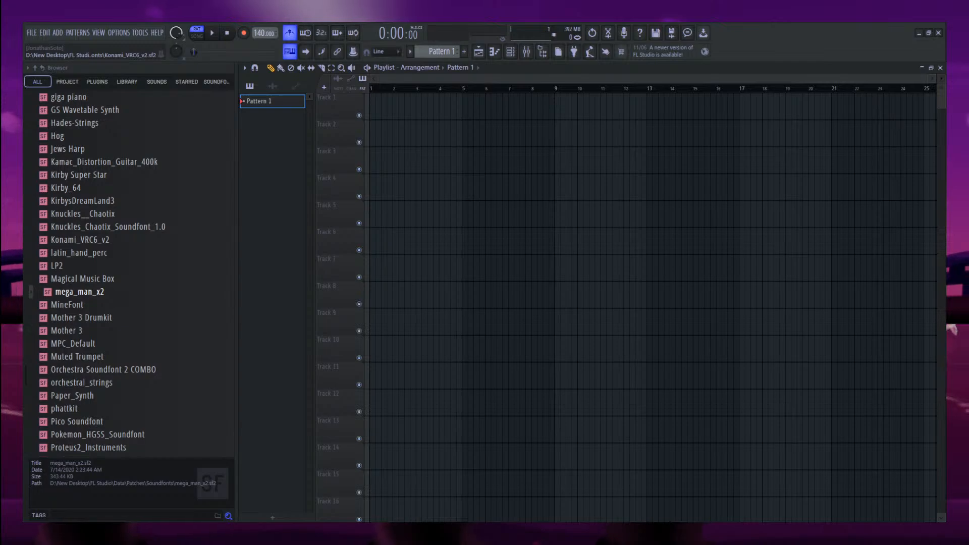
Open the channel rack over the playlist.
{"action": "scroll", "coordinate": [456, 294], "scroll_direction": "down", "scroll_amount": 2}
{"action": "scroll", "coordinate": [456, 294], "scroll_direction": "up", "scroll_amount": 2}
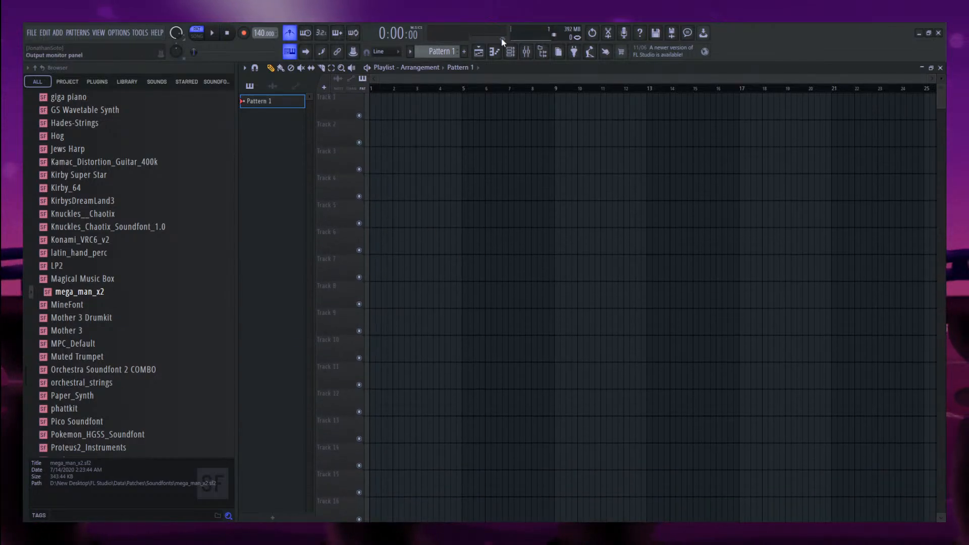
{"action": "left_click", "coordinate": [511, 51]}
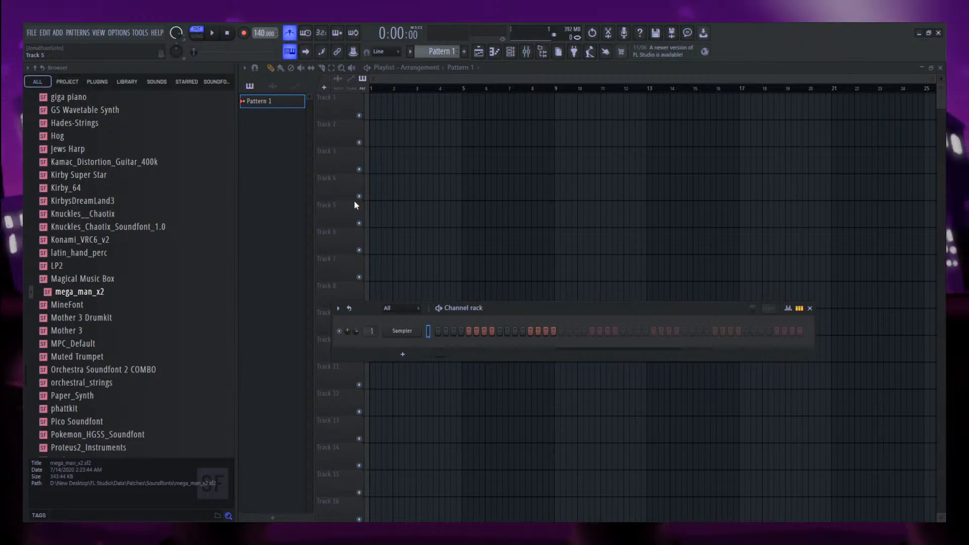
Look through the Soundfonts folder in the browser from start to end, widening the browser slightly.
{"action": "scroll", "coordinate": [115, 222], "scroll_direction": "up", "scroll_amount": 15}
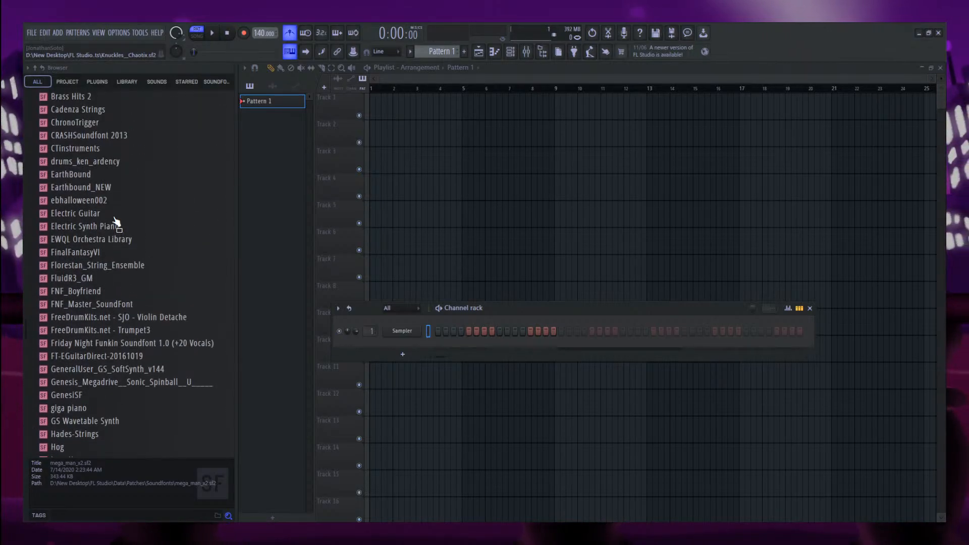
{"action": "scroll", "coordinate": [116, 217], "scroll_direction": "up", "scroll_amount": 8}
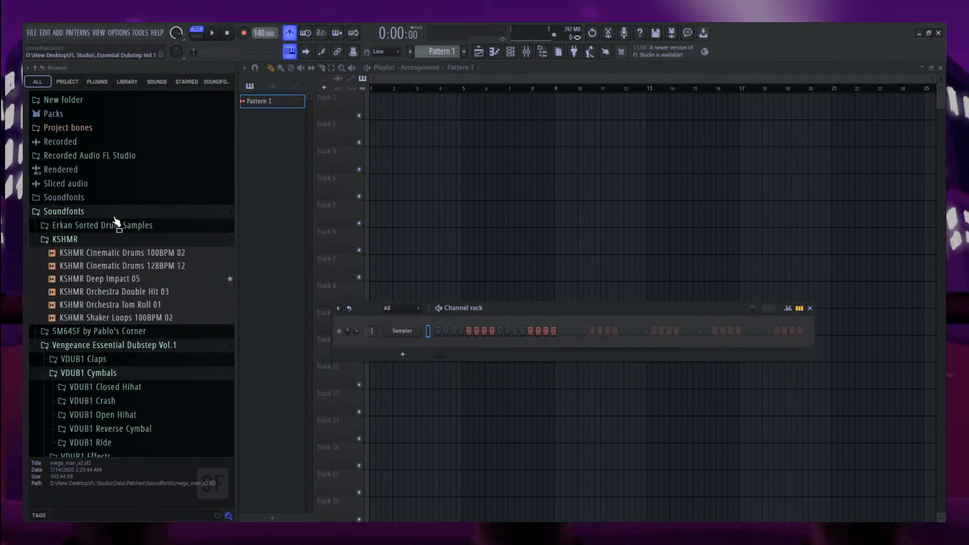
{"action": "scroll", "coordinate": [76, 262], "scroll_direction": "down", "scroll_amount": 13}
{"action": "scroll", "coordinate": [76, 283], "scroll_direction": "down", "scroll_amount": 8}
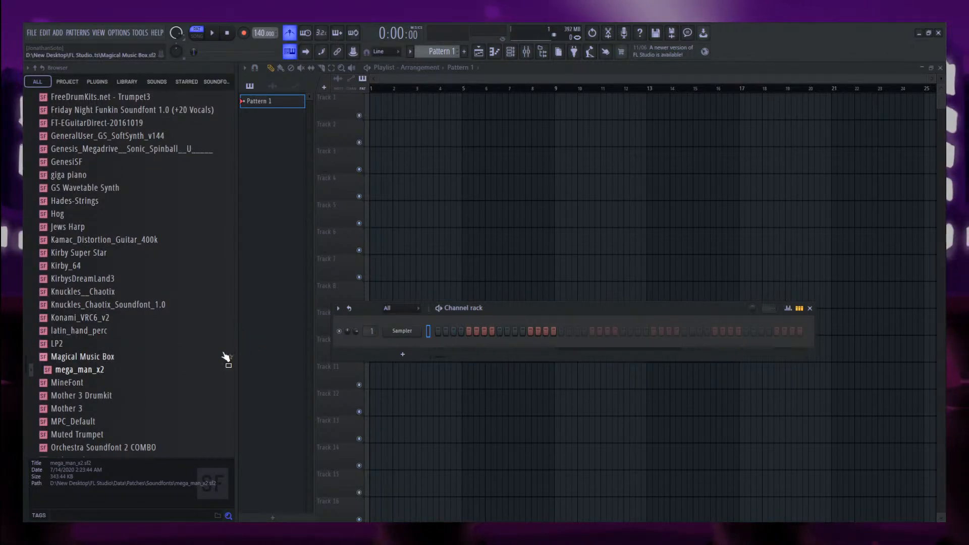
{"action": "mouse_move", "coordinate": [238, 377]}
{"action": "left_mouse_down"}
{"action": "mouse_move", "coordinate": [338, 389]}
{"action": "mouse_move", "coordinate": [242, 388]}
{"action": "left_mouse_up"}
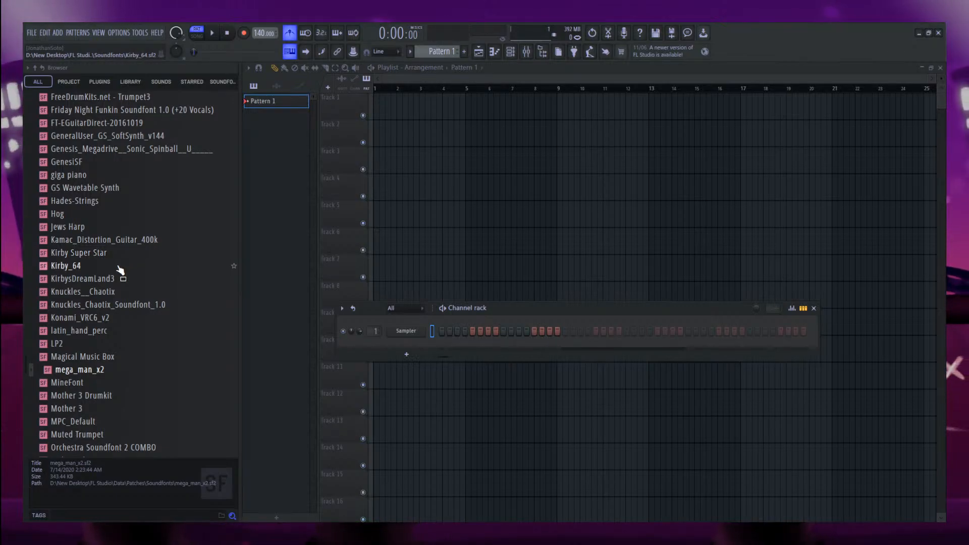
{"action": "scroll", "coordinate": [120, 270], "scroll_direction": "down", "scroll_amount": 10}
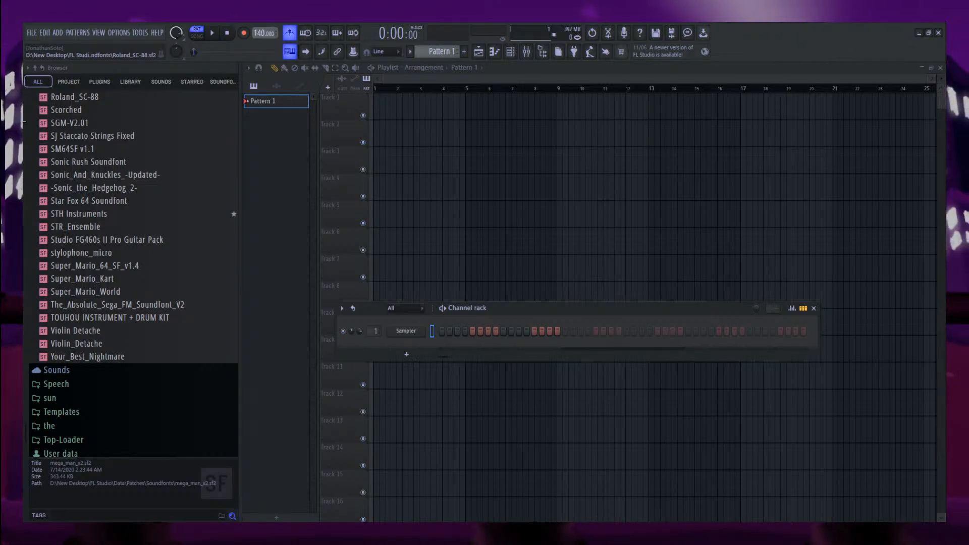
Move the channel rack higher over the playlist, and hide and reshow the browser.
{"action": "left_click_drag", "start_coordinate": [483, 307], "coordinate": [457, 255]}
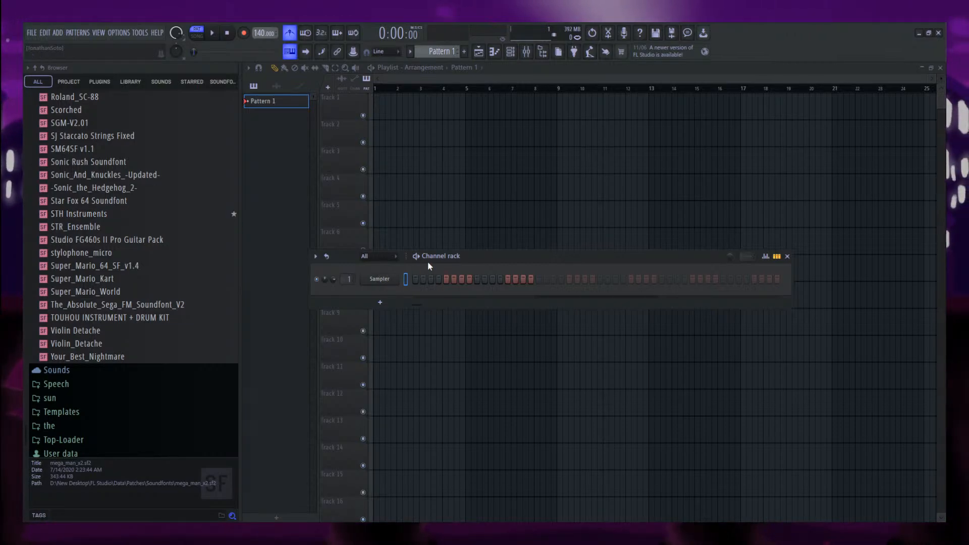
{"action": "left_click_drag", "start_coordinate": [439, 259], "coordinate": [432, 238]}
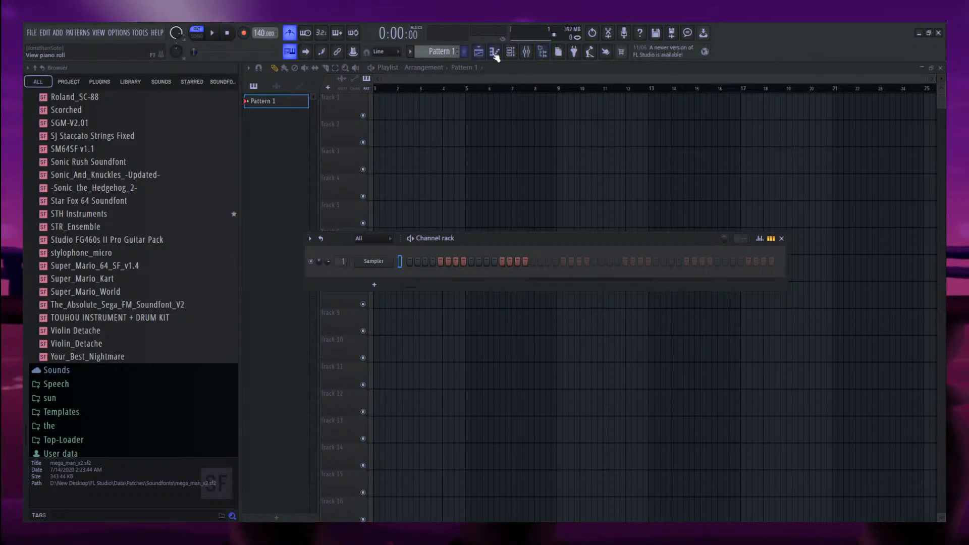
{"action": "left_click", "coordinate": [543, 52]}
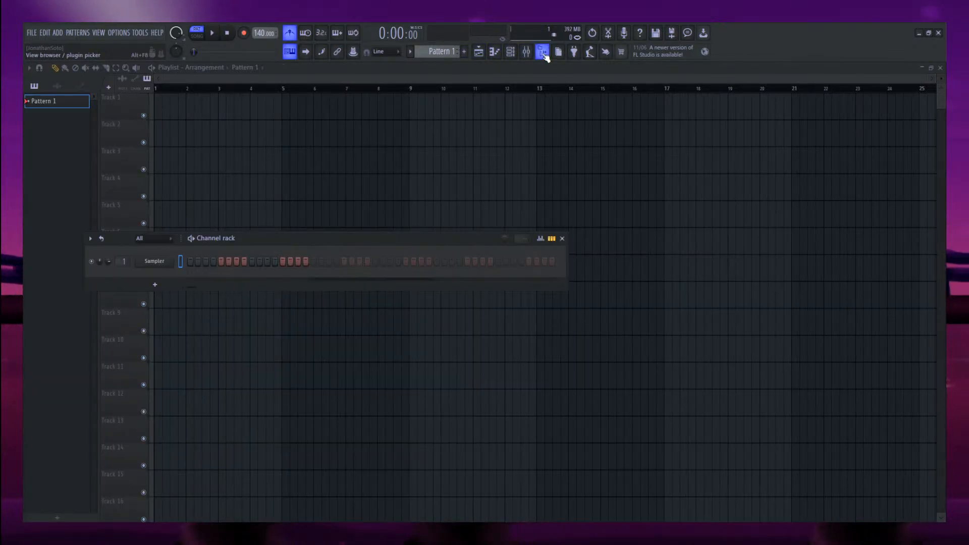
{"action": "left_click", "coordinate": [543, 53]}
{"action": "left_click", "coordinate": [543, 52]}
{"action": "left_click", "coordinate": [543, 53]}
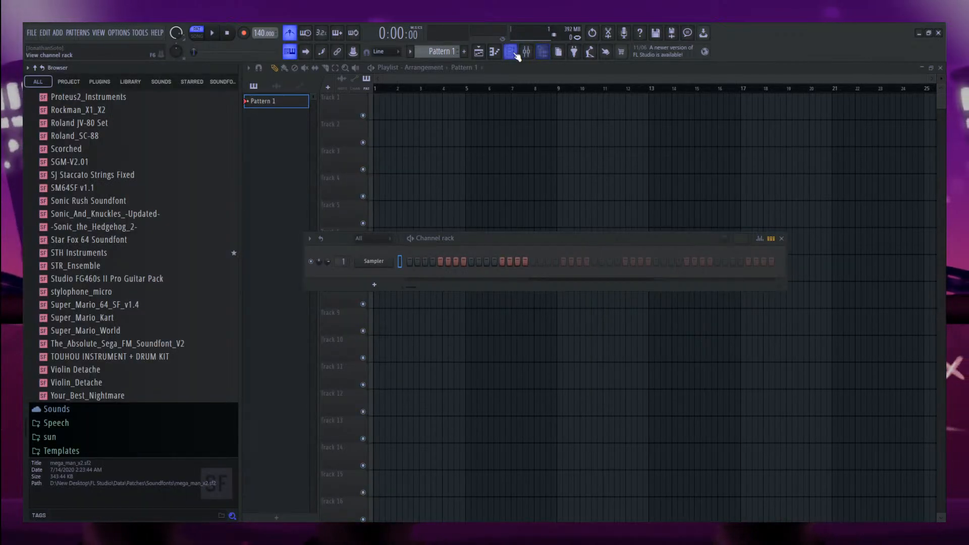
Show the playlist on its own, and bring up the piano roll with the channel rack placed over it.
{"action": "left_click", "coordinate": [481, 54]}
{"action": "left_click", "coordinate": [481, 54]}
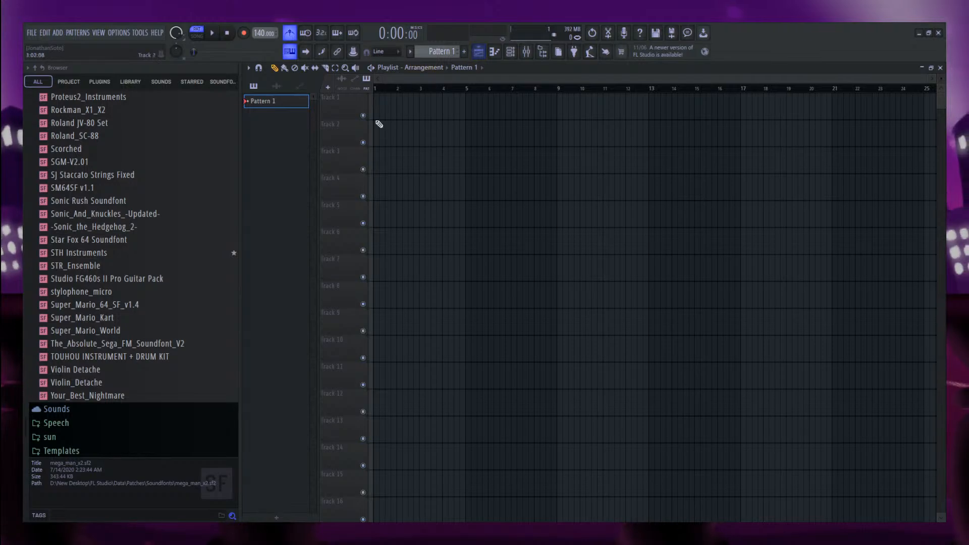
{"action": "left_click", "coordinate": [501, 54]}
{"action": "left_click", "coordinate": [517, 53]}
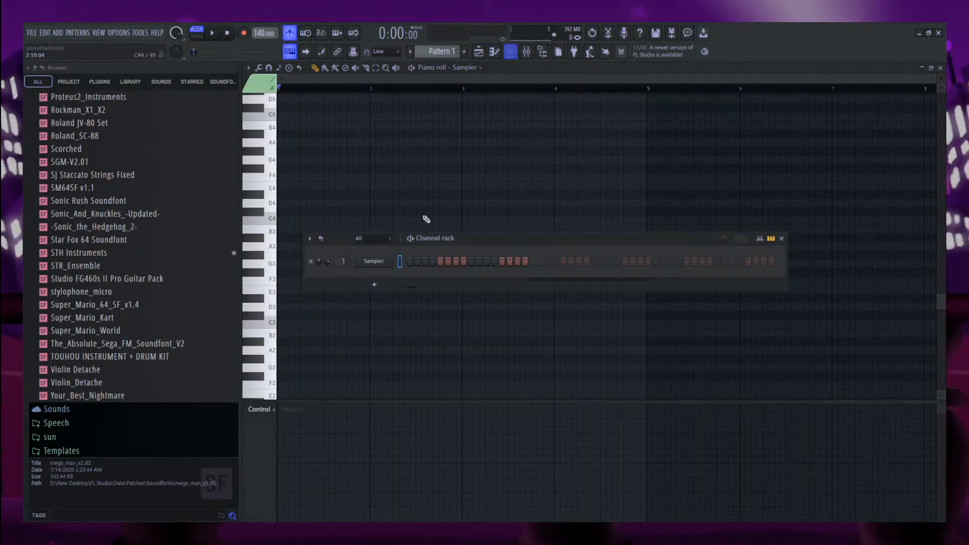
{"action": "left_click_drag", "start_coordinate": [433, 240], "coordinate": [439, 219]}
Open the mixer, move it higher, and cycle through the playlist, piano roll and channel rack back to the mixer.
{"action": "left_click", "coordinate": [525, 52]}
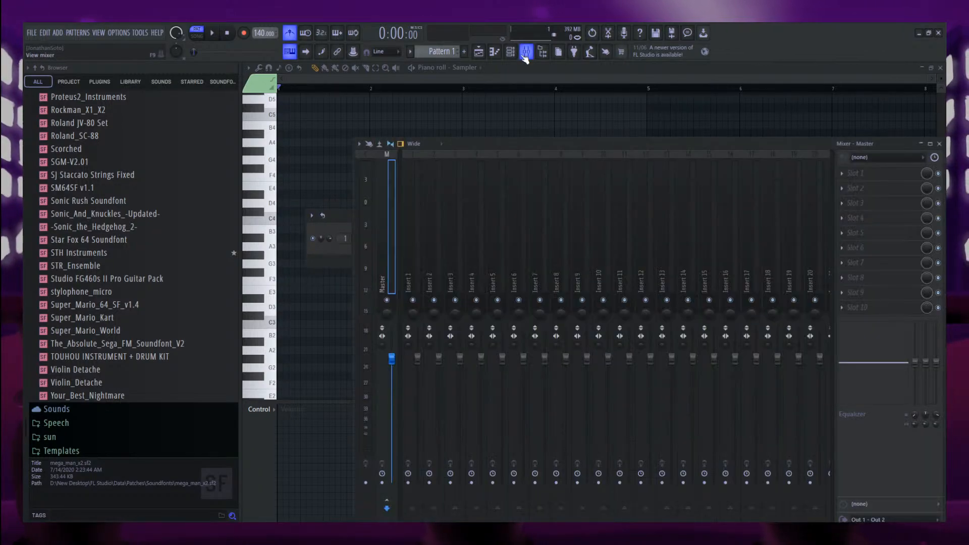
{"action": "left_click_drag", "start_coordinate": [468, 146], "coordinate": [451, 101]}
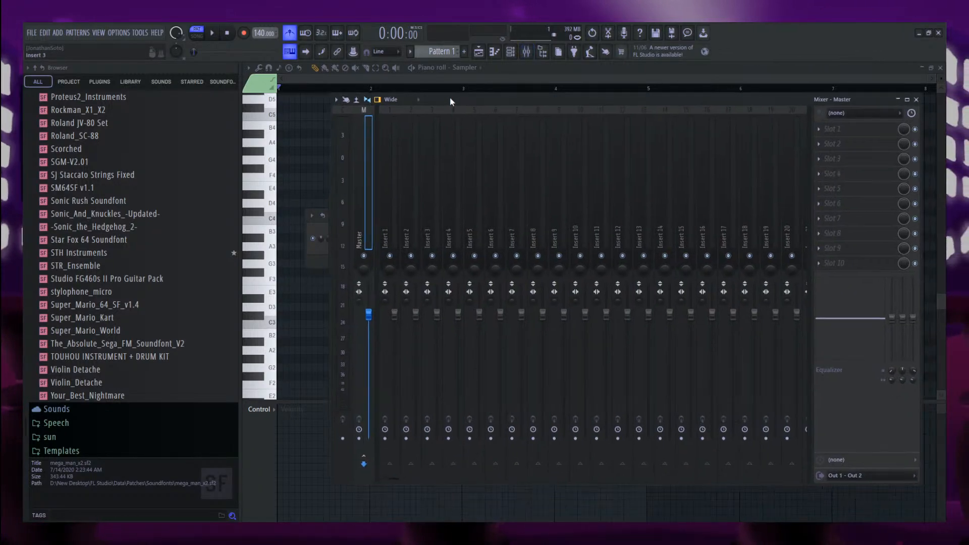
{"action": "left_click", "coordinate": [479, 52]}
{"action": "left_click", "coordinate": [494, 52]}
{"action": "left_click", "coordinate": [511, 53]}
{"action": "left_click", "coordinate": [526, 54]}
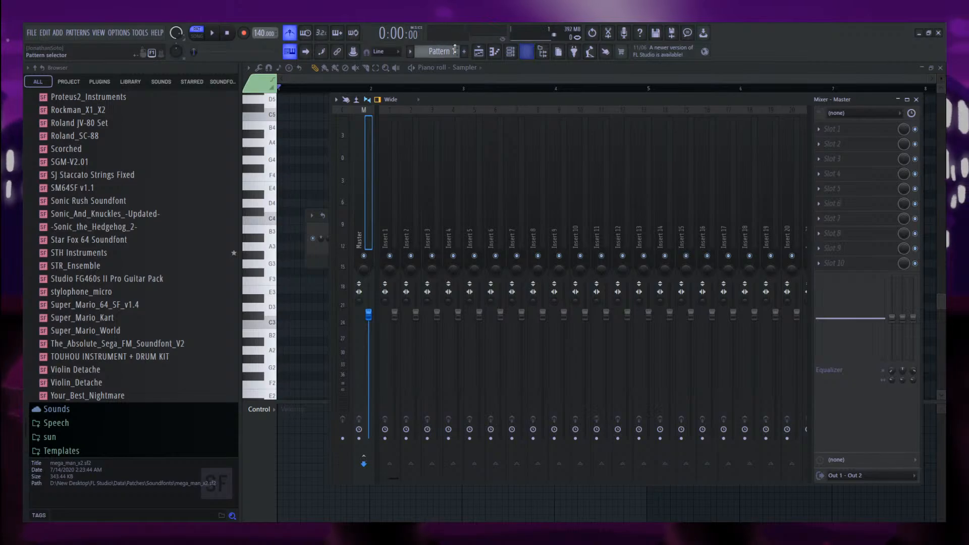
Return to the piano roll and show the channel rack over it, shifted slightly down and to the left.
{"action": "left_click", "coordinate": [482, 54]}
{"action": "left_click", "coordinate": [496, 53]}
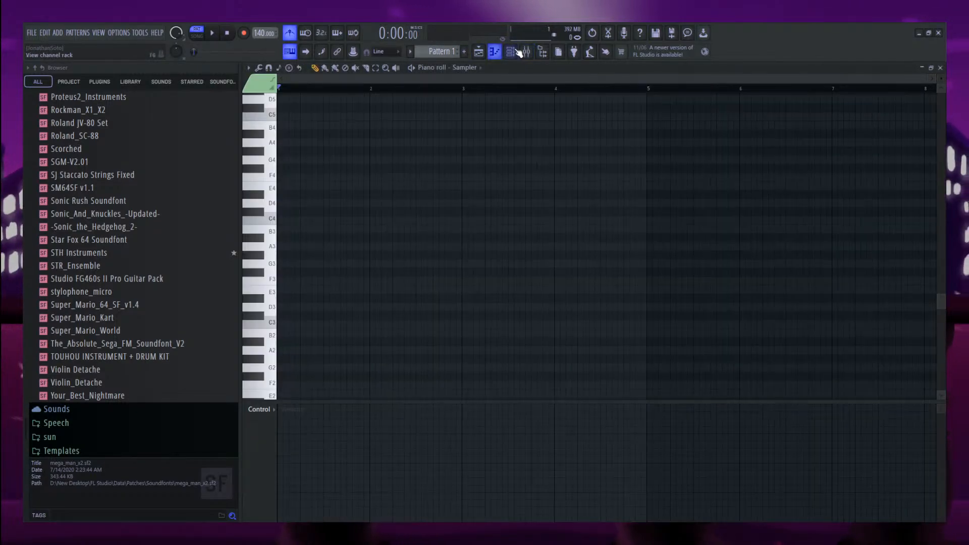
{"action": "left_click", "coordinate": [512, 53]}
{"action": "left_click", "coordinate": [507, 54]}
{"action": "left_click", "coordinate": [507, 54]}
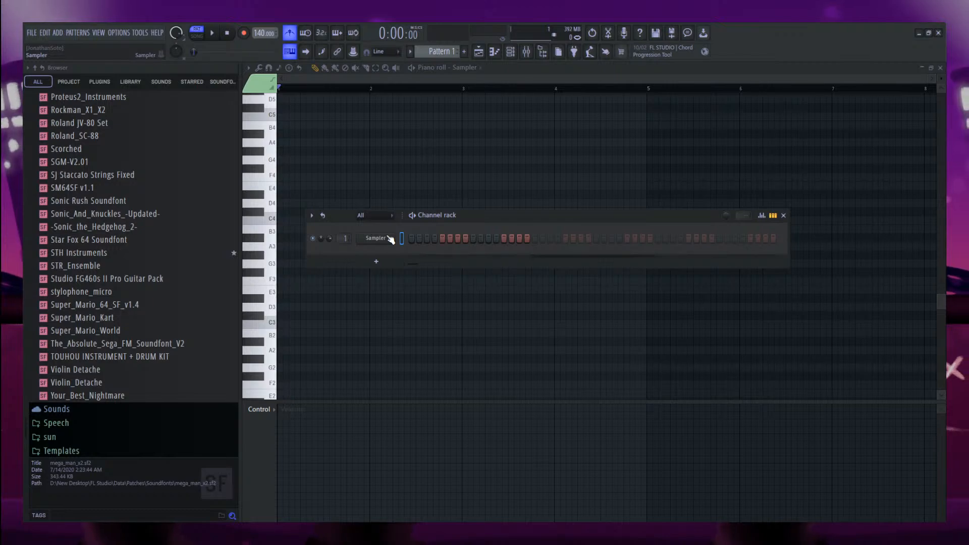
{"action": "left_click_drag", "start_coordinate": [446, 216], "coordinate": [421, 229]}
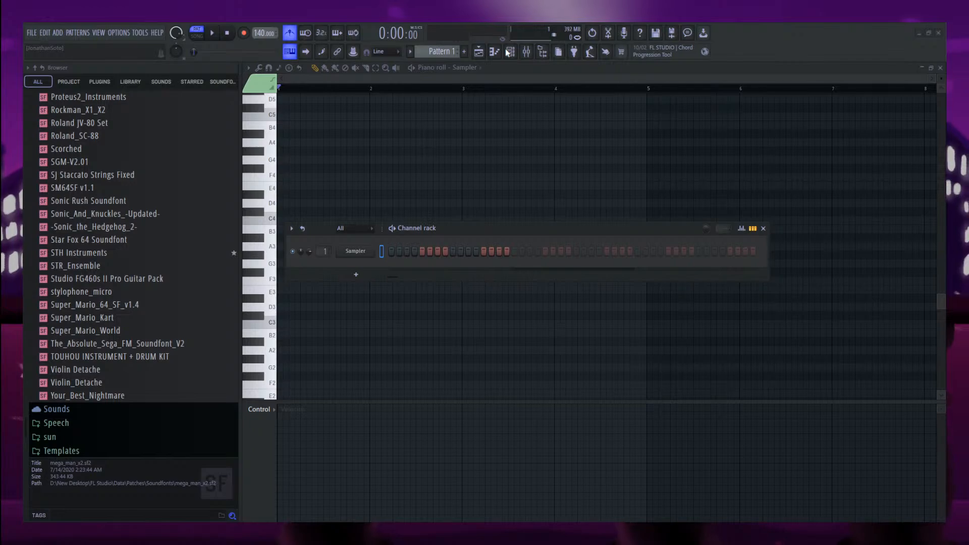
Replace the Sampler channel's instrument with FL Keys and open its plugin window.
{"action": "left_click", "coordinate": [305, 67]}
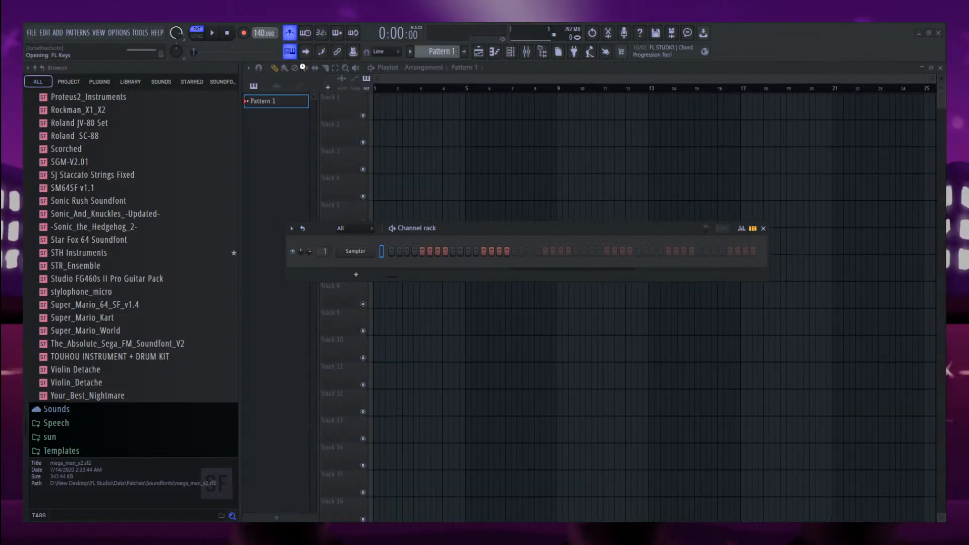
{"action": "left_click", "coordinate": [510, 51]}
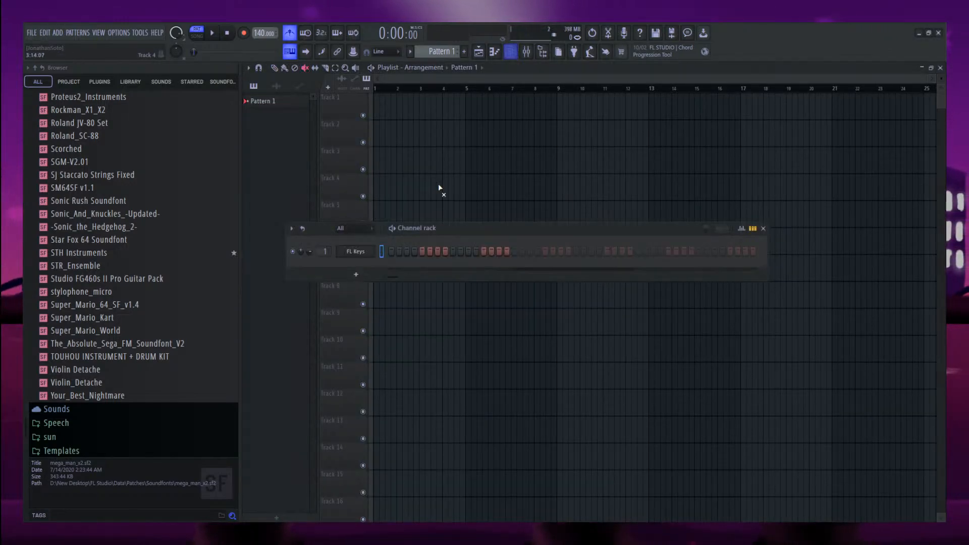
{"action": "left_click", "coordinate": [351, 252]}
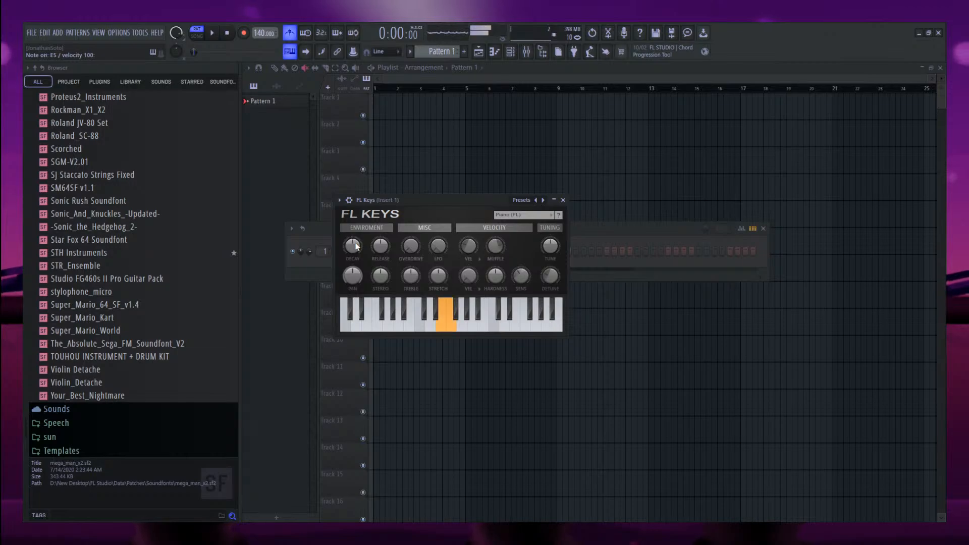
Play single notes up and down the fifth octave to audition the FL Keys piano.
{"action": "key", "text": "c"}
{"action": "key", "text": "x"}
{"action": "key", "text": "x"}
{"action": "key", "text": "c"}
{"action": "key", "text": "v"}
{"action": "key", "text": "b"}
{"action": "key", "text": "n"}
{"action": "key", "text": "m"}
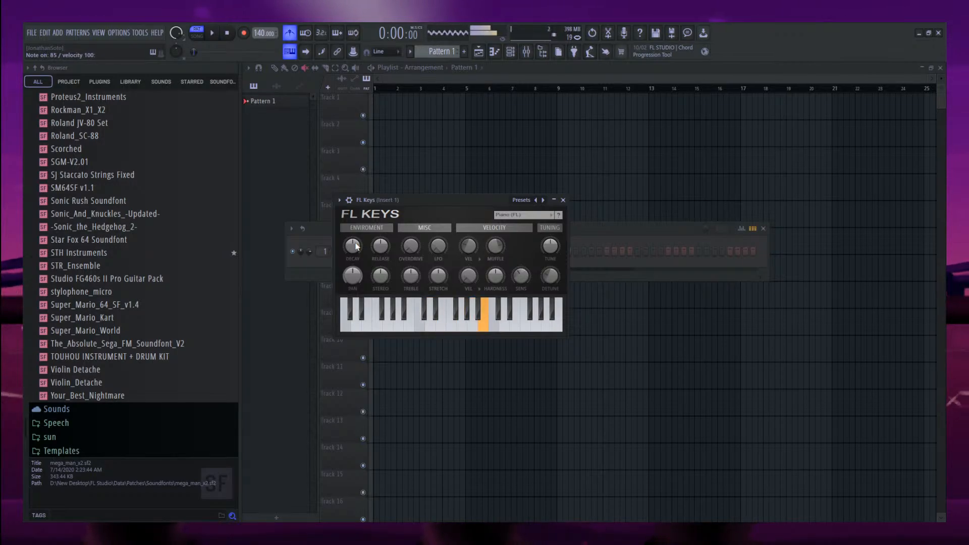
{"action": "key", "text": "n"}
{"action": "key", "text": "v"}
{"action": "key", "text": "n"}
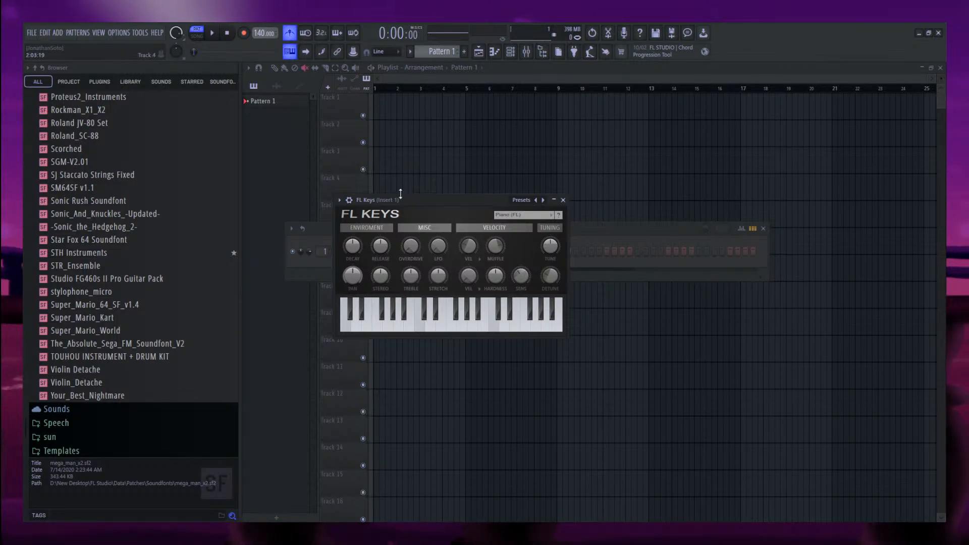
Switch the playlist back to the Draw tool and reopen FL Keys from the channel rack, repositioning its window.
{"action": "left_click_drag", "start_coordinate": [400, 199], "coordinate": [412, 182]}
{"action": "left_click", "coordinate": [285, 69]}
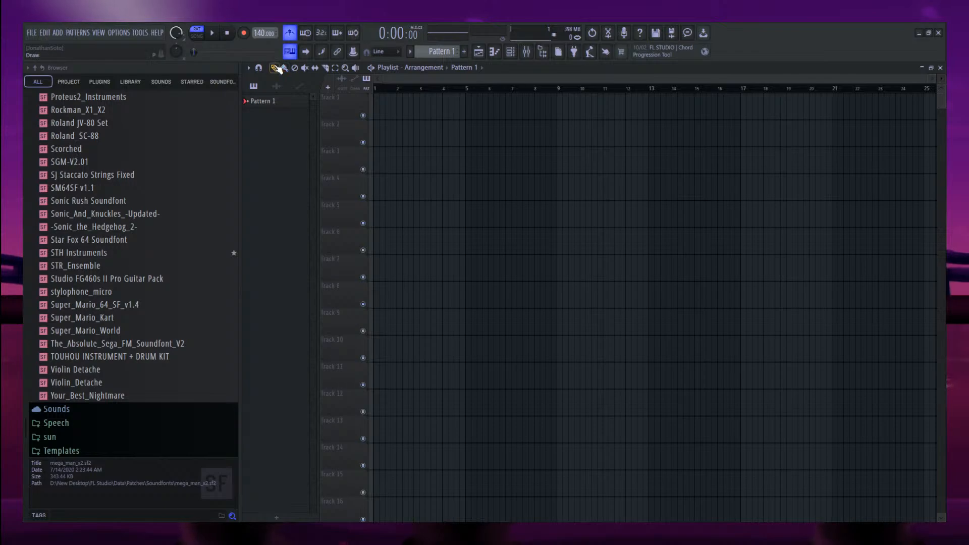
{"action": "key", "text": "F6"}
{"action": "left_click", "coordinate": [366, 256]}
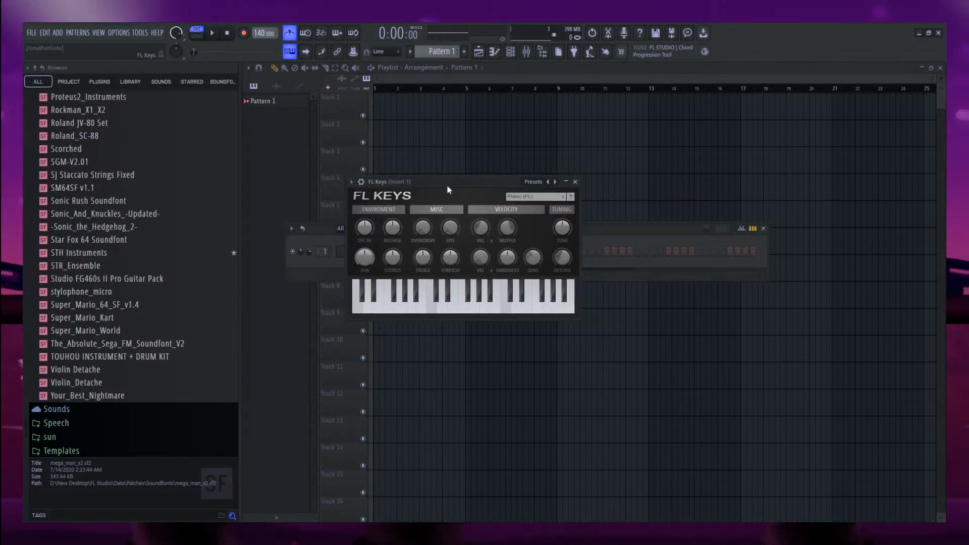
{"action": "left_click_drag", "start_coordinate": [437, 182], "coordinate": [462, 170]}
Play another short phrase of fifth-octave notes on FL Keys.
{"action": "key", "text": "x"}
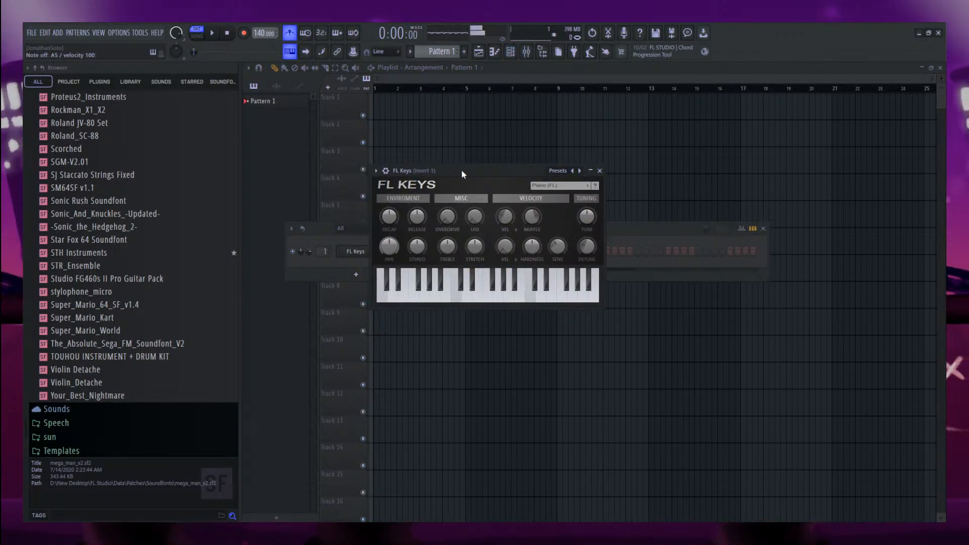
{"action": "key", "text": "b"}
{"action": "key", "text": "v"}
{"action": "key", "text": "x"}
{"action": "key", "text": "b"}
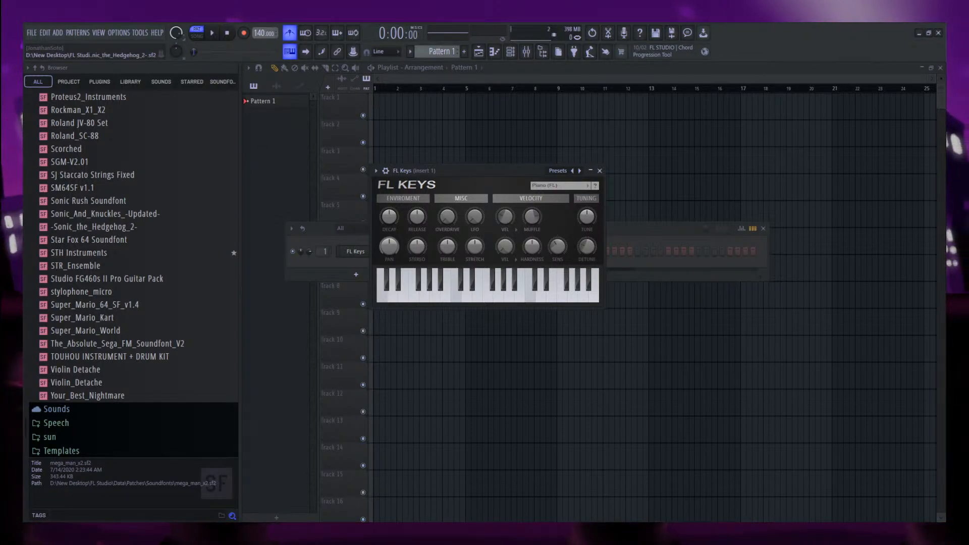
Shift the FL Keys window slightly and play a repeating pattern of notes in the sixth octave.
{"action": "left_click_drag", "start_coordinate": [528, 170], "coordinate": [512, 165]}
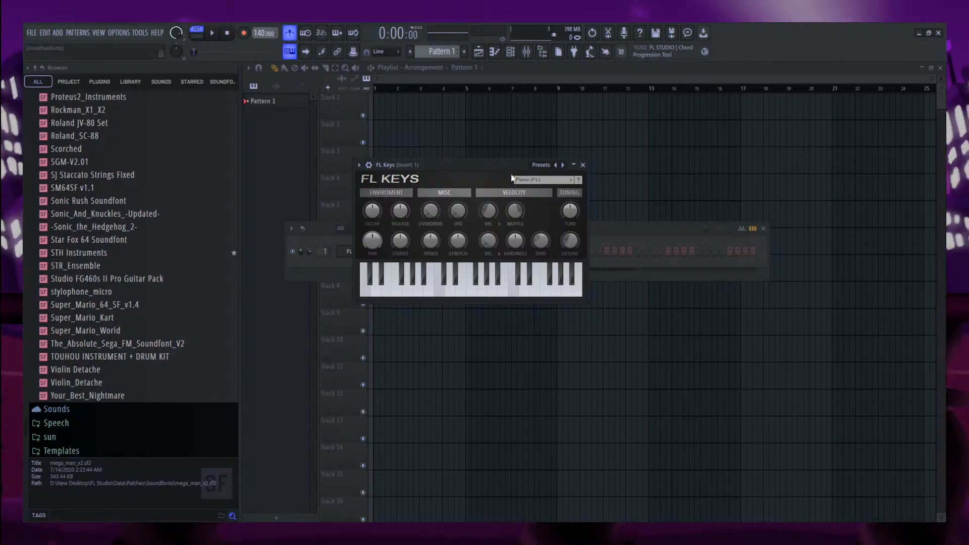
{"action": "key", "text": "r"}
{"action": "key", "text": "y"}
{"action": "key", "text": "w"}
{"action": "key", "text": "r"}
{"action": "key", "text": "y"}
{"action": "key", "text": "w"}
{"action": "key", "text": "r"}
{"action": "key", "text": "y"}
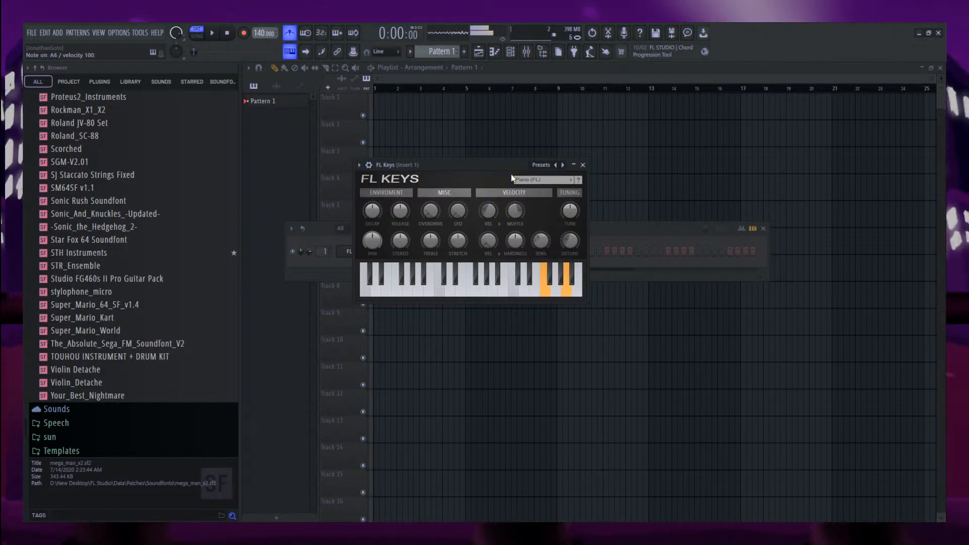
{"action": "key", "text": "2"}
{"action": "key", "text": "r"}
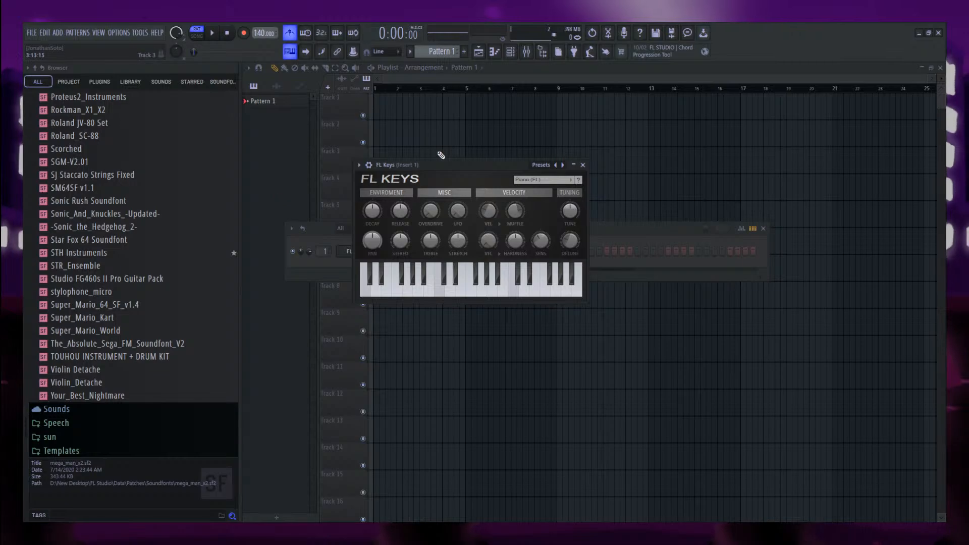
Replace the channel's FL Keys instrument with FLEX and position its window over the playlist.
{"action": "left_click_drag", "start_coordinate": [438, 165], "coordinate": [672, 183]}
{"action": "left_click", "coordinate": [368, 258]}
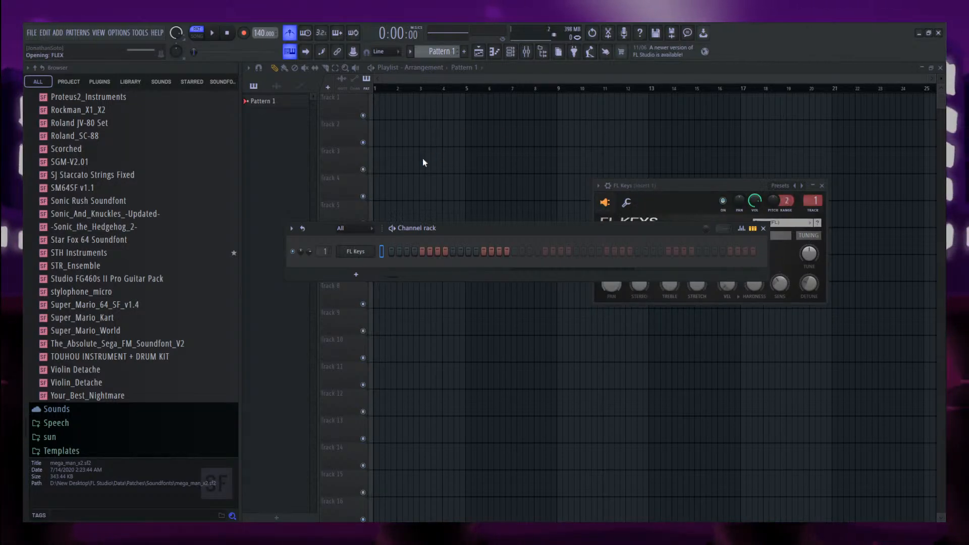
{"action": "left_click_drag", "start_coordinate": [696, 189], "coordinate": [419, 141]}
View FLEX's downloadable packs and its store, showing the details of the Chill-Lo-Fi pack.
{"action": "left_click", "coordinate": [363, 154]}
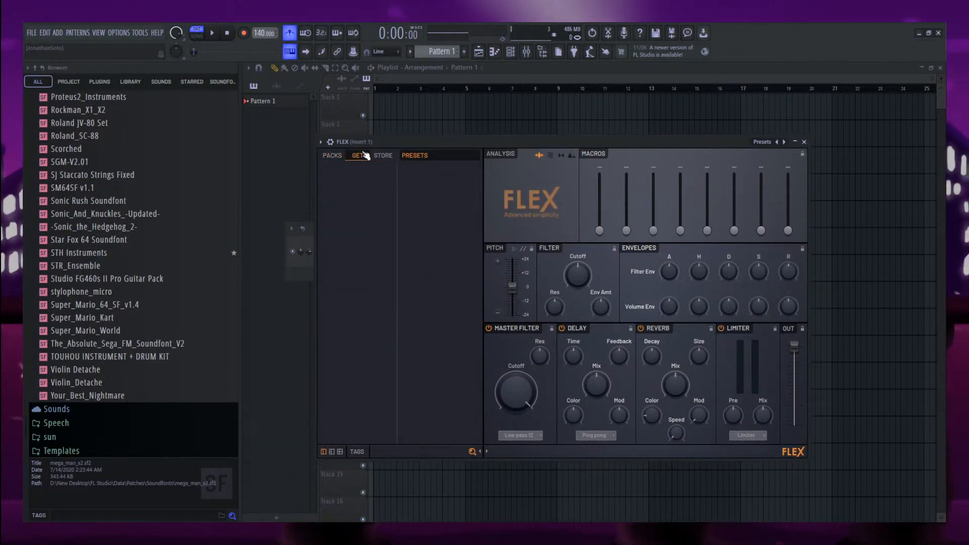
{"action": "left_click", "coordinate": [384, 156]}
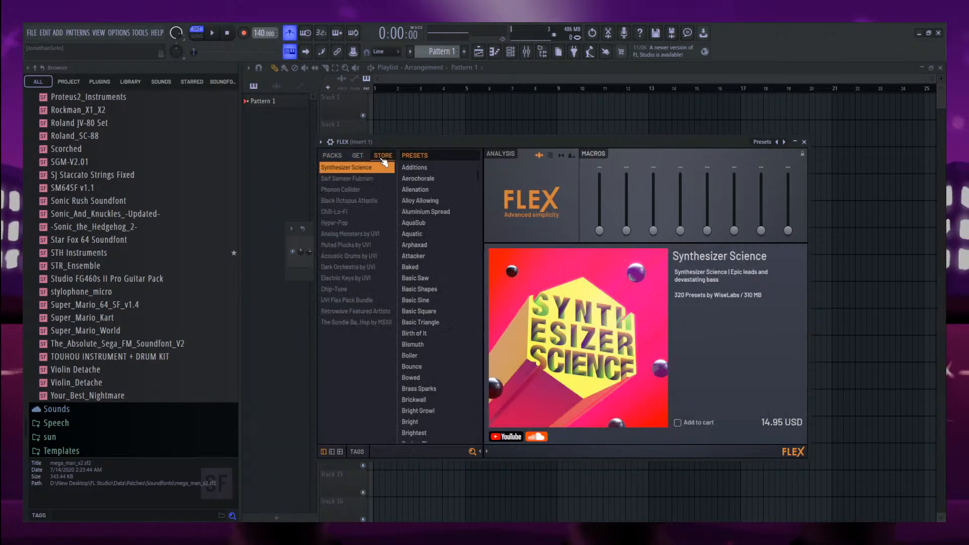
{"action": "left_click", "coordinate": [365, 213]}
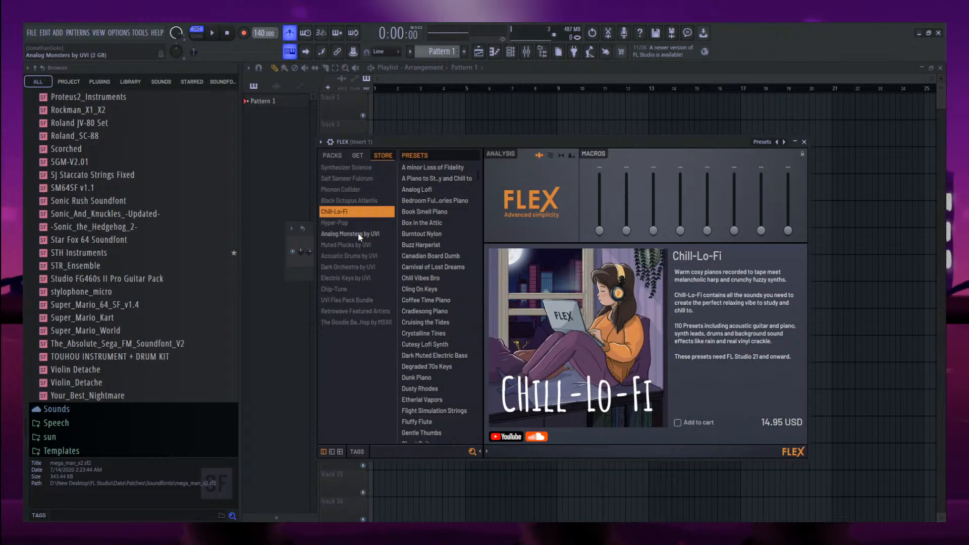
View the store details of the UVI packs from Analog Monsters and Muted Plucks through Acoustic Drums and Dark Orchestra to Electric Keys.
{"action": "left_click", "coordinate": [360, 235]}
{"action": "left_click", "coordinate": [354, 246]}
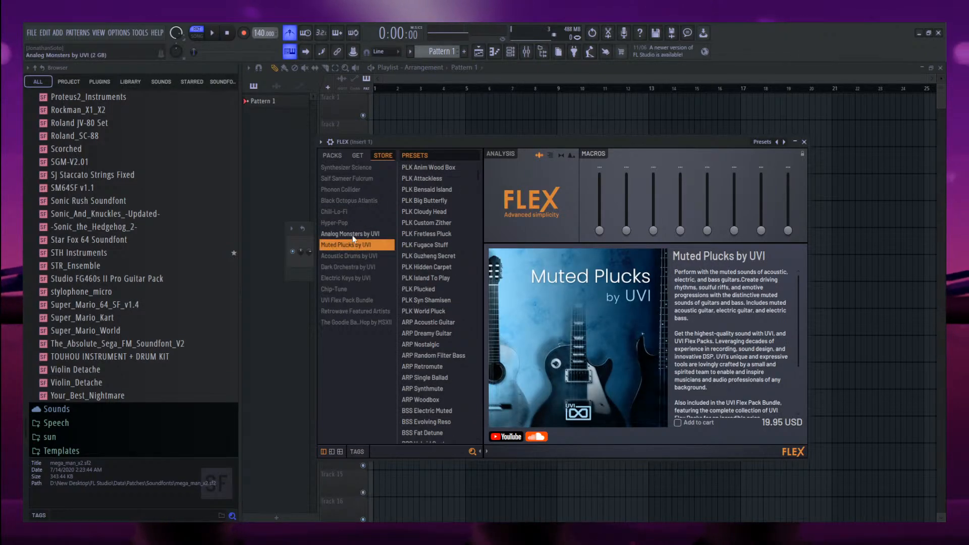
{"action": "left_click", "coordinate": [349, 256]}
{"action": "left_click", "coordinate": [348, 267]}
{"action": "left_click", "coordinate": [348, 278]}
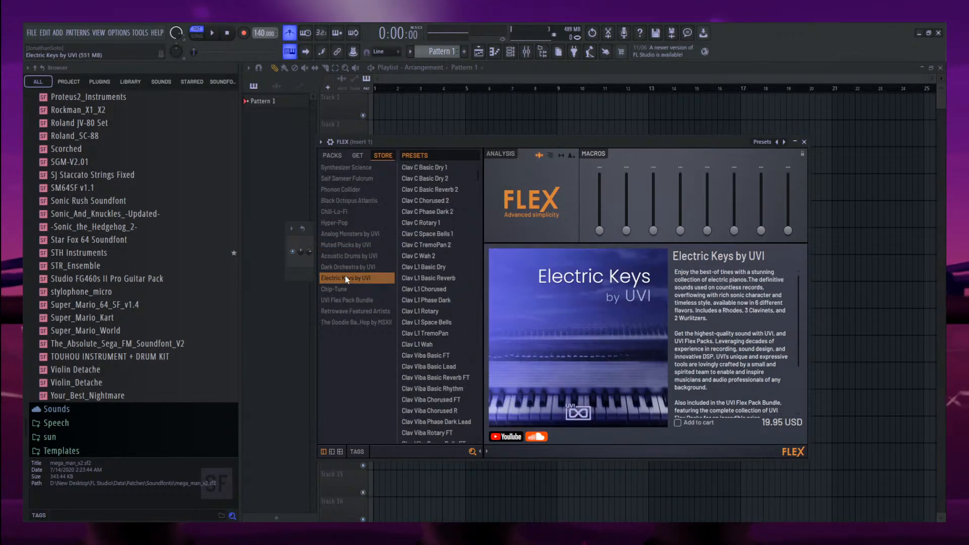
{"action": "scroll", "coordinate": [465, 350], "scroll_direction": "down", "scroll_amount": 3}
{"action": "scroll", "coordinate": [442, 292], "scroll_direction": "up", "scroll_amount": 3}
Return to FLEX's installed packs and reposition the plugin window over the playlist.
{"action": "left_click", "coordinate": [333, 155]}
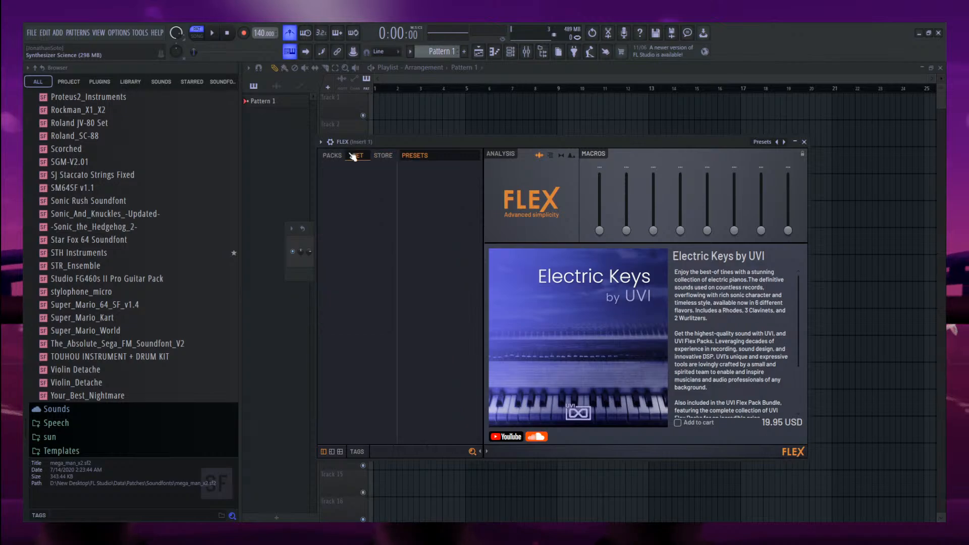
{"action": "left_click_drag", "start_coordinate": [388, 140], "coordinate": [396, 124]}
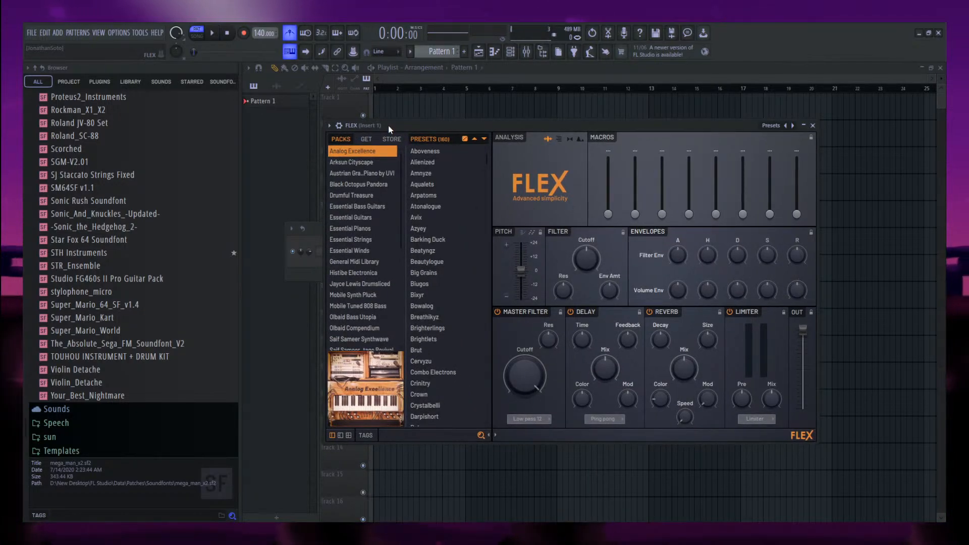
{"action": "left_click_drag", "start_coordinate": [389, 125], "coordinate": [401, 126]}
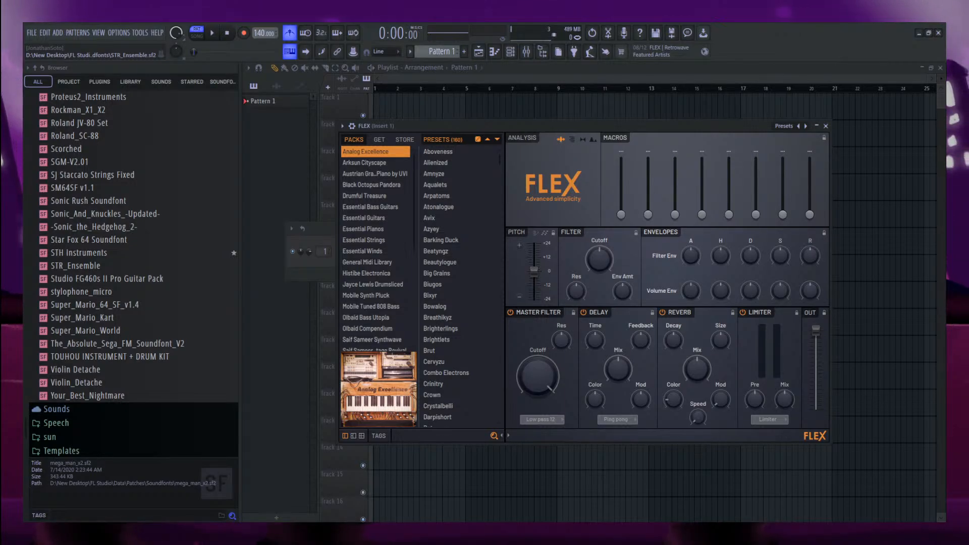
{"action": "left_click_drag", "start_coordinate": [397, 123], "coordinate": [375, 125]}
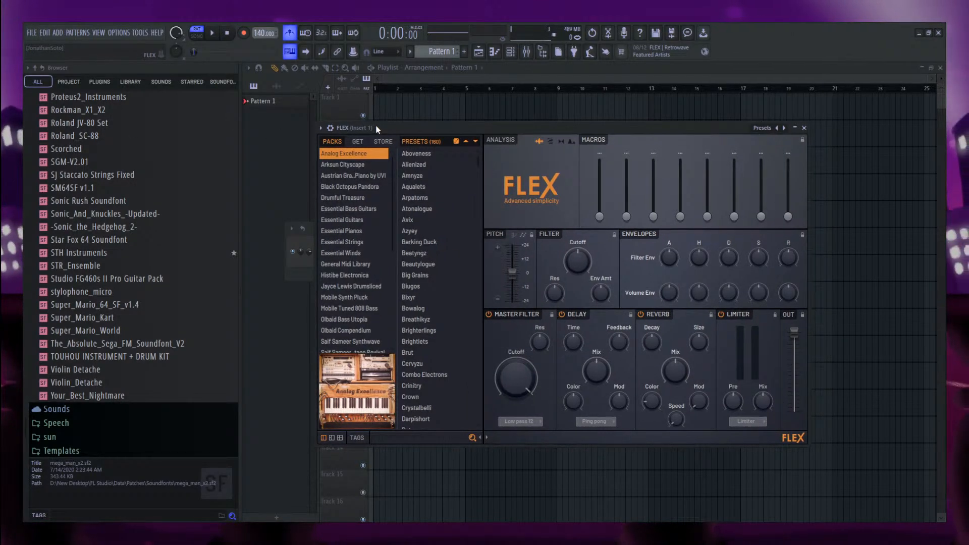
Look through the presets of several installed packs, including General Midi Library and Essential Pianos, and move the FLEX window higher.
{"action": "left_click", "coordinate": [364, 196]}
{"action": "left_click", "coordinate": [364, 179]}
{"action": "left_click", "coordinate": [378, 262]}
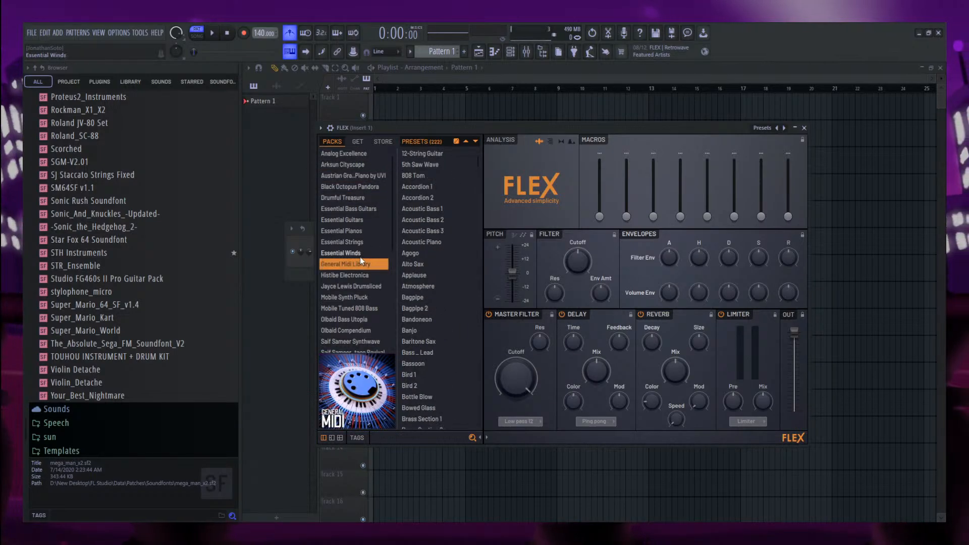
{"action": "left_click", "coordinate": [352, 221]}
{"action": "left_click", "coordinate": [354, 229]}
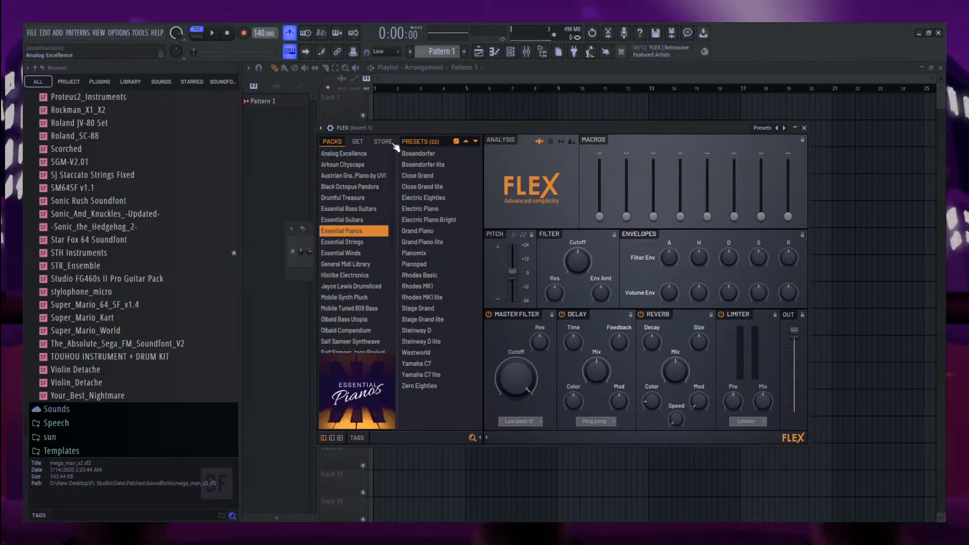
{"action": "left_click_drag", "start_coordinate": [396, 127], "coordinate": [404, 101]}
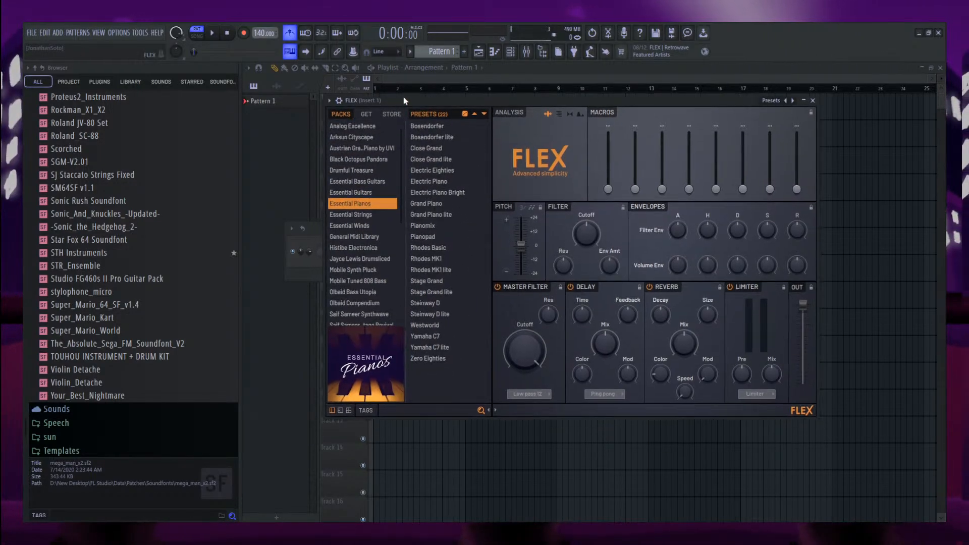
Compare the presets in the Austrian Grand Piano and Essential Strings, Winds, Guitars and Bass Guitars packs, finishing on Essential Pianos.
{"action": "left_click", "coordinate": [375, 149]}
{"action": "left_click", "coordinate": [370, 215]}
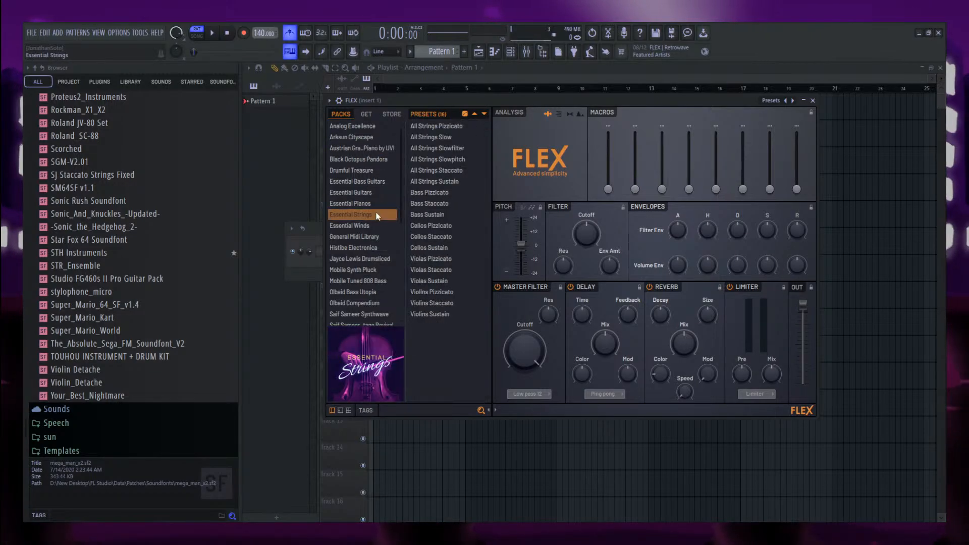
{"action": "left_click", "coordinate": [371, 226]}
{"action": "left_click", "coordinate": [371, 202]}
{"action": "left_click", "coordinate": [371, 193]}
{"action": "left_click", "coordinate": [371, 203]}
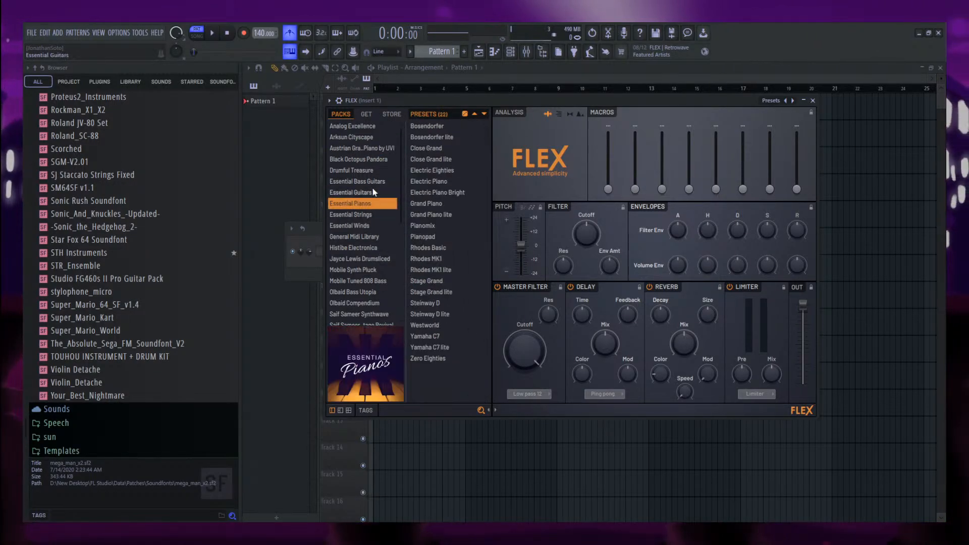
{"action": "left_click", "coordinate": [371, 182]}
{"action": "left_click", "coordinate": [367, 214]}
{"action": "left_click", "coordinate": [367, 207]}
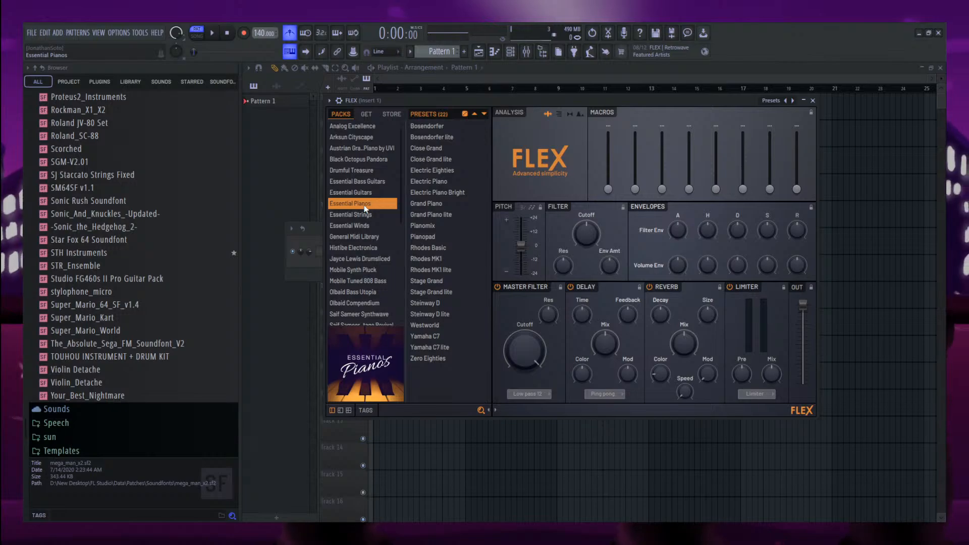
{"action": "mouse_move", "coordinate": [370, 343]}
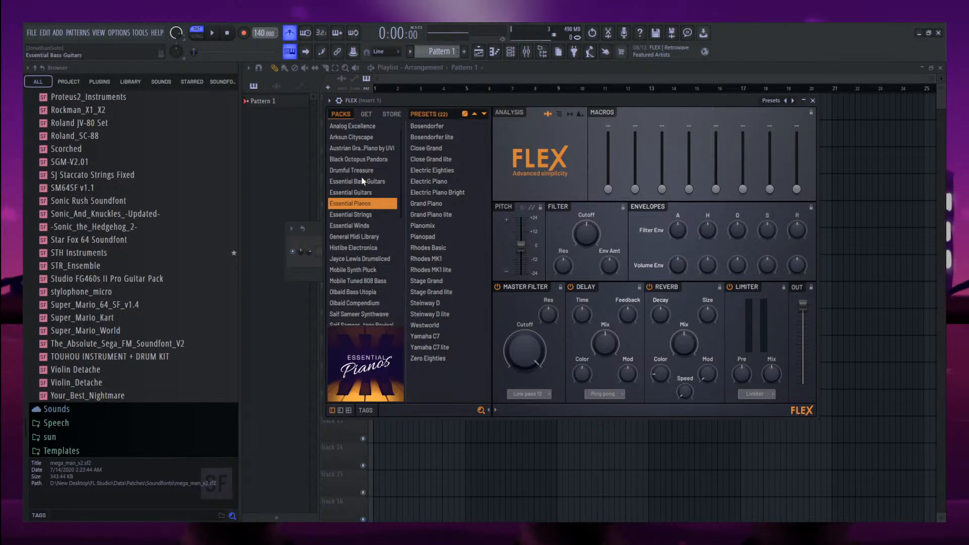
Adjust the FLEX window's position, load the Pianomix preset from Essential Pianos and play a few test notes.
{"action": "left_click_drag", "start_coordinate": [402, 100], "coordinate": [385, 109]}
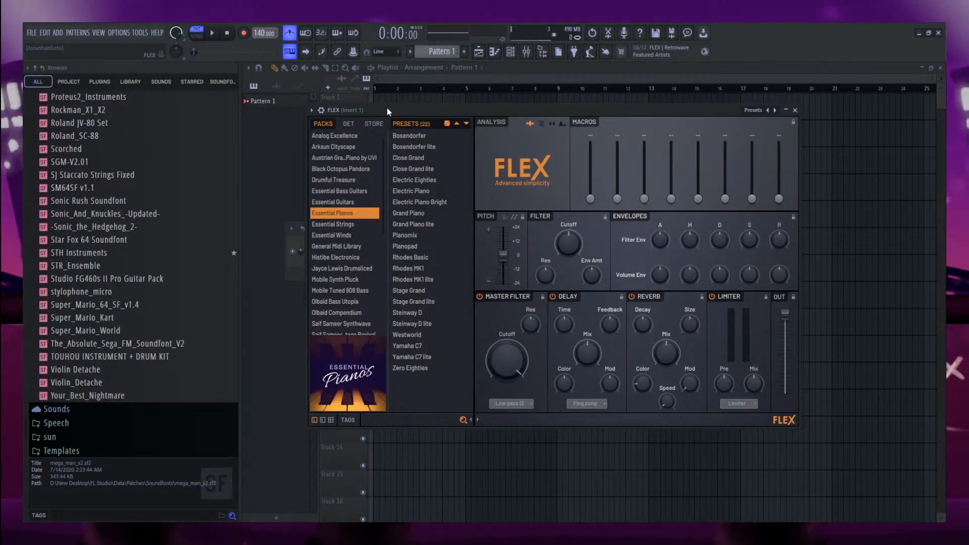
{"action": "left_click_drag", "start_coordinate": [387, 107], "coordinate": [407, 112]}
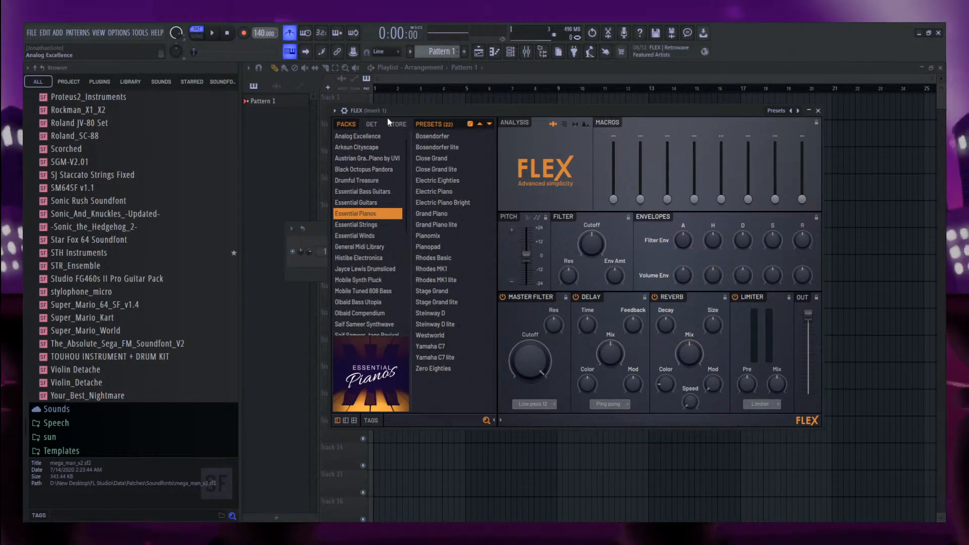
{"action": "left_click", "coordinate": [432, 236]}
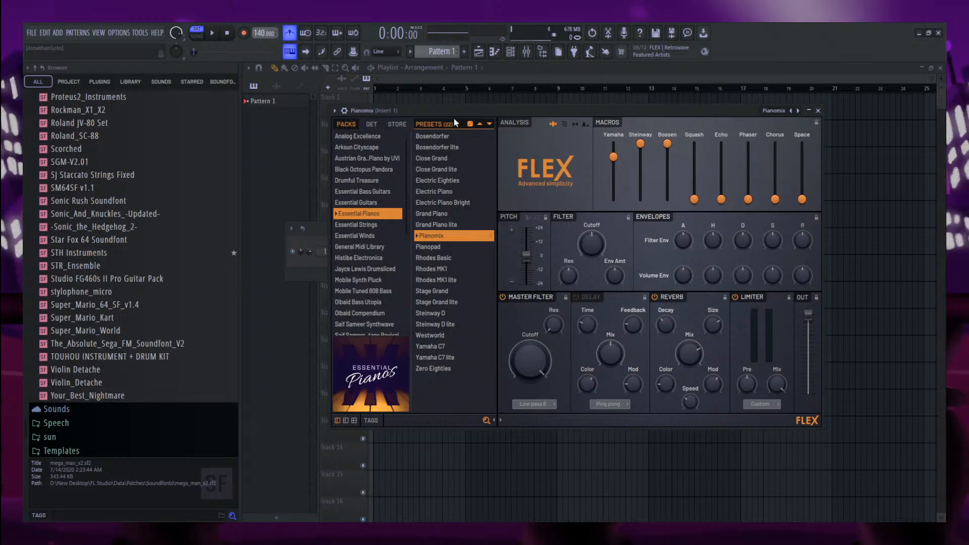
{"action": "left_click_drag", "start_coordinate": [442, 108], "coordinate": [436, 105]}
{"action": "key", "text": "w"}
{"action": "key", "text": "r"}
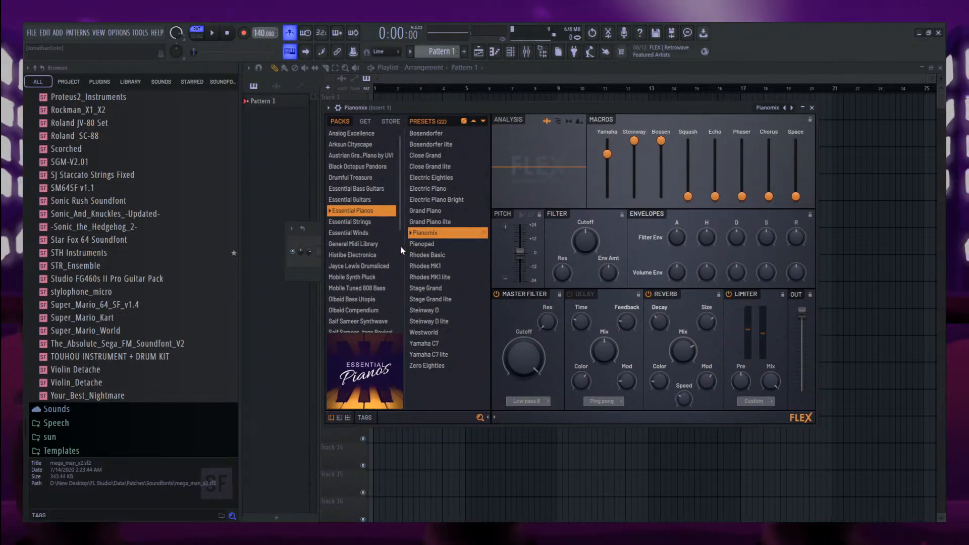
Load the Pianopad preset and play a few notes to hear it.
{"action": "left_click", "coordinate": [428, 243]}
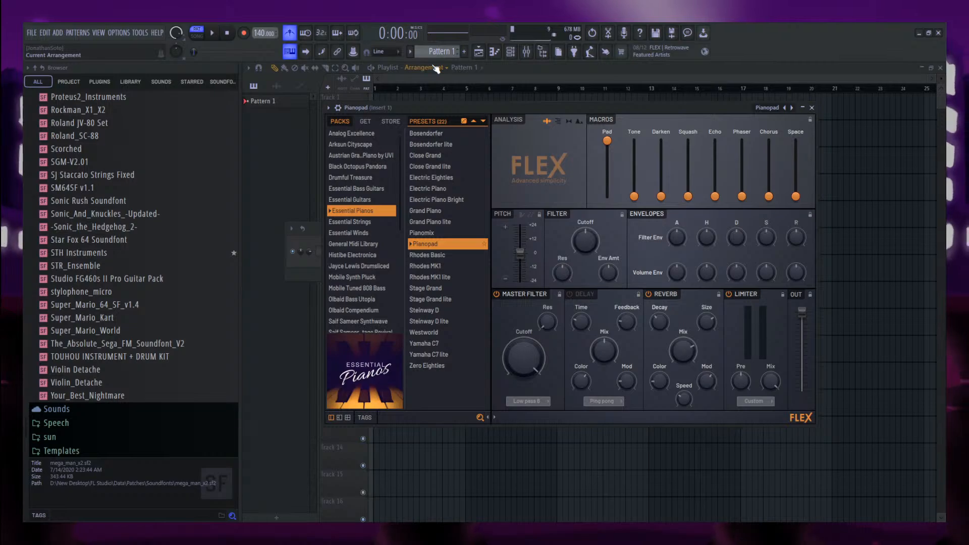
{"action": "key", "text": "n"}
{"action": "key", "text": "v"}
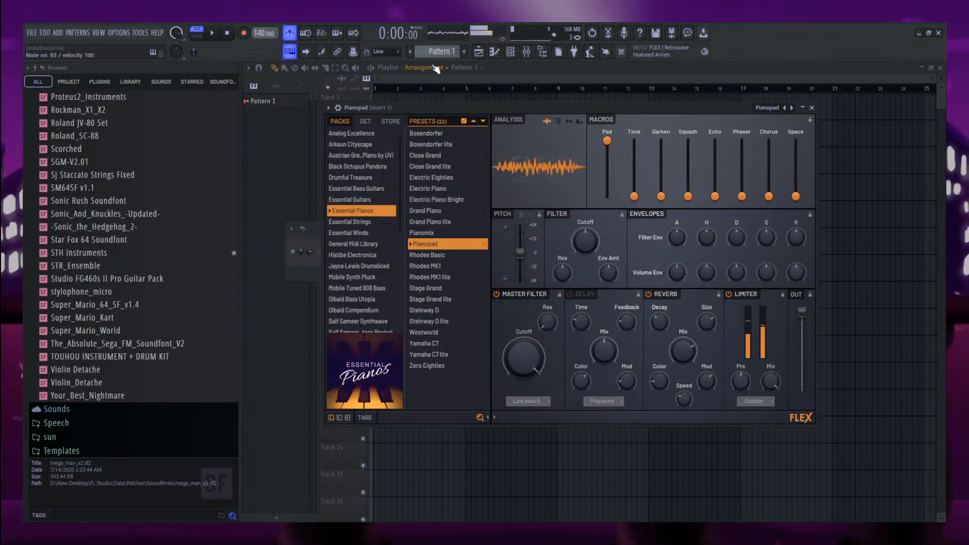
{"action": "key", "text": "m"}
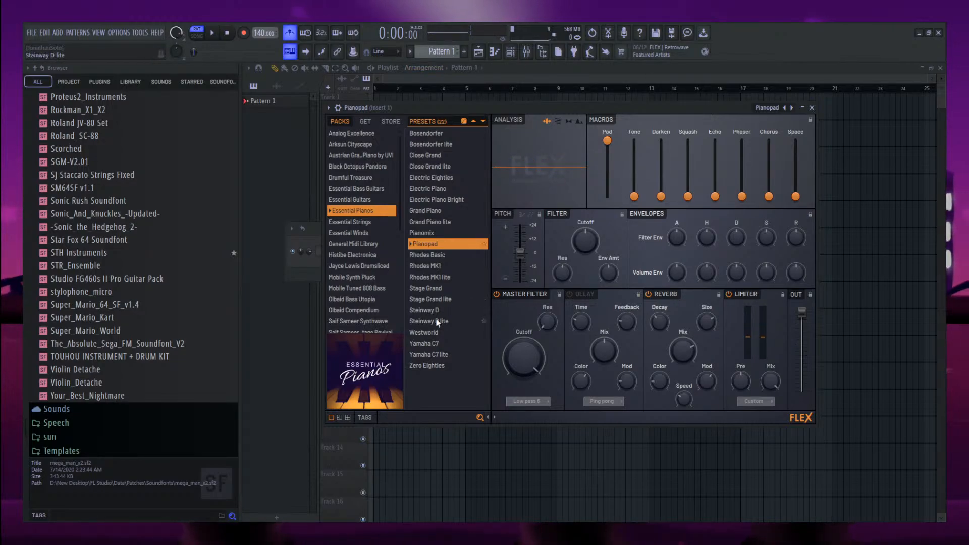
Load the Yamaha C7 preset and play a short phrase of fifth- and sixth-octave notes.
{"action": "left_click", "coordinate": [426, 343]}
{"action": "left_click_drag", "start_coordinate": [396, 108], "coordinate": [403, 99]}
{"action": "key", "text": "s"}
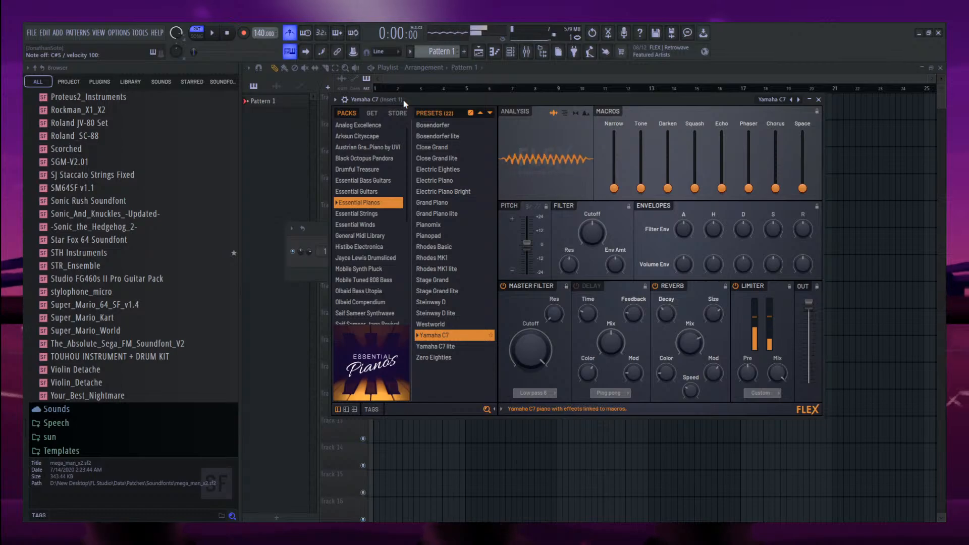
{"action": "key", "text": "w"}
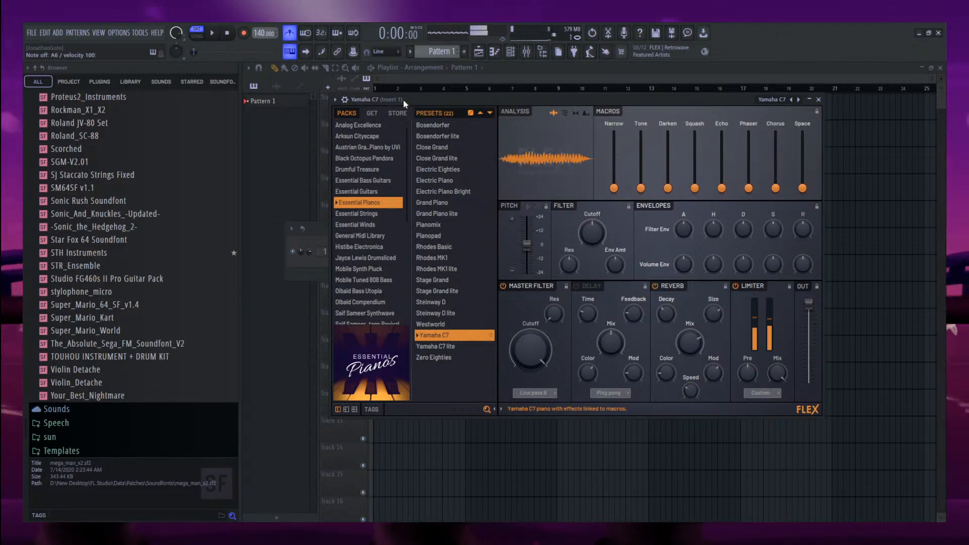
{"action": "key", "text": "7"}
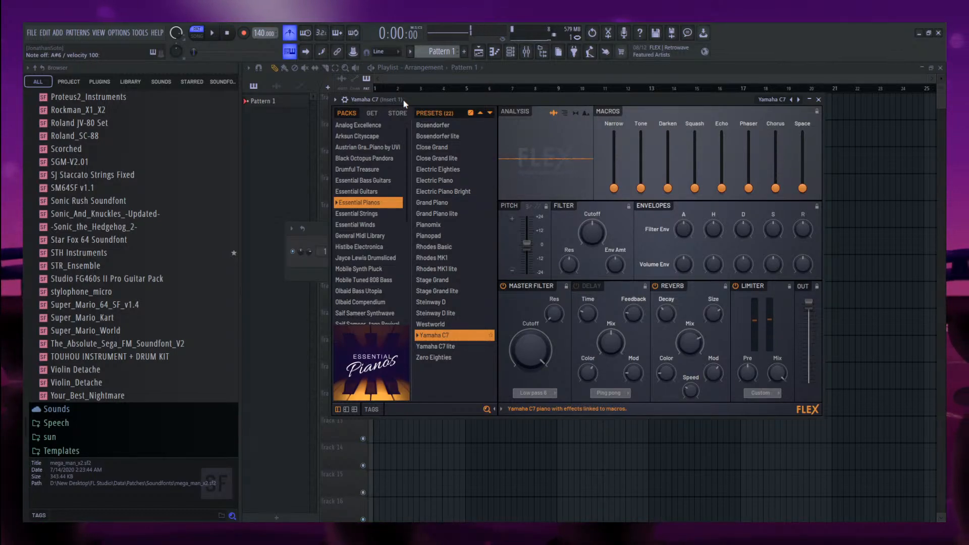
Load the Steinway D preset and play a phrase of notes spanning the fifth to seventh octaves.
{"action": "left_click", "coordinate": [435, 302]}
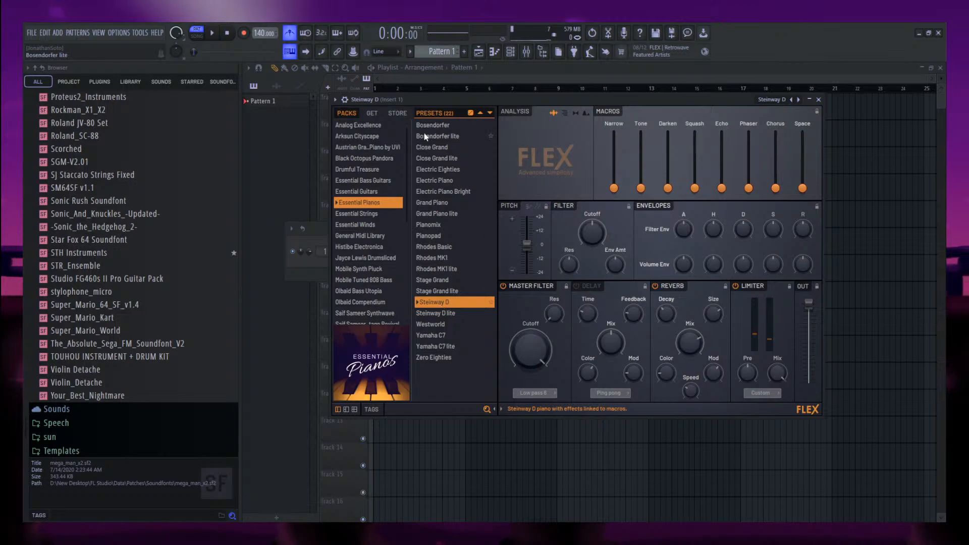
{"action": "mouse_move", "coordinate": [414, 99]}
{"action": "left_mouse_down"}
{"action": "mouse_move", "coordinate": [388, 106]}
{"action": "mouse_move", "coordinate": [398, 108]}
{"action": "left_mouse_up"}
{"action": "key", "text": "y"}
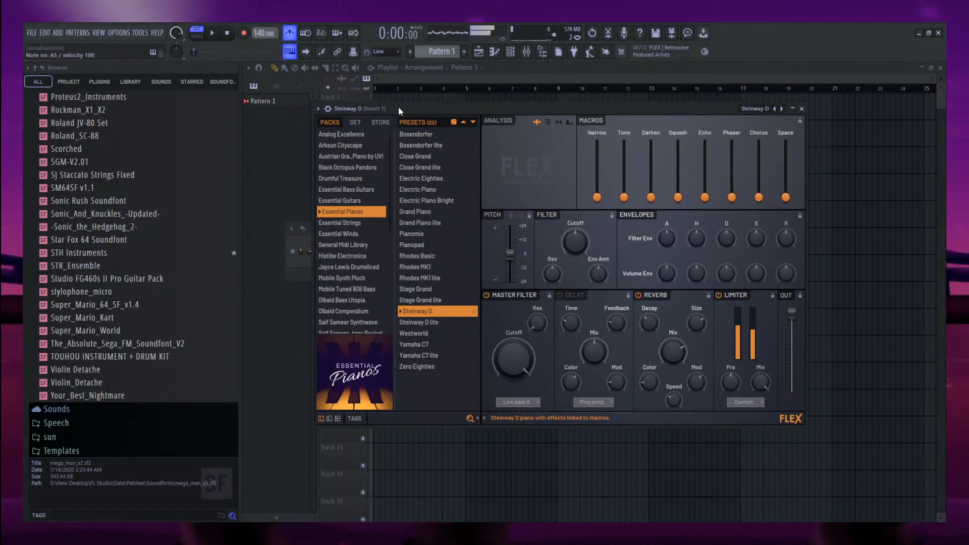
{"action": "key", "text": "p"}
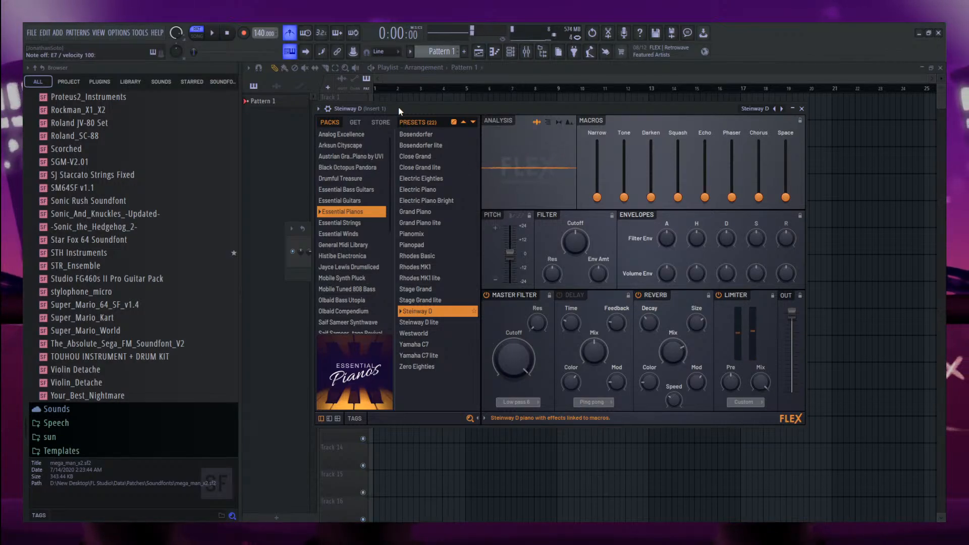
{"action": "key", "text": "w"}
{"action": "key", "text": "p"}
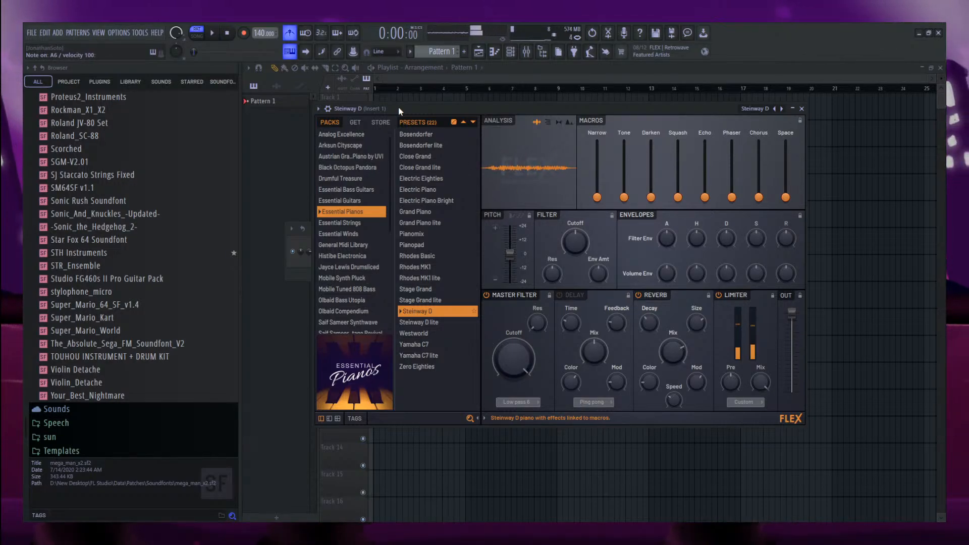
{"action": "key", "text": "p"}
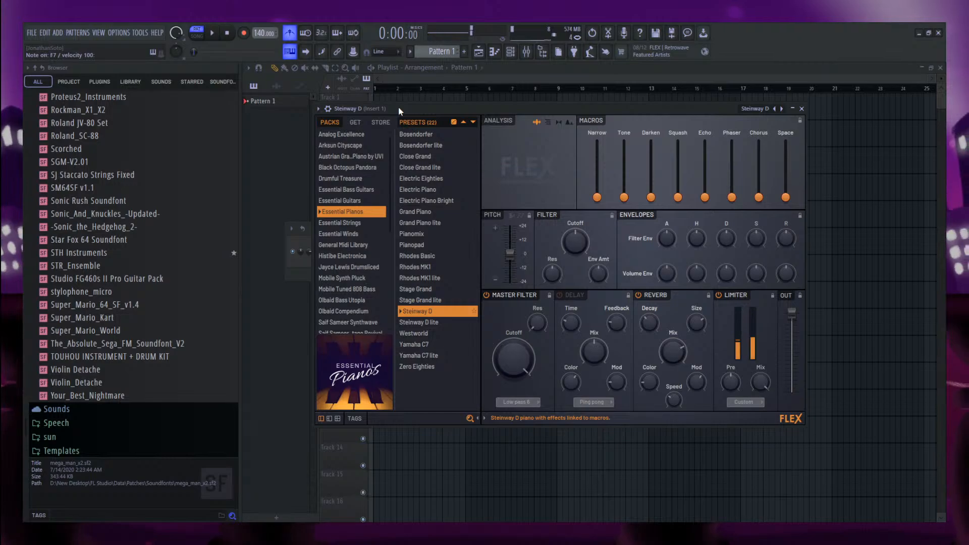
{"action": "key", "text": "p"}
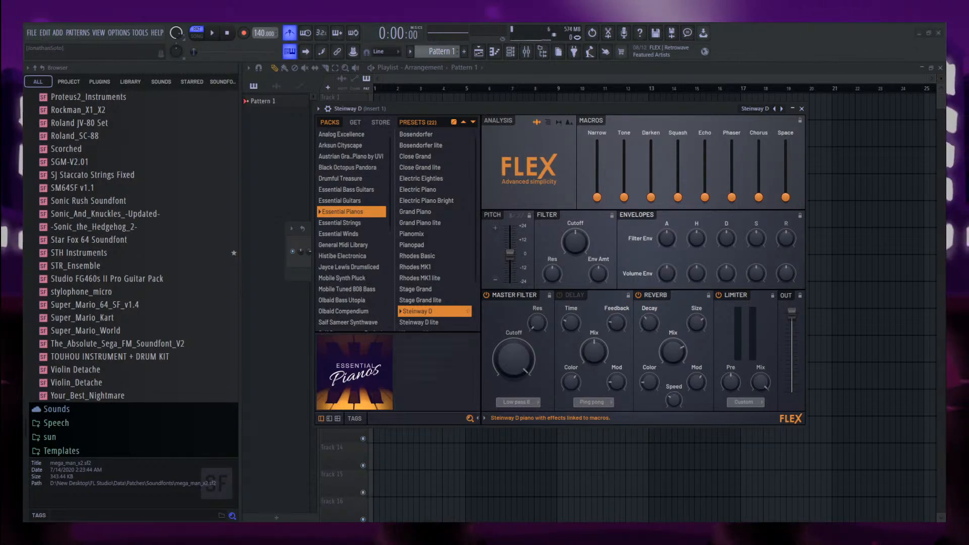
Try the Zero Eighties and Pianopad presets, and return to Steinway D.
{"action": "left_click", "coordinate": [419, 367]}
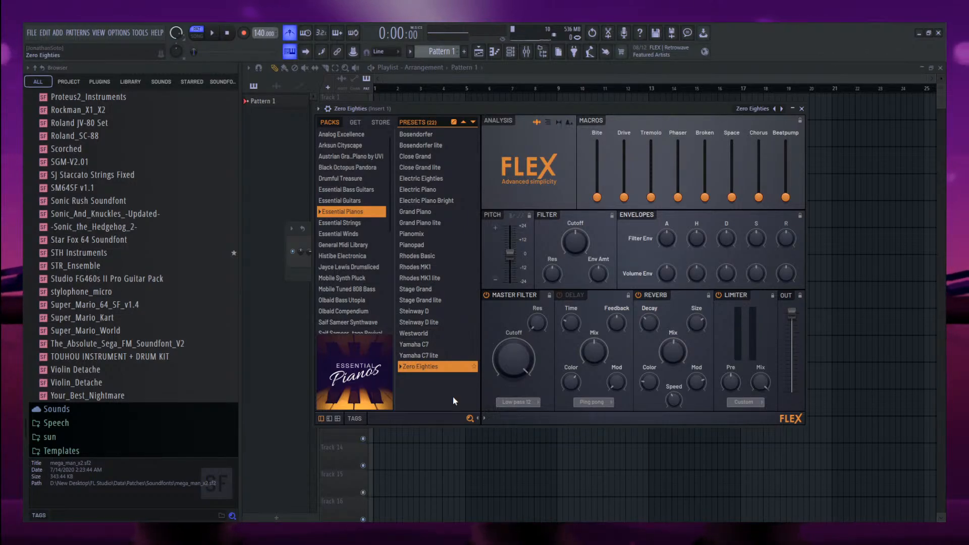
{"action": "left_click", "coordinate": [417, 244]}
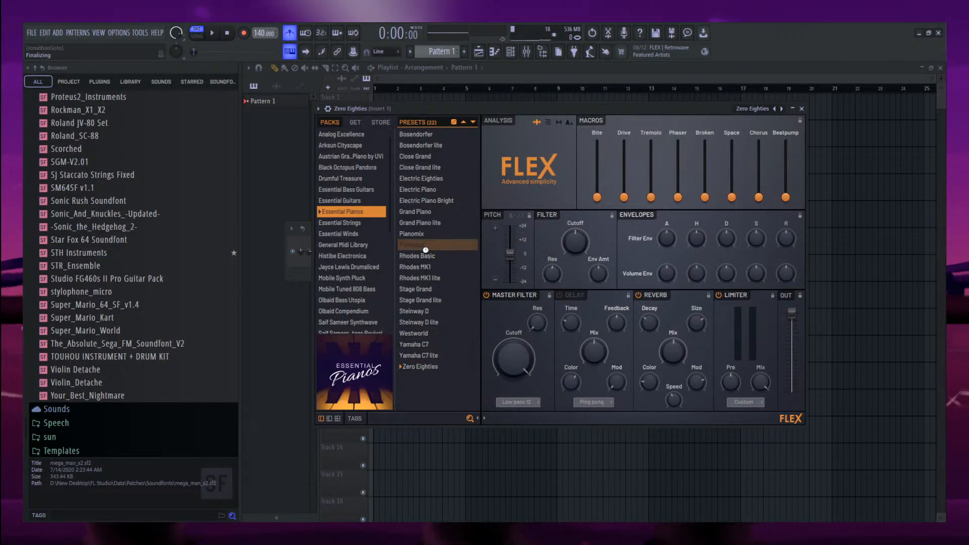
{"action": "left_click", "coordinate": [420, 322]}
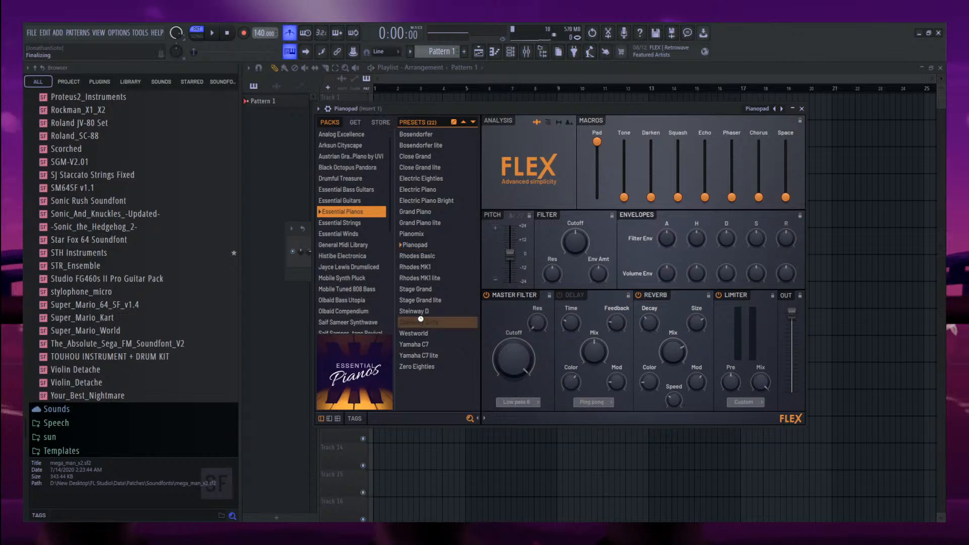
{"action": "left_click", "coordinate": [419, 313]}
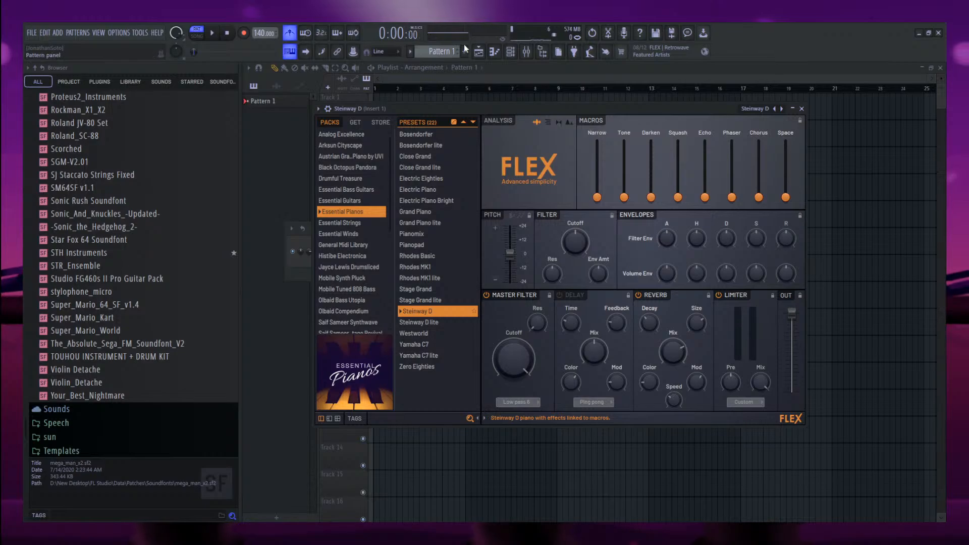
Open the Steinway D channel's piano roll and collapse its event lane so the note grid fills the window.
{"action": "left_click", "coordinate": [495, 52]}
{"action": "left_click_drag", "start_coordinate": [306, 400], "coordinate": [308, 520]}
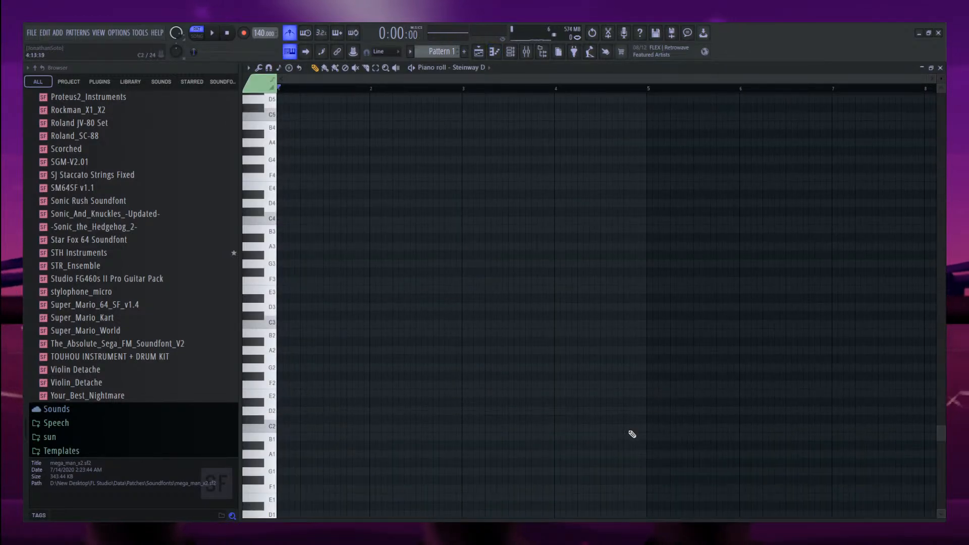
{"action": "scroll", "coordinate": [325, 368], "scroll_direction": "up", "scroll_amount": 5}
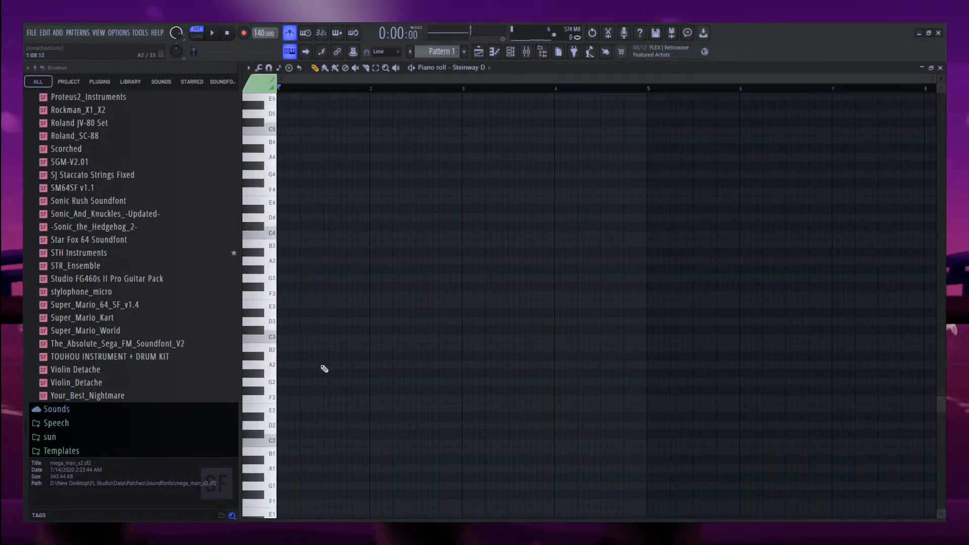
Draw a six-note melody in the first bar of Pattern 1: C#5, G#5, F#5, F5, G#5 and A5.
{"action": "scroll", "coordinate": [309, 81], "scroll_direction": "up", "scroll_amount": 4}
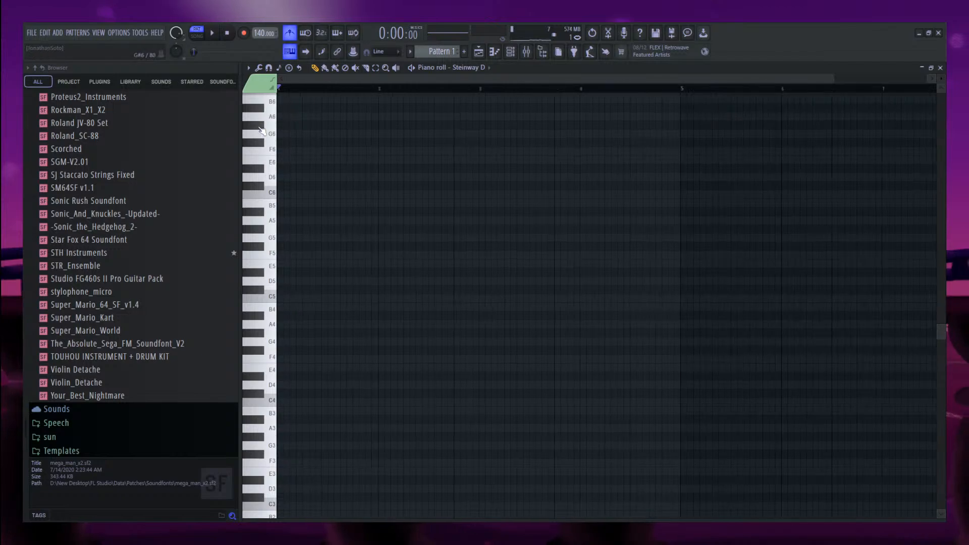
{"action": "scroll", "coordinate": [299, 268], "scroll_direction": "up", "scroll_amount": 4}
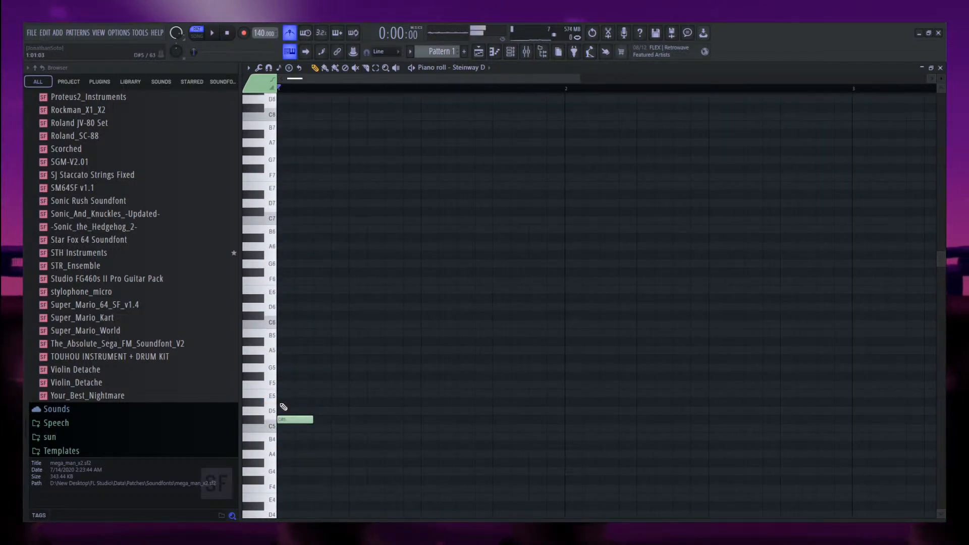
{"action": "left_click", "coordinate": [319, 359]}
{"action": "left_click", "coordinate": [374, 377]}
{"action": "left_click", "coordinate": [444, 384]}
{"action": "left_click", "coordinate": [462, 359]}
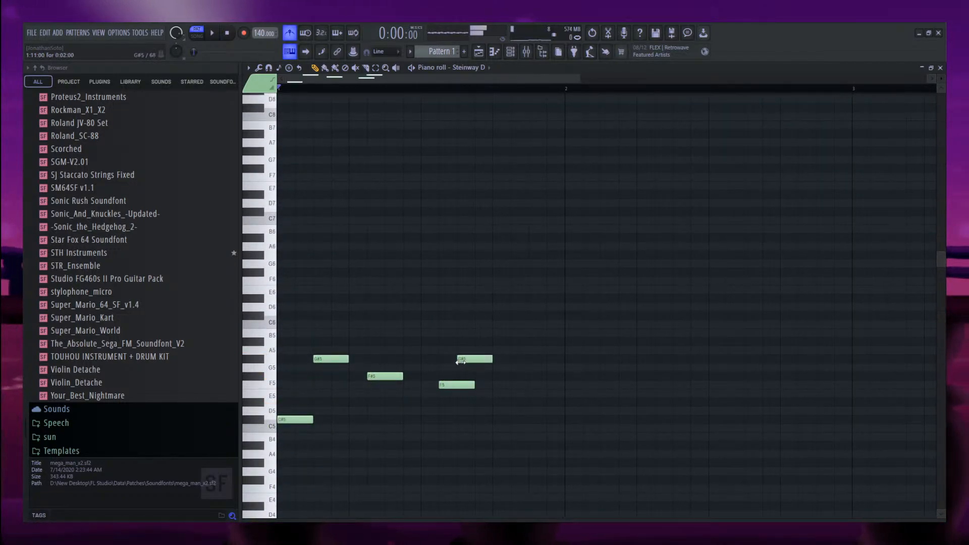
{"action": "left_click", "coordinate": [551, 350]}
Move the A5 note to end on the first bar line and the F5 note one step earlier, and play the melody.
{"action": "left_click_drag", "start_coordinate": [574, 347], "coordinate": [555, 347]}
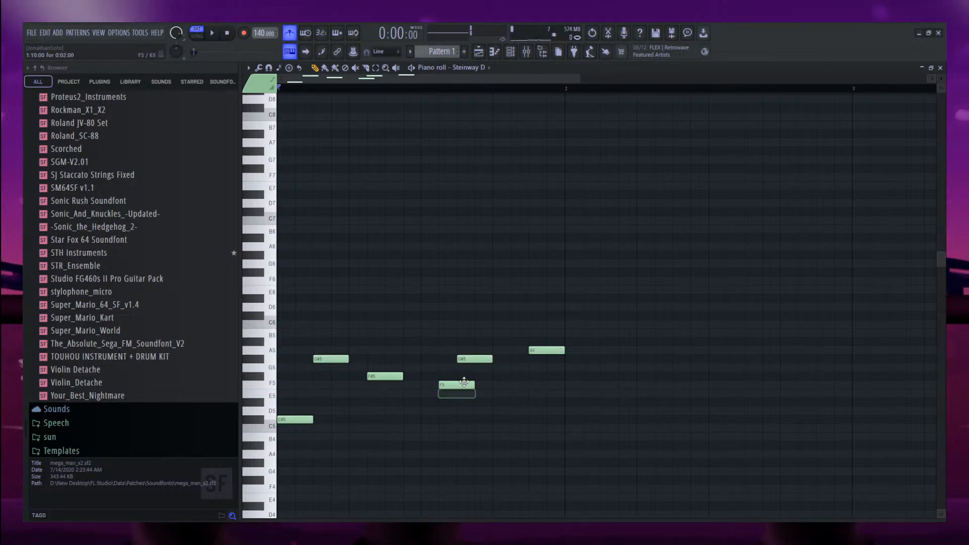
{"action": "left_click_drag", "start_coordinate": [442, 384], "coordinate": [426, 385]}
{"action": "key", "text": "space"}
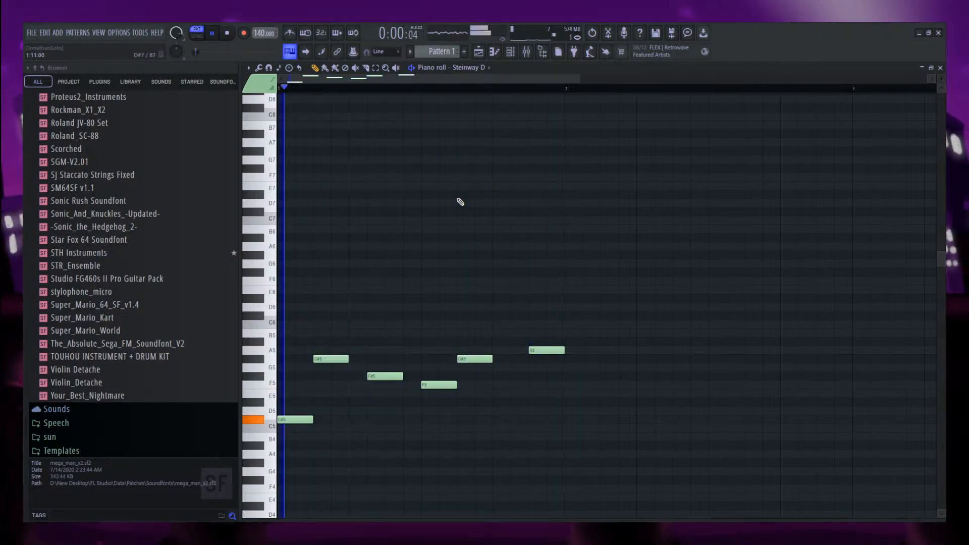
{"action": "key", "text": "space"}
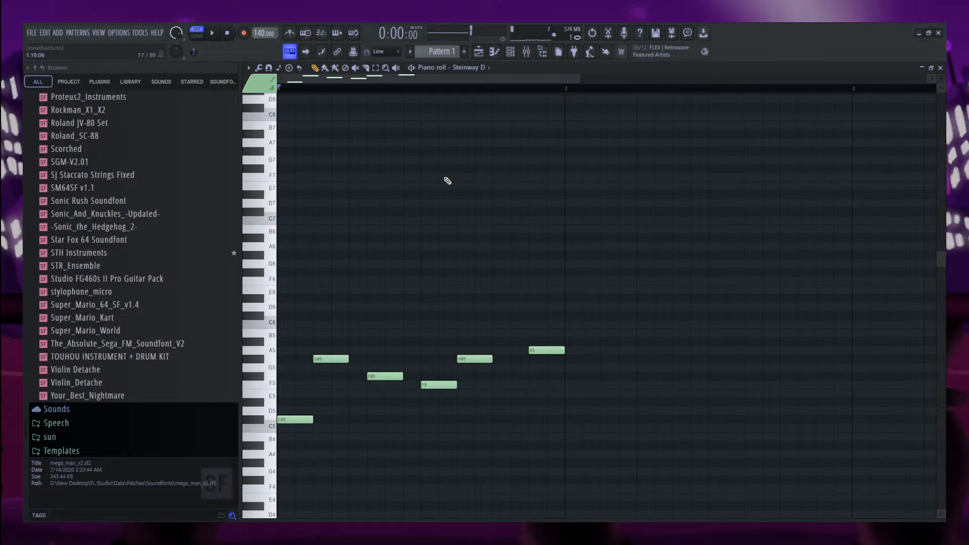
Audition the C#5, G#5 and F#5 notes and the second G#5 individually, and play the whole melody again.
{"action": "scroll", "coordinate": [447, 181], "scroll_direction": "down", "scroll_amount": 4}
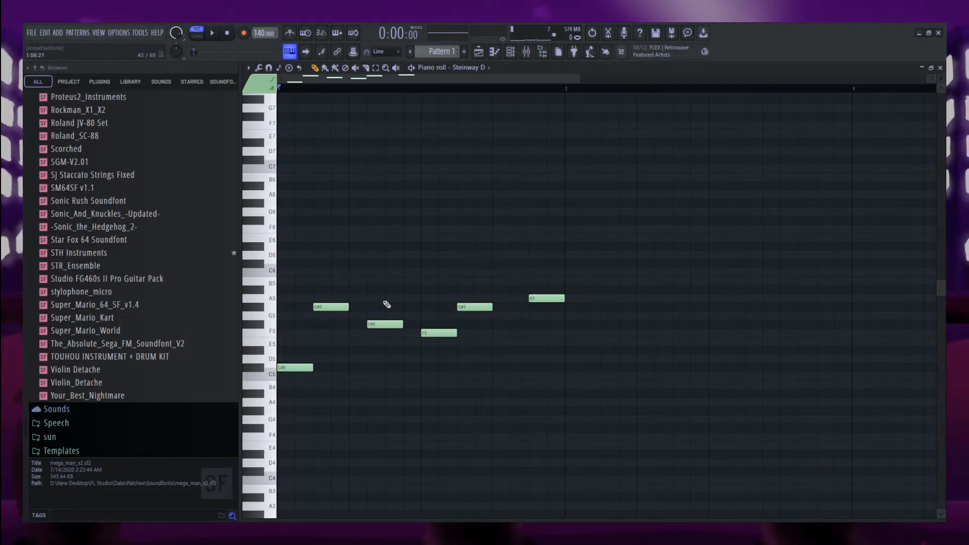
{"action": "left_click", "coordinate": [298, 365]}
{"action": "left_click_drag", "start_coordinate": [296, 361], "coordinate": [297, 369]}
{"action": "left_click", "coordinate": [325, 307]}
{"action": "left_click", "coordinate": [384, 324]}
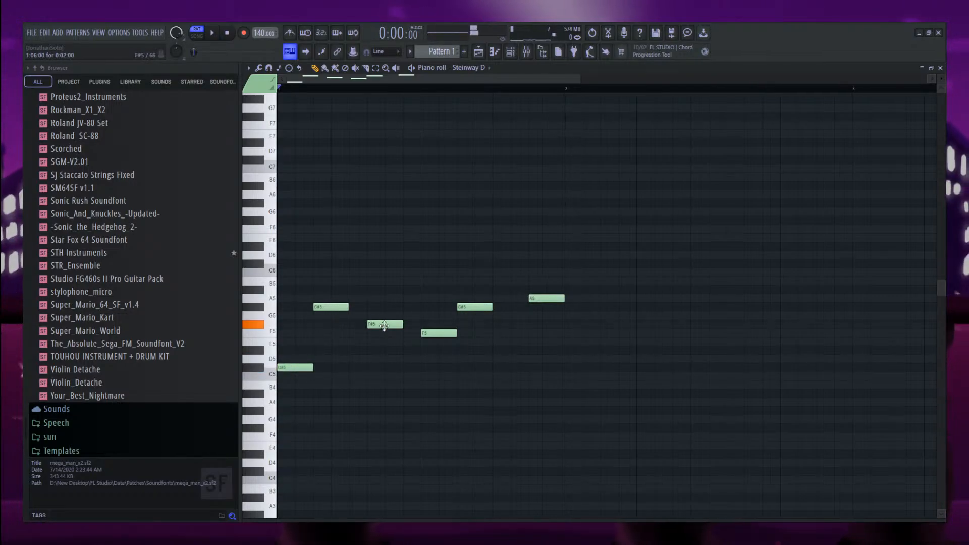
{"action": "left_click", "coordinate": [477, 309]}
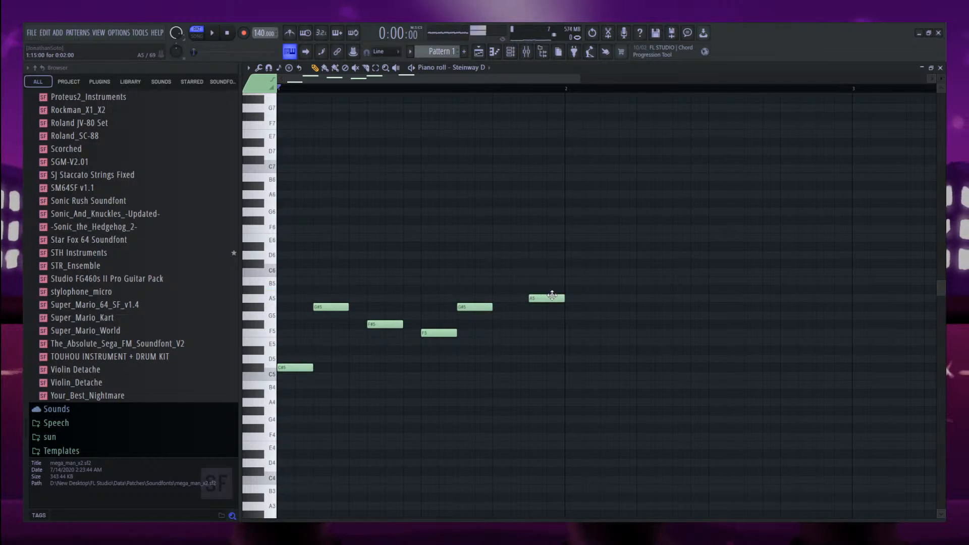
{"action": "key", "text": "space"}
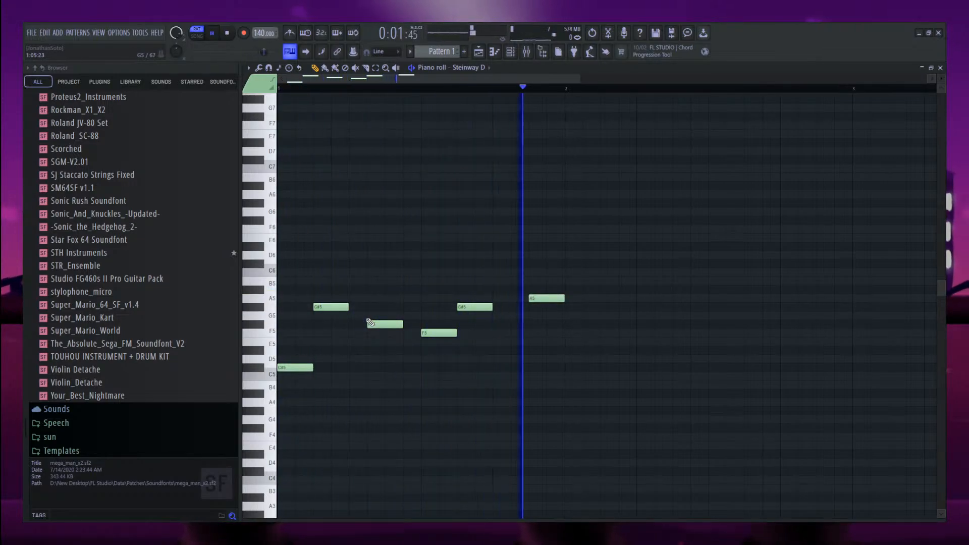
{"action": "key", "text": "space"}
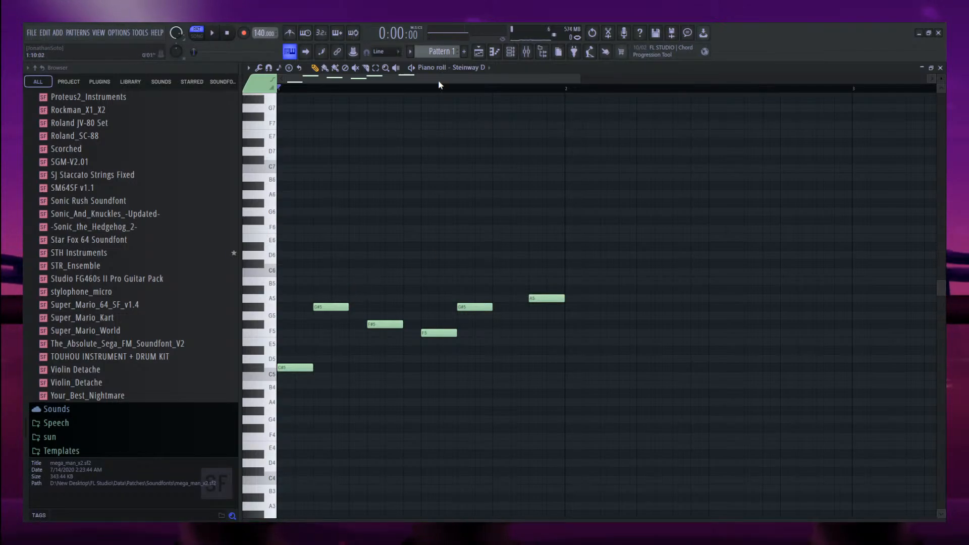
Switch to Pattern 2, draw the notes D5, B5, C#5, G5, D5, G#5, B4, C5 and B5 in the first bar, and play them.
{"action": "scroll", "coordinate": [433, 51], "scroll_direction": "down", "scroll_amount": 1}
{"action": "left_click", "coordinate": [283, 359]}
{"action": "left_click", "coordinate": [300, 281]}
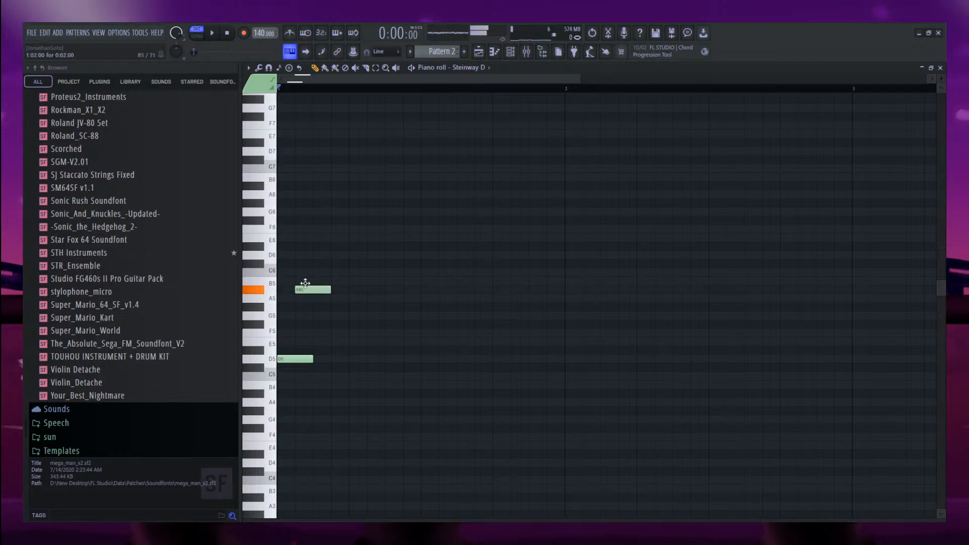
{"action": "left_click", "coordinate": [336, 368]}
{"action": "left_click", "coordinate": [373, 316]}
{"action": "left_click", "coordinate": [406, 359]}
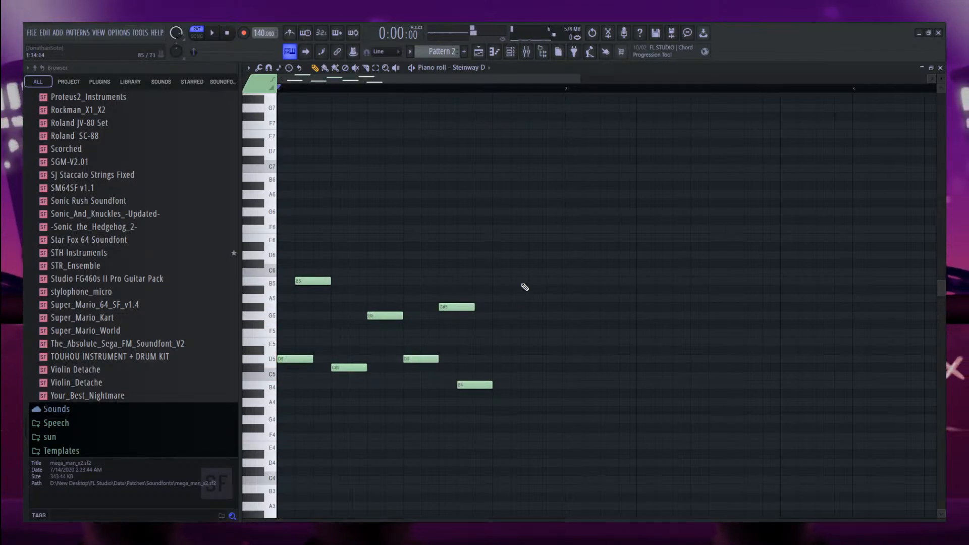
{"action": "left_click", "coordinate": [531, 280]}
{"action": "left_click", "coordinate": [514, 376]}
{"action": "key", "text": "space"}
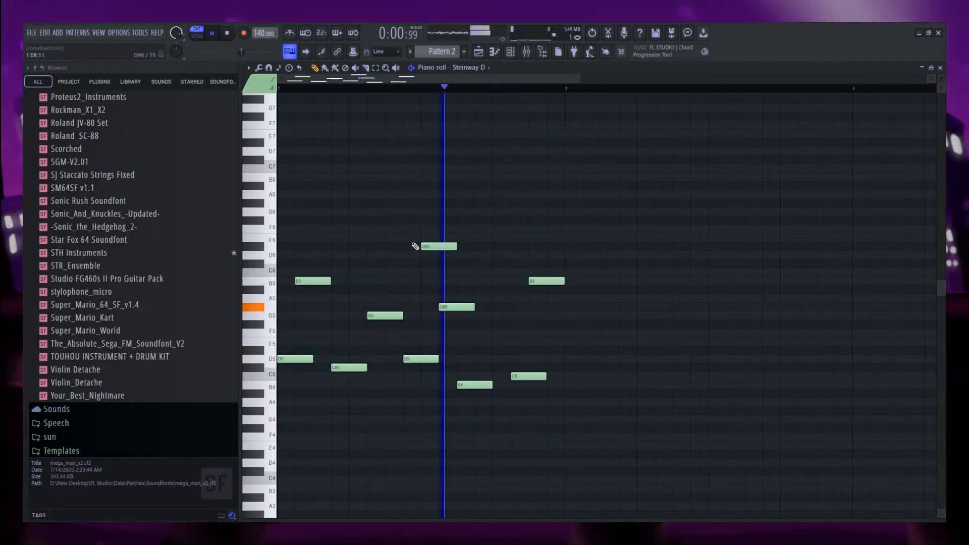
{"action": "key", "text": "space"}
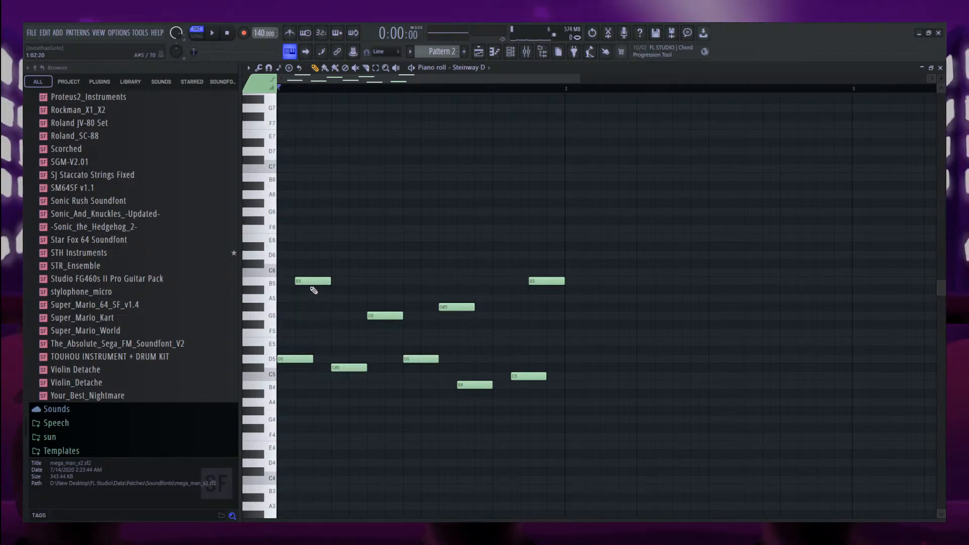
Shift the first B5, the C#5, G5, second D5 and G#5 notes one step later so they follow each other end to end.
{"action": "left_click_drag", "start_coordinate": [303, 281], "coordinate": [321, 281]}
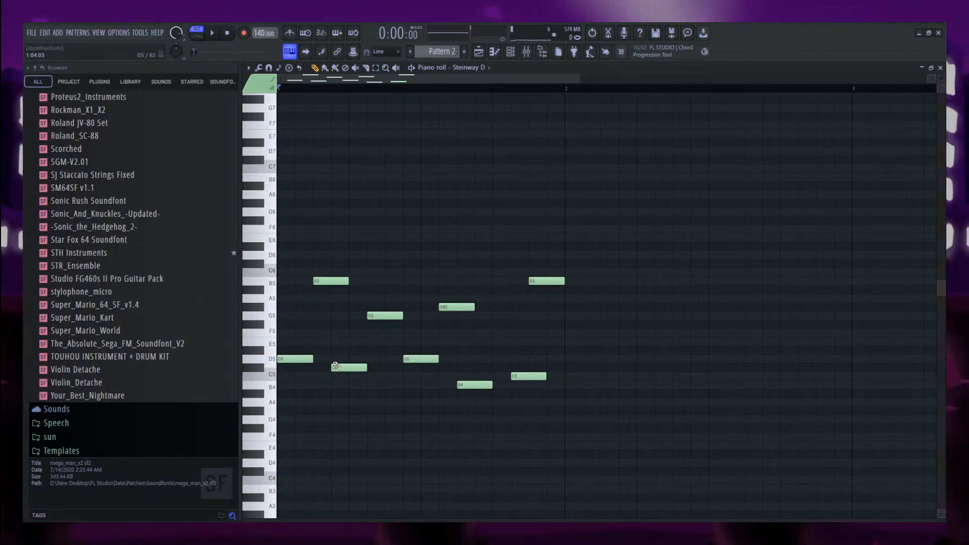
{"action": "left_click_drag", "start_coordinate": [339, 368], "coordinate": [357, 367]}
{"action": "left_click_drag", "start_coordinate": [379, 316], "coordinate": [397, 316]}
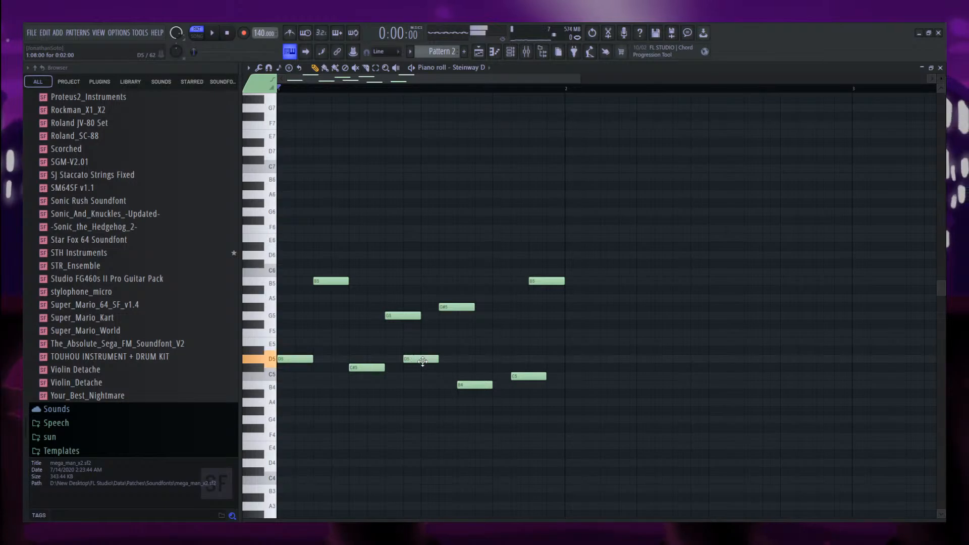
{"action": "left_click_drag", "start_coordinate": [411, 359], "coordinate": [430, 359]}
{"action": "left_click_drag", "start_coordinate": [450, 307], "coordinate": [468, 307]}
Move the B4 and C5 notes to fill the end of the first bar, and delete the final B5 while playing the melody.
{"action": "left_click", "coordinate": [497, 390]}
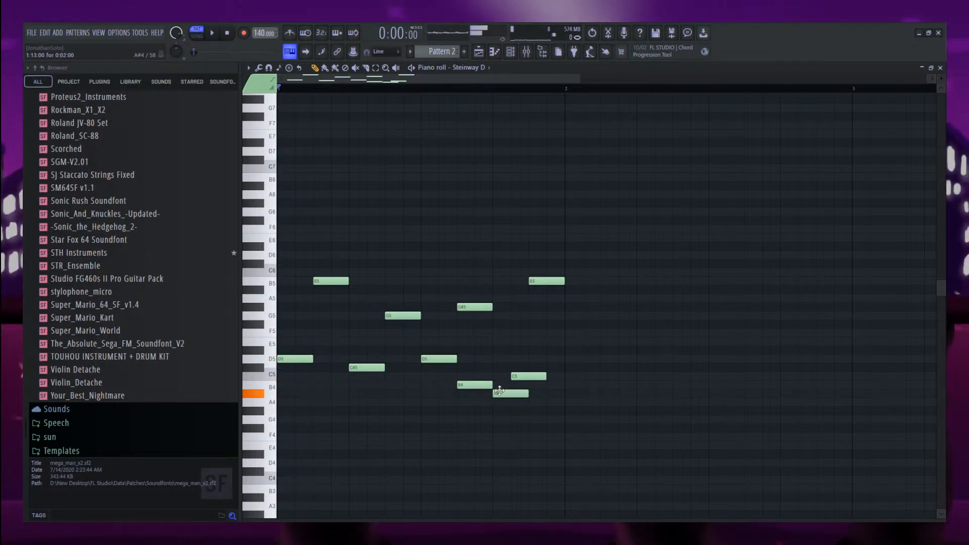
{"action": "right_click", "coordinate": [494, 393]}
{"action": "left_click_drag", "start_coordinate": [479, 384], "coordinate": [536, 380]}
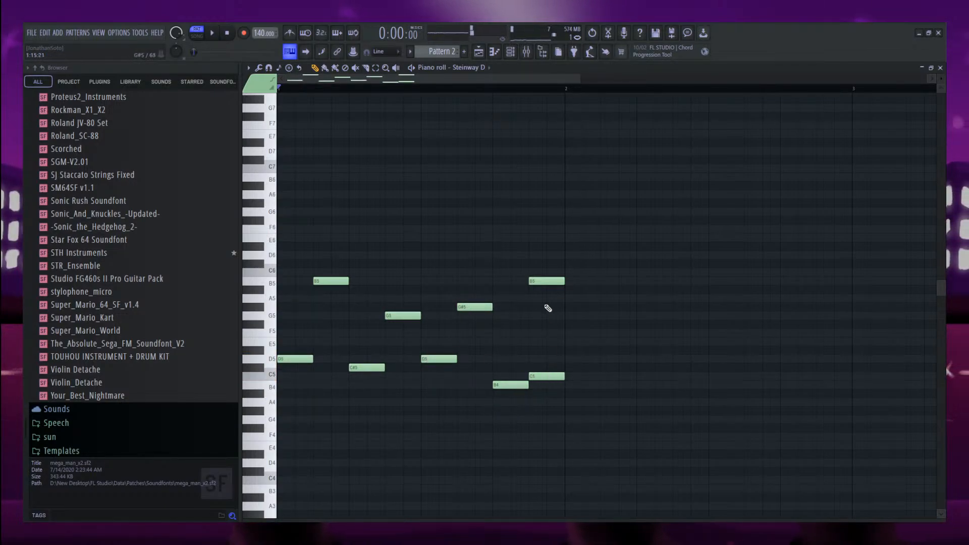
{"action": "left_click_drag", "start_coordinate": [546, 281], "coordinate": [582, 281]}
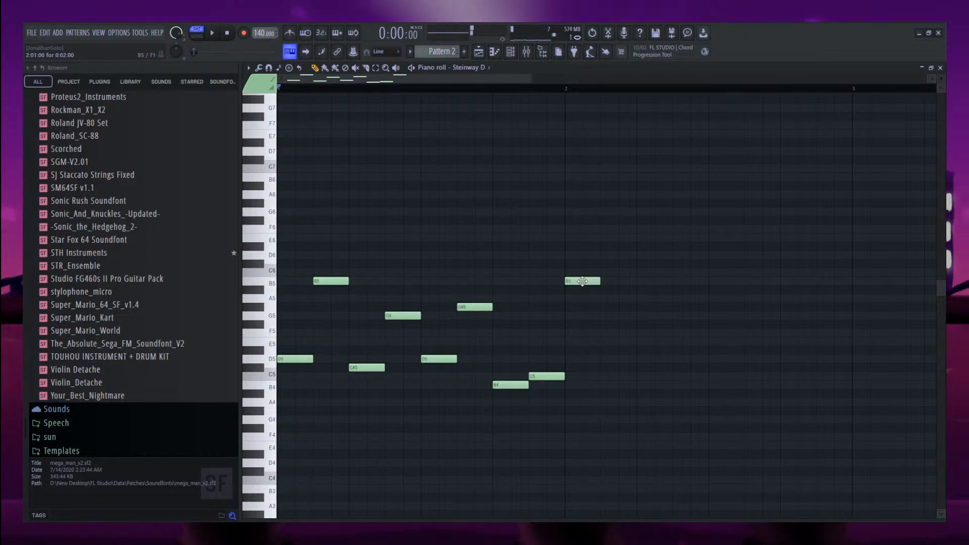
{"action": "key", "text": "space"}
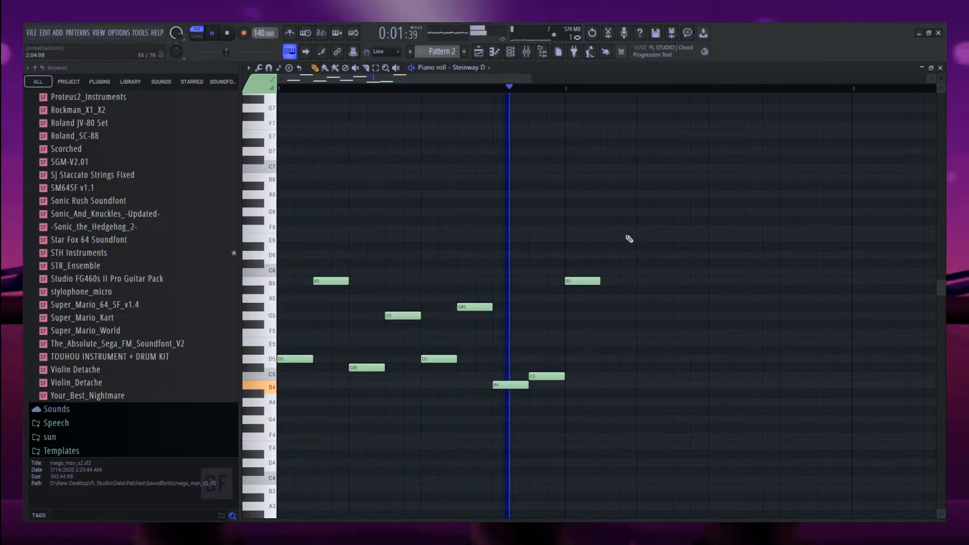
{"action": "right_click", "coordinate": [597, 284]}
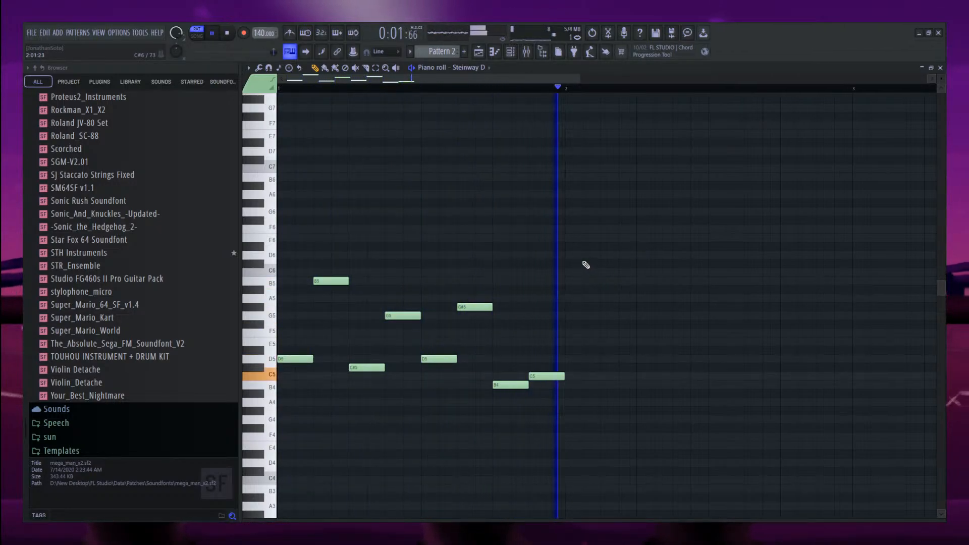
{"action": "key", "text": "space"}
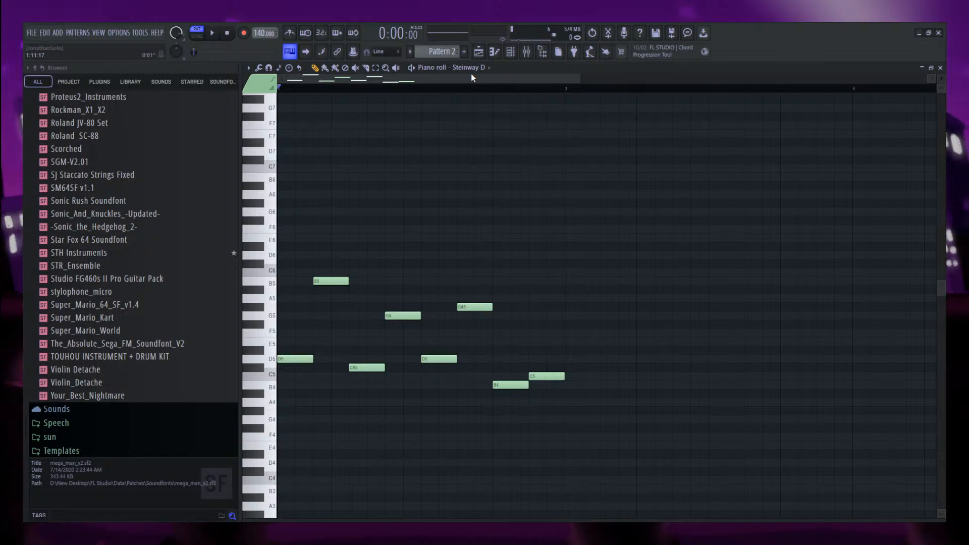
Add an Audio Clip channel to the channel rack and open its empty piano roll.
{"action": "left_click", "coordinate": [510, 51]}
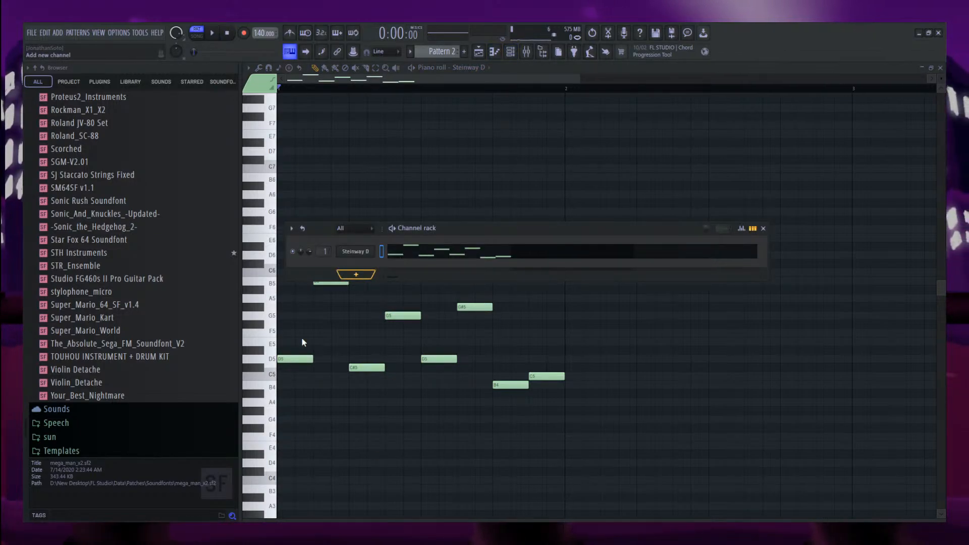
{"action": "left_click", "coordinate": [389, 472]}
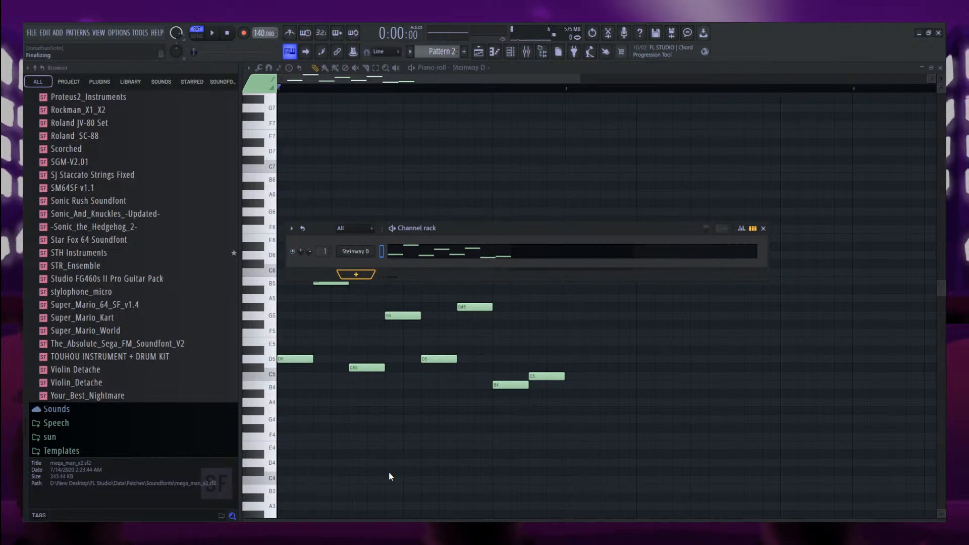
{"action": "left_click", "coordinate": [495, 51]}
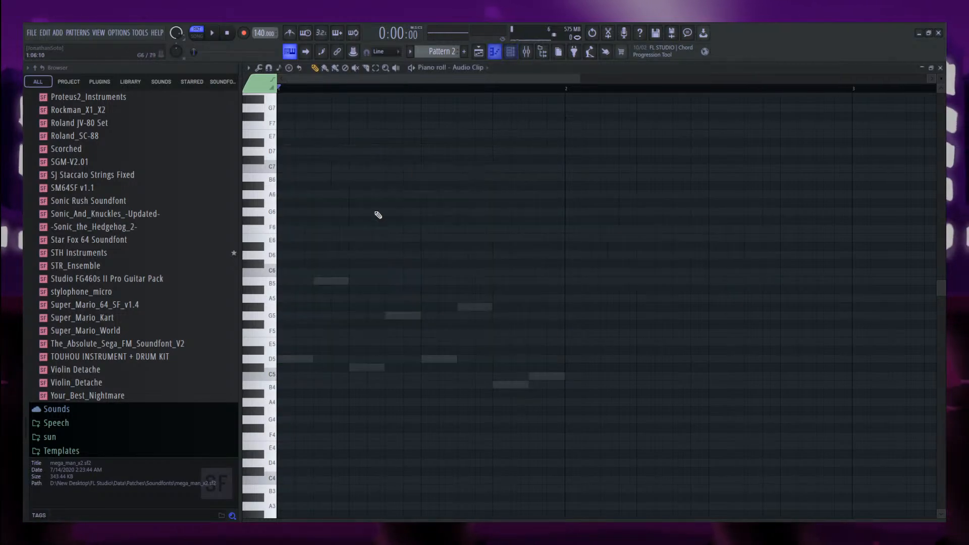
{"action": "left_click", "coordinate": [318, 359]}
{"action": "left_click_drag", "start_coordinate": [310, 350], "coordinate": [289, 251]}
{"action": "right_click", "coordinate": [296, 254]}
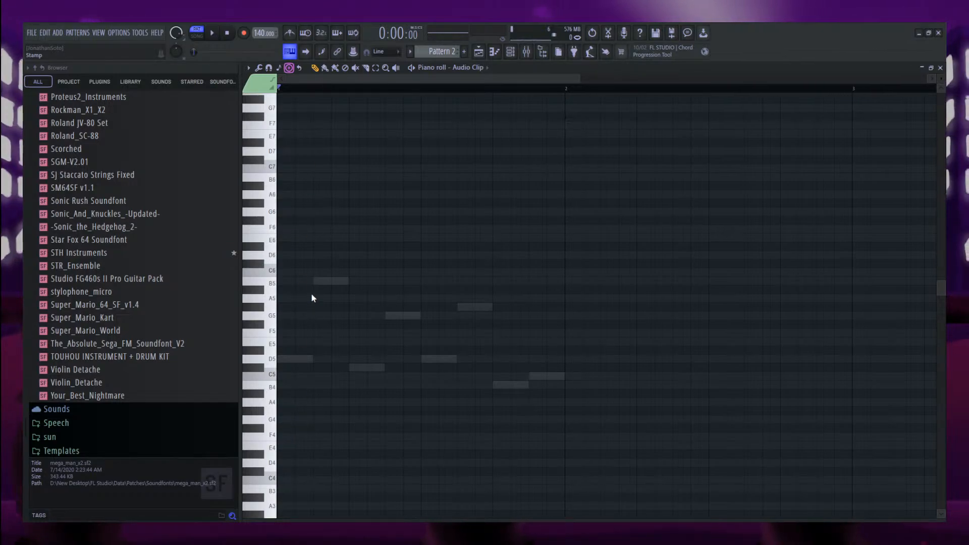
Stamp the scale D, E, F, G, A, A#, C# starting on D5 and stretch its notes to one full bar.
{"action": "left_click", "coordinate": [306, 359]}
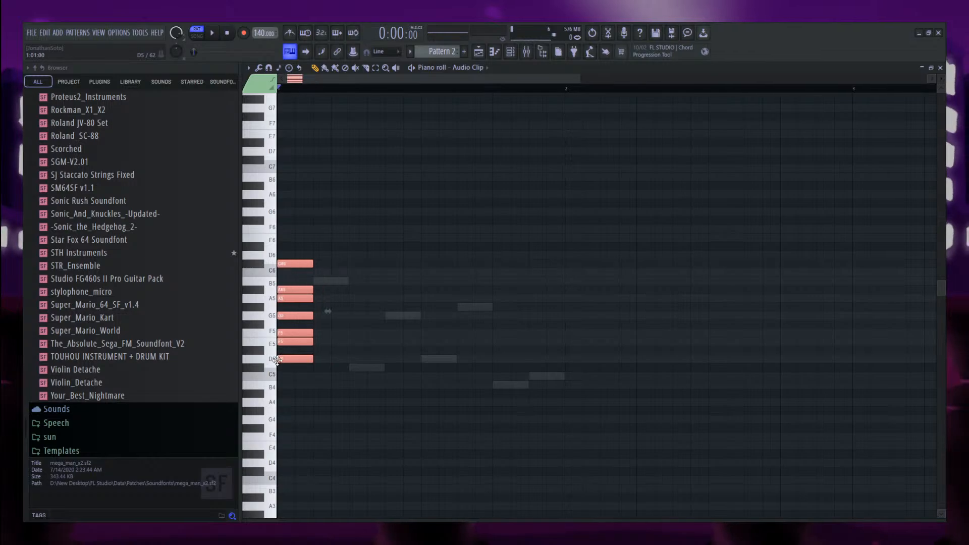
{"action": "left_click_drag", "start_coordinate": [317, 358], "coordinate": [565, 359]}
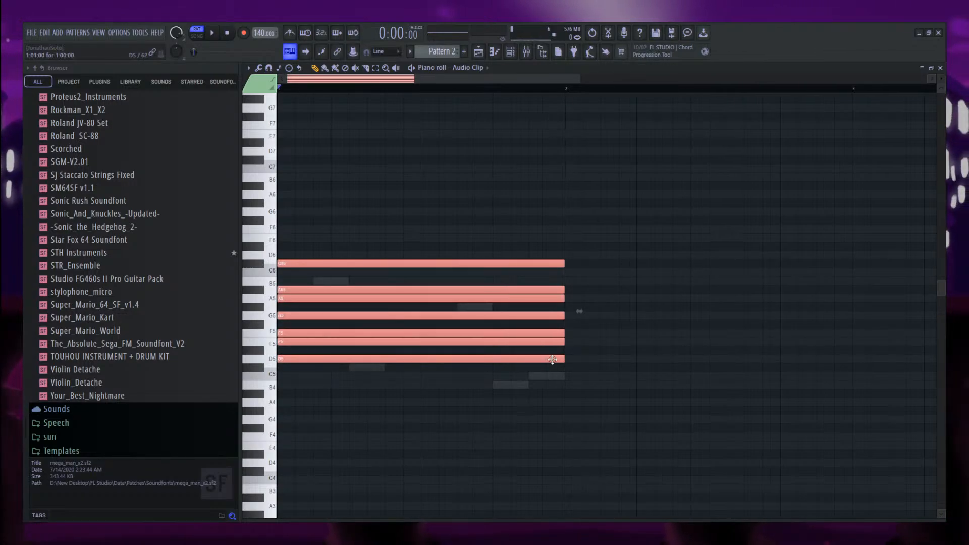
Copy the scale notes one octave lower to start on D4 and one octave higher to start on D6.
{"action": "left_click_drag", "start_coordinate": [336, 363], "coordinate": [324, 458]}
{"action": "left_click", "coordinate": [273, 465]}
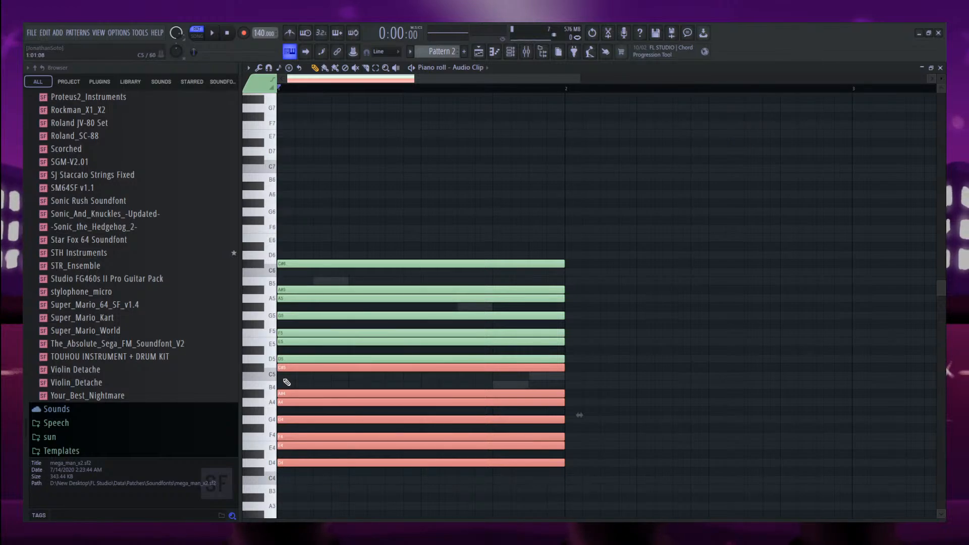
{"action": "left_click", "coordinate": [271, 361]}
{"action": "left_click_drag", "start_coordinate": [284, 462], "coordinate": [264, 251]}
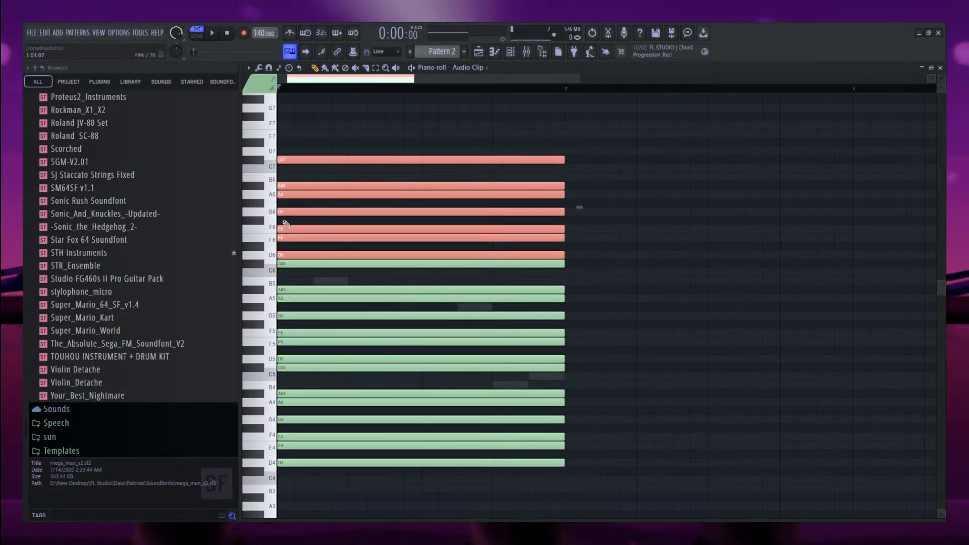
In Steinway D's piano roll, move the off-scale notes B5 to A#5, G#5 to G5, B4 to A#4 and C5 to C#5, and play the melody.
{"action": "key", "text": "ctrl+alt+z"}
{"action": "key", "text": "ctrl+alt+z"}
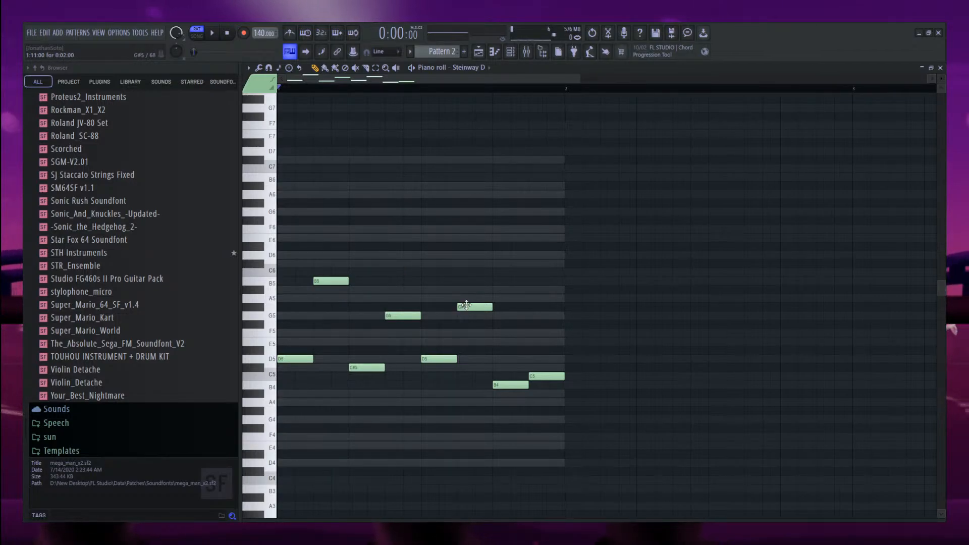
{"action": "left_click", "coordinate": [321, 279]}
{"action": "left_click_drag", "start_coordinate": [321, 280], "coordinate": [322, 289]}
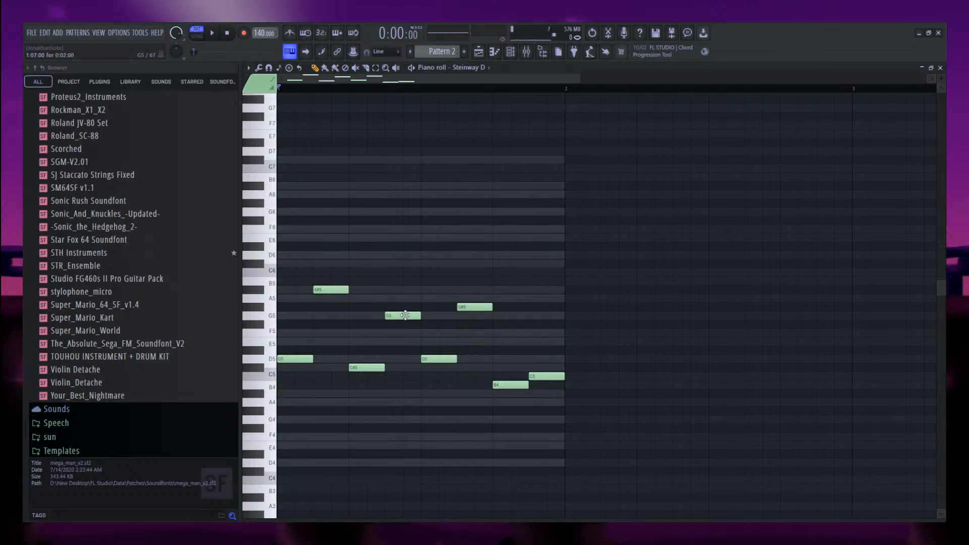
{"action": "left_click_drag", "start_coordinate": [462, 307], "coordinate": [462, 316]}
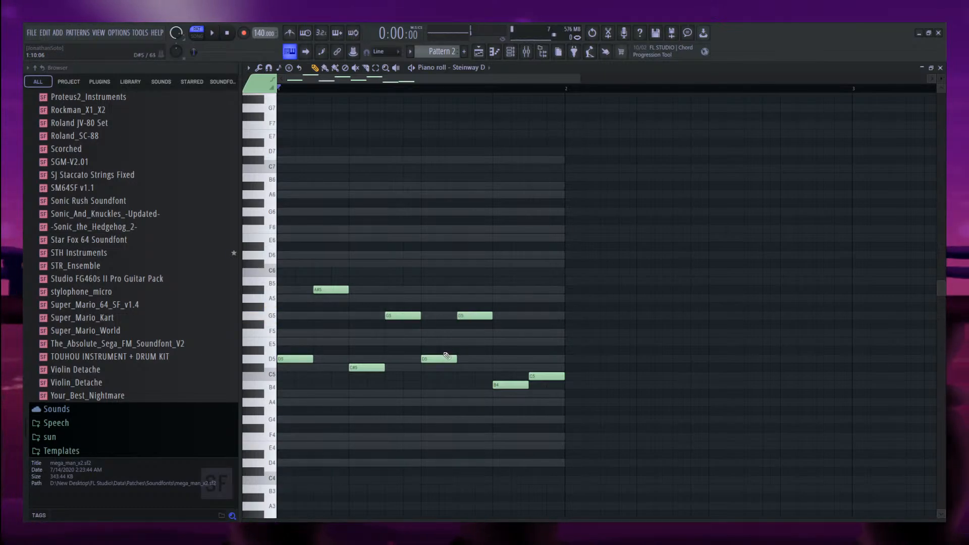
{"action": "left_click_drag", "start_coordinate": [511, 384], "coordinate": [549, 366]}
{"action": "key", "text": "space"}
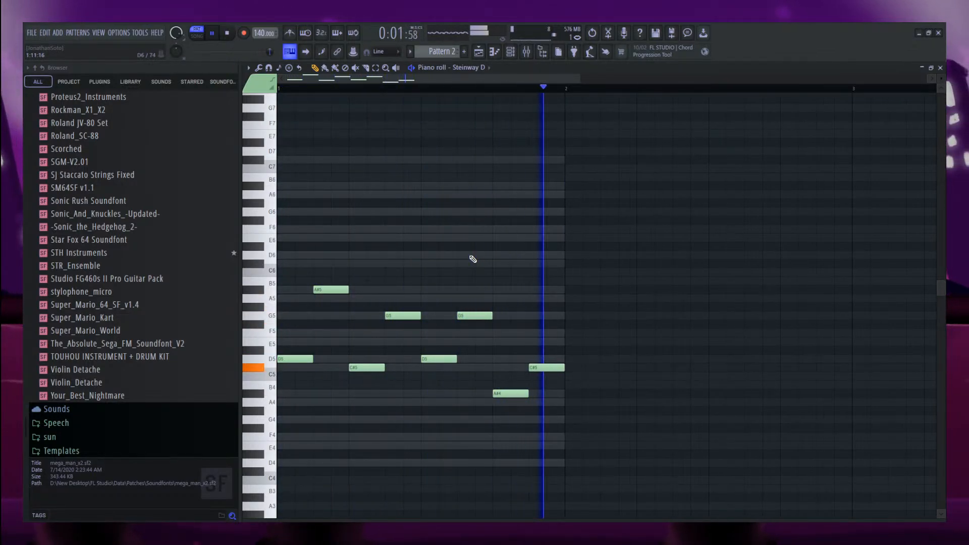
Move the melody's second note to A5, the third to A4, the fourth to F5 and the fifth to A4.
{"action": "key", "text": "space"}
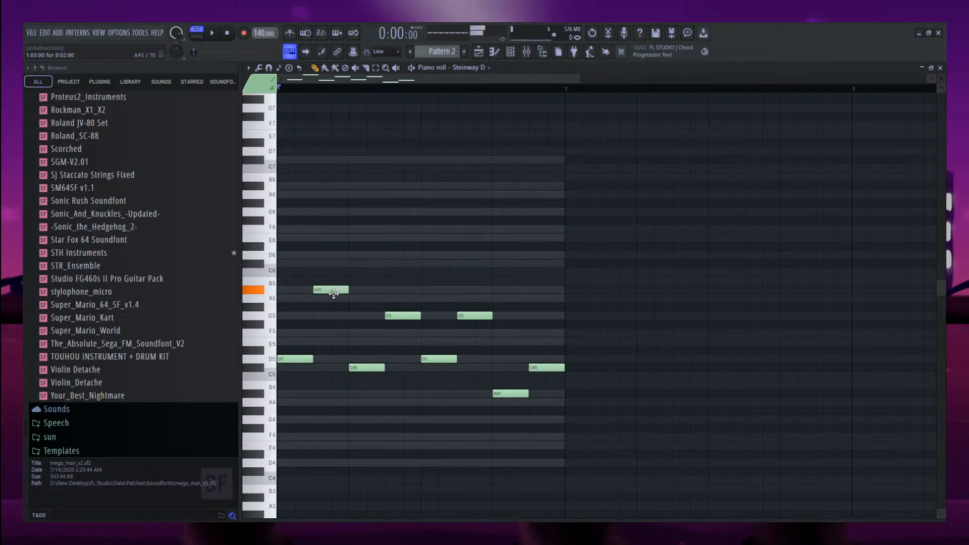
{"action": "left_click_drag", "start_coordinate": [334, 294], "coordinate": [334, 302]}
{"action": "left_click", "coordinate": [364, 369]}
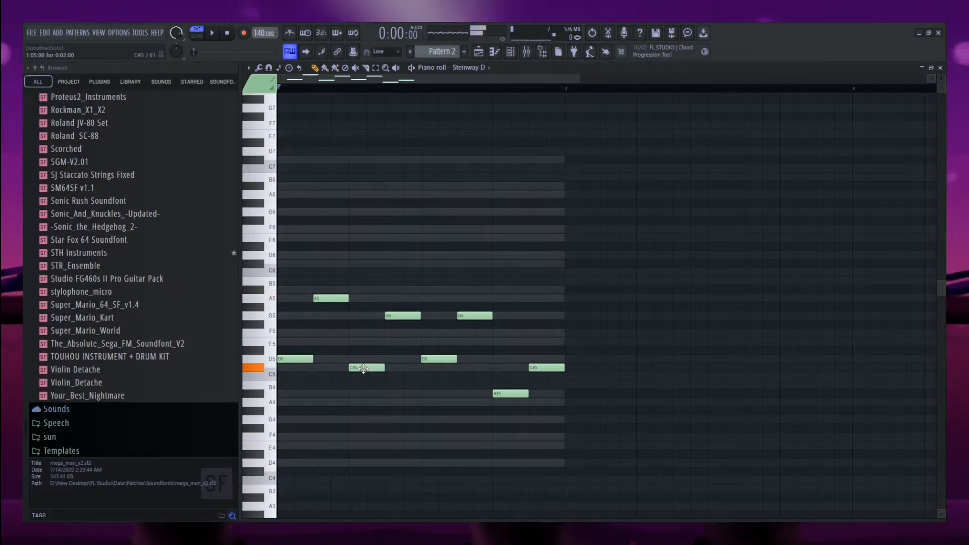
{"action": "left_click_drag", "start_coordinate": [363, 368], "coordinate": [353, 403]}
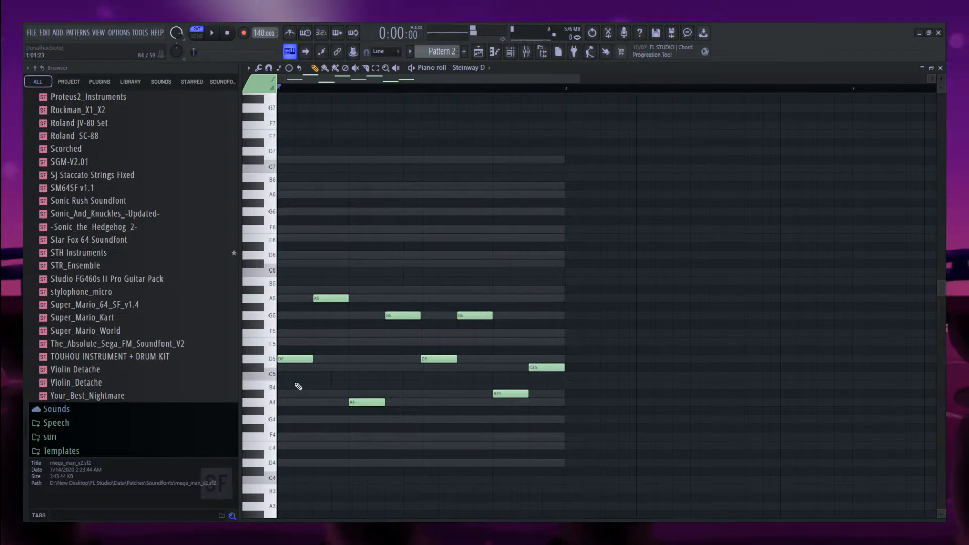
{"action": "left_click", "coordinate": [395, 316]}
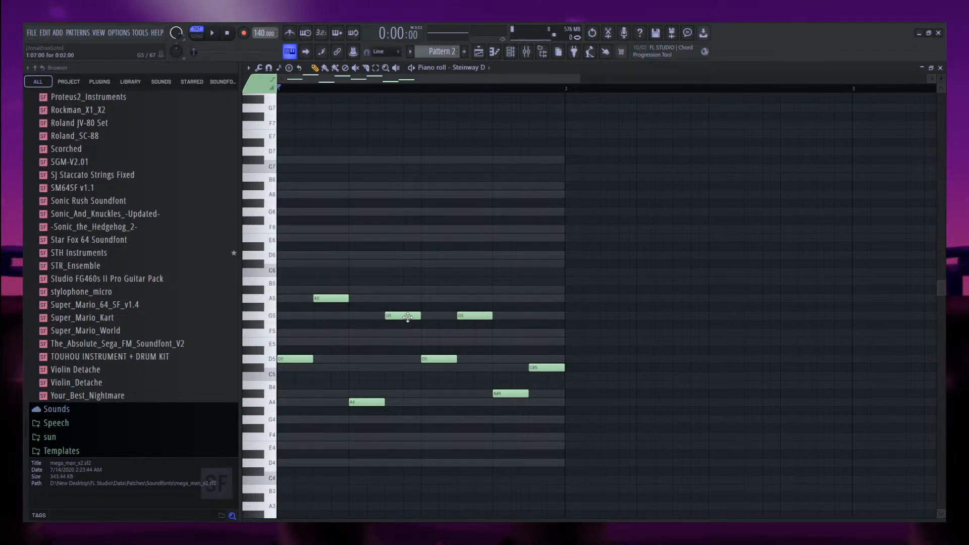
{"action": "right_click", "coordinate": [408, 317]}
{"action": "left_click_drag", "start_coordinate": [391, 342], "coordinate": [387, 331]}
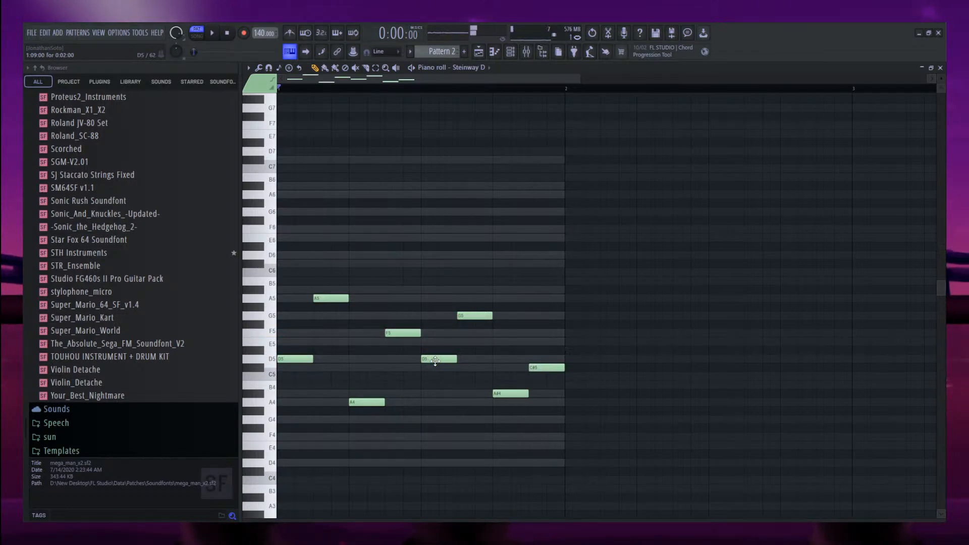
{"action": "left_click_drag", "start_coordinate": [434, 361], "coordinate": [421, 404]}
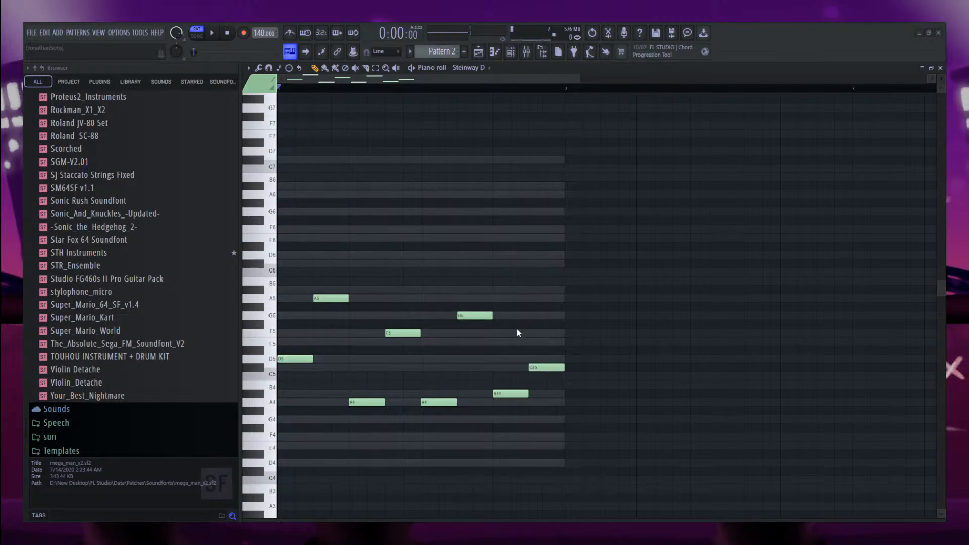
Replace the melody's last two notes with A4 and F5, and play the melody.
{"action": "right_click", "coordinate": [518, 394]}
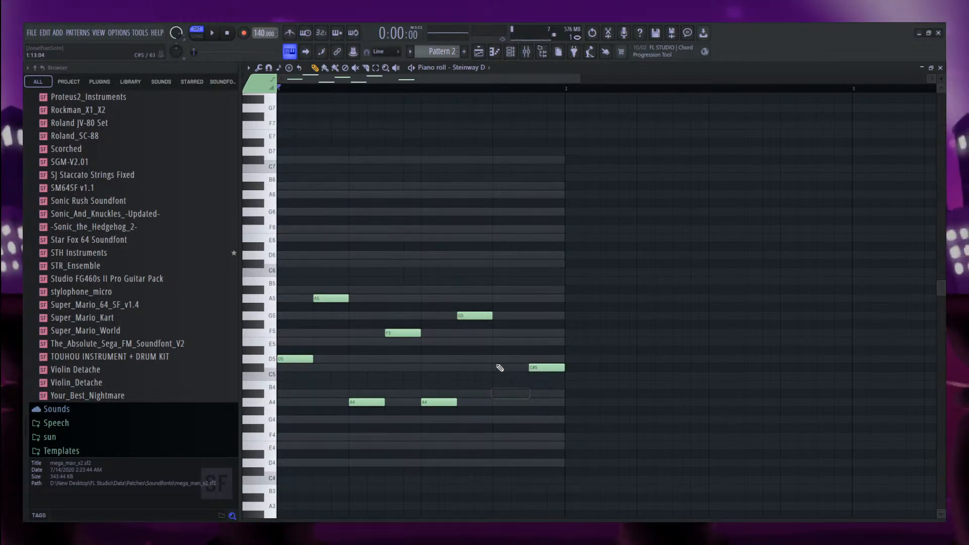
{"action": "left_click", "coordinate": [493, 402]}
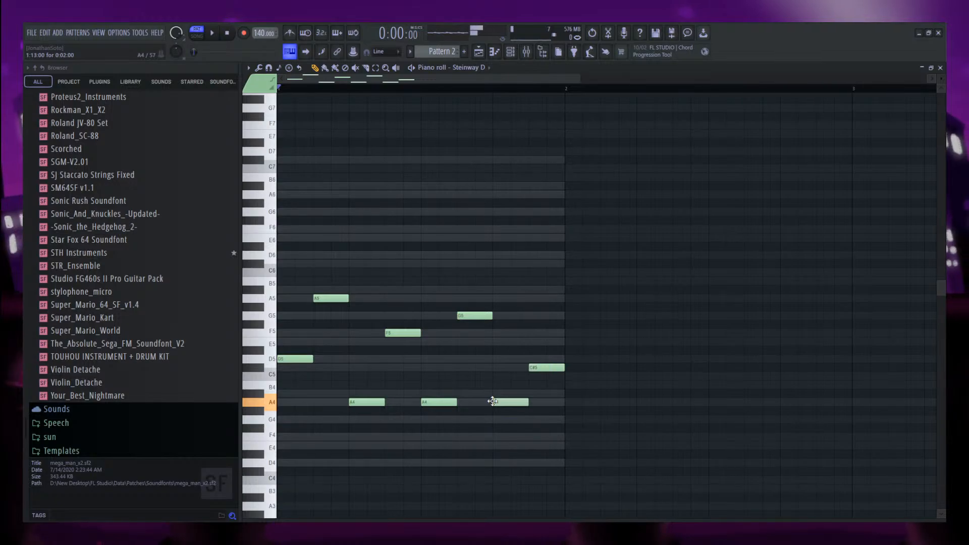
{"action": "right_click", "coordinate": [546, 368]}
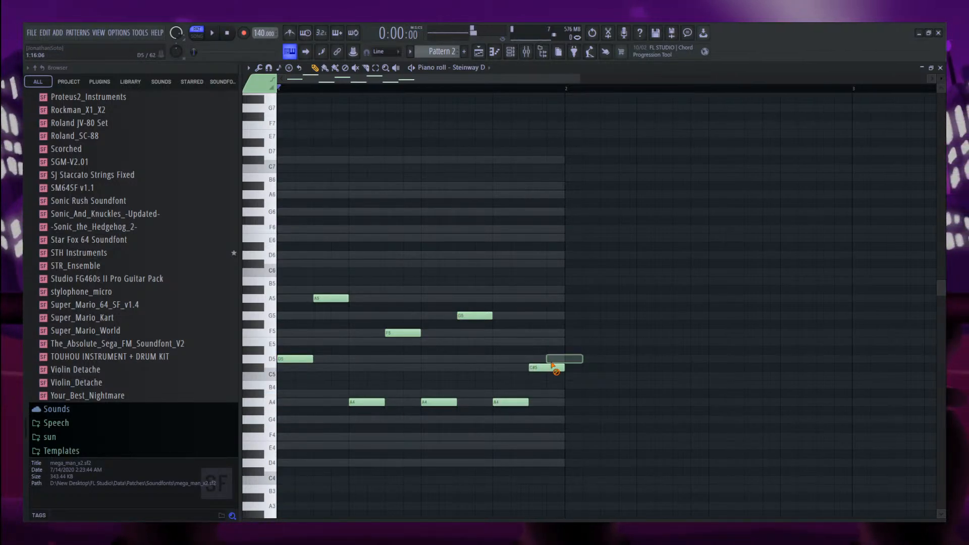
{"action": "left_click_drag", "start_coordinate": [538, 344], "coordinate": [530, 328]}
{"action": "key", "text": "space"}
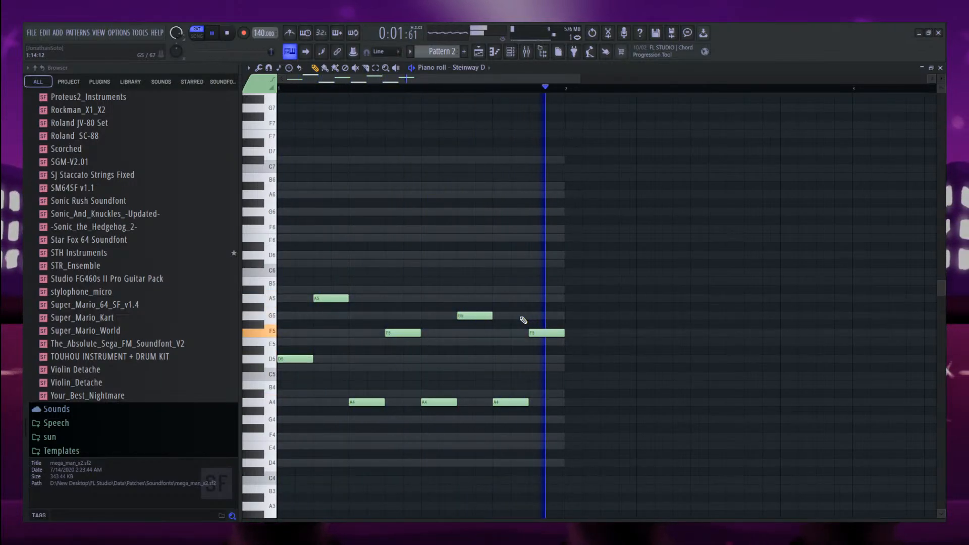
{"action": "key", "text": "space"}
Try raising the last two notes by three semitones, and lower them back to A4 and F5.
{"action": "scroll", "coordinate": [524, 320], "scroll_direction": "down", "scroll_amount": 3}
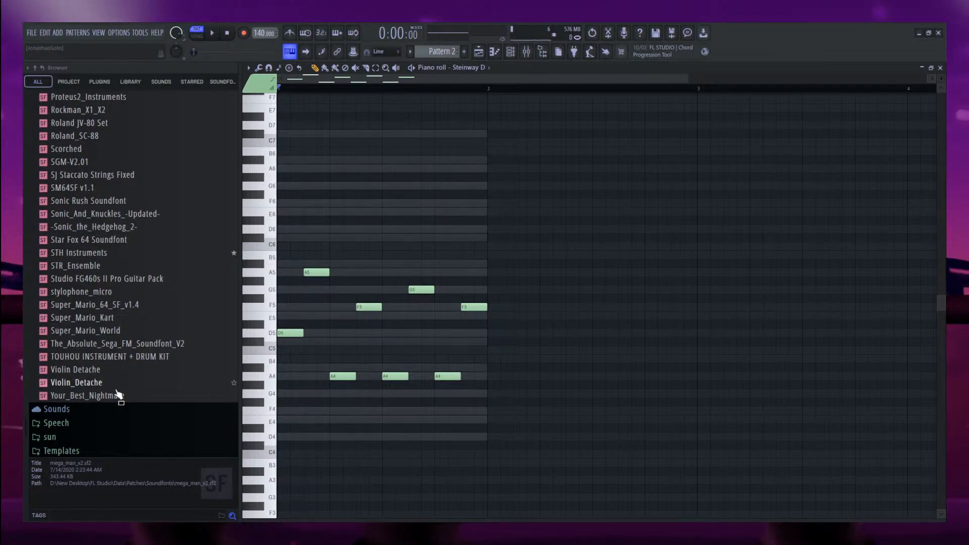
{"action": "left_click_drag", "start_coordinate": [532, 277], "coordinate": [454, 389]}
{"action": "key", "text": "Up"}
{"action": "key", "text": "Up"}
{"action": "key", "text": "Up"}
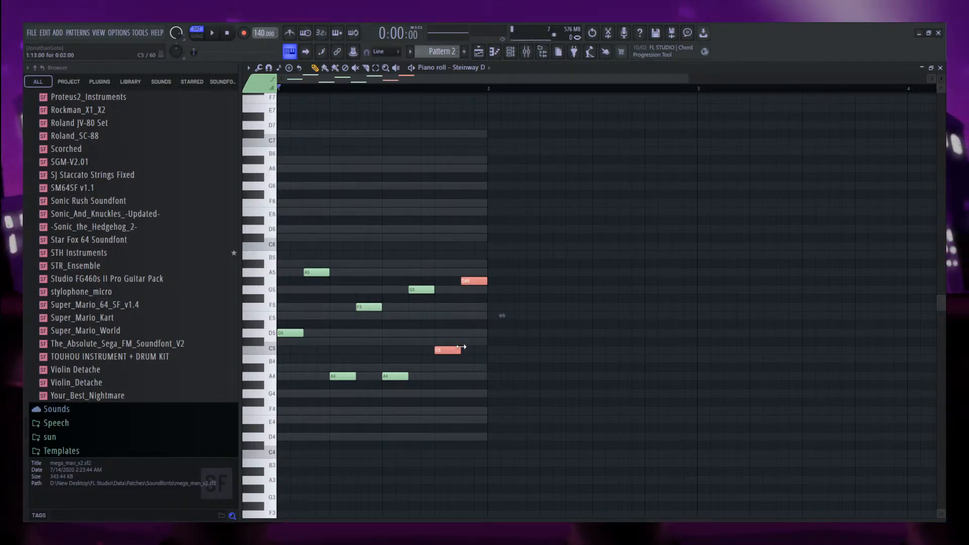
{"action": "key", "text": "Down"}
{"action": "key", "text": "Down"}
{"action": "key", "text": "Down"}
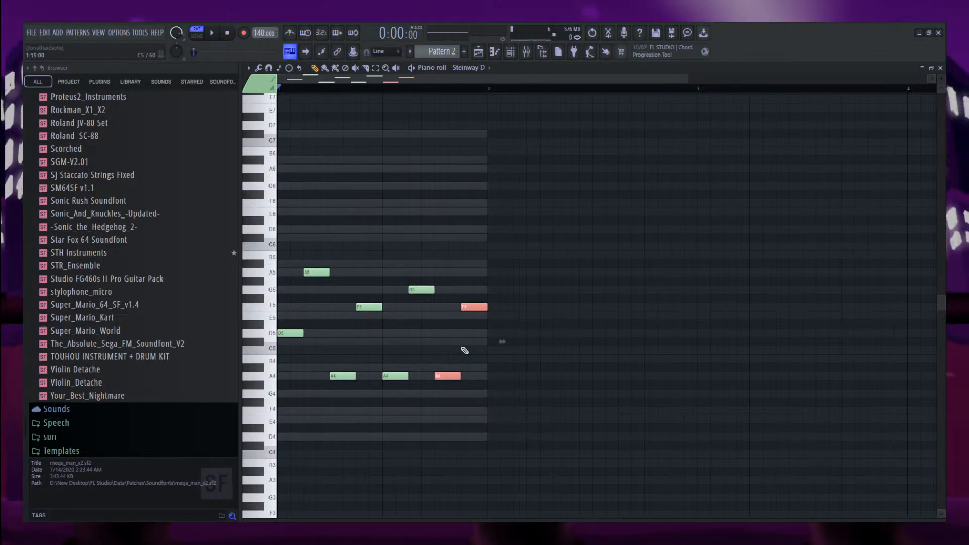
Transpose the last two notes up three semitones to C5 and G#5, play the melody and clear the selection.
{"action": "left_click_drag", "start_coordinate": [522, 243], "coordinate": [465, 386]}
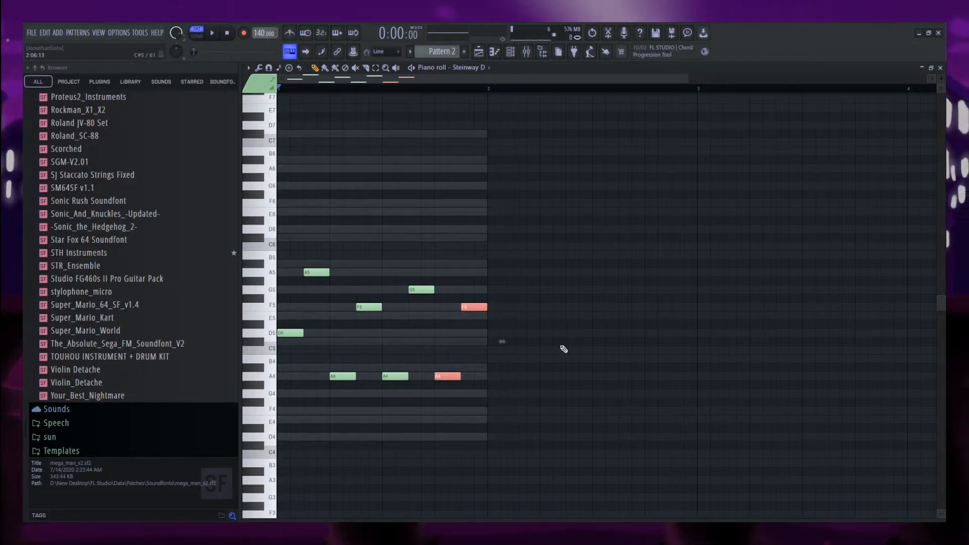
{"action": "key", "text": "Up"}
{"action": "key", "text": "Up"}
{"action": "key", "text": "Up"}
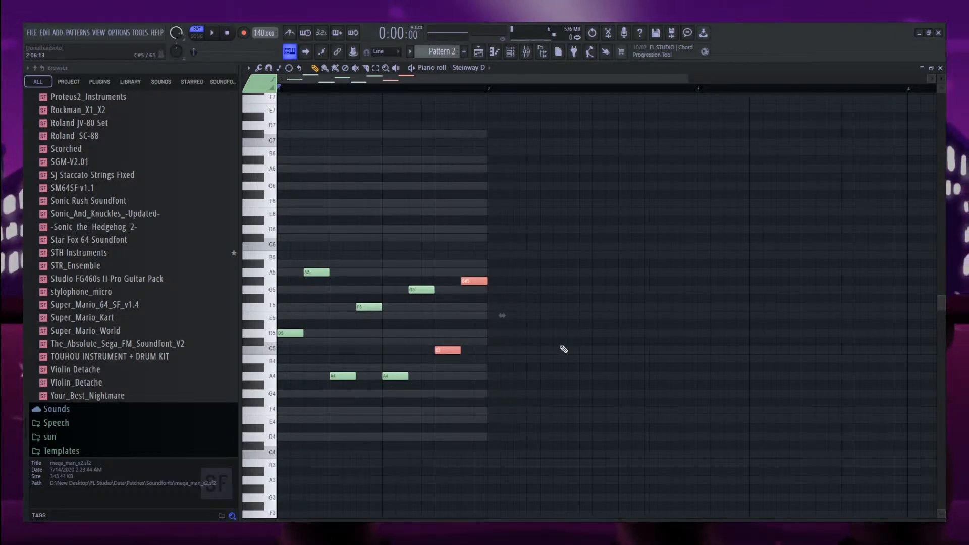
{"action": "key", "text": "space"}
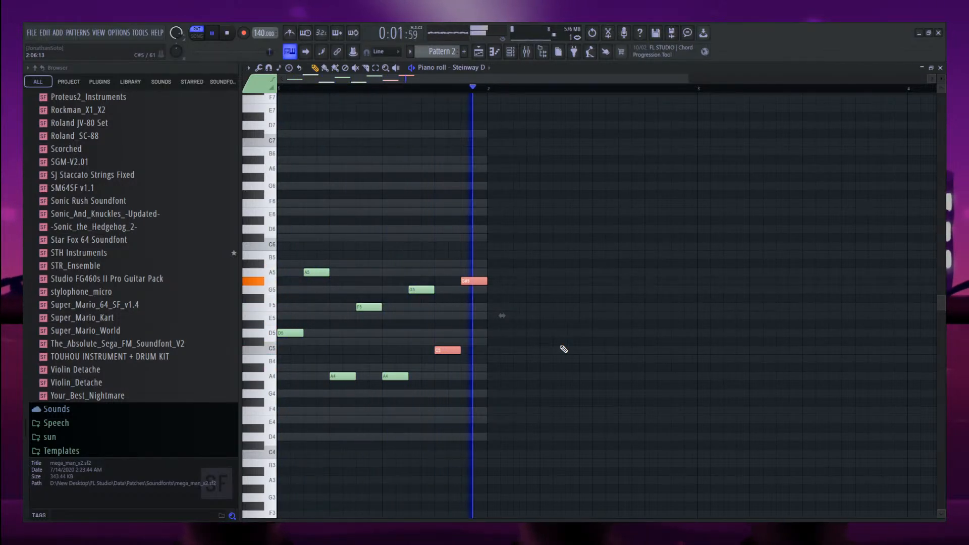
{"action": "key", "text": "space"}
{"action": "left_click", "coordinate": [560, 345], "text": "ctrl"}
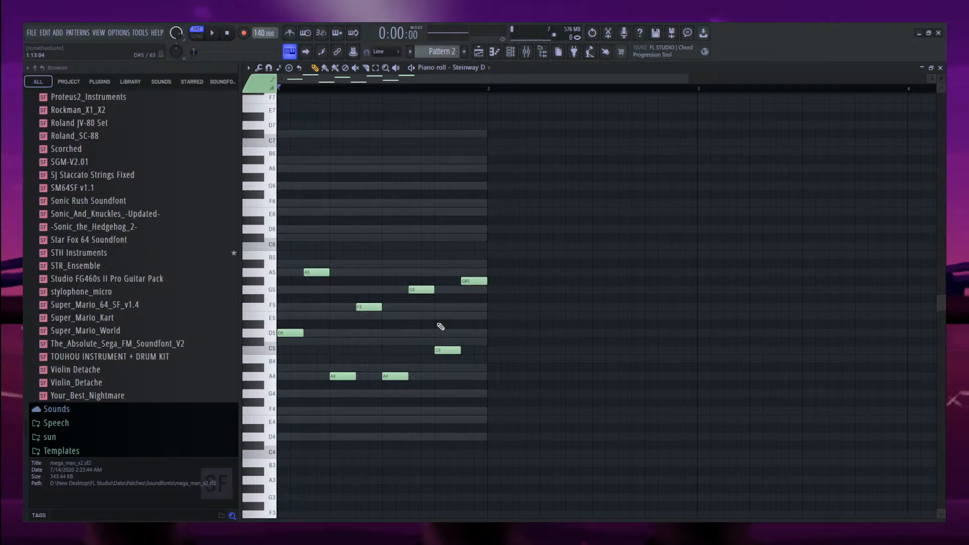
Raise the seventh note to C#5 and the fifth note to A#4, playing the melody after each change.
{"action": "left_click_drag", "start_coordinate": [439, 326], "coordinate": [462, 371]}
{"action": "key", "text": "shift+Up"}
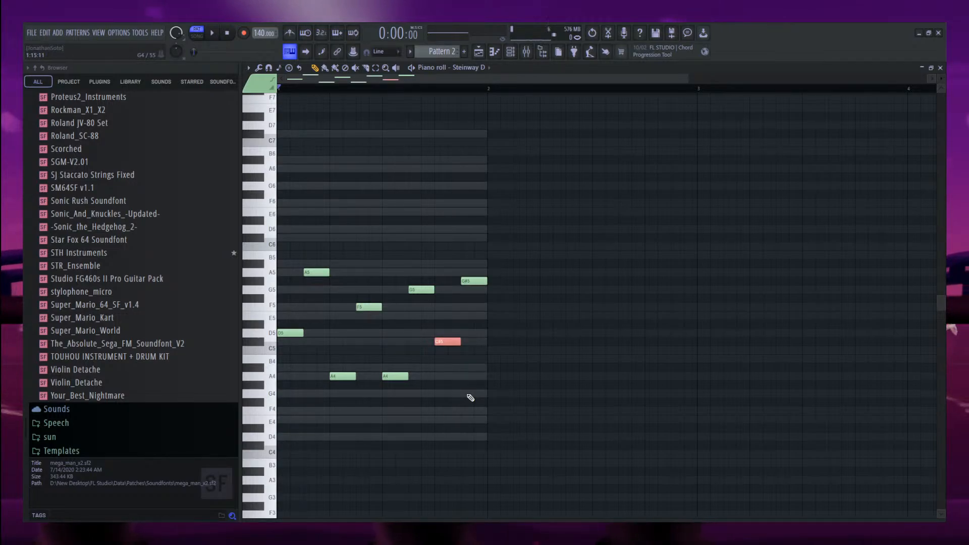
{"action": "key", "text": "space"}
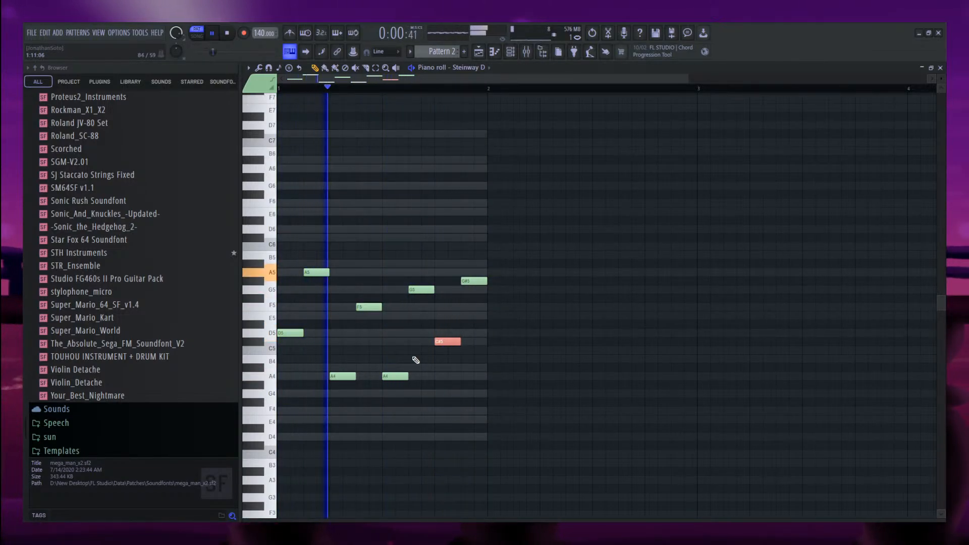
{"action": "key", "text": "space"}
{"action": "left_click", "coordinate": [396, 376]}
{"action": "key", "text": "shift+Up"}
{"action": "key", "text": "space"}
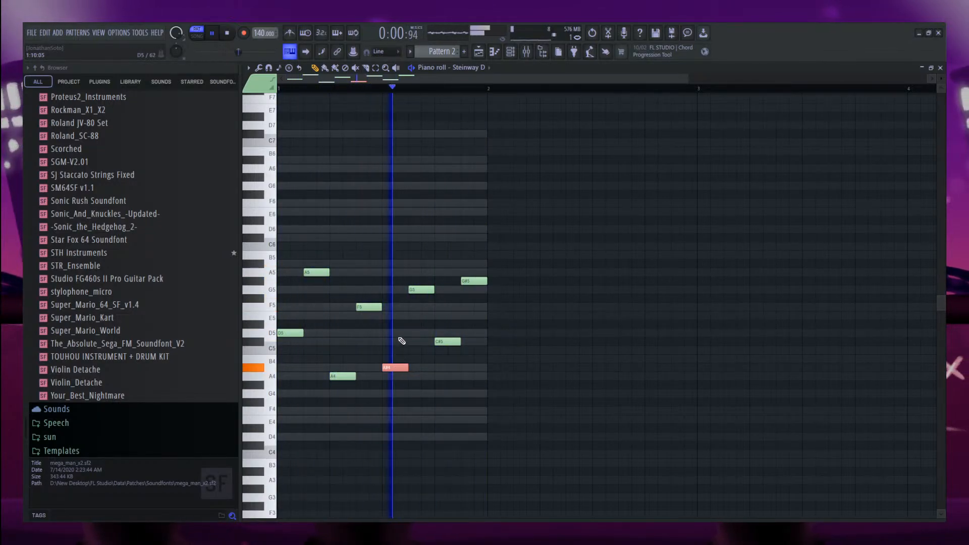
{"action": "key", "text": "space"}
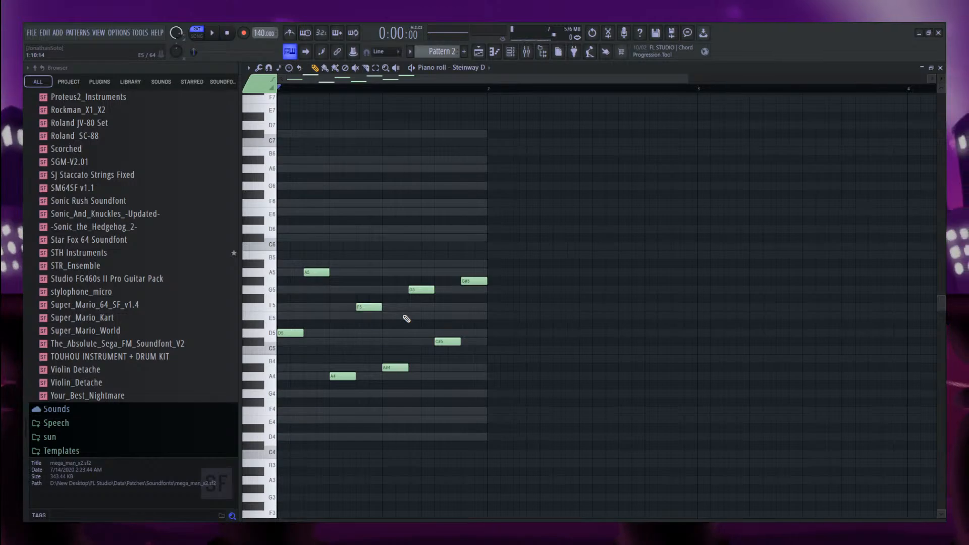
Delete all the scale notes from the Audio Clip piano roll, return to Steinway D's piano roll and play the melody.
{"action": "right_click", "coordinate": [404, 316]}
{"action": "right_click", "coordinate": [404, 316]}
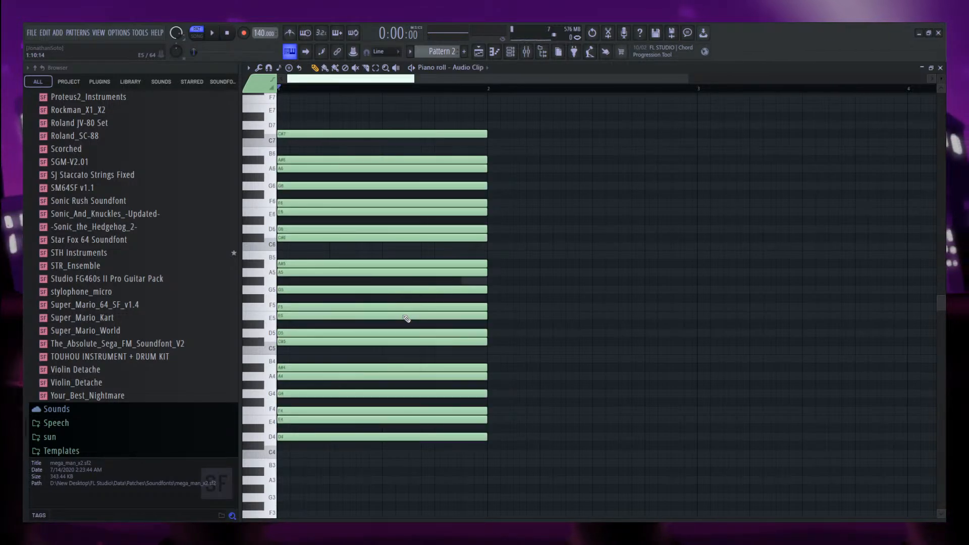
{"action": "key", "text": "Delete"}
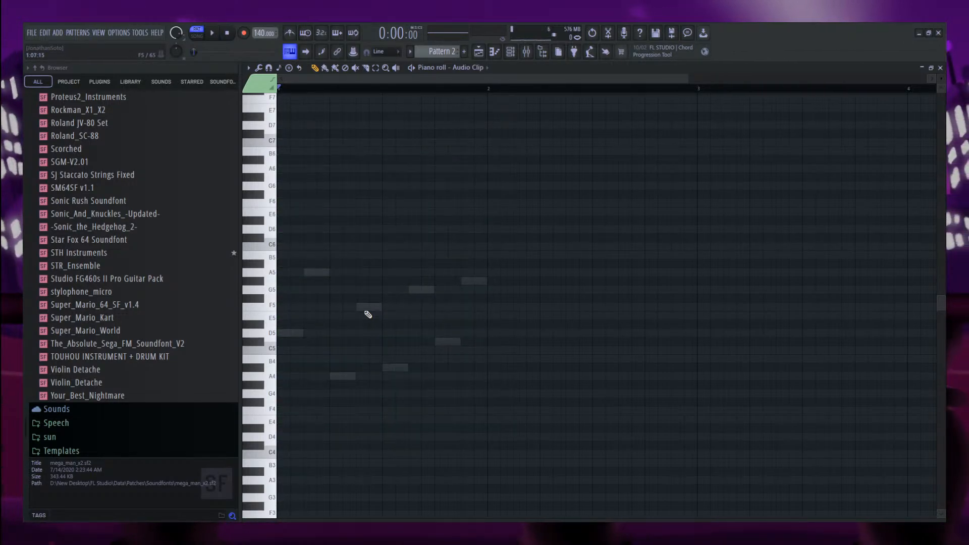
{"action": "double_click", "coordinate": [368, 310]}
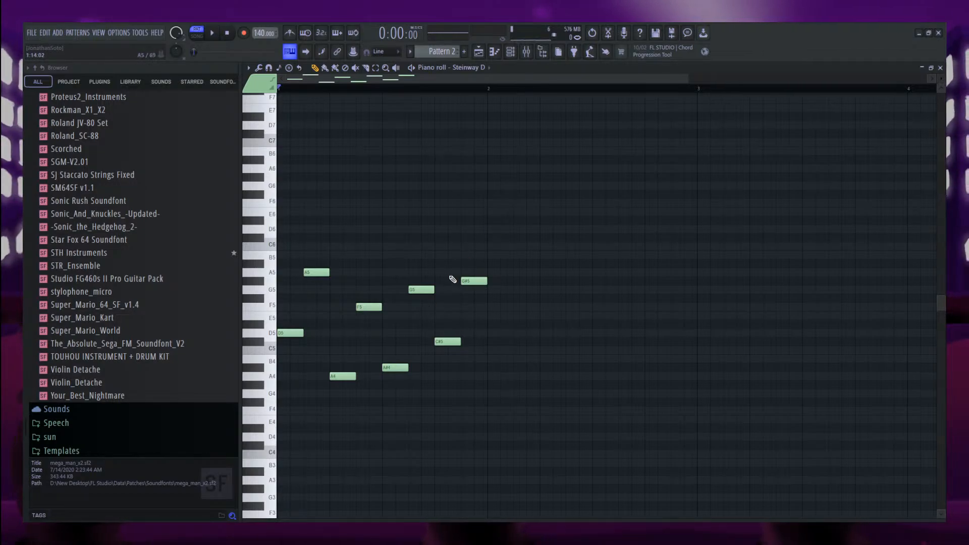
{"action": "key", "text": "space"}
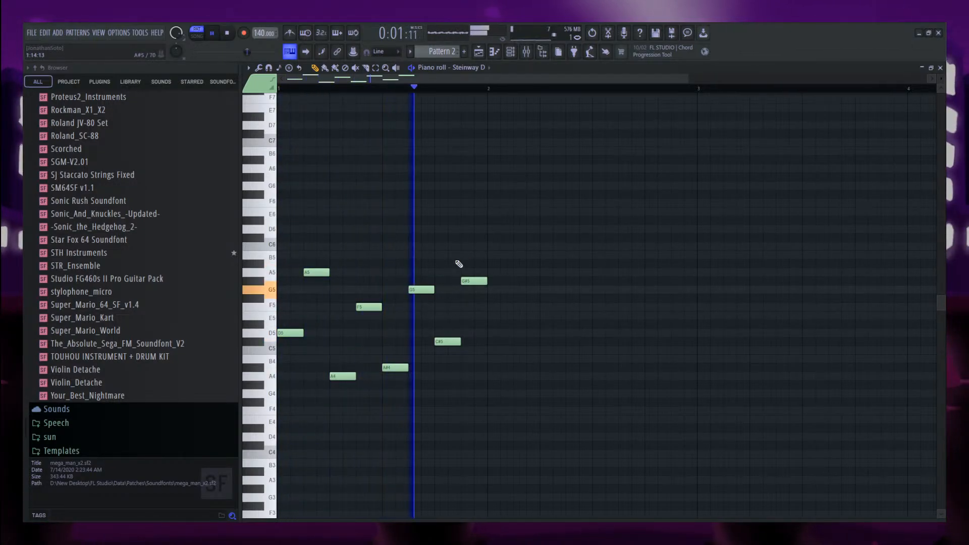
{"action": "key", "text": "space"}
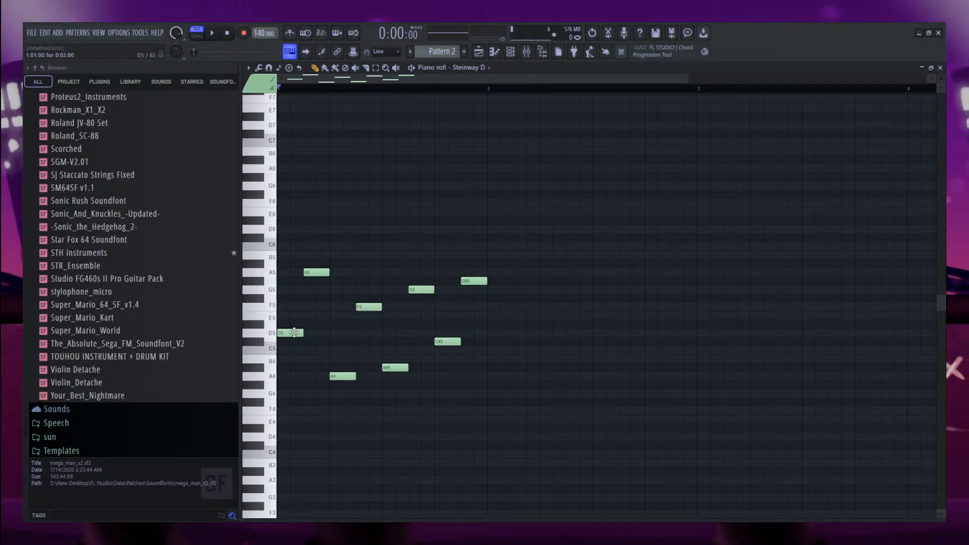
Select all eight melody notes, copy them into the second bar and clear the selection.
{"action": "key", "text": "ctrl+a"}
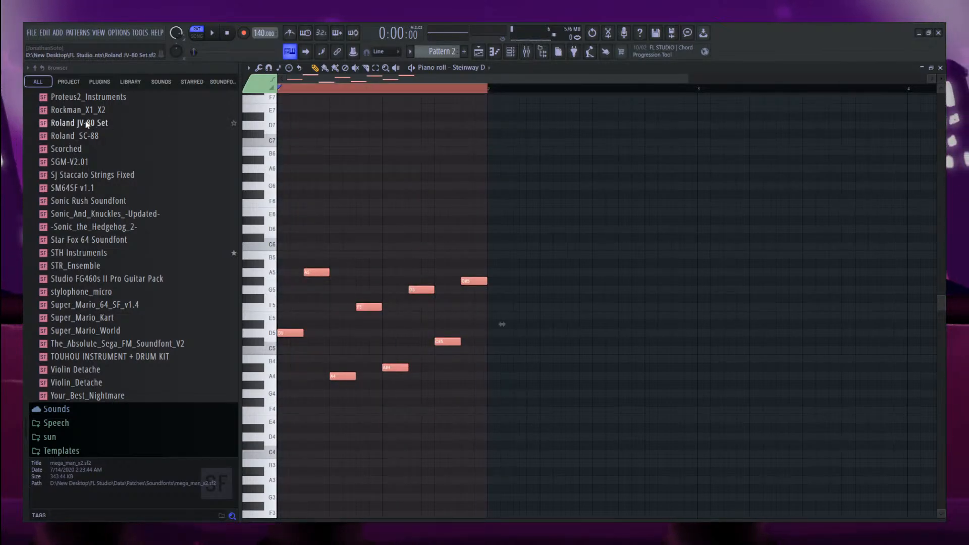
{"action": "key", "text": "space"}
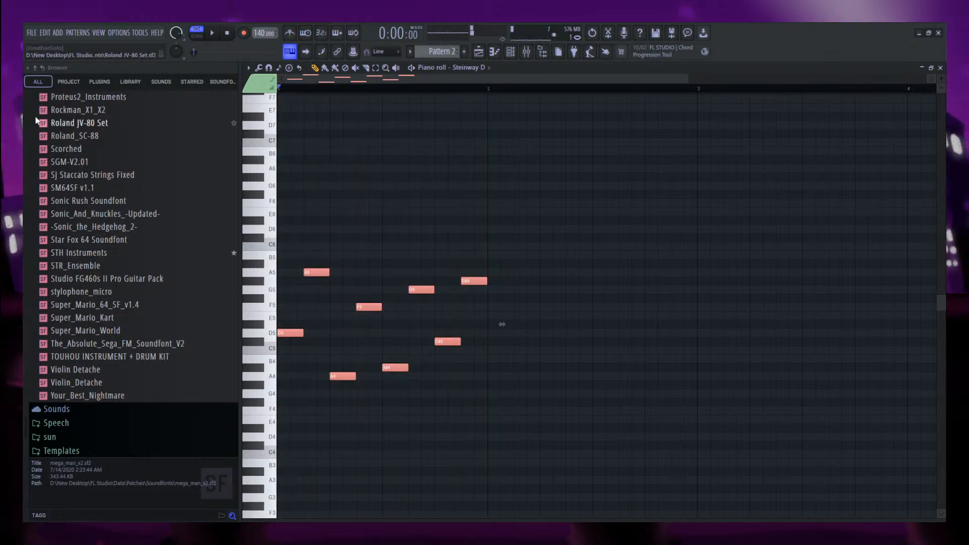
{"action": "key", "text": "ctrl+d"}
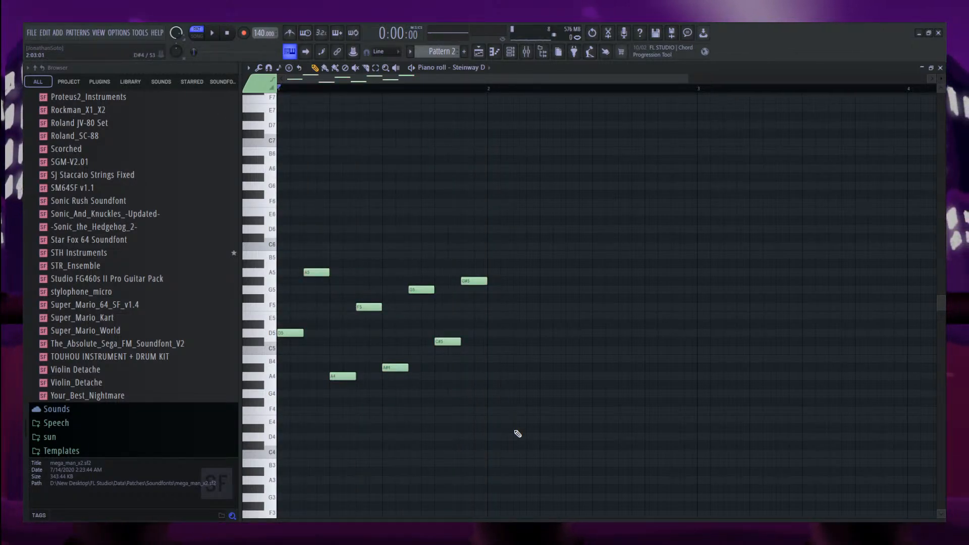
{"action": "left_click_drag", "start_coordinate": [514, 430], "coordinate": [284, 185]}
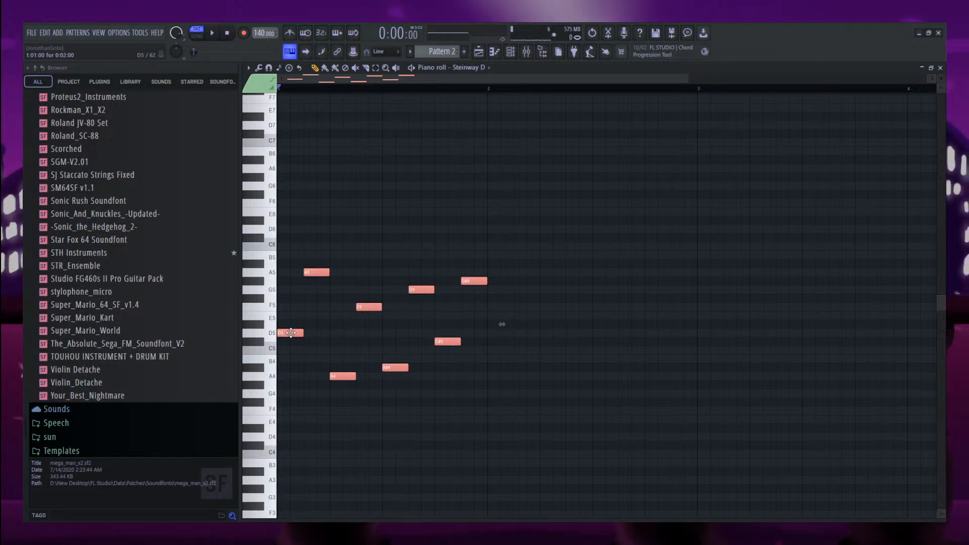
{"action": "left_click_drag", "start_coordinate": [290, 332], "coordinate": [498, 329]}
{"action": "scroll", "coordinate": [396, 283], "scroll_direction": "down", "scroll_amount": 4}
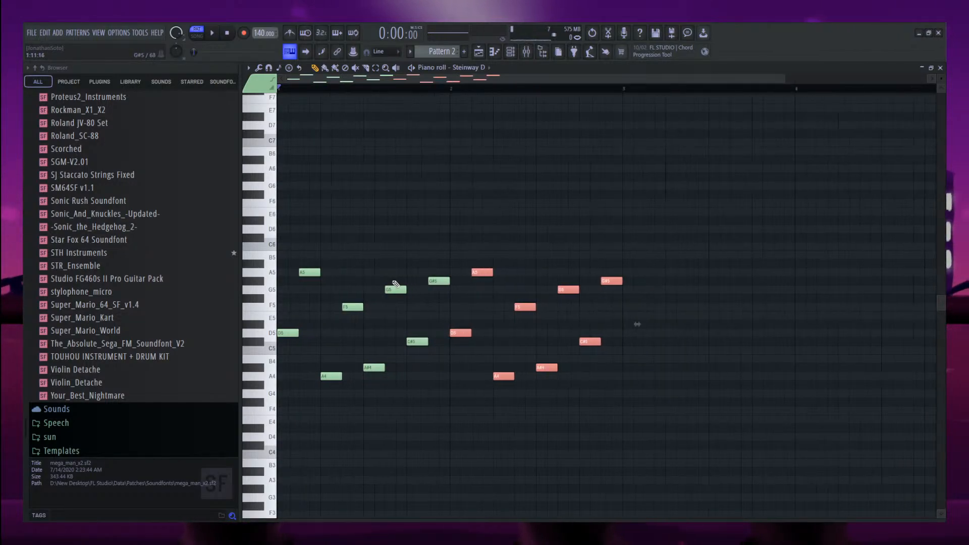
{"action": "scroll", "coordinate": [341, 333], "scroll_direction": "up", "scroll_amount": 1}
{"action": "key", "text": "ctrl+d"}
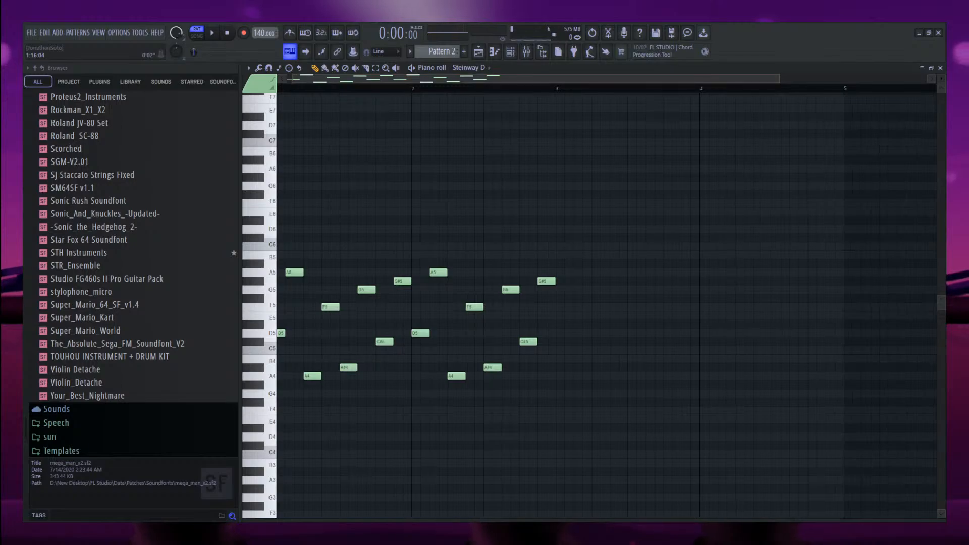
Play the two-bar melody, and play back only the selected first bar.
{"action": "key", "text": "space"}
{"action": "scroll", "coordinate": [420, 128], "scroll_direction": "up", "scroll_amount": 1}
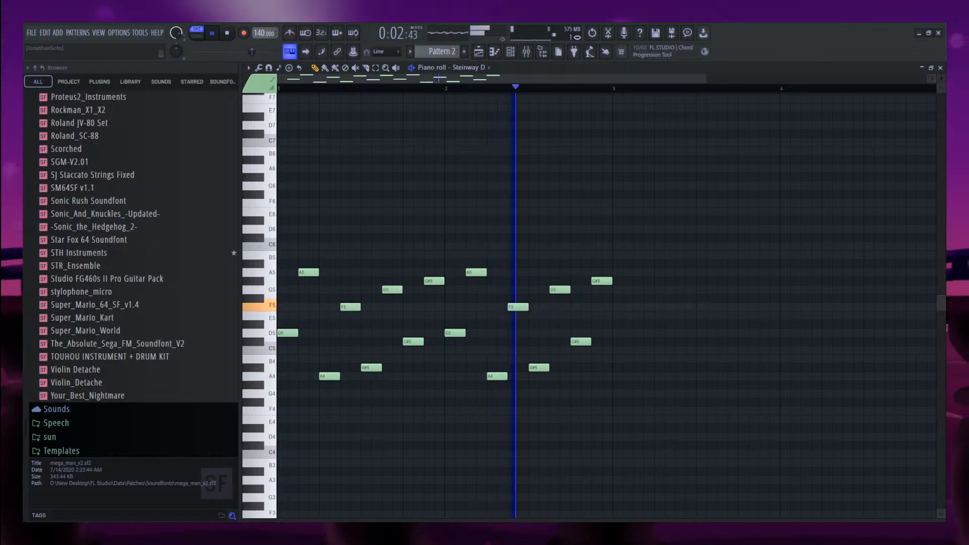
{"action": "key", "text": "space"}
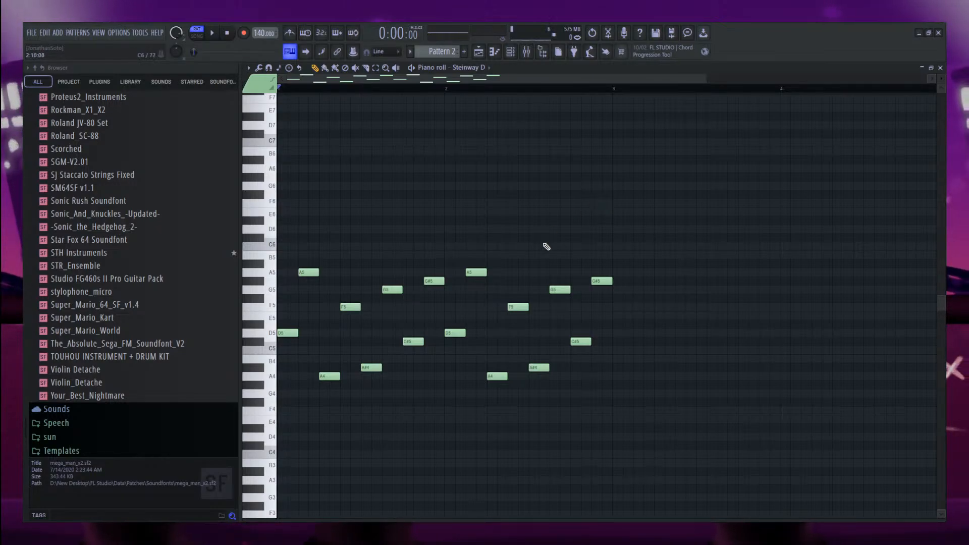
{"action": "key", "text": "space"}
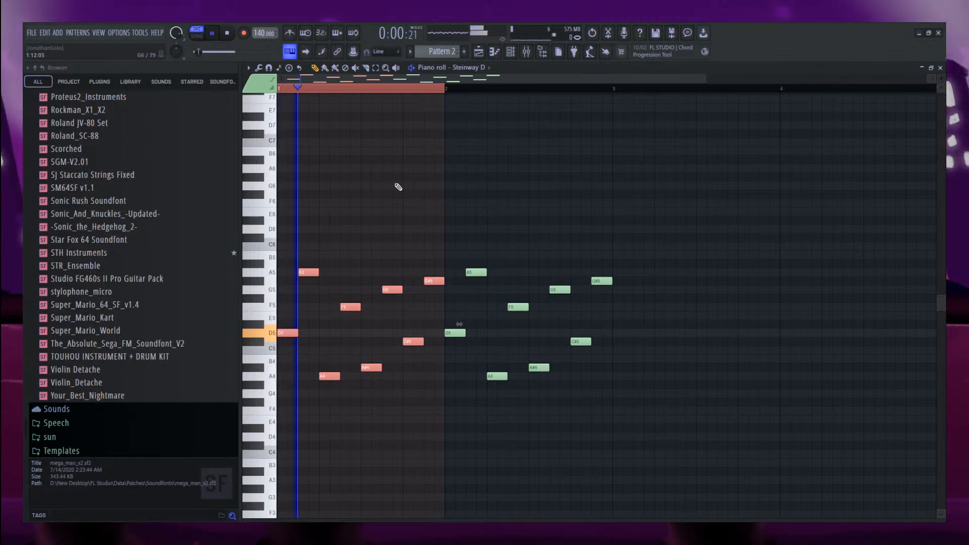
Stop playback and select the second bar as the playback range in the piano roll.
{"action": "key", "text": "space"}
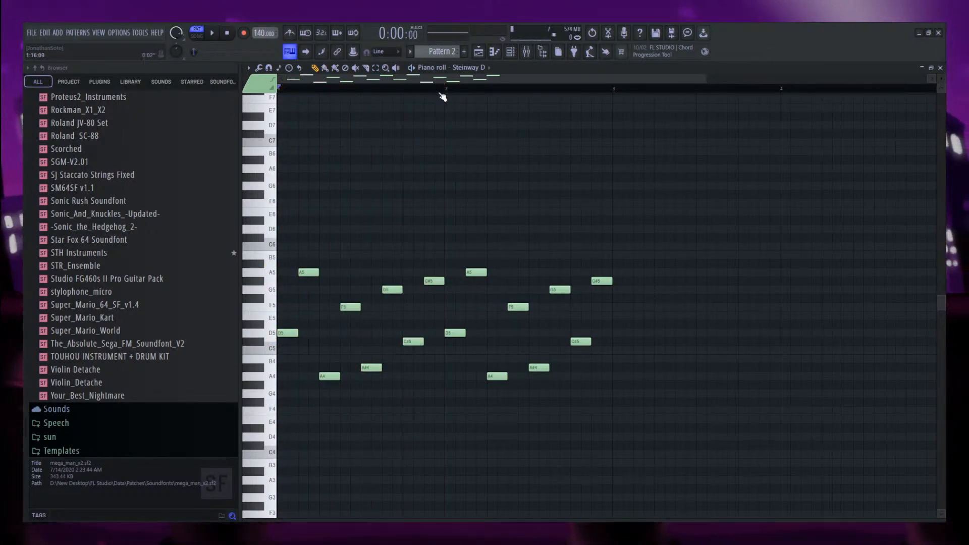
{"action": "scroll", "coordinate": [563, 146], "scroll_direction": "up", "scroll_amount": 3}
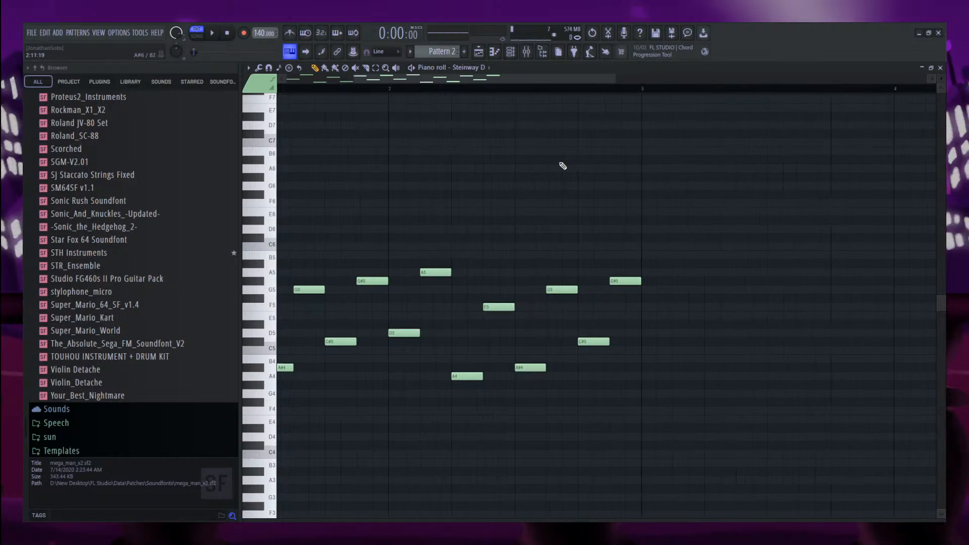
{"action": "left_click_drag", "start_coordinate": [379, 88], "coordinate": [645, 112]}
{"action": "scroll", "coordinate": [487, 104], "scroll_direction": "down", "scroll_amount": 2}
{"action": "scroll", "coordinate": [391, 94], "scroll_direction": "down", "scroll_amount": 2}
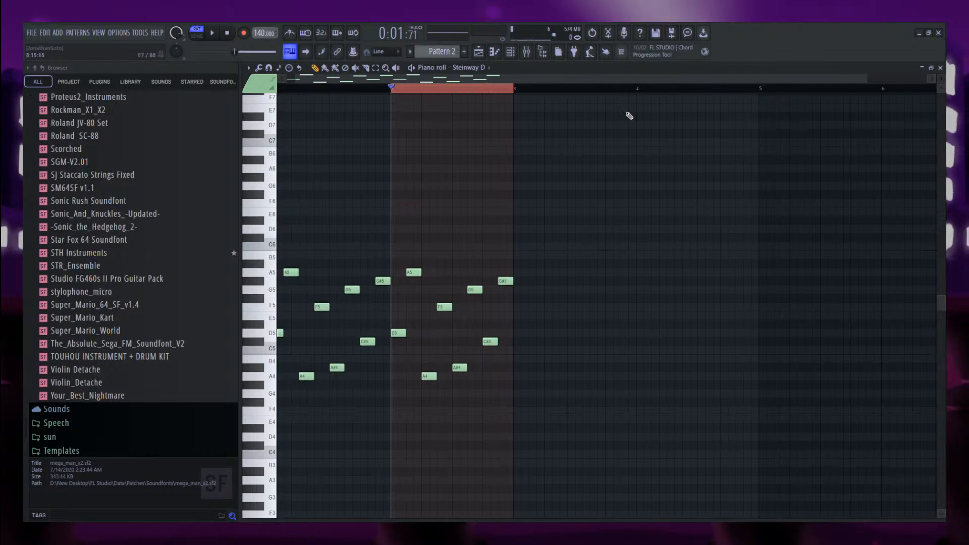
{"action": "scroll", "coordinate": [449, 160], "scroll_direction": "up", "scroll_amount": 2}
{"action": "scroll", "coordinate": [461, 155], "scroll_direction": "up", "scroll_amount": 1}
{"action": "scroll", "coordinate": [461, 155], "scroll_direction": "down", "scroll_amount": 2}
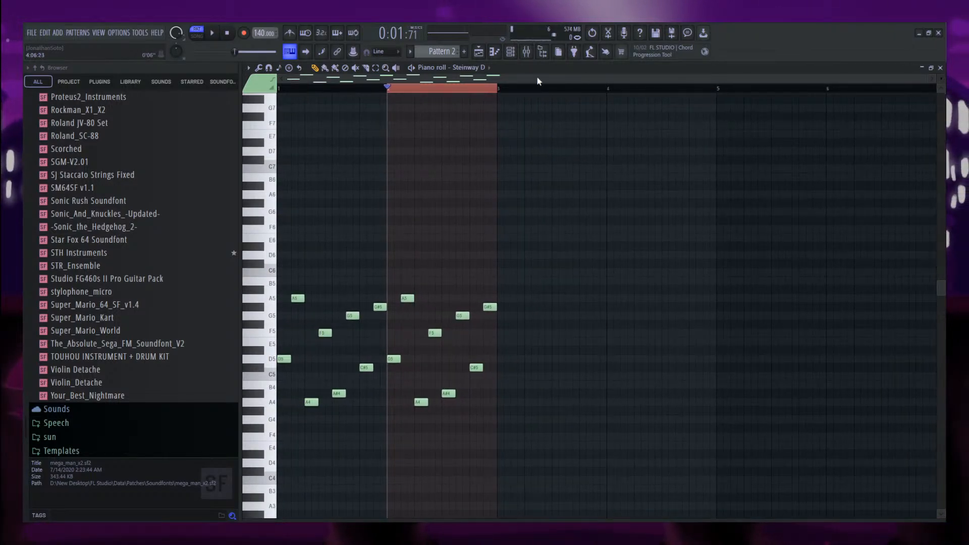
{"action": "scroll", "coordinate": [389, 190], "scroll_direction": "up", "scroll_amount": 2}
{"action": "scroll", "coordinate": [402, 335], "scroll_direction": "down", "scroll_amount": 1}
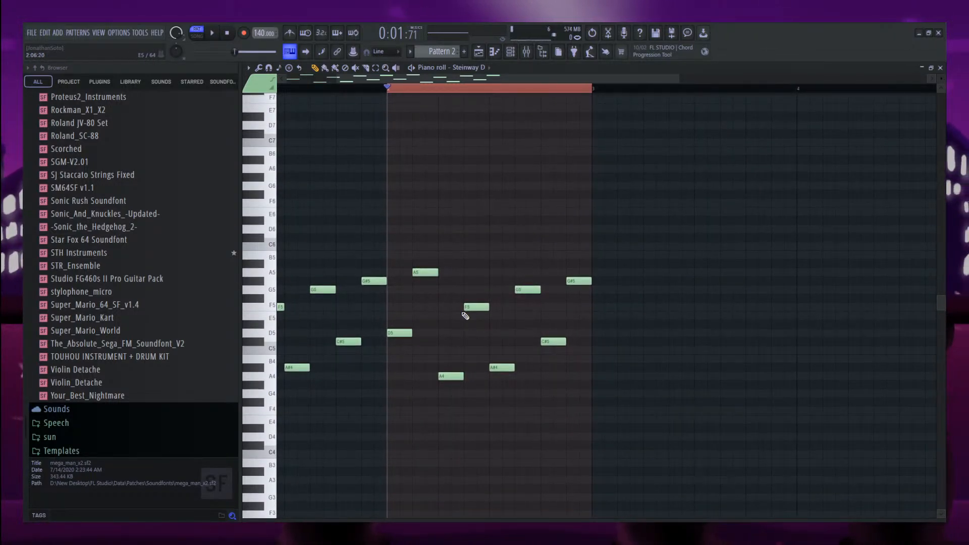
{"action": "scroll", "coordinate": [465, 313], "scroll_direction": "down", "scroll_amount": 2}
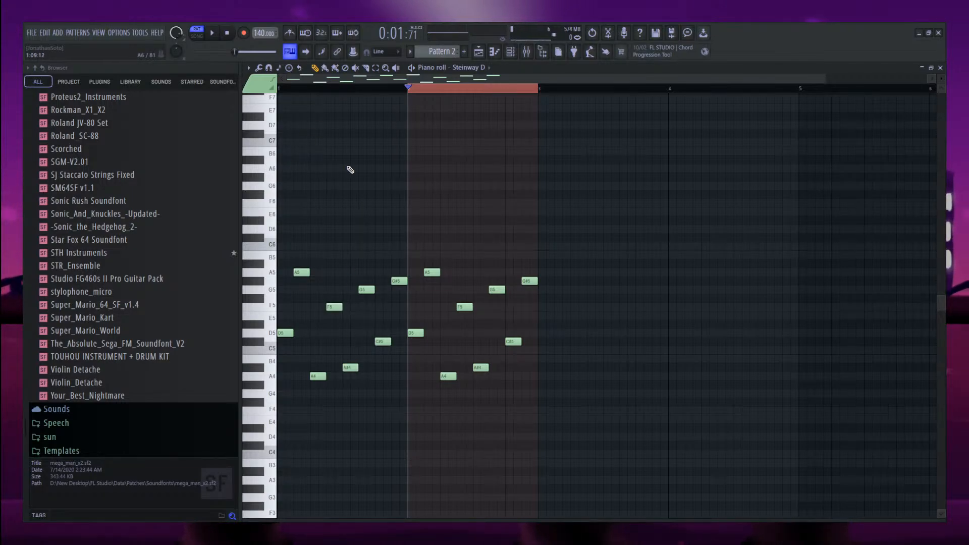
{"action": "scroll", "coordinate": [292, 210], "scroll_direction": "up", "scroll_amount": 2}
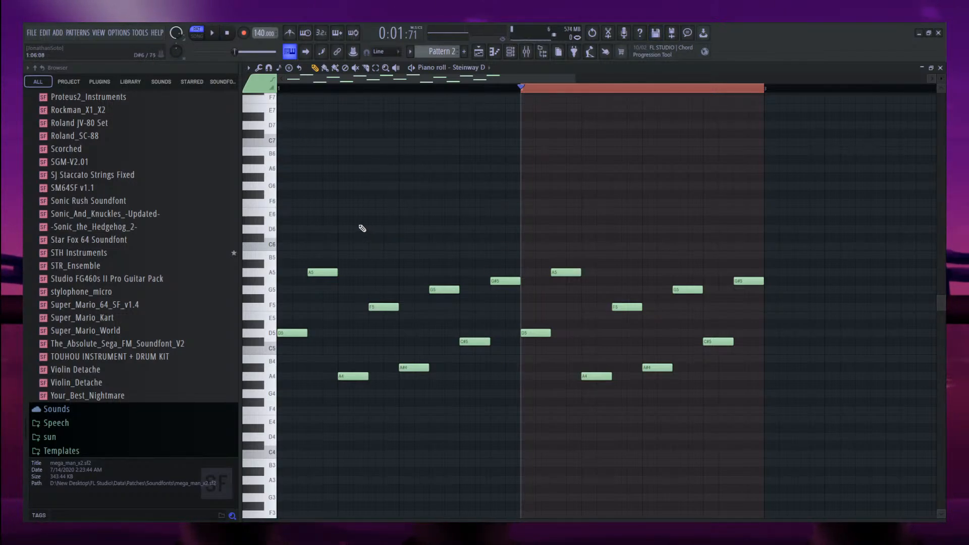
Briefly play the beginning of the selected second bar.
{"action": "scroll", "coordinate": [362, 229], "scroll_direction": "down", "scroll_amount": 2, "text": "ctrl"}
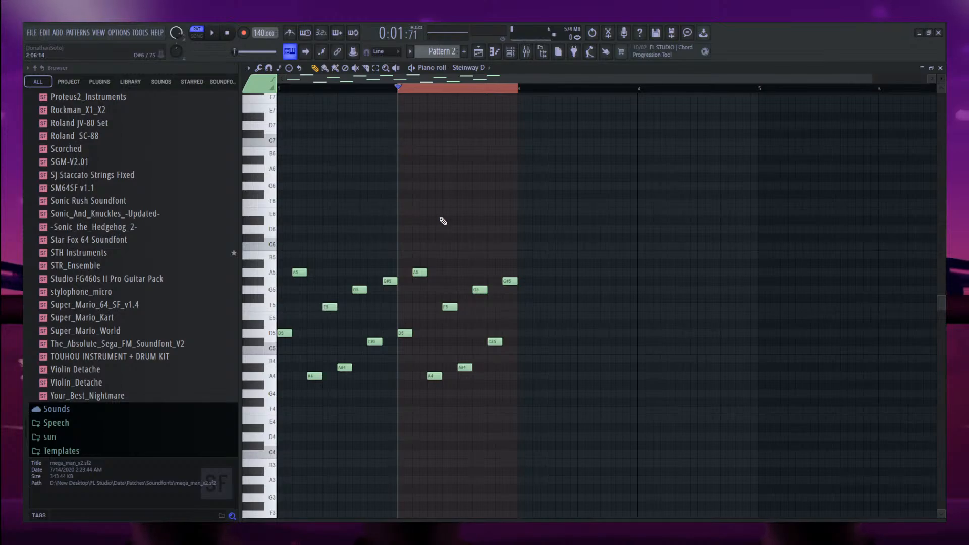
{"action": "scroll", "coordinate": [443, 221], "scroll_direction": "up", "scroll_amount": 2, "text": "ctrl"}
{"action": "key", "text": "space"}
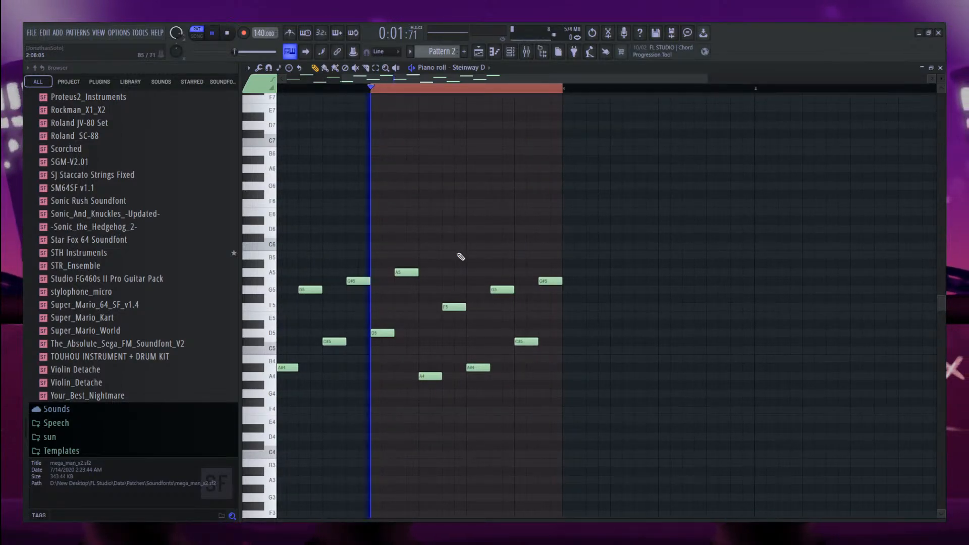
{"action": "key", "text": "space"}
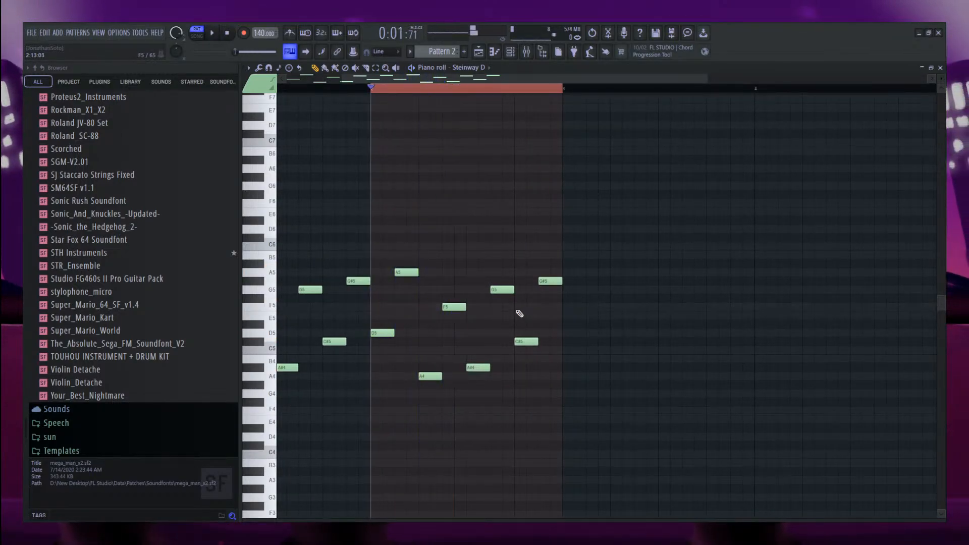
Replace the last four notes of the second bar with C6, A#5, A5 and E5.
{"action": "right_click", "coordinate": [478, 369]}
{"action": "left_click", "coordinate": [477, 246]}
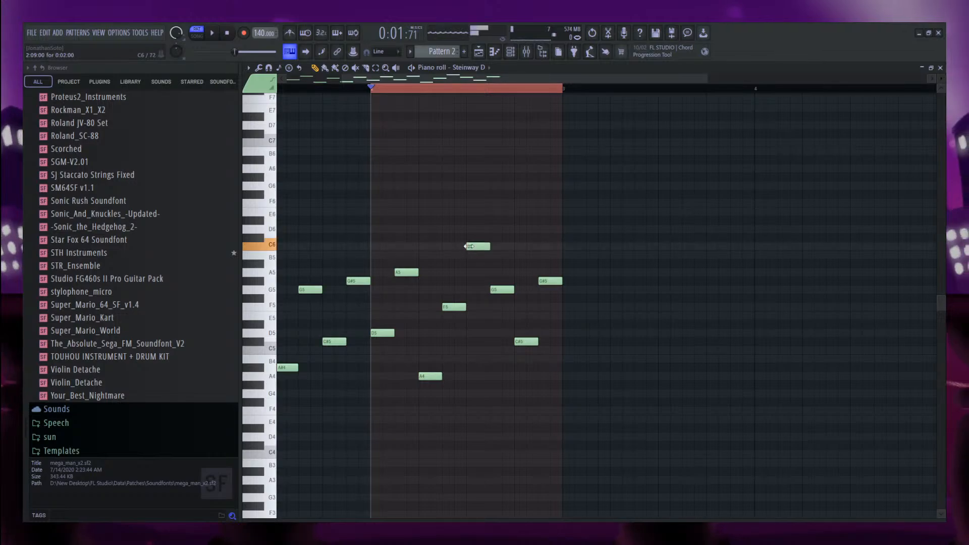
{"action": "left_click", "coordinate": [499, 264]}
{"action": "right_click", "coordinate": [502, 290]}
{"action": "right_click", "coordinate": [527, 342]}
{"action": "right_click", "coordinate": [548, 281]}
{"action": "left_click", "coordinate": [528, 272]}
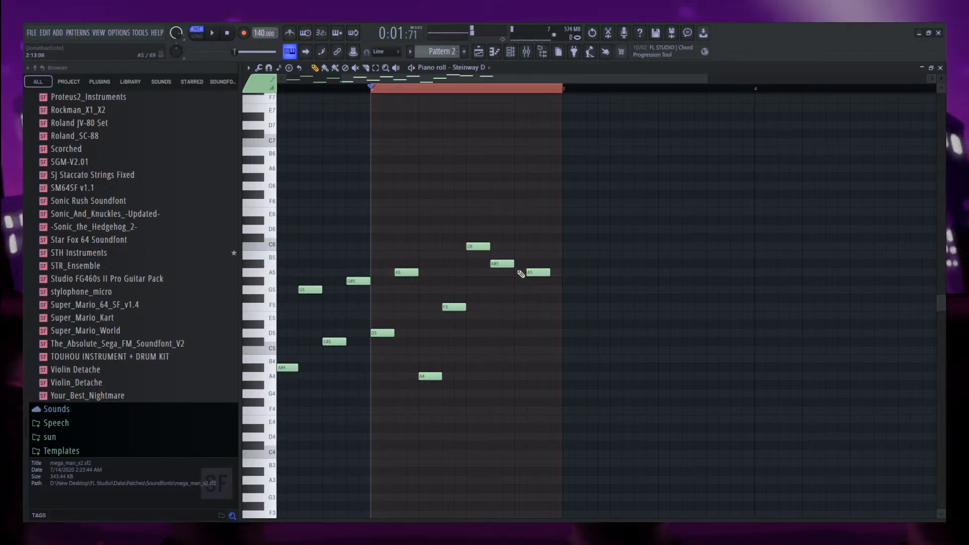
{"action": "left_click_drag", "start_coordinate": [535, 272], "coordinate": [523, 273]}
{"action": "left_click", "coordinate": [549, 306]}
{"action": "left_click_drag", "start_coordinate": [549, 307], "coordinate": [543, 322]}
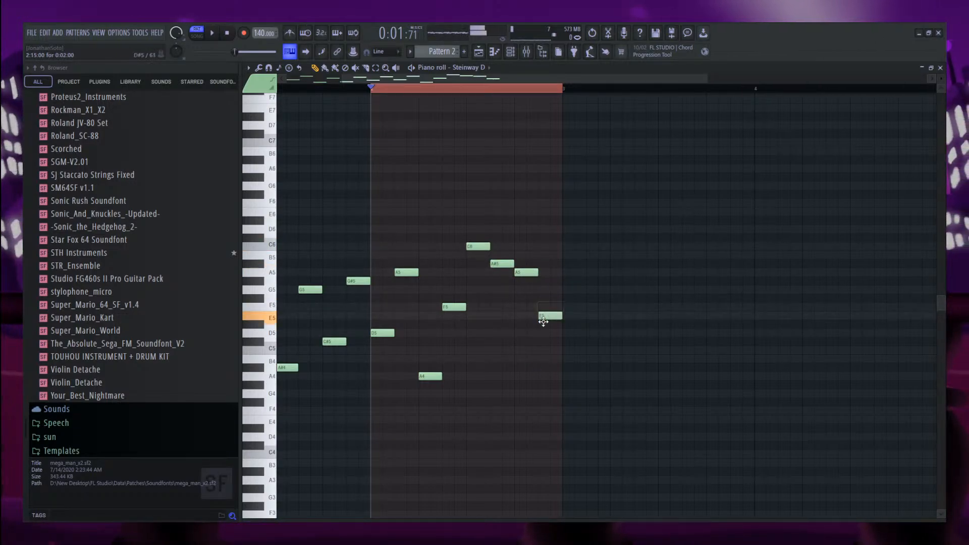
Clear the time selection and play the two-bar melody from the start twice.
{"action": "scroll", "coordinate": [530, 290], "scroll_direction": "down", "scroll_amount": 4}
{"action": "scroll", "coordinate": [485, 255], "scroll_direction": "down", "scroll_amount": 7}
{"action": "scroll", "coordinate": [472, 237], "scroll_direction": "up", "scroll_amount": 6}
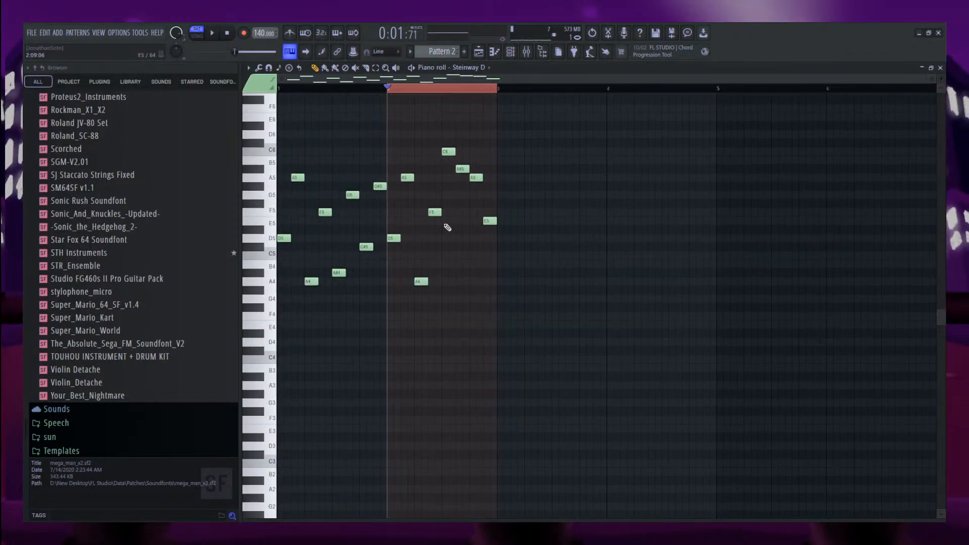
{"action": "left_click_drag", "start_coordinate": [497, 92], "coordinate": [426, 93]}
{"action": "key", "text": "ctrl+d"}
{"action": "key", "text": "space"}
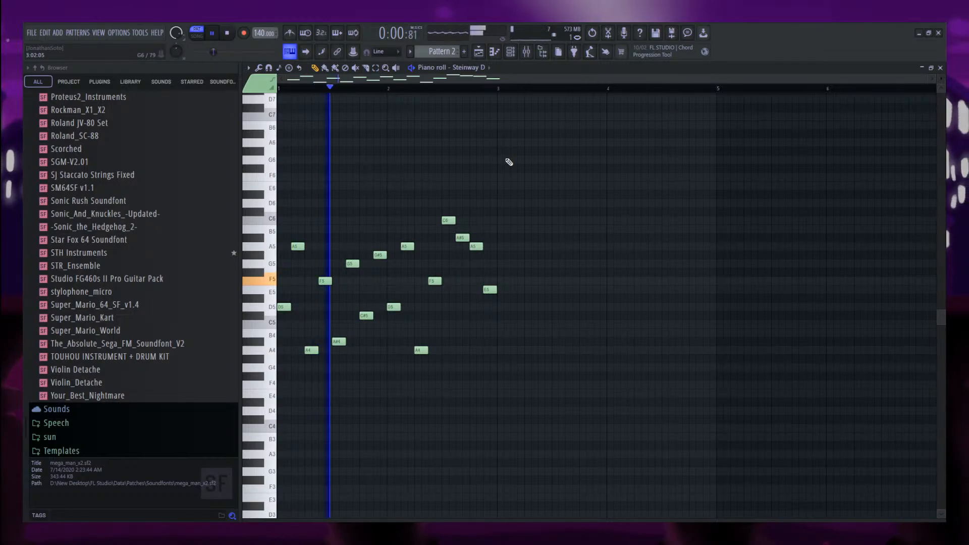
{"action": "key", "text": "space"}
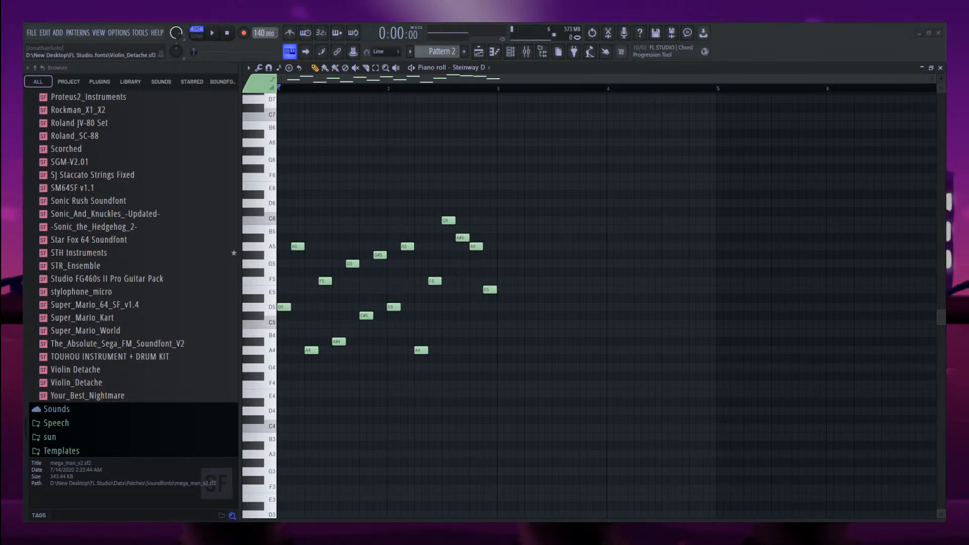
{"action": "key", "text": "space"}
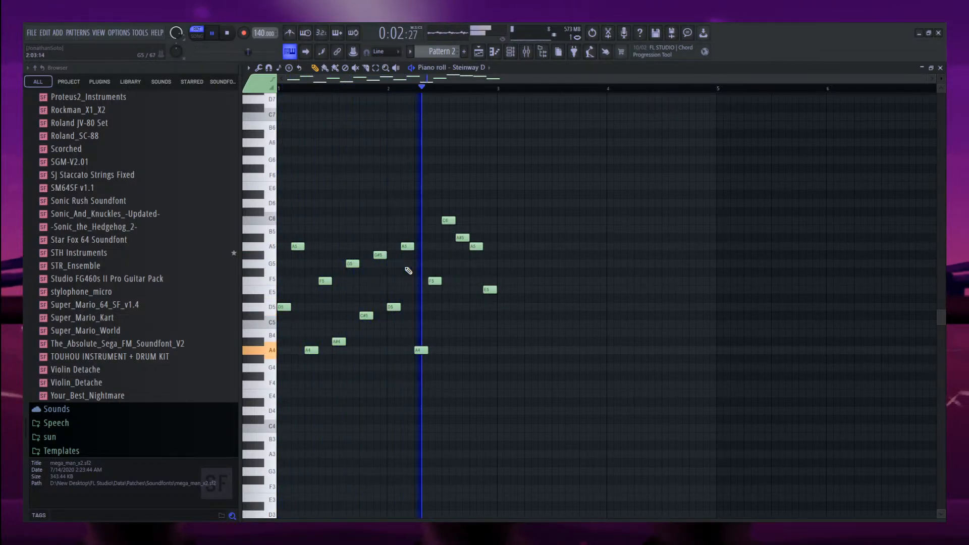
{"action": "key", "text": "space"}
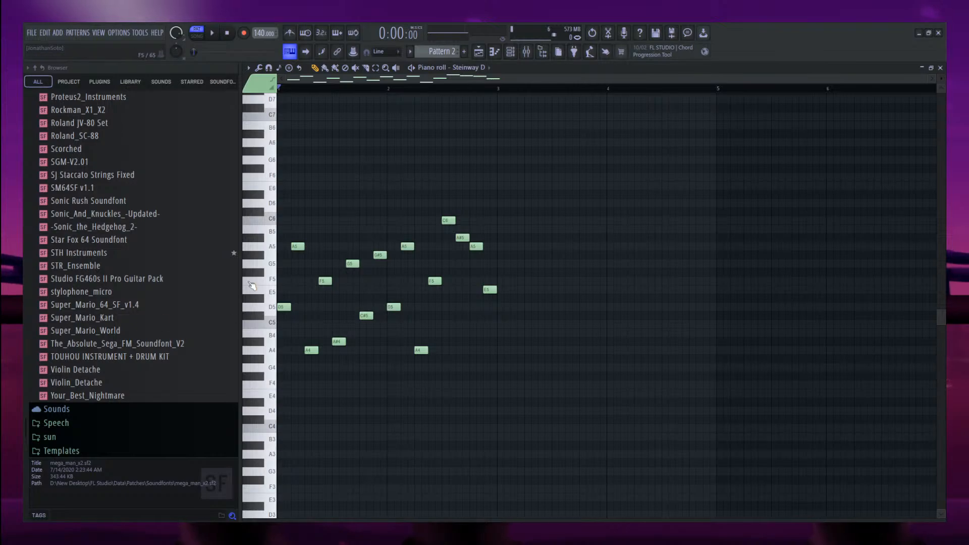
Select the second bar's C6 note, lower it one octave to C5 and play the melody.
{"action": "scroll", "coordinate": [362, 227], "scroll_direction": "up", "scroll_amount": 1}
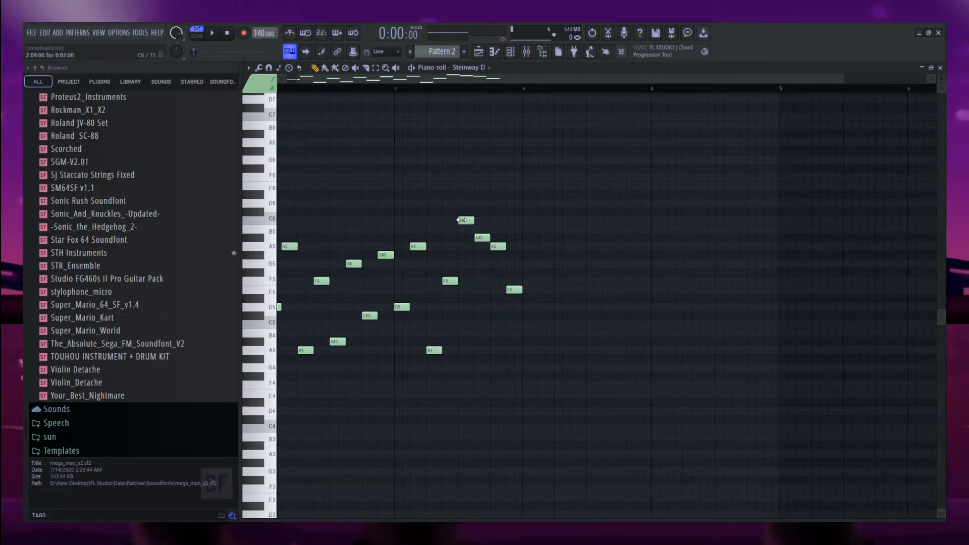
{"action": "left_click_drag", "start_coordinate": [467, 220], "coordinate": [467, 229]}
{"action": "right_click", "coordinate": [473, 230]}
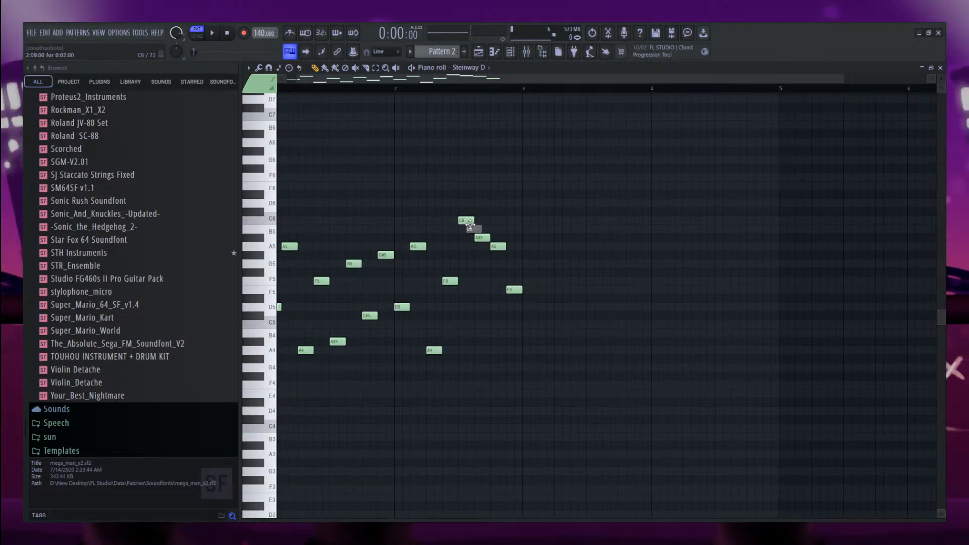
{"action": "left_click", "coordinate": [466, 220]}
{"action": "left_click", "coordinate": [466, 222], "text": "ctrl"}
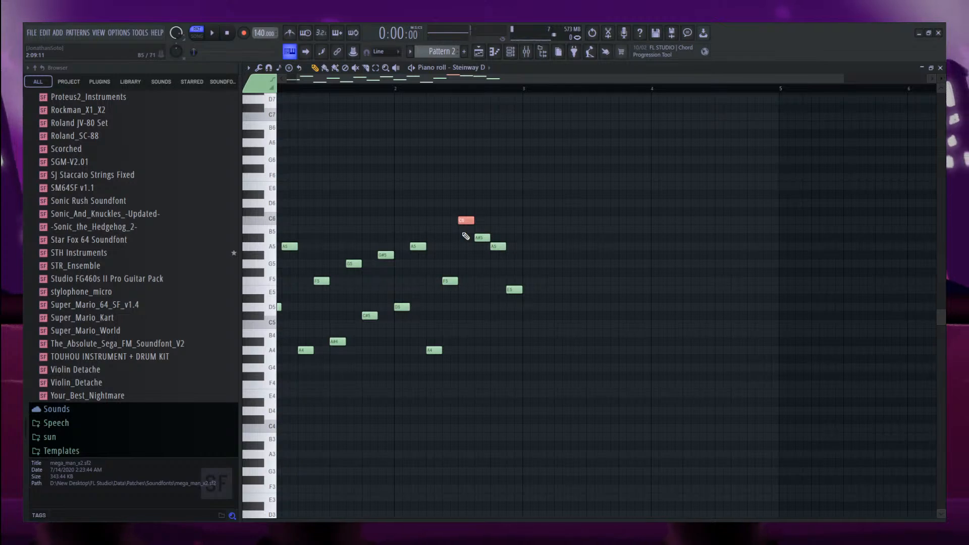
{"action": "key", "text": "ctrl+Down"}
{"action": "key", "text": "space"}
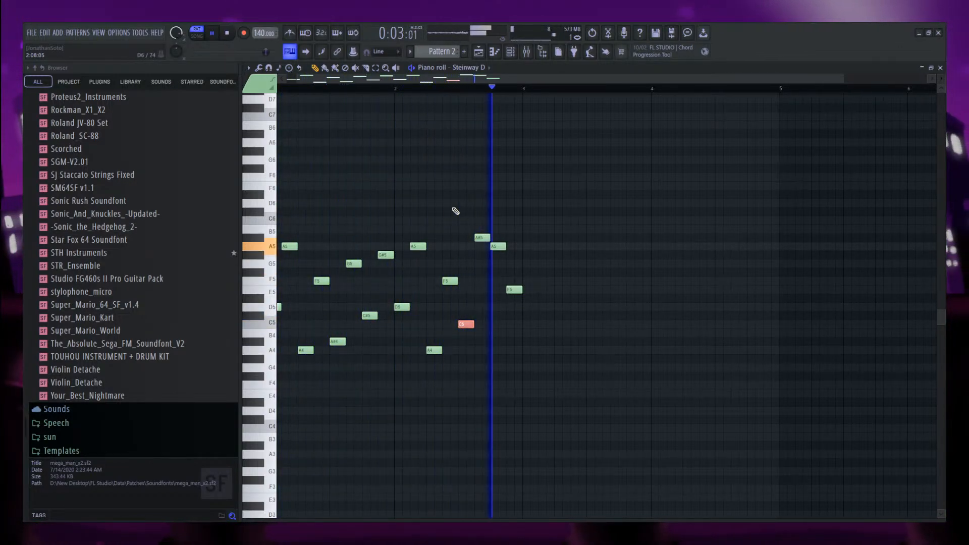
Deselect the note, move the second bar's fifth note to A#4 and its last note to C#5, and listen to the melody.
{"action": "left_click", "coordinate": [451, 192], "text": "ctrl"}
{"action": "left_click_drag", "start_coordinate": [480, 78], "coordinate": [470, 86]}
{"action": "left_click_drag", "start_coordinate": [547, 287], "coordinate": [497, 346]}
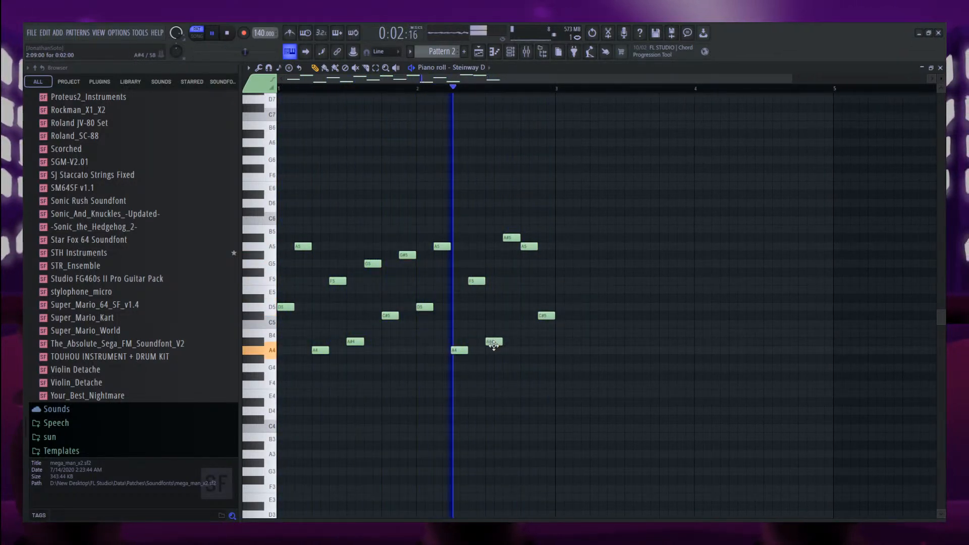
{"action": "scroll", "coordinate": [527, 244], "scroll_direction": "down", "scroll_amount": 2}
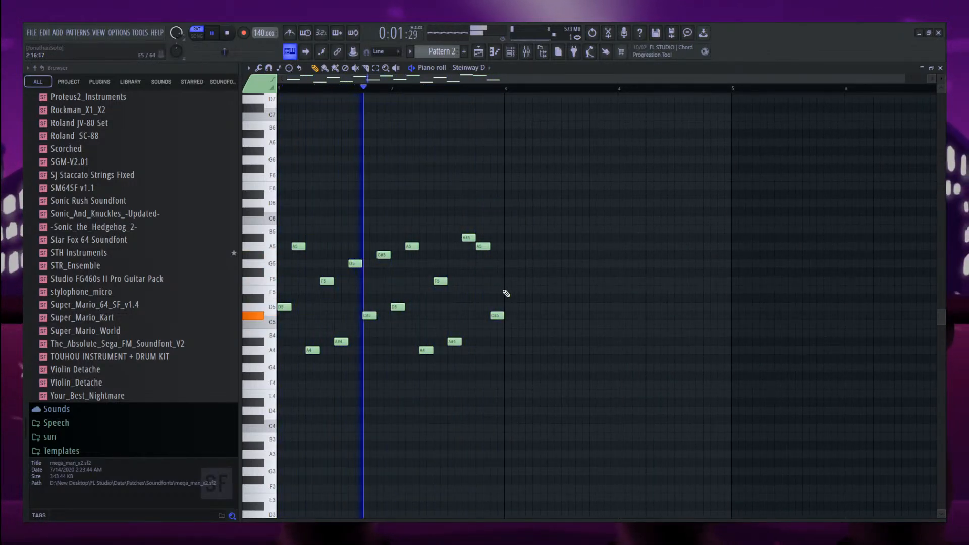
{"action": "key", "text": "space"}
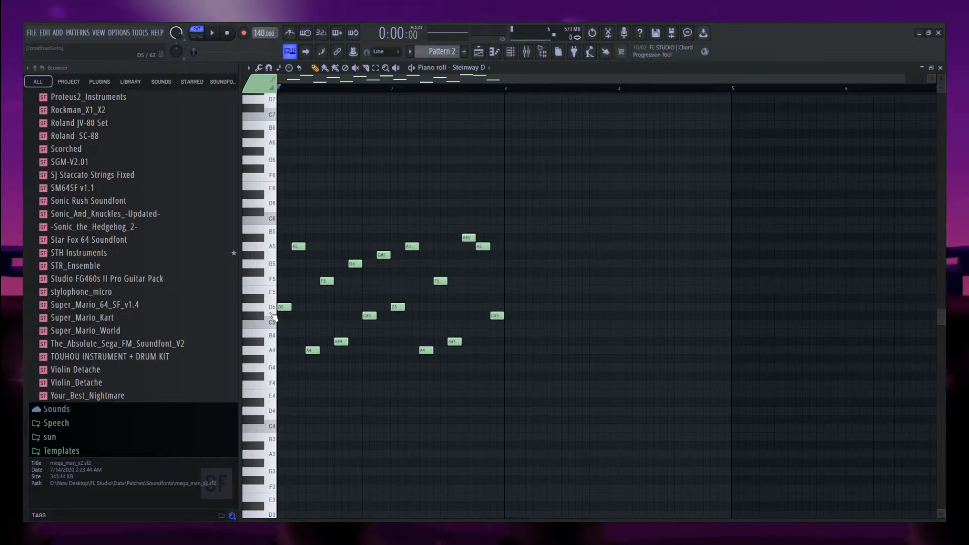
Select all notes of the two-bar melody, duplicate them into bars three and four, and clear the note selection.
{"action": "key", "text": "ctrl+a"}
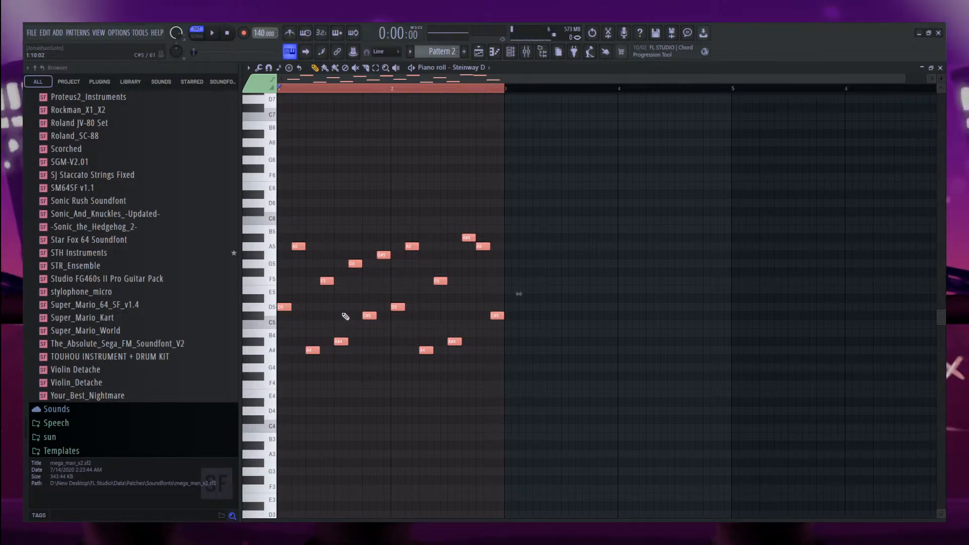
{"action": "key", "text": "ctrl+b"}
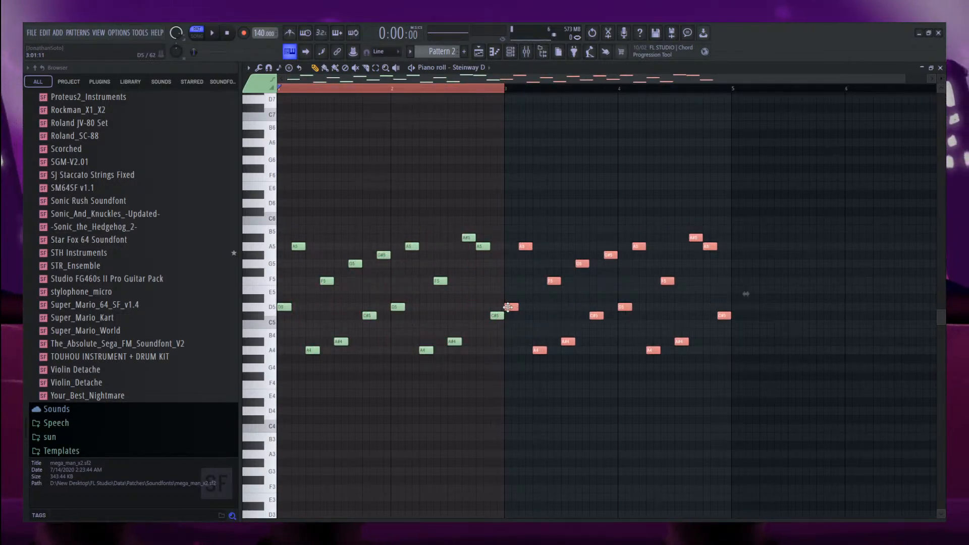
{"action": "left_click", "coordinate": [503, 193], "text": "ctrl"}
Replace the last two notes of the fourth bar with C6 and B6.
{"action": "scroll", "coordinate": [283, 262], "scroll_direction": "down", "scroll_amount": 3}
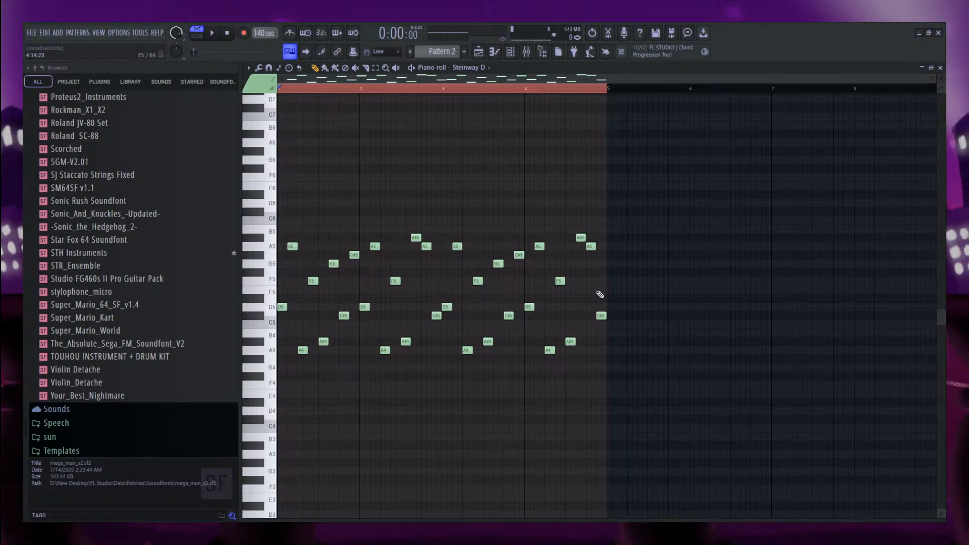
{"action": "scroll", "coordinate": [662, 294], "scroll_direction": "up", "scroll_amount": 4}
{"action": "scroll", "coordinate": [586, 283], "scroll_direction": "up", "scroll_amount": 1}
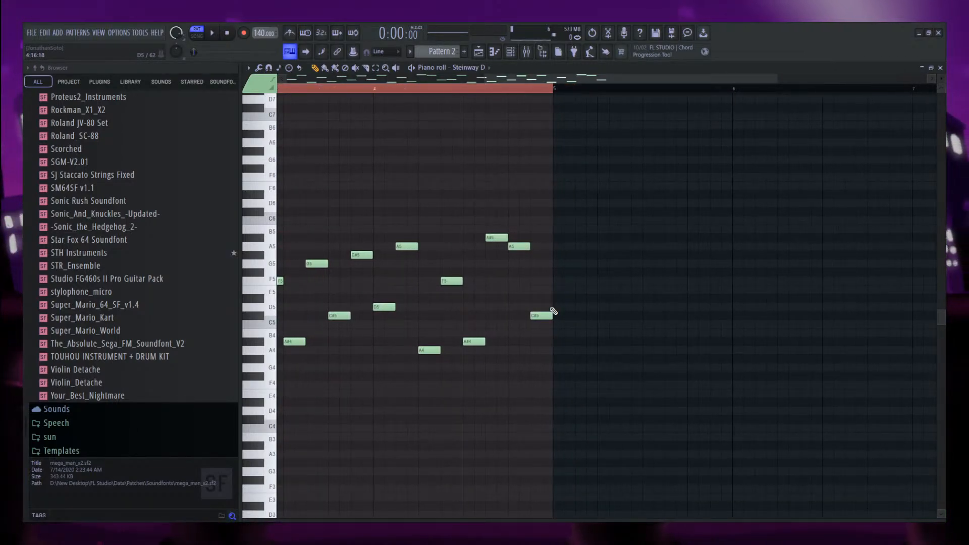
{"action": "right_click", "coordinate": [519, 246]}
{"action": "right_click", "coordinate": [543, 316]}
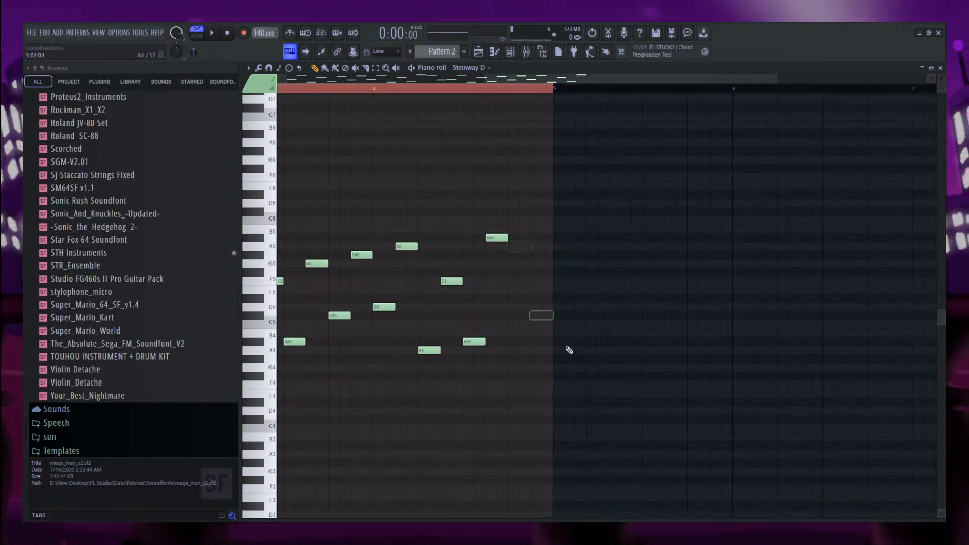
{"action": "left_click", "coordinate": [512, 221]}
{"action": "scroll", "coordinate": [512, 222], "scroll_direction": "up", "scroll_amount": 1}
{"action": "left_click", "coordinate": [534, 151]}
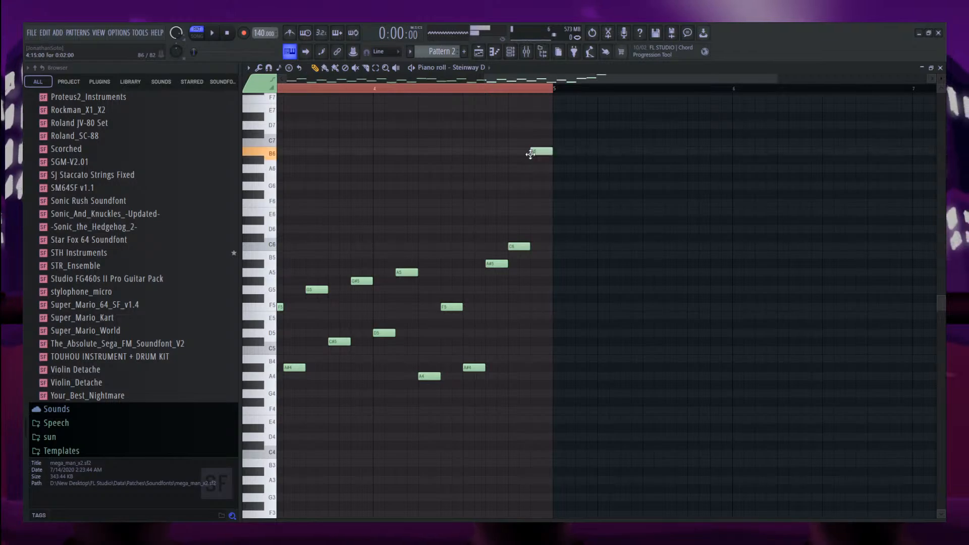
Play the melody from the start of the fourth bar to its end.
{"action": "scroll", "coordinate": [522, 250], "scroll_direction": "down", "scroll_amount": 2}
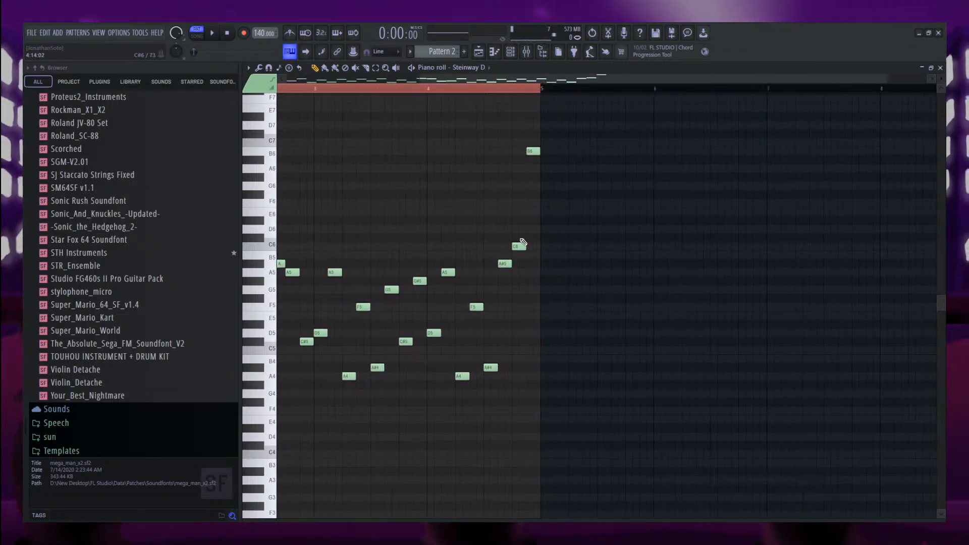
{"action": "left_click", "coordinate": [433, 89]}
{"action": "key", "text": "space"}
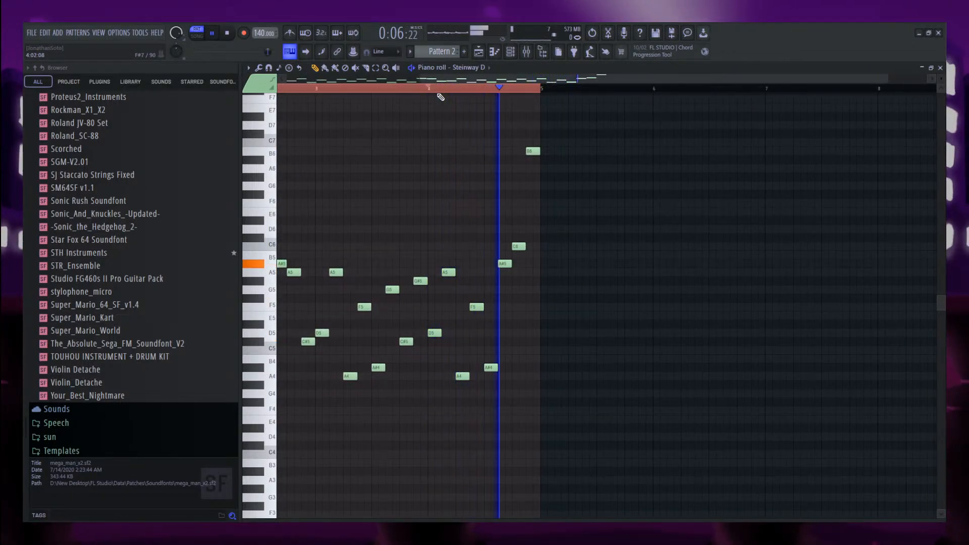
{"action": "key", "text": "space"}
Delete the B6 note ending the fourth bar and set the playback position to the start of that bar.
{"action": "scroll", "coordinate": [540, 186], "scroll_direction": "up", "scroll_amount": 2}
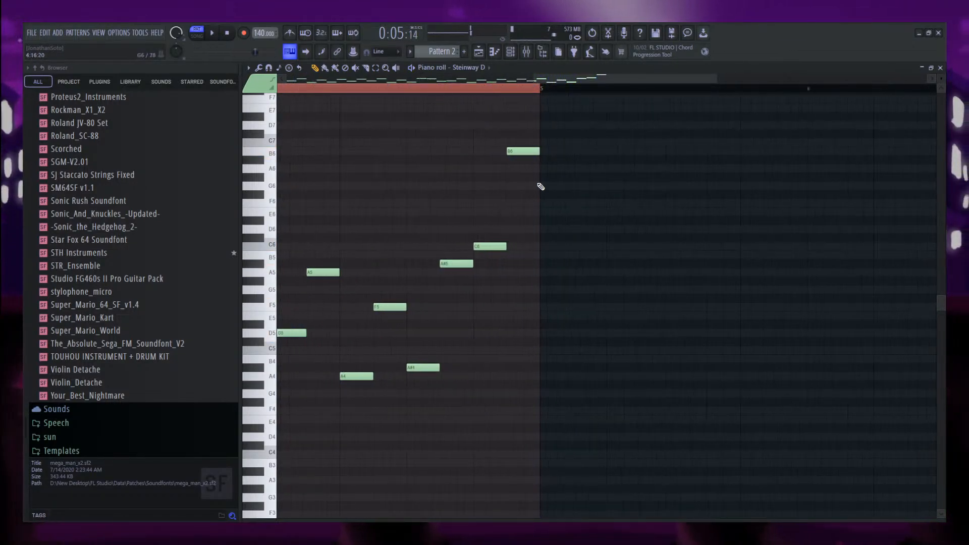
{"action": "right_click", "coordinate": [525, 152]}
{"action": "scroll", "coordinate": [482, 252], "scroll_direction": "down", "scroll_amount": 2}
{"action": "left_click", "coordinate": [376, 90]}
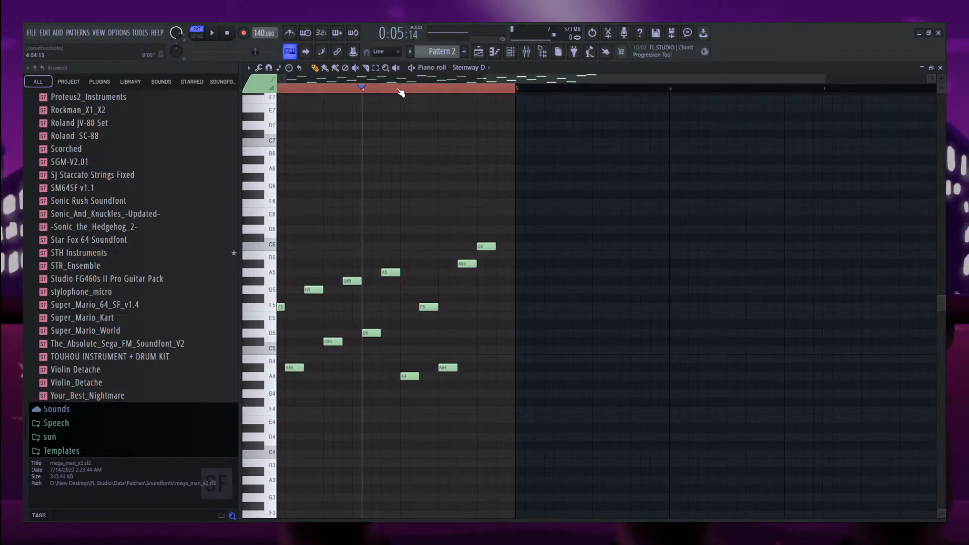
Play the melody briefly from the fourth bar's second beat and add a C#6 note at the end of that bar.
{"action": "left_click", "coordinate": [401, 89]}
{"action": "key", "text": "space"}
{"action": "key", "text": "space"}
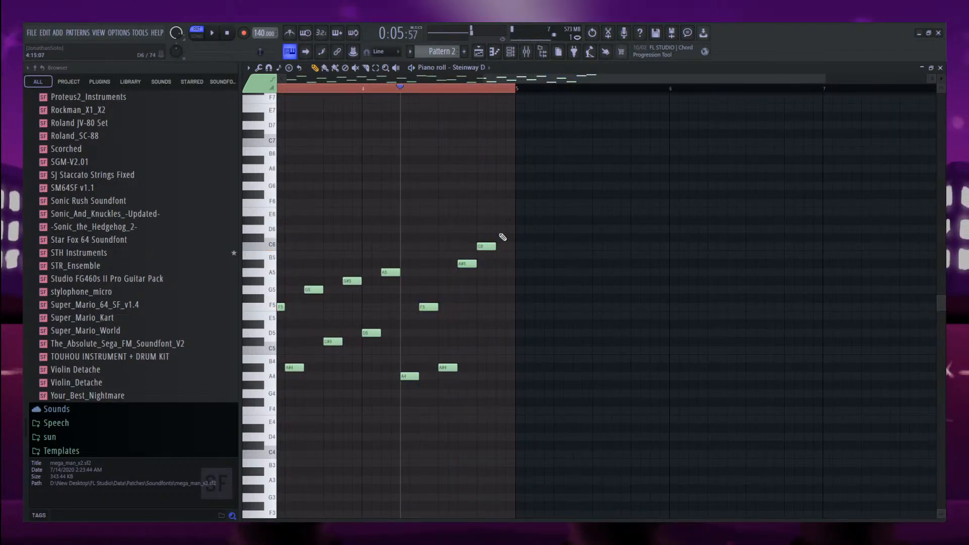
{"action": "left_click", "coordinate": [501, 238]}
Play the four-bar melody with its new ending and return the playback position to the start of the pattern.
{"action": "key", "text": "space"}
{"action": "scroll", "coordinate": [593, 227], "scroll_direction": "down", "scroll_amount": 2}
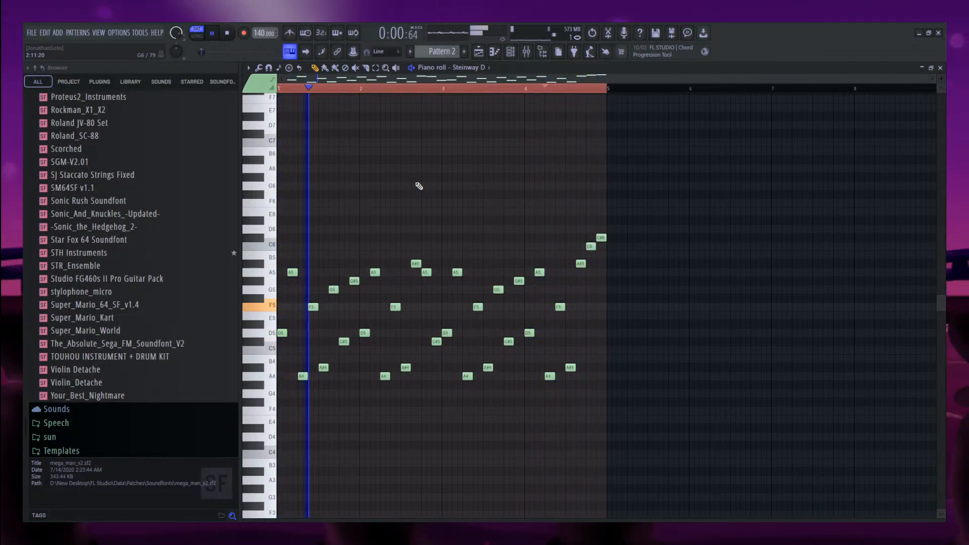
{"action": "key", "text": "space"}
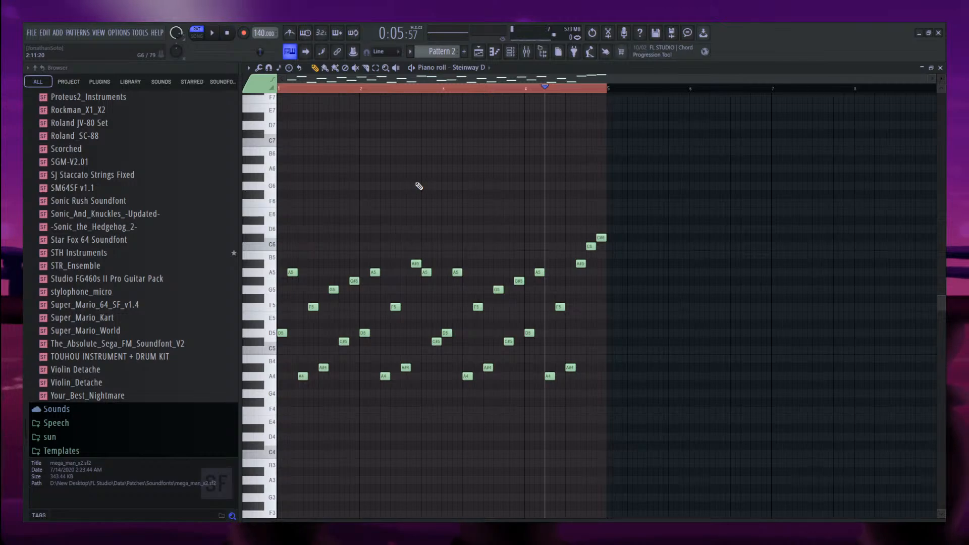
{"action": "left_click_drag", "start_coordinate": [348, 90], "coordinate": [157, 103]}
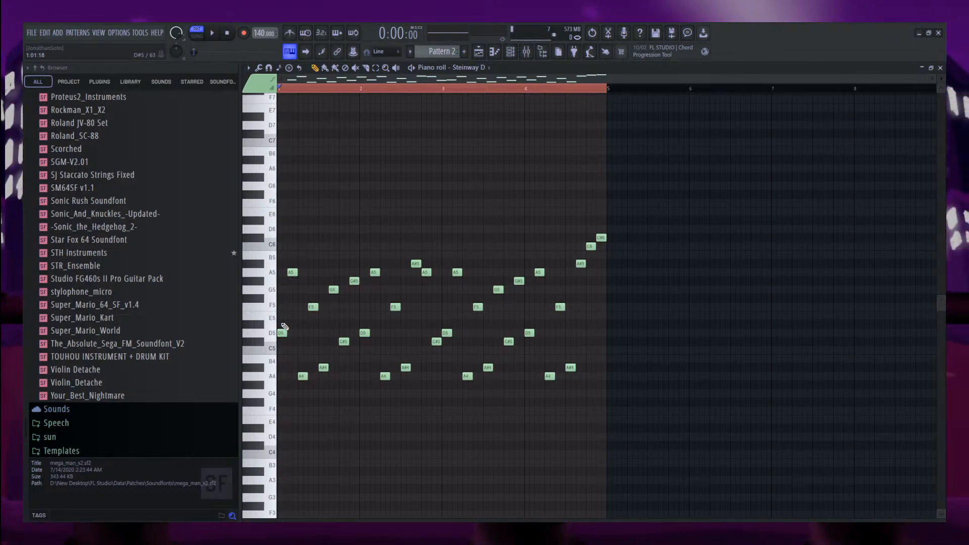
Add a one-bar-long D3 bass note under the melody in each of the four bars.
{"action": "scroll", "coordinate": [300, 409], "scroll_direction": "down", "scroll_amount": 6}
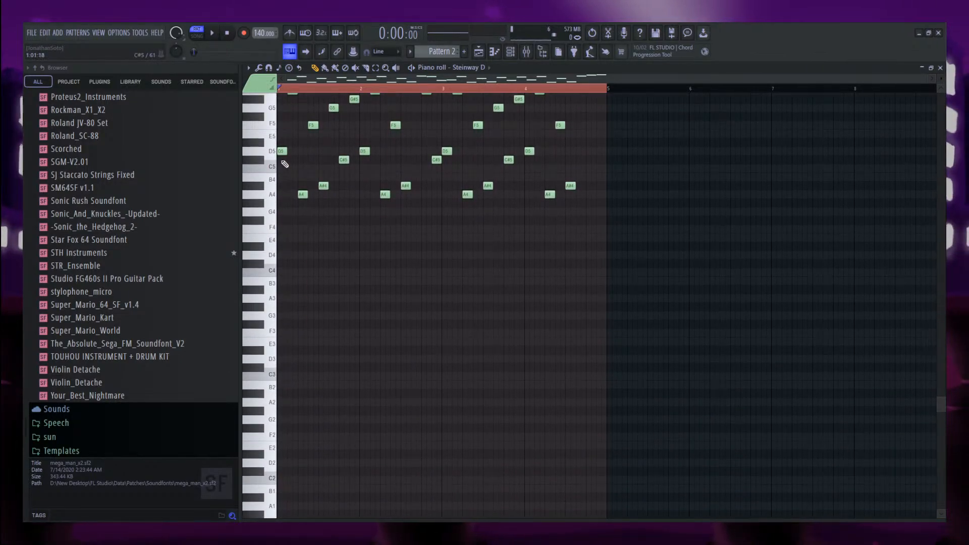
{"action": "scroll", "coordinate": [374, 156], "scroll_direction": "up", "scroll_amount": 3}
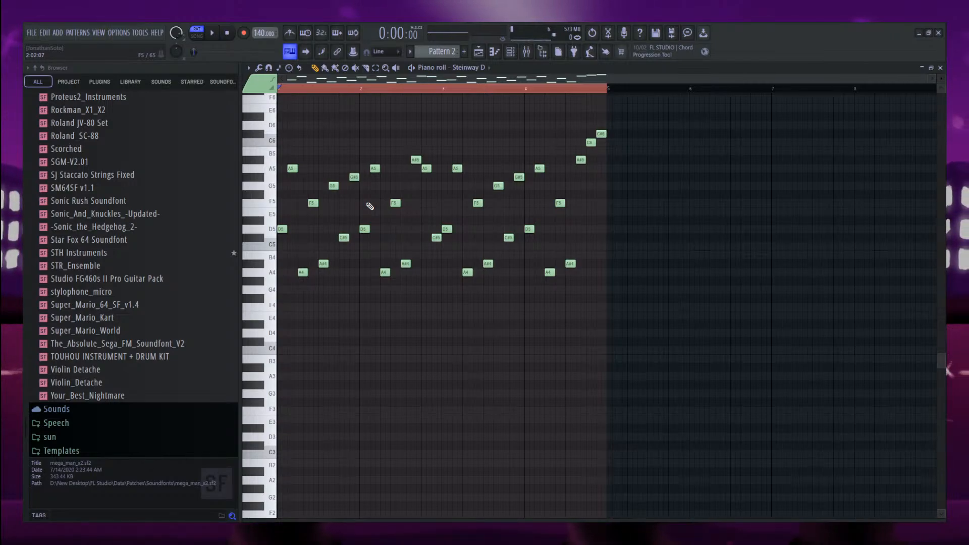
{"action": "scroll", "coordinate": [305, 228], "scroll_direction": "down", "scroll_amount": 4}
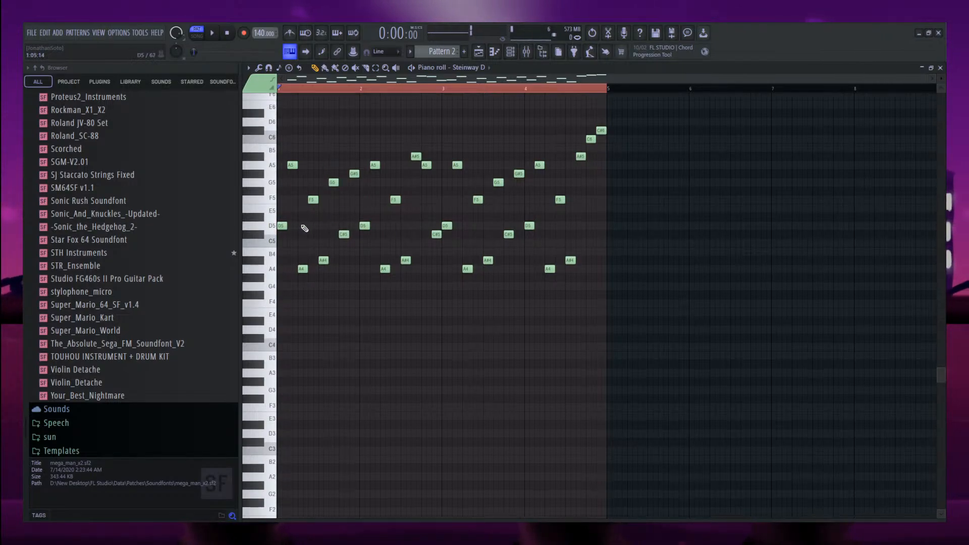
{"action": "left_click", "coordinate": [281, 333]}
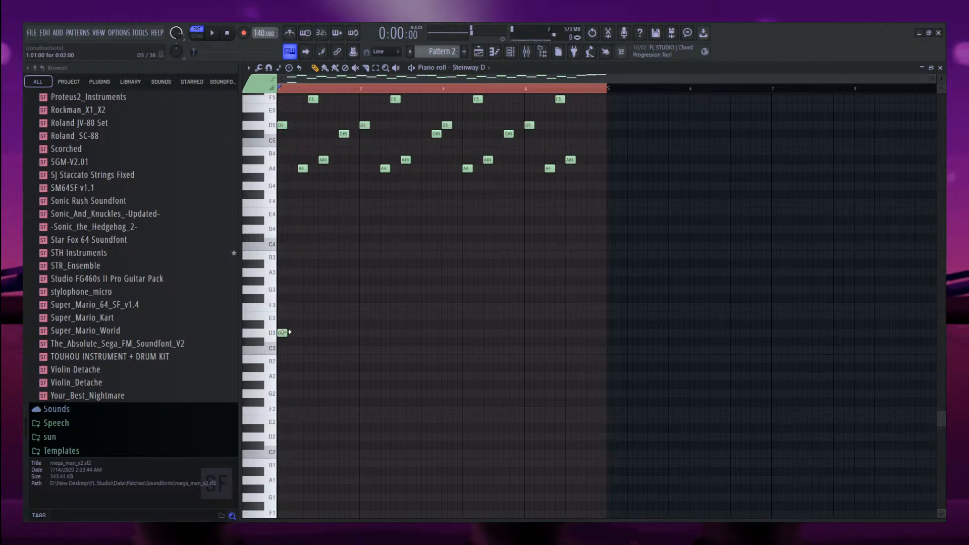
{"action": "left_click_drag", "start_coordinate": [285, 333], "coordinate": [346, 332]}
{"action": "left_click", "coordinate": [368, 333]}
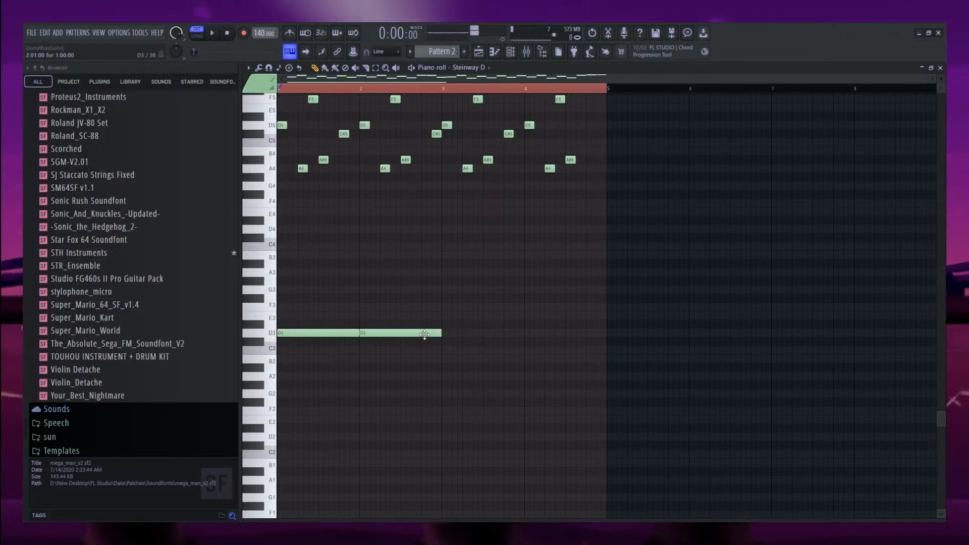
{"action": "left_click", "coordinate": [446, 334]}
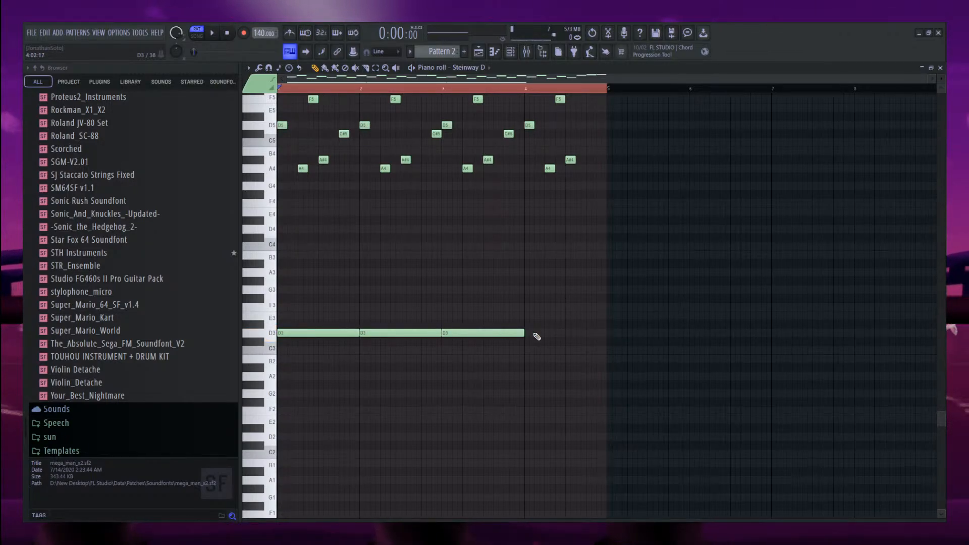
{"action": "left_click", "coordinate": [533, 333]}
Play the four-bar melody together with the D3 bass notes.
{"action": "key", "text": "space"}
{"action": "scroll", "coordinate": [432, 204], "scroll_direction": "up", "scroll_amount": 3}
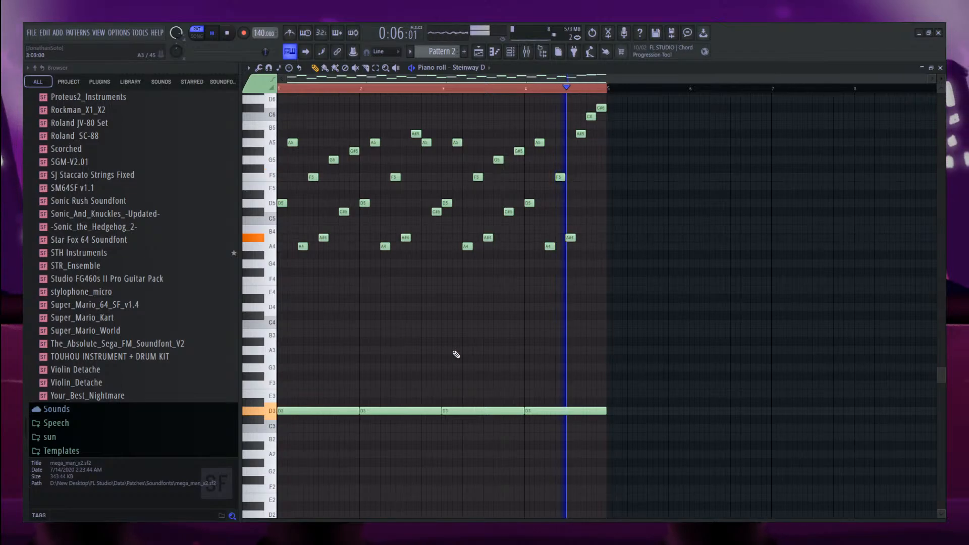
{"action": "key", "text": "space"}
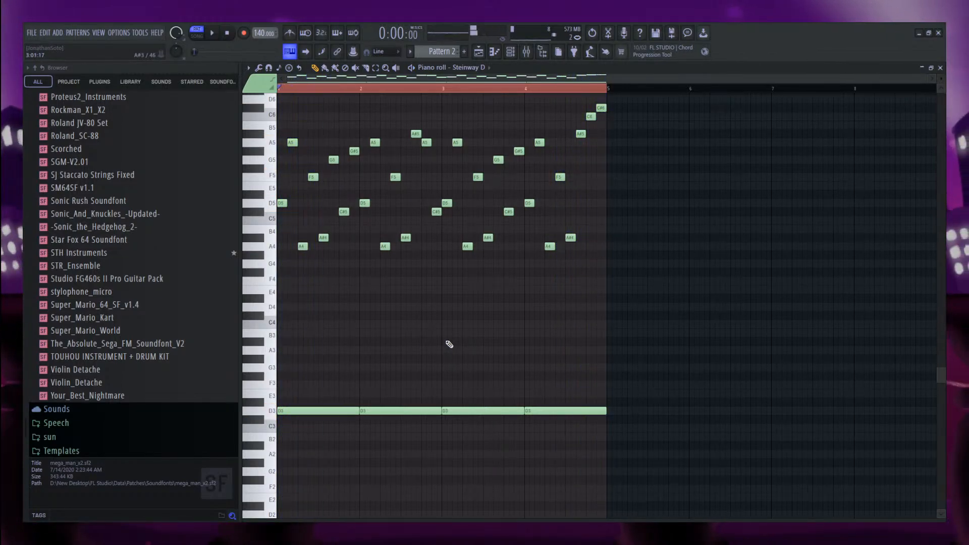
{"action": "scroll", "coordinate": [439, 358], "scroll_direction": "down", "scroll_amount": 3}
{"action": "scroll", "coordinate": [298, 349], "scroll_direction": "down", "scroll_amount": 3}
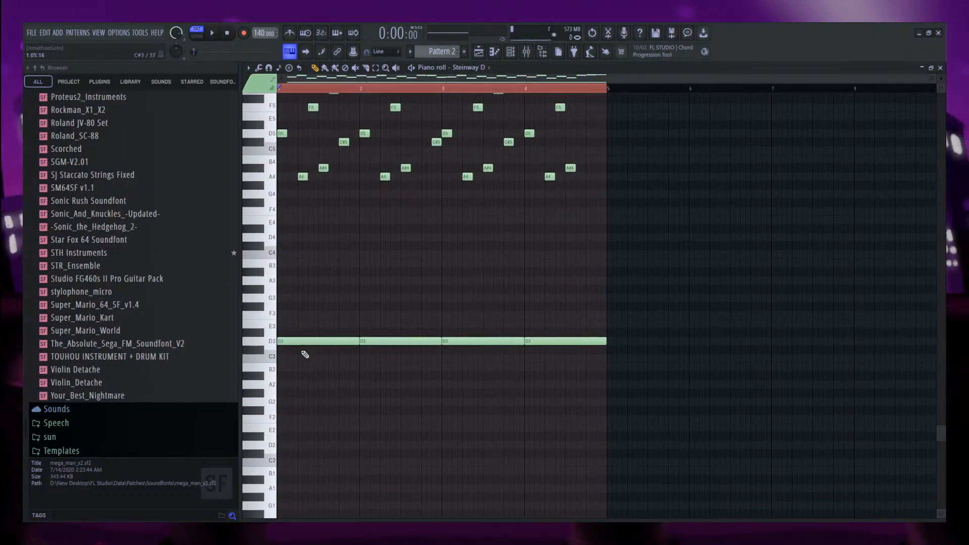
{"action": "scroll", "coordinate": [298, 128], "scroll_direction": "up", "scroll_amount": 6}
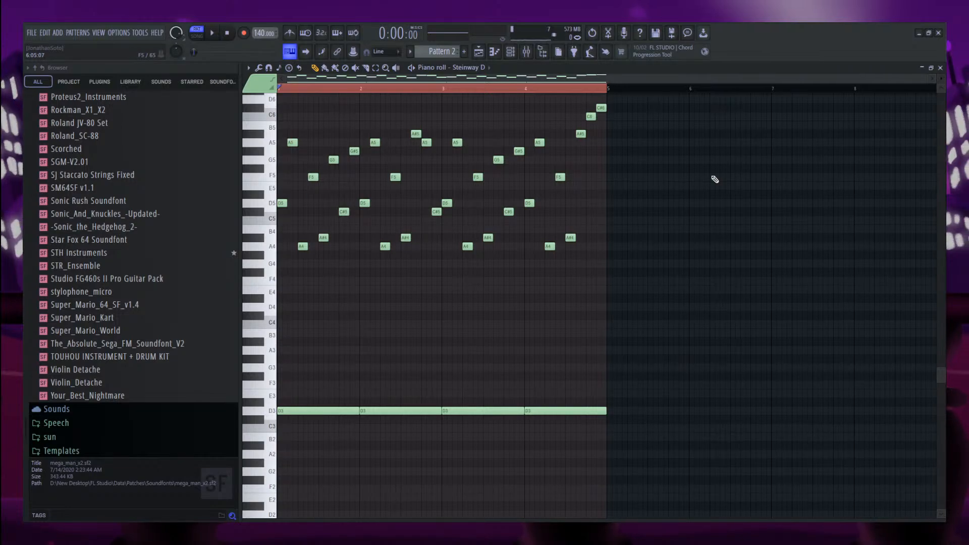
{"action": "scroll", "coordinate": [484, 263], "scroll_direction": "down", "scroll_amount": 3}
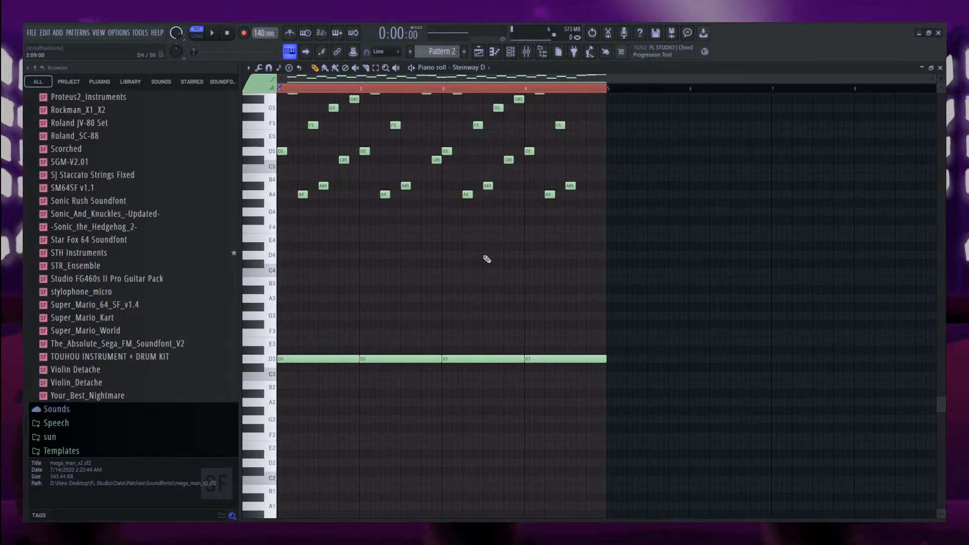
{"action": "scroll", "coordinate": [423, 318], "scroll_direction": "down", "scroll_amount": 3}
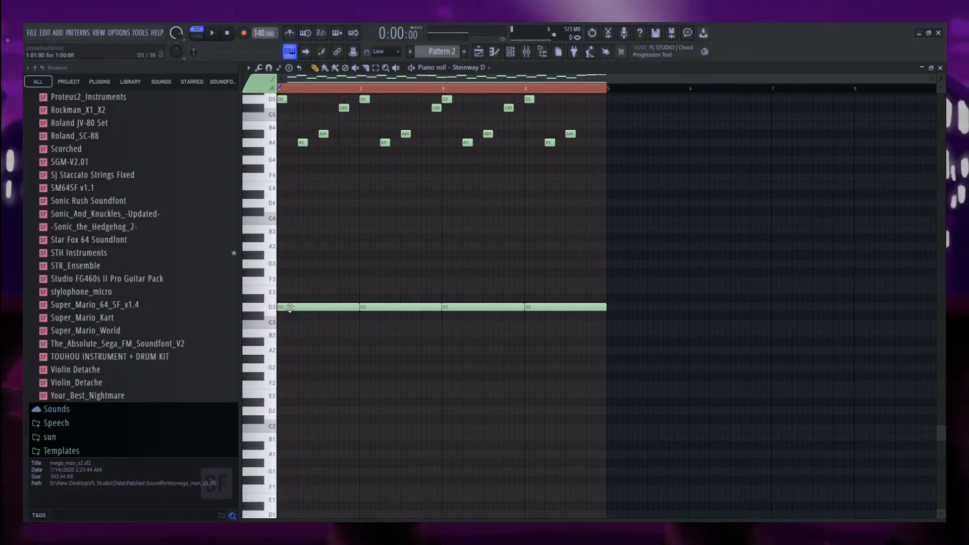
{"action": "mouse_move", "coordinate": [276, 314]}
{"action": "left_mouse_down"}
{"action": "mouse_move", "coordinate": [610, 310]}
{"action": "mouse_move", "coordinate": [577, 318]}
{"action": "mouse_move", "coordinate": [274, 313]}
{"action": "left_mouse_up"}
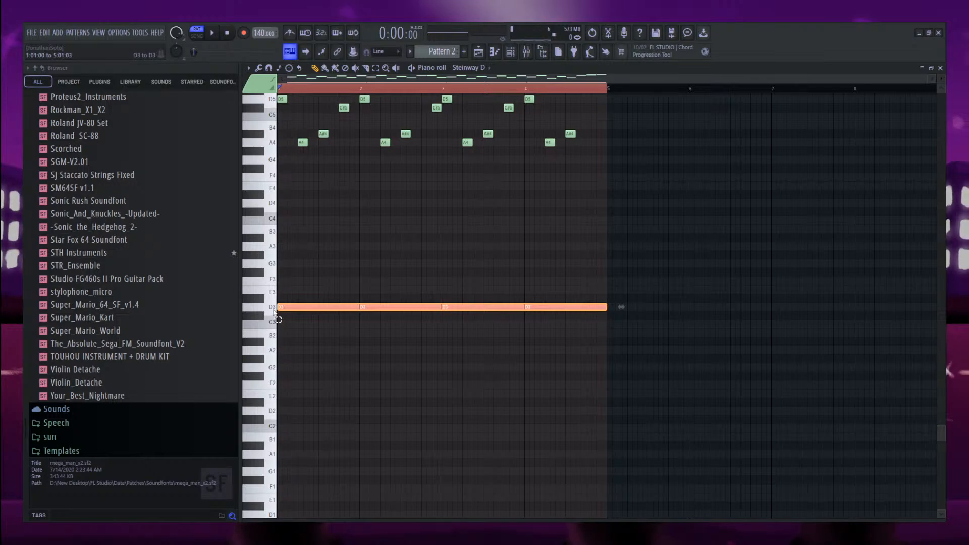
{"action": "right_click", "coordinate": [347, 273]}
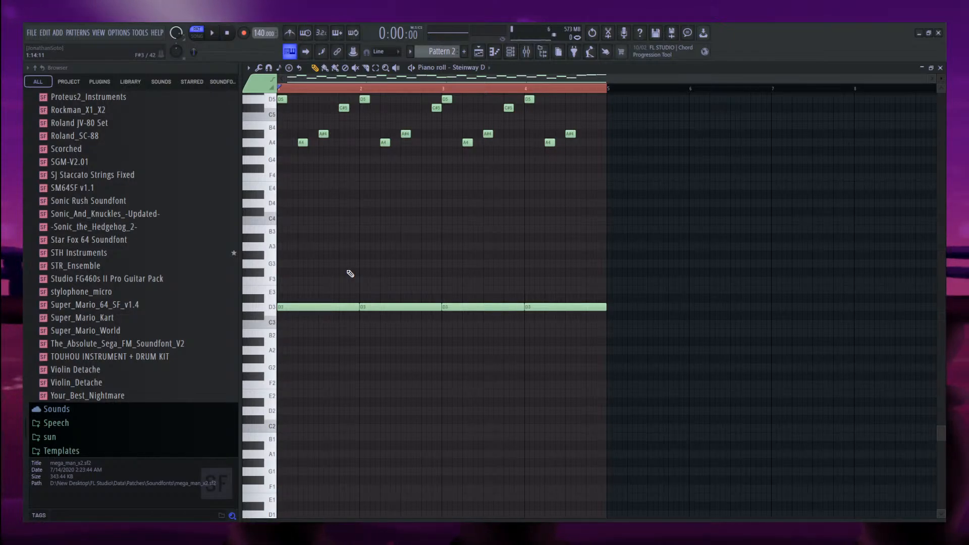
{"action": "left_click_drag", "start_coordinate": [399, 259], "coordinate": [411, 363]}
Lower the bass notes in bars two to four to A2 and clear the note selection.
{"action": "left_click_drag", "start_coordinate": [576, 293], "coordinate": [383, 323]}
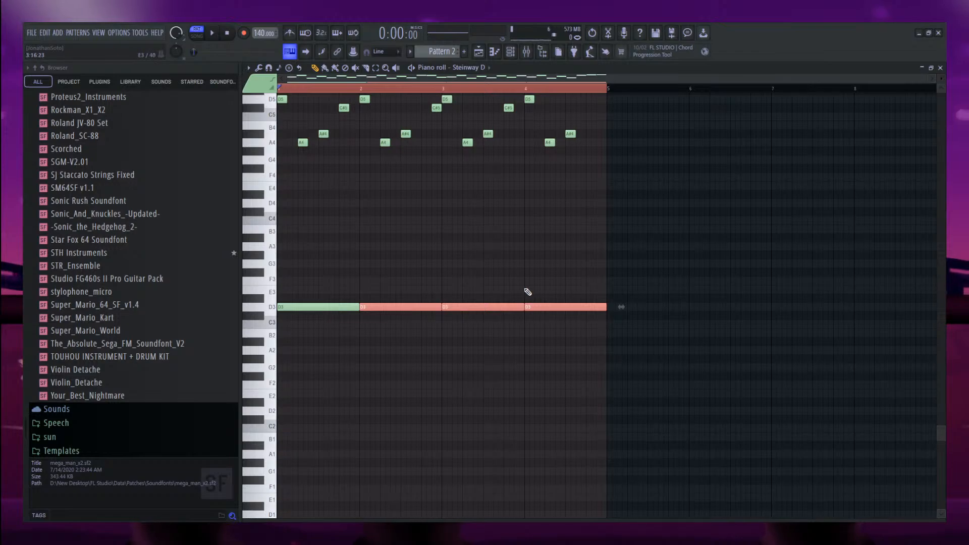
{"action": "key", "text": "shift+Down"}
{"action": "key", "text": "shift+Down"}
{"action": "key", "text": "Down"}
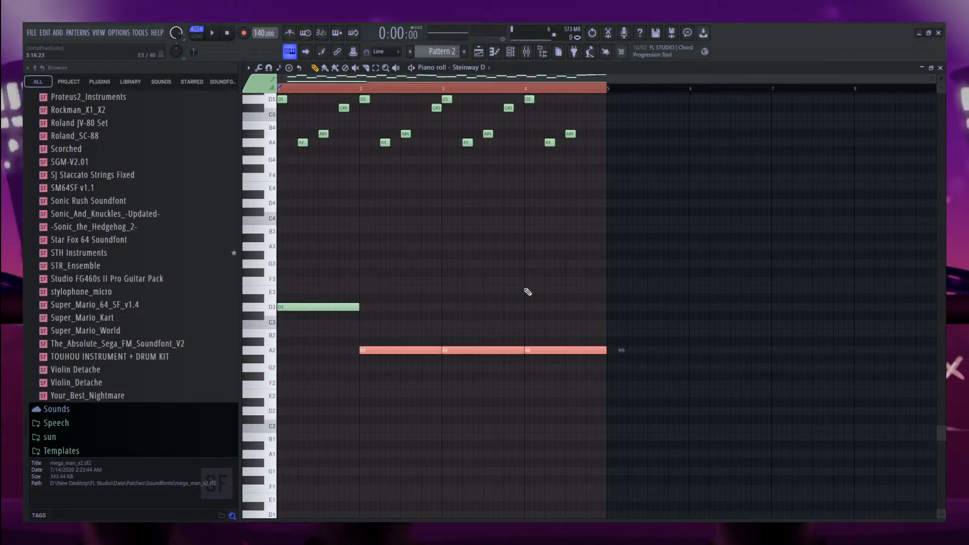
{"action": "left_click", "coordinate": [519, 296]}
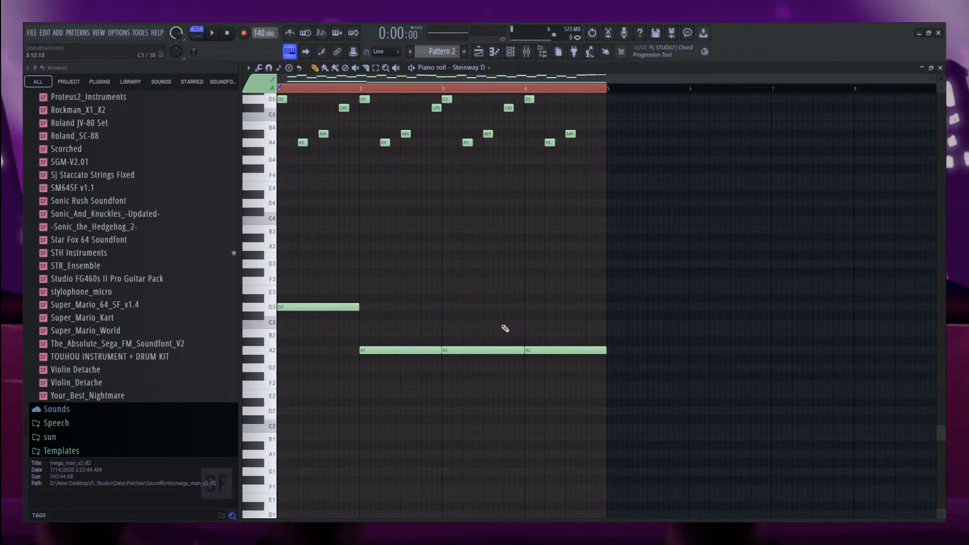
Lower the third bar's bass note to G2 and play the melody with the changed bass line.
{"action": "left_click_drag", "start_coordinate": [495, 350], "coordinate": [495, 363]}
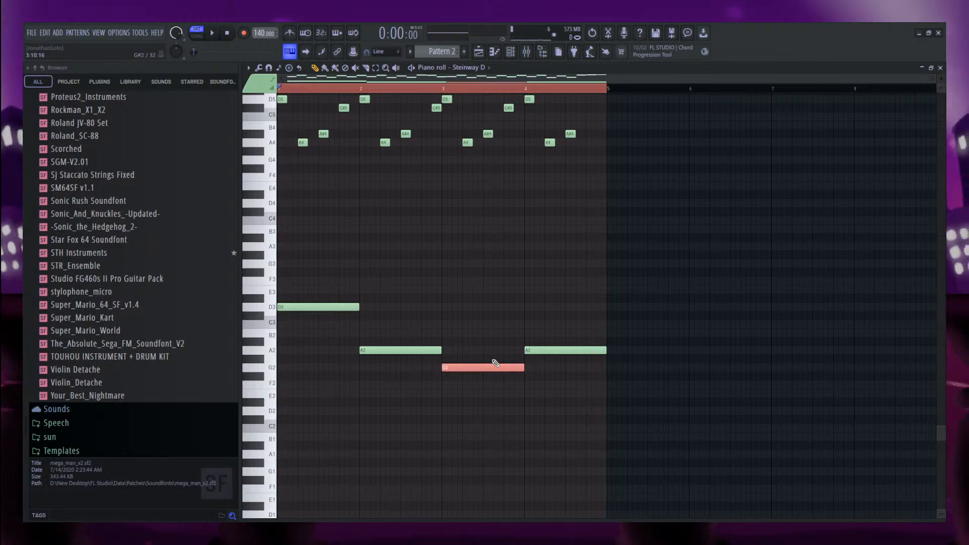
{"action": "key", "text": "space"}
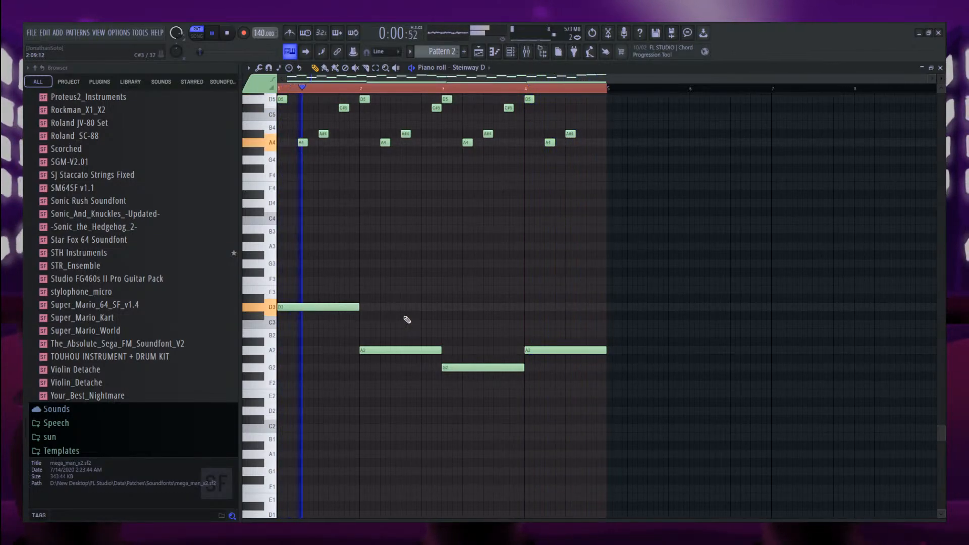
{"action": "key", "text": "space"}
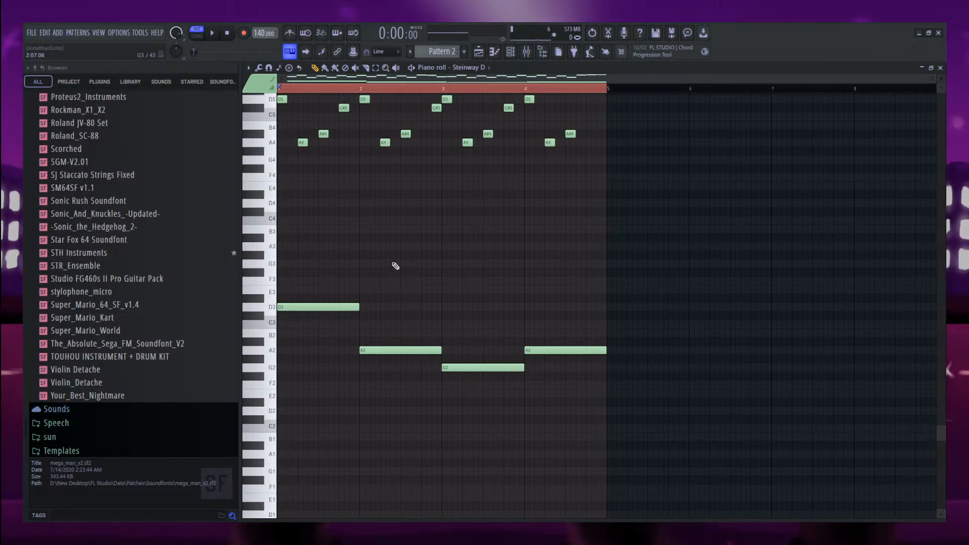
Select all melody and bass notes, shorten them slightly to leave small gaps between consecutive notes, and clear the selection.
{"action": "scroll", "coordinate": [396, 266], "scroll_direction": "up", "scroll_amount": 5}
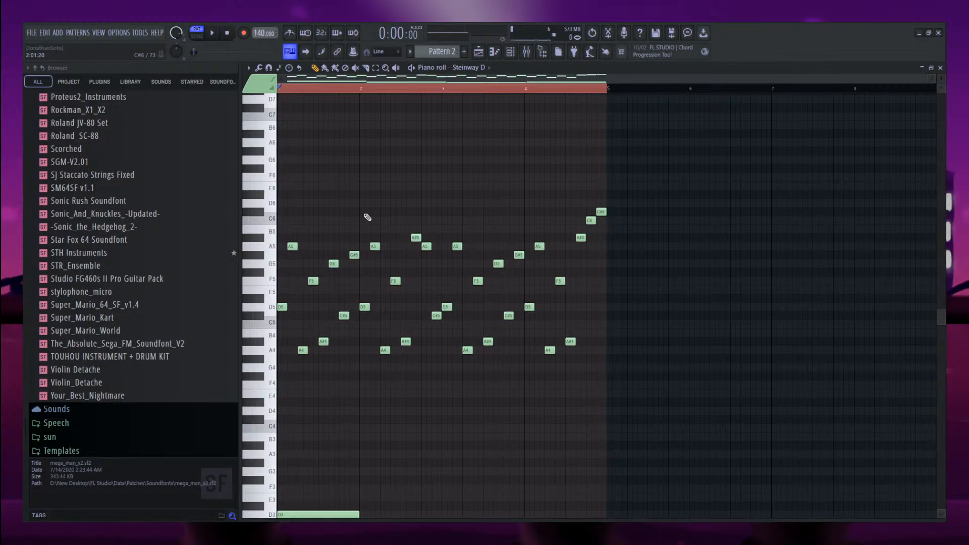
{"action": "key", "text": "ctrl+a"}
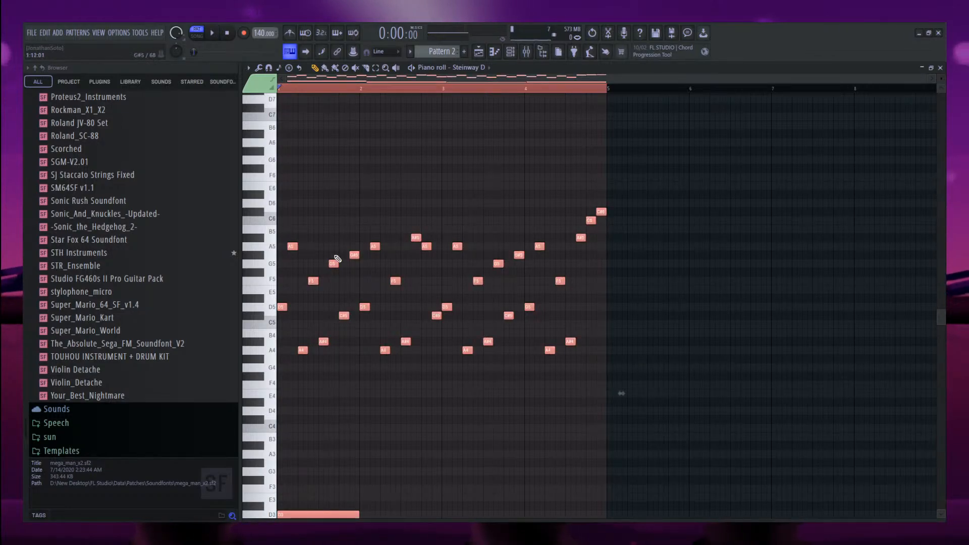
{"action": "scroll", "coordinate": [374, 300], "scroll_direction": "down", "scroll_amount": 5}
{"action": "scroll", "coordinate": [374, 299], "scroll_direction": "up", "scroll_amount": 5}
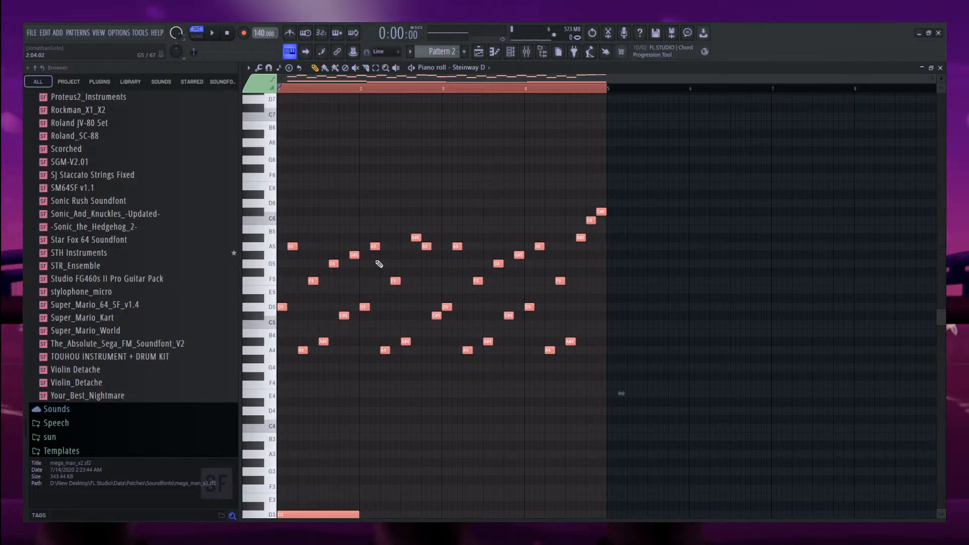
{"action": "scroll", "coordinate": [379, 264], "scroll_direction": "up", "scroll_amount": 4}
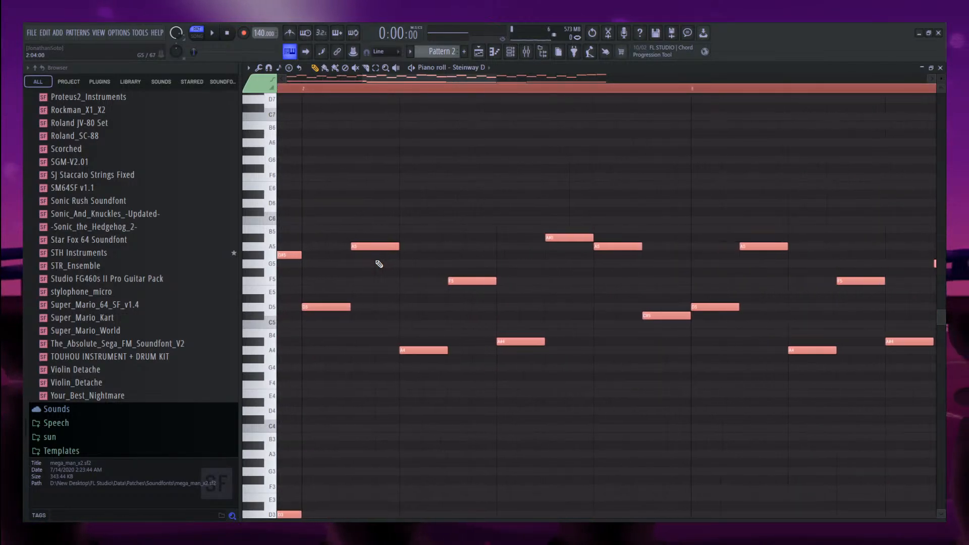
{"action": "scroll", "coordinate": [379, 264], "scroll_direction": "up", "scroll_amount": 3}
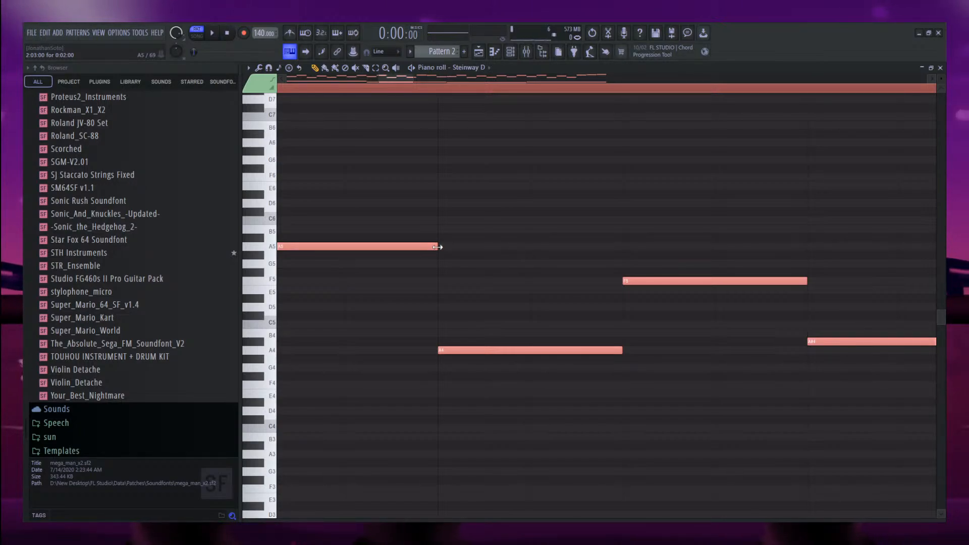
{"action": "left_click_drag", "start_coordinate": [437, 247], "coordinate": [426, 247]}
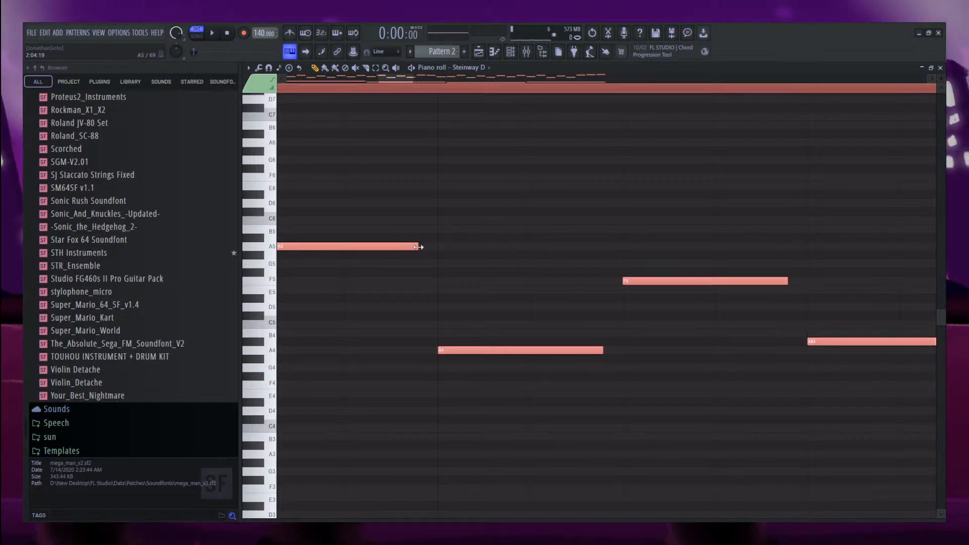
{"action": "left_click", "coordinate": [451, 242], "text": "ctrl"}
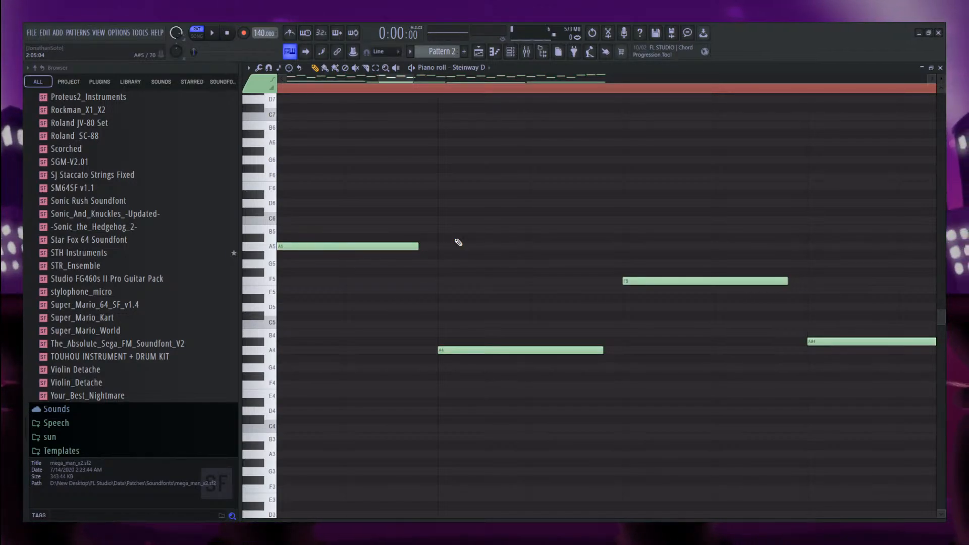
Play the pattern with the shortened notes from the start.
{"action": "scroll", "coordinate": [475, 268], "scroll_direction": "down", "scroll_amount": 3}
{"action": "scroll", "coordinate": [489, 288], "scroll_direction": "down", "scroll_amount": 5}
{"action": "key", "text": "space"}
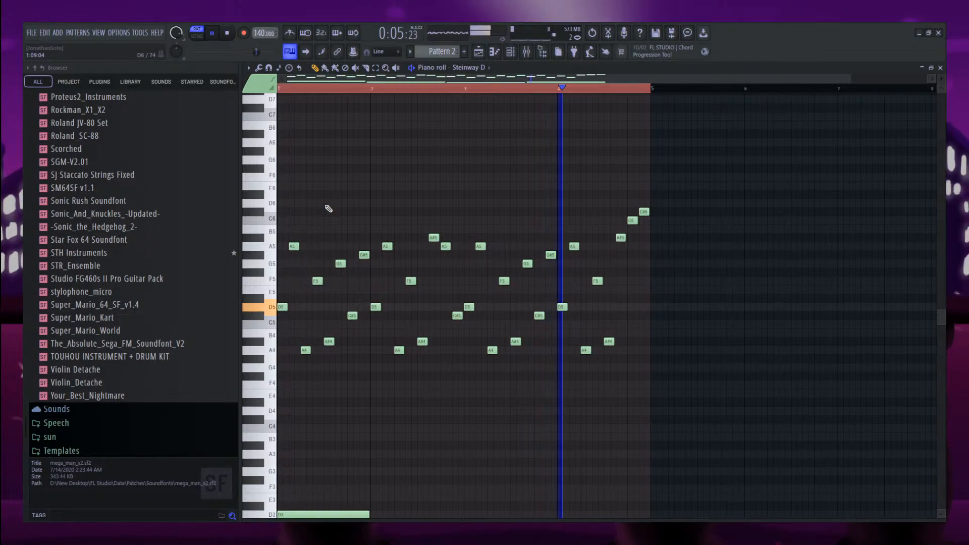
{"action": "key", "text": "space"}
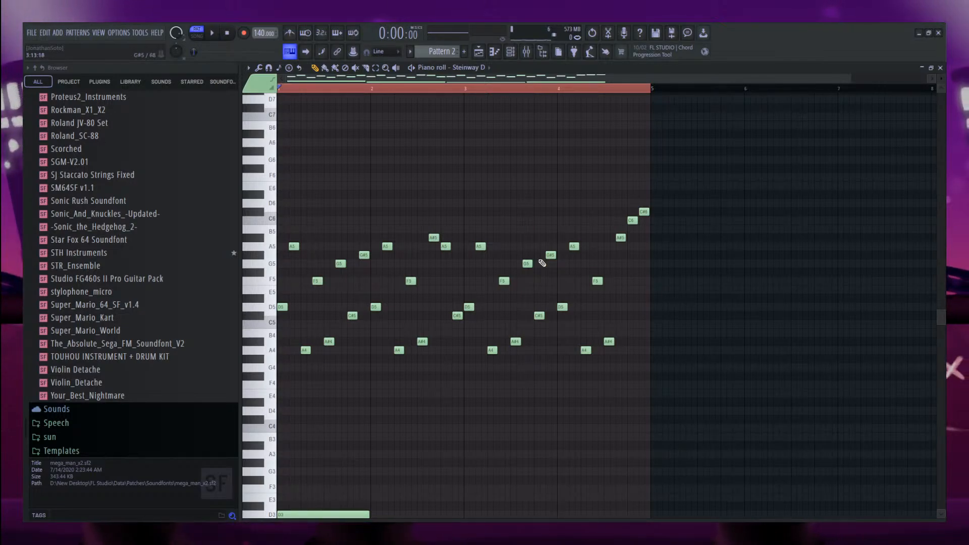
{"action": "scroll", "coordinate": [345, 388], "scroll_direction": "down", "scroll_amount": 4}
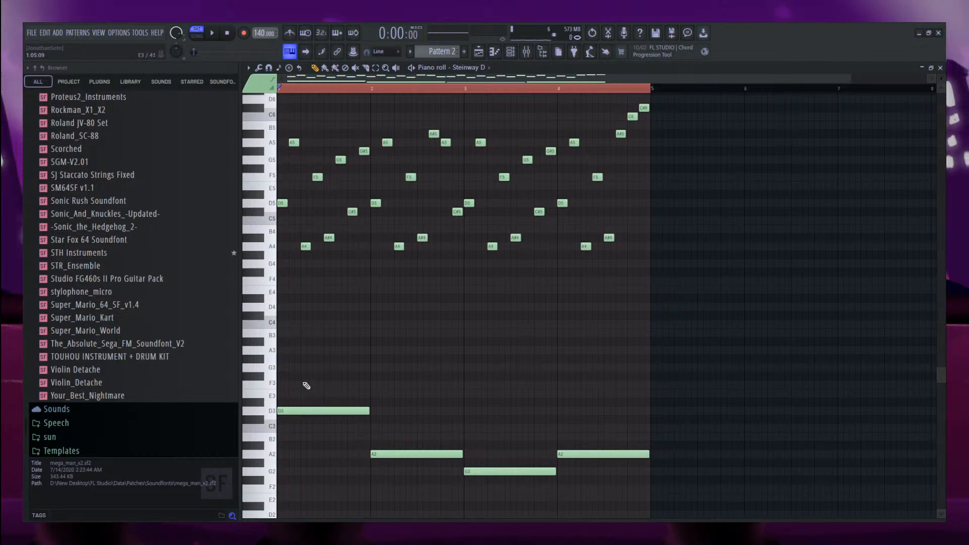
{"action": "scroll", "coordinate": [320, 379], "scroll_direction": "up", "scroll_amount": 2}
{"action": "scroll", "coordinate": [275, 228], "scroll_direction": "up", "scroll_amount": 2}
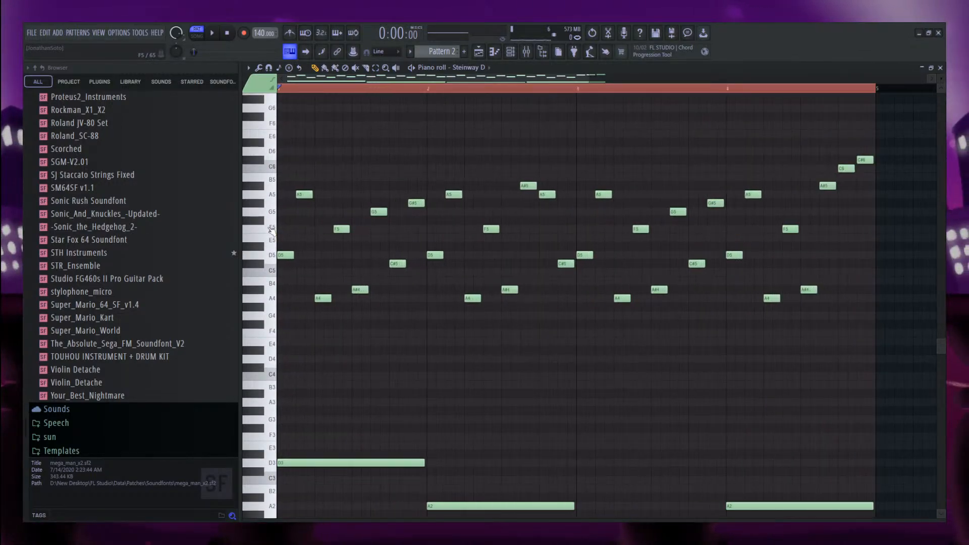
Move all of the first bar's melody notes to D5 and play the single-pitch version.
{"action": "scroll", "coordinate": [276, 230], "scroll_direction": "up", "scroll_amount": 3}
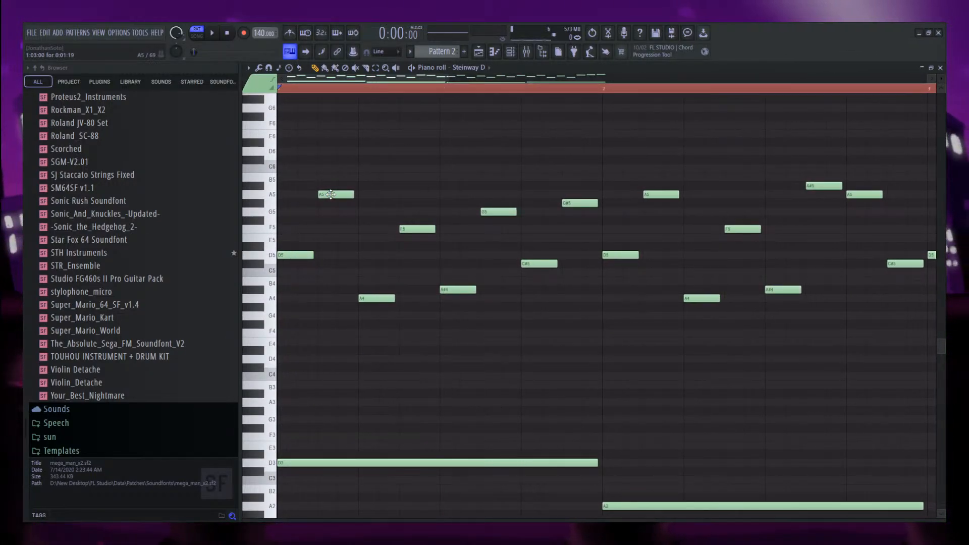
{"action": "left_click_drag", "start_coordinate": [331, 194], "coordinate": [333, 257]}
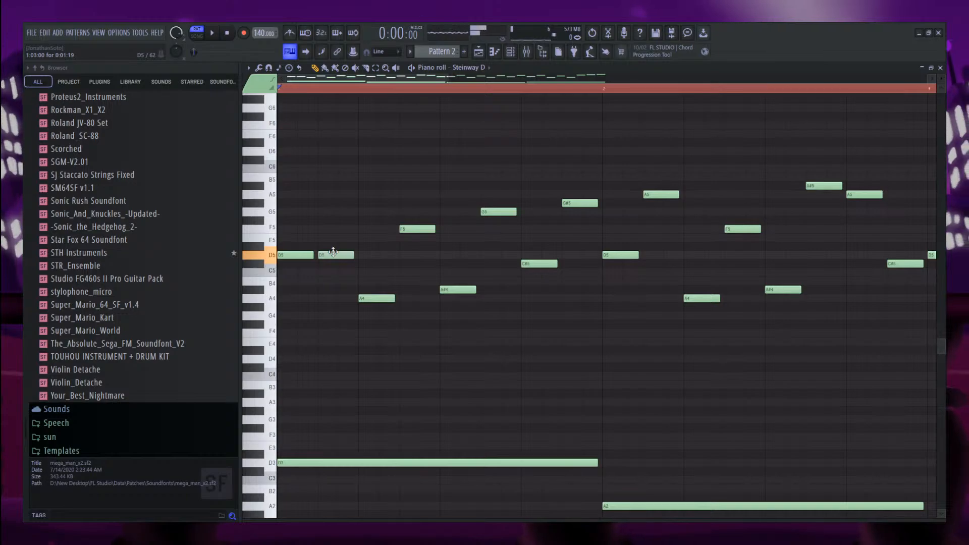
{"action": "left_click_drag", "start_coordinate": [375, 296], "coordinate": [377, 255]}
{"action": "left_click_drag", "start_coordinate": [417, 228], "coordinate": [418, 255]}
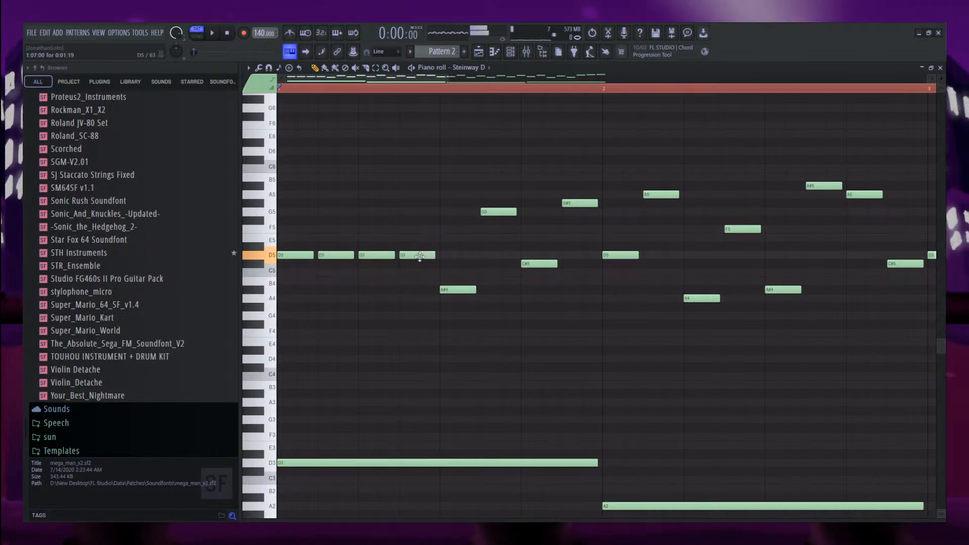
{"action": "left_click_drag", "start_coordinate": [459, 292], "coordinate": [458, 255]}
{"action": "left_click_drag", "start_coordinate": [499, 212], "coordinate": [531, 249]}
{"action": "left_click_drag", "start_coordinate": [580, 203], "coordinate": [541, 256]}
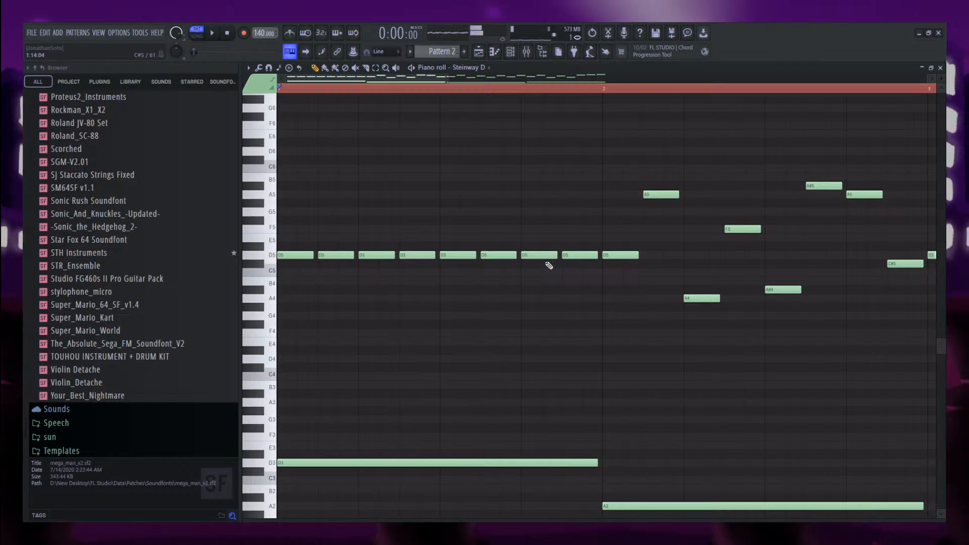
{"action": "key", "text": "space"}
{"action": "key", "text": "space"}
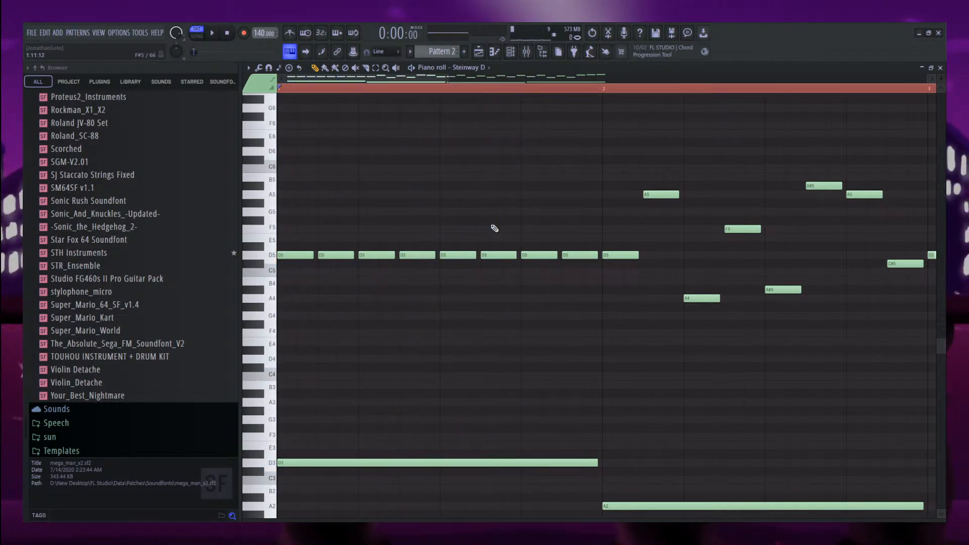
Undo the first bar's moves to D5, keeping the shortened notes at their varied pitches.
{"action": "key", "text": "ctrl+z"}
{"action": "key", "text": "ctrl+z"}
{"action": "key", "text": "ctrl+z"}
{"action": "key", "text": "ctrl+z"}
{"action": "key", "text": "ctrl+z"}
{"action": "key", "text": "ctrl+z"}
{"action": "key", "text": "ctrl+z"}
{"action": "key", "text": "ctrl+z"}
{"action": "key", "text": "ctrl+z"}
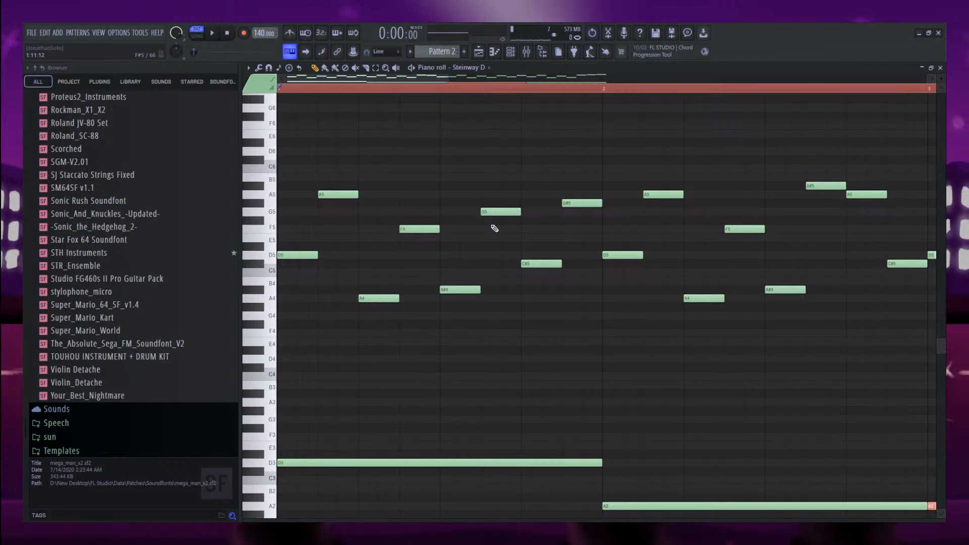
{"action": "key", "text": "ctrl+z"}
{"action": "key", "text": "ctrl+z"}
{"action": "key", "text": "ctrl+z"}
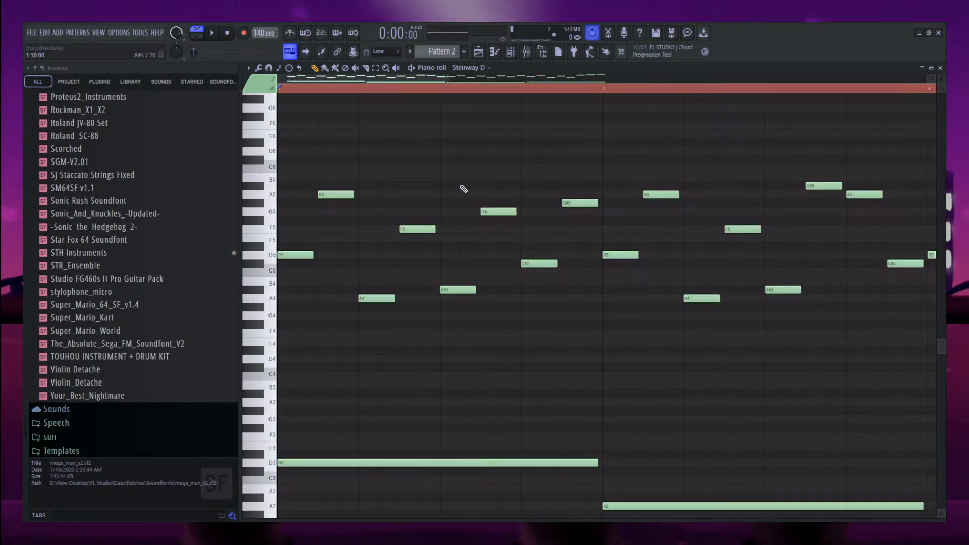
Redo the moves that place the first bar's second to sixth melody notes on D5.
{"action": "key", "text": "ctrl+shift+z"}
{"action": "key", "text": "ctrl+shift+z"}
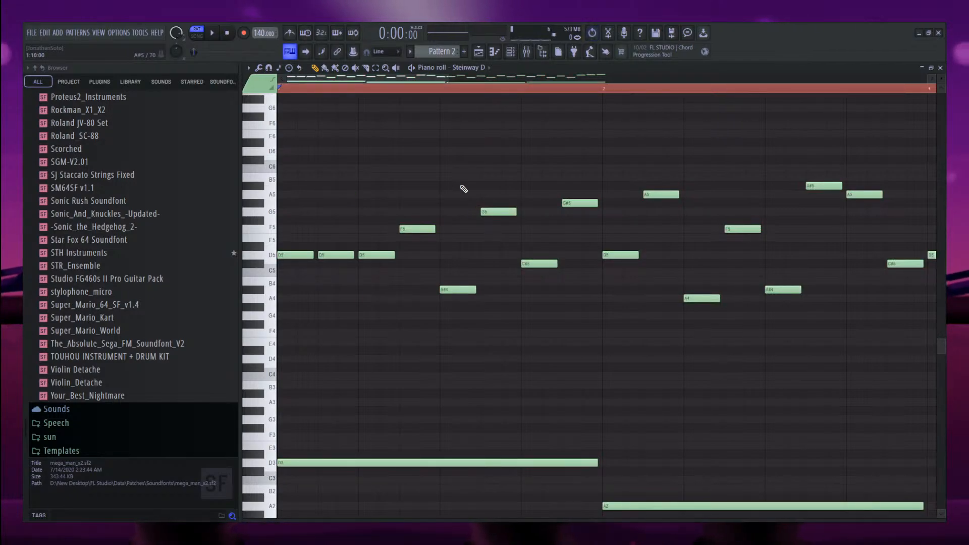
{"action": "key", "text": "ctrl+shift+z"}
{"action": "key", "text": "ctrl+shift+z"}
{"action": "key", "text": "ctrl+shift+z"}
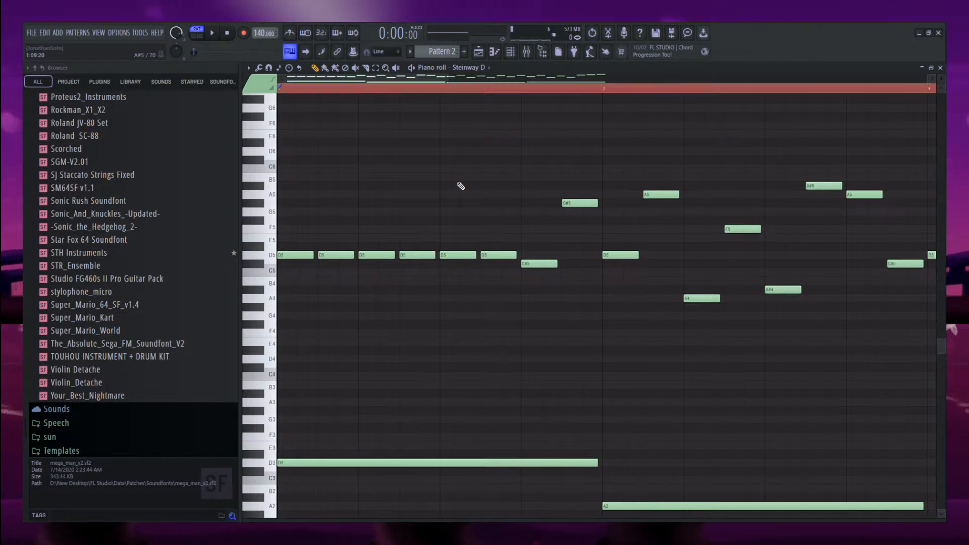
Undo the five redone note moves to restore the first bar's varied melody.
{"action": "key", "text": "ctrl+z"}
{"action": "key", "text": "ctrl+z"}
{"action": "key", "text": "ctrl+z"}
{"action": "key", "text": "ctrl+z"}
{"action": "key", "text": "ctrl+z"}
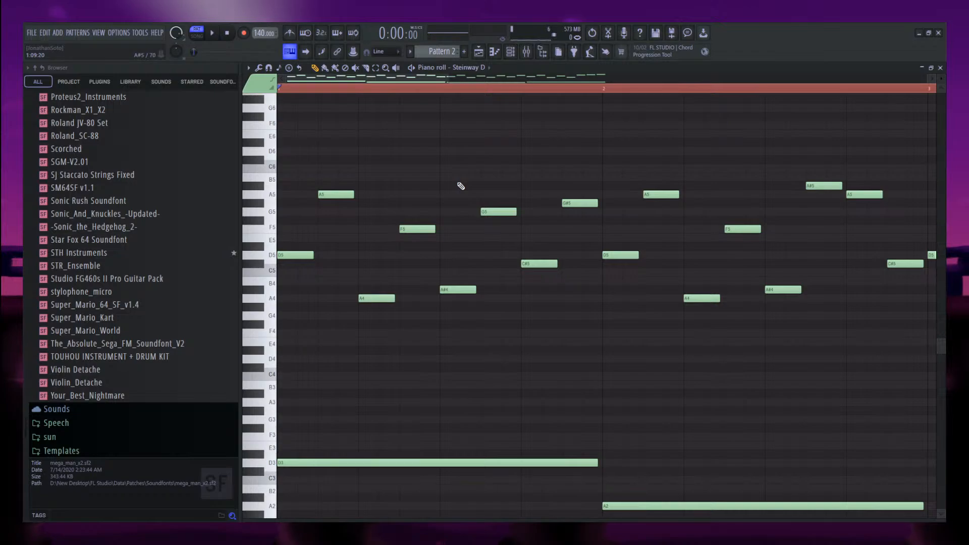
Switch to Pattern 3 and place short F5, D#5, G#5, D5 and G5 notes across the first bar.
{"action": "scroll", "coordinate": [444, 57], "scroll_direction": "up", "scroll_amount": 1}
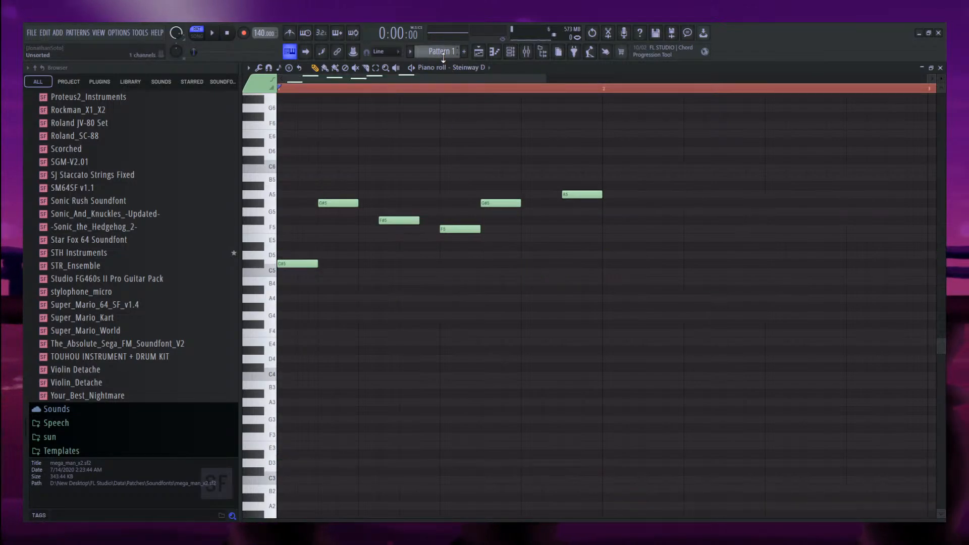
{"action": "scroll", "coordinate": [443, 58], "scroll_direction": "down", "scroll_amount": 1}
{"action": "scroll", "coordinate": [444, 57], "scroll_direction": "down", "scroll_amount": 1}
{"action": "left_click", "coordinate": [299, 230]}
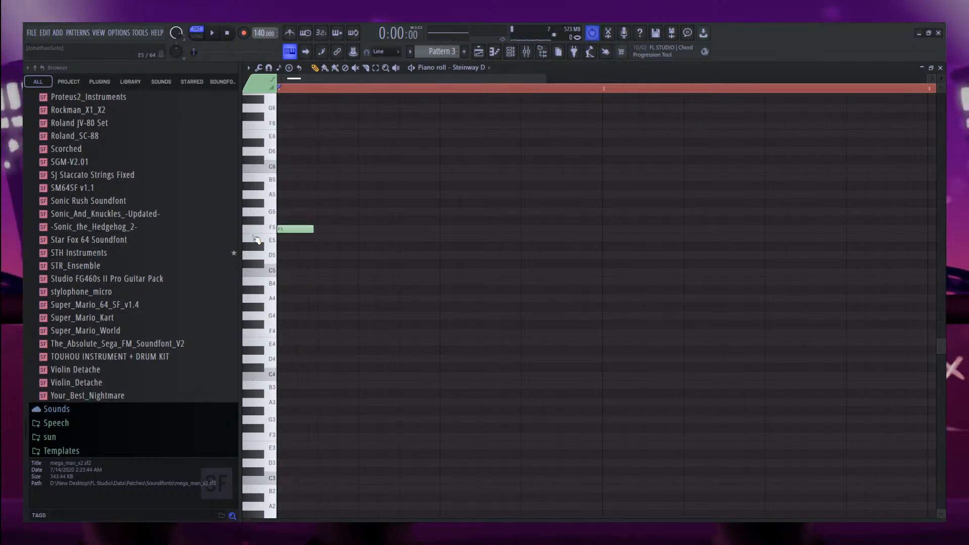
{"action": "left_click", "coordinate": [324, 245]}
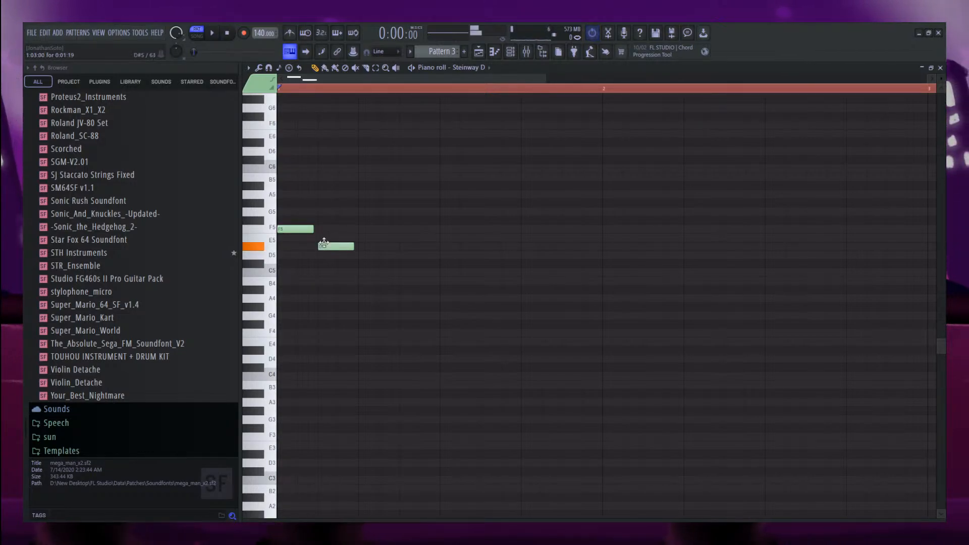
{"action": "left_click", "coordinate": [371, 203]}
{"action": "left_click", "coordinate": [429, 255]}
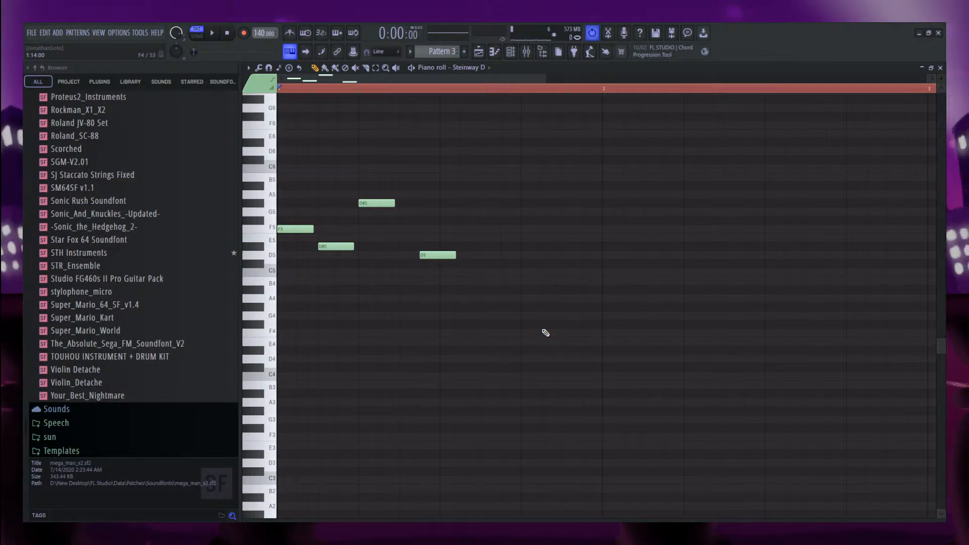
{"action": "key", "text": "ctrl+alt+z"}
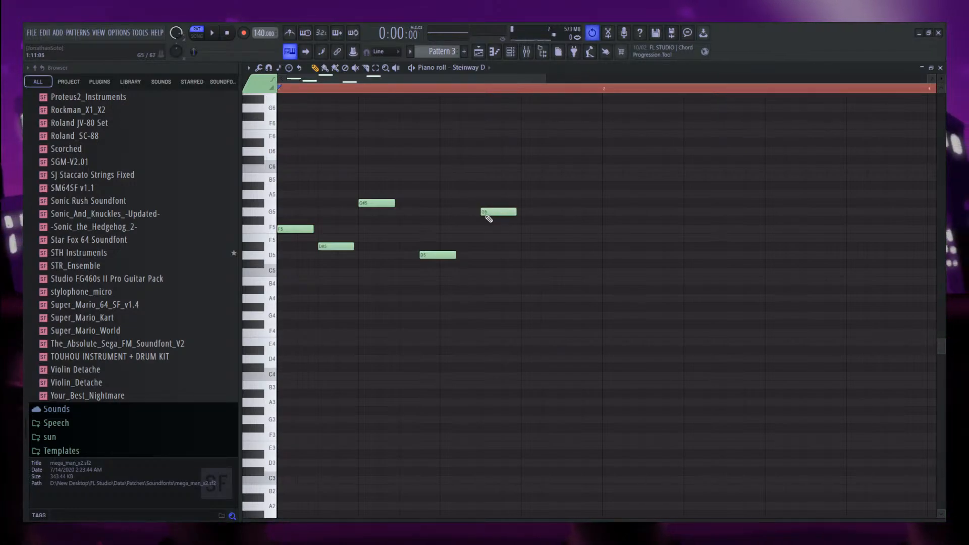
Undo the Pattern 3 notes placed after the first F5 and return to Pattern 2.
{"action": "key", "text": "ctrl+alt+z"}
{"action": "key", "text": "ctrl+alt+z"}
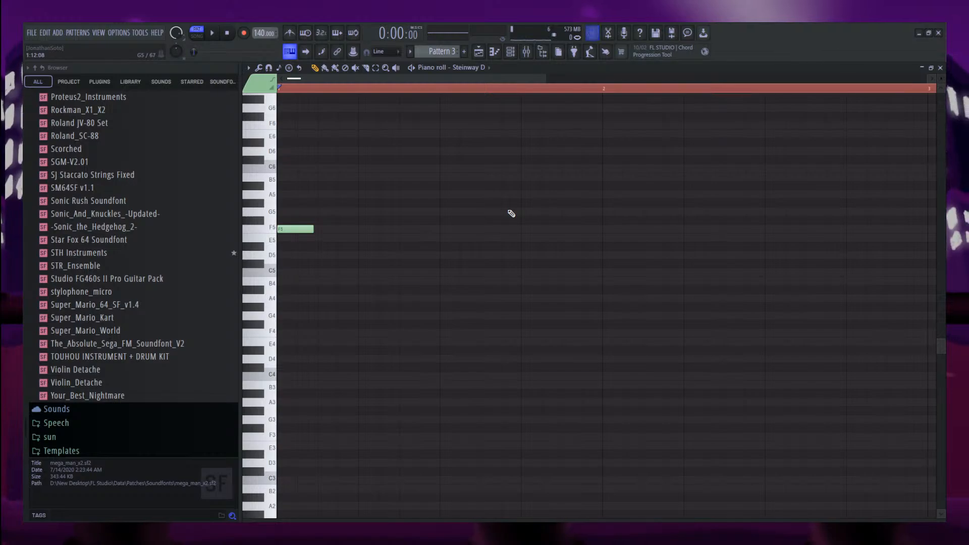
{"action": "scroll", "coordinate": [434, 51], "scroll_direction": "up", "scroll_amount": 1}
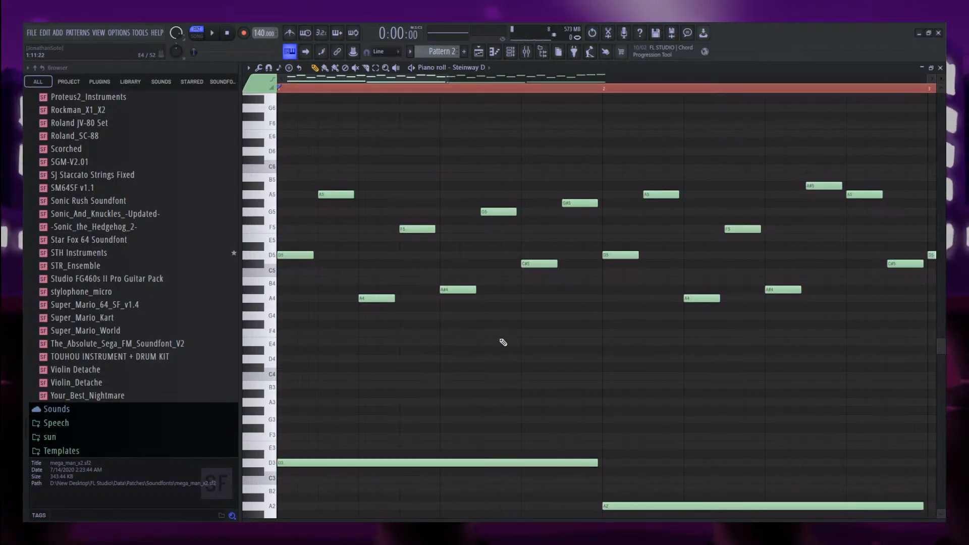
Play Pattern 2's four-bar melody with its bass line and stop after it loops.
{"action": "scroll", "coordinate": [503, 342], "scroll_direction": "down", "scroll_amount": 2}
{"action": "key", "text": "space"}
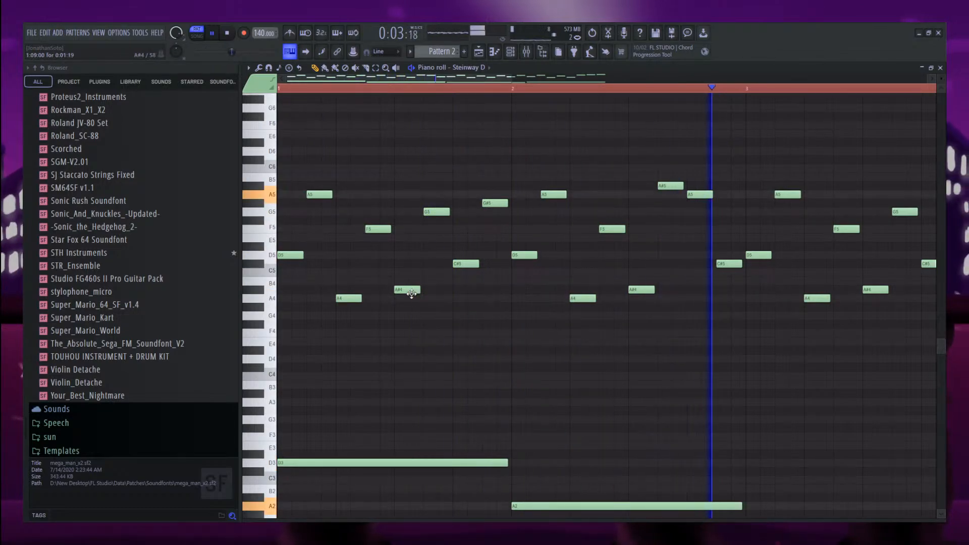
{"action": "scroll", "coordinate": [443, 316], "scroll_direction": "down", "scroll_amount": 4}
{"action": "scroll", "coordinate": [446, 315], "scroll_direction": "down", "scroll_amount": 3}
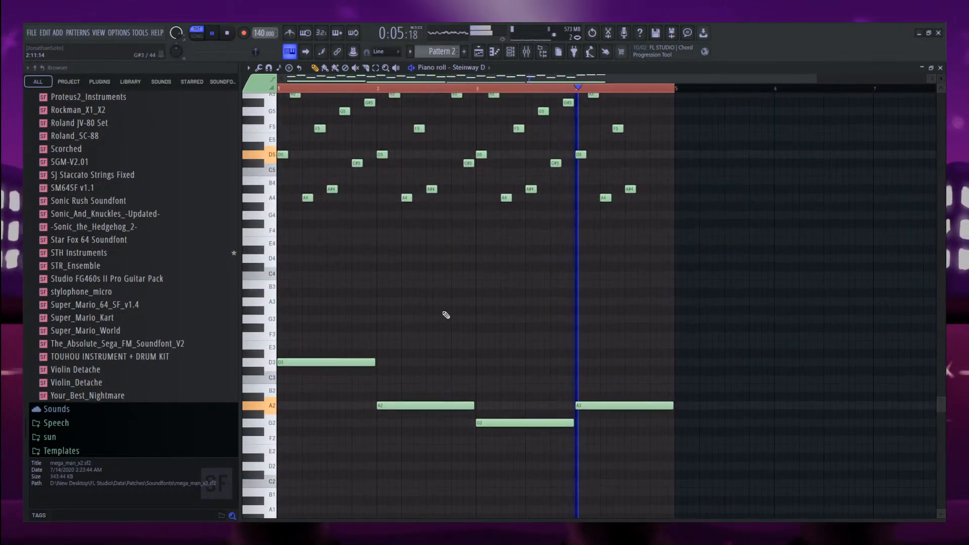
{"action": "scroll", "coordinate": [446, 315], "scroll_direction": "up", "scroll_amount": 4}
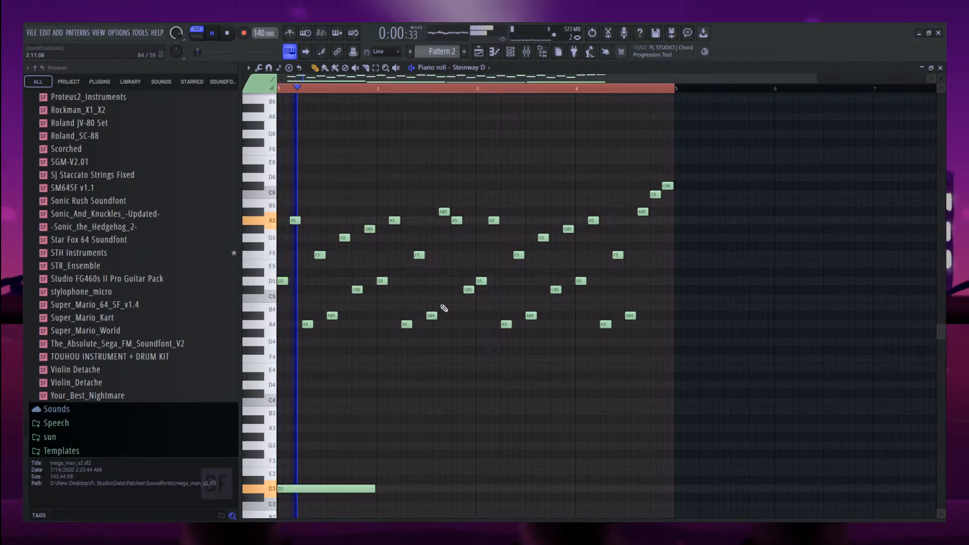
{"action": "key", "text": "space"}
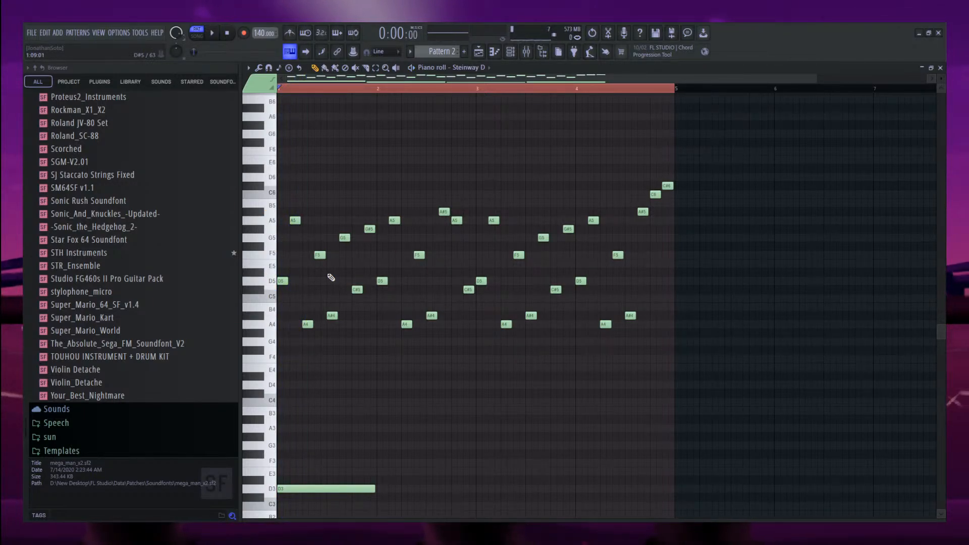
In bar one, halve the A5, F5, G5 and G#5 notes and add a short E5 after F5 and a short A5 after G#5.
{"action": "scroll", "coordinate": [288, 238], "scroll_direction": "up", "scroll_amount": 5}
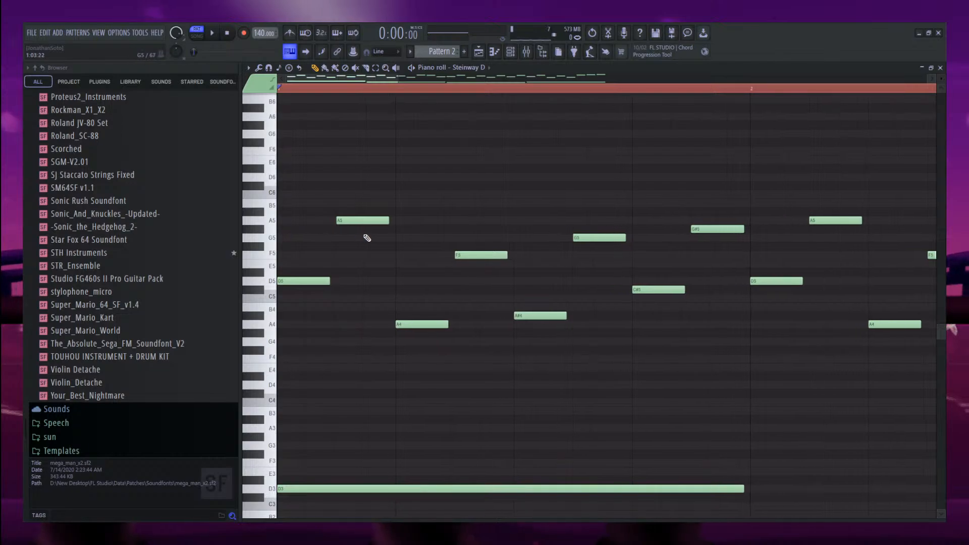
{"action": "left_click_drag", "start_coordinate": [388, 221], "coordinate": [360, 221]}
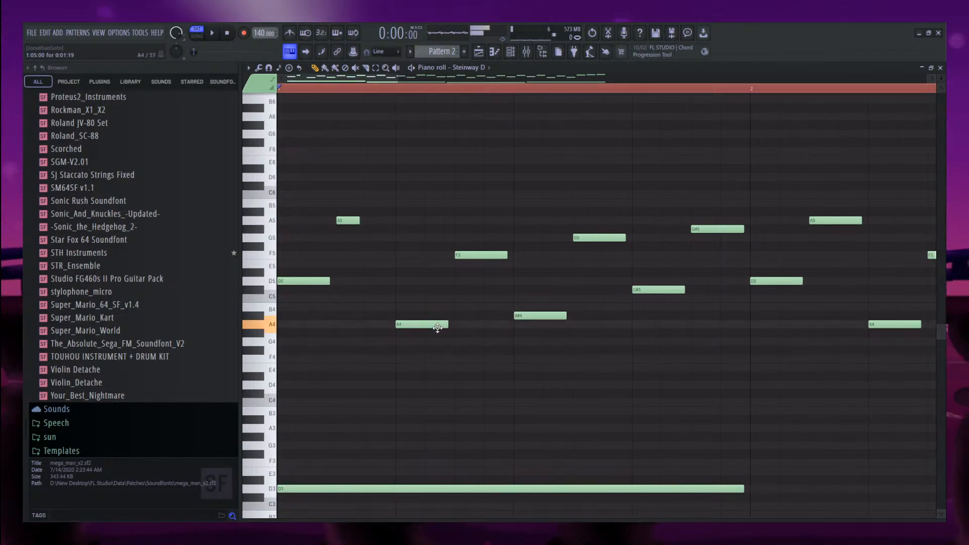
{"action": "left_click_drag", "start_coordinate": [489, 256], "coordinate": [491, 264]}
{"action": "left_click", "coordinate": [544, 316]}
{"action": "left_click", "coordinate": [595, 237]}
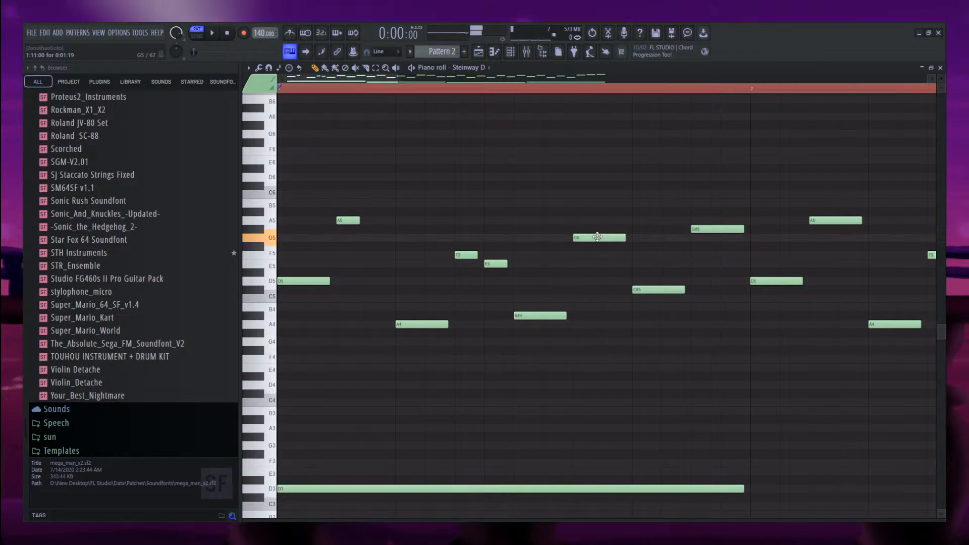
{"action": "left_click_drag", "start_coordinate": [625, 238], "coordinate": [596, 238]}
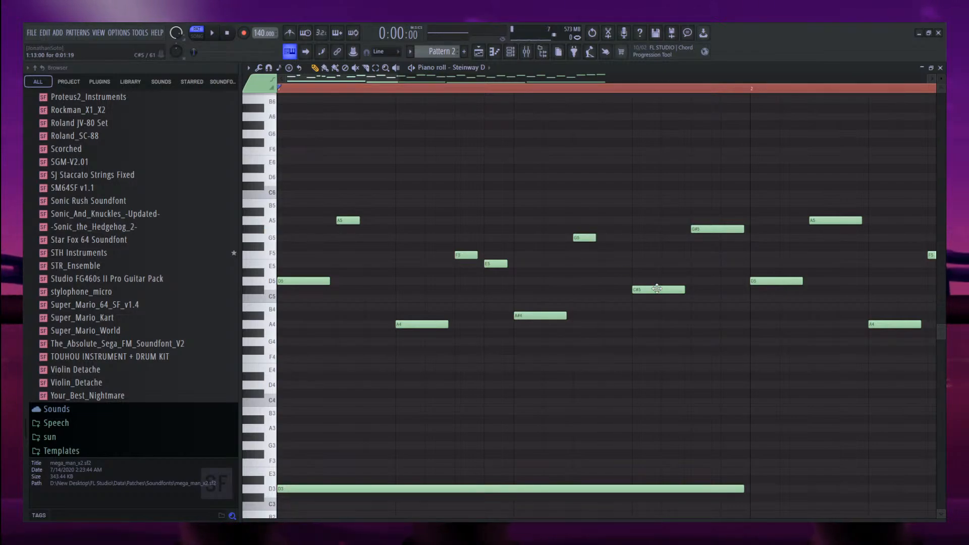
{"action": "left_click", "coordinate": [724, 220]}
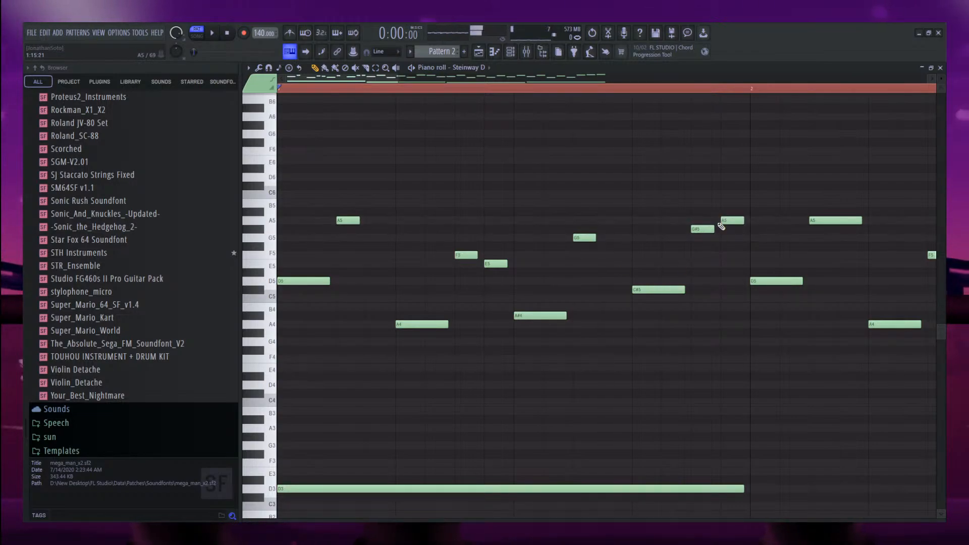
Play the pattern from the start to hear the first bar's rhythm variation.
{"action": "key", "text": "space"}
{"action": "scroll", "coordinate": [534, 209], "scroll_direction": "down", "scroll_amount": 2}
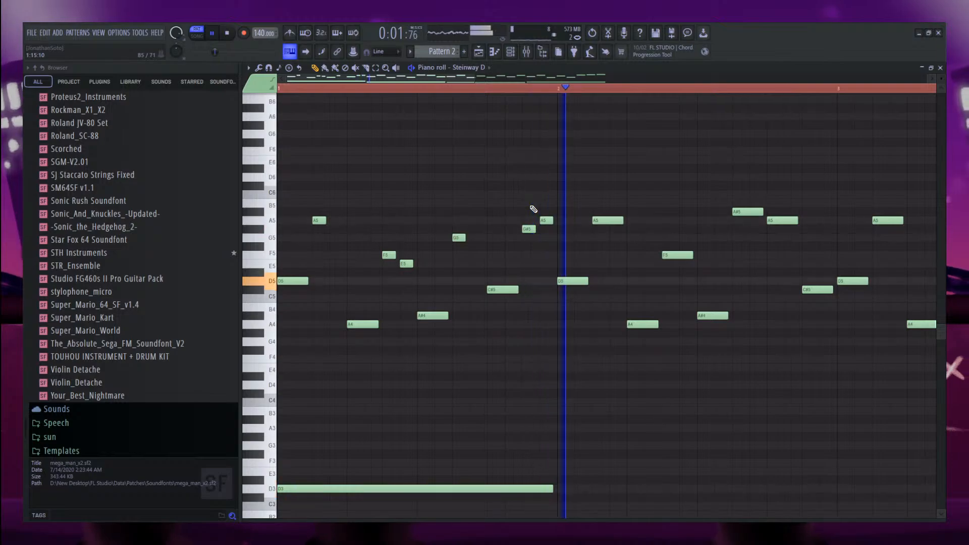
{"action": "scroll", "coordinate": [532, 210], "scroll_direction": "down", "scroll_amount": 2}
{"action": "key", "text": "space"}
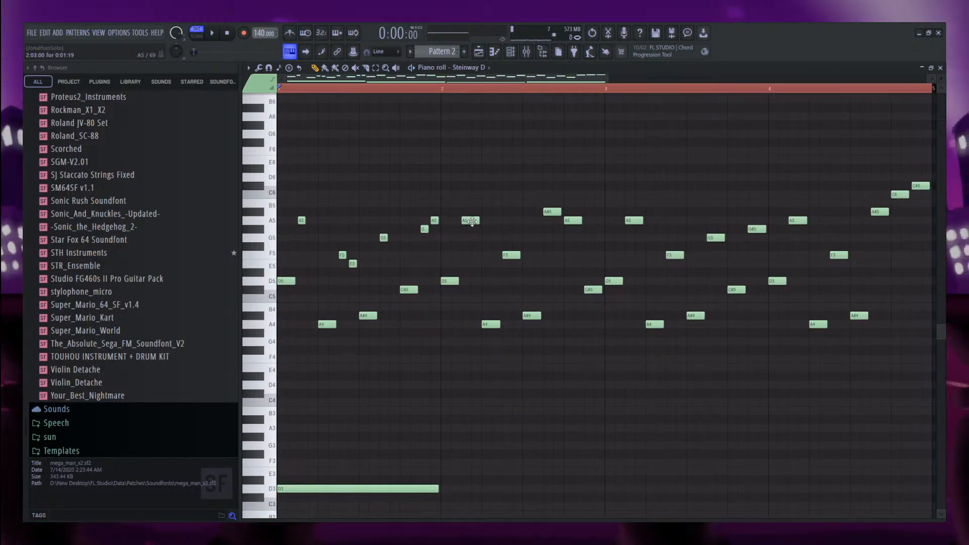
In bar two, halve the first A5 and the F5, A#5 and C#5 notes, adding short E5 notes after F5 and C#5.
{"action": "left_click", "coordinate": [514, 264]}
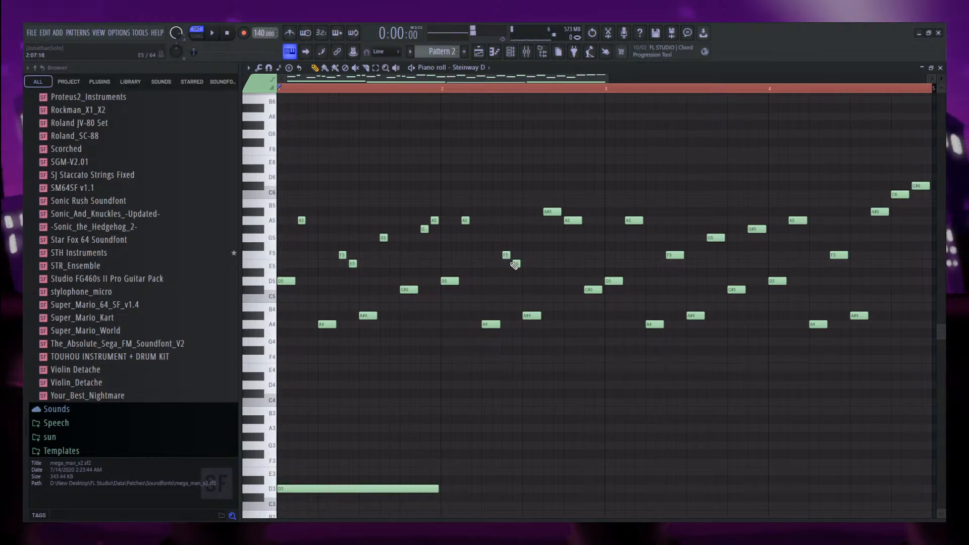
{"action": "left_click_drag", "start_coordinate": [561, 211], "coordinate": [551, 211]}
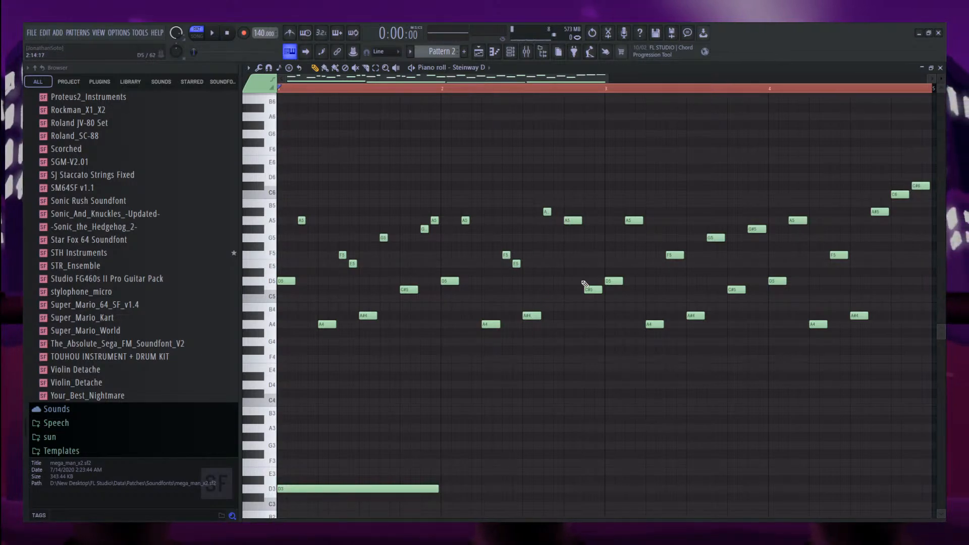
{"action": "left_click", "coordinate": [597, 264]}
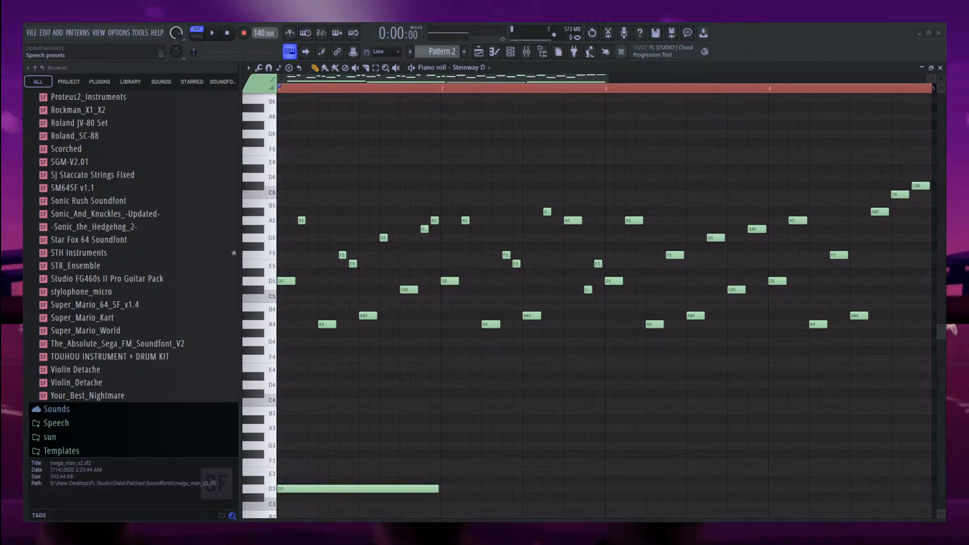
Play the pattern from the start to hear the varied note lengths in bars one and two.
{"action": "key", "text": "space"}
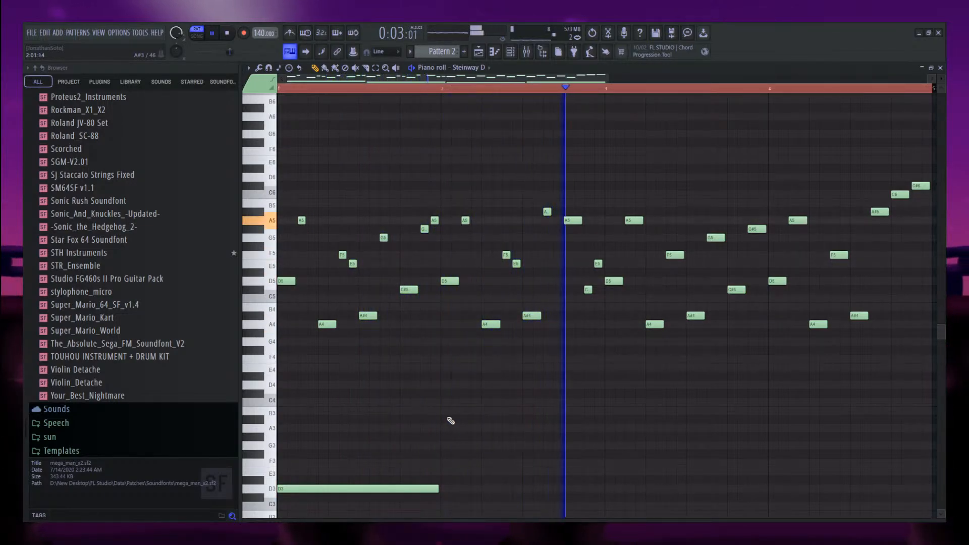
{"action": "key", "text": "space"}
{"action": "scroll", "coordinate": [426, 404], "scroll_direction": "down", "scroll_amount": 2, "text": "ctrl"}
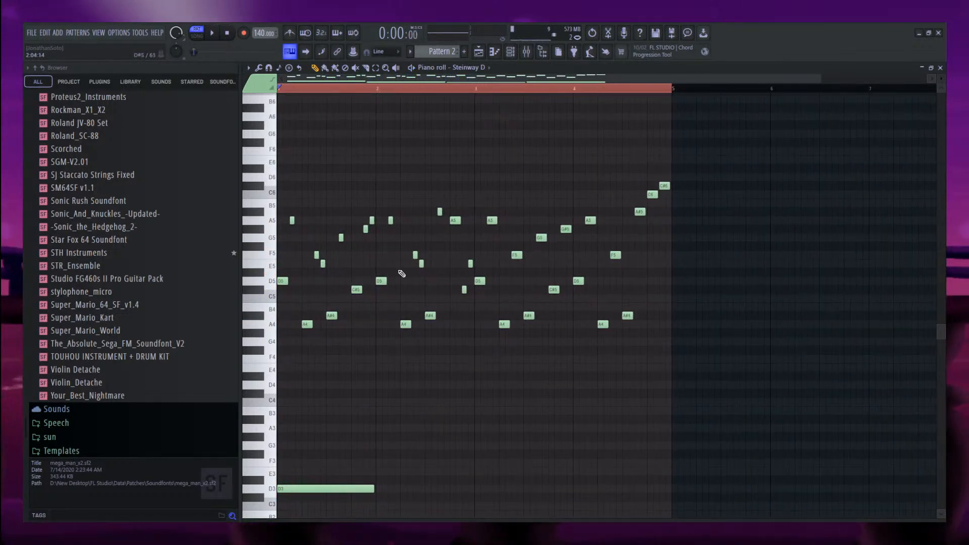
{"action": "scroll", "coordinate": [303, 348], "scroll_direction": "up", "scroll_amount": 2, "text": "ctrl"}
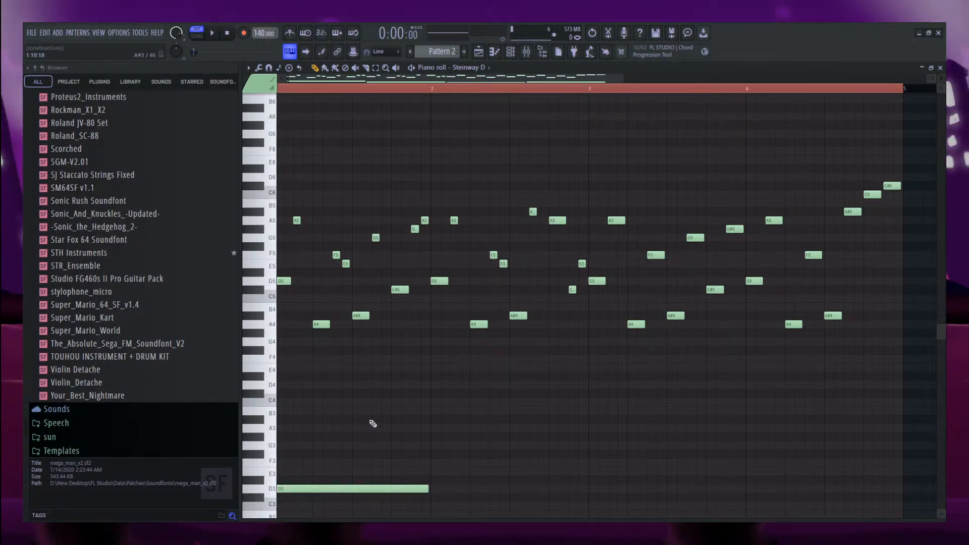
{"action": "key", "text": "space"}
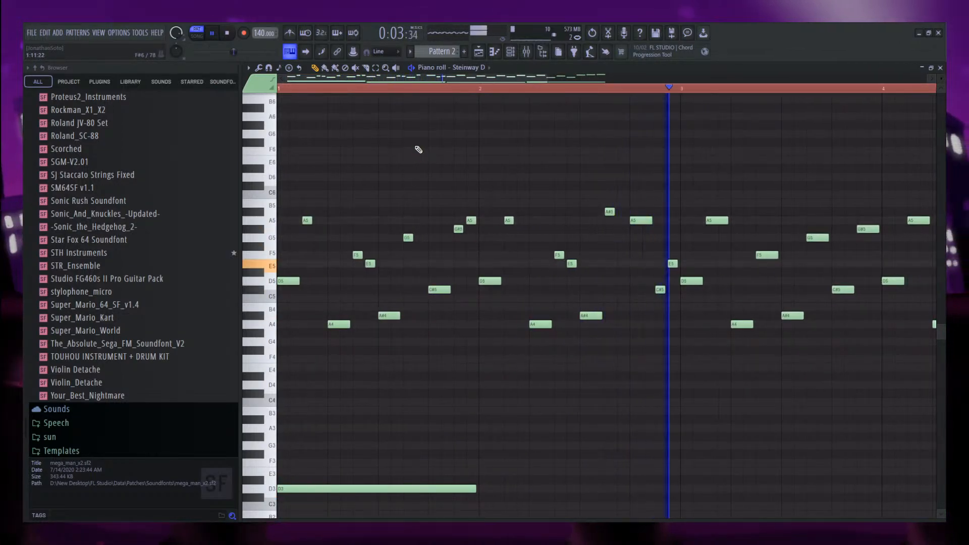
Replay the opening notes of bar one from the start of the pattern.
{"action": "key", "text": "space"}
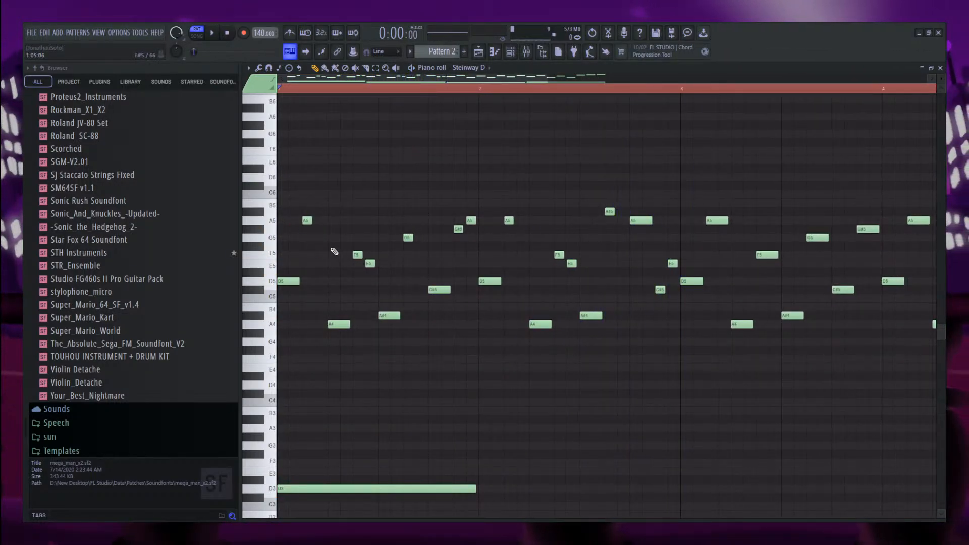
{"action": "left_click", "coordinate": [328, 89]}
{"action": "key", "text": "space"}
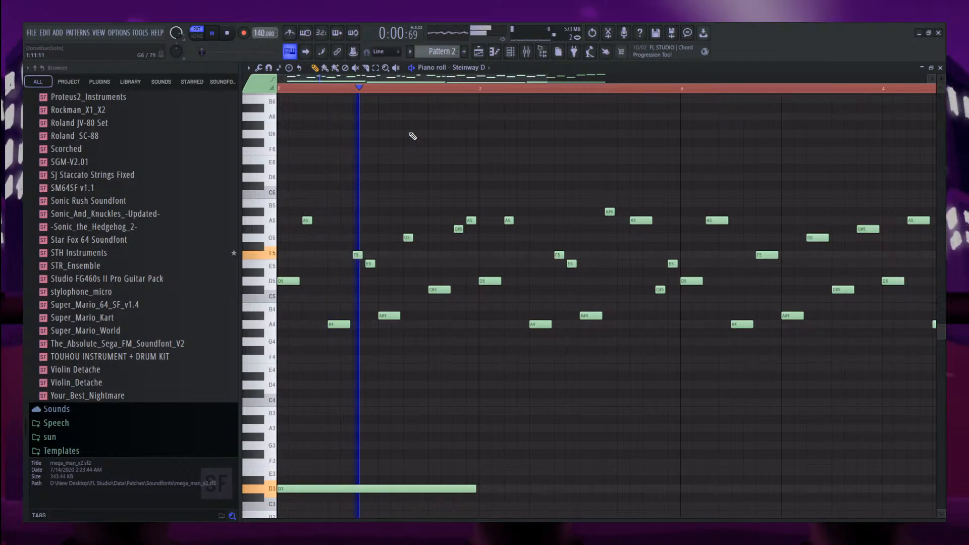
{"action": "key", "text": "space"}
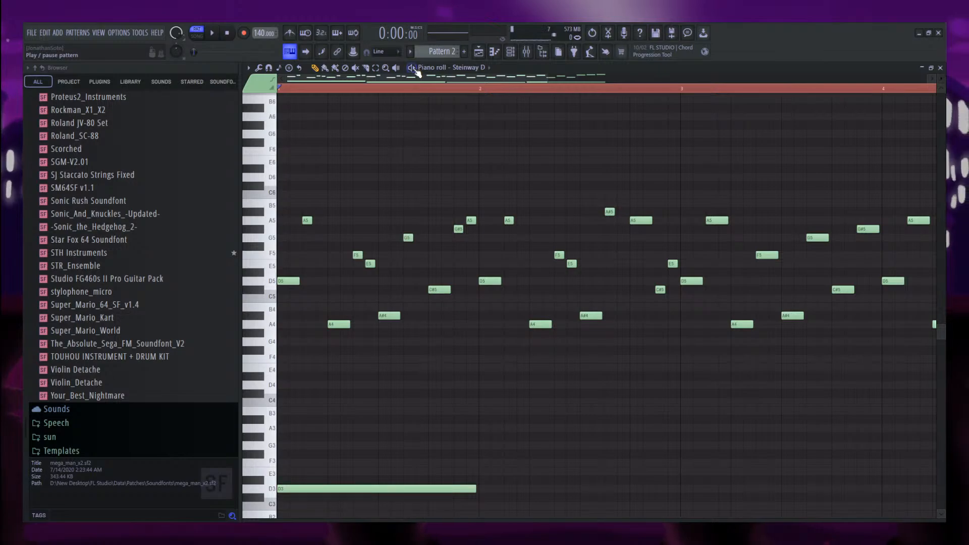
{"action": "scroll", "coordinate": [415, 77], "scroll_direction": "up", "scroll_amount": 1}
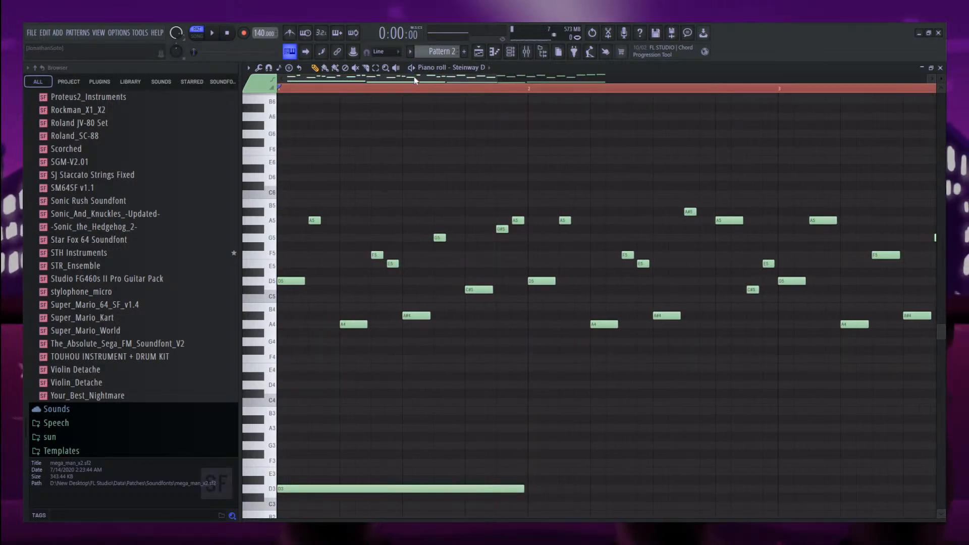
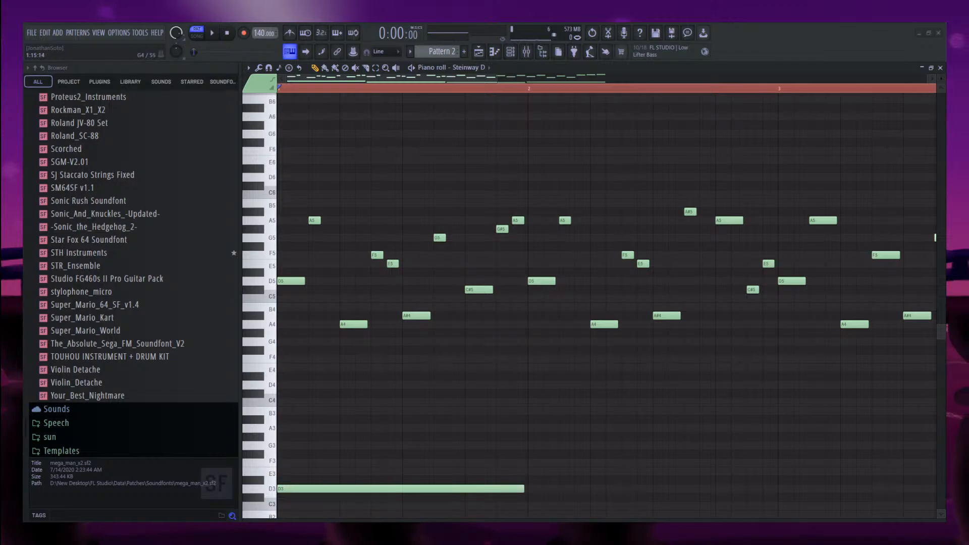
Delete the short E5 after F5 and the short A5 after G#5 in bar one, and play the simplified bar.
{"action": "left_click_drag", "start_coordinate": [533, 182], "coordinate": [375, 269]}
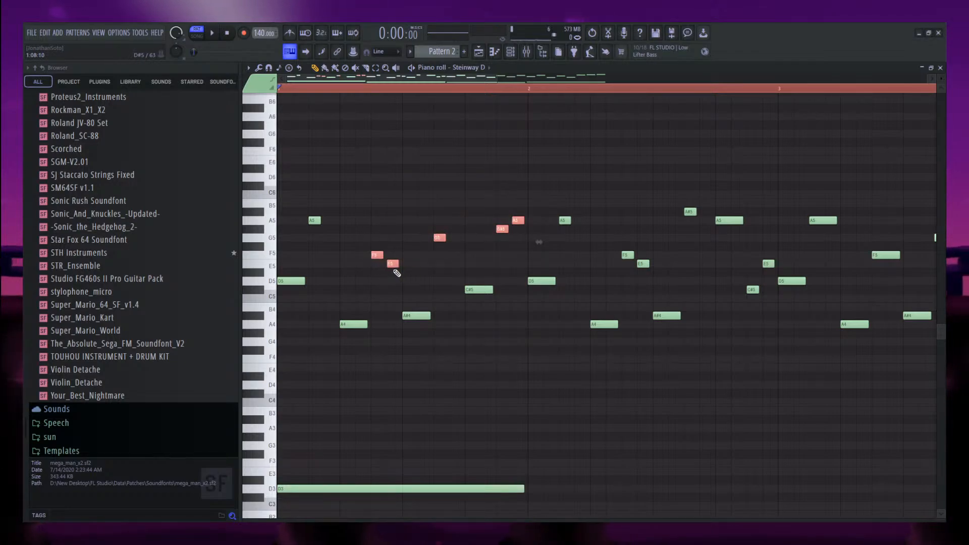
{"action": "right_click", "coordinate": [393, 264]}
{"action": "right_click", "coordinate": [519, 221]}
{"action": "key", "text": "space"}
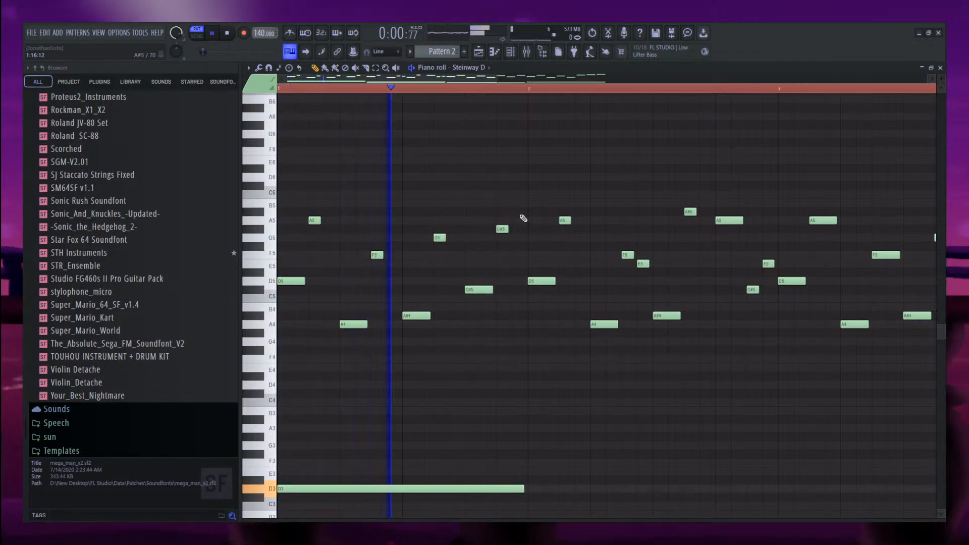
{"action": "key", "text": "space"}
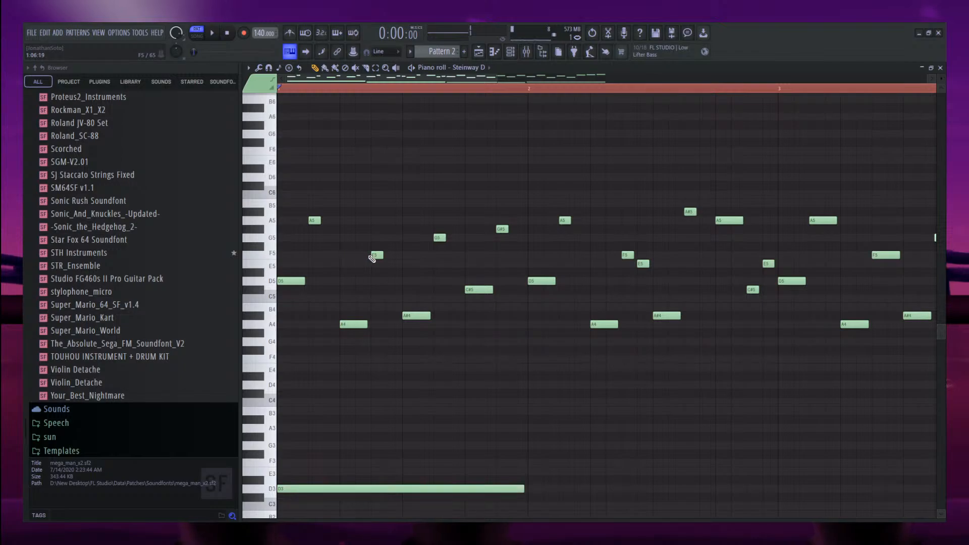
Try lengthening bar one's F5 and play it against the half-length version for comparison.
{"action": "scroll", "coordinate": [327, 96], "scroll_direction": "up", "scroll_amount": 2}
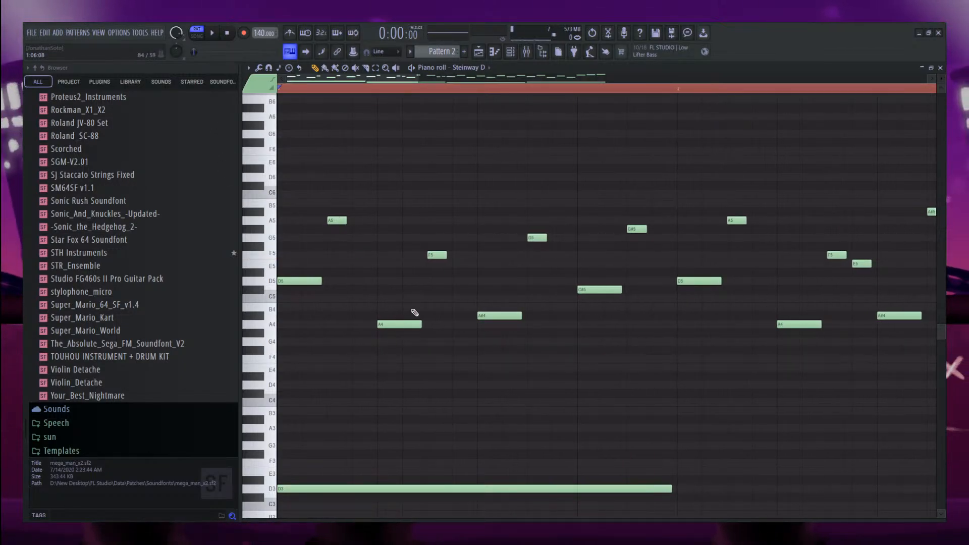
{"action": "key", "text": "space"}
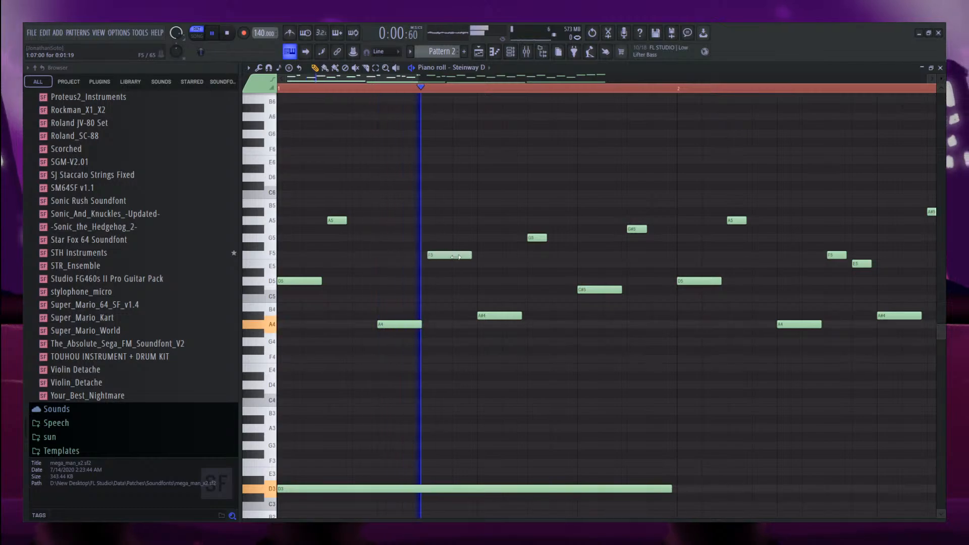
{"action": "mouse_move", "coordinate": [435, 256]}
{"action": "left_mouse_down"}
{"action": "mouse_move", "coordinate": [464, 255]}
{"action": "mouse_move", "coordinate": [440, 255]}
{"action": "left_mouse_up"}
{"action": "key", "text": "space"}
{"action": "key", "text": "space"}
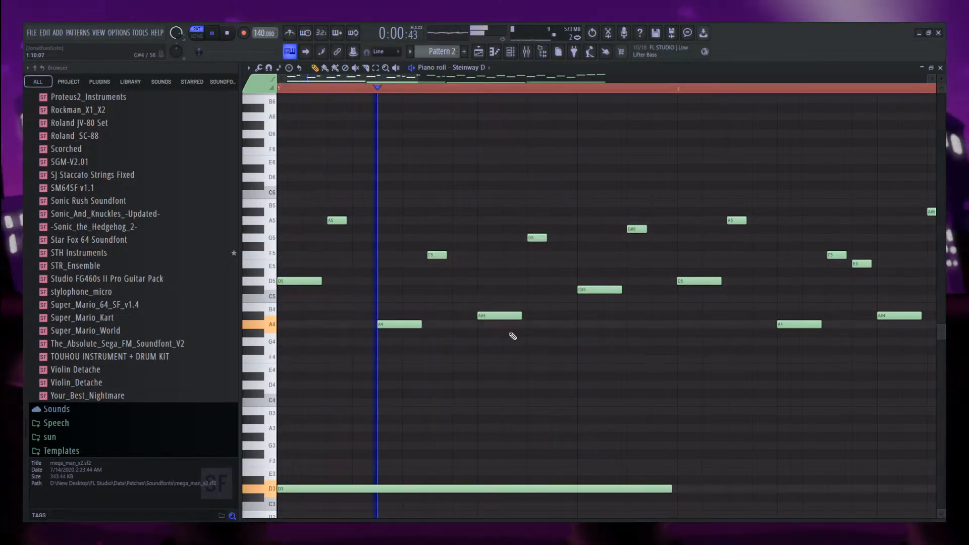
{"action": "key", "text": "space"}
{"action": "key", "text": "space"}
{"action": "key", "text": "space"}
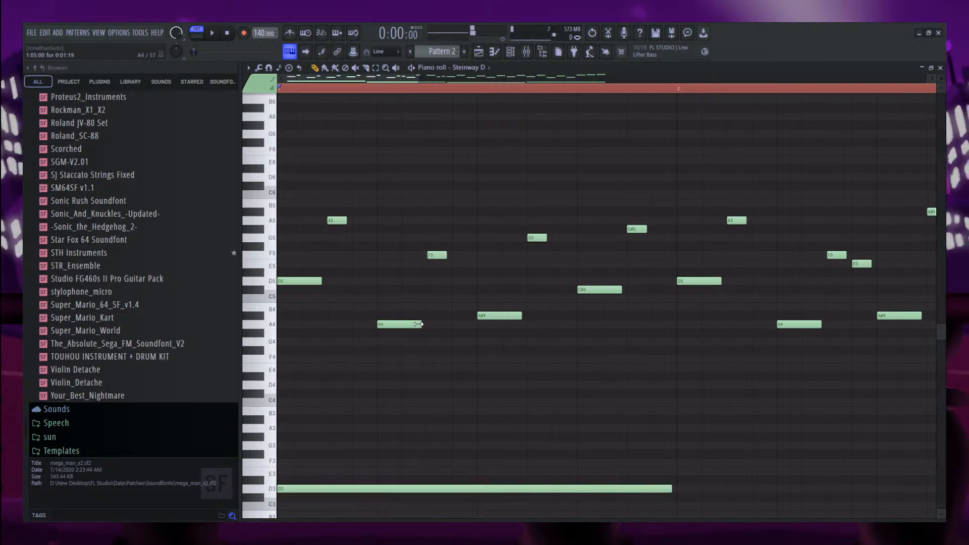
Lengthen bar one's F5 to match the A4 before it, and play the bar.
{"action": "left_click", "coordinate": [414, 324]}
{"action": "key", "text": "space"}
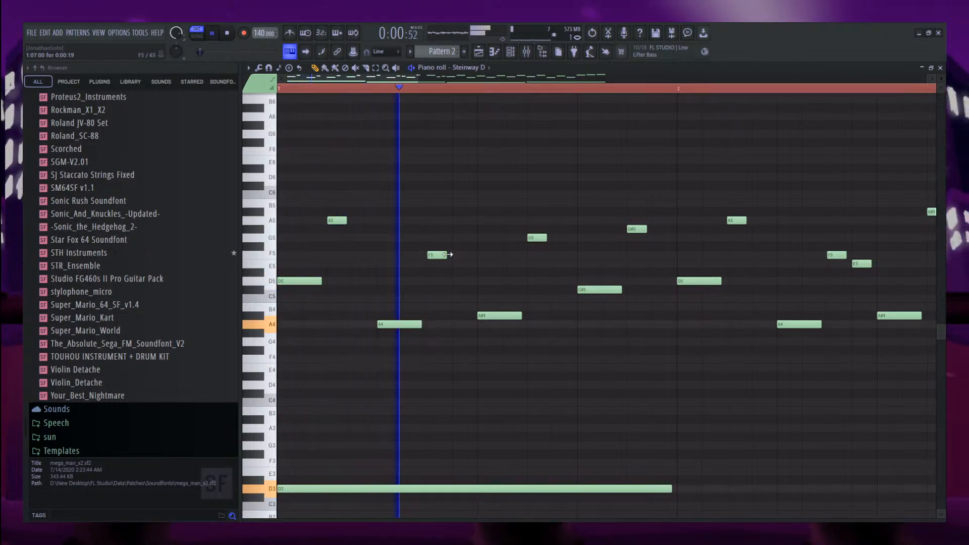
{"action": "key", "text": "space"}
{"action": "left_click_drag", "start_coordinate": [445, 255], "coordinate": [461, 255]}
{"action": "key", "text": "space"}
{"action": "key", "text": "space"}
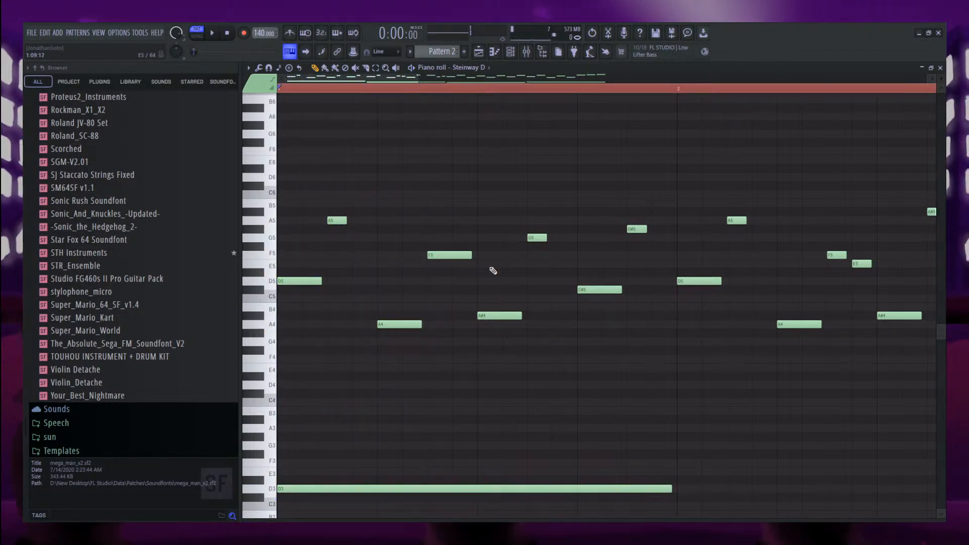
Halve bar one's A#4, add a short F5 between it and G5, and play the result.
{"action": "left_click_drag", "start_coordinate": [519, 318], "coordinate": [498, 317]}
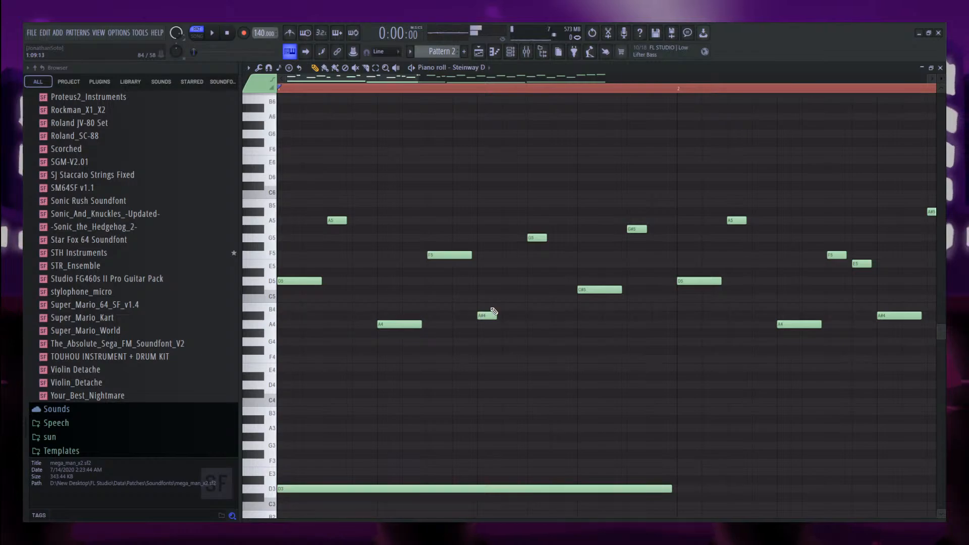
{"action": "left_click", "coordinate": [504, 282]}
{"action": "left_click_drag", "start_coordinate": [507, 277], "coordinate": [508, 256]}
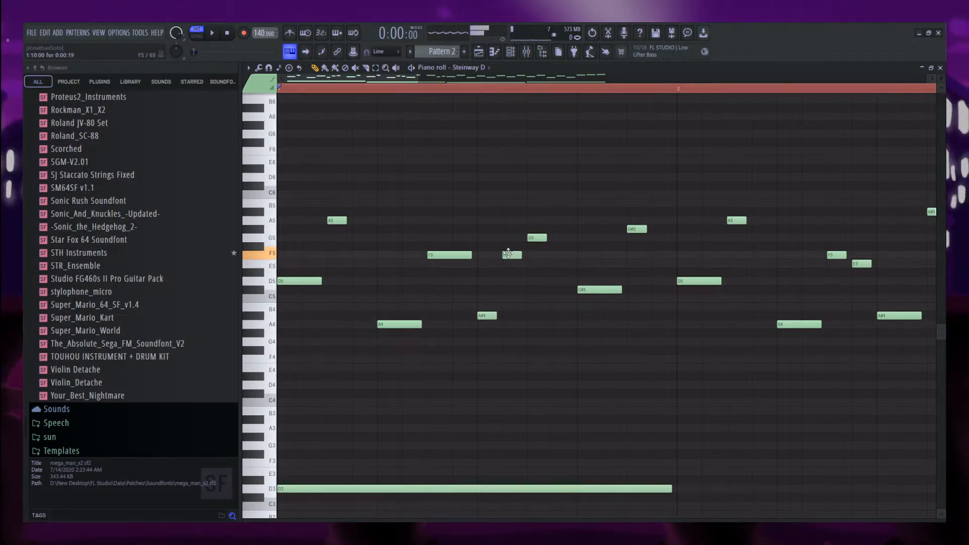
{"action": "key", "text": "space"}
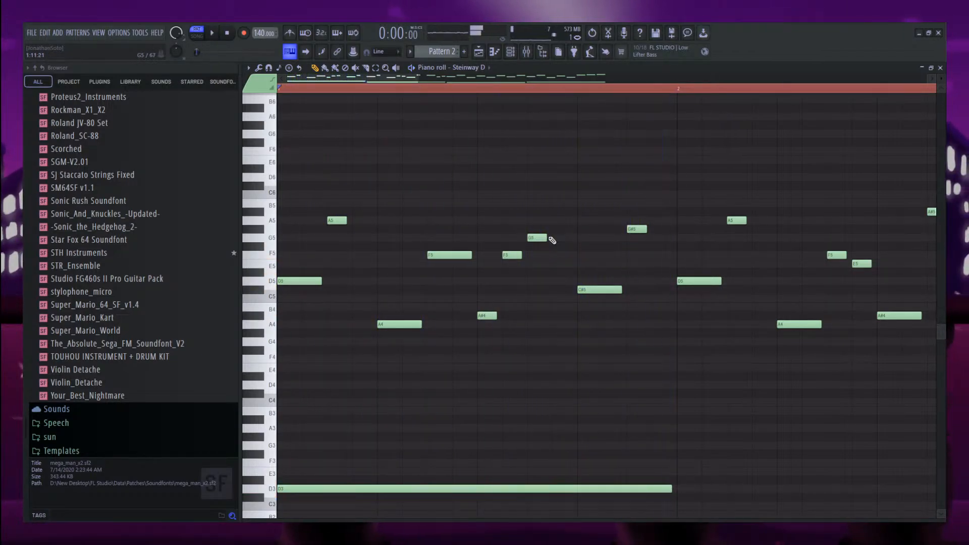
{"action": "key", "text": "space"}
Select A#4, the short F5 and G5 in bar one and stretch them together into an even triplet ending at C#5.
{"action": "left_click_drag", "start_coordinate": [548, 229], "coordinate": [474, 353]}
{"action": "scroll", "coordinate": [551, 296], "scroll_direction": "up", "scroll_amount": 2}
{"action": "scroll", "coordinate": [551, 297], "scroll_direction": "up", "scroll_amount": 1}
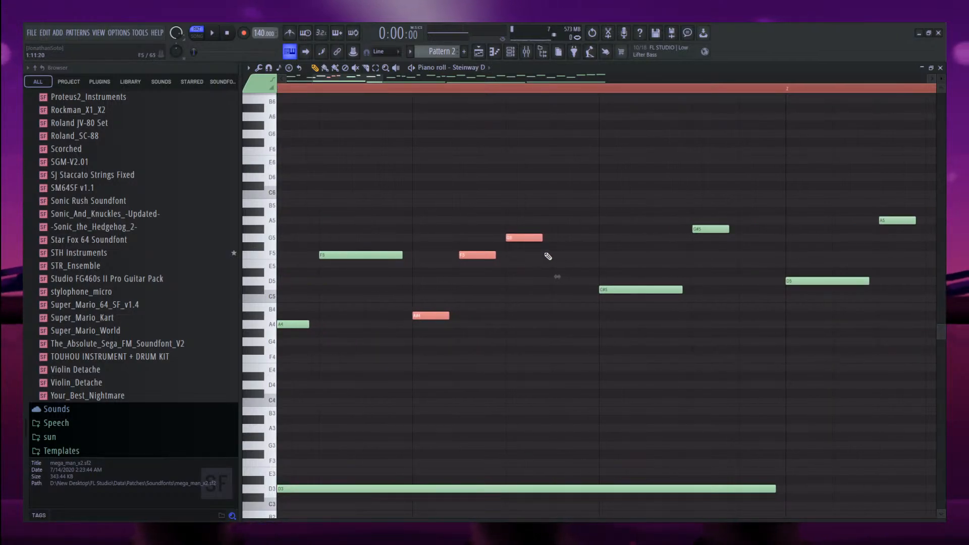
{"action": "left_click_drag", "start_coordinate": [550, 207], "coordinate": [435, 350]}
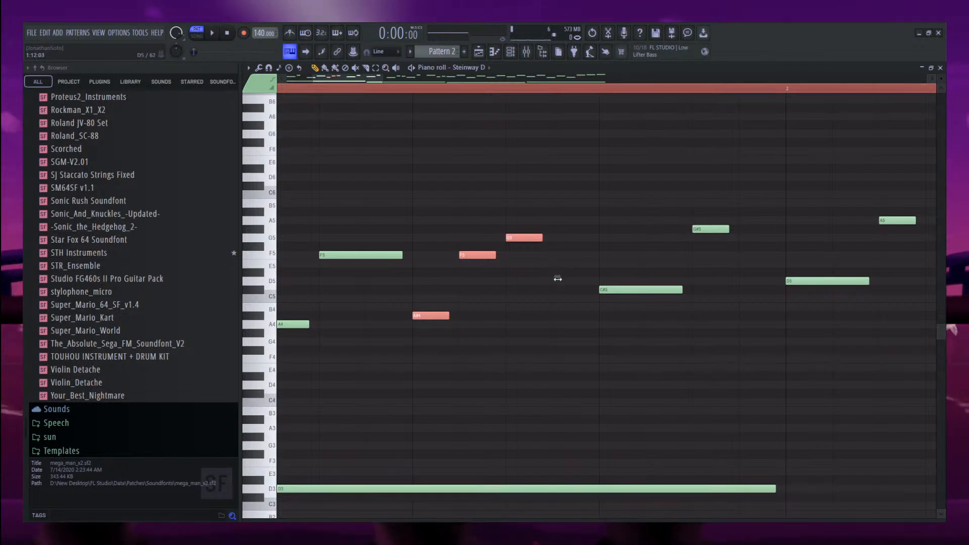
{"action": "left_click_drag", "start_coordinate": [536, 216], "coordinate": [435, 333]}
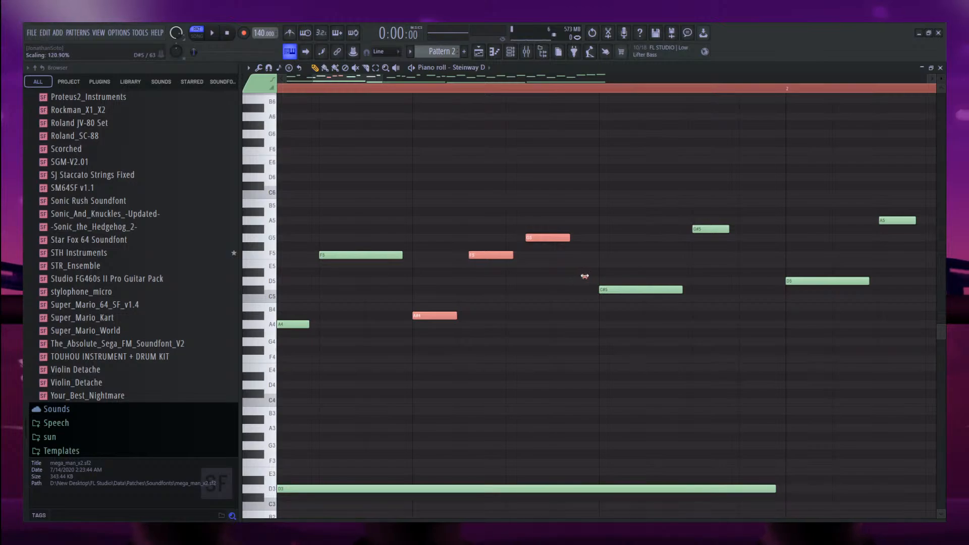
{"action": "left_click_drag", "start_coordinate": [584, 276], "coordinate": [610, 275]}
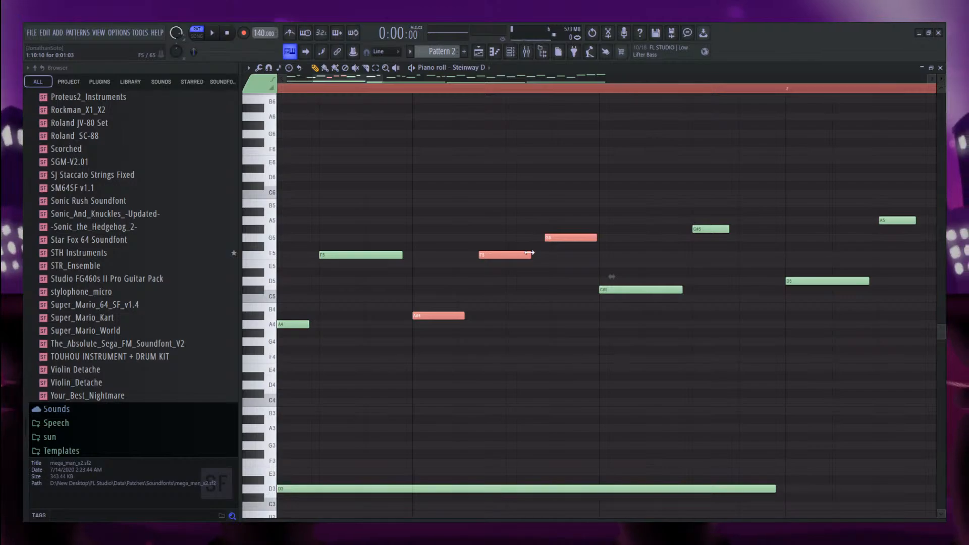
{"action": "key", "text": "space"}
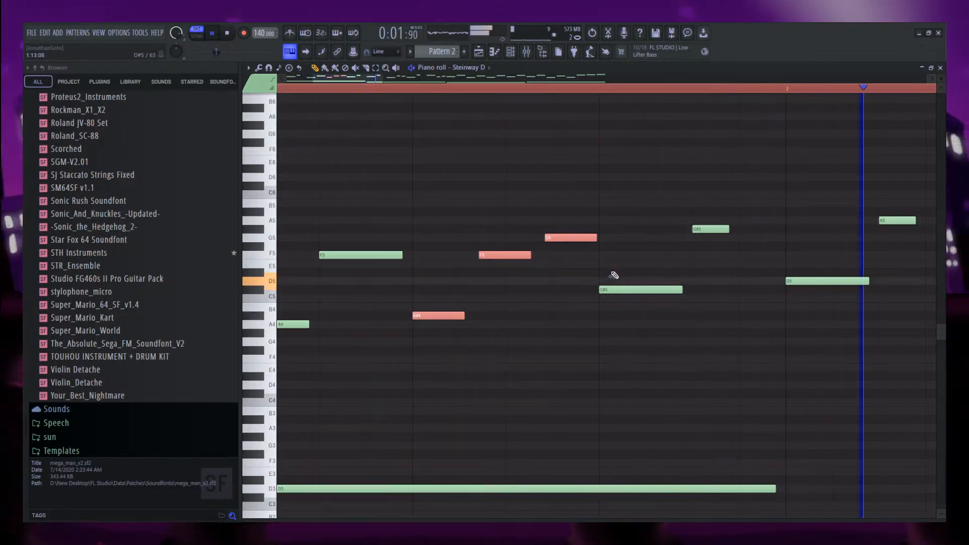
{"action": "left_click_drag", "start_coordinate": [608, 277], "coordinate": [598, 278]}
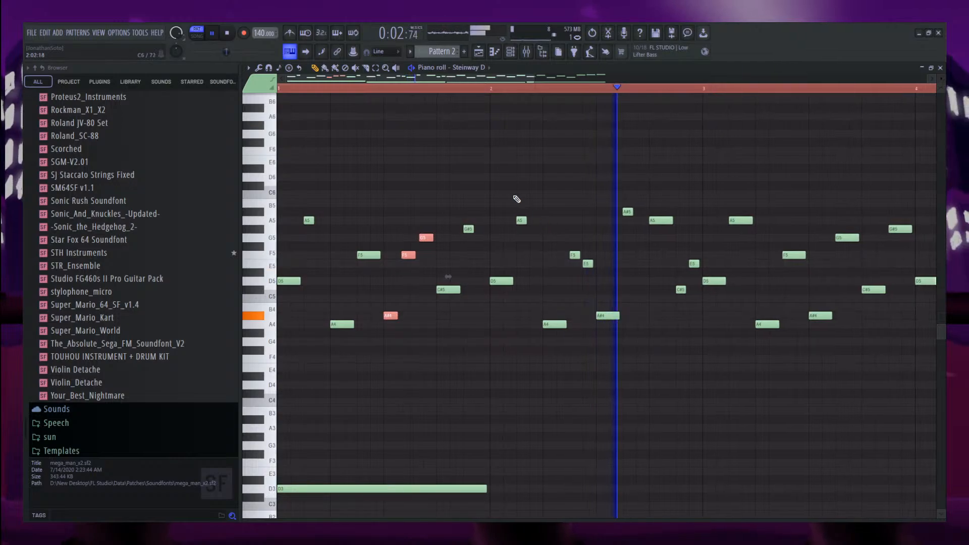
Play the pattern from the start to hear the triplet in bar one.
{"action": "key", "text": "space"}
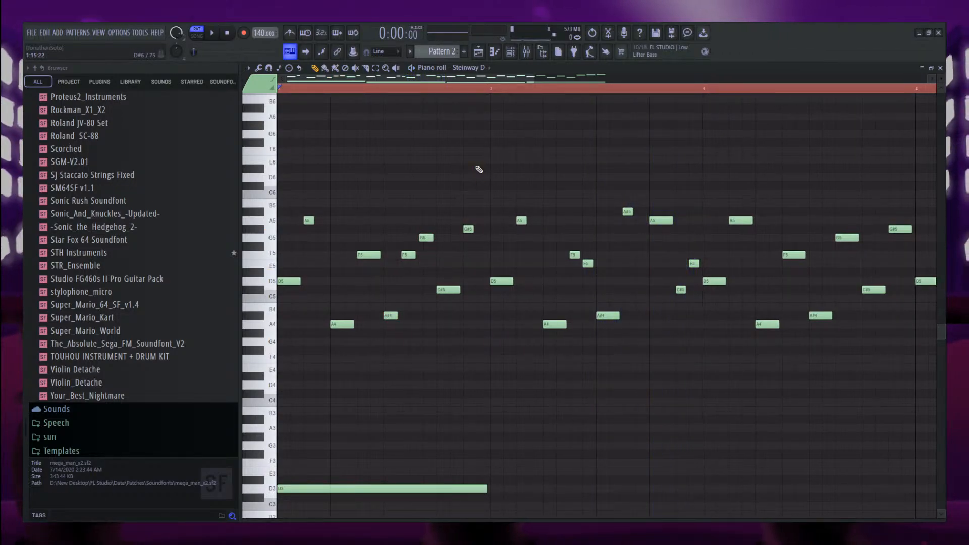
{"action": "key", "text": "space"}
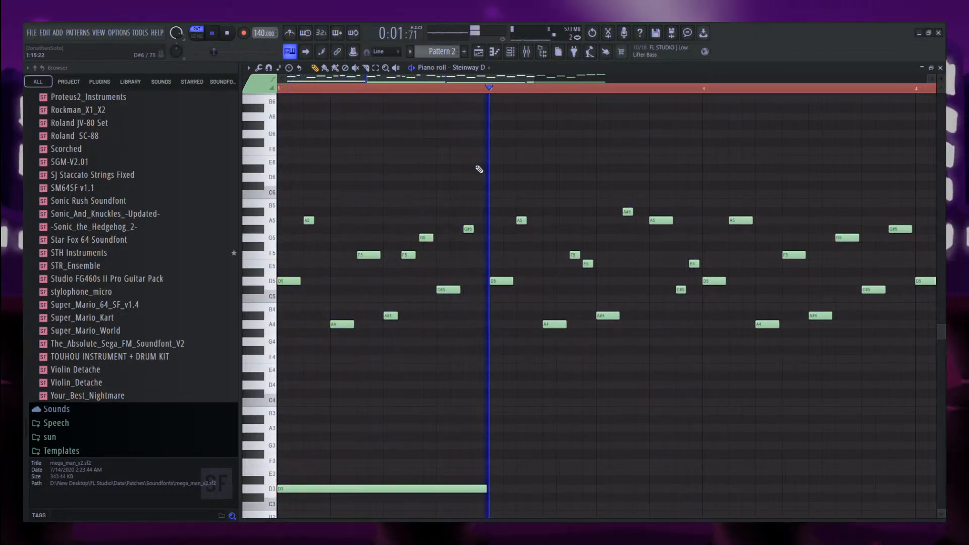
{"action": "key", "text": "space"}
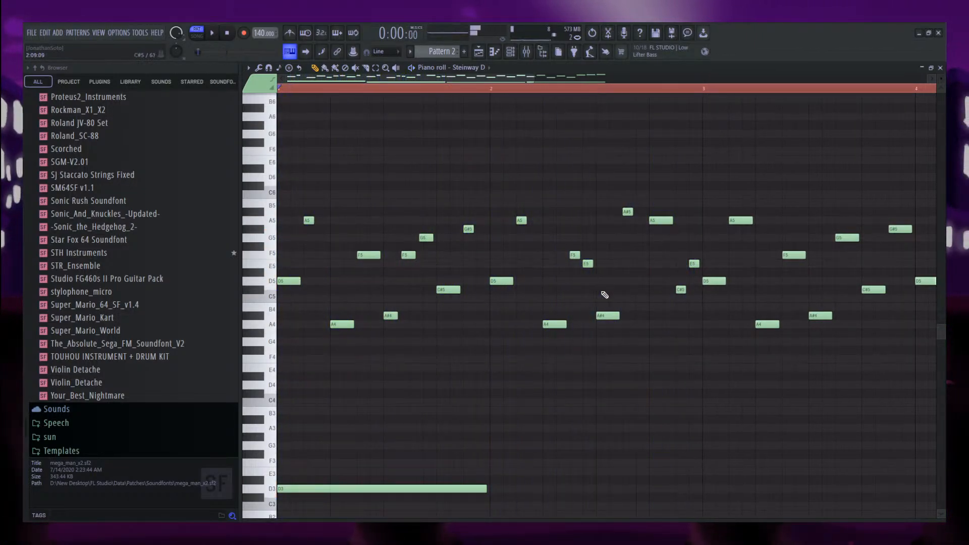
In bar two, replace A#5 with C#5 and E5 after A#4, and compress those three notes into an even triplet.
{"action": "right_click", "coordinate": [627, 212]}
{"action": "left_click", "coordinate": [626, 290]}
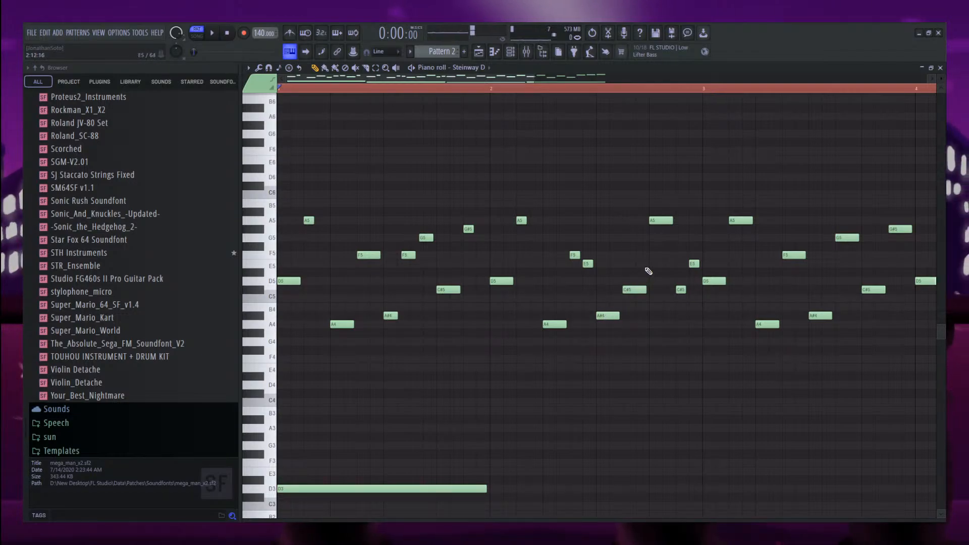
{"action": "left_click_drag", "start_coordinate": [659, 251], "coordinate": [602, 348]}
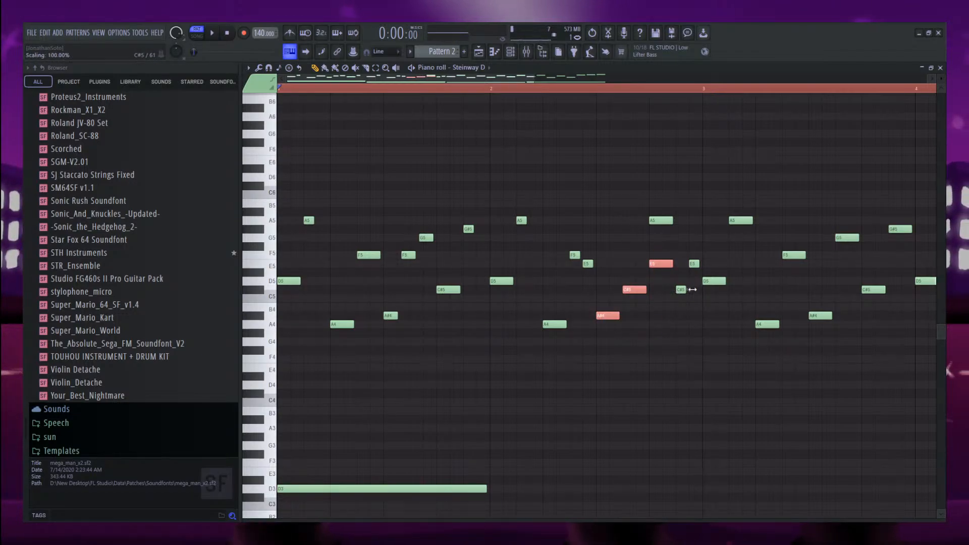
{"action": "left_click_drag", "start_coordinate": [689, 290], "coordinate": [663, 290]}
Play the pattern from the start to hear the triplets in bars one and two.
{"action": "key", "text": "space"}
{"action": "scroll", "coordinate": [620, 164], "scroll_direction": "down", "scroll_amount": 2}
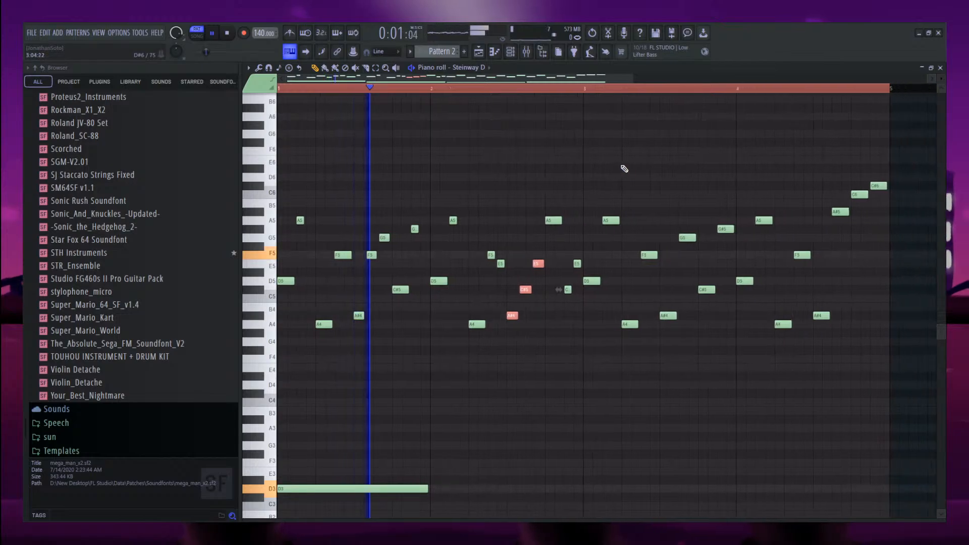
{"action": "left_click", "coordinate": [620, 165], "text": "ctrl"}
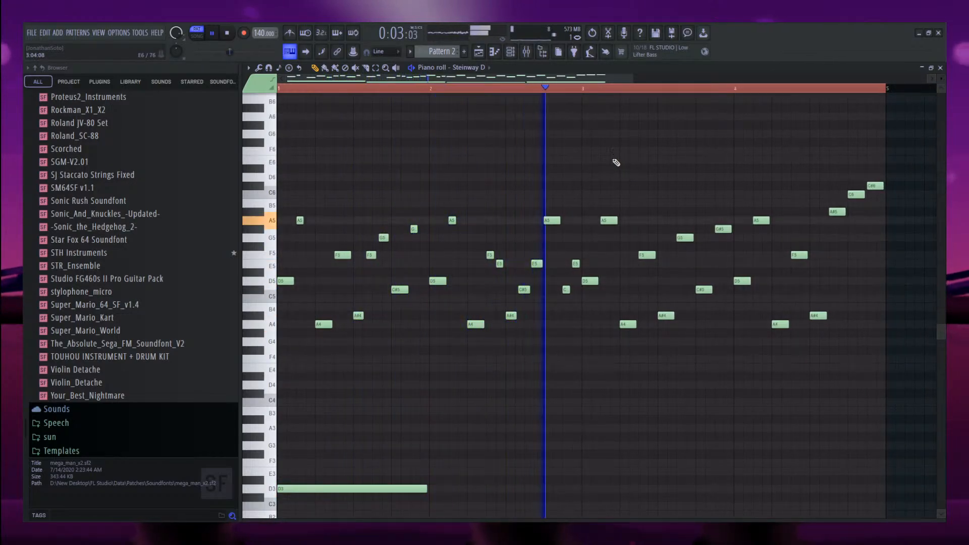
{"action": "scroll", "coordinate": [802, 265], "scroll_direction": "up", "scroll_amount": 1}
{"action": "key", "text": "space"}
Halve the A5, F5, G5 and G#5 notes in bar three while the pattern plays.
{"action": "key", "text": "space"}
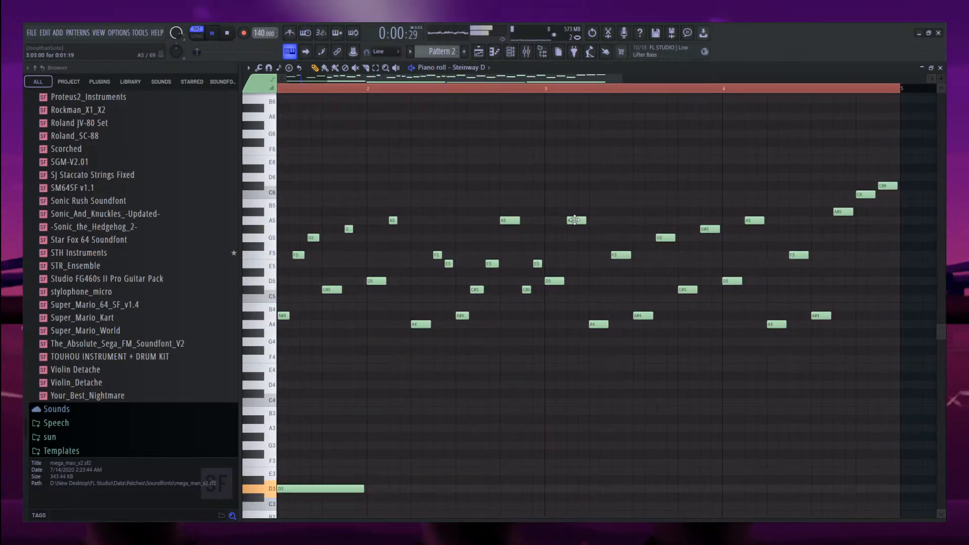
{"action": "left_click", "coordinate": [575, 220], "text": "ctrl+shift"}
{"action": "left_click", "coordinate": [620, 257], "text": "ctrl+shift"}
{"action": "left_click", "coordinate": [659, 240], "text": "ctrl+shift"}
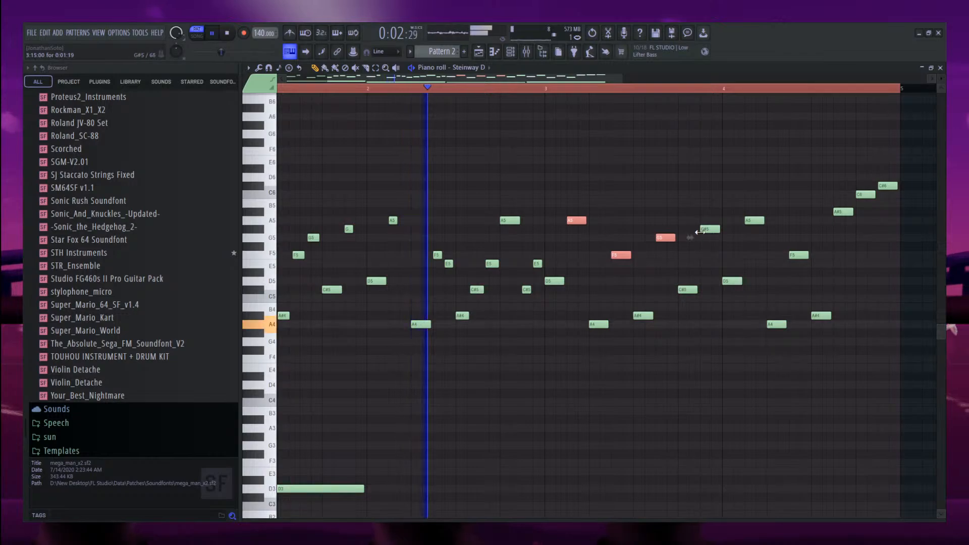
{"action": "left_click", "coordinate": [707, 230], "text": "ctrl+shift"}
{"action": "left_click_drag", "start_coordinate": [718, 231], "coordinate": [708, 231]}
{"action": "left_click", "coordinate": [688, 193], "text": "ctrl"}
In bar three, lengthen G5, add A5 above C#5, and compress A#4, G5 and A5 into an even triplet.
{"action": "scroll", "coordinate": [688, 194], "scroll_direction": "up", "scroll_amount": 1}
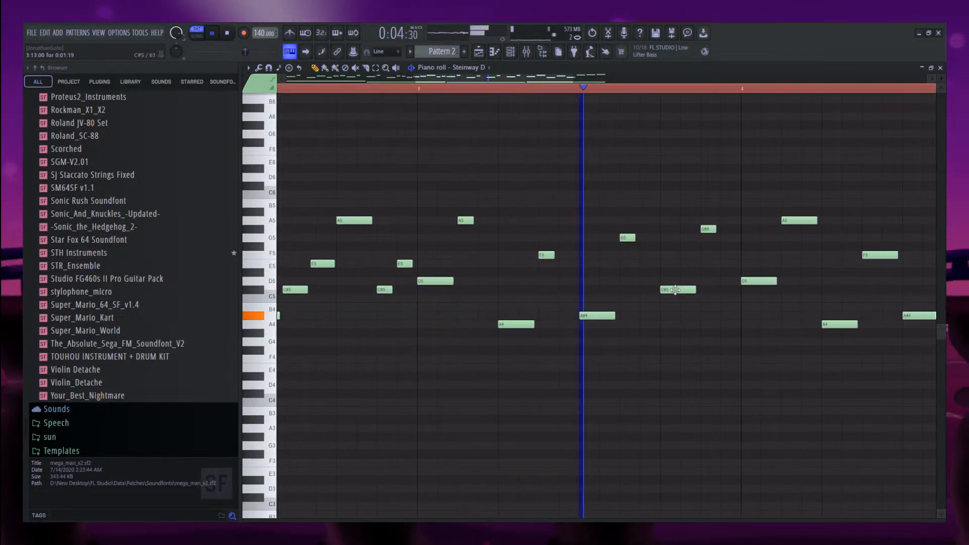
{"action": "key", "text": "space"}
{"action": "left_click", "coordinate": [662, 220]}
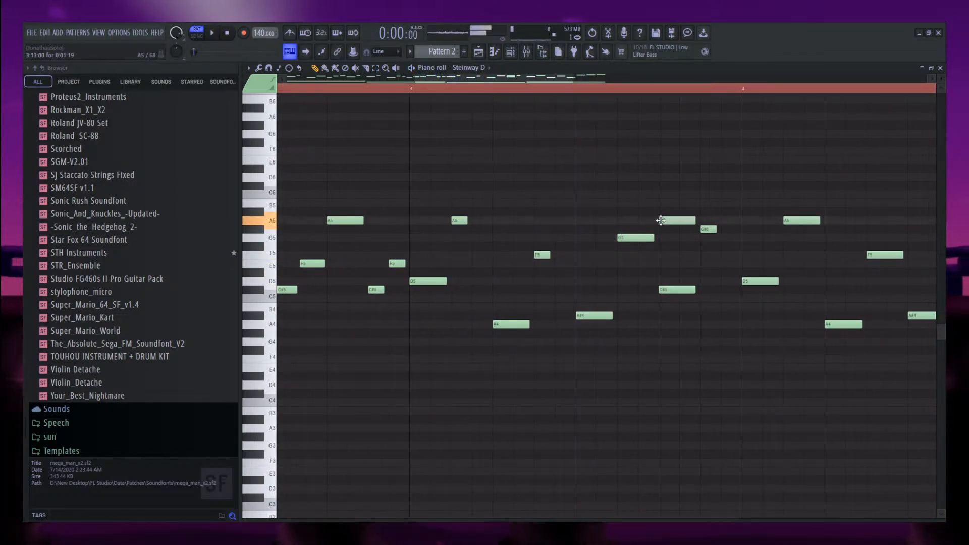
{"action": "left_click", "coordinate": [670, 220], "text": "ctrl+shift"}
{"action": "left_click", "coordinate": [628, 238], "text": "ctrl+shift"}
{"action": "left_click", "coordinate": [593, 315], "text": "ctrl+shift"}
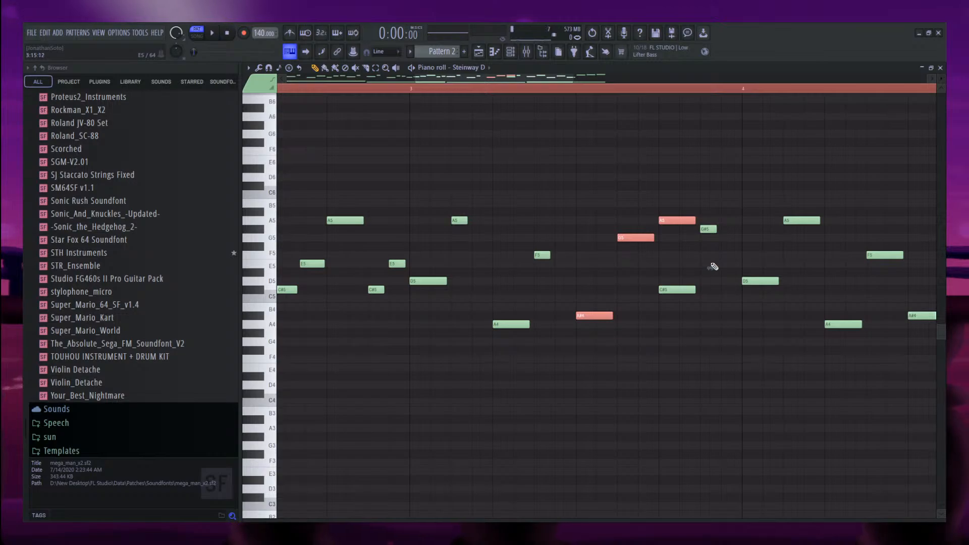
{"action": "left_click_drag", "start_coordinate": [712, 266], "coordinate": [669, 268]}
Play the pattern from the start to hear the bar-three triplet and continue into bar four.
{"action": "key", "text": "space"}
{"action": "scroll", "coordinate": [670, 268], "scroll_direction": "down", "scroll_amount": 2}
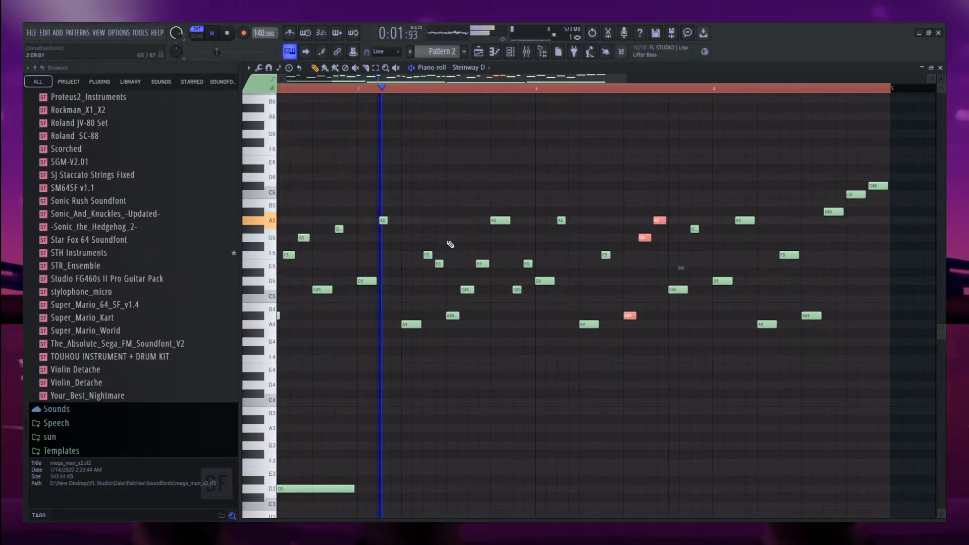
{"action": "scroll", "coordinate": [454, 245], "scroll_direction": "up", "scroll_amount": 2}
{"action": "scroll", "coordinate": [505, 257], "scroll_direction": "down", "scroll_amount": 4}
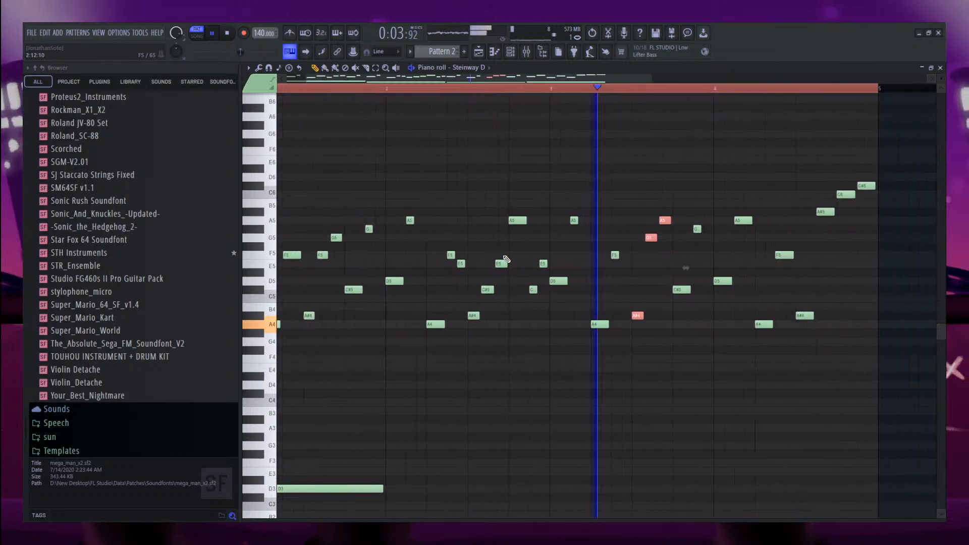
{"action": "left_click", "coordinate": [687, 145], "text": "ctrl"}
{"action": "scroll", "coordinate": [817, 277], "scroll_direction": "up", "scroll_amount": 3}
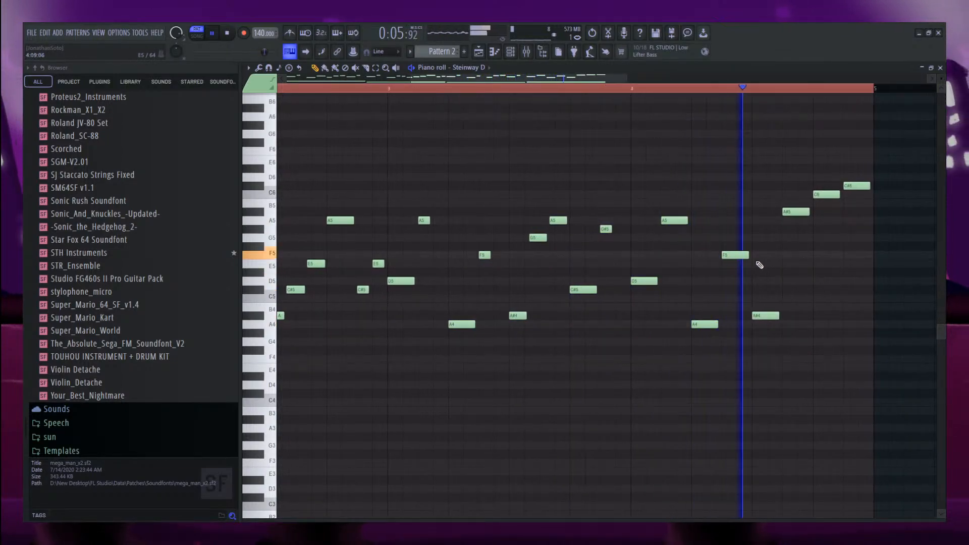
In bar four, halve A5 and F5, compress A#4, A#5 and C6 into a triplet, and finish the run with C#6 and E6.
{"action": "key", "text": "space"}
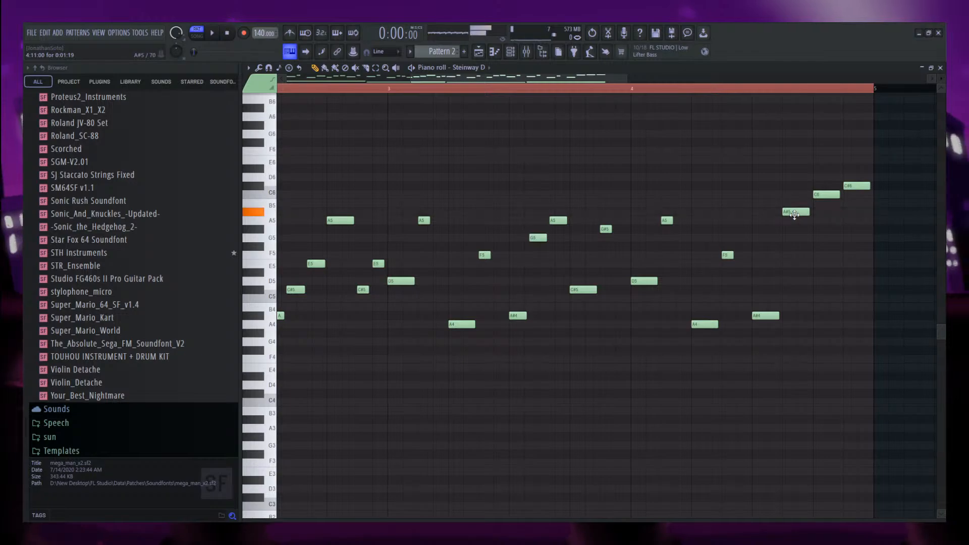
{"action": "left_click_drag", "start_coordinate": [829, 192], "coordinate": [749, 320]}
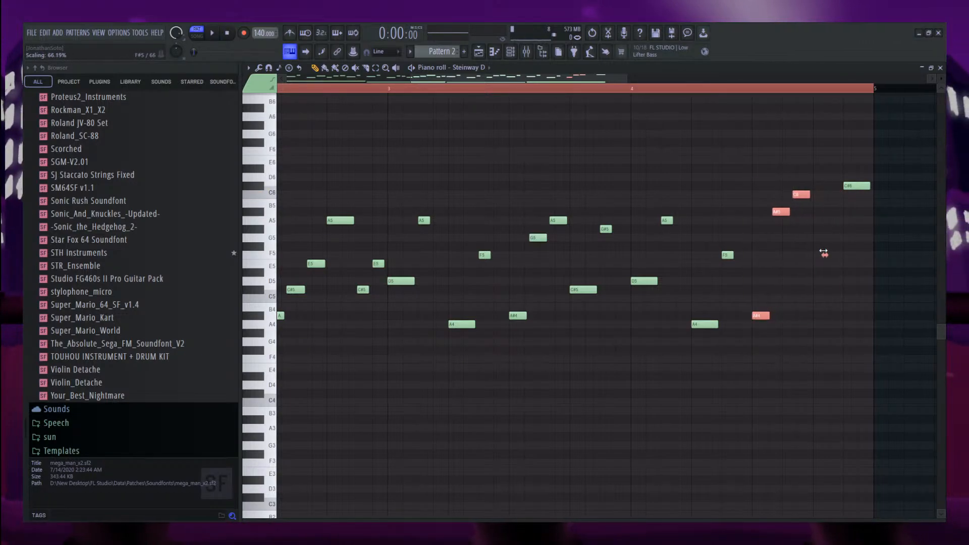
{"action": "left_click", "coordinate": [845, 159]}
{"action": "scroll", "coordinate": [676, 166], "scroll_direction": "down", "scroll_amount": 3}
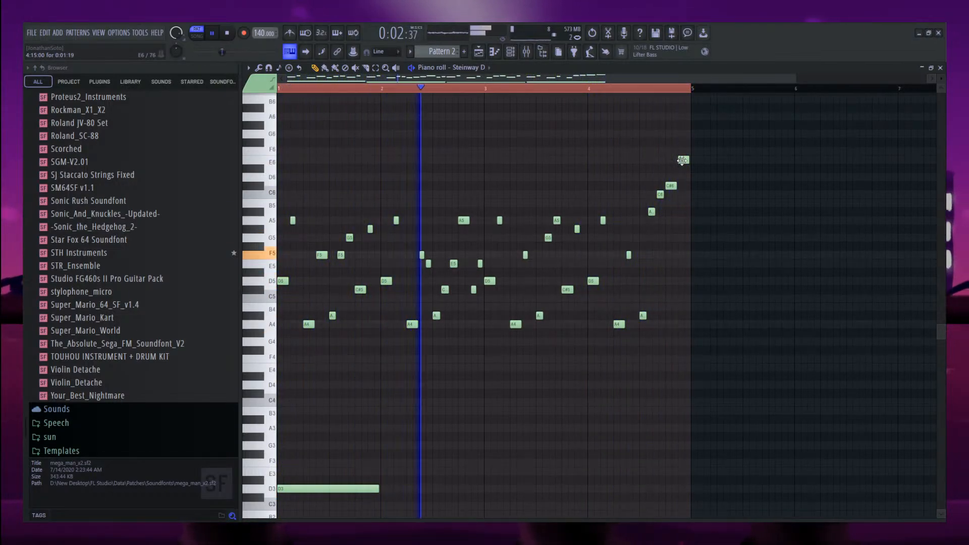
{"action": "scroll", "coordinate": [736, 193], "scroll_direction": "down", "scroll_amount": 5}
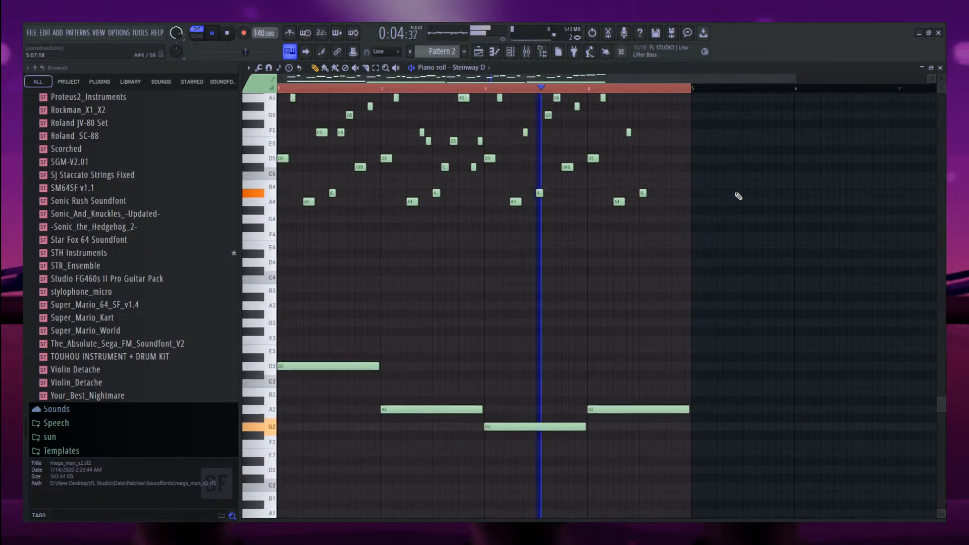
{"action": "left_click_drag", "start_coordinate": [692, 404], "coordinate": [307, 297]}
{"action": "left_click", "coordinate": [578, 421], "text": "ctrl+shift"}
{"action": "scroll", "coordinate": [574, 485], "scroll_direction": "up", "scroll_amount": 3}
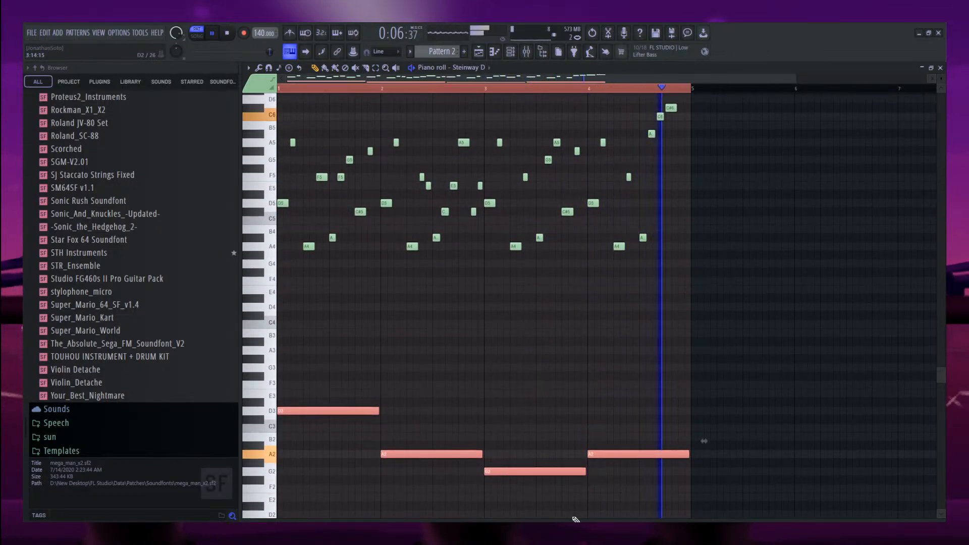
{"action": "left_click_drag", "start_coordinate": [576, 515], "coordinate": [577, 347]}
{"action": "key", "text": "ctrl+a"}
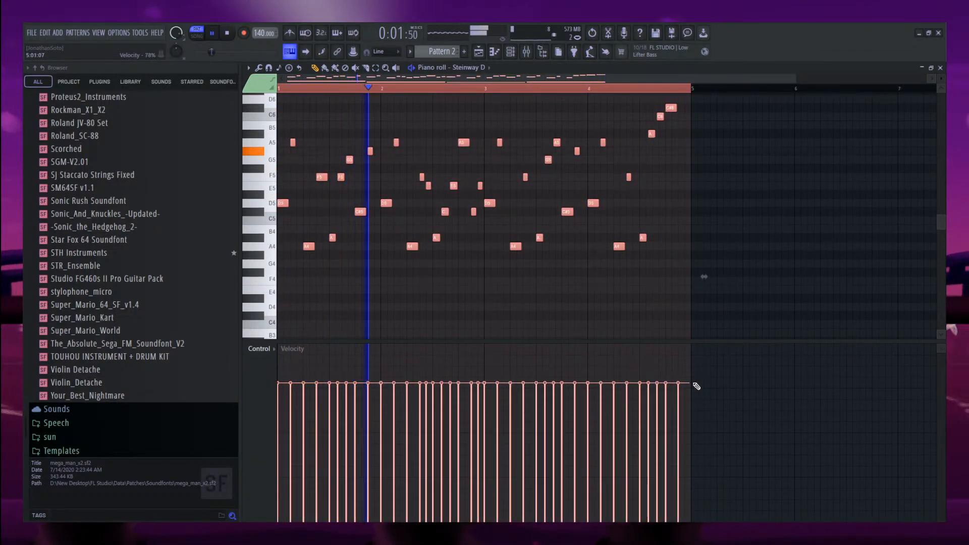
{"action": "key", "text": "space"}
{"action": "left_click_drag", "start_coordinate": [614, 341], "coordinate": [615, 519]}
{"action": "key", "text": "ctrl+d"}
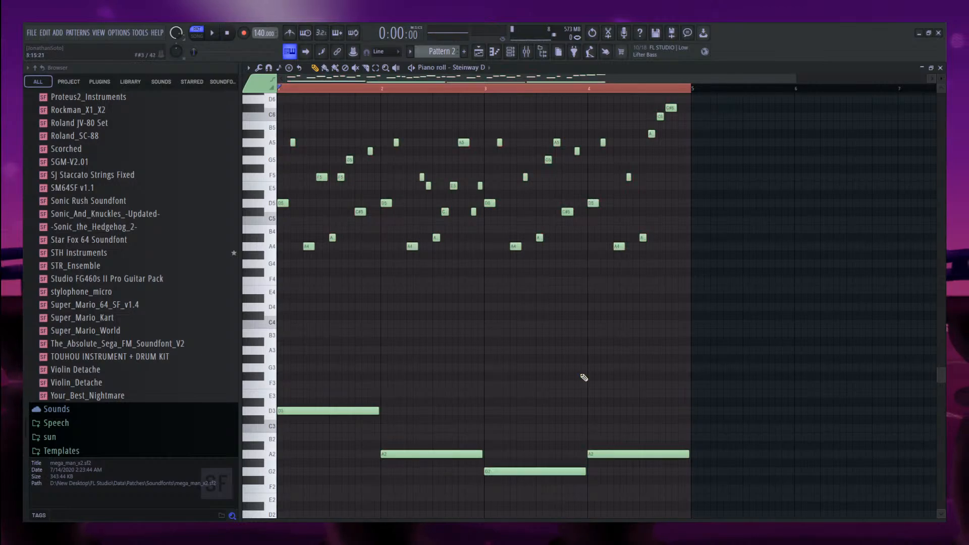
Show the velocity lane, raise every note's velocity to about 88%, and play the pattern.
{"action": "scroll", "coordinate": [591, 445], "scroll_direction": "down", "scroll_amount": 4}
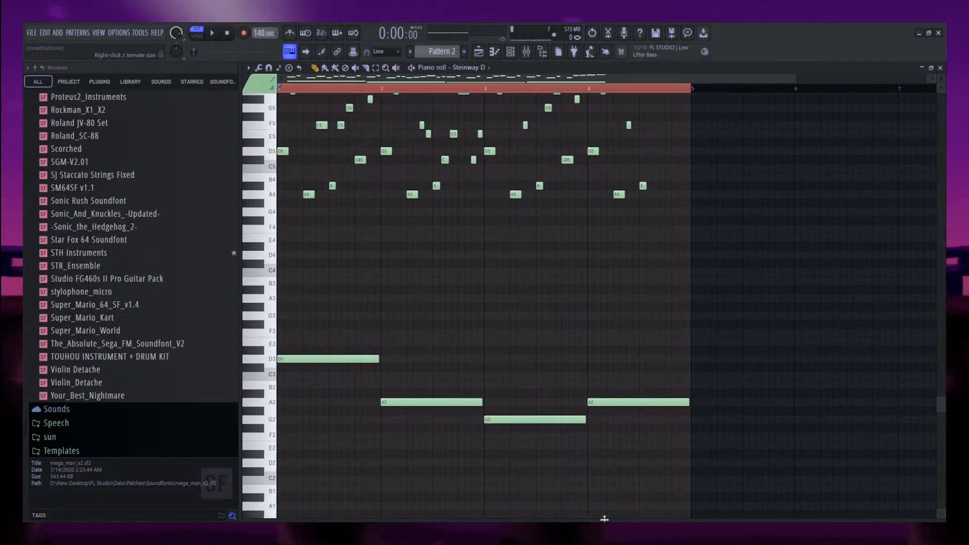
{"action": "left_click_drag", "start_coordinate": [604, 519], "coordinate": [648, 516]}
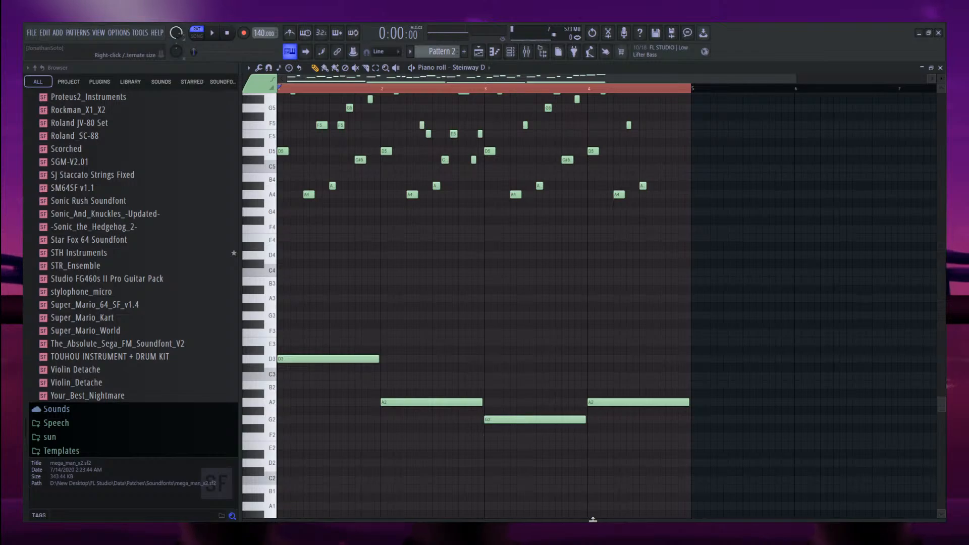
{"action": "left_click_drag", "start_coordinate": [593, 519], "coordinate": [606, 274]}
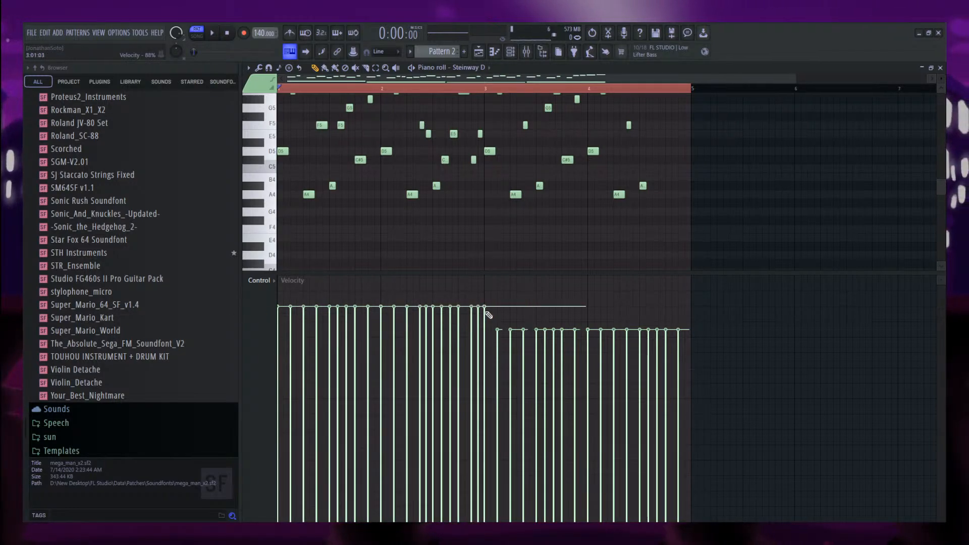
{"action": "left_click_drag", "start_coordinate": [488, 315], "coordinate": [652, 315]}
{"action": "key", "text": "space"}
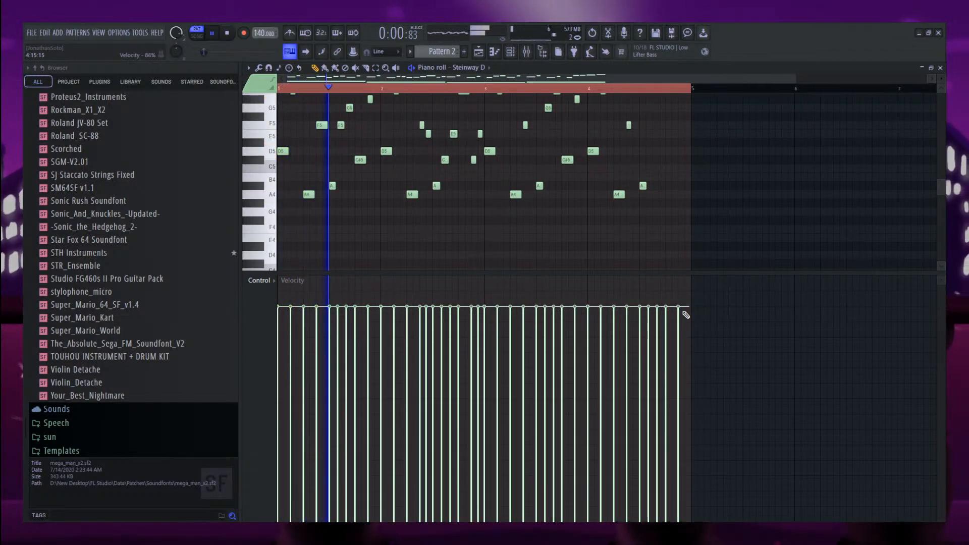
Lower every note's velocity to about 21% and play the pattern to hear the softer dynamics.
{"action": "left_click_drag", "start_coordinate": [694, 471], "coordinate": [276, 470]}
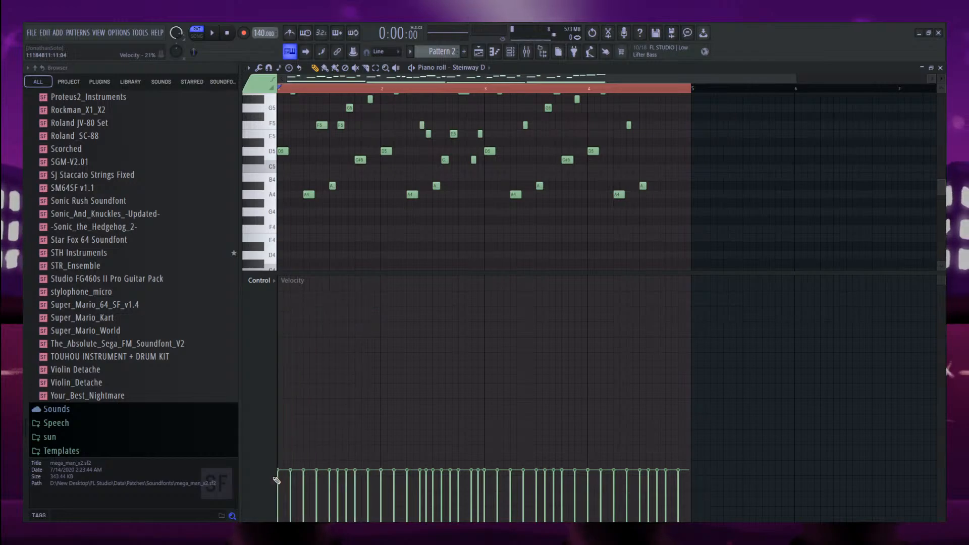
{"action": "key", "text": "space"}
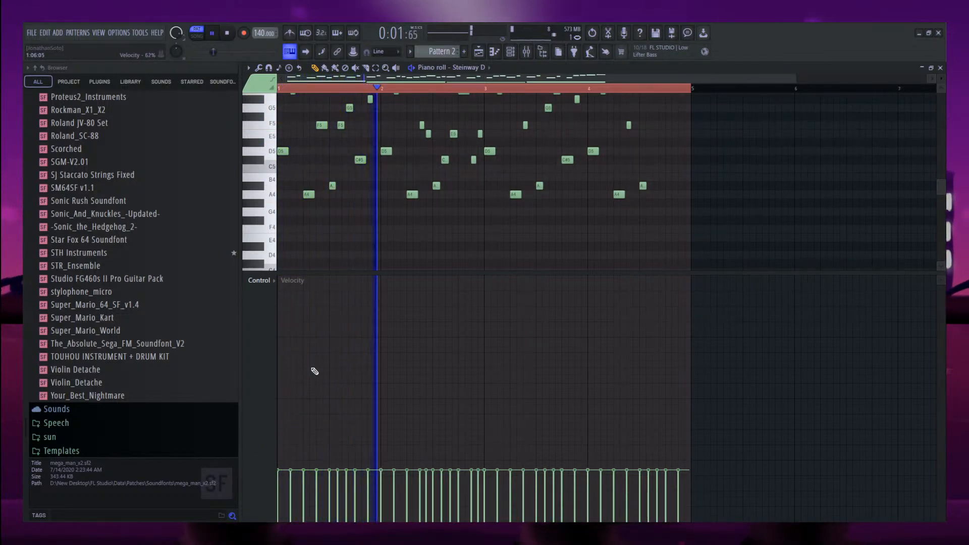
{"action": "key", "text": "space"}
Raise all note velocities, settle them at one even level slightly below 88%, hide the velocity lane, and play the pattern briefly.
{"action": "left_click_drag", "start_coordinate": [303, 311], "coordinate": [742, 329]}
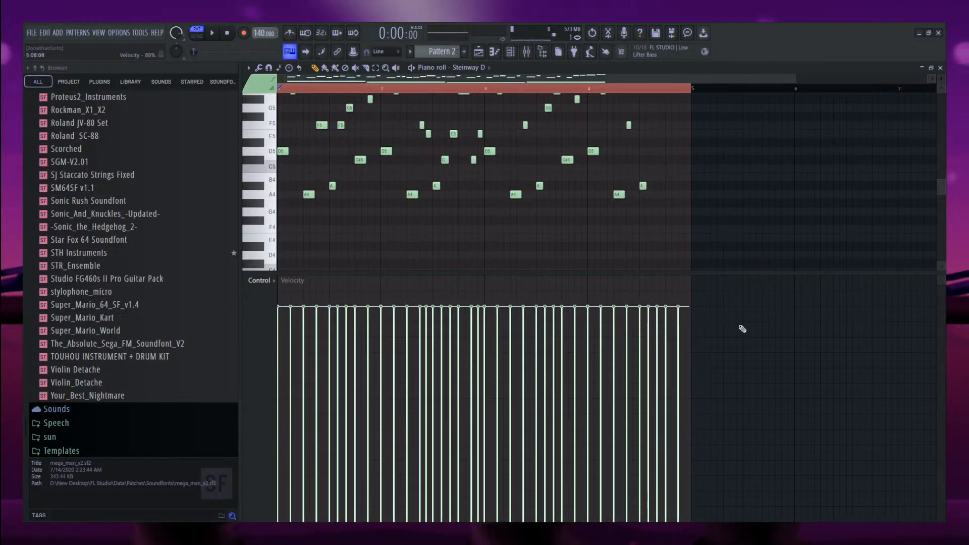
{"action": "left_click_drag", "start_coordinate": [643, 326], "coordinate": [292, 317]}
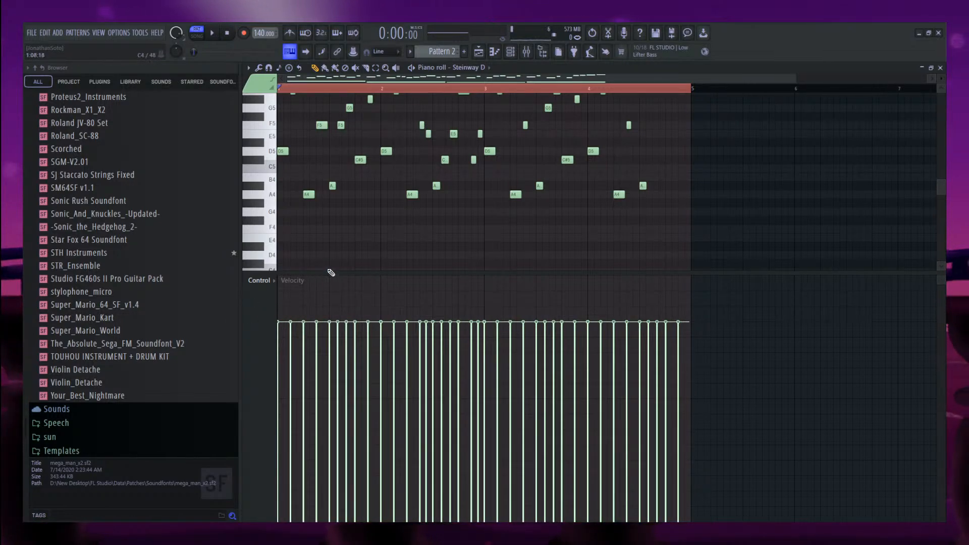
{"action": "left_click_drag", "start_coordinate": [328, 273], "coordinate": [328, 520]}
{"action": "key", "text": "space"}
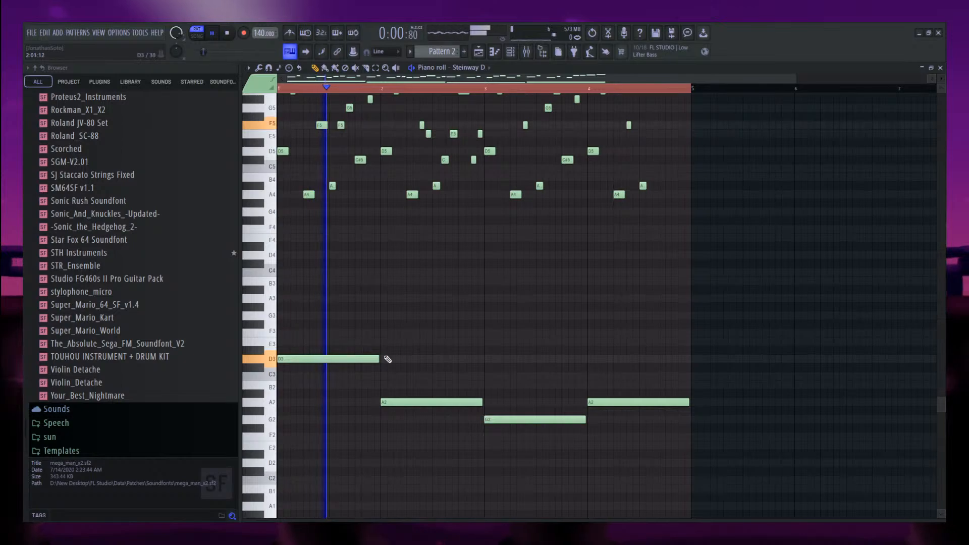
{"action": "key", "text": "space"}
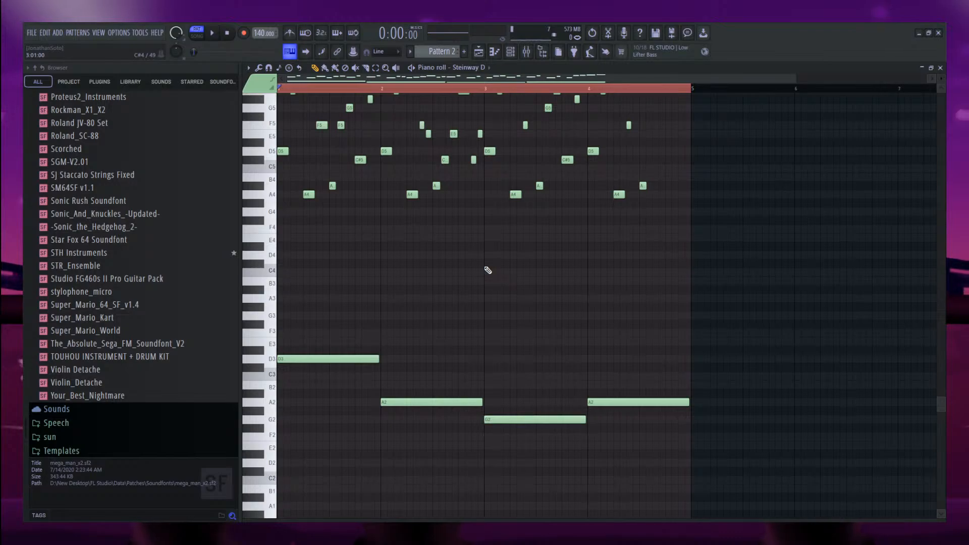
{"action": "left_click", "coordinate": [601, 306]}
{"action": "right_click", "coordinate": [640, 308]}
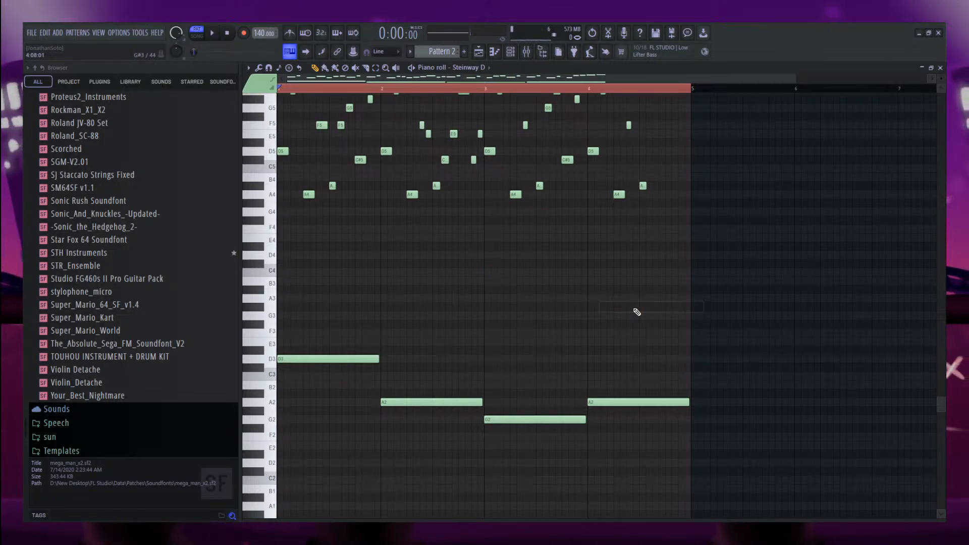
{"action": "key", "text": "space"}
{"action": "left_click", "coordinate": [633, 309]}
{"action": "right_click", "coordinate": [642, 309]}
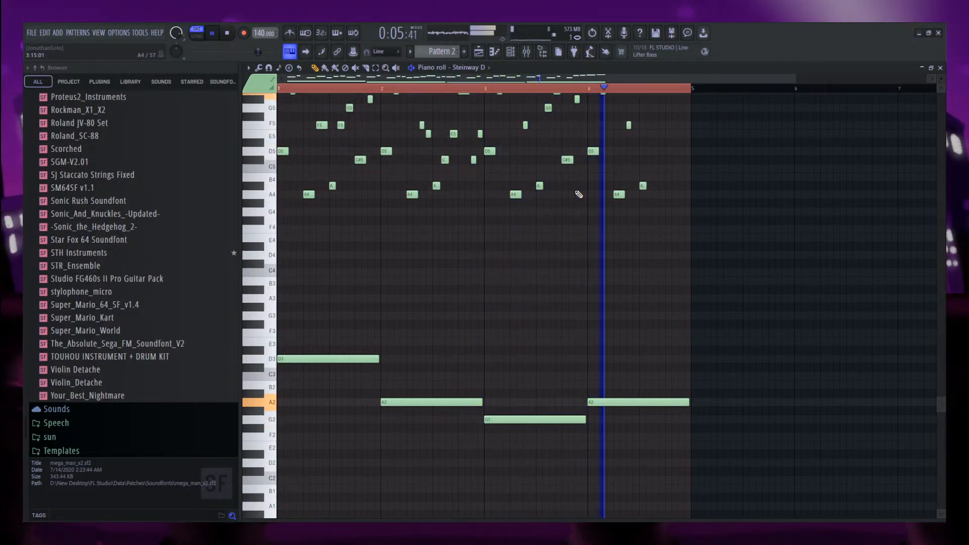
Listen to the looping pattern while examining the finished melody and the bass notes below it.
{"action": "scroll", "coordinate": [614, 260], "scroll_direction": "up", "scroll_amount": 3}
{"action": "scroll", "coordinate": [614, 260], "scroll_direction": "up", "scroll_amount": 1}
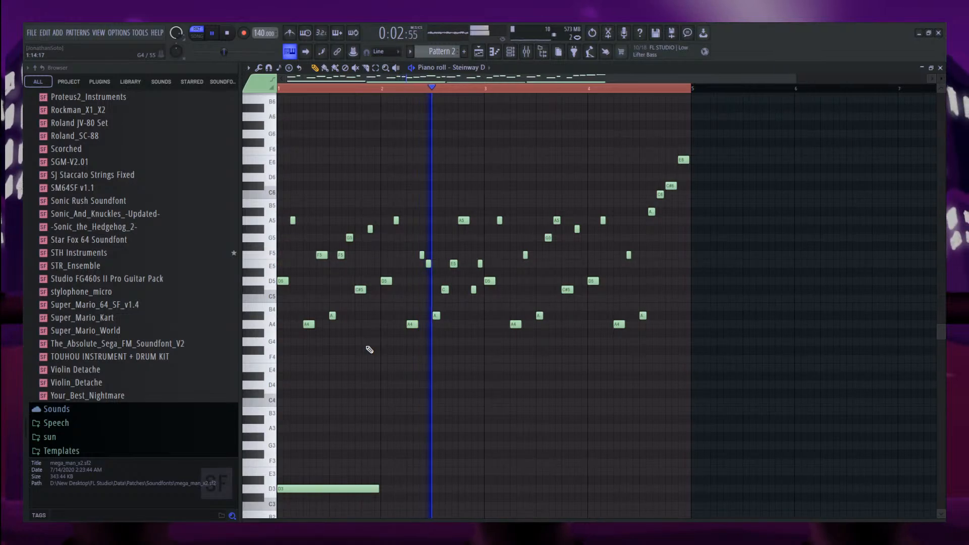
{"action": "scroll", "coordinate": [359, 370], "scroll_direction": "down", "scroll_amount": 5}
{"action": "scroll", "coordinate": [356, 394], "scroll_direction": "down", "scroll_amount": 4}
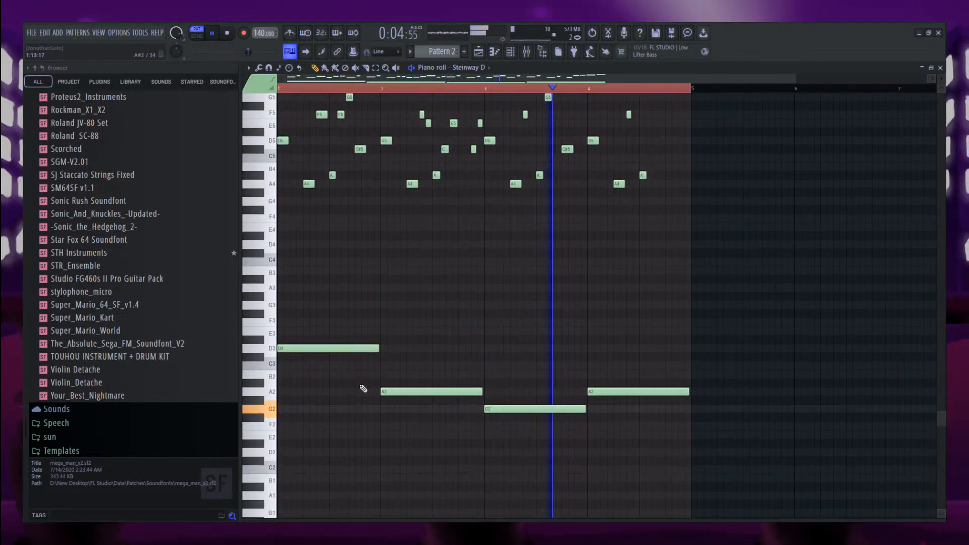
{"action": "scroll", "coordinate": [368, 384], "scroll_direction": "up", "scroll_amount": 5}
{"action": "key", "text": "space"}
{"action": "scroll", "coordinate": [386, 369], "scroll_direction": "up", "scroll_amount": 2}
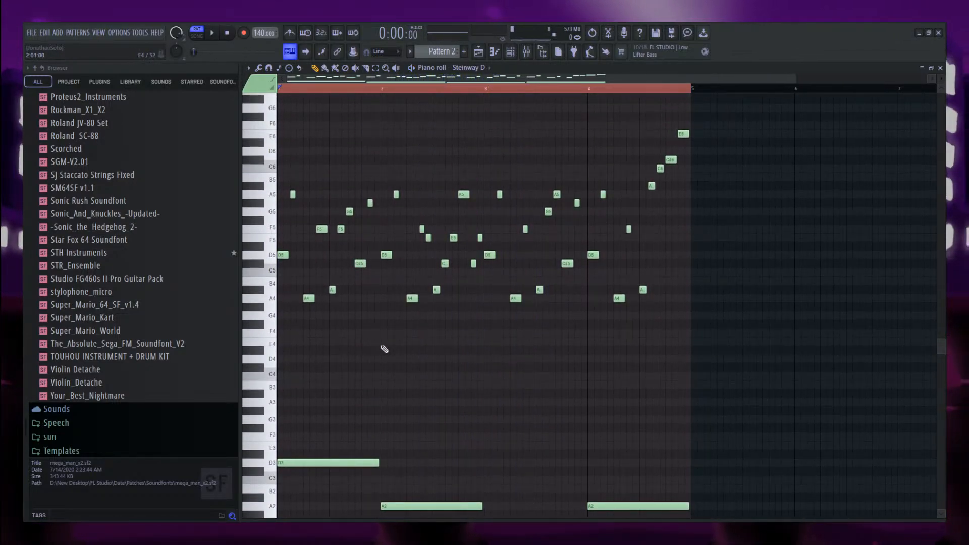
Highlight the four bass notes, and examine the melody and the empty range above it.
{"action": "scroll", "coordinate": [362, 358], "scroll_direction": "down", "scroll_amount": 3}
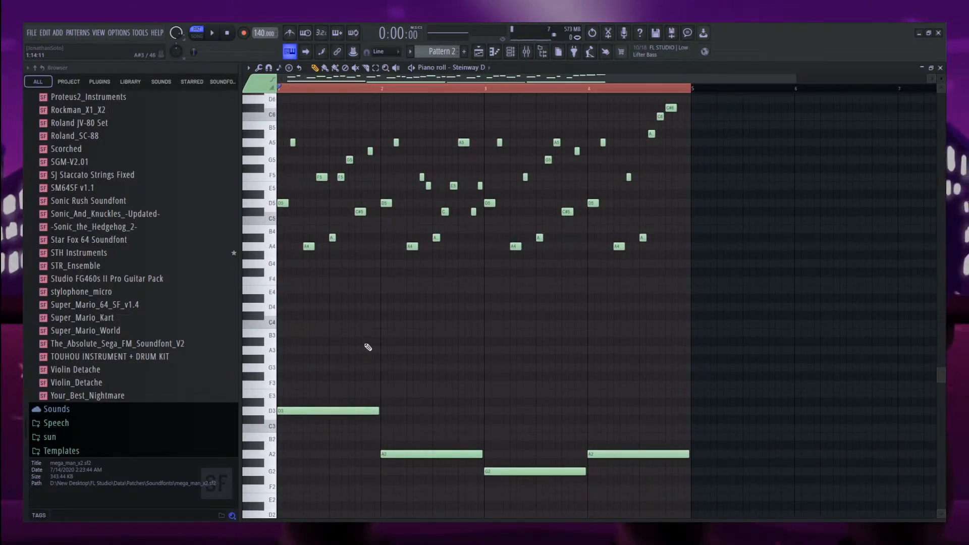
{"action": "scroll", "coordinate": [381, 342], "scroll_direction": "down", "scroll_amount": 8}
{"action": "left_click_drag", "start_coordinate": [695, 360], "coordinate": [306, 226]}
{"action": "scroll", "coordinate": [339, 324], "scroll_direction": "up", "scroll_amount": 8}
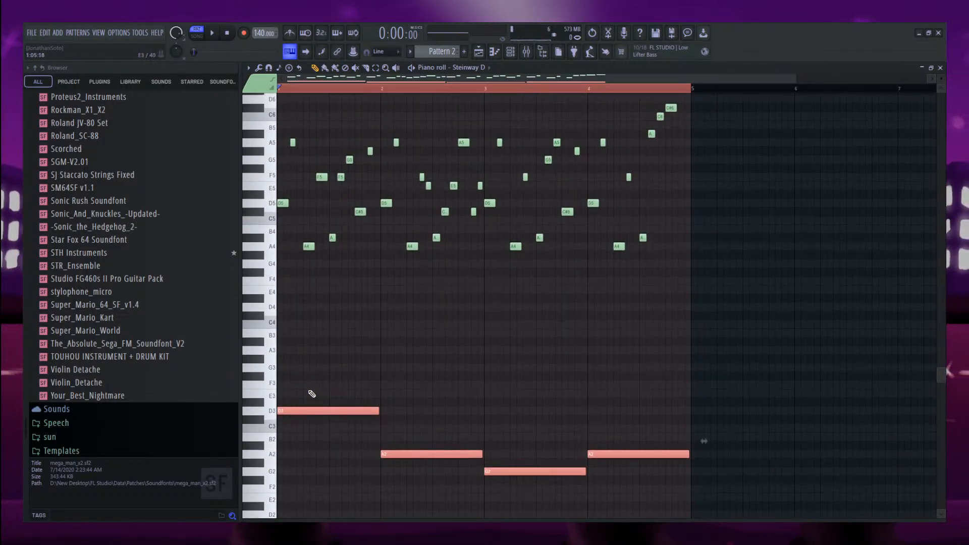
{"action": "scroll", "coordinate": [312, 394], "scroll_direction": "up", "scroll_amount": 6}
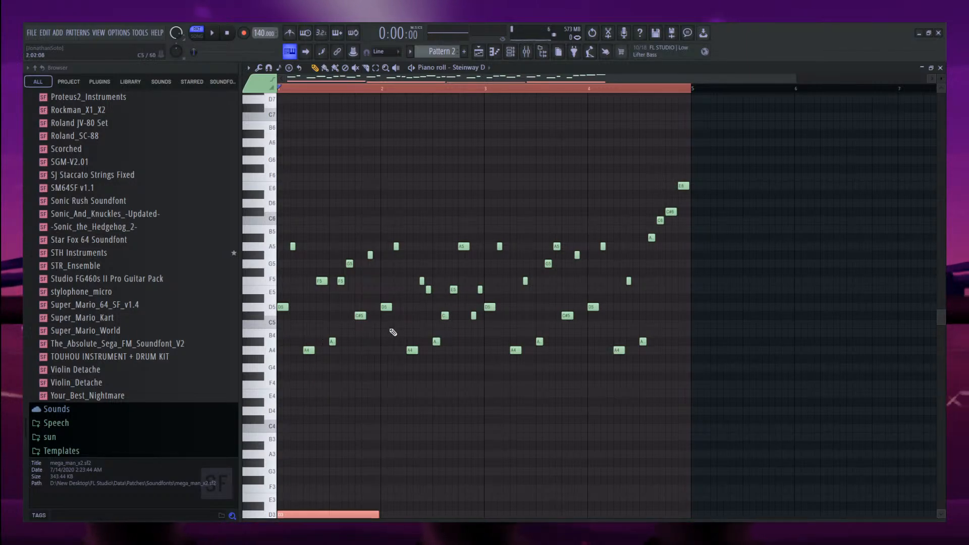
{"action": "scroll", "coordinate": [401, 330], "scroll_direction": "up", "scroll_amount": 1}
{"action": "scroll", "coordinate": [366, 292], "scroll_direction": "up", "scroll_amount": 3}
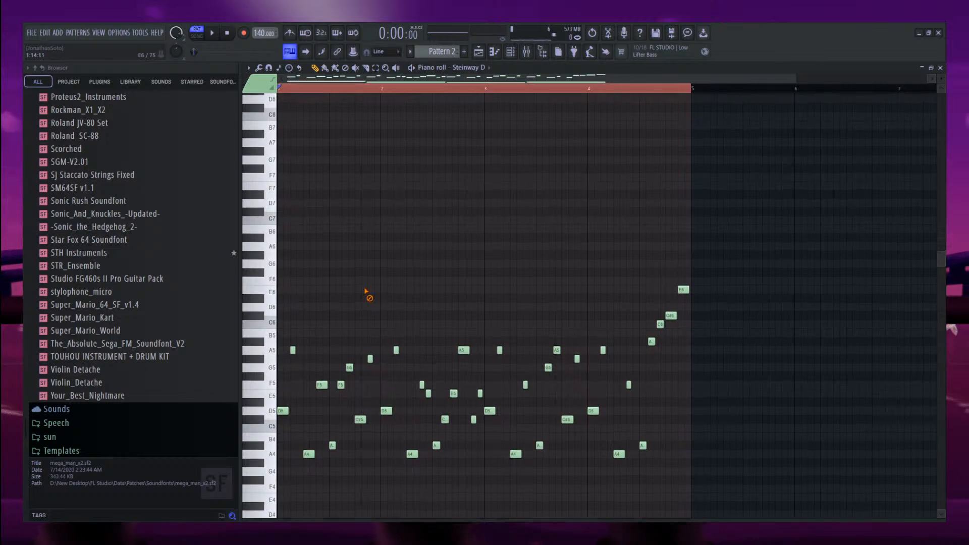
Play the opening of the pattern briefly and add an A6 note above the melody at the start of bar one.
{"action": "scroll", "coordinate": [353, 293], "scroll_direction": "down", "scroll_amount": 6}
{"action": "key", "text": "space"}
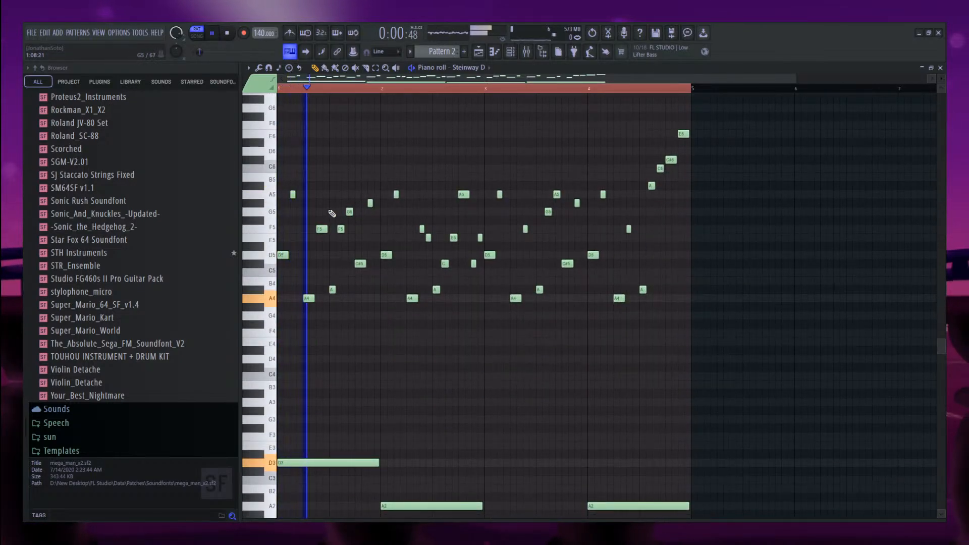
{"action": "key", "text": "space"}
{"action": "scroll", "coordinate": [528, 298], "scroll_direction": "up", "scroll_amount": 4}
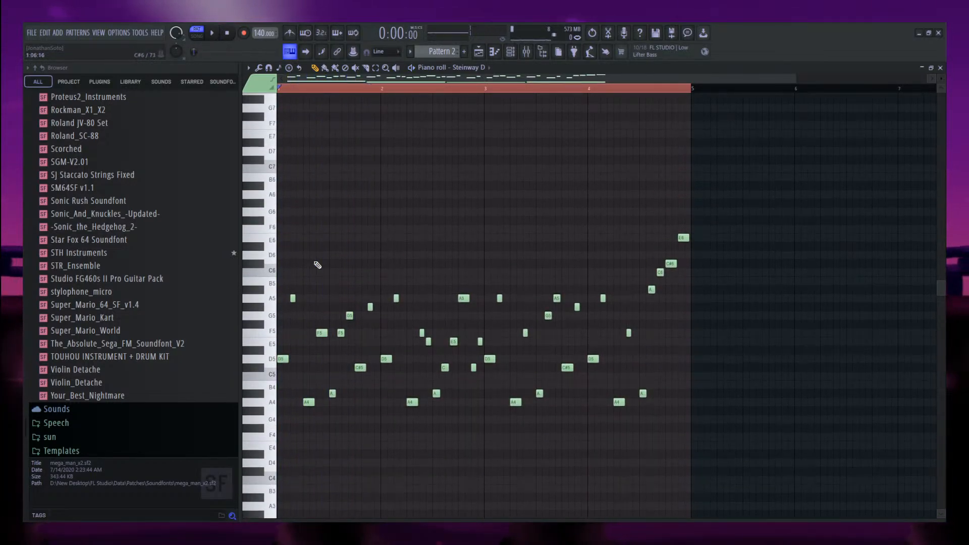
{"action": "left_click", "coordinate": [281, 195]}
{"action": "scroll", "coordinate": [297, 194], "scroll_direction": "up", "scroll_amount": 2}
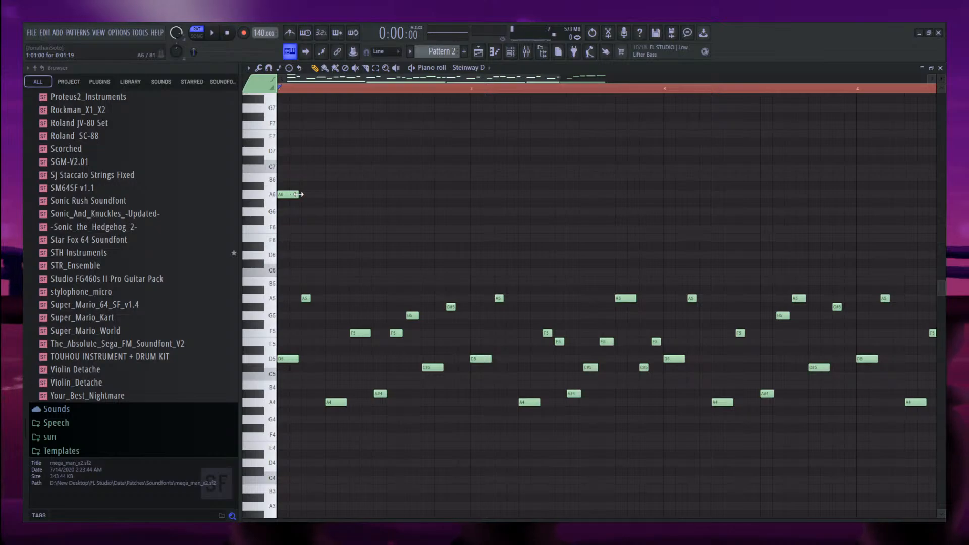
Lengthen the A6 note to about one beat and add equally long G6, F6, E6 and F6 notes across bars one and two.
{"action": "left_click_drag", "start_coordinate": [297, 195], "coordinate": [321, 195]}
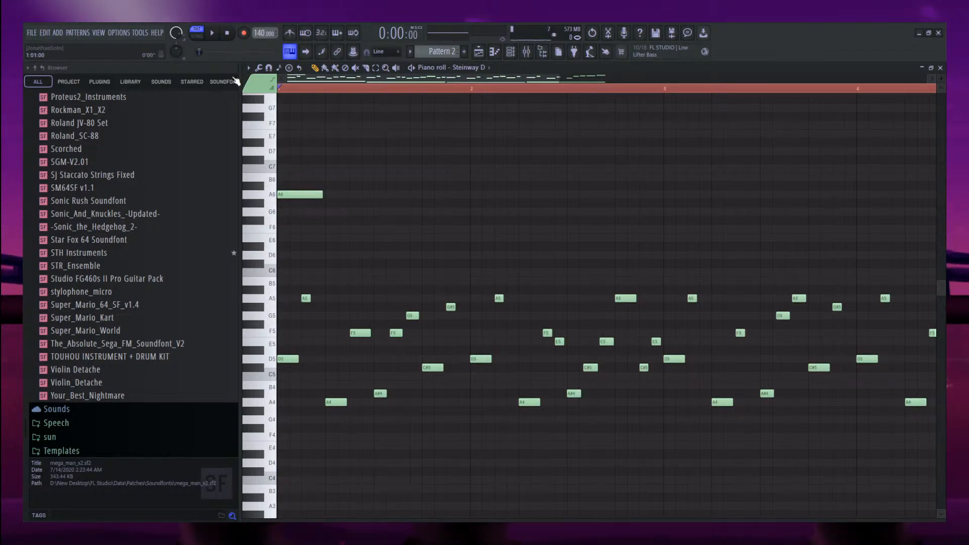
{"action": "scroll", "coordinate": [443, 156], "scroll_direction": "up", "scroll_amount": 3}
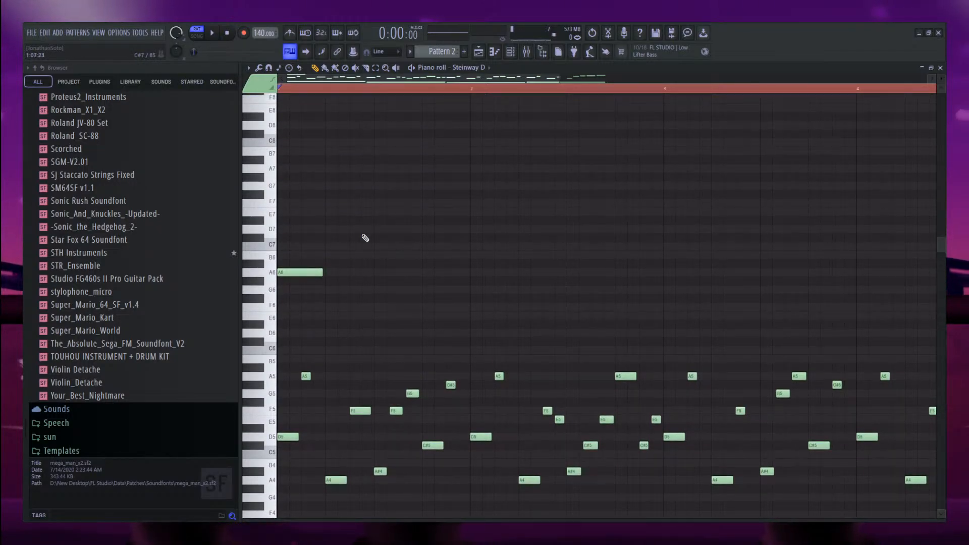
{"action": "key", "text": "space"}
{"action": "key", "text": "space"}
{"action": "key", "text": "space"}
{"action": "left_click", "coordinate": [353, 290]}
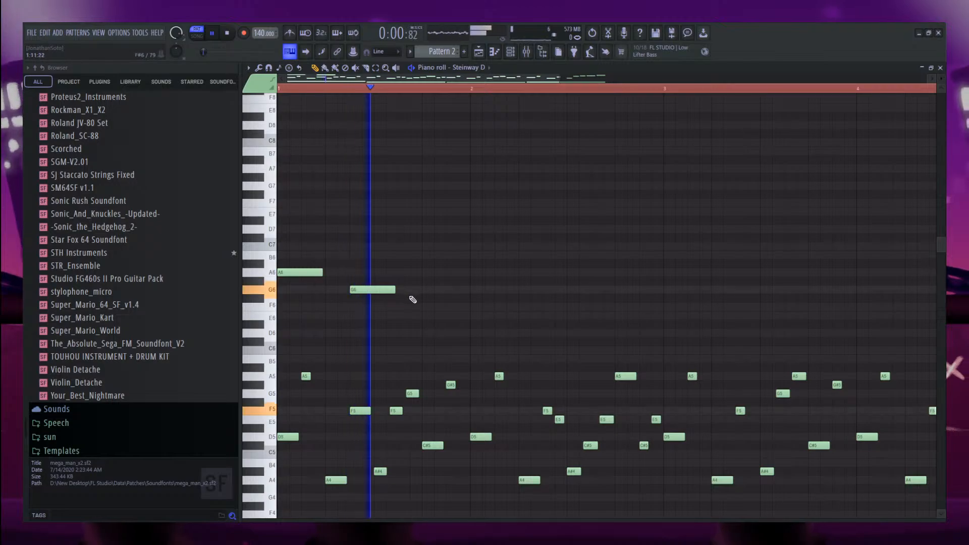
{"action": "left_click", "coordinate": [424, 307]}
{"action": "left_click", "coordinate": [473, 315]}
{"action": "left_click", "coordinate": [545, 306]}
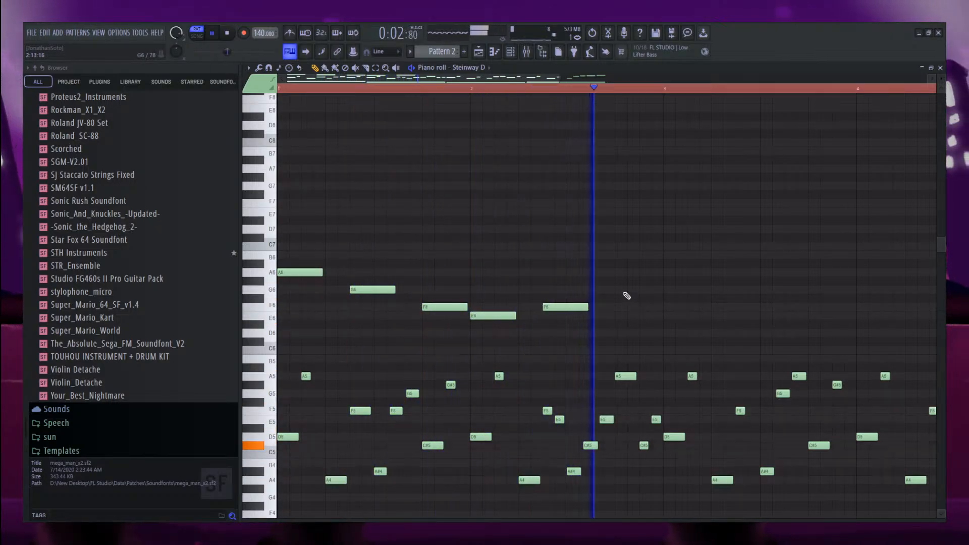
Add a G6 note at the end of bar two and copy the high two-bar phrase into bars three and four.
{"action": "key", "text": "space"}
{"action": "left_click", "coordinate": [618, 289]}
{"action": "key", "text": "space"}
{"action": "left_click_drag", "start_coordinate": [666, 331], "coordinate": [683, 276]}
Replace the high E6, F6 and G6 notes in bar four with C7, A#6 and A6.
{"action": "scroll", "coordinate": [538, 277], "scroll_direction": "down", "scroll_amount": 4}
{"action": "scroll", "coordinate": [761, 316], "scroll_direction": "up", "scroll_amount": 3}
{"action": "right_click", "coordinate": [692, 284]}
{"action": "right_click", "coordinate": [711, 315]}
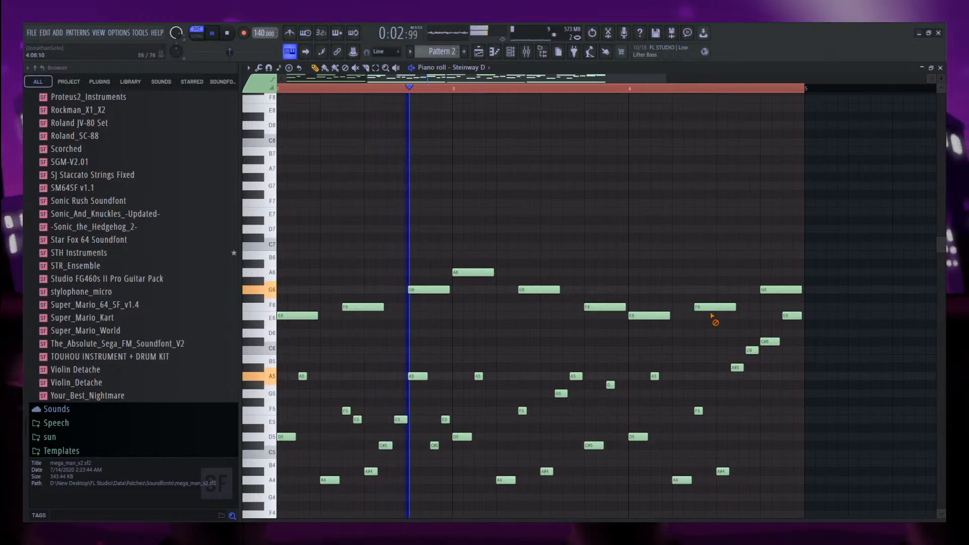
{"action": "right_click", "coordinate": [713, 308]}
{"action": "right_click", "coordinate": [772, 290]}
{"action": "right_click", "coordinate": [662, 317]}
{"action": "left_click", "coordinate": [632, 248]}
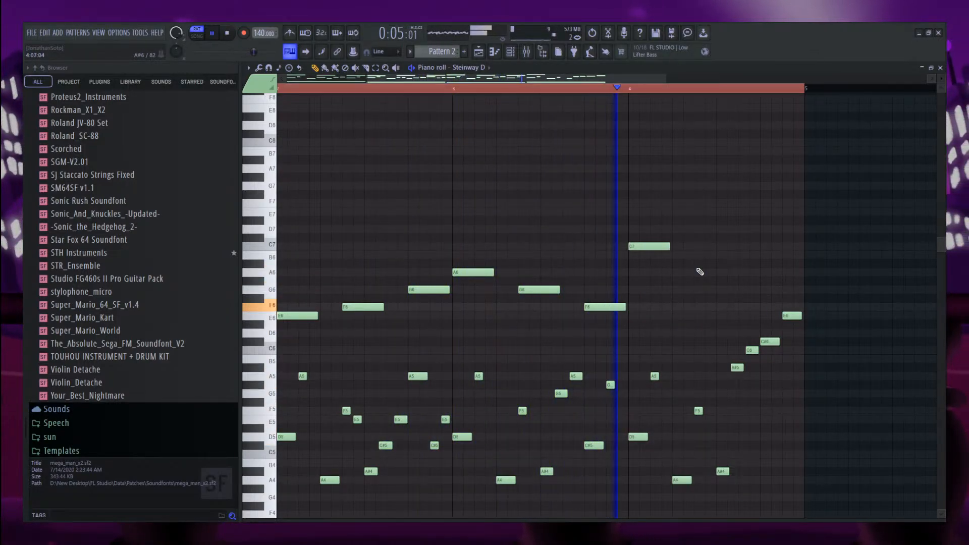
{"action": "scroll", "coordinate": [526, 211], "scroll_direction": "down", "scroll_amount": 3}
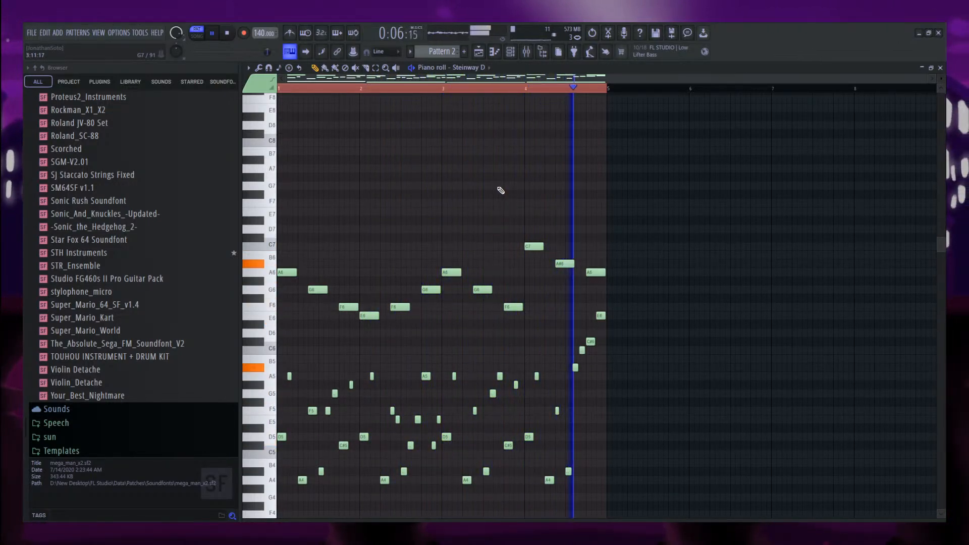
Above the long bass notes, add two A3 notes in bar one and two G3 notes in bar two.
{"action": "scroll", "coordinate": [500, 190], "scroll_direction": "down", "scroll_amount": 8}
{"action": "key", "text": "space"}
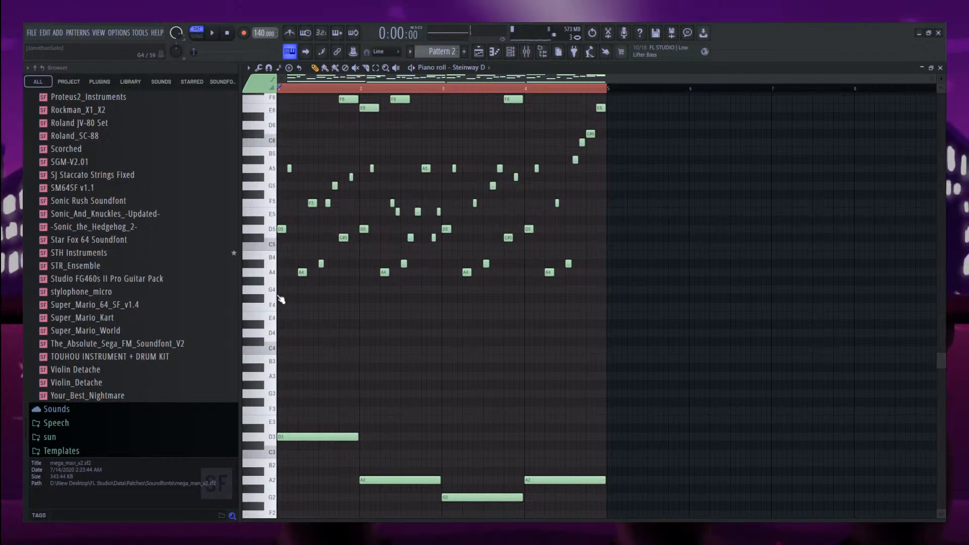
{"action": "scroll", "coordinate": [281, 299], "scroll_direction": "up", "scroll_amount": 3}
{"action": "key", "text": "space"}
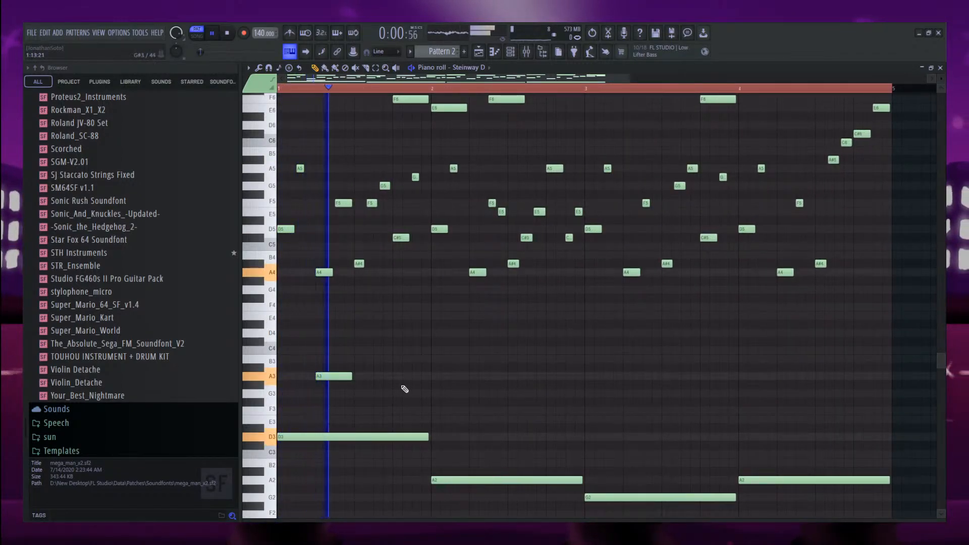
{"action": "left_click", "coordinate": [397, 376]}
{"action": "left_click", "coordinate": [473, 393]}
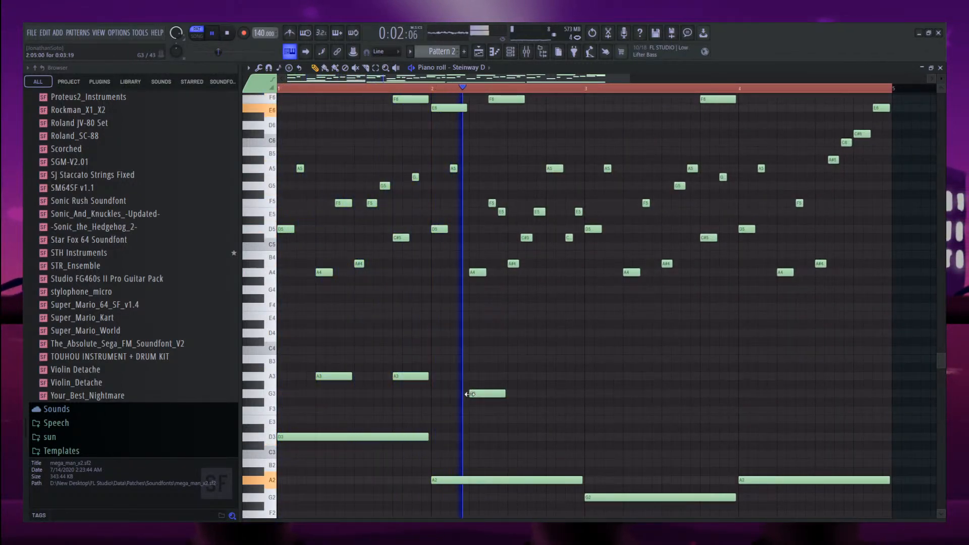
{"action": "left_click", "coordinate": [550, 393]}
Add two A3 notes in bar three and two A#3 notes in bar four above the bass, and listen to the loop.
{"action": "left_click", "coordinate": [626, 376]}
{"action": "left_click", "coordinate": [703, 376]}
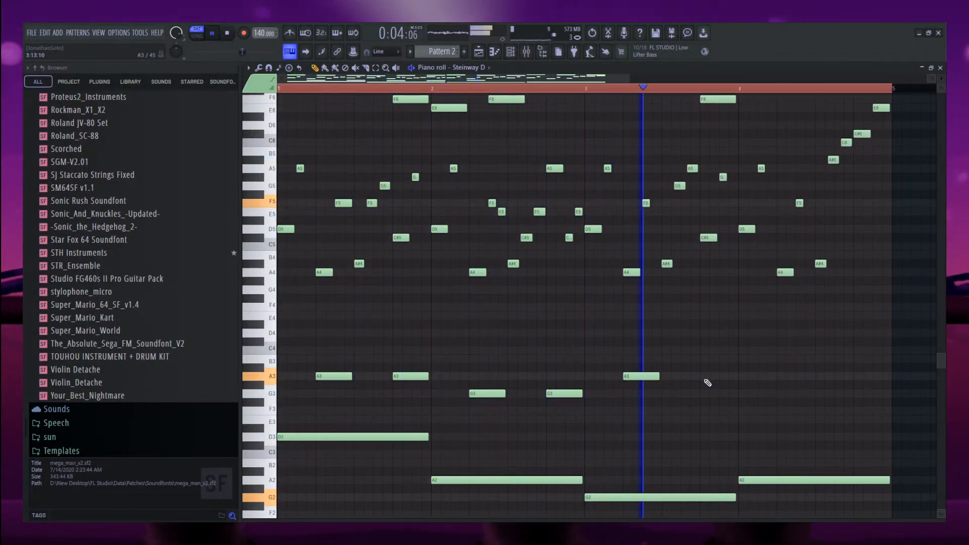
{"action": "left_click", "coordinate": [779, 371]}
{"action": "left_click", "coordinate": [855, 371]}
{"action": "scroll", "coordinate": [758, 326], "scroll_direction": "down", "scroll_amount": 3}
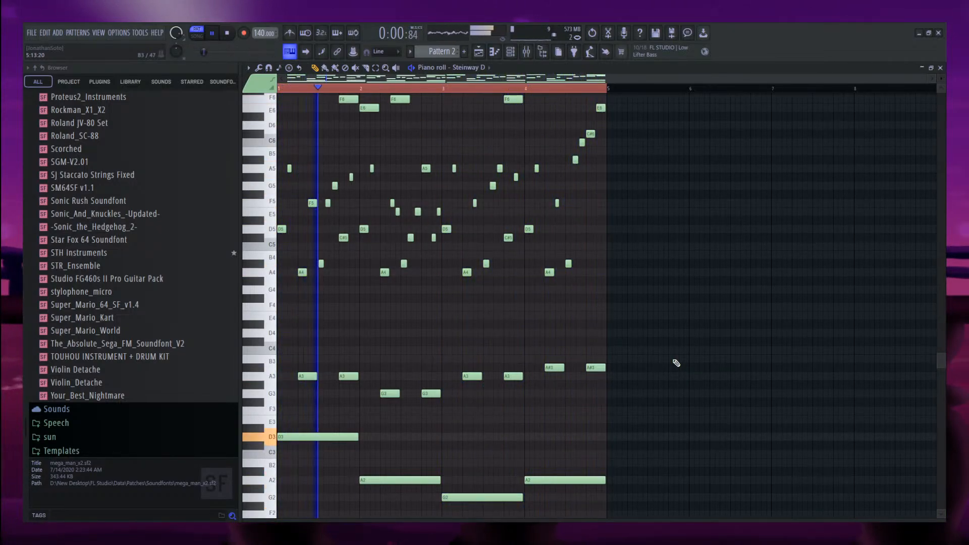
{"action": "key", "text": "space"}
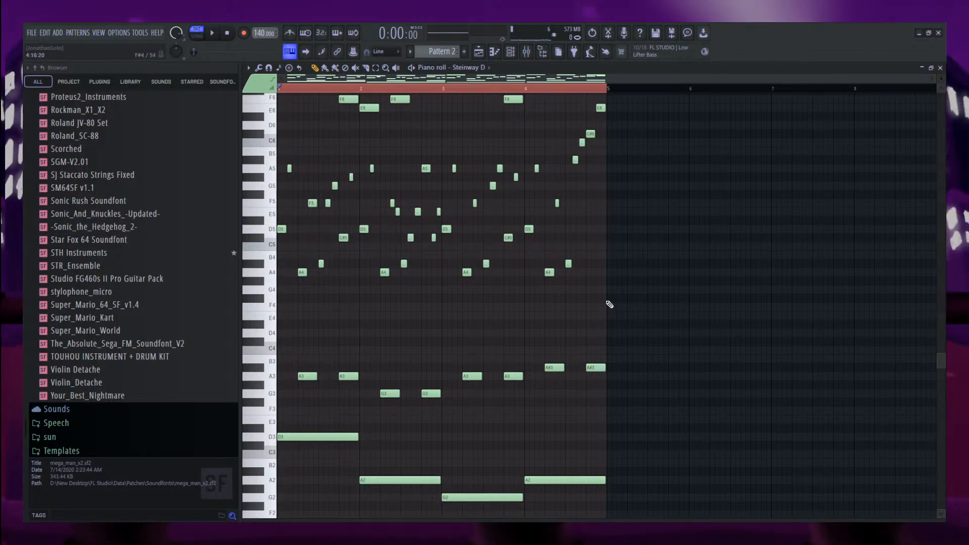
In the playlist, place Pattern 2 on Track 5 from bar two and a new empty Pattern 3 in bar one.
{"action": "left_click", "coordinate": [479, 52]}
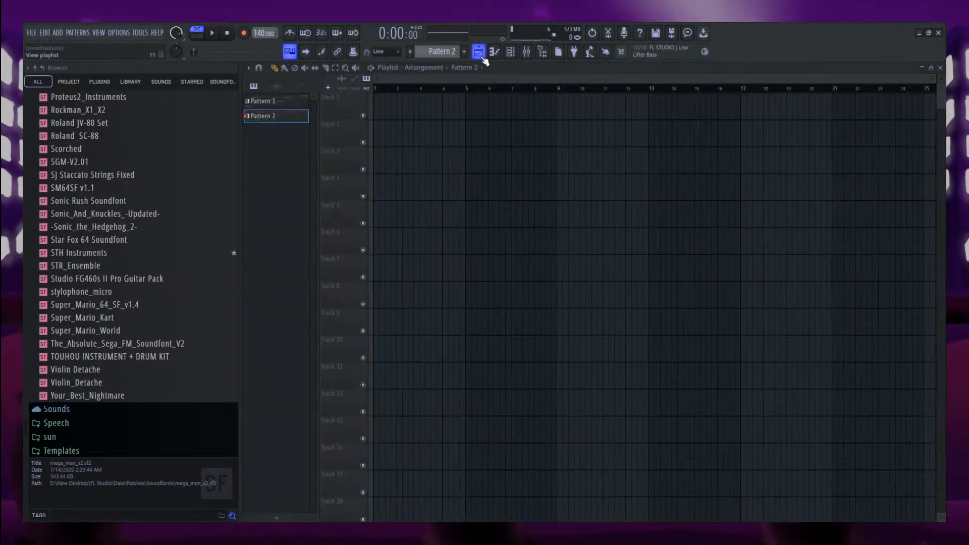
{"action": "left_click_drag", "start_coordinate": [425, 232], "coordinate": [449, 204]}
{"action": "scroll", "coordinate": [391, 205], "scroll_direction": "up", "scroll_amount": 3}
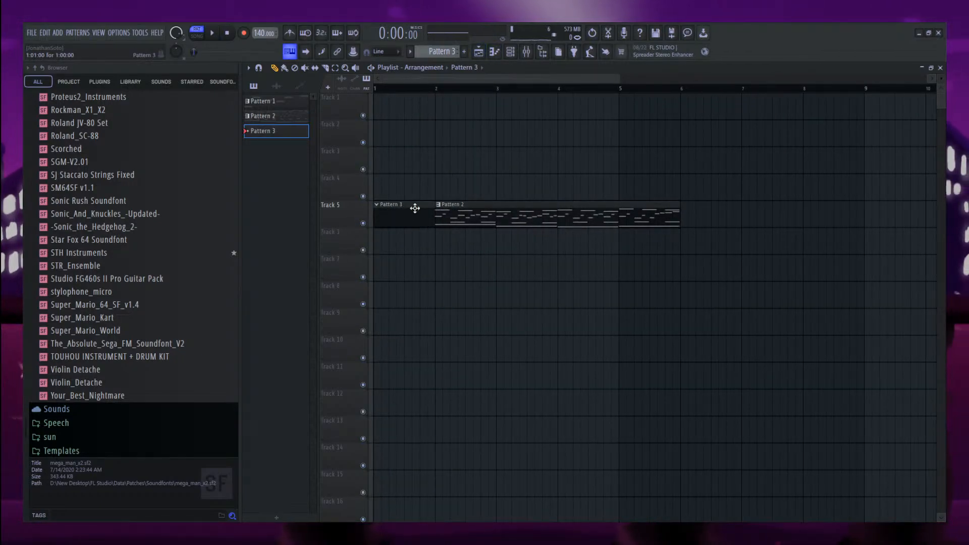
In Pattern 3, draw three short rising notes, A4, C5 and C#5, from the start of bar one.
{"action": "double_click", "coordinate": [452, 216]}
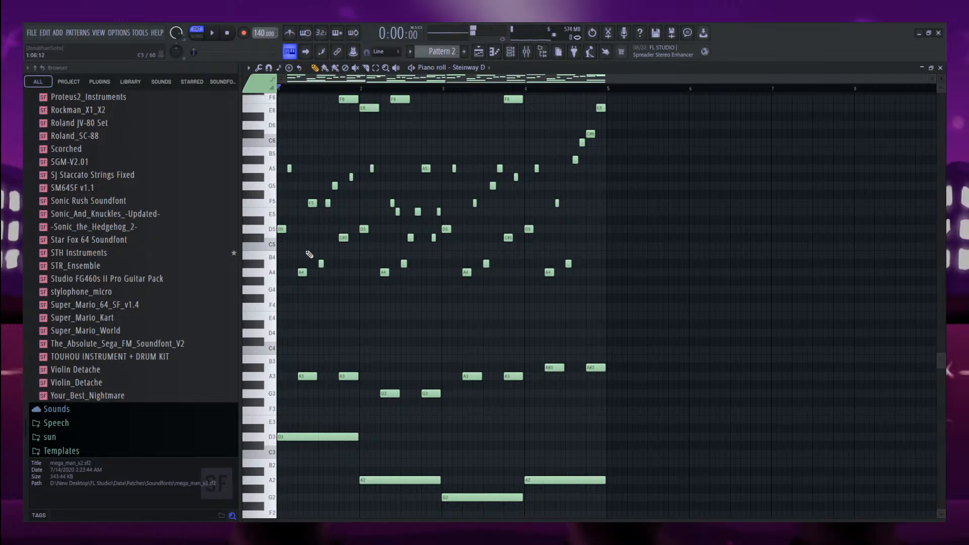
{"action": "scroll", "coordinate": [440, 51], "scroll_direction": "down", "scroll_amount": 1}
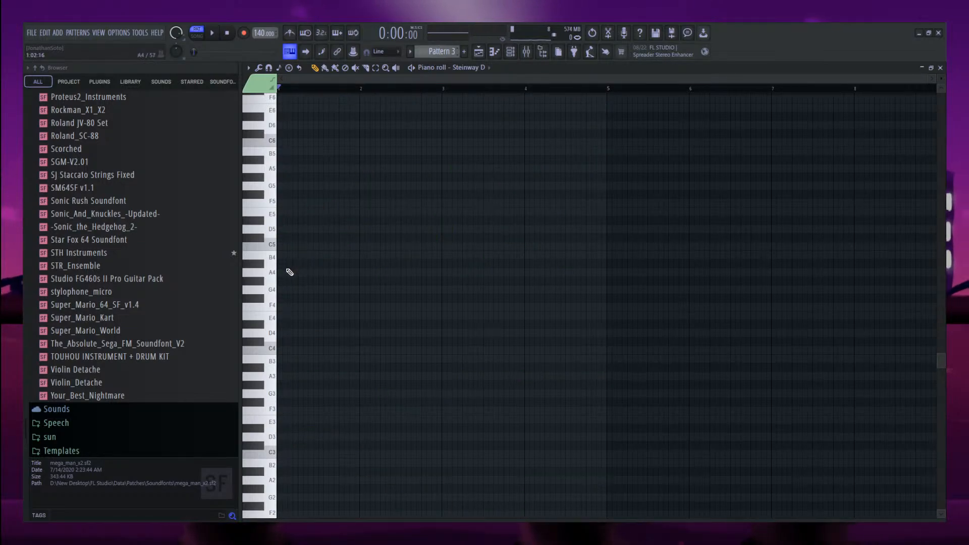
{"action": "scroll", "coordinate": [278, 272], "scroll_direction": "up", "scroll_amount": 3}
{"action": "left_click", "coordinate": [299, 246]}
{"action": "left_click", "coordinate": [325, 237]}
{"action": "left_click_drag", "start_coordinate": [351, 217], "coordinate": [298, 278]}
Show the velocity lane and shape the three notes' velocities into a rising ramp from soft to loud.
{"action": "left_click_drag", "start_coordinate": [333, 520], "coordinate": [331, 297]}
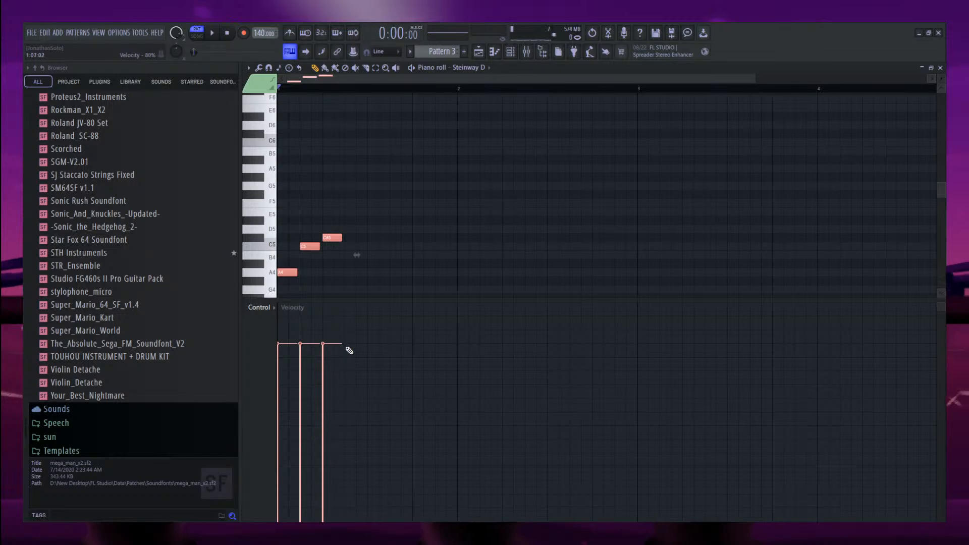
{"action": "left_click_drag", "start_coordinate": [348, 351], "coordinate": [287, 485]}
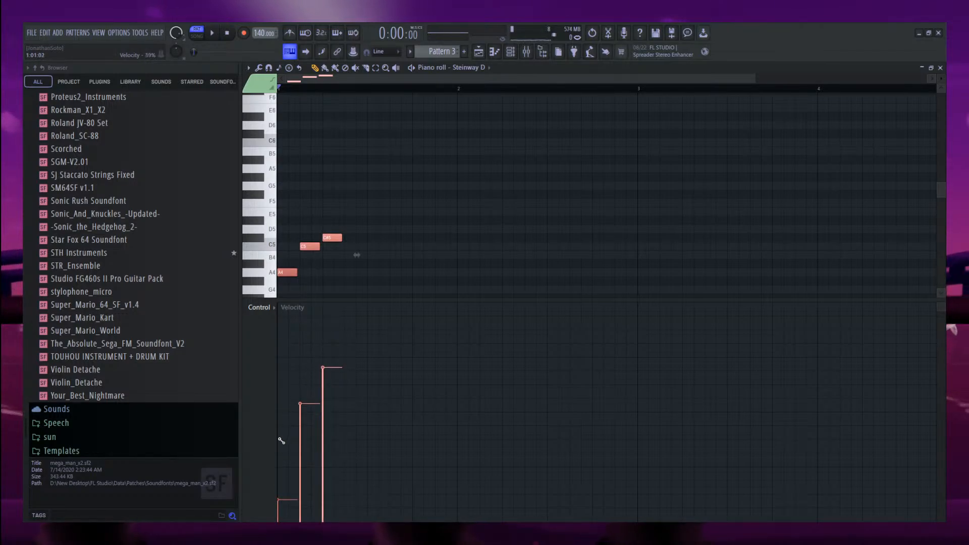
{"action": "mouse_move", "coordinate": [336, 346]}
{"action": "left_mouse_down"}
{"action": "mouse_move", "coordinate": [316, 358]}
{"action": "mouse_move", "coordinate": [287, 431]}
{"action": "left_mouse_up"}
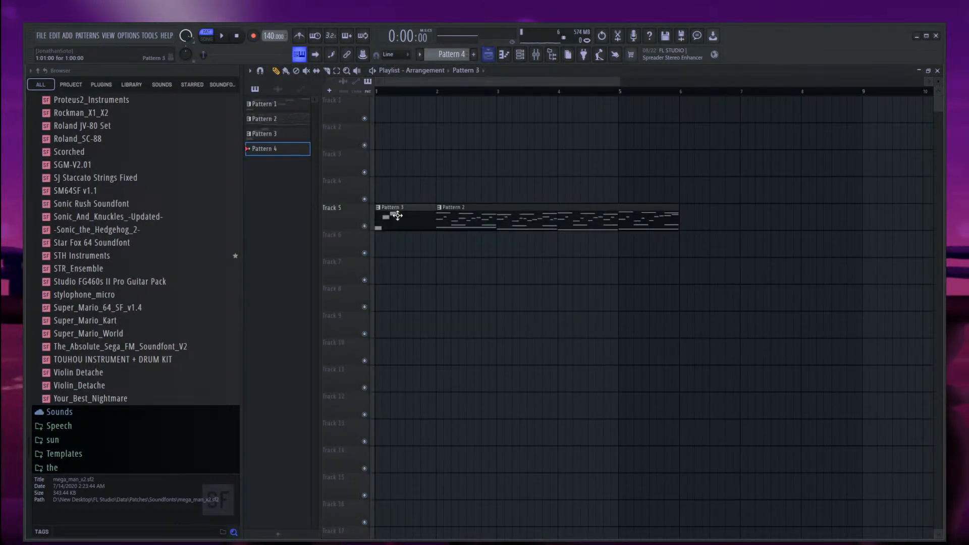
Trim the Pattern 3 clip to its three notes, put it on Track 6 directly before Pattern 2, and play the arrangement.
{"action": "left_click_drag", "start_coordinate": [419, 267], "coordinate": [435, 255]}
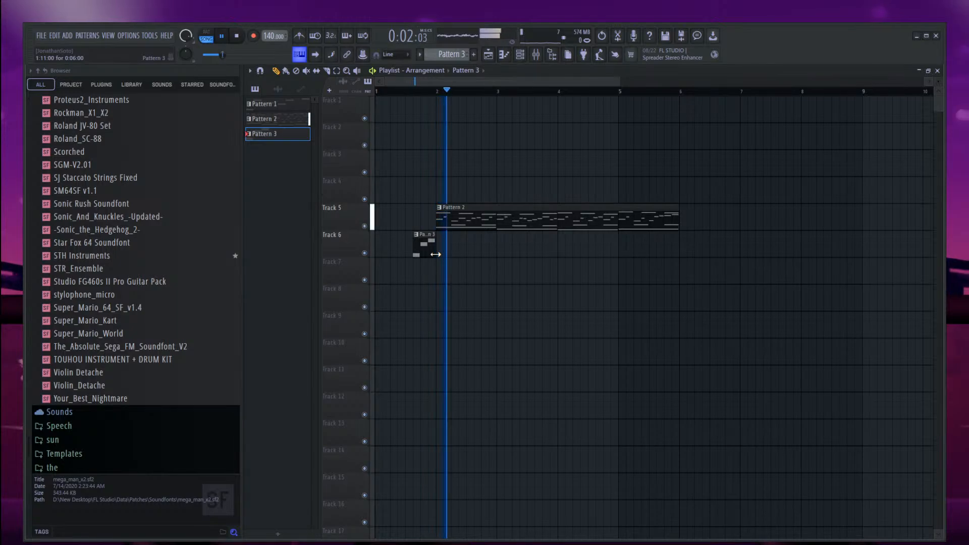
{"action": "key", "text": "space"}
{"action": "key", "text": "space"}
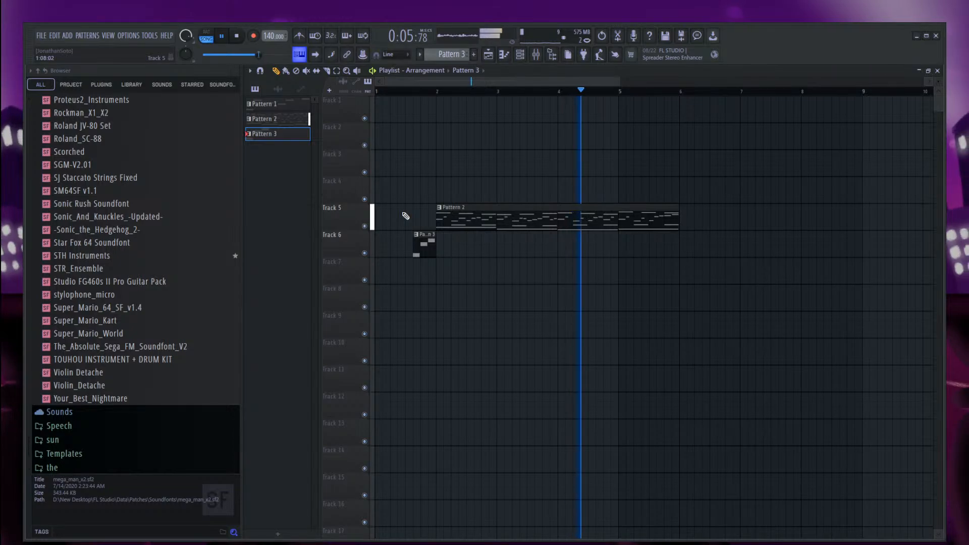
{"action": "key", "text": "space"}
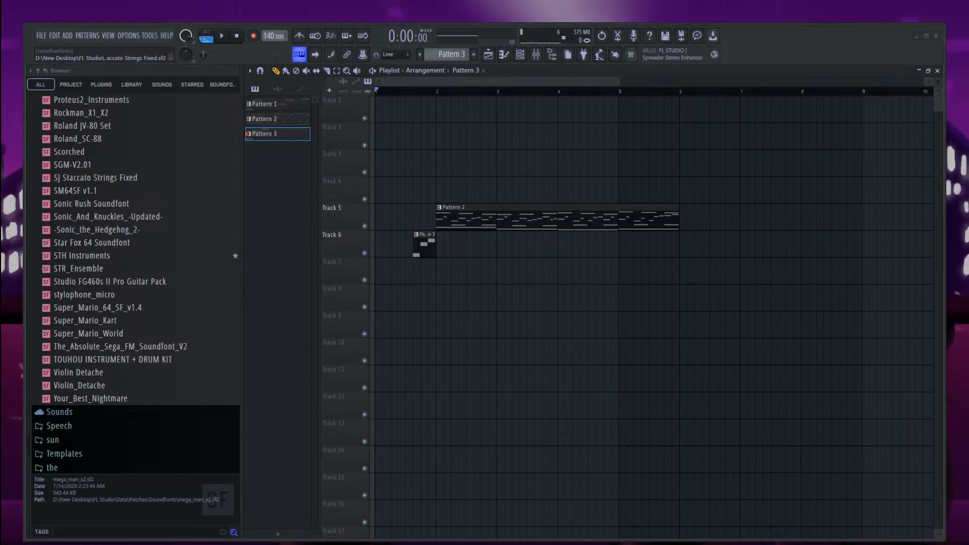
{"action": "key", "text": "space"}
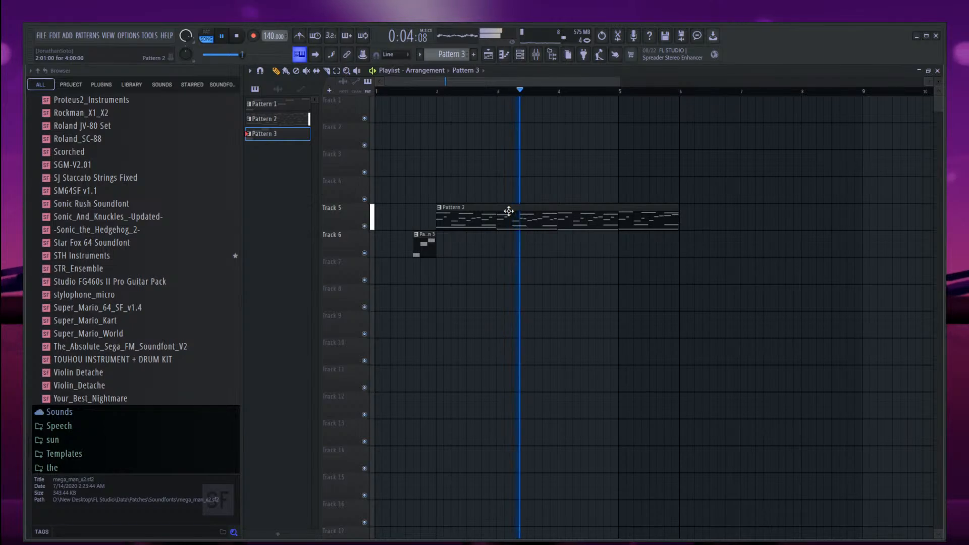
{"action": "left_click", "coordinate": [934, 41]}
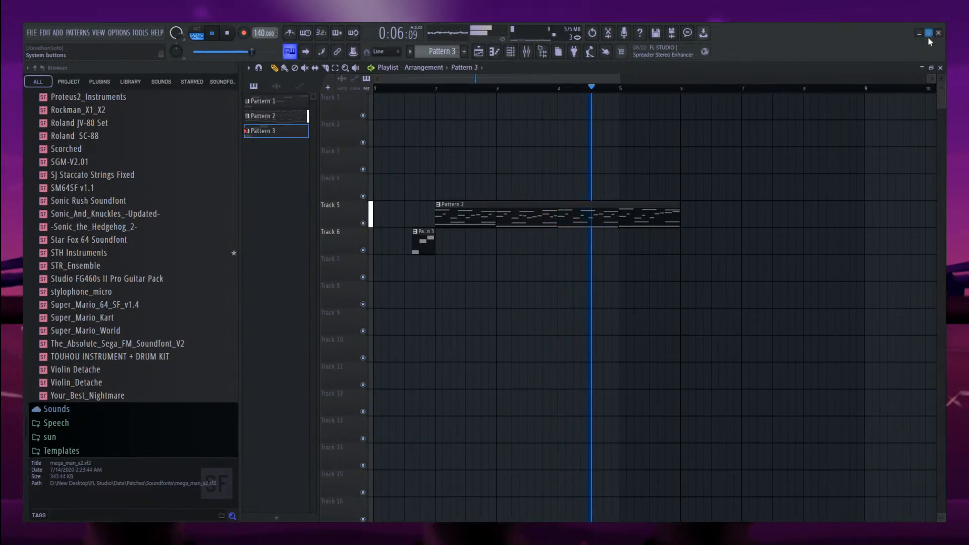
Stop playback, open Pattern 2 in the piano roll, and hide its velocity lane.
{"action": "left_click", "coordinate": [509, 208]}
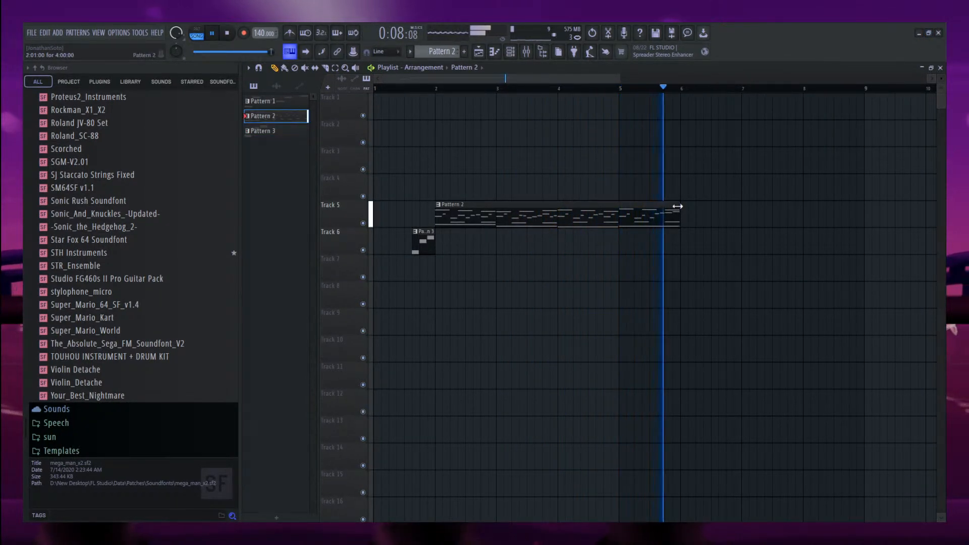
{"action": "key", "text": "space"}
{"action": "left_click", "coordinate": [507, 52]}
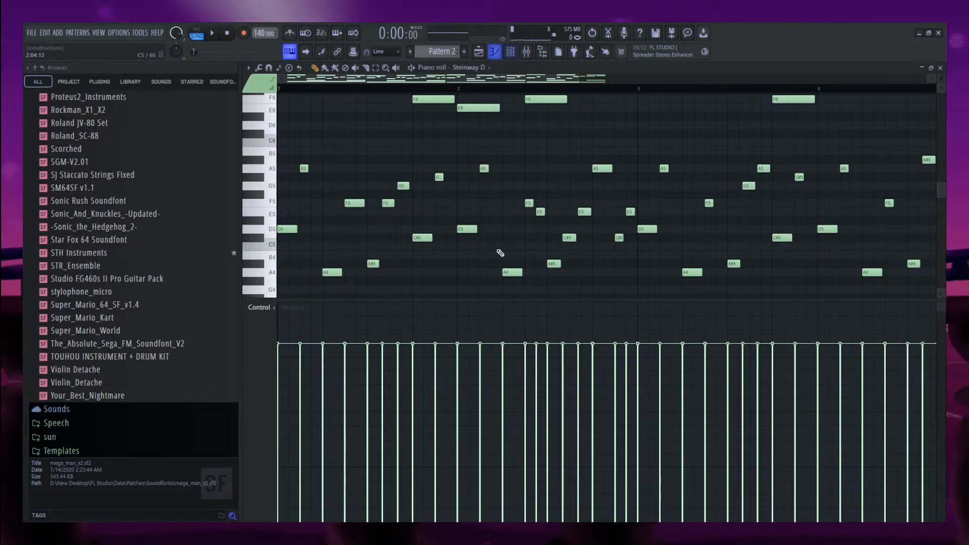
{"action": "left_click_drag", "start_coordinate": [280, 302], "coordinate": [724, 383]}
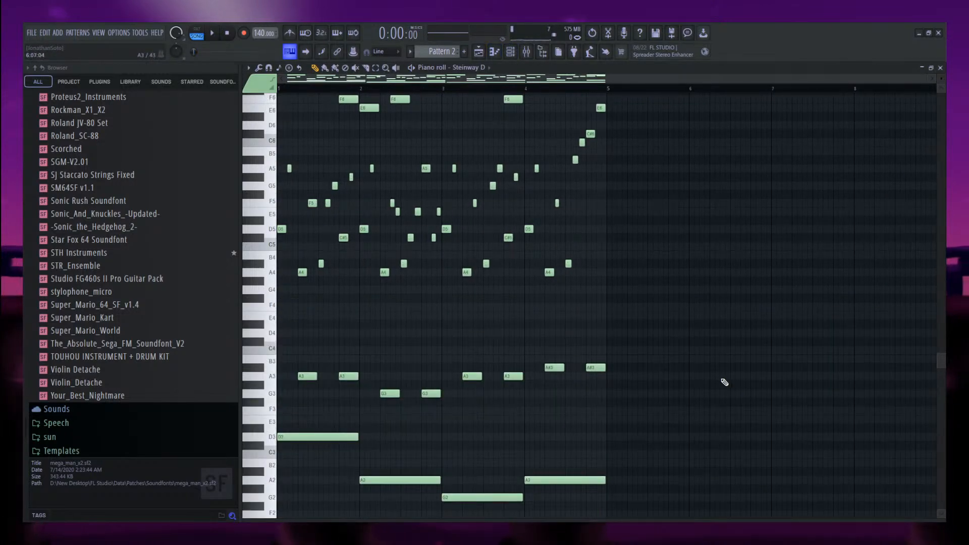
{"action": "scroll", "coordinate": [720, 376], "scroll_direction": "up", "scroll_amount": 4}
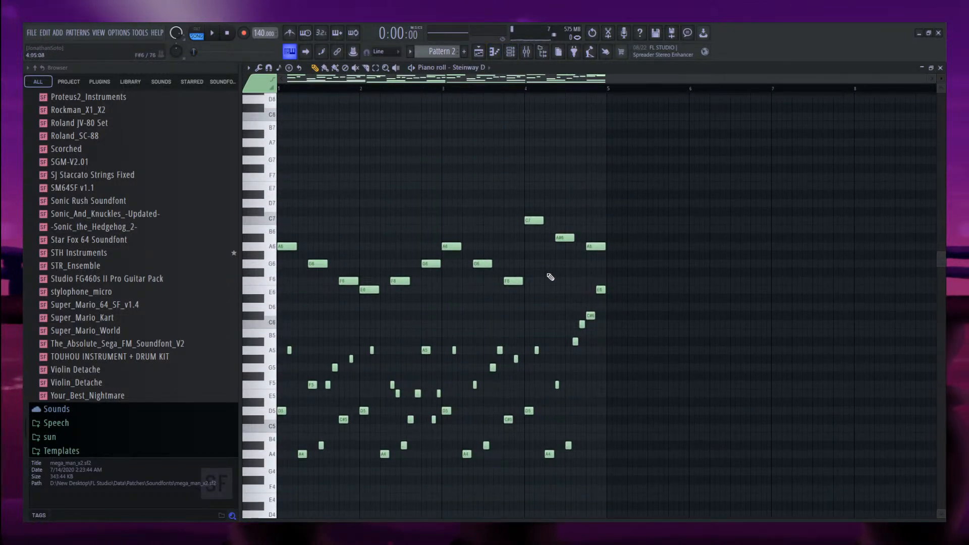
Duplicate all notes of the four-bar pattern into bars five to eight and play from the second half.
{"action": "key", "text": "ctrl+a"}
{"action": "scroll", "coordinate": [405, 184], "scroll_direction": "down", "scroll_amount": 4}
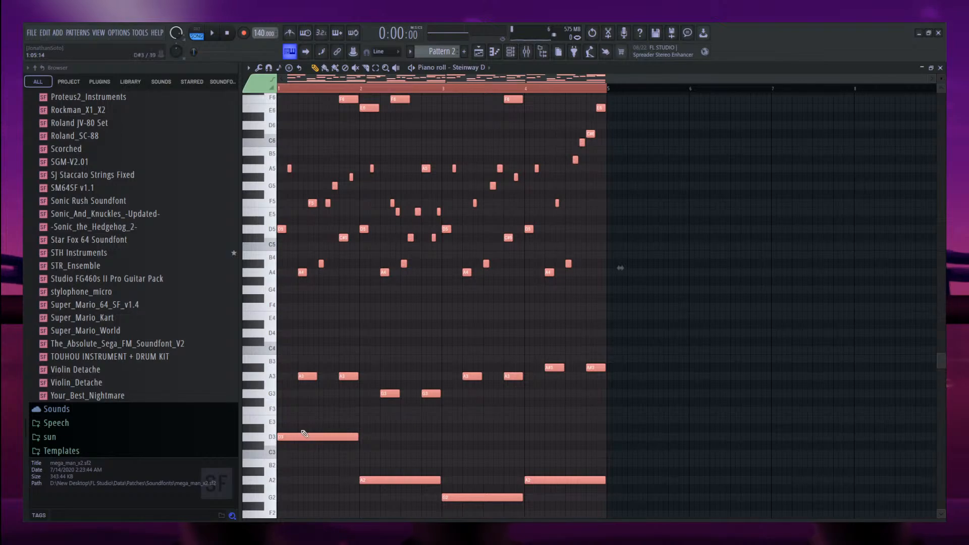
{"action": "left_click_drag", "start_coordinate": [294, 434], "coordinate": [622, 434]}
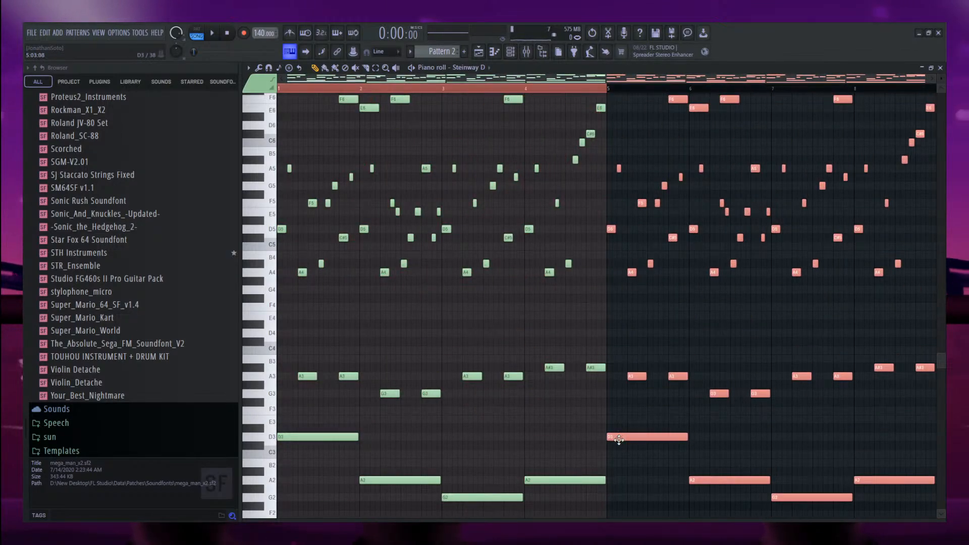
{"action": "key", "text": "ctrl+a"}
{"action": "left_click", "coordinate": [633, 334], "text": "ctrl"}
{"action": "scroll", "coordinate": [607, 327], "scroll_direction": "down", "scroll_amount": 2}
{"action": "scroll", "coordinate": [725, 264], "scroll_direction": "up", "scroll_amount": 3}
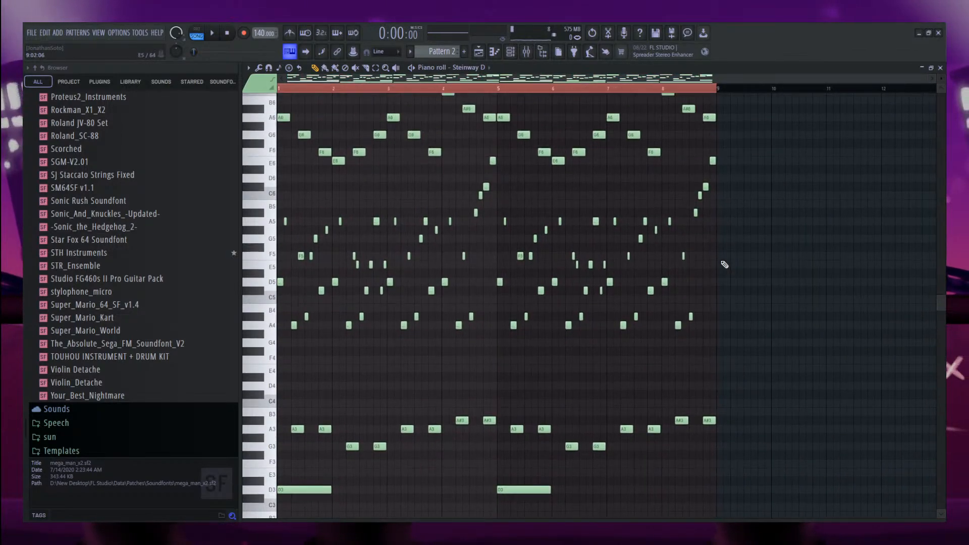
{"action": "key", "text": "space"}
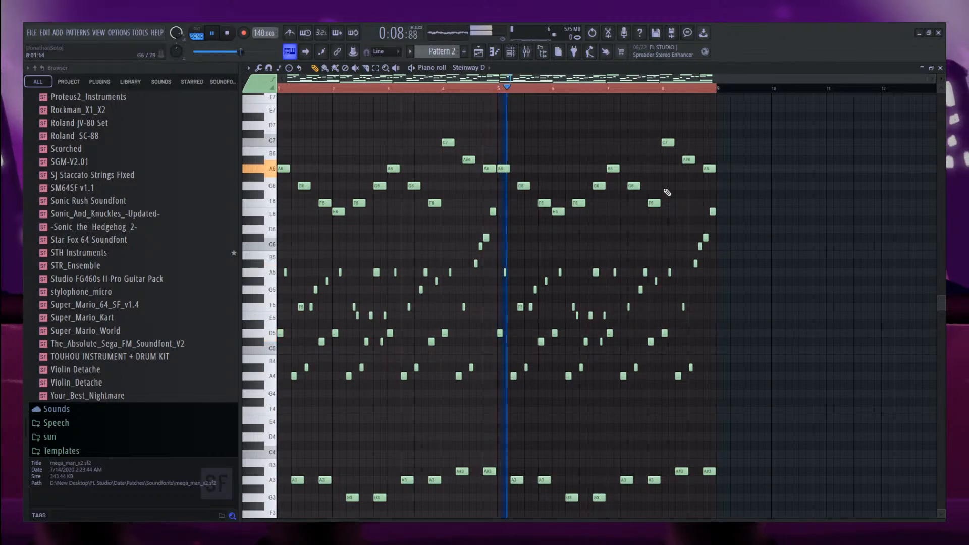
{"action": "scroll", "coordinate": [749, 216], "scroll_direction": "up", "scroll_amount": 2}
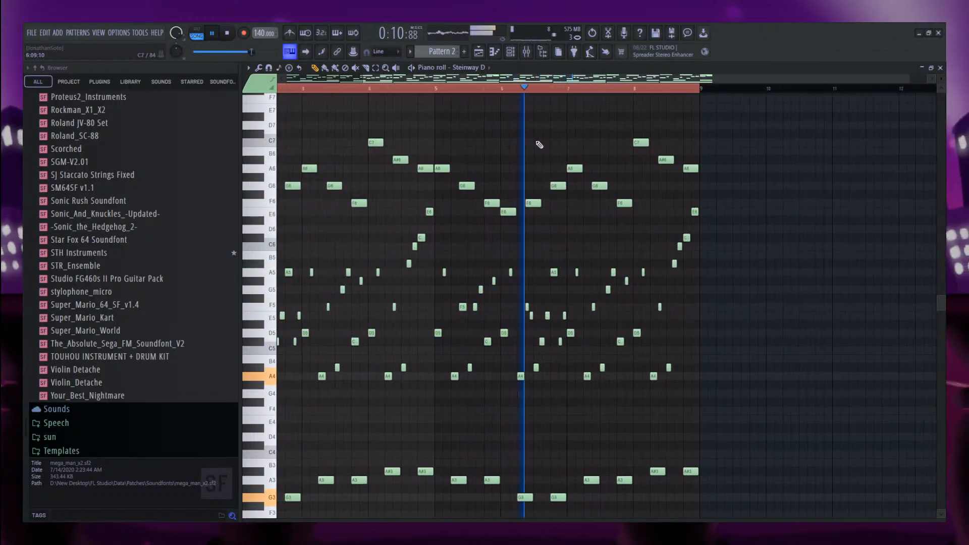
{"action": "key", "text": "space"}
Delete the added high notes above the melody in bars one to four, keeping those in bars five to eight.
{"action": "scroll", "coordinate": [494, 193], "scroll_direction": "down", "scroll_amount": 2}
{"action": "left_click_drag", "start_coordinate": [491, 209], "coordinate": [176, 90]}
{"action": "right_click", "coordinate": [326, 230]}
{"action": "right_click", "coordinate": [338, 239]}
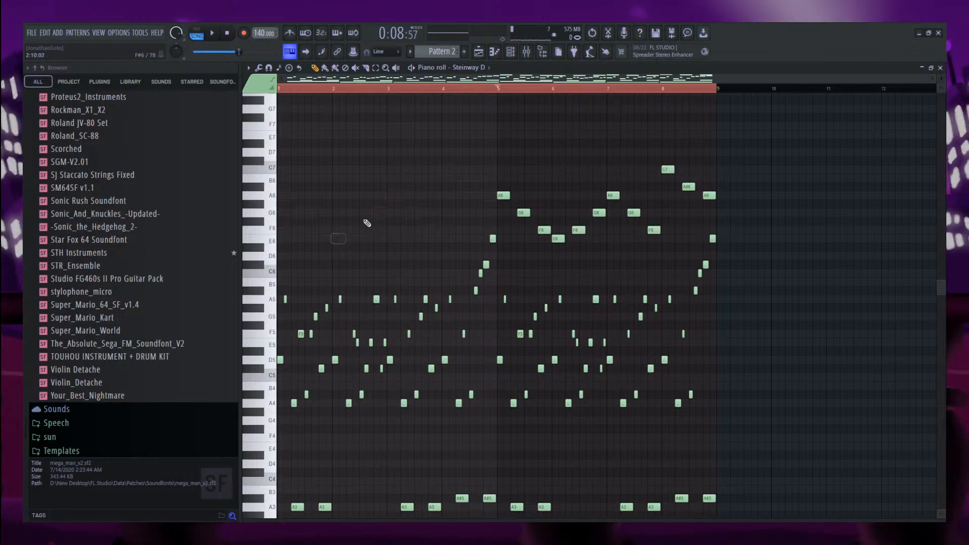
Play Pattern 2 from bar one to hear the melody build into the second half.
{"action": "key", "text": "space"}
{"action": "key", "text": "space"}
{"action": "left_click", "coordinate": [279, 89]}
{"action": "key", "text": "space"}
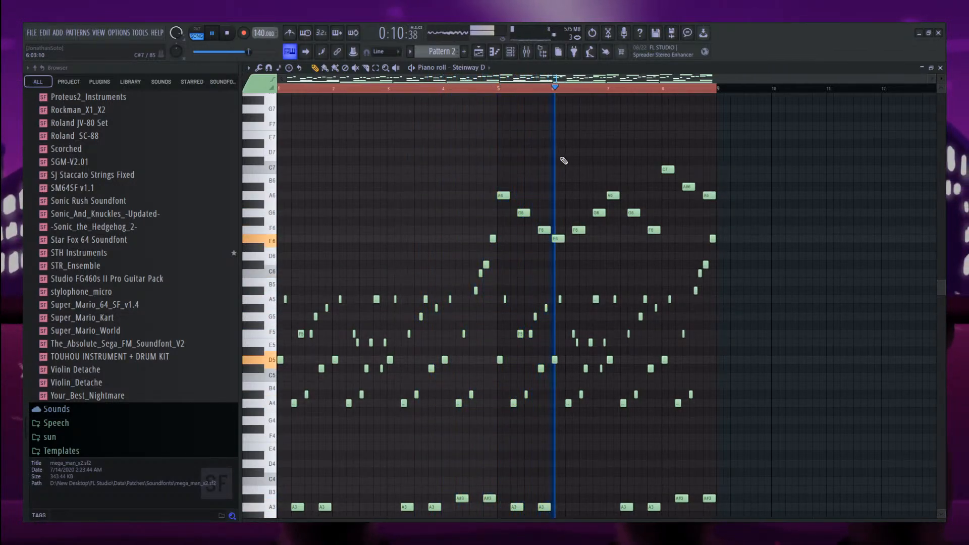
{"action": "key", "text": "space"}
Lower the first high note of bar five to F6 and play the passage from bar four.
{"action": "scroll", "coordinate": [559, 160], "scroll_direction": "up", "scroll_amount": 3}
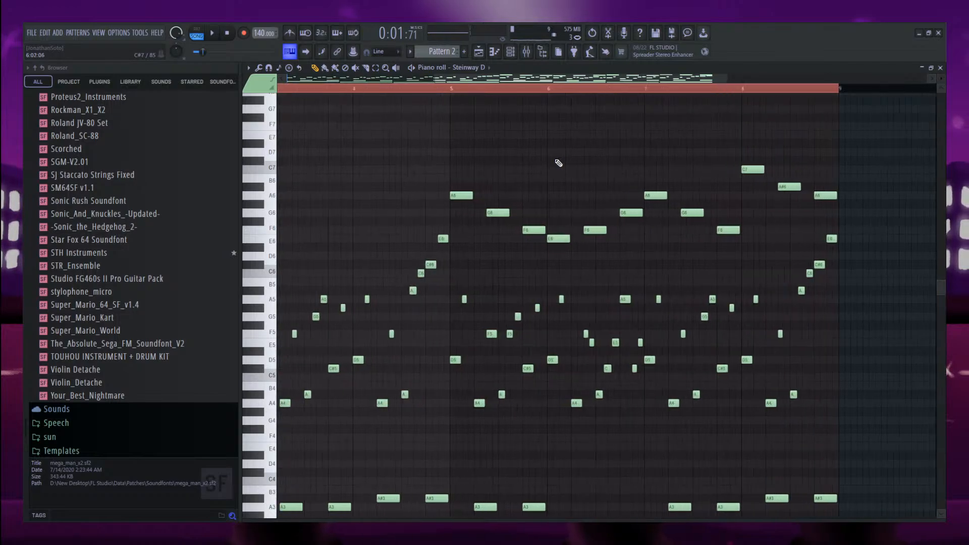
{"action": "left_click", "coordinate": [388, 89]}
{"action": "key", "text": "space"}
{"action": "key", "text": "space"}
{"action": "left_click_drag", "start_coordinate": [446, 203], "coordinate": [439, 237]}
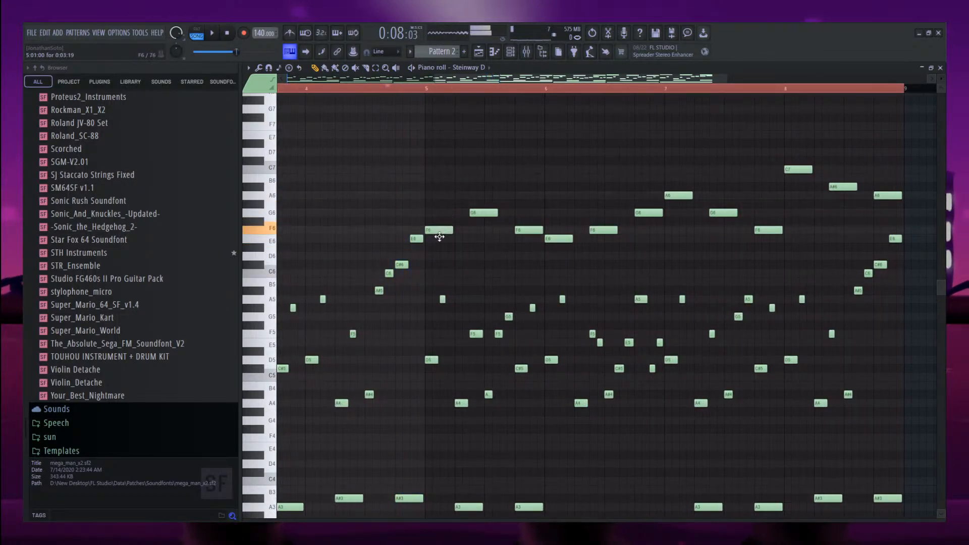
{"action": "key", "text": "space"}
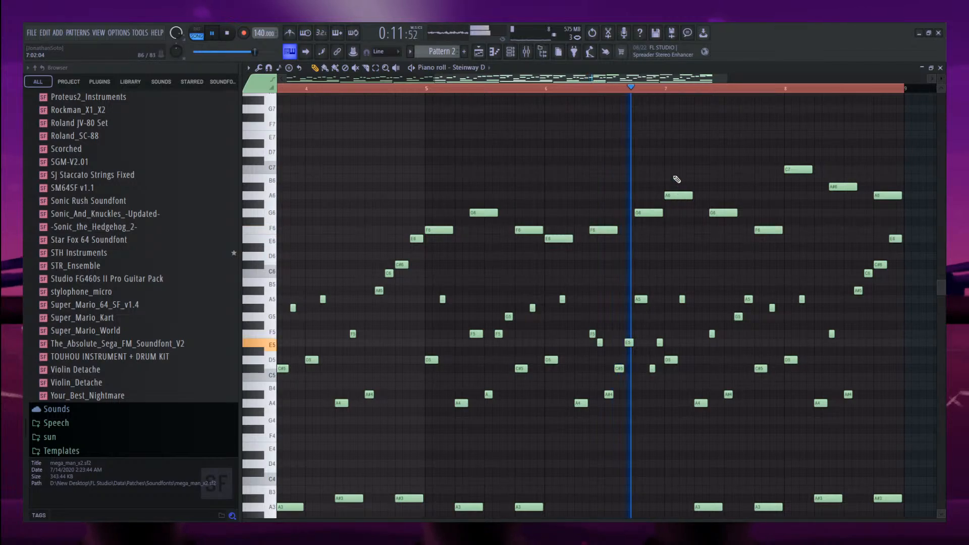
{"action": "scroll", "coordinate": [674, 173], "scroll_direction": "down", "scroll_amount": 1}
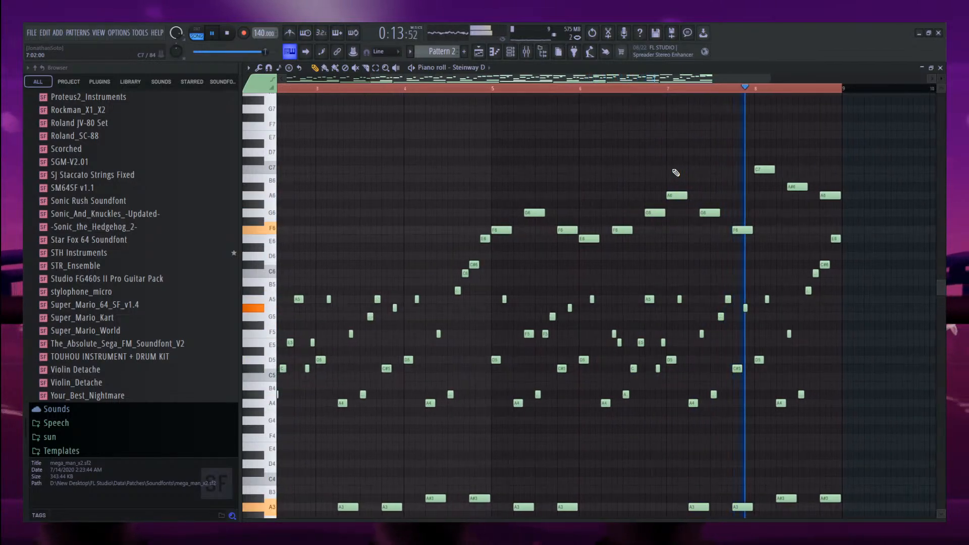
{"action": "key", "text": "space"}
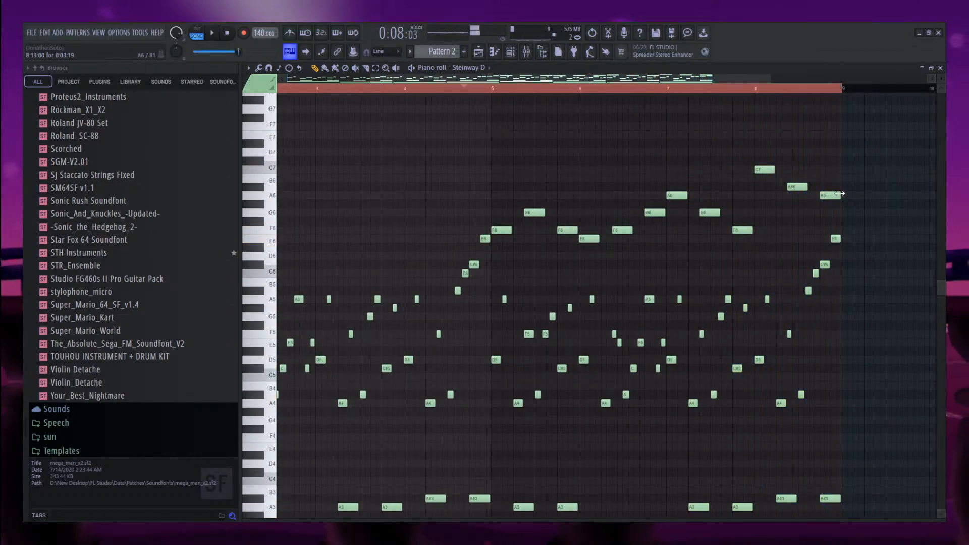
Replay the rising run at the end of bar four leading into bar five.
{"action": "scroll", "coordinate": [847, 210], "scroll_direction": "down", "scroll_amount": 1}
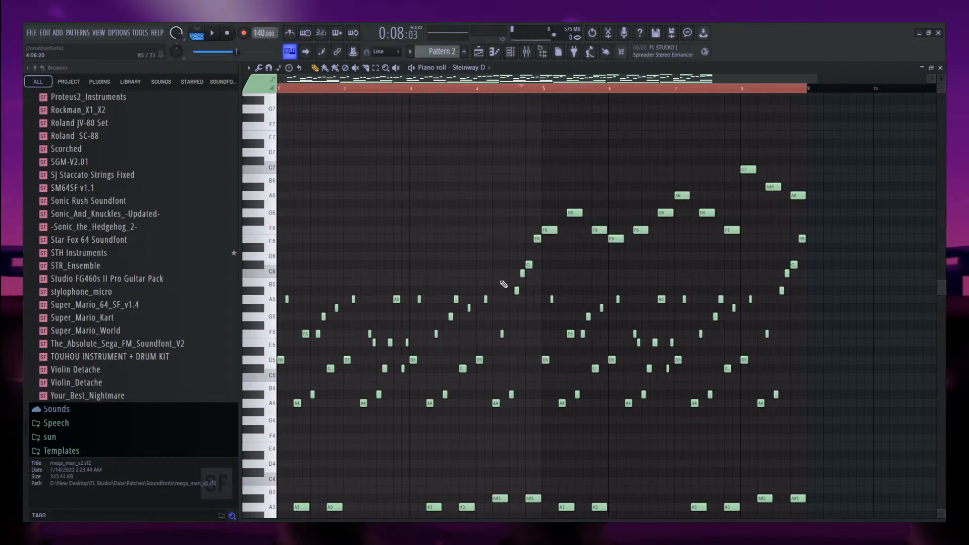
{"action": "scroll", "coordinate": [544, 170], "scroll_direction": "up", "scroll_amount": 2}
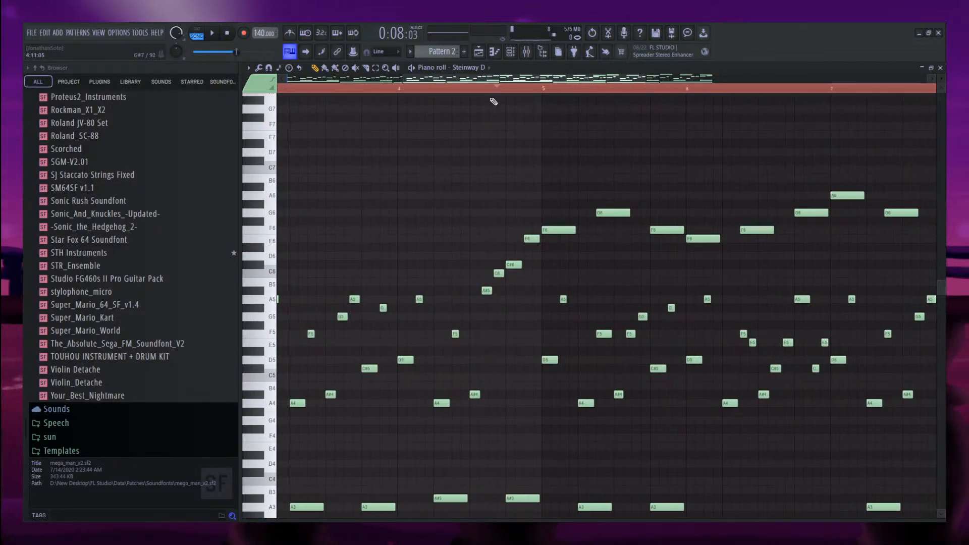
{"action": "left_click", "coordinate": [475, 90]}
{"action": "scroll", "coordinate": [543, 239], "scroll_direction": "up", "scroll_amount": 2}
{"action": "key", "text": "space"}
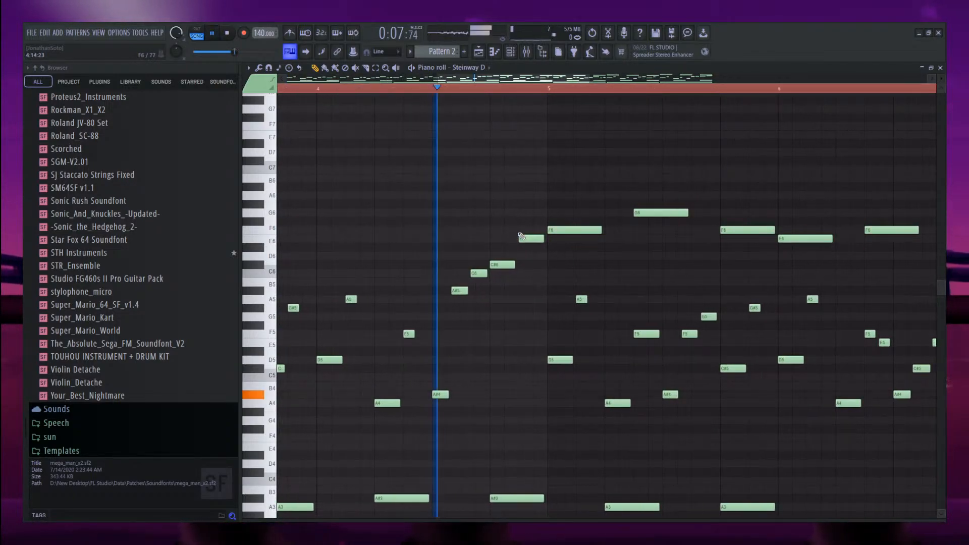
{"action": "key", "text": "space"}
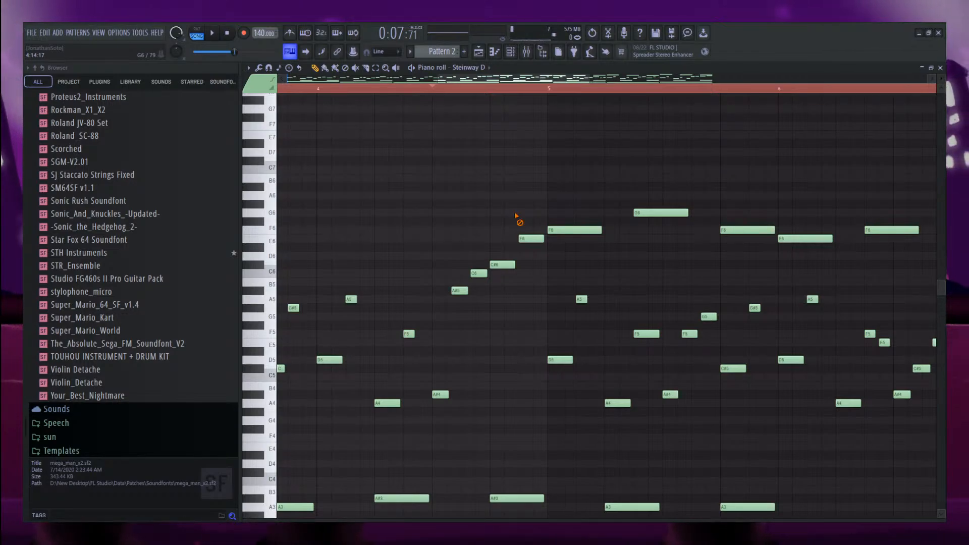
Open the Pattern 3 clip from the playlist in the piano roll and delete its three notes.
{"action": "left_click", "coordinate": [479, 52]}
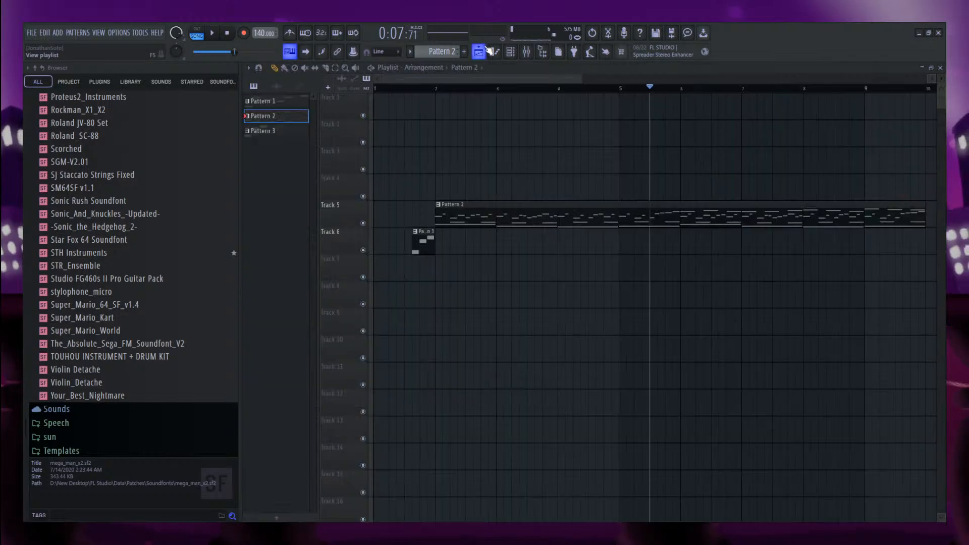
{"action": "double_click", "coordinate": [419, 241]}
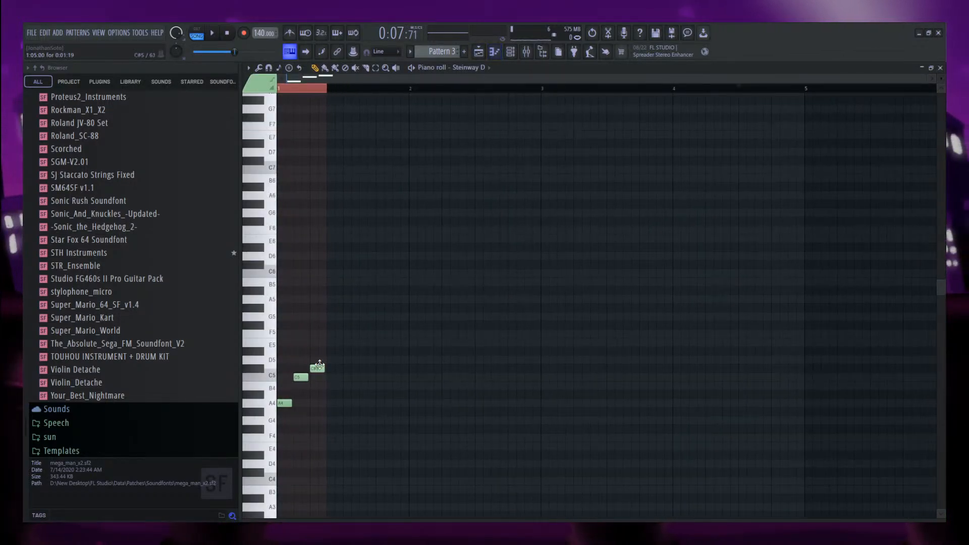
{"action": "right_click", "coordinate": [320, 368]}
{"action": "right_click", "coordinate": [302, 376]}
{"action": "right_click", "coordinate": [284, 403]}
Write eight consecutive D5 notes in Pattern 3 and fit its Track 6 clip to them, directly before Pattern 2.
{"action": "left_click", "coordinate": [281, 361]}
{"action": "scroll", "coordinate": [279, 368], "scroll_direction": "up", "scroll_amount": 2}
{"action": "mouse_move", "coordinate": [325, 362]}
{"action": "left_mouse_down"}
{"action": "mouse_move", "coordinate": [242, 365]}
{"action": "mouse_move", "coordinate": [308, 362]}
{"action": "left_mouse_up"}
{"action": "left_click", "coordinate": [311, 360]}
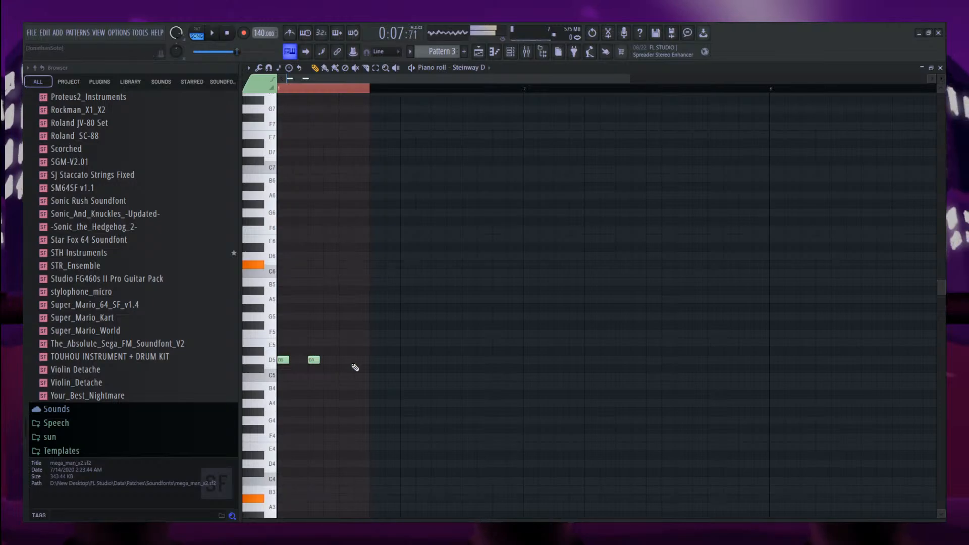
{"action": "left_click_drag", "start_coordinate": [328, 352], "coordinate": [328, 361]}
{"action": "left_click", "coordinate": [342, 361]}
{"action": "left_click", "coordinate": [357, 361]}
{"action": "key", "text": "ctrl+a"}
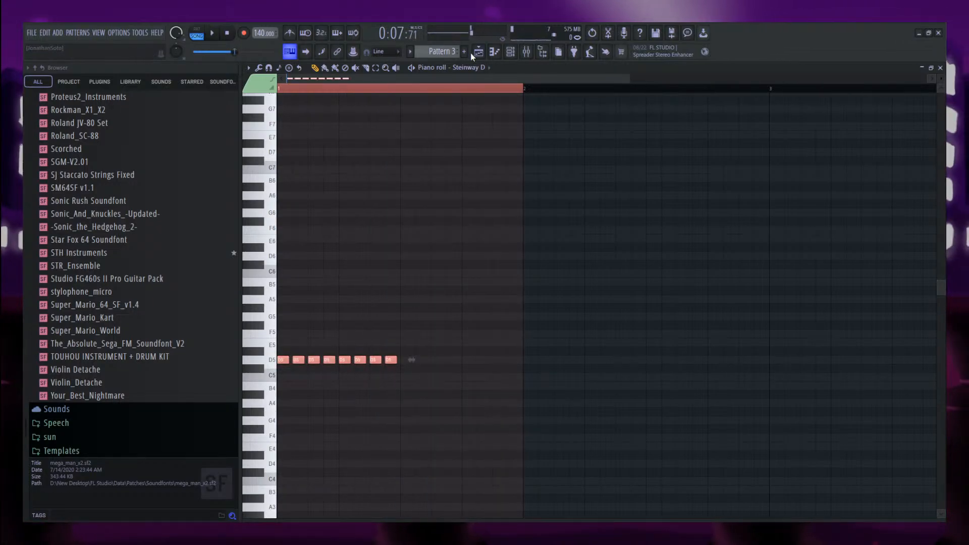
{"action": "left_click", "coordinate": [478, 52]}
{"action": "left_click_drag", "start_coordinate": [431, 246], "coordinate": [422, 249]}
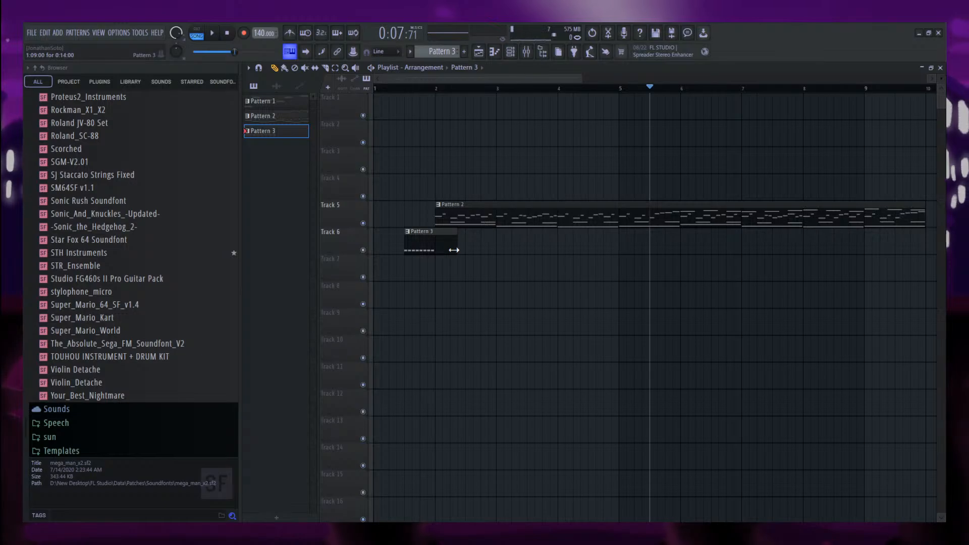
Shape the velocities of Pattern 3's eight D5 notes into a steady ramp rising from soft to loud.
{"action": "double_click", "coordinate": [419, 246]}
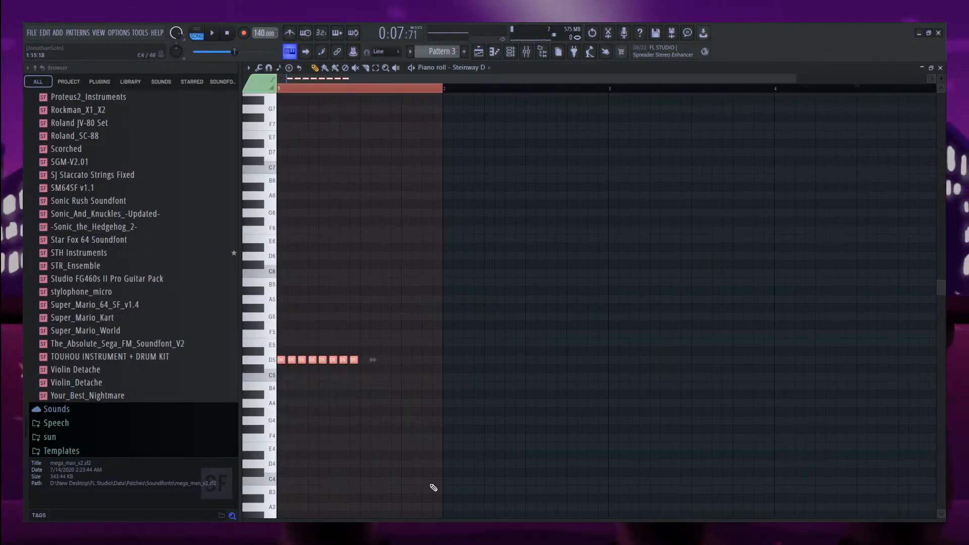
{"action": "left_click_drag", "start_coordinate": [405, 518], "coordinate": [374, 230]}
{"action": "scroll", "coordinate": [309, 404], "scroll_direction": "down", "scroll_amount": 3}
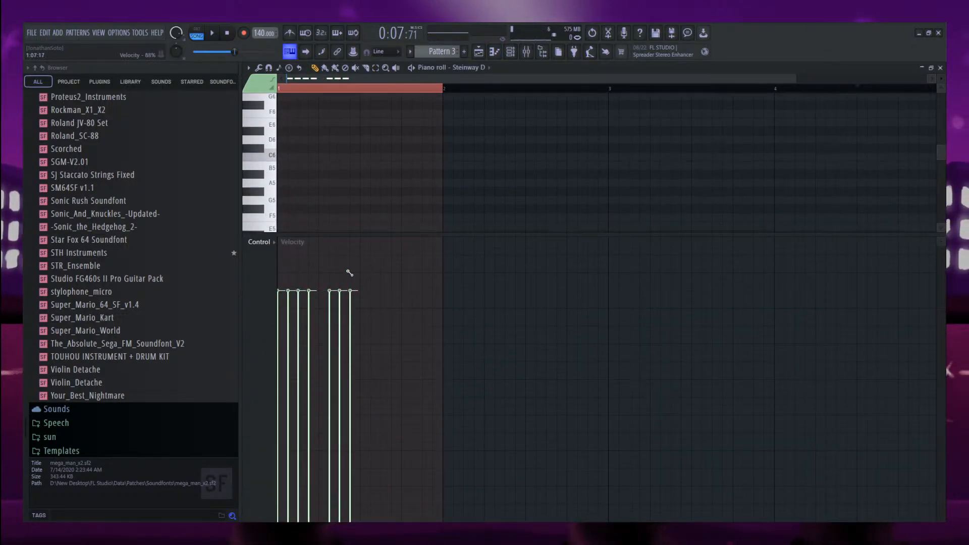
{"action": "left_click_drag", "start_coordinate": [339, 330], "coordinate": [278, 454]}
{"action": "scroll", "coordinate": [315, 197], "scroll_direction": "down", "scroll_amount": 3}
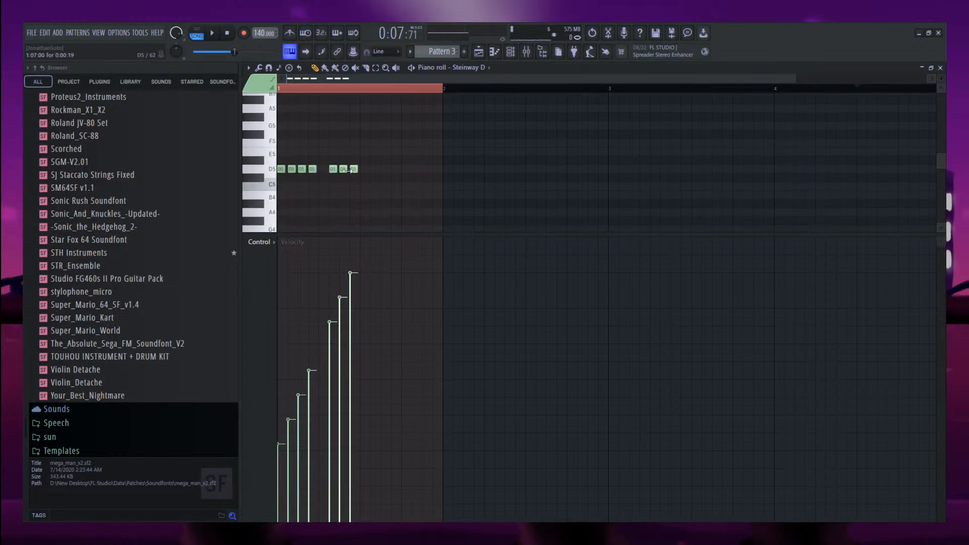
{"action": "left_click", "coordinate": [323, 167]}
{"action": "left_click_drag", "start_coordinate": [378, 136], "coordinate": [278, 212]}
{"action": "left_click_drag", "start_coordinate": [360, 245], "coordinate": [273, 450]}
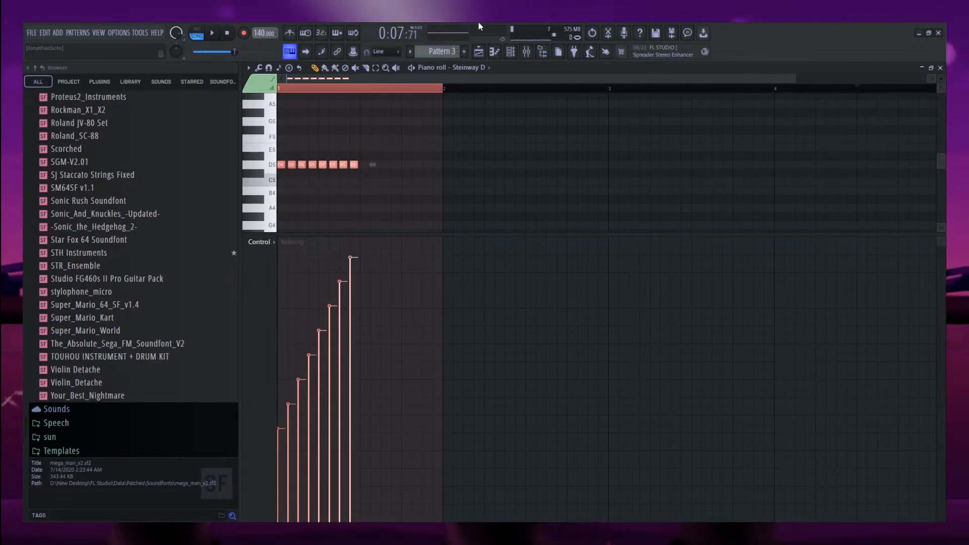
Play the arrangement in the playlist to hear the D5 build-up lead into Pattern 2.
{"action": "left_click", "coordinate": [478, 51]}
{"action": "key", "text": "space"}
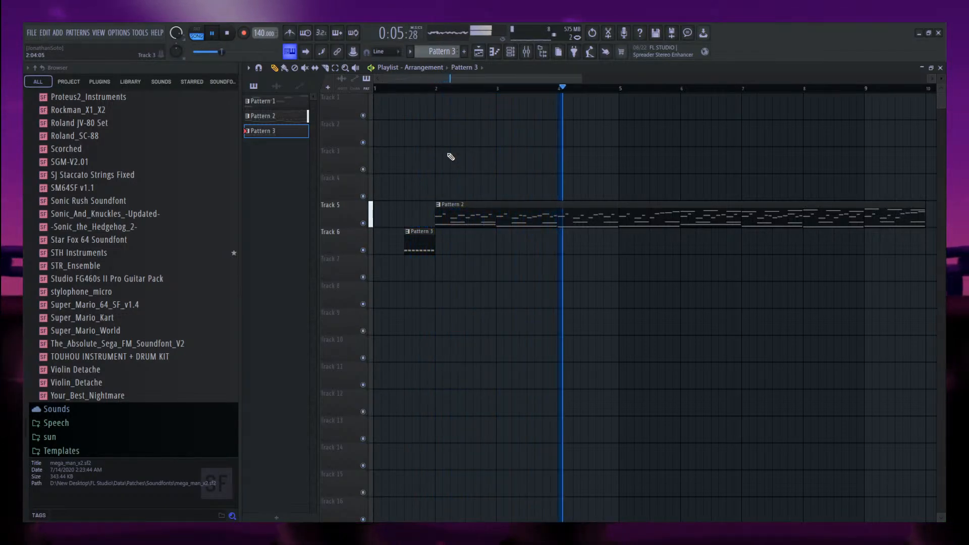
{"action": "key", "text": "space"}
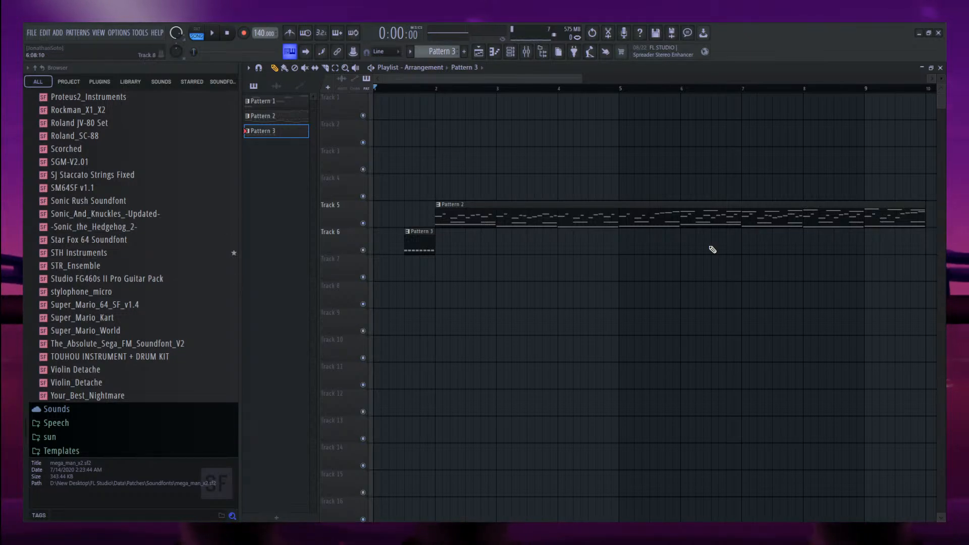
Show the Steinway D preset in the channel's FLEX instrument, then close the instrument and the channel rack.
{"action": "left_click", "coordinate": [511, 50]}
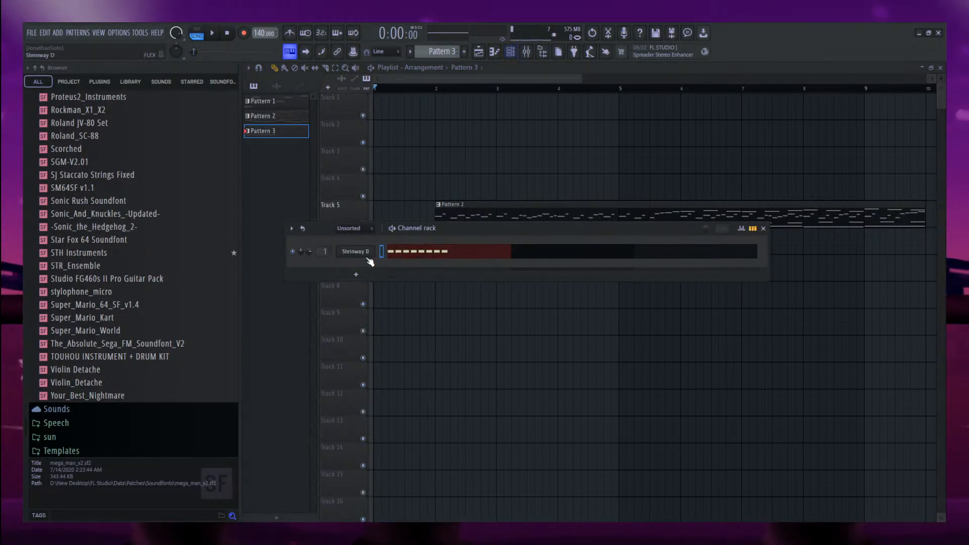
{"action": "left_click", "coordinate": [366, 253]}
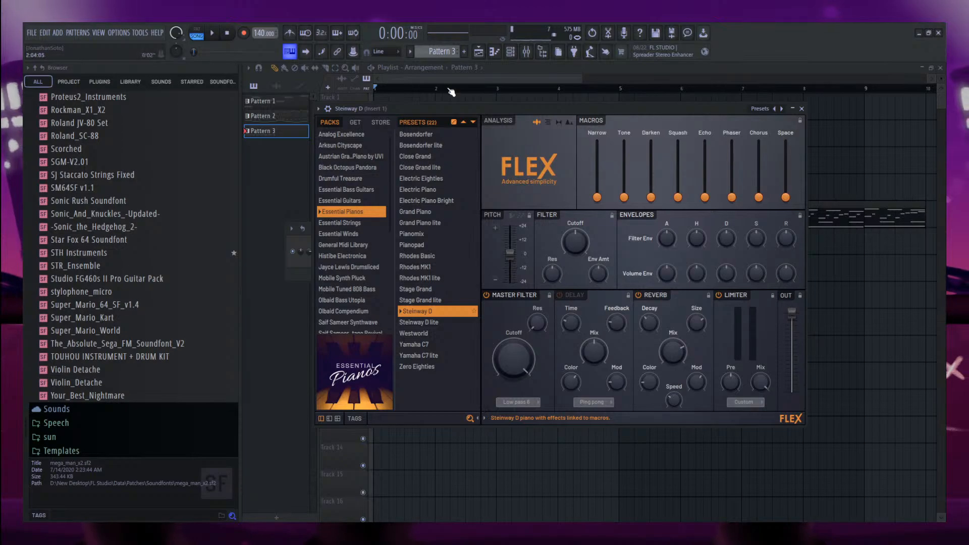
{"action": "left_click_drag", "start_coordinate": [419, 116], "coordinate": [514, 124]}
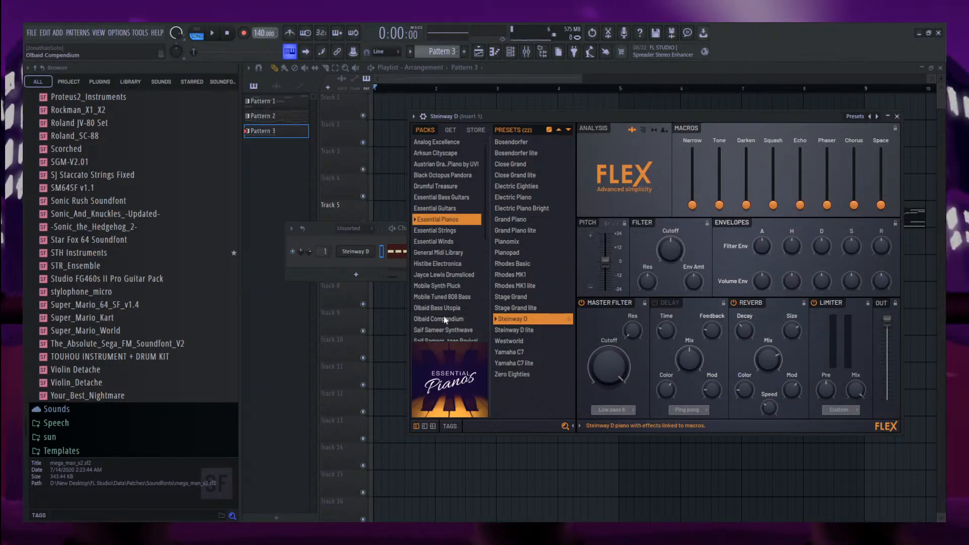
{"action": "left_click", "coordinate": [314, 231]}
{"action": "left_click", "coordinate": [337, 210]}
Play the arrangement from the start of the Pattern 3 clip.
{"action": "key", "text": "space"}
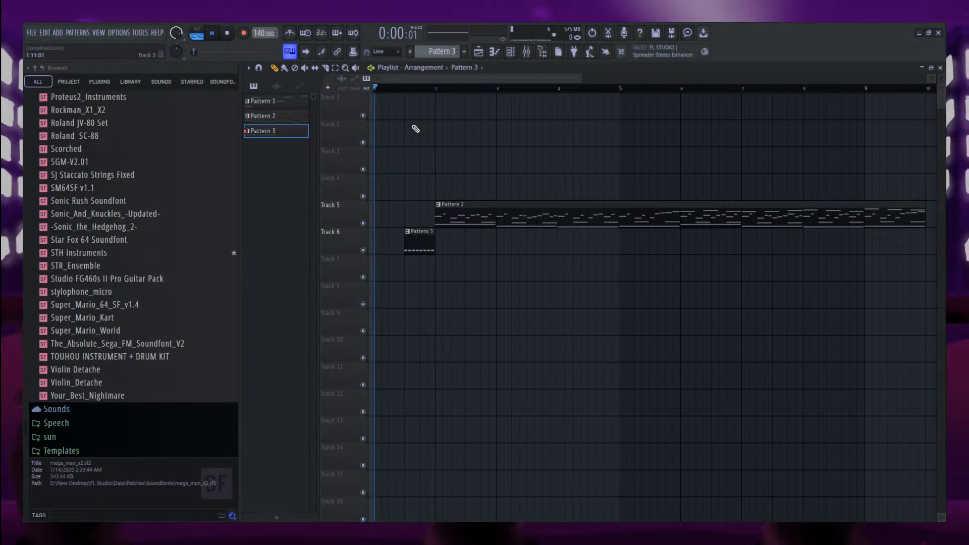
{"action": "left_click", "coordinate": [412, 88]}
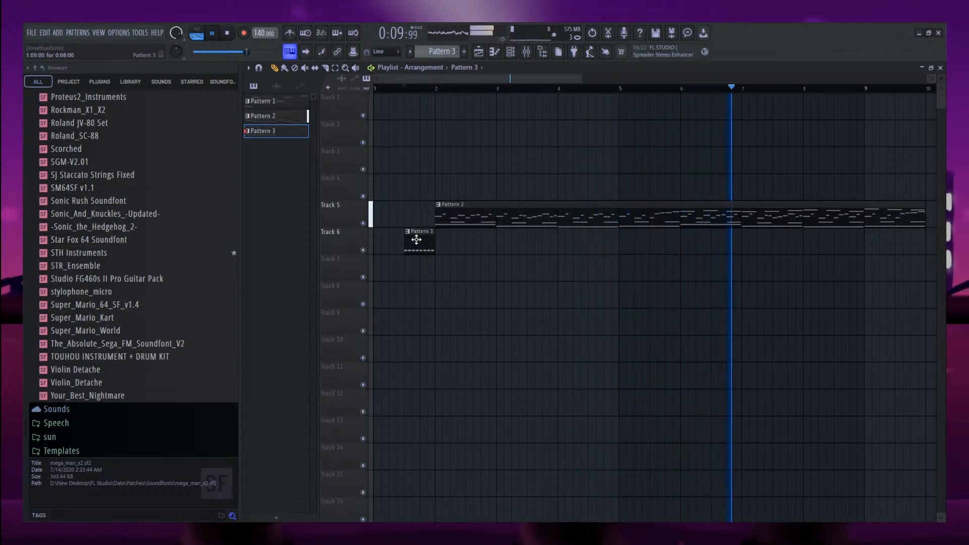
Open Pattern 2 in the piano roll, hide the velocity lane to show its melody and bass notes, and stop playback.
{"action": "double_click", "coordinate": [505, 217]}
{"action": "scroll", "coordinate": [508, 222], "scroll_direction": "down", "scroll_amount": 4}
{"action": "left_click_drag", "start_coordinate": [513, 235], "coordinate": [722, 518]}
{"action": "scroll", "coordinate": [580, 296], "scroll_direction": "up", "scroll_amount": 1}
{"action": "key", "text": "space"}
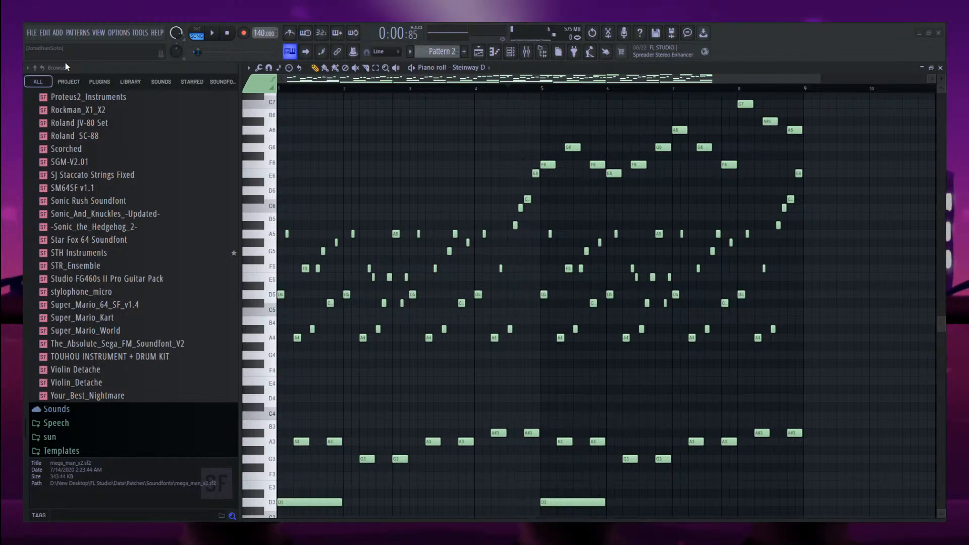
Save the project and open the short clip on Track 6 of the playlist in the piano roll.
{"action": "key", "text": "ctrl+s"}
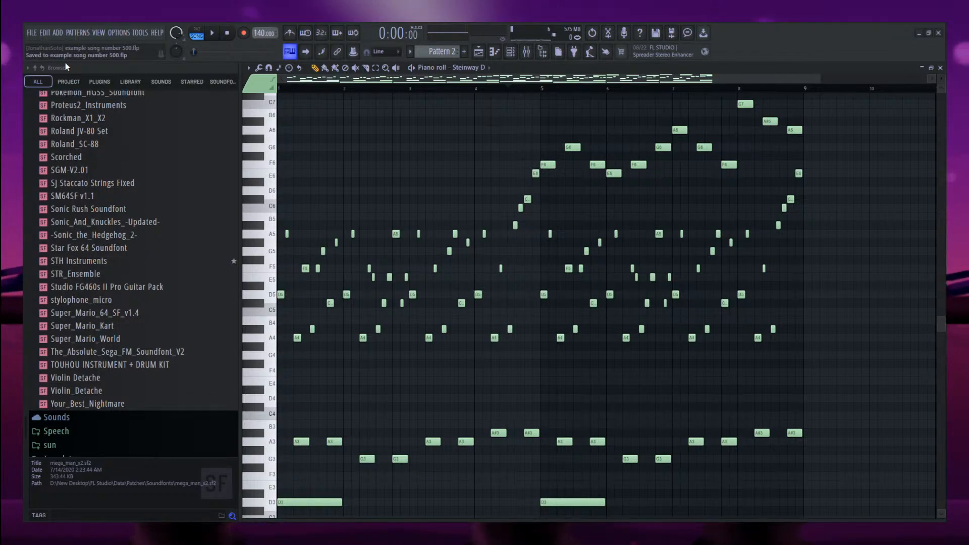
{"action": "left_click", "coordinate": [479, 52]}
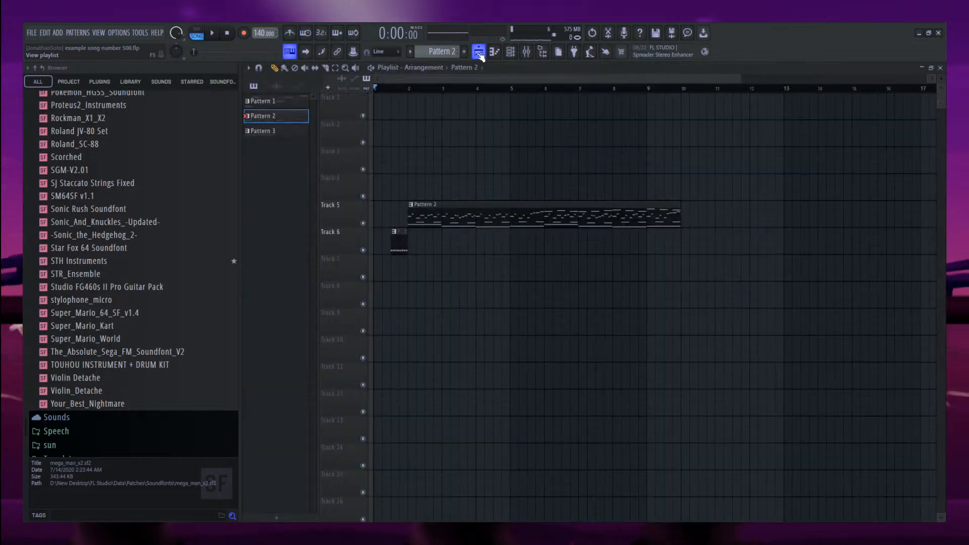
{"action": "double_click", "coordinate": [401, 248]}
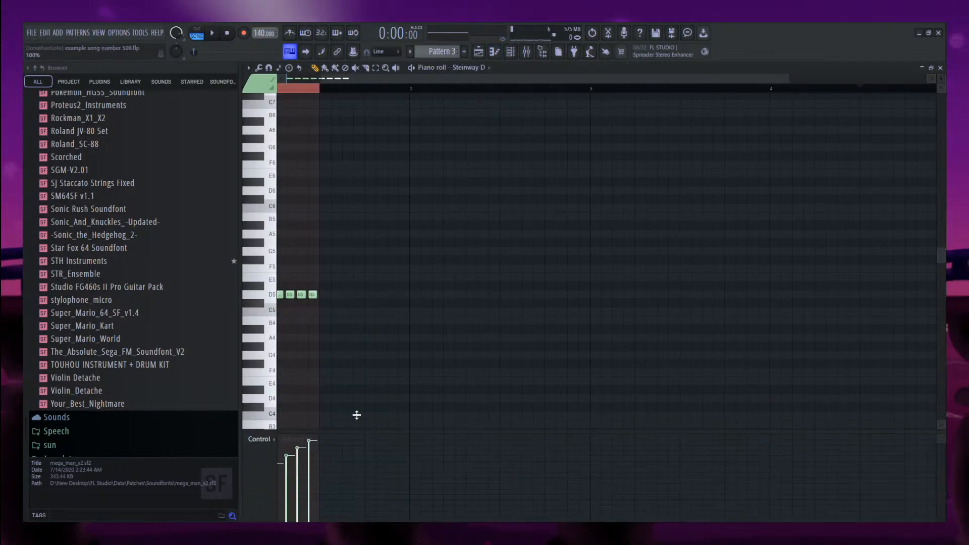
Enlarge the velocity lane beneath the row of D5 notes in Pattern 3, leaving the notes deselected.
{"action": "left_click_drag", "start_coordinate": [357, 415], "coordinate": [365, 228]}
{"action": "left_click_drag", "start_coordinate": [400, 88], "coordinate": [336, 79]}
{"action": "scroll", "coordinate": [403, 176], "scroll_direction": "down", "scroll_amount": 4}
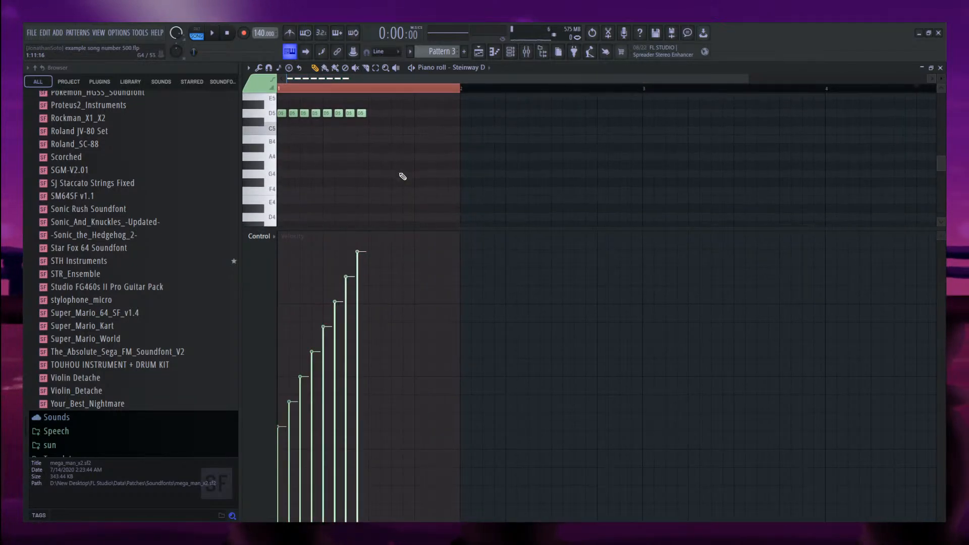
{"action": "key", "text": "ctrl+a"}
{"action": "scroll", "coordinate": [414, 167], "scroll_direction": "up", "scroll_amount": 2}
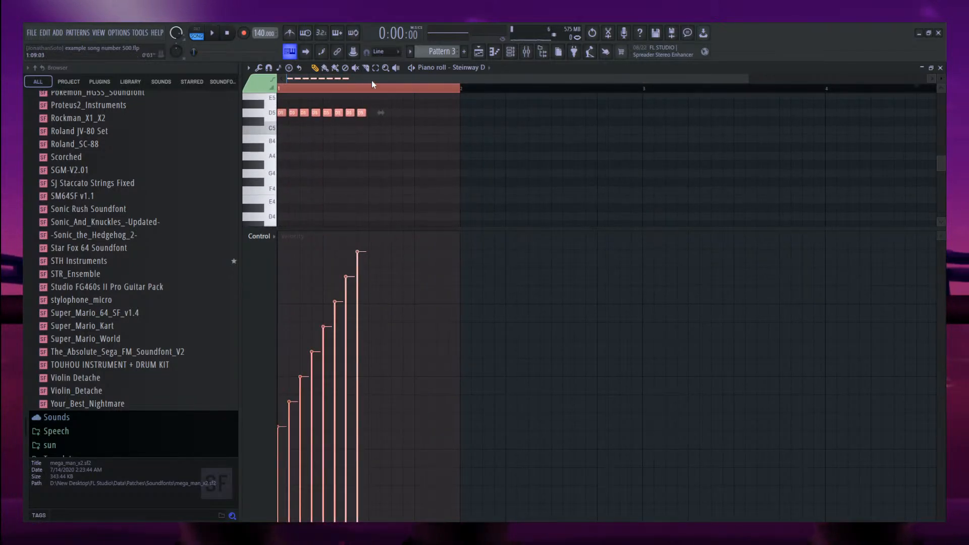
{"action": "key", "text": "ctrl+z"}
{"action": "scroll", "coordinate": [374, 145], "scroll_direction": "up", "scroll_amount": 2}
{"action": "scroll", "coordinate": [371, 149], "scroll_direction": "down", "scroll_amount": 2}
{"action": "key", "text": "ctrl+z"}
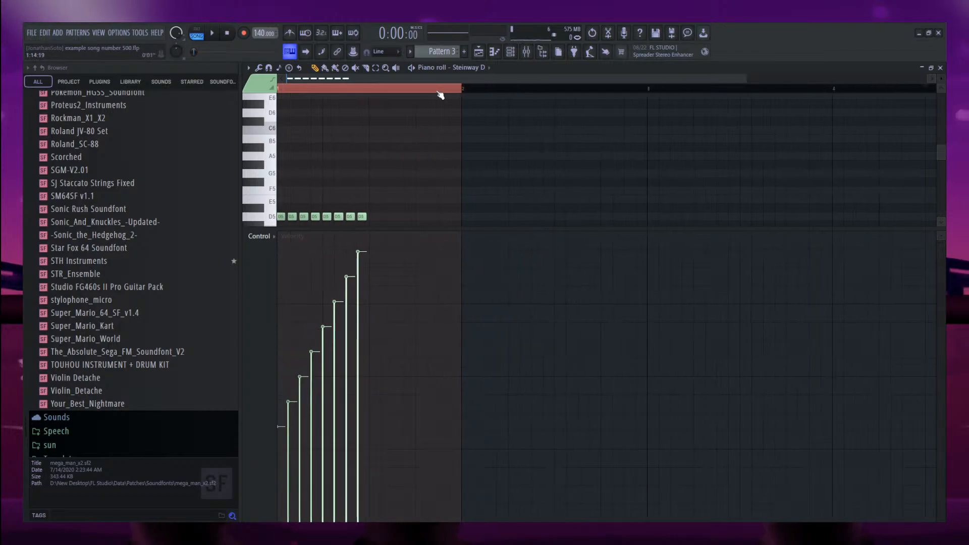
{"action": "mouse_move", "coordinate": [416, 229]}
{"action": "left_mouse_down"}
{"action": "mouse_move", "coordinate": [418, 337]}
{"action": "mouse_move", "coordinate": [409, 231]}
{"action": "left_mouse_up"}
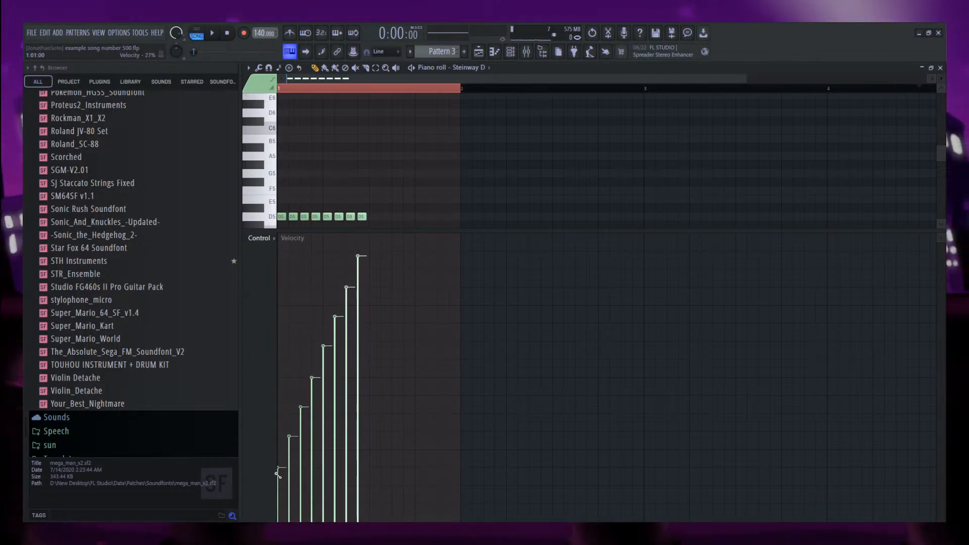
Redraw the D5 notes' velocities as an even rising ramp from soft to loud and collapse the velocity lane.
{"action": "mouse_move", "coordinate": [277, 461]}
{"action": "left_mouse_down"}
{"action": "mouse_move", "coordinate": [277, 258]}
{"action": "mouse_move", "coordinate": [275, 433]}
{"action": "mouse_move", "coordinate": [291, 253]}
{"action": "mouse_move", "coordinate": [270, 305]}
{"action": "mouse_move", "coordinate": [264, 433]}
{"action": "left_mouse_up"}
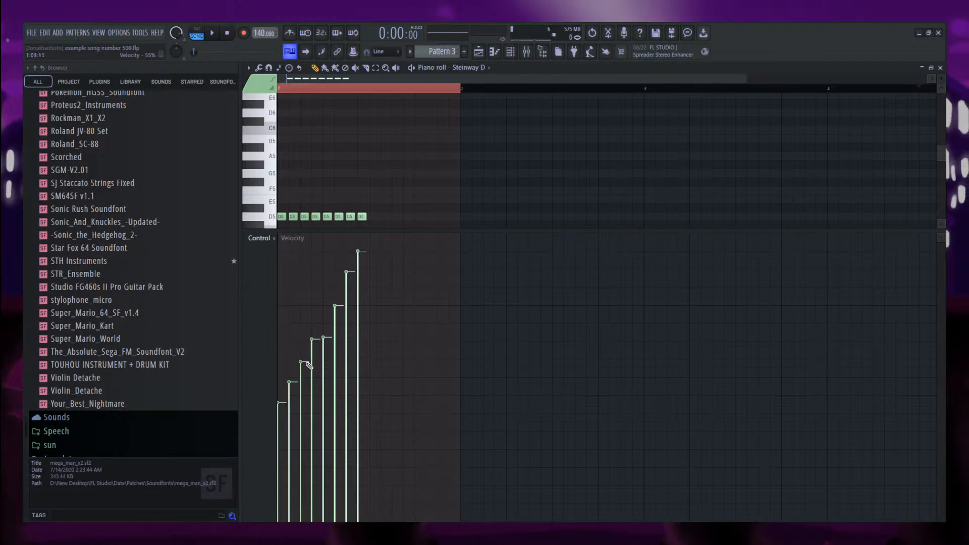
{"action": "mouse_move", "coordinate": [326, 288]}
{"action": "left_mouse_down"}
{"action": "mouse_move", "coordinate": [277, 246]}
{"action": "mouse_move", "coordinate": [303, 252]}
{"action": "mouse_move", "coordinate": [277, 275]}
{"action": "mouse_move", "coordinate": [272, 513]}
{"action": "mouse_move", "coordinate": [341, 294]}
{"action": "left_mouse_up"}
{"action": "key", "text": "space"}
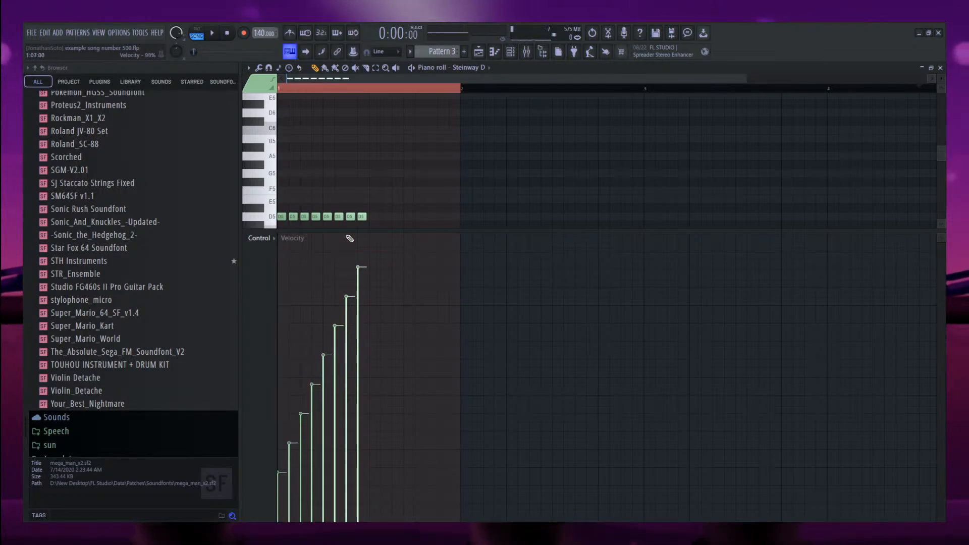
{"action": "right_click", "coordinate": [344, 231]}
{"action": "key", "text": "ctrl+a"}
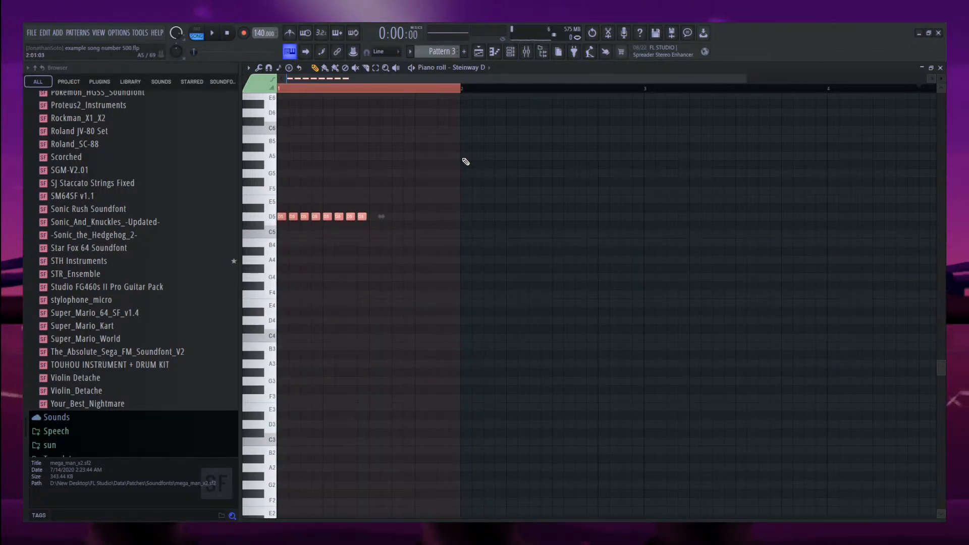
{"action": "key", "text": "ctrl+d"}
{"action": "key", "text": "ctrl+d"}
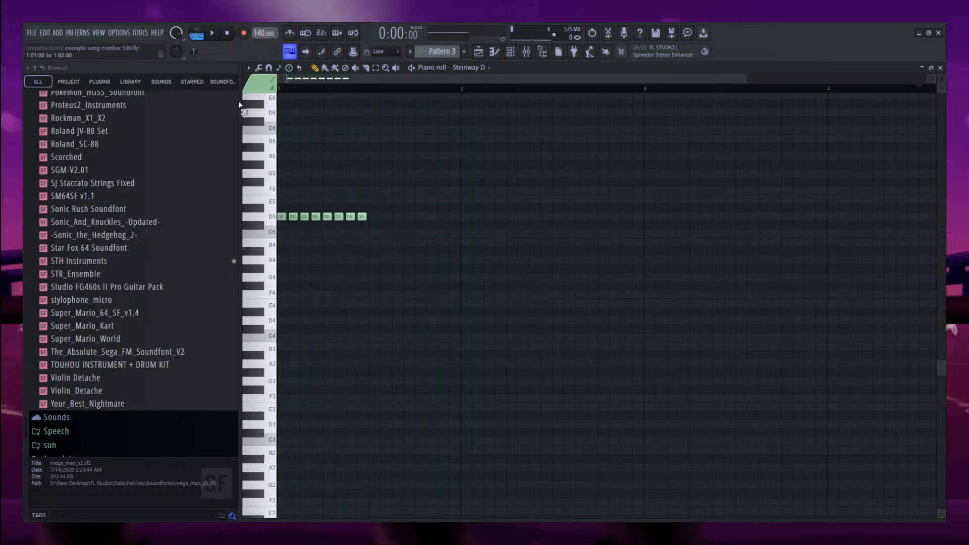
Play back the playlist arrangement and open the Pattern 2 clip in the piano roll.
{"action": "left_click", "coordinate": [479, 51]}
{"action": "key", "text": "space"}
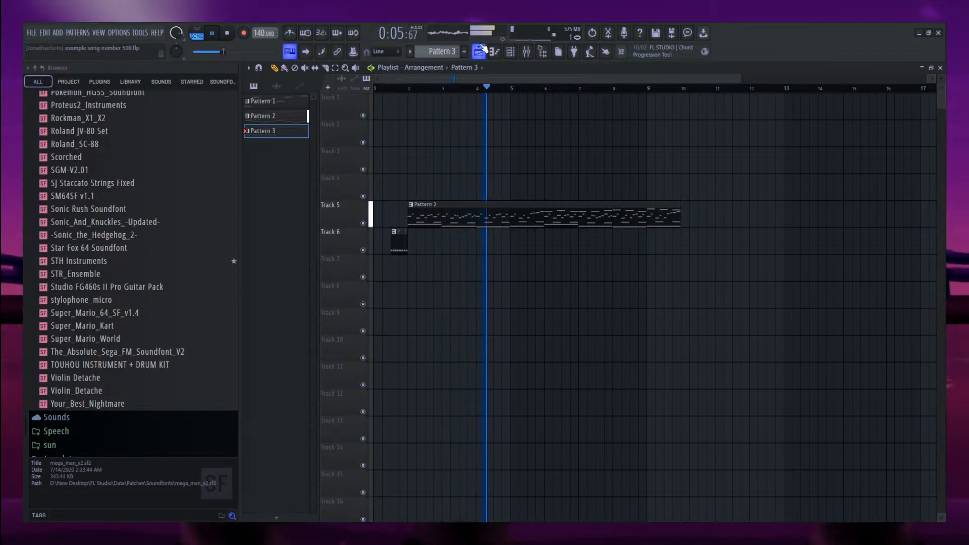
{"action": "key", "text": "Return"}
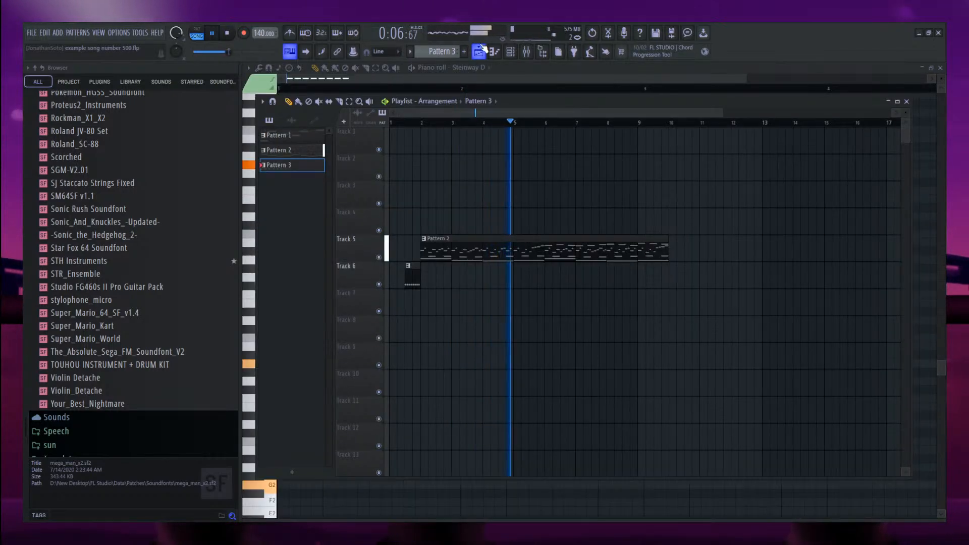
{"action": "left_click", "coordinate": [898, 102]}
{"action": "double_click", "coordinate": [649, 213]}
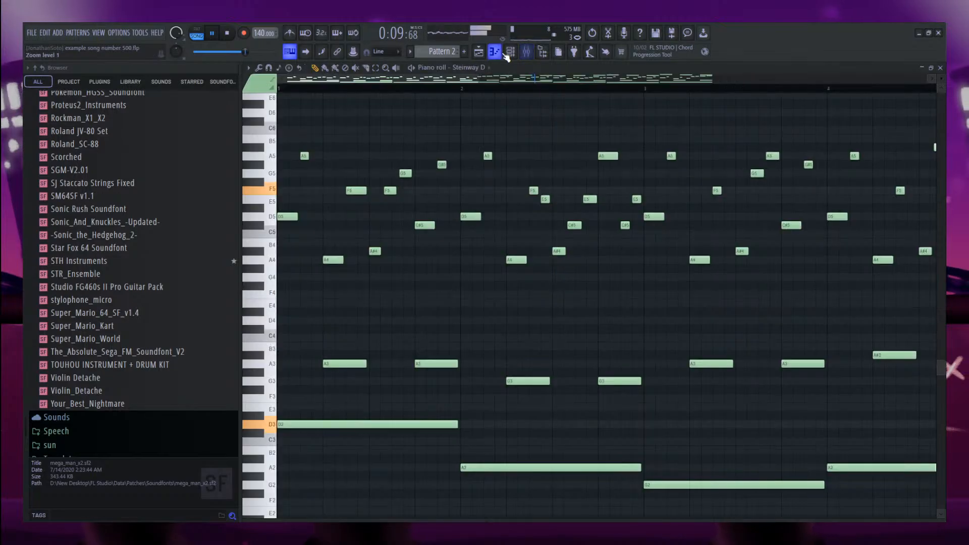
{"action": "key", "text": "space"}
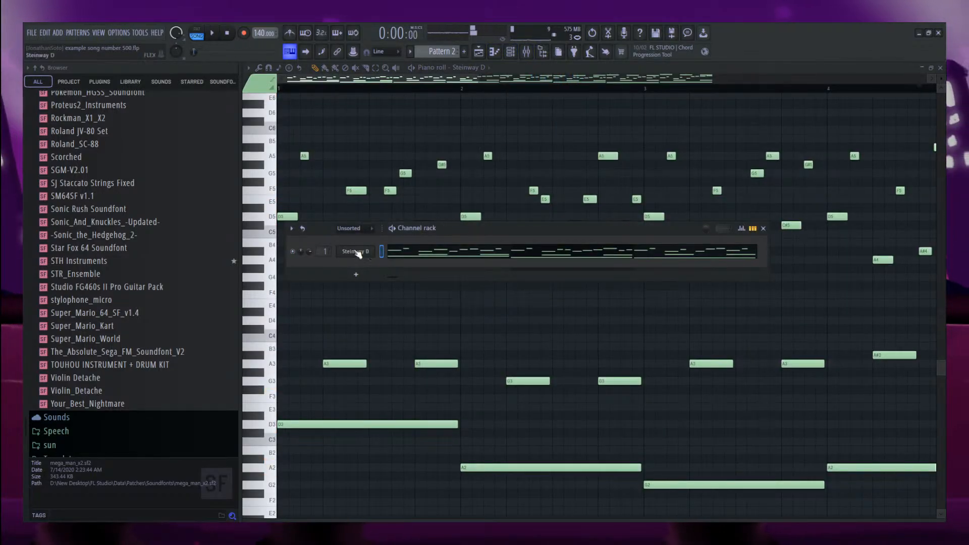
Add a FLEX instrument channel and load the All Strings Sustain preset from the Essential Strings pack.
{"action": "left_click", "coordinate": [356, 275]}
{"action": "left_click", "coordinate": [387, 103]}
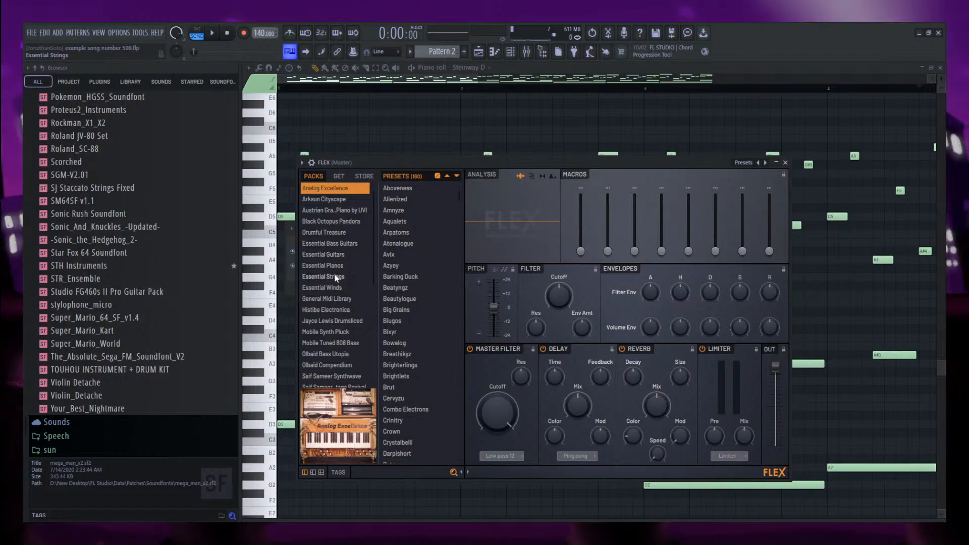
{"action": "left_click", "coordinate": [336, 277]}
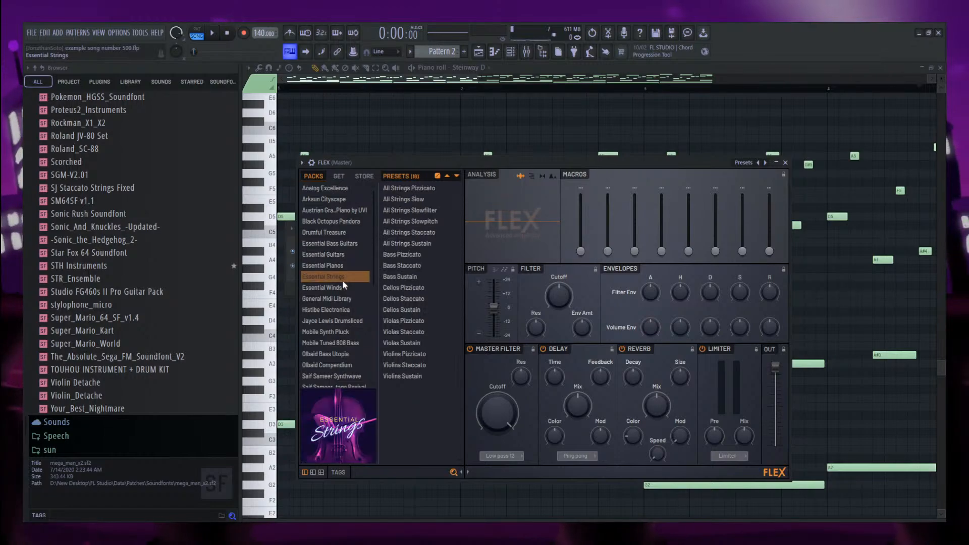
{"action": "left_click", "coordinate": [418, 242]}
Copy Pattern 2's eight long Steinway D bass notes into the All Strings Sustain channel in Pattern 4, starting at bar 1.
{"action": "left_click", "coordinate": [495, 53]}
{"action": "scroll", "coordinate": [394, 338], "scroll_direction": "down", "scroll_amount": 3}
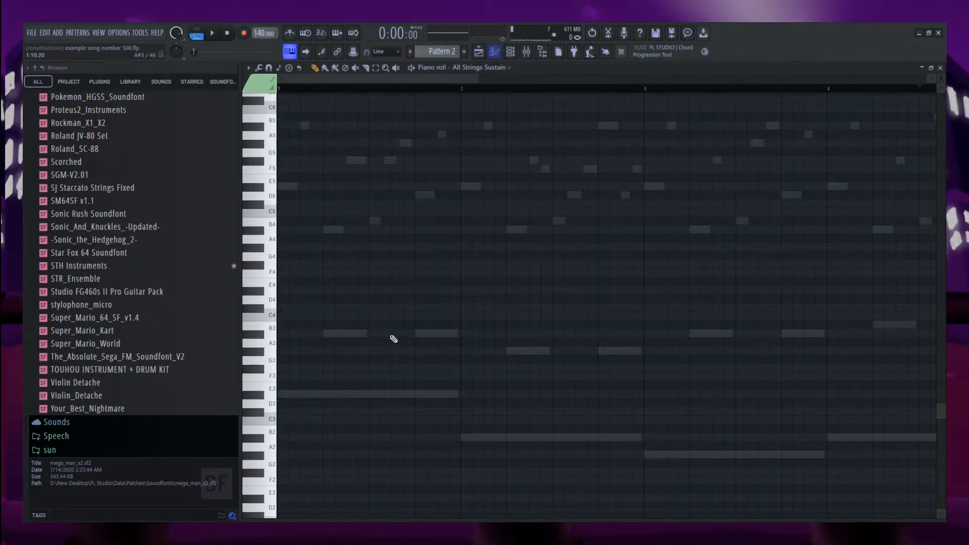
{"action": "right_click", "coordinate": [371, 344]}
{"action": "right_click", "coordinate": [370, 345]}
{"action": "scroll", "coordinate": [370, 343], "scroll_direction": "down", "scroll_amount": 5}
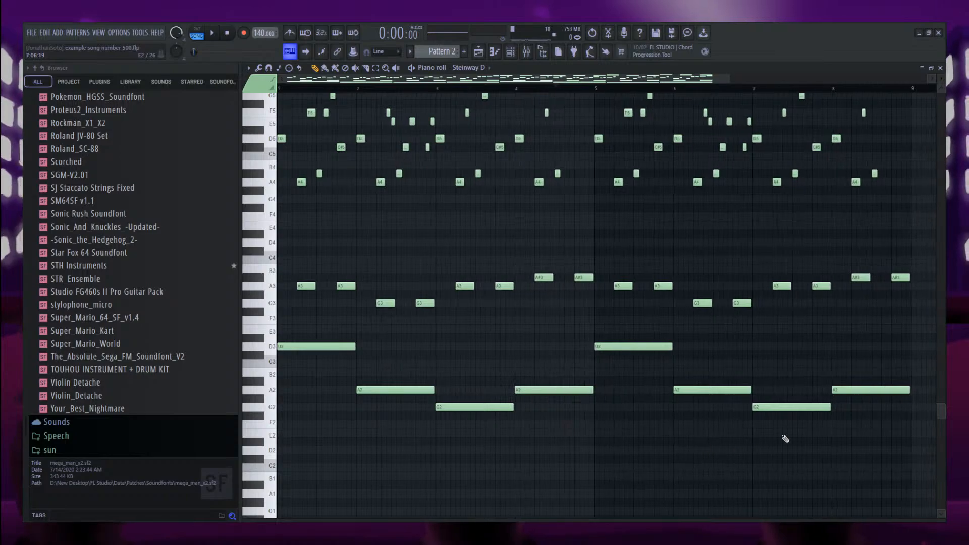
{"action": "left_click_drag", "start_coordinate": [893, 438], "coordinate": [303, 325]}
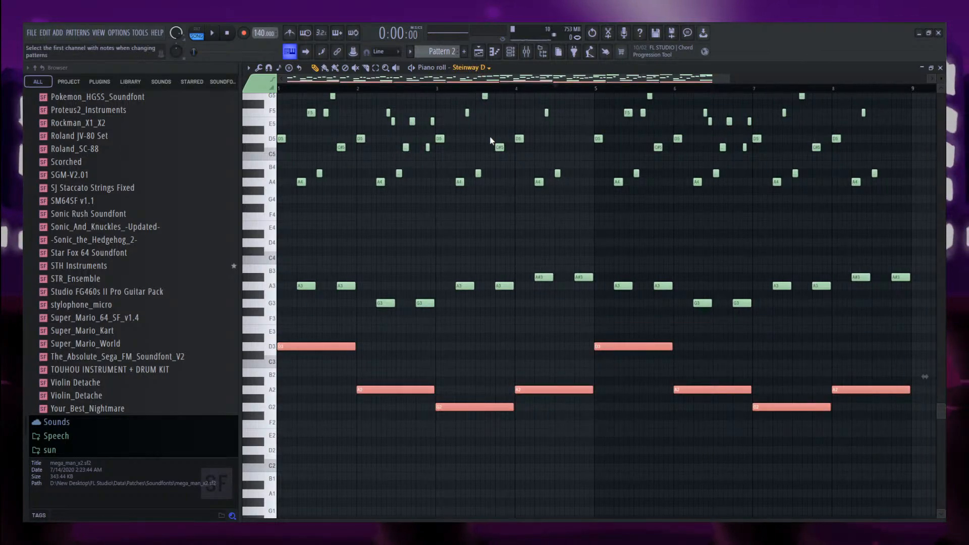
{"action": "left_click", "coordinate": [488, 129]}
{"action": "scroll", "coordinate": [444, 53], "scroll_direction": "down", "scroll_amount": 1}
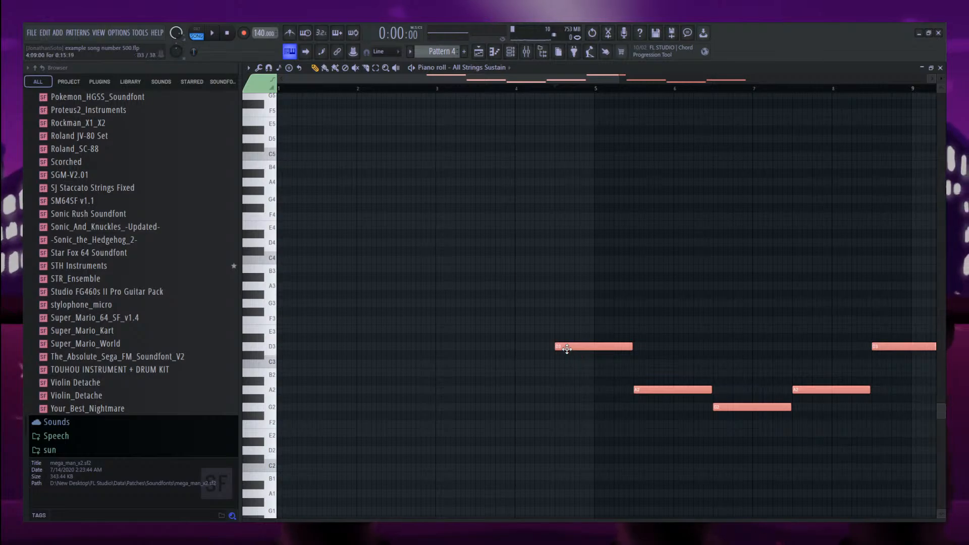
{"action": "left_click_drag", "start_coordinate": [567, 347], "coordinate": [282, 348]}
Switch playback to pattern mode and duplicate all eight string notes one octave higher, auditioning the result.
{"action": "left_click", "coordinate": [197, 30]}
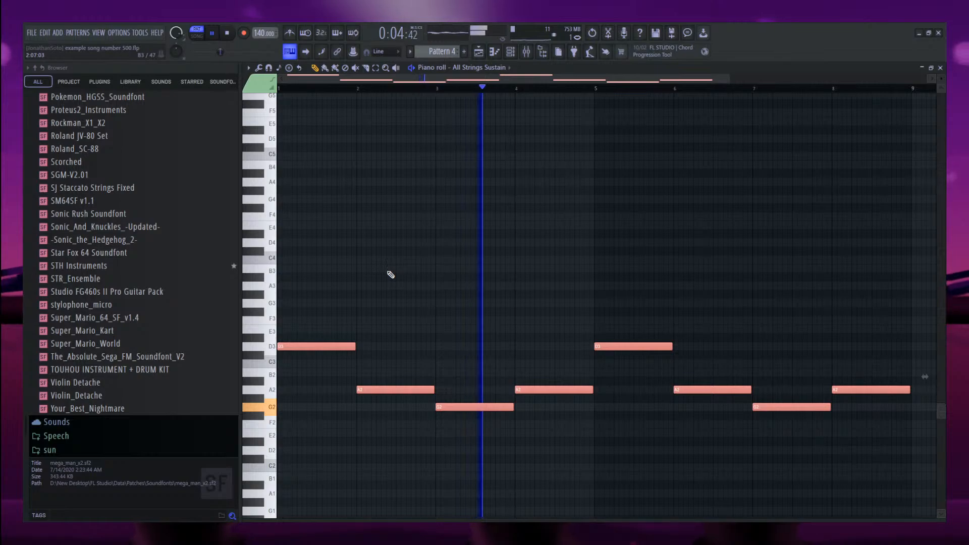
{"action": "scroll", "coordinate": [390, 275], "scroll_direction": "down", "scroll_amount": 3}
{"action": "right_click", "coordinate": [378, 310]}
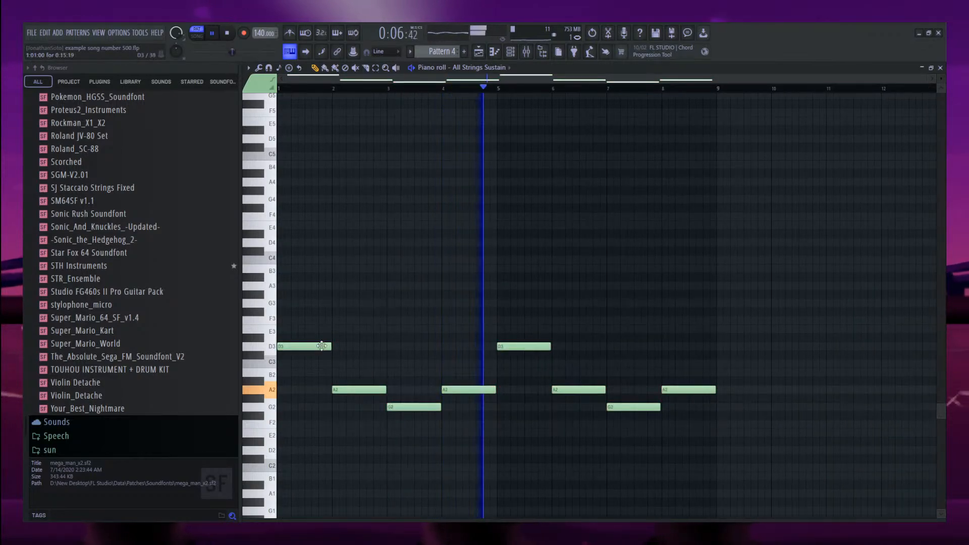
{"action": "key", "text": "ctrl+a"}
{"action": "key", "text": "space"}
{"action": "left_click_drag", "start_coordinate": [322, 346], "coordinate": [319, 241]}
{"action": "key", "text": "space"}
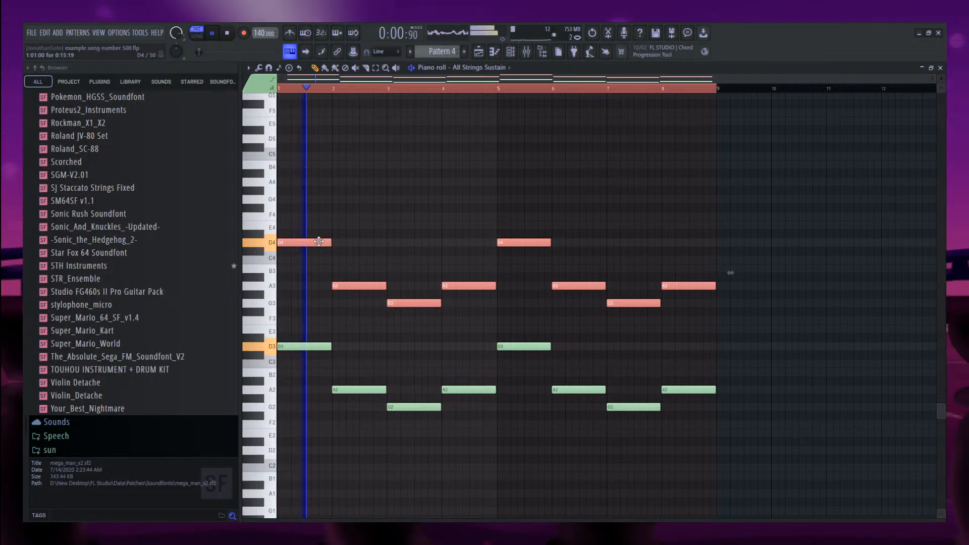
{"action": "scroll", "coordinate": [320, 242], "scroll_direction": "up", "scroll_amount": 3}
{"action": "key", "text": "space"}
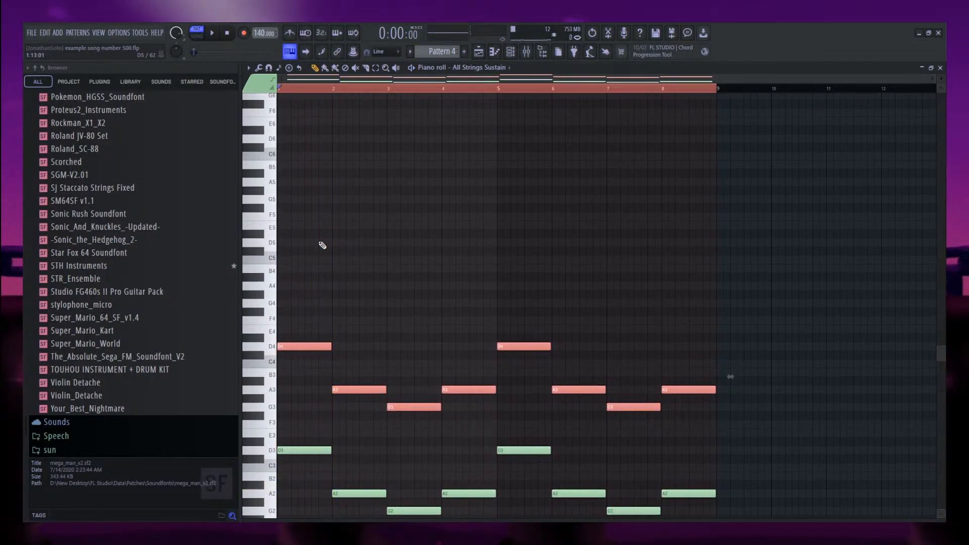
Try shifting the upper row of string notes up an octave and return it to its original octave.
{"action": "key", "text": "ctrl+Up"}
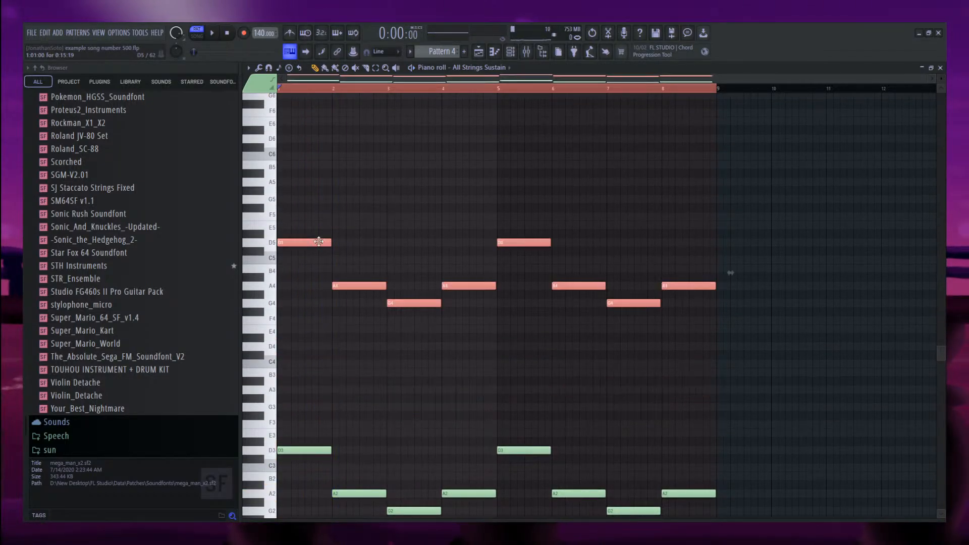
{"action": "key", "text": "ctrl+Down"}
{"action": "key", "text": "ctrl+d"}
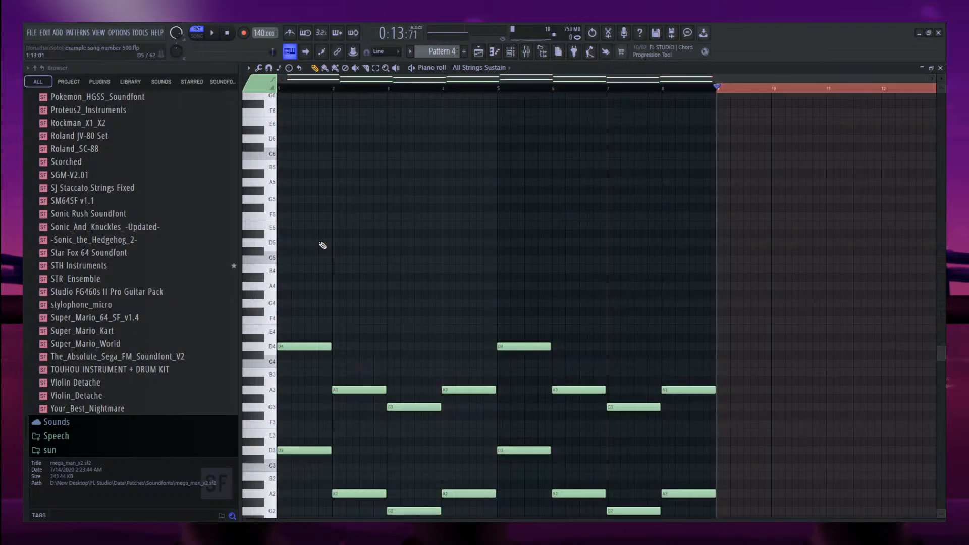
{"action": "key", "text": "ctrl+a"}
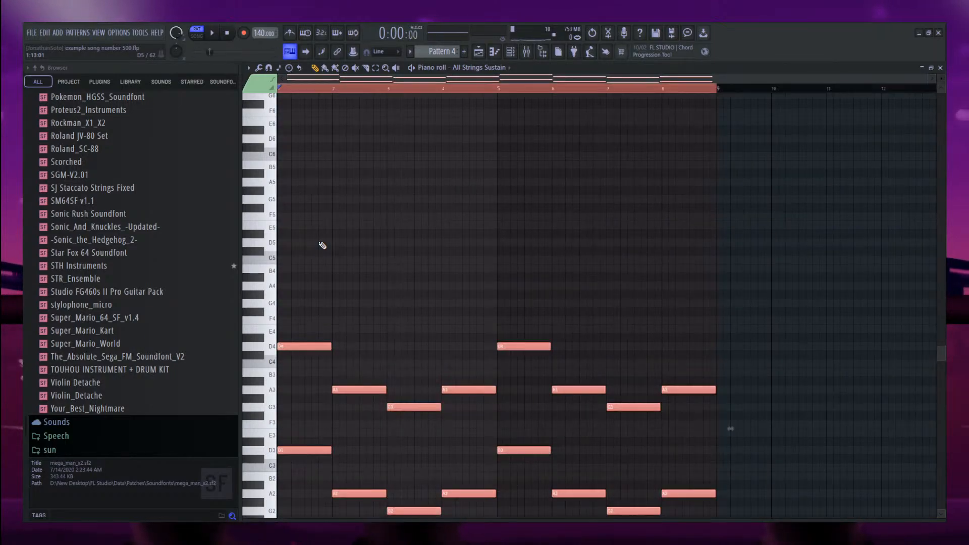
{"action": "left_click_drag", "start_coordinate": [736, 411], "coordinate": [267, 251]}
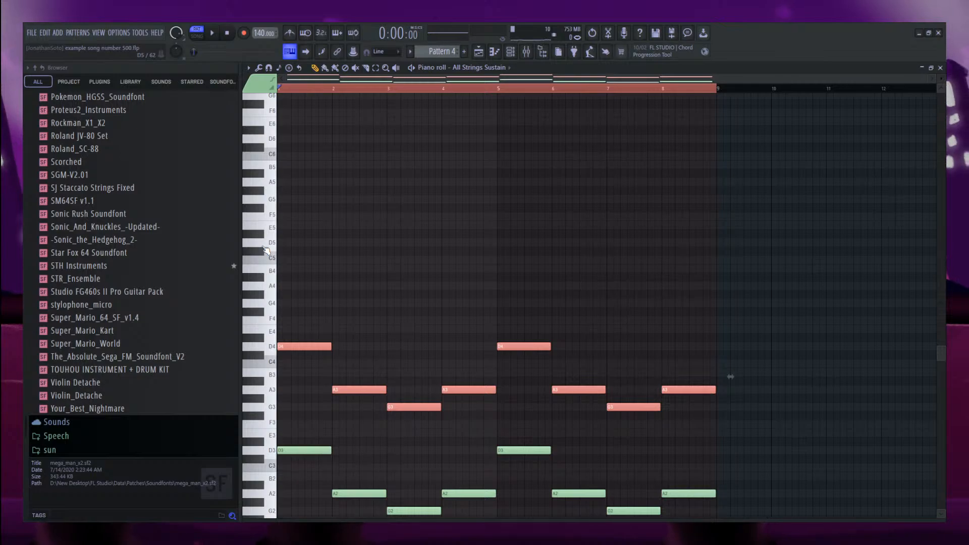
{"action": "key", "text": "ctrl+Up"}
{"action": "key", "text": "ctrl+Down"}
{"action": "key", "text": "ctrl+Up"}
{"action": "key", "text": "ctrl+Up"}
{"action": "key", "text": "ctrl+Down"}
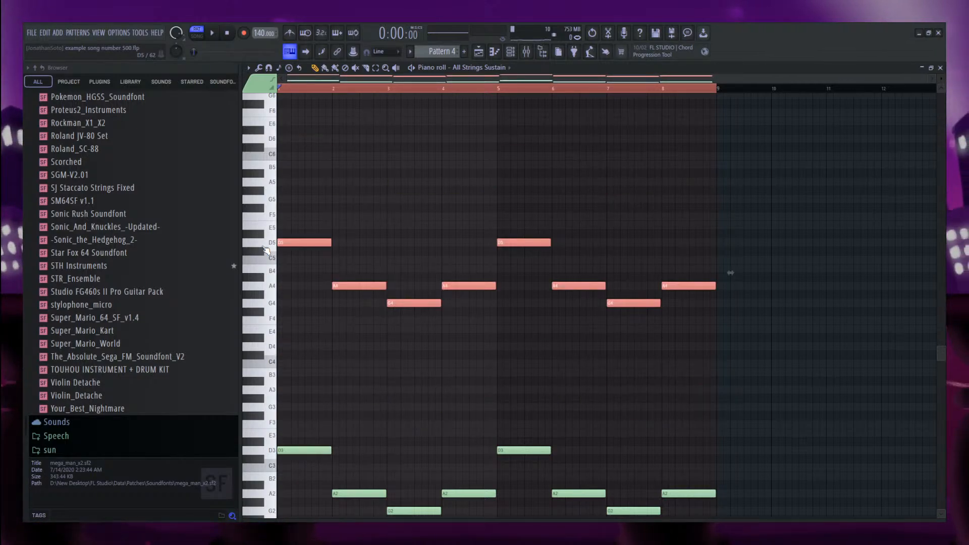
{"action": "key", "text": "ctrl+Down"}
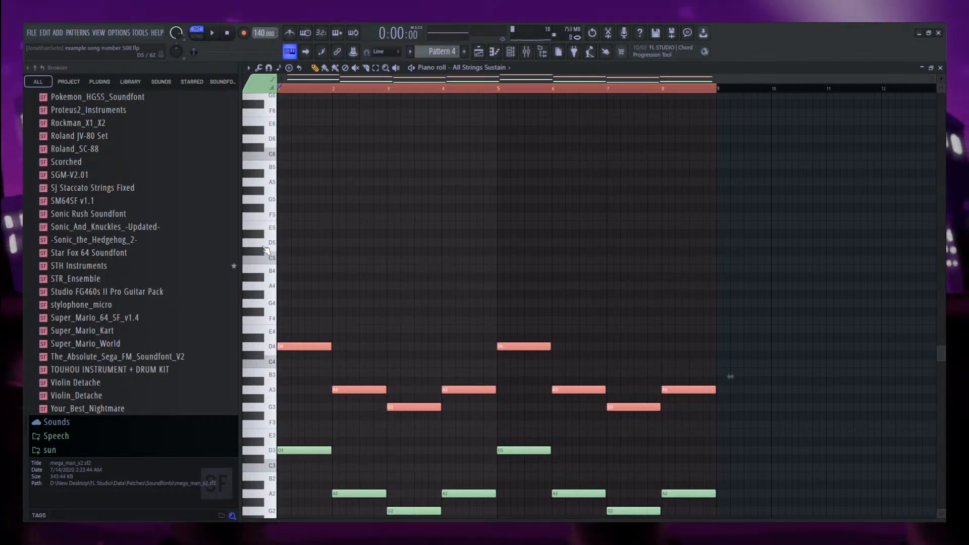
Try transposing the upper row of string notes up by semitones and bring it back to its original pitch.
{"action": "key", "text": "shift+Up"}
{"action": "key", "text": "shift+Up"}
{"action": "key", "text": "shift+Up"}
{"action": "key", "text": "shift+Up"}
{"action": "key", "text": "shift+Up"}
{"action": "key", "text": "shift+Up"}
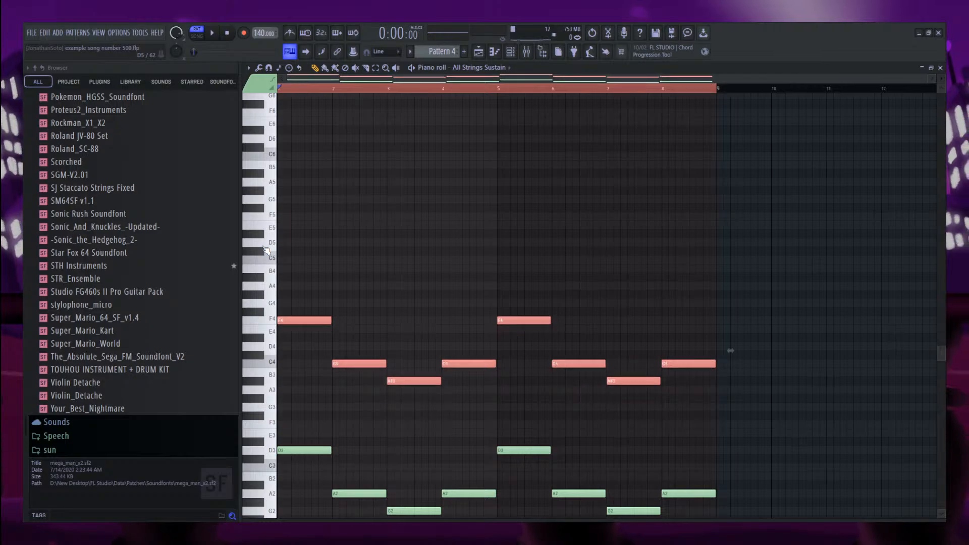
{"action": "key", "text": "shift+Down"}
{"action": "key", "text": "shift+Down"}
{"action": "key", "text": "shift+Down"}
{"action": "key", "text": "shift+Down"}
{"action": "key", "text": "shift+Down"}
{"action": "key", "text": "shift+Down"}
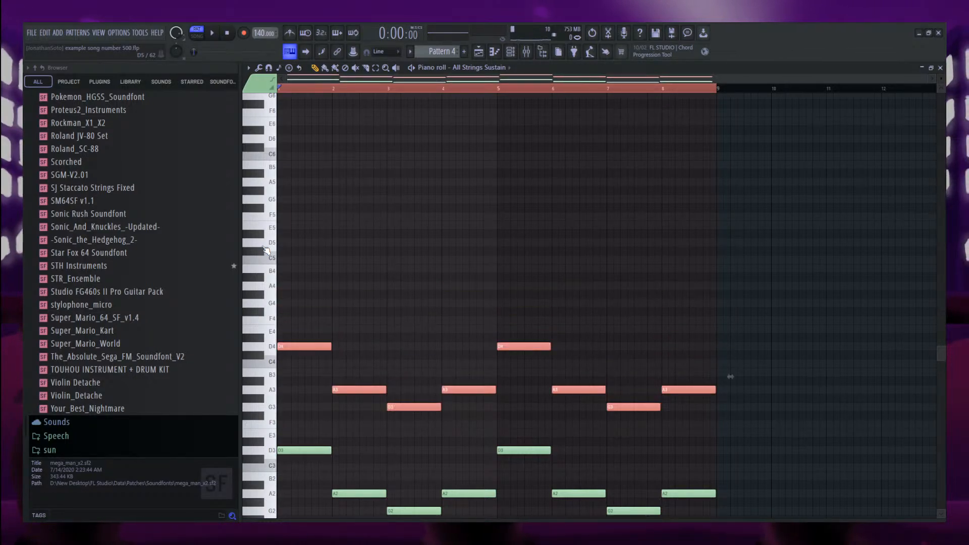
Play back Pattern 4's octave-doubled string notes and clear the note selection.
{"action": "key", "text": "space"}
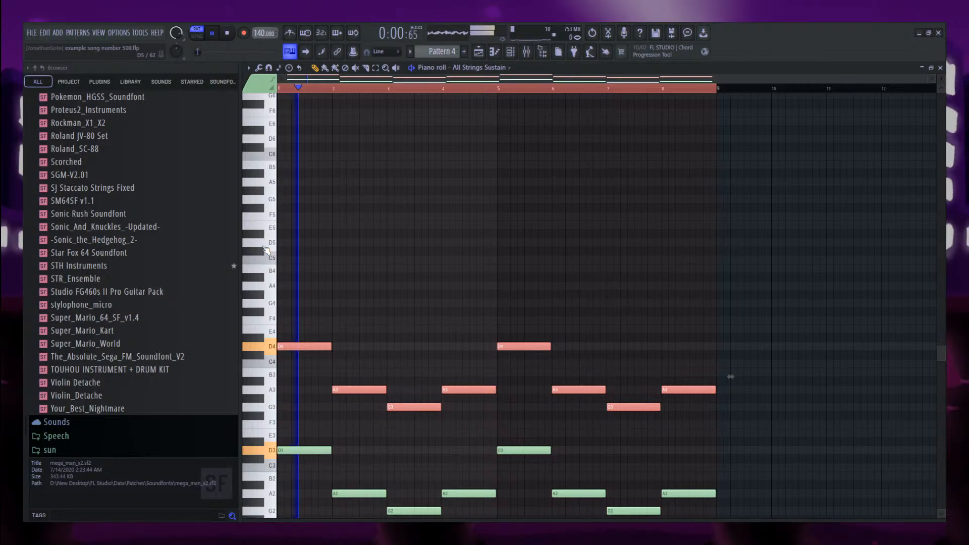
{"action": "key", "text": "ctrl+d"}
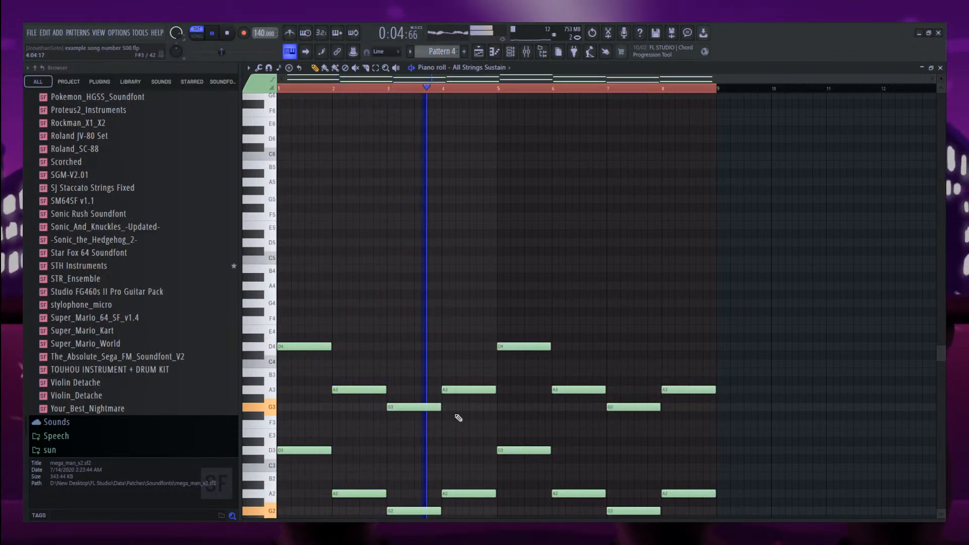
Stop playback and audition a D minor chord of D5, F5, A5 and D6 with the string instrument.
{"action": "key", "text": "space"}
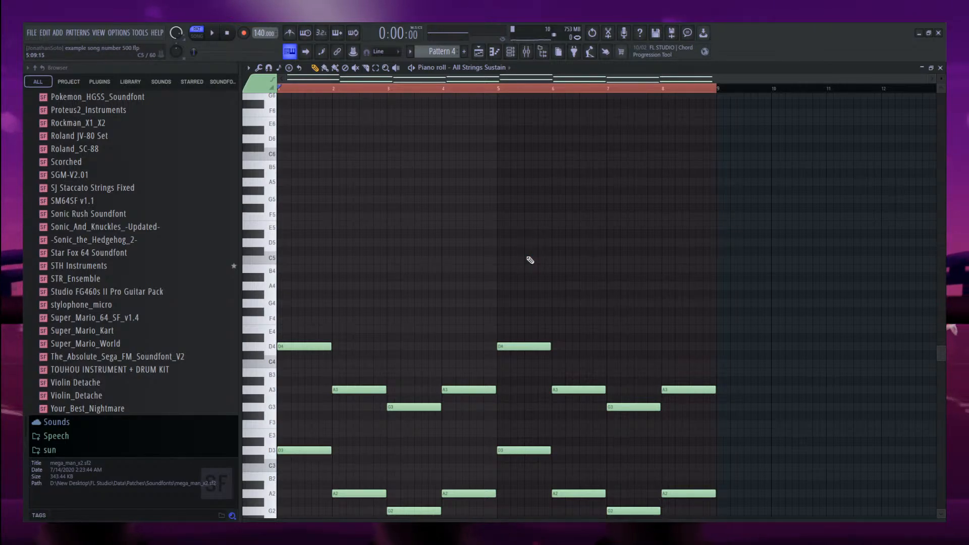
{"action": "left_click", "coordinate": [273, 349]}
{"action": "scroll", "coordinate": [252, 348], "scroll_direction": "up", "scroll_amount": 2}
{"action": "scroll", "coordinate": [253, 350], "scroll_direction": "up", "scroll_amount": 1}
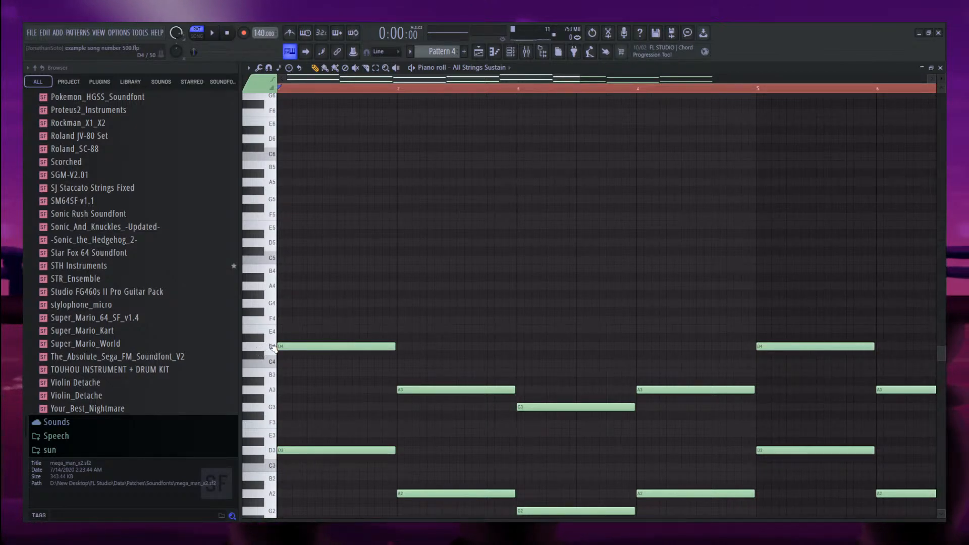
{"action": "key", "text": "x"}
{"action": "key", "text": "v"}
{"action": "key", "text": "n"}
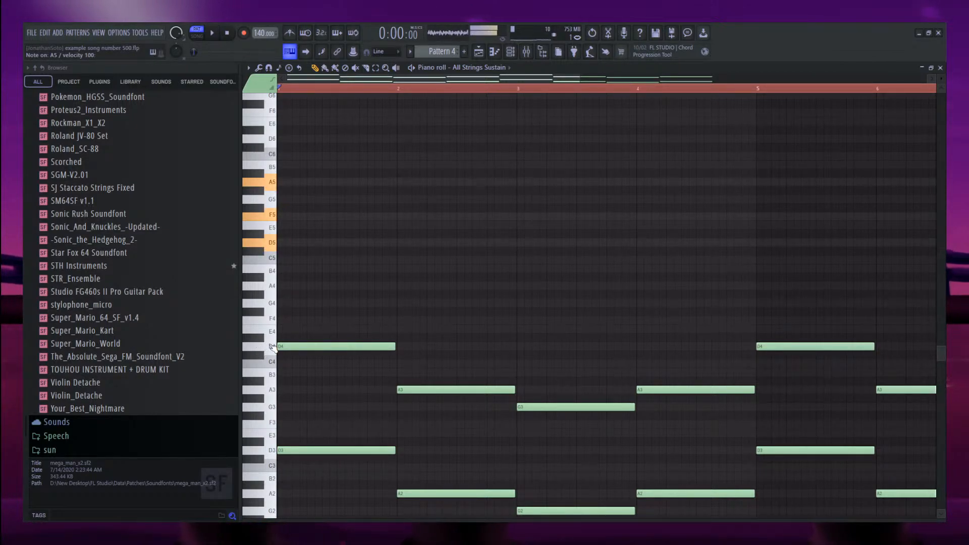
{"action": "key", "text": "w"}
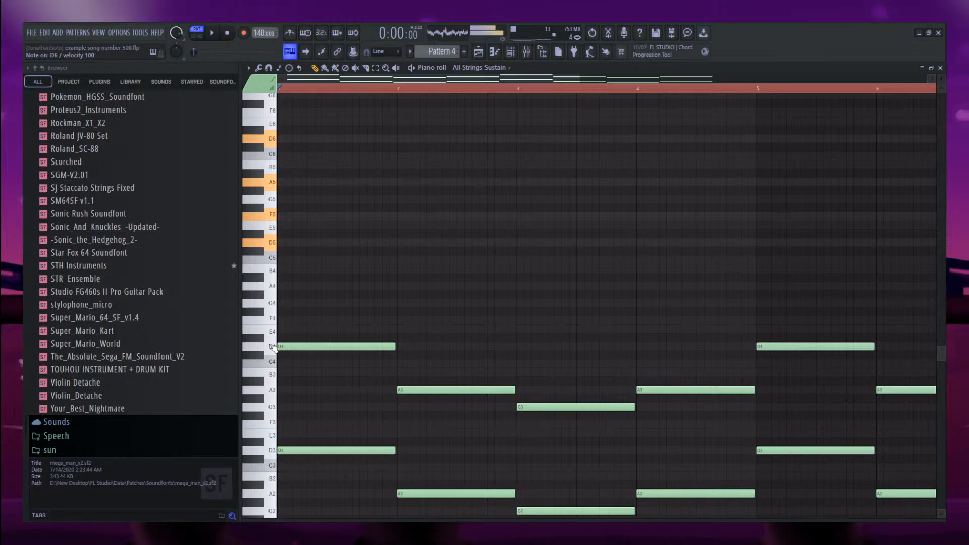
{"action": "key", "text": "x"}
{"action": "key", "text": "v"}
{"action": "key", "text": "n"}
{"action": "key", "text": "w"}
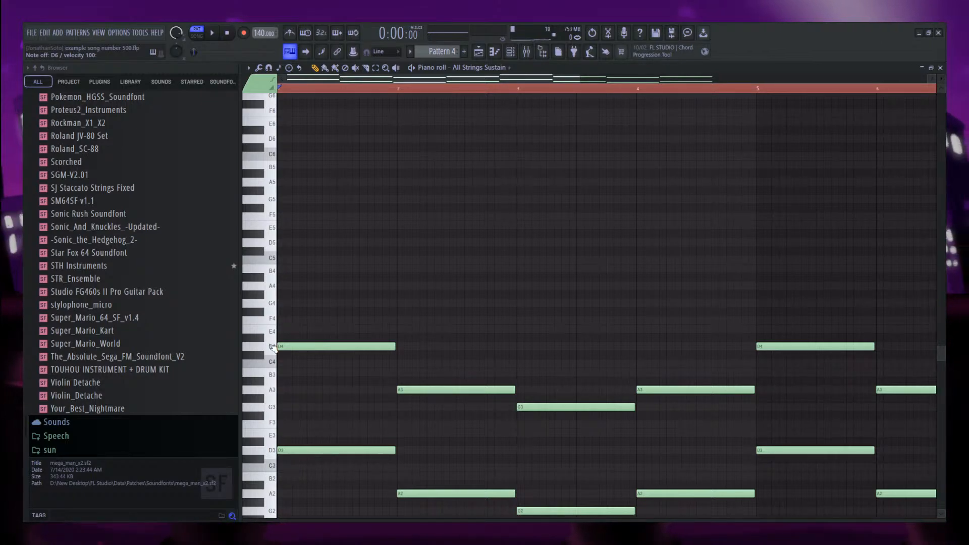
{"action": "key", "text": "n"}
{"action": "key", "text": "w"}
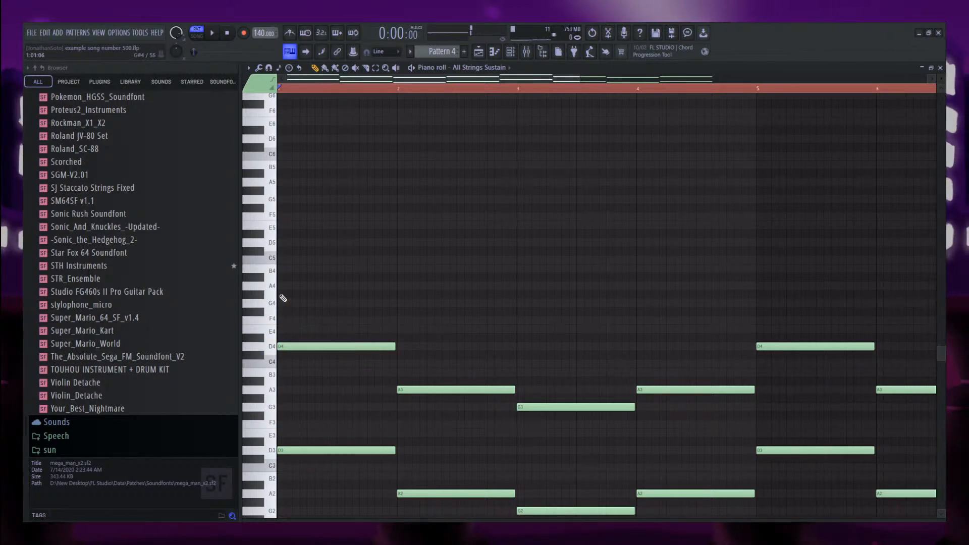
Add one-bar string notes at A4, D5 and F4 in bar 1 and play back the chord.
{"action": "left_click", "coordinate": [292, 286]}
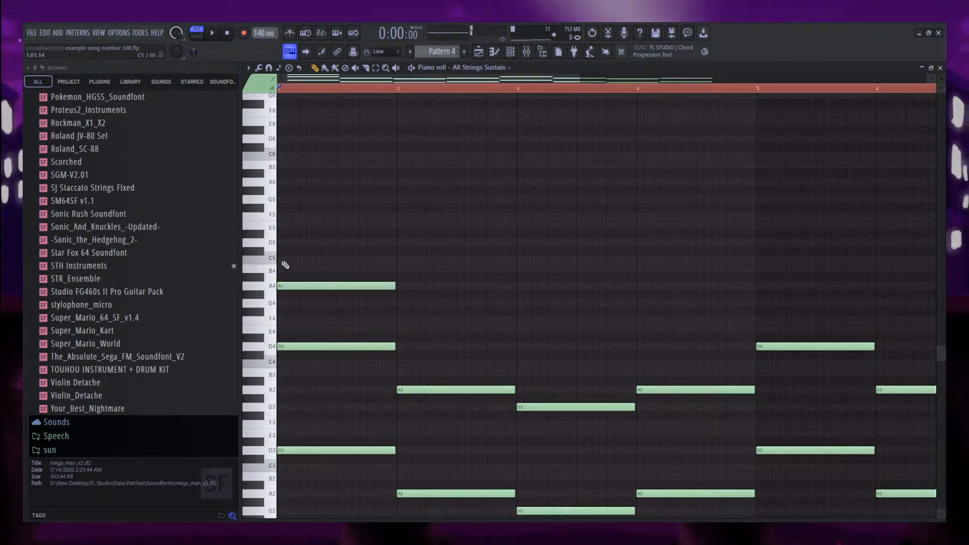
{"action": "left_click", "coordinate": [292, 242]}
{"action": "left_click", "coordinate": [292, 320]}
{"action": "key", "text": "space"}
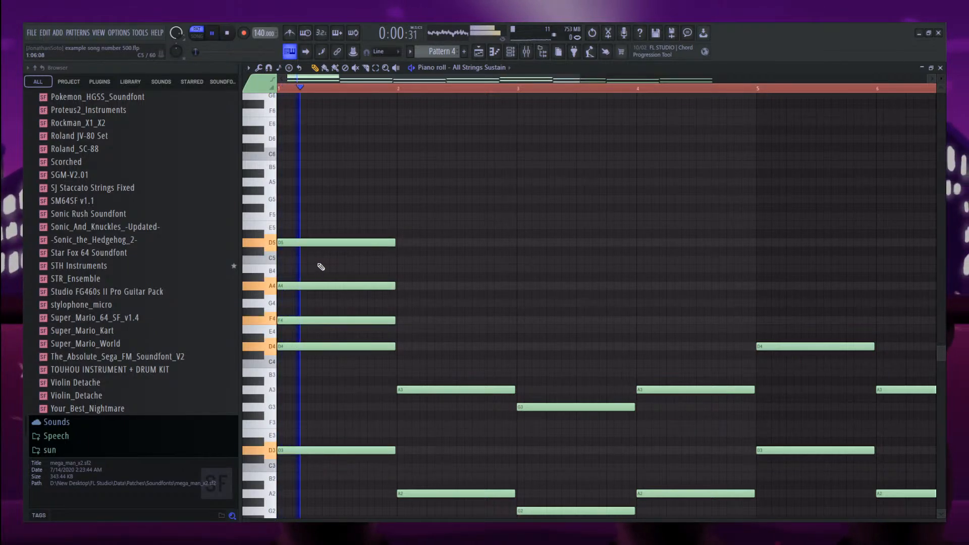
{"action": "key", "text": "space"}
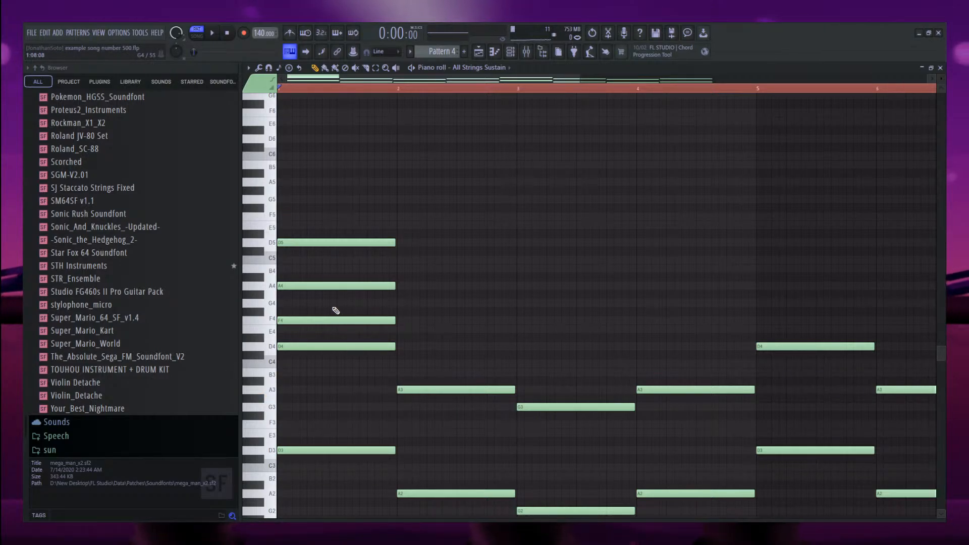
Add one-bar string notes at C#4, E4 and A4 in bar 2 and play back the progression.
{"action": "left_click", "coordinate": [403, 355]}
{"action": "left_click", "coordinate": [402, 329]}
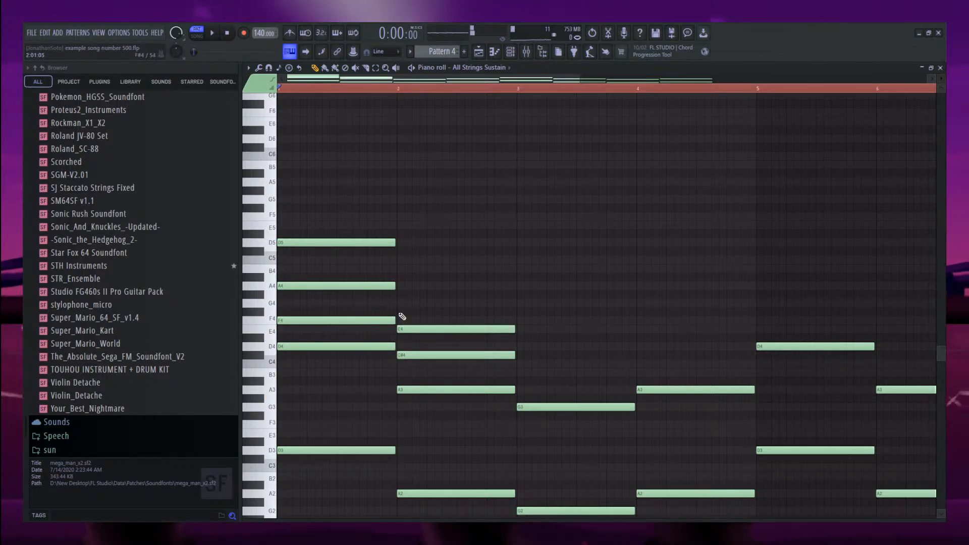
{"action": "left_click", "coordinate": [403, 286]}
{"action": "key", "text": "space"}
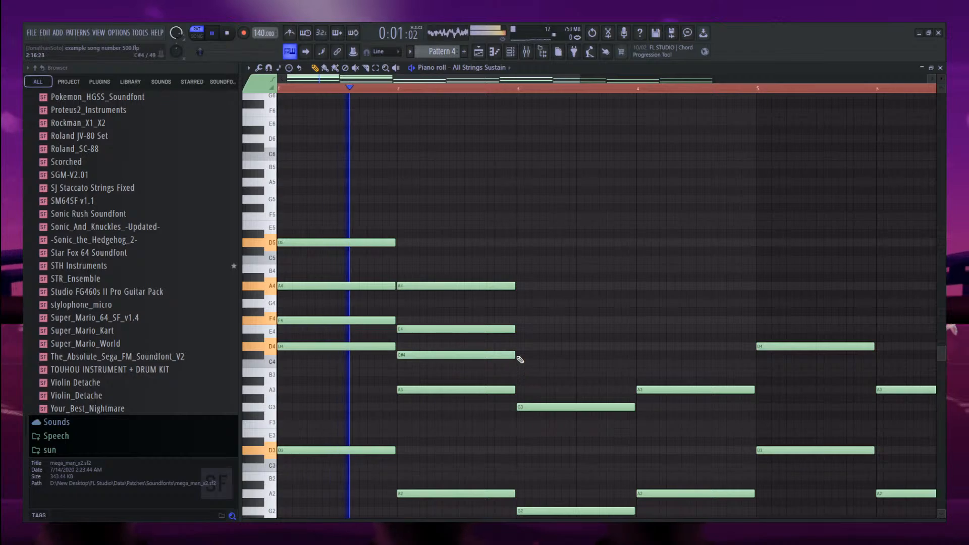
{"action": "scroll", "coordinate": [402, 268], "scroll_direction": "down", "scroll_amount": 2}
{"action": "scroll", "coordinate": [475, 326], "scroll_direction": "up", "scroll_amount": 4}
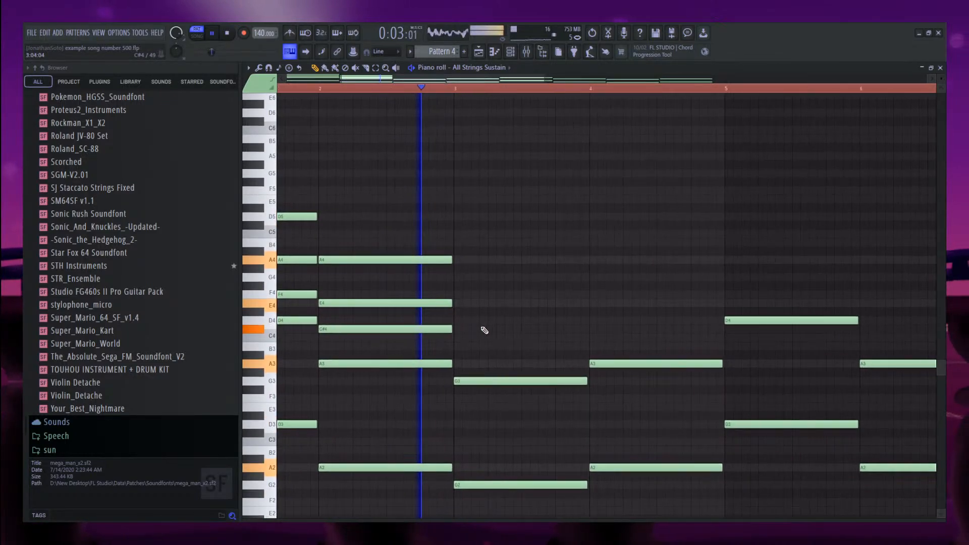
{"action": "key", "text": "space"}
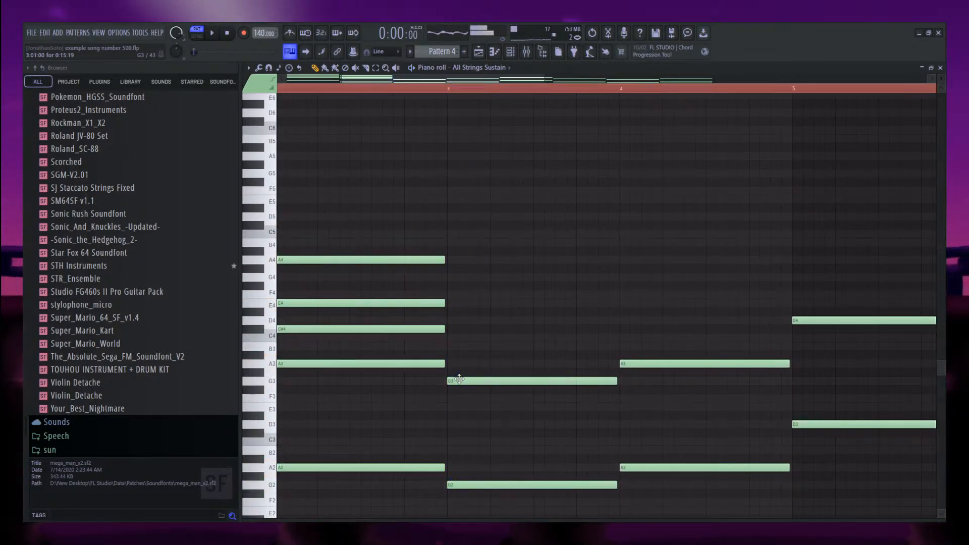
Add one-bar string notes at A#3, D4 and G4 in bar 3 and start playback from the beginning.
{"action": "left_click", "coordinate": [454, 355]}
{"action": "left_click", "coordinate": [453, 320]}
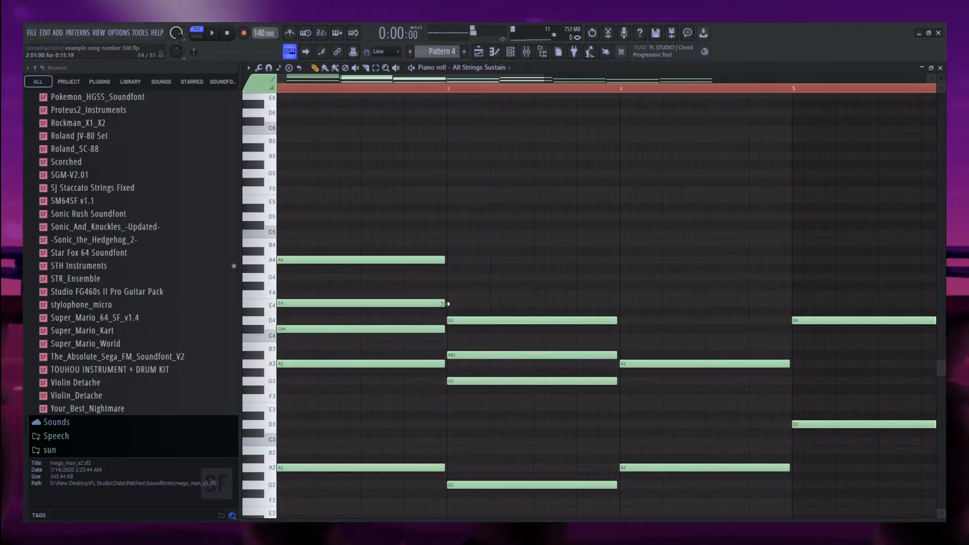
{"action": "left_click", "coordinate": [450, 277]}
{"action": "scroll", "coordinate": [448, 256], "scroll_direction": "down", "scroll_amount": 2}
{"action": "key", "text": "space"}
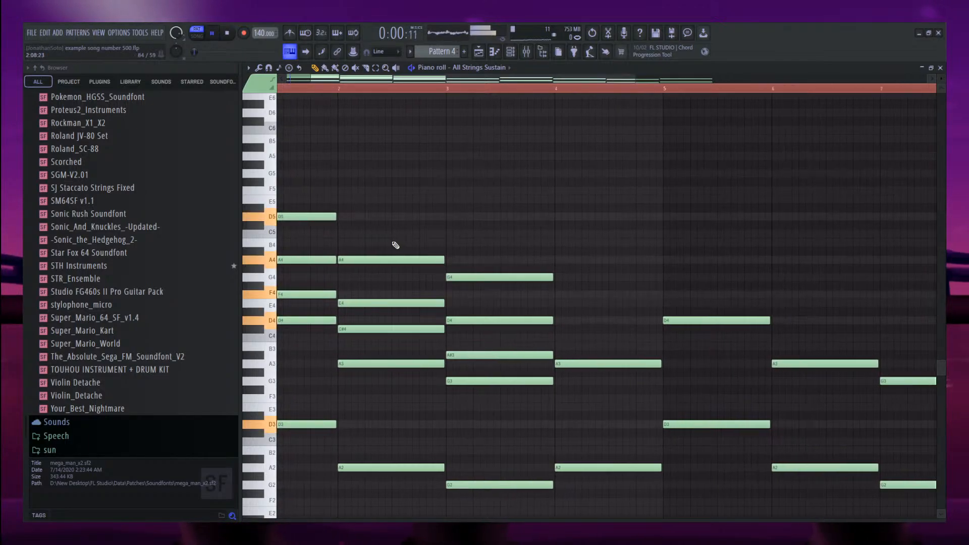
Copy bar 2's C#4, E4 and A4 string notes to bar 4, clear the selection and stop playback.
{"action": "left_click", "coordinate": [394, 321]}
{"action": "key", "text": "ctrl+z"}
{"action": "left_click_drag", "start_coordinate": [387, 221], "coordinate": [591, 335]}
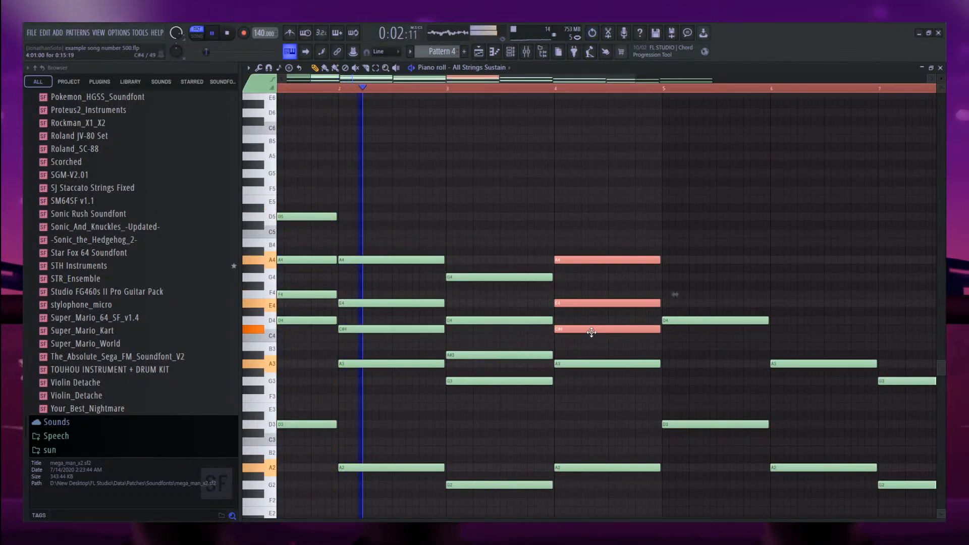
{"action": "left_click", "coordinate": [613, 195], "text": "ctrl"}
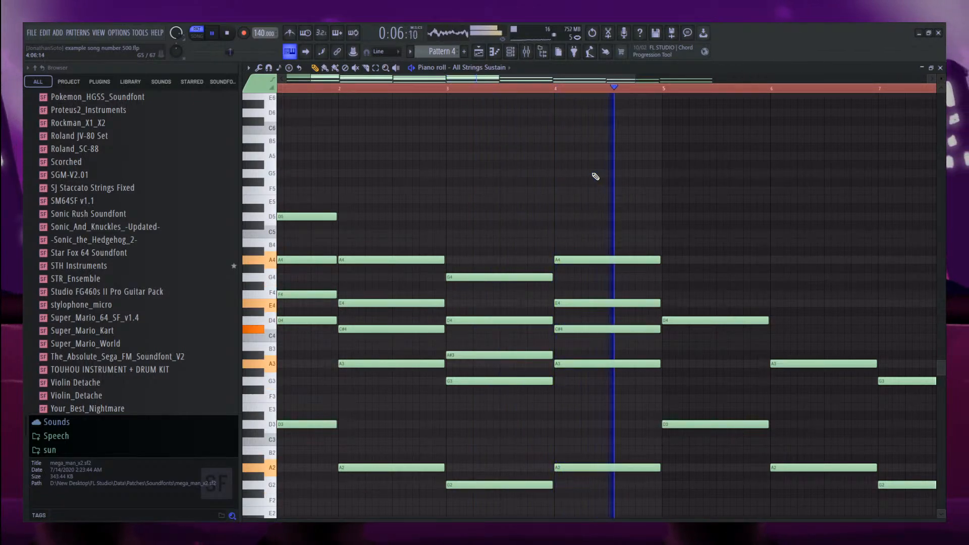
{"action": "key", "text": "space"}
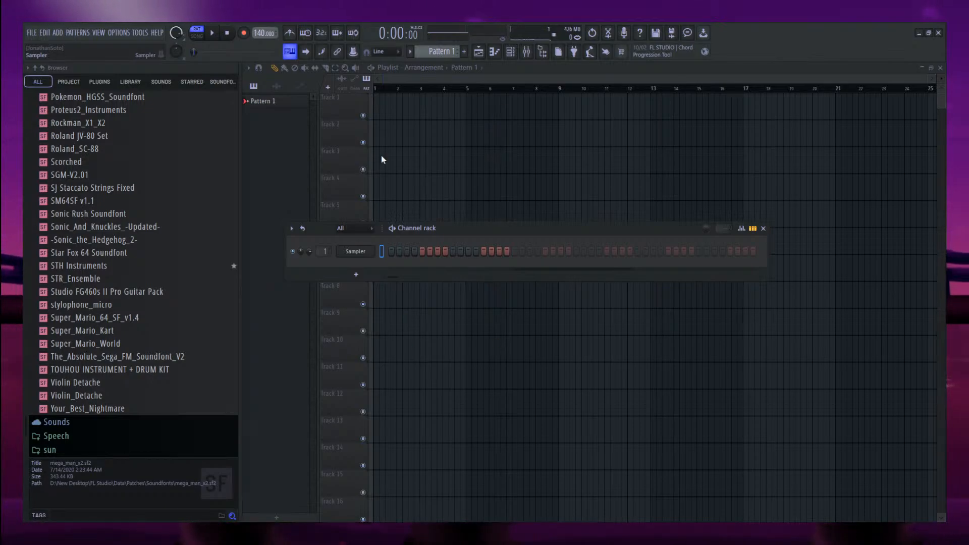
Load the GenesiSF soundfont from the browser onto the Sampler channel of the new project.
{"action": "left_click", "coordinate": [113, 355]}
{"action": "scroll", "coordinate": [101, 255], "scroll_direction": "up", "scroll_amount": 7}
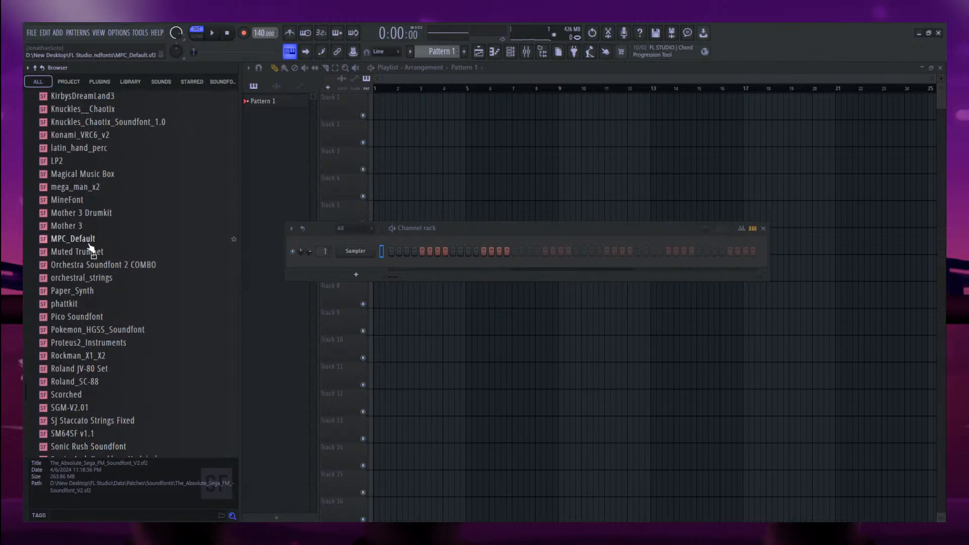
{"action": "scroll", "coordinate": [101, 263], "scroll_direction": "up", "scroll_amount": 7}
{"action": "left_click_drag", "start_coordinate": [76, 291], "coordinate": [384, 255]}
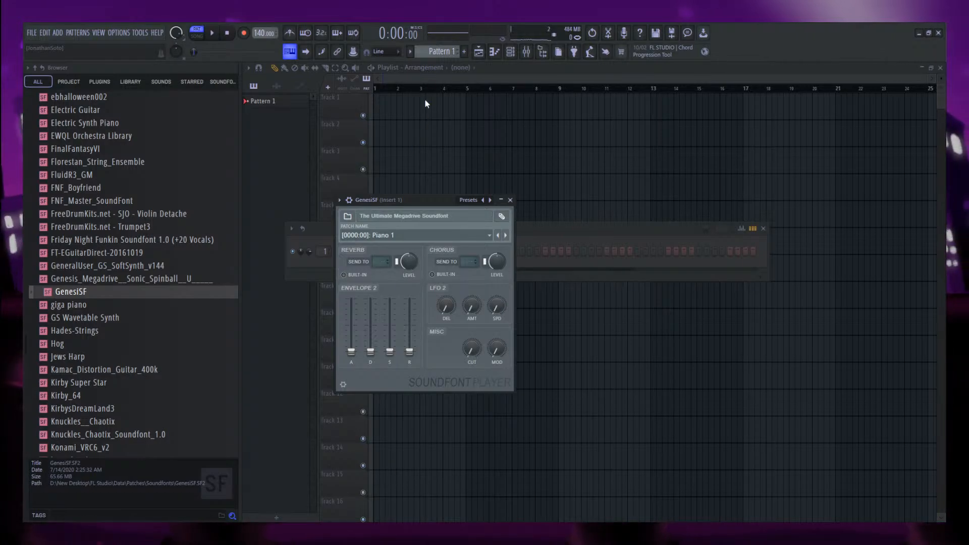
Open the mixer, select Insert 10 and set its audio input to In 1.
{"action": "key", "text": "F9"}
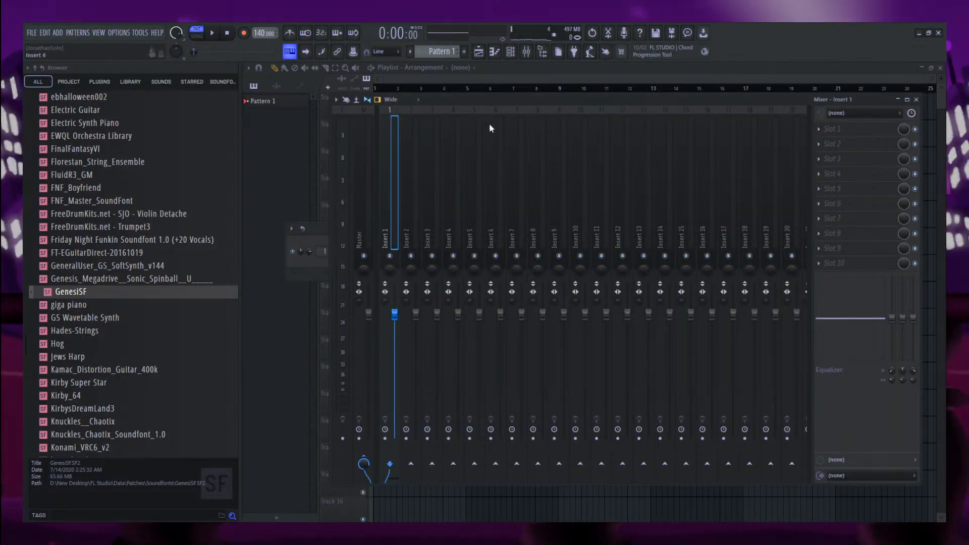
{"action": "left_click", "coordinate": [471, 161]}
{"action": "left_click", "coordinate": [583, 158]}
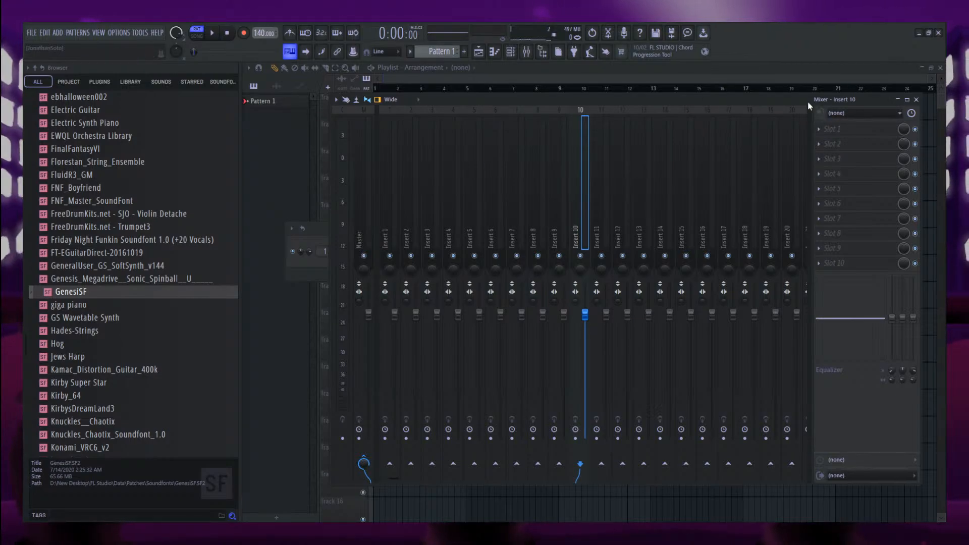
{"action": "left_click_drag", "start_coordinate": [808, 101], "coordinate": [779, 101]}
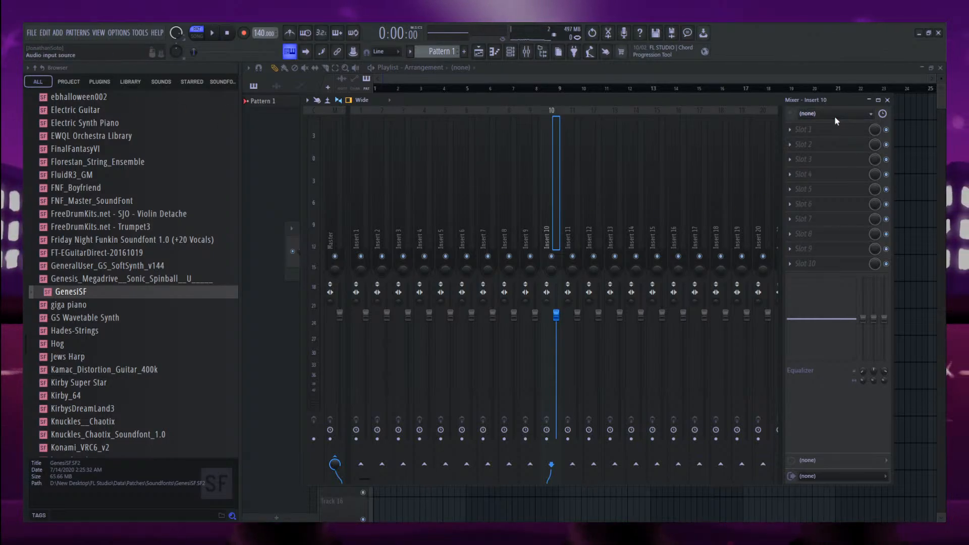
{"action": "left_click", "coordinate": [811, 146]}
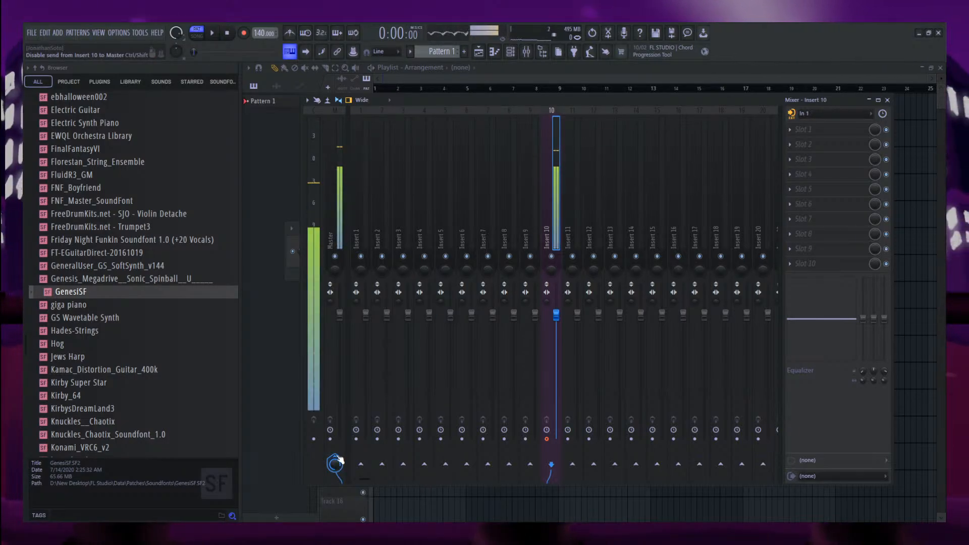
Disable Insert 10's send to the Master track, compare both tracks' meters and close the mixer.
{"action": "left_click", "coordinate": [339, 459]}
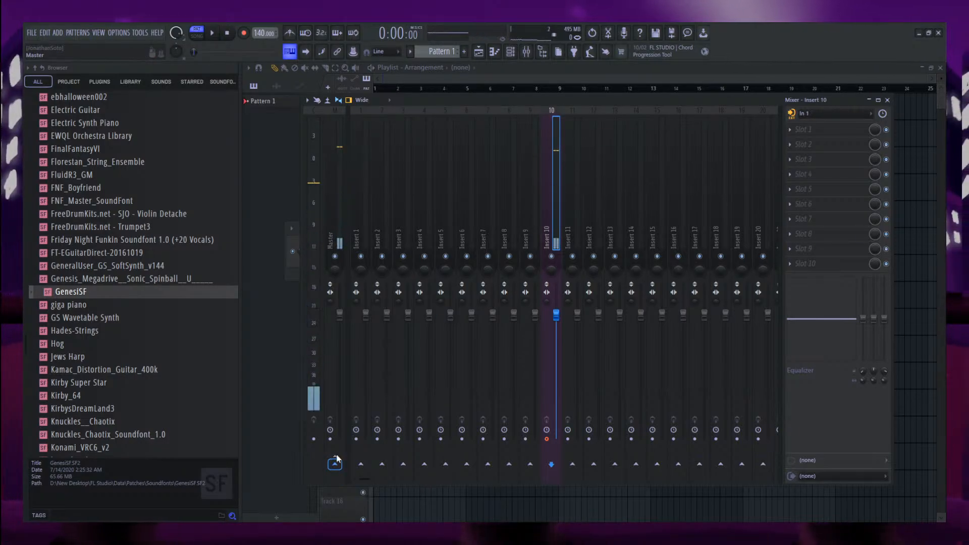
{"action": "left_click", "coordinate": [331, 146]}
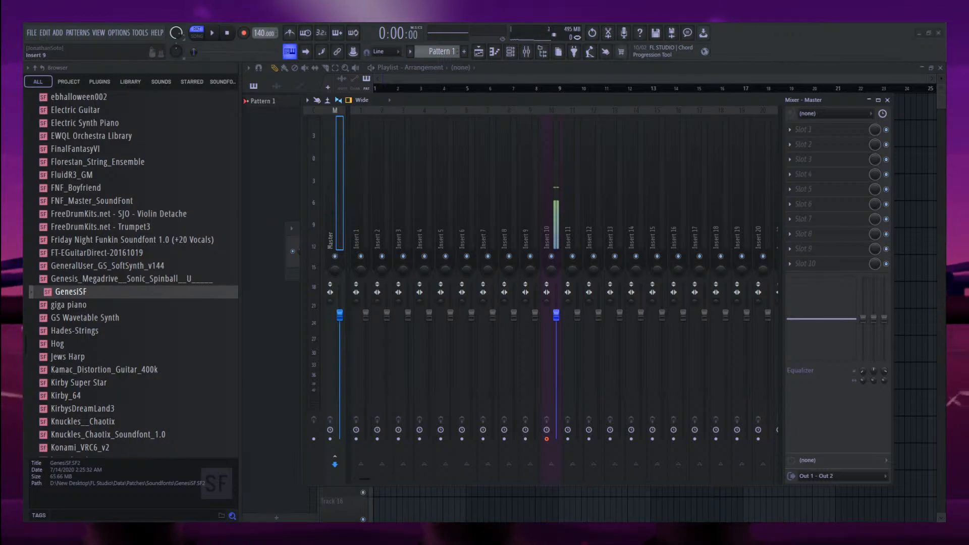
{"action": "left_click", "coordinate": [534, 197]}
{"action": "left_click", "coordinate": [550, 196]}
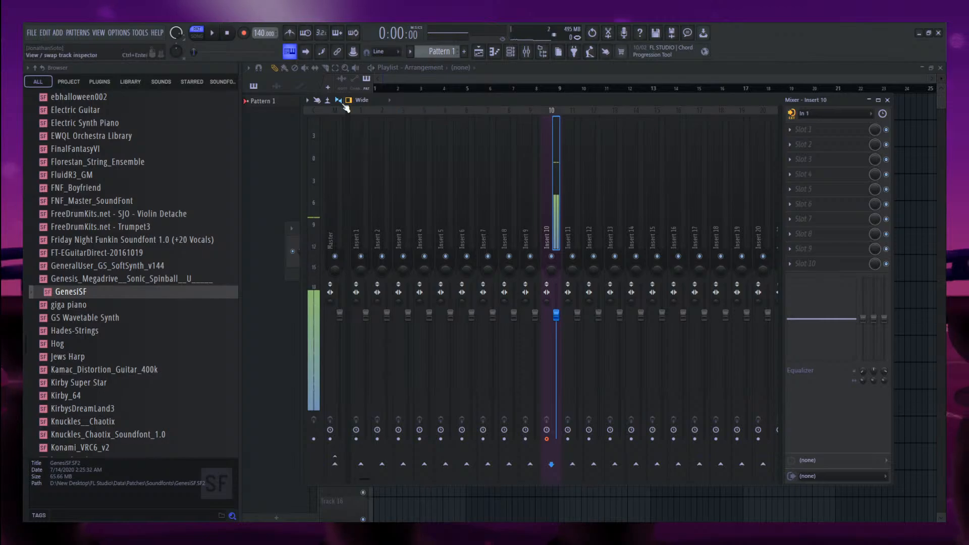
{"action": "left_click", "coordinate": [527, 52]}
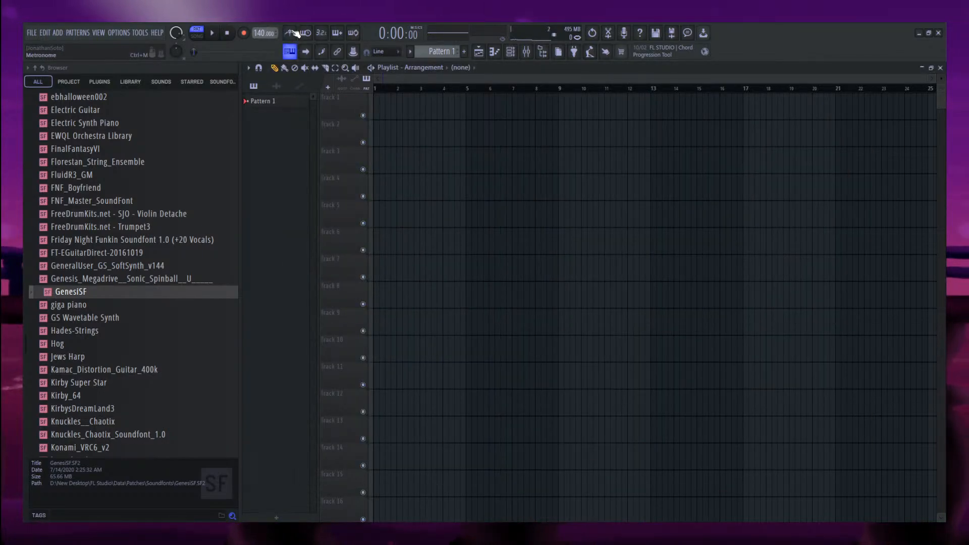
Turn on the metronome and set the project tempo to 120 BPM.
{"action": "left_click", "coordinate": [290, 32]}
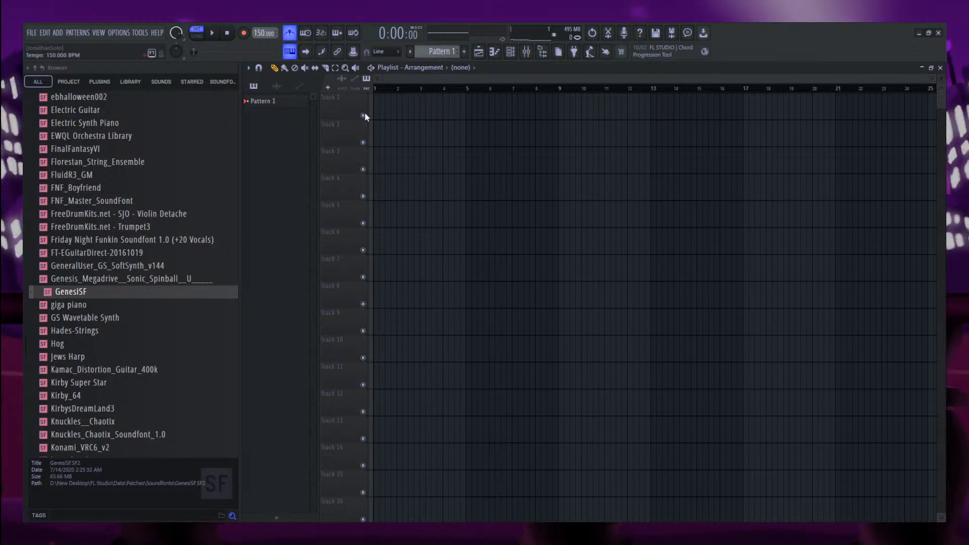
{"action": "scroll", "coordinate": [264, 33], "scroll_direction": "up", "scroll_amount": 10}
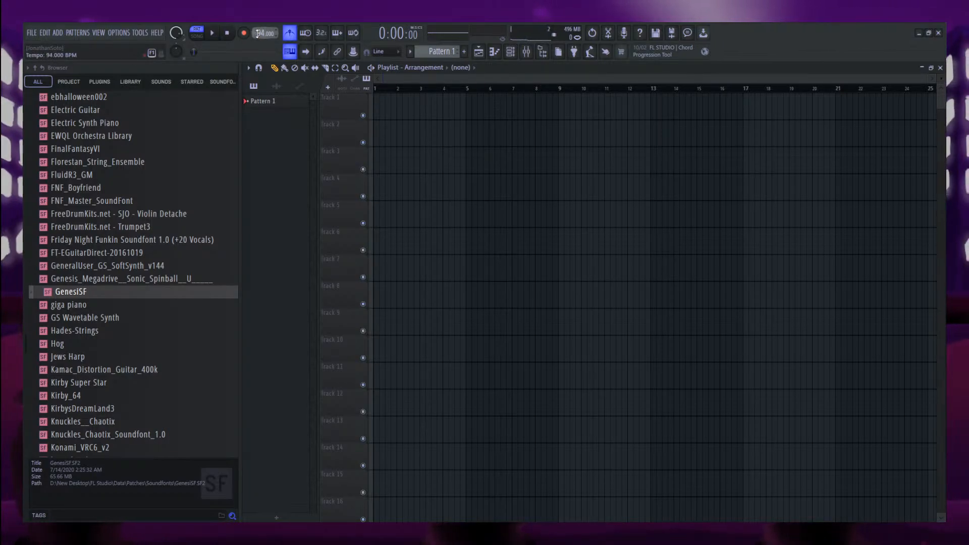
{"action": "scroll", "coordinate": [254, 33], "scroll_direction": "up", "scroll_amount": 16}
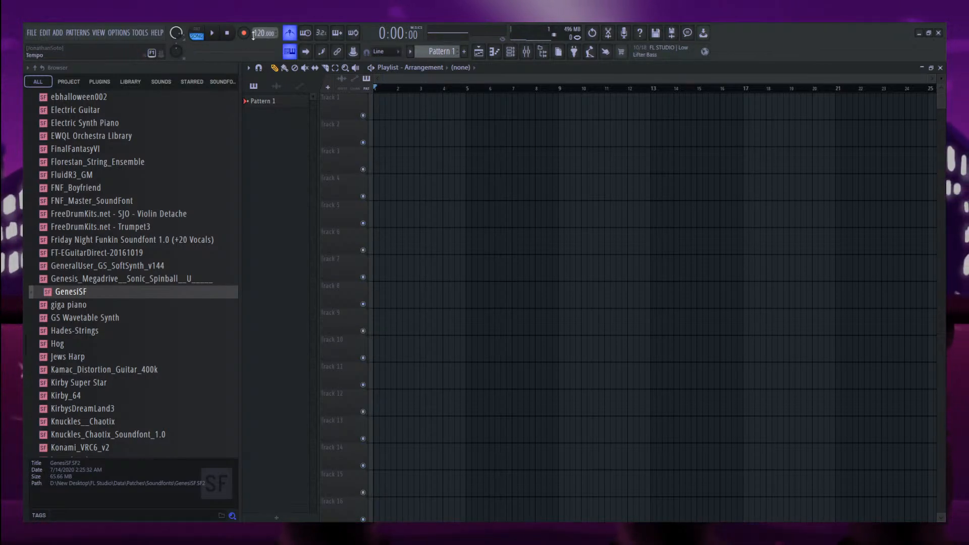
Play the empty arrangement in song mode to hear the metronome and stop playback.
{"action": "left_click", "coordinate": [290, 34]}
{"action": "key", "text": "space"}
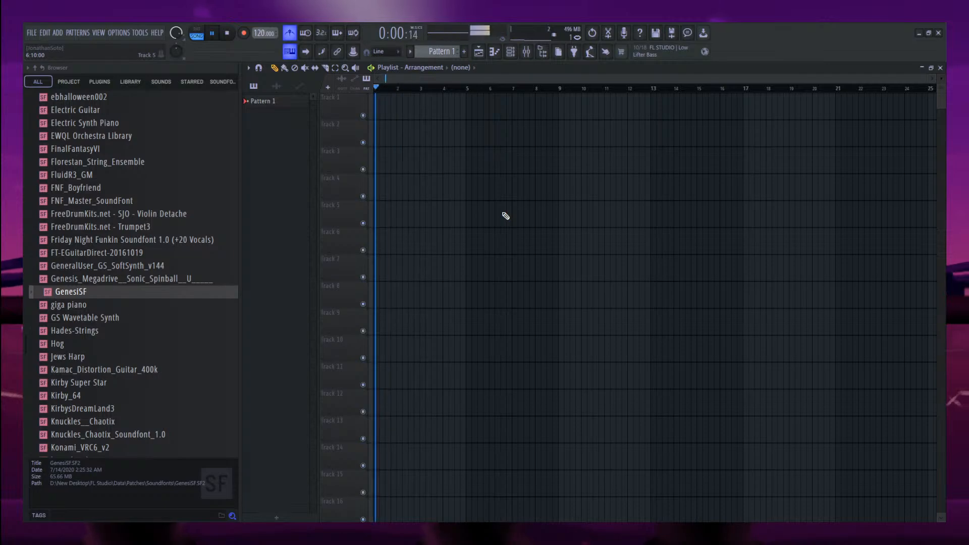
{"action": "key", "text": "space"}
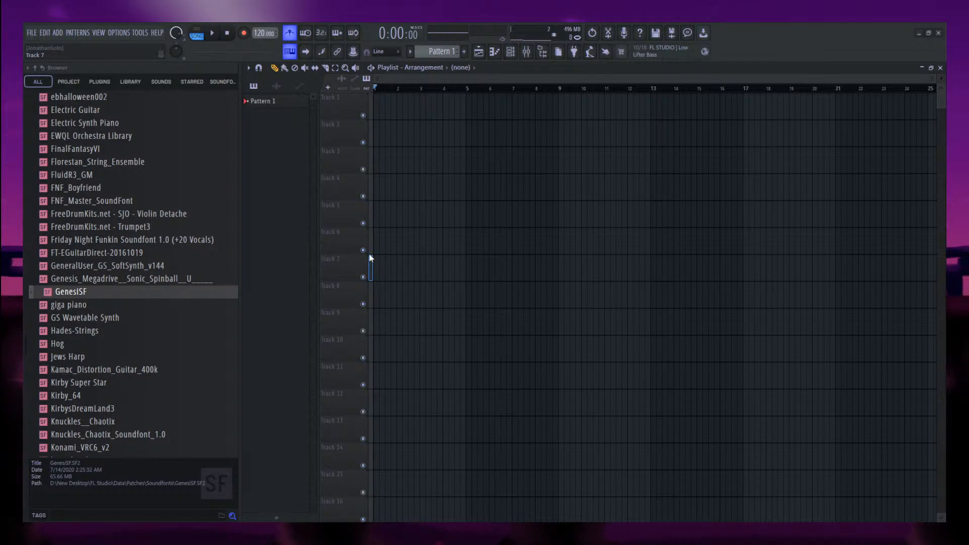
{"action": "scroll", "coordinate": [431, 123], "scroll_direction": "up", "scroll_amount": 5, "text": "ctrl"}
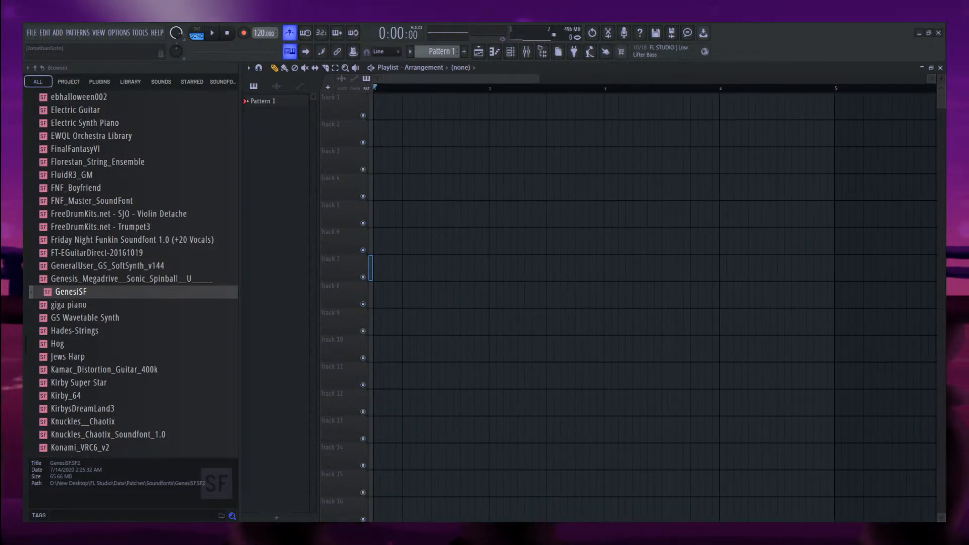
{"action": "scroll", "coordinate": [421, 165], "scroll_direction": "down", "scroll_amount": 4, "text": "ctrl"}
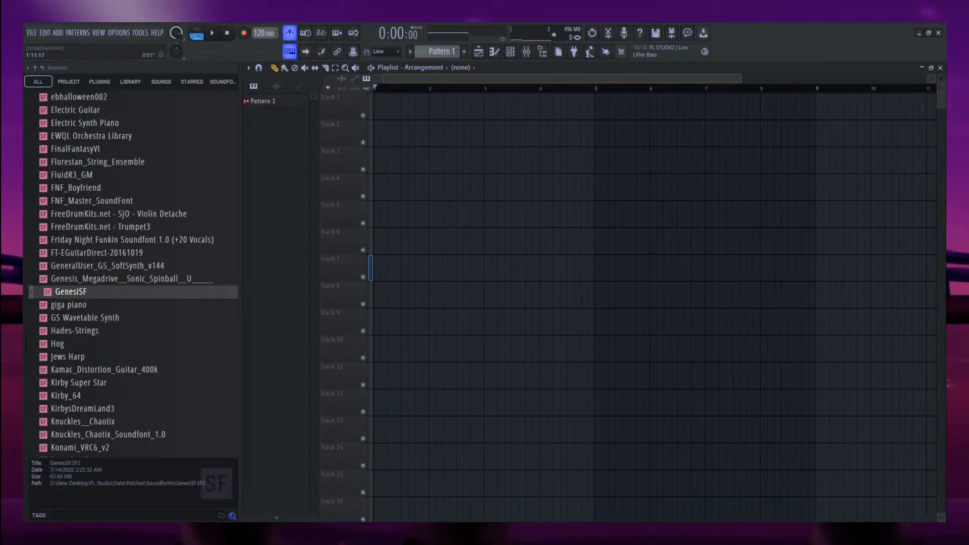
Raise the project tempo to 522 BPM and play the empty arrangement with the metronome.
{"action": "left_click", "coordinate": [244, 34]}
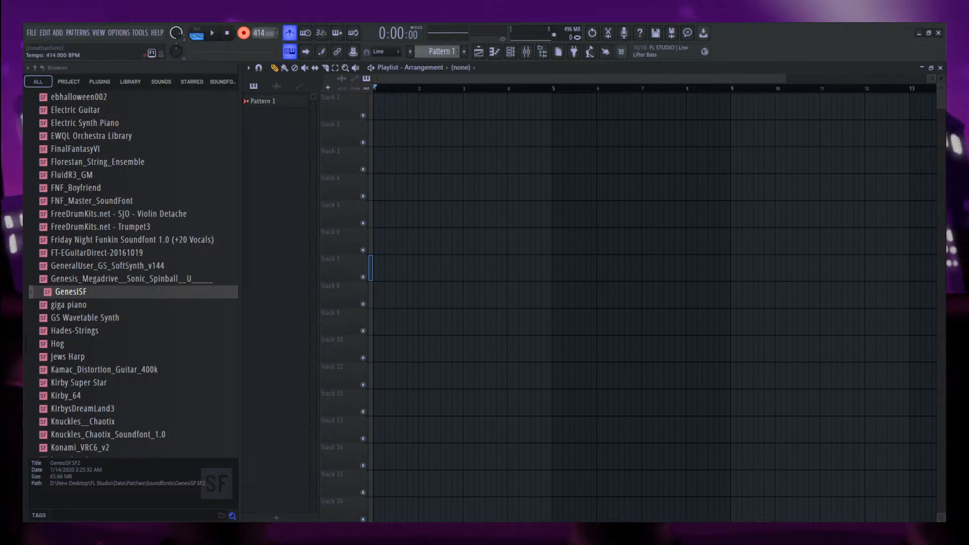
{"action": "left_click_drag", "start_coordinate": [260, 33], "coordinate": [260, 6]}
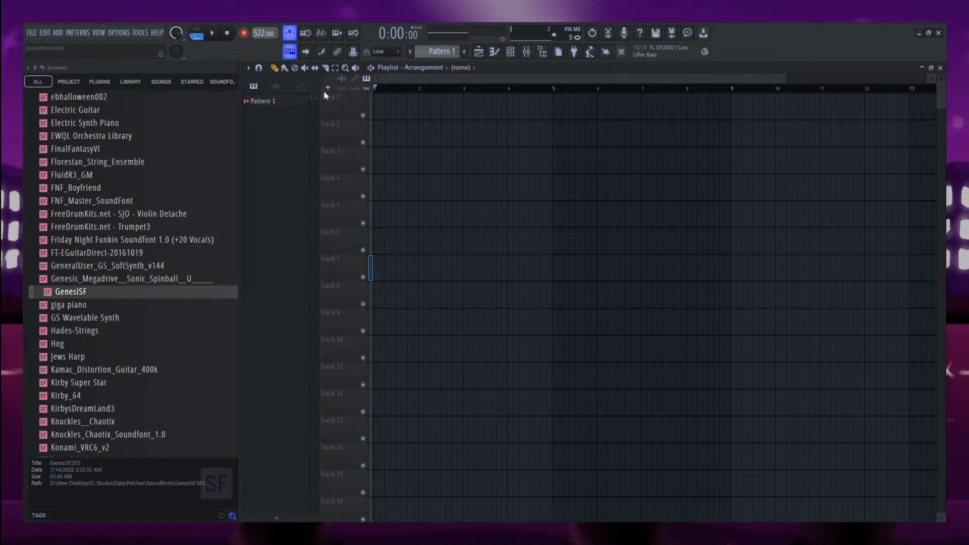
{"action": "key", "text": "space"}
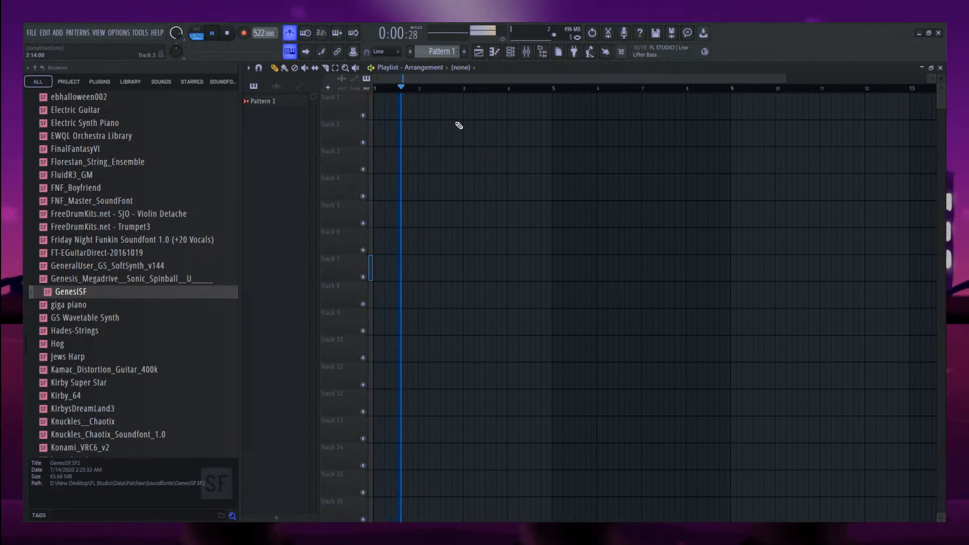
{"action": "key", "text": "space"}
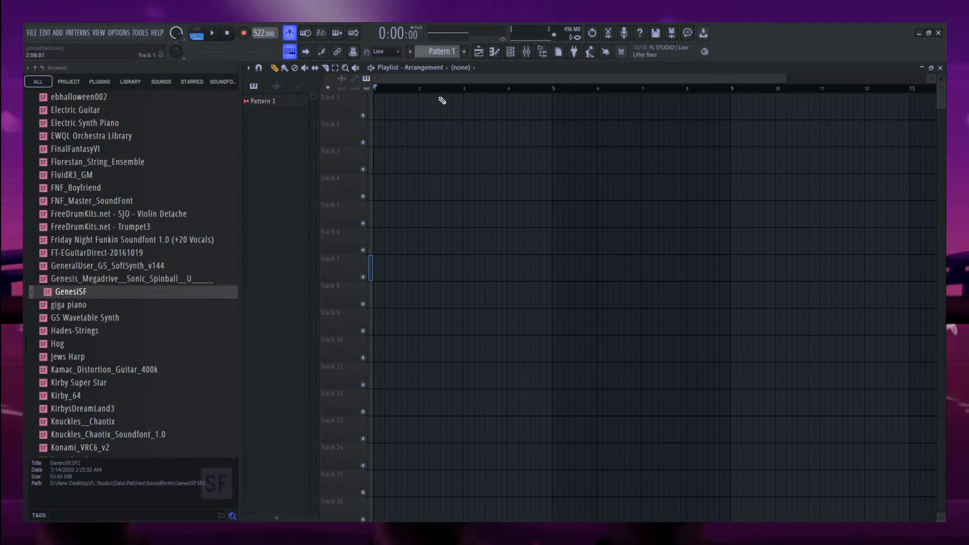
{"action": "key", "text": "space"}
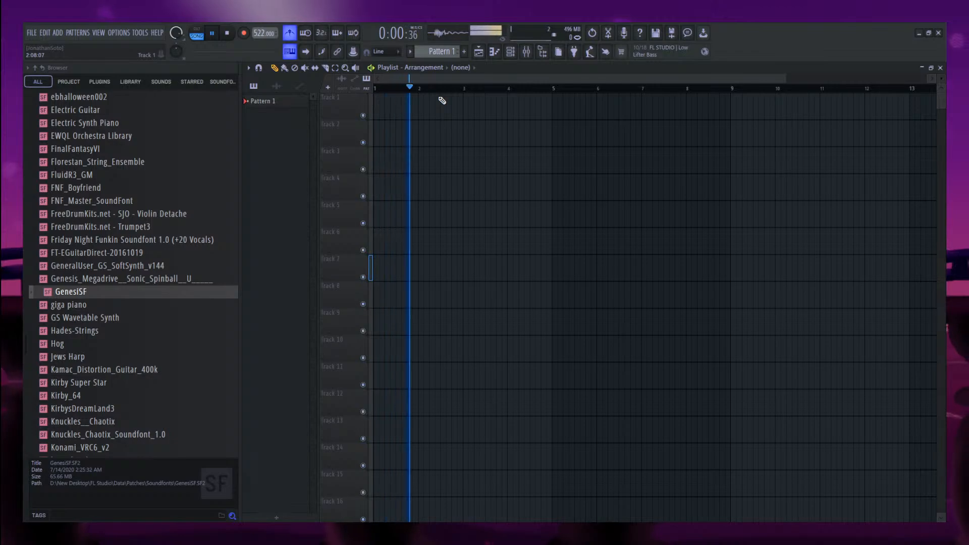
Place a Pattern 1 clip at bar 4 on track 3 and stop playback.
{"action": "left_click", "coordinate": [540, 166]}
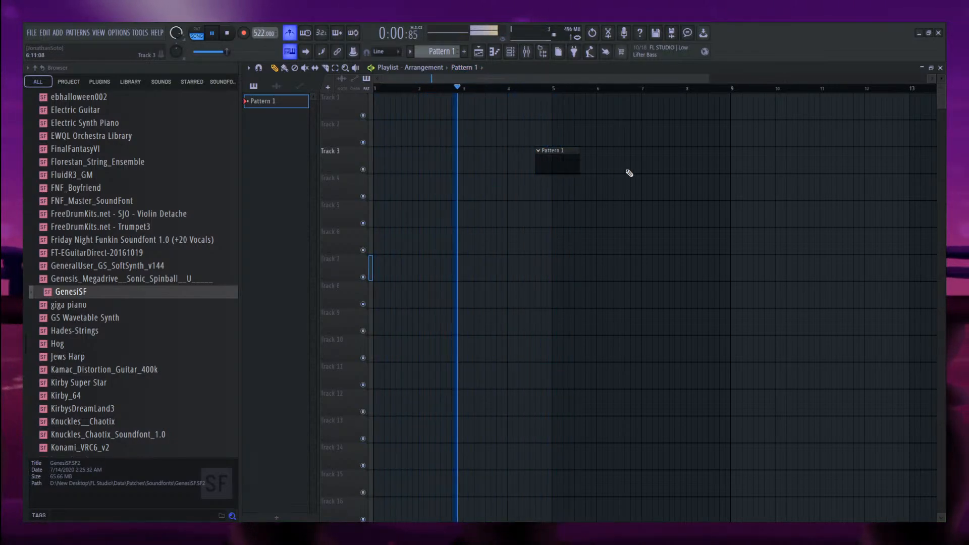
{"action": "left_click_drag", "start_coordinate": [565, 171], "coordinate": [538, 172]}
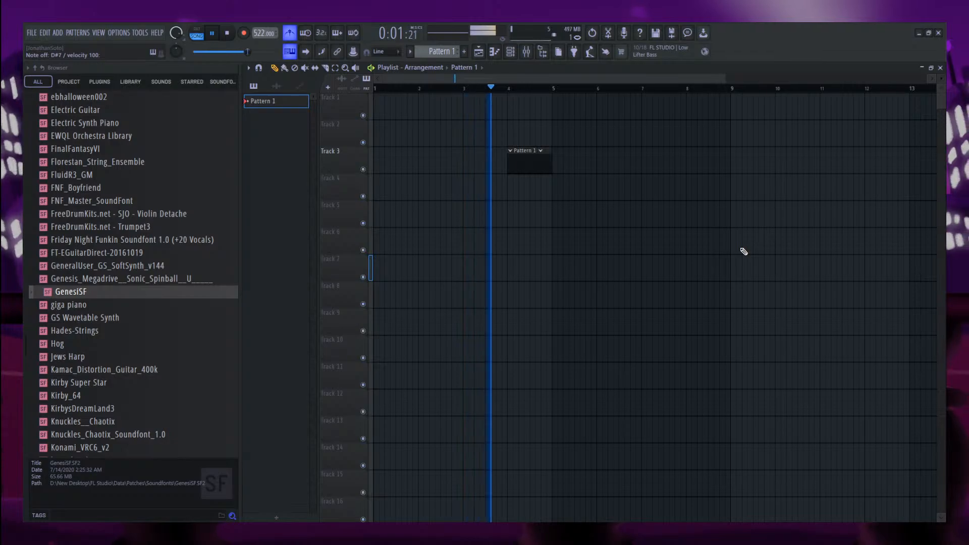
{"action": "key", "text": "space"}
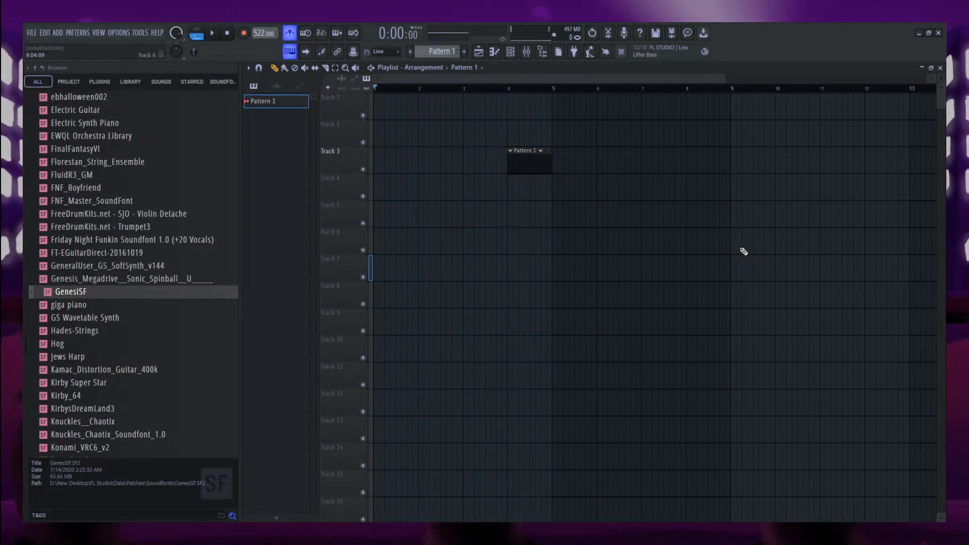
Return the project tempo to 120 BPM and play the arrangement with the metronome turned off.
{"action": "key", "text": "space"}
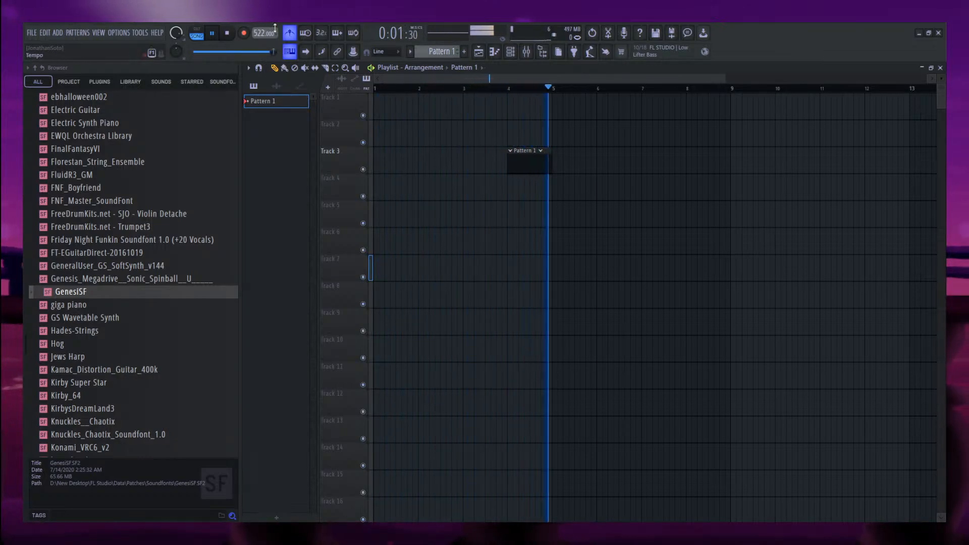
{"action": "key", "text": "space"}
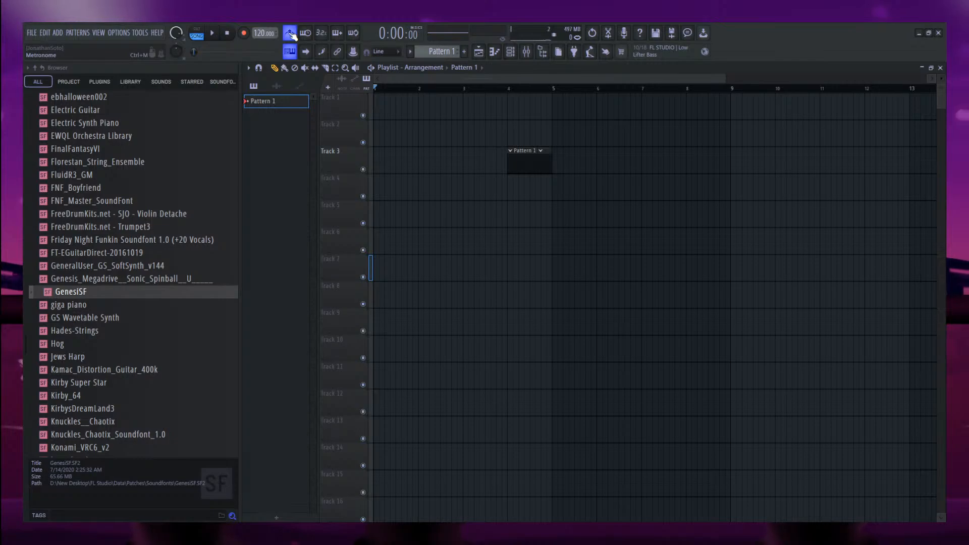
{"action": "key", "text": "space"}
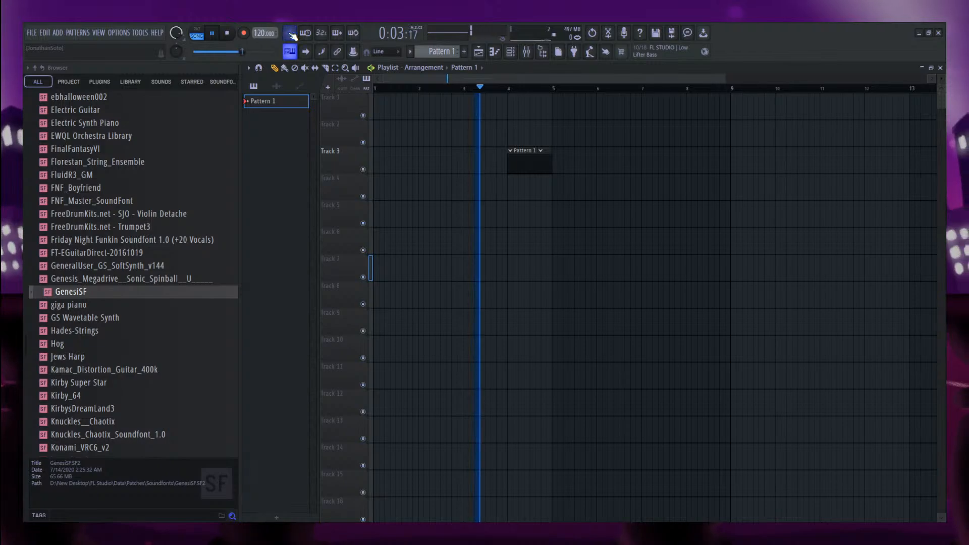
{"action": "key", "text": "space"}
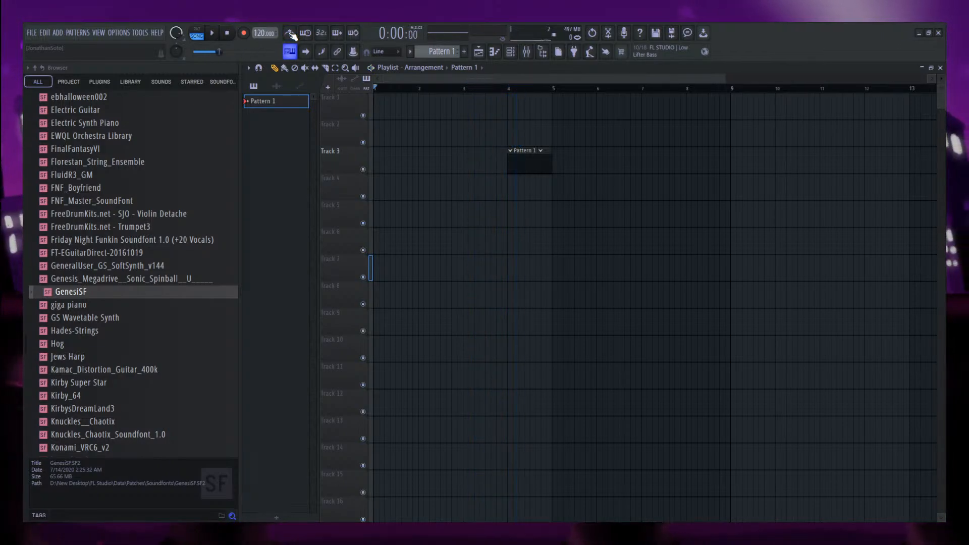
Delete the Pattern 1 clip from track 3.
{"action": "left_click_drag", "start_coordinate": [532, 178], "coordinate": [564, 149]}
{"action": "right_click", "coordinate": [557, 163]}
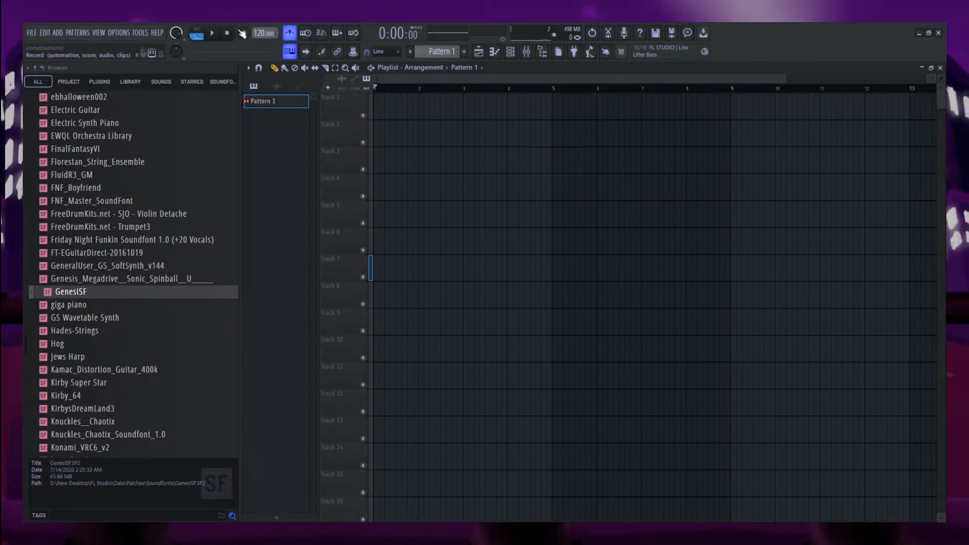
Arm recording and place the playhead at the start of bar 4 in the playlist.
{"action": "left_click", "coordinate": [243, 33]}
{"action": "left_click", "coordinate": [509, 87]}
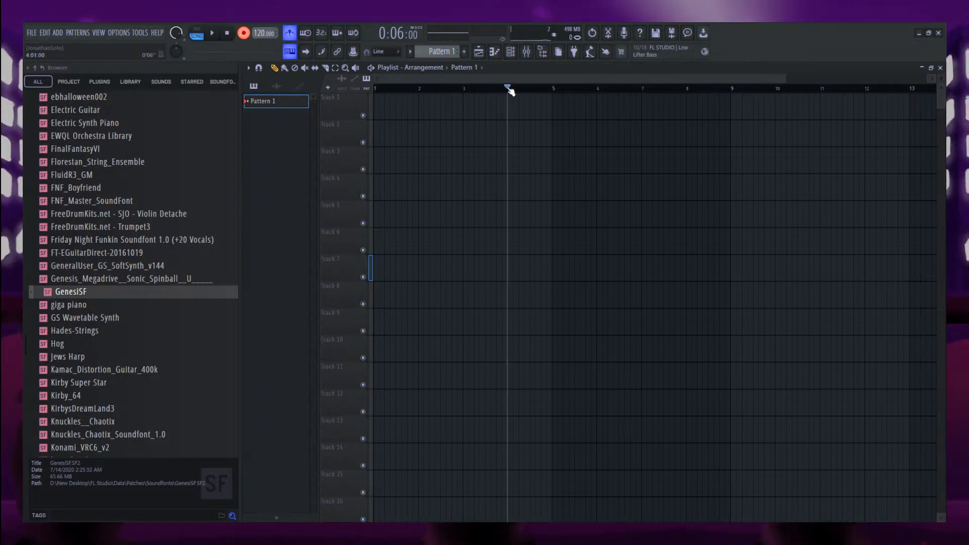
{"action": "left_click_drag", "start_coordinate": [437, 92], "coordinate": [263, 89]}
{"action": "left_click", "coordinate": [504, 89]}
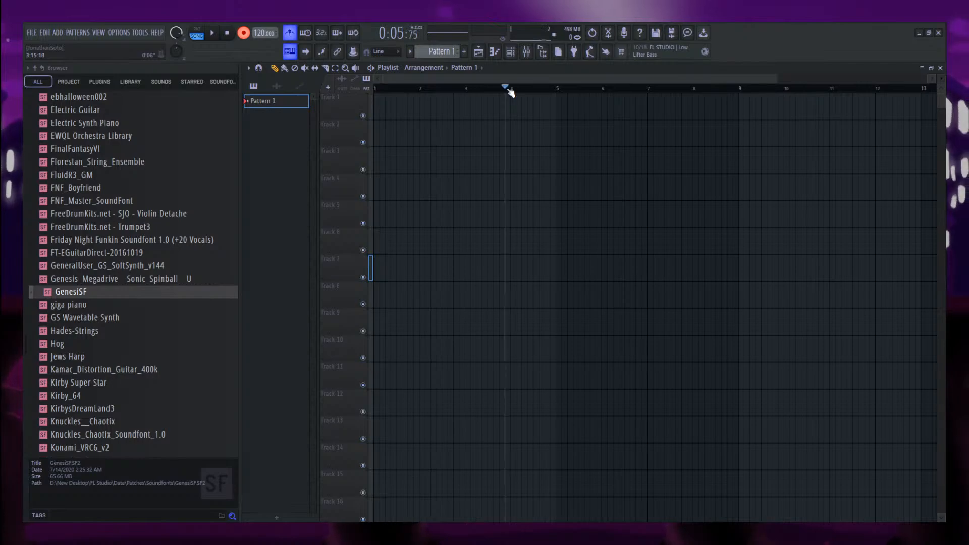
{"action": "left_click", "coordinate": [514, 89]}
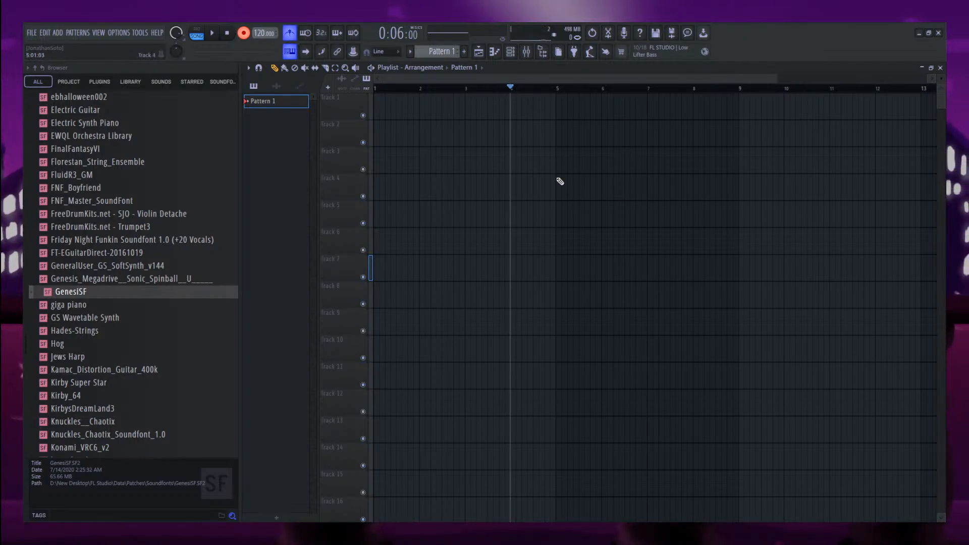
Record a microphone melody from bar 4 to about bar 7, and turn off recording and the metronome.
{"action": "key", "text": "space"}
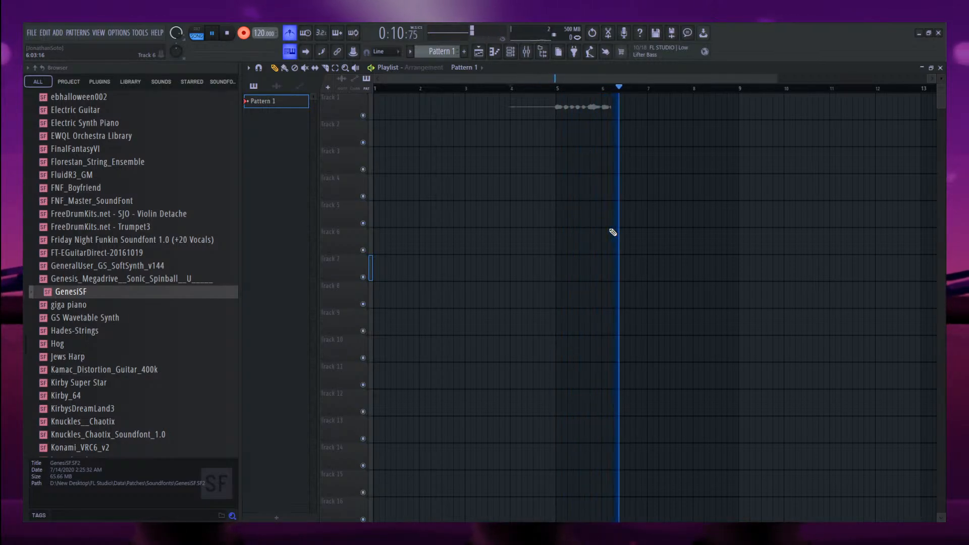
{"action": "left_click", "coordinate": [244, 33]}
{"action": "left_click", "coordinate": [305, 33]}
{"action": "left_click", "coordinate": [294, 32]}
{"action": "left_click", "coordinate": [305, 33]}
{"action": "key", "text": "space"}
Open the recorded audio clip's channel settings and load the recording into Edison.
{"action": "double_click", "coordinate": [610, 106]}
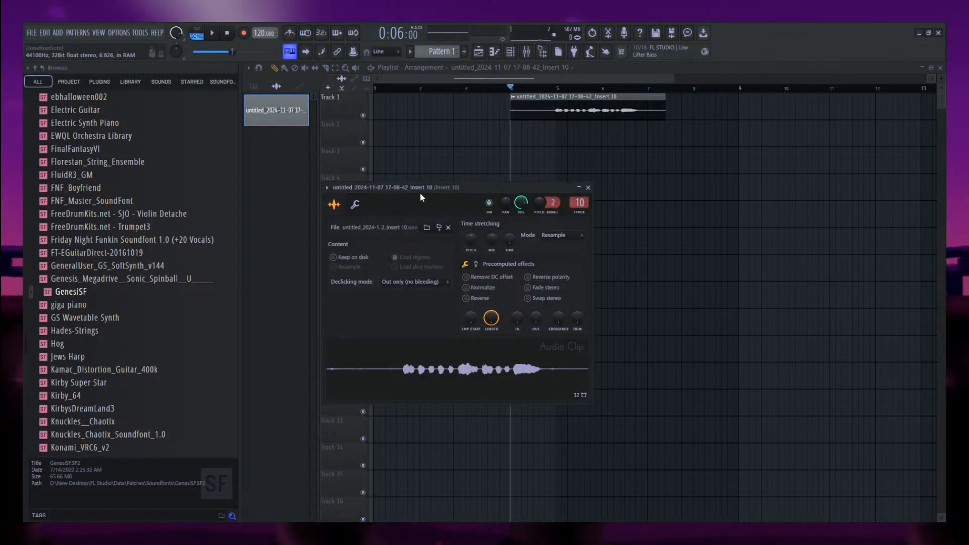
{"action": "left_click_drag", "start_coordinate": [447, 185], "coordinate": [499, 135]}
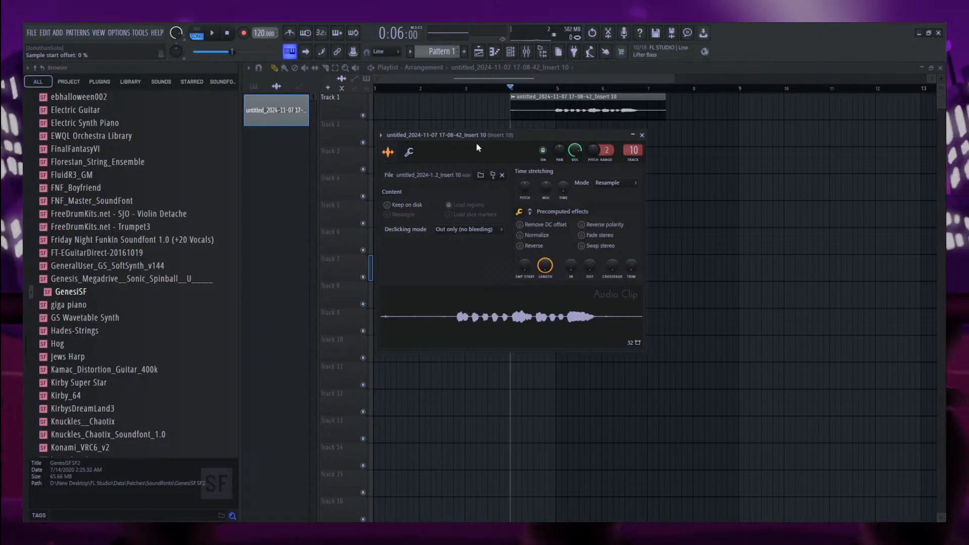
{"action": "left_click_drag", "start_coordinate": [461, 135], "coordinate": [572, 119]}
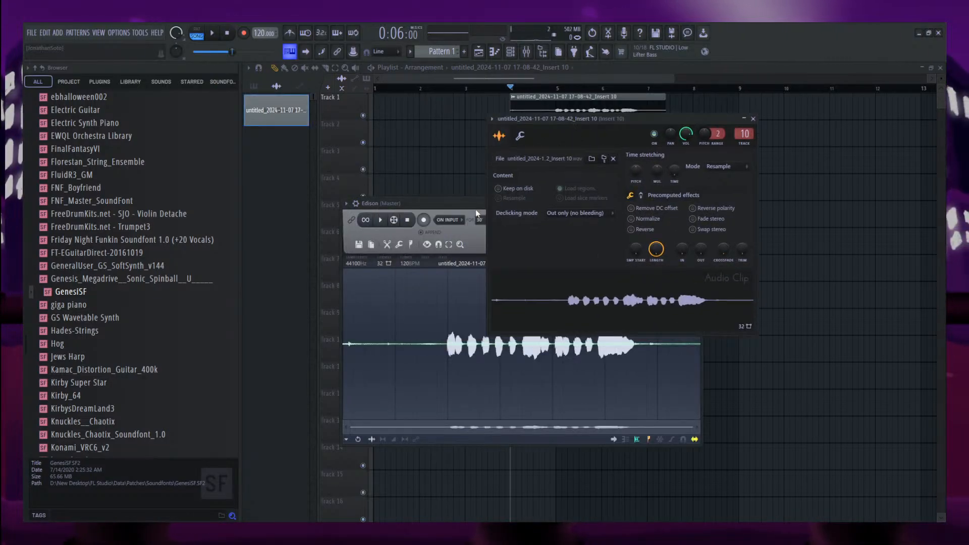
Trim the silence before and after the recorded melody in Edison.
{"action": "left_click_drag", "start_coordinate": [454, 209], "coordinate": [472, 192]}
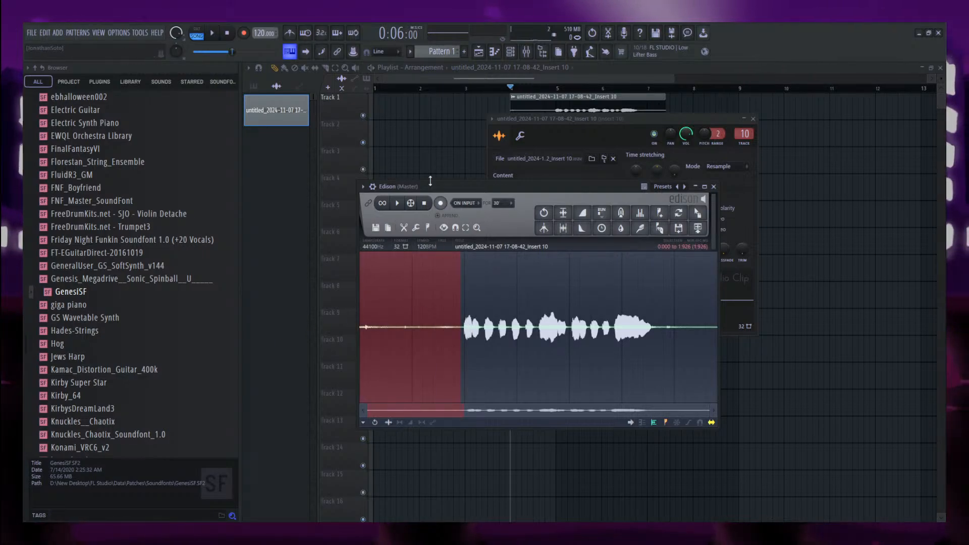
{"action": "key", "text": "Delete"}
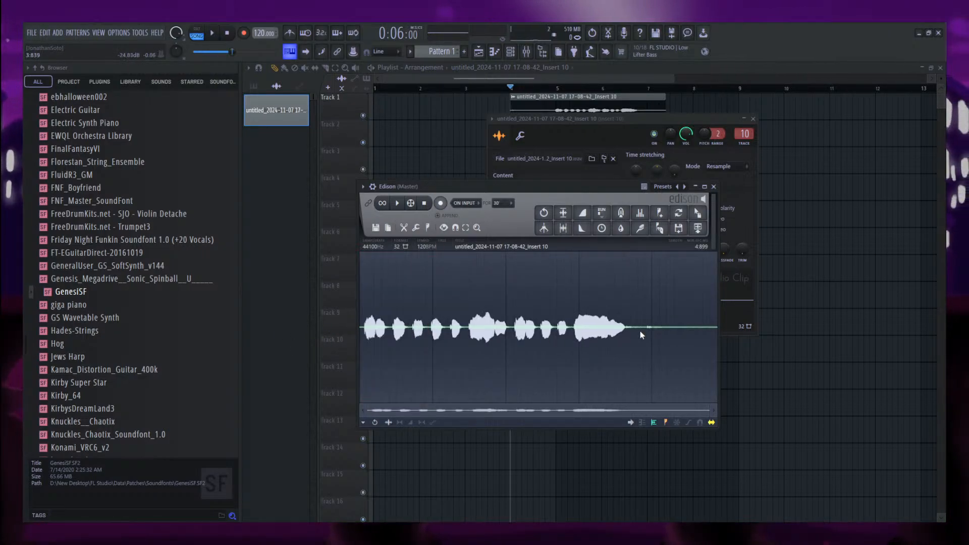
{"action": "left_click_drag", "start_coordinate": [630, 330], "coordinate": [804, 323]}
{"action": "key", "text": "Delete"}
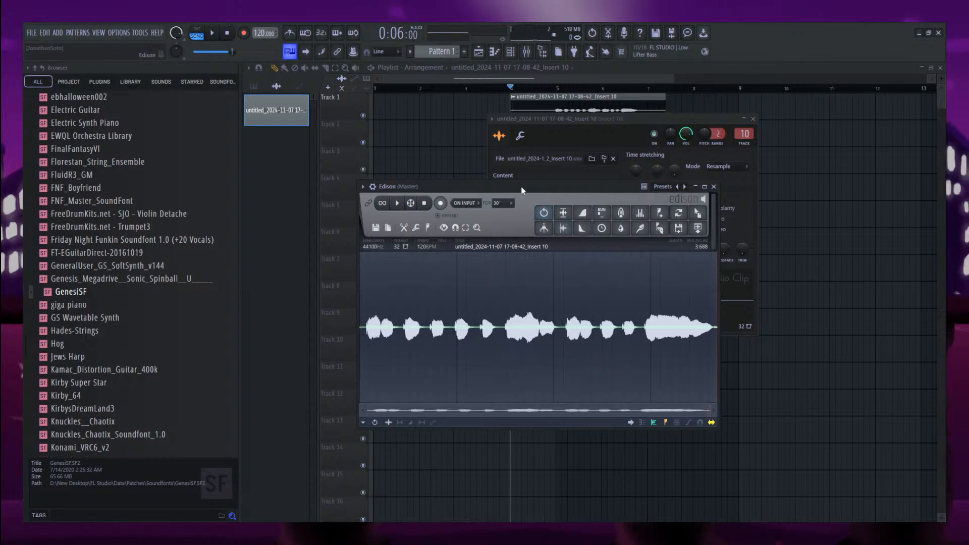
{"action": "left_click_drag", "start_coordinate": [522, 190], "coordinate": [538, 143]}
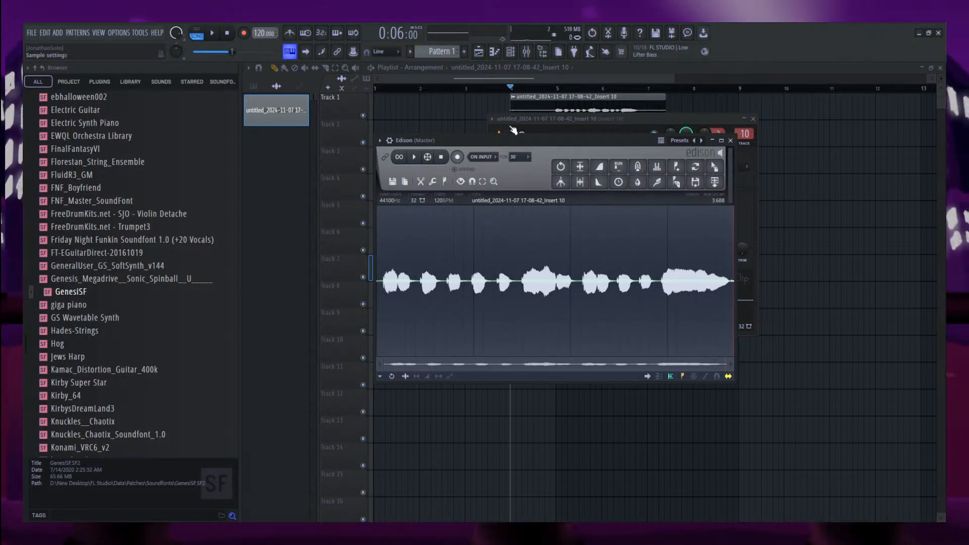
Convert the recording in Edison to notes and move them from the audio clip's channel to the GenesiSF channel.
{"action": "left_click", "coordinate": [515, 53]}
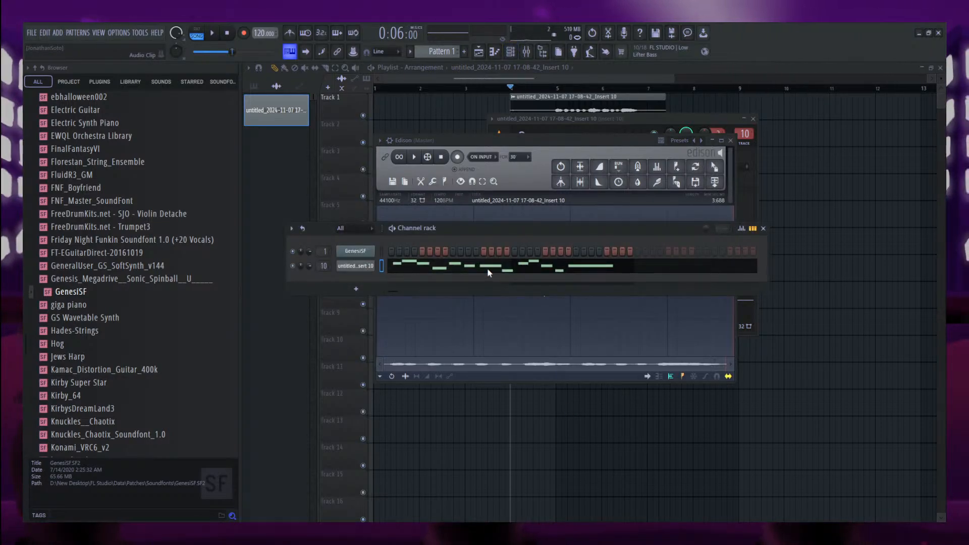
{"action": "key", "text": "ctrl+x"}
{"action": "left_click", "coordinate": [381, 252]}
{"action": "key", "text": "ctrl+v"}
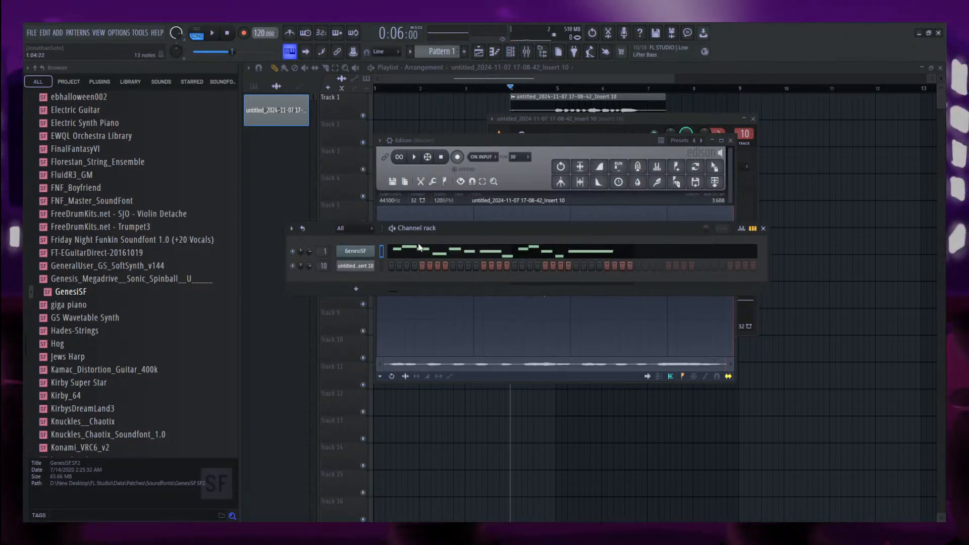
Open the GenesiSF notes in the piano roll and play them in pattern mode.
{"action": "left_click", "coordinate": [495, 51]}
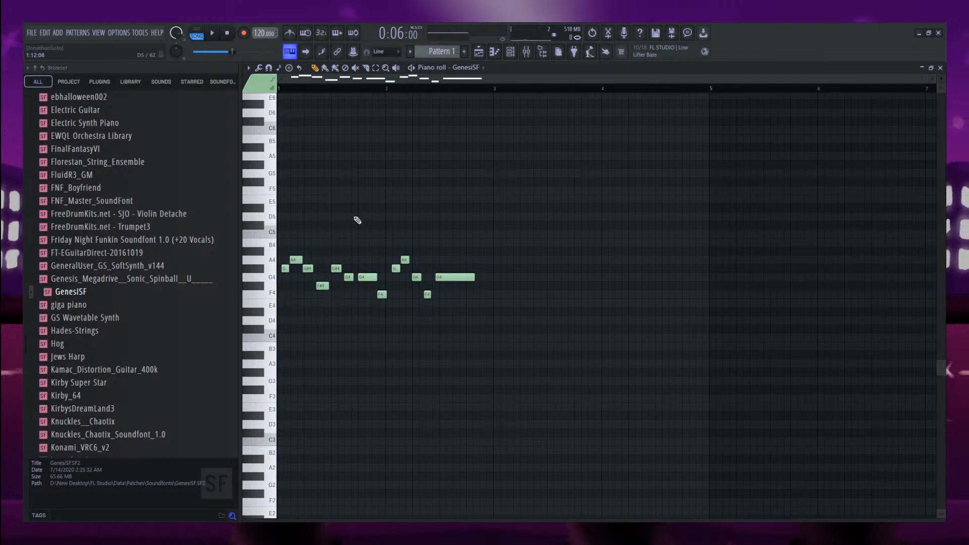
{"action": "key", "text": "space"}
{"action": "key", "text": "l"}
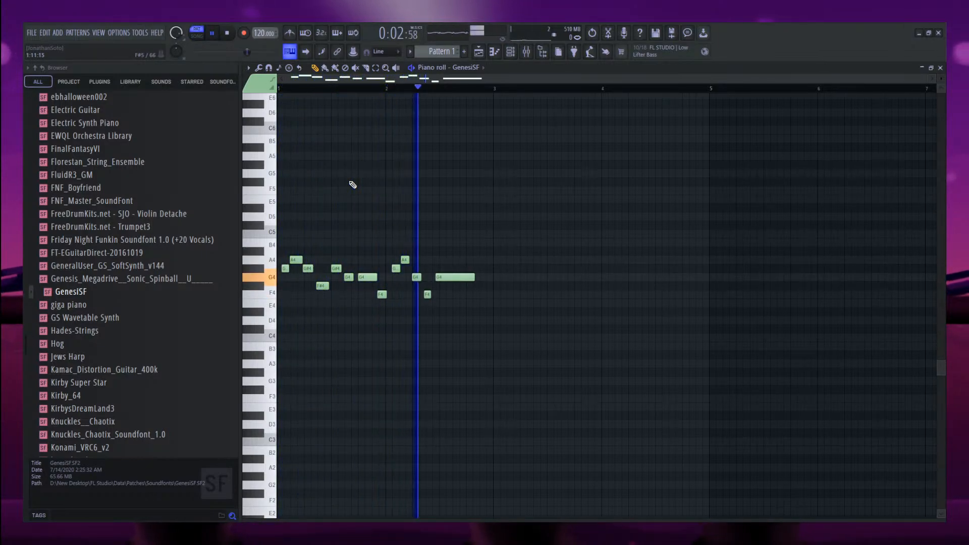
{"action": "key", "text": "space"}
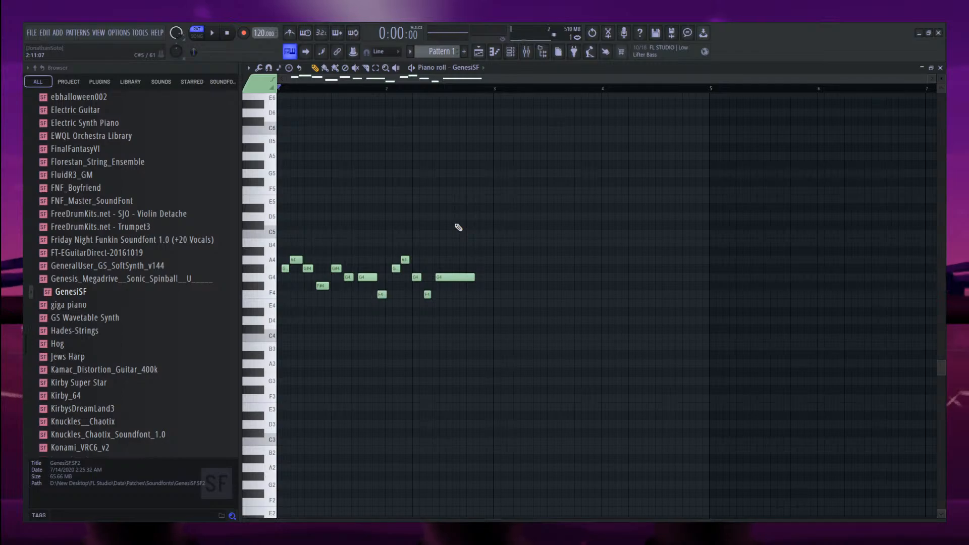
Transpose all the GenesiSF notes up one octave and play the melody.
{"action": "key", "text": "ctrl+Up"}
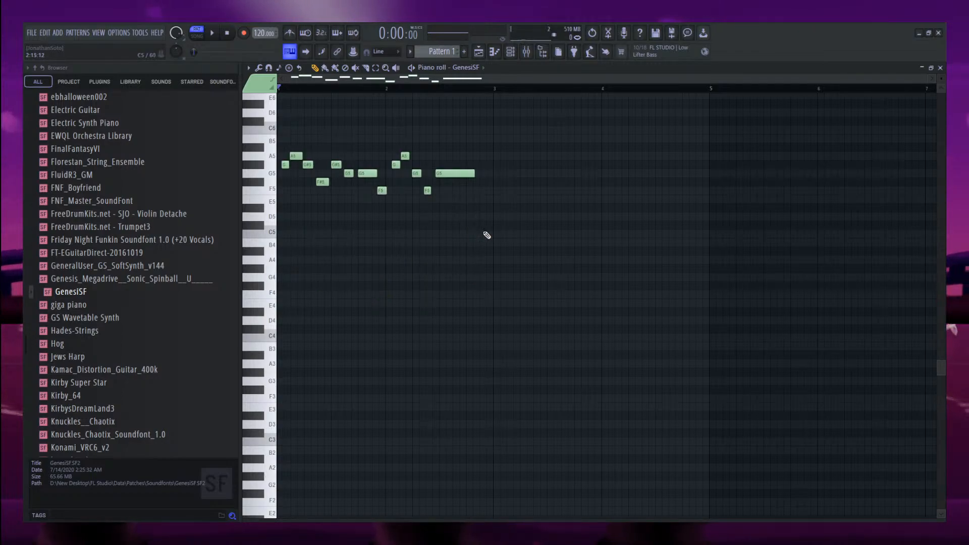
{"action": "scroll", "coordinate": [487, 235], "scroll_direction": "up", "scroll_amount": 3}
{"action": "key", "text": "space"}
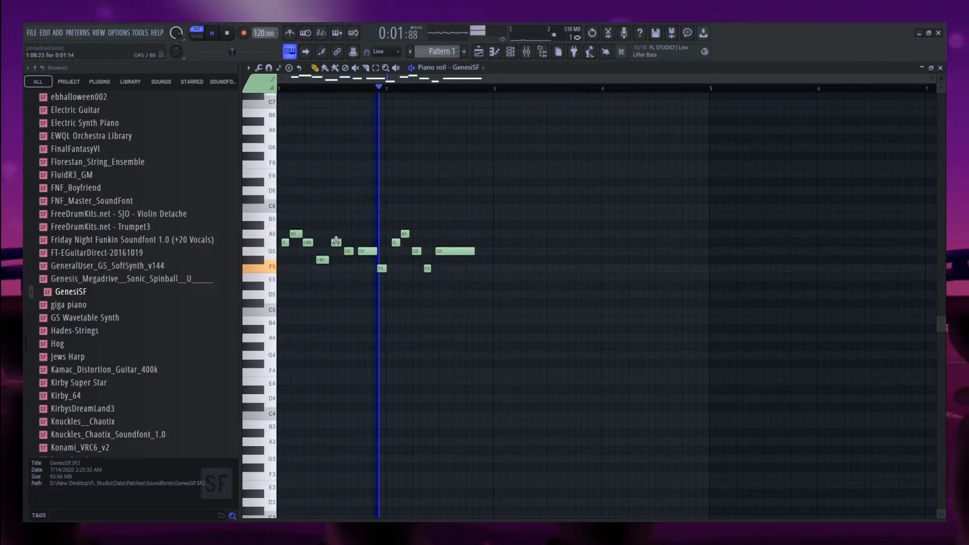
{"action": "key", "text": "space"}
Level the velocity of all the notes to about 81% and play the melody.
{"action": "left_click_drag", "start_coordinate": [496, 519], "coordinate": [476, 262]}
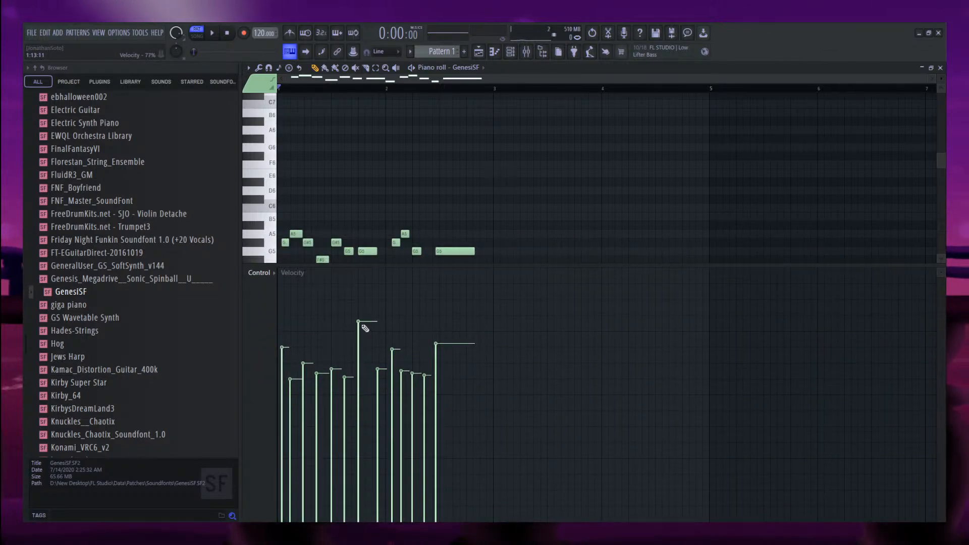
{"action": "left_click_drag", "start_coordinate": [366, 318], "coordinate": [460, 317]}
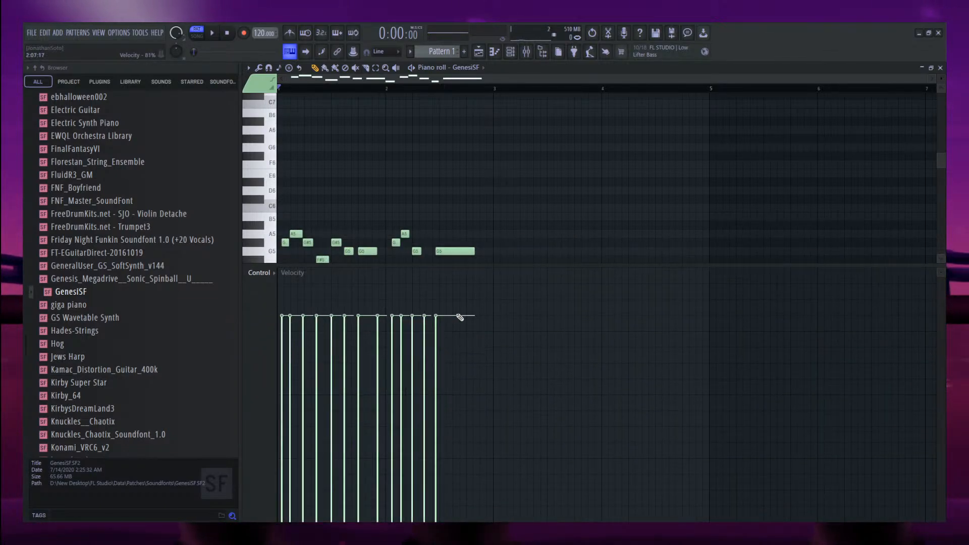
{"action": "key", "text": "space"}
{"action": "left_click_drag", "start_coordinate": [517, 266], "coordinate": [595, 381]}
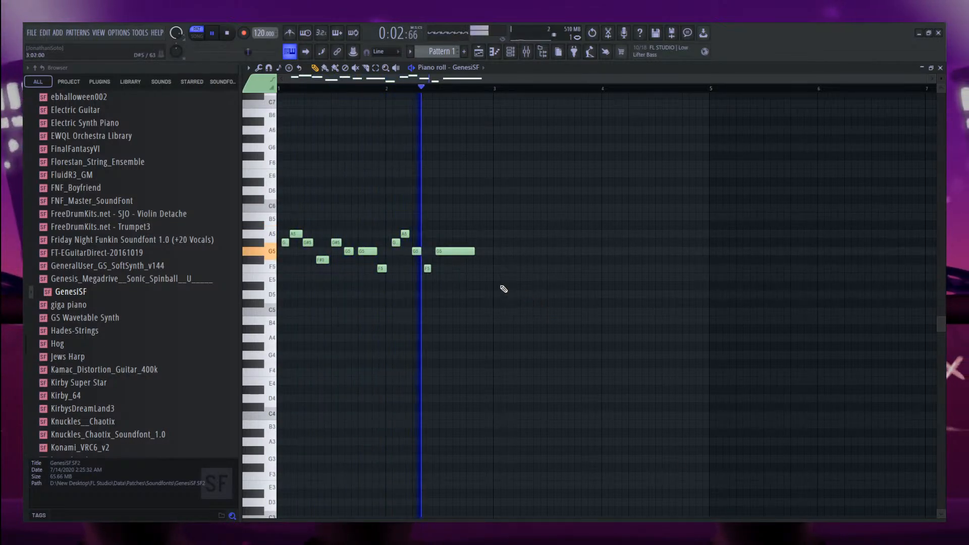
{"action": "key", "text": "space"}
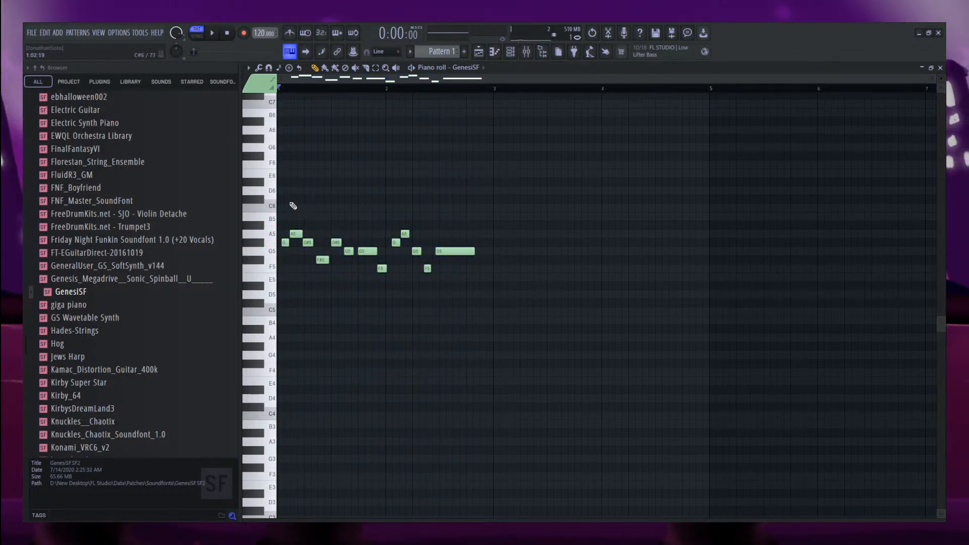
Quick-quantize the GenesiSF notes to the grid and play the melody.
{"action": "scroll", "coordinate": [292, 202], "scroll_direction": "up", "scroll_amount": 3, "text": "ctrl"}
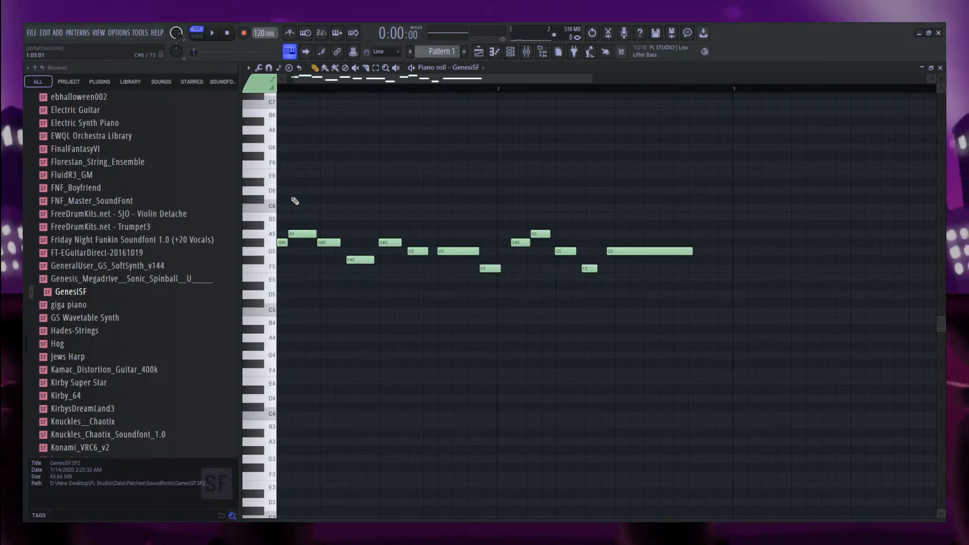
{"action": "key", "text": "ctrl+q"}
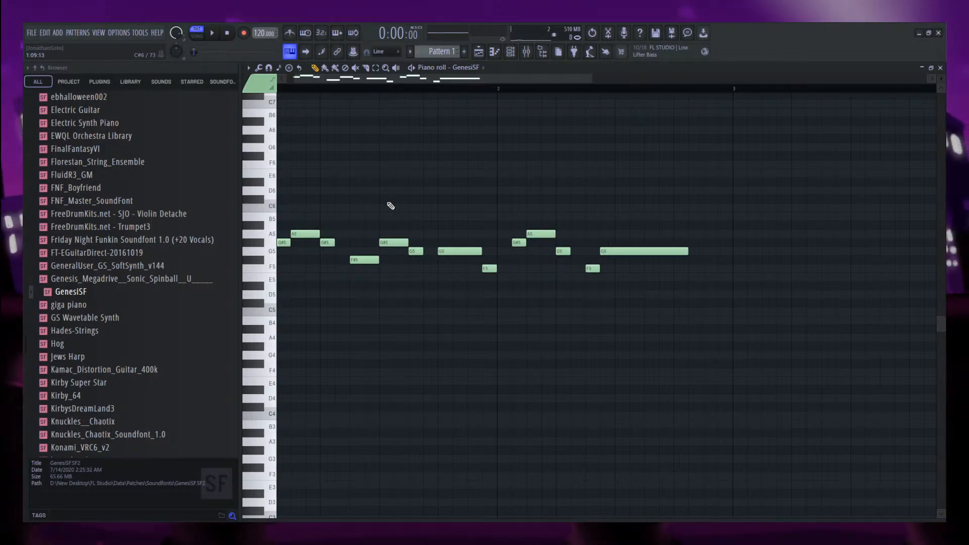
{"action": "scroll", "coordinate": [391, 205], "scroll_direction": "down", "scroll_amount": 2, "text": "ctrl"}
{"action": "key", "text": "ctrl+a"}
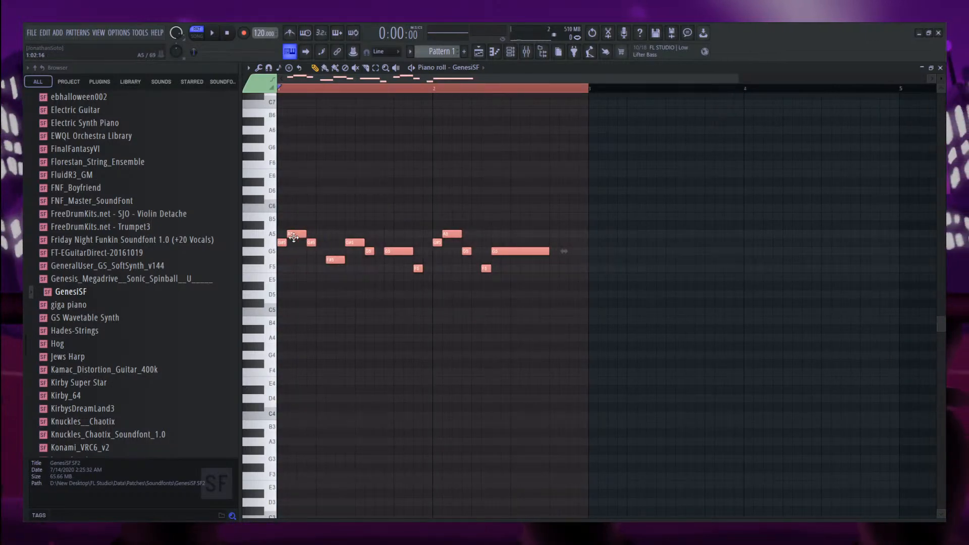
{"action": "key", "text": "ctrl+d"}
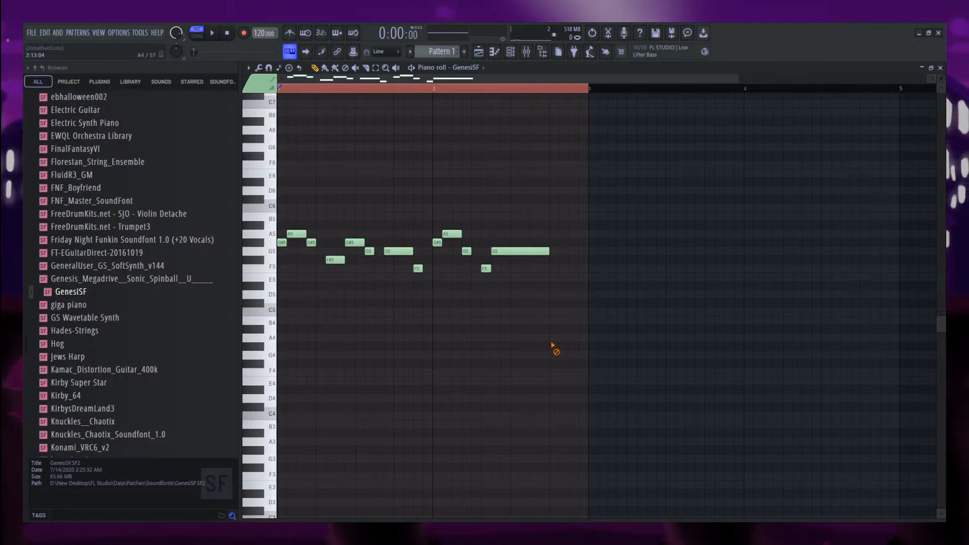
{"action": "key", "text": "space"}
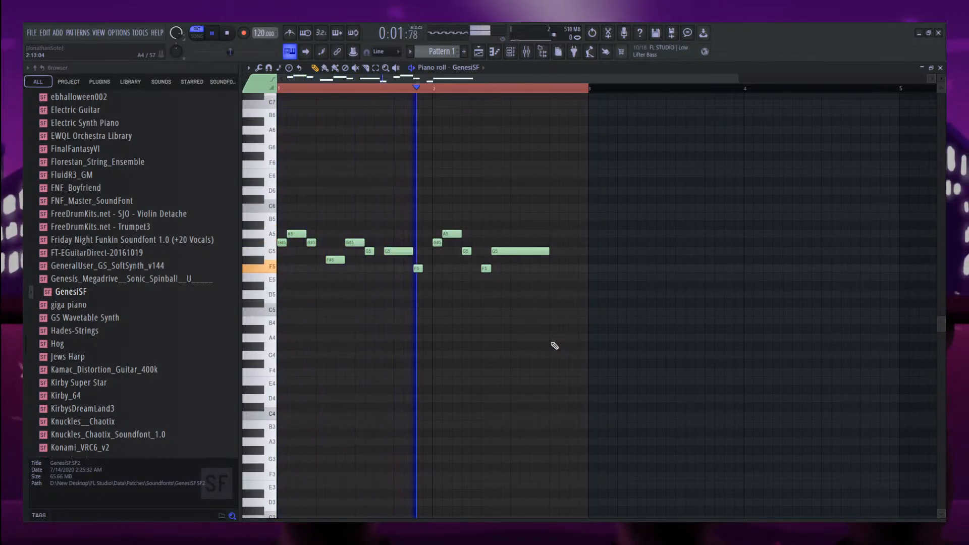
{"action": "key", "text": "space"}
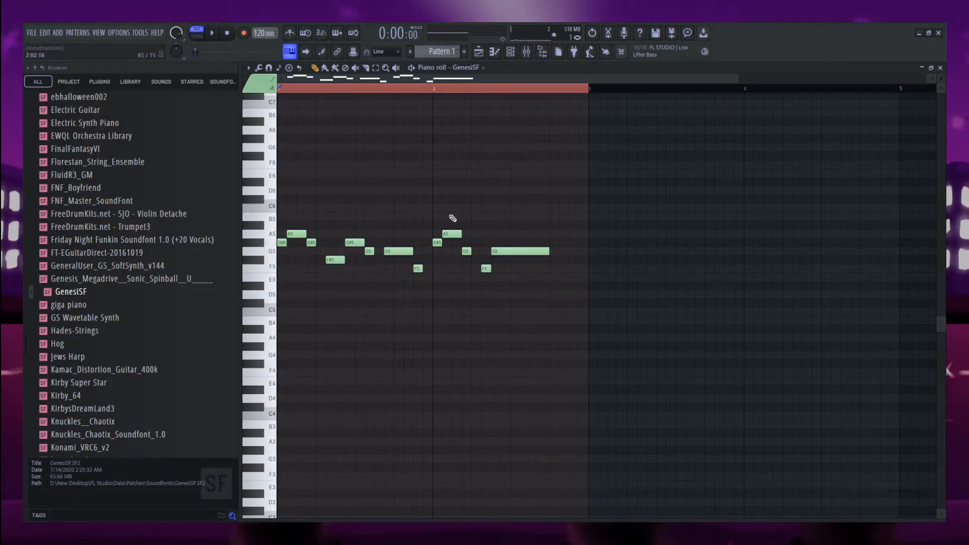
Correct the melody's pitches: lower the G#5 notes to G5 and the F#5 note to F5, and raise the short G5 at 1:10 to A5.
{"action": "key", "text": "space"}
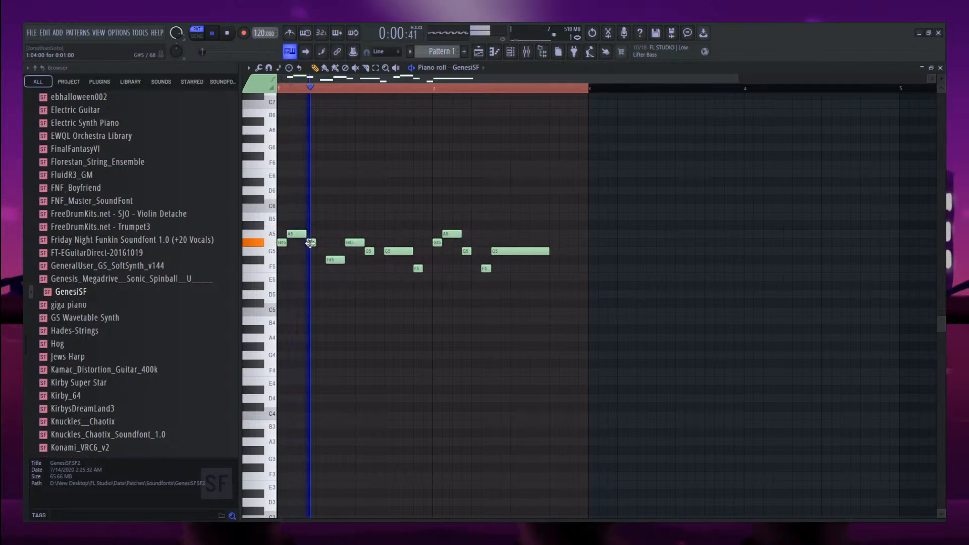
{"action": "key", "text": "space"}
{"action": "left_click", "coordinate": [311, 244]}
{"action": "left_click", "coordinate": [346, 240]}
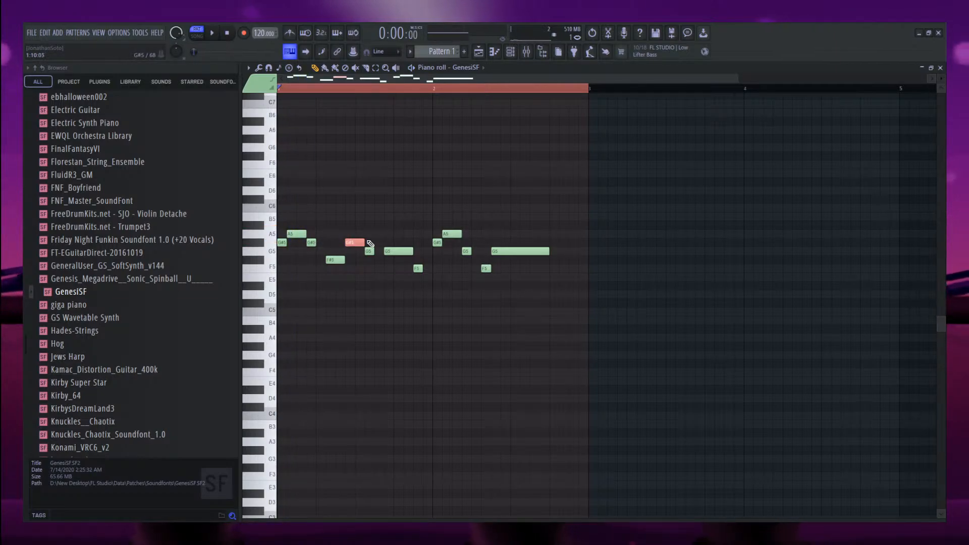
{"action": "left_click_drag", "start_coordinate": [370, 245], "coordinate": [247, 246]}
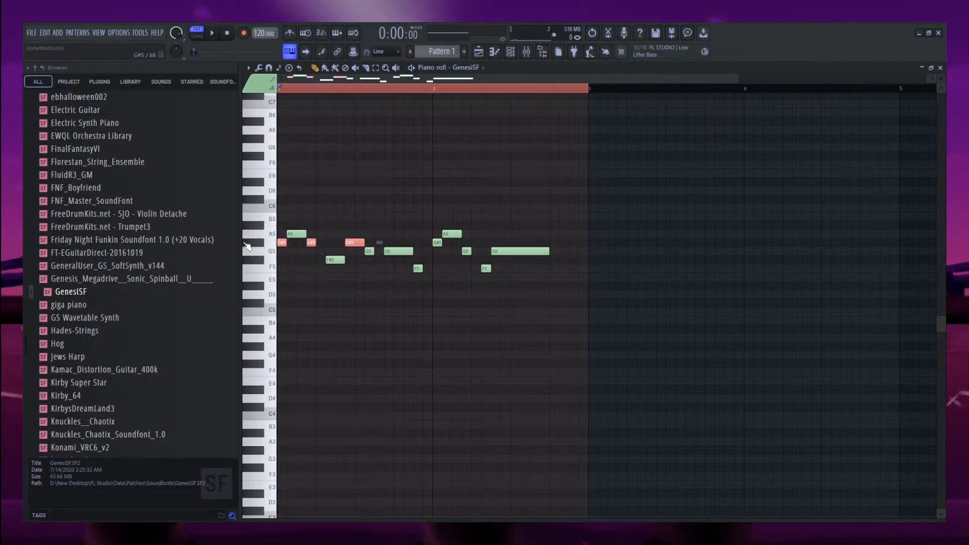
{"action": "key", "text": "Down"}
{"action": "left_click_drag", "start_coordinate": [346, 260], "coordinate": [369, 233]}
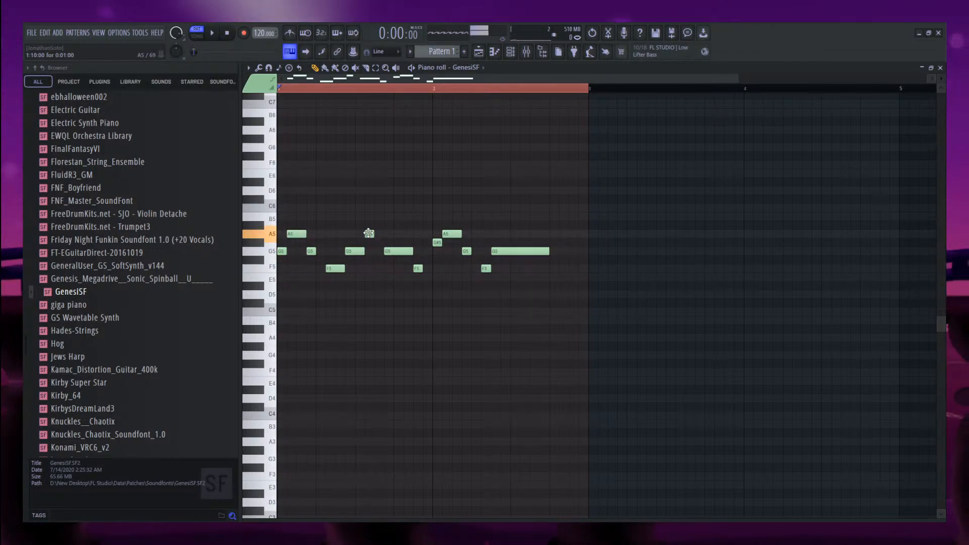
{"action": "key", "text": "space"}
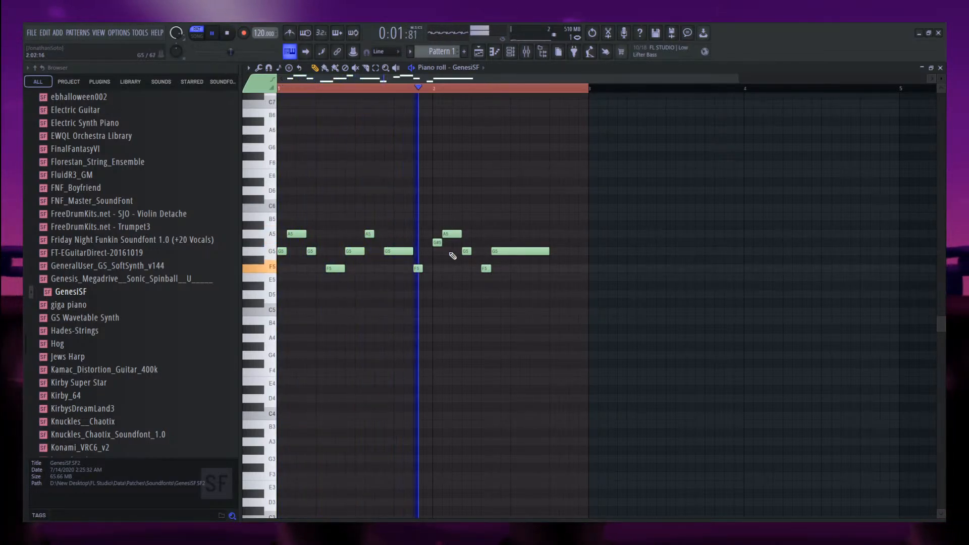
{"action": "left_click_drag", "start_coordinate": [438, 243], "coordinate": [438, 251]}
{"action": "key", "text": "space"}
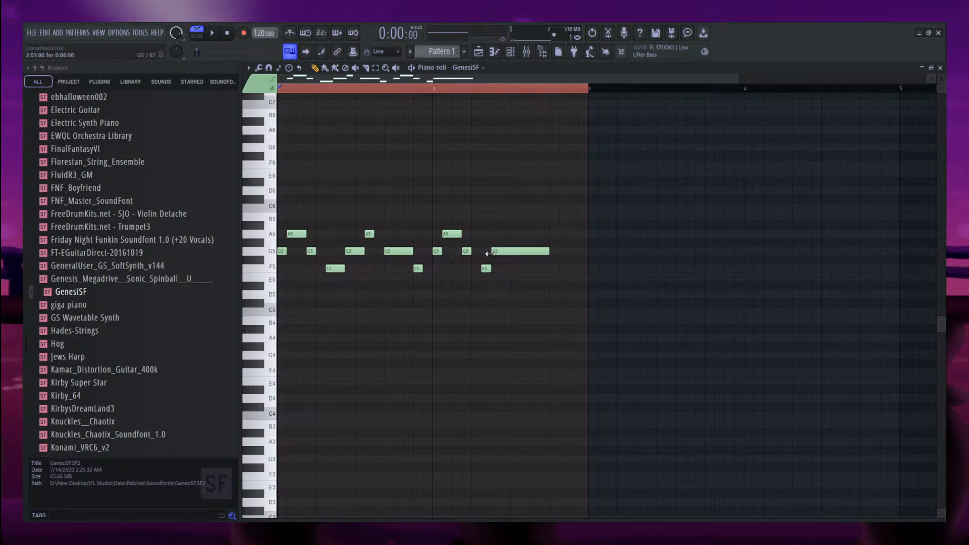
Move the final long G5 note one step later to 2:08 and play the melody.
{"action": "scroll", "coordinate": [290, 243], "scroll_direction": "up", "scroll_amount": 2}
{"action": "key", "text": "space"}
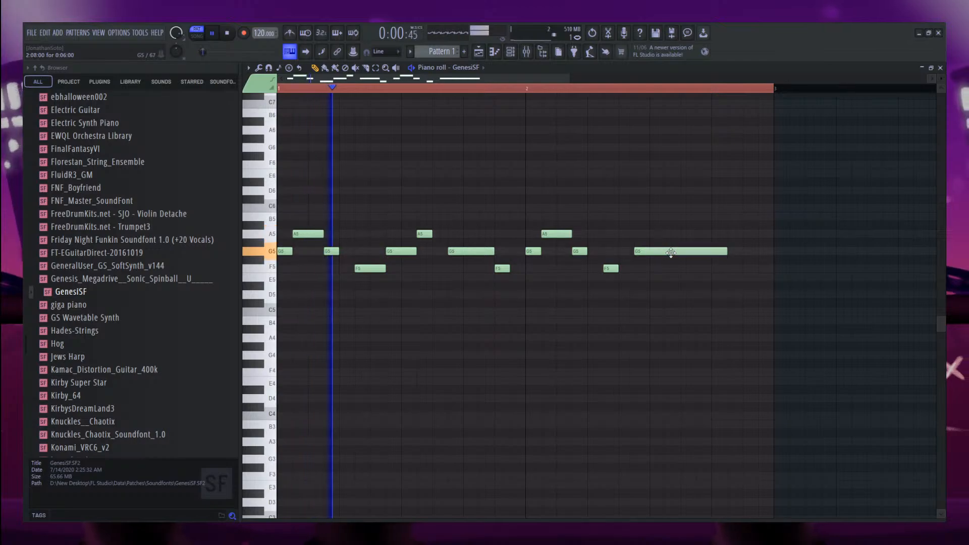
{"action": "scroll", "coordinate": [455, 224], "scroll_direction": "down", "scroll_amount": 1}
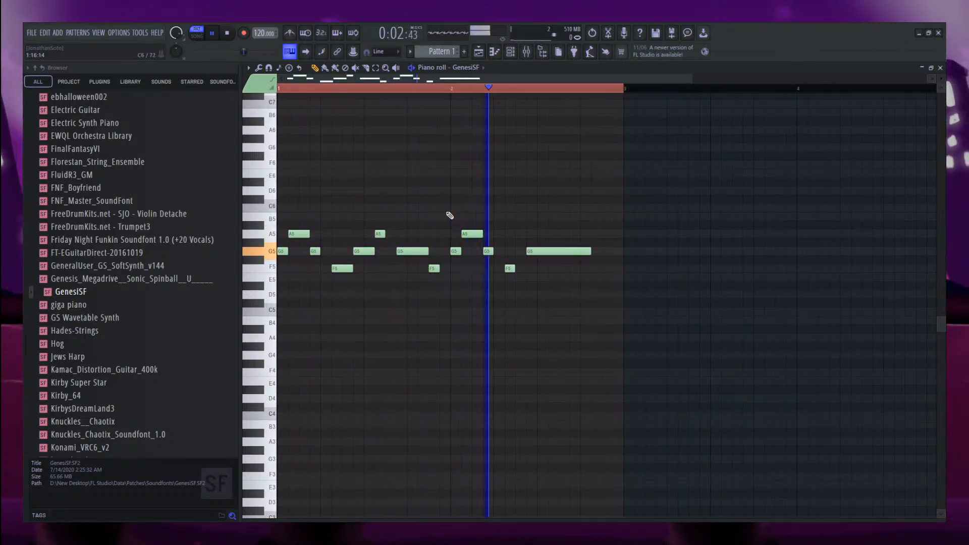
{"action": "key", "text": "space"}
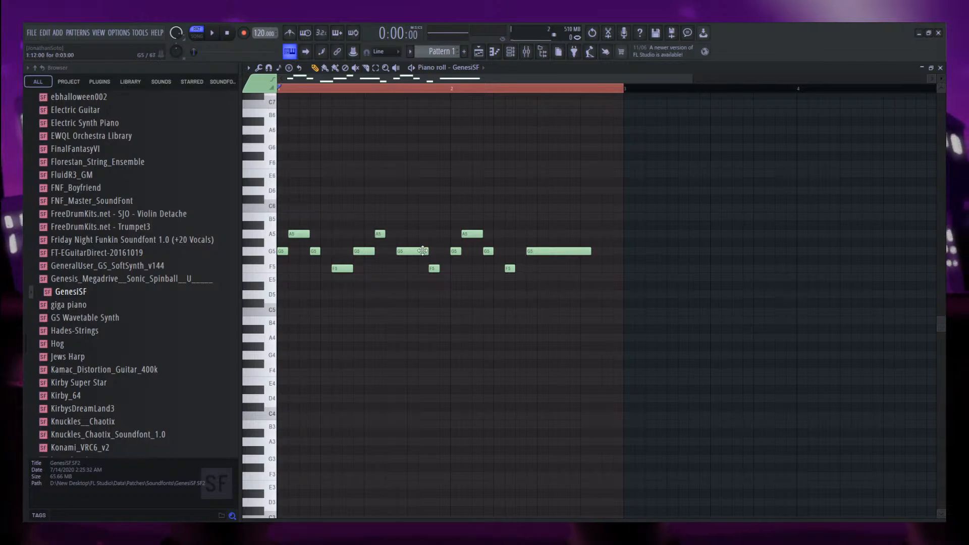
Try all the melody notes one octave higher during playback and transpose them back down.
{"action": "scroll", "coordinate": [359, 245], "scroll_direction": "up", "scroll_amount": 3}
{"action": "key", "text": "ctrl+a"}
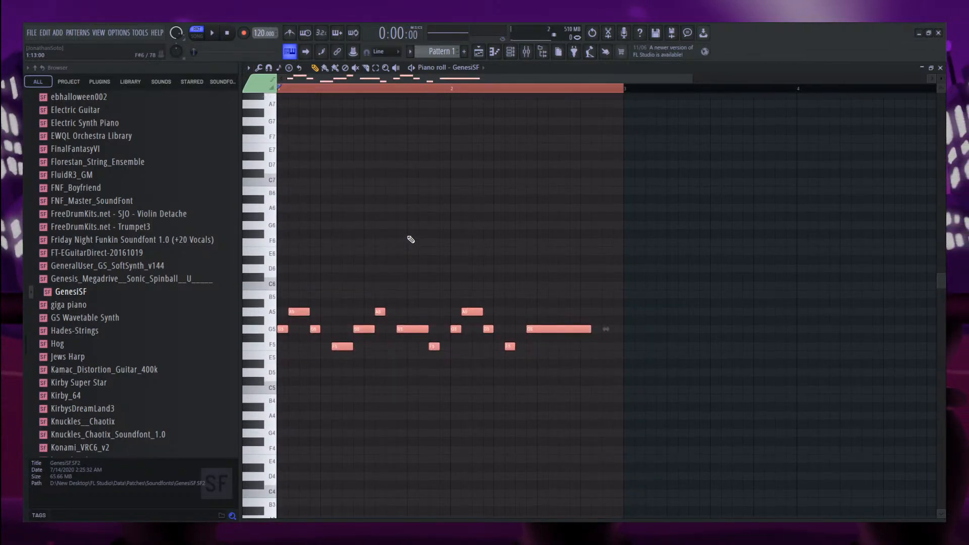
{"action": "key", "text": "ctrl+Up"}
{"action": "key", "text": "space"}
{"action": "key", "text": "ctrl+Down"}
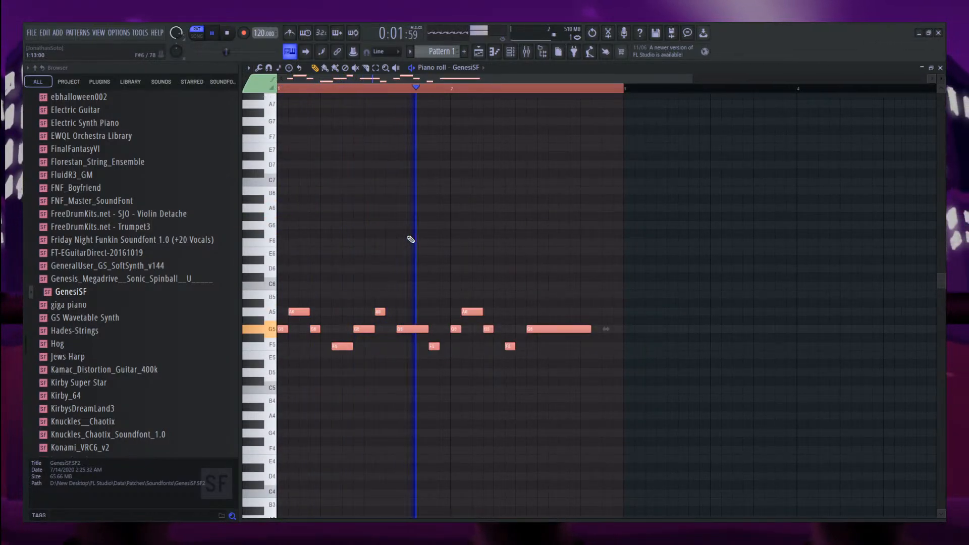
{"action": "key", "text": "ctrl+d"}
{"action": "key", "text": "space"}
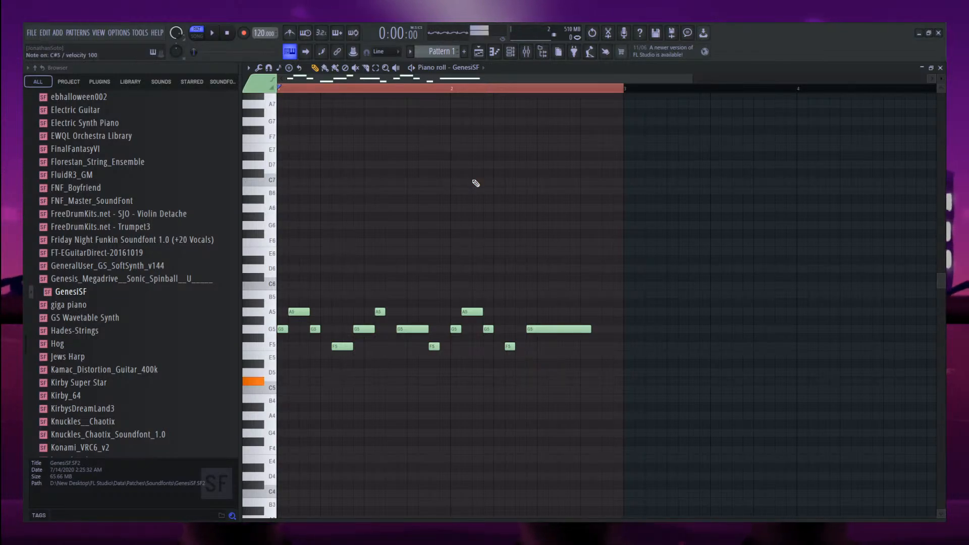
Turn on slide notes, draw a trial F#7 slide note at 1:05 and delete it.
{"action": "left_click", "coordinate": [273, 88]}
{"action": "left_click", "coordinate": [323, 131]}
{"action": "left_click_drag", "start_coordinate": [380, 132], "coordinate": [336, 134]}
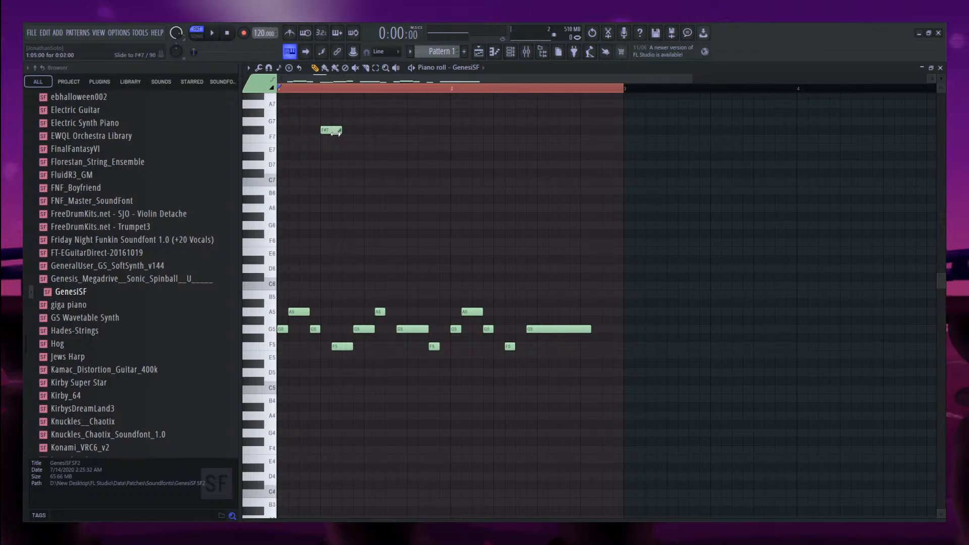
{"action": "right_click", "coordinate": [334, 132]}
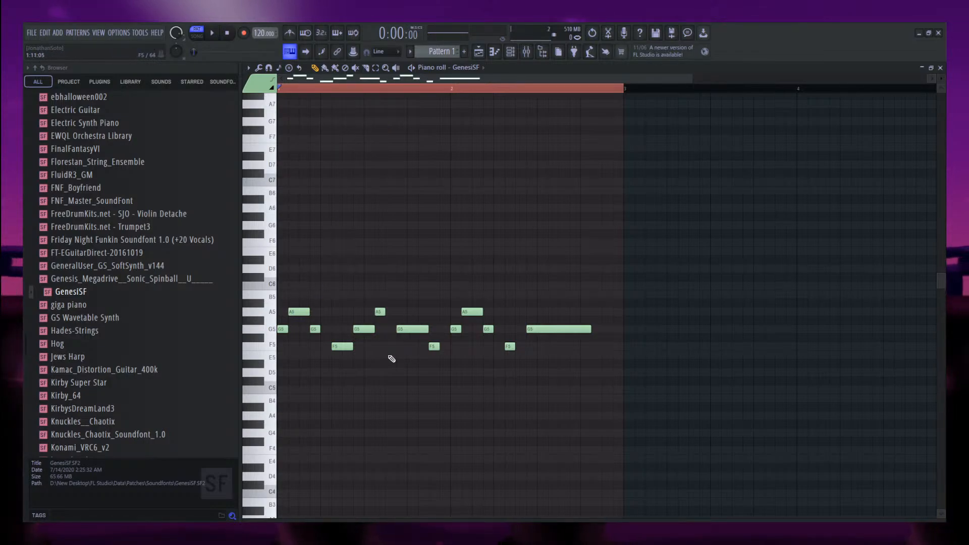
Lower the first A5 note to G#5, place a slide note at A5 above it and start playback.
{"action": "scroll", "coordinate": [321, 309], "scroll_direction": "up", "scroll_amount": 5, "text": "ctrl"}
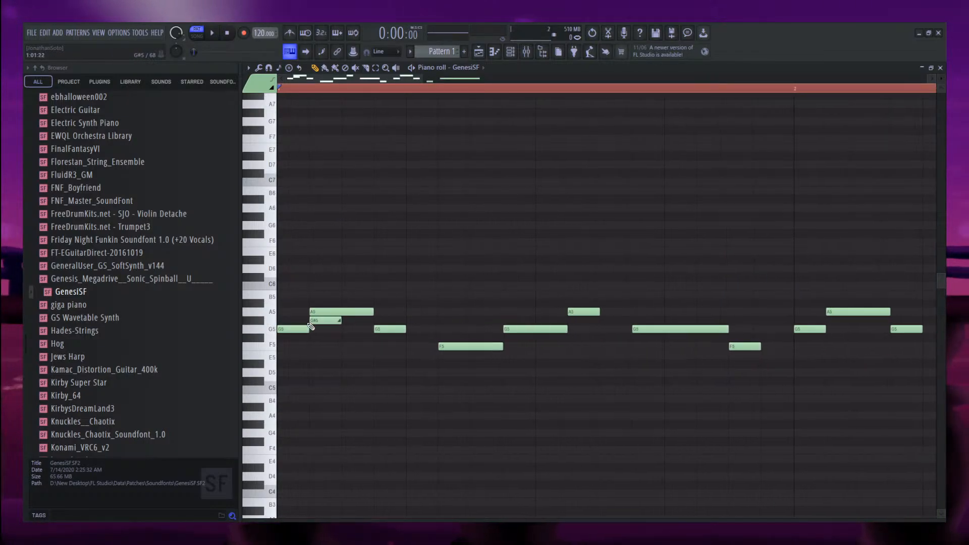
{"action": "left_click_drag", "start_coordinate": [321, 307], "coordinate": [350, 321]}
{"action": "key", "text": "space"}
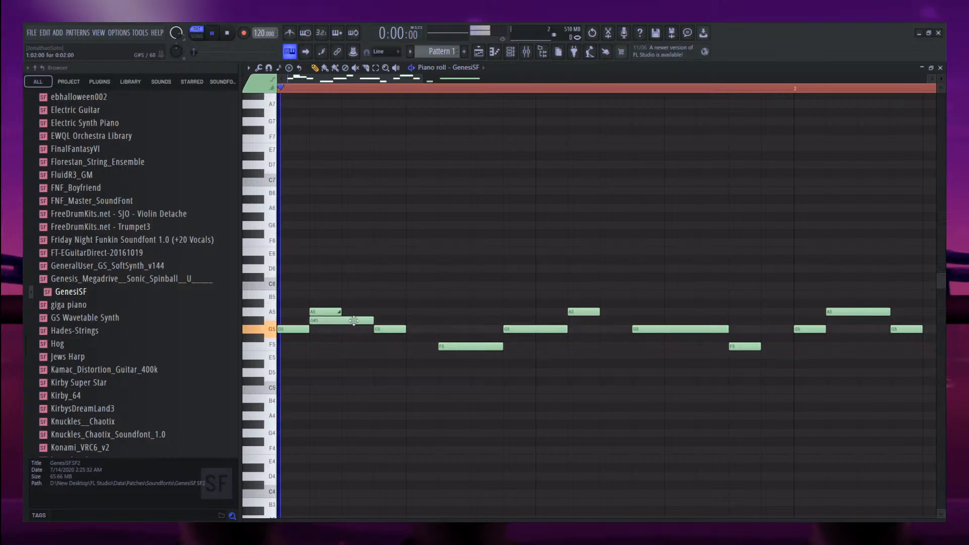
Lower the three-step G5 note at 1:12 to F#5, add a slide note at G5 above it and play the melody.
{"action": "scroll", "coordinate": [369, 313], "scroll_direction": "down", "scroll_amount": 3, "text": "ctrl"}
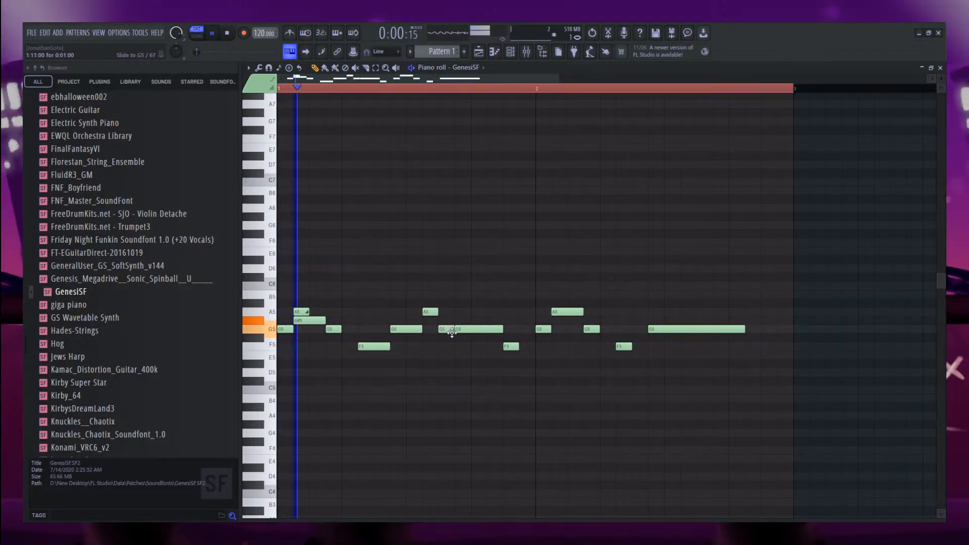
{"action": "left_click", "coordinate": [468, 329]}
{"action": "left_click_drag", "start_coordinate": [475, 331], "coordinate": [474, 341]}
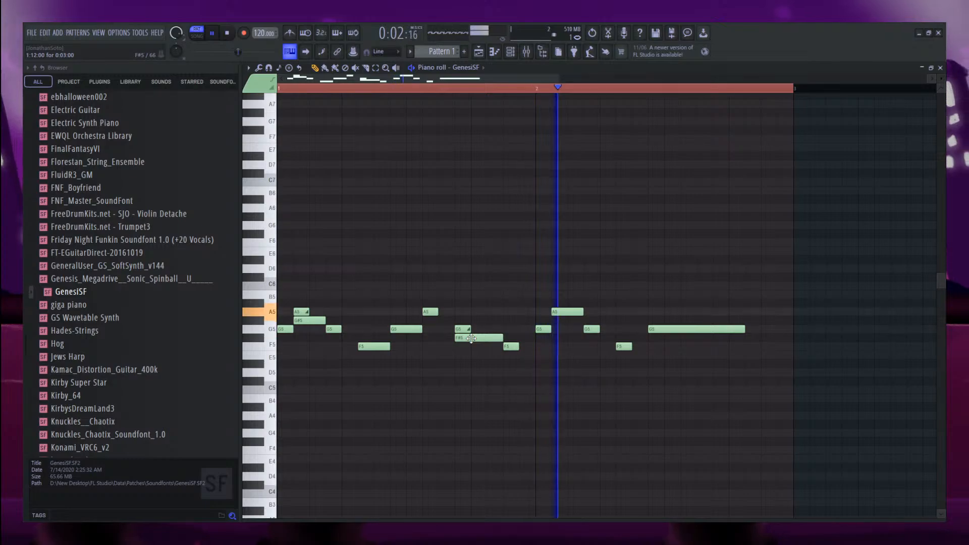
{"action": "key", "text": "space"}
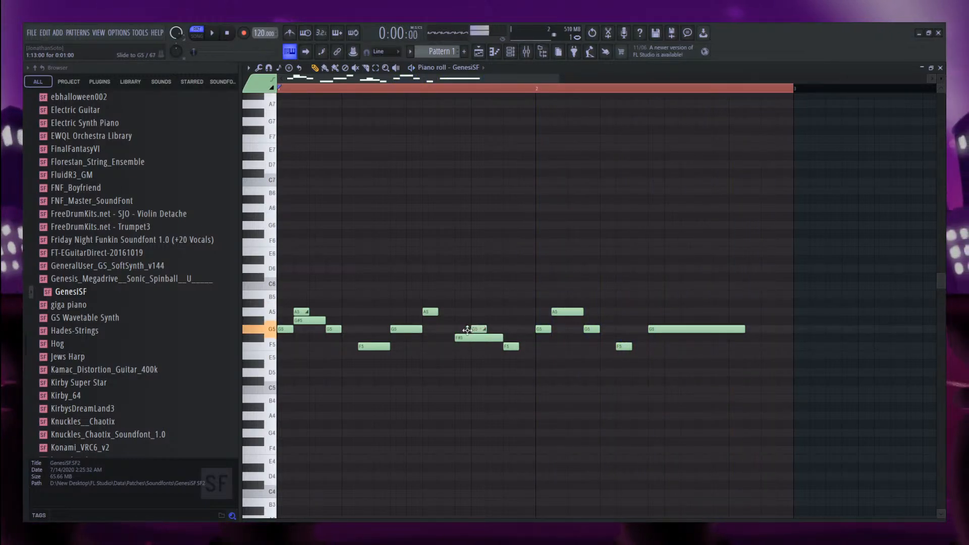
Shorten both slide notes, add a short downward slide before each, at G5 and F5, and play the melody.
{"action": "scroll", "coordinate": [299, 310], "scroll_direction": "up", "scroll_amount": 4}
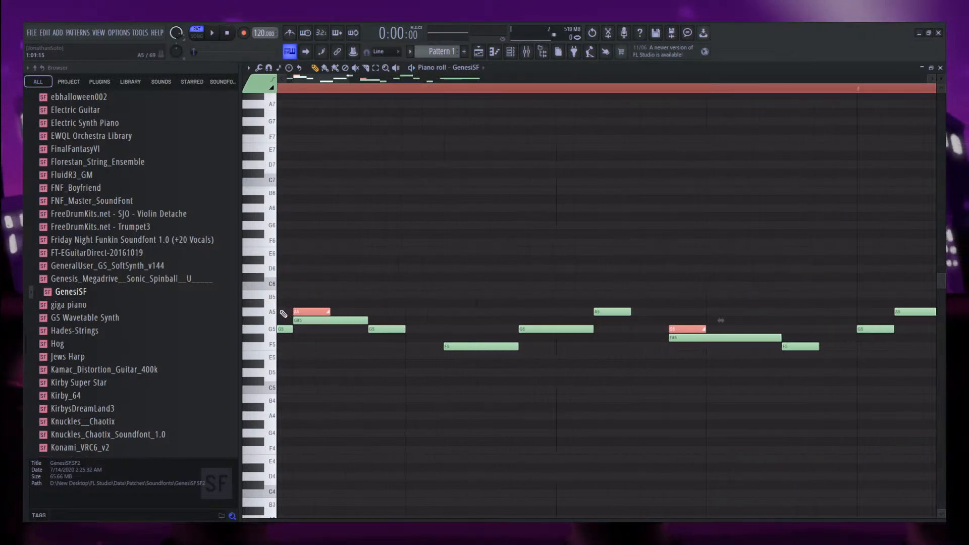
{"action": "left_click_drag", "start_coordinate": [380, 311], "coordinate": [414, 313]}
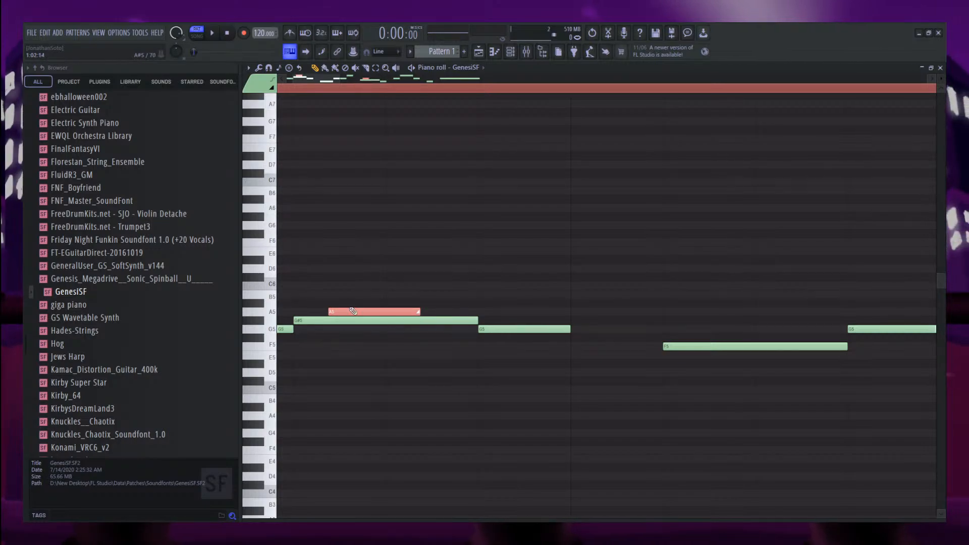
{"action": "left_click_drag", "start_coordinate": [333, 315], "coordinate": [351, 304]}
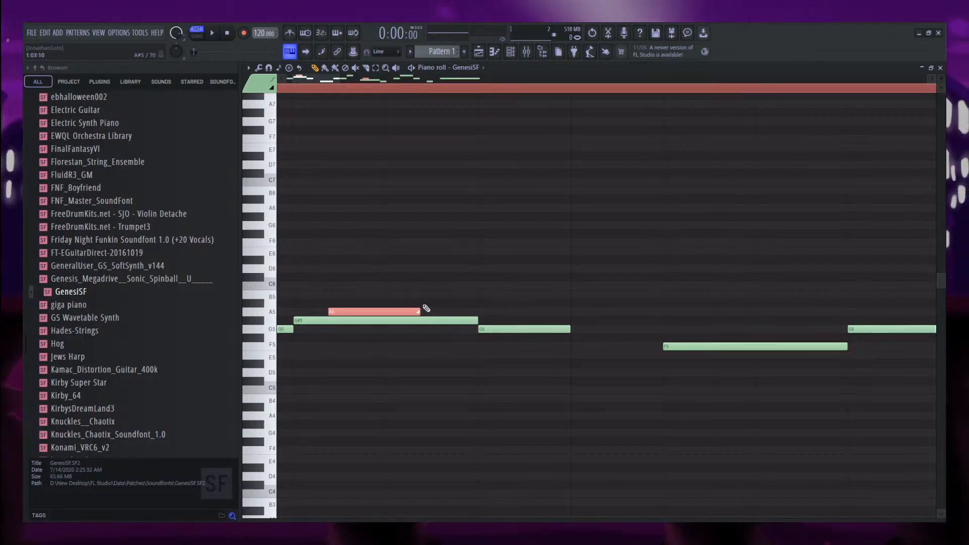
{"action": "left_click_drag", "start_coordinate": [414, 311], "coordinate": [321, 330]}
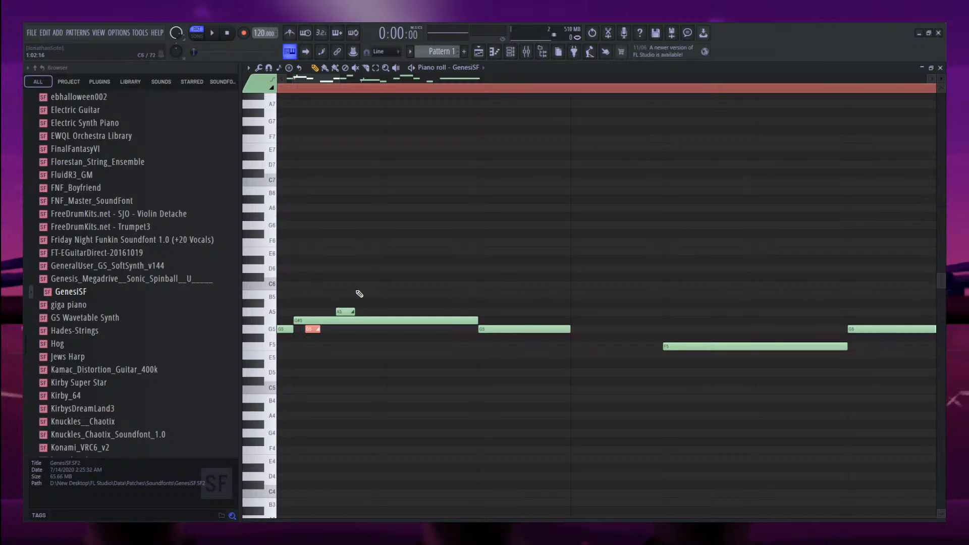
{"action": "scroll", "coordinate": [361, 291], "scroll_direction": "down", "scroll_amount": 3}
{"action": "key", "text": "space"}
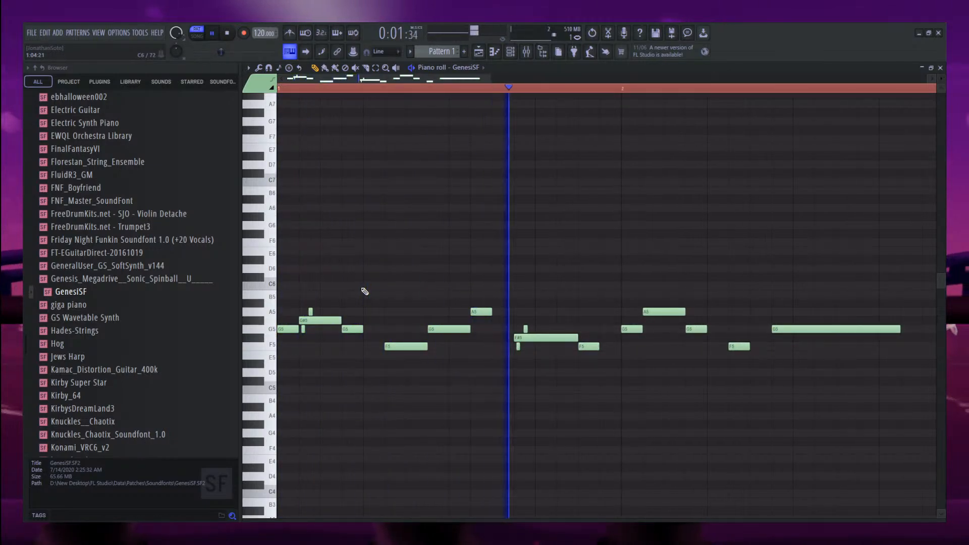
Copy the short F5 and G5 slide notes from 1:12 onto the final long G5 note at 2:08 and play the melody.
{"action": "scroll", "coordinate": [364, 288], "scroll_direction": "down", "scroll_amount": 2}
{"action": "left_click_drag", "start_coordinate": [423, 318], "coordinate": [412, 356]}
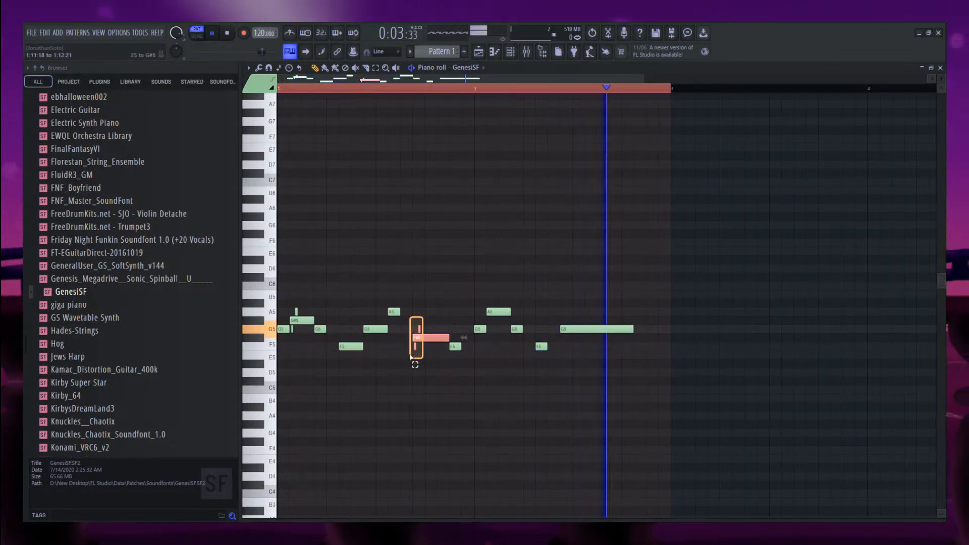
{"action": "key", "text": "space"}
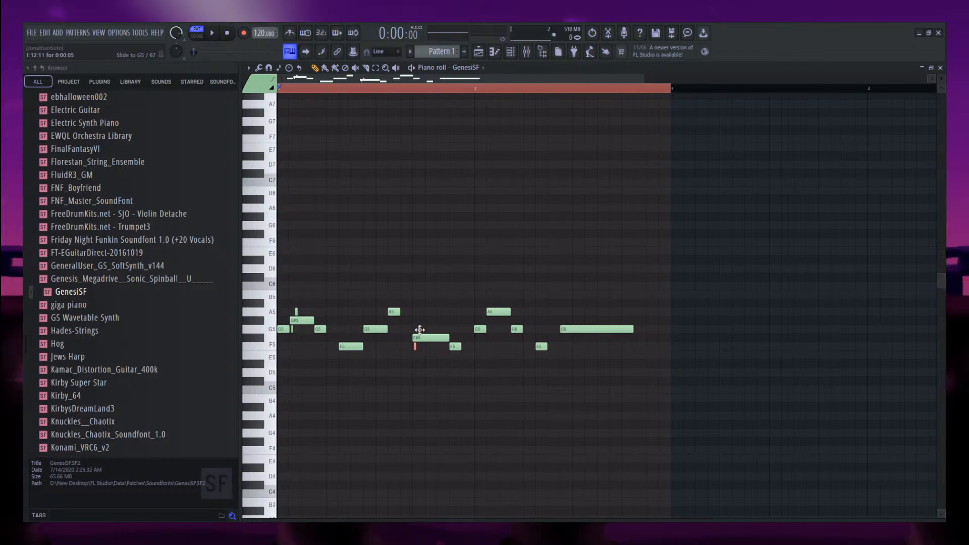
{"action": "scroll", "coordinate": [419, 323], "scroll_direction": "up", "scroll_amount": 3}
{"action": "scroll", "coordinate": [320, 305], "scroll_direction": "down", "scroll_amount": 3}
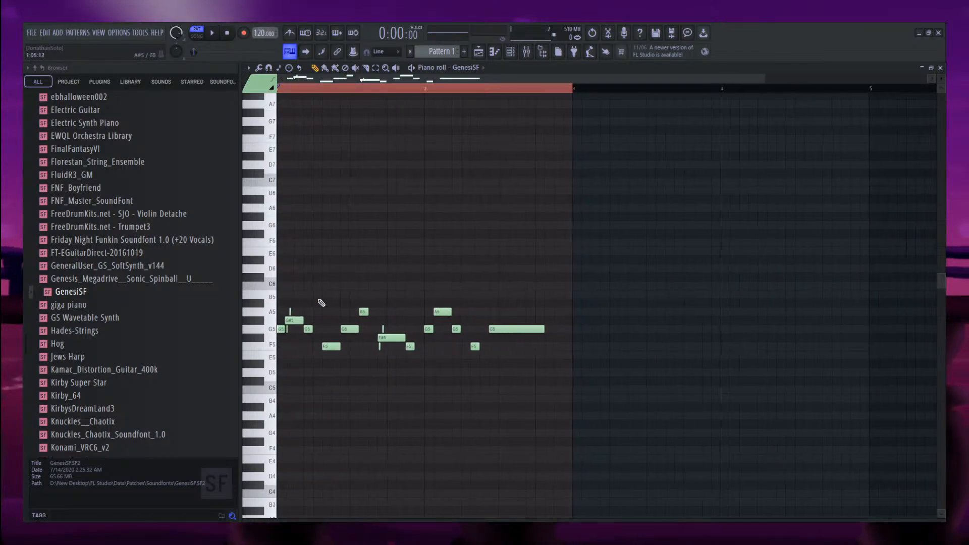
{"action": "scroll", "coordinate": [438, 318], "scroll_direction": "up", "scroll_amount": 3}
{"action": "scroll", "coordinate": [438, 318], "scroll_direction": "up", "scroll_amount": 1}
{"action": "left_click_drag", "start_coordinate": [455, 309], "coordinate": [416, 374]}
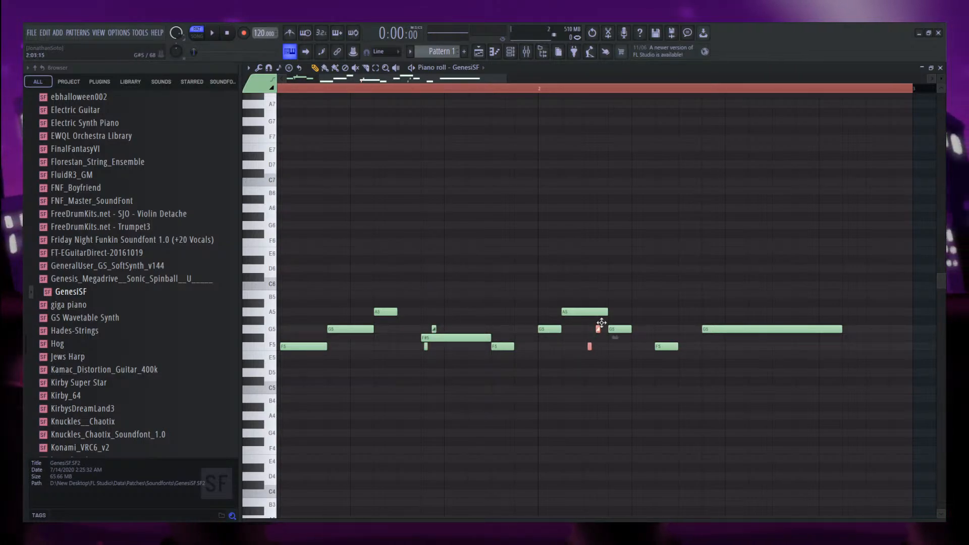
{"action": "left_click", "coordinate": [730, 284], "text": "ctrl"}
{"action": "key", "text": "space"}
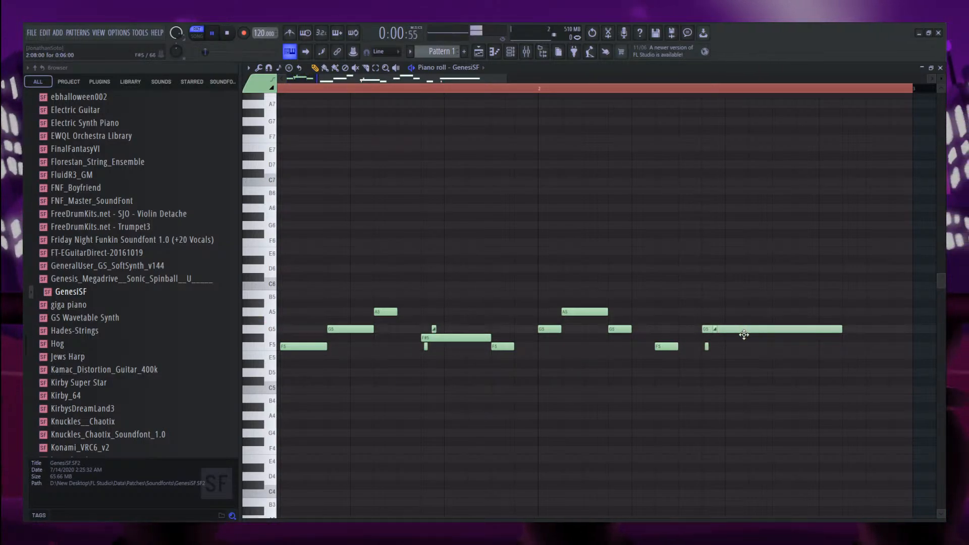
Lower the final long G5 note at 2:08 to F#5 and play the melody.
{"action": "left_click_drag", "start_coordinate": [745, 331], "coordinate": [746, 339]}
{"action": "scroll", "coordinate": [550, 214], "scroll_direction": "down", "scroll_amount": 2}
{"action": "scroll", "coordinate": [551, 214], "scroll_direction": "down", "scroll_amount": 1}
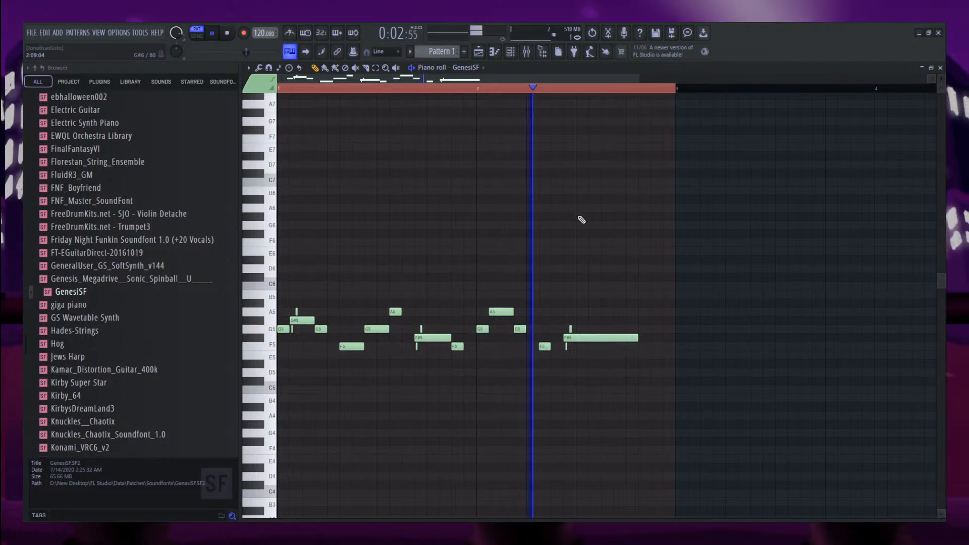
{"action": "key", "text": "space"}
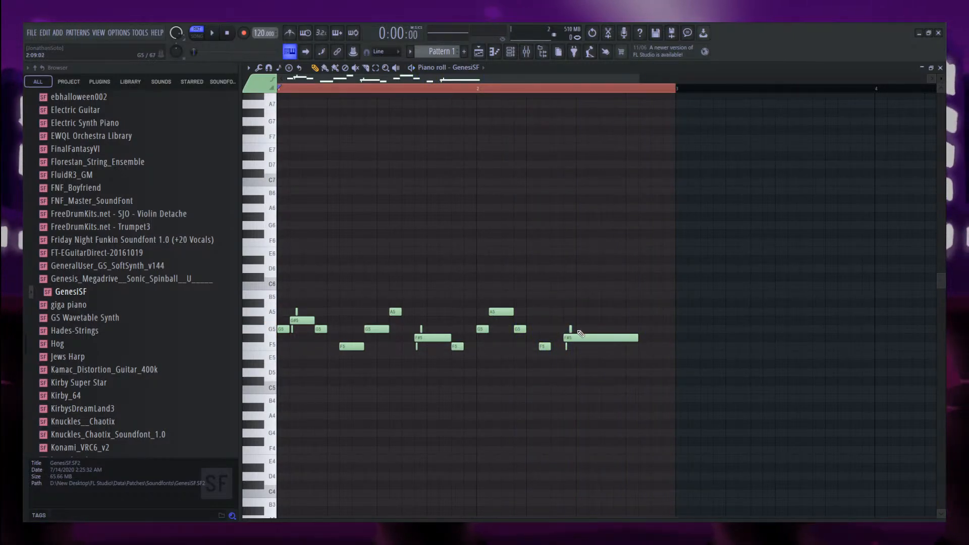
Place an F5 slide note followed directly by a G5 slide note of equal length over the end portion of the final long F#5 note.
{"action": "left_click", "coordinate": [571, 329]}
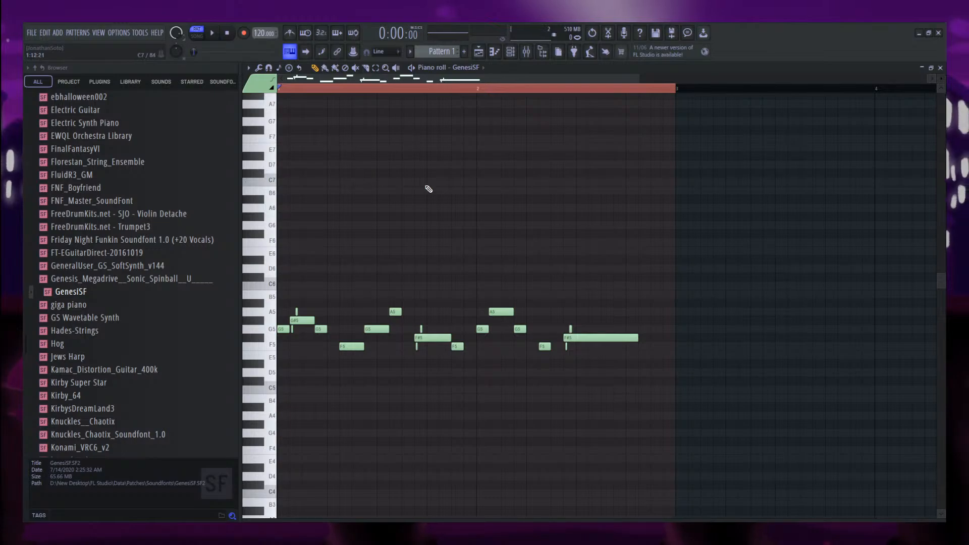
{"action": "scroll", "coordinate": [613, 333], "scroll_direction": "up", "scroll_amount": 4}
{"action": "left_click", "coordinate": [581, 346]}
{"action": "scroll", "coordinate": [613, 355], "scroll_direction": "up", "scroll_amount": 4}
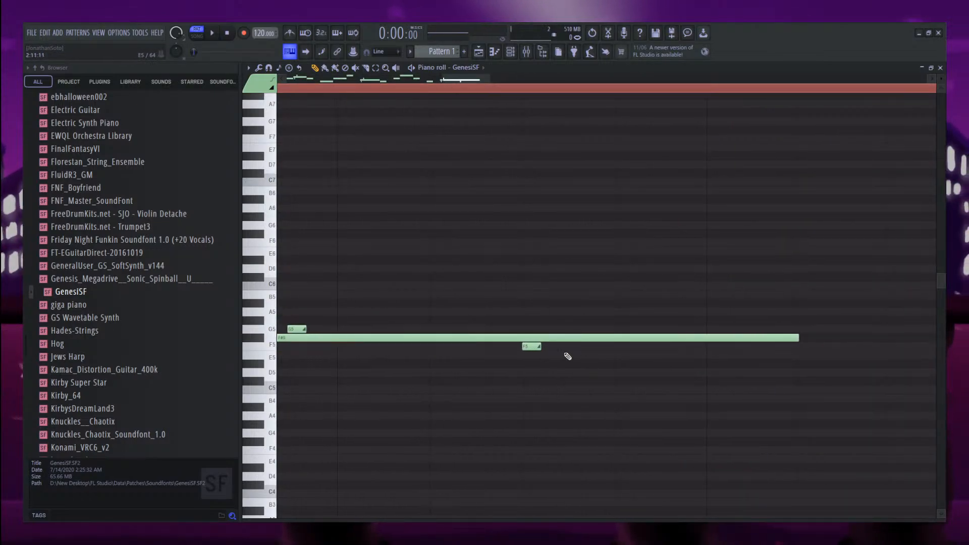
{"action": "left_click_drag", "start_coordinate": [540, 348], "coordinate": [599, 329]}
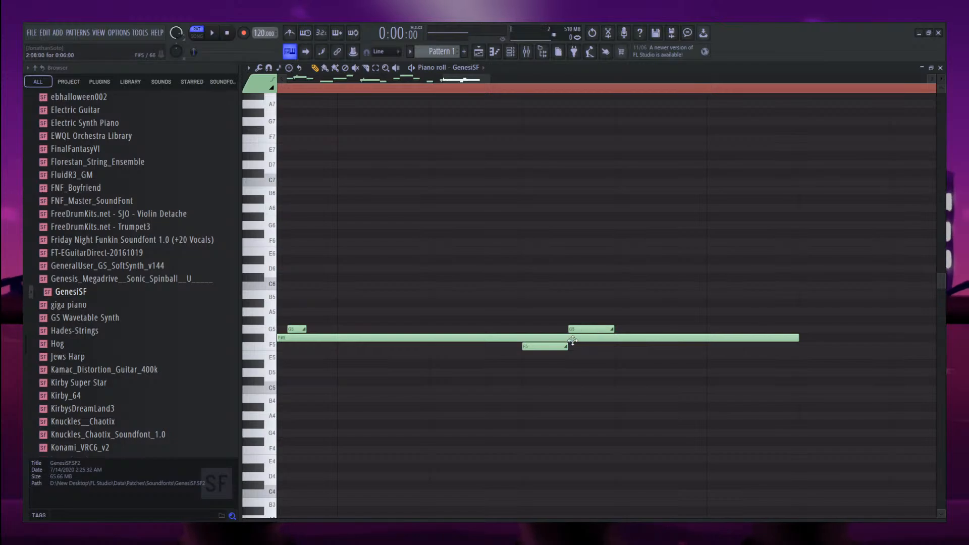
{"action": "scroll", "coordinate": [522, 341], "scroll_direction": "down", "scroll_amount": 2}
{"action": "scroll", "coordinate": [589, 349], "scroll_direction": "up", "scroll_amount": 2}
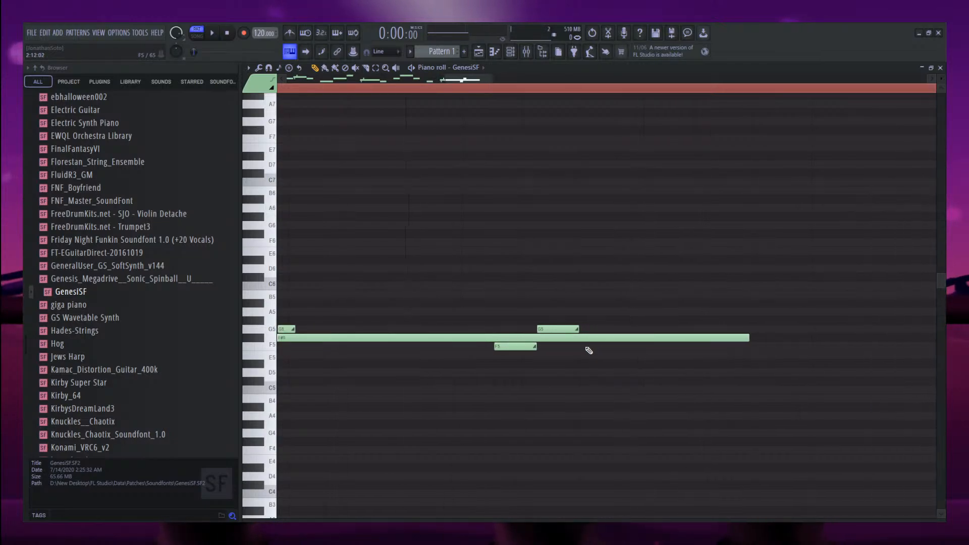
Duplicate the F5 and G5 slide pair twice so the alternating slides run to the end of the long F#5 note.
{"action": "left_click", "coordinate": [541, 328], "text": "ctrl"}
{"action": "left_click", "coordinate": [510, 345], "text": "ctrl"}
{"action": "left_click_drag", "start_coordinate": [505, 345], "coordinate": [597, 344]}
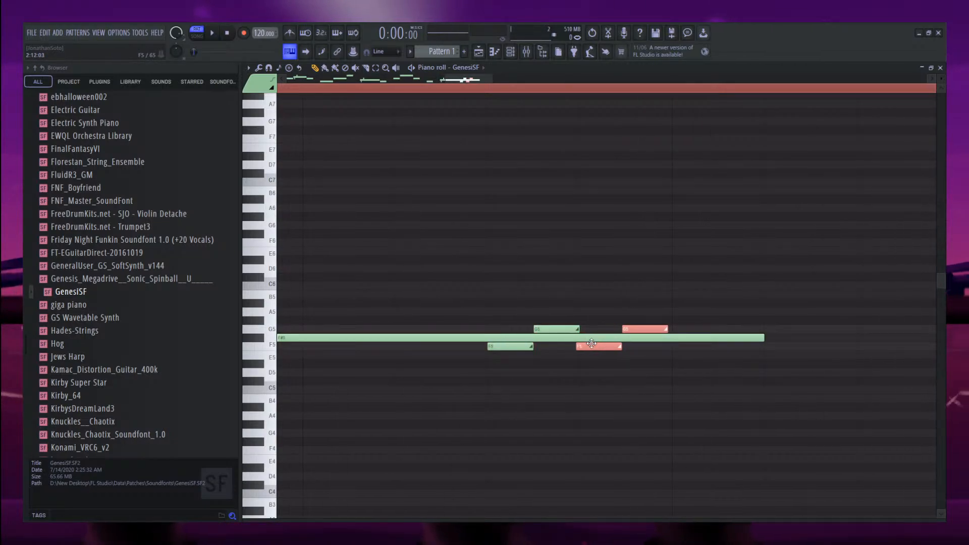
{"action": "key", "text": "ctrl+b"}
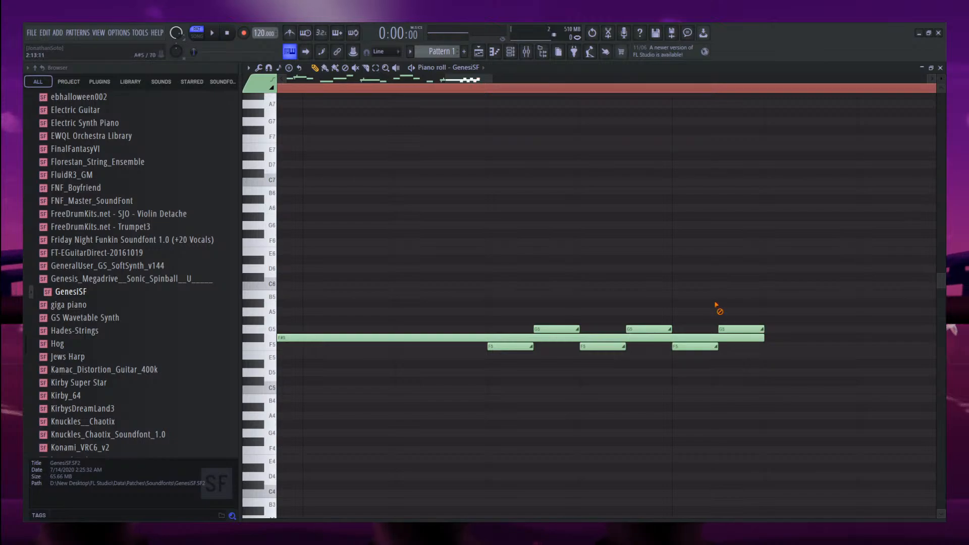
Lower the last G5 slide note to F#5 and lengthen the other five alternating slides so they overlap.
{"action": "left_click", "coordinate": [735, 329]}
{"action": "left_click_drag", "start_coordinate": [735, 329], "coordinate": [735, 337]}
{"action": "left_click_drag", "start_coordinate": [769, 376], "coordinate": [528, 315]}
{"action": "left_click", "coordinate": [656, 338], "text": "ctrl+shift"}
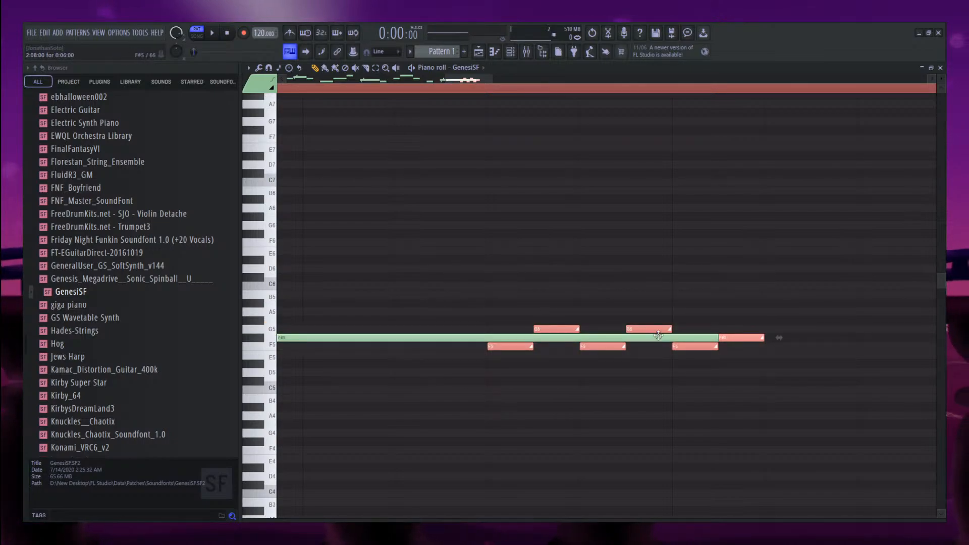
{"action": "left_click_drag", "start_coordinate": [671, 368], "coordinate": [479, 283]}
{"action": "left_click", "coordinate": [679, 338], "text": "ctrl+shift"}
{"action": "left_click", "coordinate": [693, 347], "text": "ctrl+shift"}
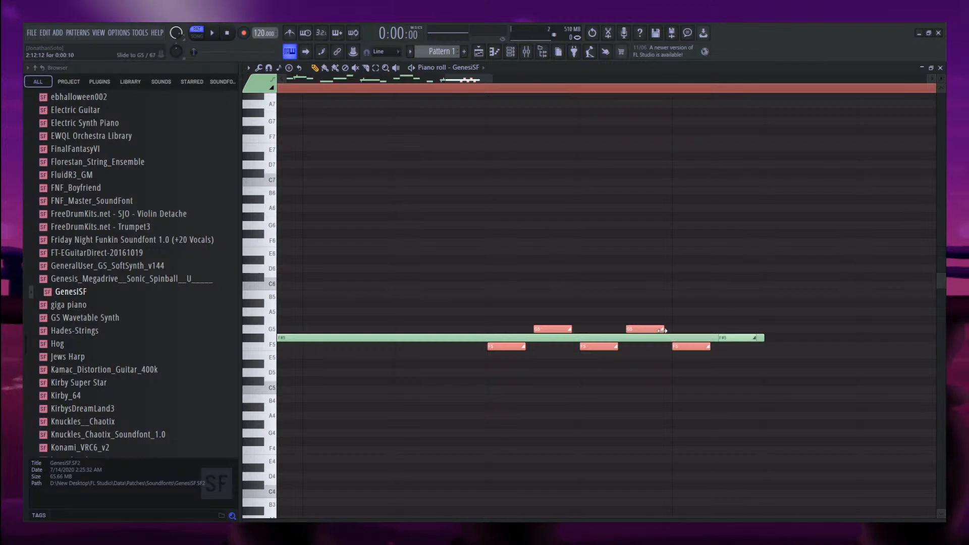
{"action": "left_click_drag", "start_coordinate": [664, 329], "coordinate": [694, 329]}
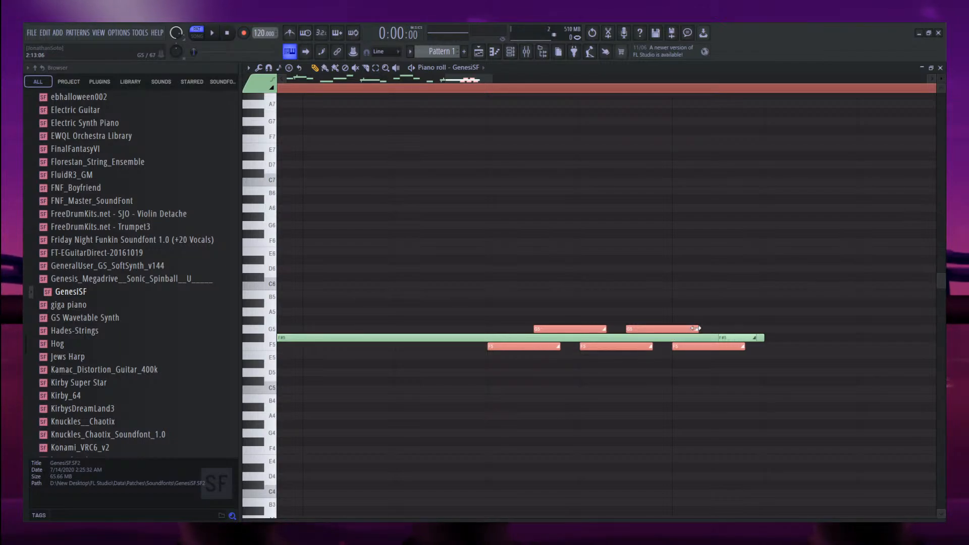
Play the melody through the alternating slides on the final long note.
{"action": "left_click_drag", "start_coordinate": [771, 387], "coordinate": [515, 291]}
{"action": "left_click", "coordinate": [592, 341], "text": "ctrl+shift"}
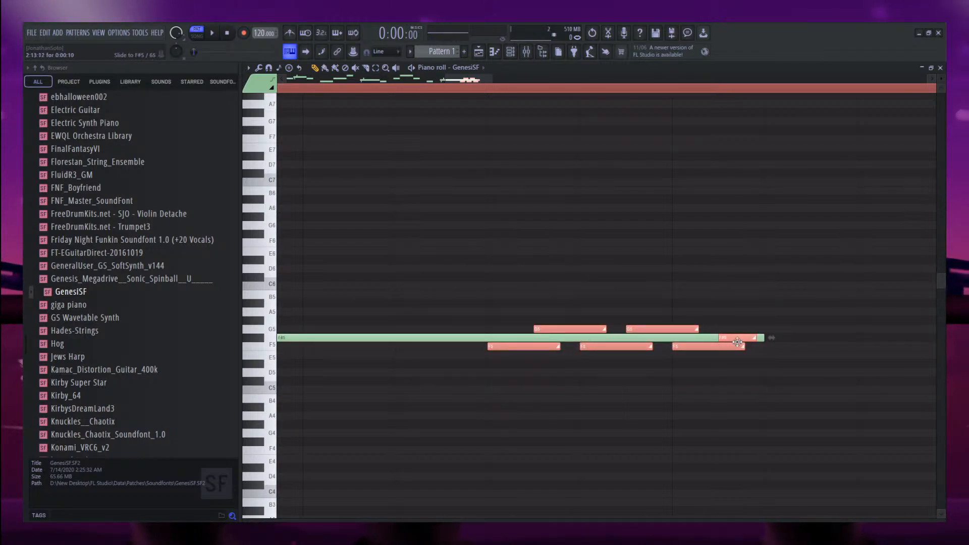
{"action": "left_click_drag", "start_coordinate": [737, 342], "coordinate": [734, 343]}
{"action": "left_click", "coordinate": [613, 248], "text": "ctrl"}
{"action": "key", "text": "space"}
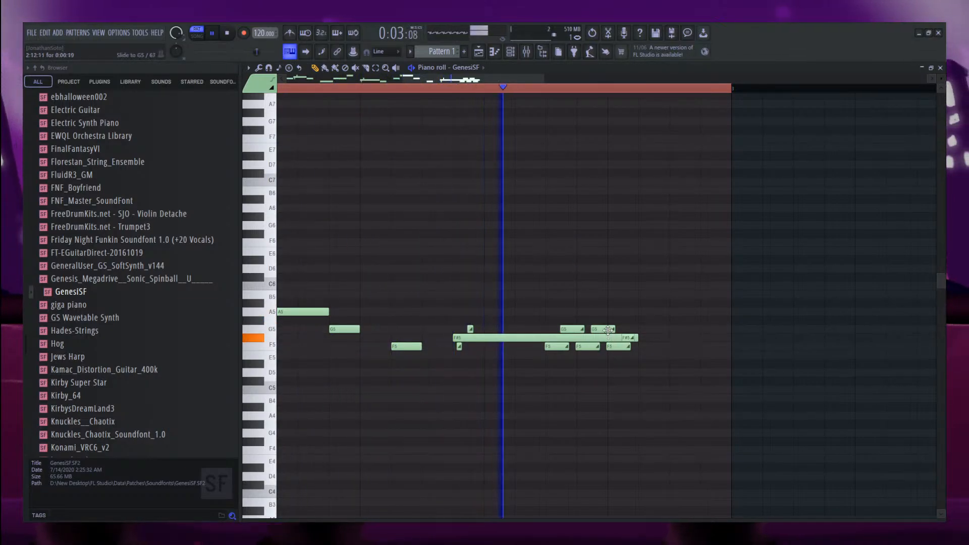
{"action": "key", "text": "space"}
Raise the six slide notes at the end of the final long note by one semitone and play from 2:08.
{"action": "left_click_drag", "start_coordinate": [542, 308], "coordinate": [622, 369]}
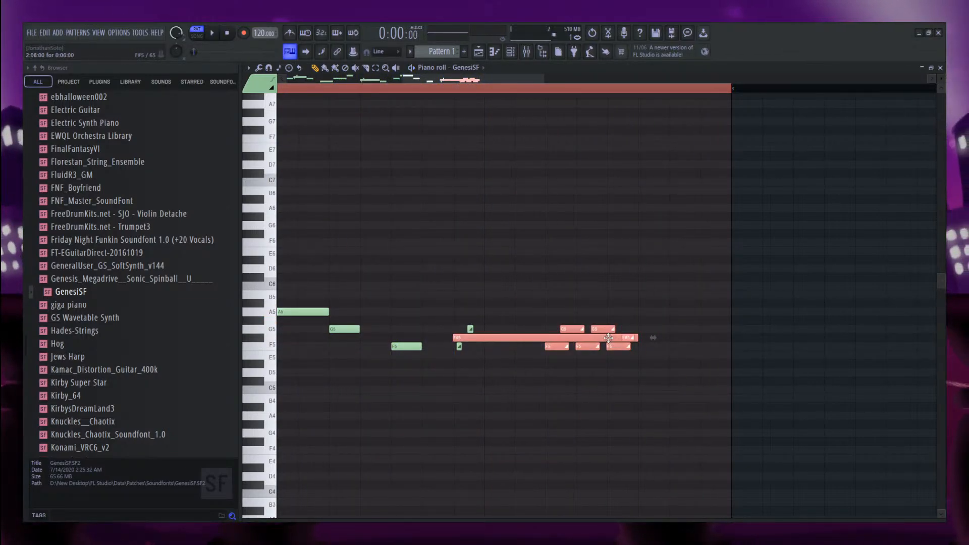
{"action": "left_click", "coordinate": [607, 337], "text": "ctrl+shift"}
{"action": "key", "text": "shift+Up"}
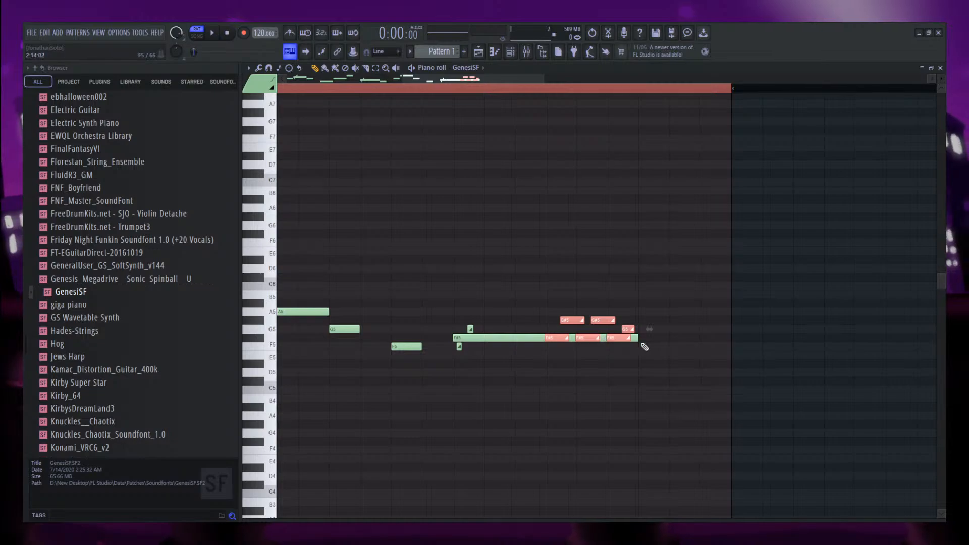
{"action": "left_click", "coordinate": [454, 91]}
{"action": "key", "text": "space"}
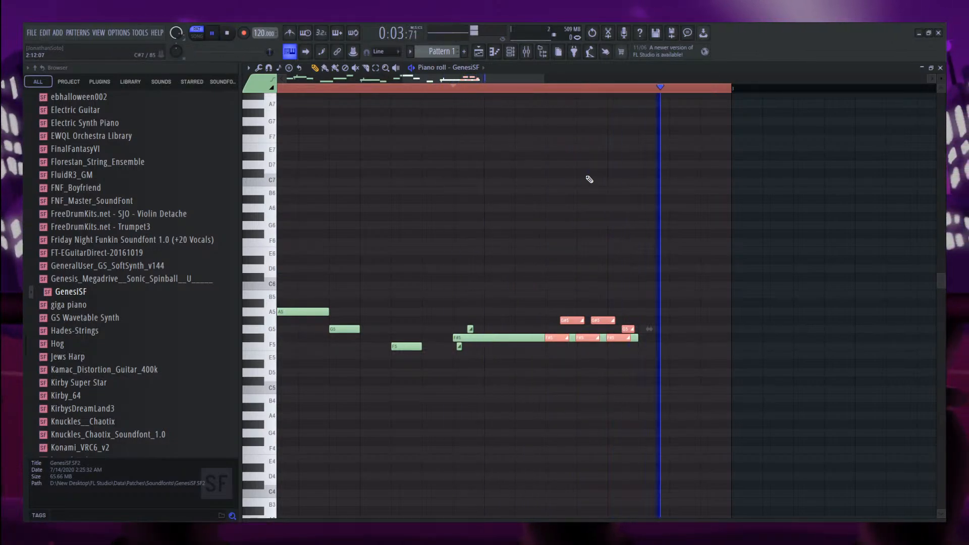
{"action": "key", "text": "space"}
{"action": "left_click", "coordinate": [588, 180], "text": "ctrl"}
Replay the ending repeatedly from the start of the final long F#5 note.
{"action": "scroll", "coordinate": [589, 180], "scroll_direction": "down", "scroll_amount": 3}
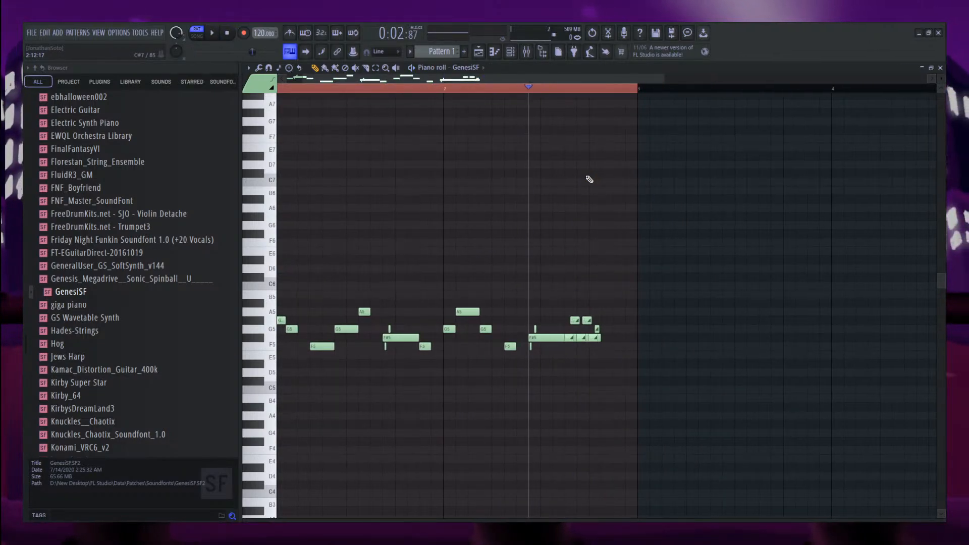
{"action": "scroll", "coordinate": [601, 323], "scroll_direction": "up", "scroll_amount": 5}
{"action": "scroll", "coordinate": [485, 336], "scroll_direction": "down", "scroll_amount": 2}
{"action": "key", "text": "space"}
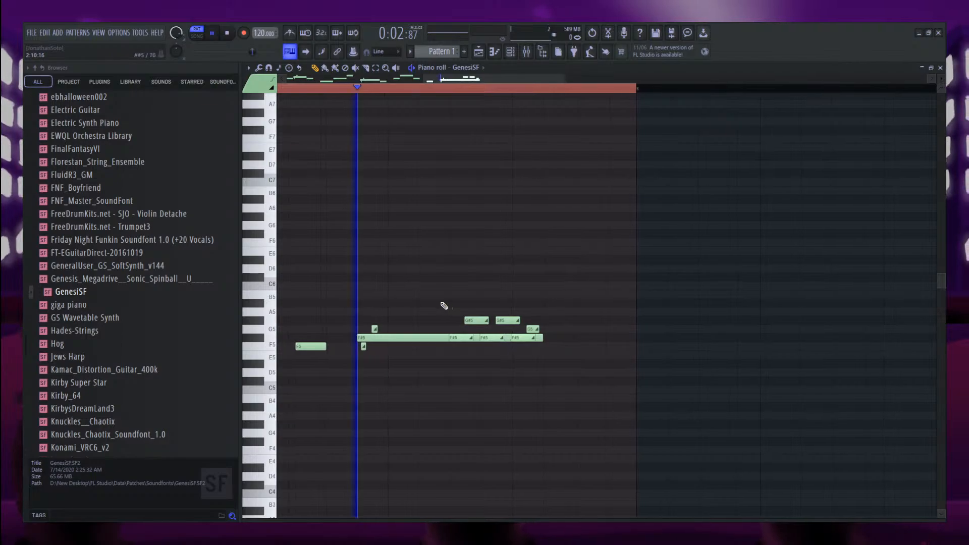
{"action": "key", "text": "space"}
{"action": "key", "text": "space"}
{"action": "key", "text": "space"}
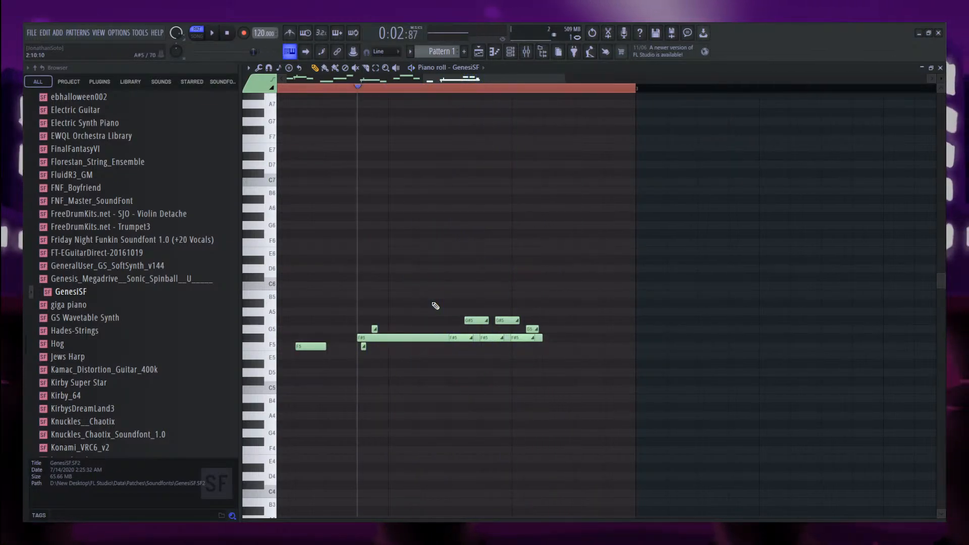
Extend the last G5 slide note to the end of the long F#5 note and play the ending.
{"action": "scroll", "coordinate": [475, 338], "scroll_direction": "up", "scroll_amount": 3}
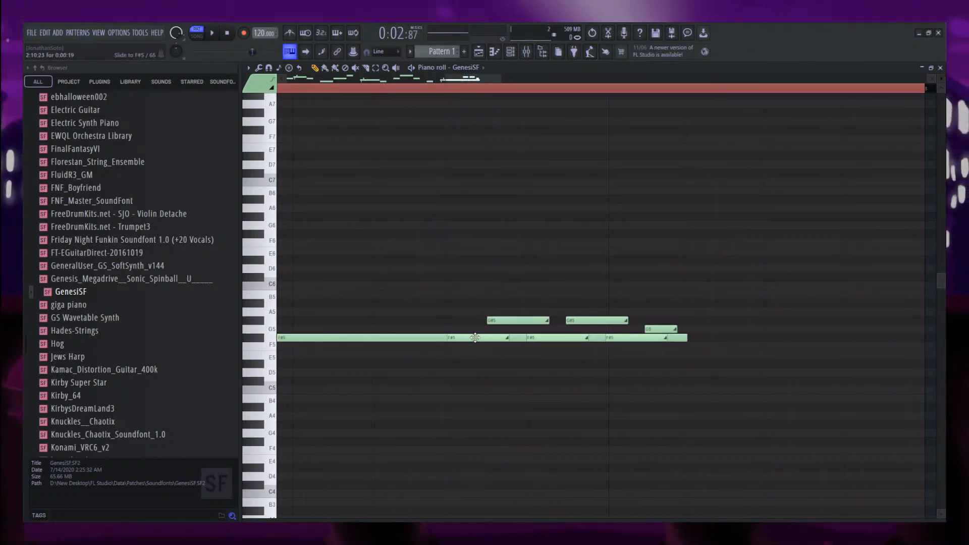
{"action": "left_click_drag", "start_coordinate": [454, 303], "coordinate": [687, 368]}
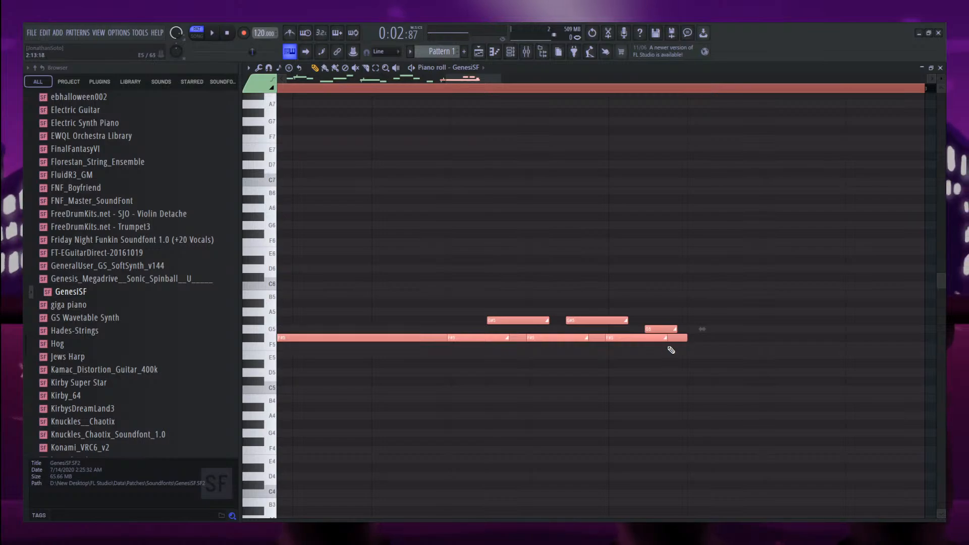
{"action": "left_click", "coordinate": [636, 298], "text": "ctrl"}
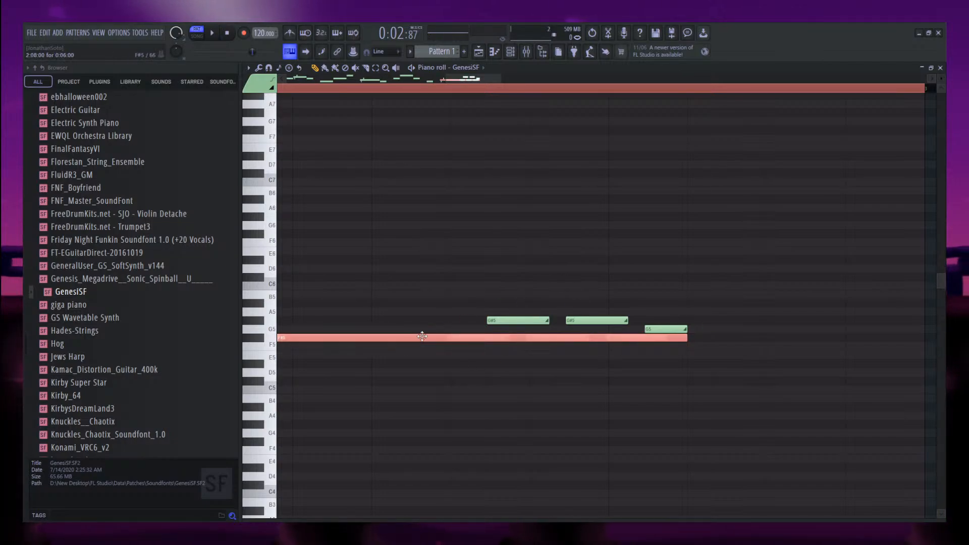
{"action": "key", "text": "ctrl+a"}
{"action": "left_click", "coordinate": [518, 337], "text": "ctrl+shift"}
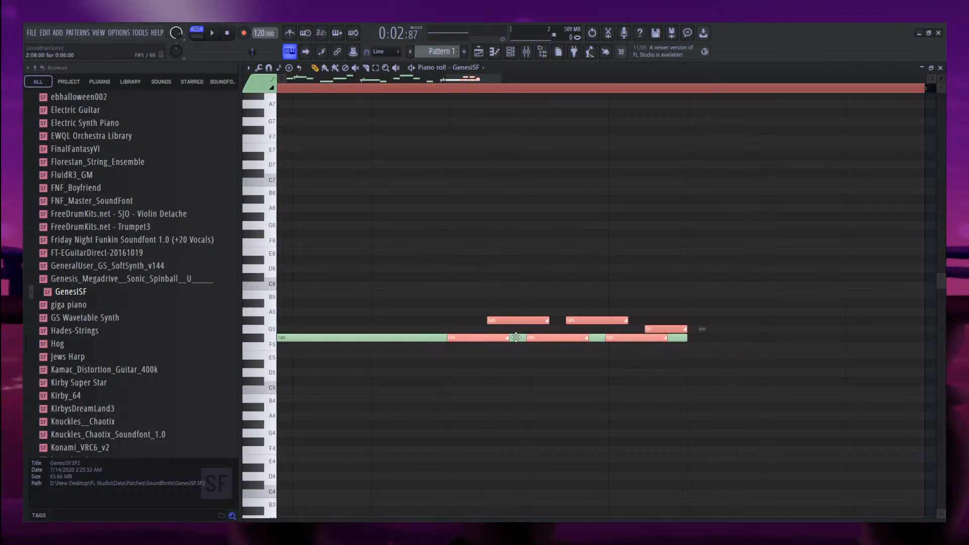
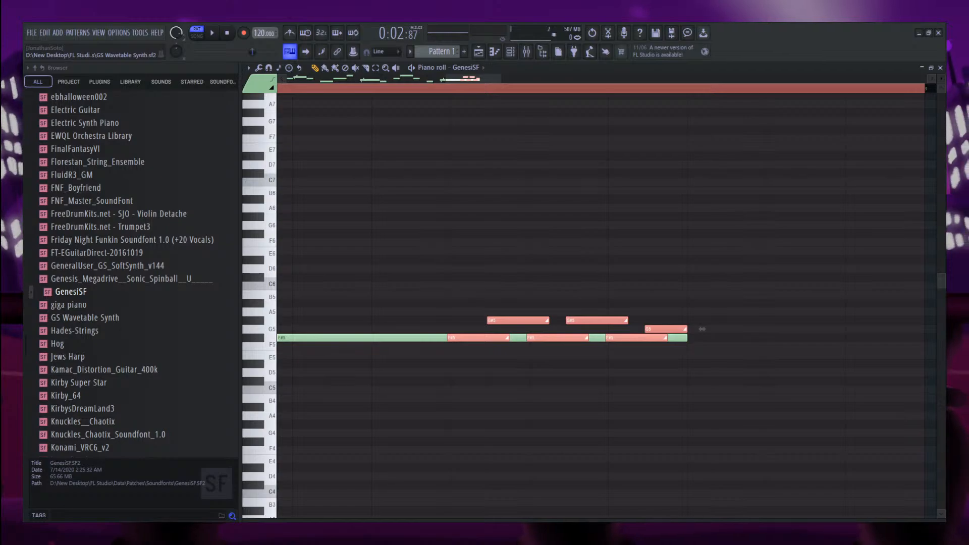
{"action": "right_click", "coordinate": [547, 227]}
{"action": "key", "text": "space"}
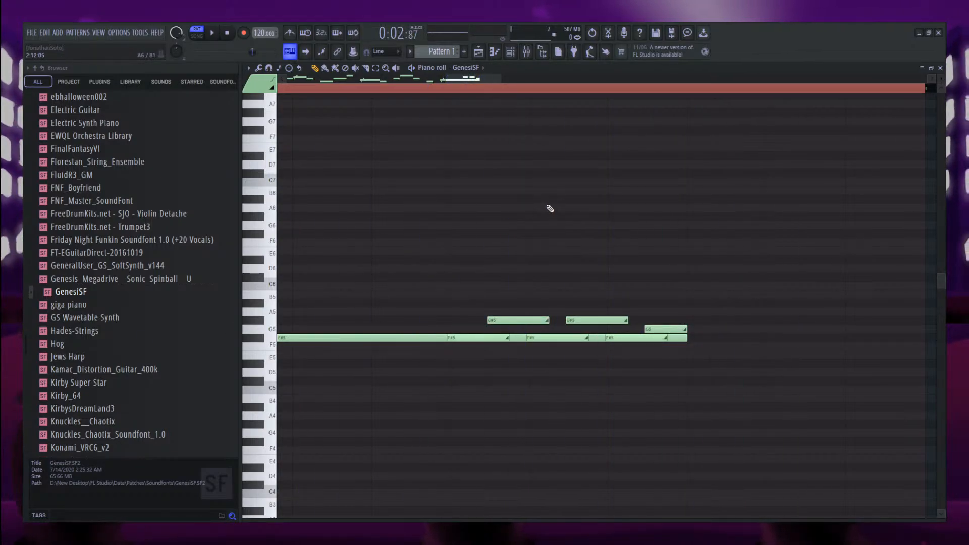
{"action": "scroll", "coordinate": [409, 224], "scroll_direction": "down", "scroll_amount": 3}
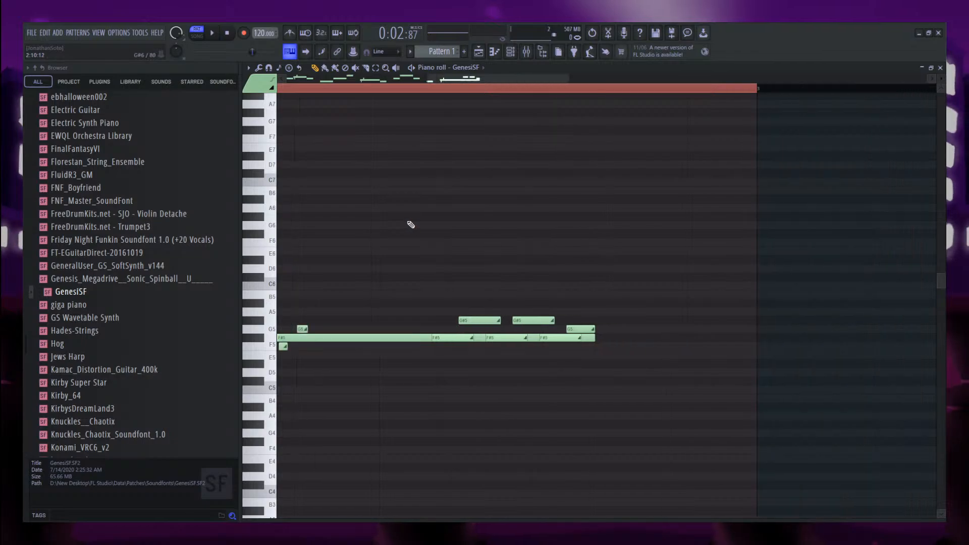
{"action": "key", "text": "space"}
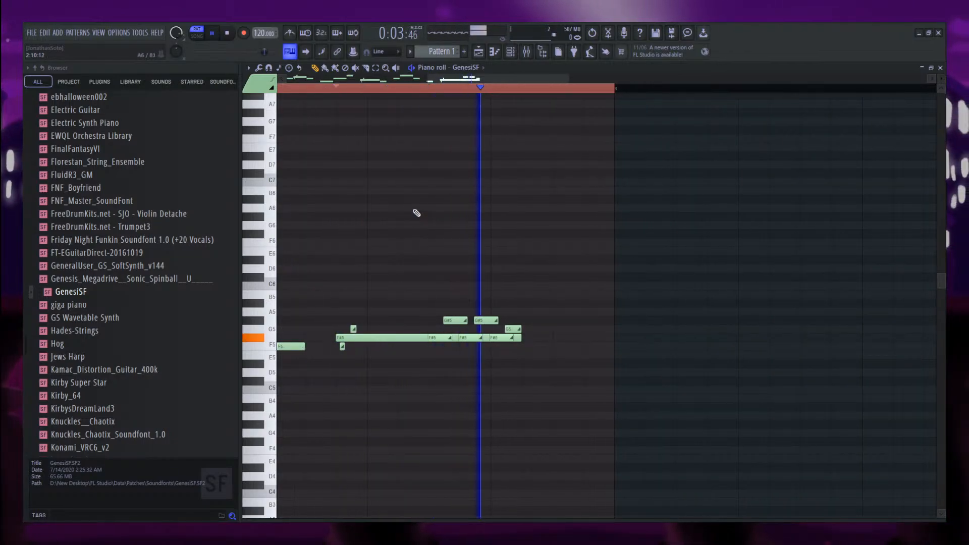
{"action": "key", "text": "space"}
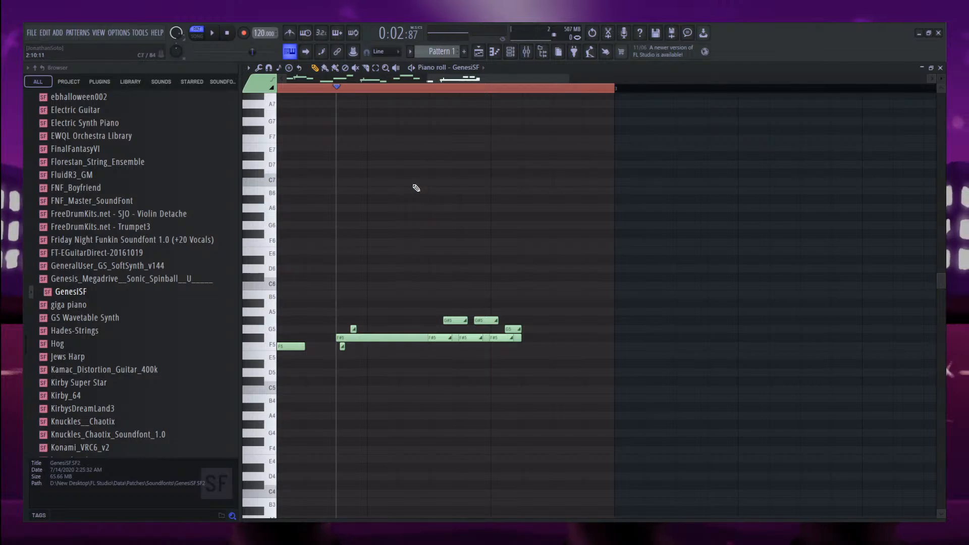
Play the whole melody from the start with all its slide notes.
{"action": "scroll", "coordinate": [416, 188], "scroll_direction": "down", "scroll_amount": 3}
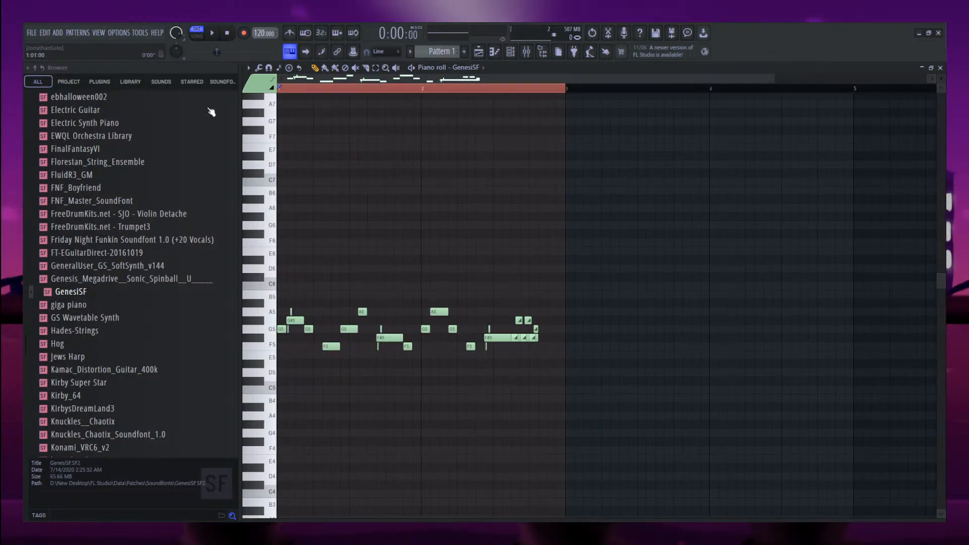
{"action": "key", "text": "space"}
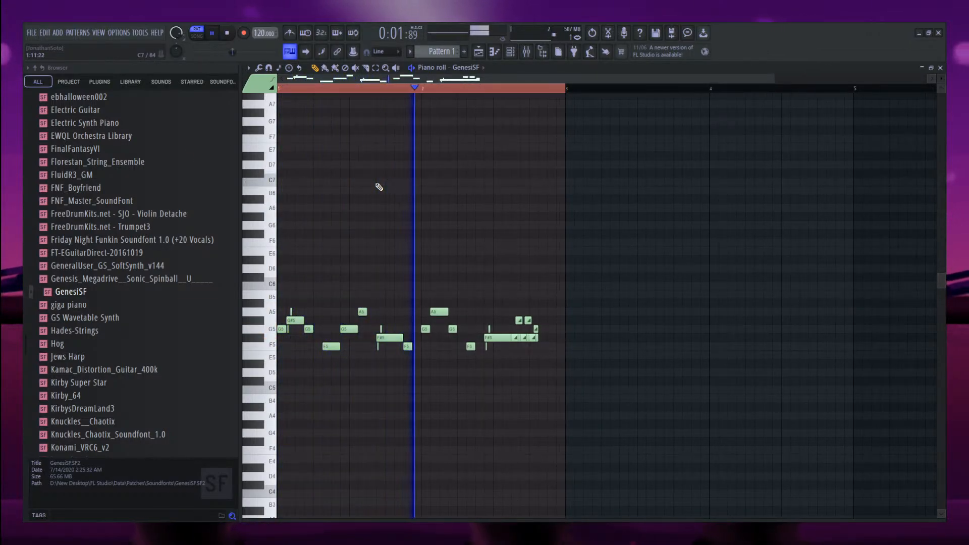
{"action": "key", "text": "space"}
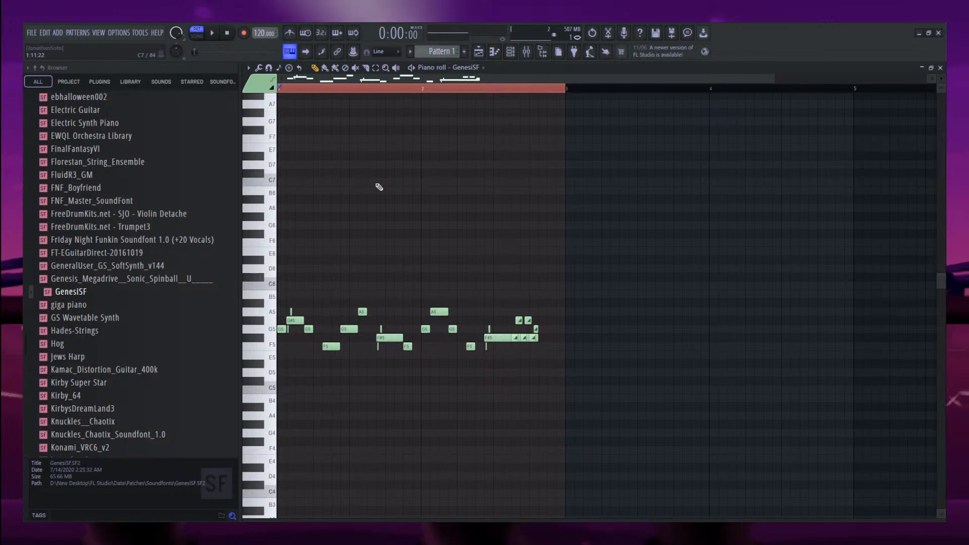
{"action": "scroll", "coordinate": [325, 266], "scroll_direction": "up", "scroll_amount": 3}
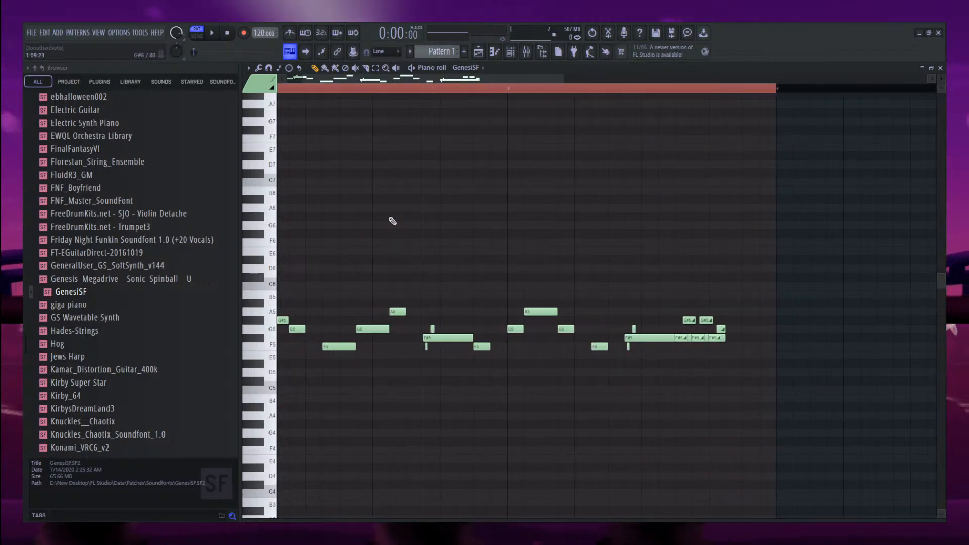
{"action": "scroll", "coordinate": [393, 221], "scroll_direction": "down", "scroll_amount": 2}
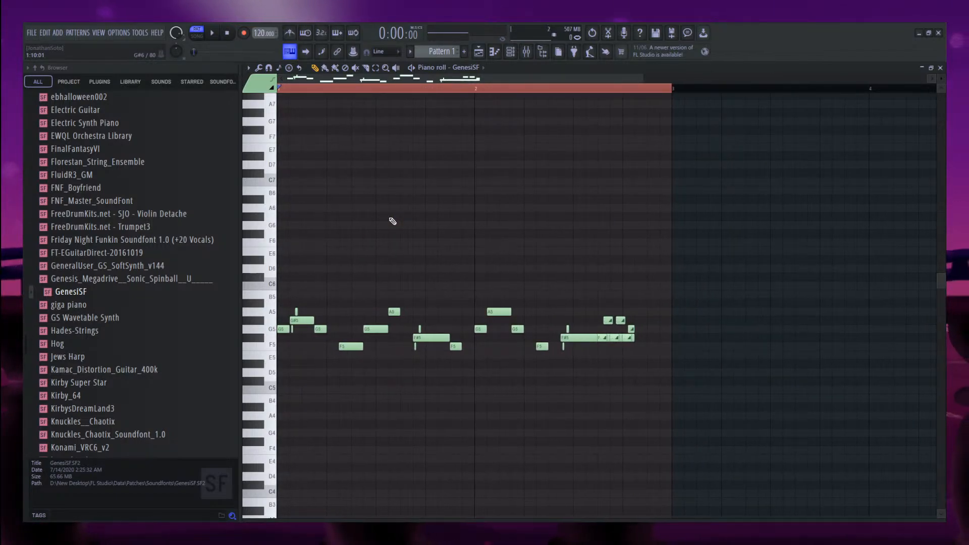
{"action": "key", "text": "space"}
{"action": "scroll", "coordinate": [555, 283], "scroll_direction": "down", "scroll_amount": 2}
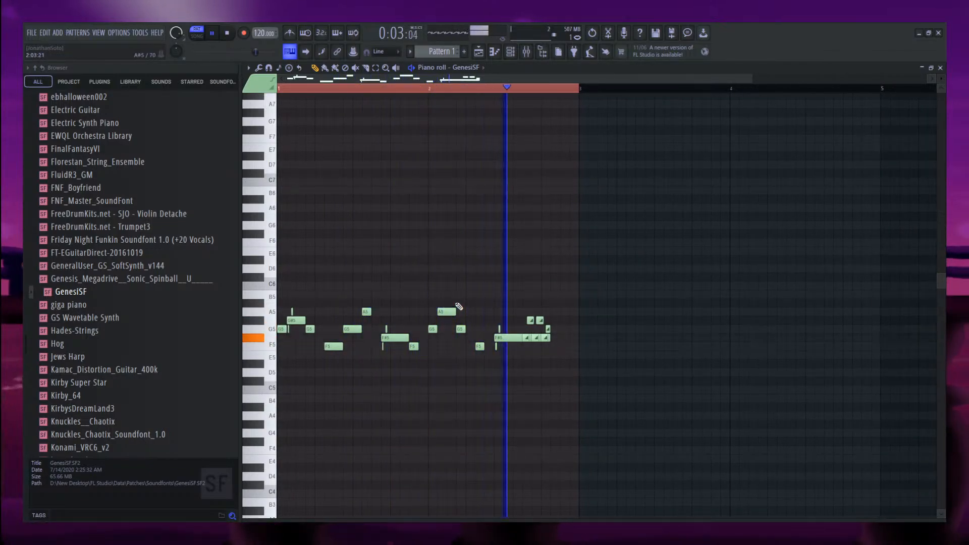
{"action": "key", "text": "space"}
{"action": "scroll", "coordinate": [289, 237], "scroll_direction": "up", "scroll_amount": 4}
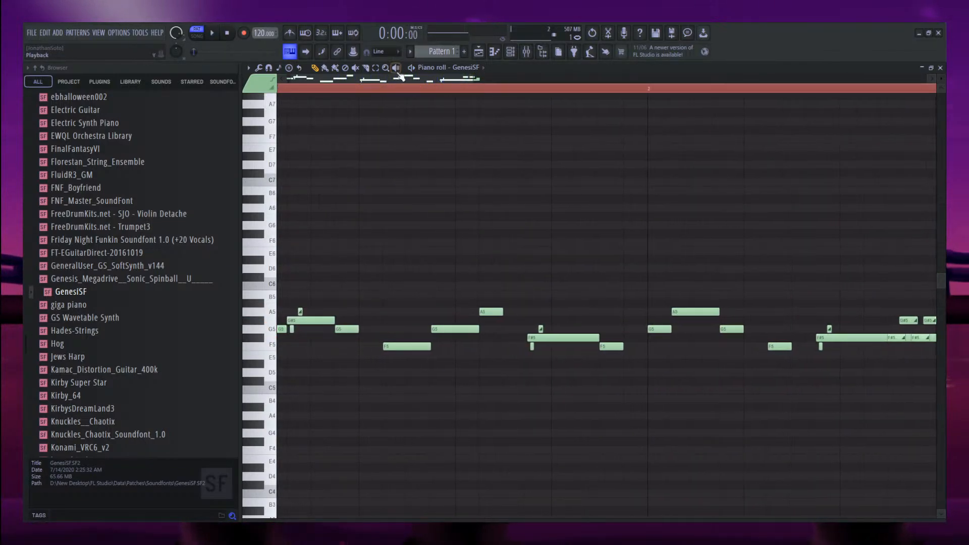
Play the melody from the start with all of its notes selected, then clear the selection.
{"action": "left_click_drag", "start_coordinate": [398, 90], "coordinate": [225, 141]}
{"action": "left_click", "coordinate": [510, 155], "text": "ctrl"}
{"action": "scroll", "coordinate": [509, 156], "scroll_direction": "down", "scroll_amount": 3}
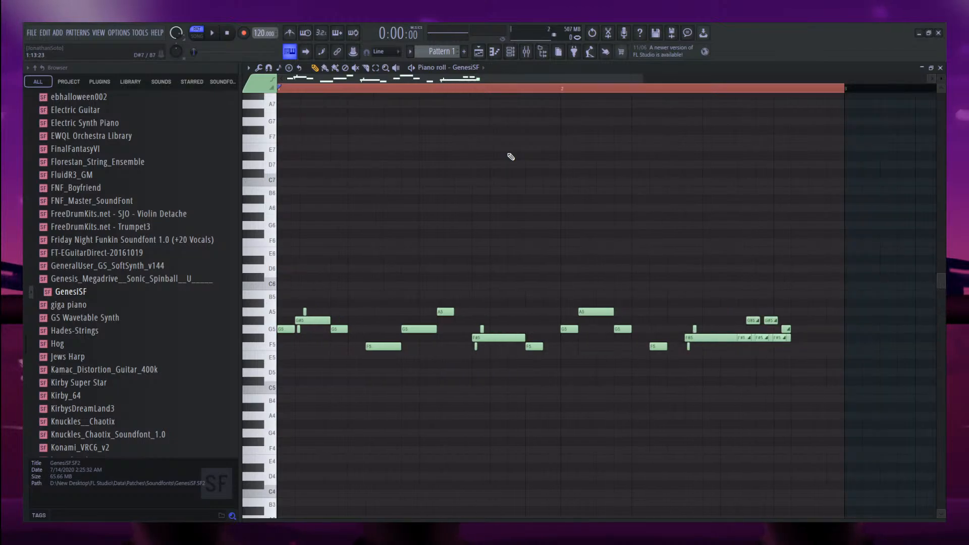
{"action": "scroll", "coordinate": [505, 262], "scroll_direction": "down", "scroll_amount": 2}
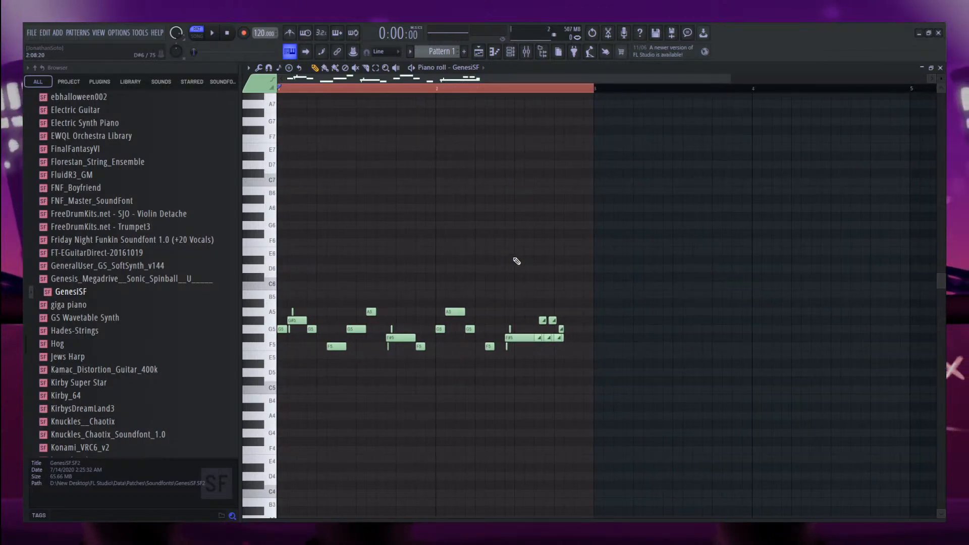
{"action": "key", "text": "ctrl+a"}
{"action": "key", "text": "space"}
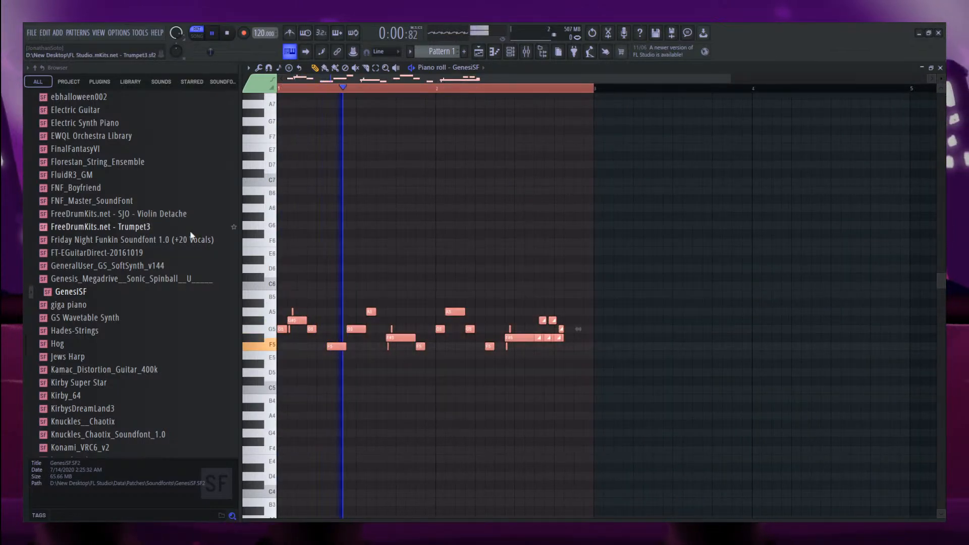
{"action": "key", "text": "space"}
{"action": "key", "text": "space"}
{"action": "mouse_move", "coordinate": [299, 320]}
{"action": "left_mouse_down"}
{"action": "mouse_move", "coordinate": [309, 320]}
{"action": "mouse_move", "coordinate": [300, 320]}
{"action": "left_mouse_up"}
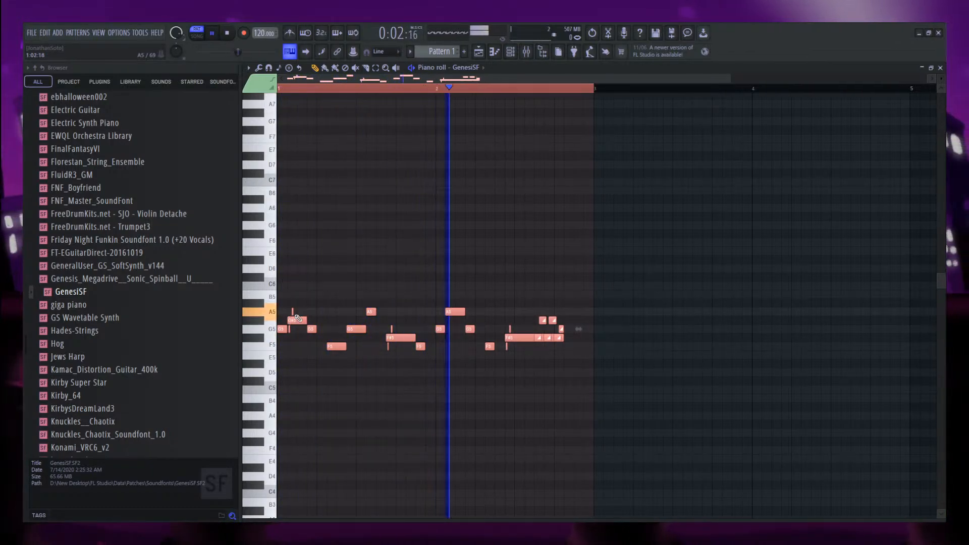
{"action": "key", "text": "space"}
{"action": "left_click", "coordinate": [638, 353], "text": "ctrl"}
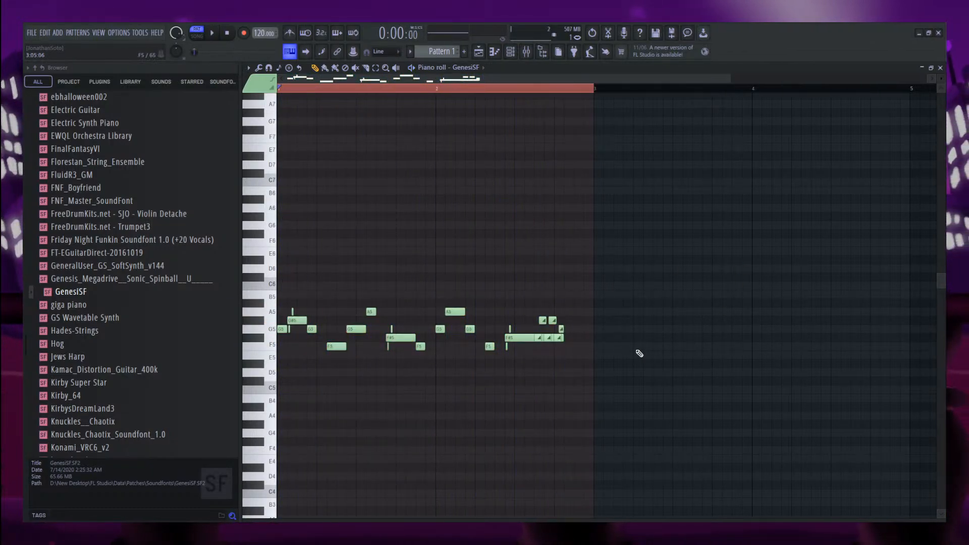
Add a two-step D5 note at 2:15 and a two-step C5 note at 2:13 to end the melody.
{"action": "key", "text": "space"}
{"action": "key", "text": "space"}
{"action": "left_click", "coordinate": [576, 374]}
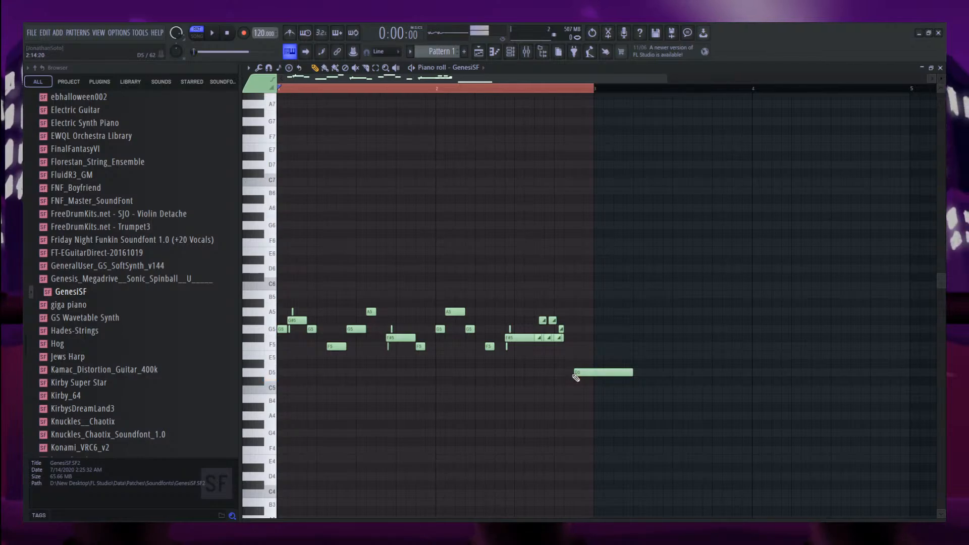
{"action": "mouse_move", "coordinate": [594, 372]}
{"action": "left_mouse_down"}
{"action": "mouse_move", "coordinate": [595, 345]}
{"action": "mouse_move", "coordinate": [598, 391]}
{"action": "mouse_move", "coordinate": [601, 373]}
{"action": "left_mouse_up"}
{"action": "key", "text": "space"}
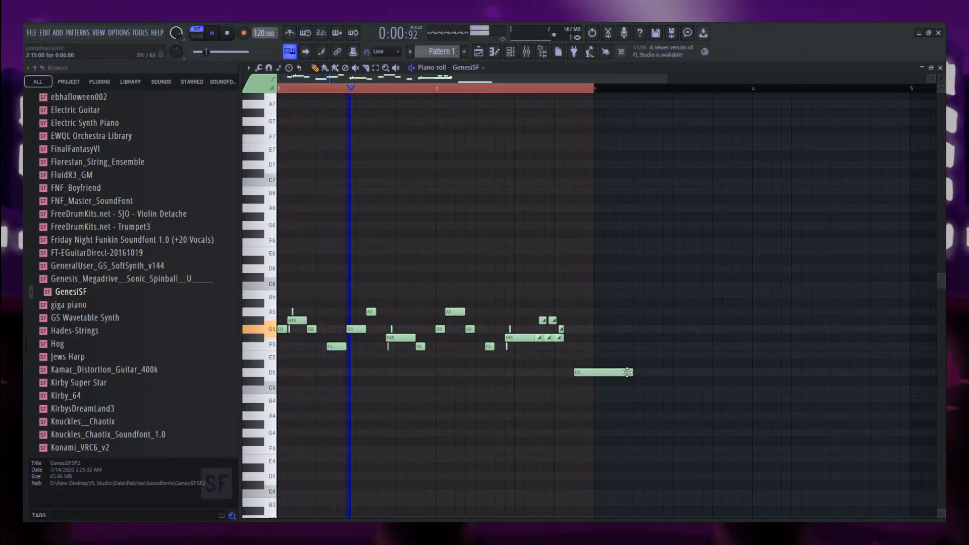
{"action": "left_click_drag", "start_coordinate": [629, 373], "coordinate": [572, 375]}
{"action": "key", "text": "space"}
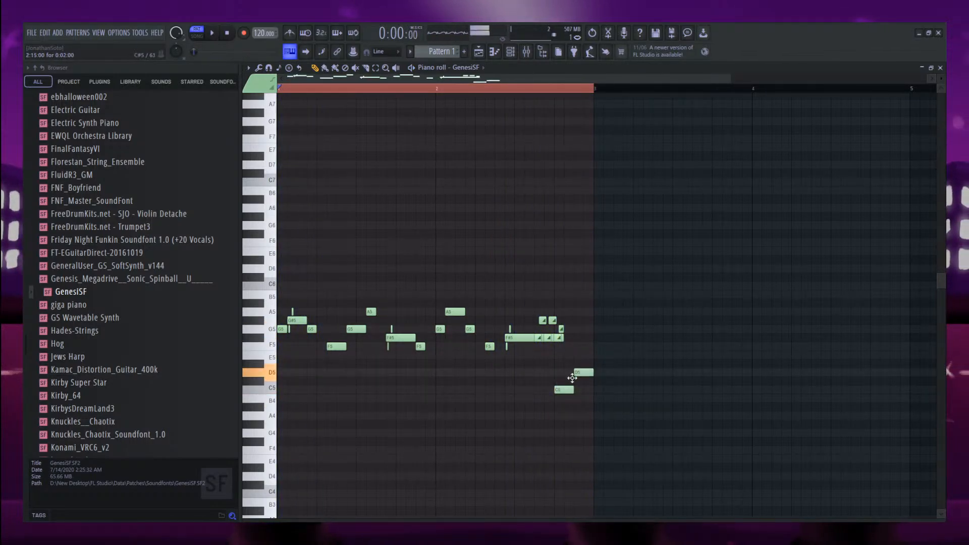
Play the melody in a loop to hear the C5 and D5 ending notes.
{"action": "key", "text": "space"}
{"action": "scroll", "coordinate": [574, 379], "scroll_direction": "up", "scroll_amount": 2}
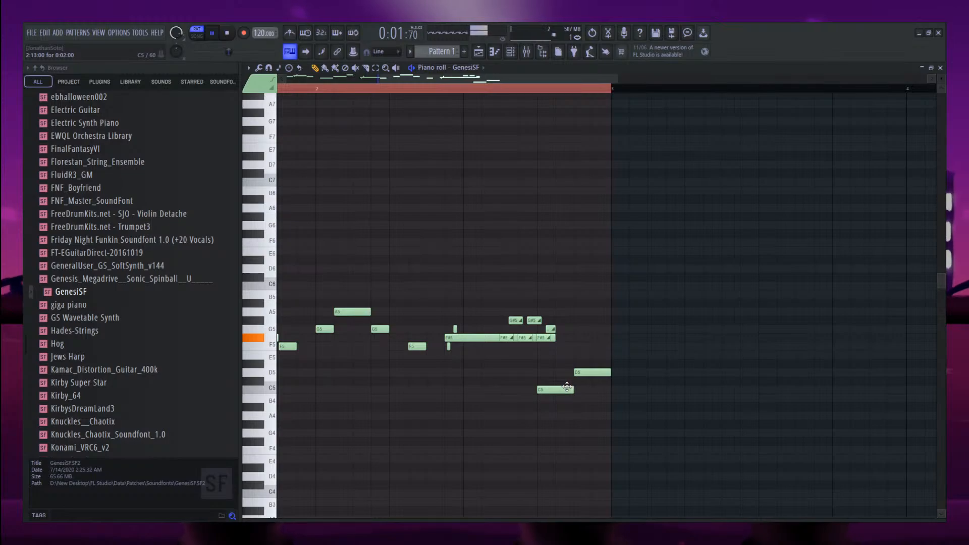
{"action": "scroll", "coordinate": [576, 343], "scroll_direction": "down", "scroll_amount": 1}
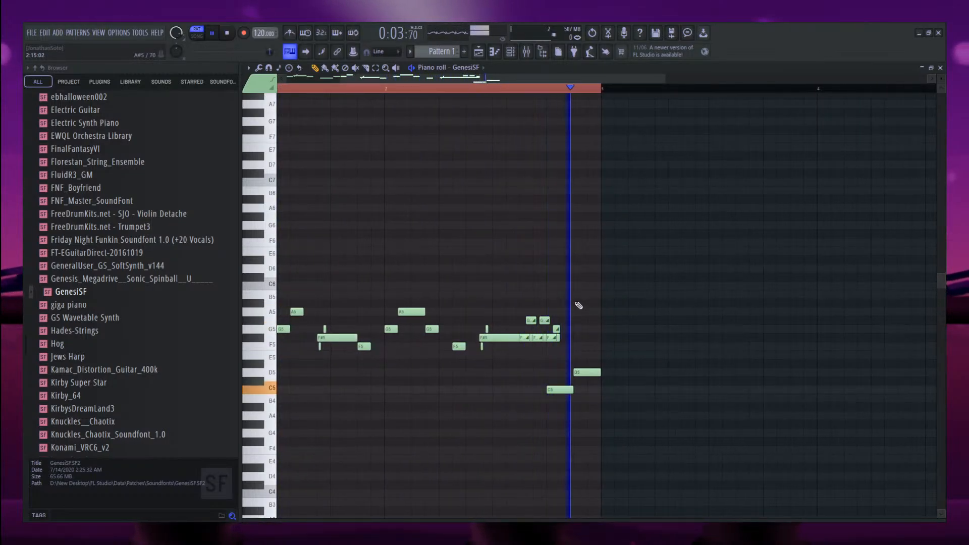
{"action": "scroll", "coordinate": [579, 306], "scroll_direction": "down", "scroll_amount": 1}
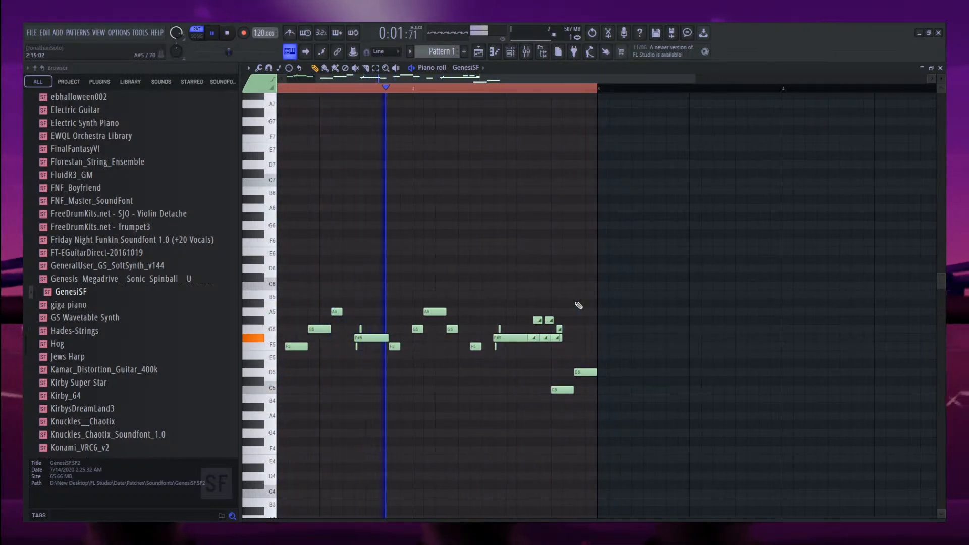
{"action": "scroll", "coordinate": [585, 310], "scroll_direction": "up", "scroll_amount": 2}
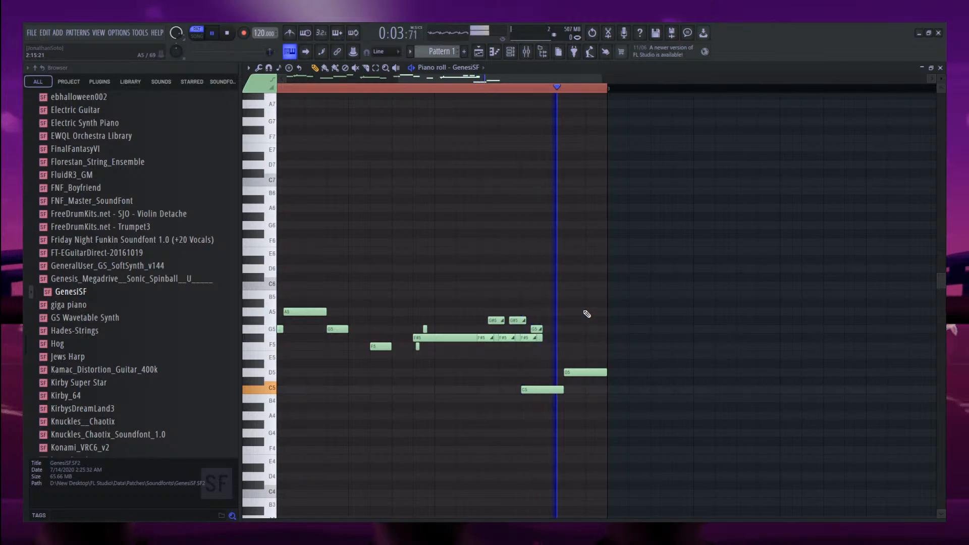
{"action": "key", "text": "space"}
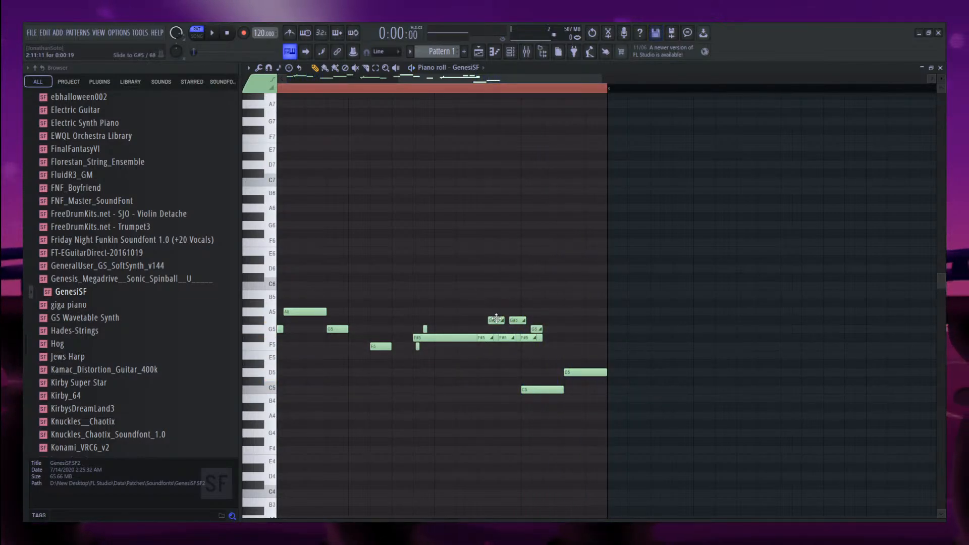
Shift the six ending slide notes one step earlier, shorten the long F#5 note to end where C5 begins, and play the result.
{"action": "scroll", "coordinate": [541, 381], "scroll_direction": "up", "scroll_amount": 2}
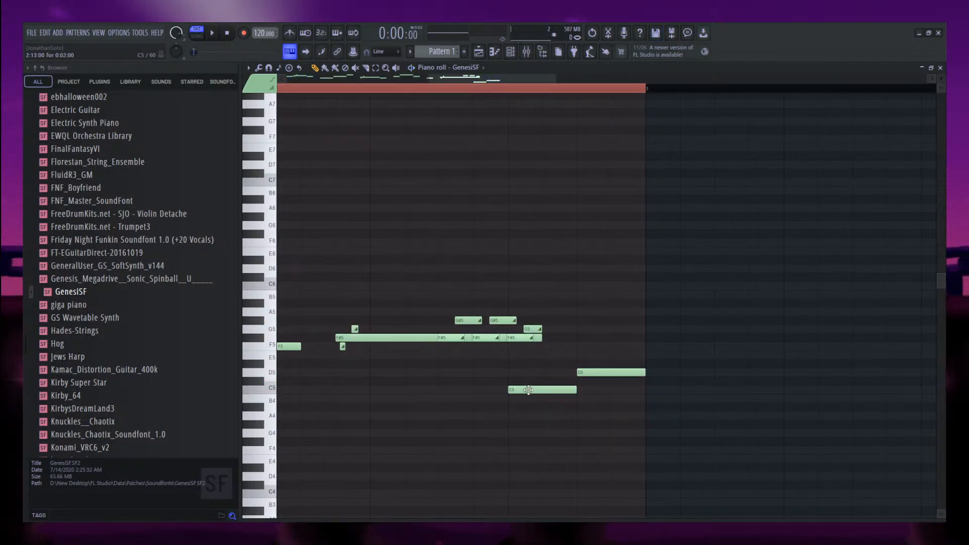
{"action": "left_click_drag", "start_coordinate": [547, 356], "coordinate": [448, 295]}
{"action": "left_click", "coordinate": [425, 336], "text": "ctrl+shift"}
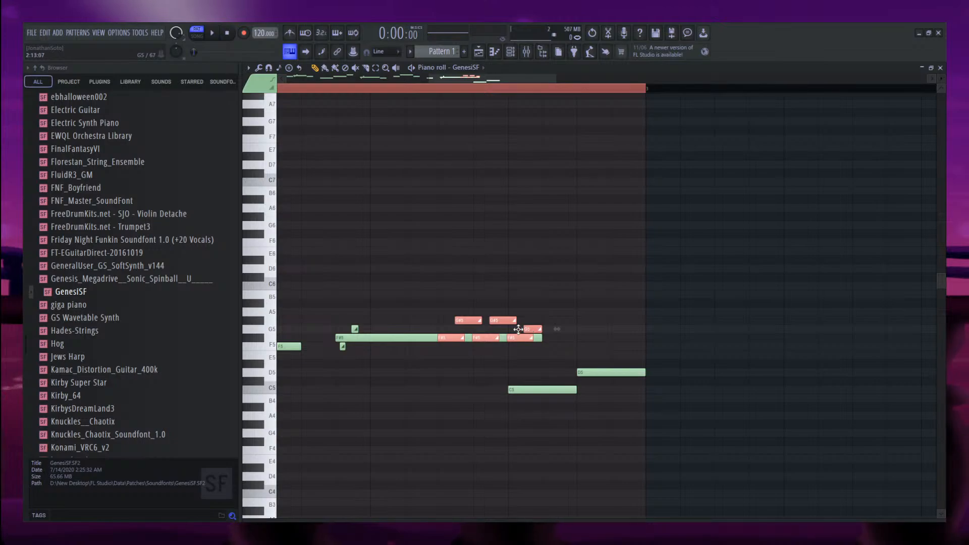
{"action": "mouse_move", "coordinate": [518, 329]}
{"action": "left_mouse_down"}
{"action": "mouse_move", "coordinate": [497, 330]}
{"action": "mouse_move", "coordinate": [507, 341]}
{"action": "left_mouse_up"}
{"action": "scroll", "coordinate": [541, 356], "scroll_direction": "down", "scroll_amount": 4}
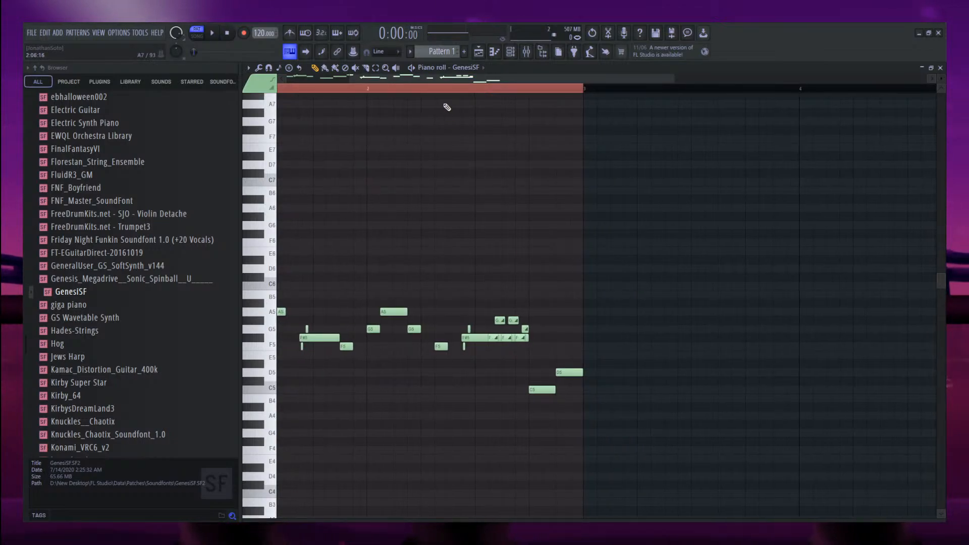
{"action": "key", "text": "space"}
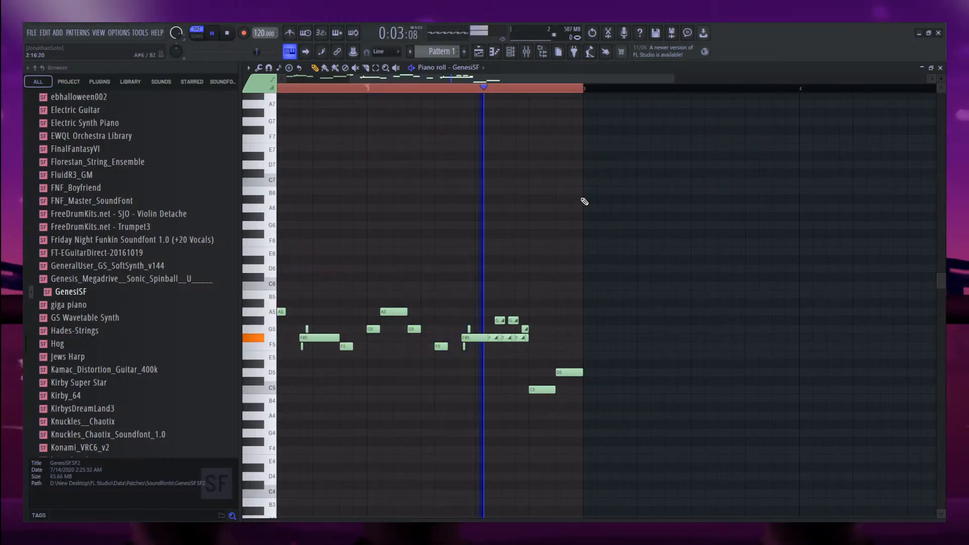
{"action": "key", "text": "space"}
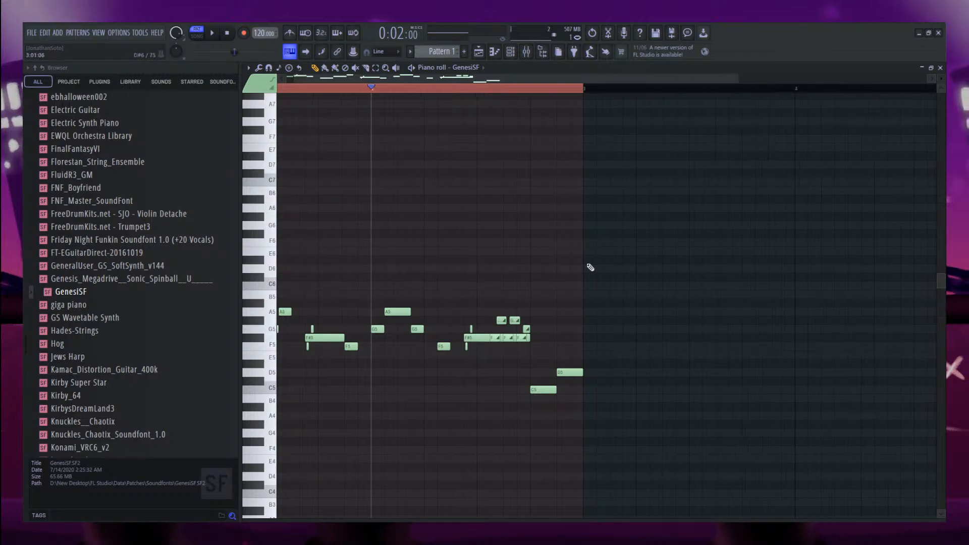
Switch to Pattern 2 and place a four-step F6 note at the start of bar 1.
{"action": "scroll", "coordinate": [501, 336], "scroll_direction": "down", "scroll_amount": 2}
{"action": "scroll", "coordinate": [501, 335], "scroll_direction": "up", "scroll_amount": 2}
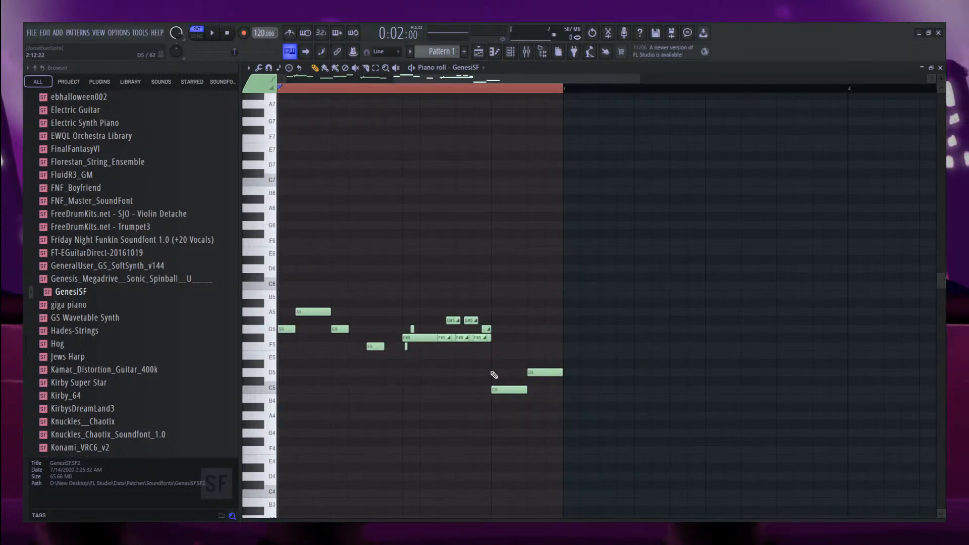
{"action": "scroll", "coordinate": [493, 376], "scroll_direction": "down", "scroll_amount": 3}
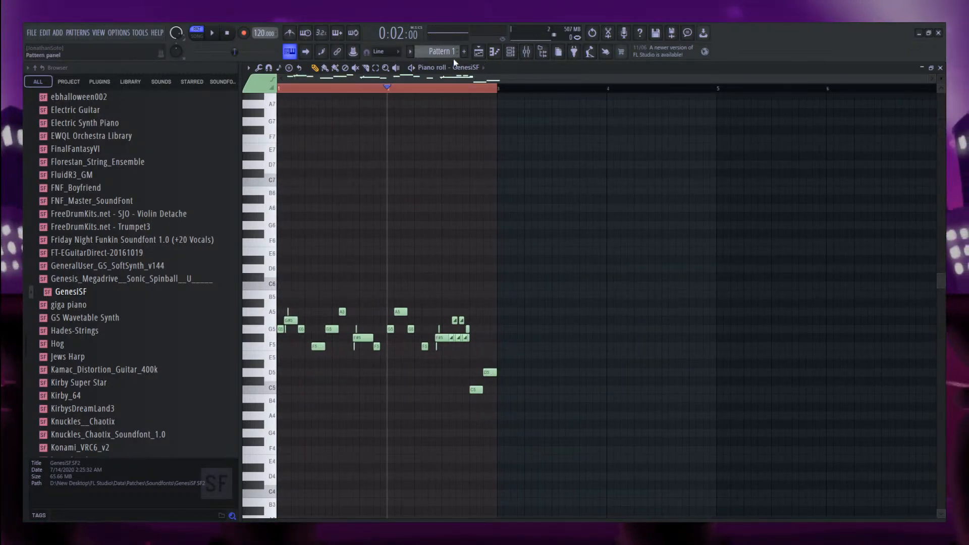
{"action": "scroll", "coordinate": [453, 59], "scroll_direction": "down", "scroll_amount": 1}
{"action": "scroll", "coordinate": [283, 253], "scroll_direction": "up", "scroll_amount": 2}
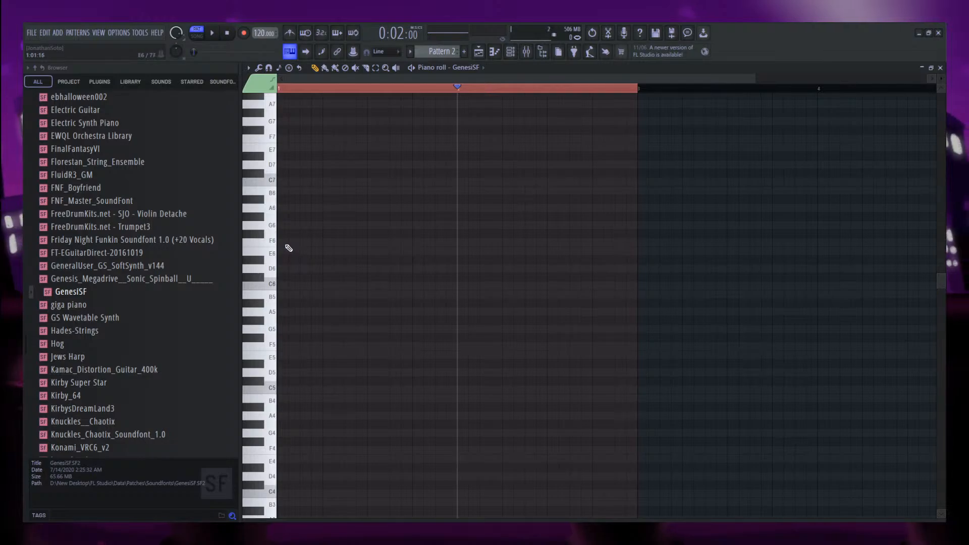
{"action": "left_click", "coordinate": [296, 242]}
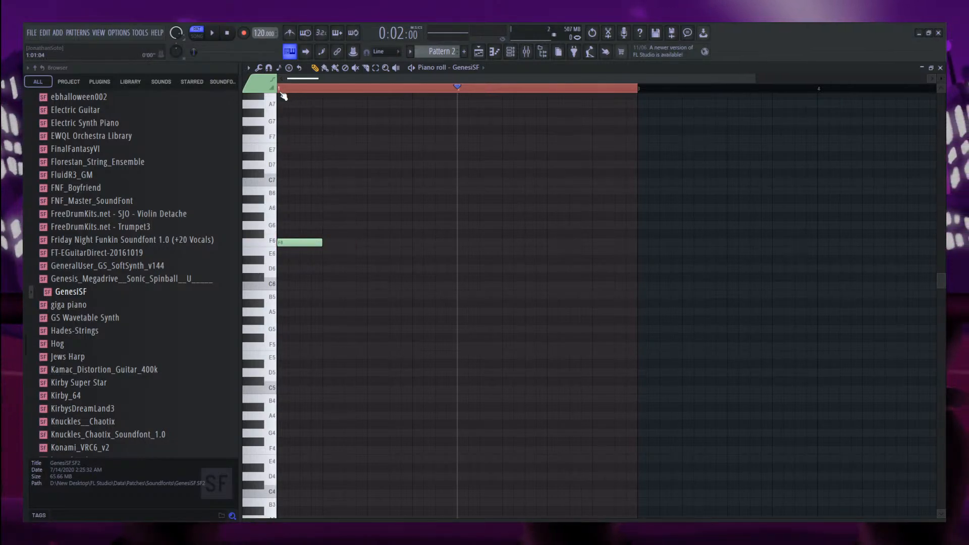
Add short D#6 and F6 slide notes at the beginning of the F6 note.
{"action": "left_click", "coordinate": [272, 89]}
{"action": "scroll", "coordinate": [283, 222], "scroll_direction": "up", "scroll_amount": 3}
{"action": "left_click_drag", "start_coordinate": [281, 260], "coordinate": [260, 261]}
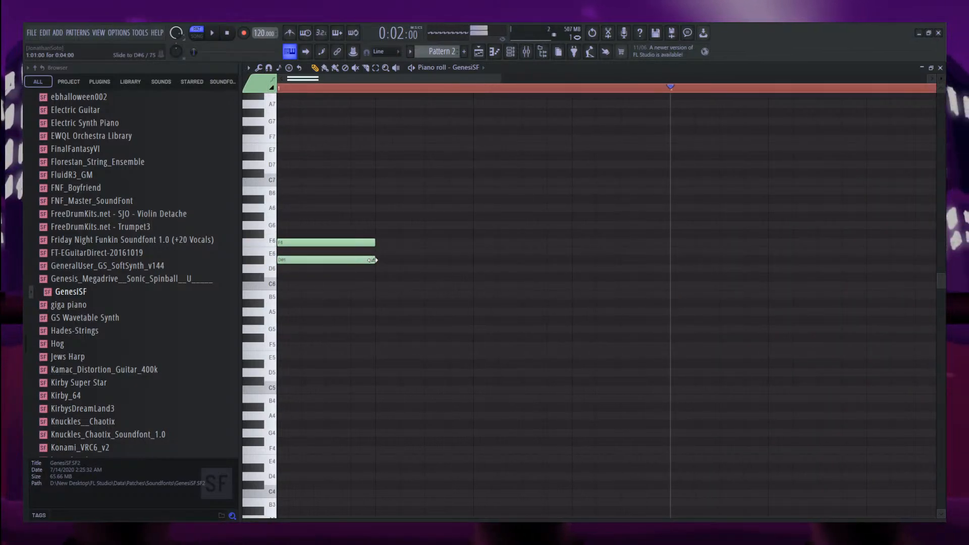
{"action": "left_click_drag", "start_coordinate": [373, 260], "coordinate": [294, 247]}
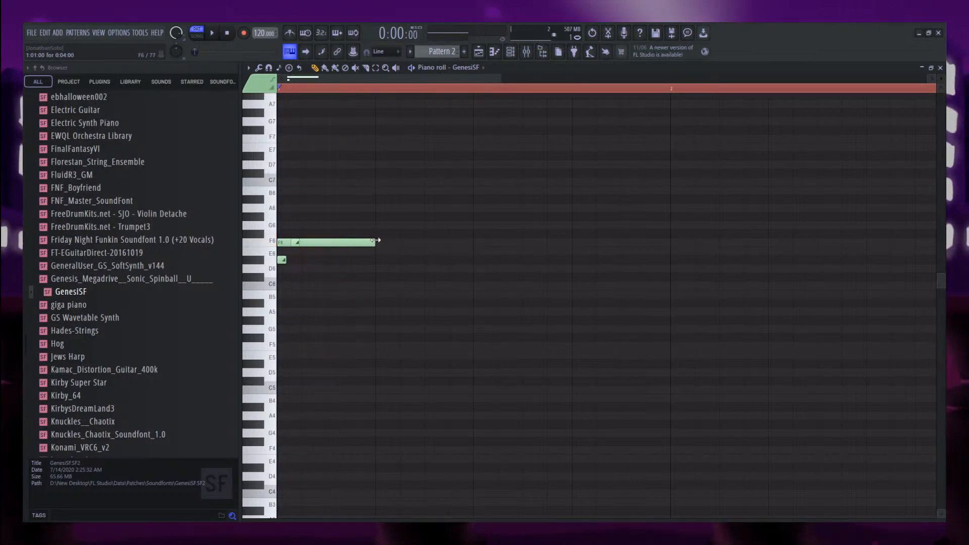
Shorten the F6 note to three steps and add a half-step D6 note at 1:04.
{"action": "left_click", "coordinate": [330, 269]}
{"action": "right_click", "coordinate": [331, 269]}
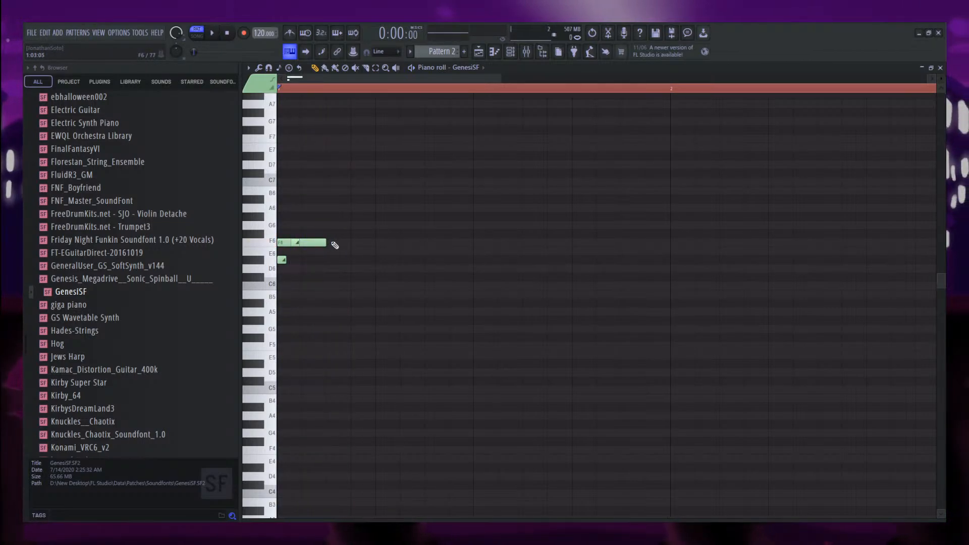
{"action": "left_click", "coordinate": [380, 267]}
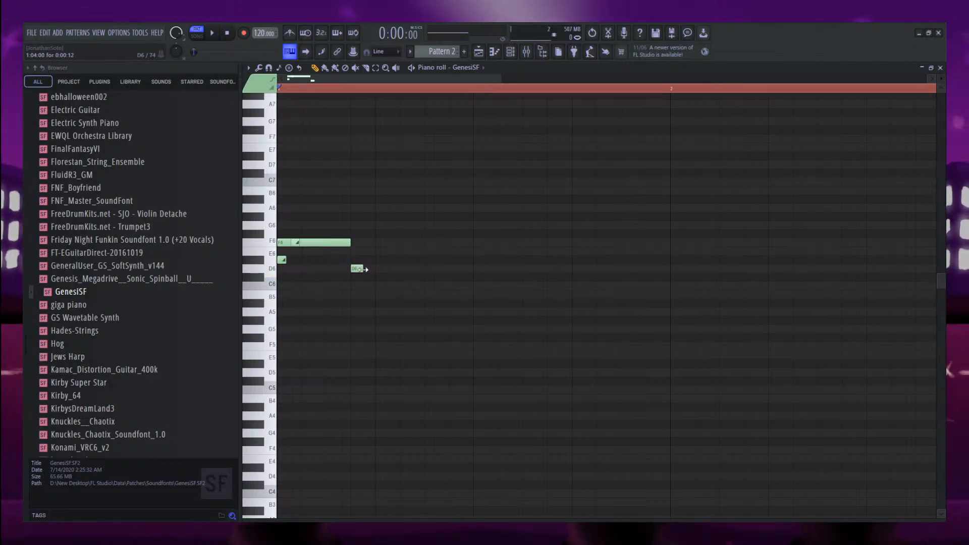
{"action": "key", "text": "space"}
{"action": "key", "text": "space"}
Copy the F6 note and its slides to 1:07 as a four-step A6, followed by one-step G6 and A6 notes at 1:11 and 1:12.
{"action": "left_click_drag", "start_coordinate": [320, 273], "coordinate": [520, 210]}
{"action": "key", "text": "space"}
{"action": "left_click", "coordinate": [513, 215], "text": "ctrl"}
{"action": "key", "text": "space"}
{"action": "key", "text": "space"}
{"action": "left_click", "coordinate": [523, 223]}
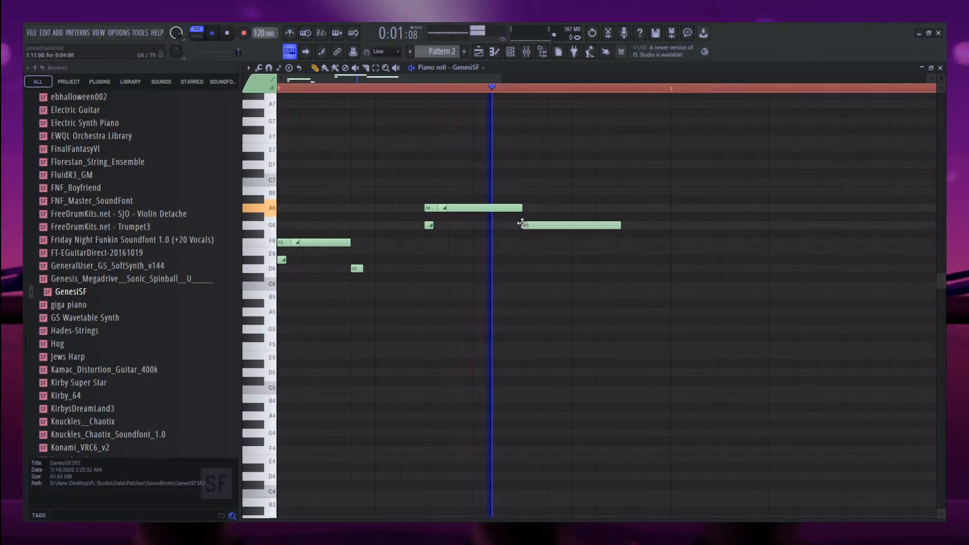
{"action": "key", "text": "space"}
{"action": "left_click_drag", "start_coordinate": [619, 226], "coordinate": [547, 225]}
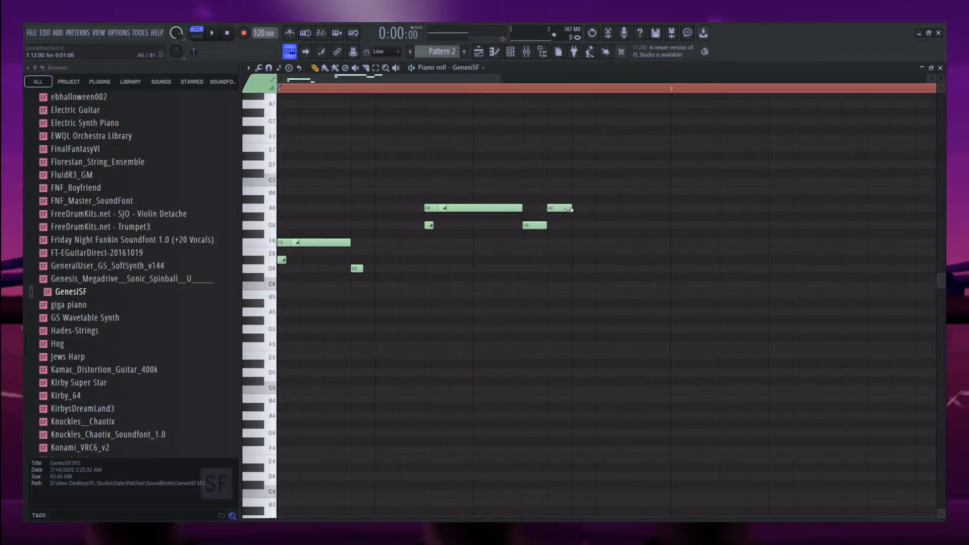
Add a two-step G6 note at 1:13 with F6 and G6 slide notes, plus a short A6 slide note at 1:14.
{"action": "left_click_drag", "start_coordinate": [461, 255], "coordinate": [605, 227]}
{"action": "left_click", "coordinate": [667, 218], "text": "ctrl"}
{"action": "left_click_drag", "start_coordinate": [668, 223], "coordinate": [620, 224]}
{"action": "scroll", "coordinate": [622, 225], "scroll_direction": "up", "scroll_amount": 4}
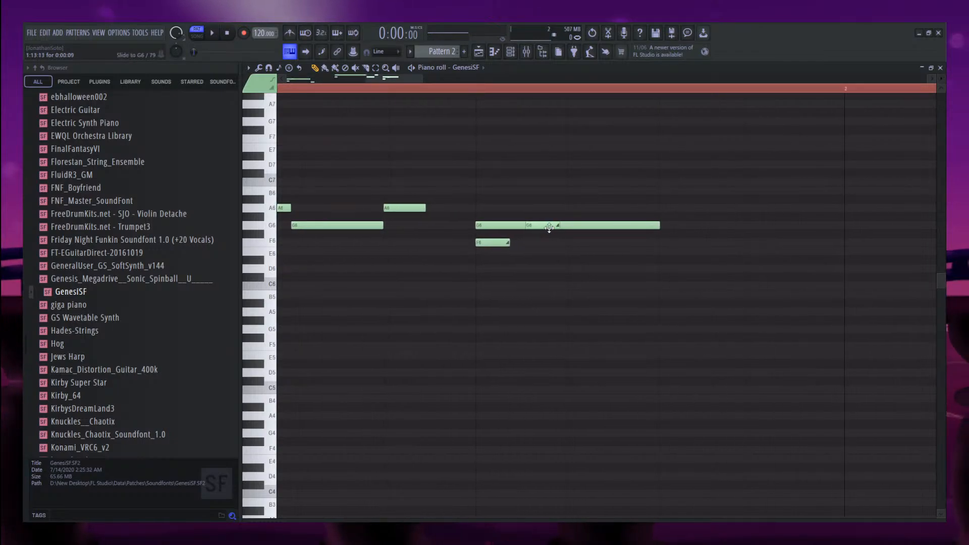
{"action": "left_click_drag", "start_coordinate": [545, 226], "coordinate": [580, 210]}
{"action": "scroll", "coordinate": [579, 217], "scroll_direction": "down", "scroll_amount": 3}
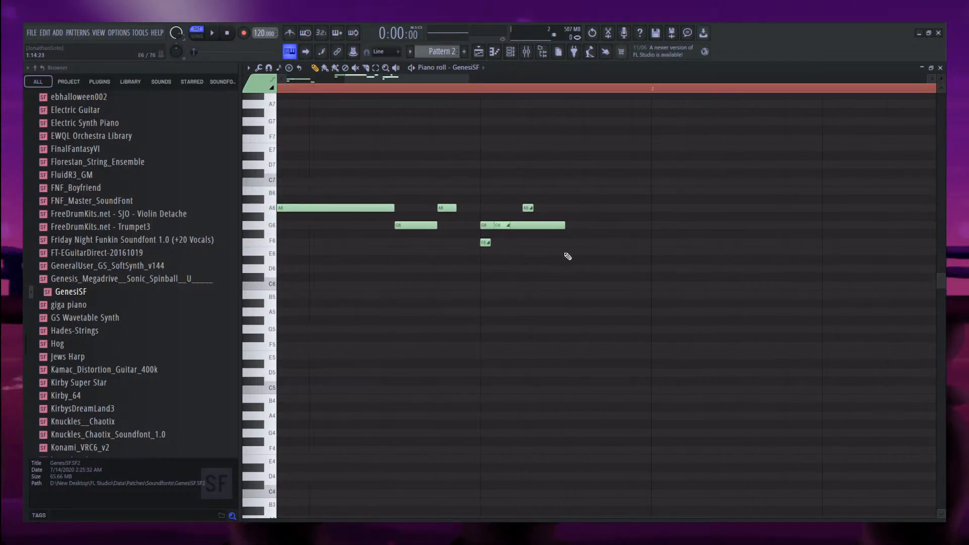
Copy the G6 note with its first two slides to 1:15 as a two-step D6 with C6 and D6 slides, and play the phrase.
{"action": "left_click", "coordinate": [567, 246]}
{"action": "left_click", "coordinate": [574, 268]}
{"action": "right_click", "coordinate": [573, 268]}
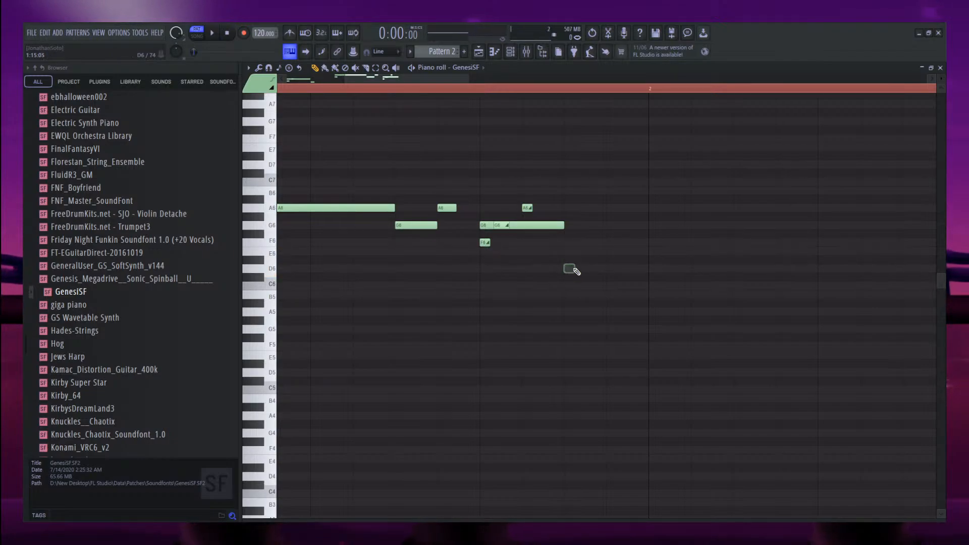
{"action": "key", "text": "space"}
{"action": "left_click_drag", "start_coordinate": [573, 273], "coordinate": [606, 268], "text": "ctrl"}
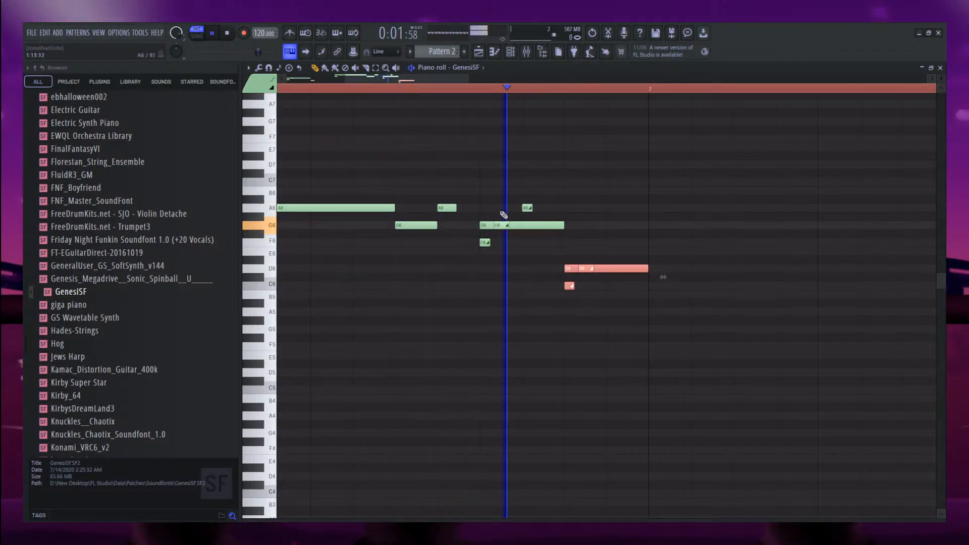
{"action": "scroll", "coordinate": [501, 212], "scroll_direction": "down", "scroll_amount": 3}
{"action": "key", "text": "space"}
Copy the opening F6 and D6 phrase with its slides to the start of bar 2, one semitone lower.
{"action": "left_click", "coordinate": [508, 198], "text": "ctrl"}
{"action": "left_click_drag", "start_coordinate": [279, 261], "coordinate": [572, 284], "text": "ctrl"}
{"action": "left_click", "coordinate": [574, 258], "text": "ctrl"}
Copy the long A6 note with its slides to 2:07 as G6, followed by A6 at 2:11 and a half-step B6 at 2:12.
{"action": "left_click_drag", "start_coordinate": [427, 247], "coordinate": [350, 186], "text": "ctrl"}
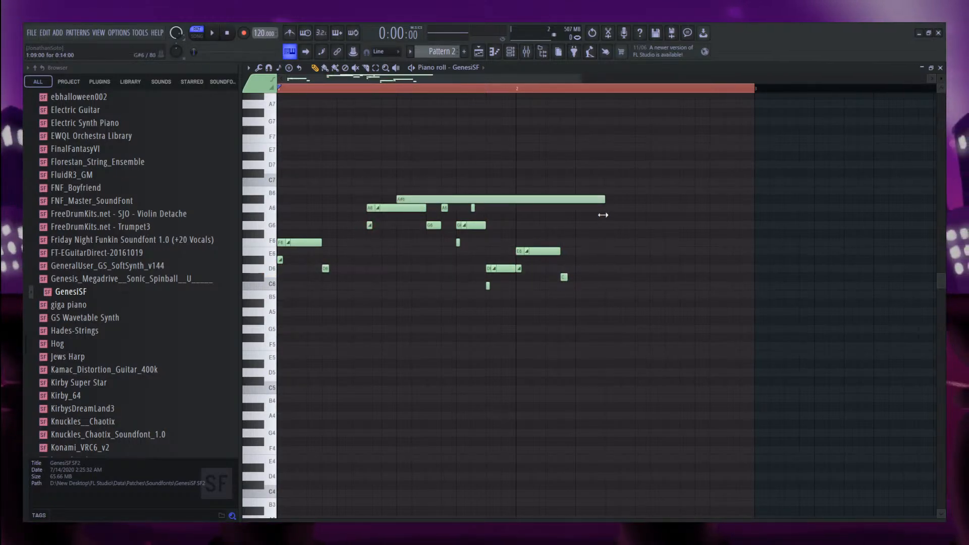
{"action": "left_click_drag", "start_coordinate": [419, 212], "coordinate": [621, 229], "text": "shift"}
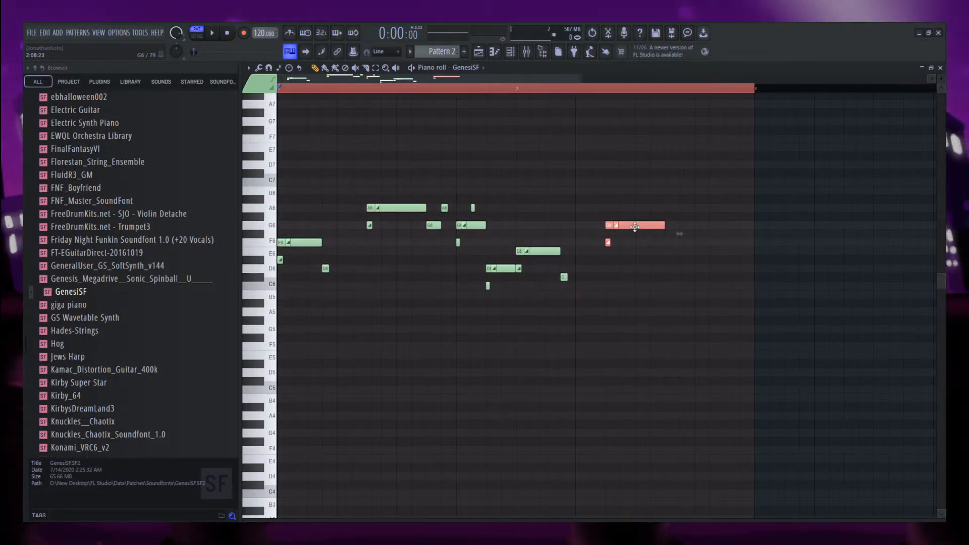
{"action": "left_click_drag", "start_coordinate": [438, 227], "coordinate": [459, 204], "text": "ctrl"}
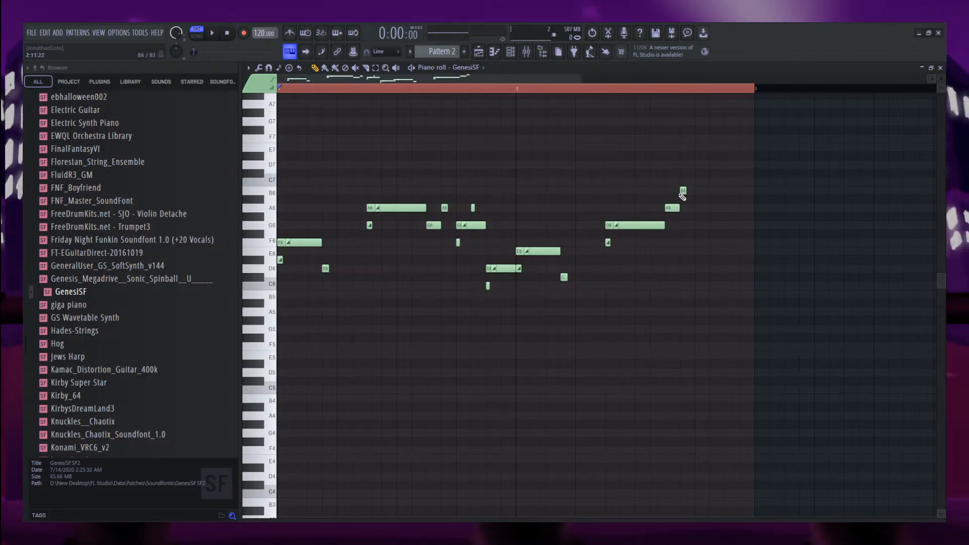
Lower the half-step note at 2:12 to A#6, and copy the 1:13 note to 2:13 as a two-step A6 with G6 and A6 slides.
{"action": "left_click_drag", "start_coordinate": [682, 193], "coordinate": [681, 204]}
{"action": "key", "text": "space"}
{"action": "left_click_drag", "start_coordinate": [485, 254], "coordinate": [708, 207], "text": "ctrl"}
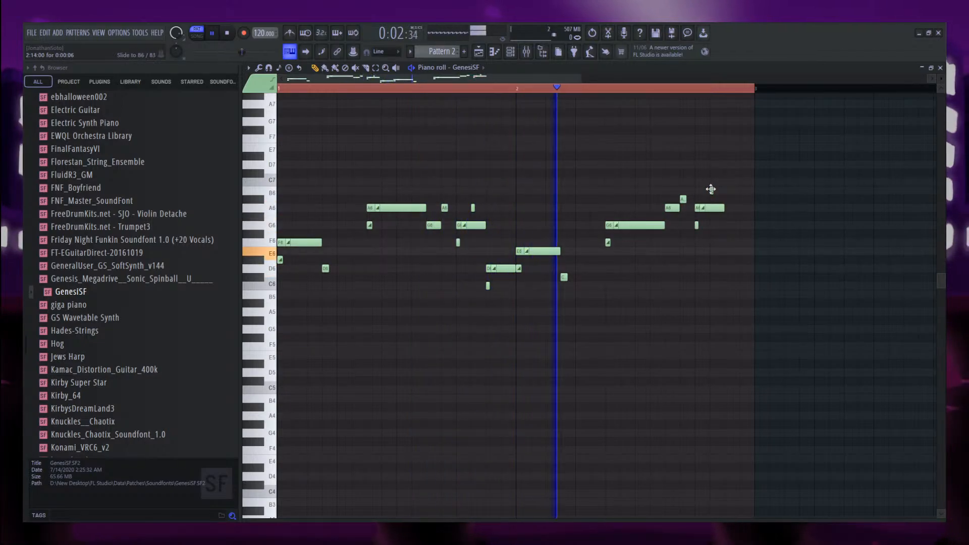
Add a short A#6 slide note at 2:14 and a closing two-step A6 note at 2:15, and play the melody.
{"action": "left_click", "coordinate": [725, 226]}
{"action": "key", "text": "space"}
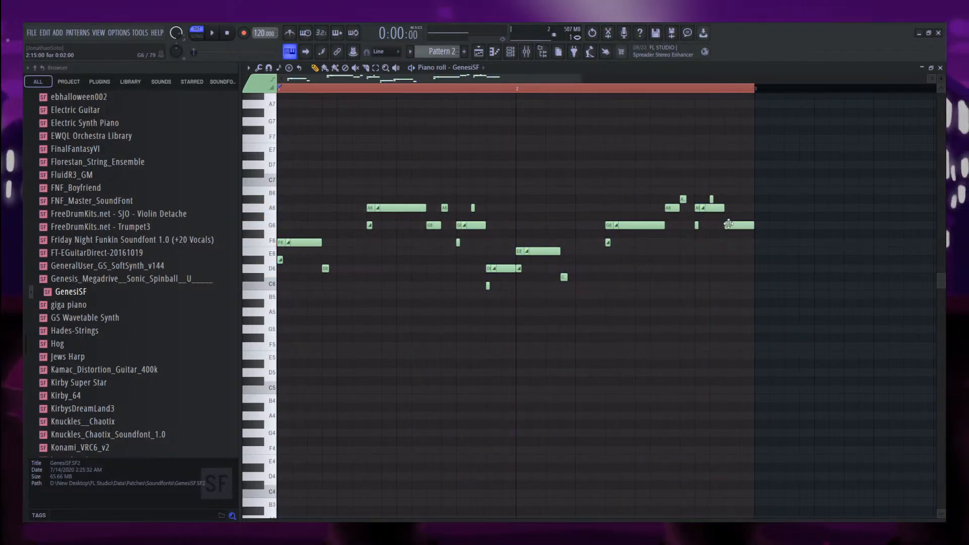
{"action": "key", "text": "space"}
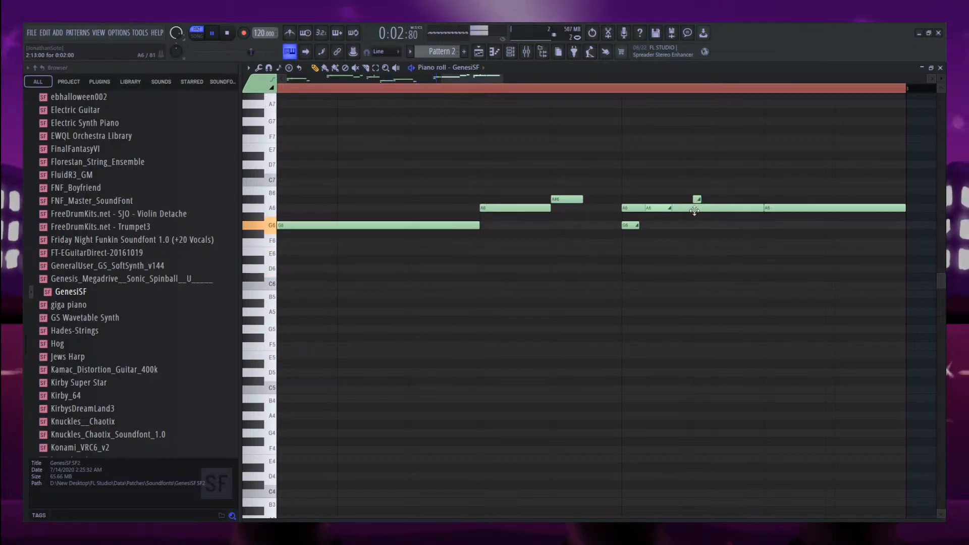
{"action": "scroll", "coordinate": [471, 171], "scroll_direction": "down", "scroll_amount": 3}
{"action": "scroll", "coordinate": [471, 171], "scroll_direction": "down", "scroll_amount": 3}
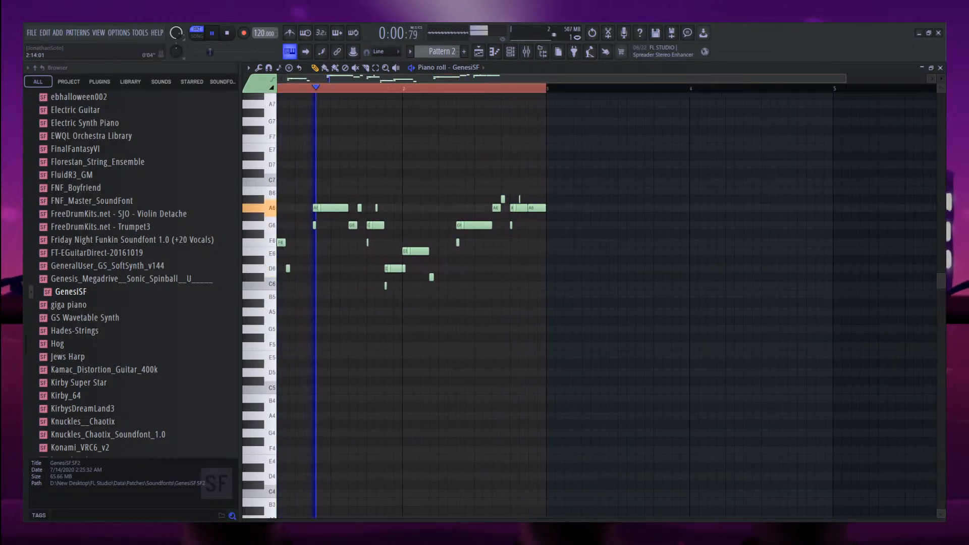
{"action": "scroll", "coordinate": [281, 173], "scroll_direction": "up", "scroll_amount": 3}
{"action": "scroll", "coordinate": [310, 173], "scroll_direction": "up", "scroll_amount": 3}
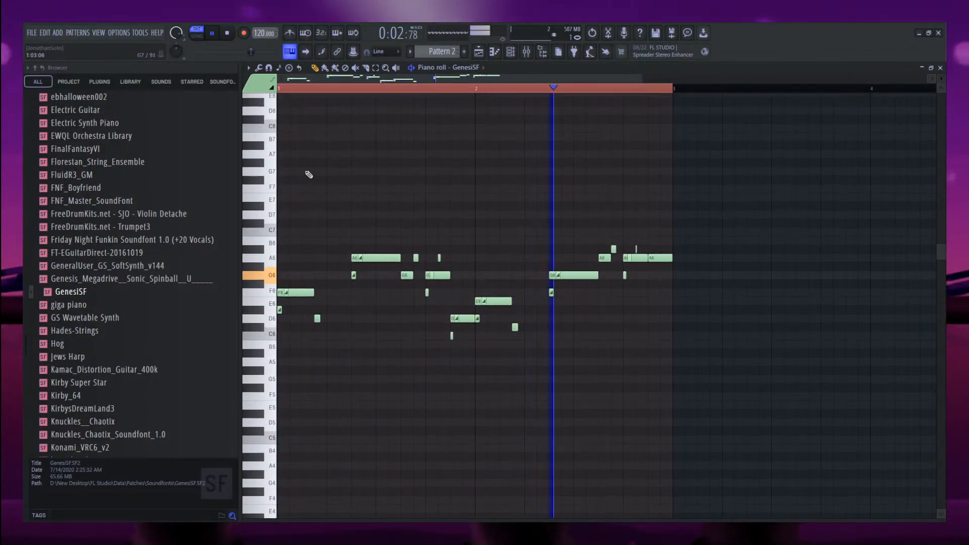
{"action": "key", "text": "space"}
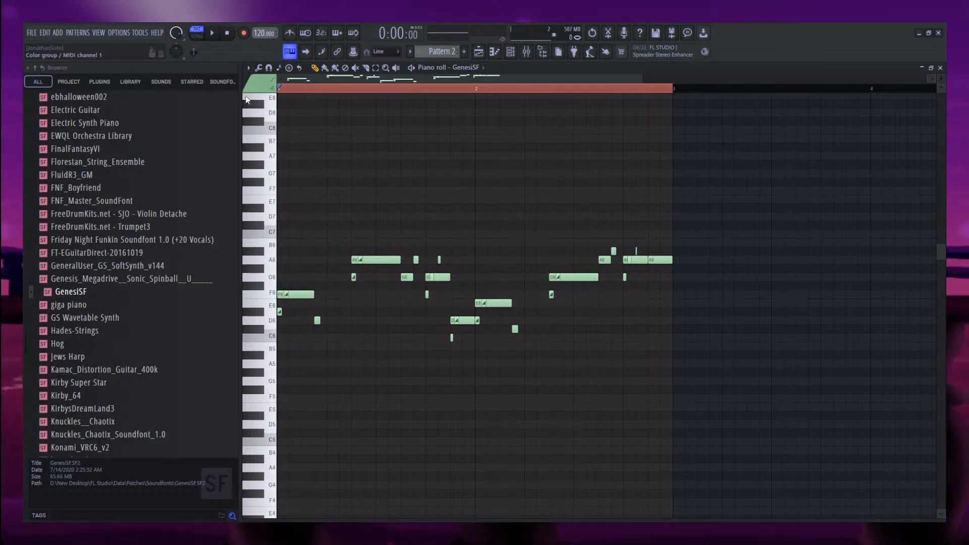
Add long notes under the melody: D5 at 1:01, F5 at 1:07, C#5 at 2:01 and E5 at 2:07, and play the pattern.
{"action": "scroll", "coordinate": [301, 328], "scroll_direction": "down", "scroll_amount": 2}
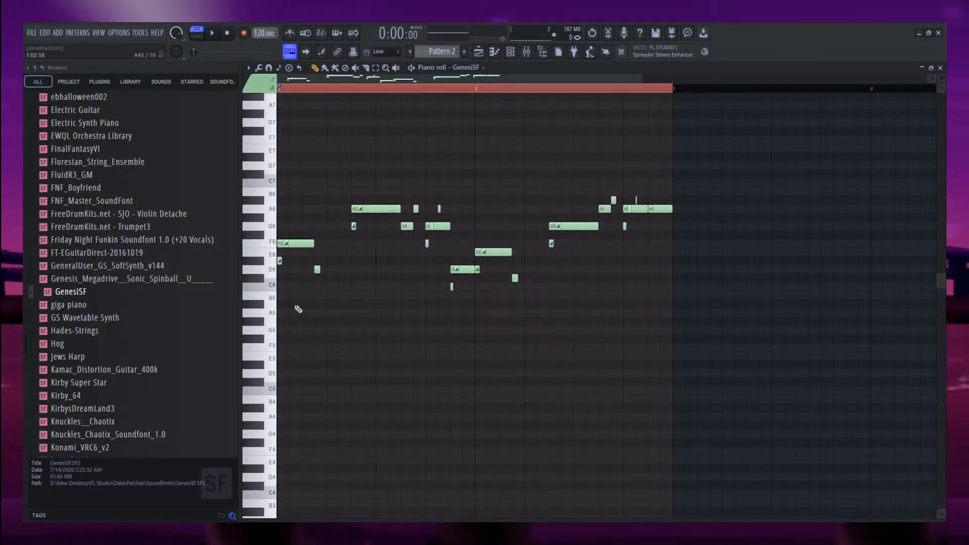
{"action": "left_click", "coordinate": [287, 375]}
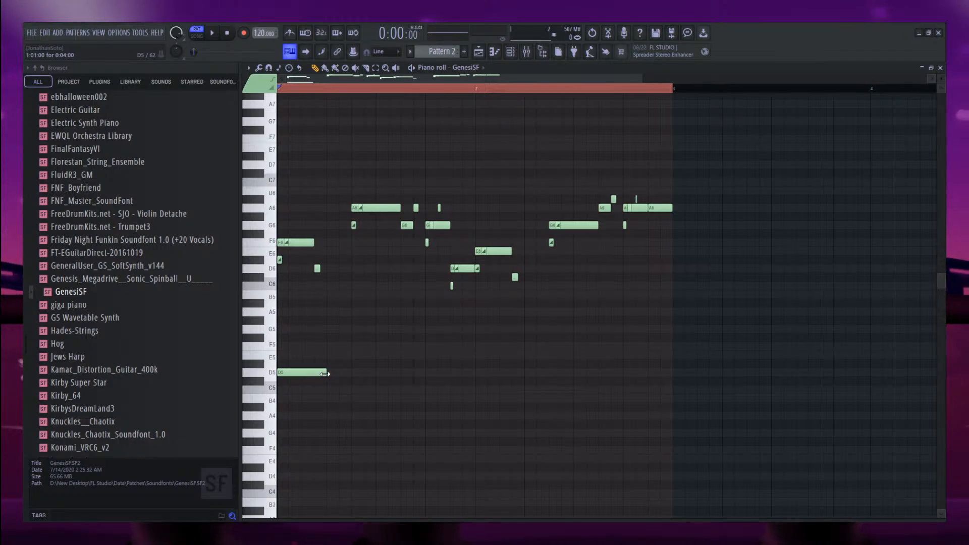
{"action": "left_click_drag", "start_coordinate": [332, 372], "coordinate": [351, 372]}
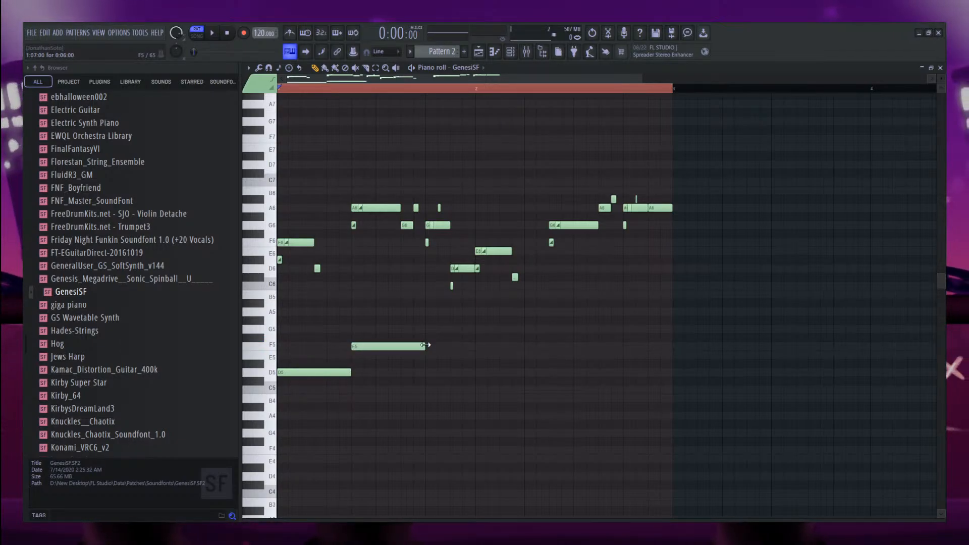
{"action": "left_click", "coordinate": [468, 382]}
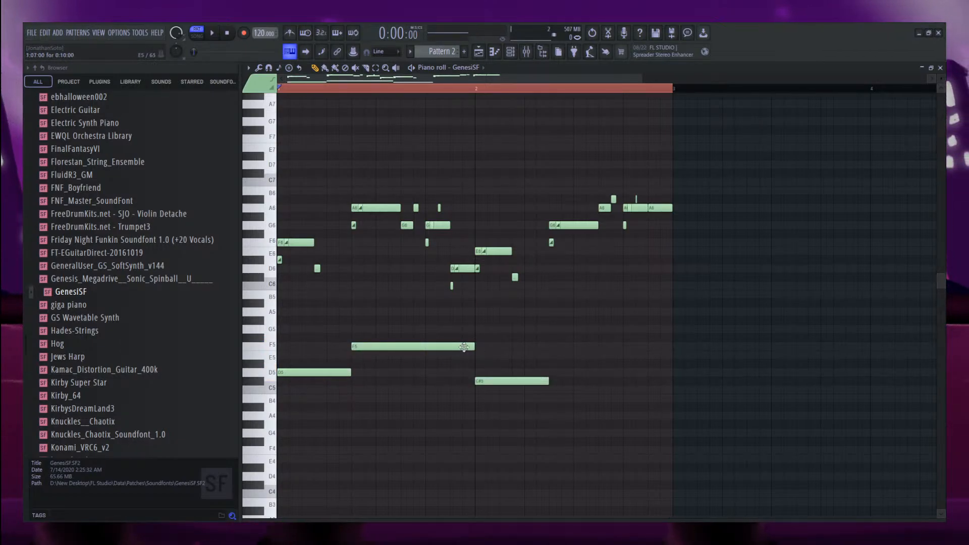
{"action": "left_click", "coordinate": [555, 355]}
{"action": "key", "text": "space"}
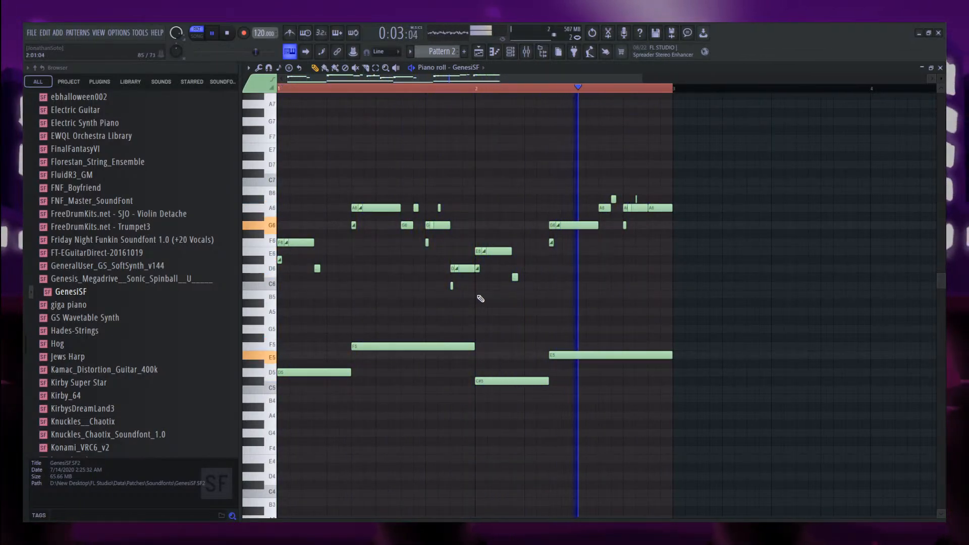
{"action": "key", "text": "space"}
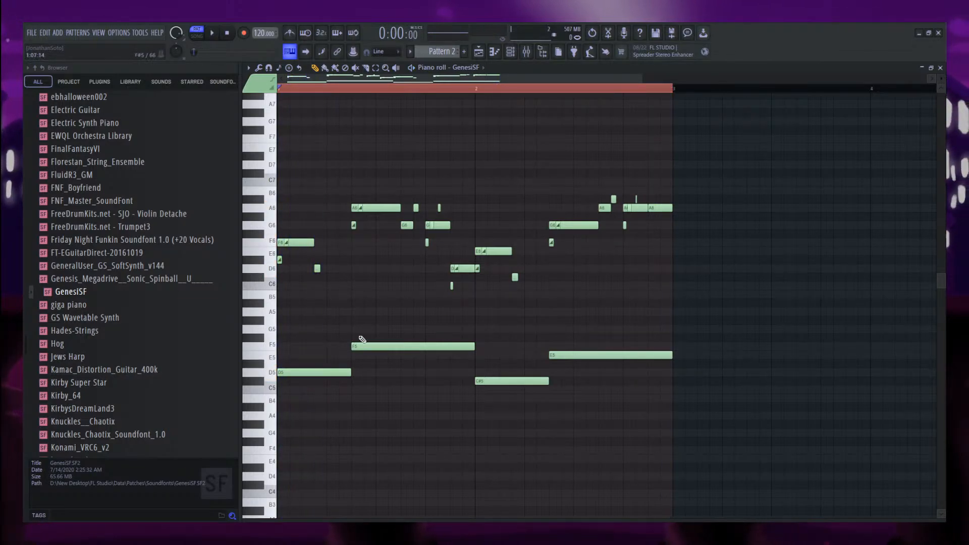
{"action": "left_click_drag", "start_coordinate": [314, 342], "coordinate": [665, 418]}
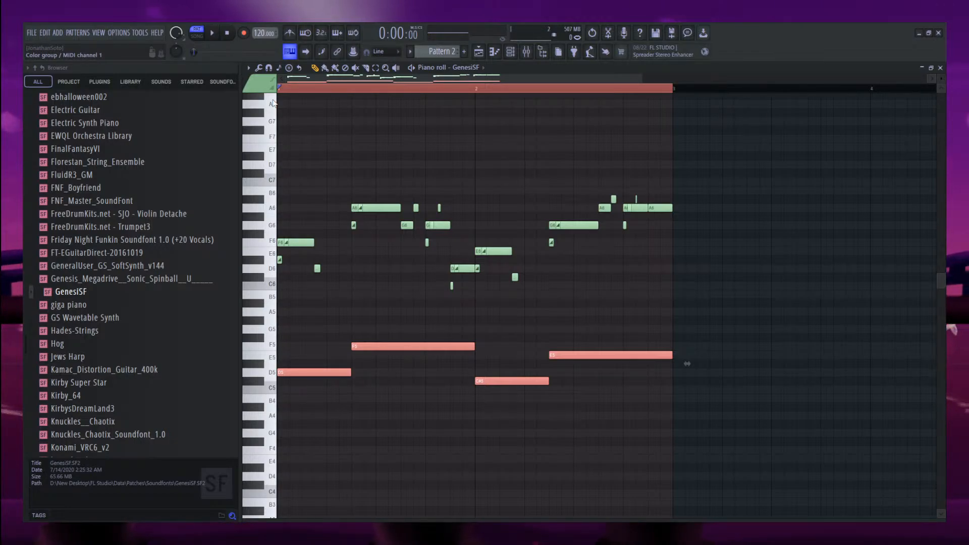
{"action": "left_click", "coordinate": [376, 284], "text": "ctrl"}
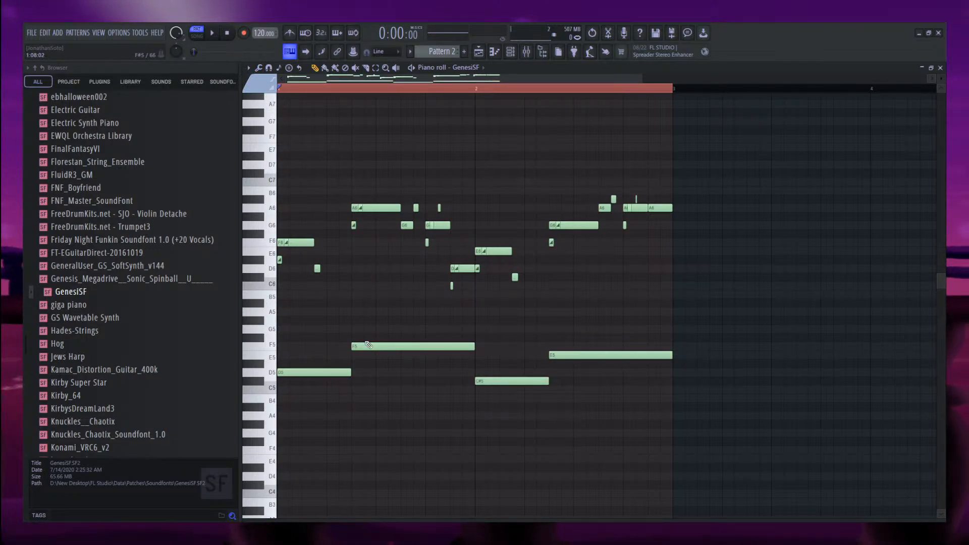
{"action": "left_click", "coordinate": [357, 322]}
{"action": "left_click", "coordinate": [372, 310]}
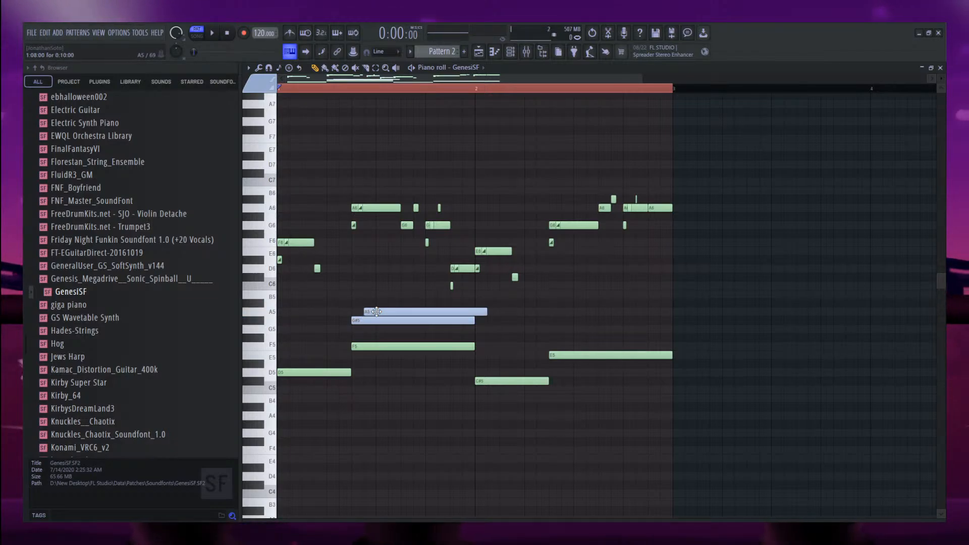
{"action": "right_click", "coordinate": [376, 312]}
{"action": "right_click", "coordinate": [376, 320]}
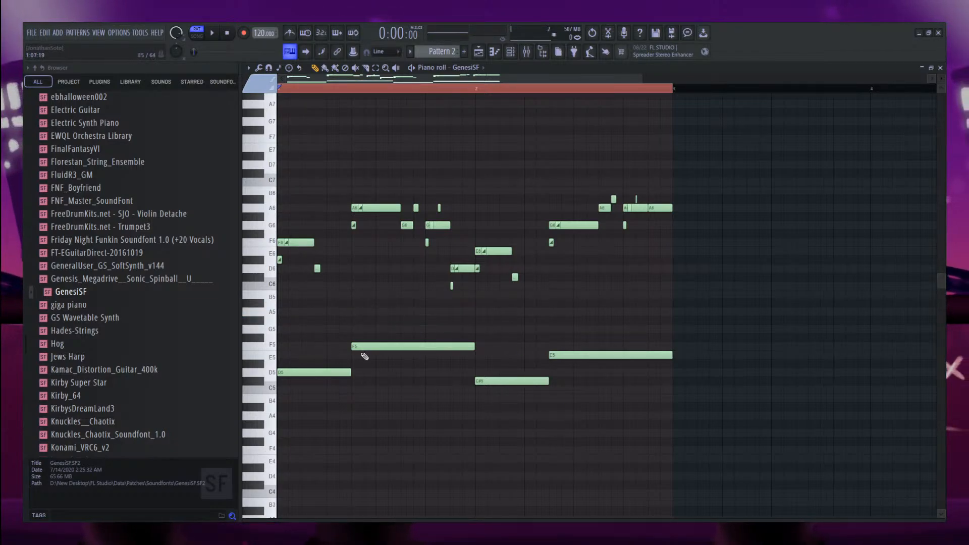
Assign the four long lower notes to the blue color group and play the pattern.
{"action": "left_click_drag", "start_coordinate": [284, 363], "coordinate": [284, 373]}
{"action": "right_click", "coordinate": [395, 374]}
{"action": "left_click_drag", "start_coordinate": [678, 429], "coordinate": [277, 299]}
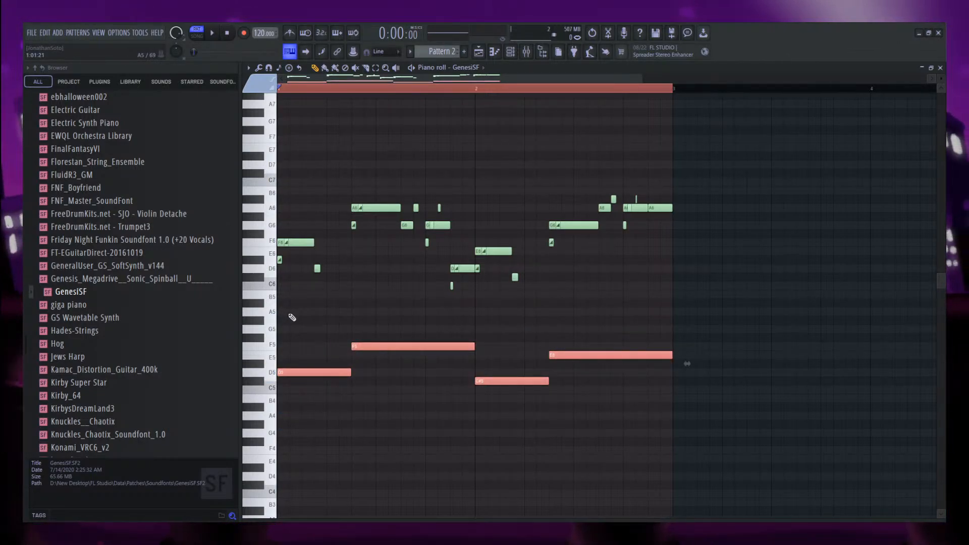
{"action": "key", "text": "alt+c"}
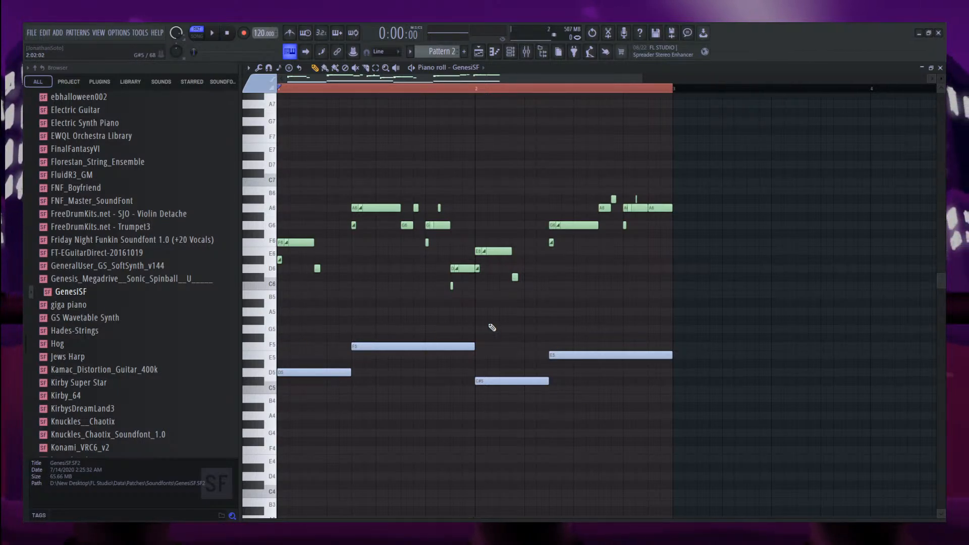
{"action": "key", "text": "space"}
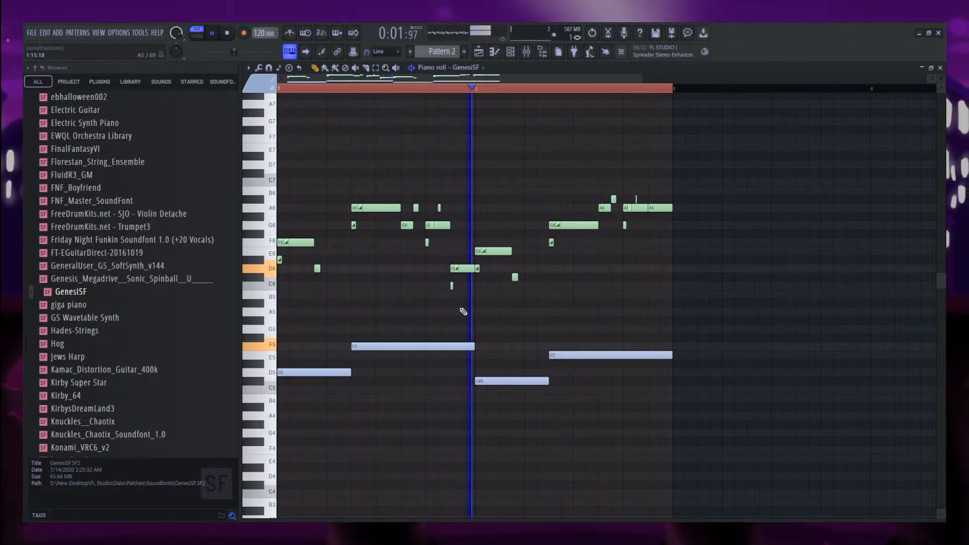
{"action": "key", "text": "space"}
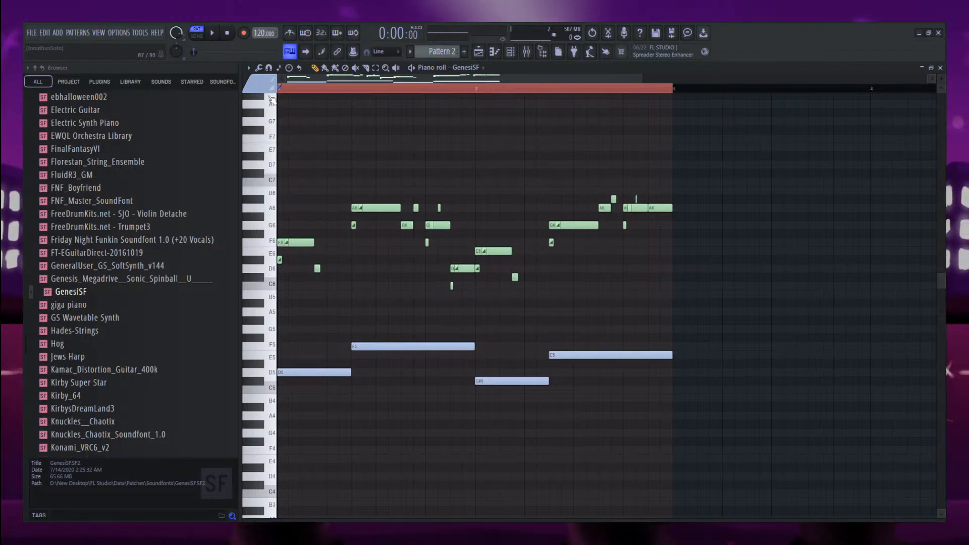
Add short C5 and D5 slide notes at the start of the long D5 note and play it.
{"action": "scroll", "coordinate": [330, 382], "scroll_direction": "up", "scroll_amount": 3}
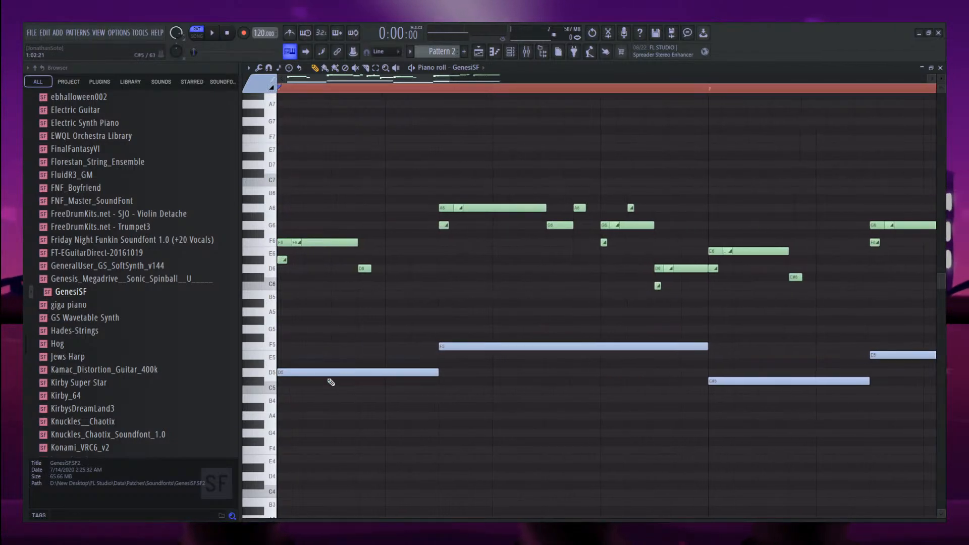
{"action": "mouse_move", "coordinate": [299, 391]}
{"action": "left_mouse_down"}
{"action": "mouse_move", "coordinate": [547, 389]}
{"action": "mouse_move", "coordinate": [293, 389]}
{"action": "left_mouse_up"}
{"action": "left_click", "coordinate": [301, 371]}
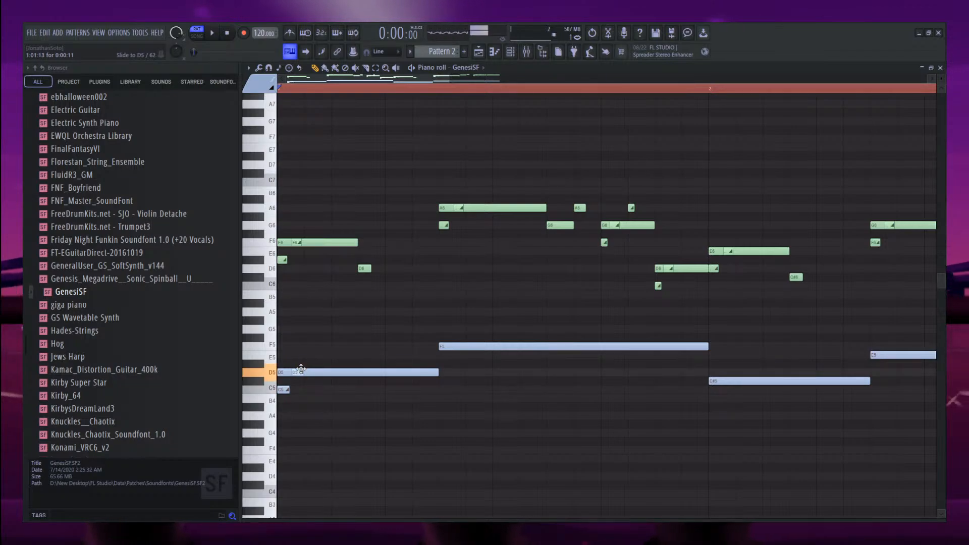
{"action": "key", "text": "space"}
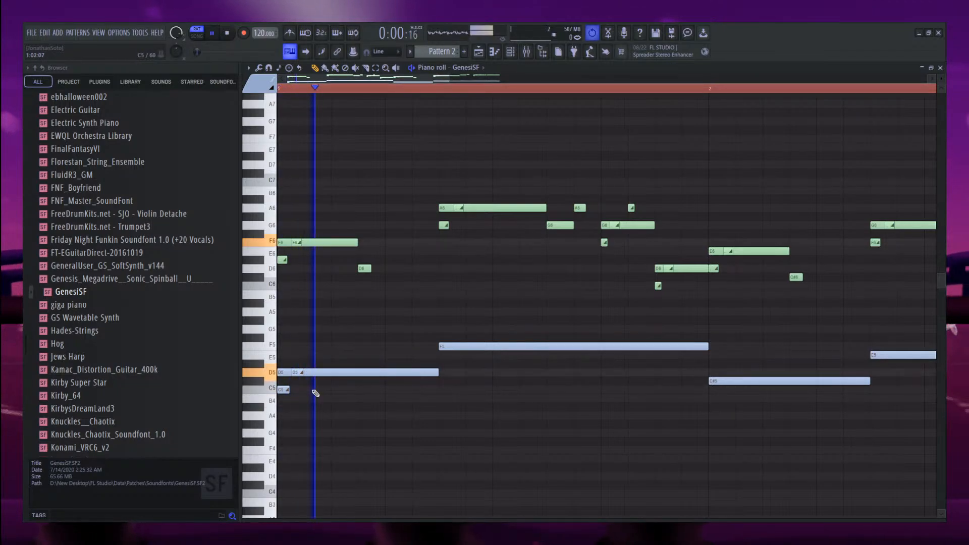
Copy the two lower slide notes to the start of the long F5 note at 1:07 as D#5 and F5 slides.
{"action": "left_click_drag", "start_coordinate": [327, 393], "coordinate": [457, 345]}
{"action": "left_click", "coordinate": [316, 374], "text": "ctrl+shift"}
{"action": "key", "text": "space"}
{"action": "key", "text": "space"}
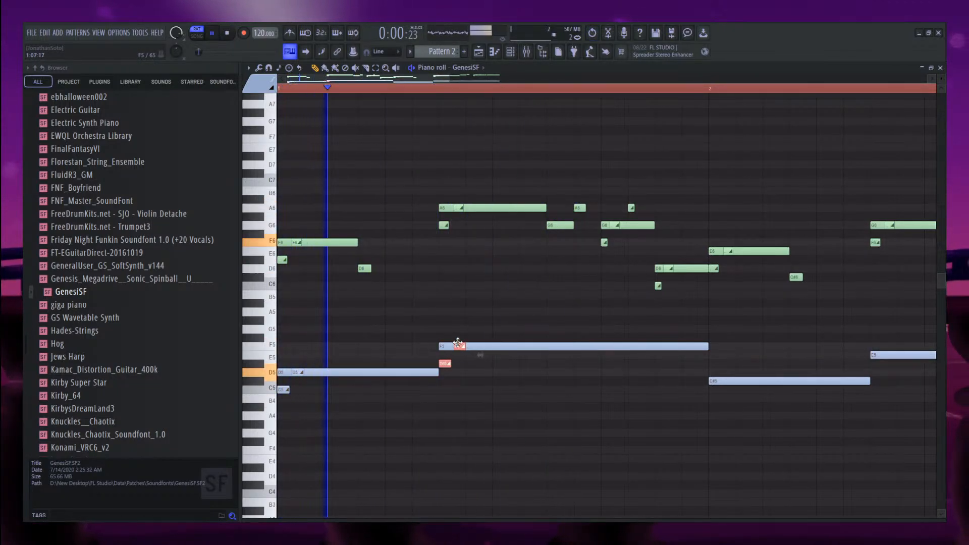
{"action": "left_click", "coordinate": [550, 317], "text": "ctrl"}
Add three overlapping pairs of E5 and F#5 slide notes from 1:13 over the long F5 note, one pair per step.
{"action": "left_click", "coordinate": [605, 356]}
{"action": "key", "text": "space"}
{"action": "scroll", "coordinate": [696, 366], "scroll_direction": "up", "scroll_amount": 5}
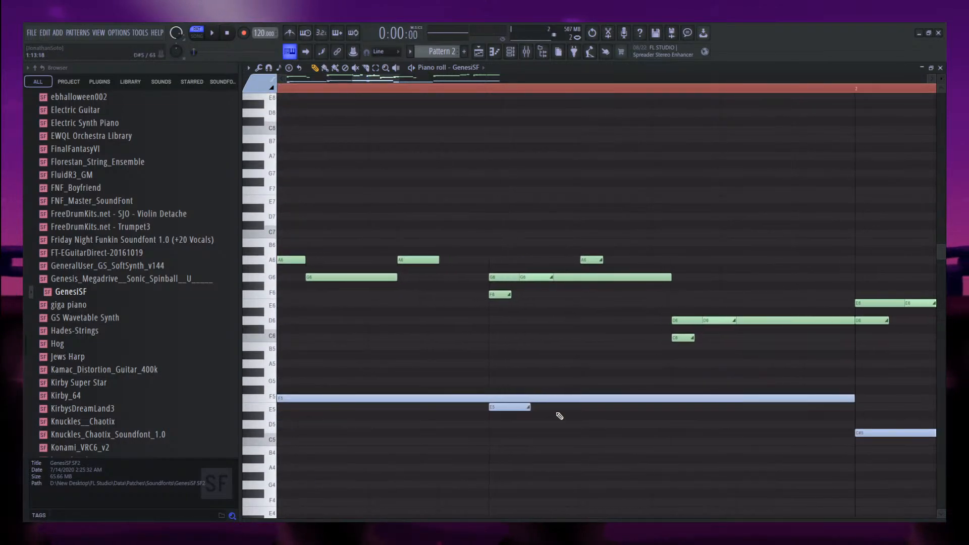
{"action": "mouse_move", "coordinate": [521, 408]}
{"action": "left_mouse_down"}
{"action": "mouse_move", "coordinate": [564, 388]}
{"action": "mouse_move", "coordinate": [584, 407]}
{"action": "mouse_move", "coordinate": [686, 401]}
{"action": "mouse_move", "coordinate": [559, 360]}
{"action": "mouse_move", "coordinate": [522, 365]}
{"action": "left_mouse_up"}
{"action": "left_click", "coordinate": [565, 389], "text": "ctrl+shift"}
{"action": "left_click", "coordinate": [523, 407], "text": "ctrl+shift"}
{"action": "left_click", "coordinate": [543, 399], "text": "ctrl+shift"}
{"action": "left_click_drag", "start_coordinate": [580, 389], "coordinate": [608, 389]}
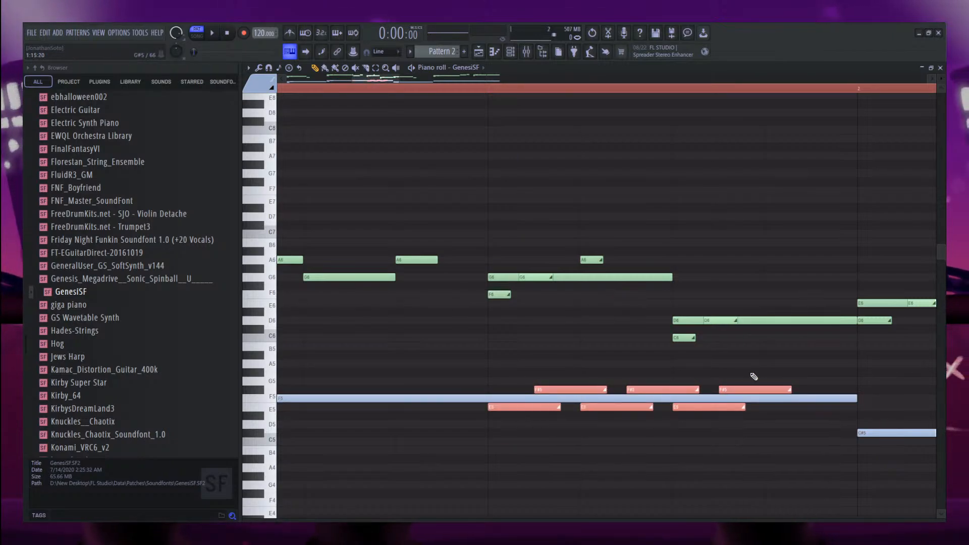
Close the slide run with an F5 slide note at 1:16 and play the pattern.
{"action": "left_click", "coordinate": [755, 377], "text": "ctrl"}
{"action": "left_click_drag", "start_coordinate": [774, 390], "coordinate": [830, 400]}
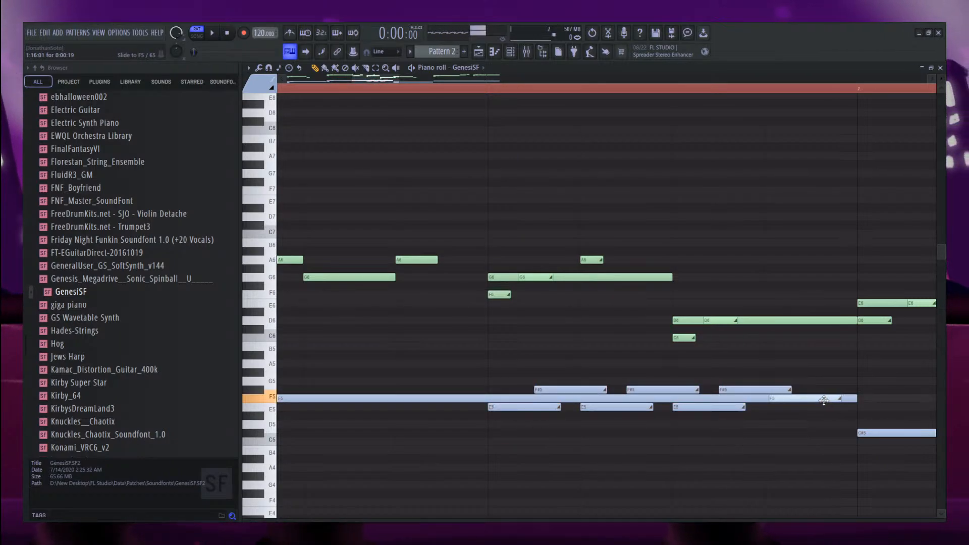
{"action": "key", "text": "space"}
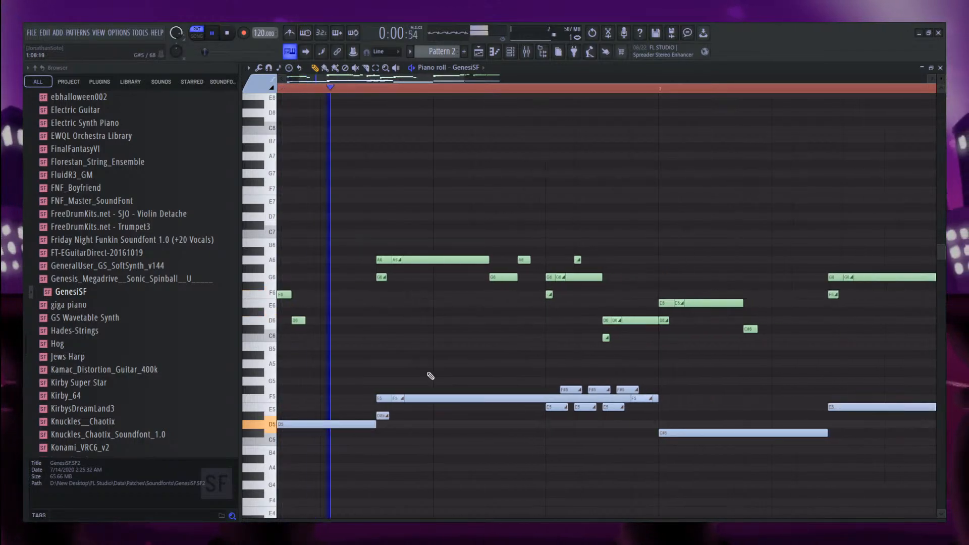
Copy the whole run of slide notes to 2:13 over the long E5 note, one semitone lower.
{"action": "left_click", "coordinate": [545, 399], "text": "ctrl+shift"}
{"action": "mouse_move", "coordinate": [570, 389]}
{"action": "left_mouse_down"}
{"action": "mouse_move", "coordinate": [855, 382]}
{"action": "mouse_move", "coordinate": [915, 397]}
{"action": "left_mouse_up"}
{"action": "scroll", "coordinate": [519, 366], "scroll_direction": "down", "scroll_amount": 3}
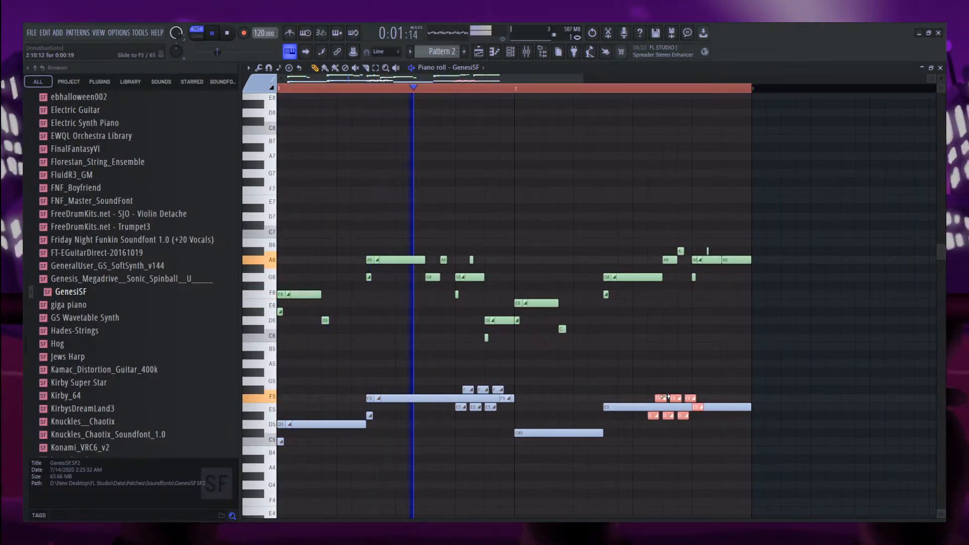
{"action": "key", "text": "space"}
{"action": "left_click_drag", "start_coordinate": [664, 398], "coordinate": [708, 398]}
{"action": "key", "text": "ctrl+d"}
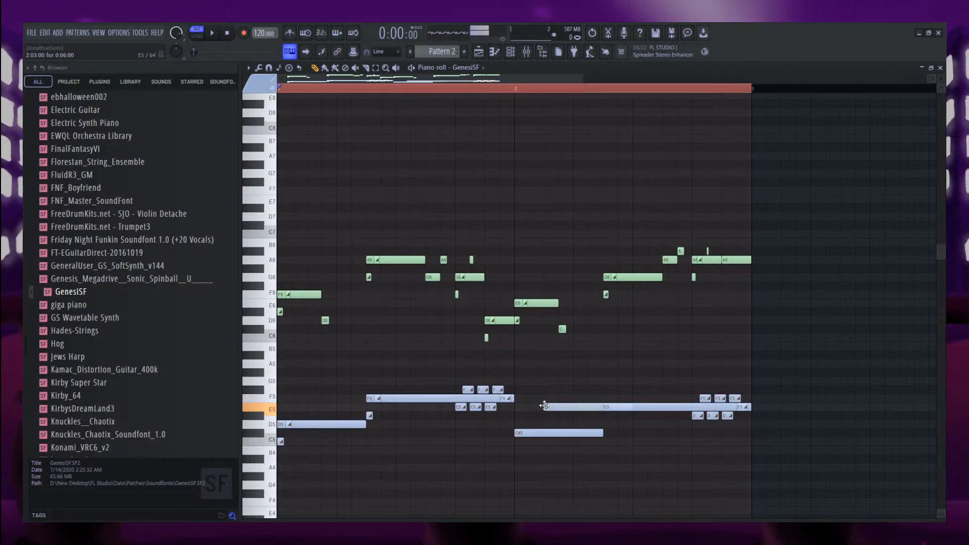
Add a short F5 slide note at 2:04 above the long C#5 note and play the pattern.
{"action": "key", "text": "space"}
{"action": "left_click", "coordinate": [371, 415]}
{"action": "left_click_drag", "start_coordinate": [536, 406], "coordinate": [565, 396]}
{"action": "key", "text": "space"}
{"action": "key", "text": "space"}
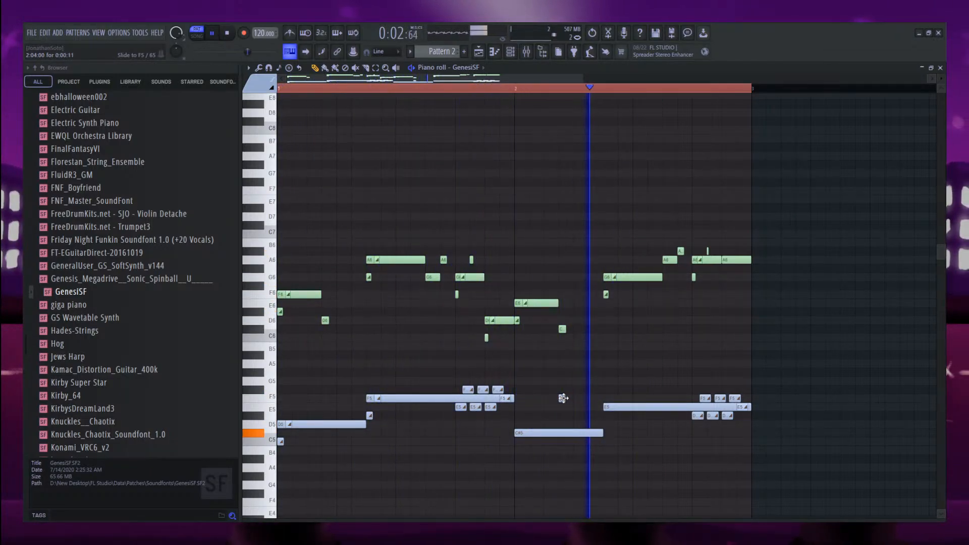
{"action": "key", "text": "space"}
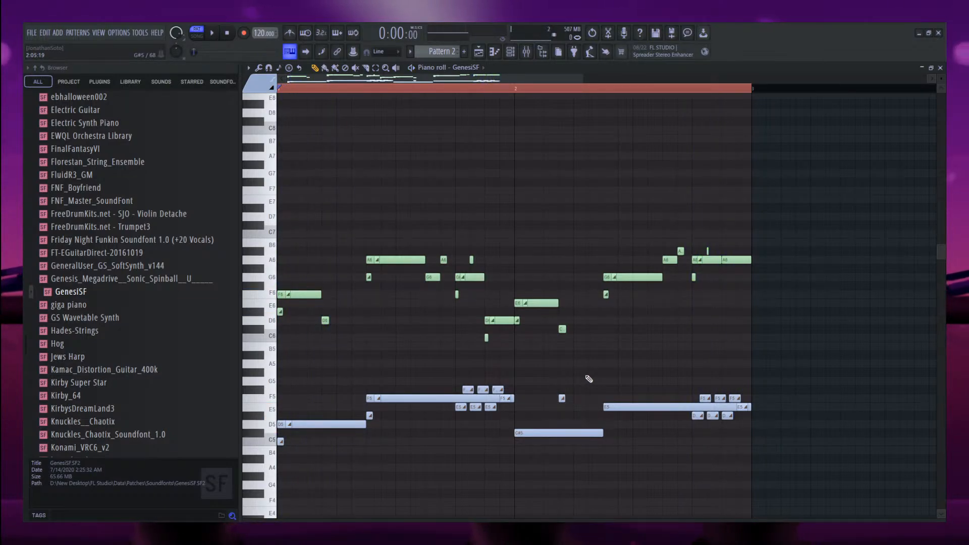
{"action": "scroll", "coordinate": [588, 379], "scroll_direction": "down", "scroll_amount": 3}
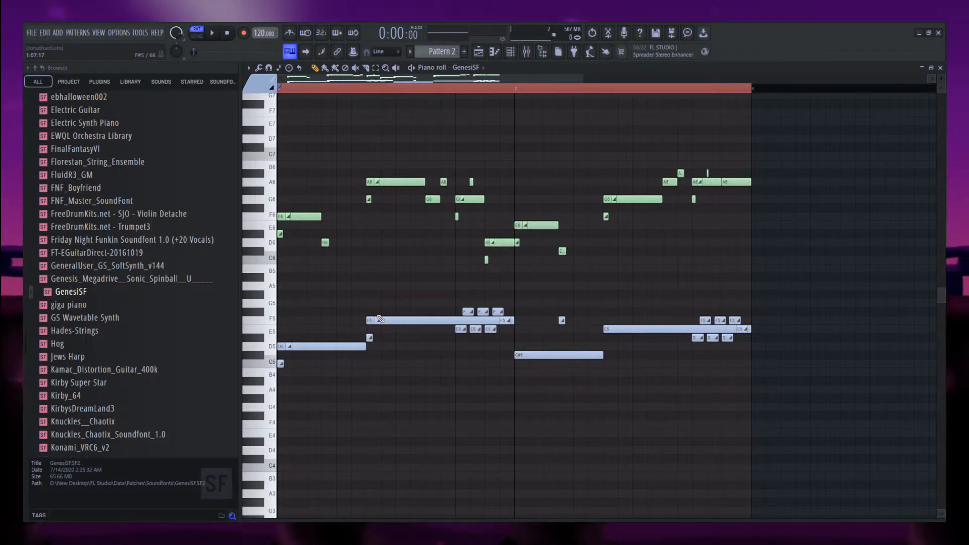
{"action": "scroll", "coordinate": [563, 317], "scroll_direction": "up", "scroll_amount": 2}
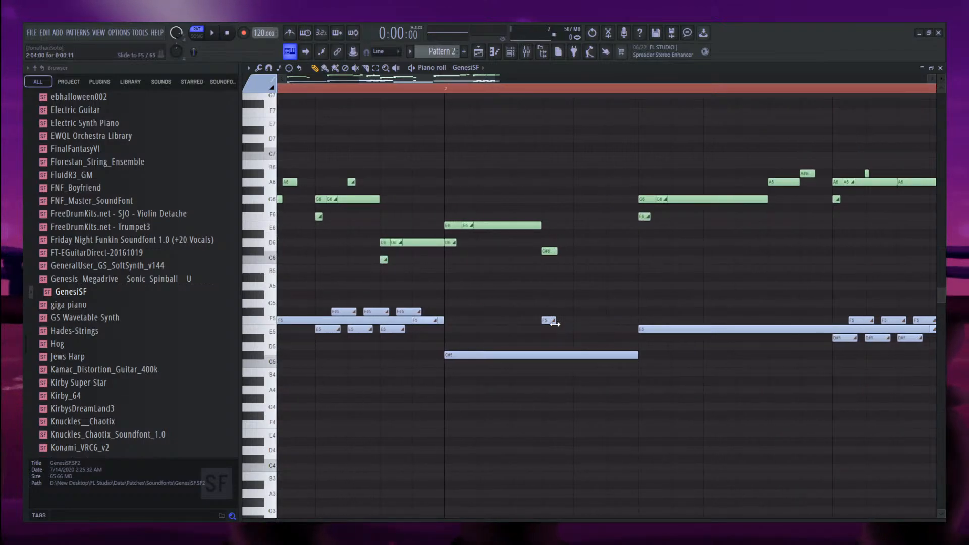
{"action": "scroll", "coordinate": [594, 379], "scroll_direction": "down", "scroll_amount": 3}
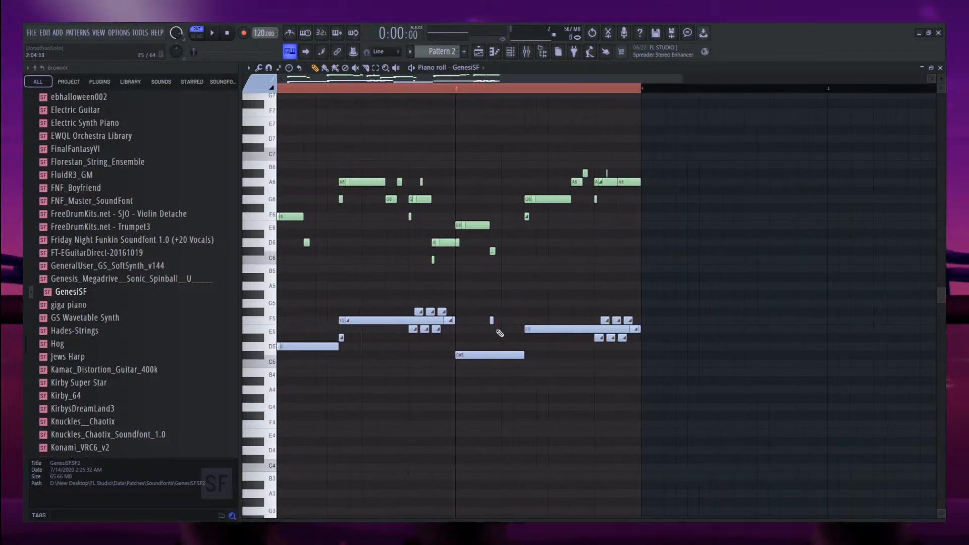
Play the two-bar pattern to check the melody together with the slides of the lower voice.
{"action": "key", "text": "space"}
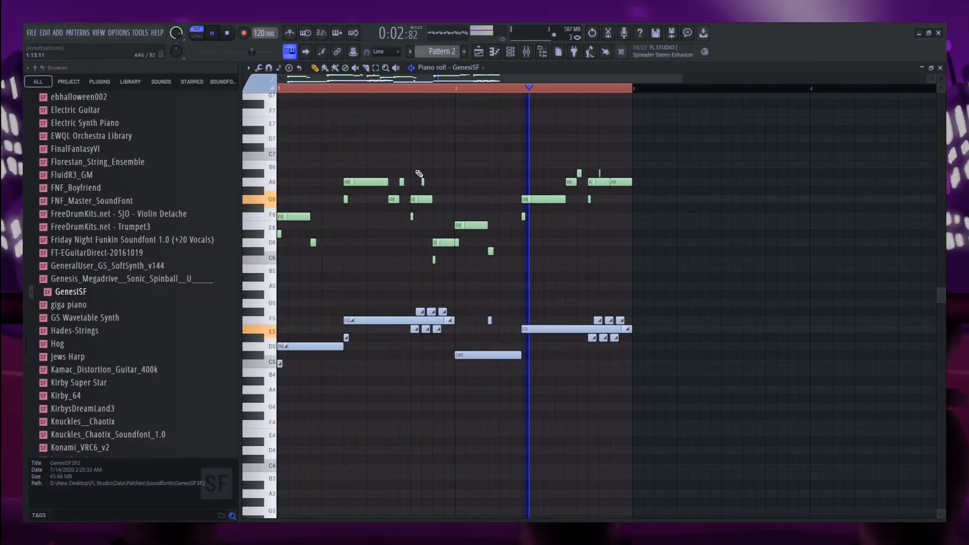
{"action": "key", "text": "ctrl+a"}
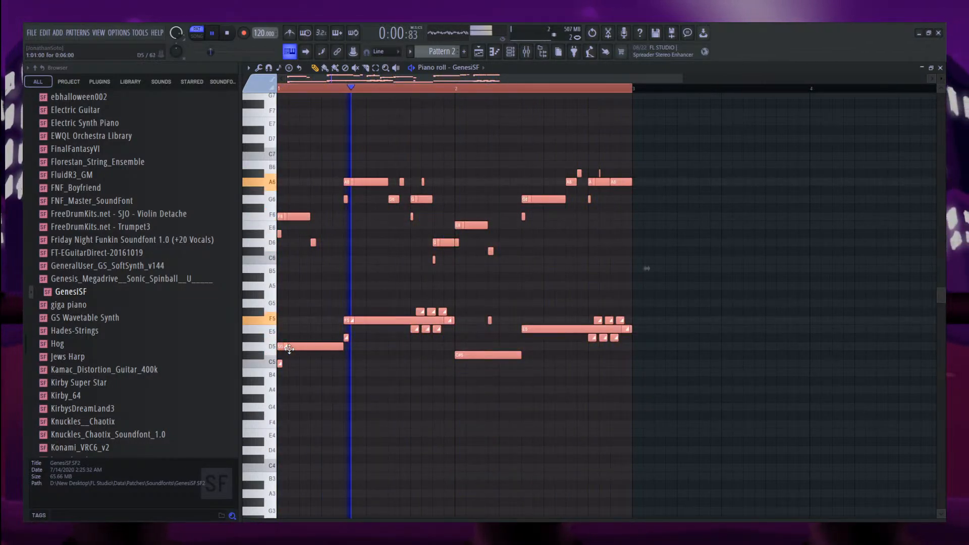
{"action": "key", "text": "ctrl+d"}
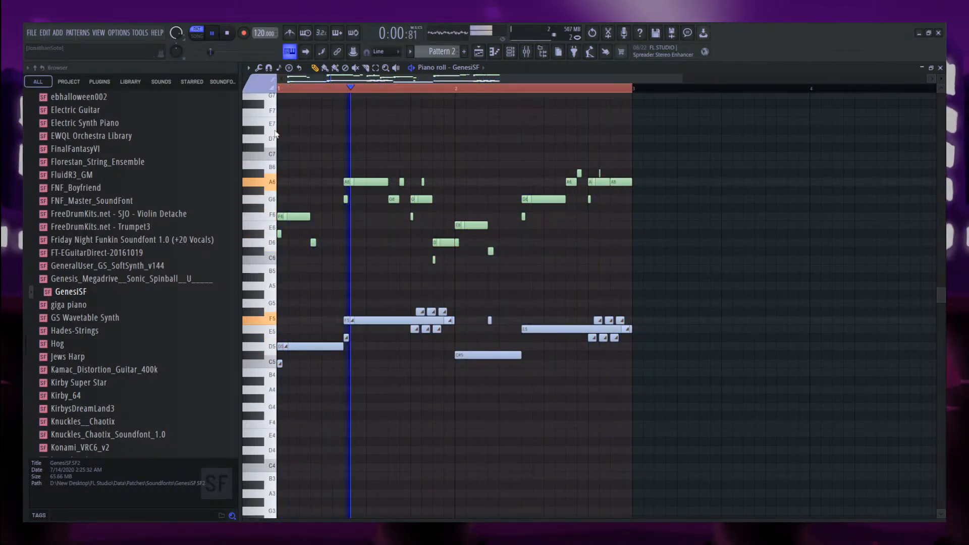
{"action": "key", "text": "space"}
Add a six-step purple-group D4 bass note at the start of bar 1 and play the pattern.
{"action": "scroll", "coordinate": [335, 368], "scroll_direction": "down", "scroll_amount": 4}
{"action": "left_click", "coordinate": [280, 458]}
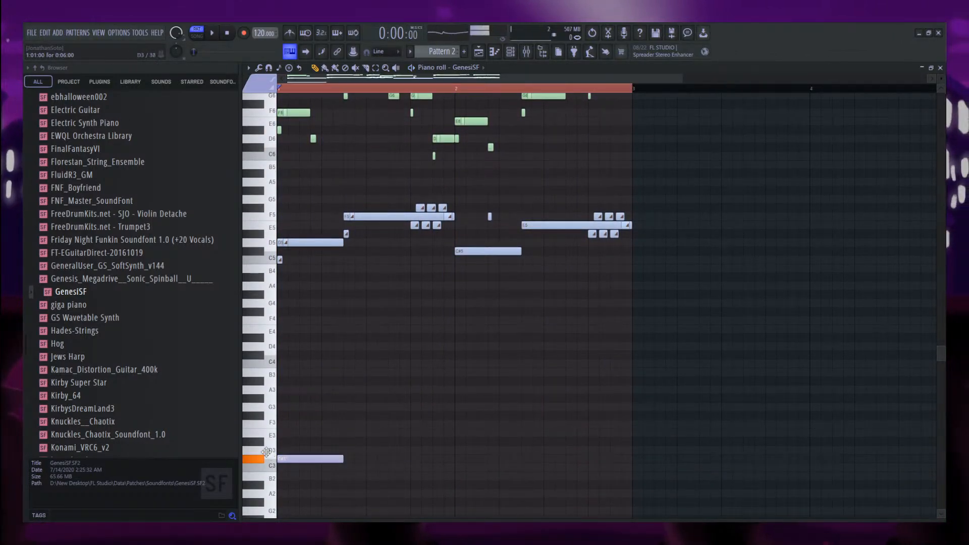
{"action": "left_click_drag", "start_coordinate": [266, 452], "coordinate": [269, 347]}
{"action": "key", "text": "space"}
{"action": "key", "text": "space"}
{"action": "key", "text": "space"}
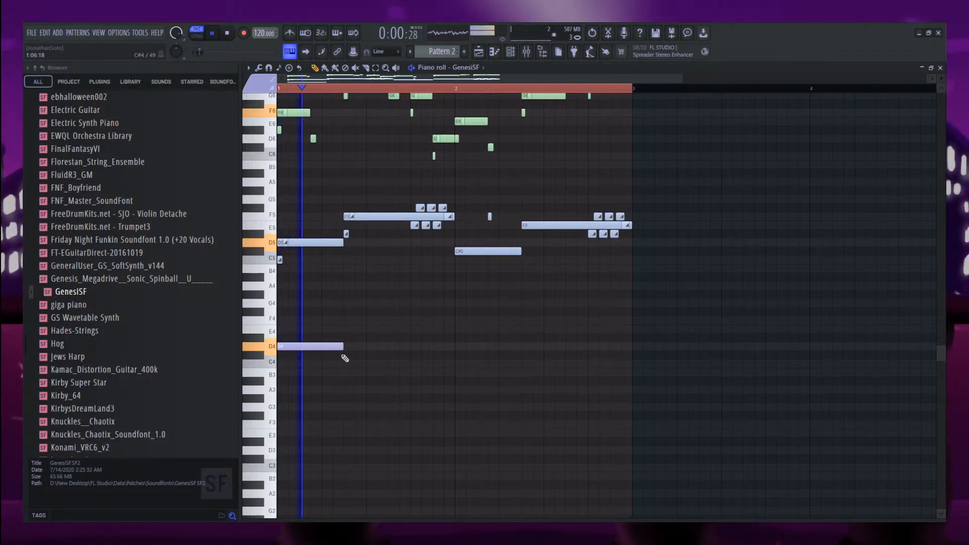
{"action": "key", "text": "space"}
Split the D4 bass note into one four-step and two one-step notes, and add a four-step F4 note at 1:07.
{"action": "left_click_drag", "start_coordinate": [342, 347], "coordinate": [360, 316]}
{"action": "key", "text": "space"}
{"action": "left_click", "coordinate": [326, 348]}
{"action": "key", "text": "space"}
{"action": "left_click", "coordinate": [338, 348]}
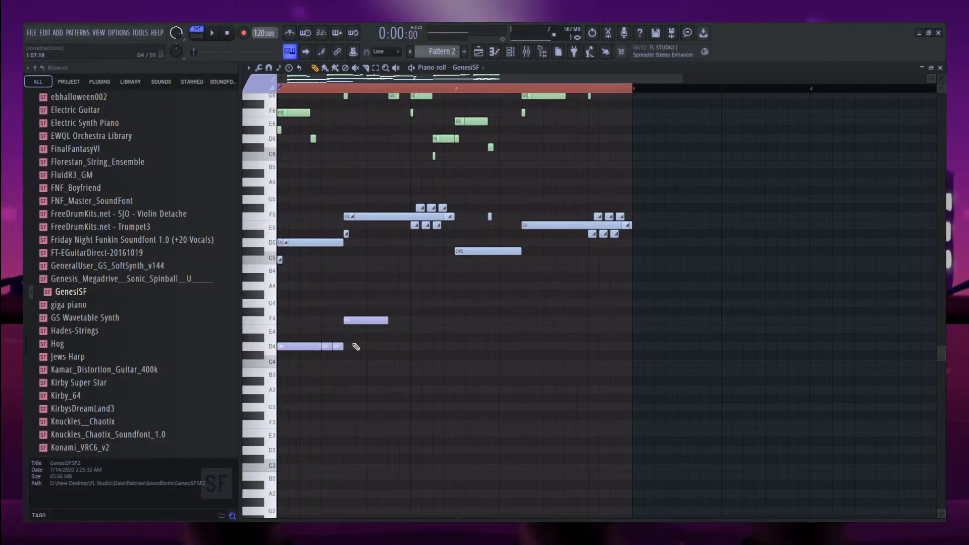
{"action": "key", "text": "space"}
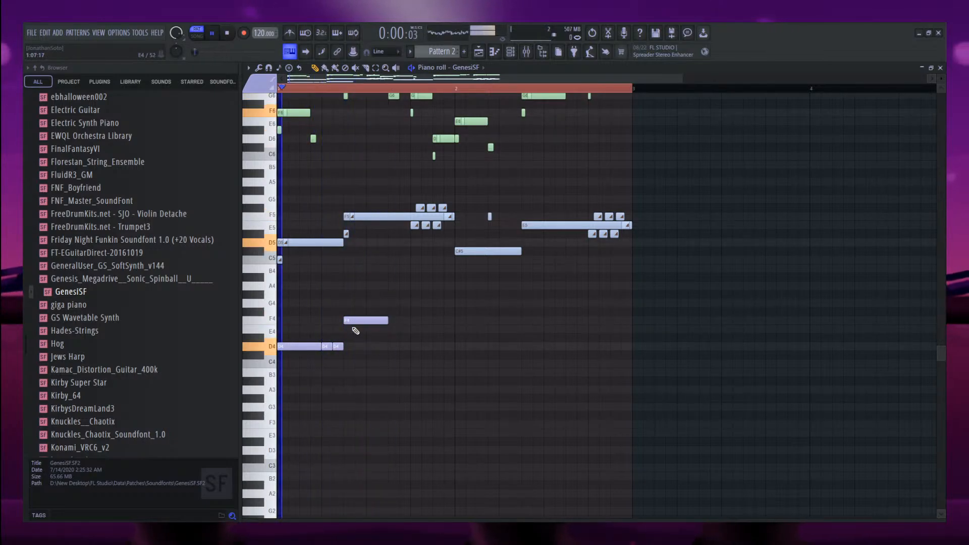
Copy the two one-step D4 bass notes to 1:11, followed by two-step D4 and F4 notes at 1:13 and 1:15.
{"action": "left_click_drag", "start_coordinate": [374, 309], "coordinate": [393, 349]}
{"action": "key", "text": "space"}
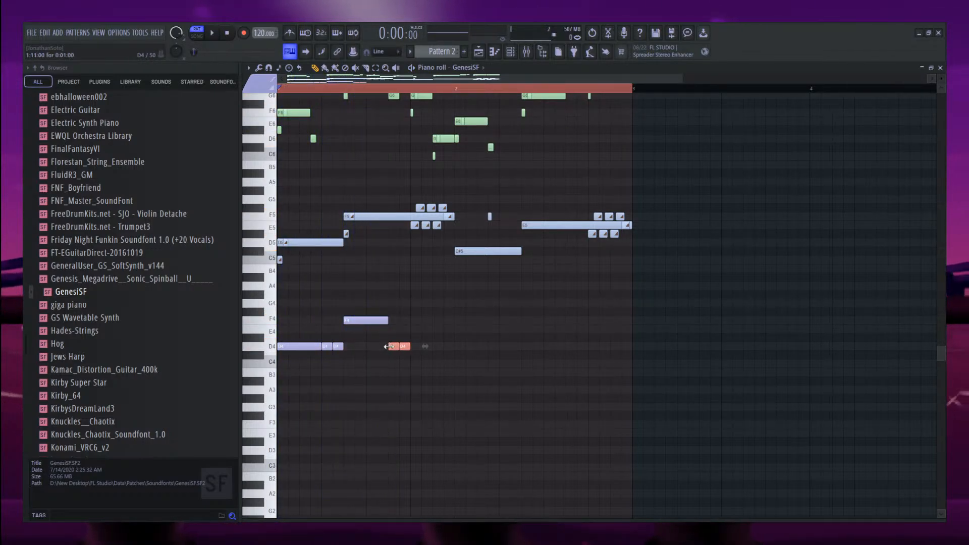
{"action": "left_click", "coordinate": [441, 349]}
{"action": "left_click_drag", "start_coordinate": [461, 350], "coordinate": [441, 347]}
{"action": "left_click", "coordinate": [440, 320]}
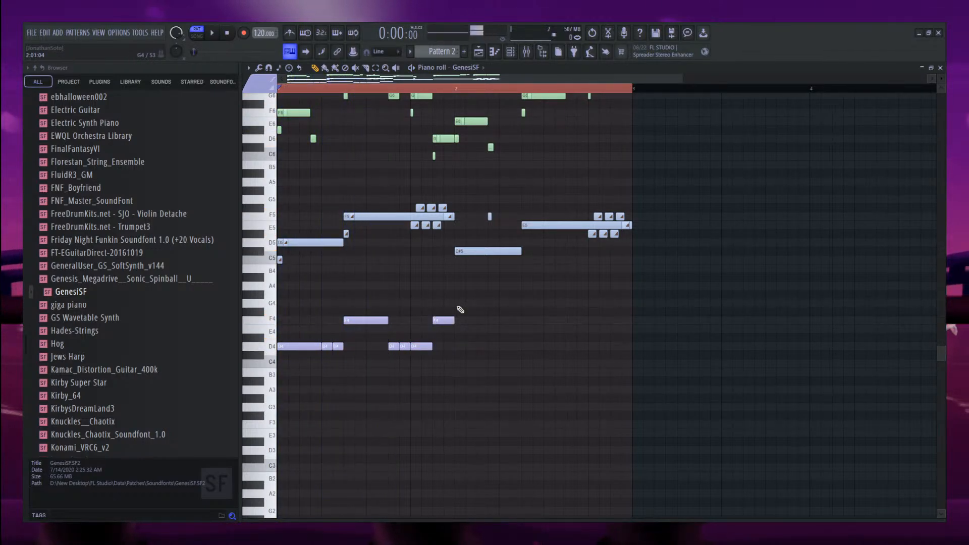
Copy the bar 1 bass phrase into bar 2, with its lower notes on A3 and its upper notes on C#4.
{"action": "left_click_drag", "start_coordinate": [461, 302], "coordinate": [299, 382]}
{"action": "key", "text": "space"}
{"action": "left_click_drag", "start_coordinate": [289, 349], "coordinate": [466, 393]}
{"action": "left_click_drag", "start_coordinate": [517, 352], "coordinate": [578, 370]}
{"action": "left_click_drag", "start_coordinate": [604, 353], "coordinate": [644, 372]}
{"action": "key", "text": "shift+Up"}
{"action": "scroll", "coordinate": [707, 376], "scroll_direction": "down", "scroll_amount": 1}
Copy the bass phrase onto A#3 and D4 in bar 3 and onto C#4 and E4 in bar 4, and play the pattern.
{"action": "mouse_move", "coordinate": [640, 421]}
{"action": "left_mouse_down"}
{"action": "mouse_move", "coordinate": [524, 368]}
{"action": "mouse_move", "coordinate": [435, 348]}
{"action": "left_mouse_up"}
{"action": "key", "text": "space"}
{"action": "left_click_drag", "start_coordinate": [437, 382], "coordinate": [554, 382]}
{"action": "key", "text": "ctrl+z"}
{"action": "left_click_drag", "start_coordinate": [445, 399], "coordinate": [927, 313]}
{"action": "key", "text": "space"}
{"action": "key", "text": "shift+Down"}
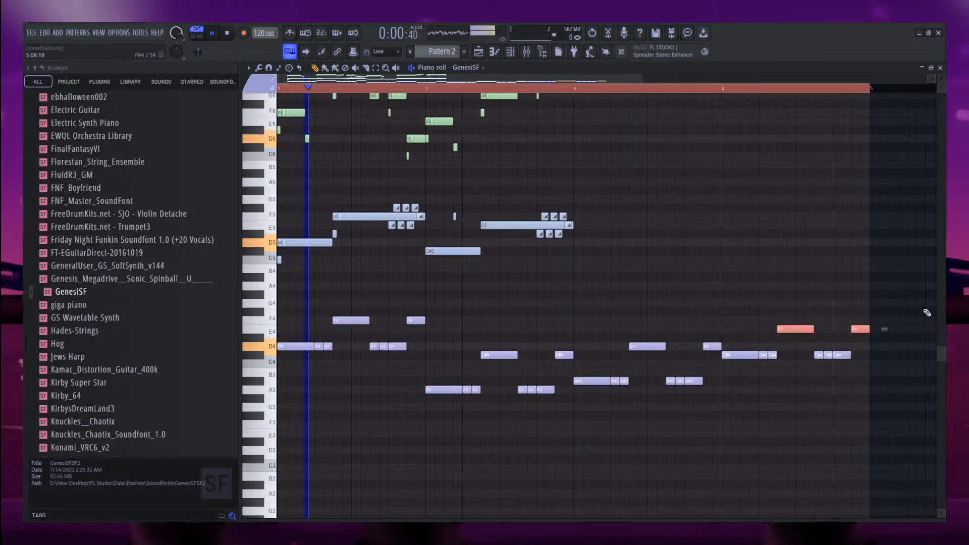
Duplicate the green melody and the blue-group voice of bars 1 and 2 into bars 3 and 4.
{"action": "scroll", "coordinate": [760, 262], "scroll_direction": "up", "scroll_amount": 3}
{"action": "left_click_drag", "start_coordinate": [660, 376], "coordinate": [650, 363]}
{"action": "key", "text": "ctrl+b"}
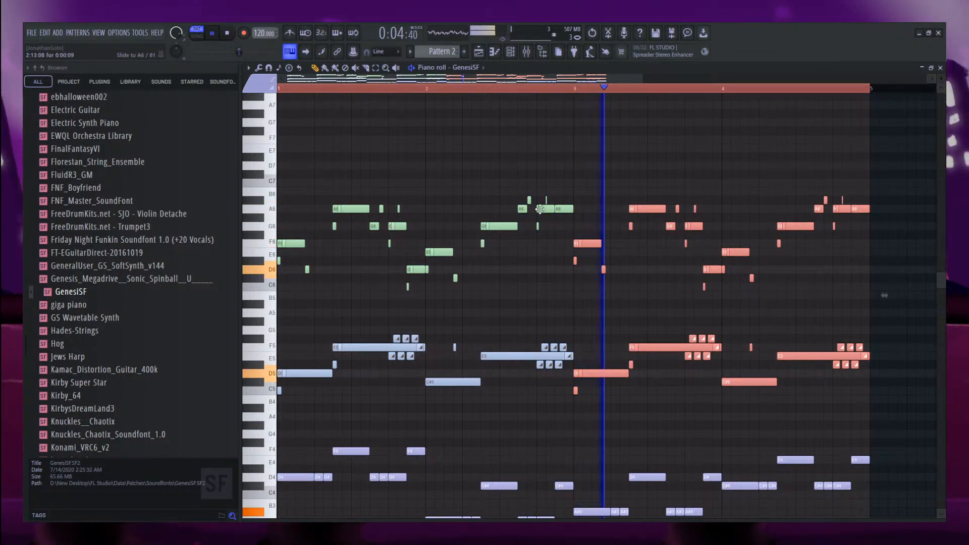
{"action": "scroll", "coordinate": [501, 238], "scroll_direction": "down", "scroll_amount": 3}
{"action": "scroll", "coordinate": [638, 406], "scroll_direction": "up", "scroll_amount": 4}
{"action": "left_click", "coordinate": [582, 368], "text": "ctrl"}
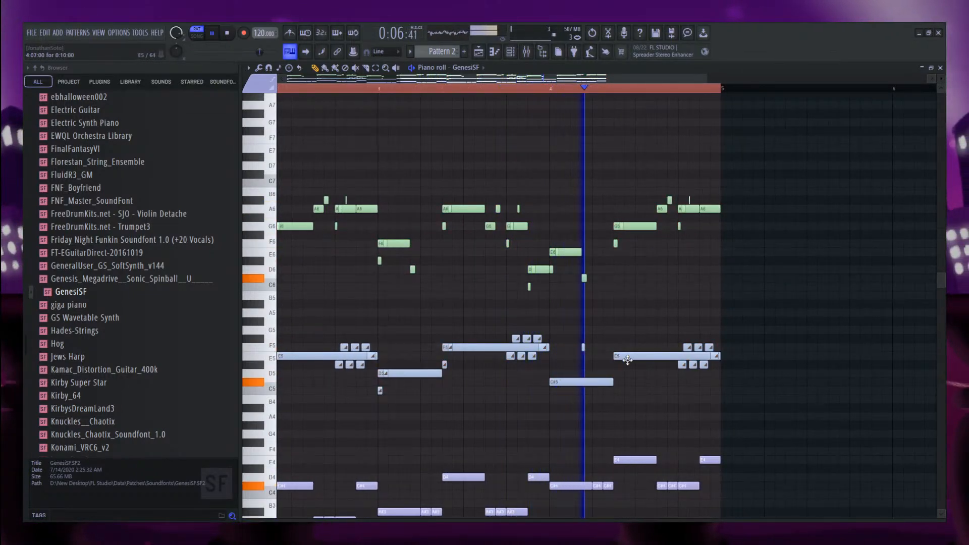
Raise the blue-group C#5 note at the start of bar 4 to E5 and its short slide note to G5.
{"action": "key", "text": "space"}
{"action": "left_click_drag", "start_coordinate": [572, 381], "coordinate": [578, 356]}
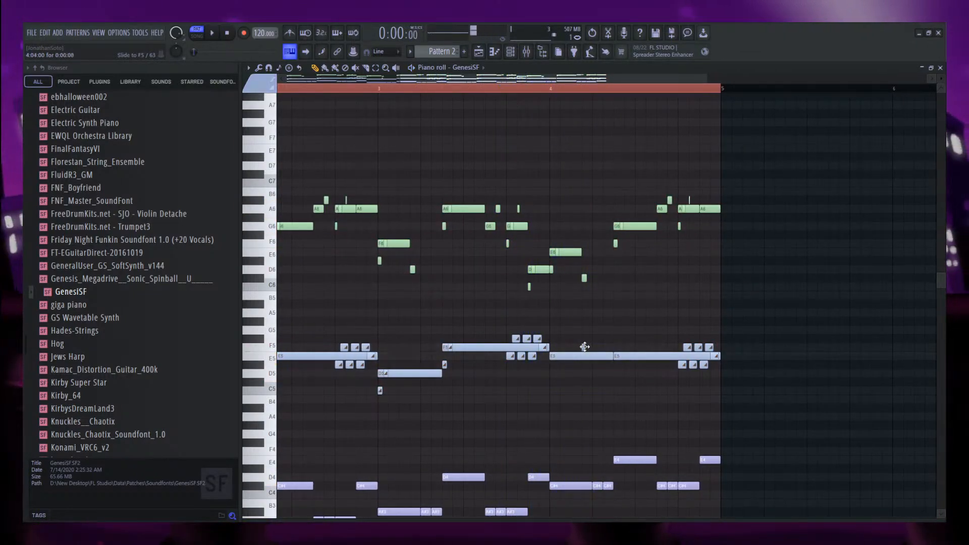
{"action": "left_click", "coordinate": [584, 329]}
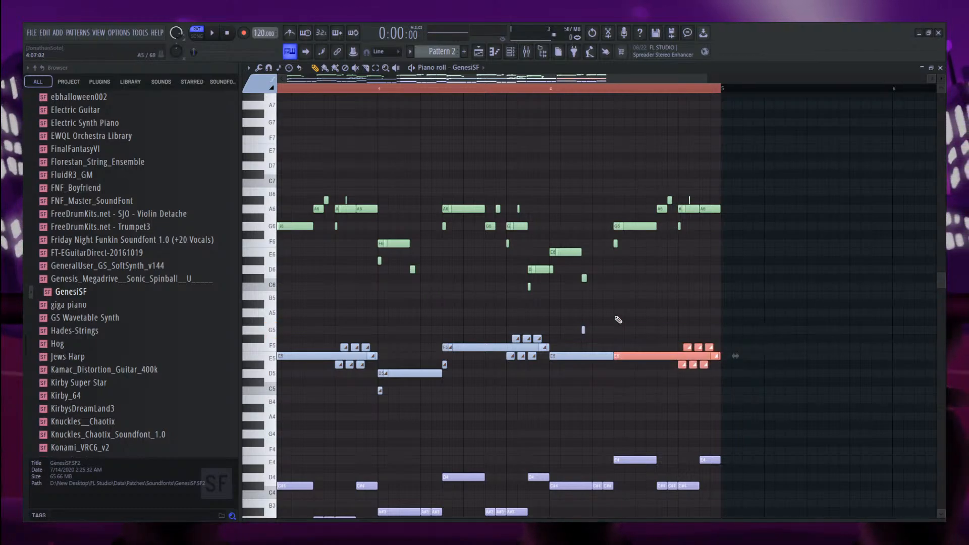
Raise the long blue-group E5 note at 4:07 together with its slide notes to A5 and play the pattern.
{"action": "left_click_drag", "start_coordinate": [689, 327], "coordinate": [787, 388]}
{"action": "left_click_drag", "start_coordinate": [757, 385], "coordinate": [699, 346]}
{"action": "key", "text": "space"}
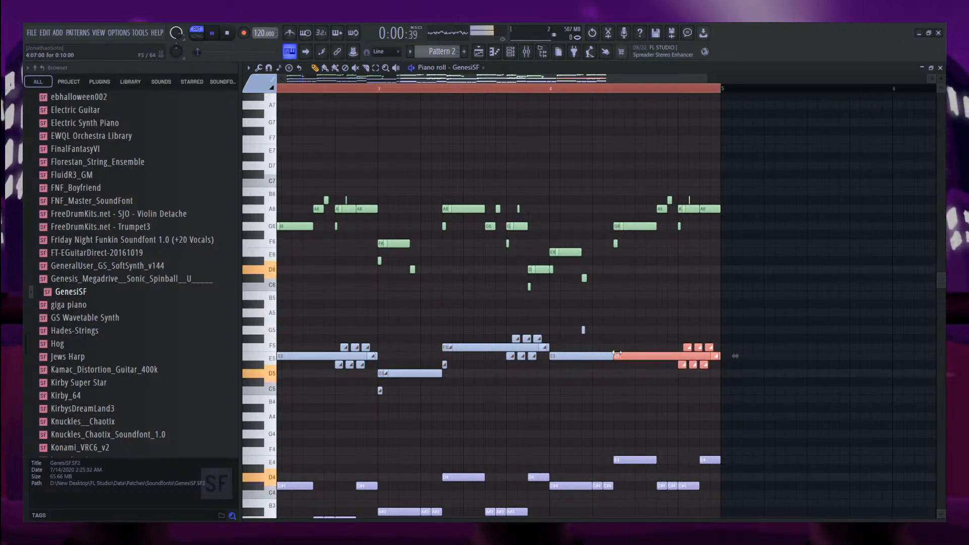
{"action": "left_click_drag", "start_coordinate": [625, 356], "coordinate": [625, 307]}
{"action": "scroll", "coordinate": [702, 347], "scroll_direction": "down", "scroll_amount": 3}
{"action": "left_click", "coordinate": [795, 369], "text": "ctrl"}
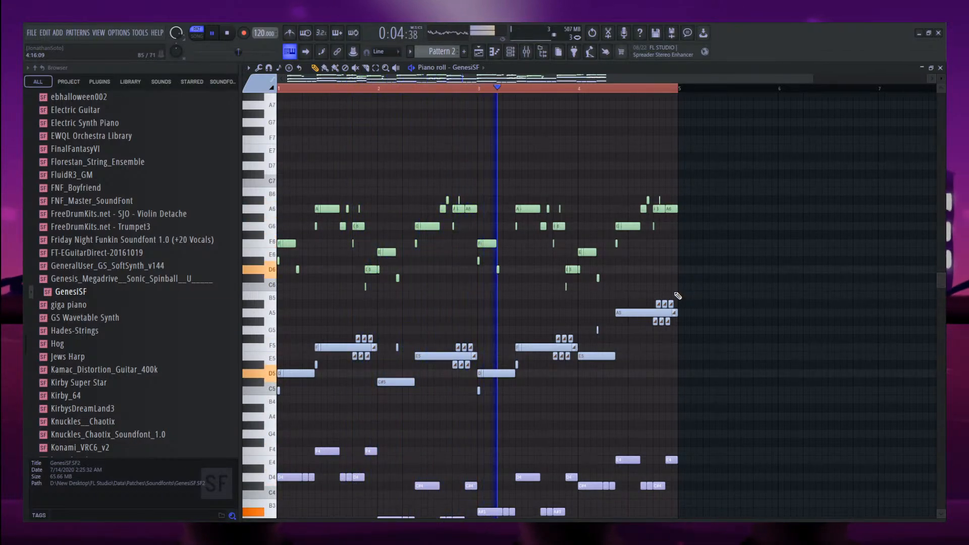
Listen to the four-bar pattern and look over its melody, lower voice and bass notes.
{"action": "scroll", "coordinate": [682, 297], "scroll_direction": "down", "scroll_amount": 3}
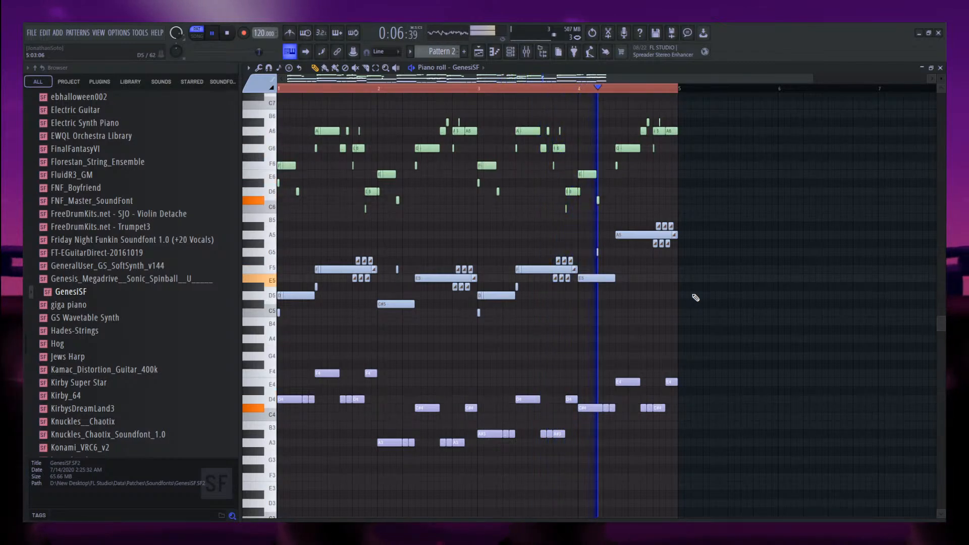
{"action": "key", "text": "space"}
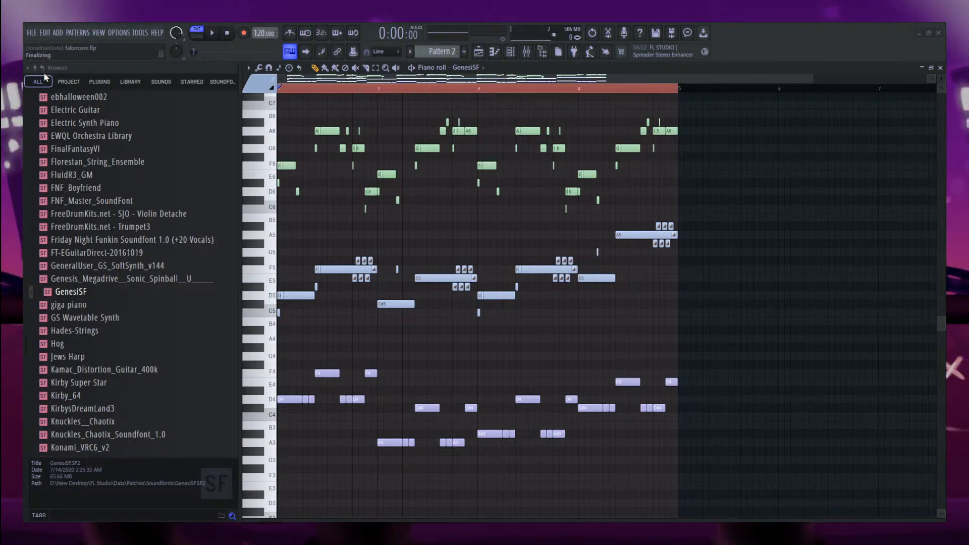
{"action": "scroll", "coordinate": [459, 259], "scroll_direction": "up", "scroll_amount": 5}
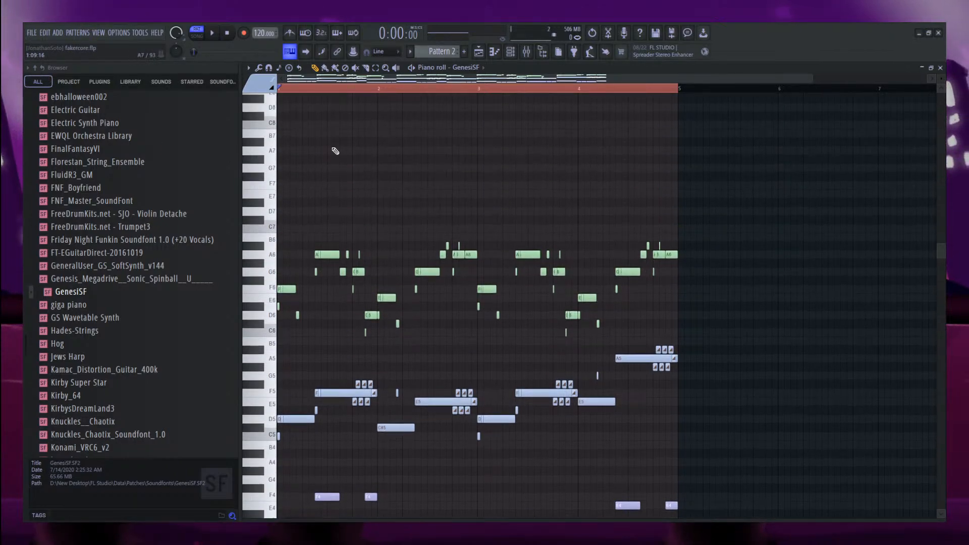
{"action": "scroll", "coordinate": [460, 259], "scroll_direction": "down", "scroll_amount": 3}
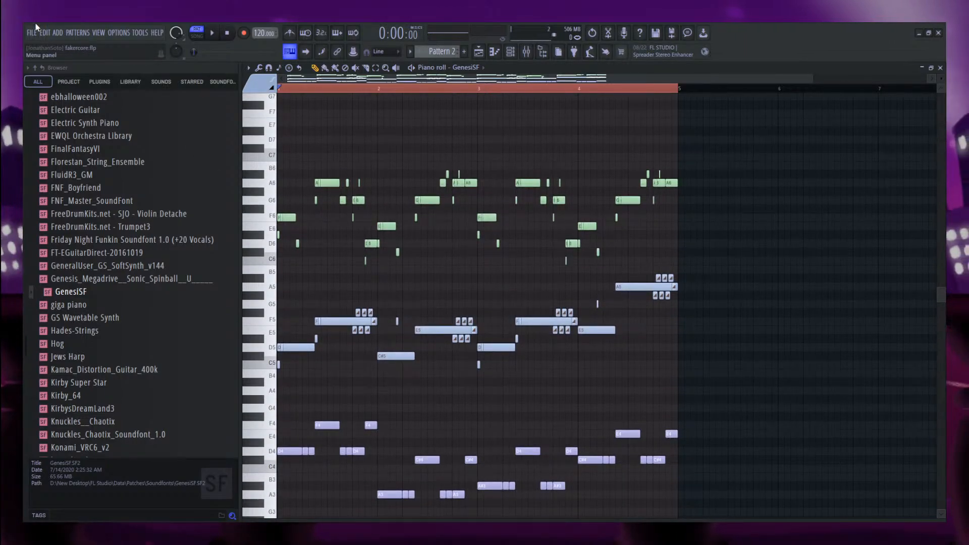
Start a new empty project and show its playlist.
{"action": "left_click", "coordinate": [30, 40]}
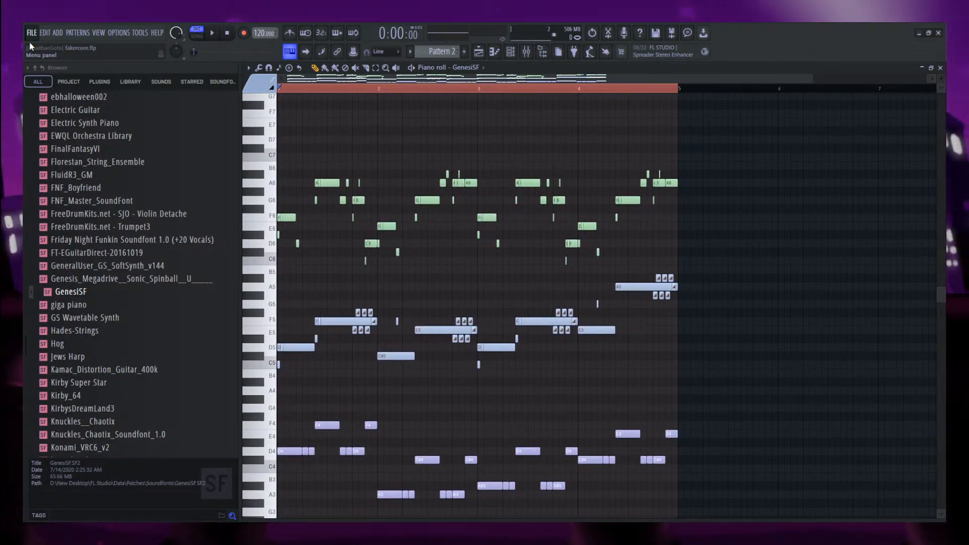
{"action": "left_click", "coordinate": [98, 81]}
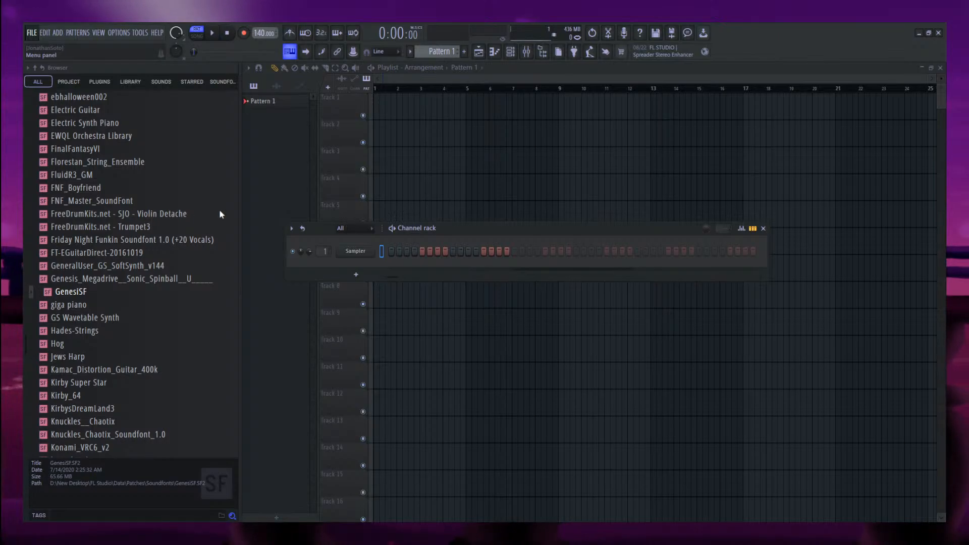
{"action": "left_click", "coordinate": [254, 187]}
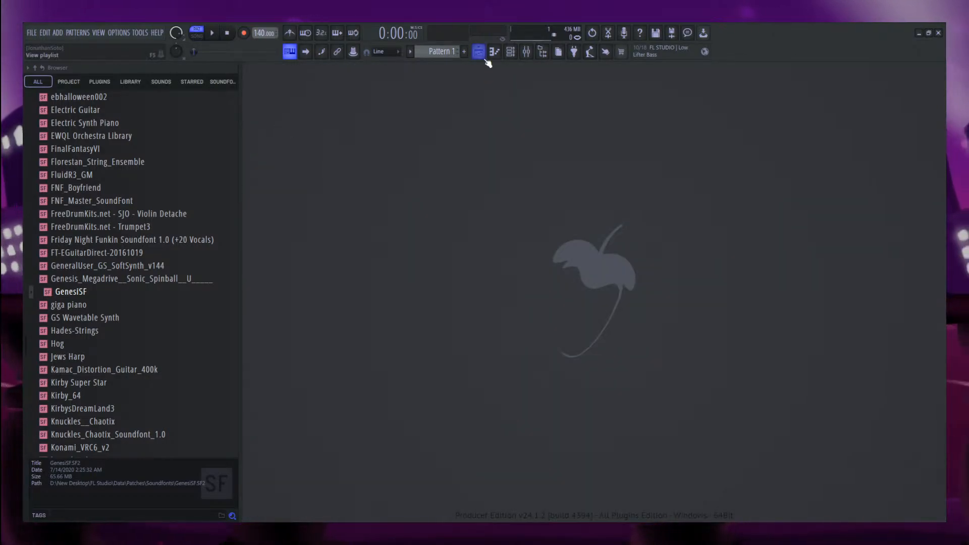
{"action": "left_click", "coordinate": [485, 58]}
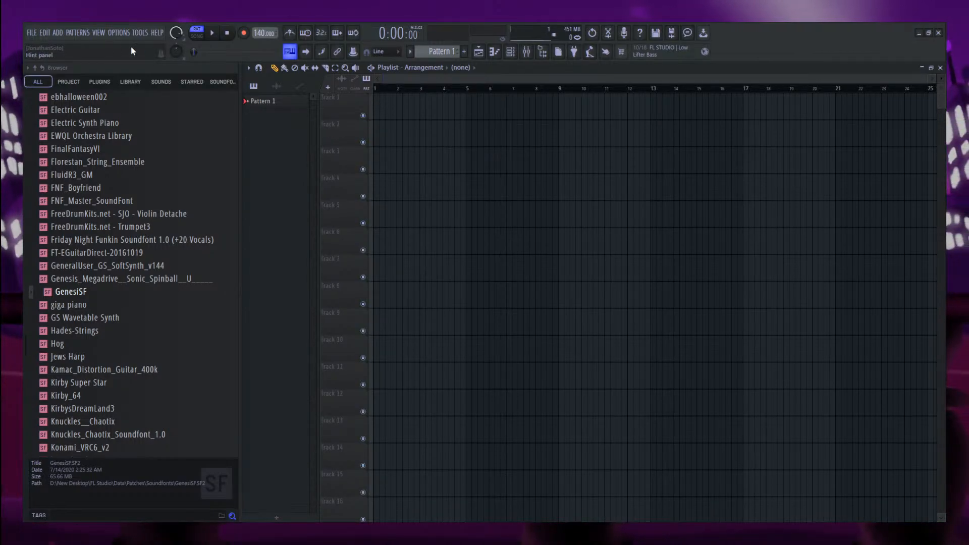
Open the project Idfk correction.flp and show the beginning of its arrangement.
{"action": "left_click", "coordinate": [541, 226]}
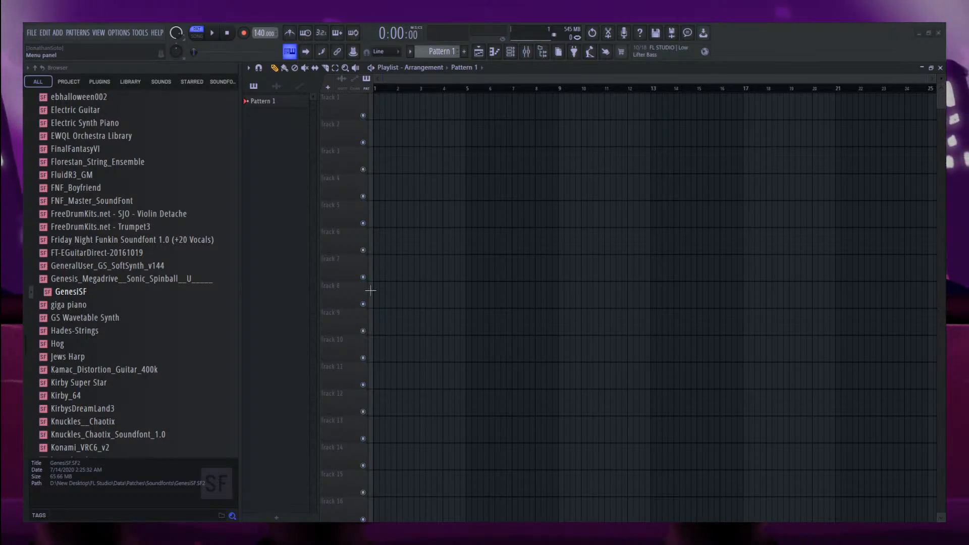
{"action": "left_click", "coordinate": [344, 163]}
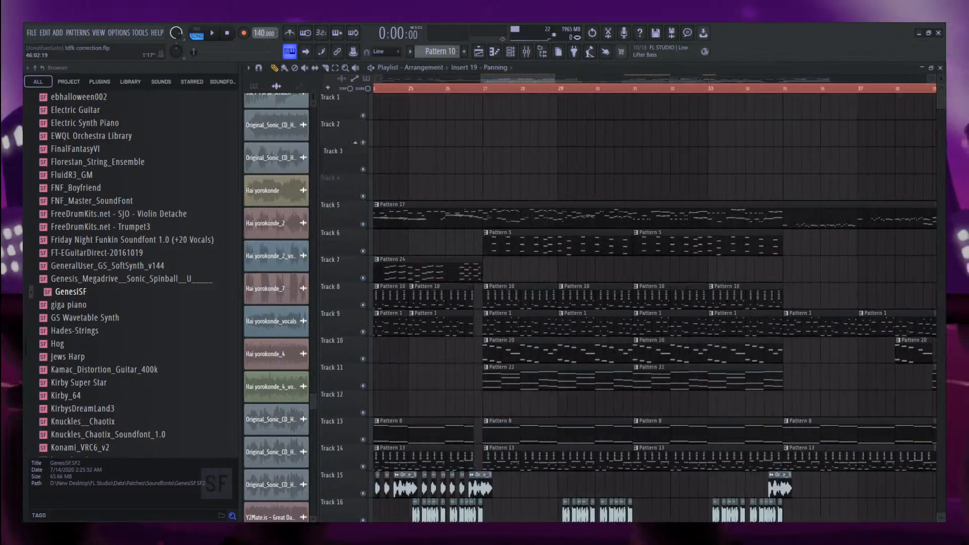
{"action": "left_click_drag", "start_coordinate": [606, 79], "coordinate": [508, 82]}
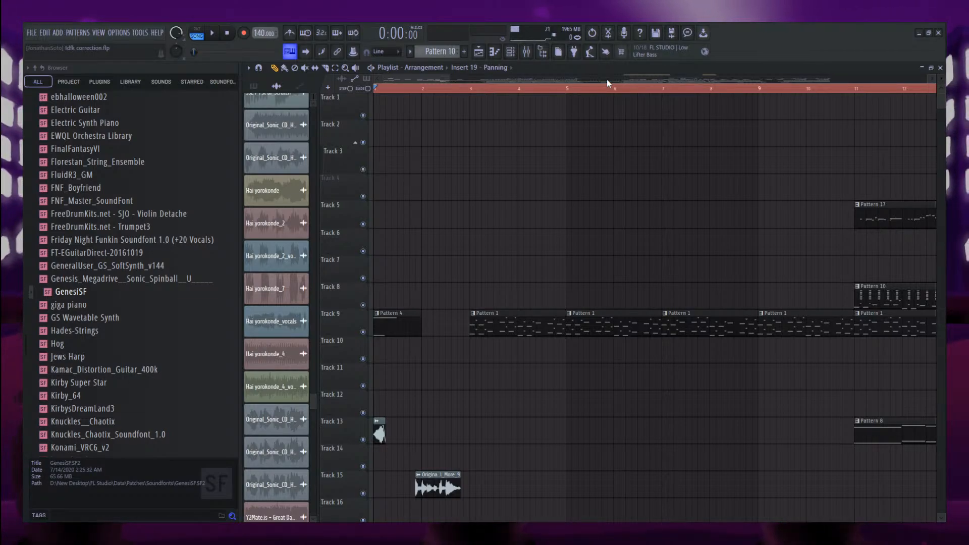
Play the arrangement from the beginning and examine how patterns and vocal clips are laid out across the tracks.
{"action": "key", "text": "space"}
{"action": "scroll", "coordinate": [592, 215], "scroll_direction": "down", "scroll_amount": 4}
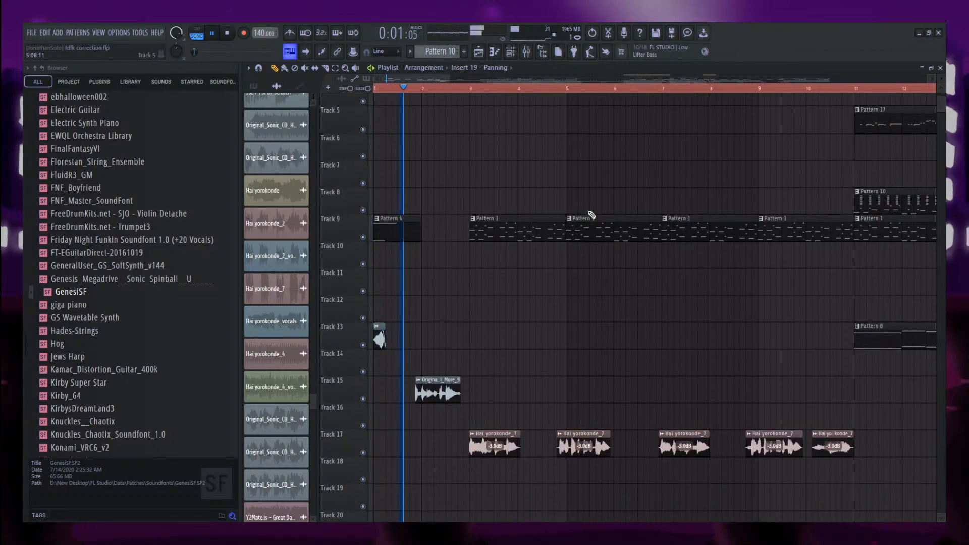
{"action": "scroll", "coordinate": [592, 215], "scroll_direction": "up", "scroll_amount": 1}
{"action": "scroll", "coordinate": [592, 215], "scroll_direction": "up", "scroll_amount": 1}
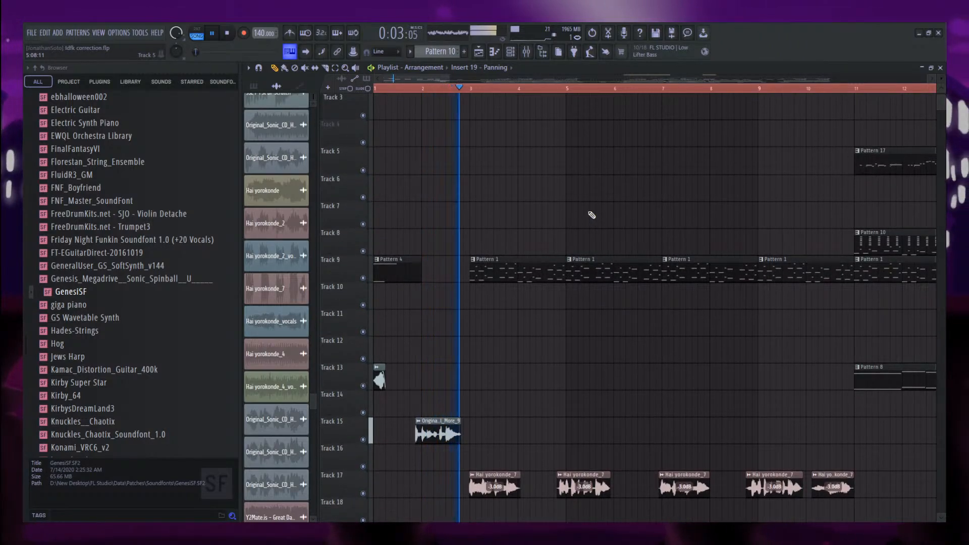
{"action": "scroll", "coordinate": [589, 212], "scroll_direction": "down", "scroll_amount": 3}
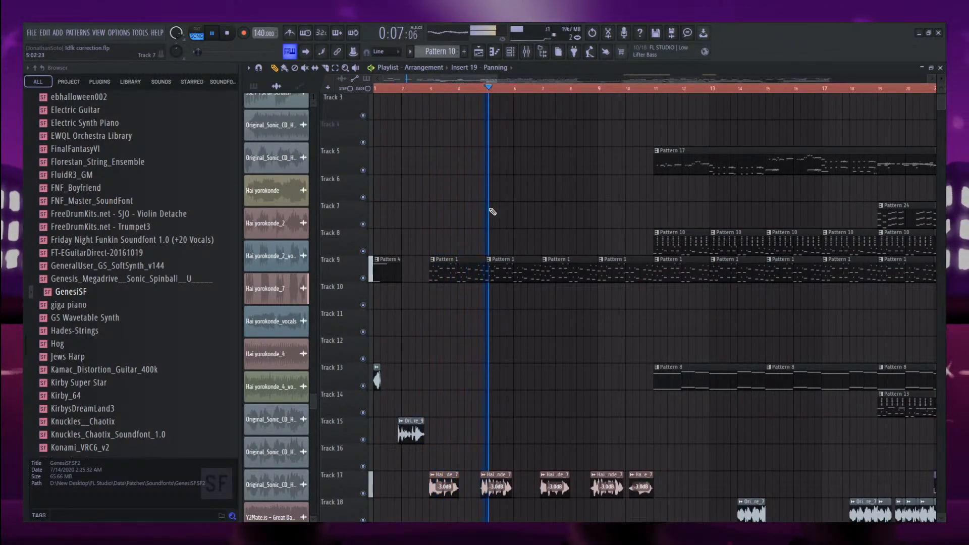
{"action": "scroll", "coordinate": [493, 211], "scroll_direction": "down", "scroll_amount": 1}
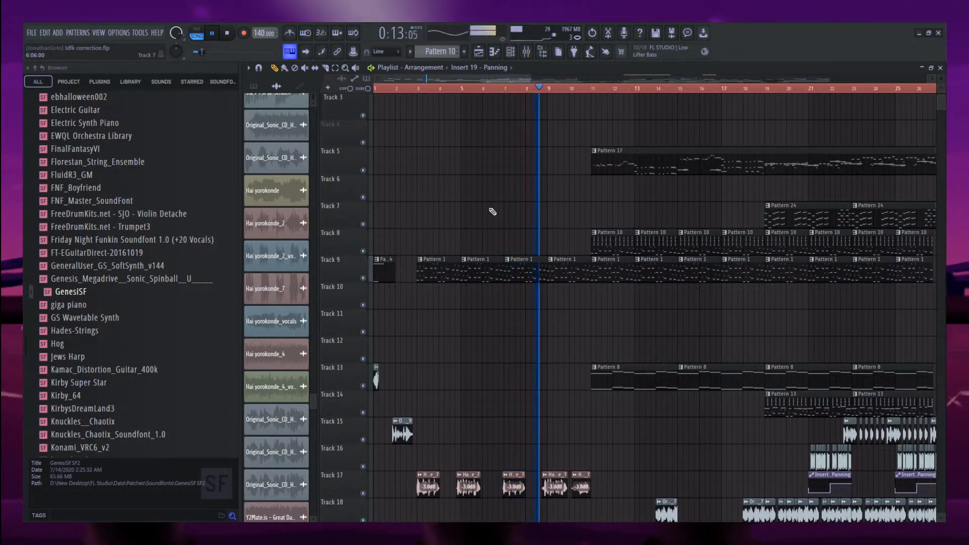
{"action": "key", "text": "space"}
Open the Mainbass notes of Pattern 1, play the pattern and show its channel rack.
{"action": "double_click", "coordinate": [435, 270]}
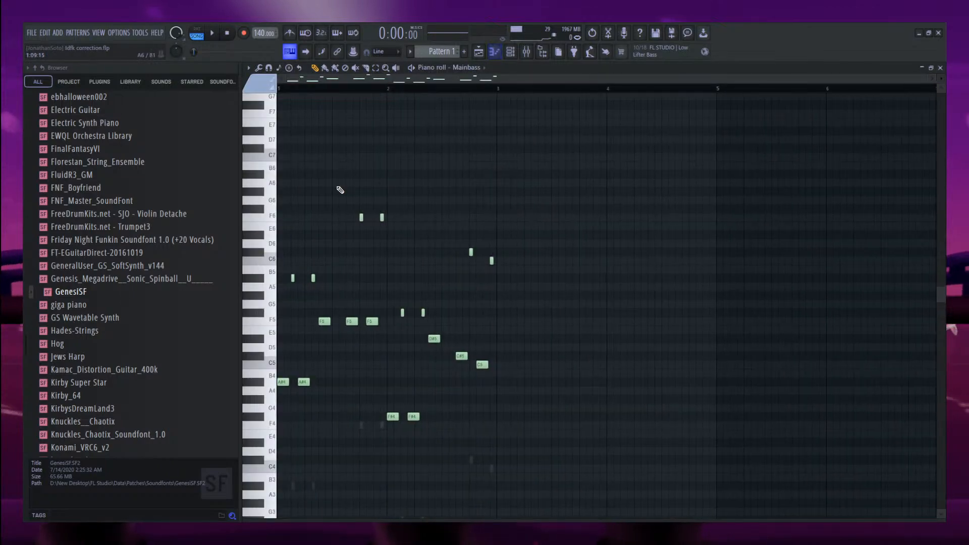
{"action": "key", "text": "space"}
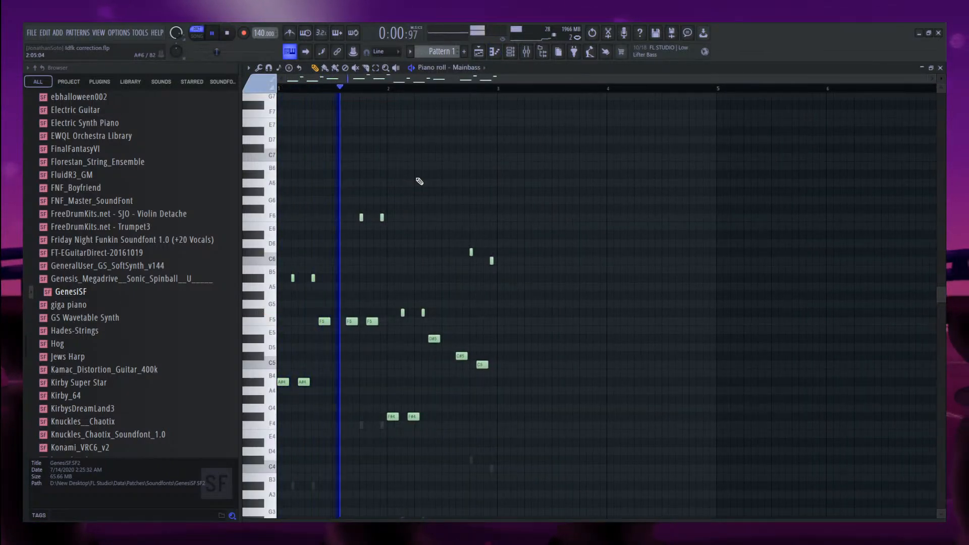
{"action": "scroll", "coordinate": [419, 181], "scroll_direction": "down", "scroll_amount": 3}
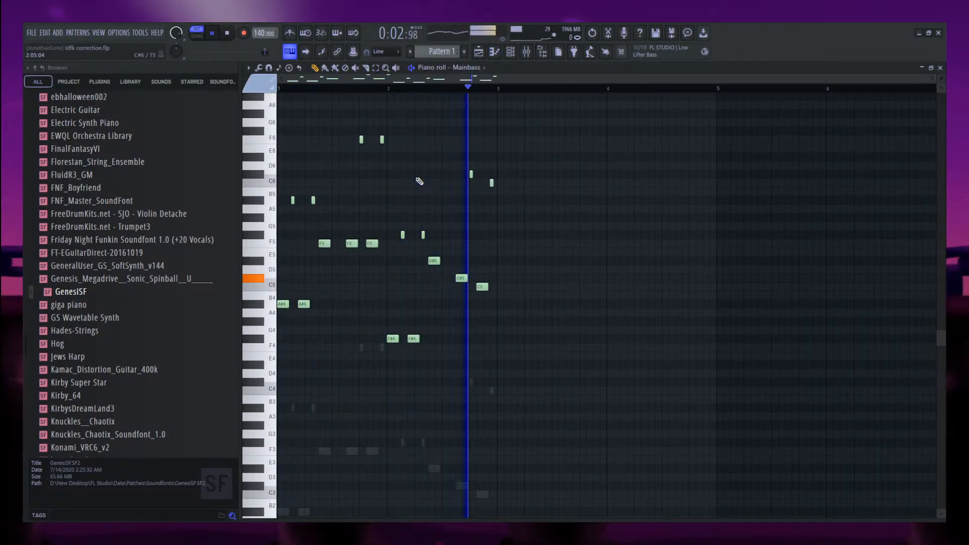
{"action": "key", "text": "space"}
{"action": "key", "text": "F6"}
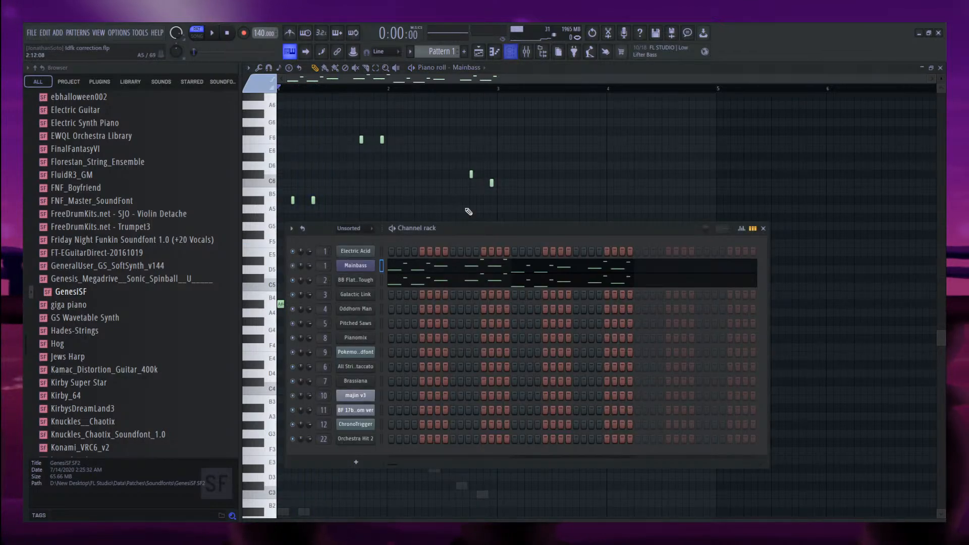
Play Pattern 1 with the second bass channel (BB Flat) soloed to hear the layer under Mainbass.
{"action": "right_click", "coordinate": [293, 265]}
{"action": "key", "text": "space"}
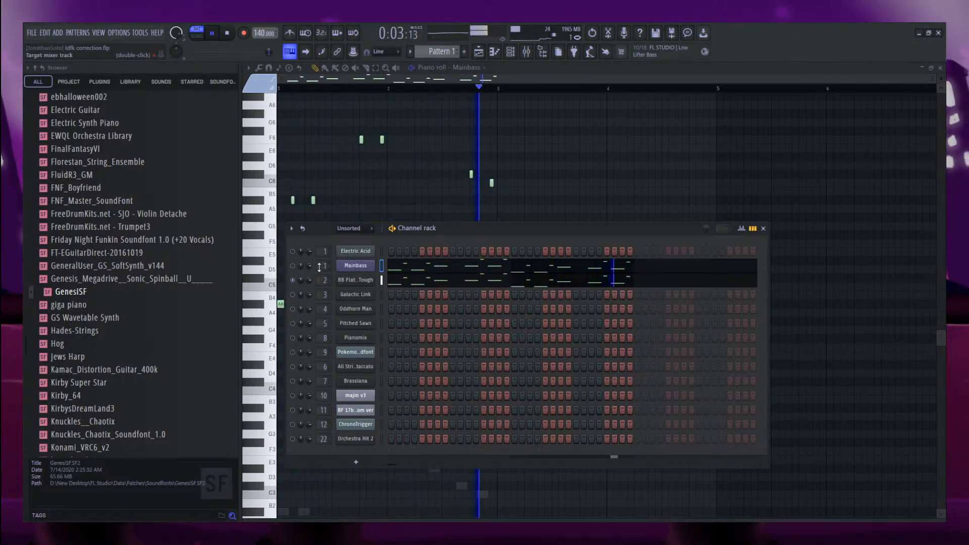
{"action": "key", "text": "space"}
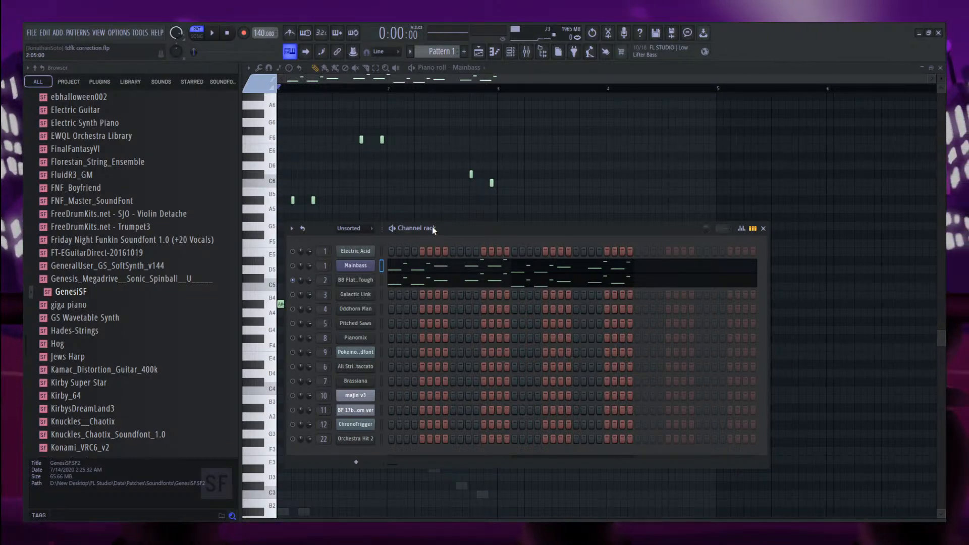
{"action": "left_click_drag", "start_coordinate": [433, 228], "coordinate": [434, 226]}
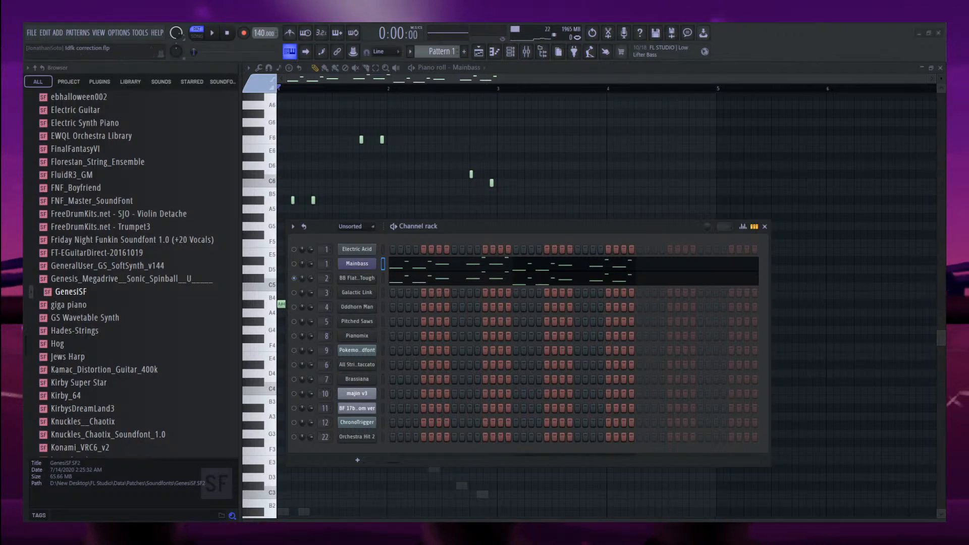
{"action": "key", "text": "space"}
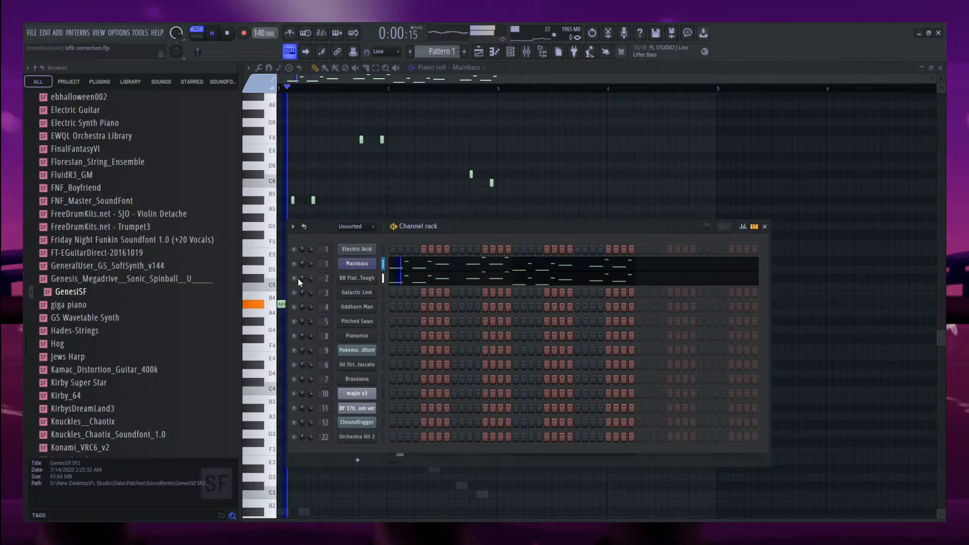
{"action": "right_click", "coordinate": [495, 143]}
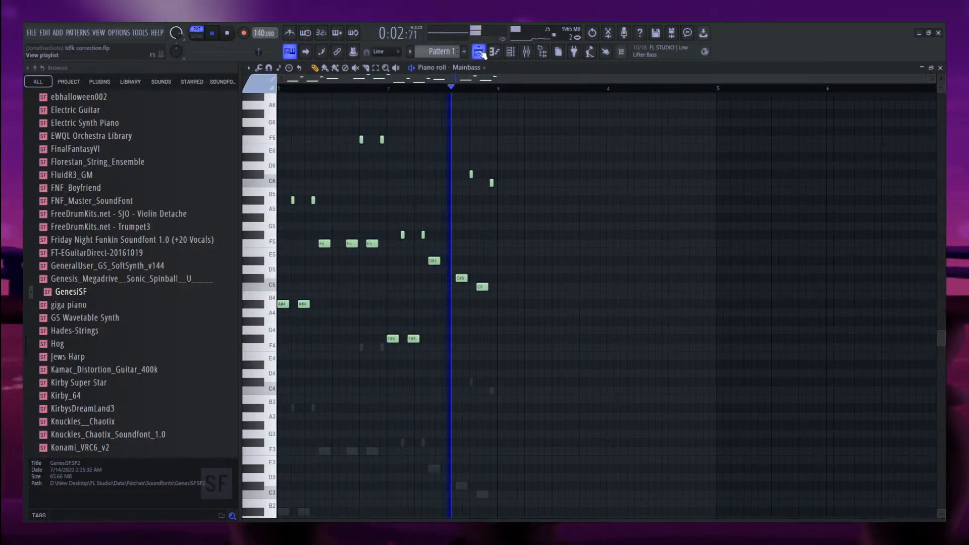
{"action": "key", "text": "space"}
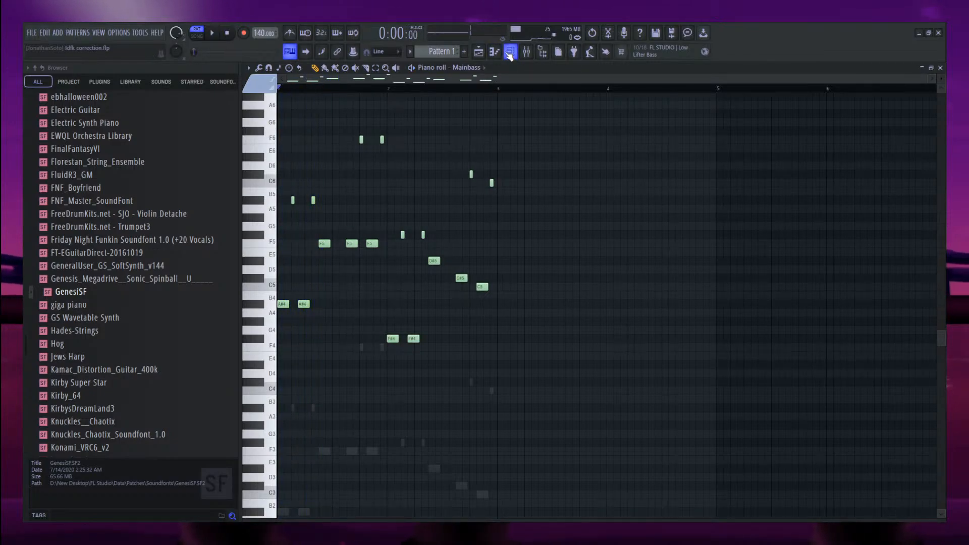
Examine the effects on the Mainbass and BB Flat mixer tracks and open Fruity Wrapper on Insert 2.
{"action": "left_click", "coordinate": [511, 50]}
{"action": "double_click", "coordinate": [321, 266]}
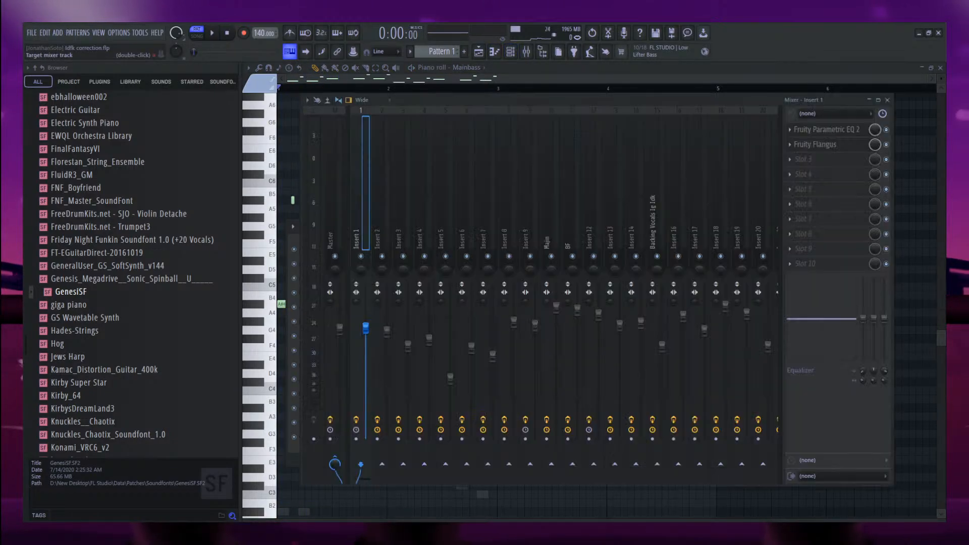
{"action": "left_click", "coordinate": [511, 51]}
{"action": "double_click", "coordinate": [320, 286]}
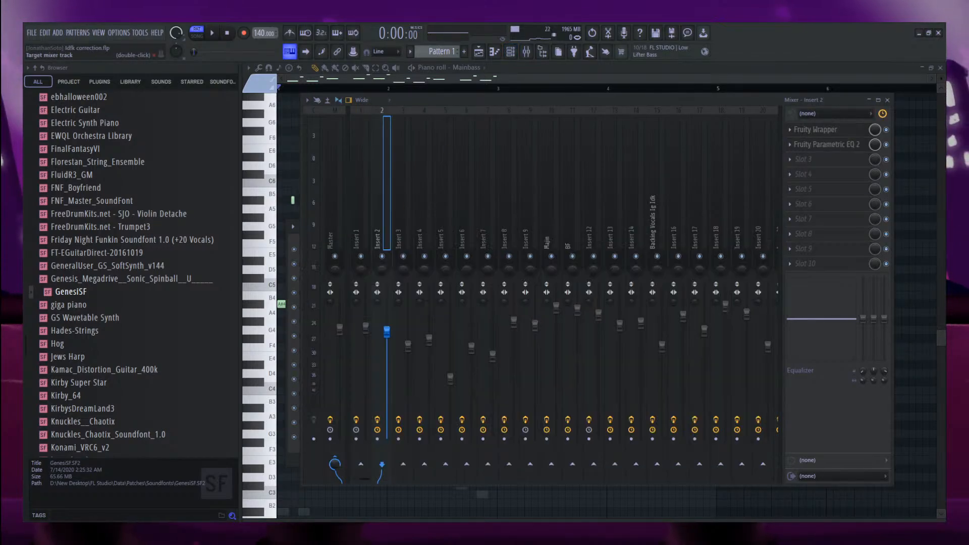
{"action": "left_click", "coordinate": [814, 129]}
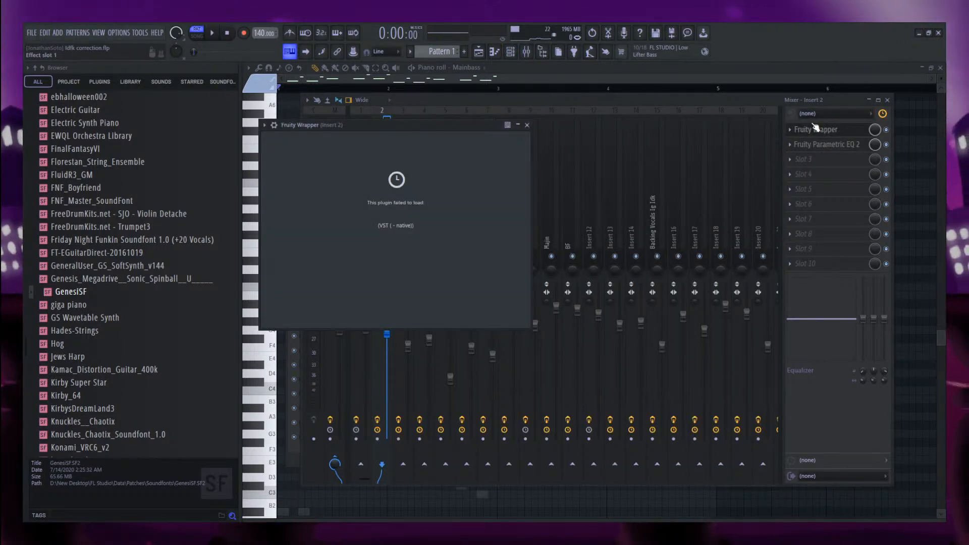
{"action": "left_click", "coordinate": [816, 129]}
{"action": "left_click", "coordinate": [821, 129]}
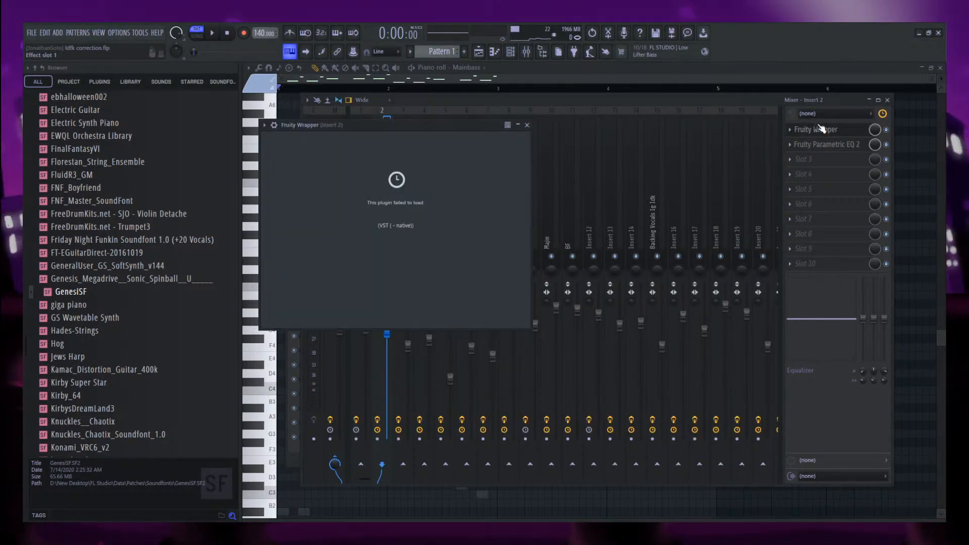
{"action": "left_click", "coordinate": [821, 129]}
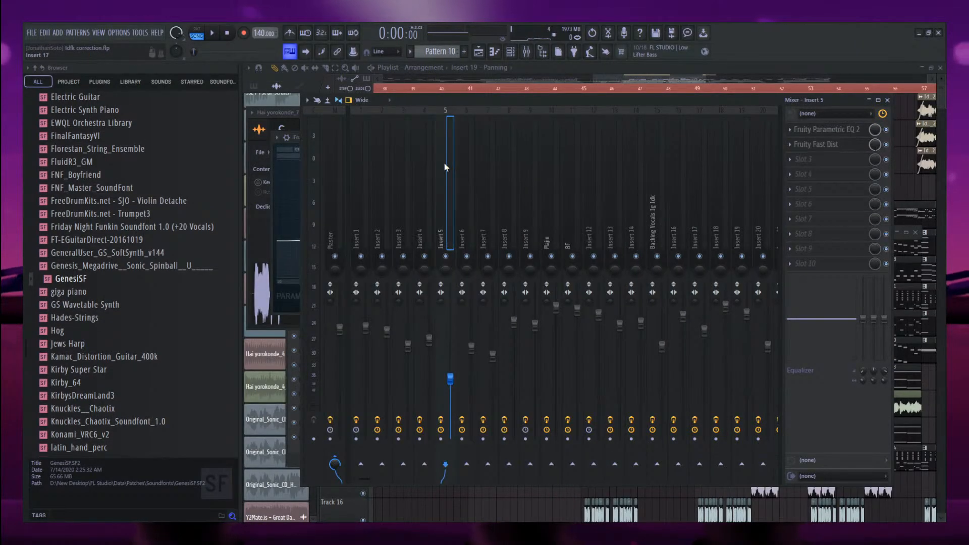
Return to mixer track Insert 2 and check the Fruity Wrapper effect in its first slot.
{"action": "left_click", "coordinate": [416, 166]}
{"action": "left_click", "coordinate": [366, 170]}
{"action": "left_click", "coordinate": [375, 174]}
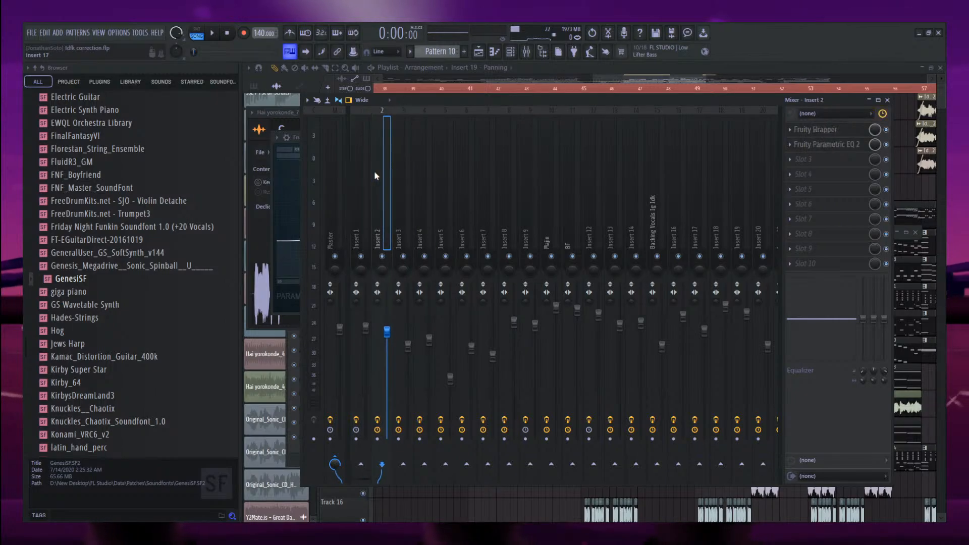
{"action": "left_click", "coordinate": [810, 131]}
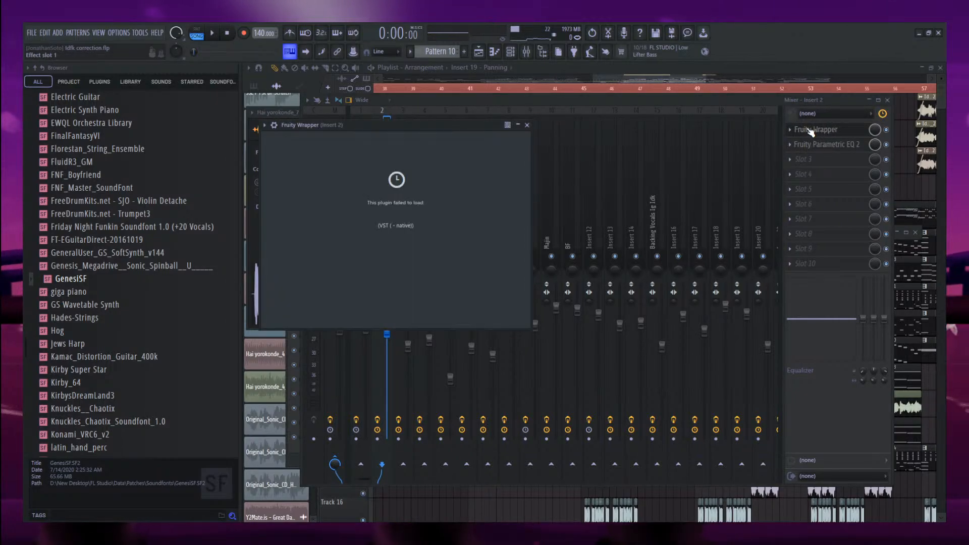
{"action": "left_click", "coordinate": [808, 130]}
Bring up the playlist, select Pattern 1 from its Track 9 clip and play it in pattern mode.
{"action": "left_click", "coordinate": [510, 52]}
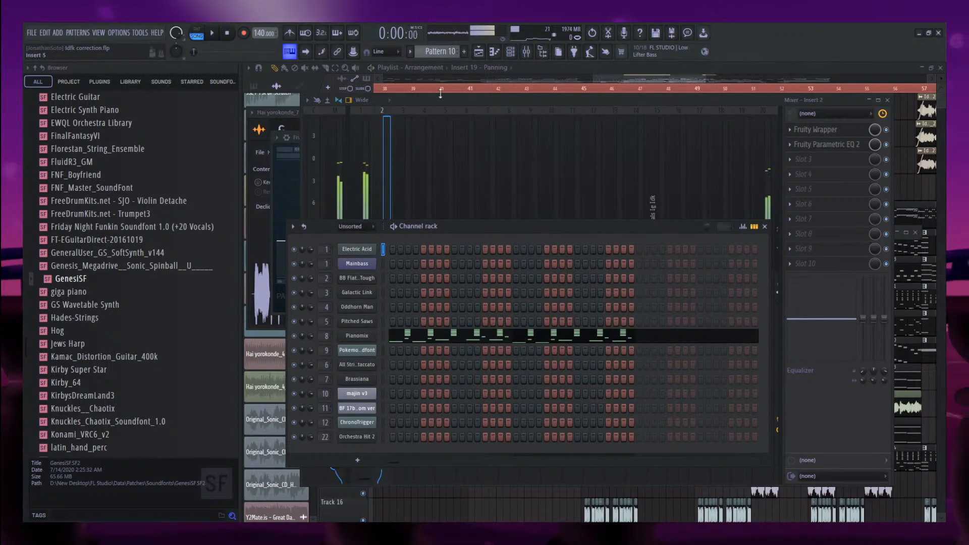
{"action": "left_click", "coordinate": [441, 69]}
{"action": "scroll", "coordinate": [448, 196], "scroll_direction": "down", "scroll_amount": 5}
{"action": "scroll", "coordinate": [353, 245], "scroll_direction": "up", "scroll_amount": 3}
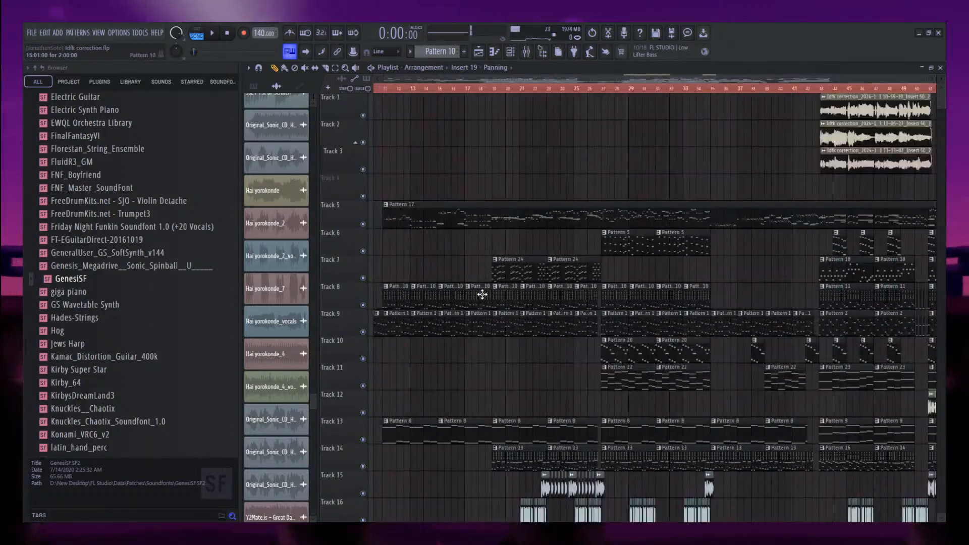
{"action": "scroll", "coordinate": [482, 294], "scroll_direction": "down", "scroll_amount": 3}
{"action": "scroll", "coordinate": [386, 299], "scroll_direction": "up", "scroll_amount": 3}
{"action": "left_click", "coordinate": [420, 326]}
{"action": "left_click", "coordinate": [197, 33]}
{"action": "key", "text": "space"}
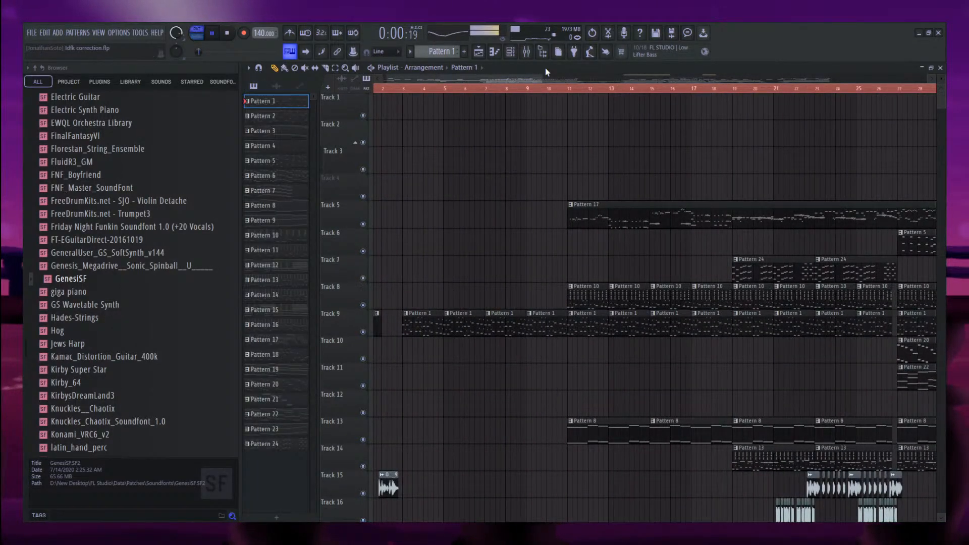
Solo mixer track Insert 2 and replace Fruity Wrapper in its first slot with mda Stereo.
{"action": "left_click", "coordinate": [511, 53]}
{"action": "double_click", "coordinate": [331, 278]}
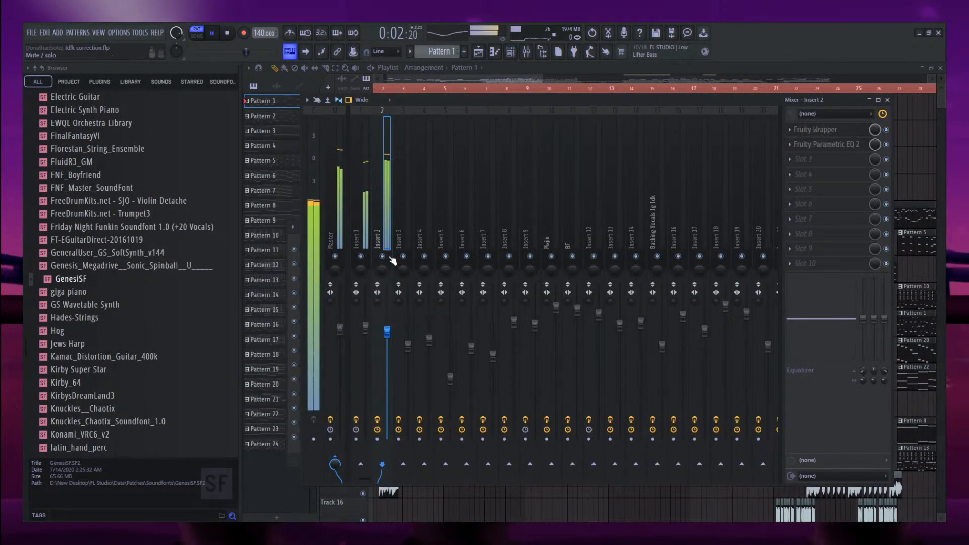
{"action": "key", "text": "space"}
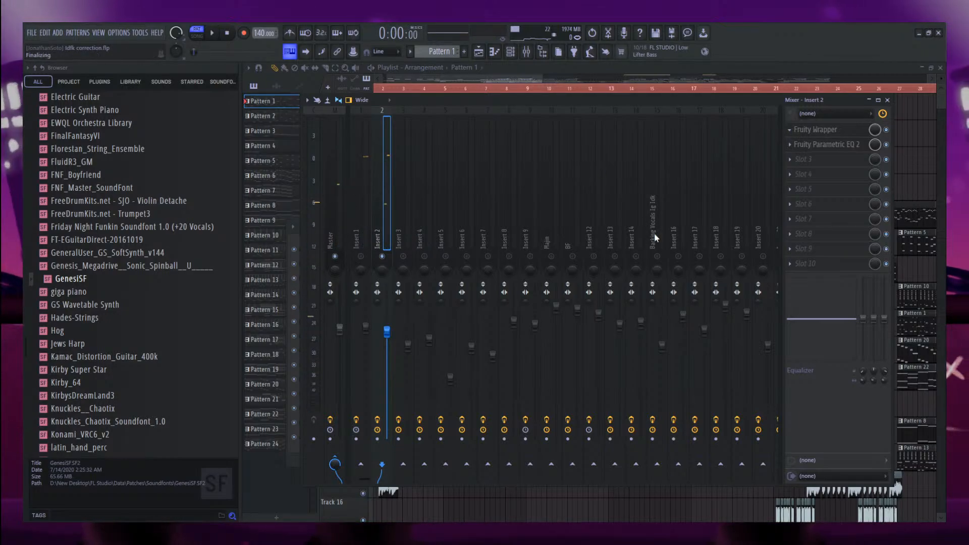
{"action": "key", "text": "space"}
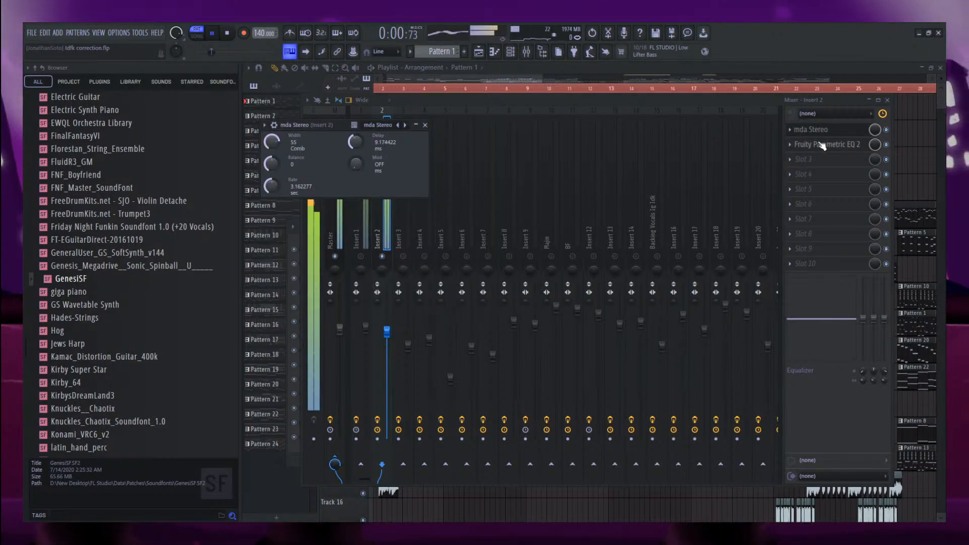
Move the mda Stereo window over the mixer and play Pattern 1 to hear Insert 2's effects.
{"action": "left_click_drag", "start_coordinate": [290, 126], "coordinate": [466, 175]}
{"action": "left_click", "coordinate": [838, 131]}
{"action": "left_click", "coordinate": [837, 131]}
{"action": "key", "text": "space"}
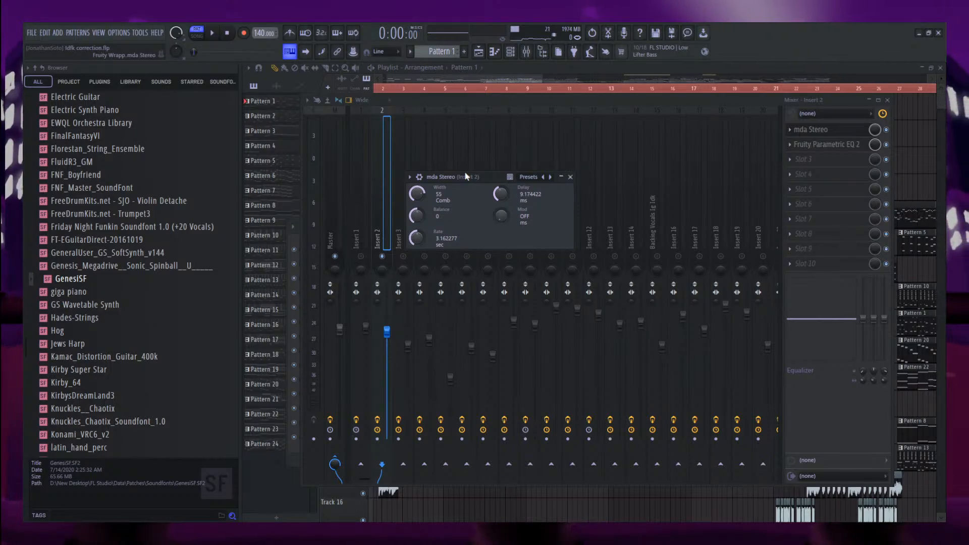
{"action": "key", "text": "space"}
{"action": "left_click_drag", "start_coordinate": [827, 145], "coordinate": [833, 132]}
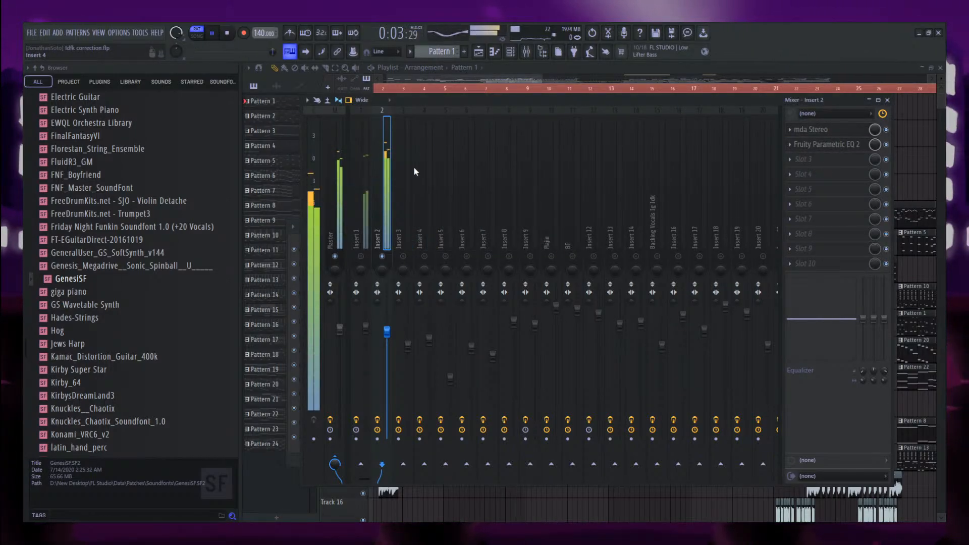
Solo Insert 1, disable its Fruity Parametric EQ 2 and Fruity Flangus, and play Pattern 1 without them.
{"action": "left_click", "coordinate": [351, 266]}
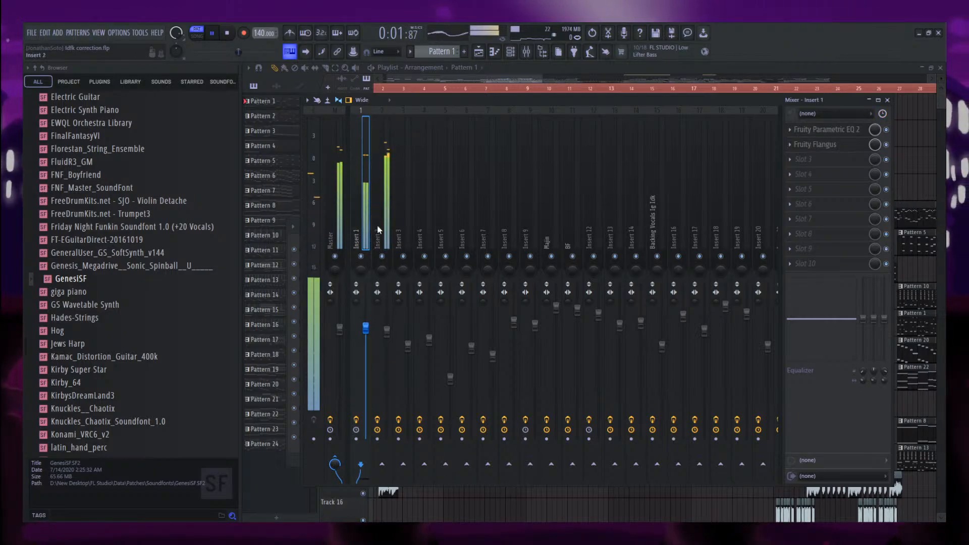
{"action": "left_click", "coordinate": [348, 266]}
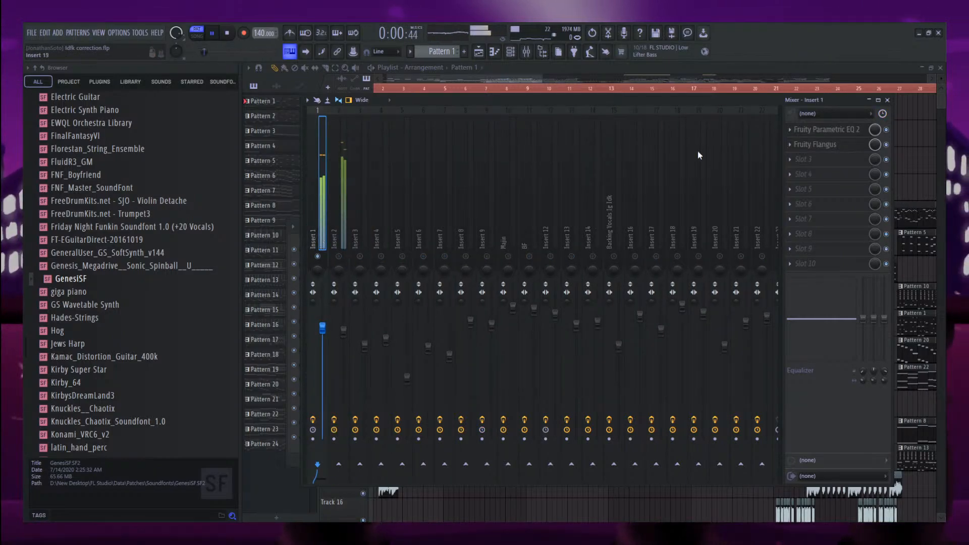
{"action": "left_click", "coordinate": [887, 130]}
{"action": "left_click", "coordinate": [887, 144]}
{"action": "key", "text": "space"}
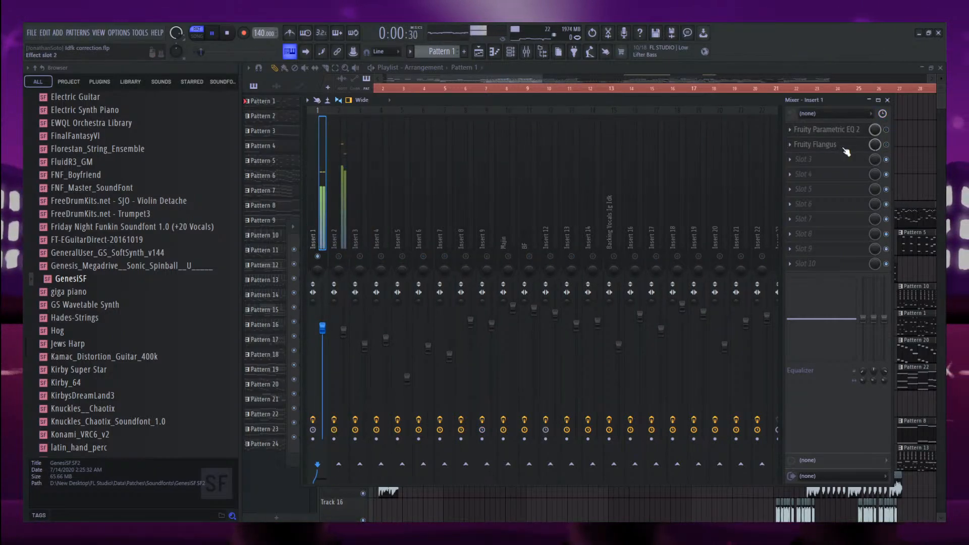
{"action": "left_click_drag", "start_coordinate": [575, 97], "coordinate": [586, 98]}
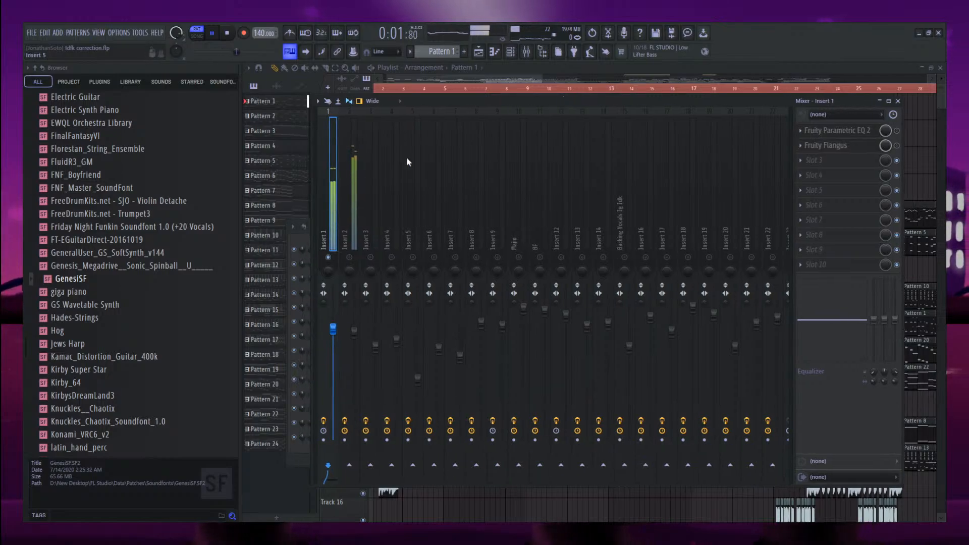
{"action": "left_click", "coordinate": [320, 199]}
{"action": "left_click_drag", "start_coordinate": [451, 103], "coordinate": [442, 104]}
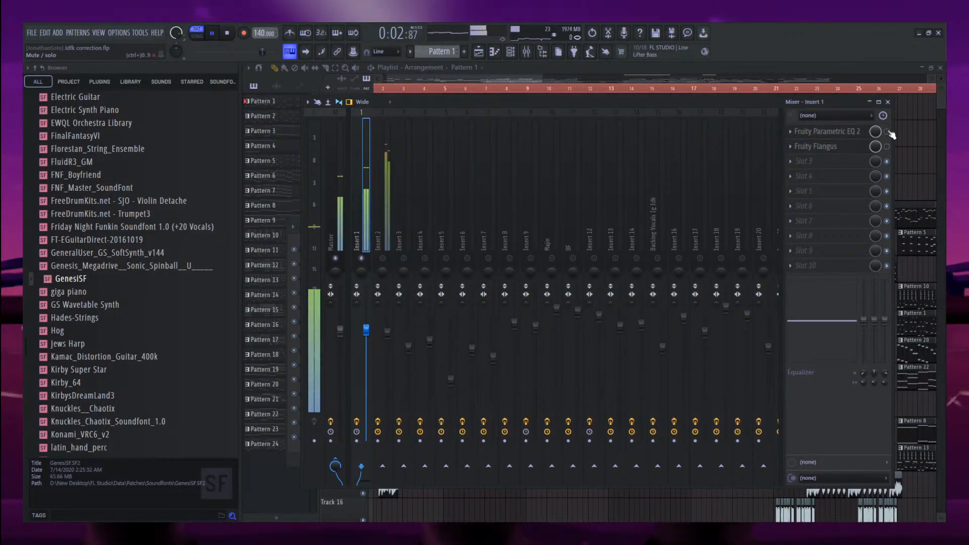
Enable Fruity Parametric EQ 2 on Insert 1 and play Pattern 1 to compare the sound.
{"action": "key", "text": "space"}
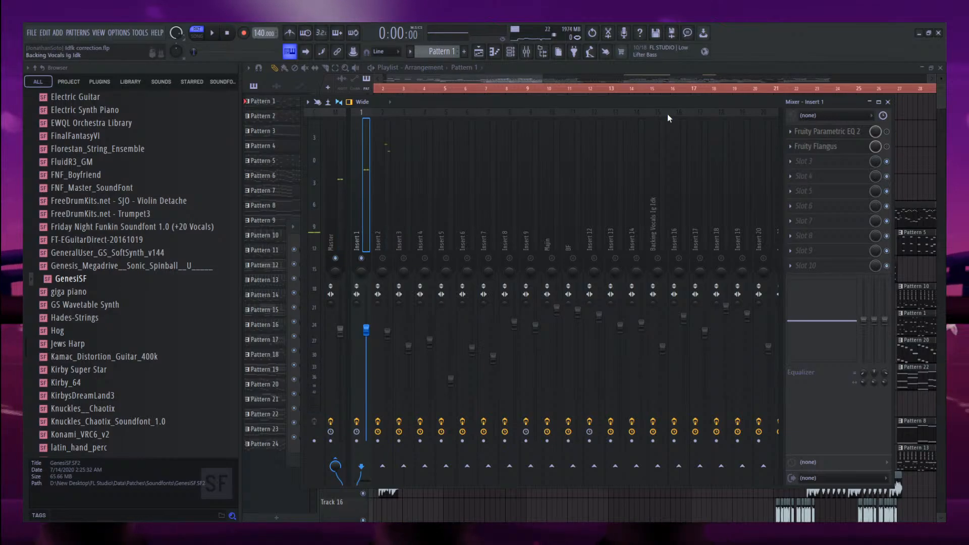
{"action": "left_click", "coordinate": [850, 132]}
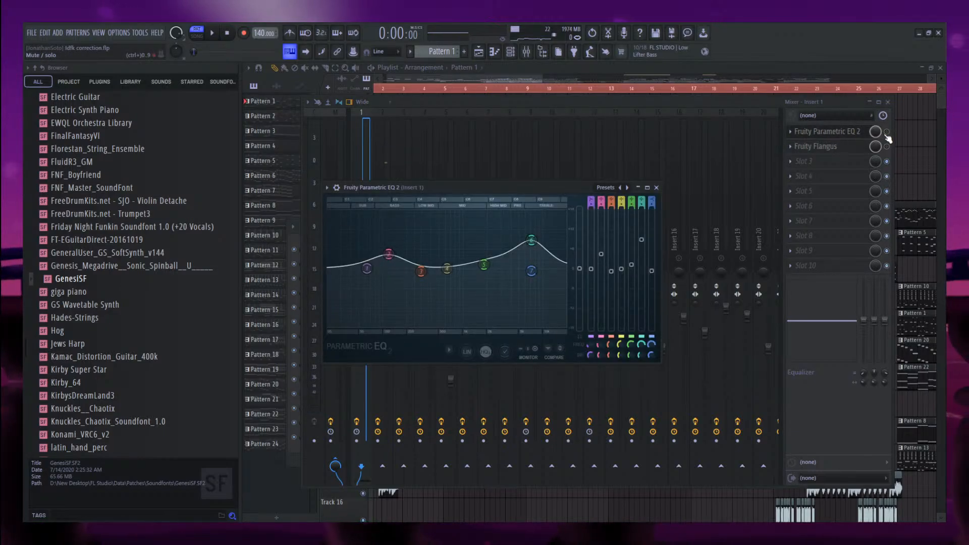
{"action": "left_click", "coordinate": [851, 133]}
{"action": "key", "text": "space"}
{"action": "left_click", "coordinate": [858, 133]}
{"action": "left_click", "coordinate": [858, 133]}
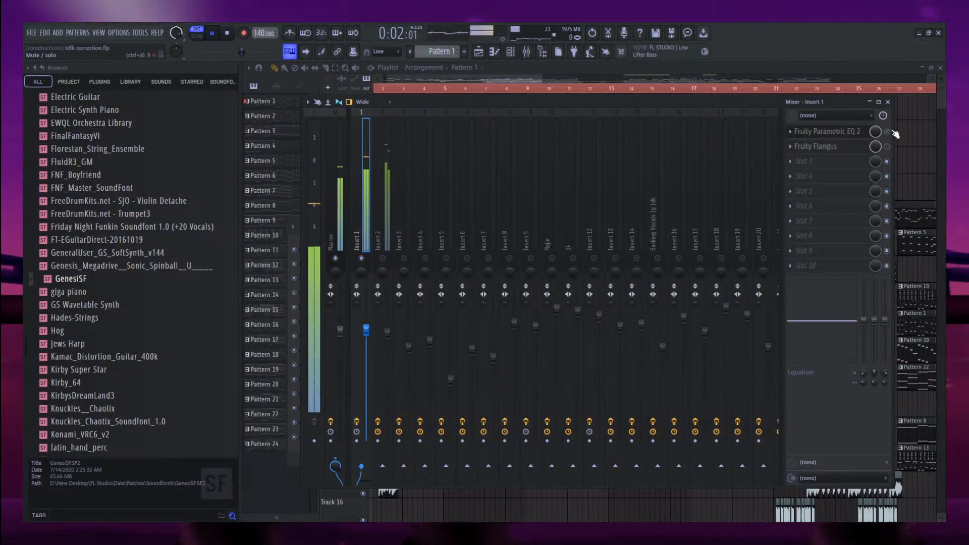
Open Fruity Parametric EQ 2 on Insert 1, stop playback and examine its band curve.
{"action": "left_click", "coordinate": [825, 130]}
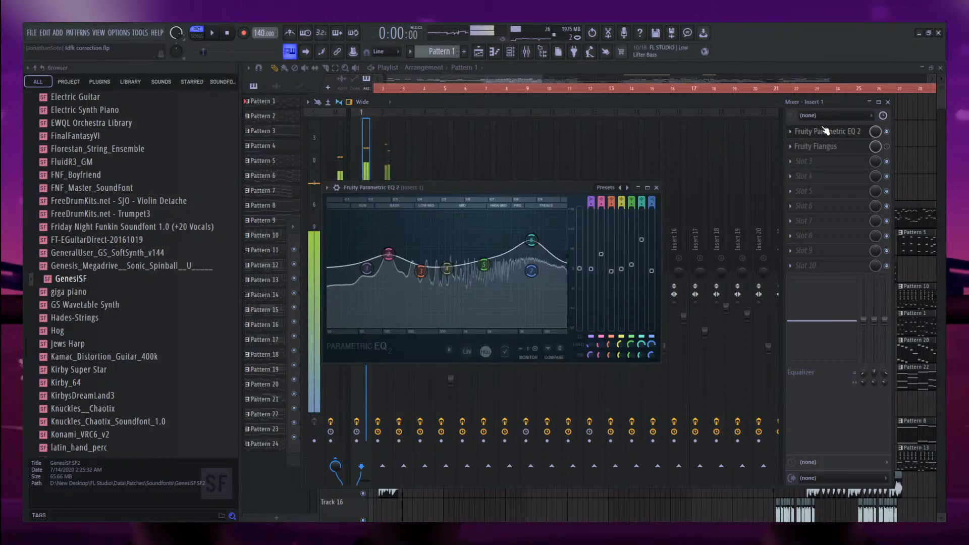
{"action": "key", "text": "space"}
{"action": "mouse_move", "coordinate": [465, 189]}
{"action": "left_mouse_down"}
{"action": "mouse_move", "coordinate": [476, 210]}
{"action": "mouse_move", "coordinate": [489, 210]}
{"action": "mouse_move", "coordinate": [472, 196]}
{"action": "left_mouse_up"}
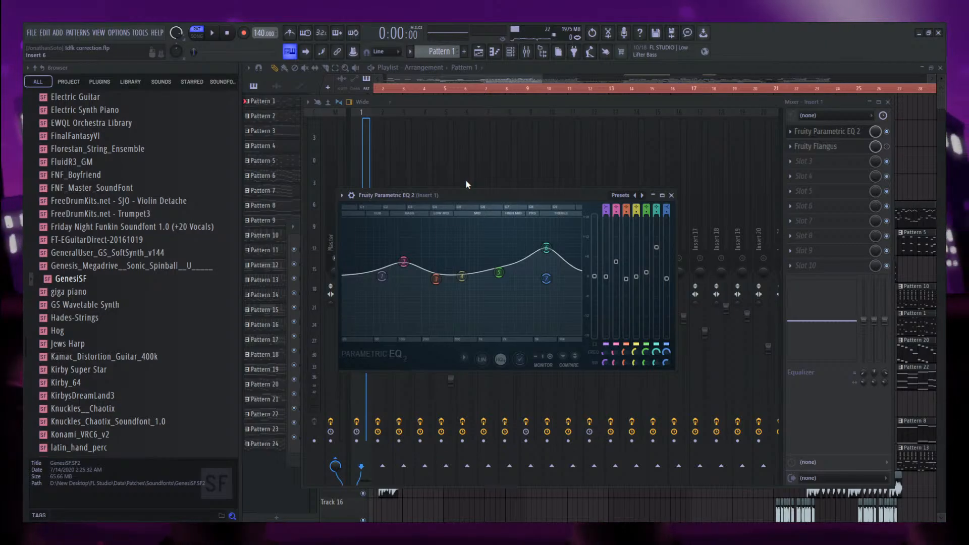
{"action": "left_click_drag", "start_coordinate": [467, 195], "coordinate": [419, 159]}
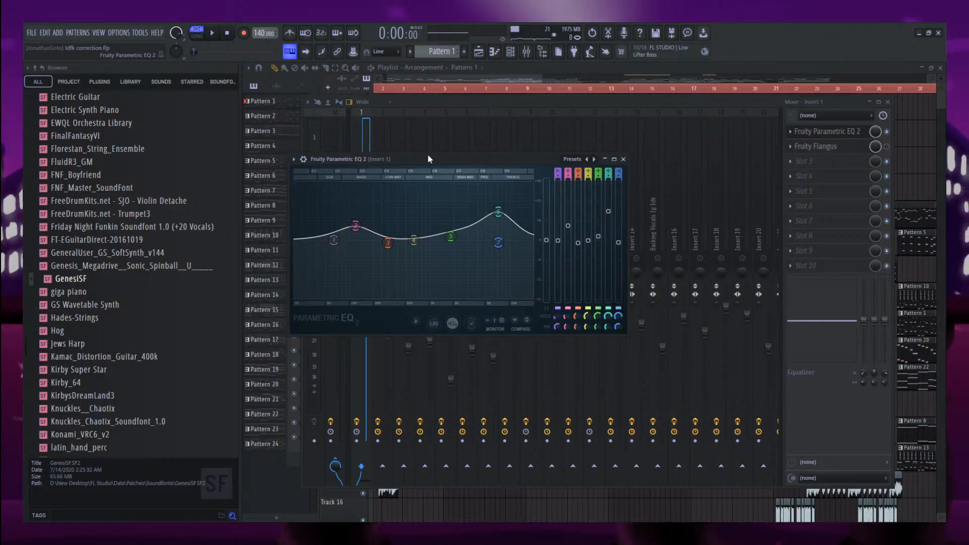
Enable Fruity Flangus on Insert 1 and open its settings while Pattern 1 plays.
{"action": "left_click", "coordinate": [369, 149]}
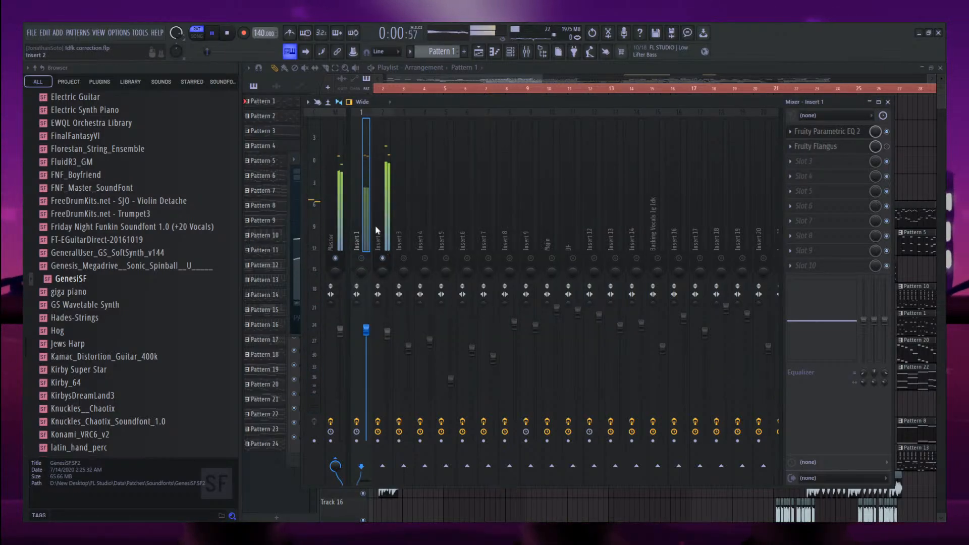
{"action": "left_click", "coordinate": [853, 132]}
{"action": "left_click", "coordinate": [842, 147]}
{"action": "key", "text": "space"}
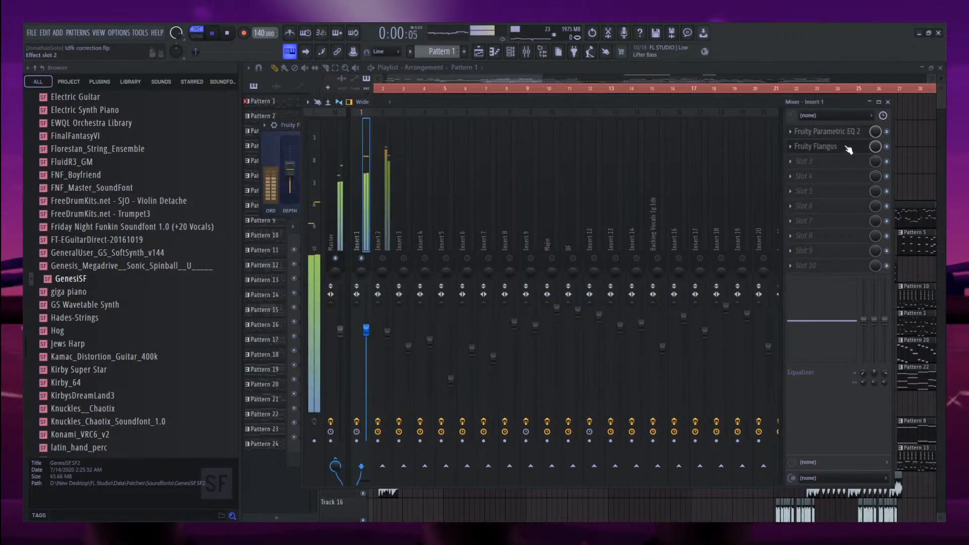
{"action": "left_click", "coordinate": [387, 126]}
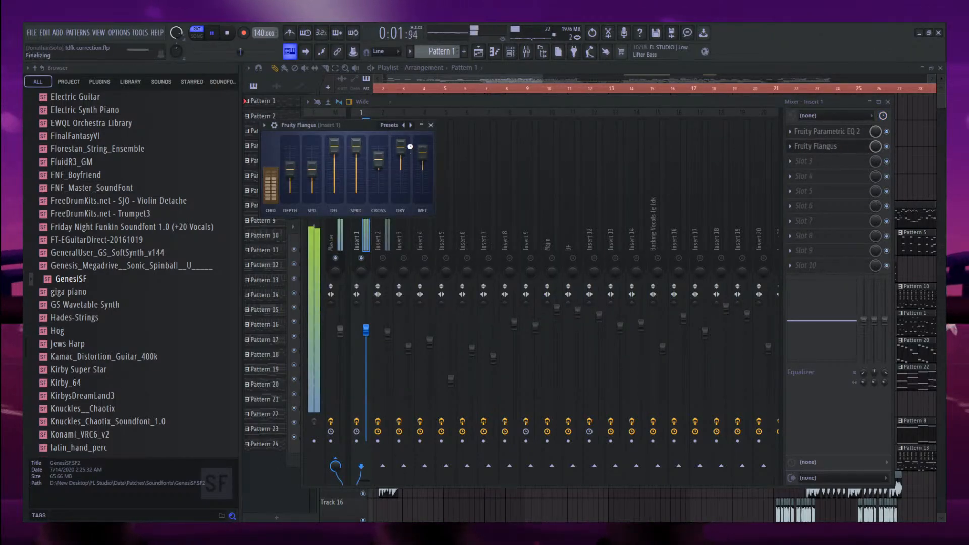
Load the Deep chorus preset in Fruity Flangus on Insert 1 and stop playback.
{"action": "left_click", "coordinate": [409, 145]}
{"action": "left_click", "coordinate": [395, 126]}
{"action": "left_click", "coordinate": [414, 144]}
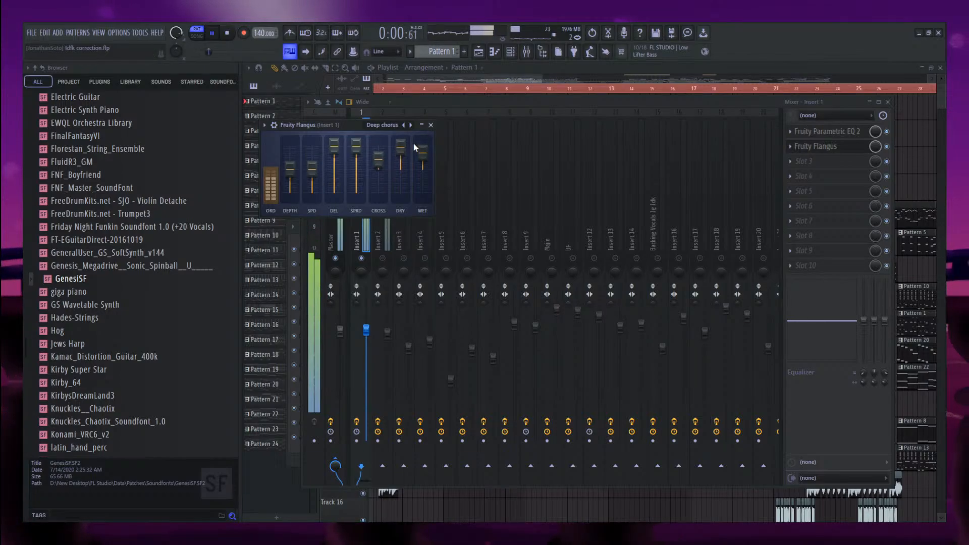
{"action": "key", "text": "space"}
{"action": "left_click", "coordinate": [390, 127]}
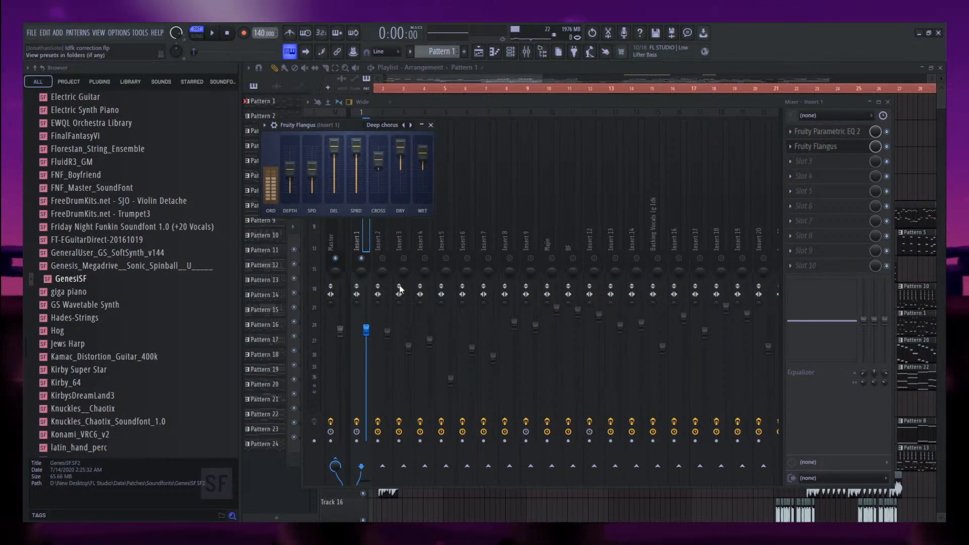
Unsolo Insert 1, play Pattern 1 with all mixer tracks active, and close the mixer.
{"action": "left_click", "coordinate": [356, 177]}
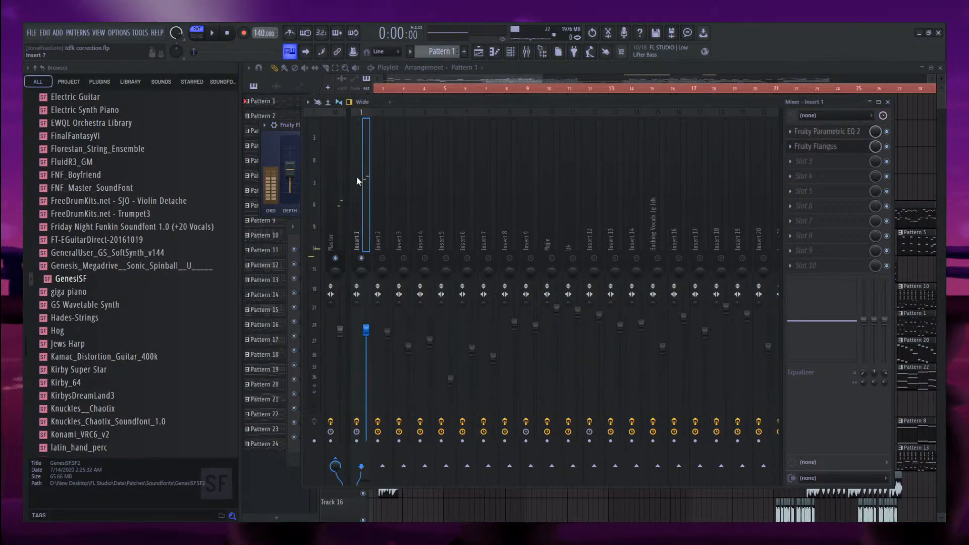
{"action": "left_click", "coordinate": [379, 251]}
{"action": "key", "text": "space"}
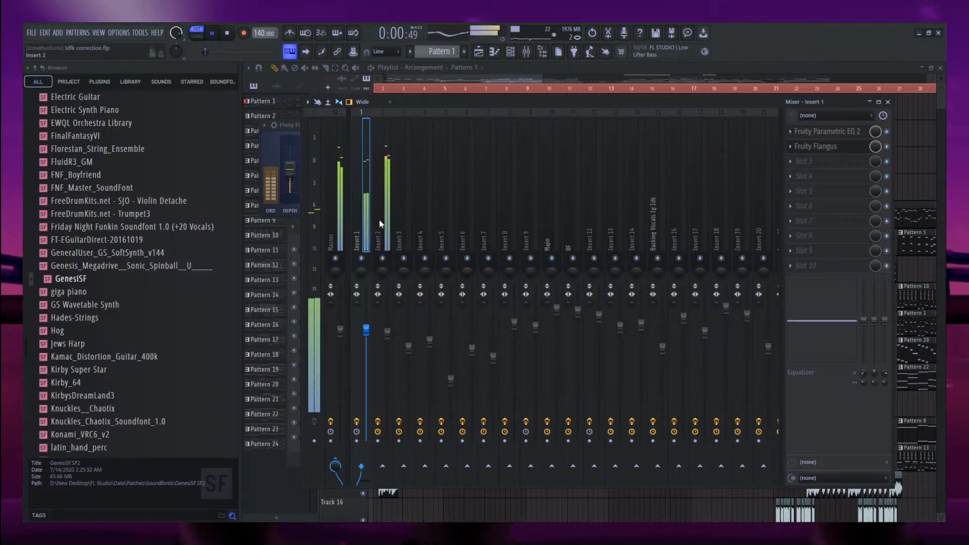
{"action": "left_click", "coordinate": [501, 80]}
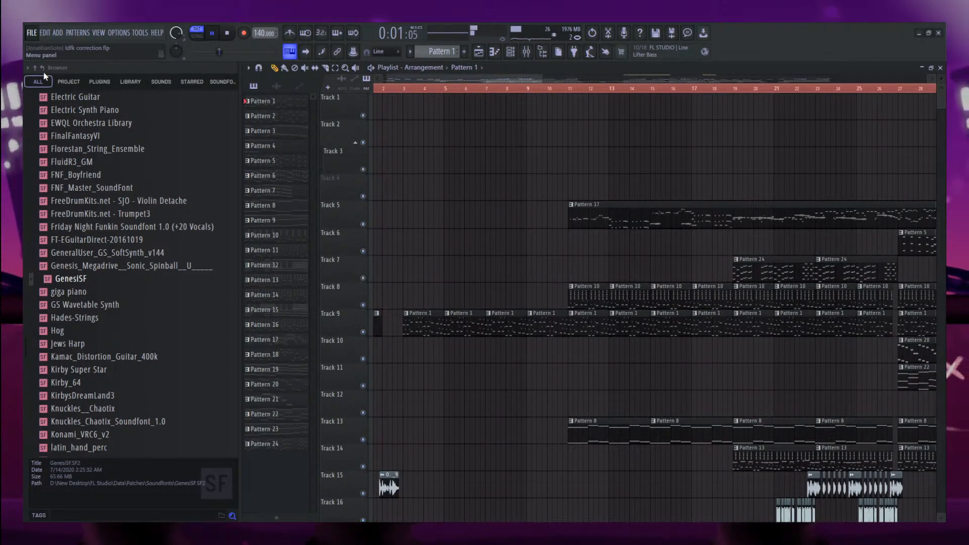
{"action": "key", "text": "space"}
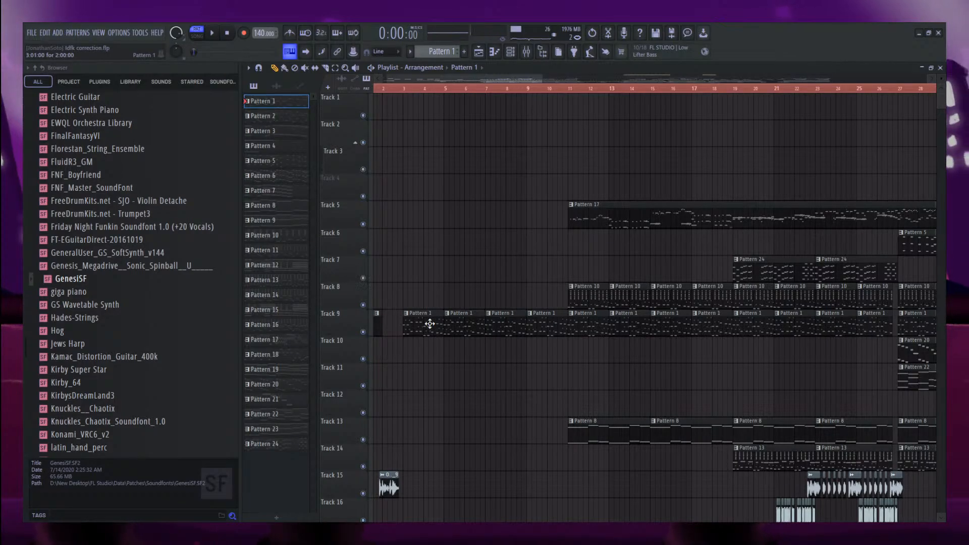
Examine the song's whole arrangement in the playlist, from the melody patterns down to the drum samples on Track 28.
{"action": "scroll", "coordinate": [394, 281], "scroll_direction": "down", "scroll_amount": 5}
{"action": "scroll", "coordinate": [376, 262], "scroll_direction": "up", "scroll_amount": 3}
{"action": "scroll", "coordinate": [378, 263], "scroll_direction": "up", "scroll_amount": 1}
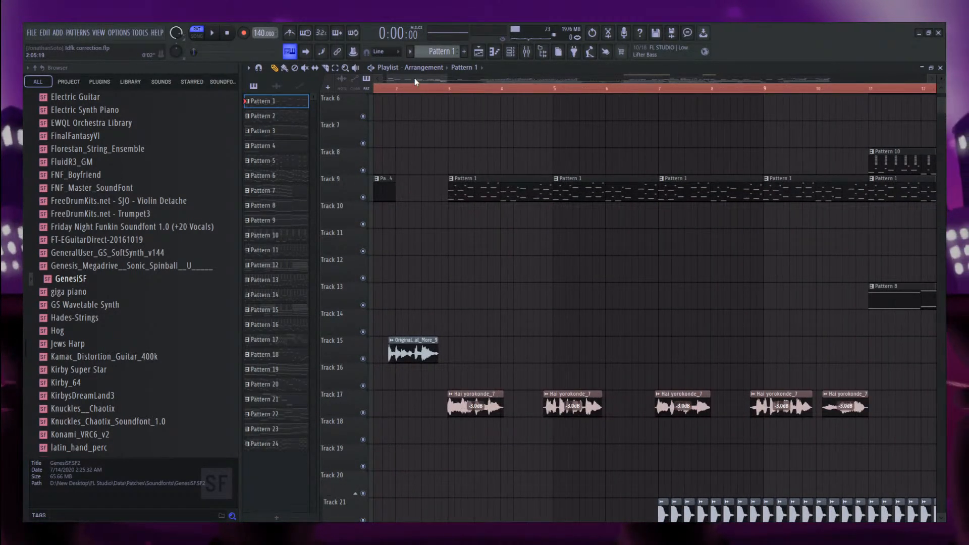
{"action": "left_click_drag", "start_coordinate": [416, 80], "coordinate": [394, 81]}
{"action": "scroll", "coordinate": [497, 154], "scroll_direction": "down", "scroll_amount": 7}
{"action": "scroll", "coordinate": [529, 169], "scroll_direction": "down", "scroll_amount": 3}
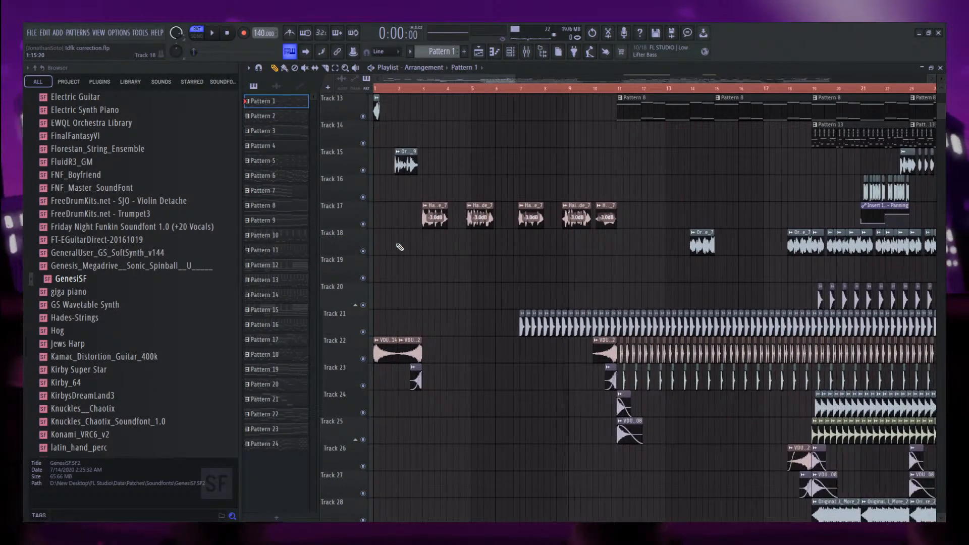
{"action": "scroll", "coordinate": [401, 245], "scroll_direction": "down", "scroll_amount": 2}
{"action": "scroll", "coordinate": [402, 244], "scroll_direction": "down", "scroll_amount": 4}
{"action": "scroll", "coordinate": [402, 244], "scroll_direction": "down", "scroll_amount": 1}
{"action": "scroll", "coordinate": [481, 264], "scroll_direction": "down", "scroll_amount": 4}
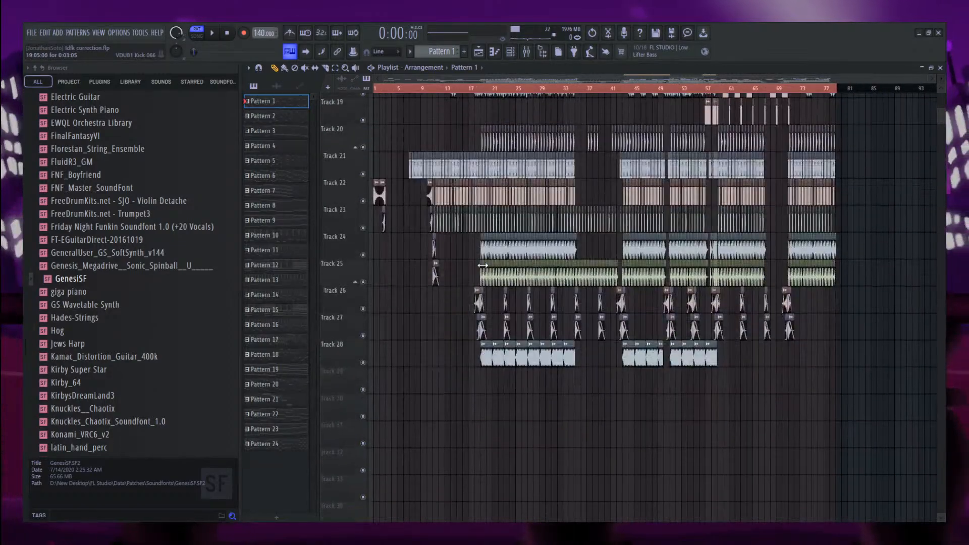
{"action": "scroll", "coordinate": [483, 266], "scroll_direction": "up", "scroll_amount": 8}
{"action": "scroll", "coordinate": [483, 265], "scroll_direction": "up", "scroll_amount": 9}
{"action": "scroll", "coordinate": [363, 244], "scroll_direction": "up", "scroll_amount": 8}
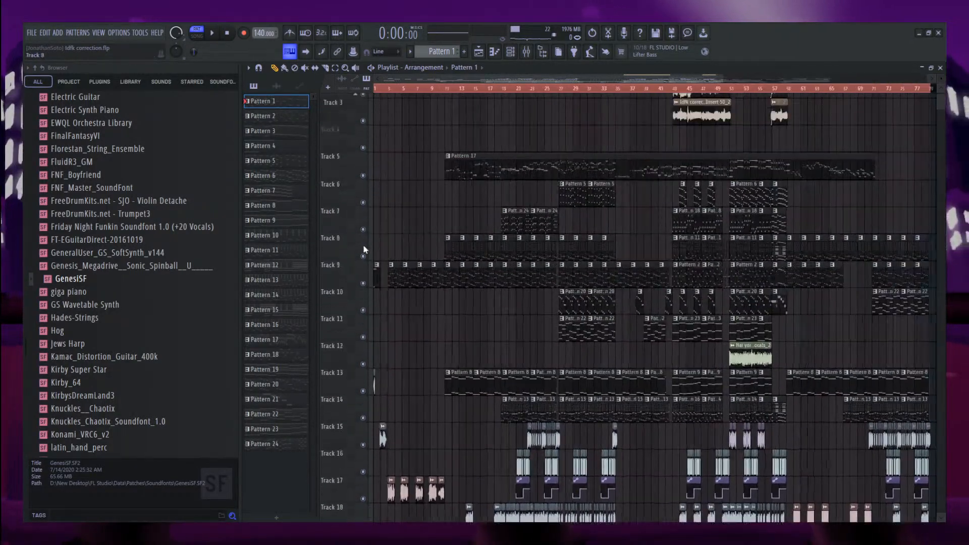
{"action": "scroll", "coordinate": [422, 137], "scroll_direction": "down", "scroll_amount": 2}
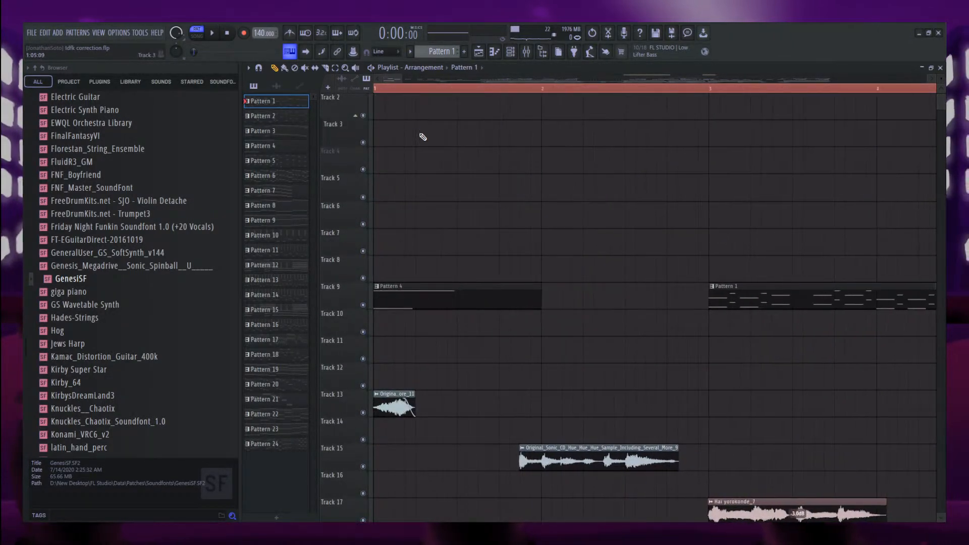
Switch playback to song mode and play the arrangement's intro from the start.
{"action": "key", "text": "space"}
{"action": "scroll", "coordinate": [428, 146], "scroll_direction": "down", "scroll_amount": 3}
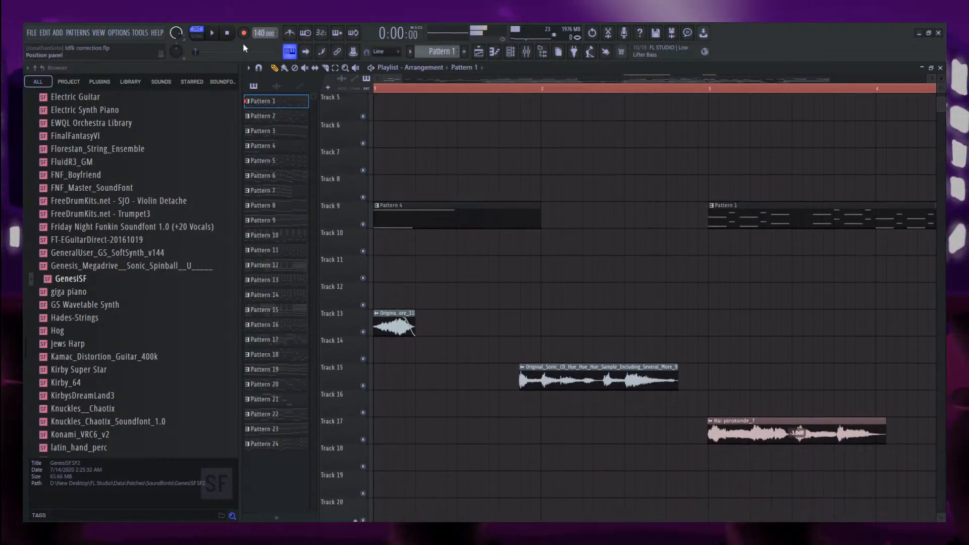
{"action": "left_click", "coordinate": [197, 36]}
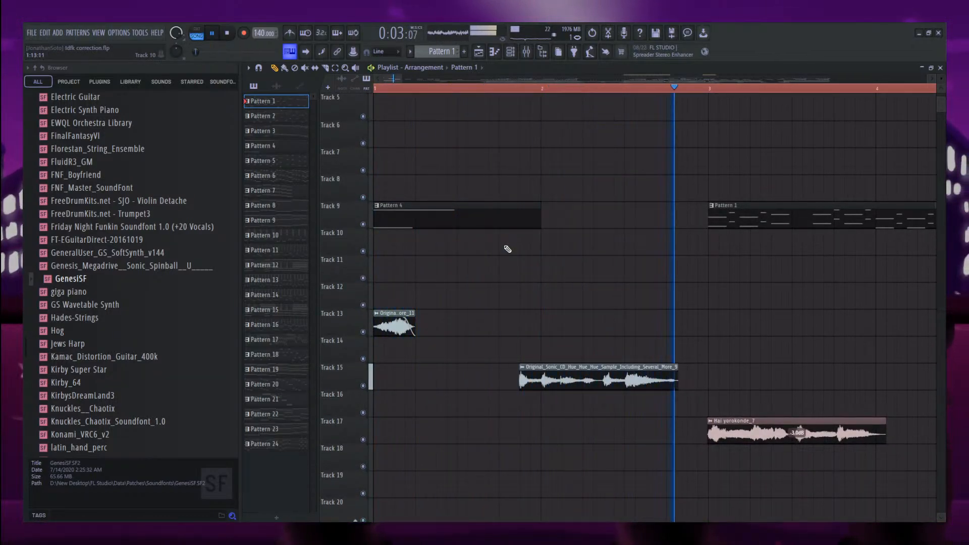
{"action": "scroll", "coordinate": [434, 238], "scroll_direction": "down", "scroll_amount": 2}
{"action": "scroll", "coordinate": [490, 278], "scroll_direction": "down", "scroll_amount": 2}
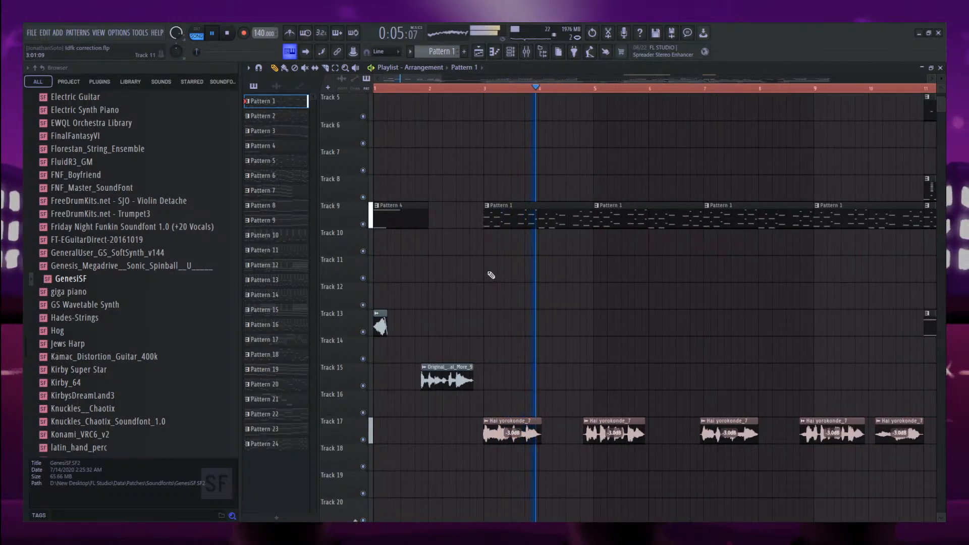
{"action": "scroll", "coordinate": [491, 276], "scroll_direction": "down", "scroll_amount": 2}
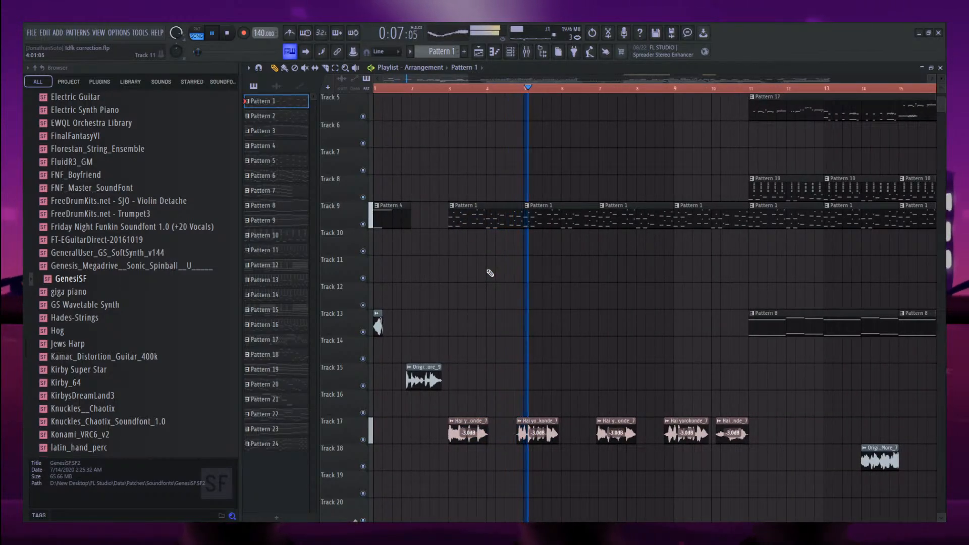
{"action": "scroll", "coordinate": [490, 273], "scroll_direction": "down", "scroll_amount": 1}
{"action": "key", "text": "space"}
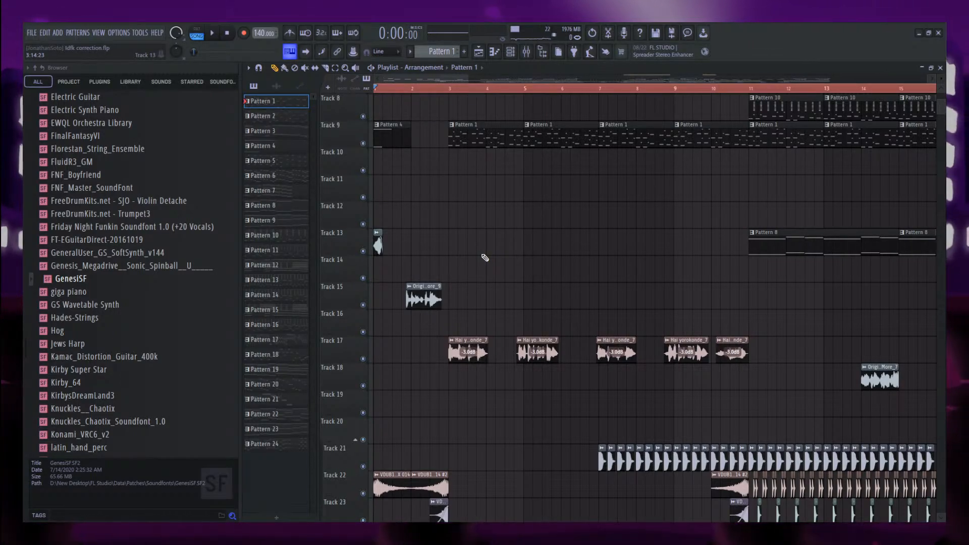
Open the mixer to view its insert tracks and return to the playlist.
{"action": "left_click", "coordinate": [531, 56]}
{"action": "left_click_drag", "start_coordinate": [557, 194], "coordinate": [161, 194]}
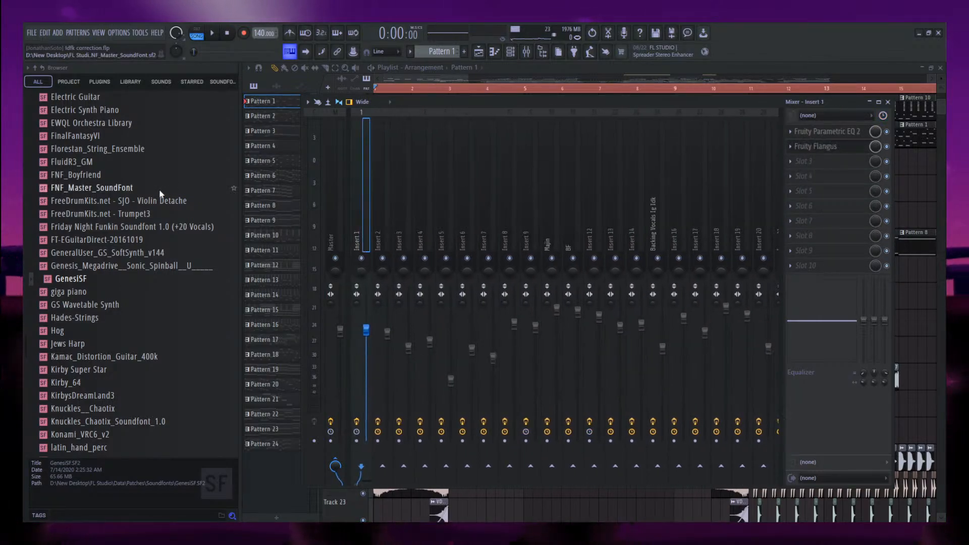
{"action": "left_click", "coordinate": [447, 77]}
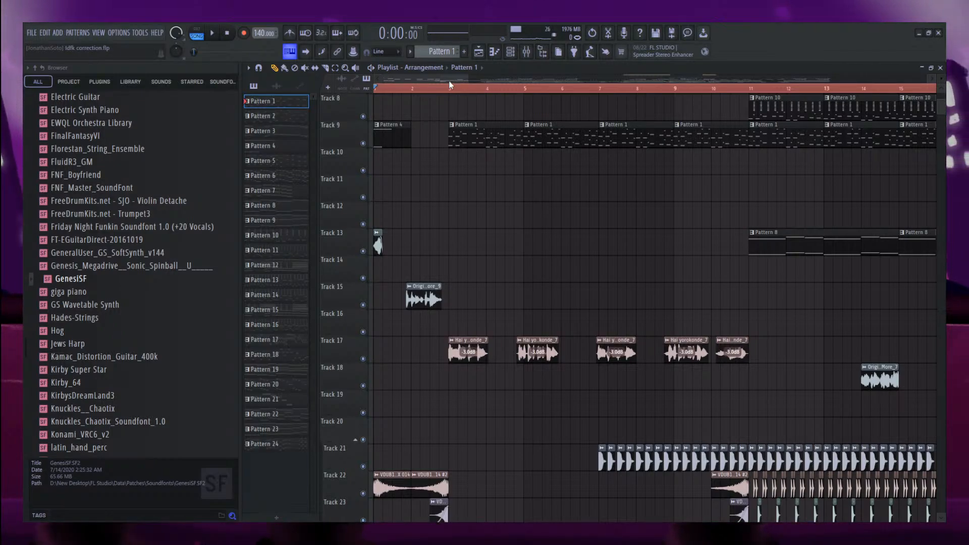
Play the song from the start up to the Sonic CD sample on Track 15, then stop.
{"action": "key", "text": "space"}
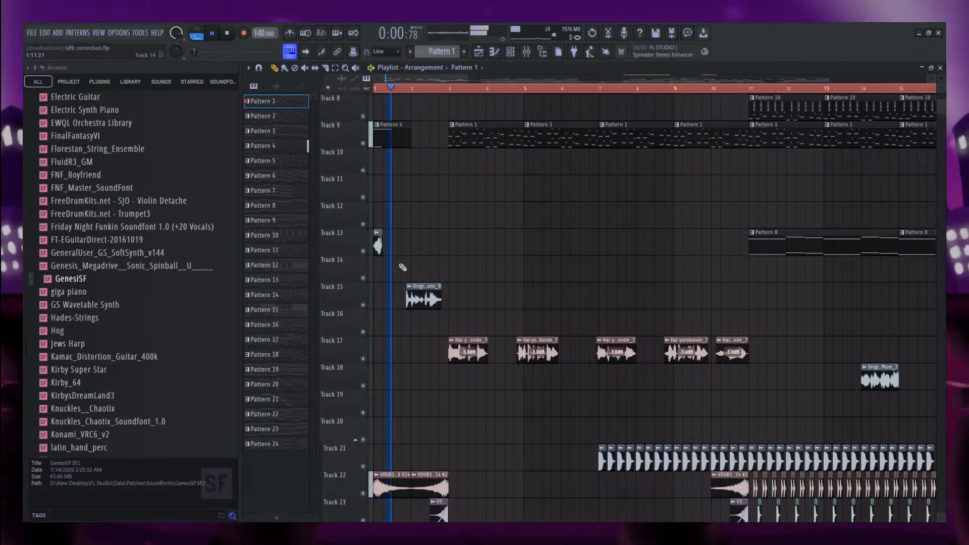
{"action": "scroll", "coordinate": [404, 232], "scroll_direction": "up", "scroll_amount": 5}
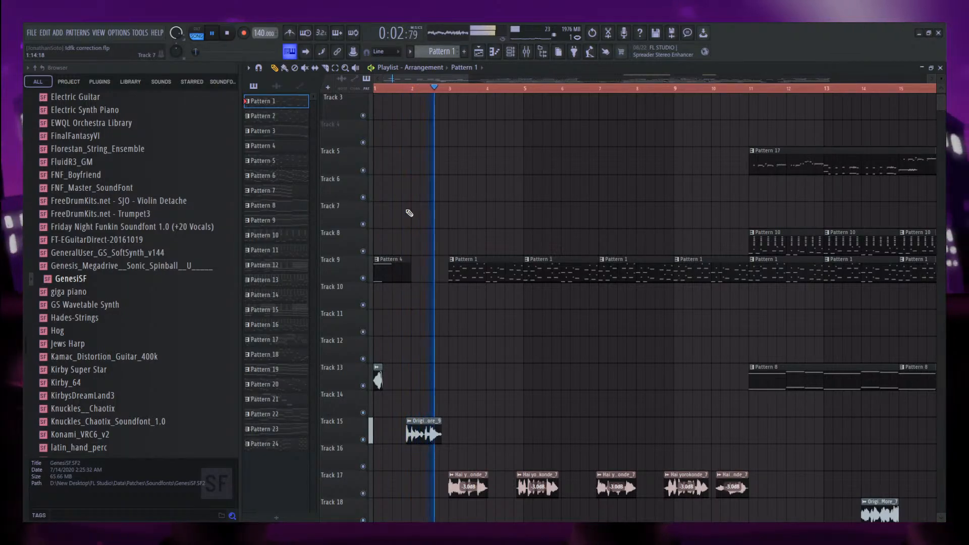
{"action": "key", "text": "space"}
{"action": "scroll", "coordinate": [410, 212], "scroll_direction": "down", "scroll_amount": 5}
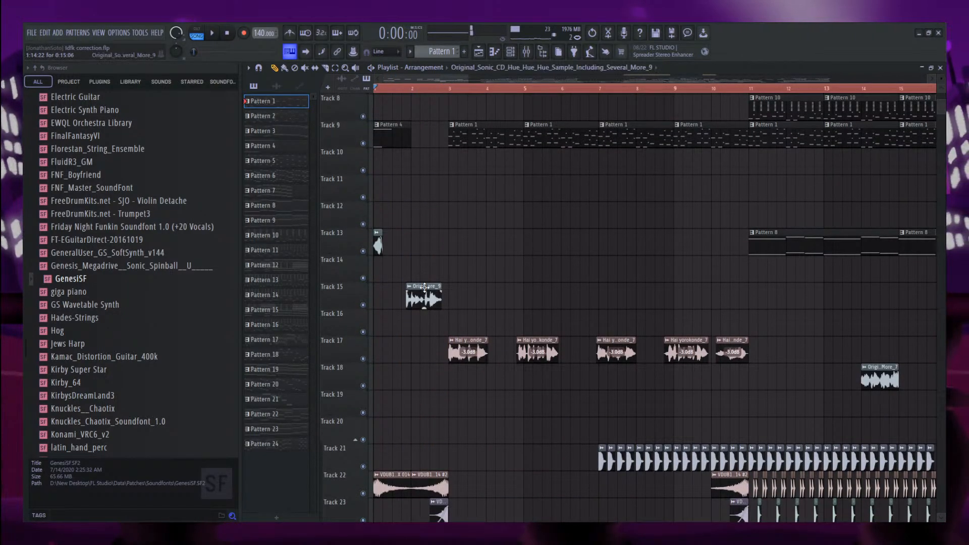
Go from the Track 15 sample clip to its mixer track, Insert 21, and examine its Fruity Delay 2, Maximus and dblue_Crusher effects.
{"action": "double_click", "coordinate": [424, 286]}
{"action": "double_click", "coordinate": [555, 178]}
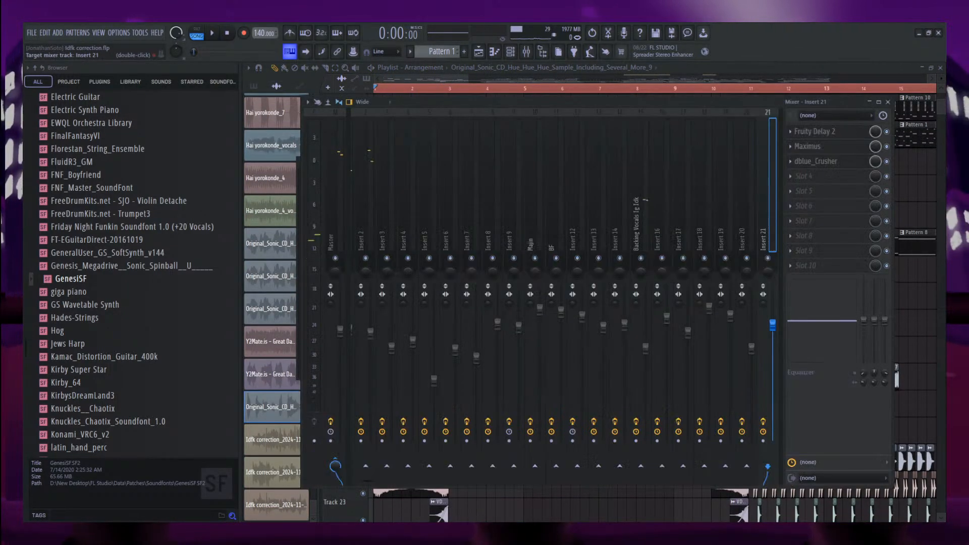
{"action": "left_click", "coordinate": [827, 132]}
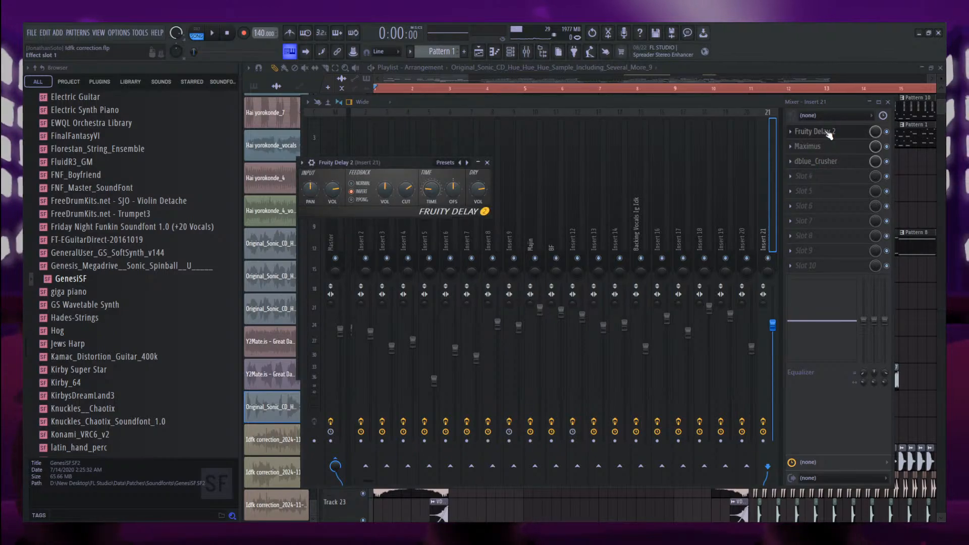
{"action": "left_click", "coordinate": [833, 147]}
{"action": "left_click", "coordinate": [860, 145]}
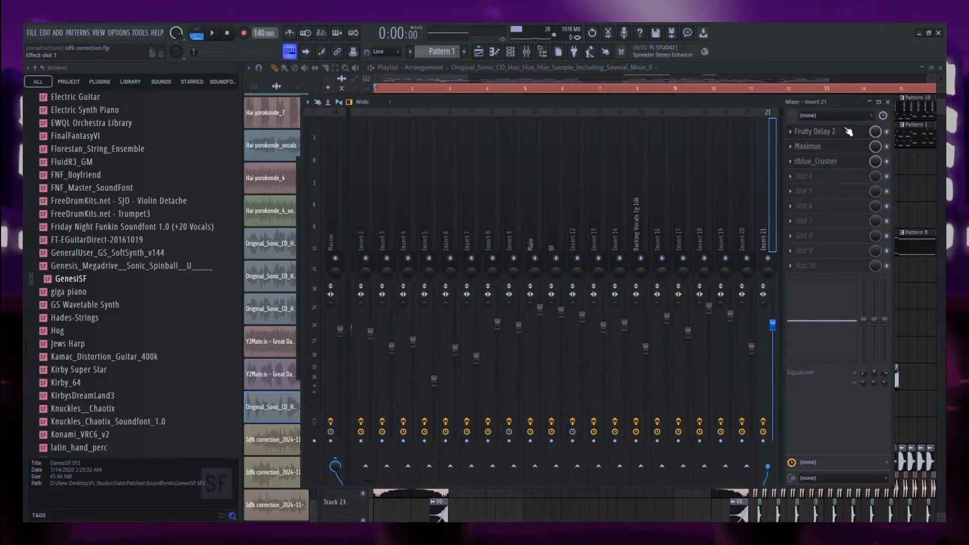
{"action": "left_click", "coordinate": [817, 163]}
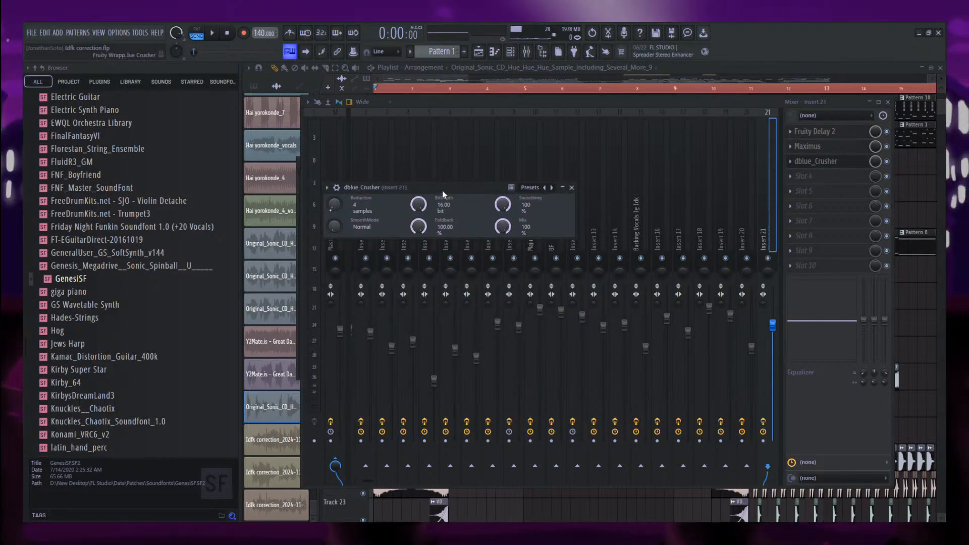
{"action": "left_click_drag", "start_coordinate": [443, 192], "coordinate": [493, 204]}
{"action": "left_click", "coordinate": [805, 163]}
{"action": "key", "text": "F9"}
Play the song from the start until the Pattern 17 melody comes in on Track 5, then stop.
{"action": "key", "text": "space"}
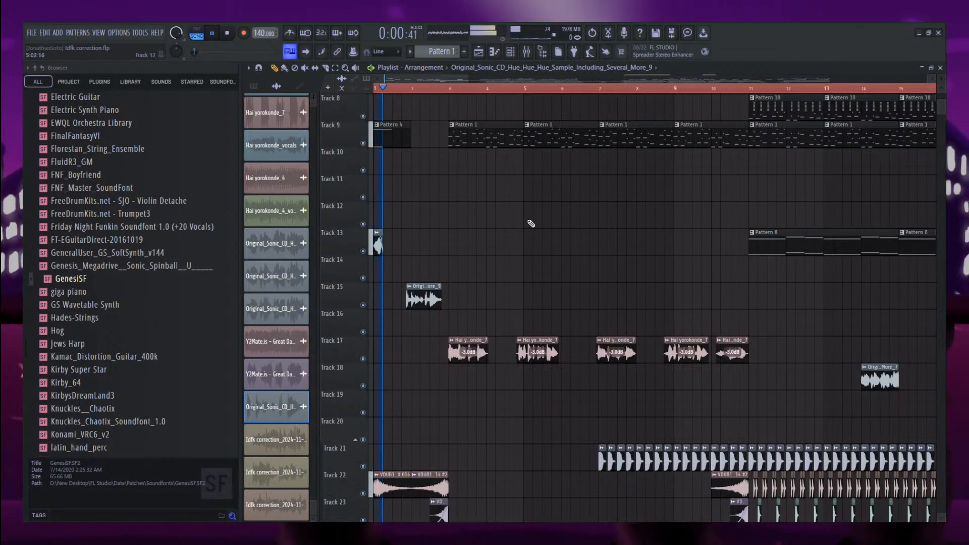
{"action": "scroll", "coordinate": [531, 223], "scroll_direction": "up", "scroll_amount": 5}
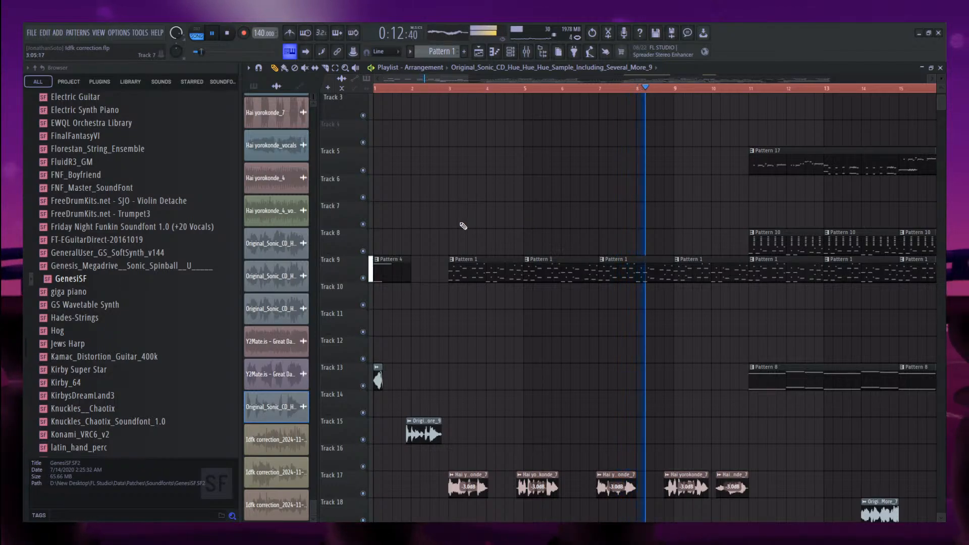
{"action": "scroll", "coordinate": [454, 217], "scroll_direction": "down", "scroll_amount": 2}
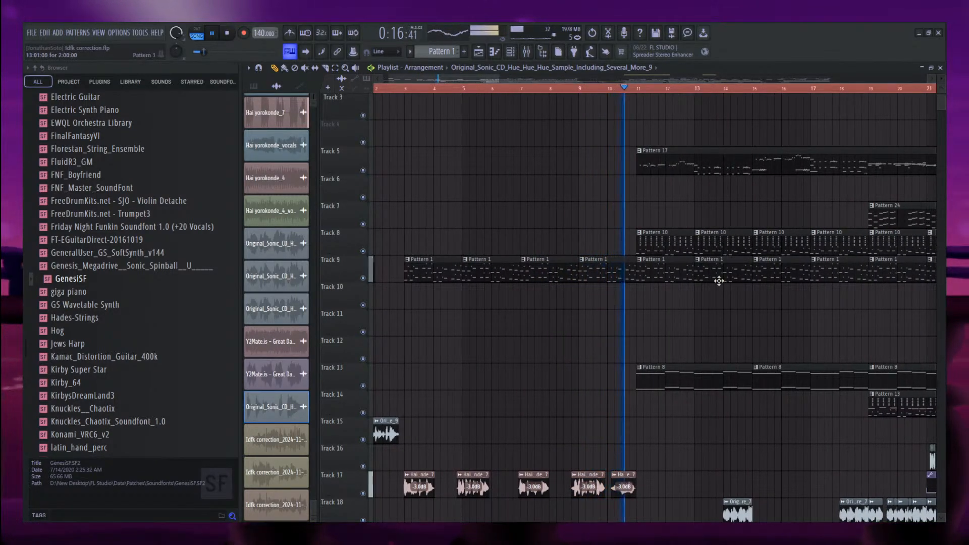
{"action": "scroll", "coordinate": [732, 281], "scroll_direction": "up", "scroll_amount": 1}
{"action": "scroll", "coordinate": [469, 206], "scroll_direction": "down", "scroll_amount": 2}
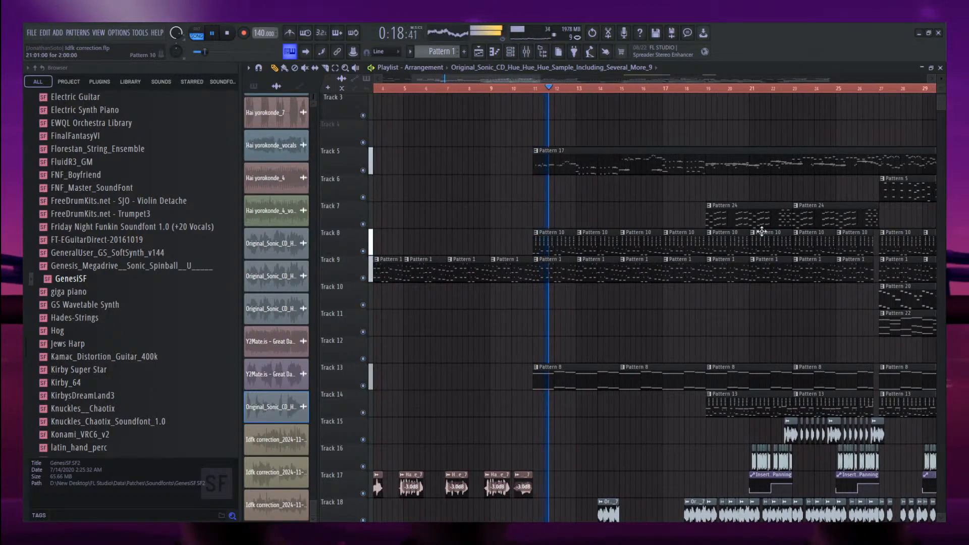
{"action": "scroll", "coordinate": [760, 232], "scroll_direction": "up", "scroll_amount": 2}
{"action": "scroll", "coordinate": [612, 205], "scroll_direction": "down", "scroll_amount": 2}
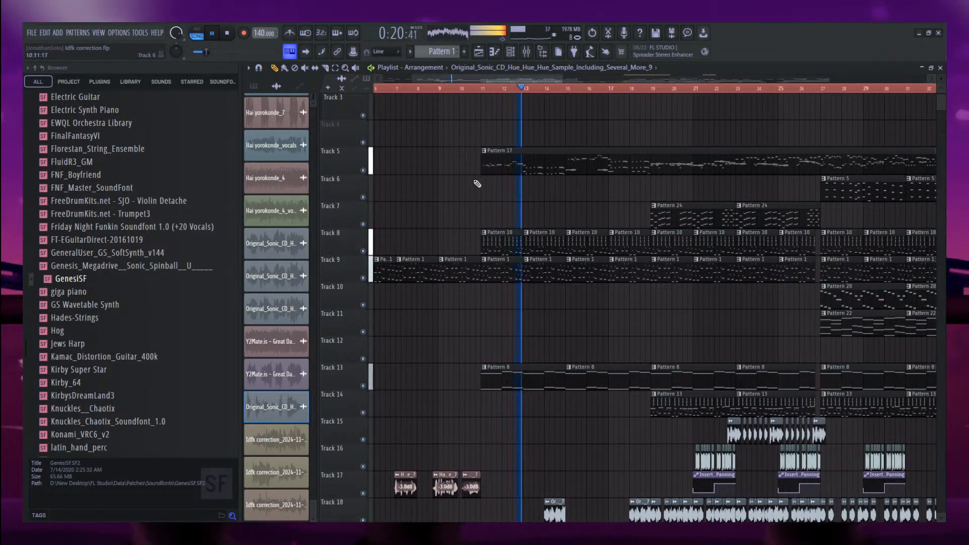
{"action": "key", "text": "space"}
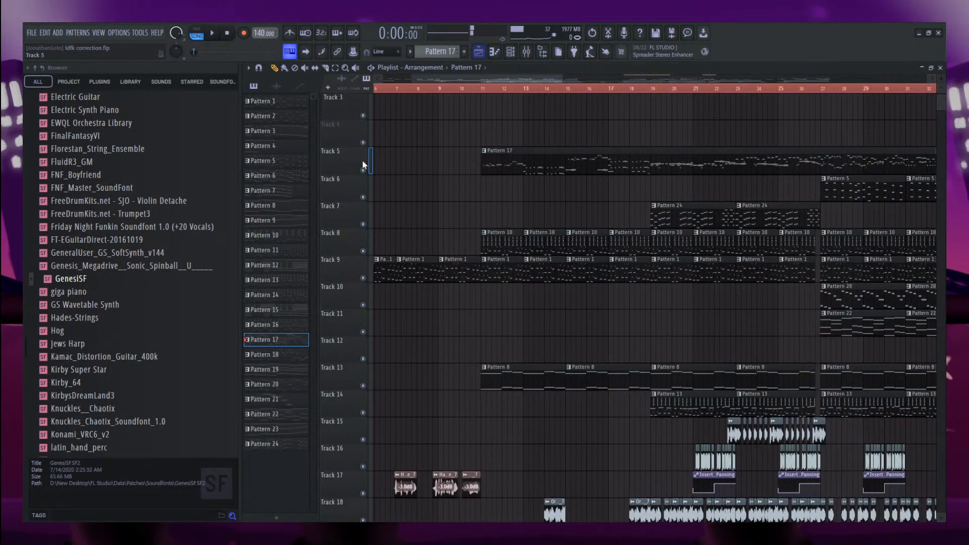
Mute Track 5 with the Pattern 17 melody and play the section from bar 11 without it.
{"action": "left_click", "coordinate": [363, 169]}
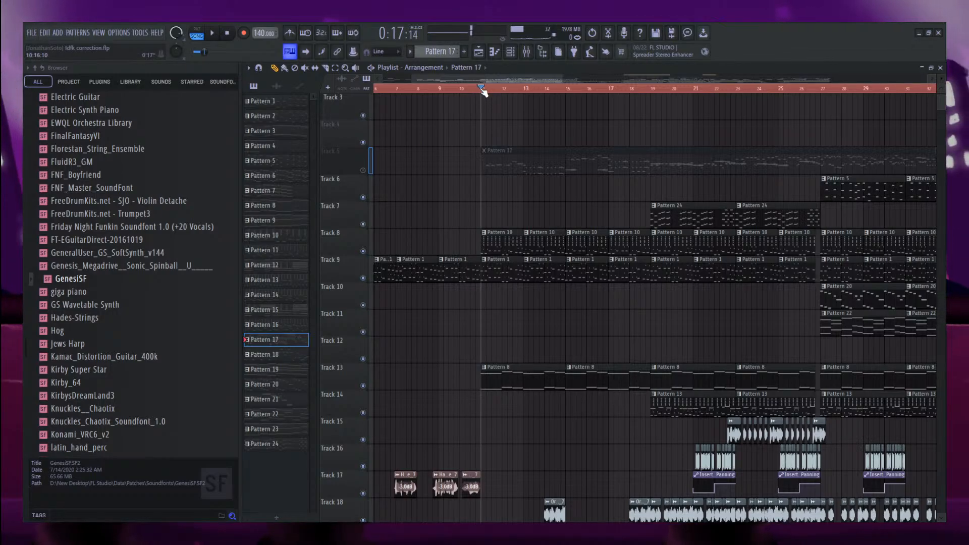
{"action": "scroll", "coordinate": [547, 346], "scroll_direction": "up", "scroll_amount": 3}
{"action": "key", "text": "space"}
{"action": "scroll", "coordinate": [473, 208], "scroll_direction": "down", "scroll_amount": 3}
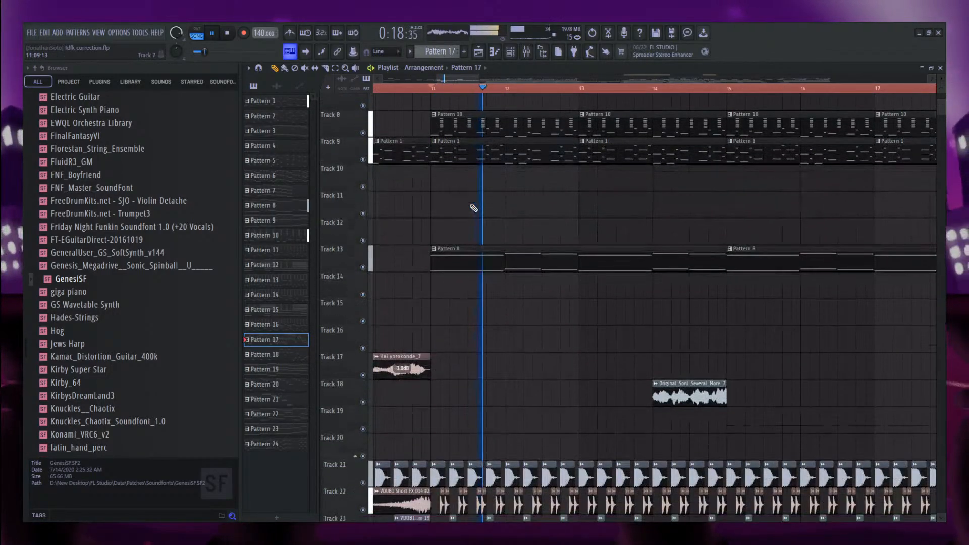
{"action": "scroll", "coordinate": [473, 208], "scroll_direction": "down", "scroll_amount": 4}
{"action": "scroll", "coordinate": [555, 252], "scroll_direction": "up", "scroll_amount": 3}
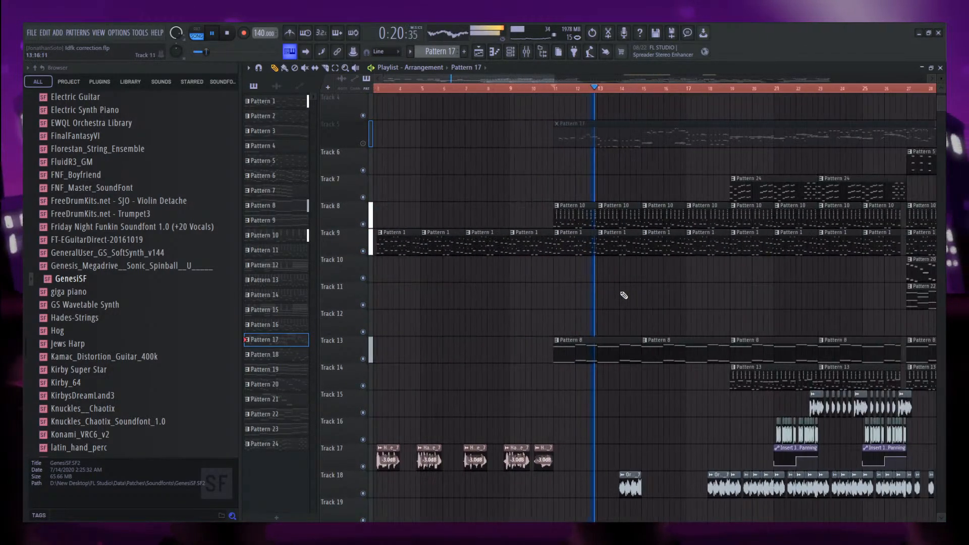
{"action": "key", "text": "space"}
Mute Tracks 21 through 25 in the playlist.
{"action": "scroll", "coordinate": [556, 303], "scroll_direction": "down", "scroll_amount": 3}
{"action": "left_click", "coordinate": [363, 332]}
{"action": "left_click", "coordinate": [363, 358]}
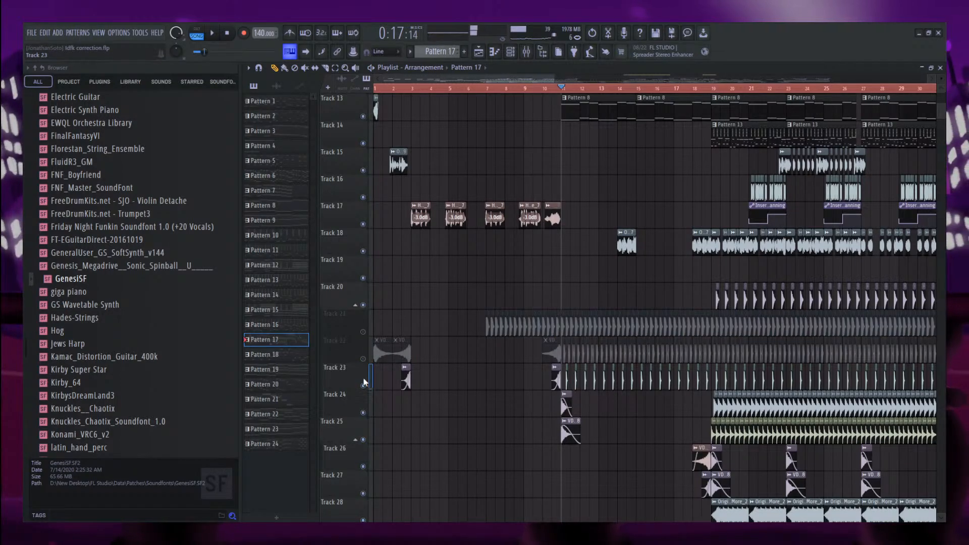
{"action": "left_click", "coordinate": [362, 385]}
{"action": "left_click", "coordinate": [363, 412]}
{"action": "left_click", "coordinate": [363, 440]}
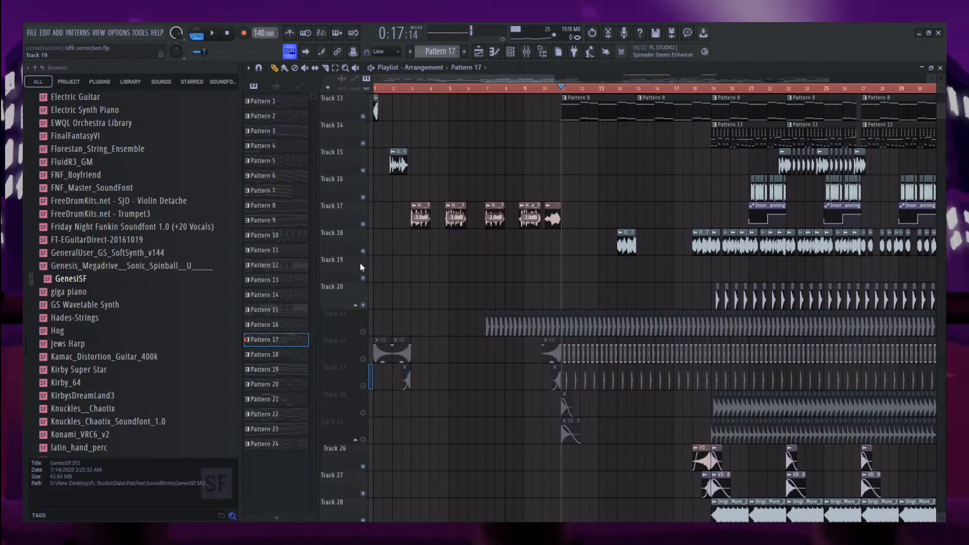
Also mute the sample clips on Tracks 17 and 18, play the section from bar 11, then stop.
{"action": "scroll", "coordinate": [524, 318], "scroll_direction": "down", "scroll_amount": 2}
{"action": "key", "text": "space"}
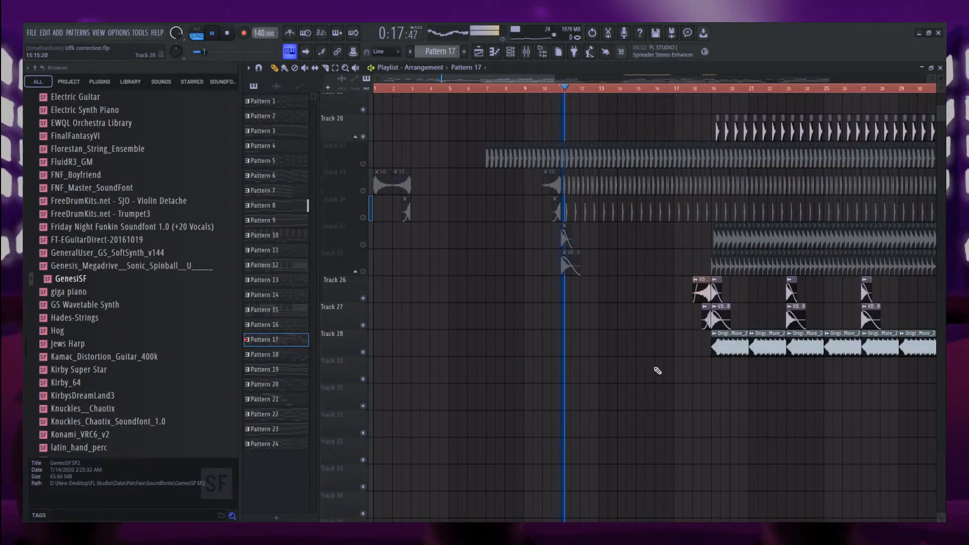
{"action": "scroll", "coordinate": [657, 371], "scroll_direction": "up", "scroll_amount": 5}
{"action": "scroll", "coordinate": [595, 331], "scroll_direction": "up", "scroll_amount": 3}
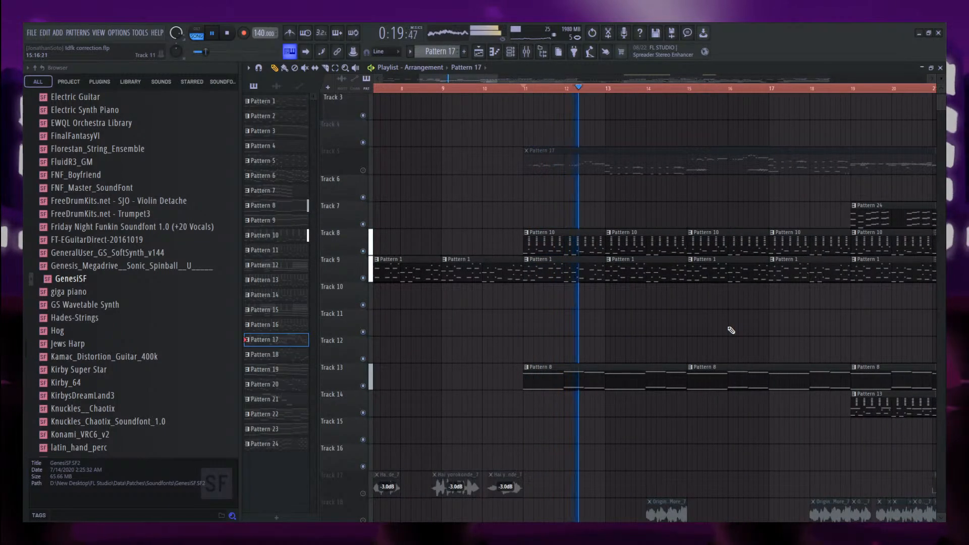
{"action": "scroll", "coordinate": [747, 328], "scroll_direction": "up", "scroll_amount": 1}
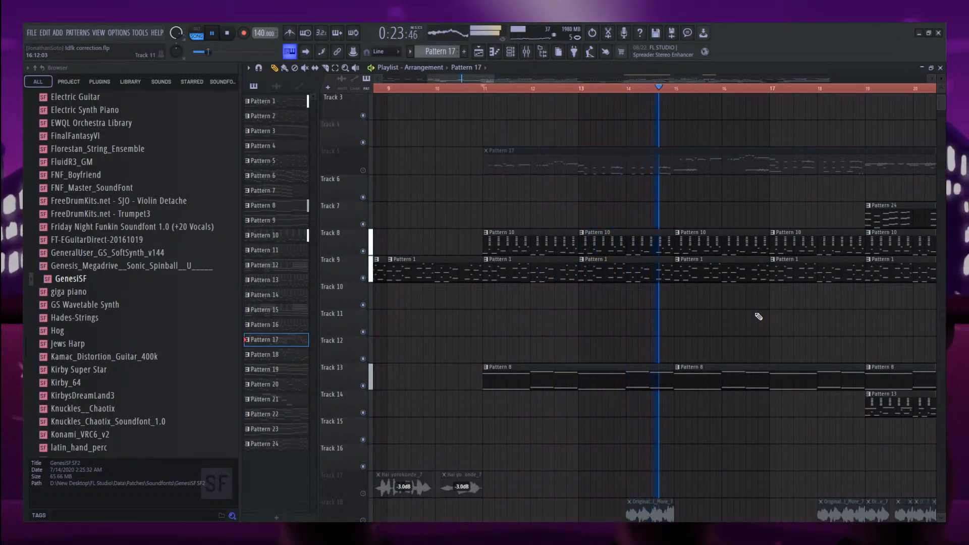
{"action": "key", "text": "space"}
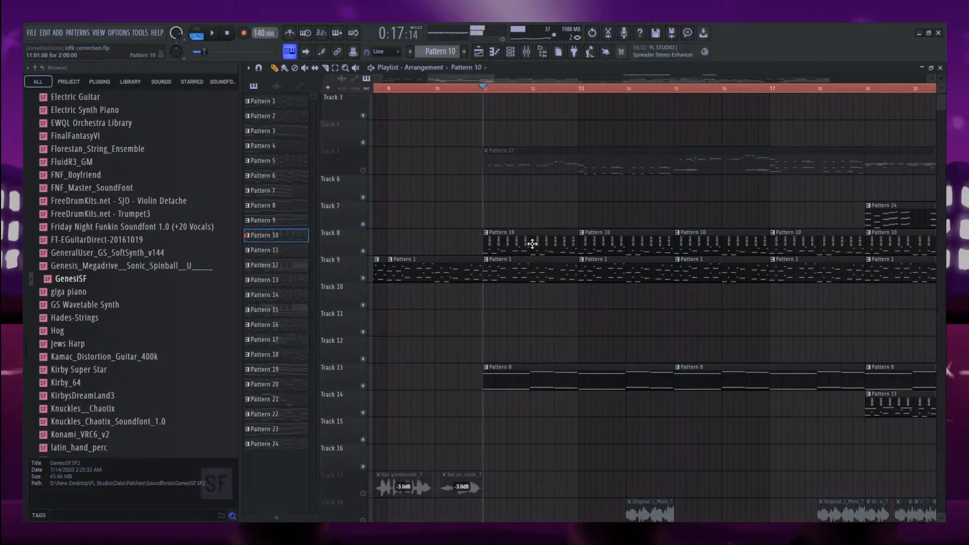
Open Pattern 10 from Track 8 in the piano roll, play it and show its Pianomix instrument in FLEX.
{"action": "double_click", "coordinate": [532, 244]}
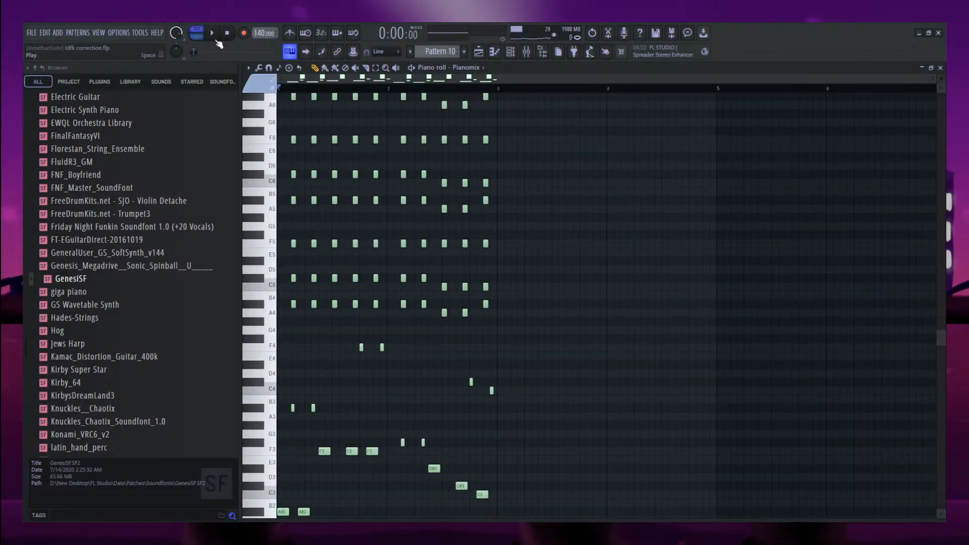
{"action": "left_click", "coordinate": [217, 41]}
{"action": "key", "text": "F6"}
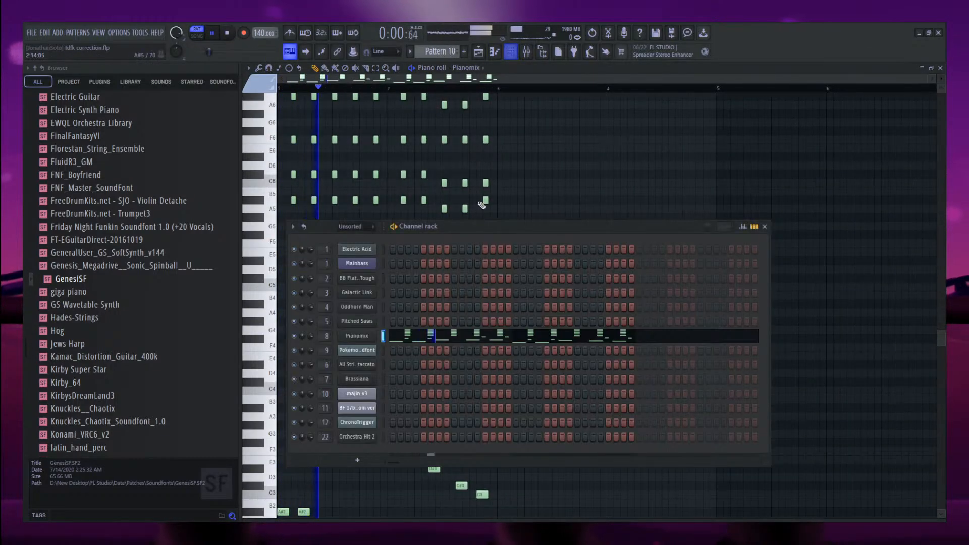
{"action": "left_click", "coordinate": [357, 338]}
{"action": "left_click_drag", "start_coordinate": [397, 186], "coordinate": [480, 141]}
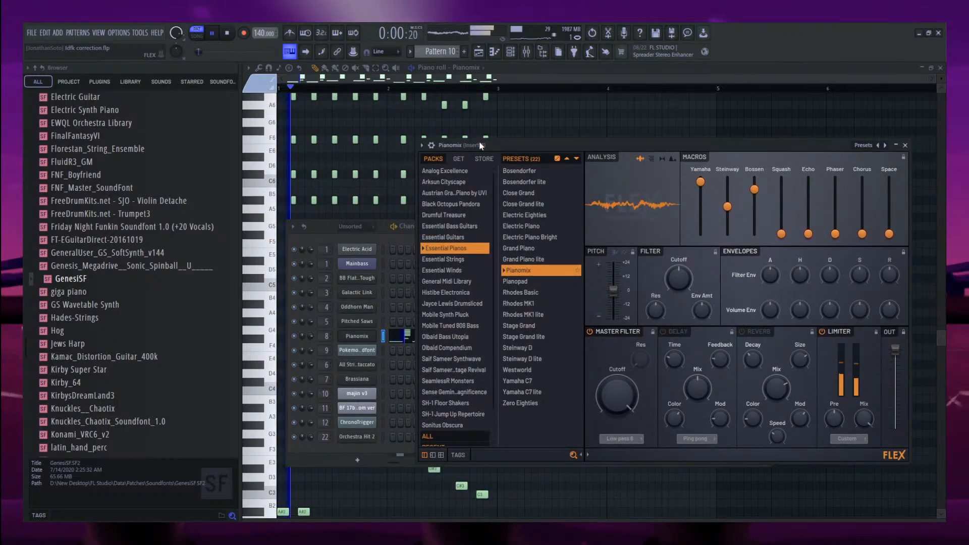
Go to the Pianomix channel's mixer track, Insert 8, and play Pattern 10 with Fruity Parametric EQ 2 and OTT bypassed.
{"action": "double_click", "coordinate": [325, 337]}
{"action": "key", "text": "space"}
{"action": "key", "text": "space"}
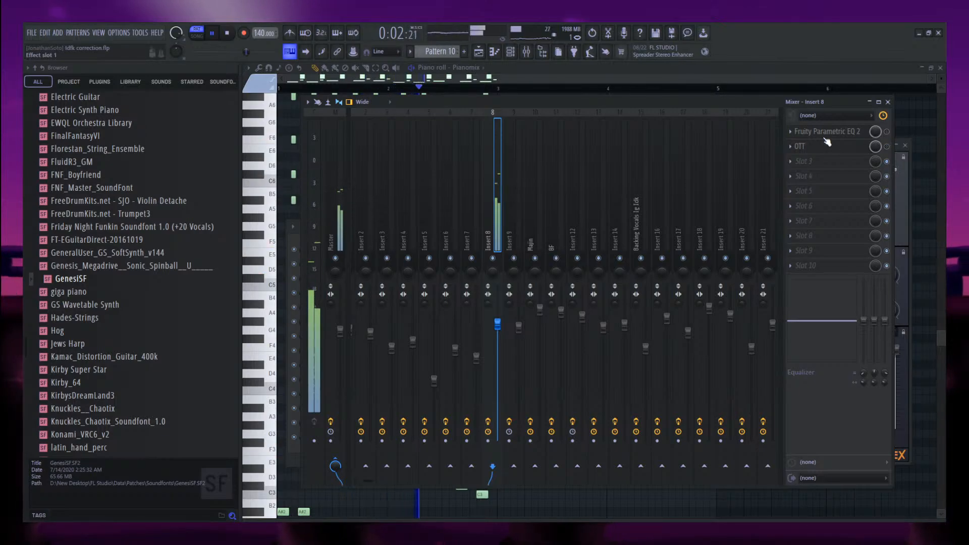
{"action": "left_click_drag", "start_coordinate": [585, 105], "coordinate": [565, 116]}
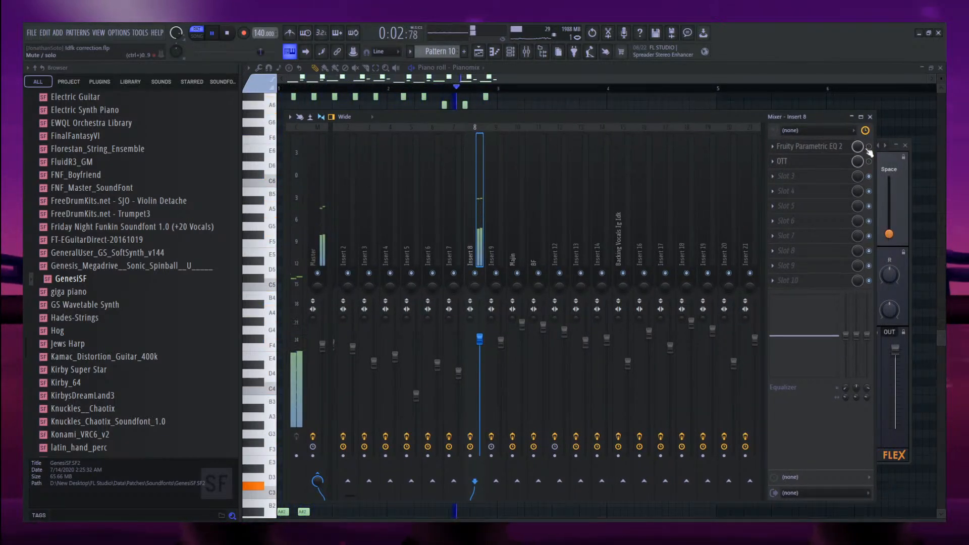
{"action": "key", "text": "space"}
Re-enable Fruity Parametric EQ 2 on Insert 8, examine its curve while Pattern 10 plays, then close it.
{"action": "left_click", "coordinate": [813, 147]}
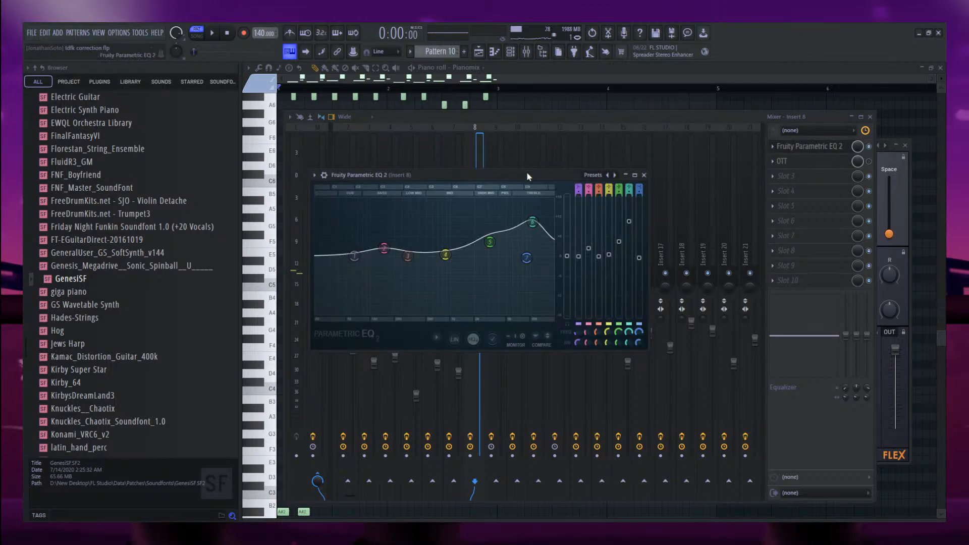
{"action": "key", "text": "space"}
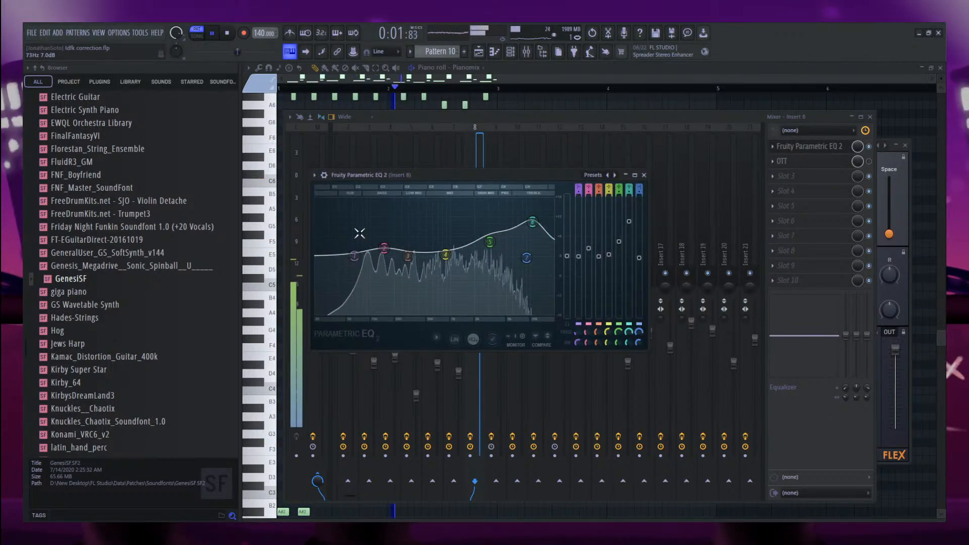
{"action": "key", "text": "space"}
{"action": "left_click", "coordinate": [822, 147]}
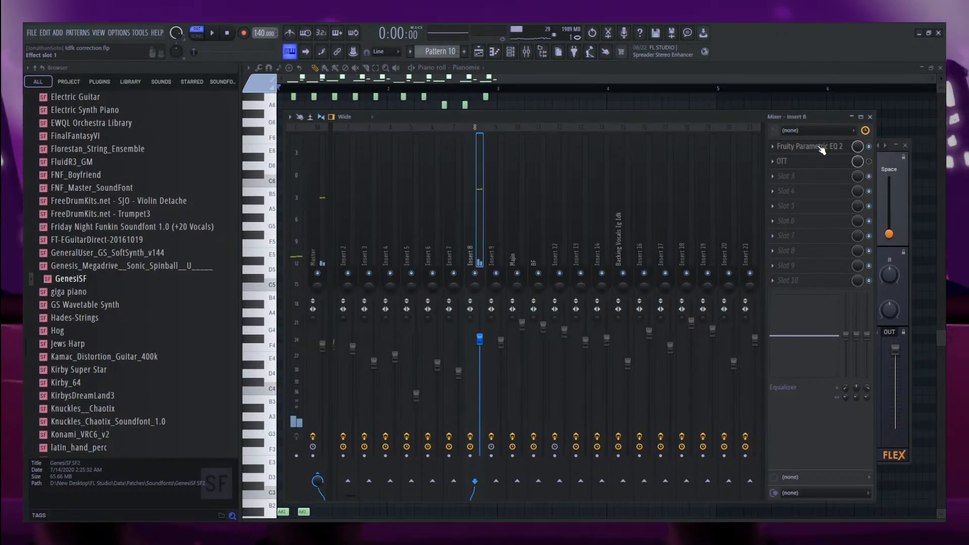
Re-enable OTT on Insert 8 and examine its multiband compression while Pattern 10 plays, then close it.
{"action": "left_click", "coordinate": [838, 161]}
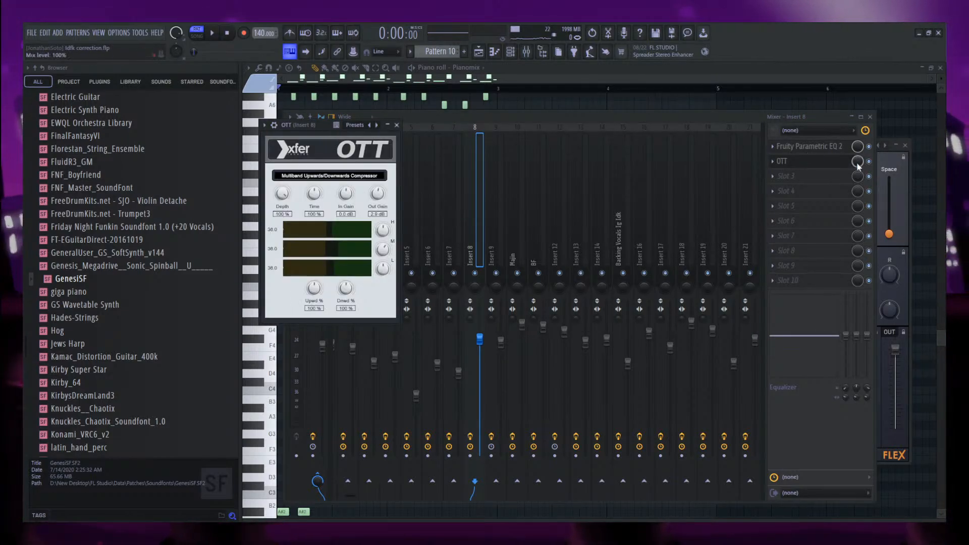
{"action": "left_click", "coordinate": [839, 160]}
{"action": "left_click", "coordinate": [836, 150]}
{"action": "left_click", "coordinate": [833, 150]}
{"action": "left_click", "coordinate": [821, 151]}
{"action": "left_click", "coordinate": [813, 150]}
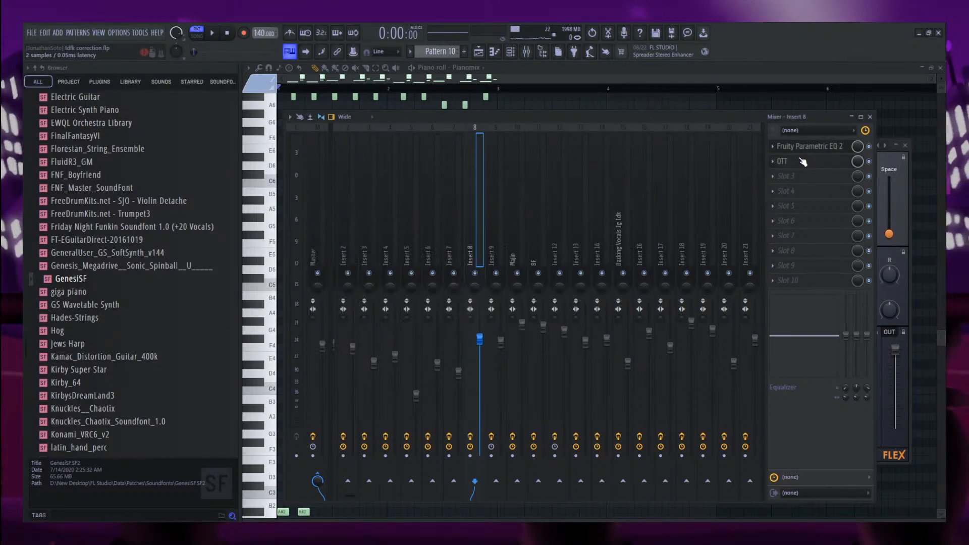
{"action": "left_click", "coordinate": [803, 162]}
{"action": "key", "text": "space"}
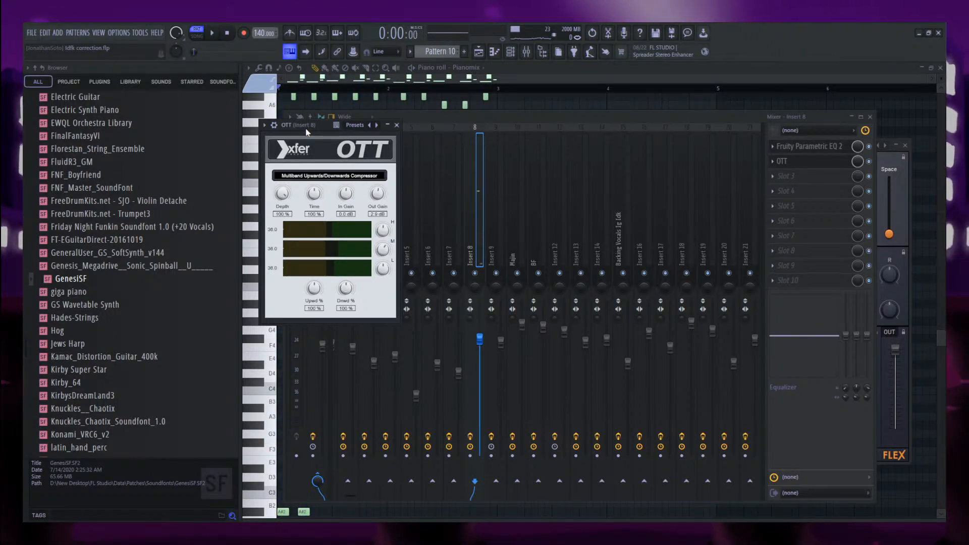
{"action": "left_click_drag", "start_coordinate": [326, 133], "coordinate": [371, 165]}
{"action": "key", "text": "space"}
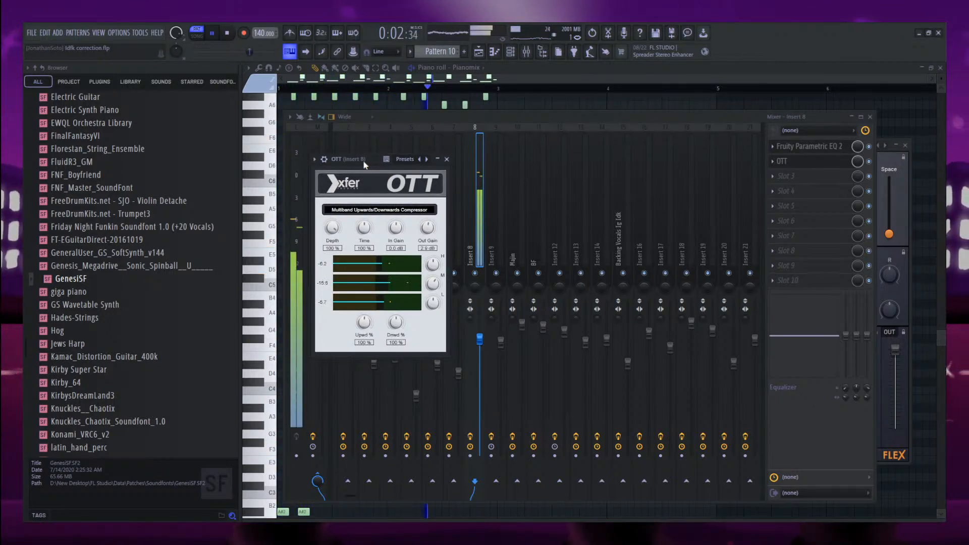
{"action": "left_click_drag", "start_coordinate": [364, 163], "coordinate": [362, 150]}
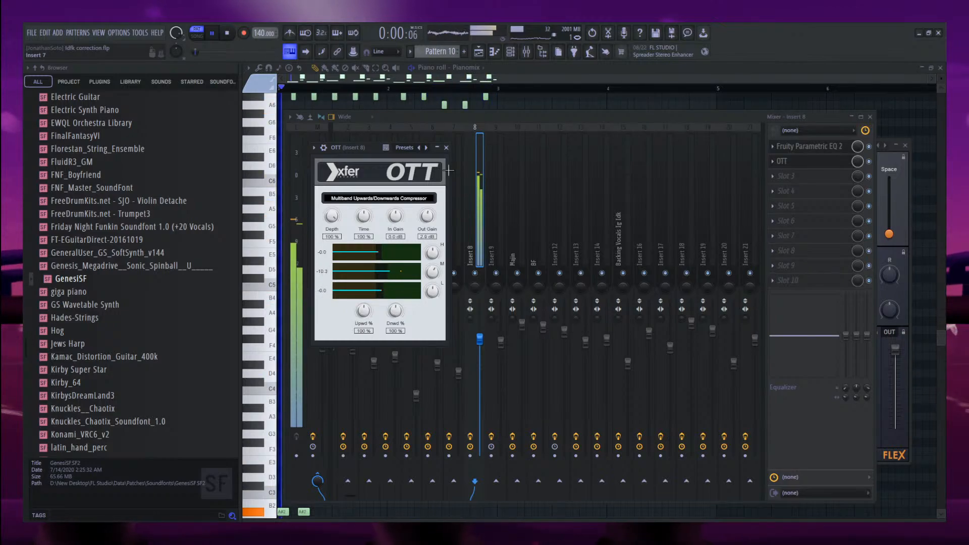
{"action": "left_click", "coordinate": [784, 163]}
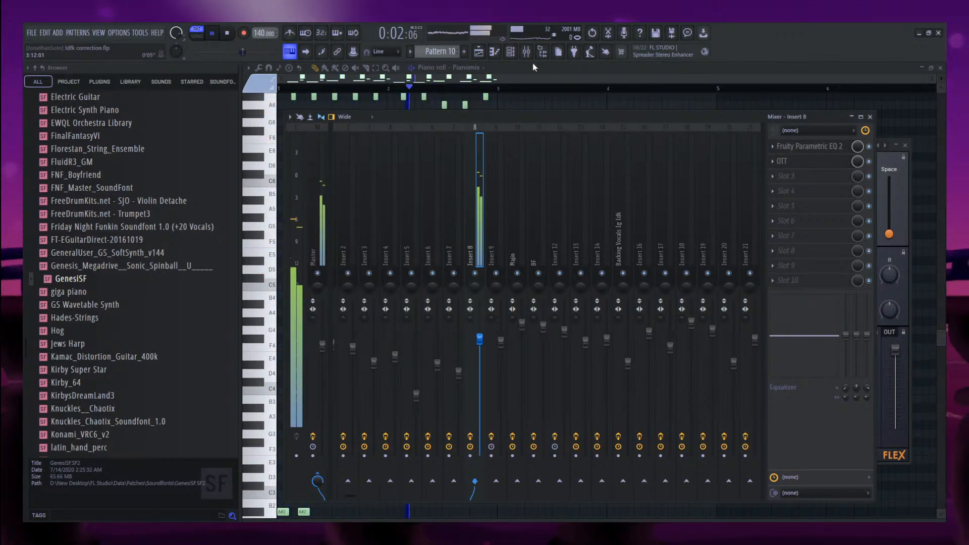
Reopen the Pianomix channel in FLEX, examine its Yamaha, Steinway and Bosendorfer macros and play Pattern 10.
{"action": "left_click", "coordinate": [510, 52]}
{"action": "key", "text": "space"}
{"action": "left_click", "coordinate": [357, 338]}
{"action": "left_click", "coordinate": [357, 338]}
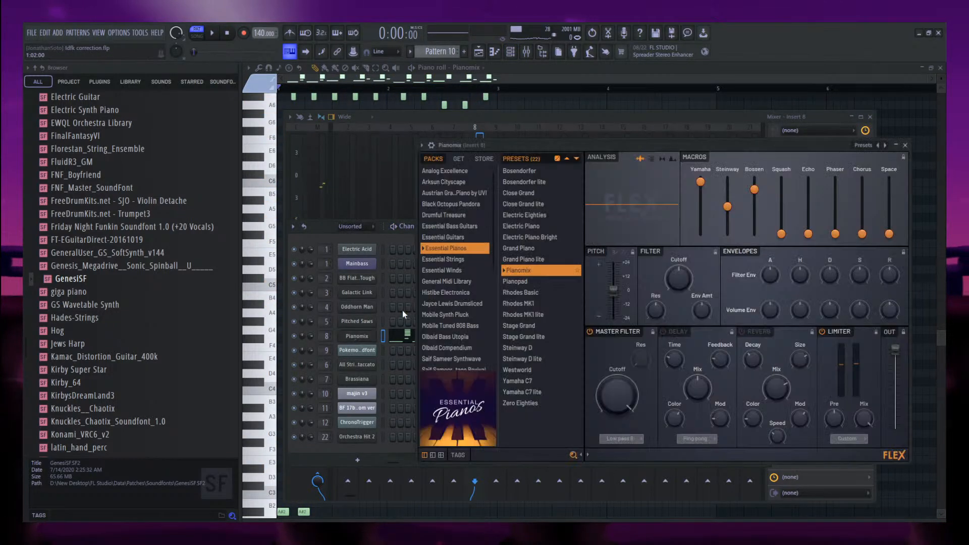
{"action": "left_click", "coordinate": [555, 135]}
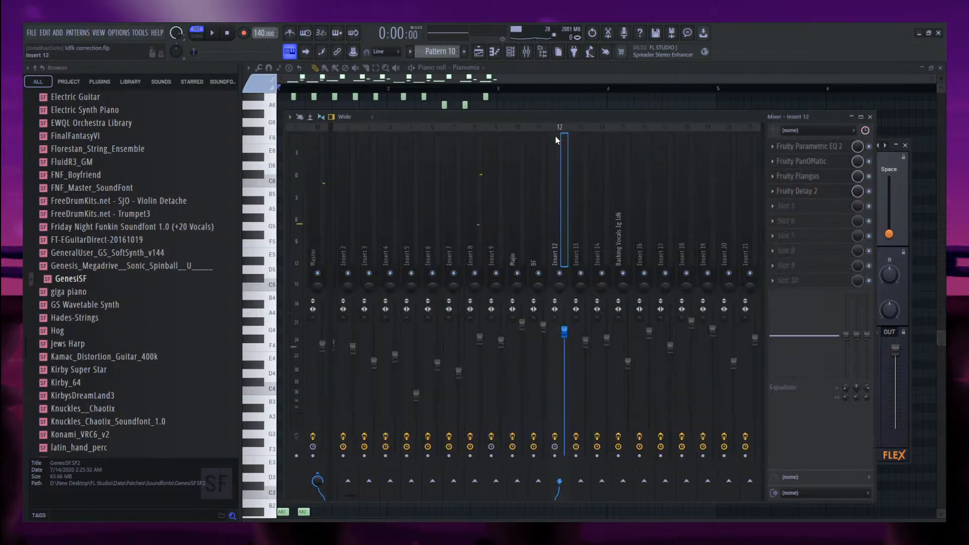
{"action": "left_click", "coordinate": [510, 52]}
{"action": "left_click", "coordinate": [357, 336]}
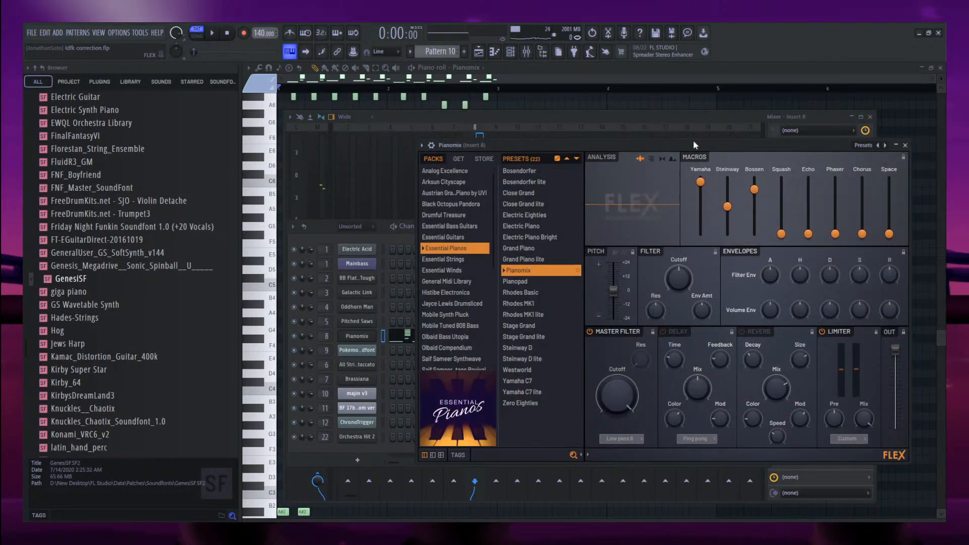
{"action": "left_click_drag", "start_coordinate": [692, 141], "coordinate": [575, 130]}
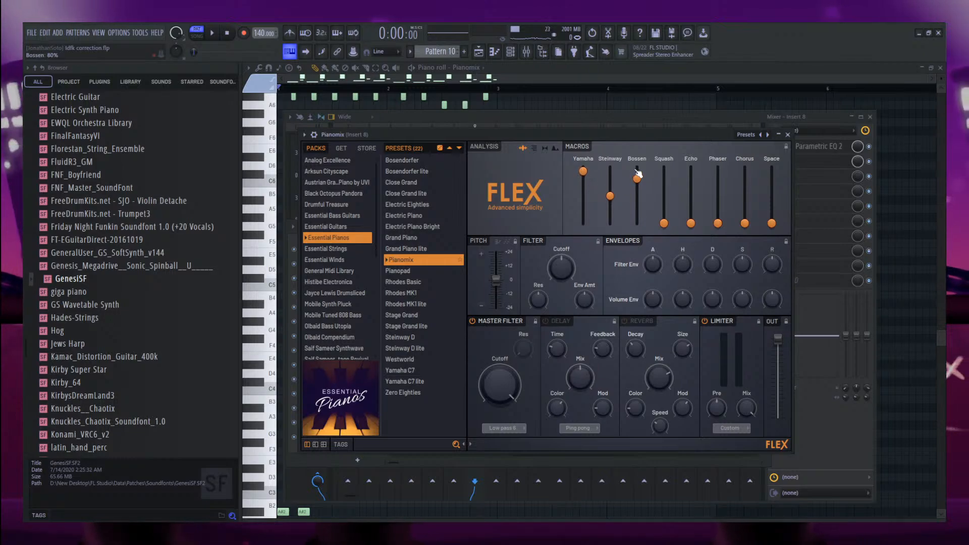
{"action": "key", "text": "space"}
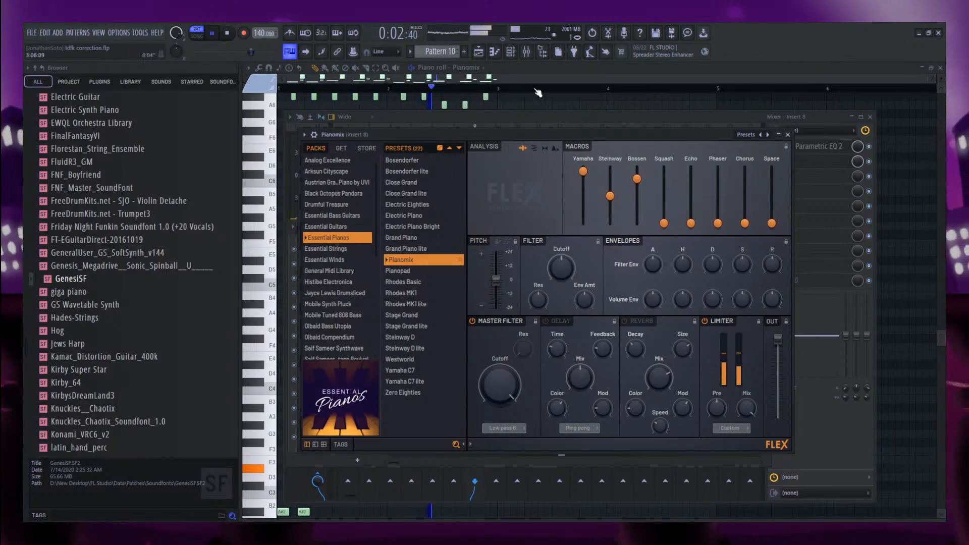
Stop playback and move the low bass notes of the Pianomix part in Pattern 10 two bars later, starting at bar 3.
{"action": "left_click", "coordinate": [538, 72]}
{"action": "key", "text": "space"}
{"action": "scroll", "coordinate": [554, 267], "scroll_direction": "down", "scroll_amount": 4}
{"action": "scroll", "coordinate": [561, 282], "scroll_direction": "down", "scroll_amount": 2}
{"action": "left_click_drag", "start_coordinate": [634, 446], "coordinate": [227, 165]}
{"action": "scroll", "coordinate": [343, 224], "scroll_direction": "up", "scroll_amount": 4}
{"action": "scroll", "coordinate": [271, 300], "scroll_direction": "up", "scroll_amount": 2}
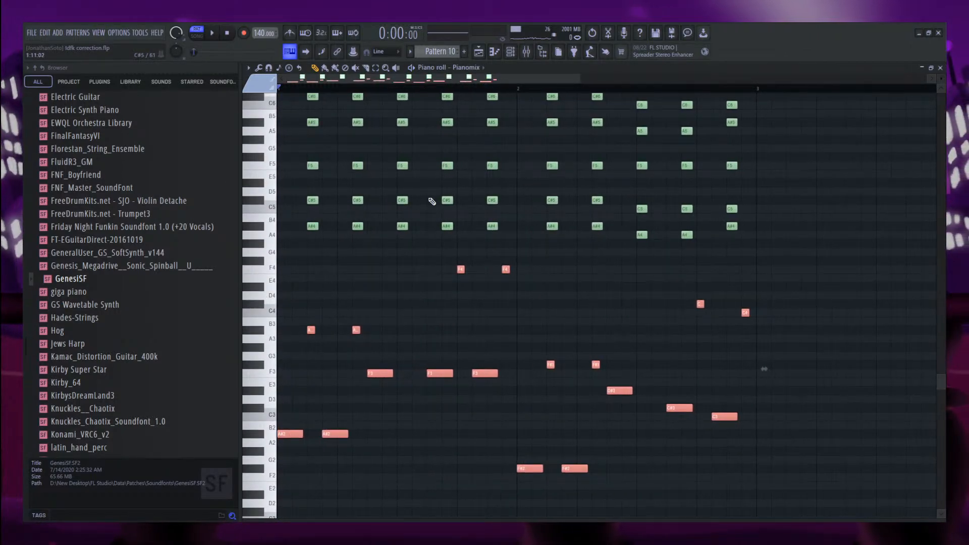
{"action": "scroll", "coordinate": [365, 359], "scroll_direction": "down", "scroll_amount": 2}
{"action": "scroll", "coordinate": [318, 388], "scroll_direction": "down", "scroll_amount": 2}
{"action": "left_click_drag", "start_coordinate": [286, 384], "coordinate": [644, 385]}
Play Pattern 10 from bar 3 to hear the bass notes without the chords.
{"action": "left_click", "coordinate": [635, 95]}
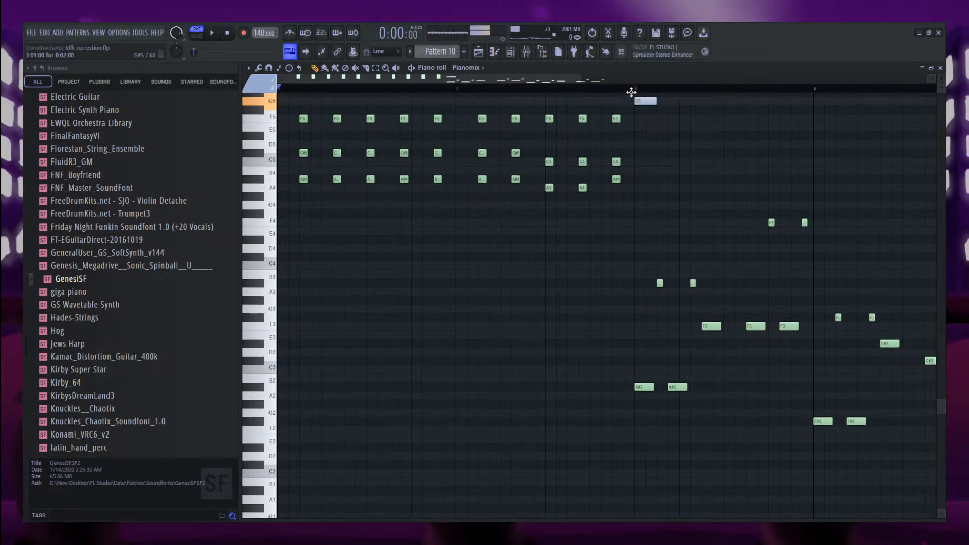
{"action": "right_click", "coordinate": [645, 99]}
{"action": "left_click", "coordinate": [636, 88]}
{"action": "key", "text": "space"}
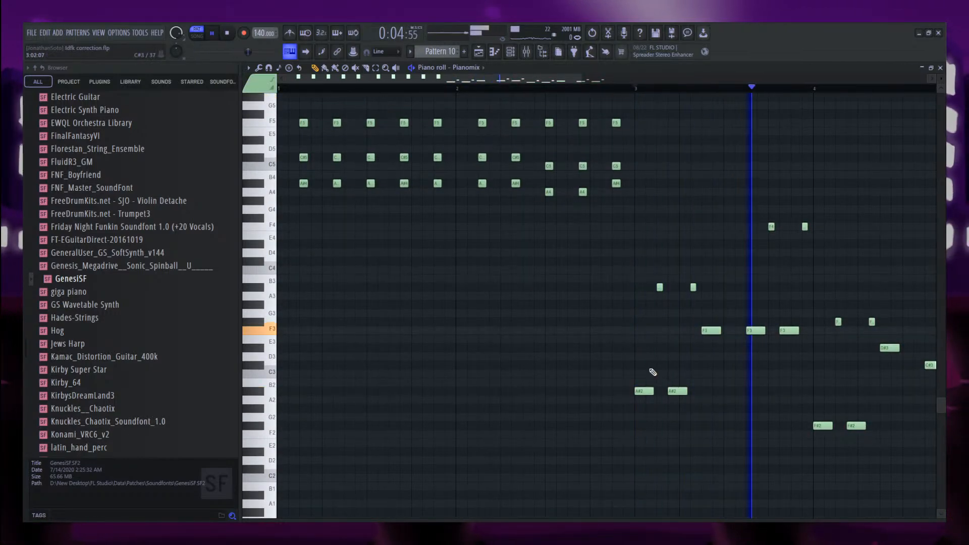
{"action": "scroll", "coordinate": [465, 298], "scroll_direction": "down", "scroll_amount": 2}
Move the bass notes back to bar 1 under the chords, play the pattern and clear the note selection.
{"action": "left_click_drag", "start_coordinate": [447, 215], "coordinate": [738, 499]}
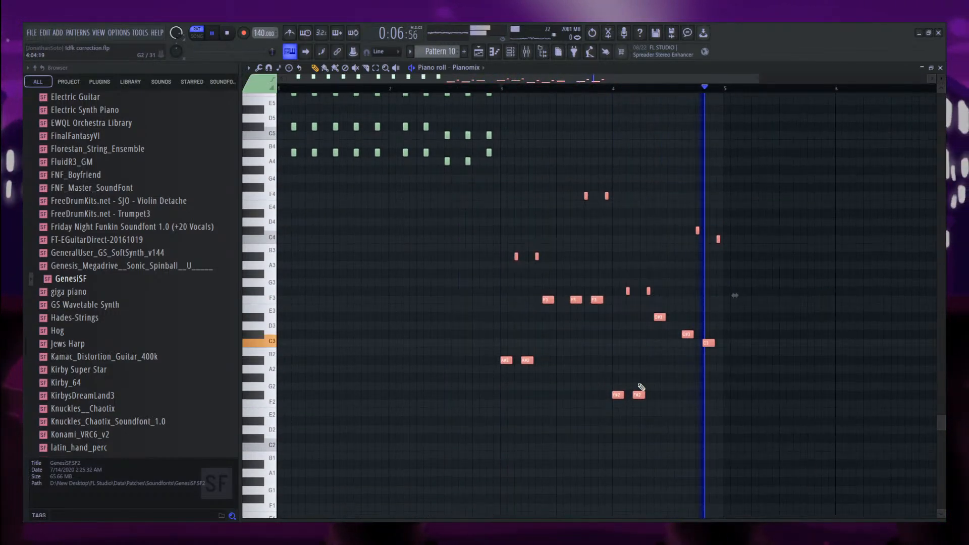
{"action": "key", "text": "space"}
{"action": "left_click_drag", "start_coordinate": [507, 360], "coordinate": [250, 360]}
{"action": "key", "text": "space"}
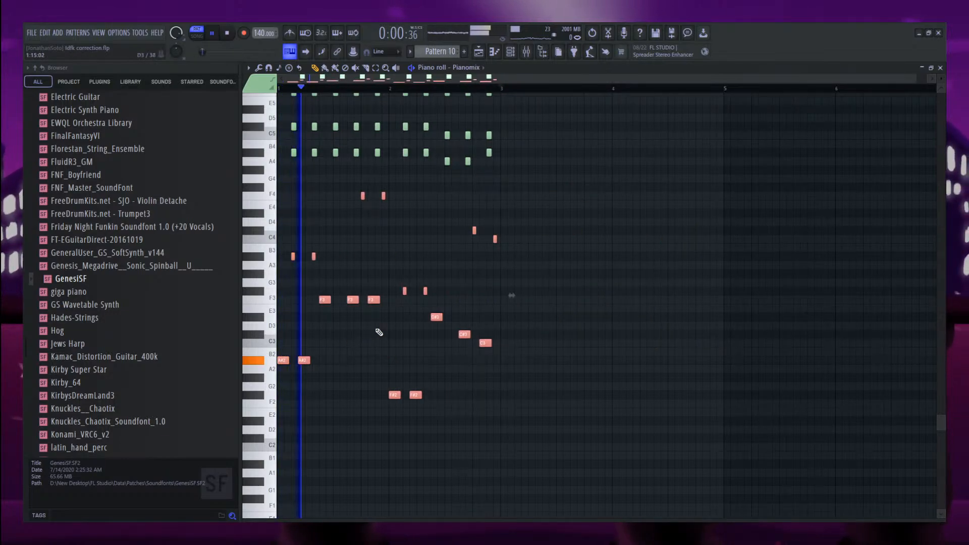
{"action": "scroll", "coordinate": [392, 328], "scroll_direction": "up", "scroll_amount": 3}
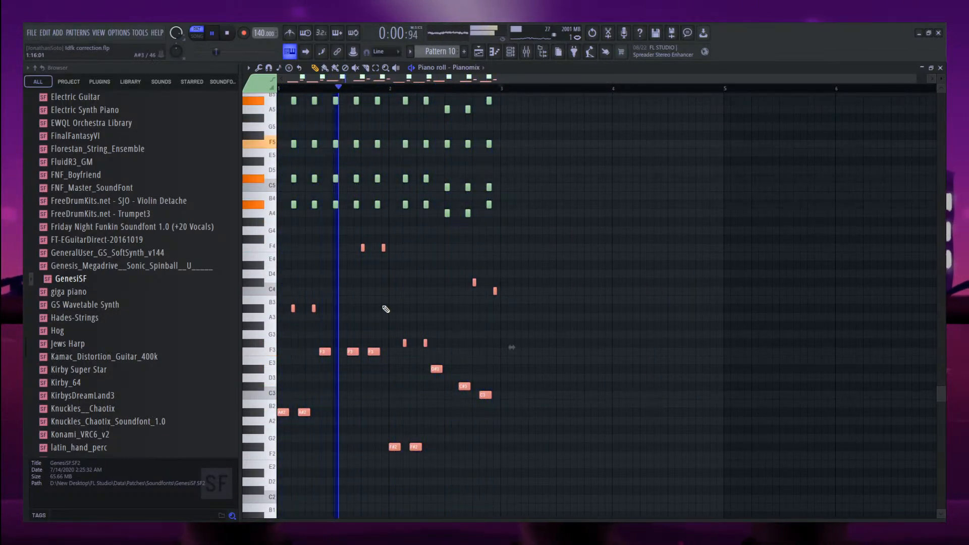
{"action": "key", "text": "ctrl+d"}
Play Pattern 10 repeatedly and examine how its stacked chord notes and bass notes fit together across the octaves.
{"action": "scroll", "coordinate": [381, 299], "scroll_direction": "up", "scroll_amount": 5}
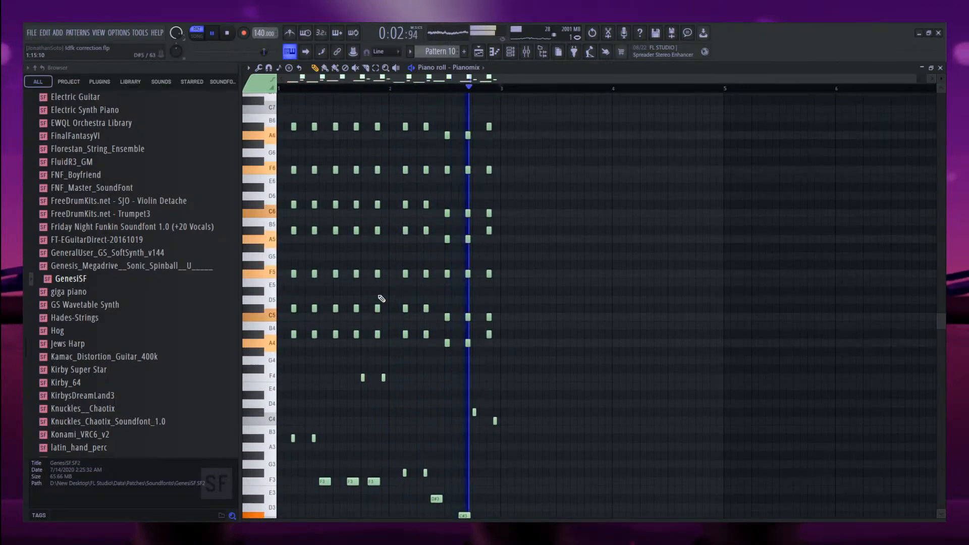
{"action": "key", "text": "space"}
{"action": "scroll", "coordinate": [281, 281], "scroll_direction": "up", "scroll_amount": 4}
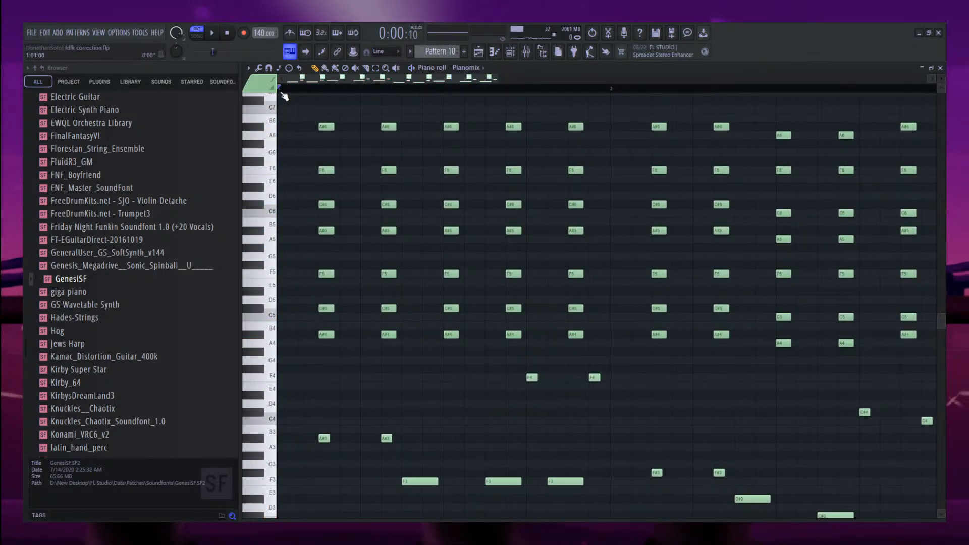
{"action": "scroll", "coordinate": [318, 162], "scroll_direction": "down", "scroll_amount": 3}
{"action": "scroll", "coordinate": [306, 224], "scroll_direction": "up", "scroll_amount": 3}
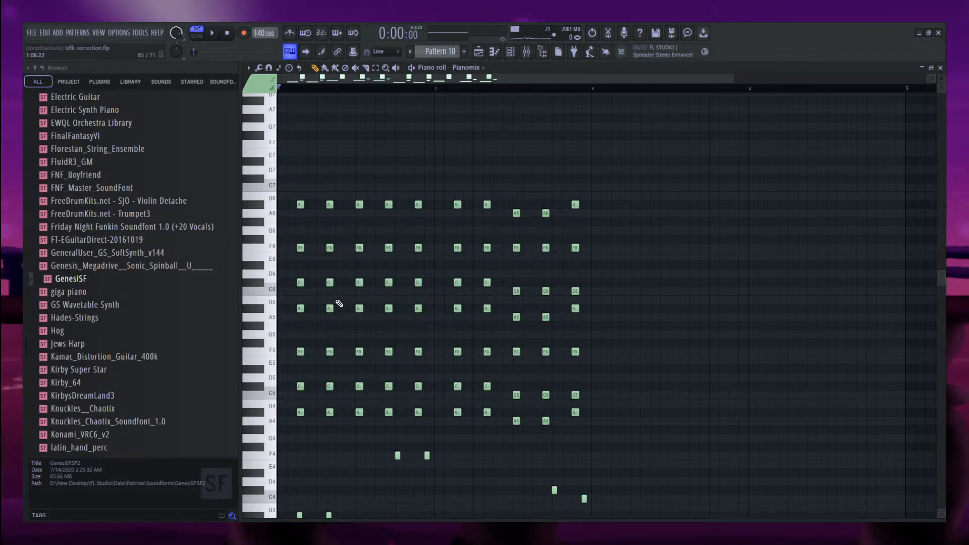
{"action": "key", "text": "space"}
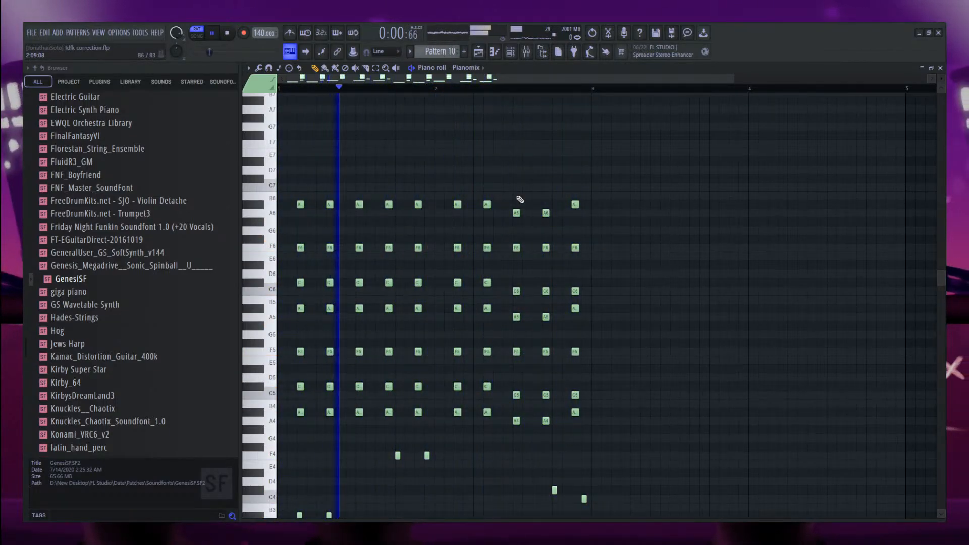
{"action": "key", "text": "space"}
{"action": "scroll", "coordinate": [579, 216], "scroll_direction": "down", "scroll_amount": 5}
{"action": "scroll", "coordinate": [352, 253], "scroll_direction": "down", "scroll_amount": 2}
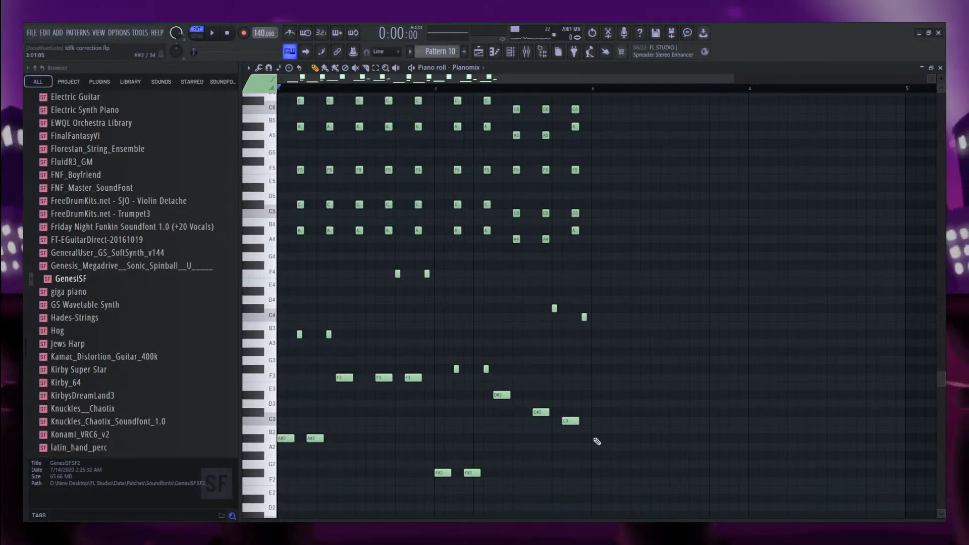
{"action": "key", "text": "space"}
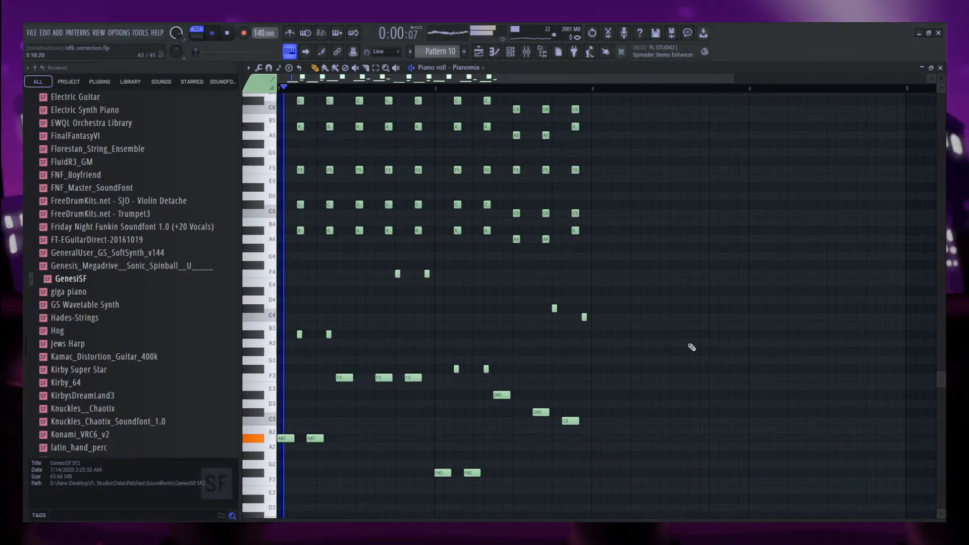
{"action": "scroll", "coordinate": [646, 286], "scroll_direction": "up", "scroll_amount": 3}
{"action": "scroll", "coordinate": [621, 293], "scroll_direction": "up", "scroll_amount": 2}
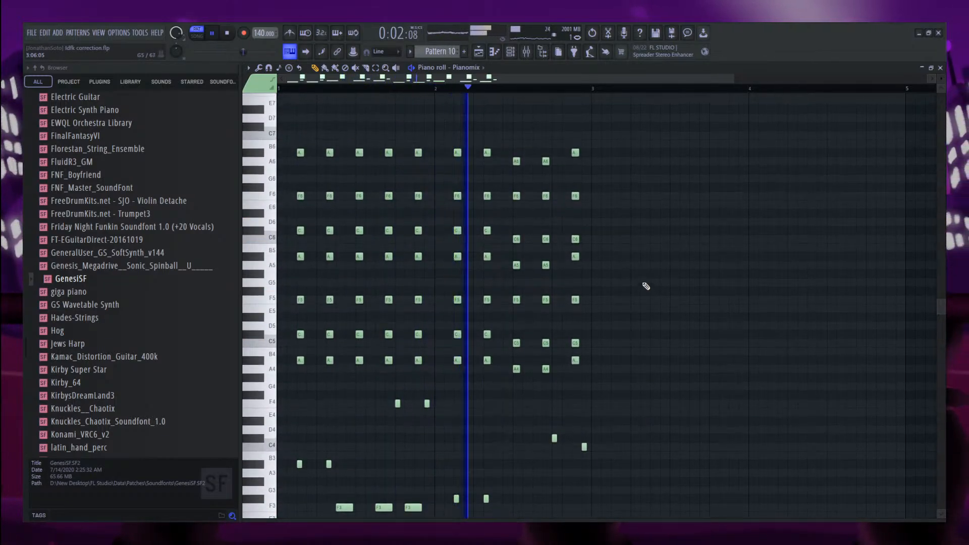
{"action": "key", "text": "space"}
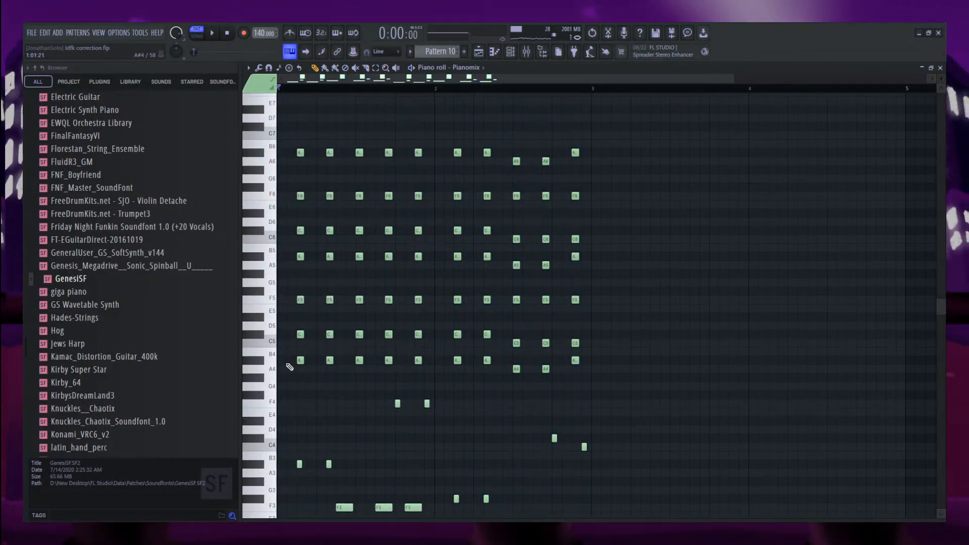
{"action": "left_click_drag", "start_coordinate": [398, 363], "coordinate": [604, 367]}
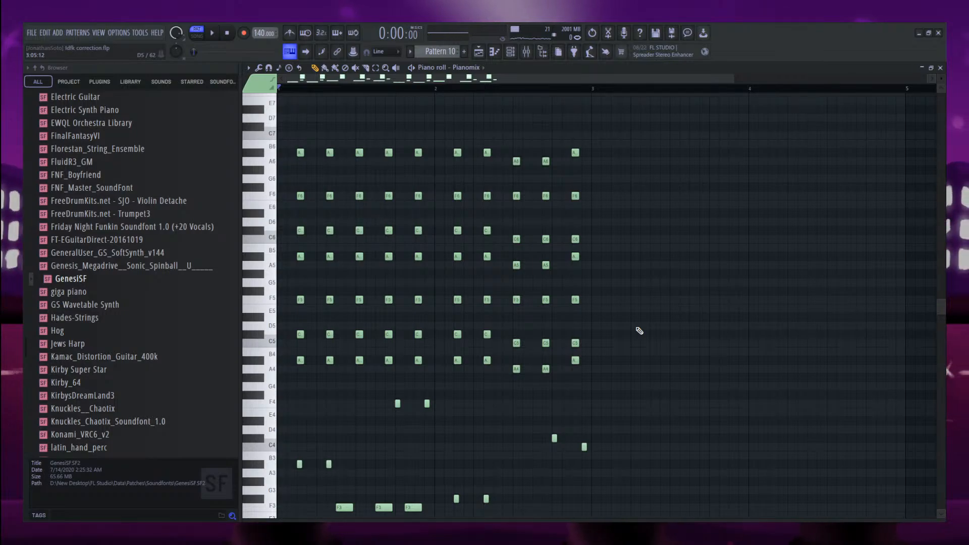
Mute Track 13 in the playlist and play the song from bar 11 to hear Tracks 8 and 9 together.
{"action": "left_click", "coordinate": [483, 56]}
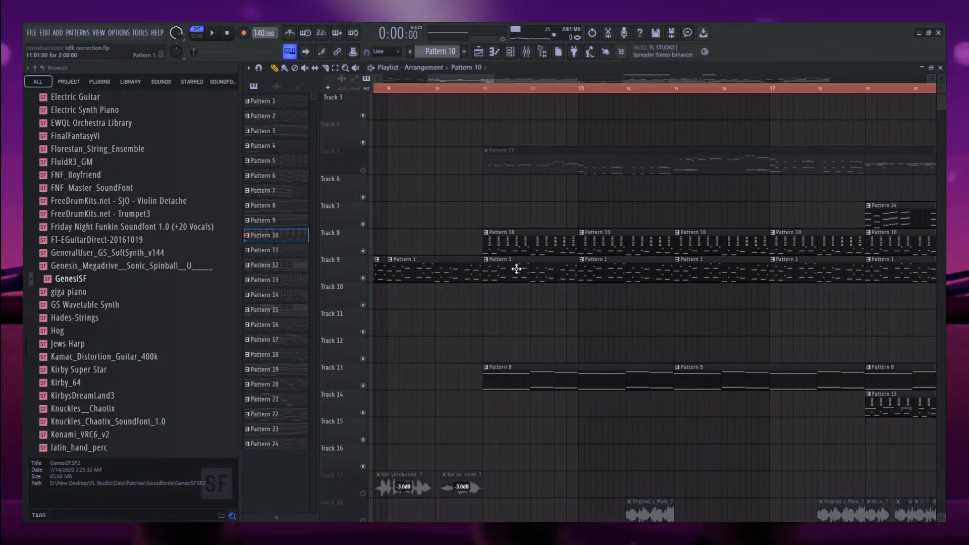
{"action": "scroll", "coordinate": [513, 242], "scroll_direction": "down", "scroll_amount": 5}
{"action": "scroll", "coordinate": [573, 308], "scroll_direction": "up", "scroll_amount": 5}
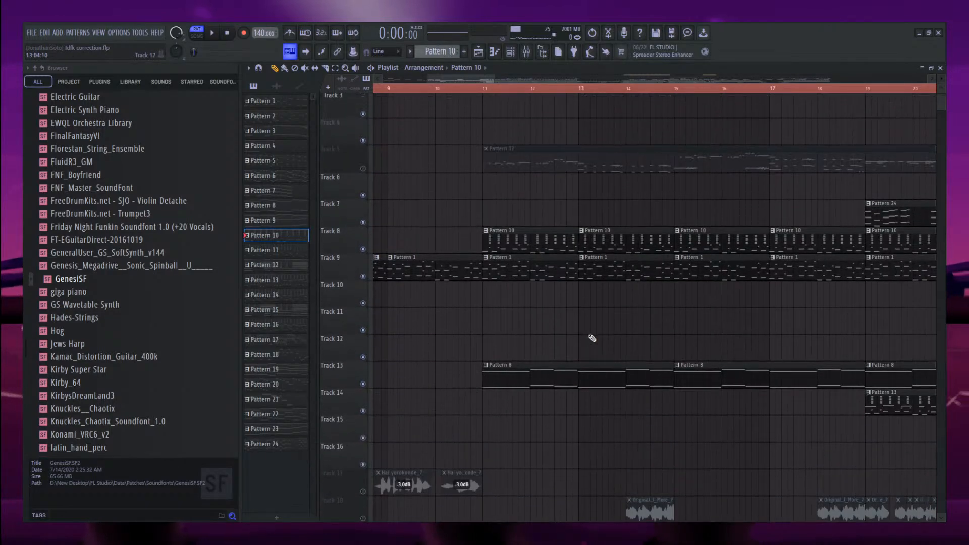
{"action": "scroll", "coordinate": [588, 338], "scroll_direction": "up", "scroll_amount": 2}
{"action": "left_click", "coordinate": [426, 87]}
{"action": "left_click", "coordinate": [362, 385]}
{"action": "key", "text": "space"}
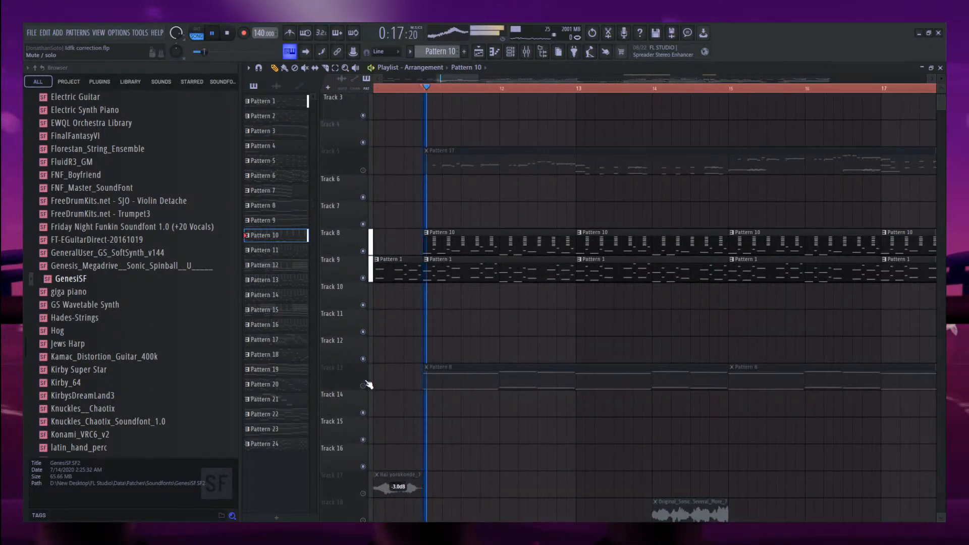
{"action": "key", "text": "space"}
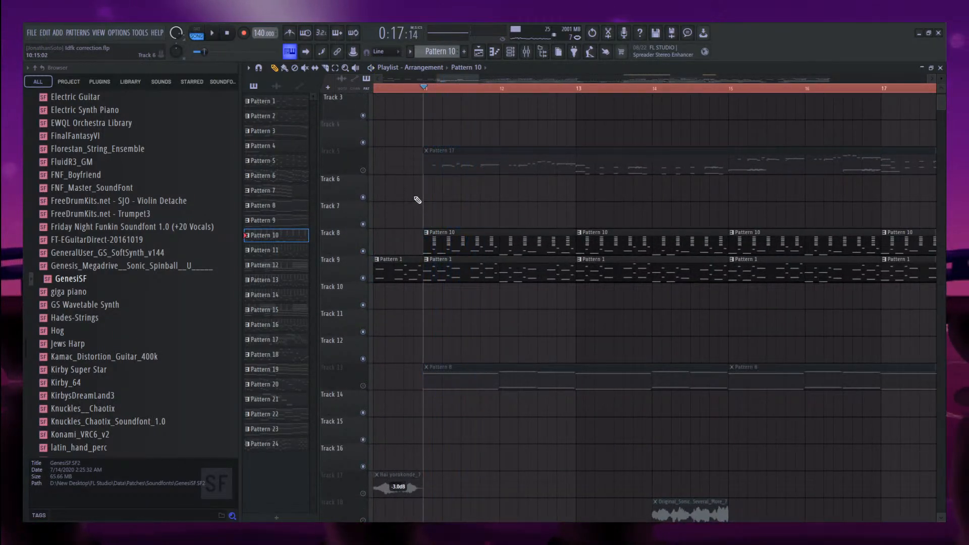
{"action": "key", "text": "space"}
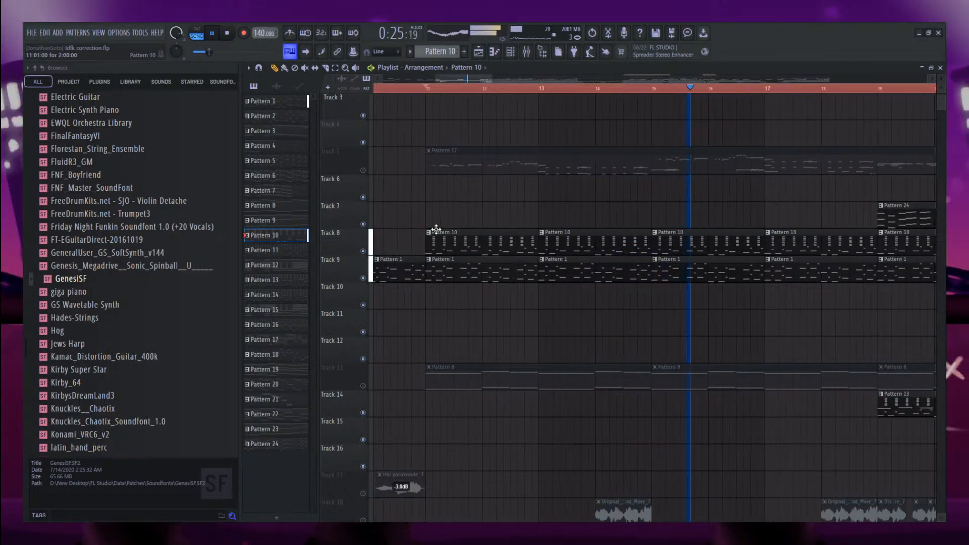
{"action": "scroll", "coordinate": [455, 216], "scroll_direction": "down", "scroll_amount": 2}
{"action": "scroll", "coordinate": [455, 212], "scroll_direction": "down", "scroll_amount": 1}
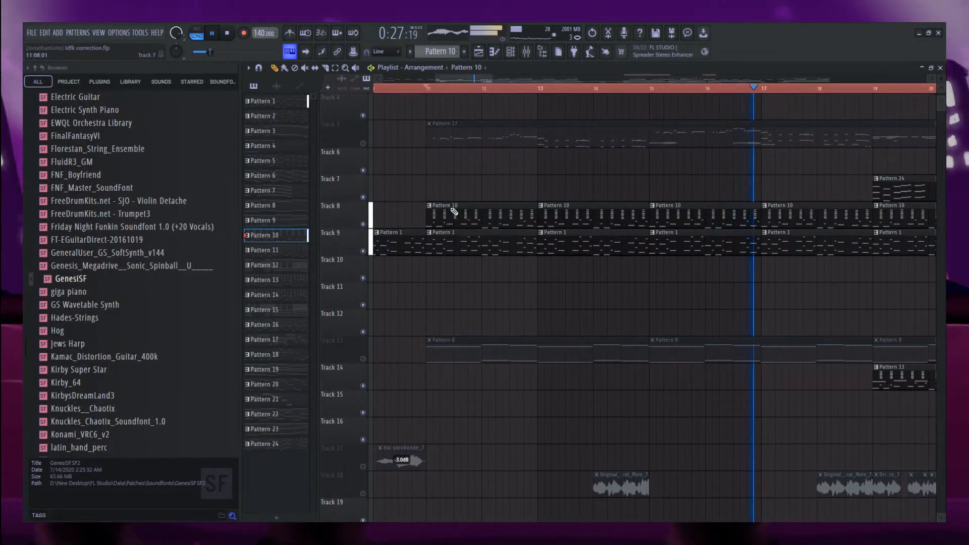
{"action": "key", "text": "space"}
Open Pattern 8 from Track 13 in the piano roll and play it on its own in pattern mode.
{"action": "double_click", "coordinate": [433, 343]}
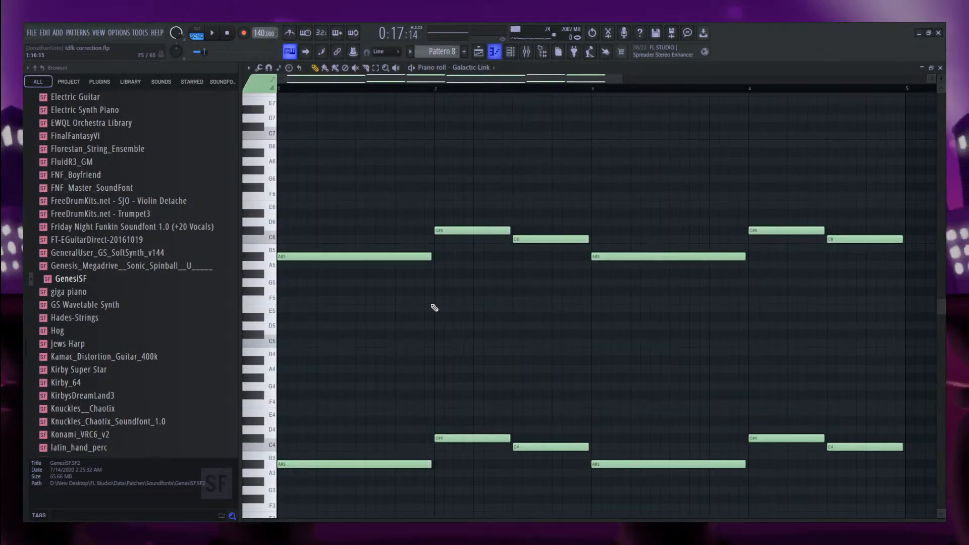
{"action": "left_click", "coordinate": [197, 35]}
{"action": "key", "text": "space"}
Examine the FLEX preset used by the Galactic Link channel while Pattern 8 plays, and return to its piano roll.
{"action": "left_click", "coordinate": [512, 52]}
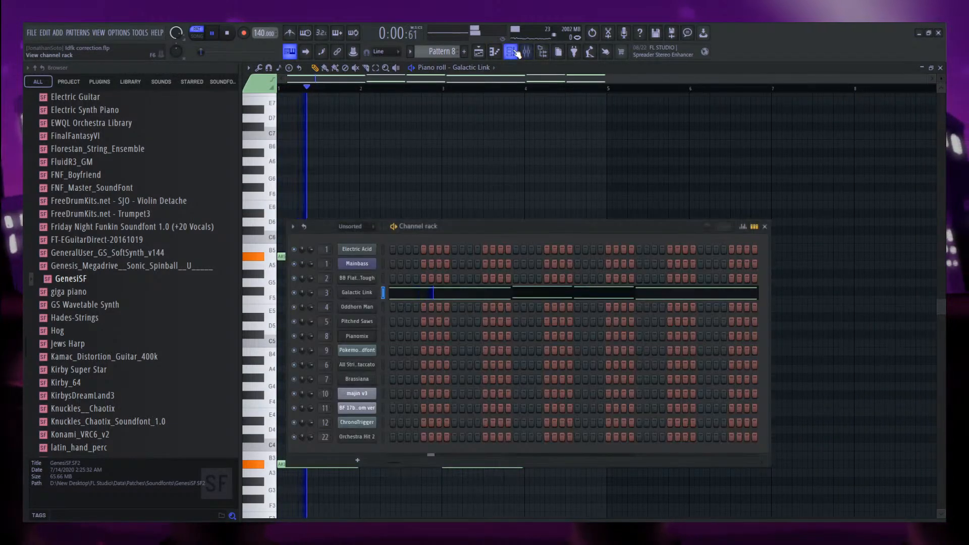
{"action": "left_click", "coordinate": [359, 293]}
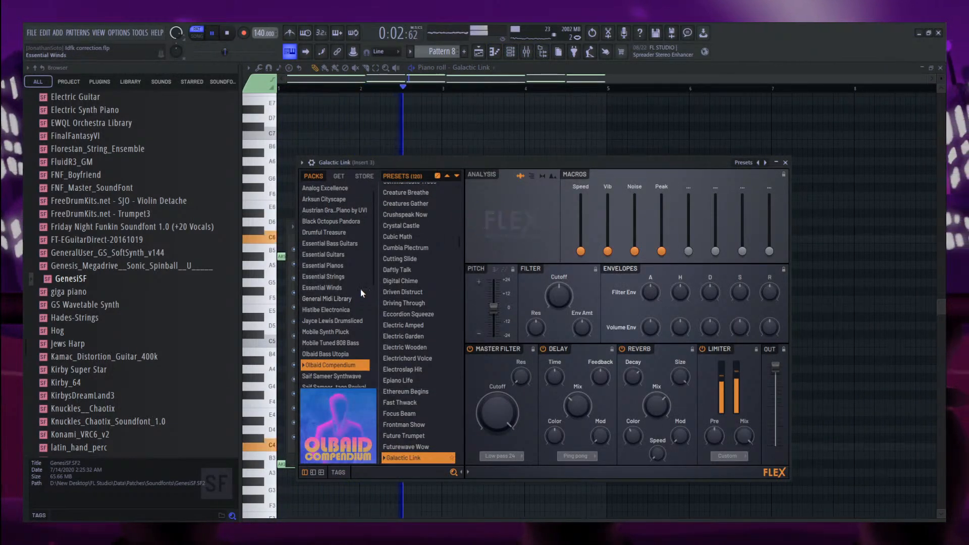
{"action": "left_click_drag", "start_coordinate": [387, 163], "coordinate": [451, 123]}
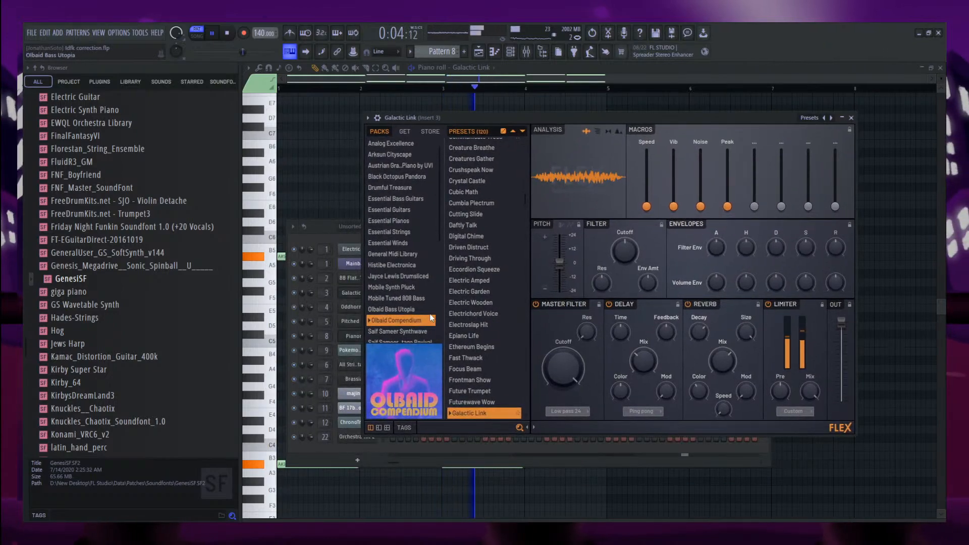
{"action": "left_click", "coordinate": [331, 204]}
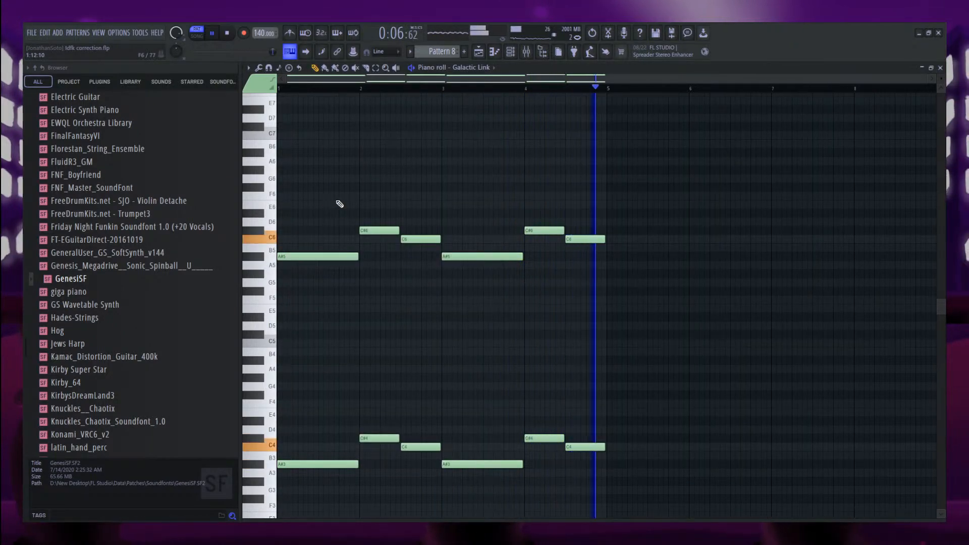
{"action": "key", "text": "space"}
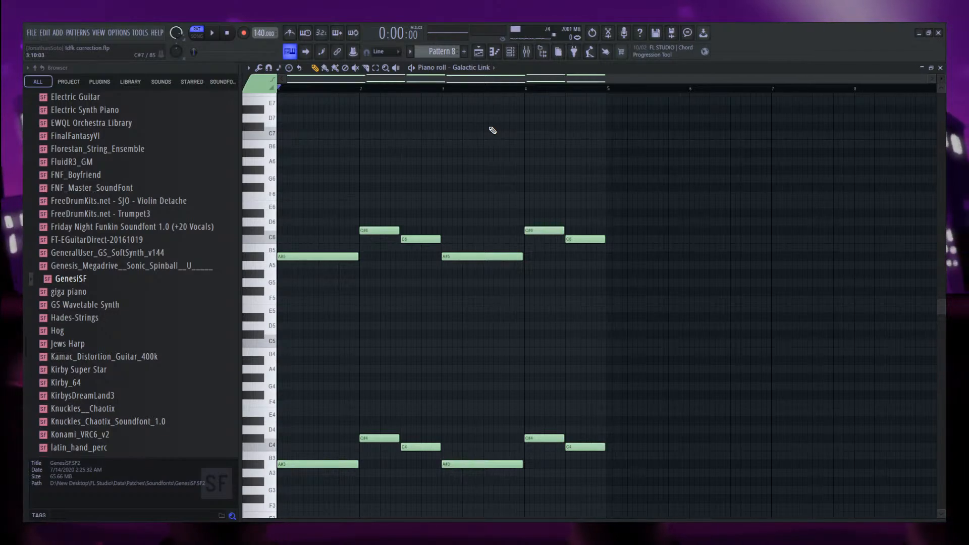
Return to the playlist and play the song from bar 11 with Tracks 8, 9 and 13 audible.
{"action": "key", "text": "space"}
{"action": "left_click", "coordinate": [479, 51]}
{"action": "left_click", "coordinate": [432, 90]}
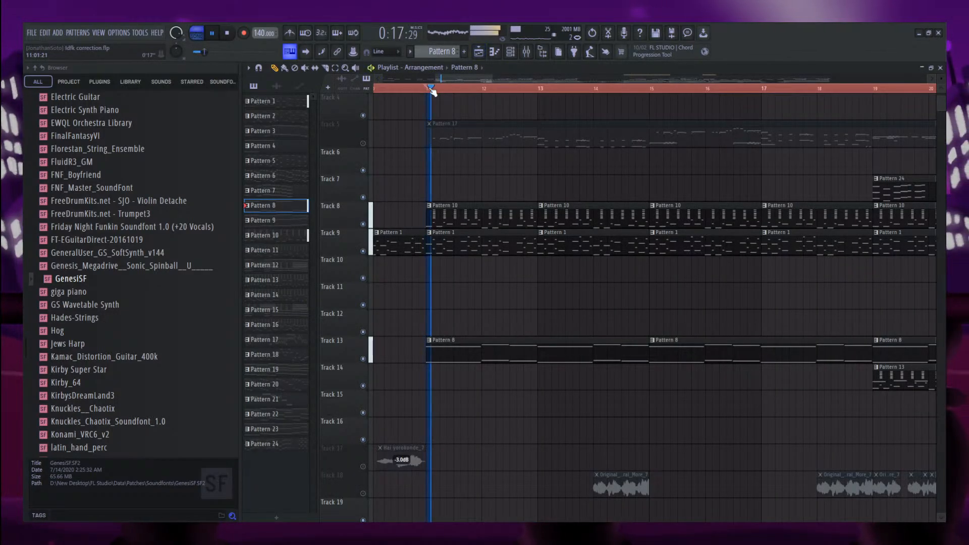
{"action": "key", "text": "space"}
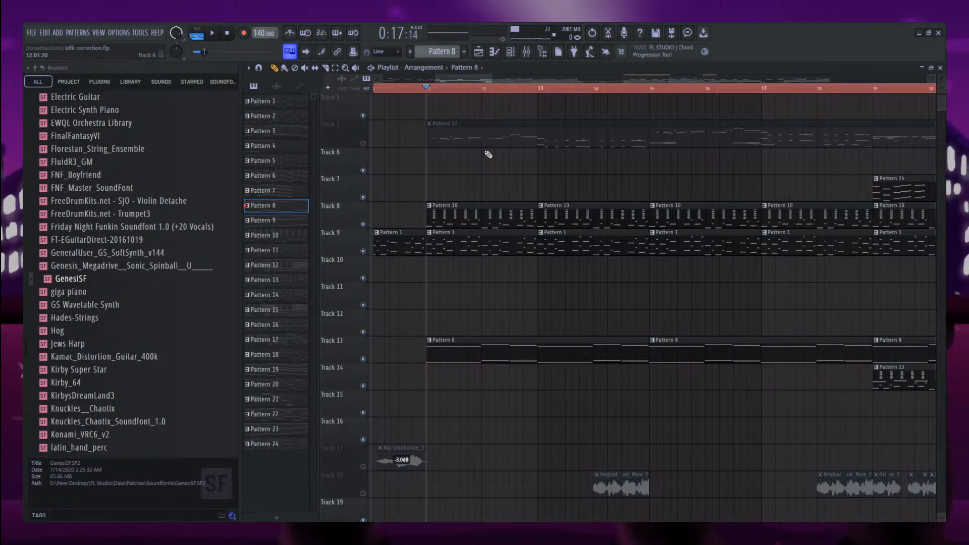
Solo the kick on Track 21, unmute Tracks 22 and 23, and play the drums from bar 11.
{"action": "scroll", "coordinate": [488, 154], "scroll_direction": "down", "scroll_amount": 6}
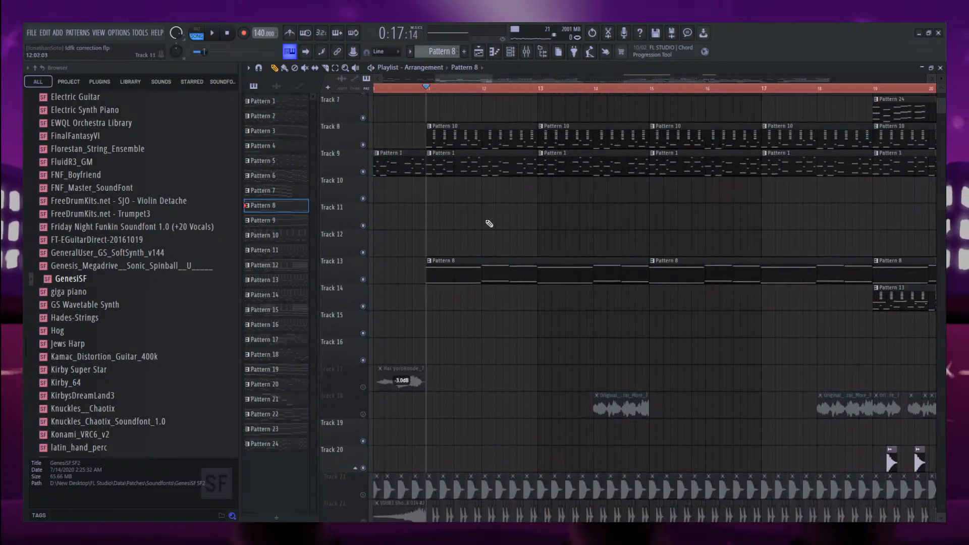
{"action": "right_click", "coordinate": [364, 331]}
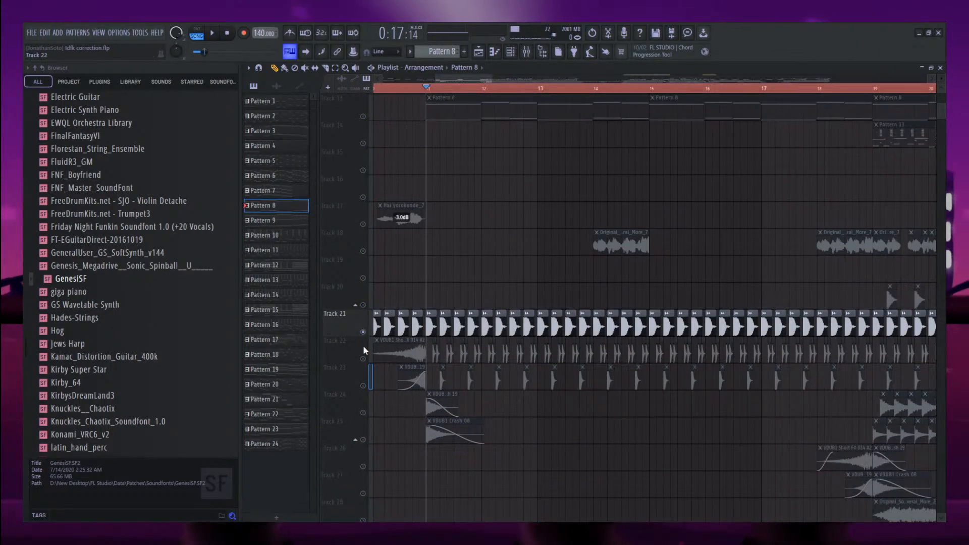
{"action": "left_click", "coordinate": [363, 359]}
{"action": "left_click", "coordinate": [363, 385]}
{"action": "key", "text": "space"}
{"action": "scroll", "coordinate": [420, 364], "scroll_direction": "up", "scroll_amount": 2, "text": "ctrl"}
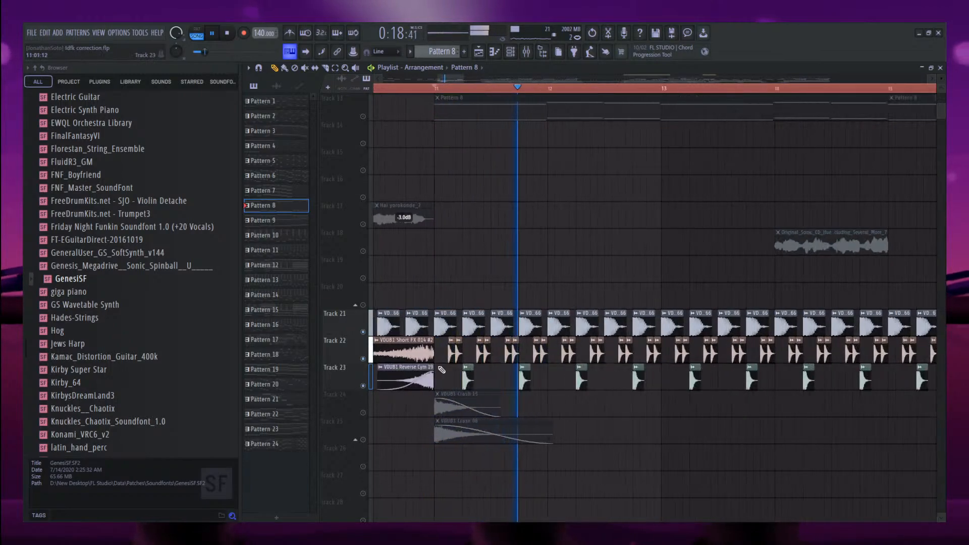
{"action": "key", "text": "space"}
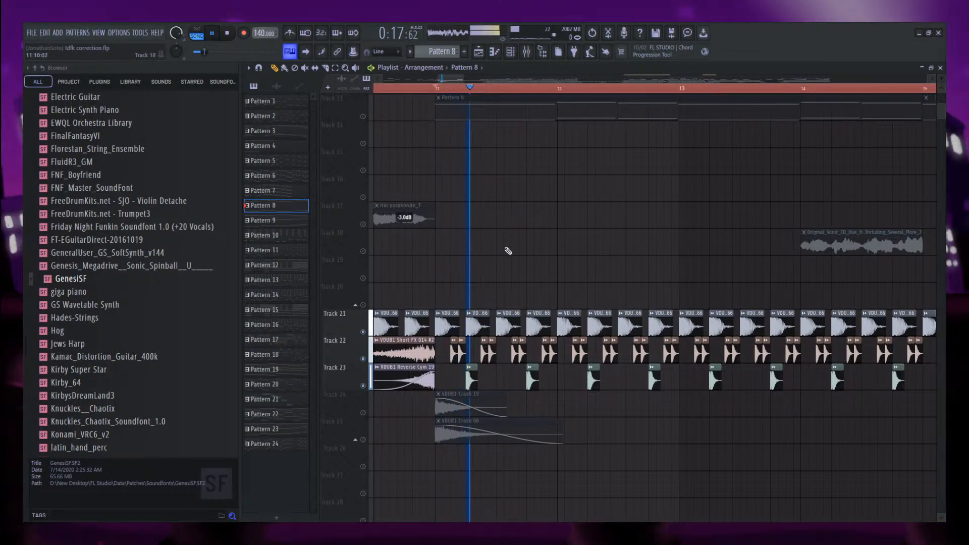
Mute Tracks 22 and 23 and play only the kick on Track 21 from bar 11.
{"action": "scroll", "coordinate": [508, 217], "scroll_direction": "up", "scroll_amount": 3}
{"action": "left_click", "coordinate": [363, 359]}
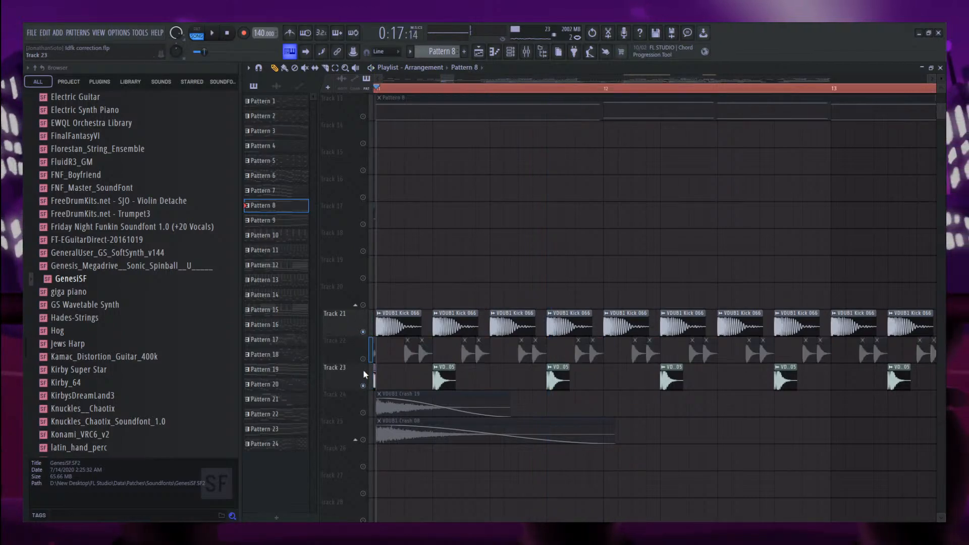
{"action": "left_click", "coordinate": [363, 386]}
{"action": "key", "text": "space"}
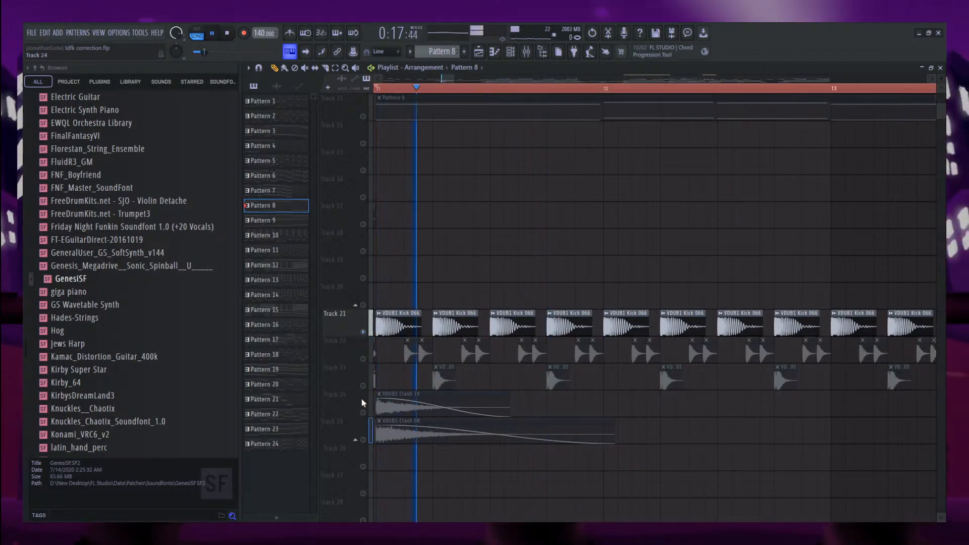
Examine the Fruity Parametric EQ 2 on the VDUB1 Kick 066 clip's mixer track, and return to the playlist.
{"action": "double_click", "coordinate": [396, 329]}
{"action": "double_click", "coordinate": [591, 211]}
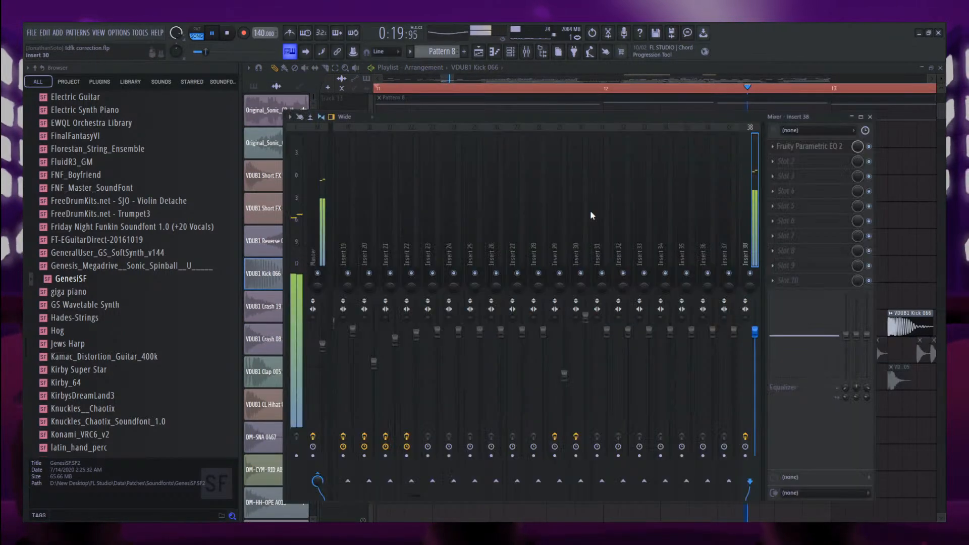
{"action": "left_click", "coordinate": [809, 146]}
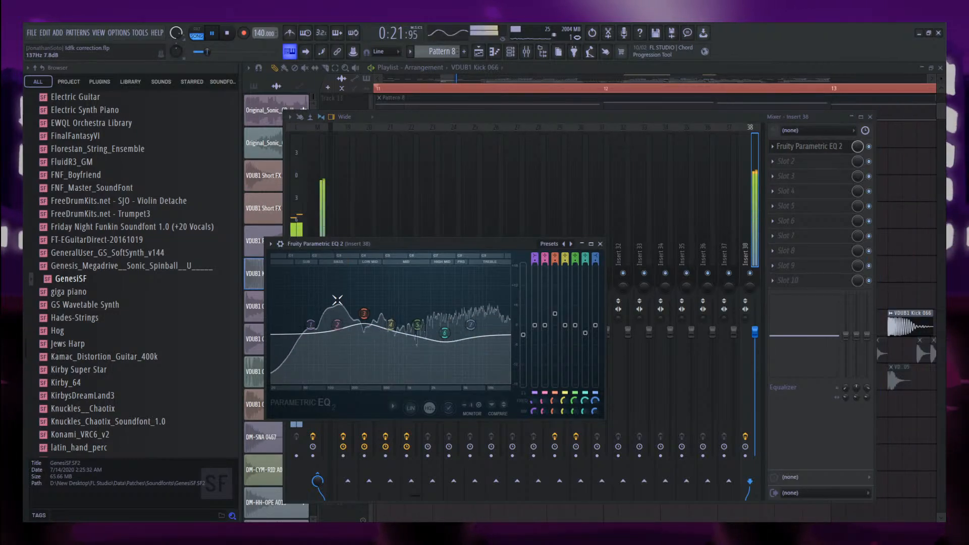
{"action": "left_click", "coordinate": [844, 148]}
{"action": "key", "text": "F9"}
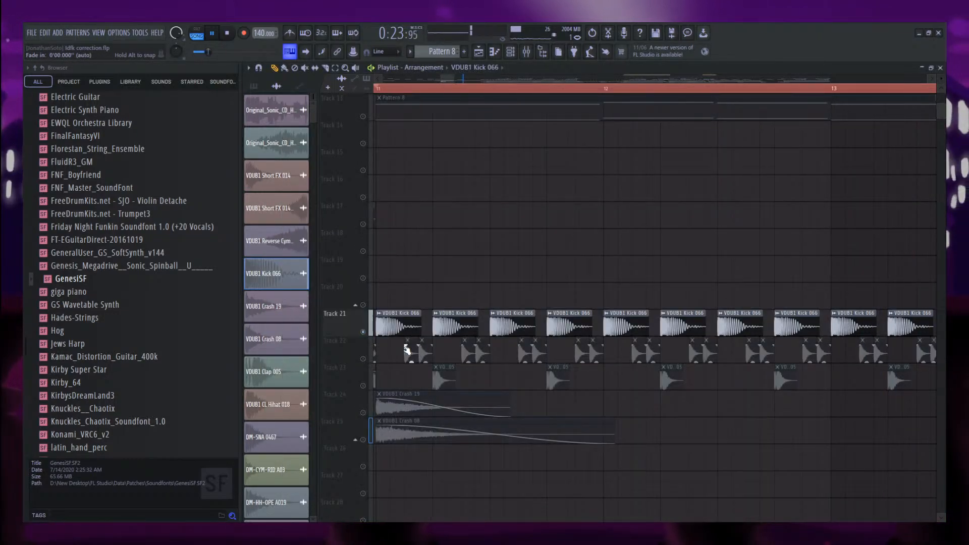
Switch the solo from the kick to the hi-hat on Track 22 and play it from bar 11.
{"action": "key", "text": "space"}
{"action": "left_click", "coordinate": [363, 332]}
{"action": "left_click", "coordinate": [363, 359]}
{"action": "key", "text": "space"}
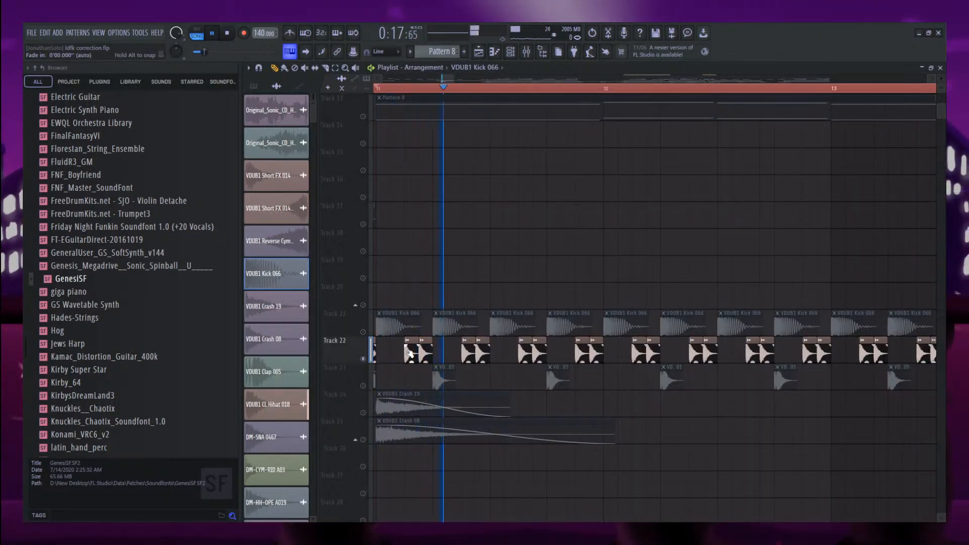
Examine the Fruity Parametric EQ 2 on the VDUB1 CL Hihat 018 clip's mixer track, and return to the playlist with playback stopped.
{"action": "double_click", "coordinate": [467, 344]}
{"action": "left_click", "coordinate": [544, 162]}
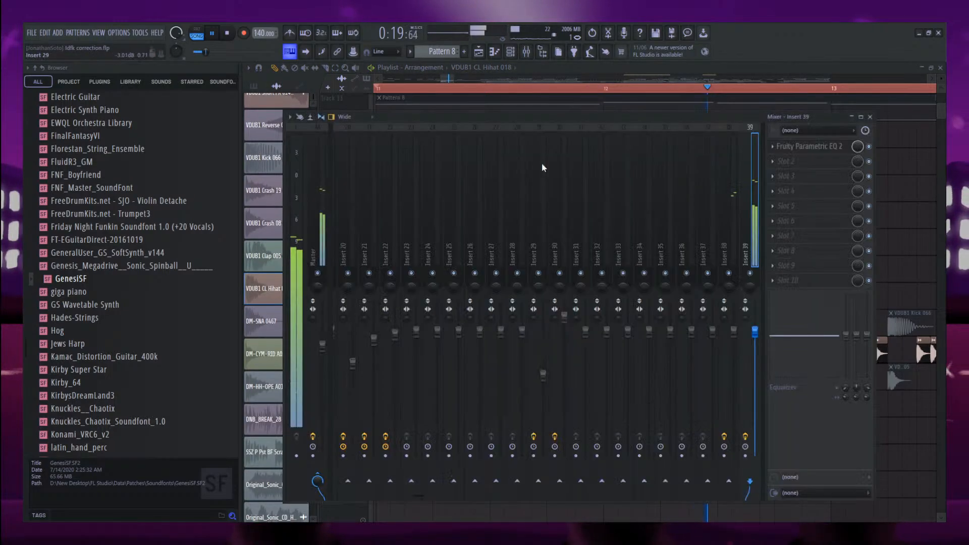
{"action": "left_click", "coordinate": [809, 146]}
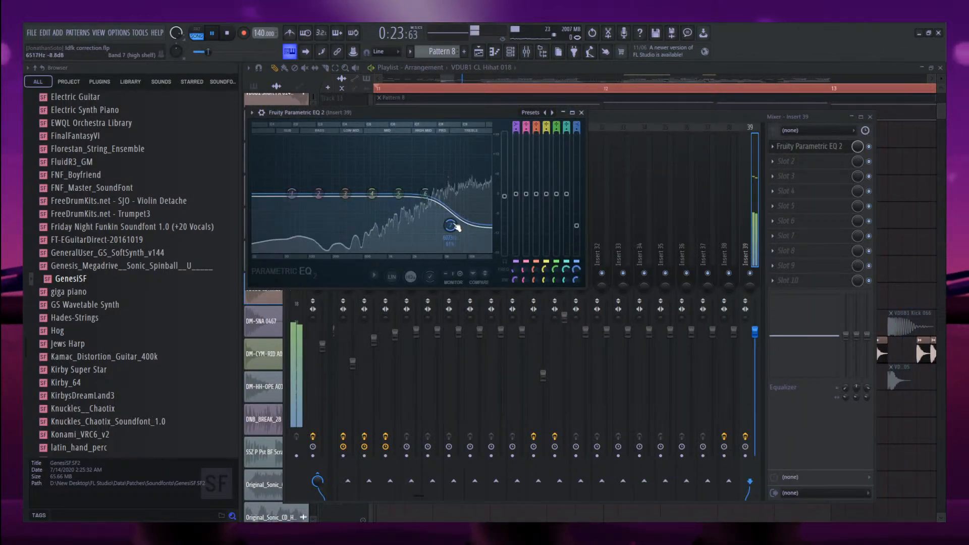
{"action": "left_click", "coordinate": [811, 146]}
{"action": "key", "text": "space"}
{"action": "left_click", "coordinate": [885, 203]}
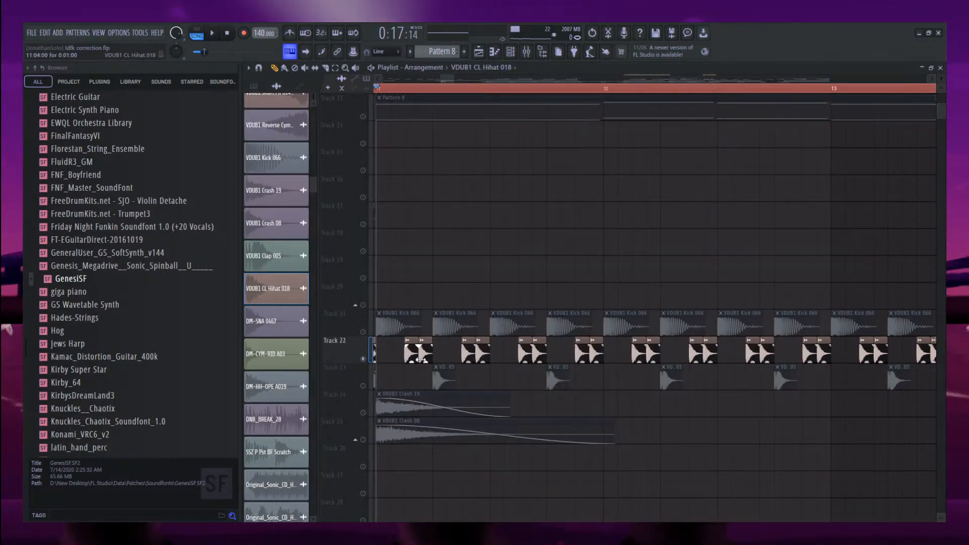
Switch the solo from the hi-hat to the clap on Track 23 and play it from bar 11.
{"action": "left_click", "coordinate": [363, 358]}
{"action": "left_click", "coordinate": [363, 386]}
{"action": "key", "text": "space"}
Examine the Fruity Parametric EQ 2 and Fruity Reeverb 2 on the VDUB1 Clap 005 clip's mixer track, and close the mixer.
{"action": "double_click", "coordinate": [449, 372]}
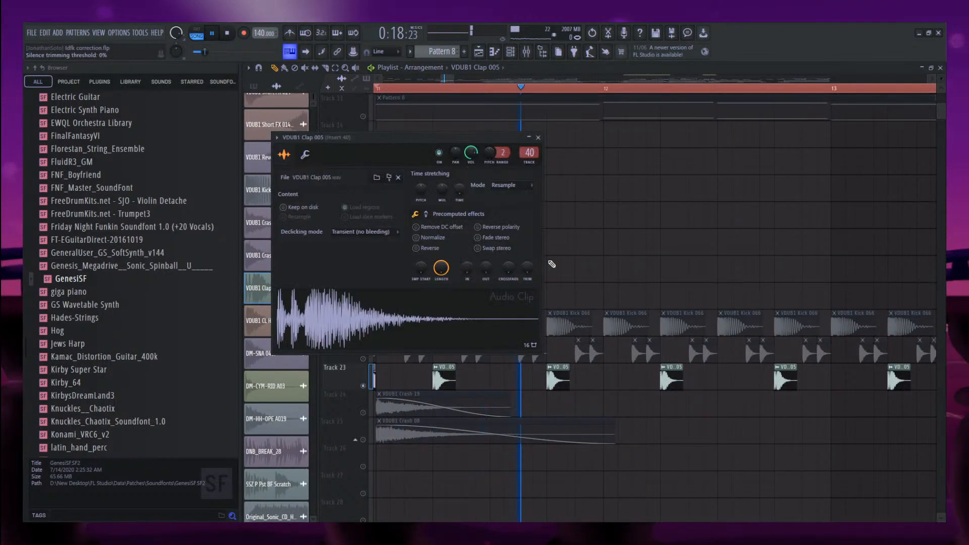
{"action": "left_click", "coordinate": [529, 152]}
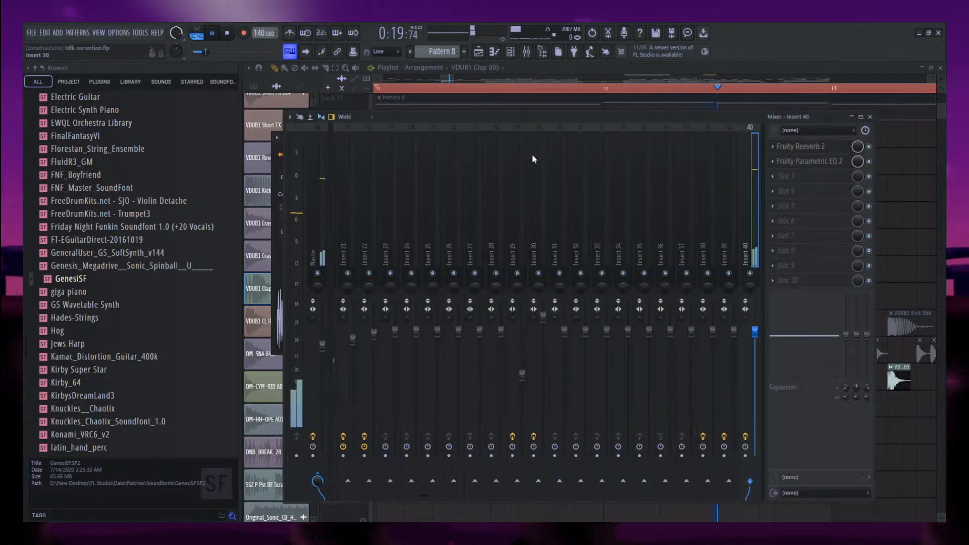
{"action": "left_click", "coordinate": [836, 159]}
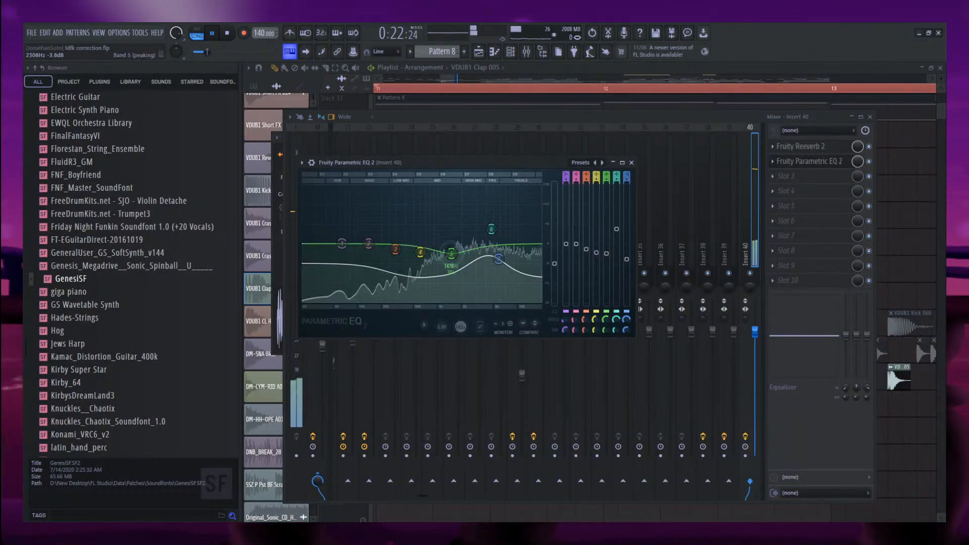
{"action": "left_click", "coordinate": [801, 147]}
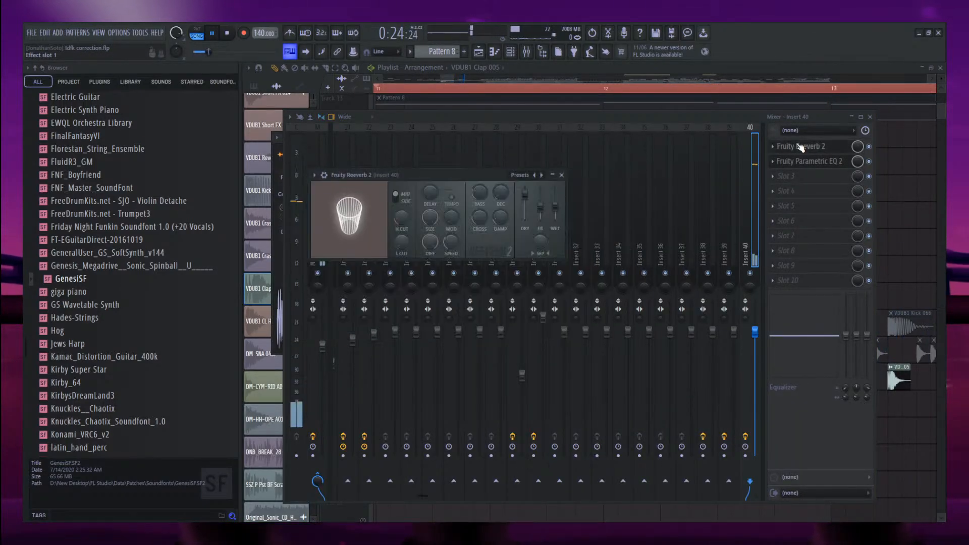
{"action": "left_click", "coordinate": [801, 147]}
{"action": "left_click", "coordinate": [801, 146]}
{"action": "left_click", "coordinate": [801, 147]}
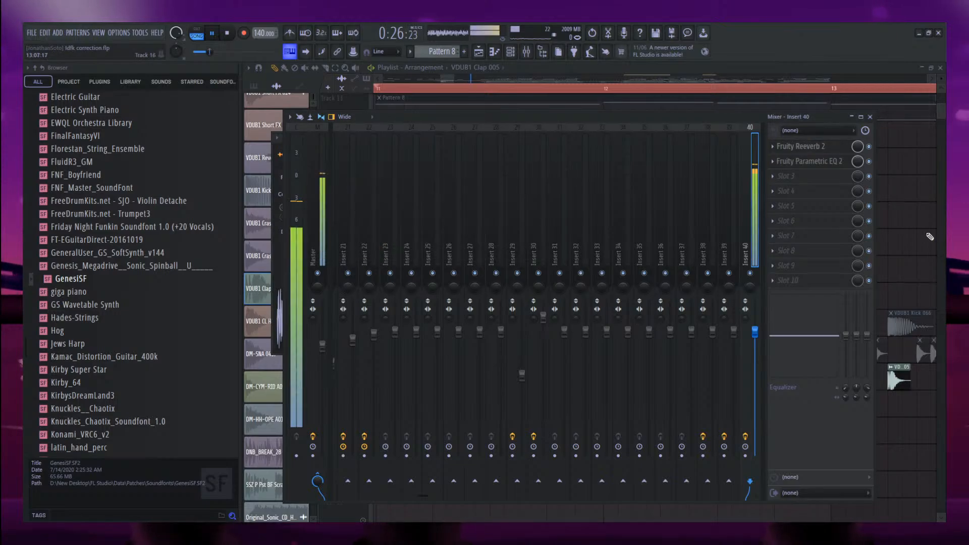
{"action": "key", "text": "F9"}
End the clap solo, mute Pattern 17 on Track 5, and play the arrangement from bar 11.
{"action": "key", "text": "space"}
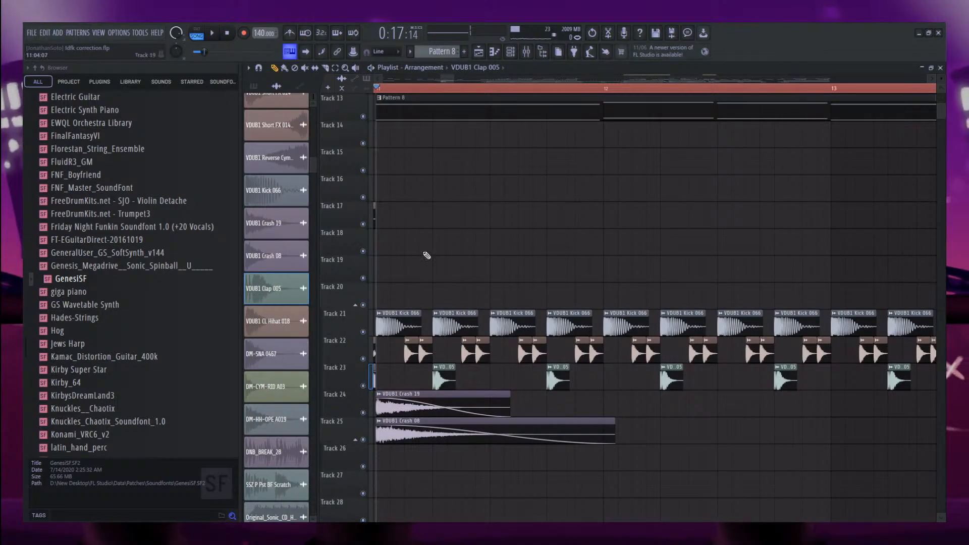
{"action": "scroll", "coordinate": [446, 265], "scroll_direction": "down", "scroll_amount": 5}
{"action": "scroll", "coordinate": [446, 266], "scroll_direction": "up", "scroll_amount": 5}
{"action": "left_click", "coordinate": [363, 171]}
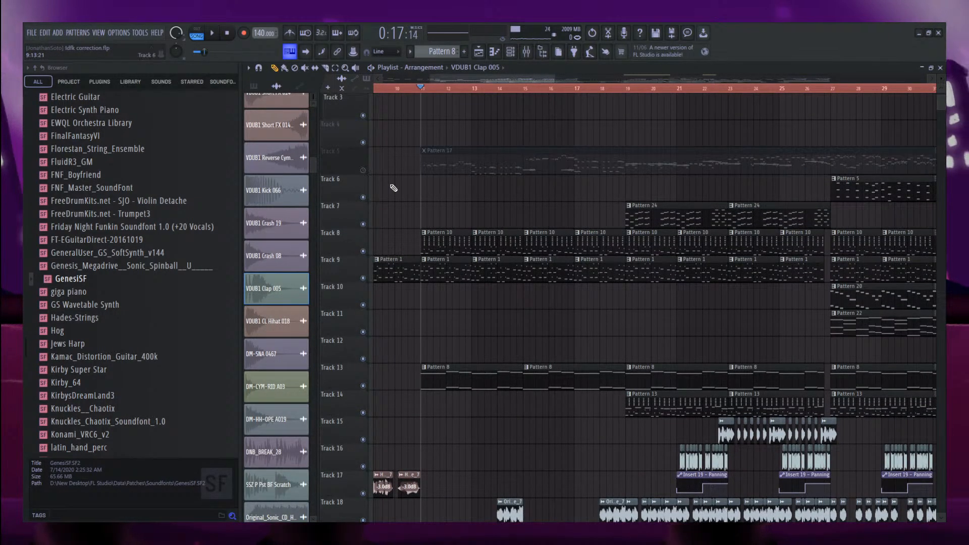
{"action": "key", "text": "space"}
{"action": "scroll", "coordinate": [443, 209], "scroll_direction": "down", "scroll_amount": 4}
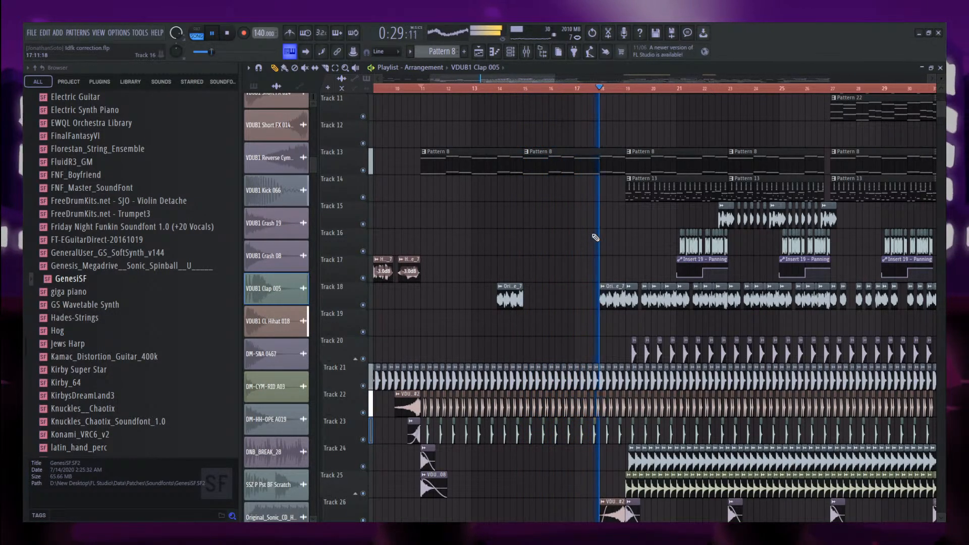
{"action": "key", "text": "space"}
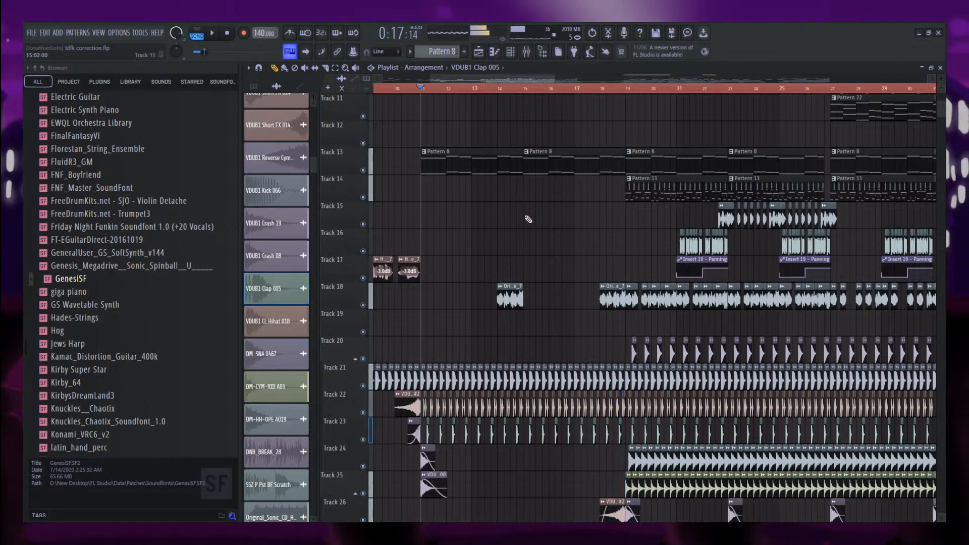
Move the song position to bar 19, where Pattern 24 begins, and start playback there.
{"action": "scroll", "coordinate": [528, 219], "scroll_direction": "down", "scroll_amount": 4}
{"action": "scroll", "coordinate": [528, 219], "scroll_direction": "down", "scroll_amount": 1}
{"action": "scroll", "coordinate": [528, 219], "scroll_direction": "up", "scroll_amount": 7}
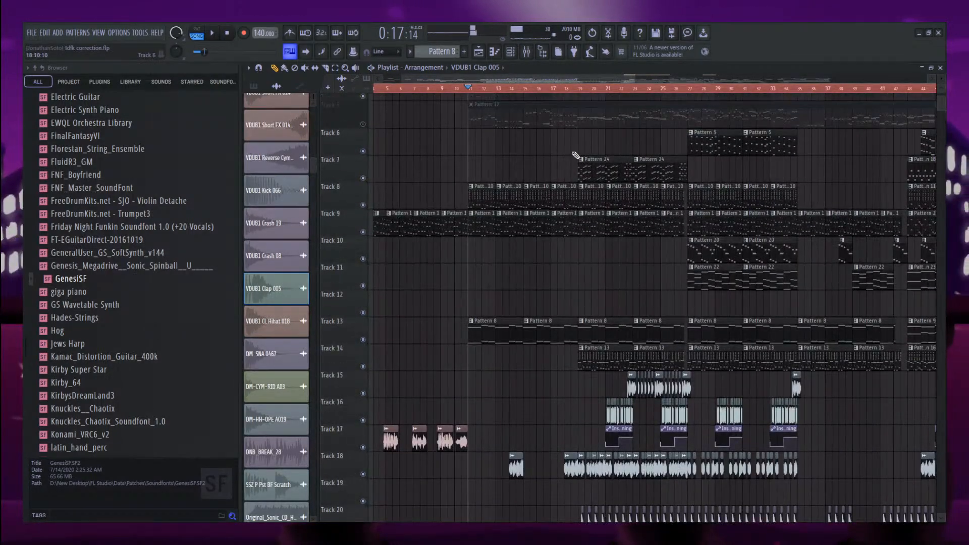
{"action": "scroll", "coordinate": [573, 153], "scroll_direction": "up", "scroll_amount": 7}
{"action": "scroll", "coordinate": [560, 151], "scroll_direction": "down", "scroll_amount": 5}
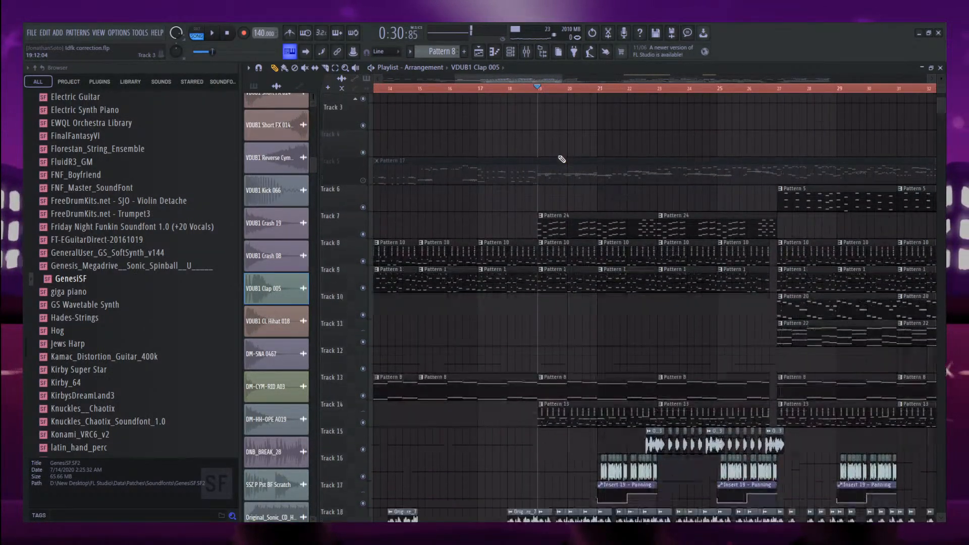
{"action": "key", "text": "space"}
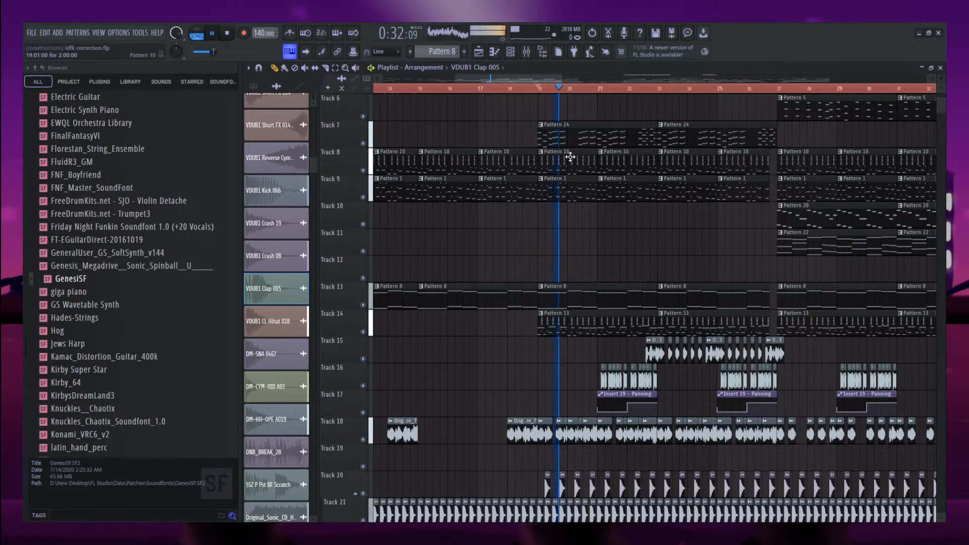
Examine the patterns and audio clips on Tracks 6 to 24 while the section from bar 19 plays, and stop playback.
{"action": "scroll", "coordinate": [590, 202], "scroll_direction": "down", "scroll_amount": 1}
{"action": "scroll", "coordinate": [790, 278], "scroll_direction": "up", "scroll_amount": 1}
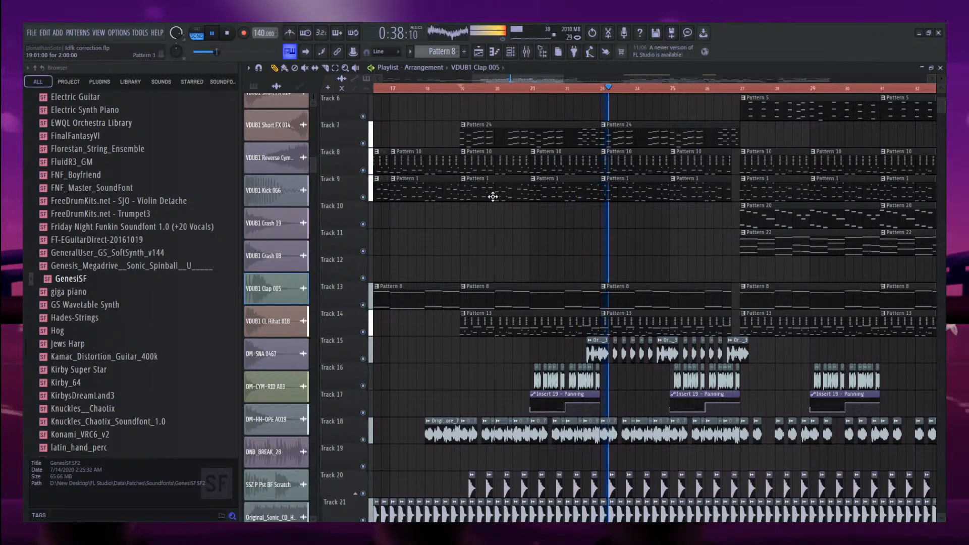
{"action": "scroll", "coordinate": [682, 284], "scroll_direction": "down", "scroll_amount": 1}
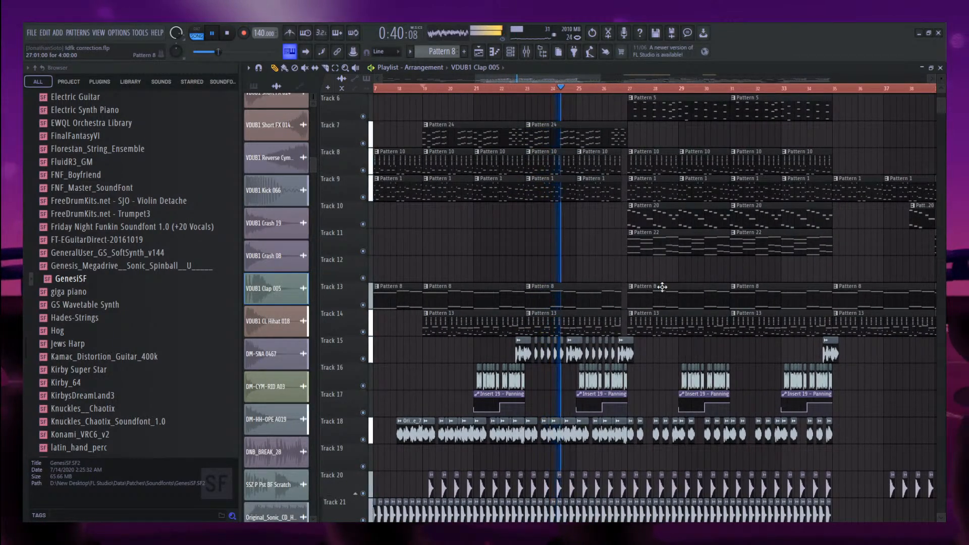
{"action": "scroll", "coordinate": [666, 282], "scroll_direction": "down", "scroll_amount": 1}
{"action": "scroll", "coordinate": [666, 282], "scroll_direction": "down", "scroll_amount": 3}
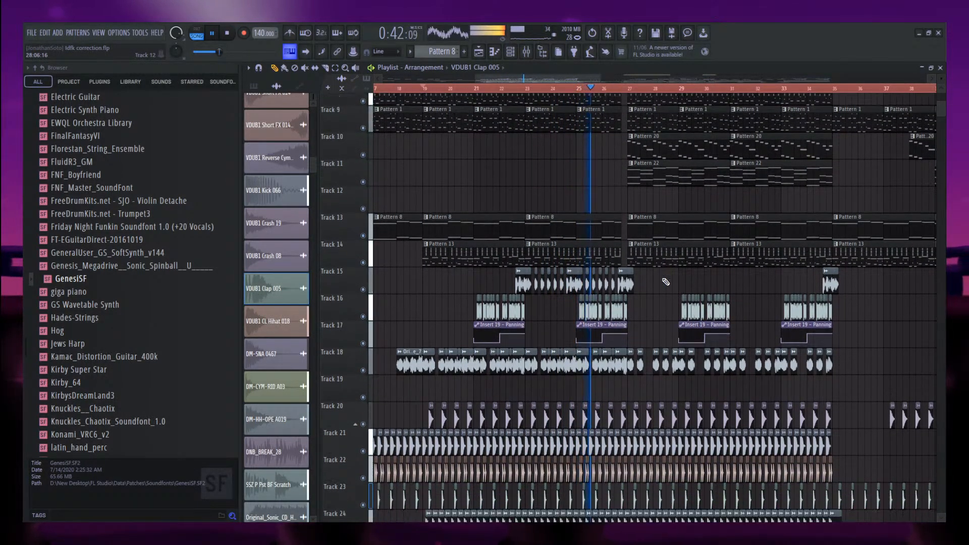
{"action": "scroll", "coordinate": [666, 281], "scroll_direction": "up", "scroll_amount": 5}
{"action": "scroll", "coordinate": [665, 282], "scroll_direction": "up", "scroll_amount": 1}
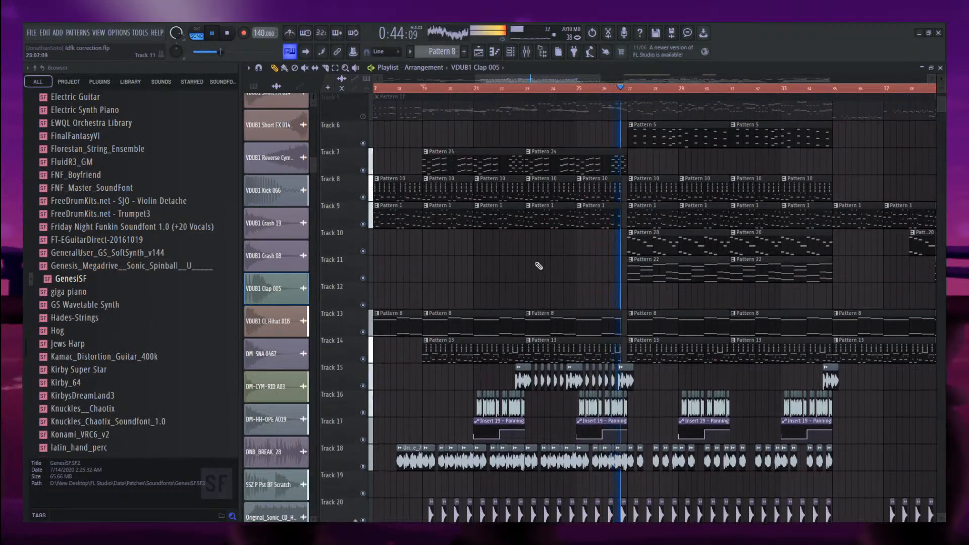
{"action": "key", "text": "space"}
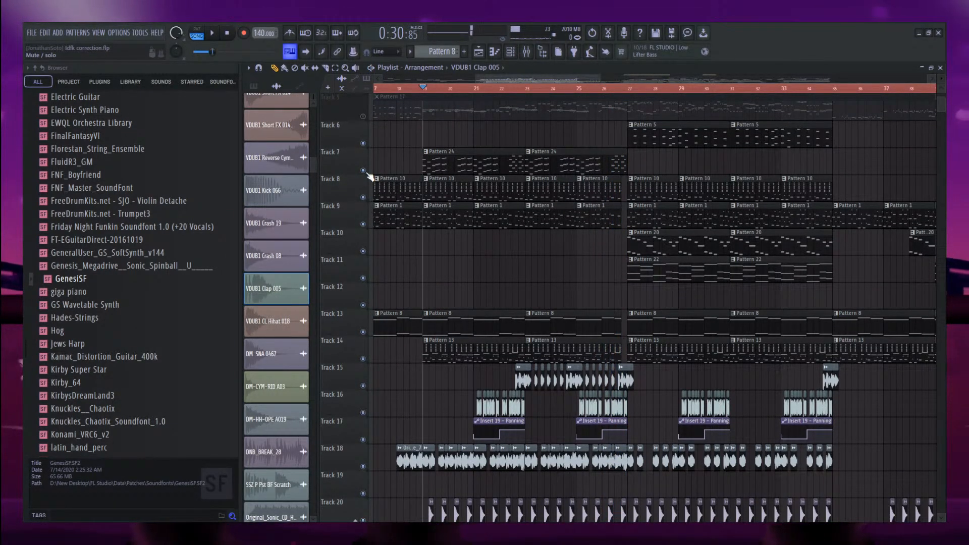
Open Pattern 24 from Track 7 in the Oddhorn Man piano roll and play the pattern.
{"action": "scroll", "coordinate": [446, 252], "scroll_direction": "up", "scroll_amount": 3}
{"action": "key", "text": "l"}
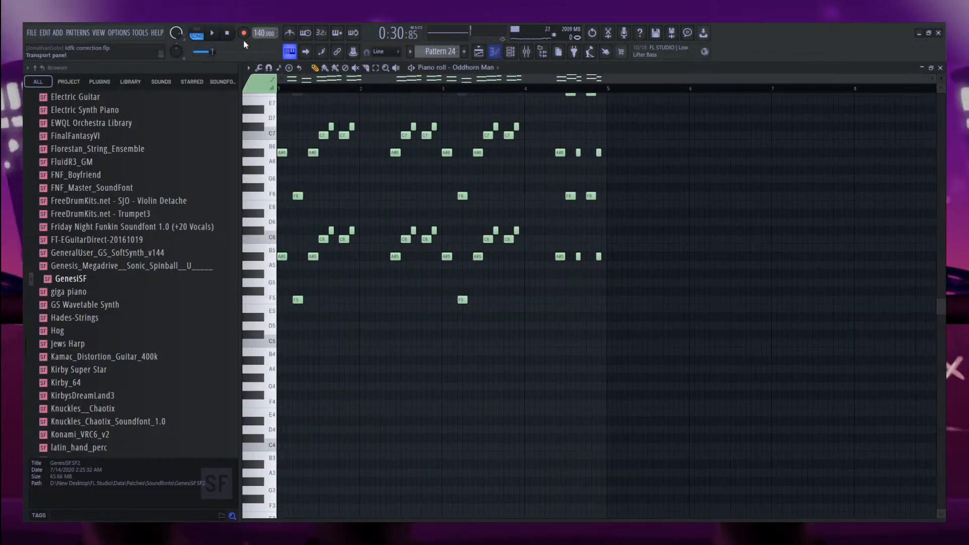
{"action": "key", "text": "space"}
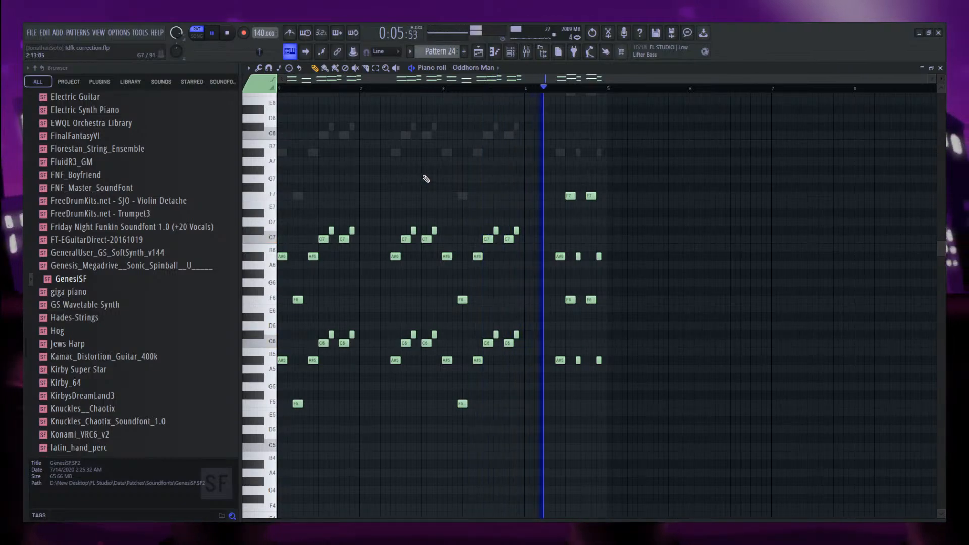
Solo the Oddhorn Man channel in the channel rack and examine its FLEX preset while Pattern 24 plays.
{"action": "left_click", "coordinate": [513, 52]}
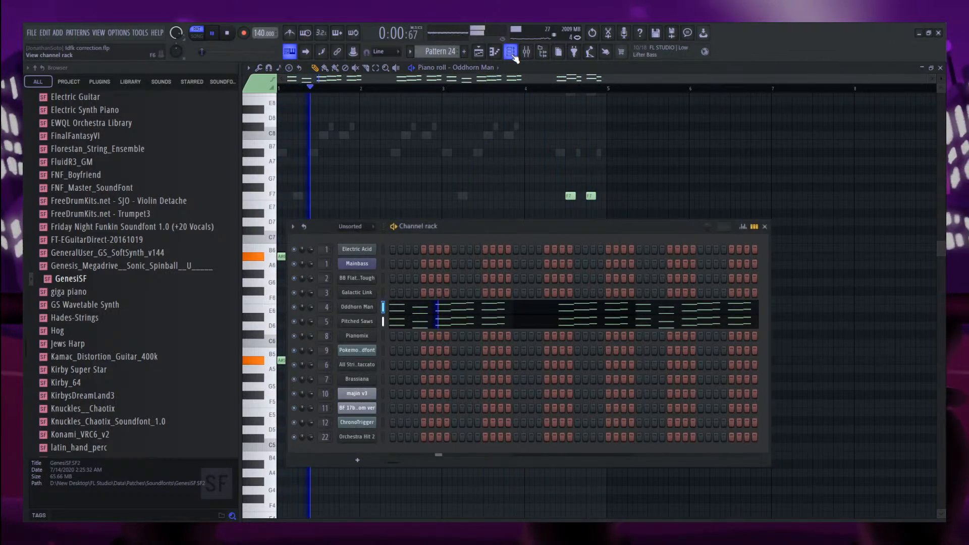
{"action": "key", "text": "space"}
{"action": "right_click", "coordinate": [293, 307]}
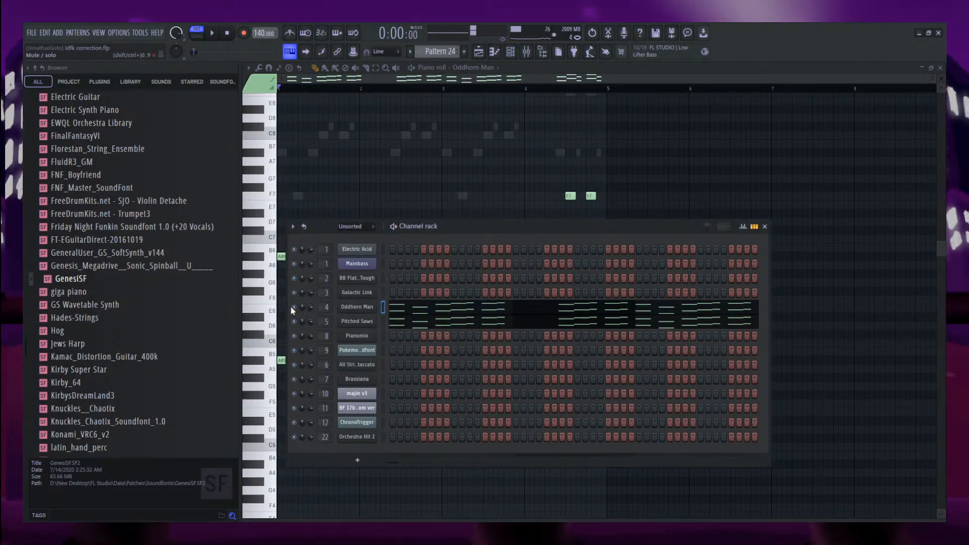
{"action": "left_click", "coordinate": [360, 309]}
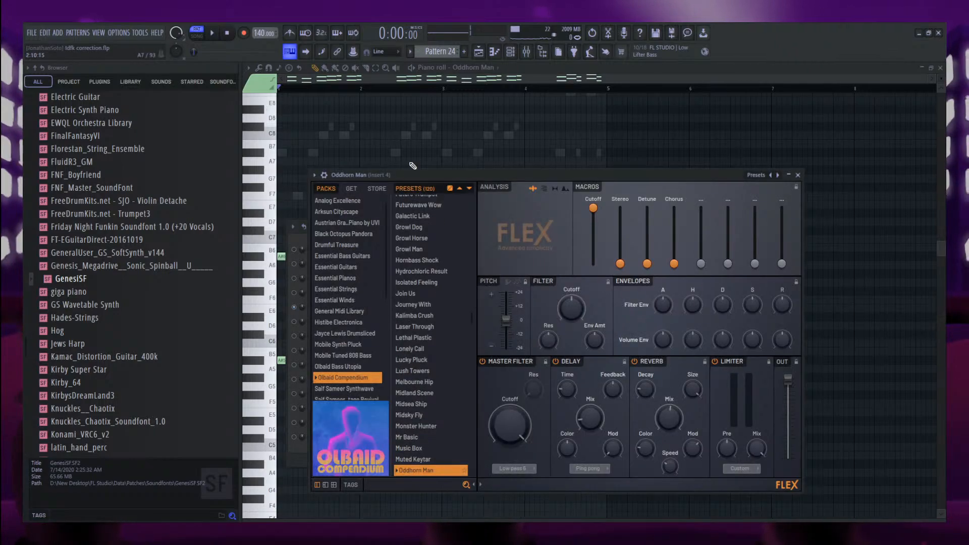
{"action": "key", "text": "space"}
{"action": "left_click_drag", "start_coordinate": [419, 174], "coordinate": [619, 141]}
{"action": "left_click", "coordinate": [424, 232]}
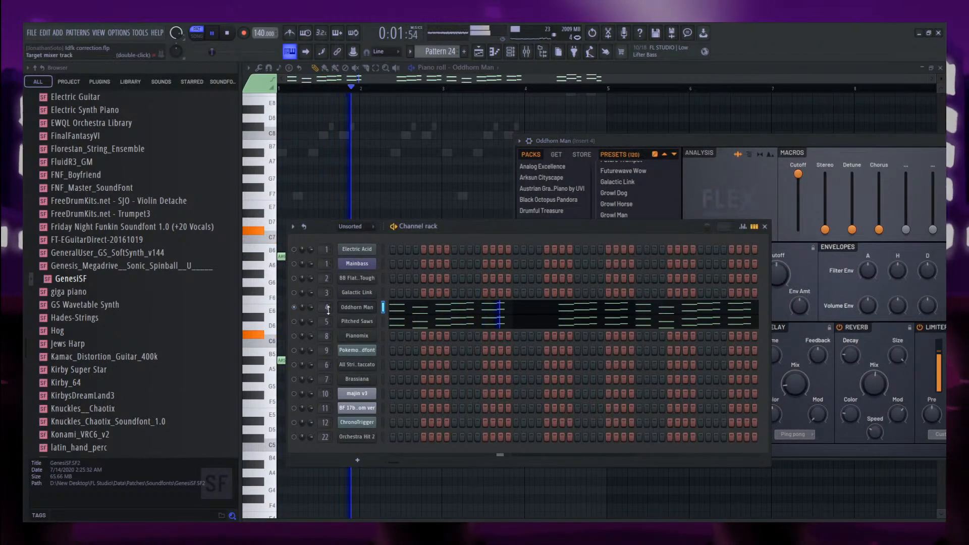
Isolate the Pitched Saws channel and examine its FLEX preset while Pattern 24 plays.
{"action": "key", "text": "space"}
{"action": "left_click", "coordinate": [360, 322]}
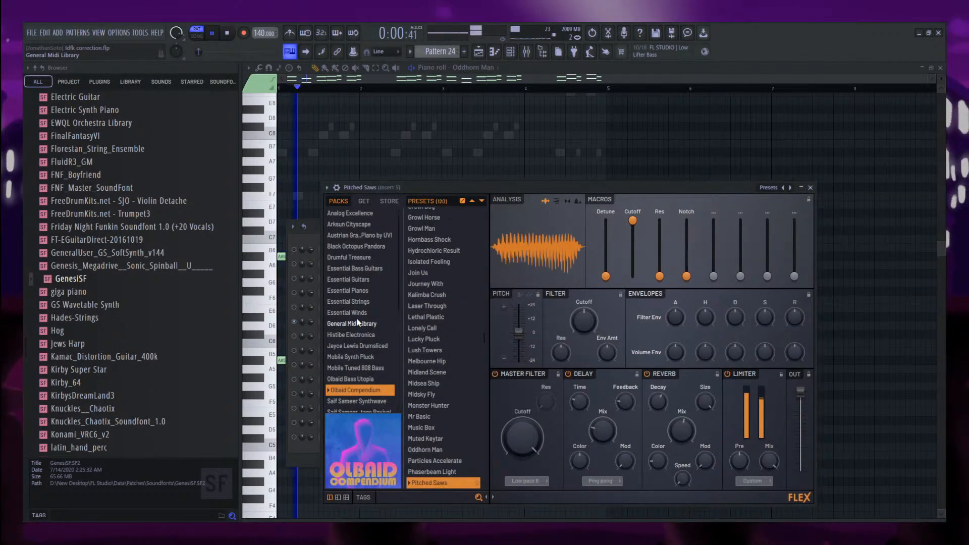
{"action": "left_click_drag", "start_coordinate": [377, 190], "coordinate": [585, 134]}
{"action": "left_click", "coordinate": [297, 322]}
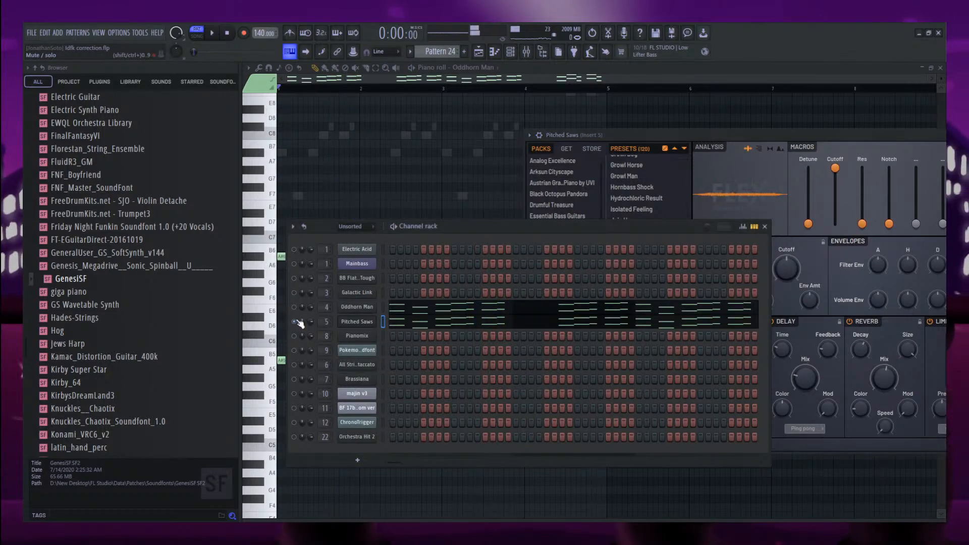
Open the Oddhorn Man channel's mixer track and solo Insert 4 for playing Pattern 24.
{"action": "key", "text": "space"}
{"action": "double_click", "coordinate": [327, 307]}
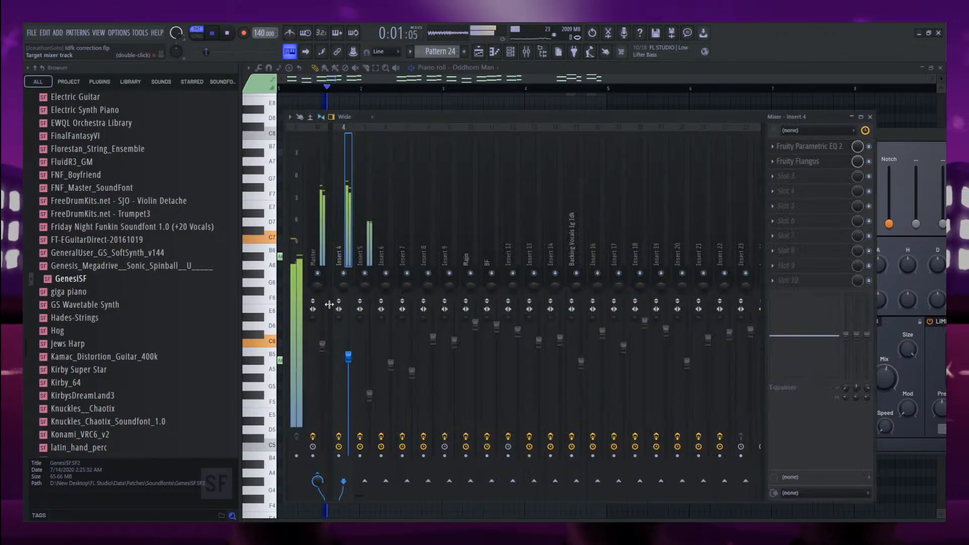
{"action": "key", "text": "space"}
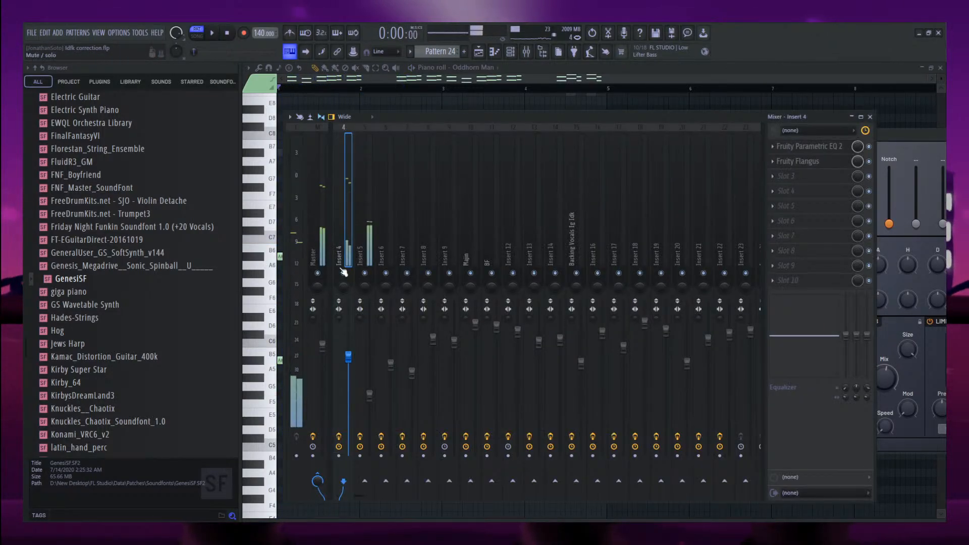
{"action": "right_click", "coordinate": [344, 273]}
{"action": "key", "text": "space"}
Select Insert 4 in the mixer and open its Fruity Parametric EQ 2.
{"action": "scroll", "coordinate": [344, 248], "scroll_direction": "up", "scroll_amount": 3}
{"action": "left_click", "coordinate": [393, 227]}
{"action": "left_click", "coordinate": [410, 226]}
{"action": "key", "text": "space"}
{"action": "left_click", "coordinate": [803, 148]}
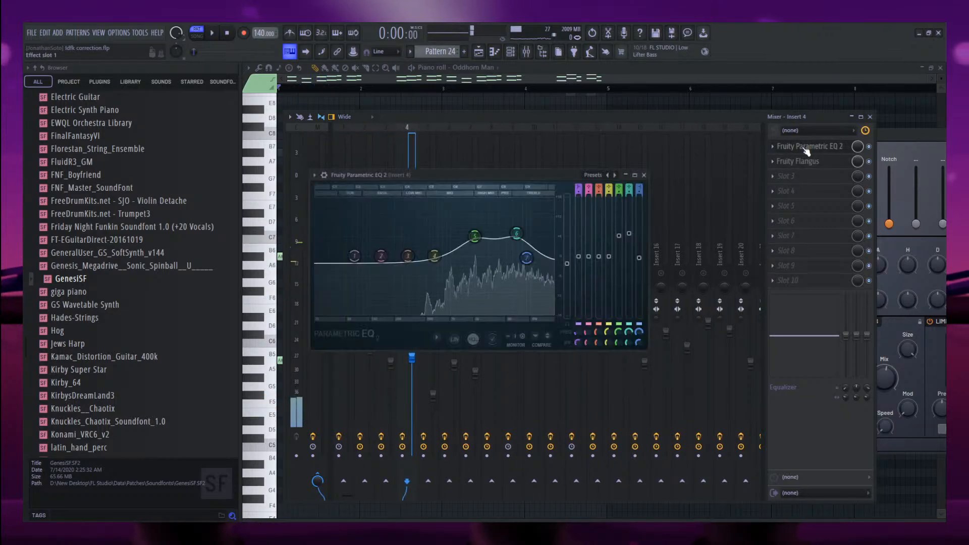
Inspect Insert 4's Fruity Flangus, followed by the Fruity Parametric EQ 2 and Fruity Fast Dist on Insert 5.
{"action": "left_click", "coordinate": [808, 163]}
{"action": "left_click", "coordinate": [512, 206]}
{"action": "left_click", "coordinate": [431, 249]}
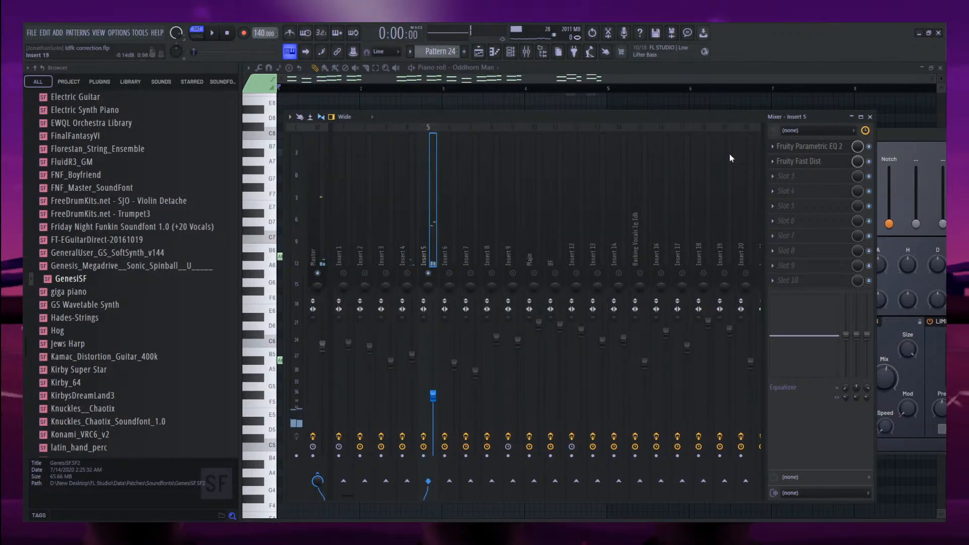
{"action": "left_click", "coordinate": [808, 146]}
{"action": "left_click", "coordinate": [821, 165]}
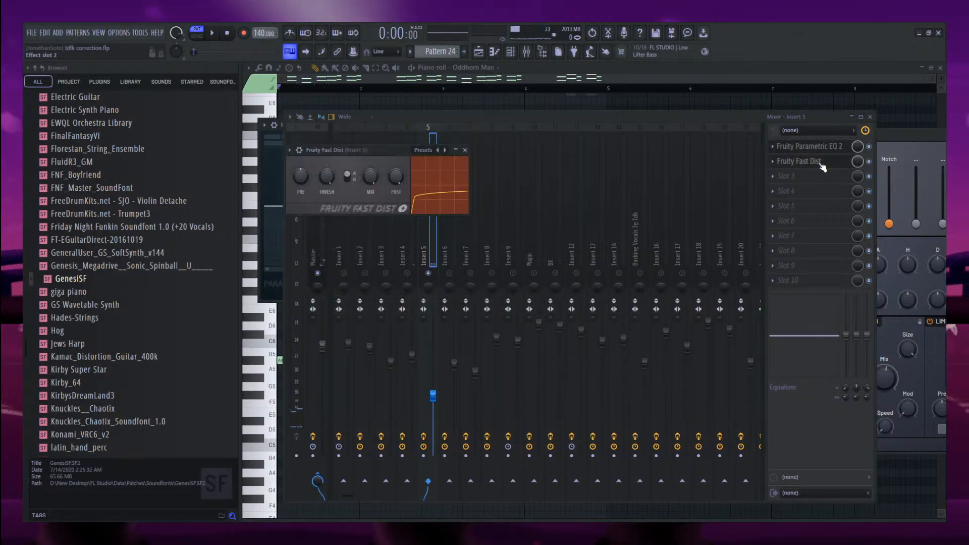
Unsolo the mixer tracks and play the full arrangement in the playlist from bar 19.
{"action": "left_click", "coordinate": [435, 253]}
{"action": "key", "text": "space"}
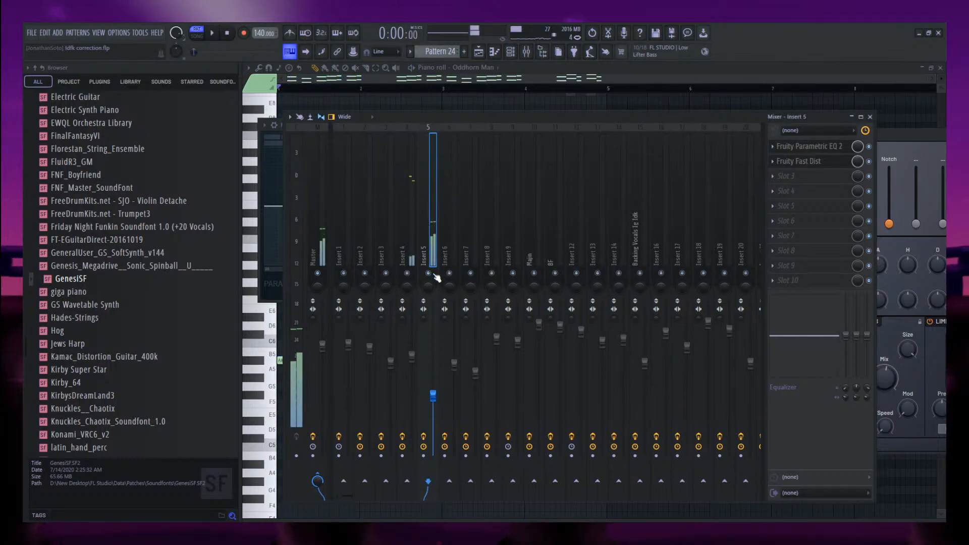
{"action": "key", "text": "space"}
{"action": "key", "text": "F6"}
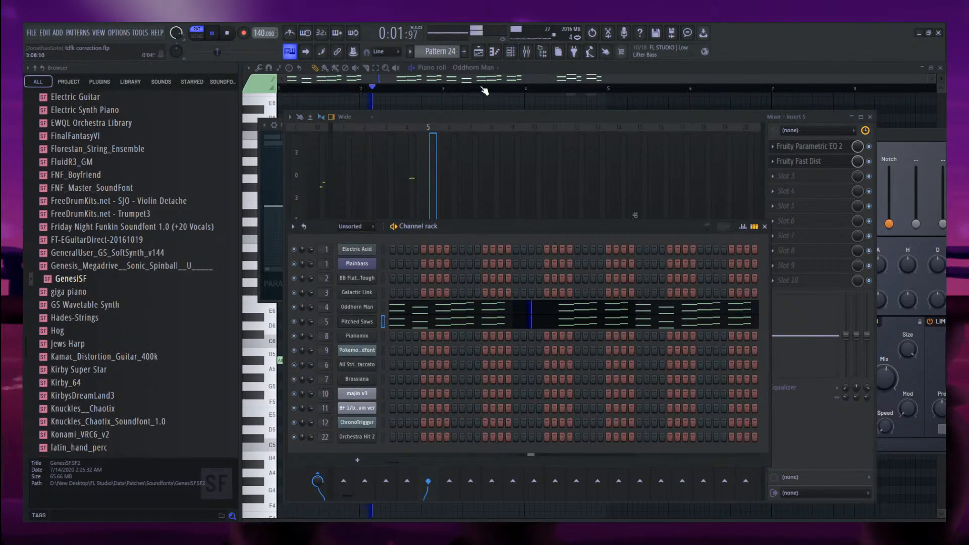
{"action": "key", "text": "F7"}
{"action": "left_click", "coordinate": [478, 52]}
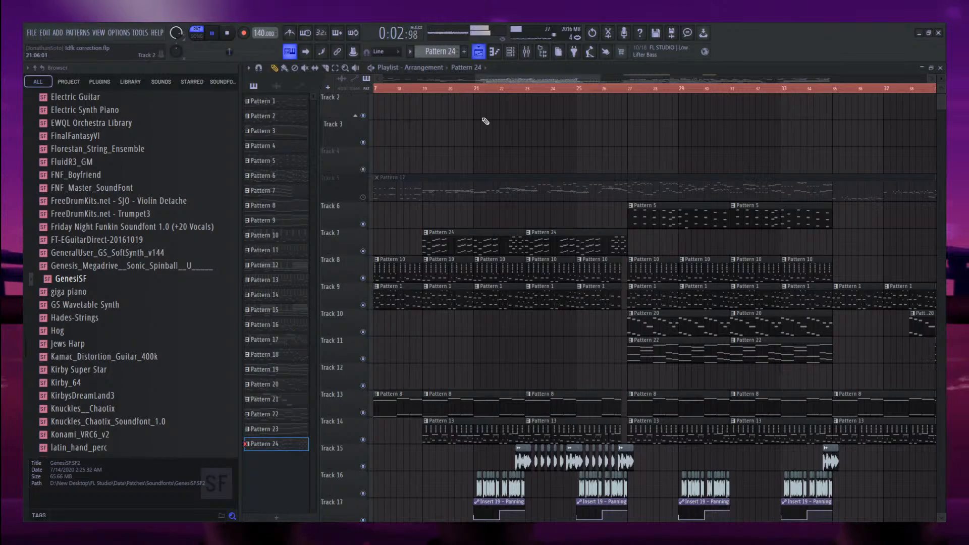
{"action": "left_click", "coordinate": [425, 91]}
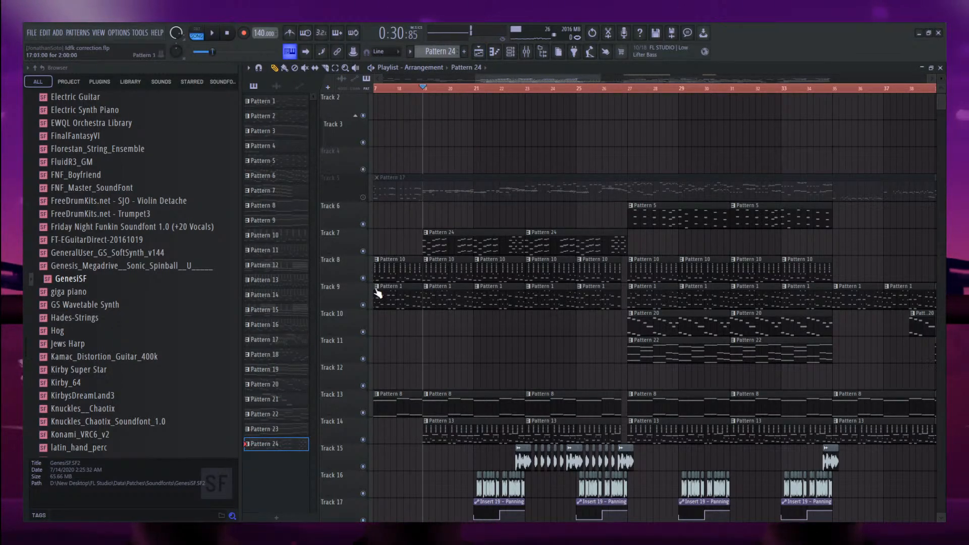
{"action": "key", "text": "space"}
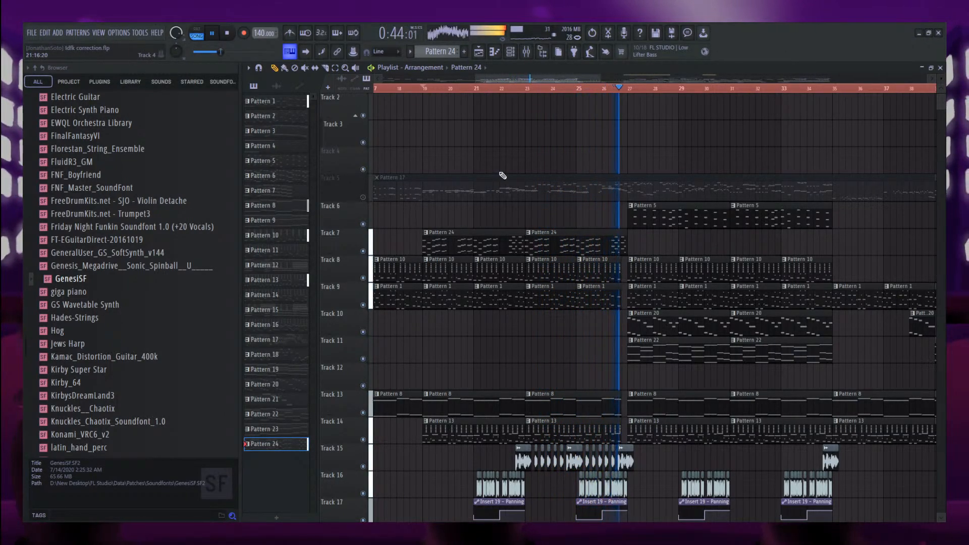
{"action": "key", "text": "space"}
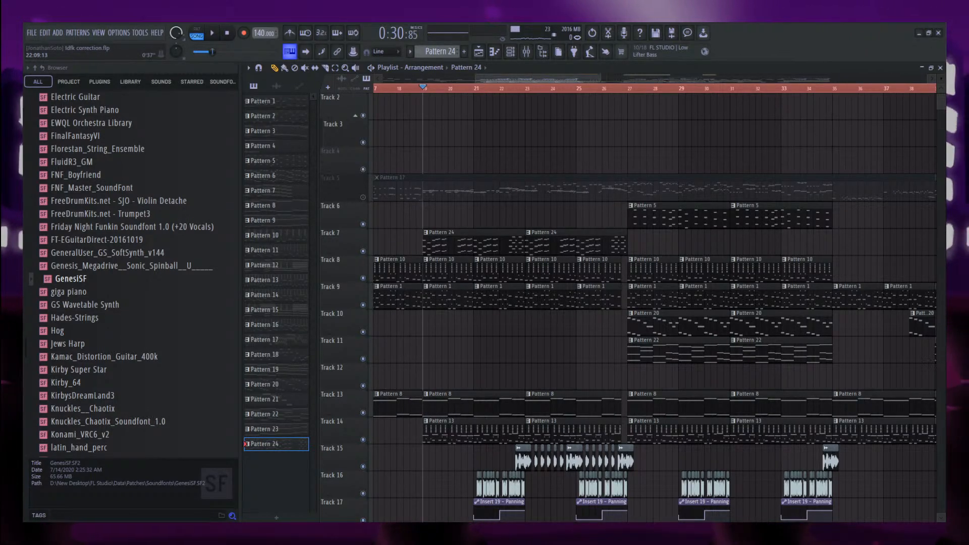
Replay the Pattern 24 section of the arrangement from bar 19 up to about bar 27.
{"action": "mouse_move", "coordinate": [535, 75]}
{"action": "left_mouse_down"}
{"action": "mouse_move", "coordinate": [552, 76]}
{"action": "mouse_move", "coordinate": [535, 76]}
{"action": "left_mouse_up"}
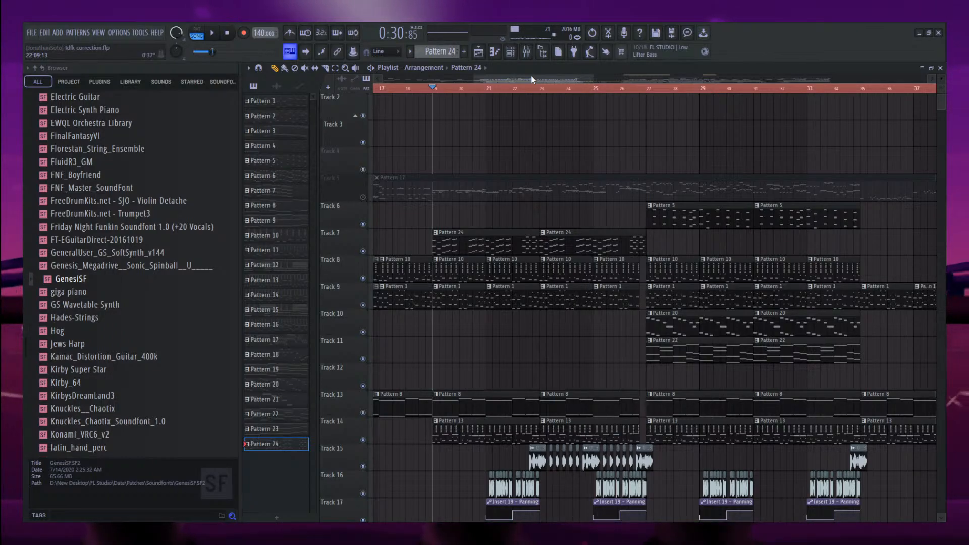
{"action": "key", "text": "space"}
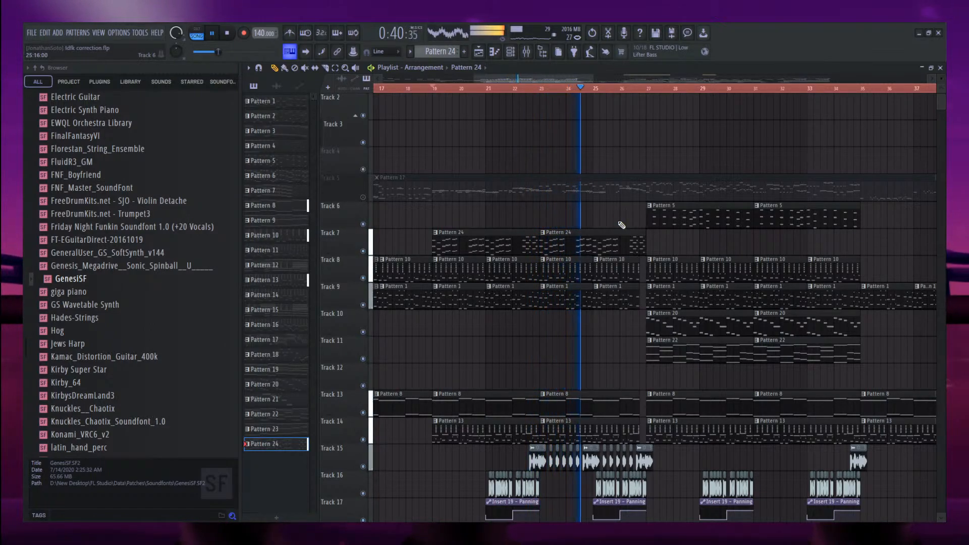
{"action": "scroll", "coordinate": [627, 311], "scroll_direction": "up", "scroll_amount": 2}
{"action": "scroll", "coordinate": [630, 313], "scroll_direction": "up", "scroll_amount": 1}
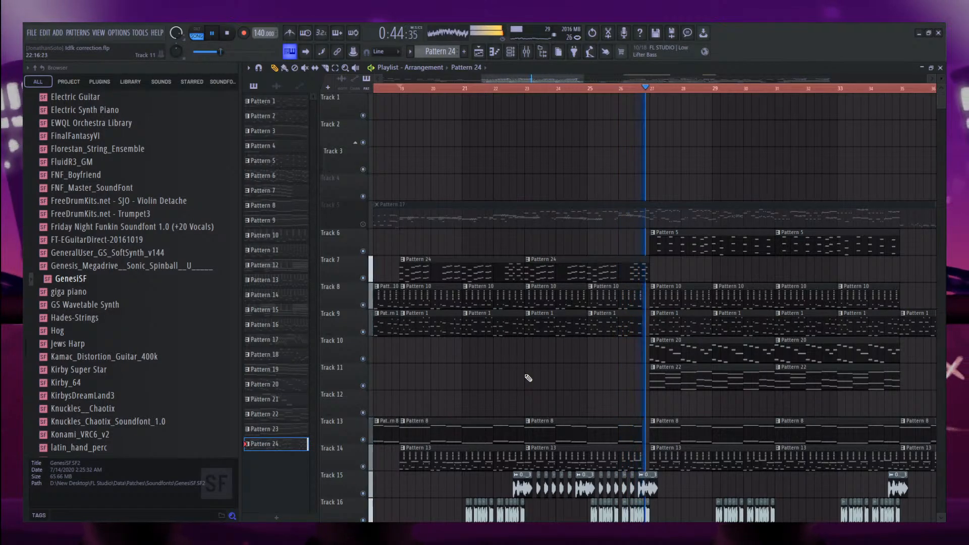
{"action": "key", "text": "space"}
Isolate Track 16 together with the Track 17 panning automation and play them from bar 21.
{"action": "scroll", "coordinate": [526, 377], "scroll_direction": "down", "scroll_amount": 3}
{"action": "scroll", "coordinate": [525, 369], "scroll_direction": "down", "scroll_amount": 2}
{"action": "right_click", "coordinate": [364, 305]}
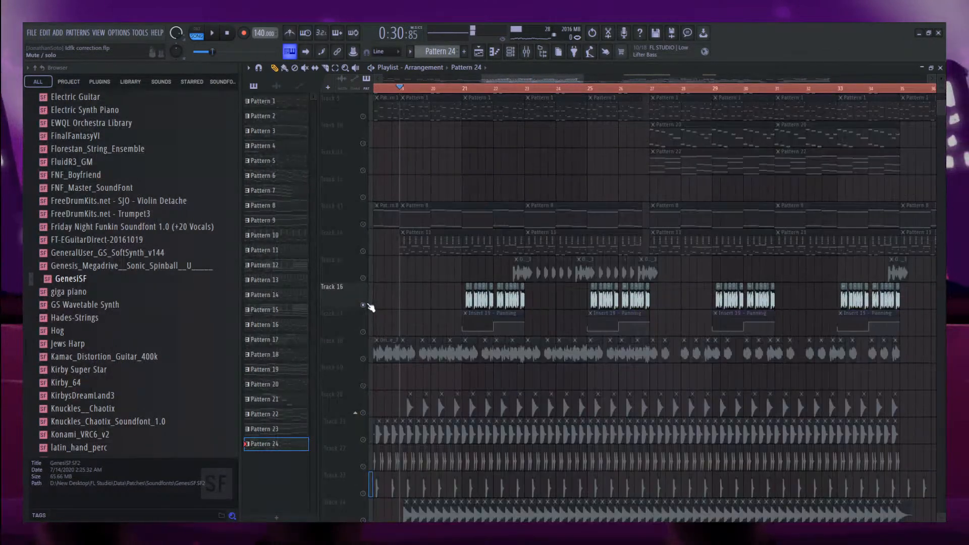
{"action": "left_click", "coordinate": [363, 332]}
{"action": "left_click", "coordinate": [465, 90]}
{"action": "key", "text": "space"}
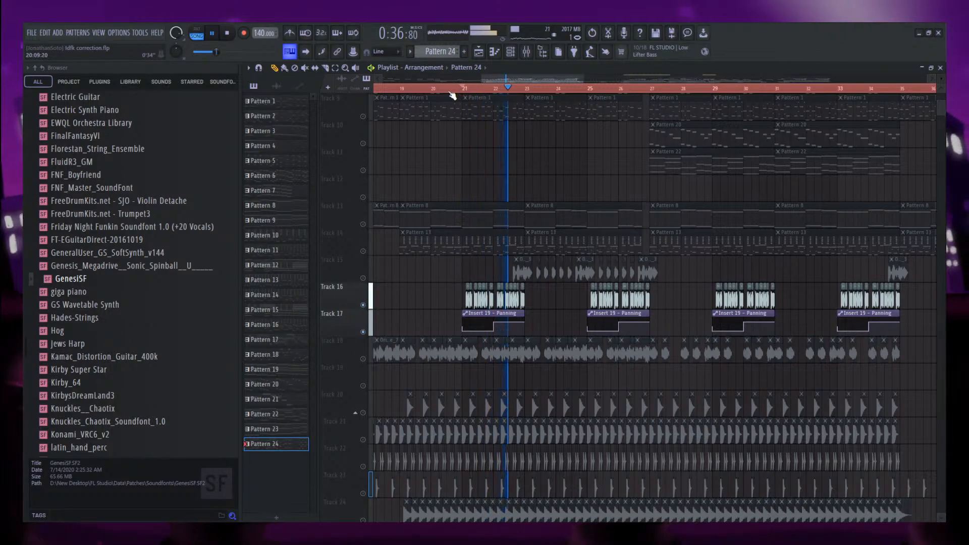
{"action": "key", "text": "space"}
Examine the SSZ P Pst BF Scratch clip's settings on Track 16 and its Insert 19 effects chain in the mixer.
{"action": "scroll", "coordinate": [488, 327], "scroll_direction": "up", "scroll_amount": 5}
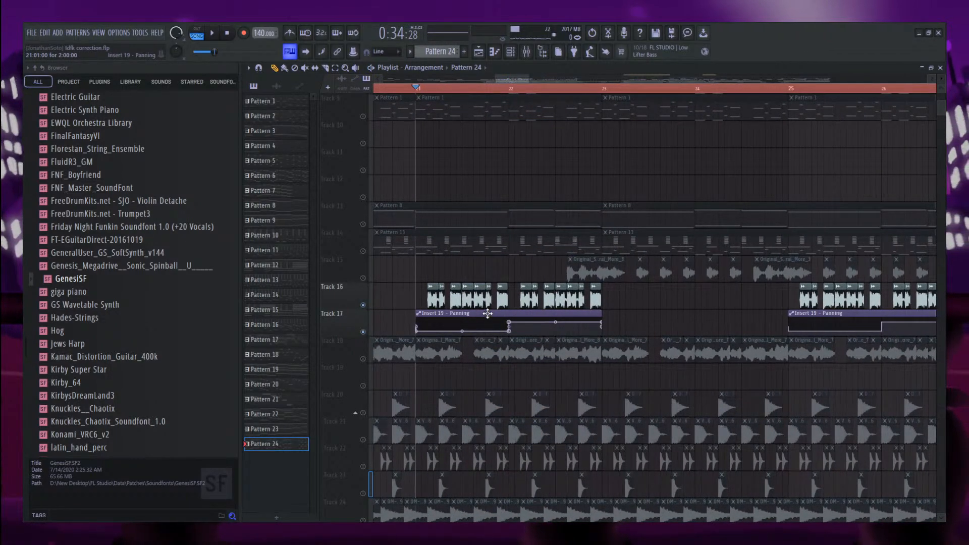
{"action": "left_click", "coordinate": [488, 314]}
{"action": "double_click", "coordinate": [448, 306]}
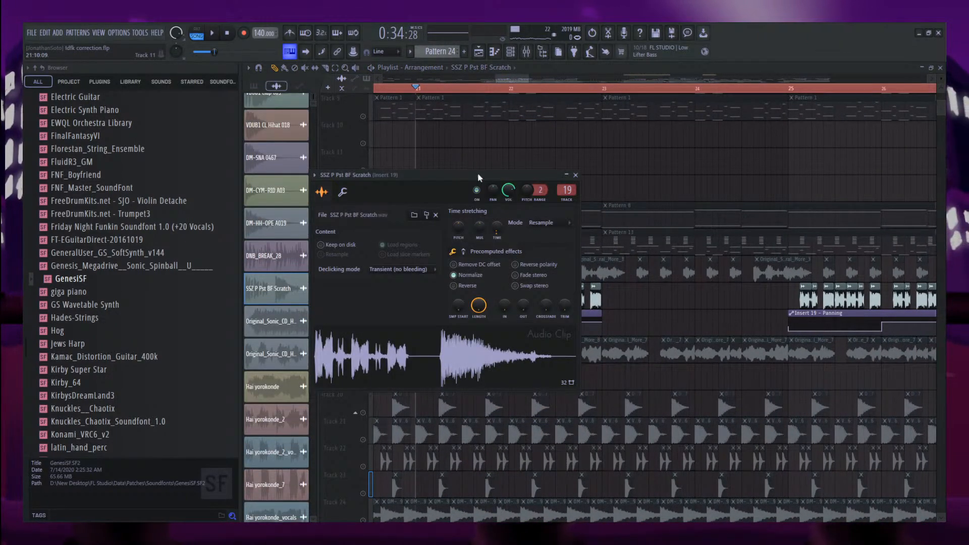
{"action": "double_click", "coordinate": [555, 192]}
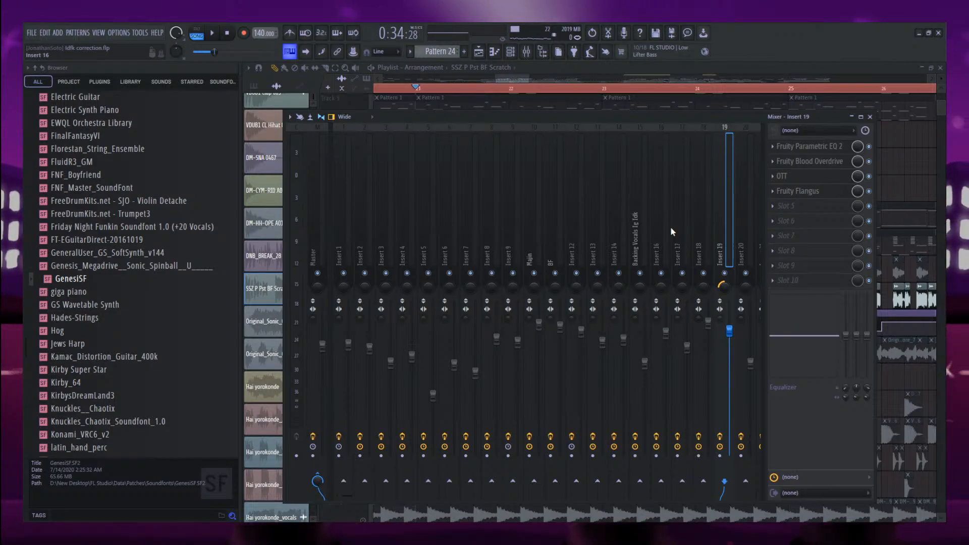
{"action": "left_click", "coordinate": [516, 74]}
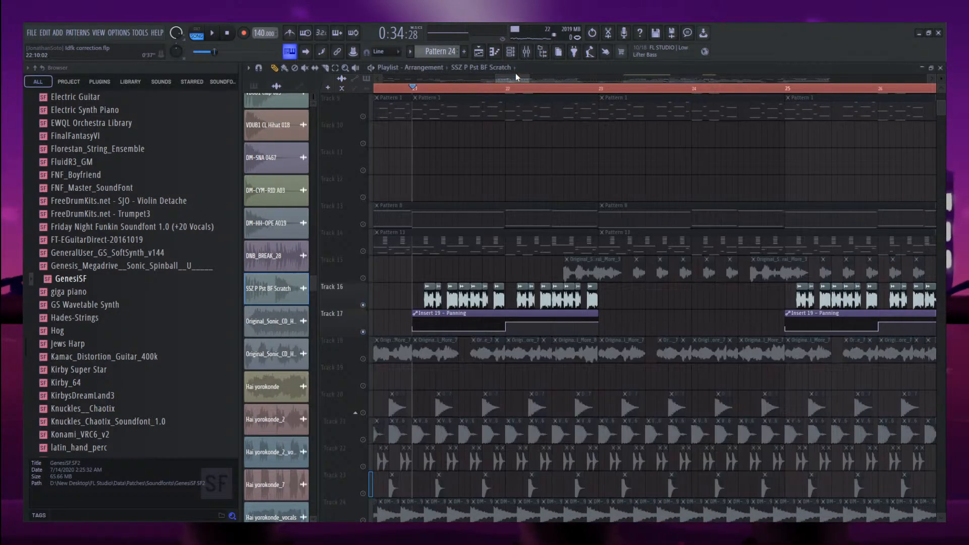
Play the scratch clips on Track 16 with their panning automation again from bar 21.
{"action": "key", "text": "space"}
{"action": "scroll", "coordinate": [399, 276], "scroll_direction": "down", "scroll_amount": 4}
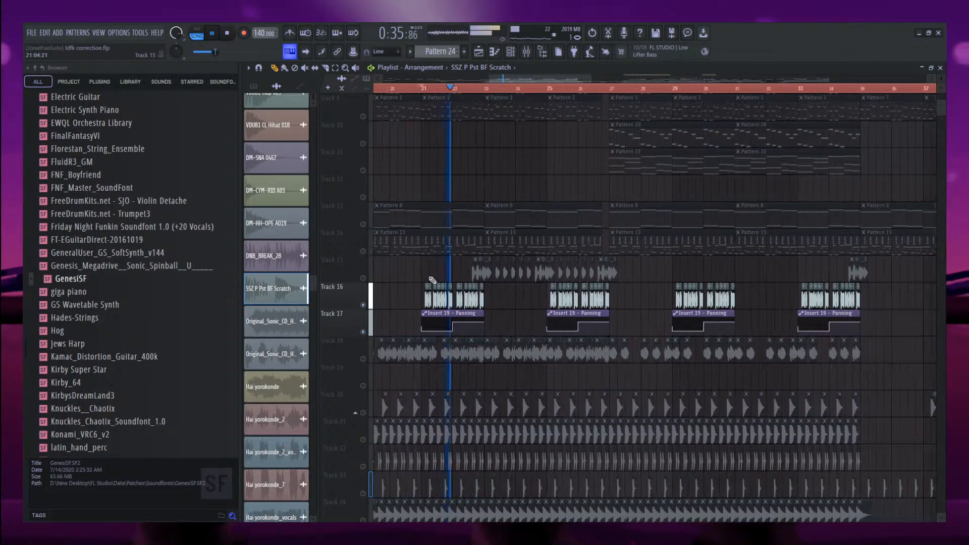
{"action": "scroll", "coordinate": [345, 270], "scroll_direction": "up", "scroll_amount": 4}
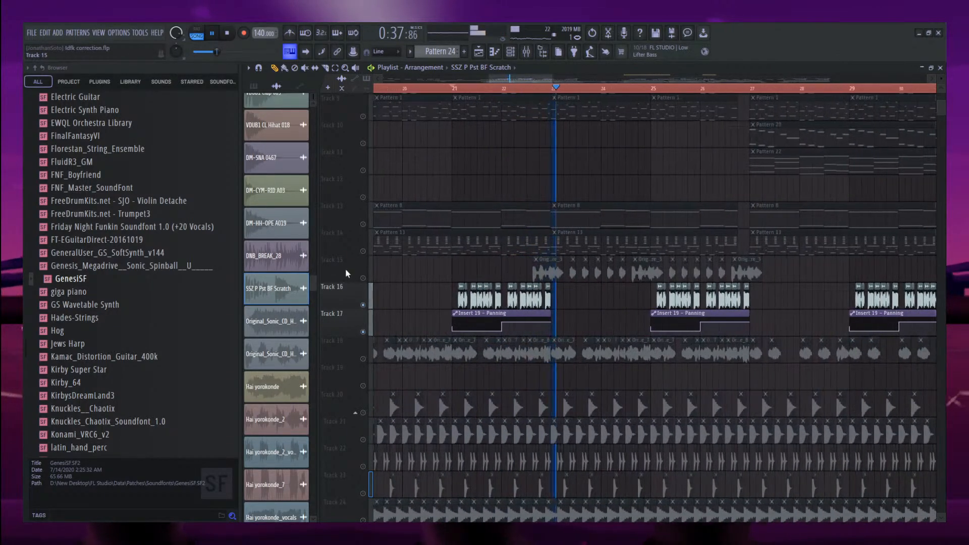
{"action": "key", "text": "space"}
Enable Track 15 alongside Tracks 16 and 17 and play its vocal clips from the middle of bar 22.
{"action": "left_click", "coordinate": [533, 91]}
{"action": "key", "text": "space"}
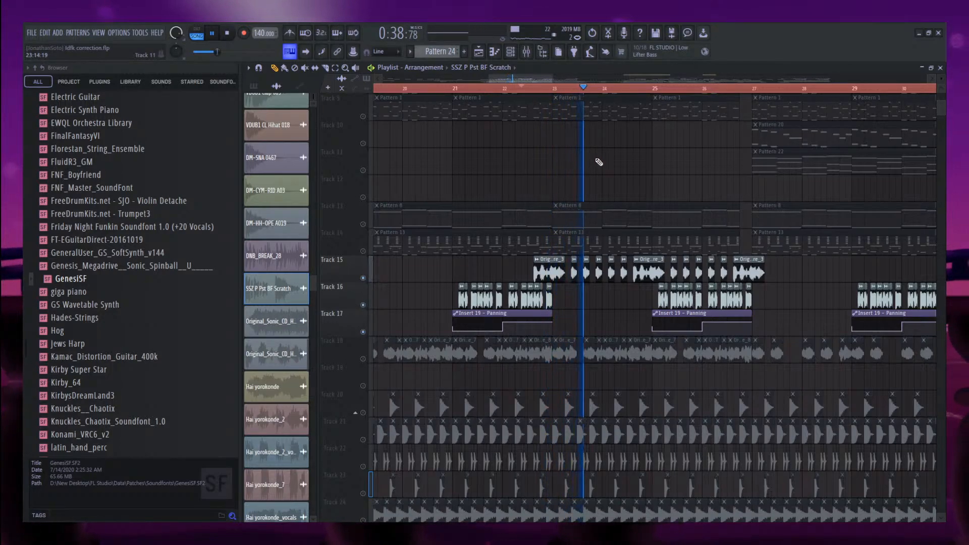
{"action": "scroll", "coordinate": [625, 243], "scroll_direction": "up", "scroll_amount": 4}
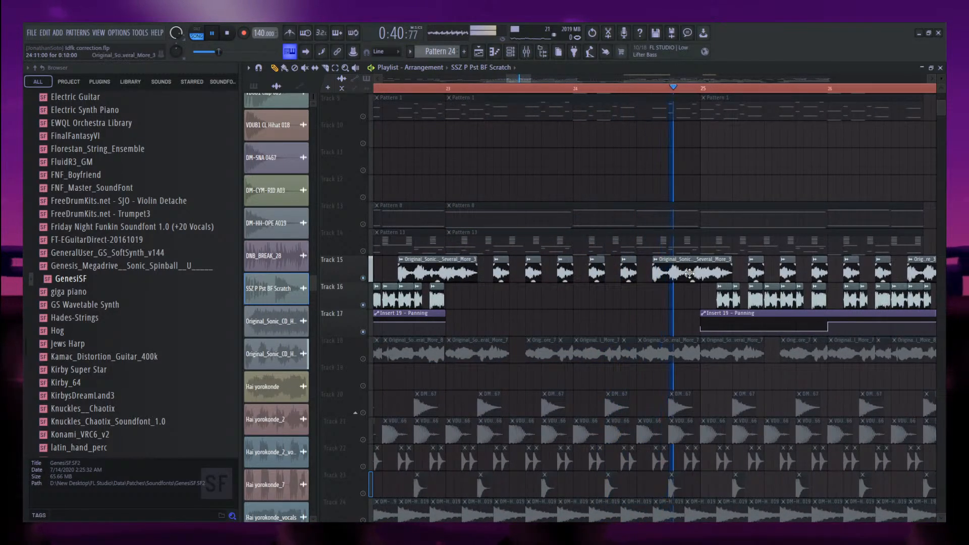
{"action": "scroll", "coordinate": [576, 315], "scroll_direction": "down", "scroll_amount": 4}
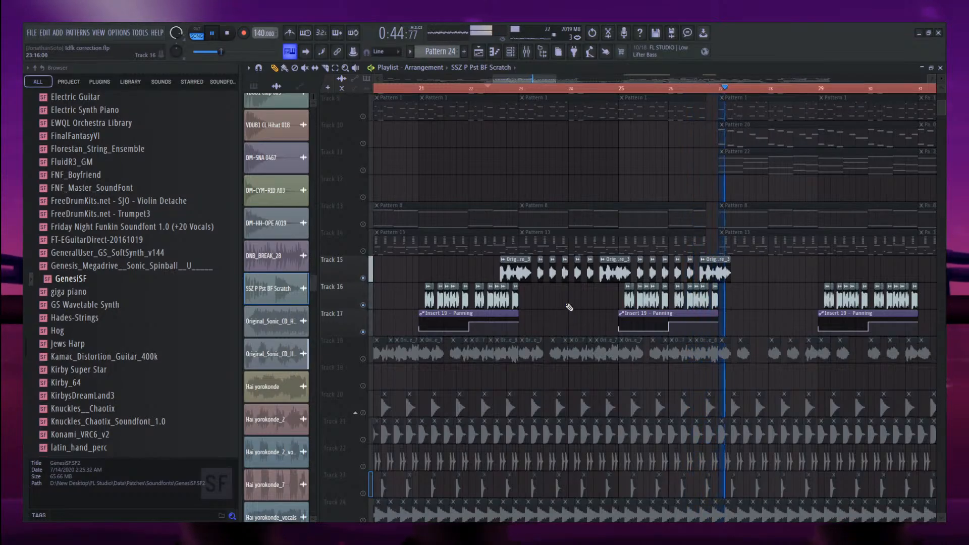
{"action": "scroll", "coordinate": [450, 298], "scroll_direction": "down", "scroll_amount": 6}
{"action": "key", "text": "space"}
Solo Track 18 and play its vocal chops from bar 19.
{"action": "left_click", "coordinate": [381, 362]}
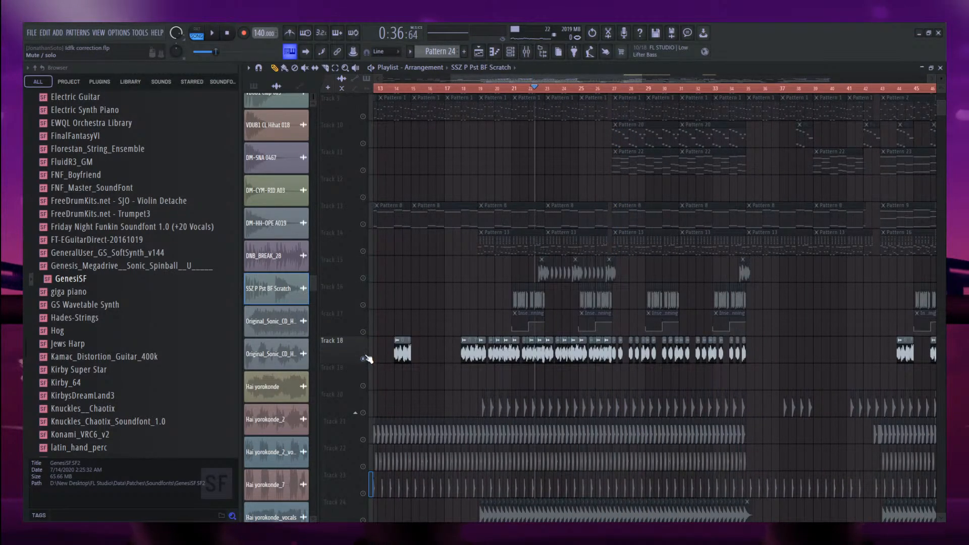
{"action": "key", "text": "space"}
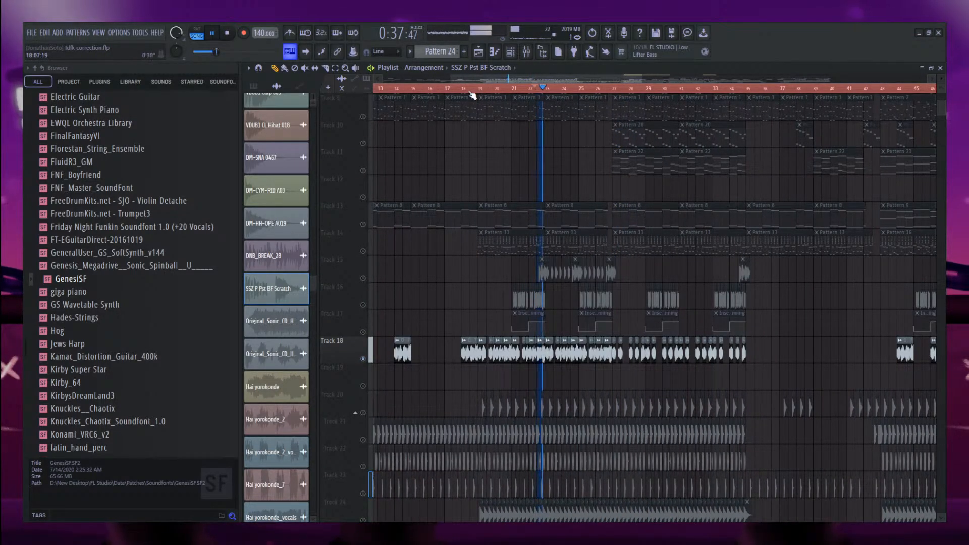
{"action": "left_click", "coordinate": [480, 91]}
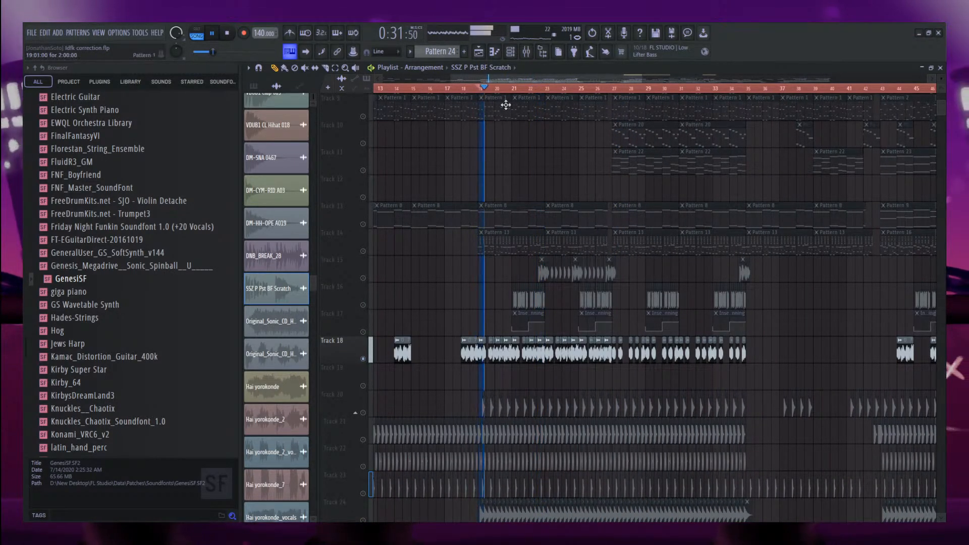
{"action": "scroll", "coordinate": [403, 255], "scroll_direction": "up", "scroll_amount": 6}
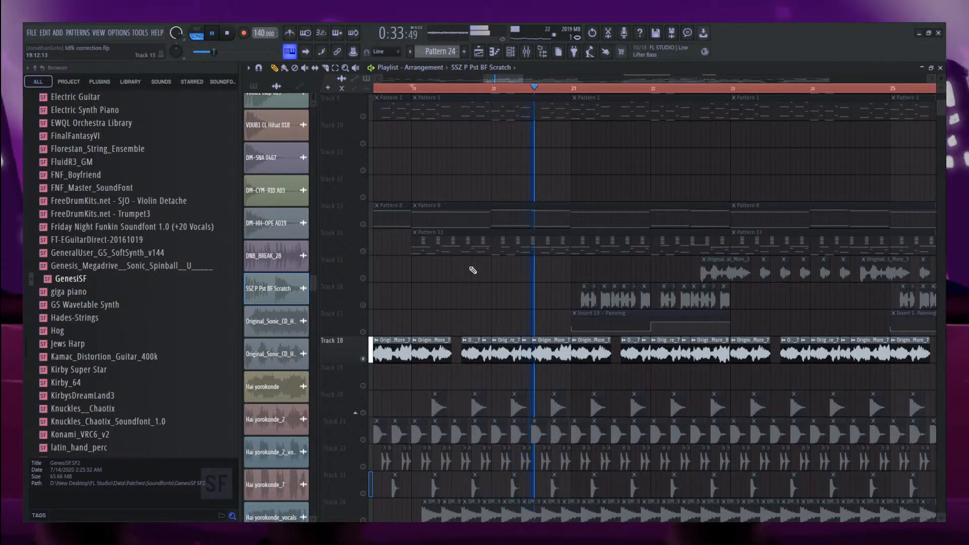
{"action": "scroll", "coordinate": [453, 253], "scroll_direction": "down", "scroll_amount": 2}
{"action": "scroll", "coordinate": [454, 253], "scroll_direction": "down", "scroll_amount": 1}
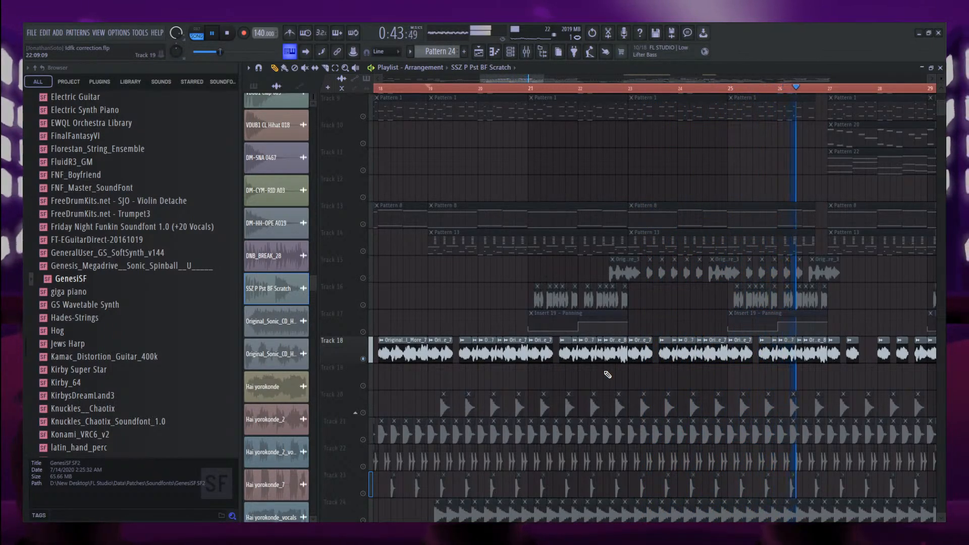
{"action": "key", "text": "space"}
Examine the settings of the Original_Sonic_CD sample clip ending in Several_More_7 on Track 18 and replay the track from bar 19.
{"action": "scroll", "coordinate": [484, 331], "scroll_direction": "down", "scroll_amount": 2}
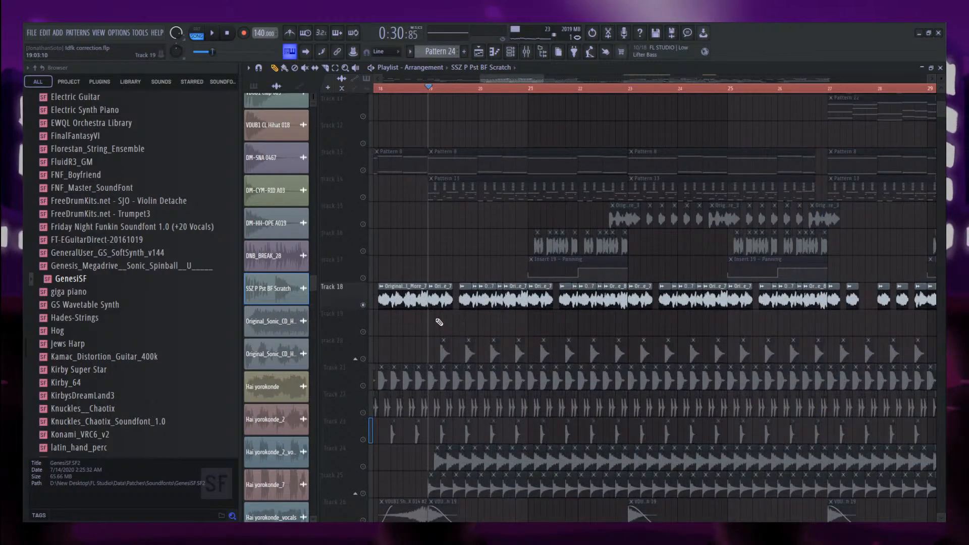
{"action": "scroll", "coordinate": [437, 313], "scroll_direction": "up", "scroll_amount": 3}
{"action": "double_click", "coordinate": [443, 287]}
{"action": "left_click_drag", "start_coordinate": [404, 202], "coordinate": [435, 170]}
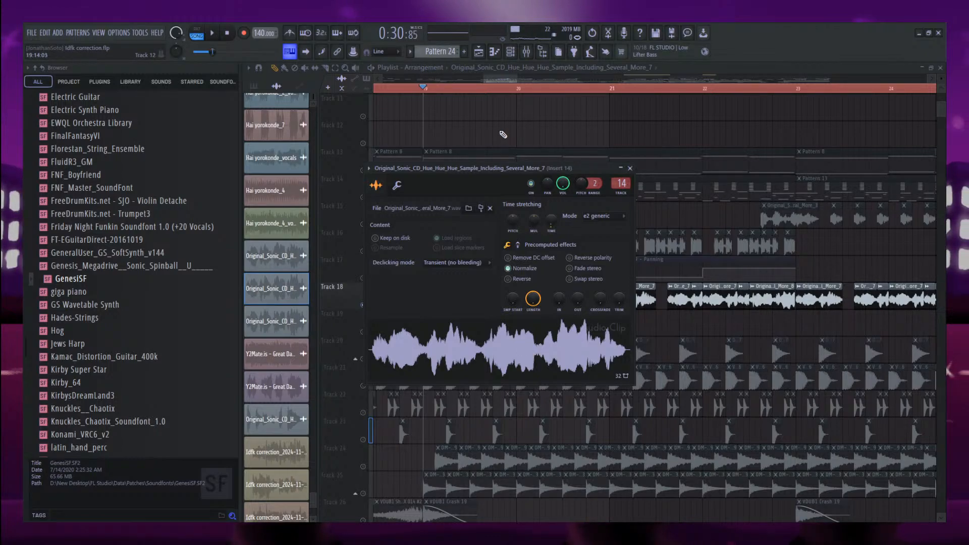
{"action": "key", "text": "Escape"}
{"action": "key", "text": "space"}
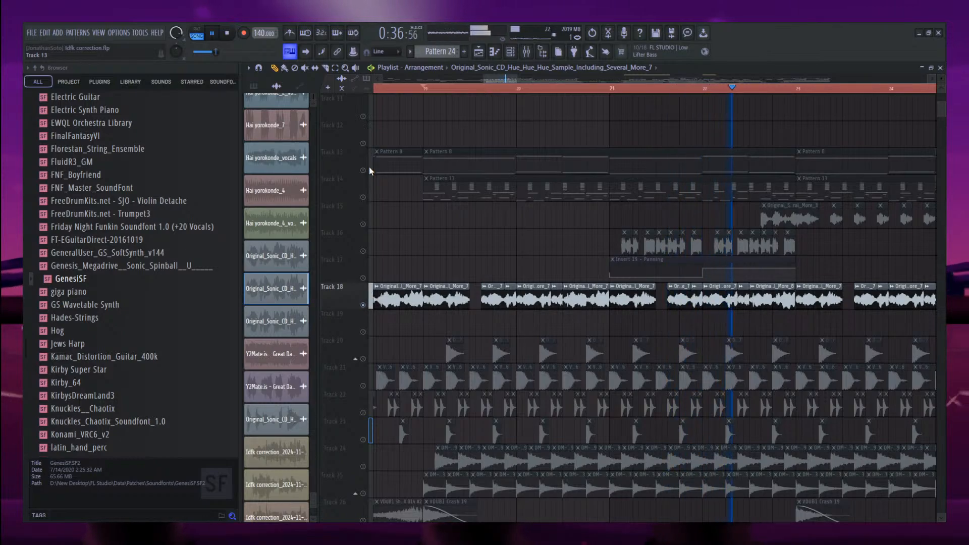
{"action": "scroll", "coordinate": [370, 174], "scroll_direction": "down", "scroll_amount": 3}
{"action": "scroll", "coordinate": [367, 272], "scroll_direction": "down", "scroll_amount": 3}
{"action": "key", "text": "space"}
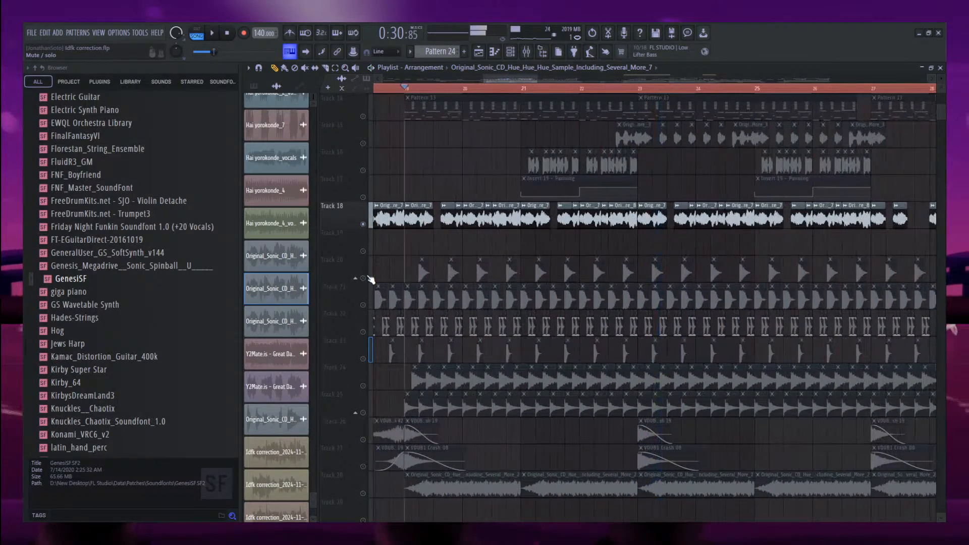
Isolate drum Tracks 20 to 23 in the playlist and play them from bar 19.
{"action": "right_click", "coordinate": [364, 278]}
{"action": "key", "text": "space"}
{"action": "key", "text": "space"}
{"action": "left_click", "coordinate": [364, 305]}
{"action": "left_click", "coordinate": [364, 332]}
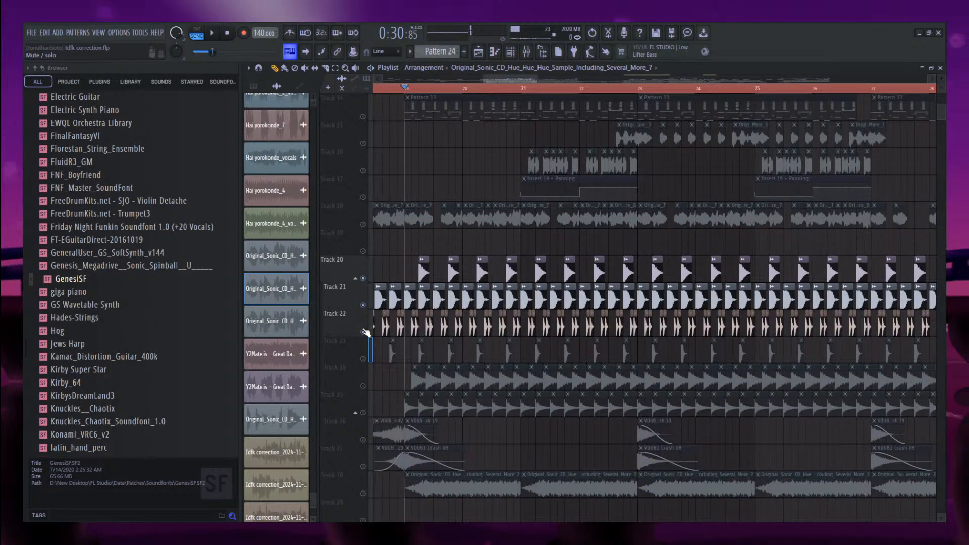
{"action": "left_click", "coordinate": [363, 358]}
{"action": "key", "text": "space"}
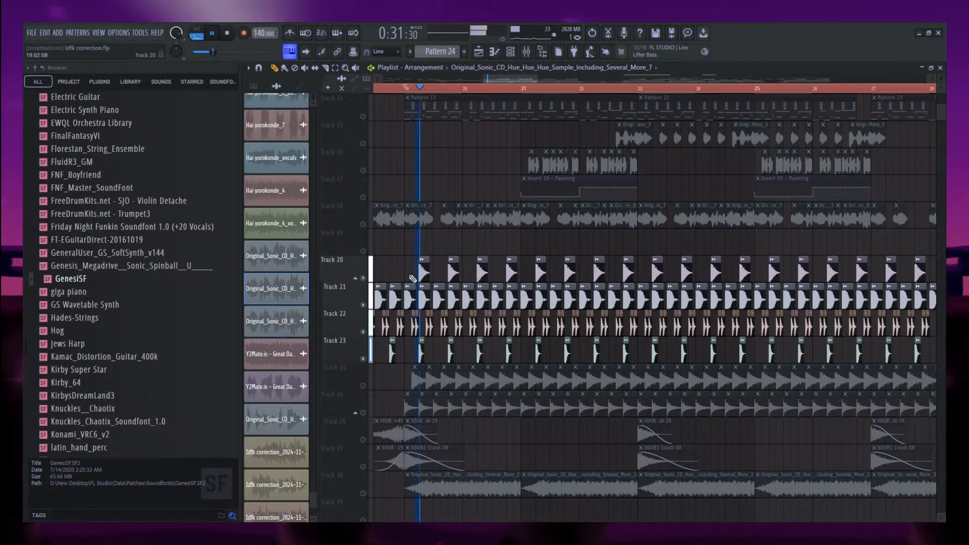
Mute Tracks 20 and 23, enable Tracks 24 and 25, and replay the drums from bar 19.
{"action": "left_click", "coordinate": [363, 278]}
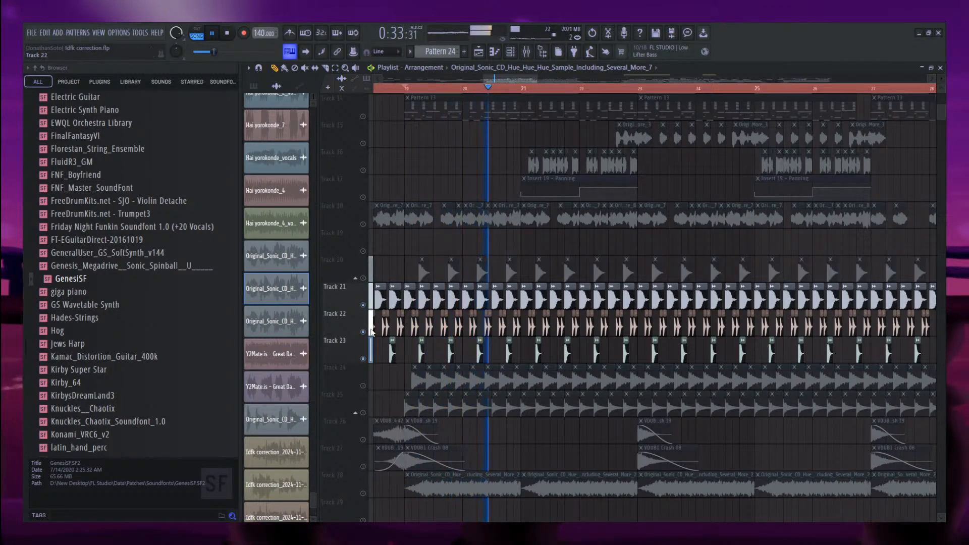
{"action": "left_click", "coordinate": [363, 359]}
{"action": "left_click", "coordinate": [363, 386]}
{"action": "left_click", "coordinate": [363, 412]}
{"action": "key", "text": "space"}
{"action": "key", "text": "space"}
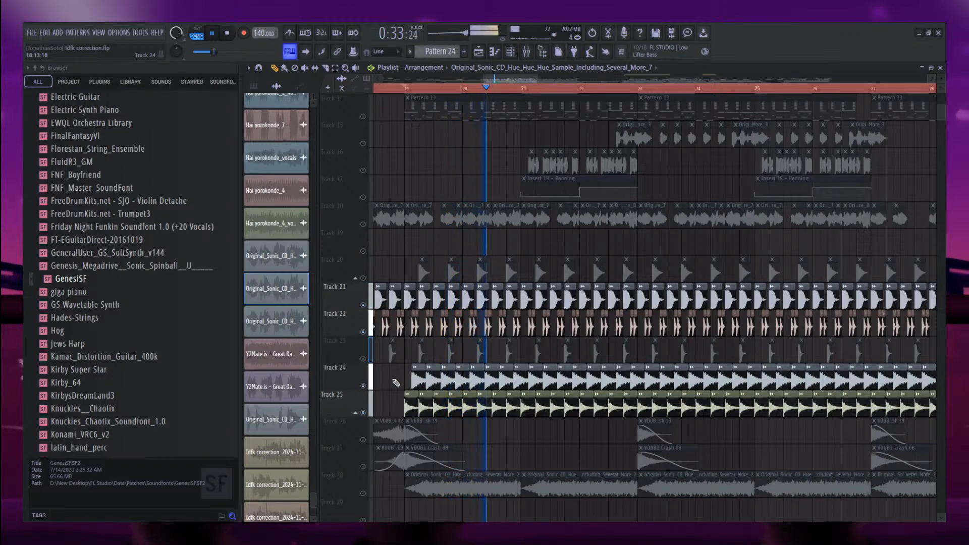
Enable Tracks 23 and 20 so they join the drum tracks that are playing.
{"action": "left_click", "coordinate": [363, 359]}
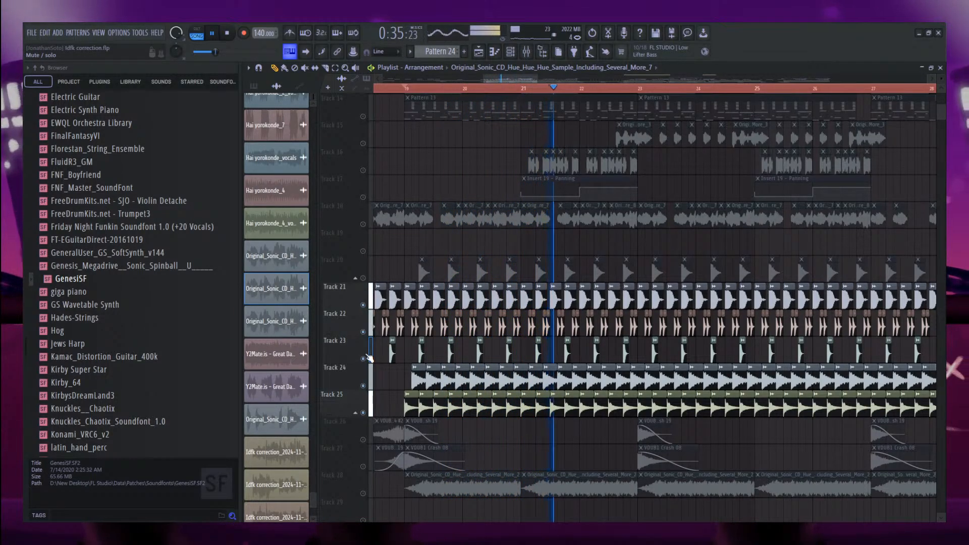
{"action": "left_click", "coordinate": [364, 279]}
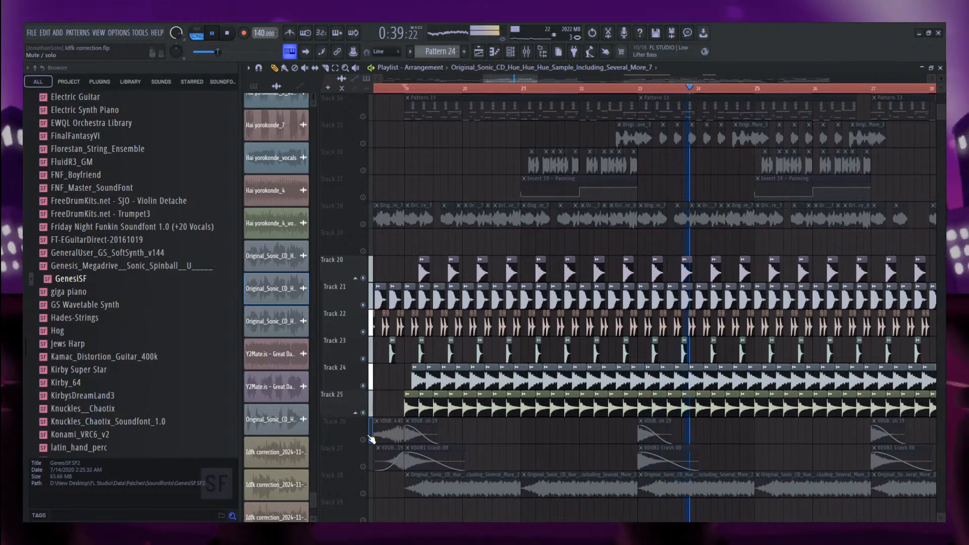
Isolate Track 28 by enabling it and muting Tracks 20 to 25, and play it from bar 19.
{"action": "left_click", "coordinate": [363, 494]}
{"action": "key", "text": "space"}
{"action": "left_click", "coordinate": [363, 413]}
{"action": "left_click", "coordinate": [363, 385]}
{"action": "left_click", "coordinate": [363, 332]}
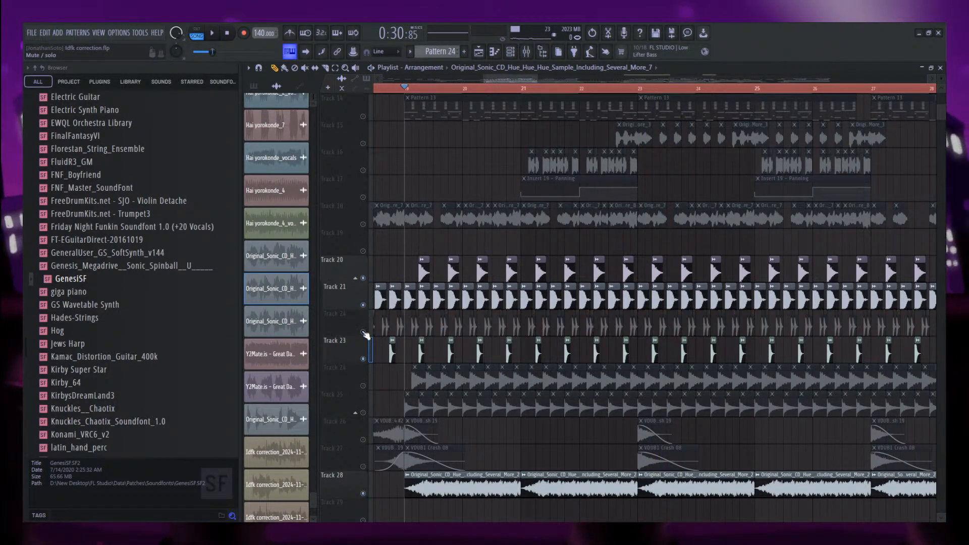
{"action": "left_click", "coordinate": [363, 305]}
{"action": "left_click", "coordinate": [363, 278]}
{"action": "left_click", "coordinate": [370, 357]}
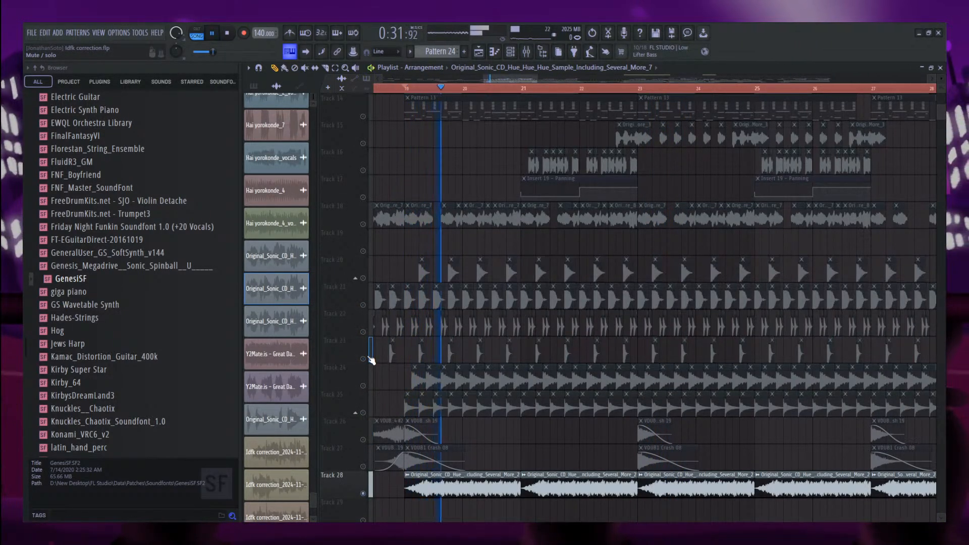
{"action": "scroll", "coordinate": [435, 327], "scroll_direction": "down", "scroll_amount": 5}
{"action": "scroll", "coordinate": [435, 326], "scroll_direction": "down", "scroll_amount": 4}
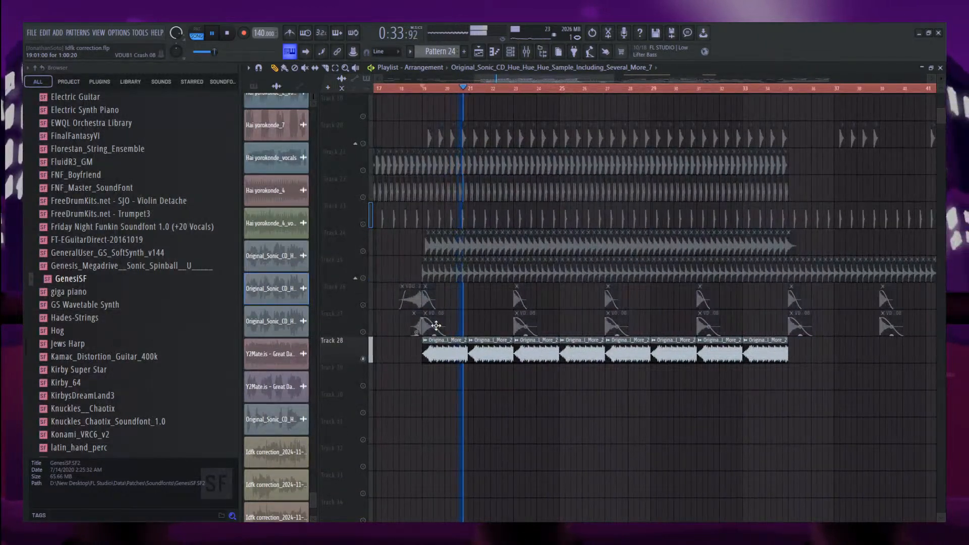
{"action": "scroll", "coordinate": [436, 325], "scroll_direction": "up", "scroll_amount": 2}
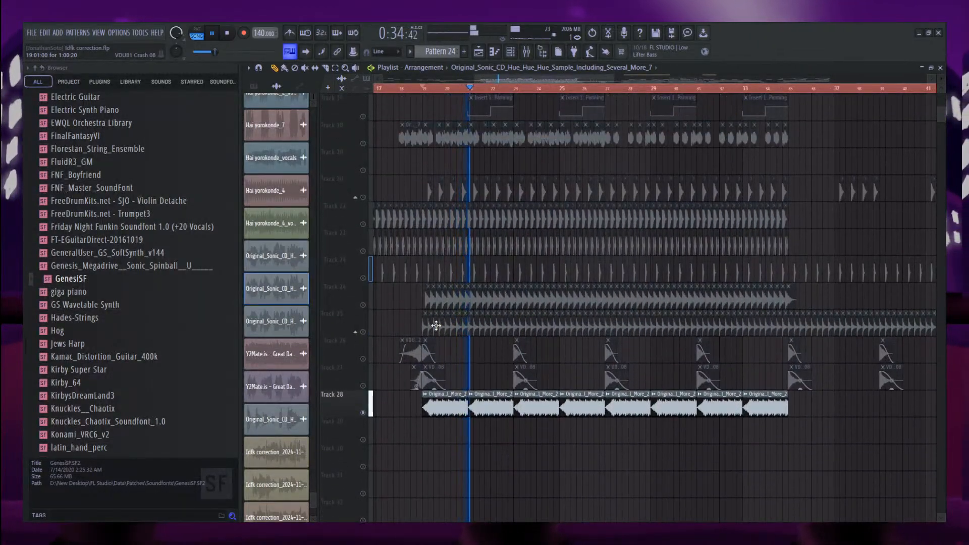
End the isolated playback of Track 28 and re-enable the muted playlist tracks.
{"action": "right_click", "coordinate": [363, 279]}
{"action": "scroll", "coordinate": [365, 298], "scroll_direction": "up", "scroll_amount": 2}
{"action": "right_click", "coordinate": [364, 333]}
{"action": "scroll", "coordinate": [389, 306], "scroll_direction": "up", "scroll_amount": 9}
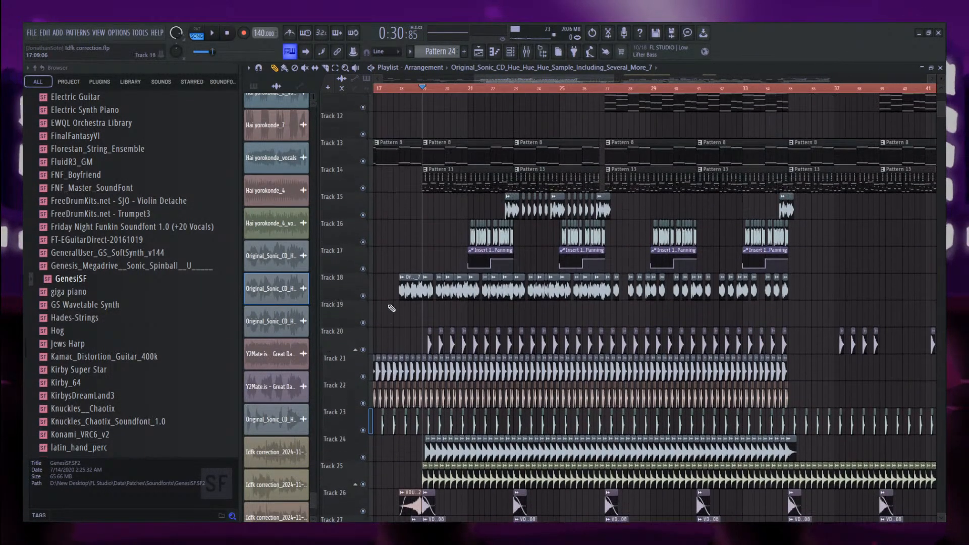
Mute Tracks 5, 7, 8, 9, 13 and 14 in the playlist.
{"action": "scroll", "coordinate": [365, 207], "scroll_direction": "up", "scroll_amount": 5}
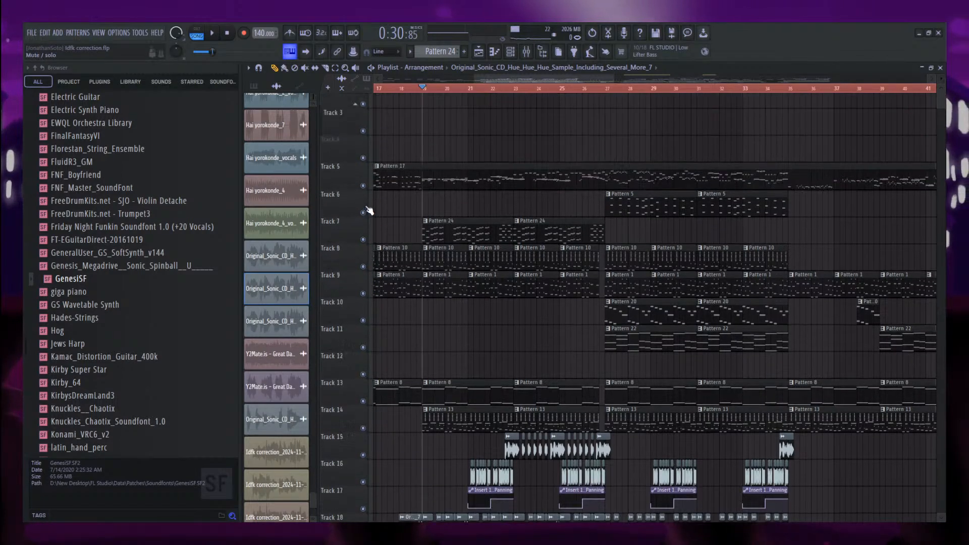
{"action": "left_click", "coordinate": [364, 223]}
{"action": "left_click", "coordinate": [363, 279]}
{"action": "left_click", "coordinate": [363, 305]}
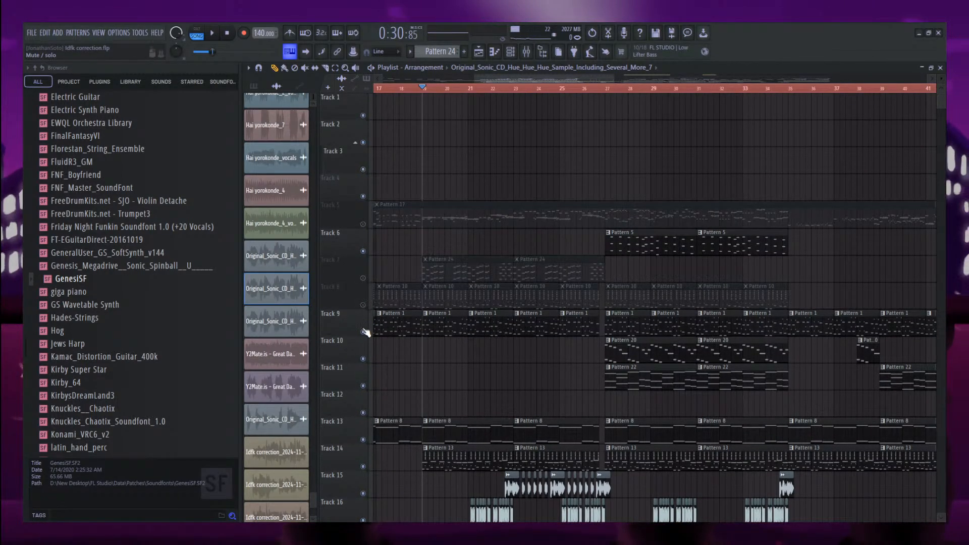
{"action": "left_click", "coordinate": [363, 332]}
{"action": "left_click", "coordinate": [363, 440]}
{"action": "left_click", "coordinate": [363, 466]}
Mute the vocal sample Tracks 15, 16 and 18 and the drum Tracks 20 to 23.
{"action": "scroll", "coordinate": [399, 273], "scroll_direction": "down", "scroll_amount": 9}
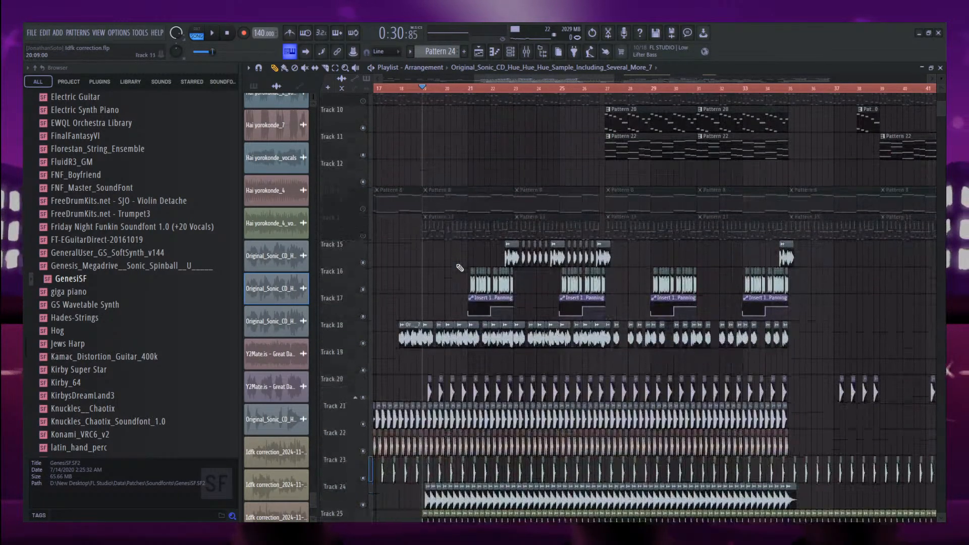
{"action": "left_click", "coordinate": [364, 278]}
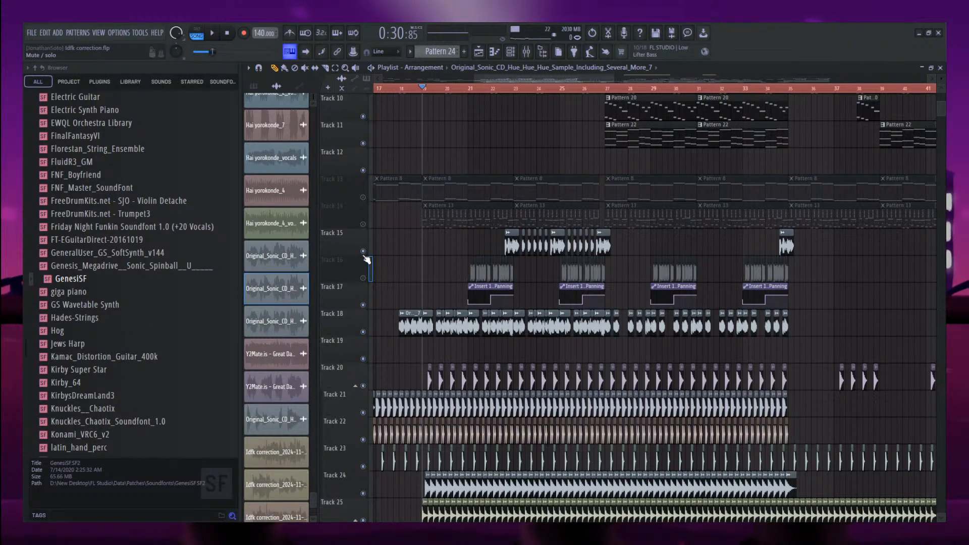
{"action": "left_click", "coordinate": [363, 251]}
{"action": "left_click", "coordinate": [363, 332]}
{"action": "left_click", "coordinate": [362, 385]}
{"action": "left_click", "coordinate": [363, 412]}
{"action": "left_click", "coordinate": [363, 439]}
{"action": "left_click", "coordinate": [363, 466]}
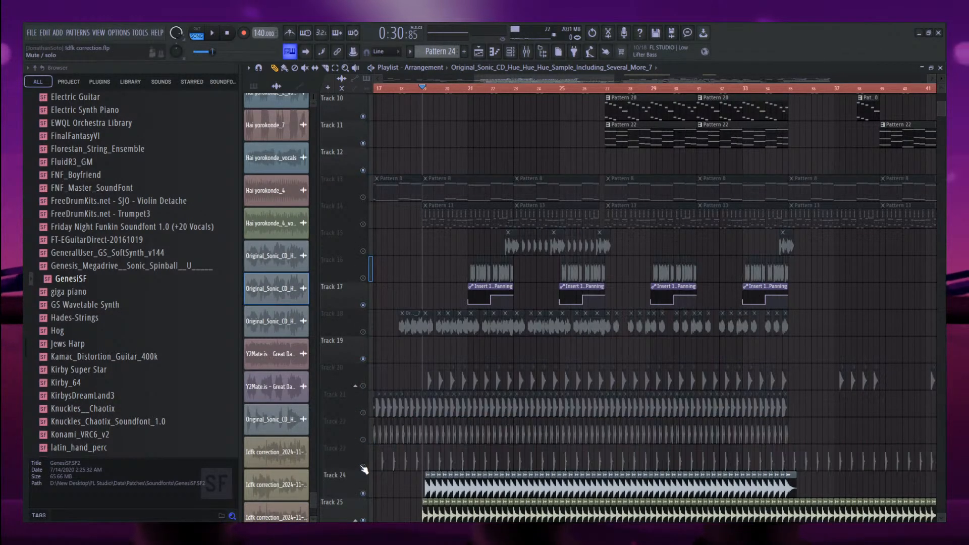
Mute Tracks 24 to 28 in the playlist.
{"action": "scroll", "coordinate": [364, 469], "scroll_direction": "down", "scroll_amount": 4}
{"action": "left_click", "coordinate": [363, 386]}
{"action": "left_click", "coordinate": [363, 412]}
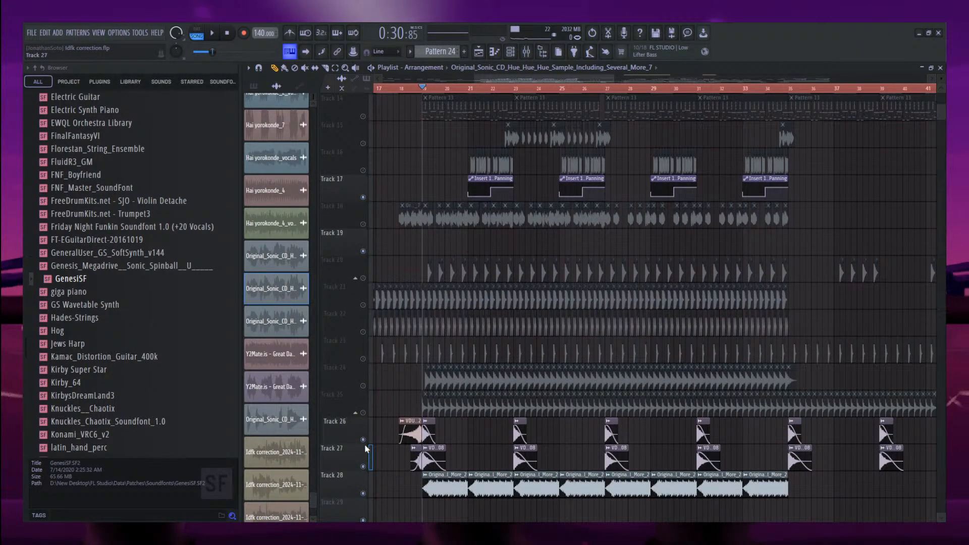
{"action": "left_click", "coordinate": [363, 439]}
{"action": "left_click", "coordinate": [363, 466]}
{"action": "left_click", "coordinate": [363, 493]}
Select the range from bar 19 to bar 27 in the playlist as the playback loop.
{"action": "scroll", "coordinate": [454, 123], "scroll_direction": "down", "scroll_amount": 4}
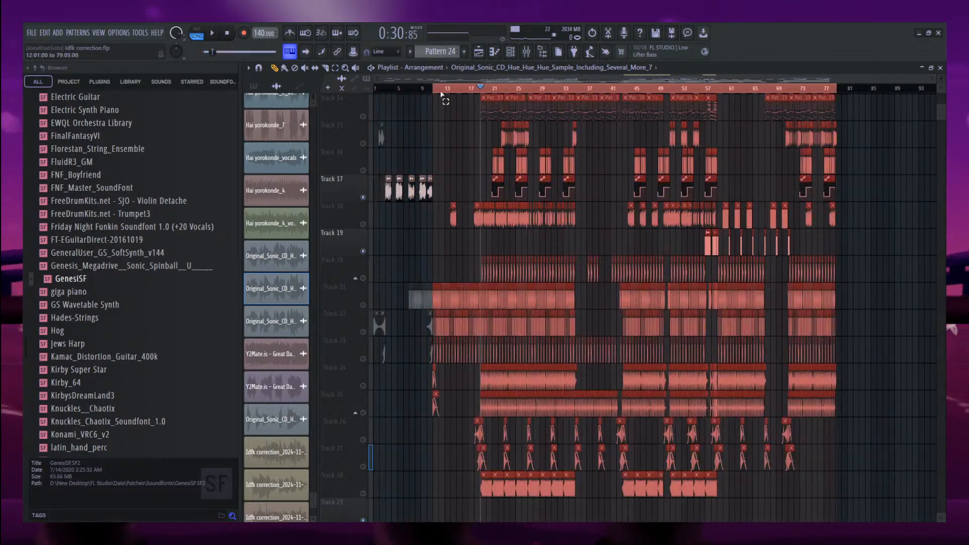
{"action": "left_click_drag", "start_coordinate": [441, 94], "coordinate": [533, 125]}
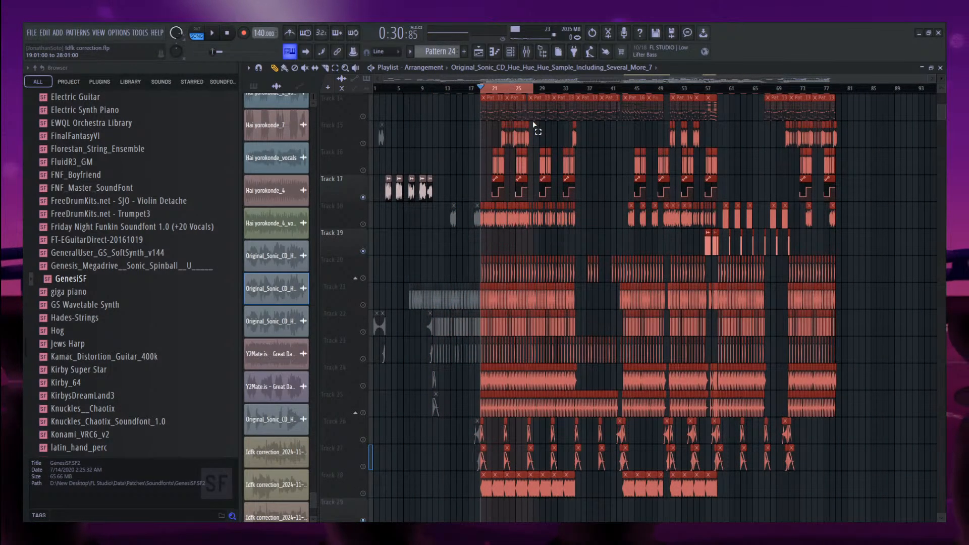
{"action": "key", "text": "space"}
{"action": "scroll", "coordinate": [488, 171], "scroll_direction": "up", "scroll_amount": 4}
{"action": "left_click", "coordinate": [489, 177], "text": "ctrl"}
{"action": "key", "text": "space"}
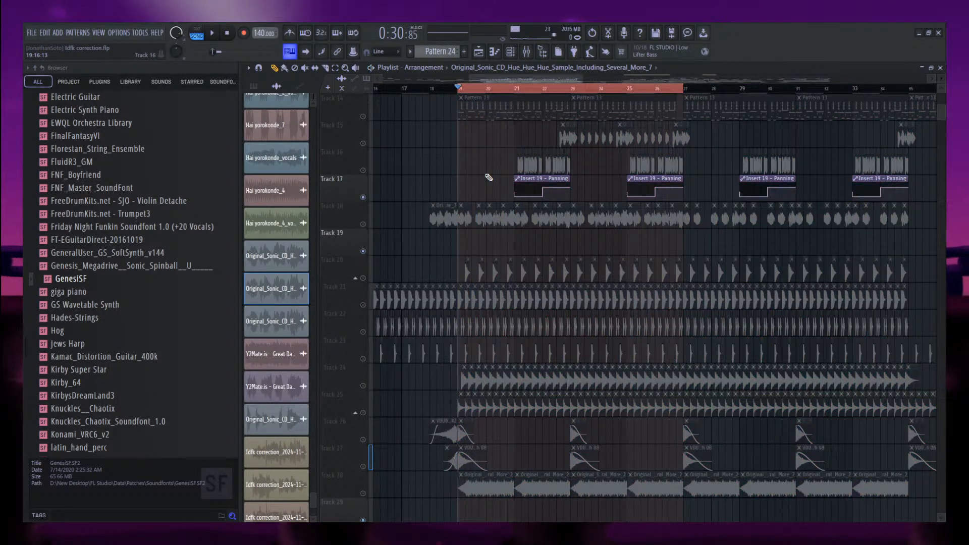
Enable Track 28, play the selected loop, and bring in the vocal chops on Track 15.
{"action": "scroll", "coordinate": [504, 217], "scroll_direction": "up", "scroll_amount": 6}
{"action": "scroll", "coordinate": [398, 232], "scroll_direction": "down", "scroll_amount": 8}
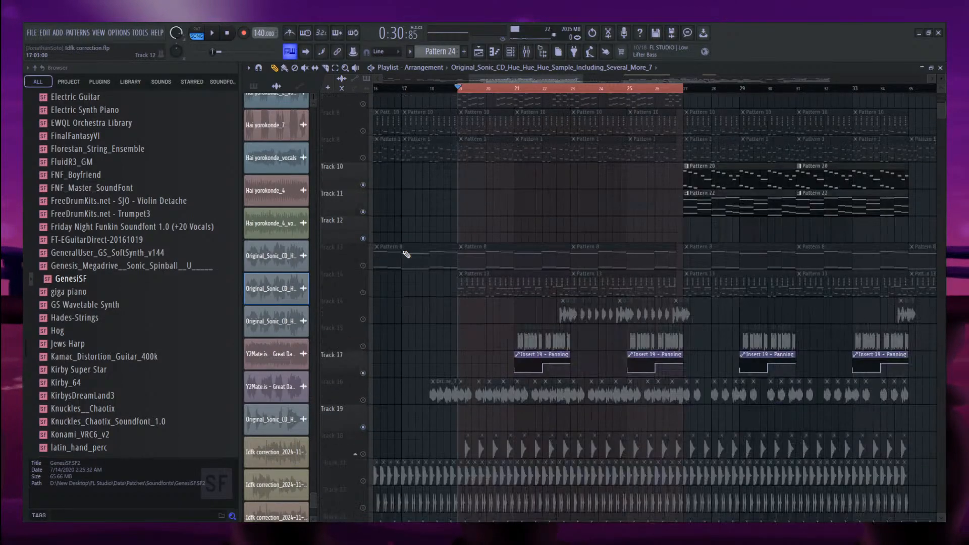
{"action": "left_click", "coordinate": [364, 441]}
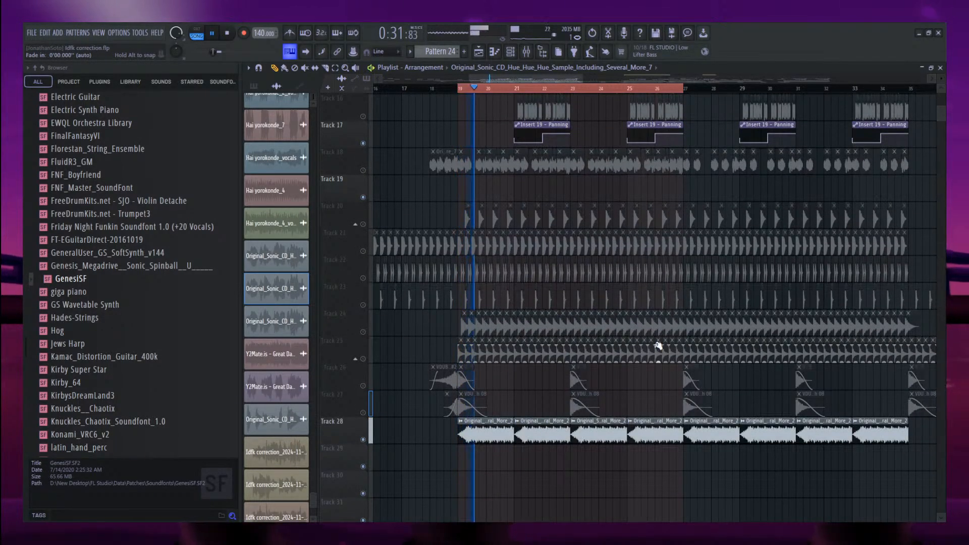
{"action": "scroll", "coordinate": [681, 333], "scroll_direction": "up", "scroll_amount": 2}
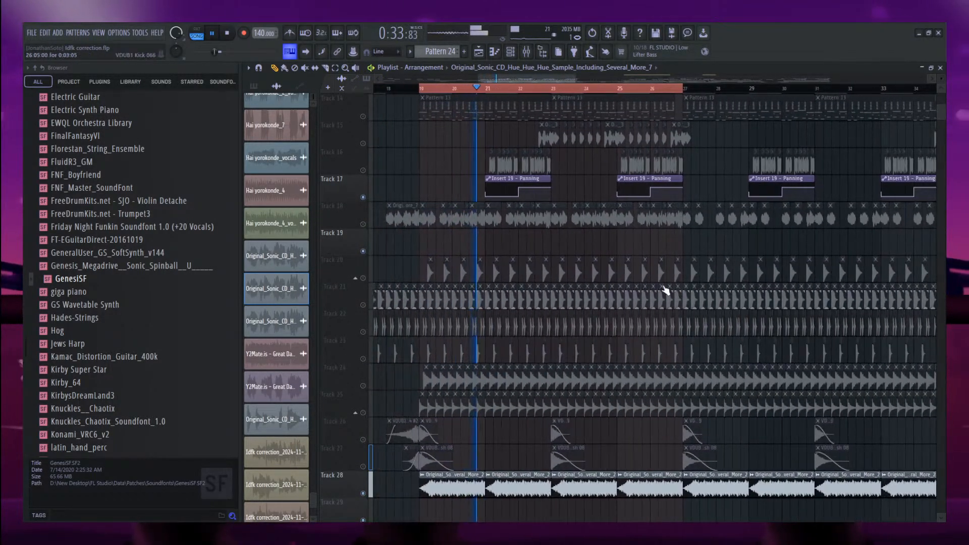
{"action": "scroll", "coordinate": [555, 237], "scroll_direction": "up", "scroll_amount": 3}
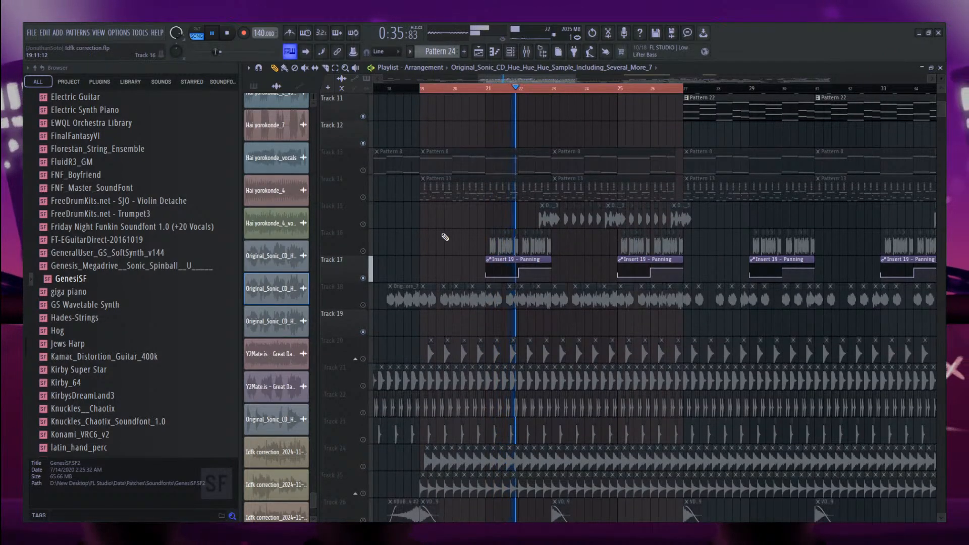
{"action": "left_click", "coordinate": [363, 224]}
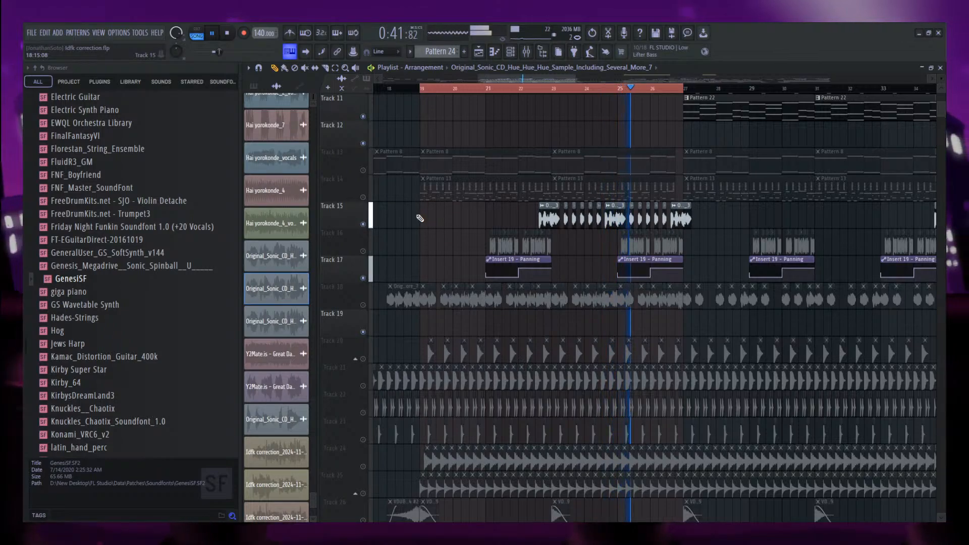
Bring in the drum Tracks 23, 21, 22 and 20 one after another while the loop plays.
{"action": "scroll", "coordinate": [416, 222], "scroll_direction": "down", "scroll_amount": 2}
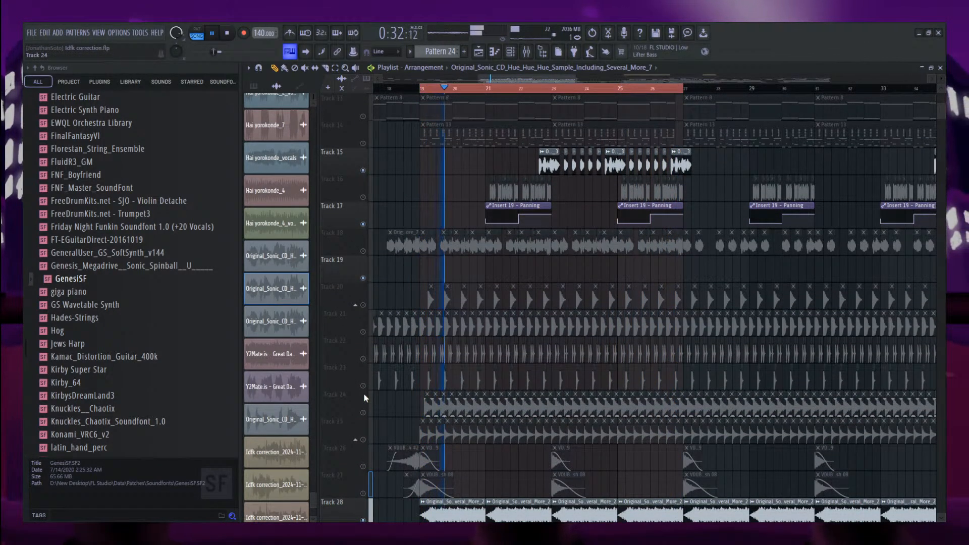
{"action": "left_click", "coordinate": [364, 386]}
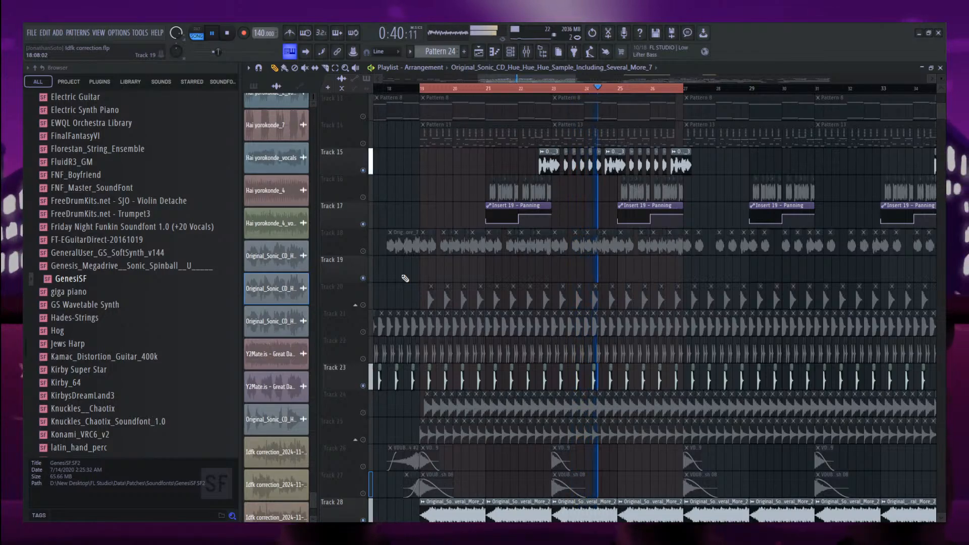
{"action": "left_click", "coordinate": [364, 331]}
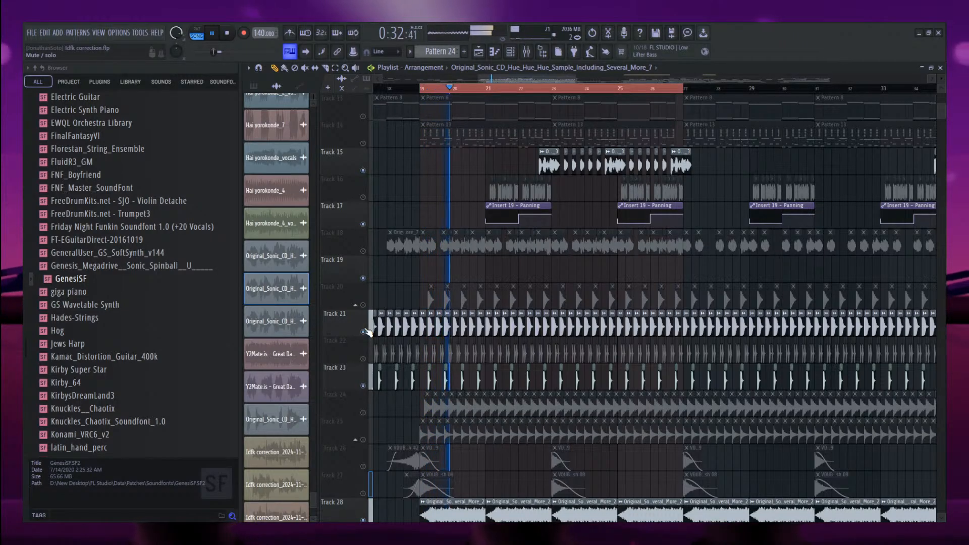
{"action": "left_click", "coordinate": [363, 359]}
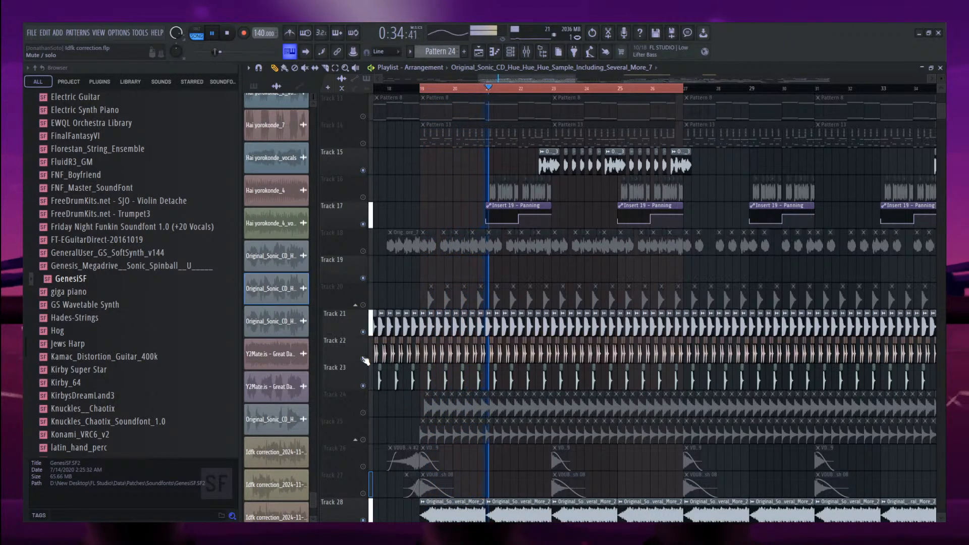
{"action": "left_click", "coordinate": [364, 305]}
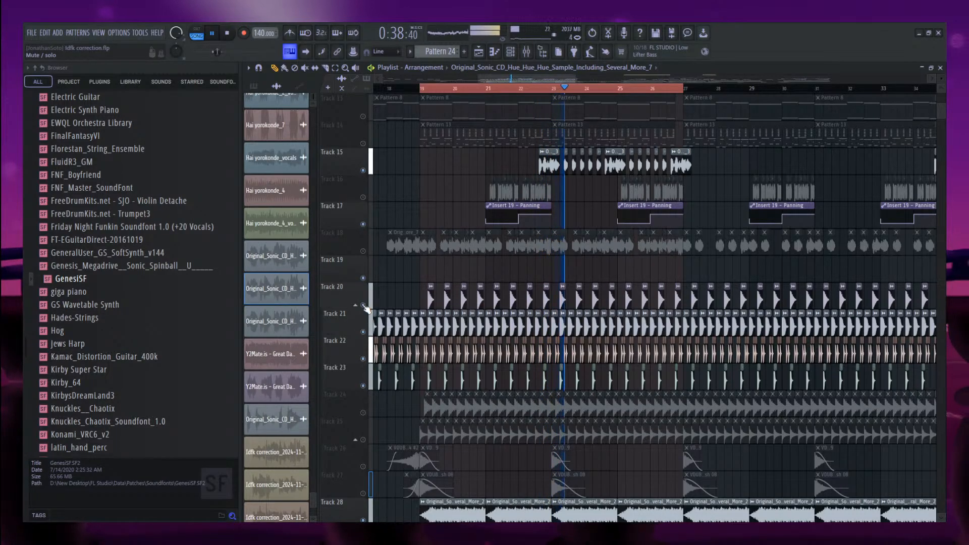
Add the effect and crash Tracks 27 and 26 and the Pattern 8 part on Track 13 to the playing loop.
{"action": "scroll", "coordinate": [358, 427], "scroll_direction": "down", "scroll_amount": 2}
{"action": "left_click", "coordinate": [363, 439]}
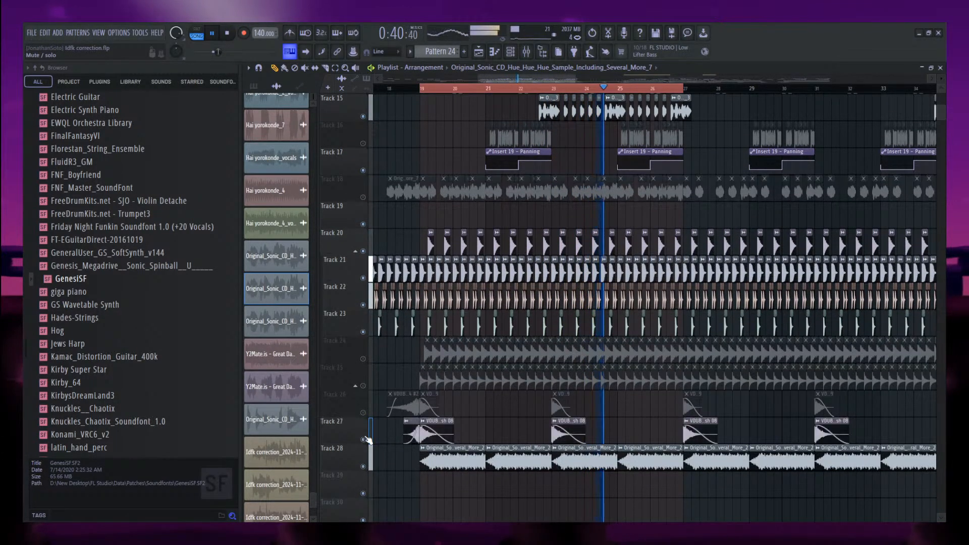
{"action": "left_click", "coordinate": [363, 413]}
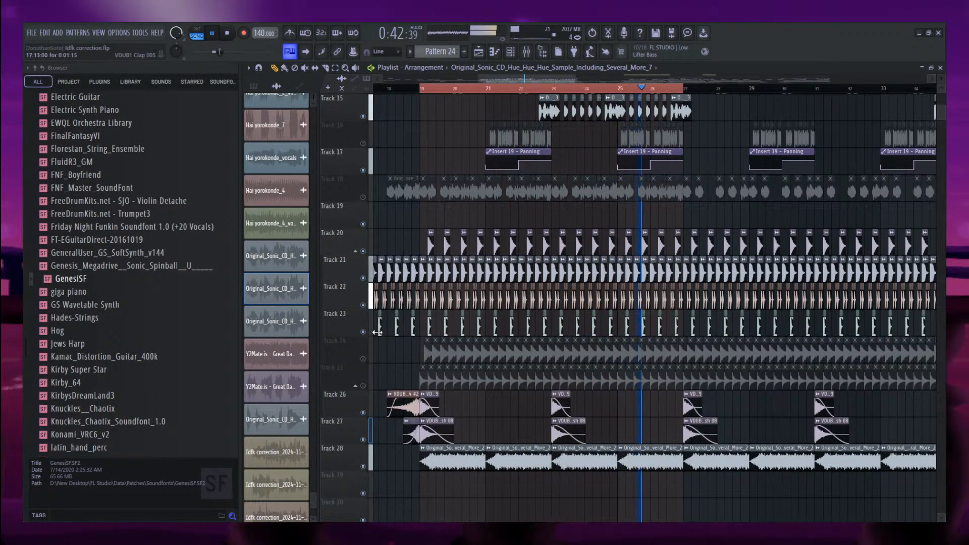
{"action": "scroll", "coordinate": [428, 258], "scroll_direction": "up", "scroll_amount": 5}
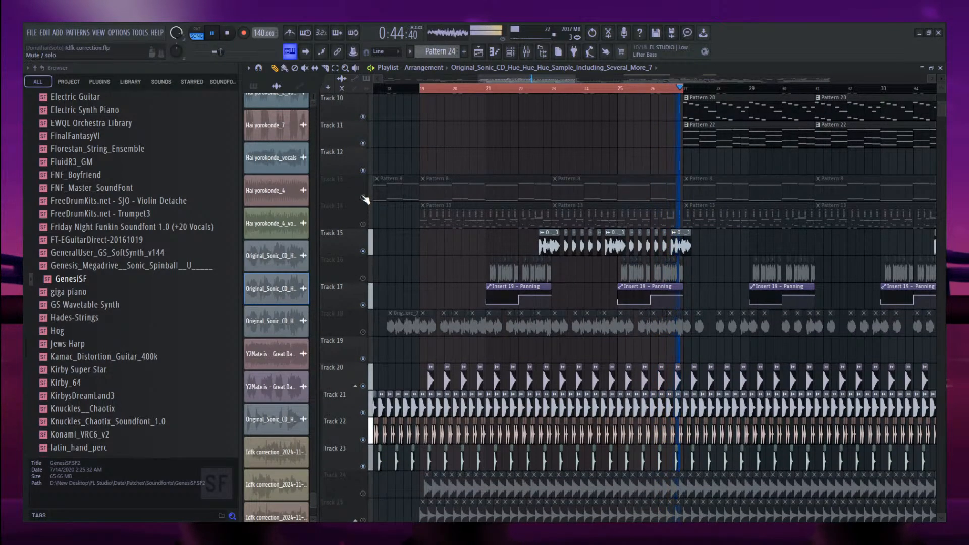
{"action": "left_click", "coordinate": [362, 197]}
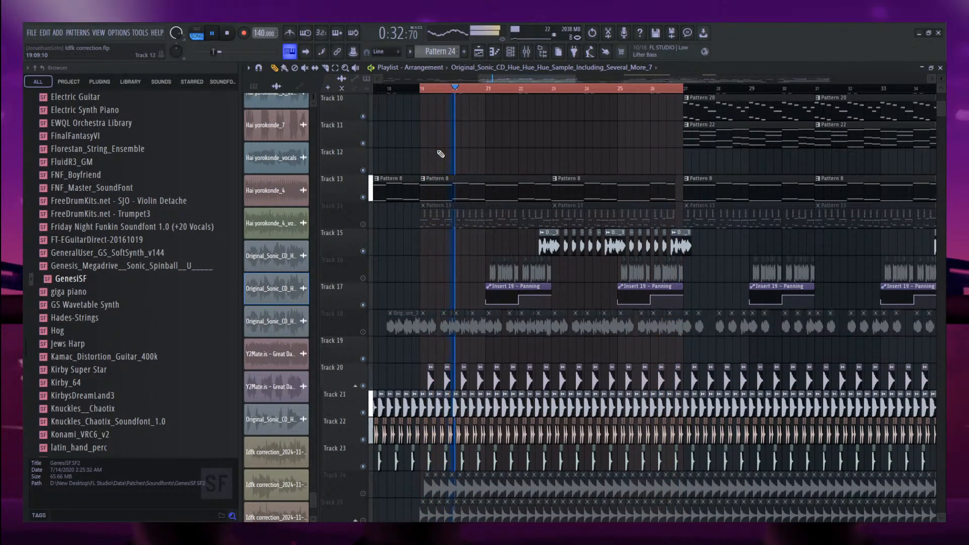
Add Tracks 24 and 25 and the vocal chops on Track 18 to the playing loop.
{"action": "scroll", "coordinate": [436, 149], "scroll_direction": "down", "scroll_amount": 3}
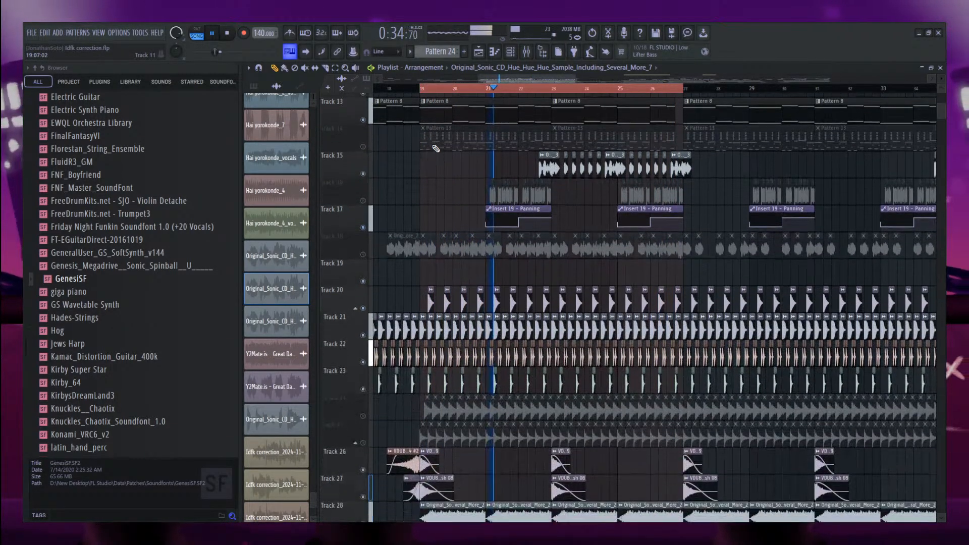
{"action": "left_click", "coordinate": [363, 412]}
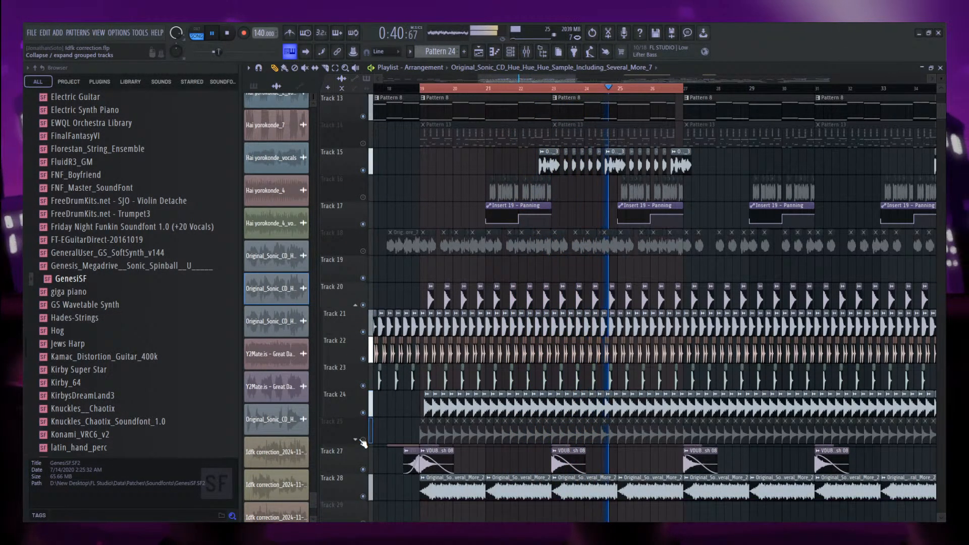
{"action": "left_click", "coordinate": [362, 440]}
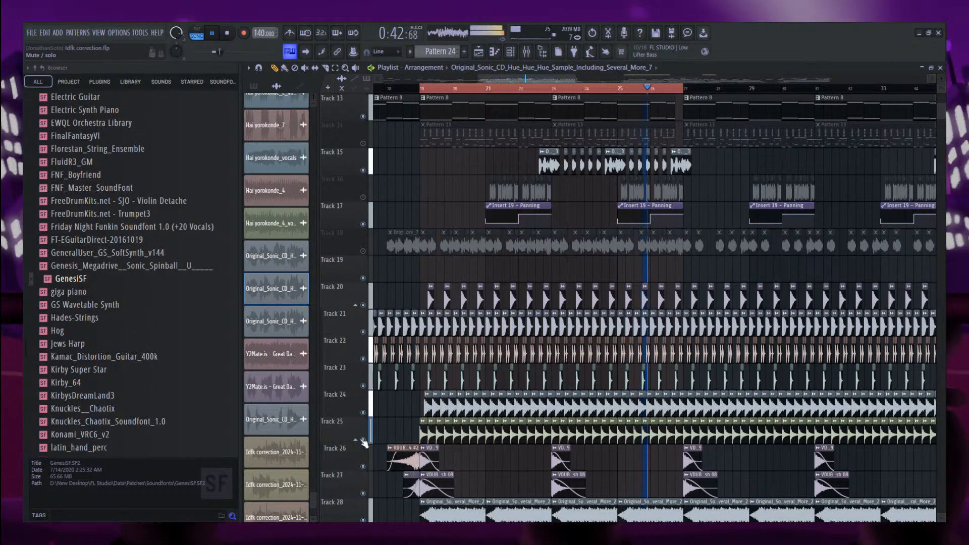
{"action": "scroll", "coordinate": [366, 354], "scroll_direction": "up", "scroll_amount": 3}
{"action": "left_click", "coordinate": [363, 332]}
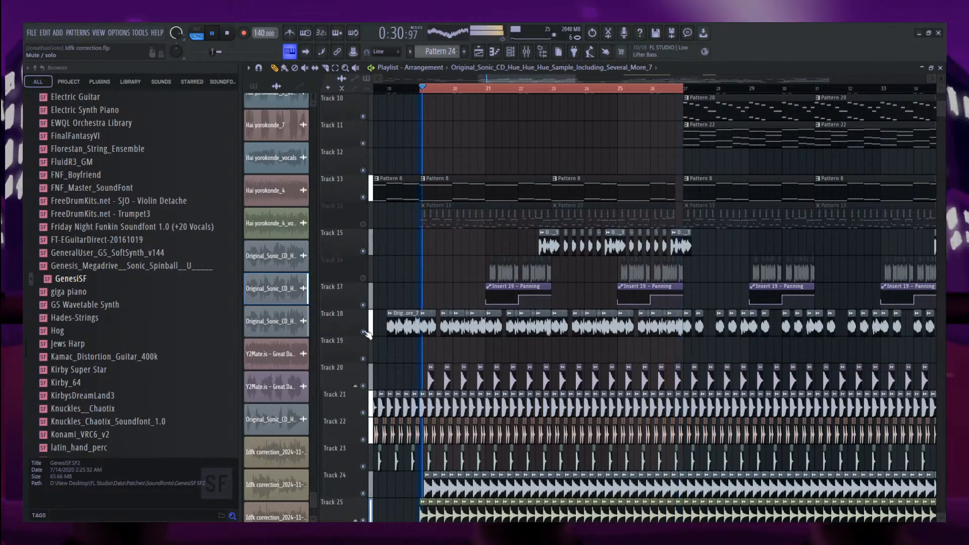
{"action": "scroll", "coordinate": [408, 276], "scroll_direction": "down", "scroll_amount": 2}
{"action": "scroll", "coordinate": [408, 276], "scroll_direction": "up", "scroll_amount": 6}
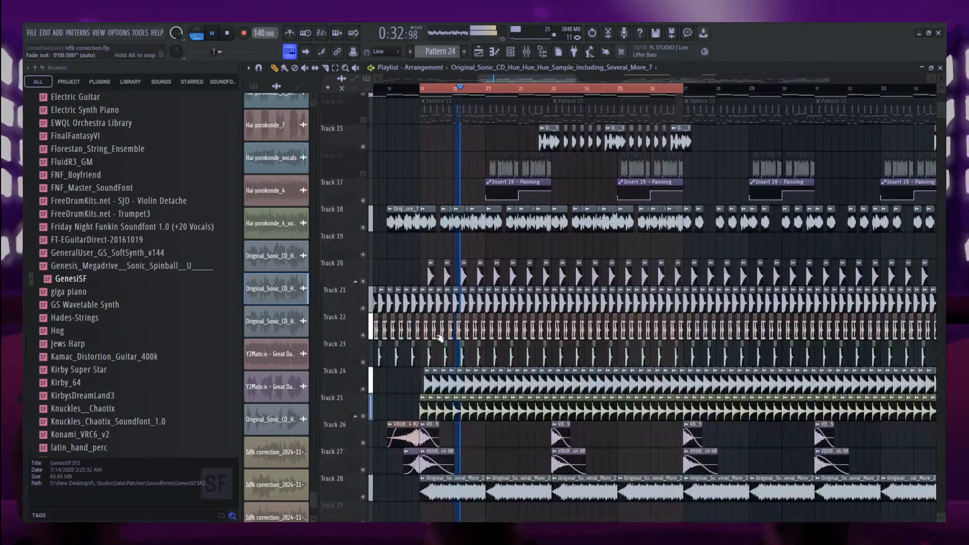
Bring in the vocal chops on Track 16, Pattern 13 on Track 14 and Pattern 1 on Track 9 while the loop plays.
{"action": "left_click", "coordinate": [363, 385]}
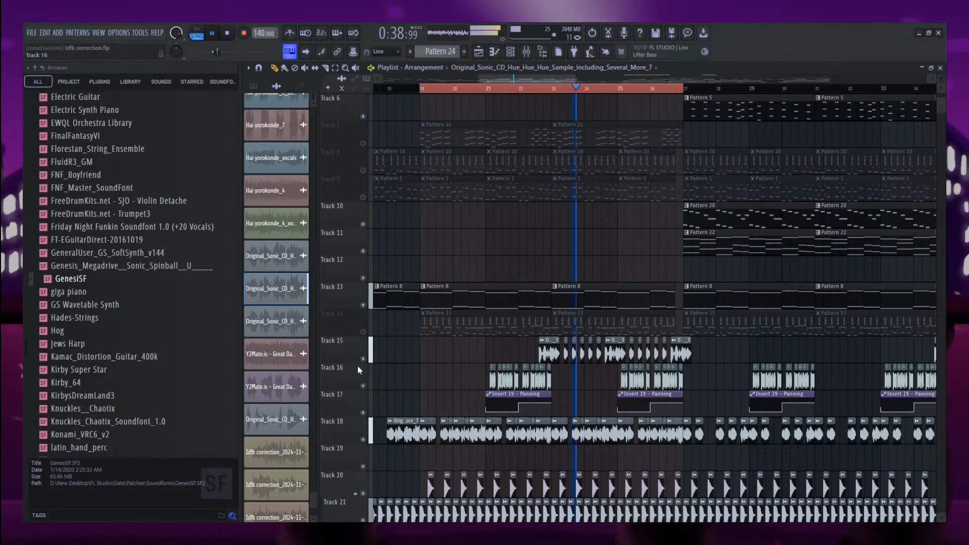
{"action": "left_click", "coordinate": [364, 333]}
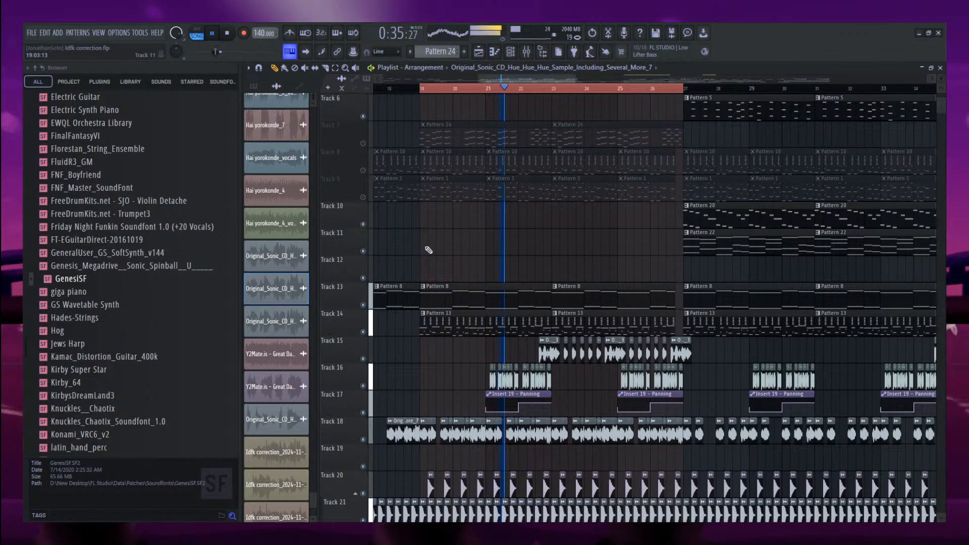
{"action": "left_click", "coordinate": [363, 197]}
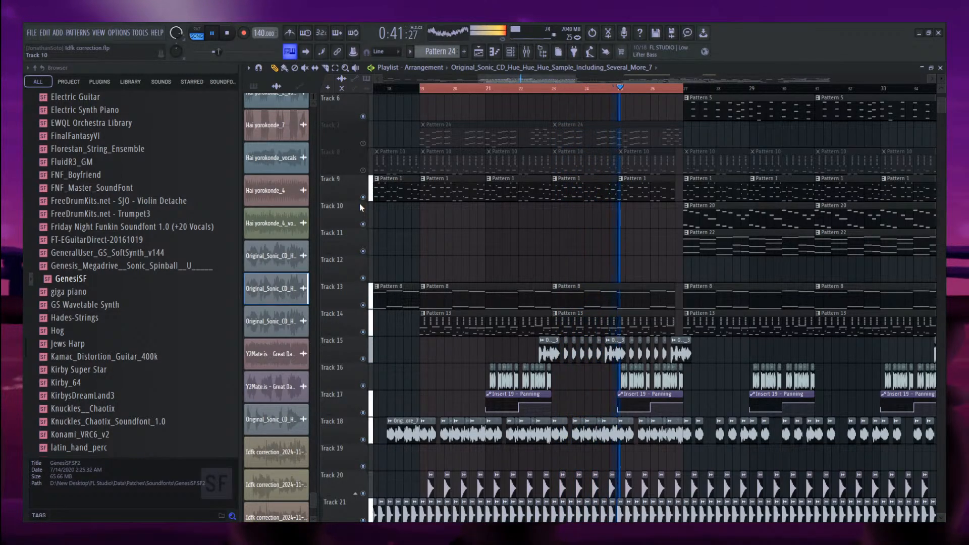
Add Pattern 10 on Track 8 and Pattern 24 on Track 7 to the loop and stop playback.
{"action": "scroll", "coordinate": [361, 207], "scroll_direction": "up", "scroll_amount": 2}
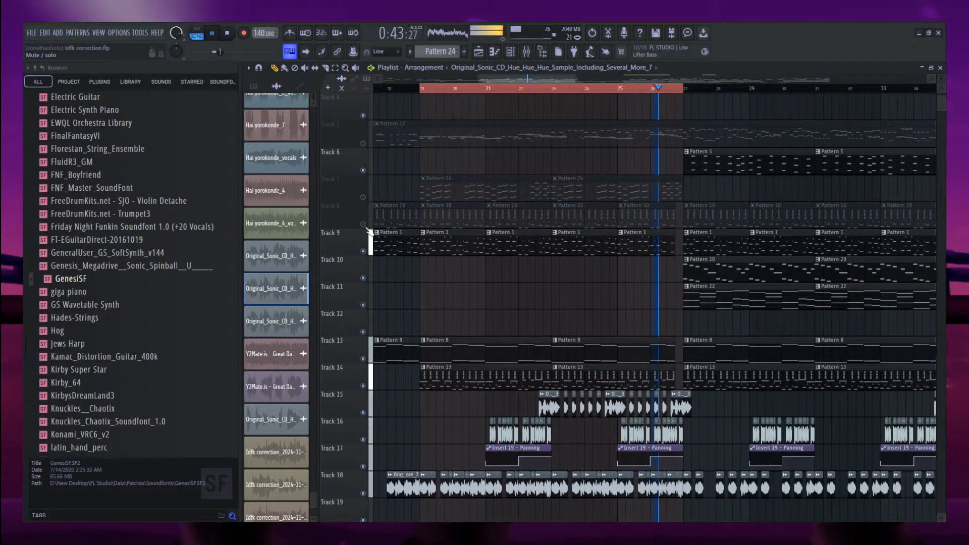
{"action": "left_click", "coordinate": [364, 224]}
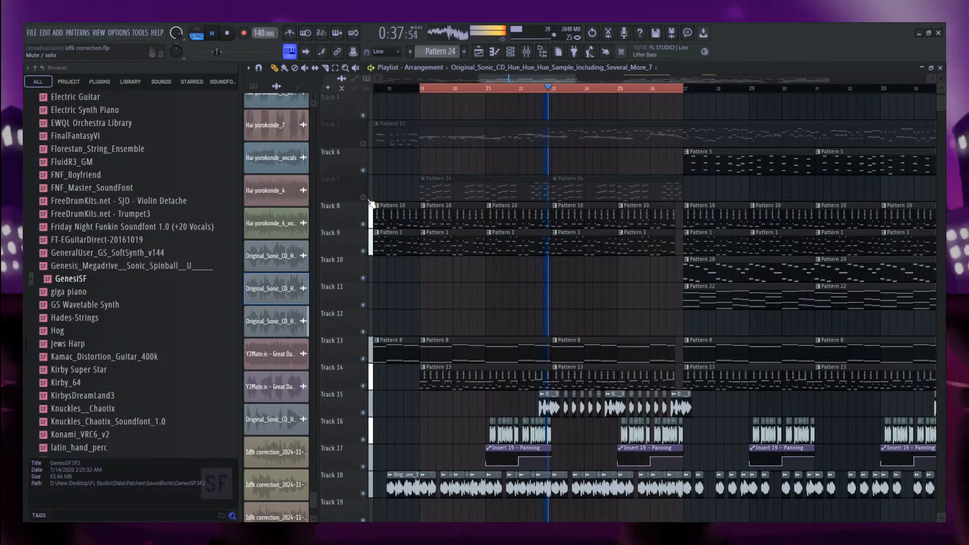
{"action": "left_click", "coordinate": [370, 200]}
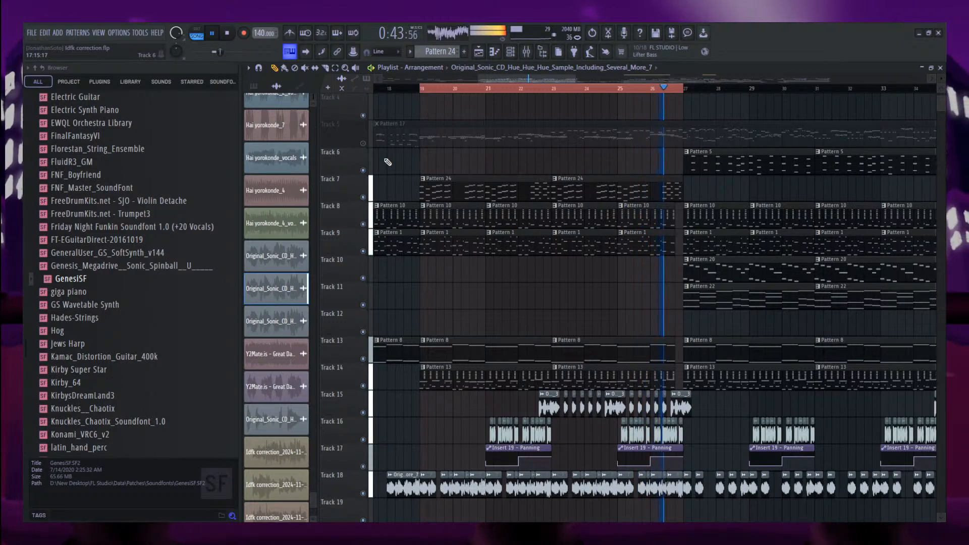
{"action": "key", "text": "space"}
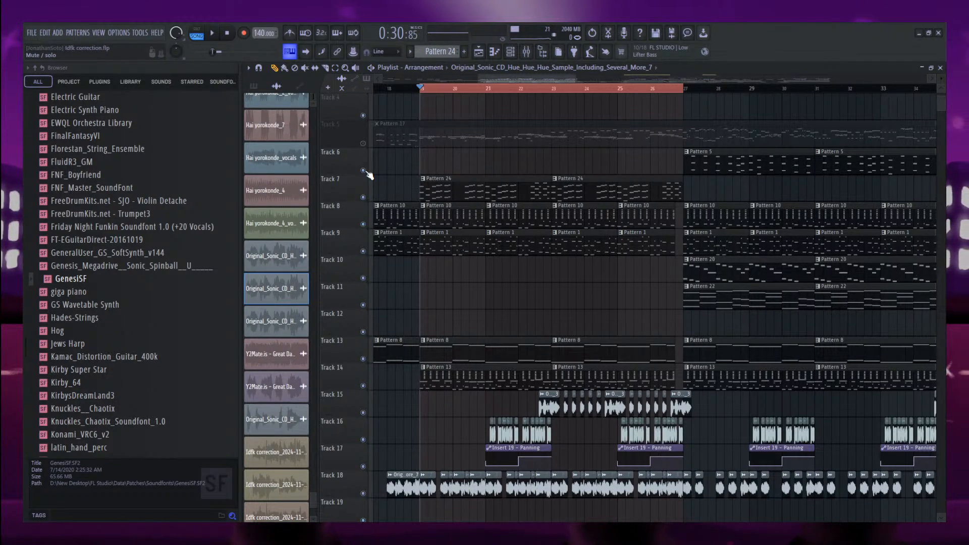
Mute the sample and vocal chop Tracks 28, 18, 16 and 15 with playback stopped.
{"action": "scroll", "coordinate": [456, 340], "scroll_direction": "down", "scroll_amount": 4}
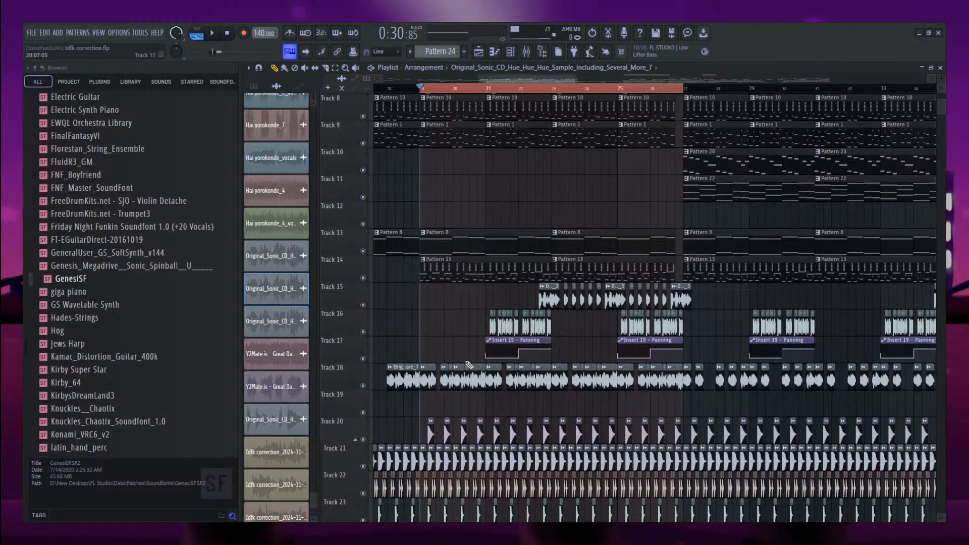
{"action": "key", "text": "space"}
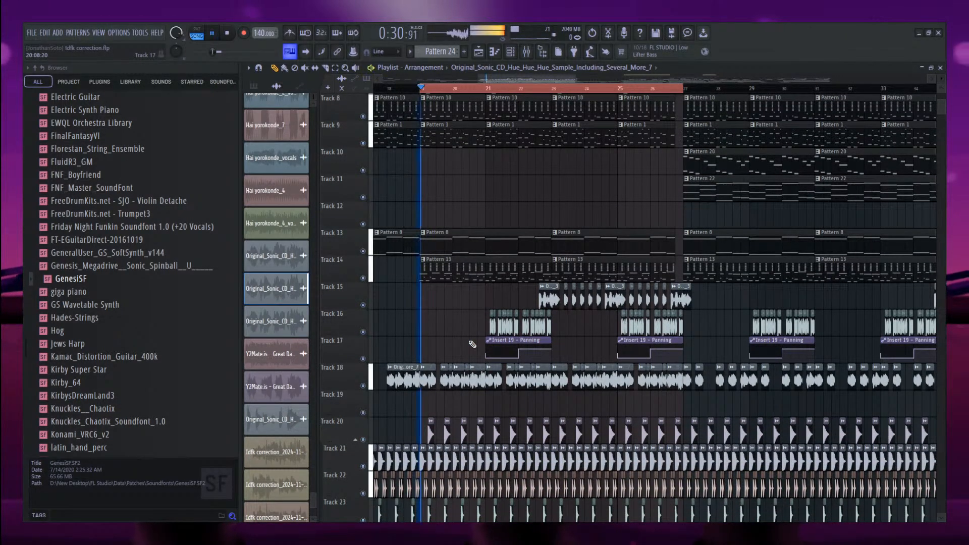
{"action": "scroll", "coordinate": [472, 346], "scroll_direction": "down", "scroll_amount": 5}
{"action": "scroll", "coordinate": [472, 349], "scroll_direction": "down", "scroll_amount": 6}
{"action": "key", "text": "space"}
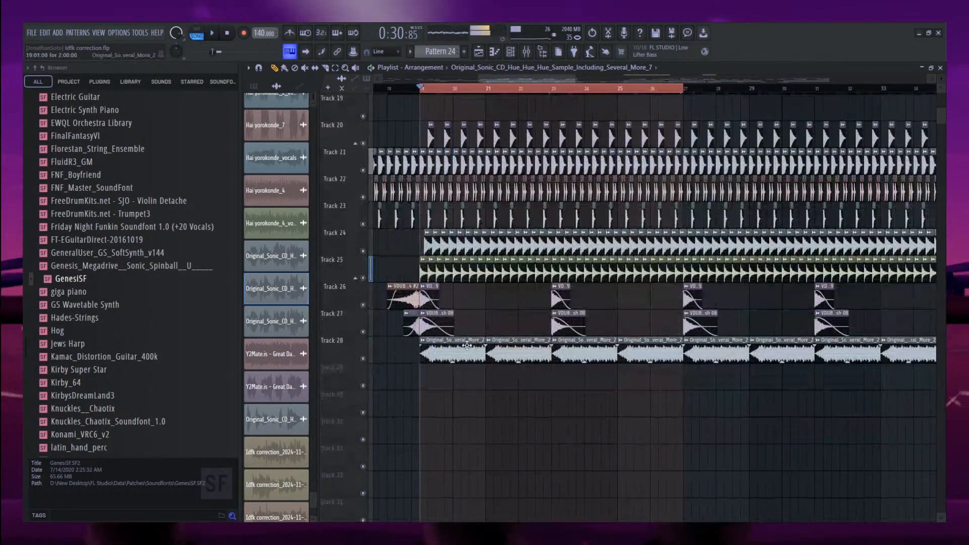
{"action": "left_click", "coordinate": [364, 359]}
{"action": "scroll", "coordinate": [360, 228], "scroll_direction": "up", "scroll_amount": 5}
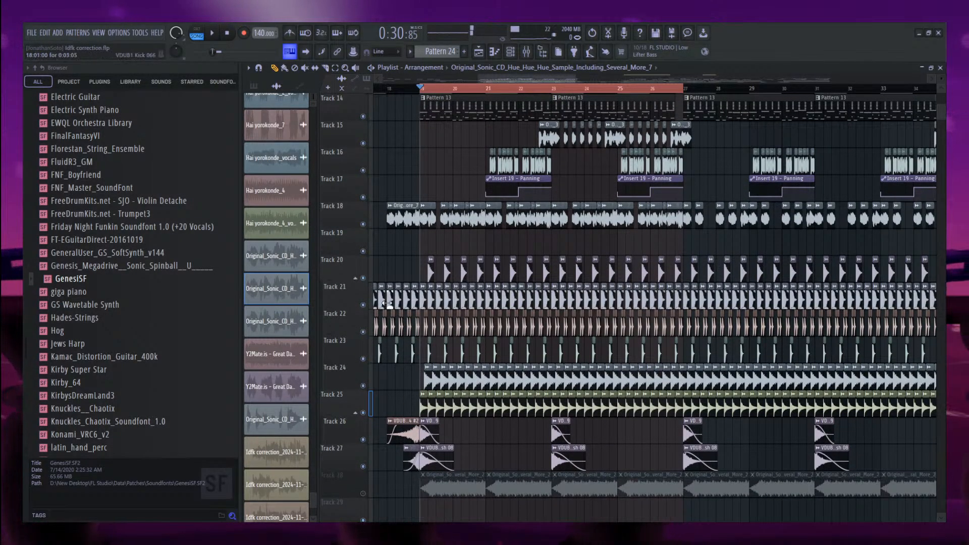
{"action": "left_click", "coordinate": [362, 224]}
{"action": "scroll", "coordinate": [480, 257], "scroll_direction": "up", "scroll_amount": 4}
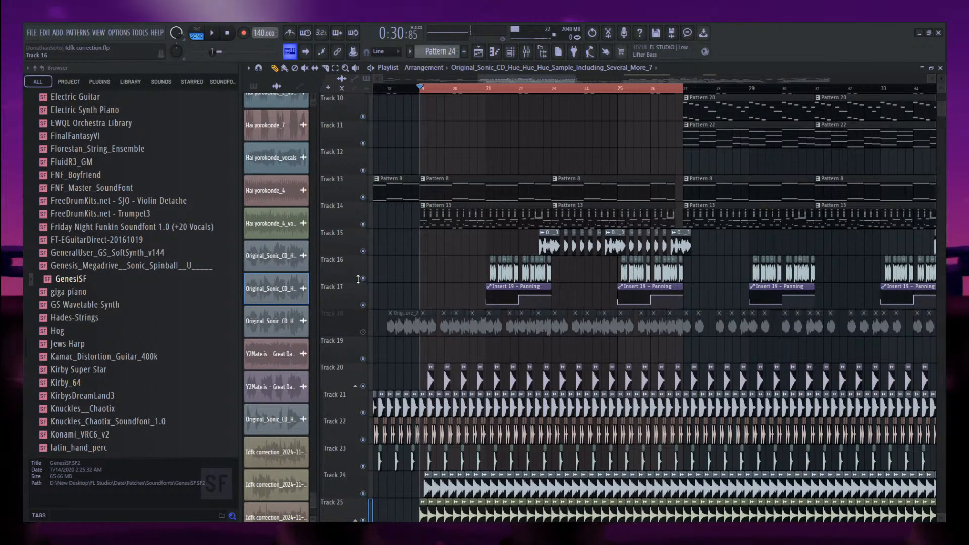
{"action": "left_click", "coordinate": [365, 277]}
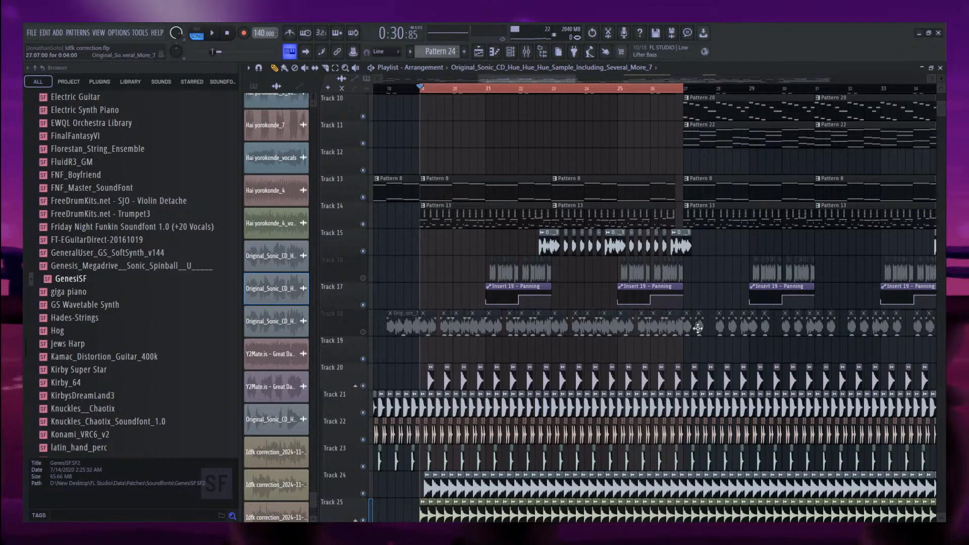
{"action": "left_click", "coordinate": [362, 251]}
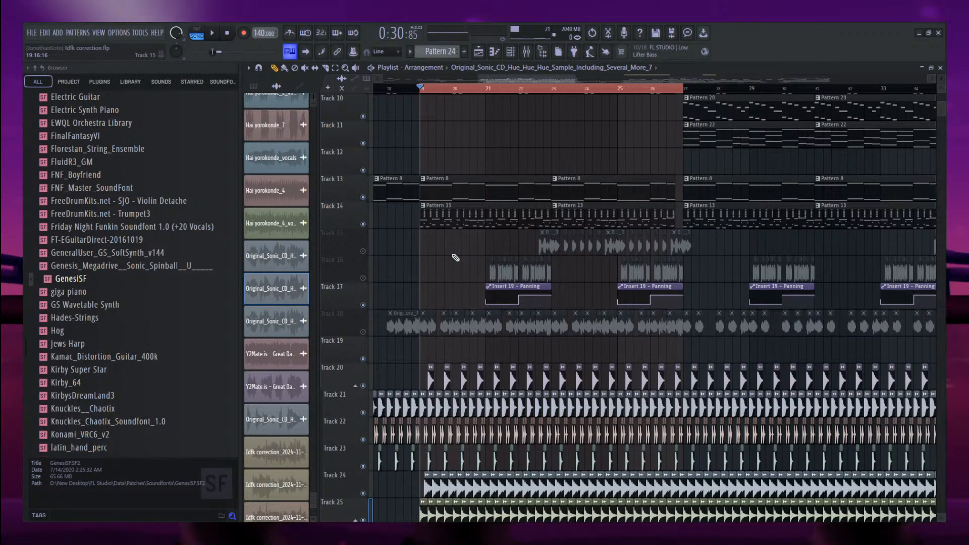
Play the bar 19 to 27 loop without the vocal chops, look over the remaining synth and drum tracks, and stop playback.
{"action": "key", "text": "space"}
{"action": "scroll", "coordinate": [455, 258], "scroll_direction": "down", "scroll_amount": 1}
{"action": "scroll", "coordinate": [453, 257], "scroll_direction": "up", "scroll_amount": 3}
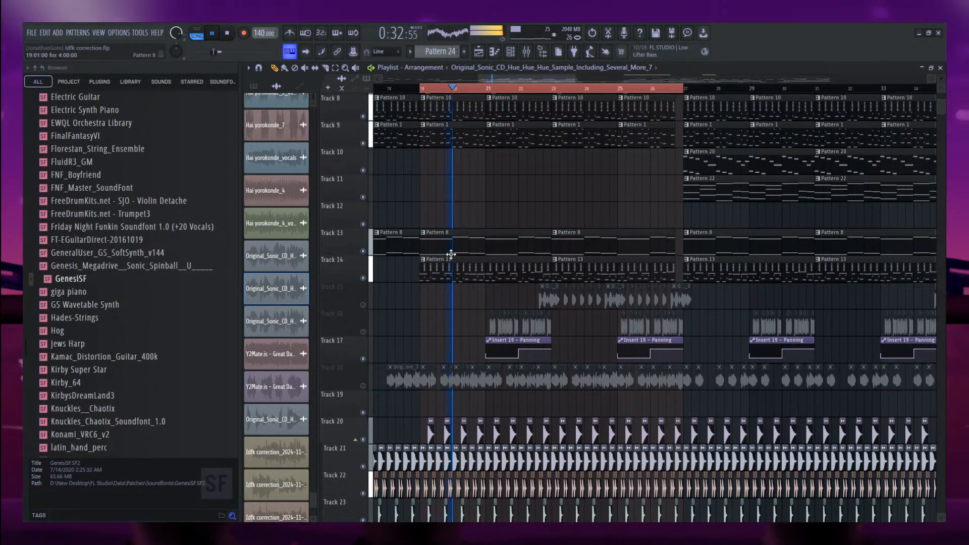
{"action": "scroll", "coordinate": [451, 255], "scroll_direction": "down", "scroll_amount": 3}
{"action": "scroll", "coordinate": [450, 257], "scroll_direction": "up", "scroll_amount": 5}
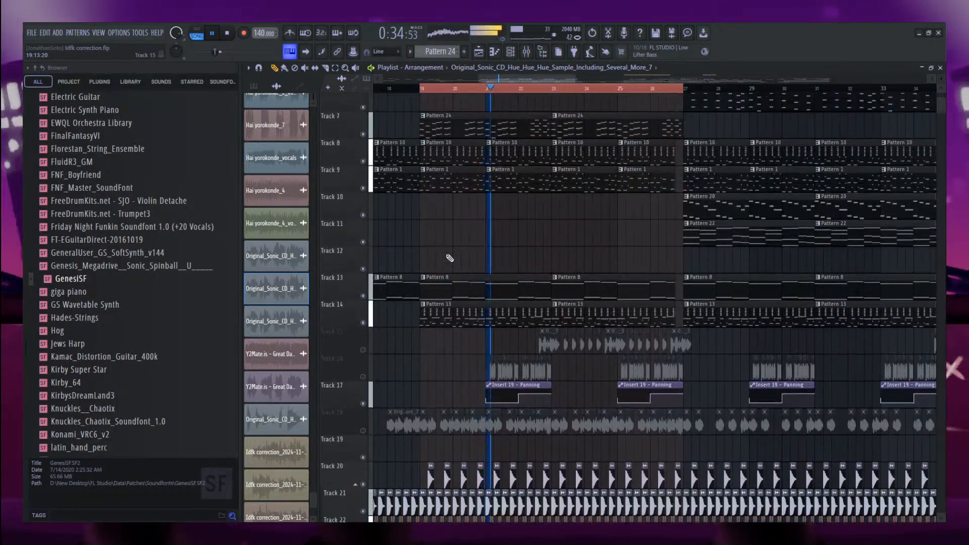
{"action": "scroll", "coordinate": [449, 258], "scroll_direction": "down", "scroll_amount": 1}
{"action": "scroll", "coordinate": [450, 258], "scroll_direction": "up", "scroll_amount": 4}
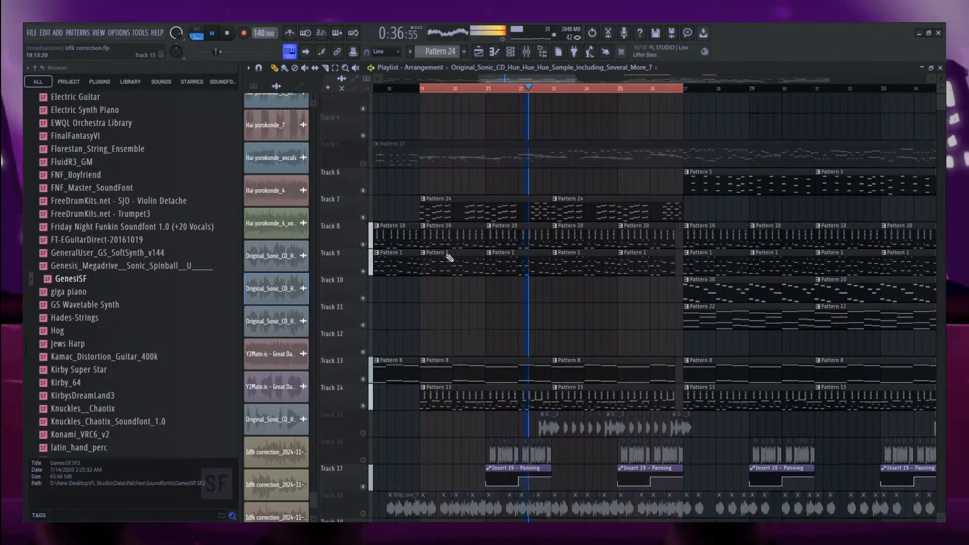
{"action": "scroll", "coordinate": [449, 258], "scroll_direction": "up", "scroll_amount": 1}
{"action": "key", "text": "space"}
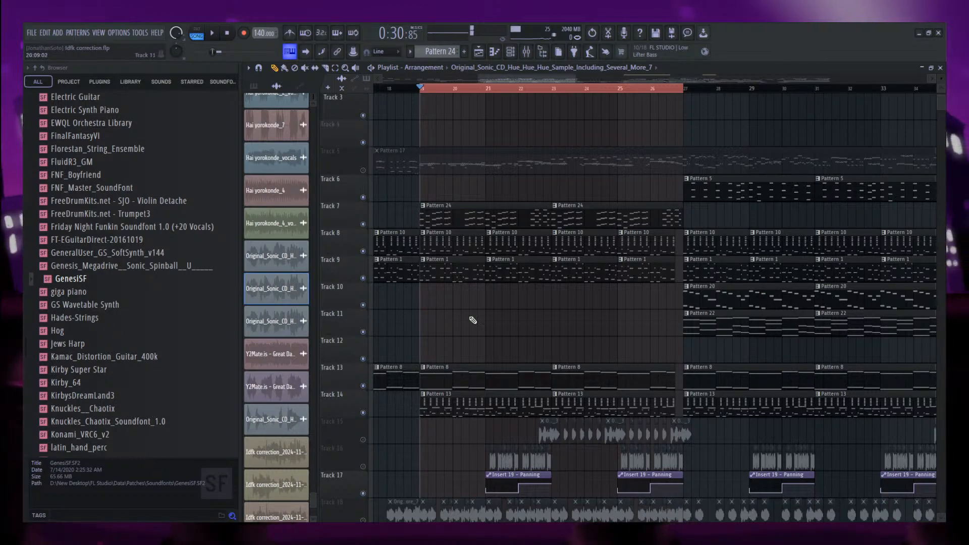
Extend the loop selection's start back to bar 15 and play it without the vocal chops.
{"action": "scroll", "coordinate": [586, 223], "scroll_direction": "down", "scroll_amount": 5}
{"action": "left_click_drag", "start_coordinate": [540, 89], "coordinate": [520, 90]}
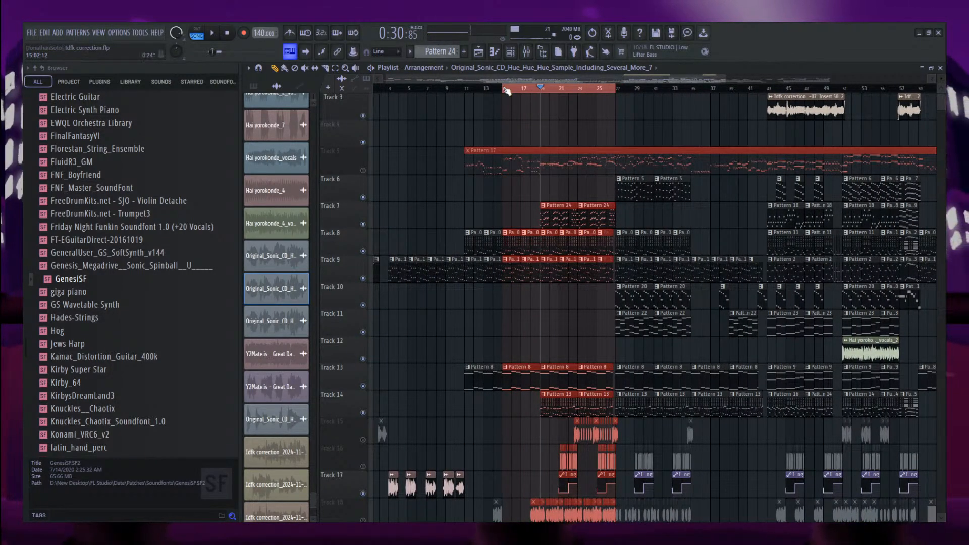
{"action": "scroll", "coordinate": [550, 137], "scroll_direction": "up", "scroll_amount": 3}
{"action": "scroll", "coordinate": [567, 173], "scroll_direction": "down", "scroll_amount": 5}
{"action": "key", "text": "space"}
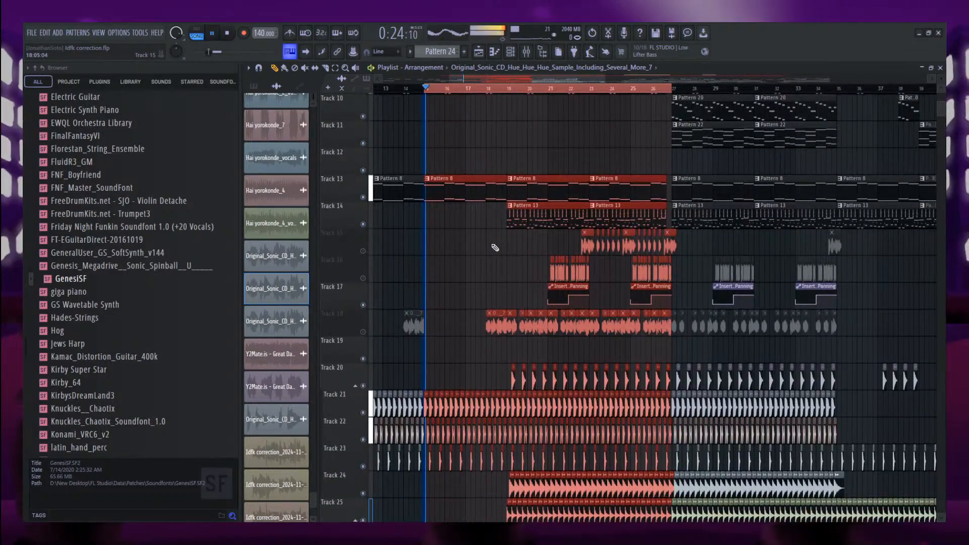
{"action": "scroll", "coordinate": [495, 323], "scroll_direction": "up", "scroll_amount": 3}
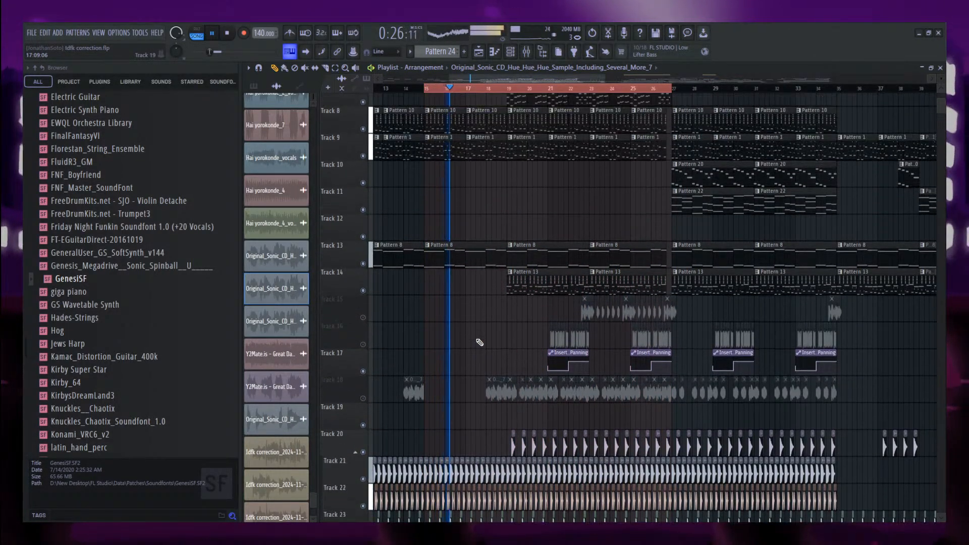
{"action": "scroll", "coordinate": [479, 344], "scroll_direction": "up", "scroll_amount": 3}
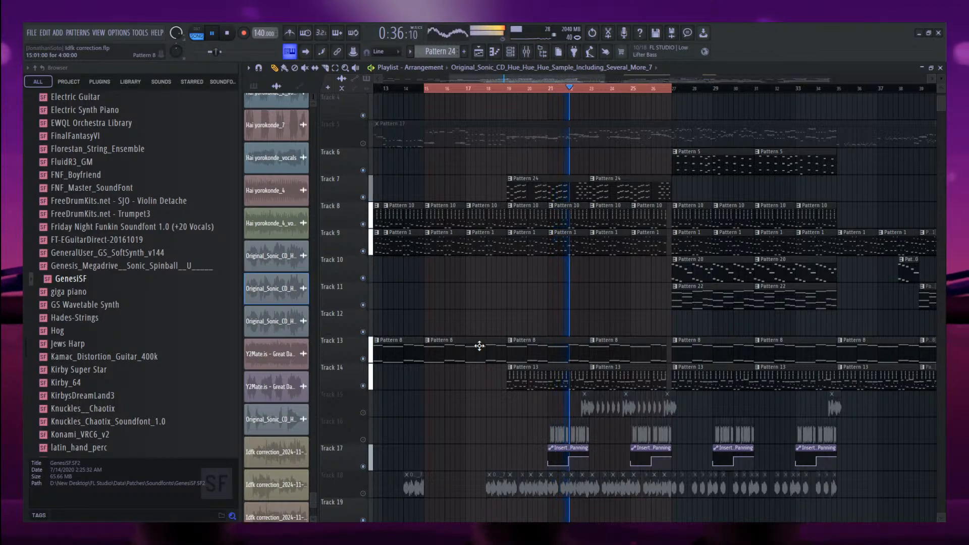
{"action": "key", "text": "space"}
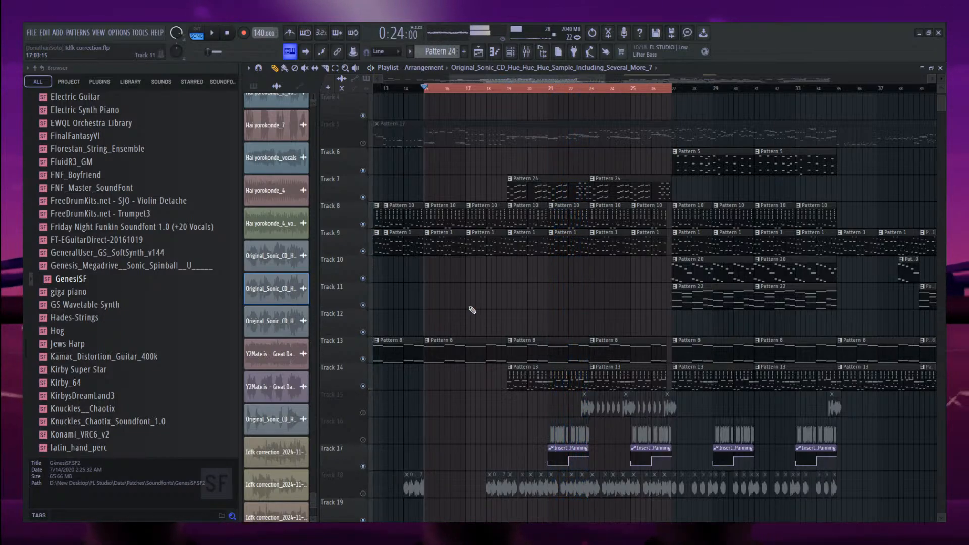
Re-enable the vocal chop Tracks 18, 16 and 15 and play the selection from bar 15 for comparison.
{"action": "scroll", "coordinate": [469, 313], "scroll_direction": "down", "scroll_amount": 3}
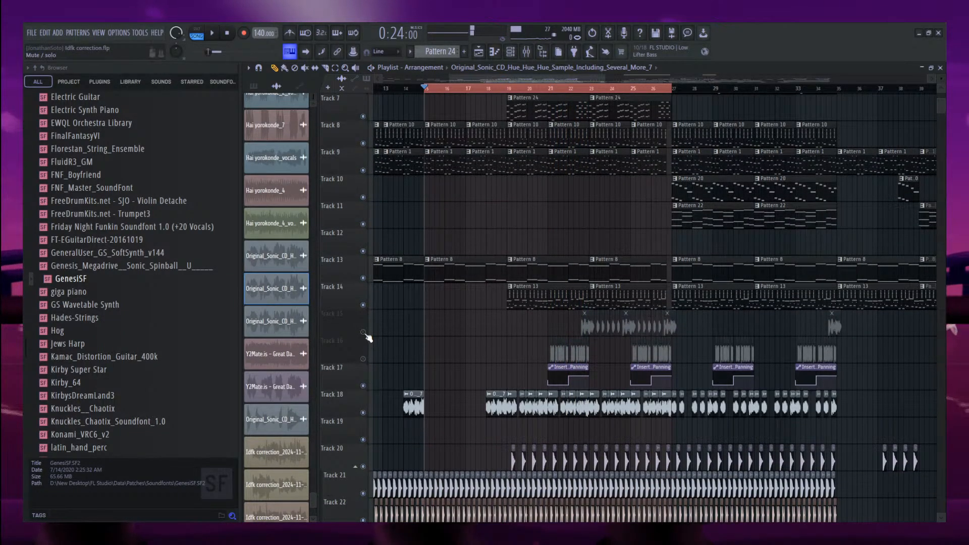
{"action": "scroll", "coordinate": [380, 440], "scroll_direction": "down", "scroll_amount": 9}
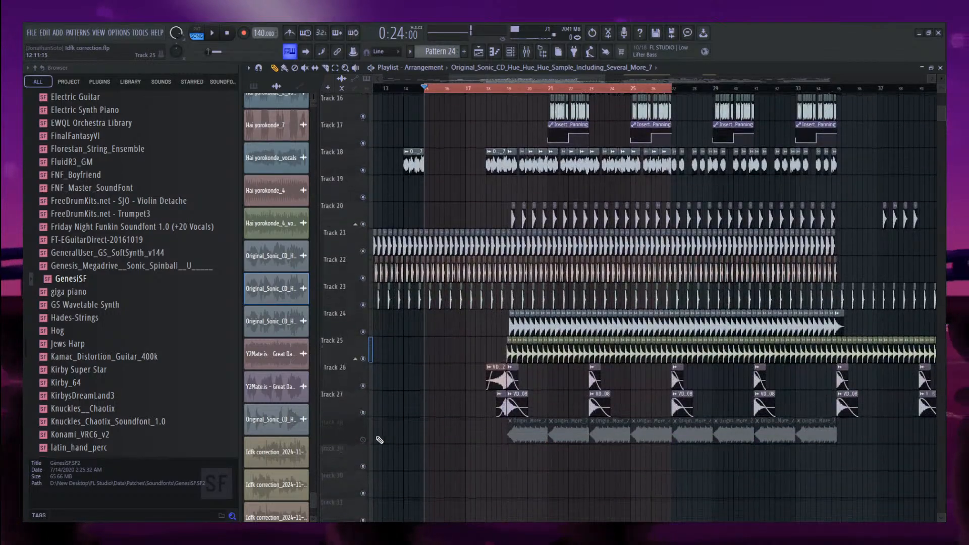
{"action": "key", "text": "space"}
{"action": "scroll", "coordinate": [683, 517], "scroll_direction": "up", "scroll_amount": 13}
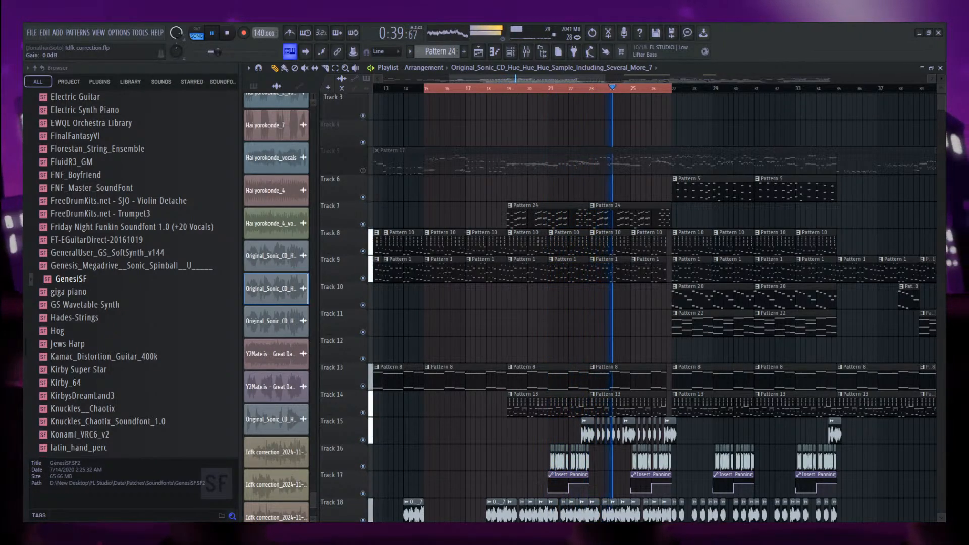
{"action": "key", "text": "space"}
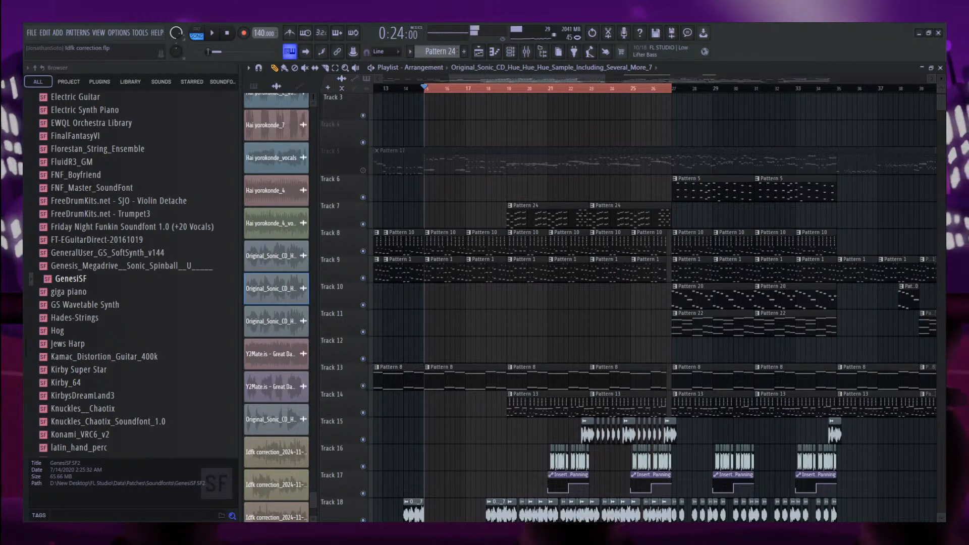
Extend the selection's start to bar 1 and play the song's intro from the beginning, stopping after bar 11.
{"action": "scroll", "coordinate": [428, 160], "scroll_direction": "down", "scroll_amount": 4, "text": "ctrl"}
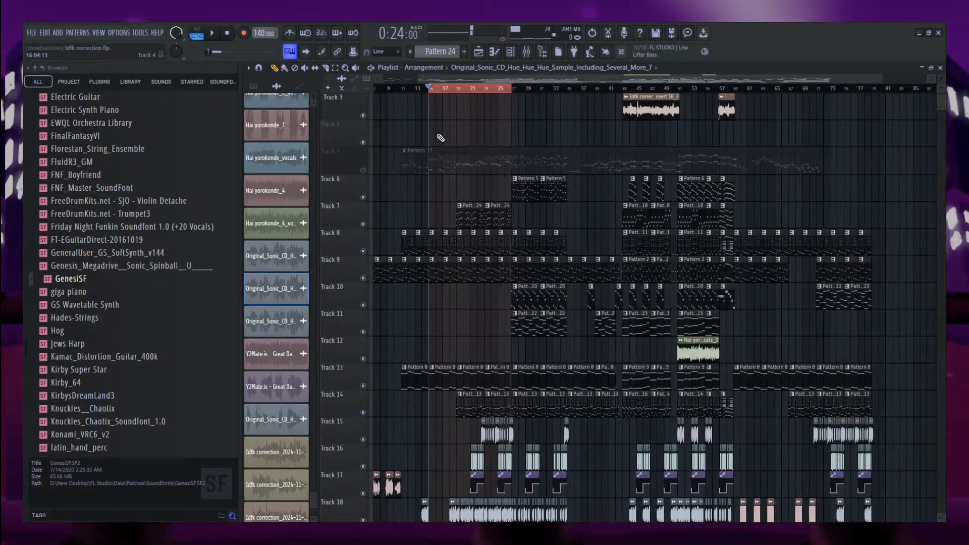
{"action": "left_click_drag", "start_coordinate": [429, 89], "coordinate": [217, 93]}
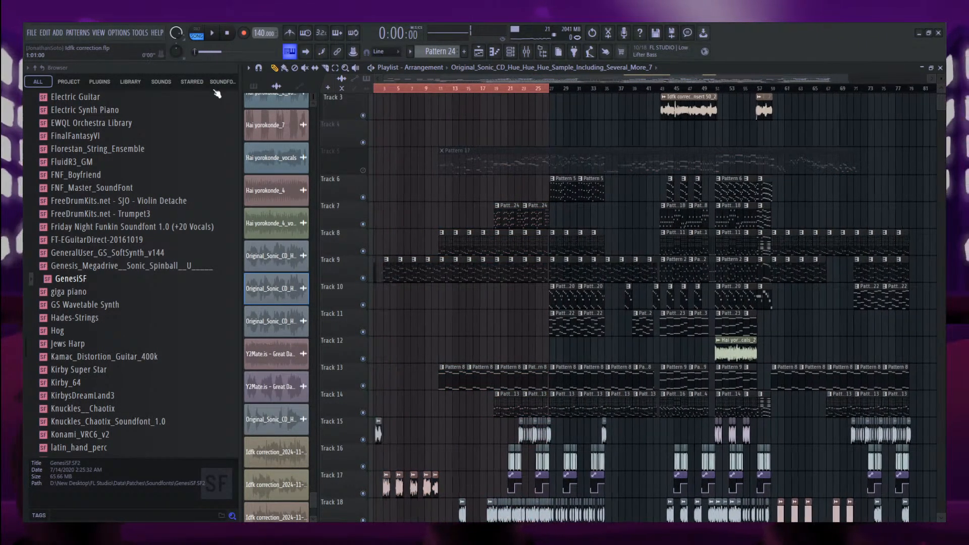
{"action": "key", "text": "space"}
{"action": "scroll", "coordinate": [429, 138], "scroll_direction": "up", "scroll_amount": 3, "text": "ctrl"}
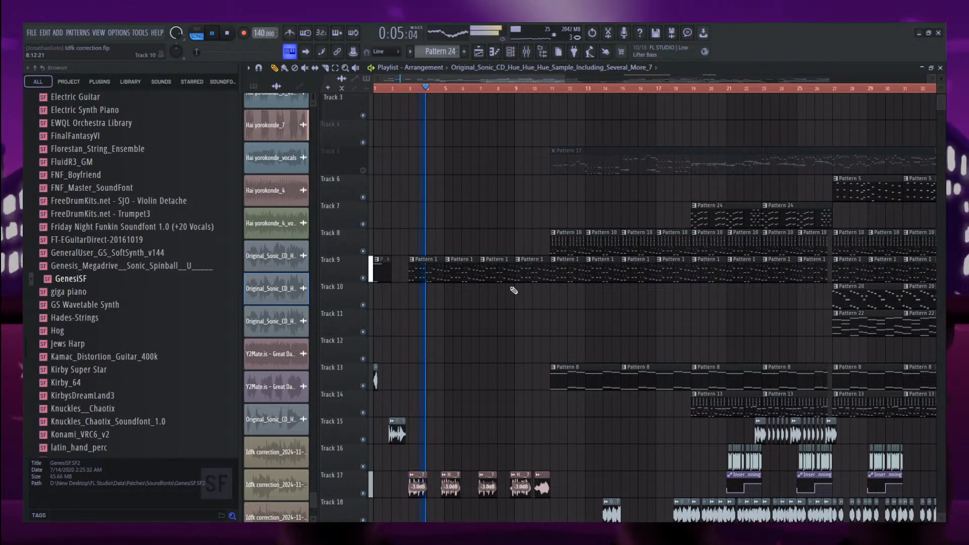
{"action": "scroll", "coordinate": [528, 316], "scroll_direction": "down", "scroll_amount": 1}
{"action": "scroll", "coordinate": [528, 317], "scroll_direction": "down", "scroll_amount": 1}
{"action": "scroll", "coordinate": [528, 316], "scroll_direction": "down", "scroll_amount": 2}
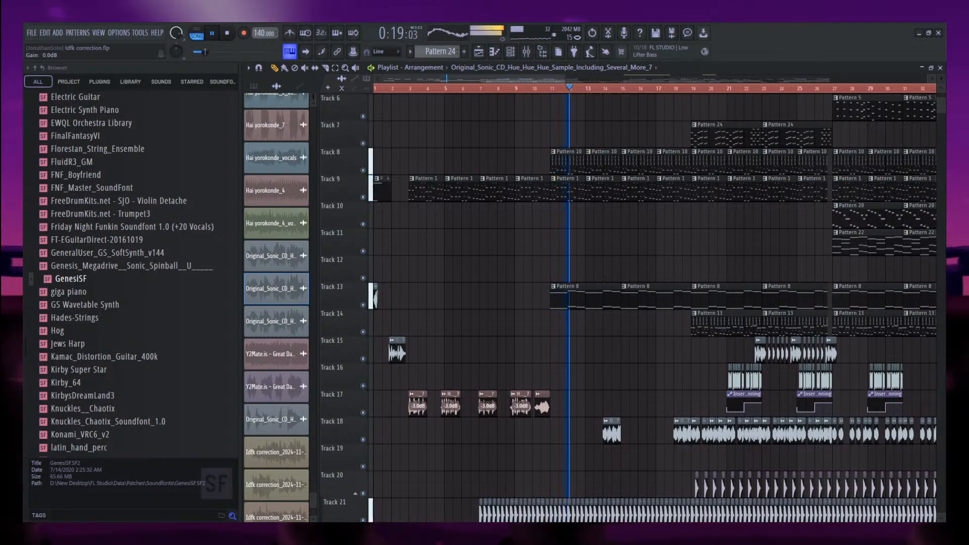
{"action": "key", "text": "space"}
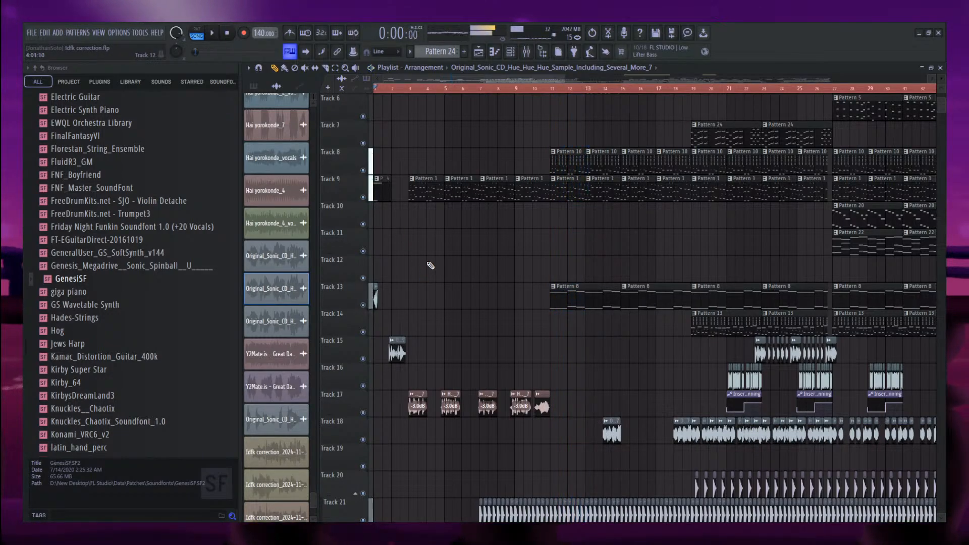
Inspect the channel settings of the Hai yorokonde_7 clip at bar 3 on Track 17 and close them.
{"action": "scroll", "coordinate": [388, 344], "scroll_direction": "up", "scroll_amount": 1}
{"action": "scroll", "coordinate": [385, 345], "scroll_direction": "up", "scroll_amount": 3}
{"action": "left_click", "coordinate": [537, 393]}
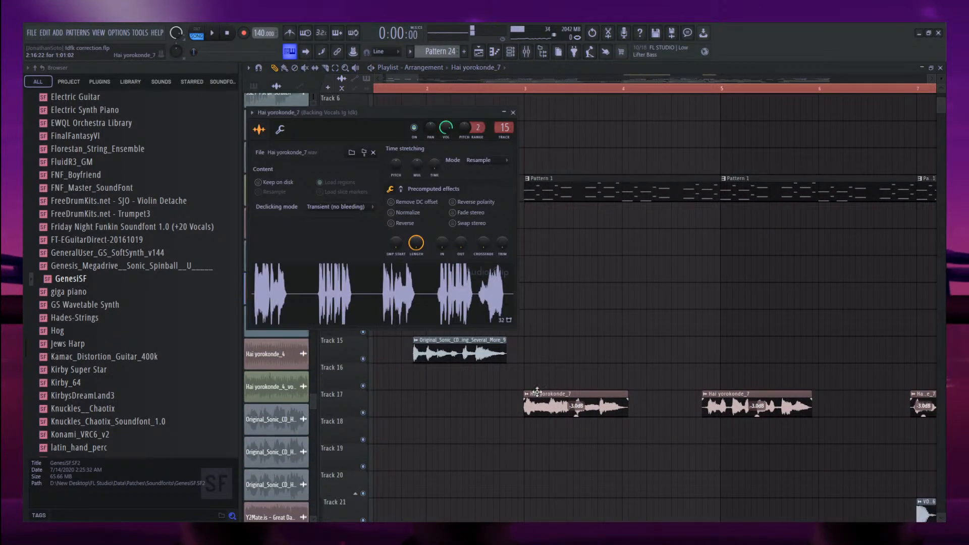
{"action": "left_click_drag", "start_coordinate": [301, 111], "coordinate": [422, 180]}
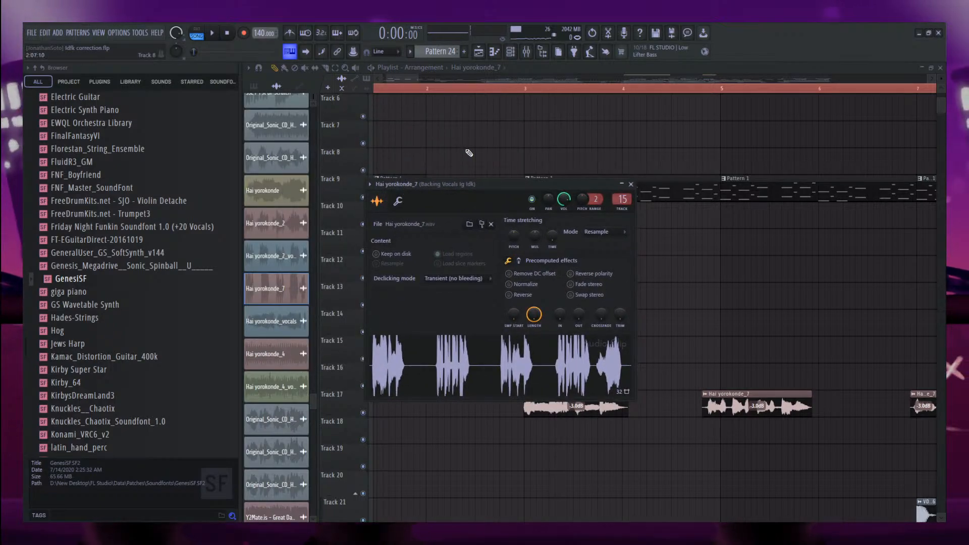
{"action": "key", "text": "Escape"}
{"action": "scroll", "coordinate": [389, 259], "scroll_direction": "down", "scroll_amount": 3}
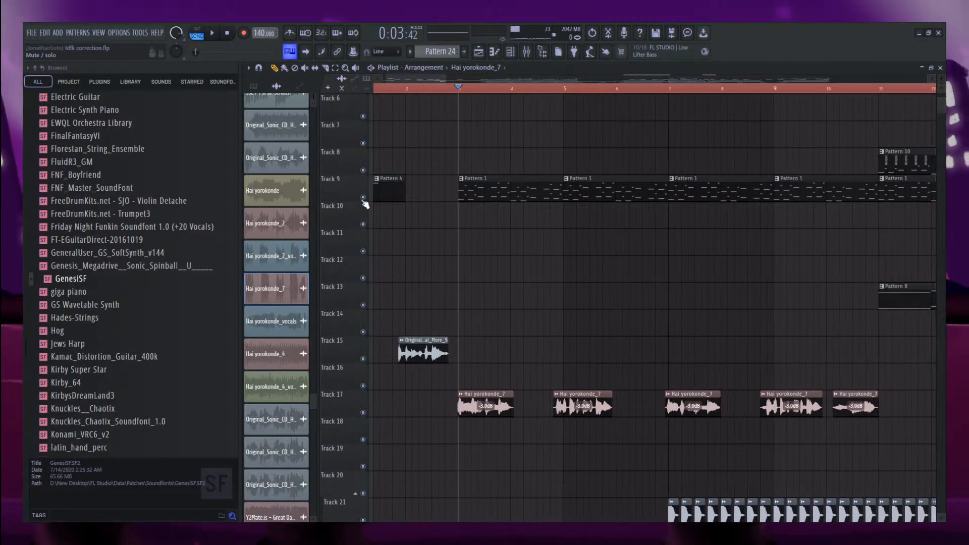
Mute Track 9 and play the intro from bar 3 to bar 11 without its pattern.
{"action": "left_click", "coordinate": [362, 197]}
{"action": "key", "text": "space"}
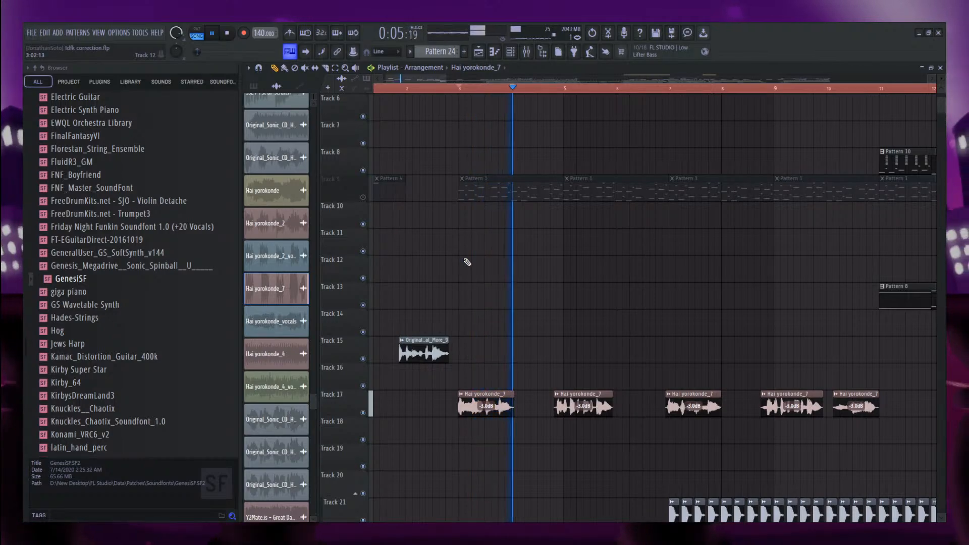
{"action": "scroll", "coordinate": [467, 261], "scroll_direction": "down", "scroll_amount": 2}
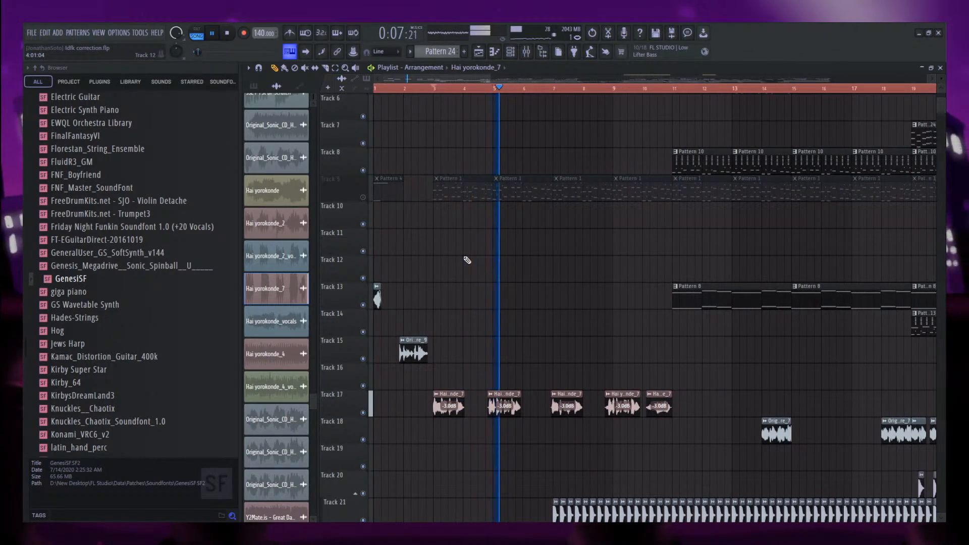
{"action": "scroll", "coordinate": [467, 262], "scroll_direction": "down", "scroll_amount": 3}
{"action": "scroll", "coordinate": [401, 412], "scroll_direction": "down", "scroll_amount": 2}
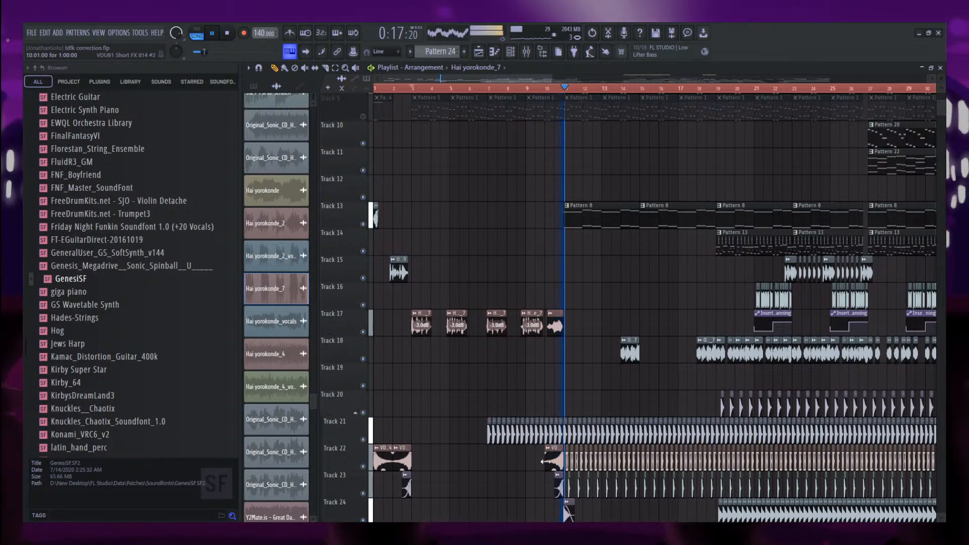
{"action": "key", "text": "space"}
Re-enable Track 9, mute the vocal samples on Track 17 and play from bar 3.
{"action": "scroll", "coordinate": [443, 376], "scroll_direction": "up", "scroll_amount": 3}
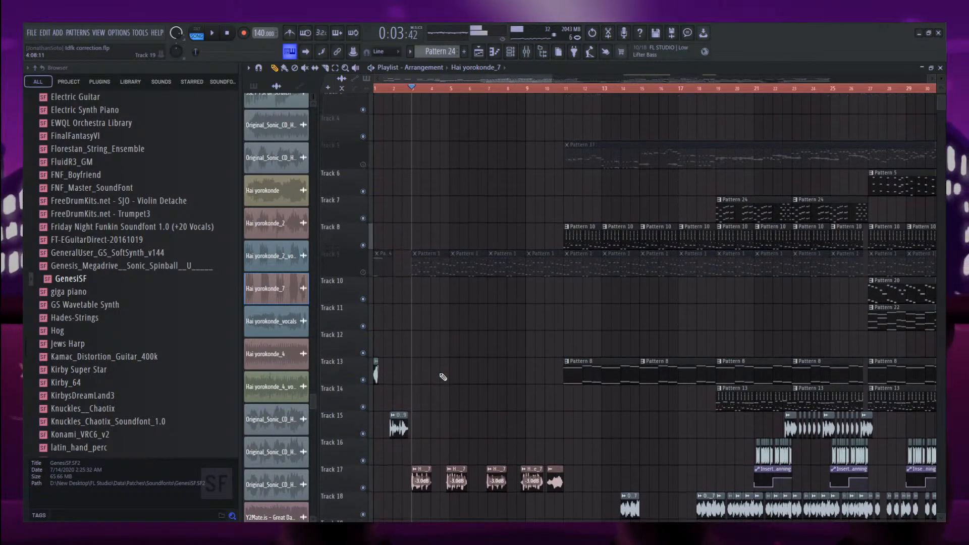
{"action": "left_click", "coordinate": [363, 278]}
{"action": "scroll", "coordinate": [430, 274], "scroll_direction": "down", "scroll_amount": 3}
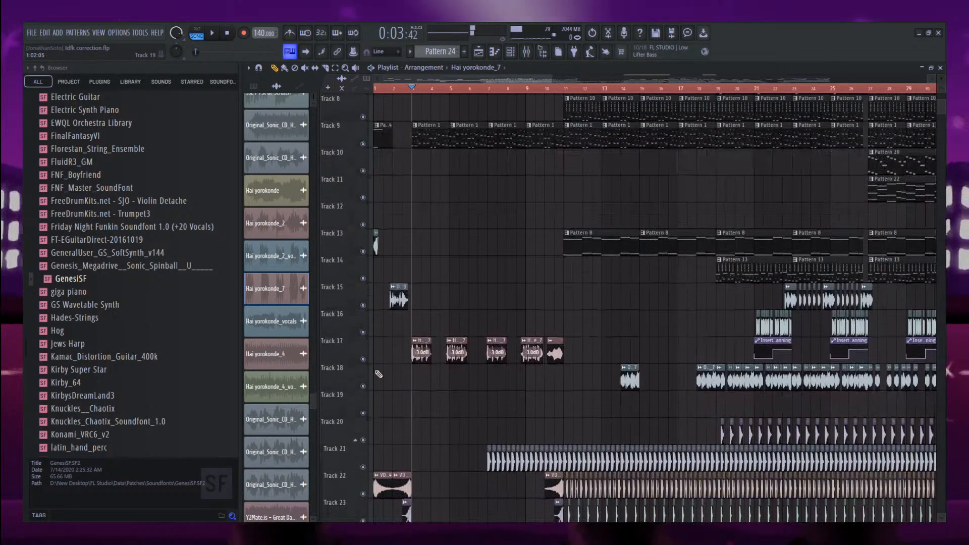
{"action": "left_click", "coordinate": [363, 359]}
{"action": "key", "text": "space"}
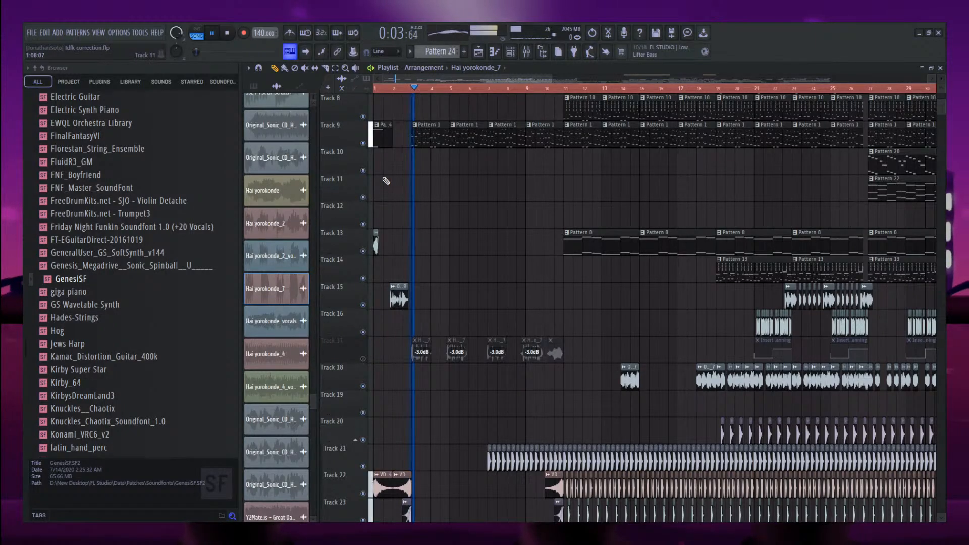
Return playback to bar 1 and play the opening bars with auto-scrolling enabled and Track 17 muted.
{"action": "scroll", "coordinate": [386, 180], "scroll_direction": "up", "scroll_amount": 3}
{"action": "key", "text": "space"}
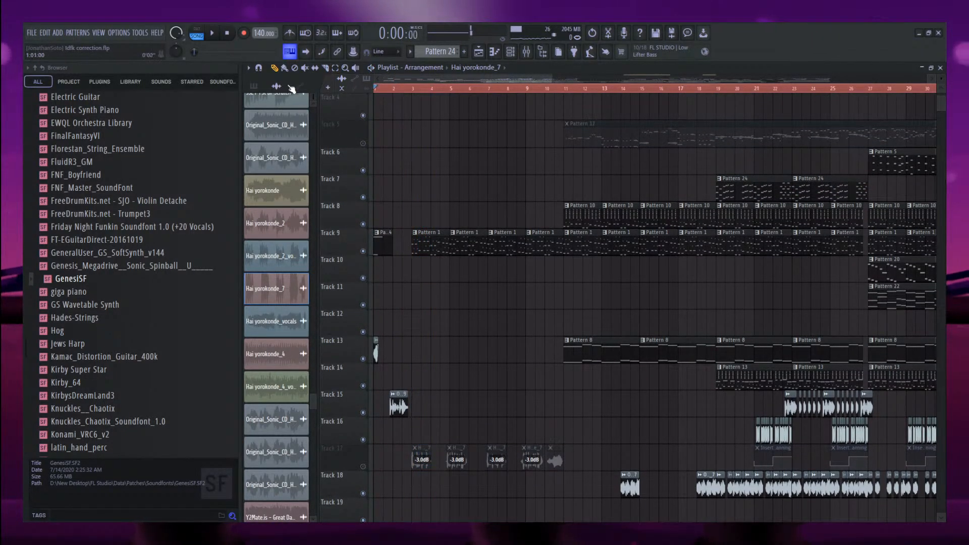
{"action": "key", "text": "space"}
{"action": "left_click", "coordinate": [305, 53]}
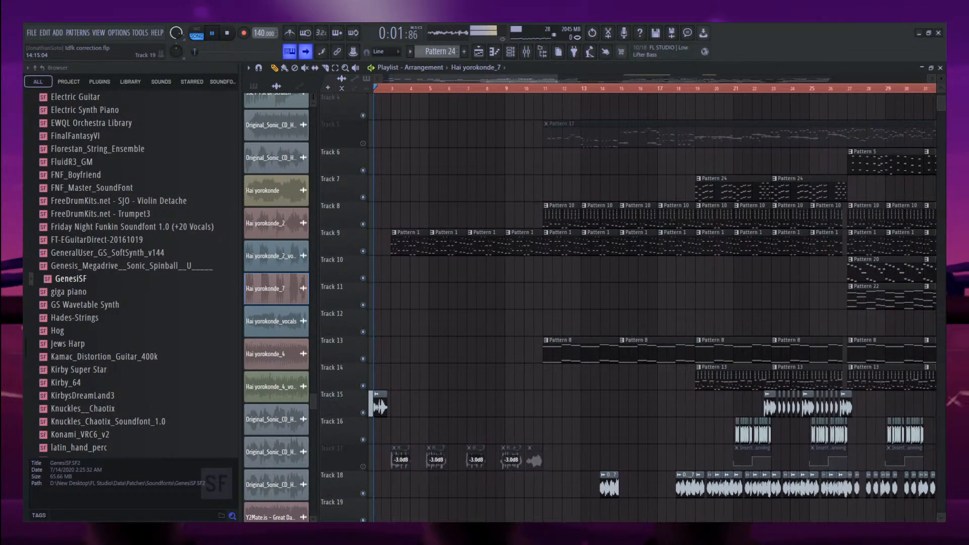
{"action": "key", "text": "space"}
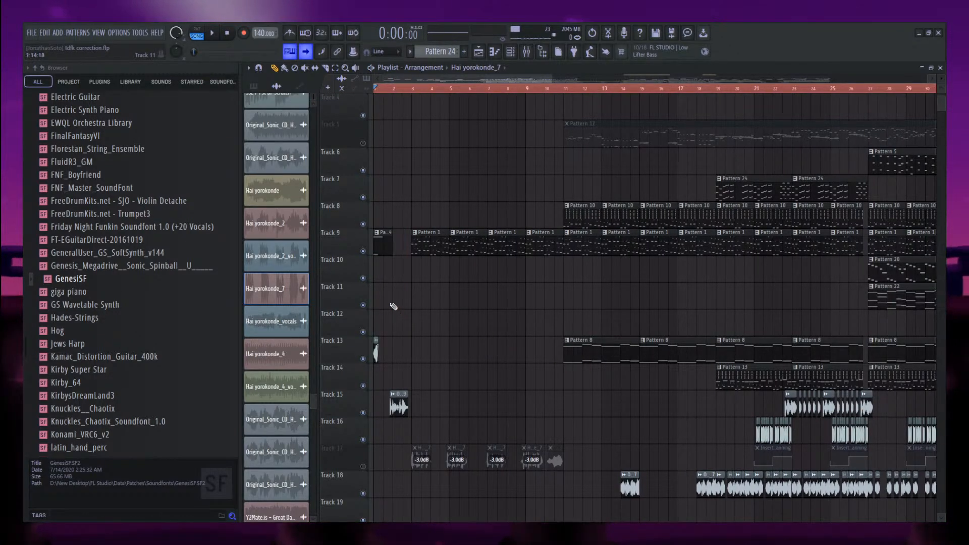
Save the project, open the channel settings of the Hai yorokonde_7 clip at bar 3, preview its sample and close them.
{"action": "scroll", "coordinate": [366, 306], "scroll_direction": "up", "scroll_amount": 2}
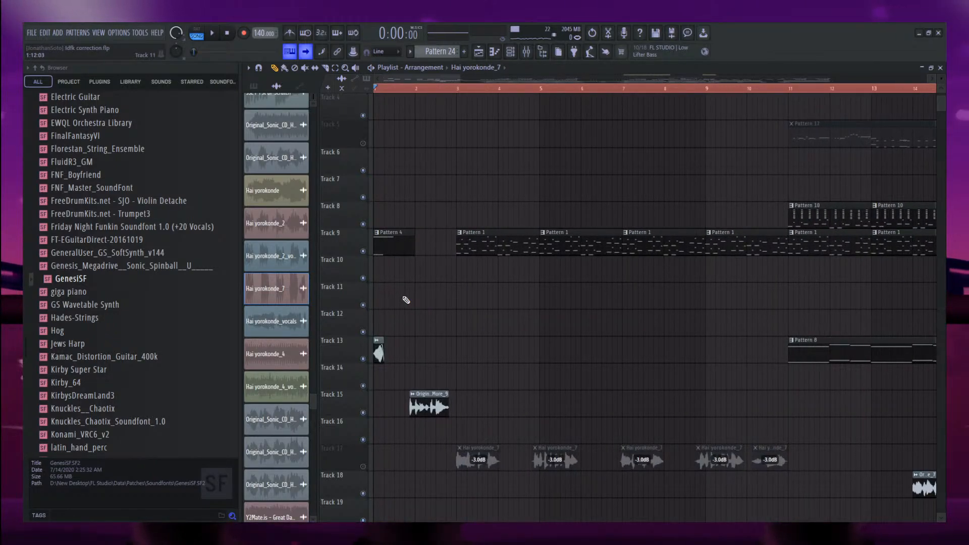
{"action": "scroll", "coordinate": [407, 300], "scroll_direction": "down", "scroll_amount": 3}
{"action": "scroll", "coordinate": [483, 308], "scroll_direction": "down", "scroll_amount": 1}
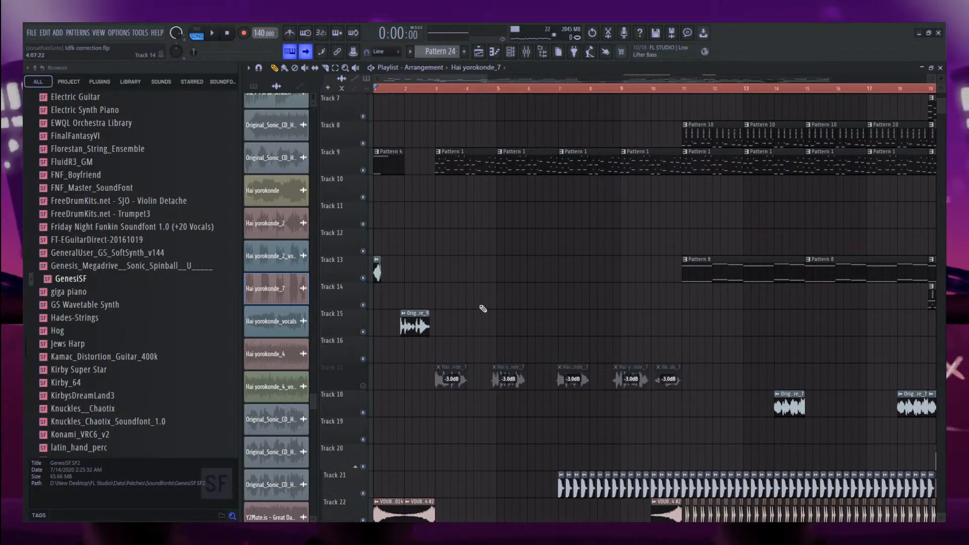
{"action": "key", "text": "ctrl+s"}
{"action": "double_click", "coordinate": [444, 360]}
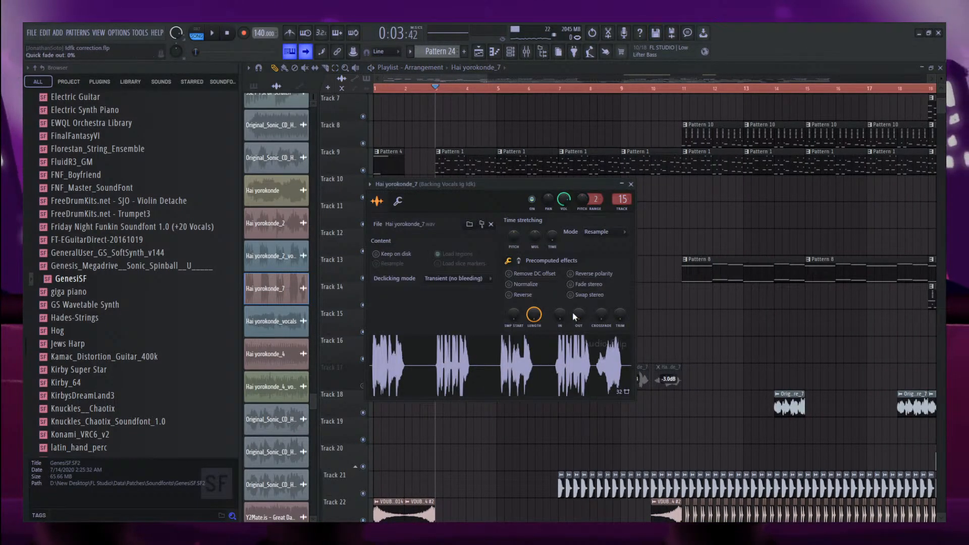
{"action": "left_click", "coordinate": [631, 184]}
{"action": "double_click", "coordinate": [472, 352]}
{"action": "left_click", "coordinate": [455, 365]}
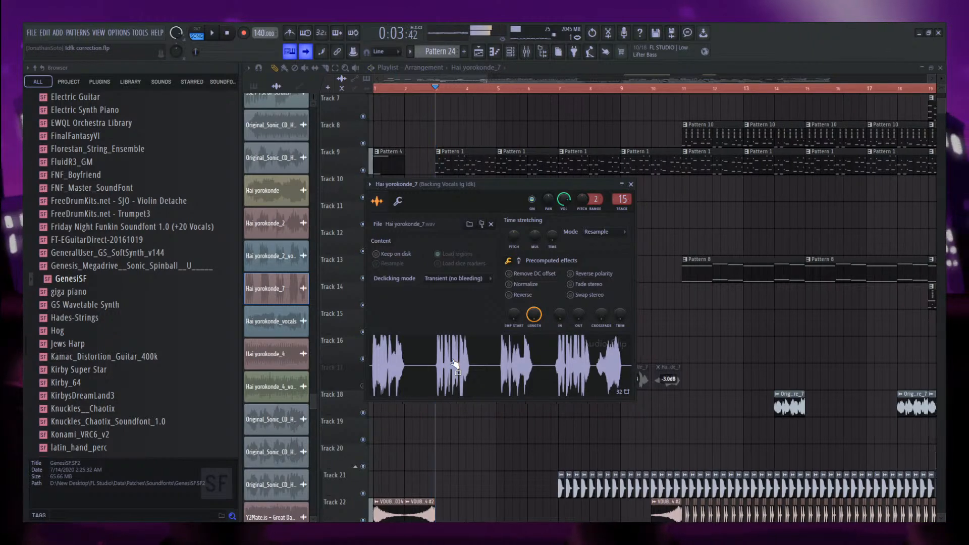
{"action": "right_click", "coordinate": [705, 303]}
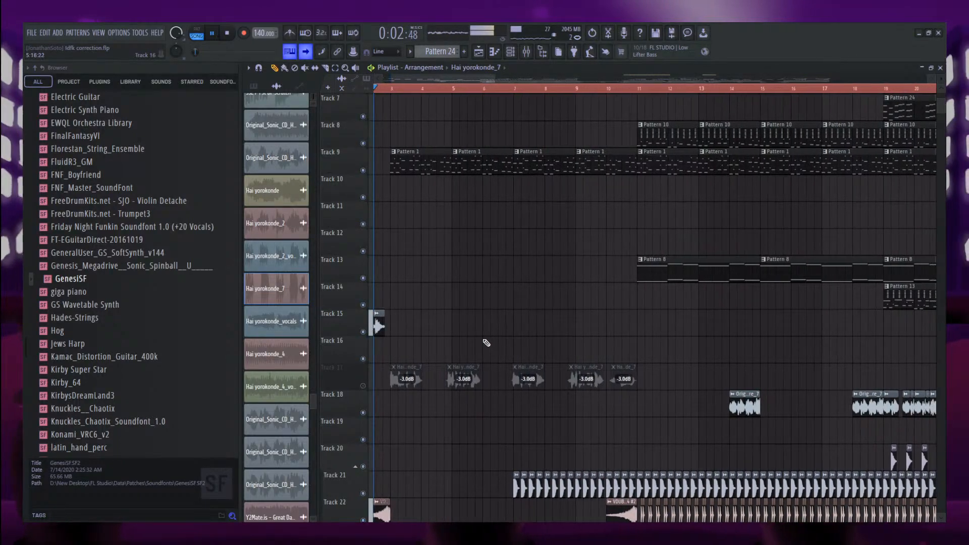
Play the intro from bar 1 to about bar 11 with Track 17 still muted.
{"action": "scroll", "coordinate": [550, 423], "scroll_direction": "down", "scroll_amount": 3}
{"action": "scroll", "coordinate": [551, 423], "scroll_direction": "up", "scroll_amount": 5}
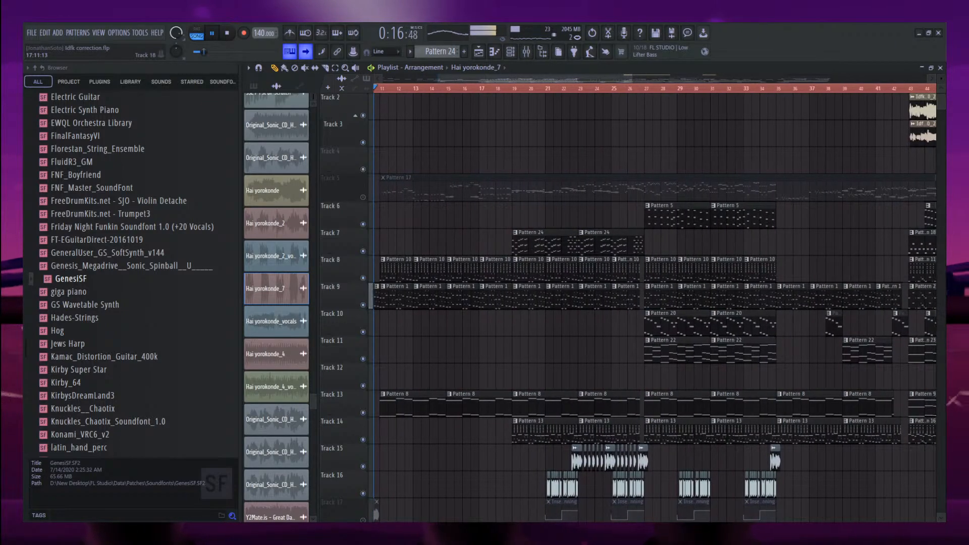
{"action": "key", "text": "space"}
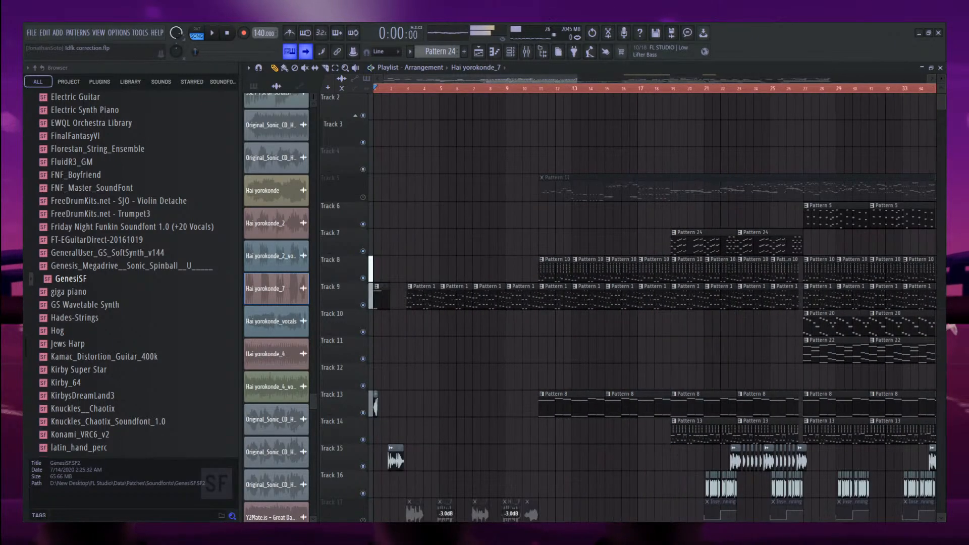
Play the section from bar 27 to about bar 35 while looking through the tracks active in it.
{"action": "scroll", "coordinate": [348, 484], "scroll_direction": "down", "scroll_amount": 3}
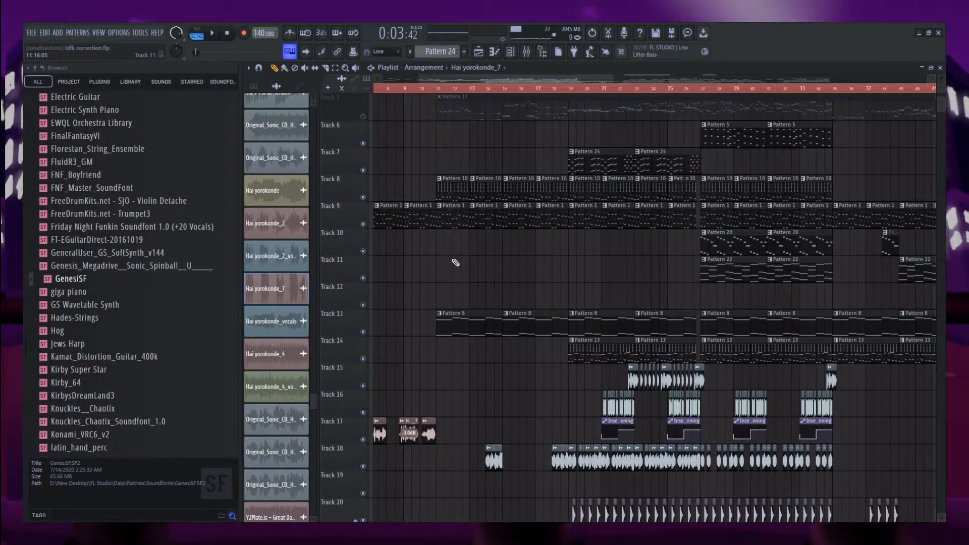
{"action": "scroll", "coordinate": [455, 262], "scroll_direction": "down", "scroll_amount": 7}
{"action": "scroll", "coordinate": [456, 262], "scroll_direction": "down", "scroll_amount": 5}
{"action": "scroll", "coordinate": [632, 262], "scroll_direction": "up", "scroll_amount": 8}
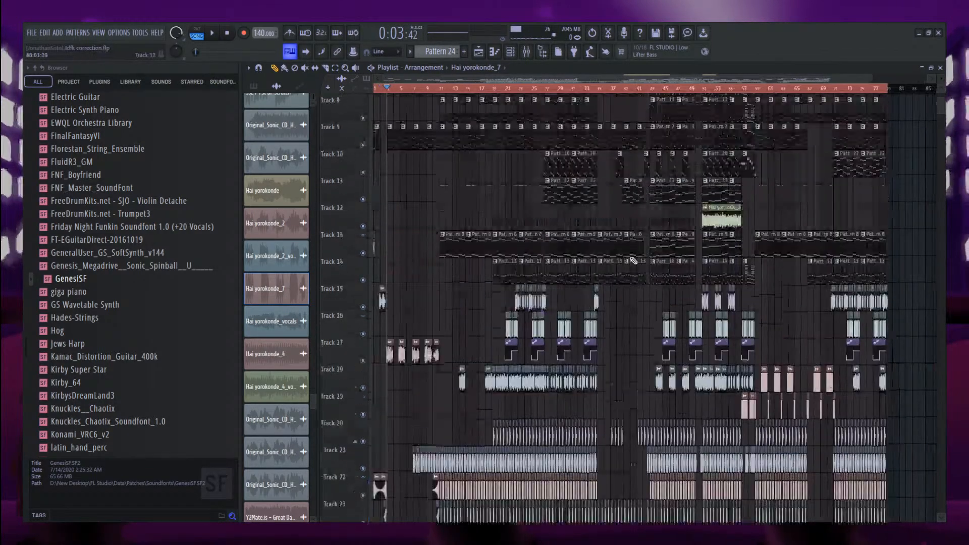
{"action": "scroll", "coordinate": [602, 189], "scroll_direction": "up", "scroll_amount": 4}
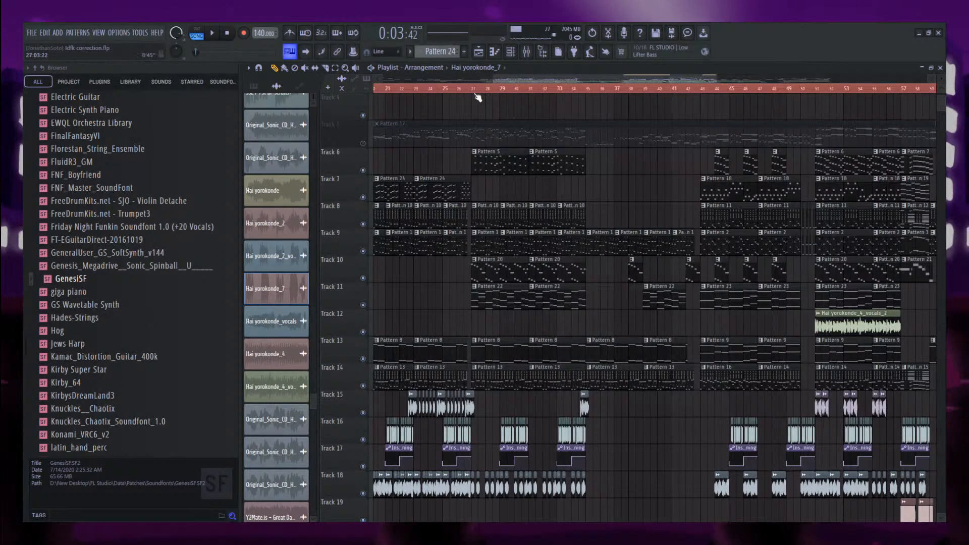
{"action": "key", "text": "space"}
{"action": "scroll", "coordinate": [505, 171], "scroll_direction": "up", "scroll_amount": 3}
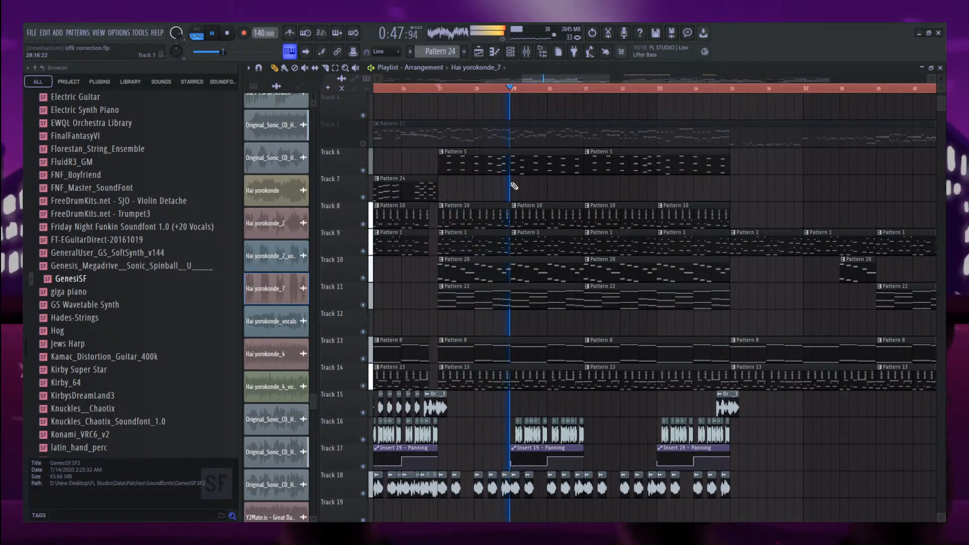
{"action": "scroll", "coordinate": [675, 423], "scroll_direction": "up", "scroll_amount": 1}
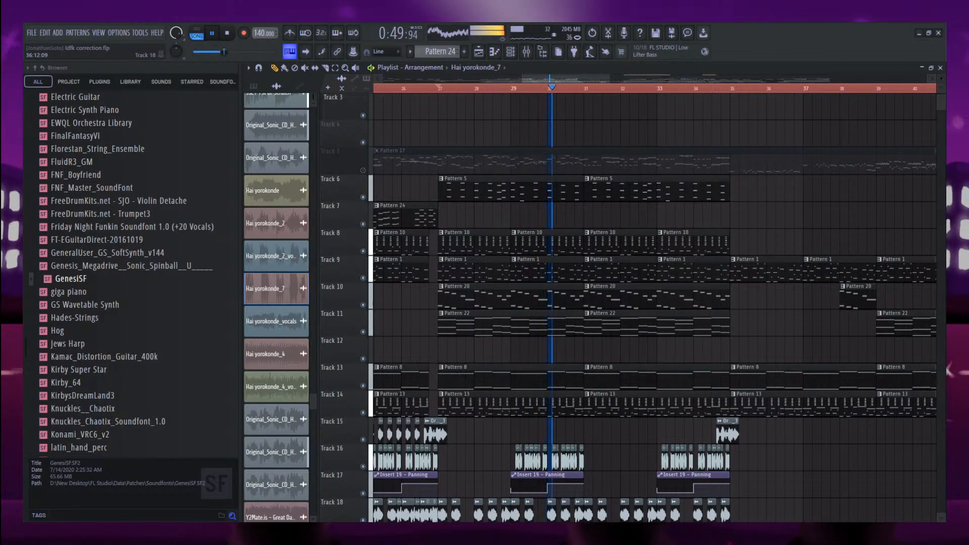
{"action": "scroll", "coordinate": [646, 520], "scroll_direction": "down", "scroll_amount": 6}
{"action": "scroll", "coordinate": [573, 382], "scroll_direction": "down", "scroll_amount": 3}
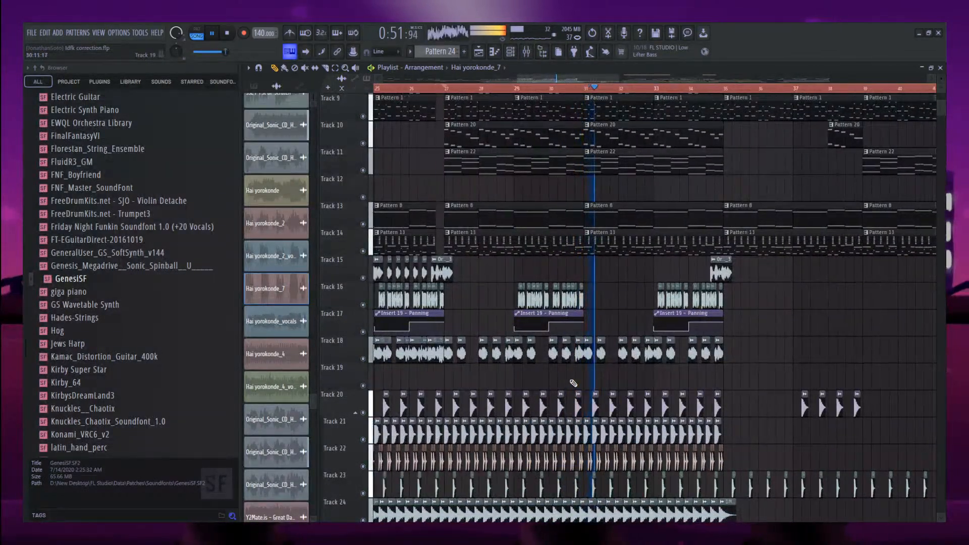
{"action": "scroll", "coordinate": [702, 358], "scroll_direction": "down", "scroll_amount": 4}
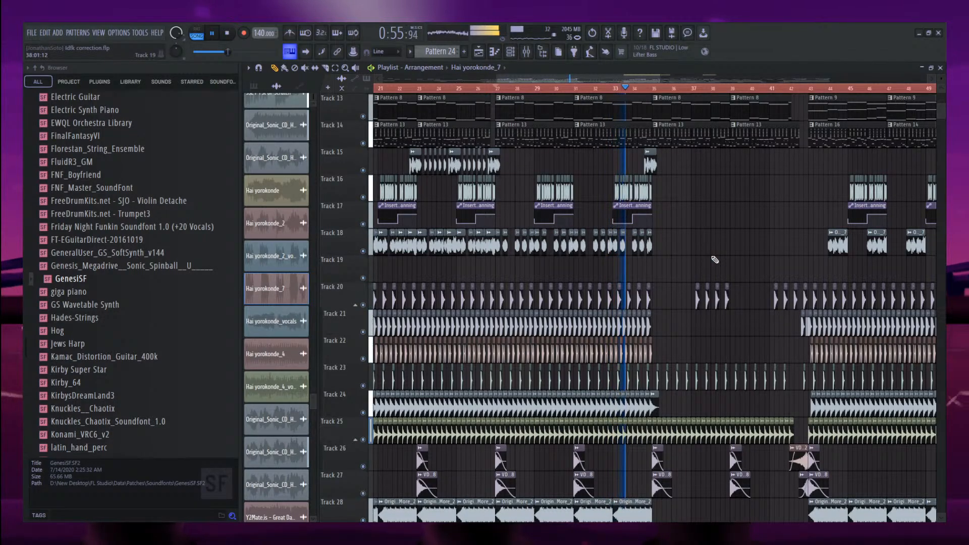
{"action": "scroll", "coordinate": [555, 255], "scroll_direction": "up", "scroll_amount": 12}
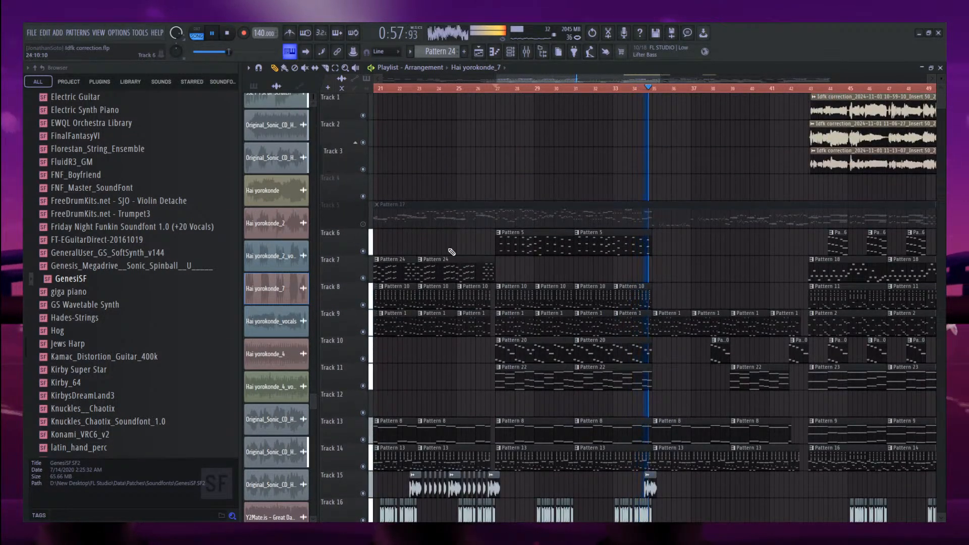
{"action": "key", "text": "space"}
Solo Track 6, play its Pattern 5 clips from bar 27, stop playback and remove the solo.
{"action": "right_click", "coordinate": [364, 251]}
{"action": "key", "text": "space"}
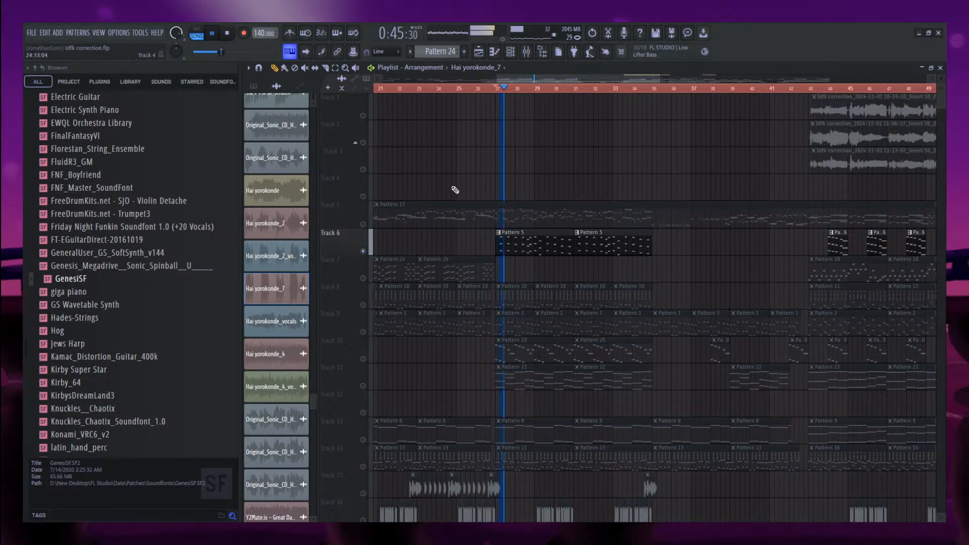
{"action": "scroll", "coordinate": [540, 287], "scroll_direction": "up", "scroll_amount": 3}
{"action": "scroll", "coordinate": [537, 278], "scroll_direction": "up", "scroll_amount": 1}
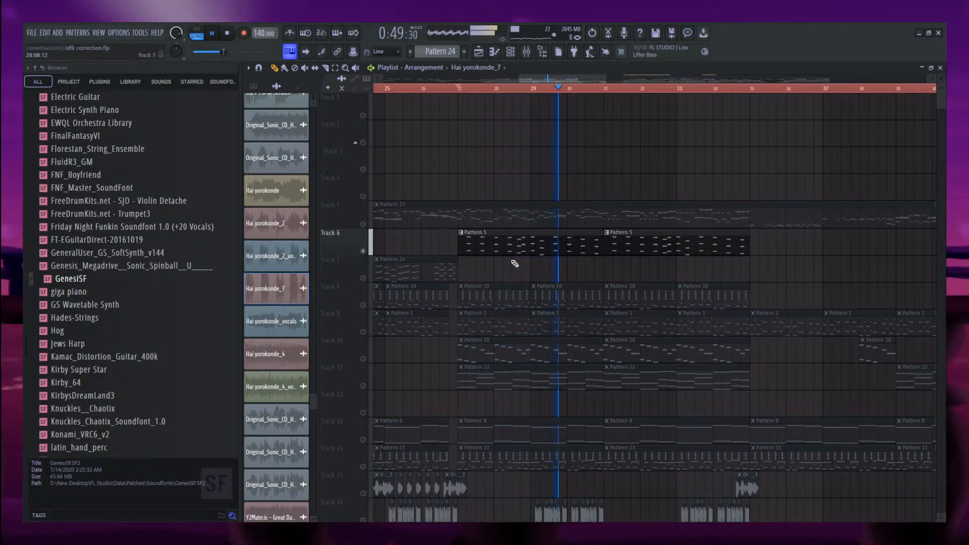
{"action": "key", "text": "space"}
{"action": "right_click", "coordinate": [363, 251]}
Open Pattern 5 with the channel rack shown and play it with Oddhorn Man and Pitched Saws muted.
{"action": "double_click", "coordinate": [510, 241]}
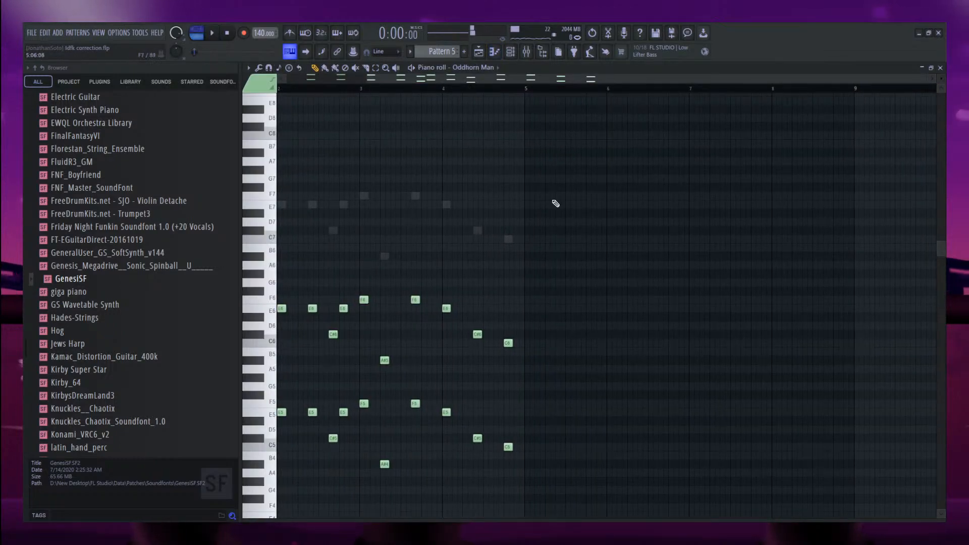
{"action": "key", "text": "space"}
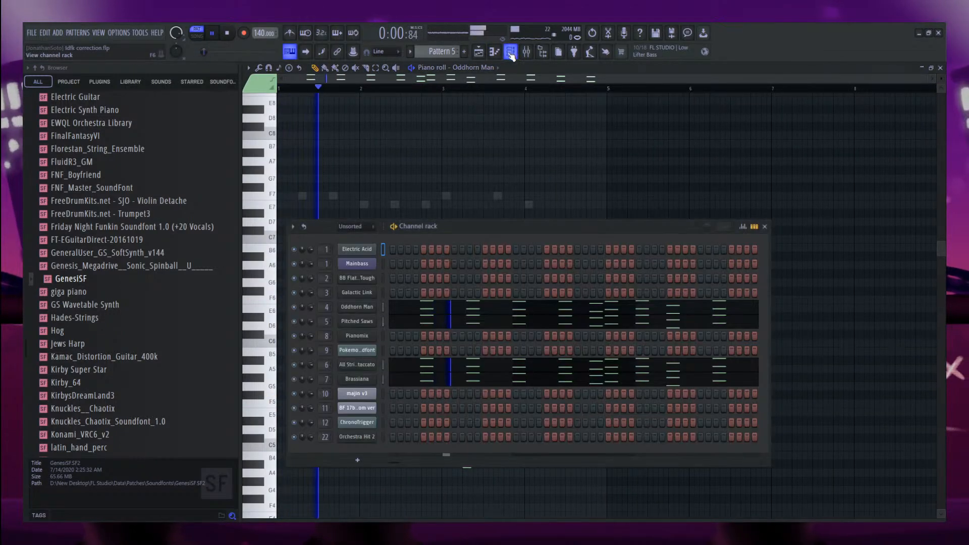
{"action": "left_click", "coordinate": [510, 53]}
{"action": "key", "text": "space"}
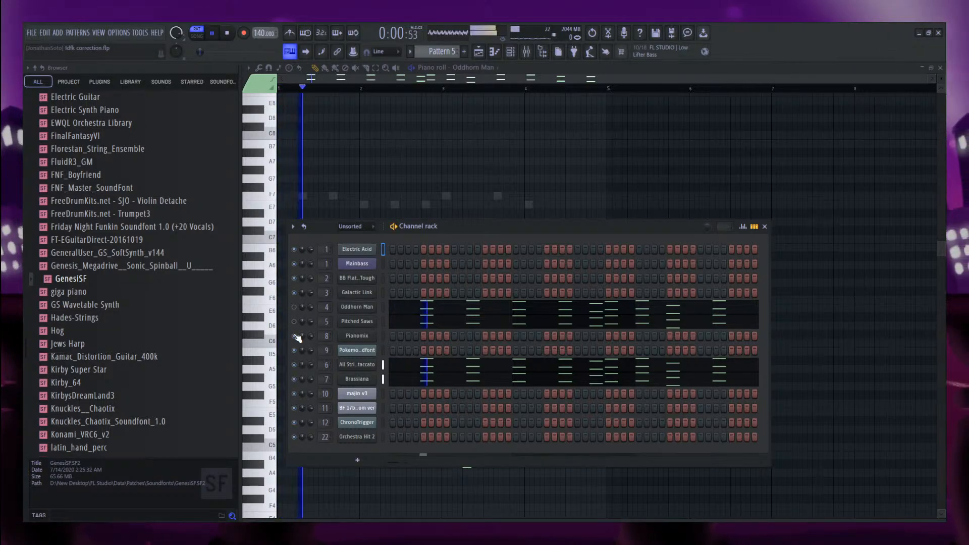
Inspect the FLEX presets of the Brassiana and All Strings Staccato channels, moving their windows clear of the channel rack.
{"action": "left_click", "coordinate": [357, 379]}
{"action": "left_click_drag", "start_coordinate": [403, 201], "coordinate": [496, 146]}
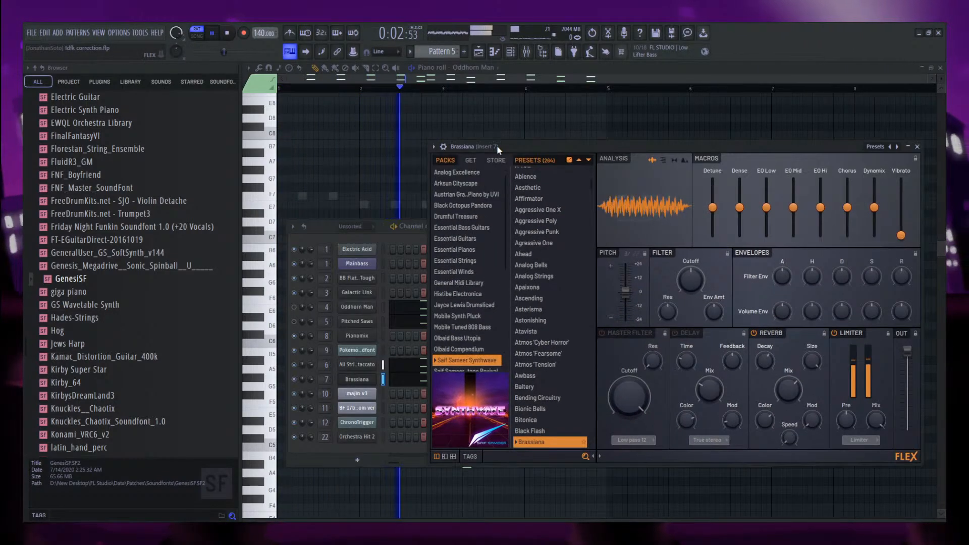
{"action": "scroll", "coordinate": [555, 342], "scroll_direction": "down", "scroll_amount": 2}
{"action": "key", "text": "space"}
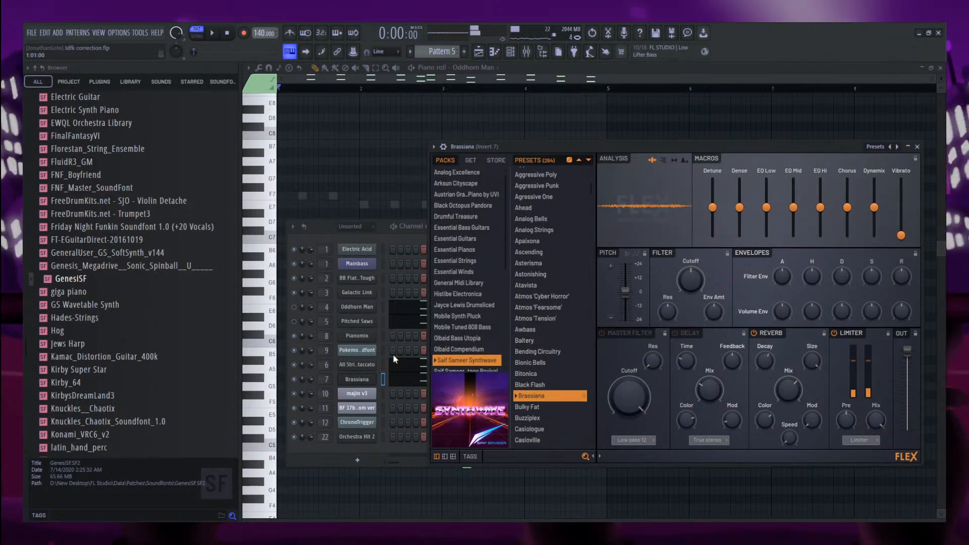
{"action": "left_click", "coordinate": [364, 364]}
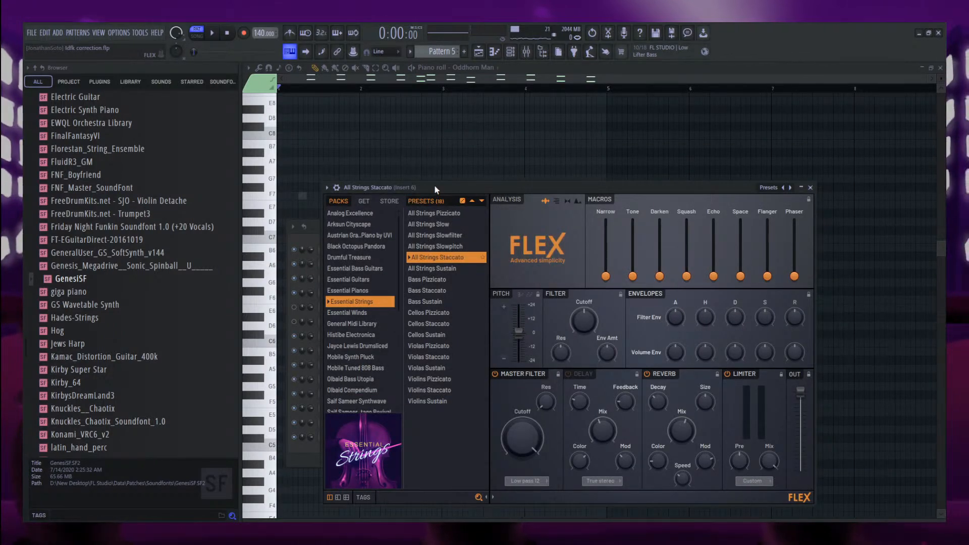
{"action": "left_click_drag", "start_coordinate": [434, 187], "coordinate": [563, 105]}
Re-enable Oddhorn Man and Pitched Saws, play the full Pattern 5 and return to the playlist.
{"action": "left_click", "coordinate": [296, 329]}
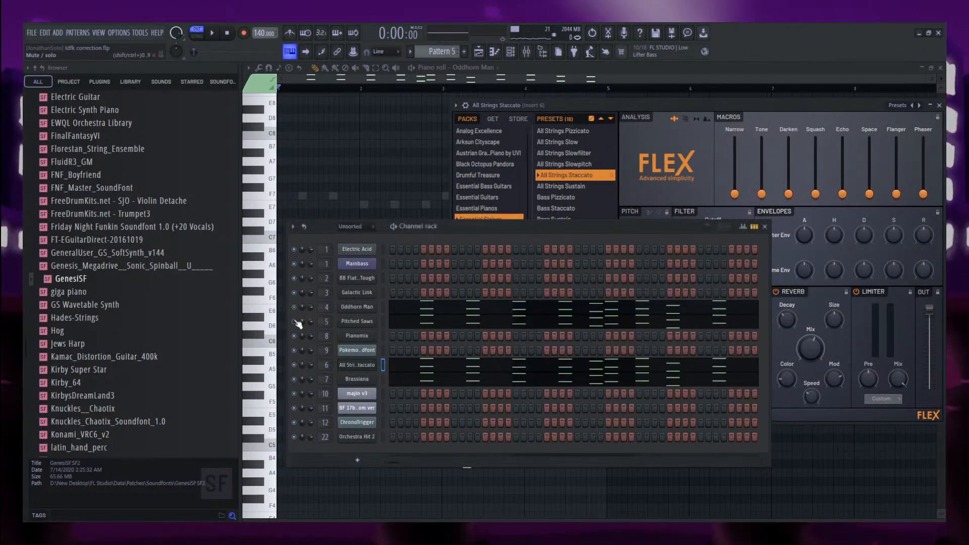
{"action": "key", "text": "space"}
{"action": "left_click", "coordinate": [374, 142]}
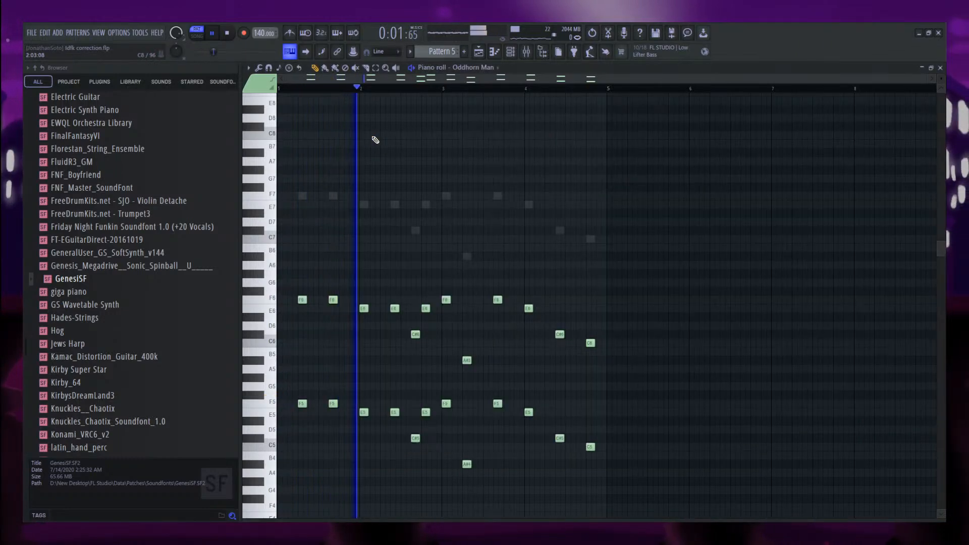
{"action": "left_click", "coordinate": [479, 52]}
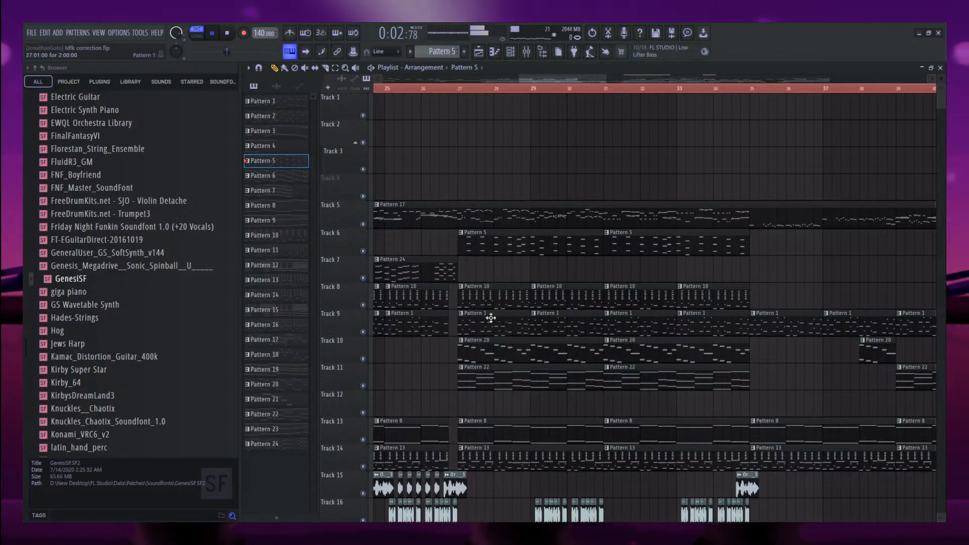
Open the Orchestra Hit 2 notes of Pattern 20 from Track 10 and play the pattern through.
{"action": "double_click", "coordinate": [509, 347]}
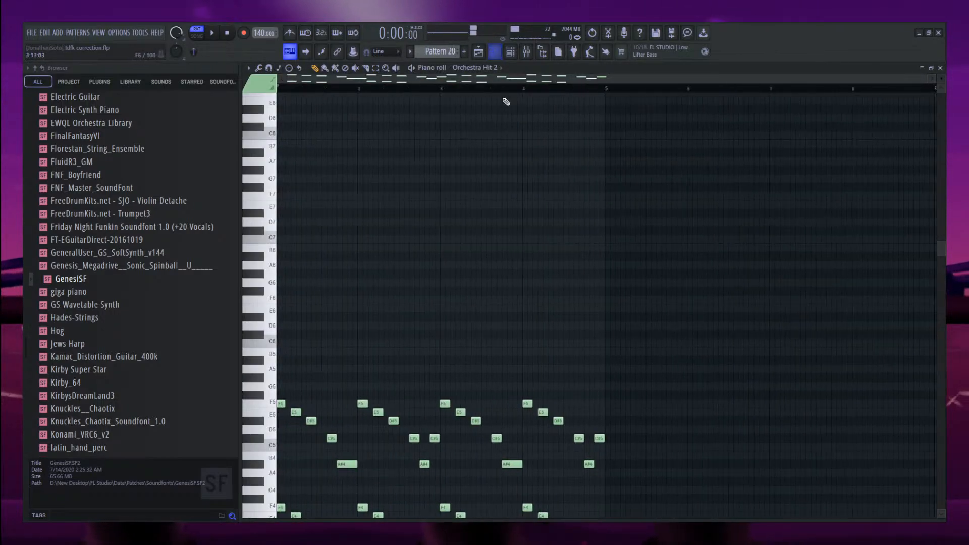
{"action": "left_click", "coordinate": [510, 52]}
{"action": "key", "text": "F6"}
{"action": "key", "text": "space"}
{"action": "scroll", "coordinate": [378, 253], "scroll_direction": "down", "scroll_amount": 4}
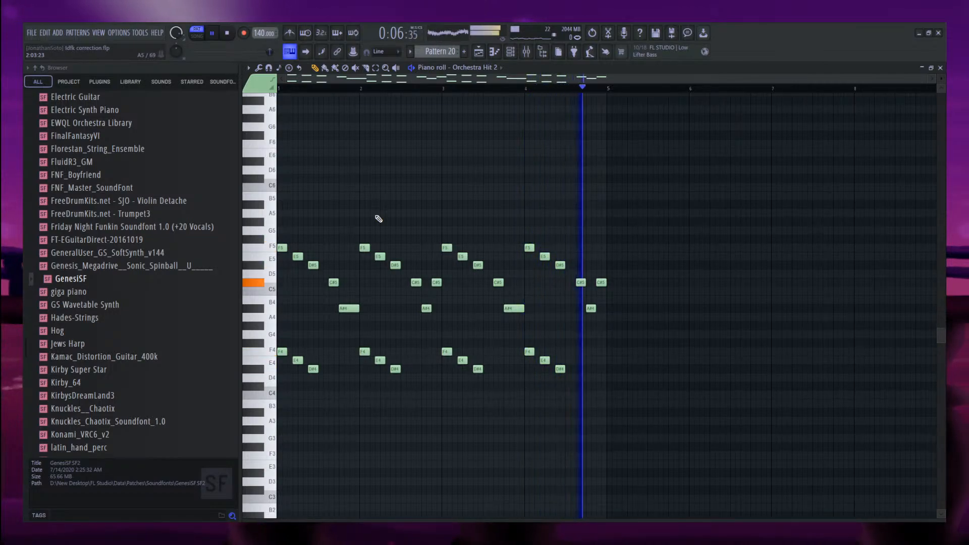
{"action": "key", "text": "space"}
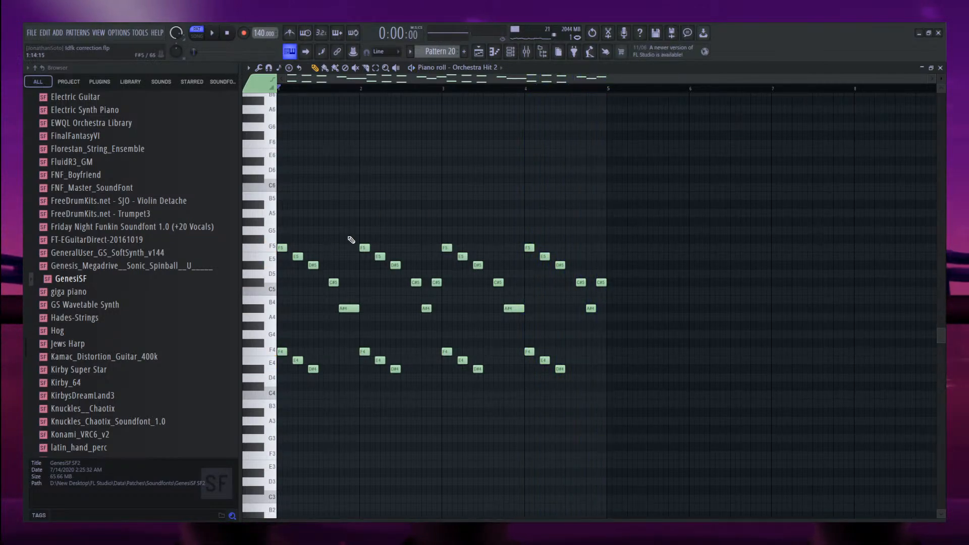
Shift the lower-octave notes to bar 5 to hear the upper line alone, then return them to bar 1.
{"action": "left_click_drag", "start_coordinate": [702, 422], "coordinate": [591, 359]}
{"action": "key", "text": "space"}
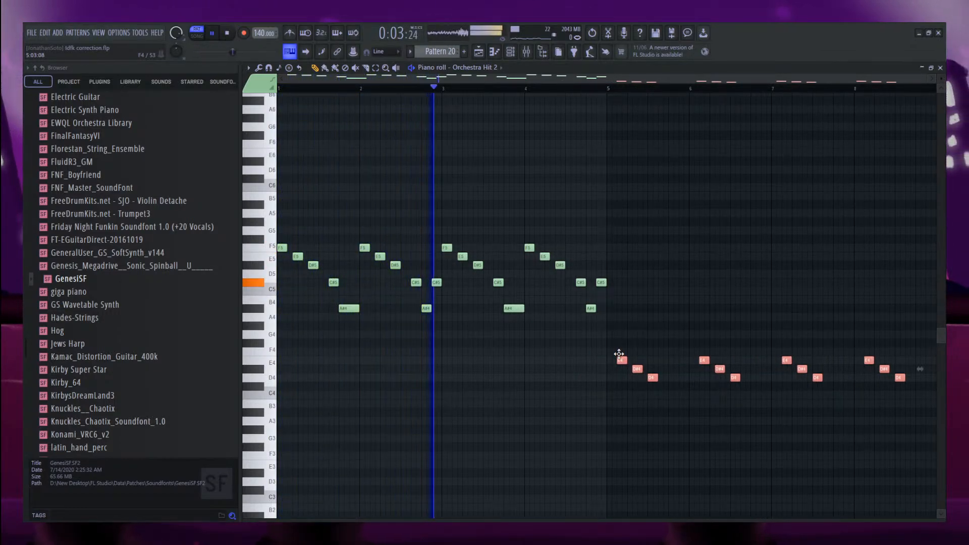
{"action": "left_click_drag", "start_coordinate": [619, 354], "coordinate": [609, 345]}
{"action": "key", "text": "space"}
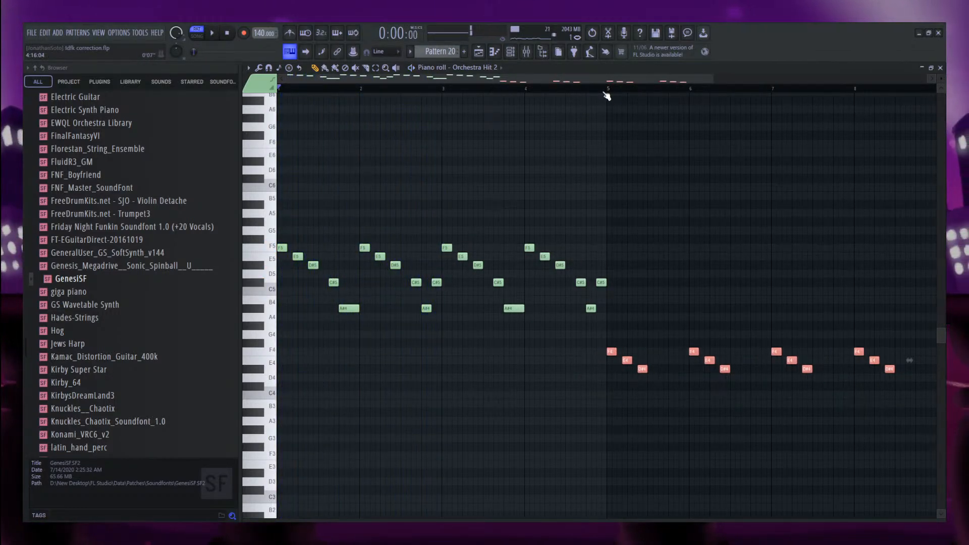
{"action": "key", "text": "space"}
{"action": "key", "text": "space"}
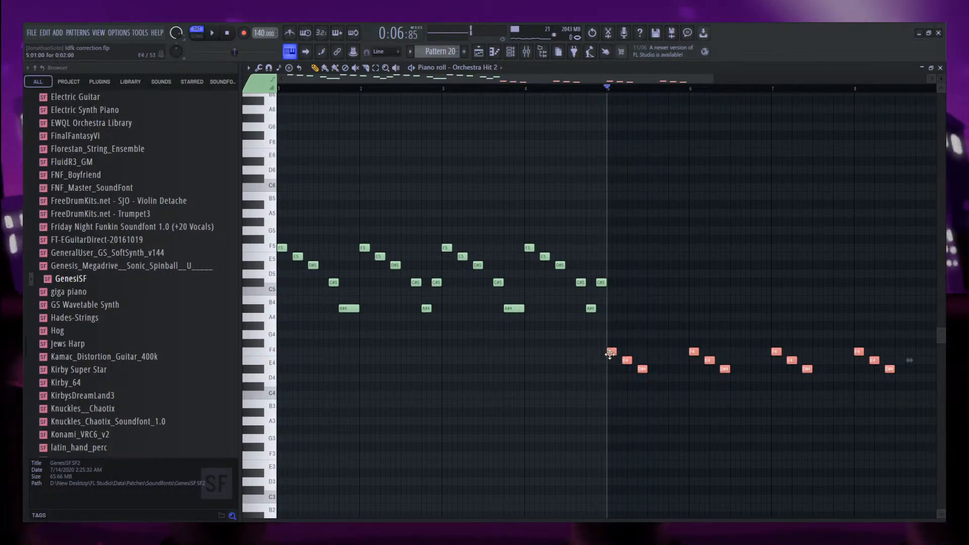
{"action": "left_click_drag", "start_coordinate": [608, 352], "coordinate": [278, 353]}
Enlarge the control lane below the notes, switch it from velocity to Pan and play the pattern.
{"action": "key", "text": "ctrl+a"}
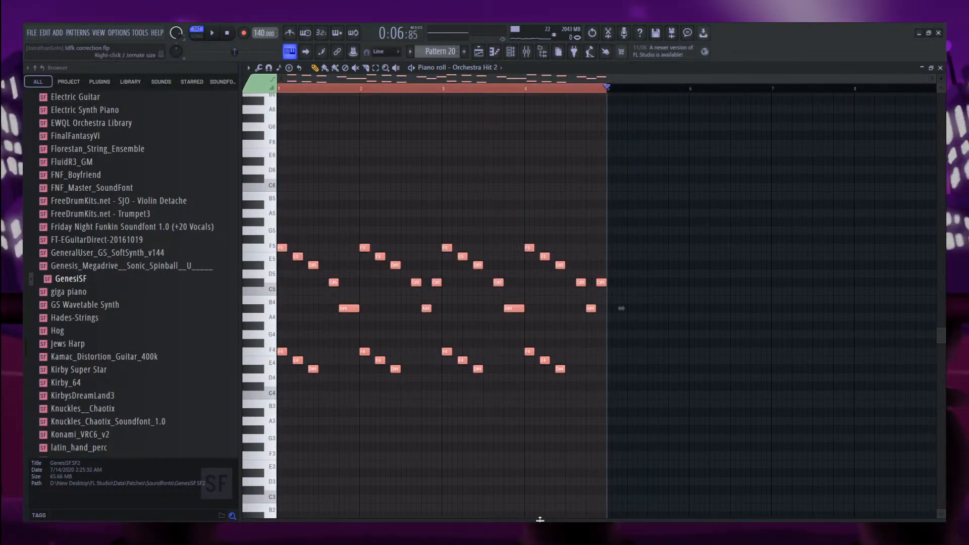
{"action": "left_click_drag", "start_coordinate": [505, 520], "coordinate": [494, 248]}
{"action": "left_click_drag", "start_coordinate": [303, 253], "coordinate": [444, 248]}
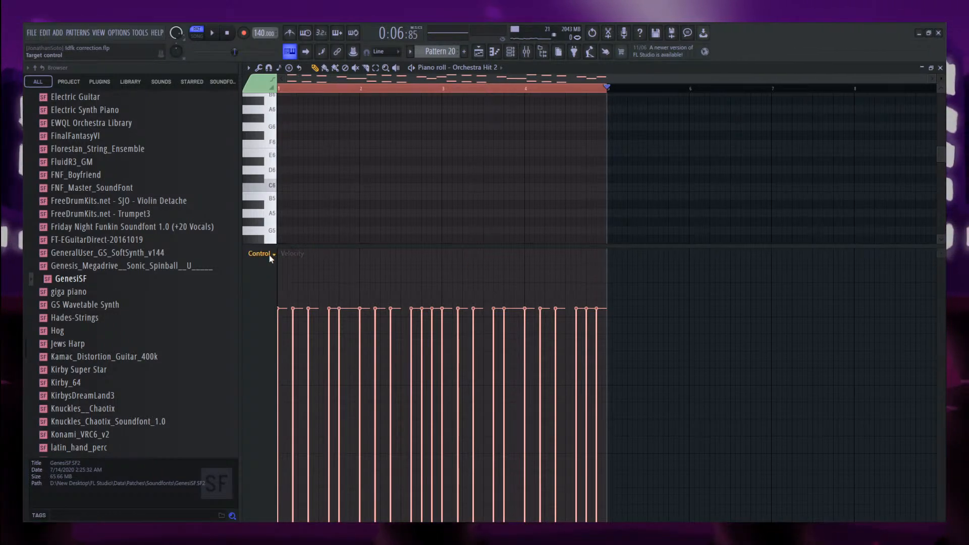
{"action": "scroll", "coordinate": [271, 276], "scroll_direction": "up", "scroll_amount": 1}
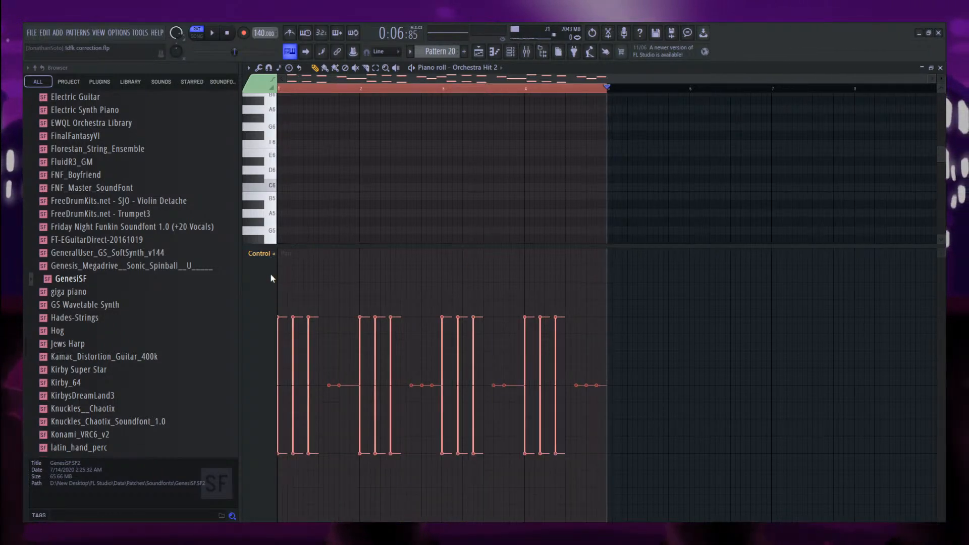
{"action": "scroll", "coordinate": [504, 217], "scroll_direction": "down", "scroll_amount": 5}
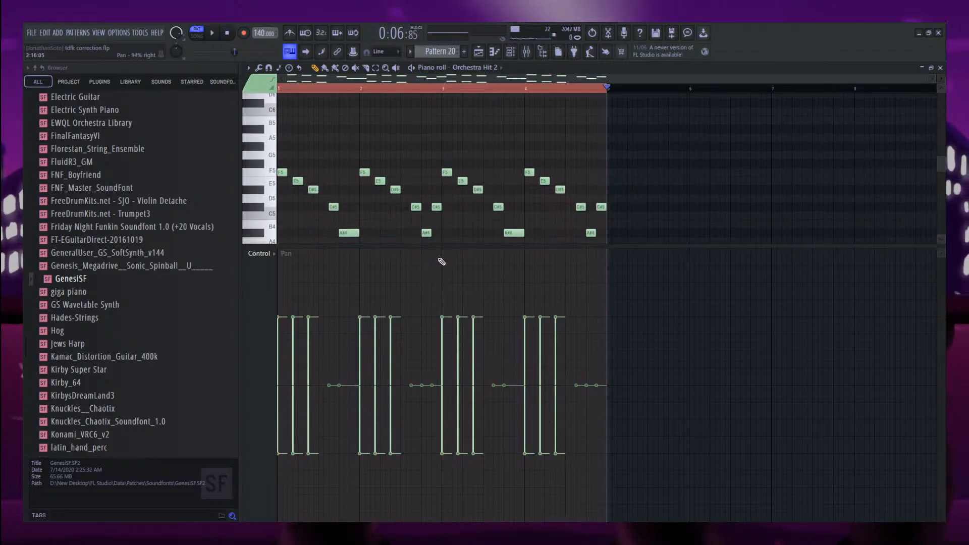
{"action": "key", "text": "space"}
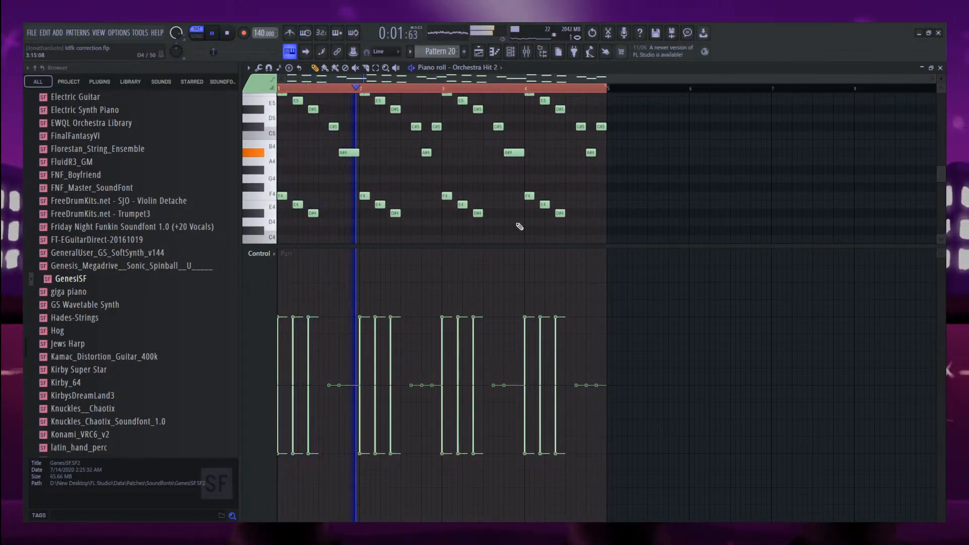
Move the lower-octave notes out to bar 5 again and play the upper line with its own panning shown.
{"action": "left_click_drag", "start_coordinate": [639, 241], "coordinate": [222, 182]}
{"action": "key", "text": "space"}
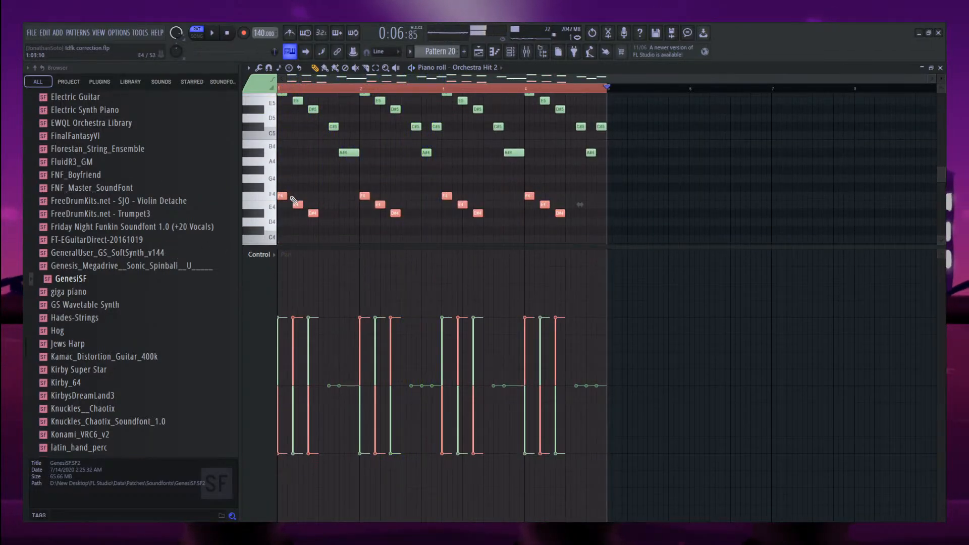
{"action": "left_click_drag", "start_coordinate": [282, 196], "coordinate": [616, 196]}
{"action": "scroll", "coordinate": [327, 216], "scroll_direction": "up", "scroll_amount": 1}
{"action": "scroll", "coordinate": [271, 172], "scroll_direction": "up", "scroll_amount": 3}
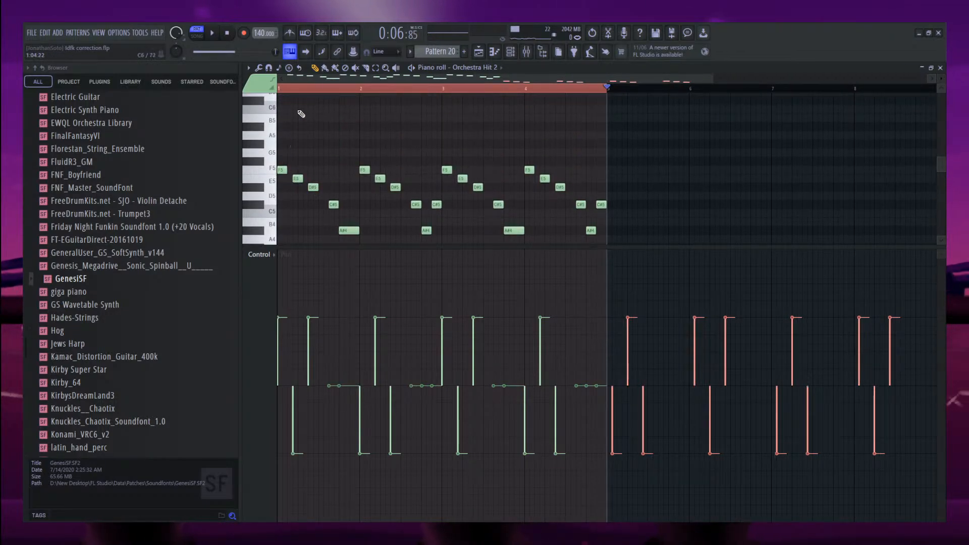
{"action": "key", "text": "space"}
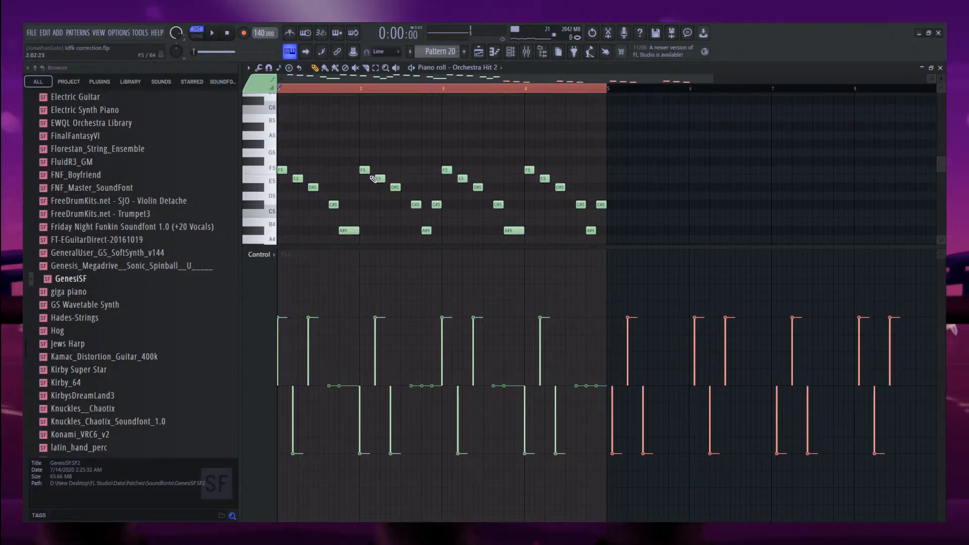
Move the lower-octave notes back to bar 1 and play both panned octave lines together.
{"action": "scroll", "coordinate": [374, 179], "scroll_direction": "down", "scroll_amount": 9}
{"action": "left_click_drag", "start_coordinate": [617, 121], "coordinate": [283, 121]}
{"action": "scroll", "coordinate": [416, 225], "scroll_direction": "up", "scroll_amount": 6}
{"action": "key", "text": "space"}
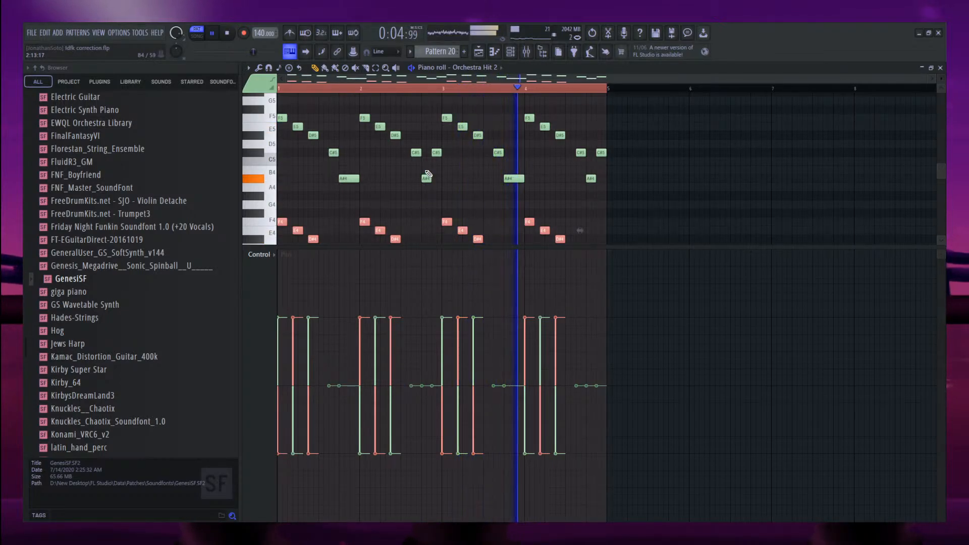
{"action": "key", "text": "space"}
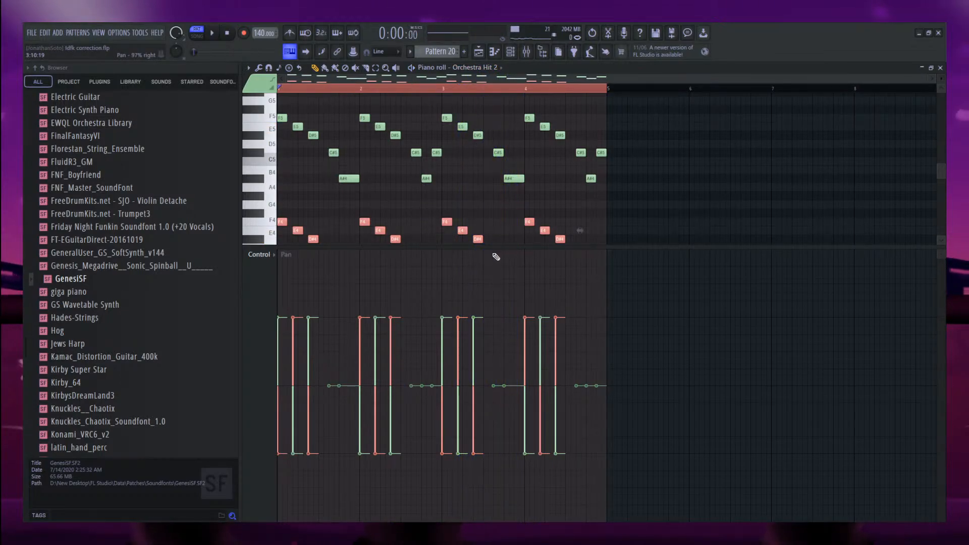
Collapse the enlarged control lane below the notes and return to the playlist.
{"action": "left_click_drag", "start_coordinate": [500, 247], "coordinate": [846, 512]}
{"action": "right_click", "coordinate": [621, 285]}
{"action": "left_click", "coordinate": [478, 51]}
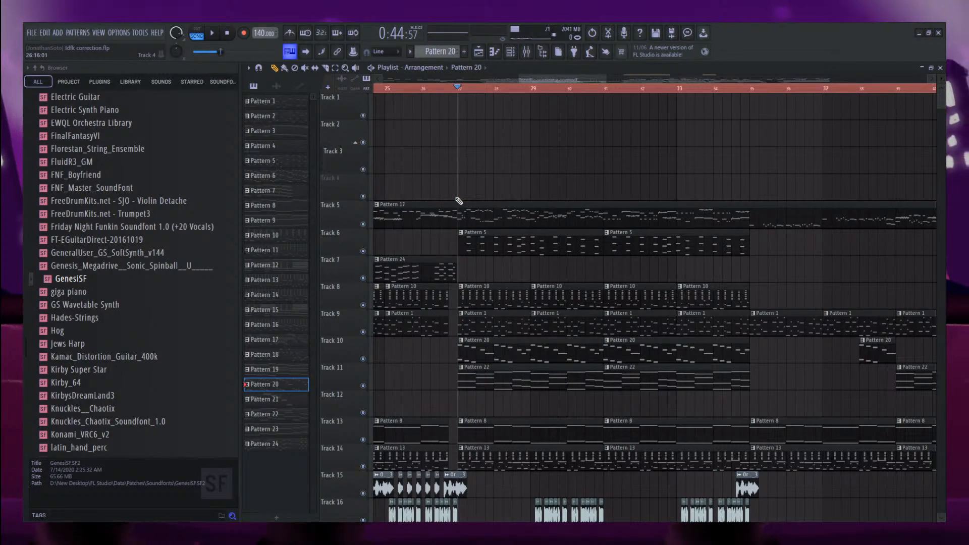
Mute Track 5 and play the arrangement from bar 27, following the melodic and drum tracks, then stop playback.
{"action": "key", "text": "space"}
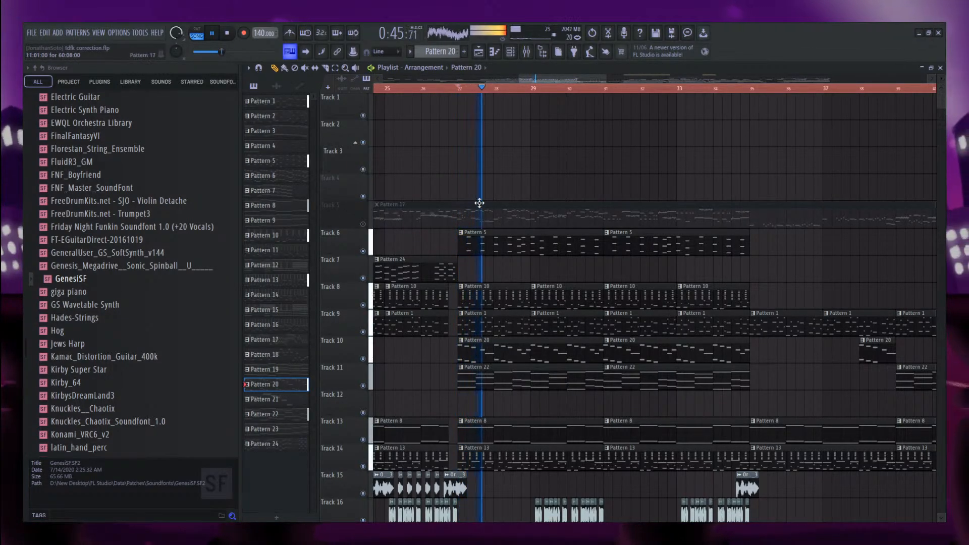
{"action": "scroll", "coordinate": [499, 243], "scroll_direction": "down", "scroll_amount": 5}
{"action": "scroll", "coordinate": [500, 242], "scroll_direction": "up", "scroll_amount": 4}
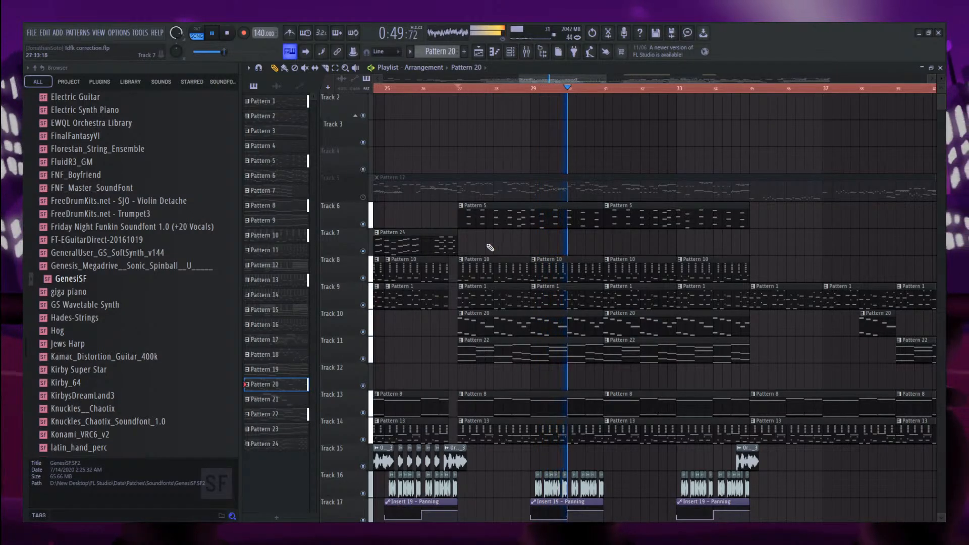
{"action": "scroll", "coordinate": [448, 249], "scroll_direction": "down", "scroll_amount": 3, "text": "ctrl"}
{"action": "scroll", "coordinate": [515, 277], "scroll_direction": "down", "scroll_amount": 15}
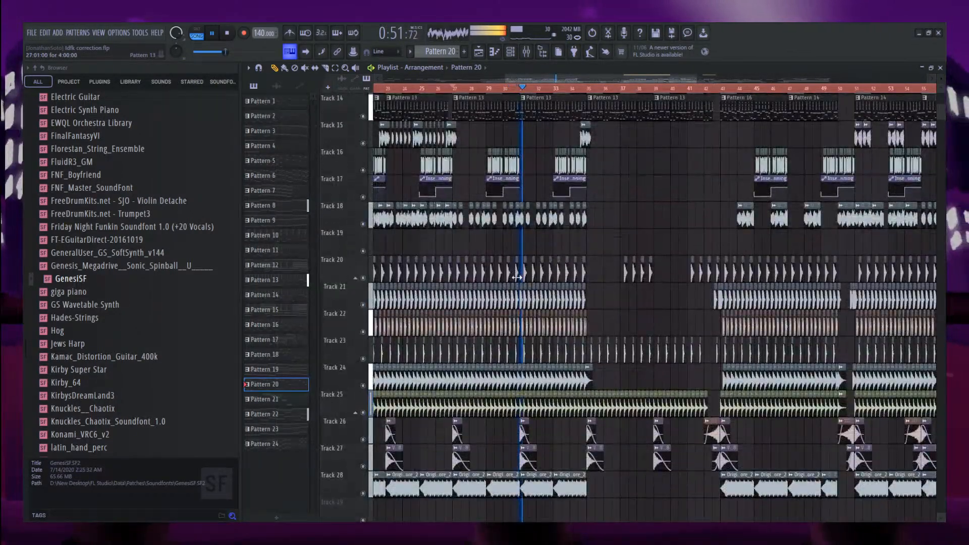
{"action": "scroll", "coordinate": [517, 278], "scroll_direction": "up", "scroll_amount": 6}
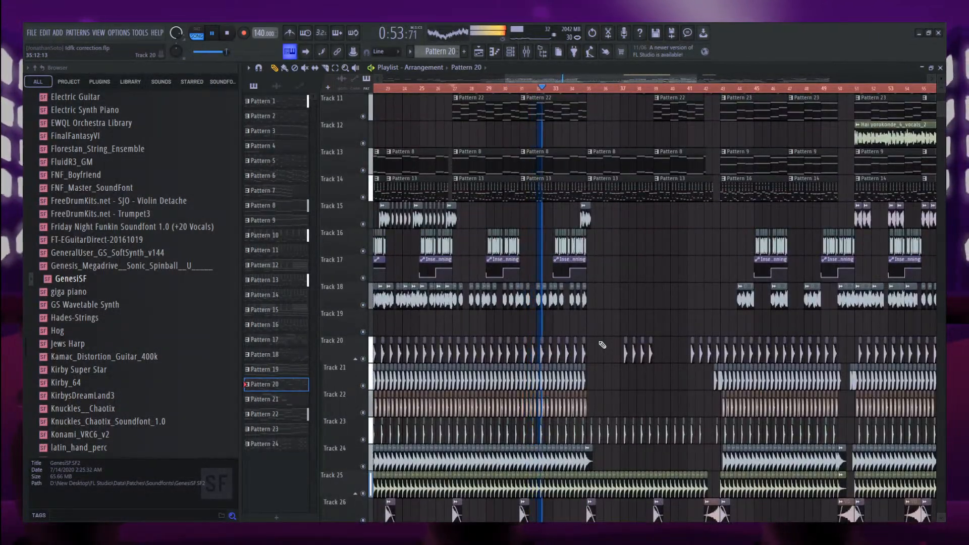
{"action": "scroll", "coordinate": [602, 345], "scroll_direction": "up", "scroll_amount": 7}
{"action": "scroll", "coordinate": [595, 340], "scroll_direction": "up", "scroll_amount": 2, "text": "ctrl"}
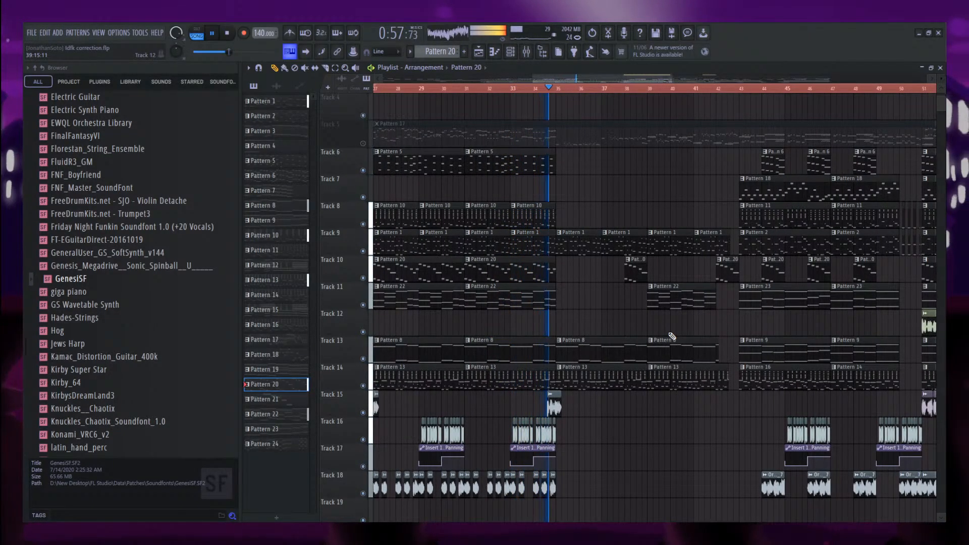
{"action": "scroll", "coordinate": [538, 265], "scroll_direction": "down", "scroll_amount": 4, "text": "ctrl"}
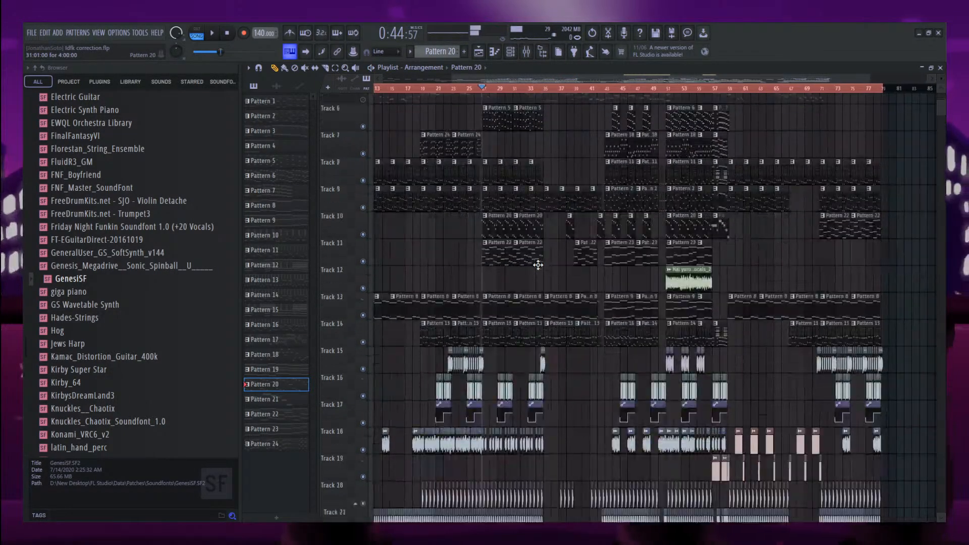
Play the arrangement from around bar 34 through the quieter section, following its sparse pattern clips, then stop.
{"action": "scroll", "coordinate": [540, 266], "scroll_direction": "down", "scroll_amount": 10}
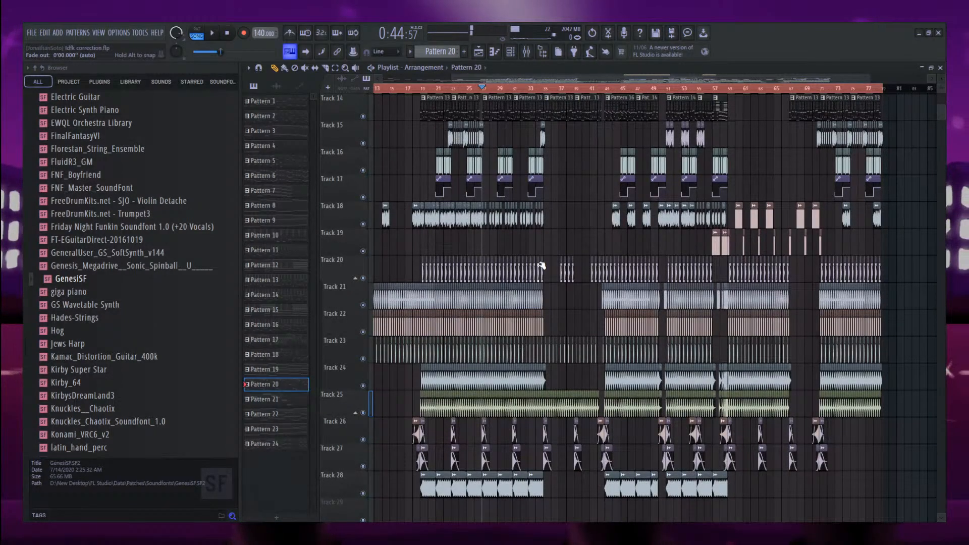
{"action": "scroll", "coordinate": [541, 265], "scroll_direction": "up", "scroll_amount": 5}
{"action": "scroll", "coordinate": [711, 236], "scroll_direction": "up", "scroll_amount": 1, "text": "ctrl"}
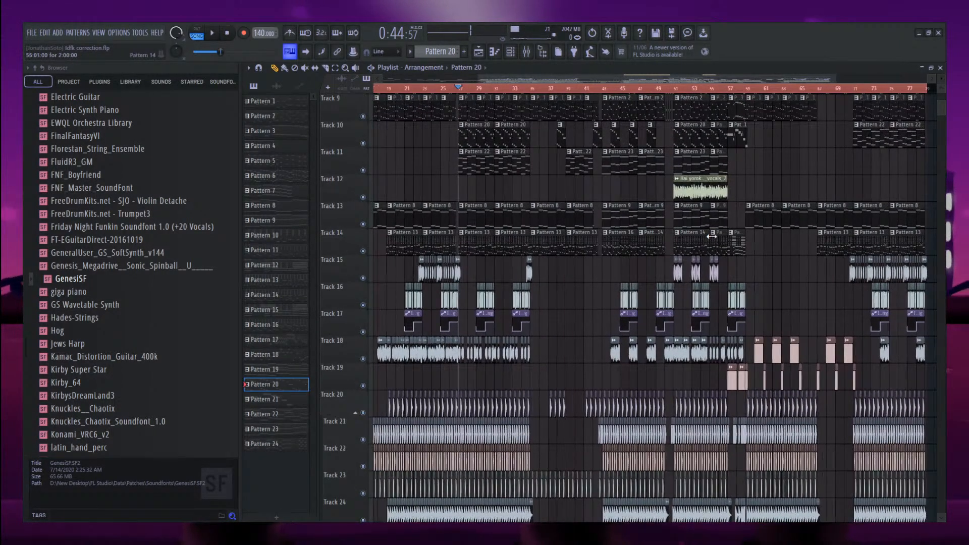
{"action": "scroll", "coordinate": [629, 223], "scroll_direction": "up", "scroll_amount": 5, "text": "ctrl"}
{"action": "scroll", "coordinate": [450, 190], "scroll_direction": "up", "scroll_amount": 4}
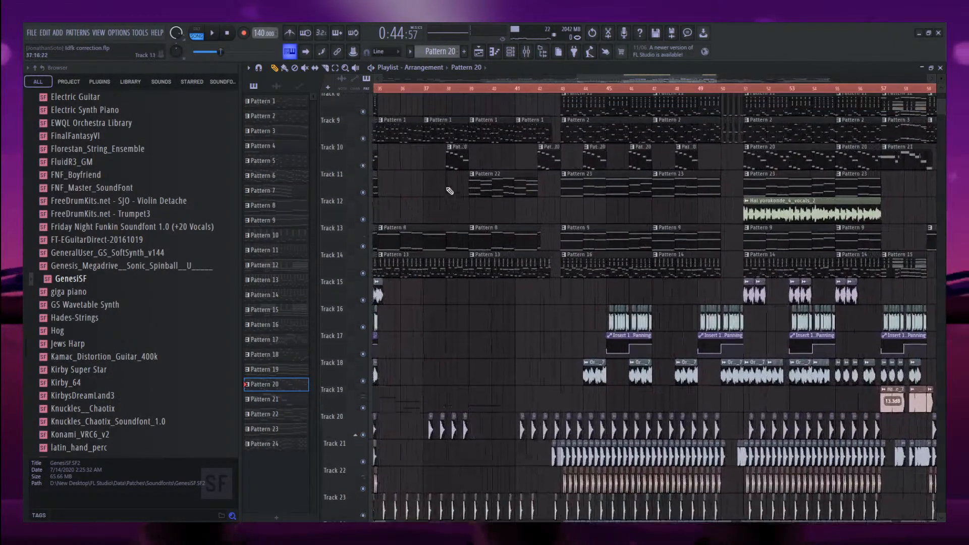
{"action": "scroll", "coordinate": [449, 190], "scroll_direction": "down", "scroll_amount": 3, "text": "ctrl"}
{"action": "left_click", "coordinate": [393, 94]}
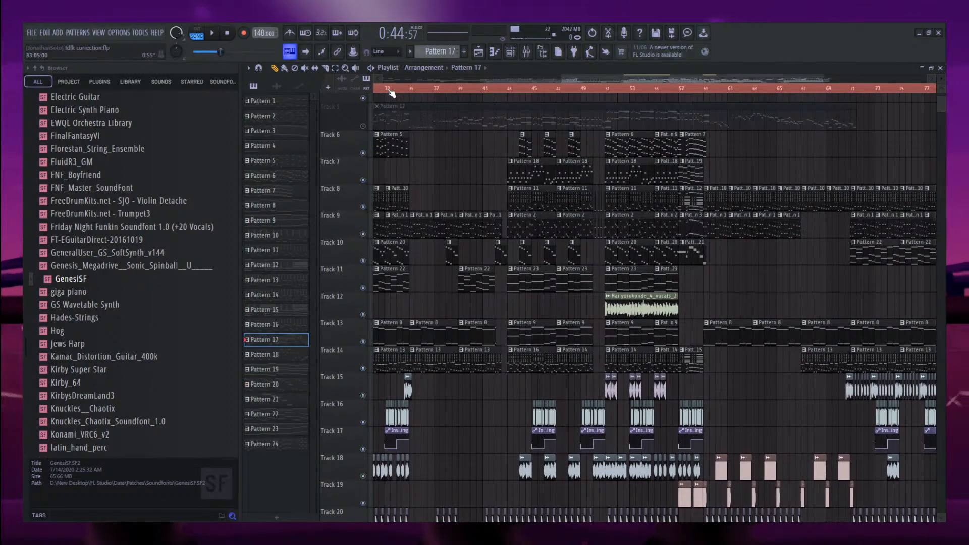
{"action": "scroll", "coordinate": [546, 212], "scroll_direction": "up", "scroll_amount": 4, "text": "ctrl"}
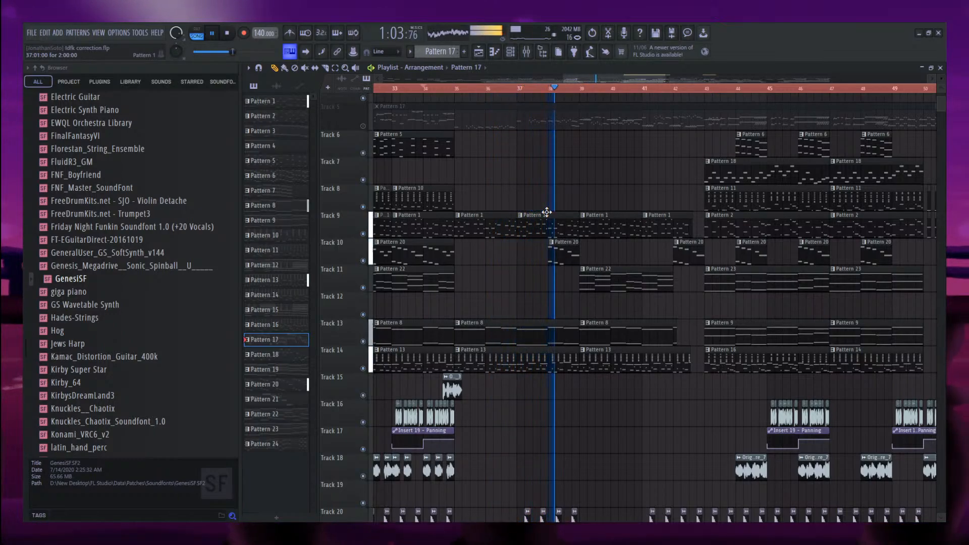
{"action": "scroll", "coordinate": [741, 303], "scroll_direction": "down", "scroll_amount": 1}
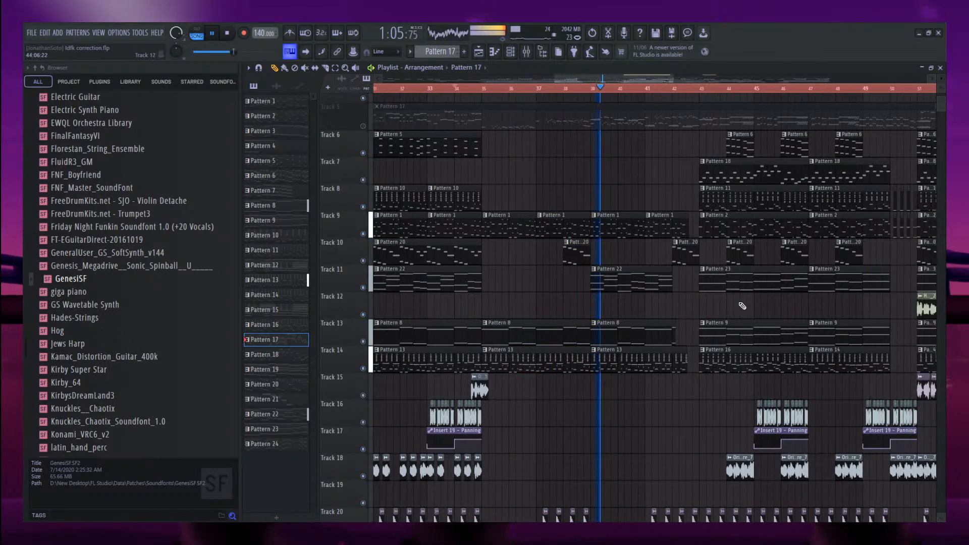
{"action": "scroll", "coordinate": [741, 304], "scroll_direction": "up", "scroll_amount": 4}
{"action": "scroll", "coordinate": [563, 293], "scroll_direction": "down", "scroll_amount": 6}
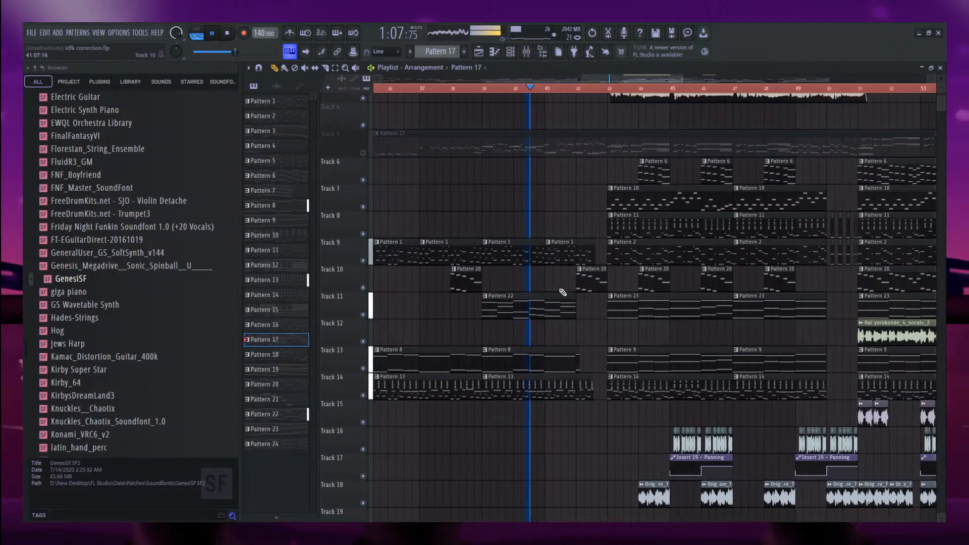
{"action": "scroll", "coordinate": [595, 284], "scroll_direction": "up", "scroll_amount": 6}
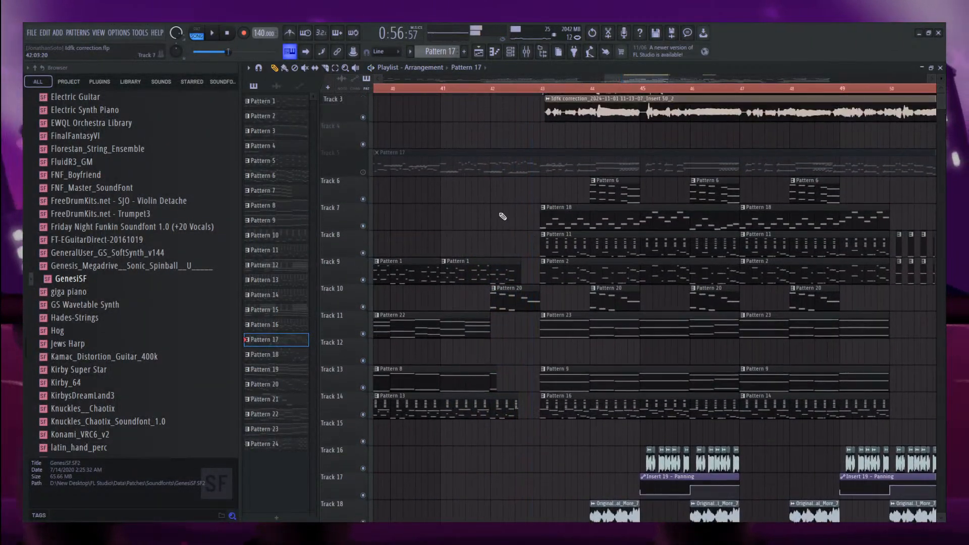
Mute Tracks 1, 2 and 3, which hold the recorded vocals, and start playing the arrangement.
{"action": "scroll", "coordinate": [367, 151], "scroll_direction": "up", "scroll_amount": 2}
{"action": "left_click_drag", "start_coordinate": [363, 142], "coordinate": [363, 116]}
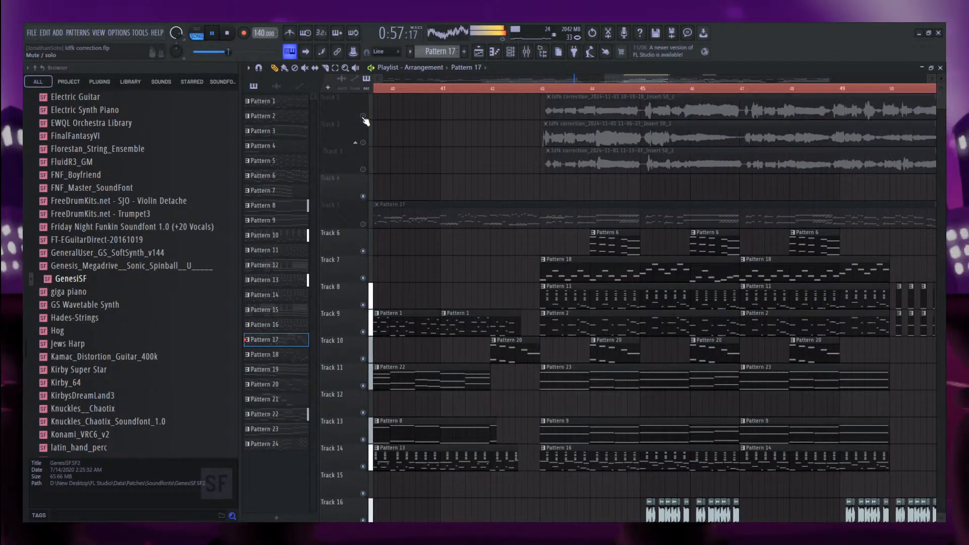
{"action": "key", "text": "space"}
Play the section around bars 43 to 50, following its pattern and sample tracks, and stop playback.
{"action": "scroll", "coordinate": [558, 229], "scroll_direction": "down", "scroll_amount": 5}
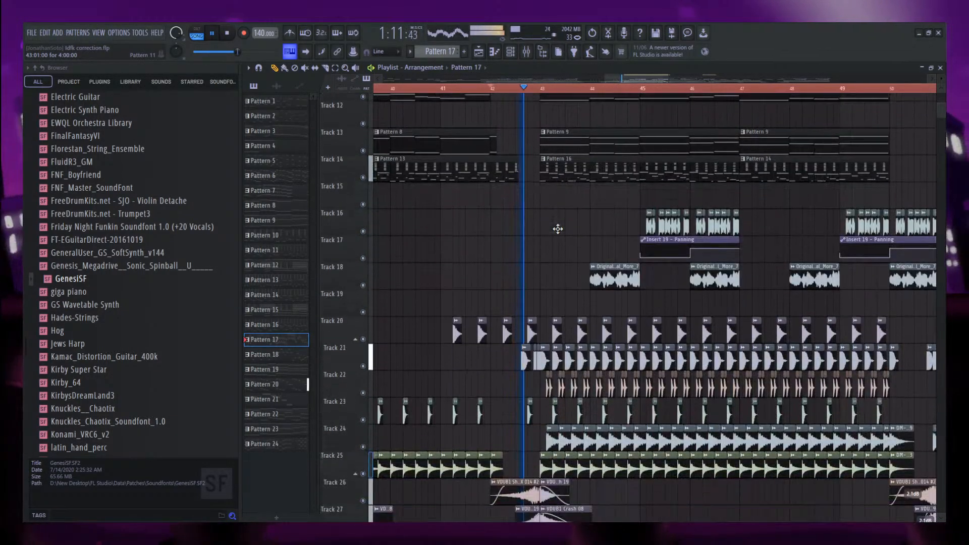
{"action": "scroll", "coordinate": [558, 229], "scroll_direction": "down", "scroll_amount": 3}
{"action": "scroll", "coordinate": [656, 302], "scroll_direction": "up", "scroll_amount": 3}
{"action": "scroll", "coordinate": [707, 309], "scroll_direction": "up", "scroll_amount": 3}
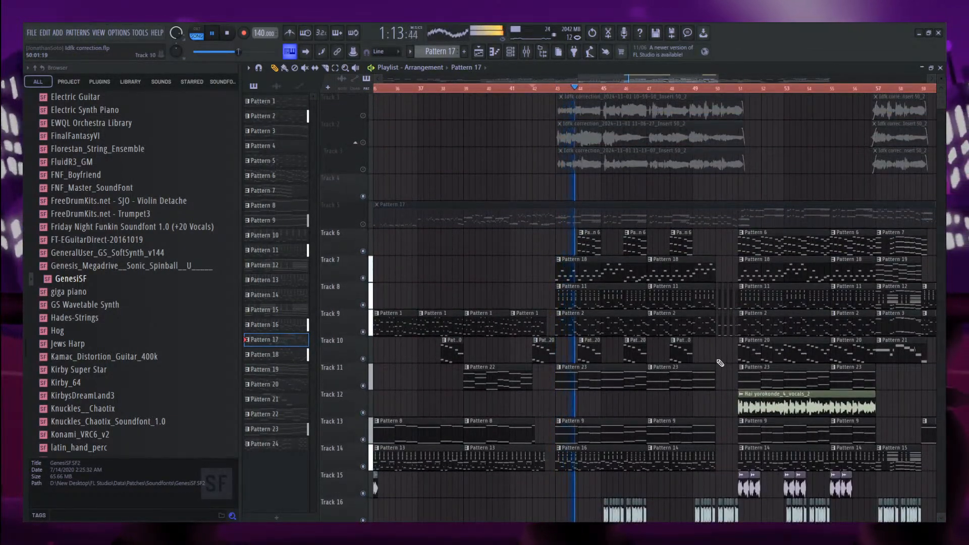
{"action": "scroll", "coordinate": [744, 342], "scroll_direction": "up", "scroll_amount": 2}
{"action": "scroll", "coordinate": [607, 300], "scroll_direction": "down", "scroll_amount": 3}
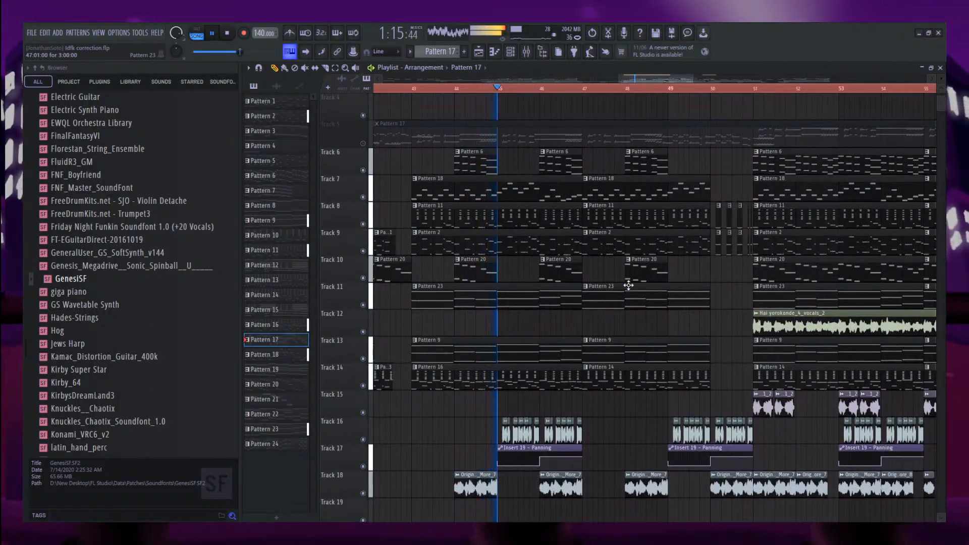
{"action": "scroll", "coordinate": [540, 273], "scroll_direction": "down", "scroll_amount": 1}
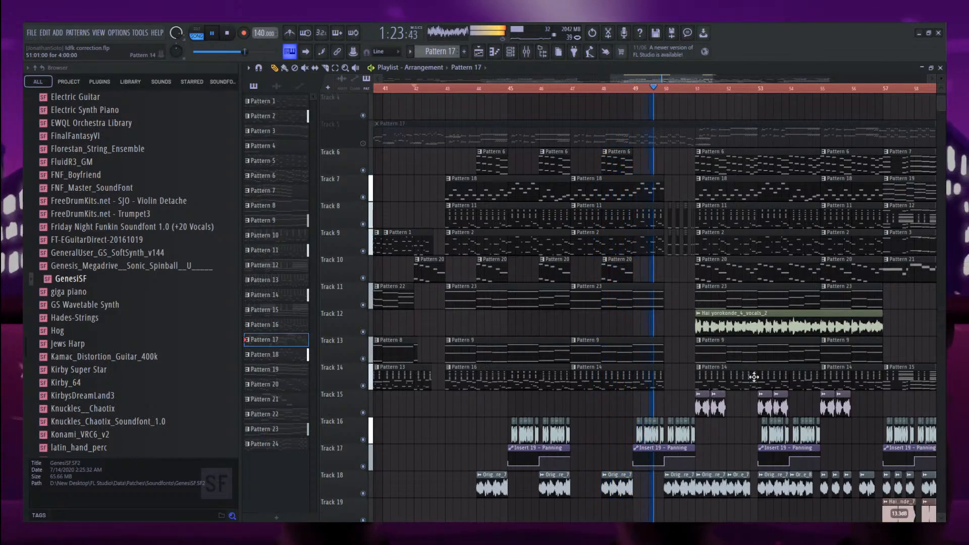
{"action": "scroll", "coordinate": [765, 377], "scroll_direction": "up", "scroll_amount": 2}
{"action": "key", "text": "space"}
Play the arrangement from bar 50 into the section with the Track 12 vocal sample, and stop playback.
{"action": "scroll", "coordinate": [613, 293], "scroll_direction": "down", "scroll_amount": 3}
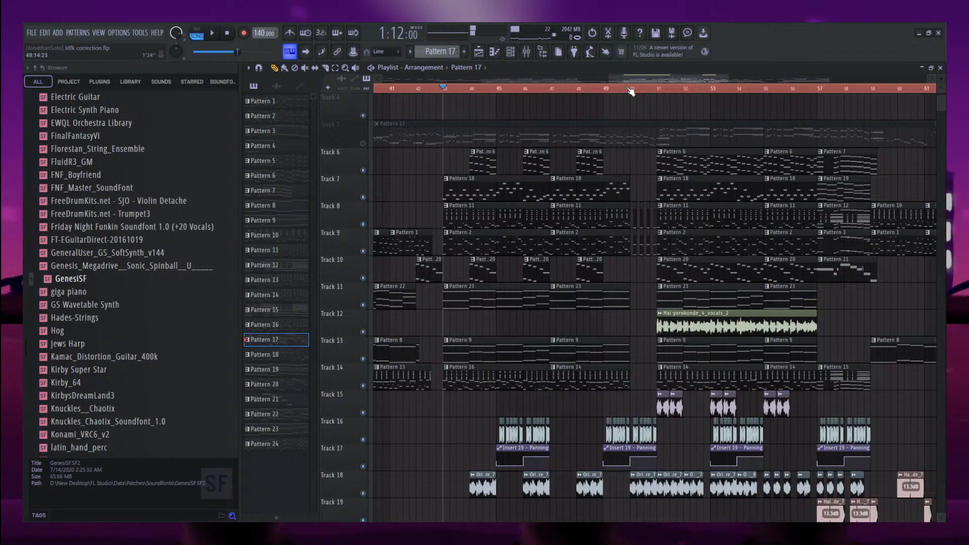
{"action": "scroll", "coordinate": [784, 315], "scroll_direction": "up", "scroll_amount": 2}
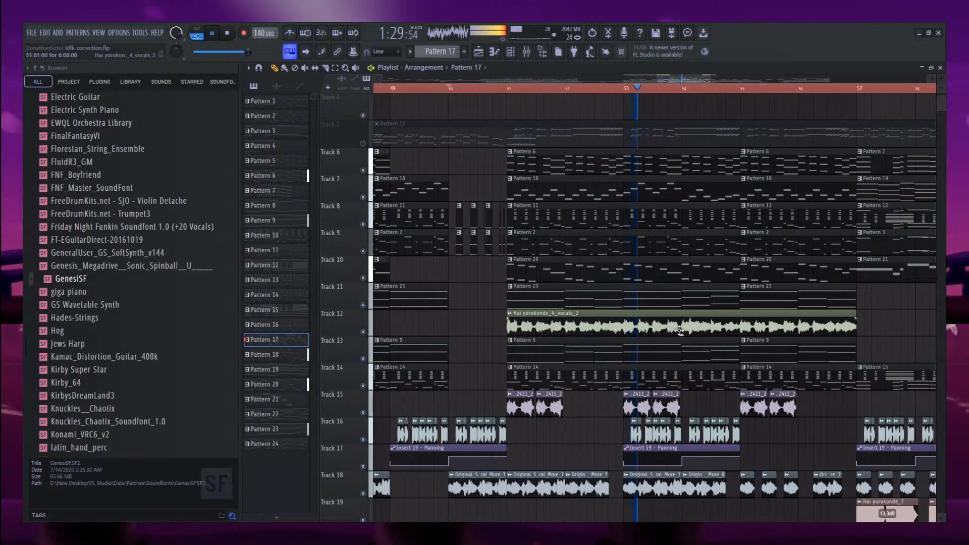
{"action": "scroll", "coordinate": [680, 331], "scroll_direction": "down", "scroll_amount": 1}
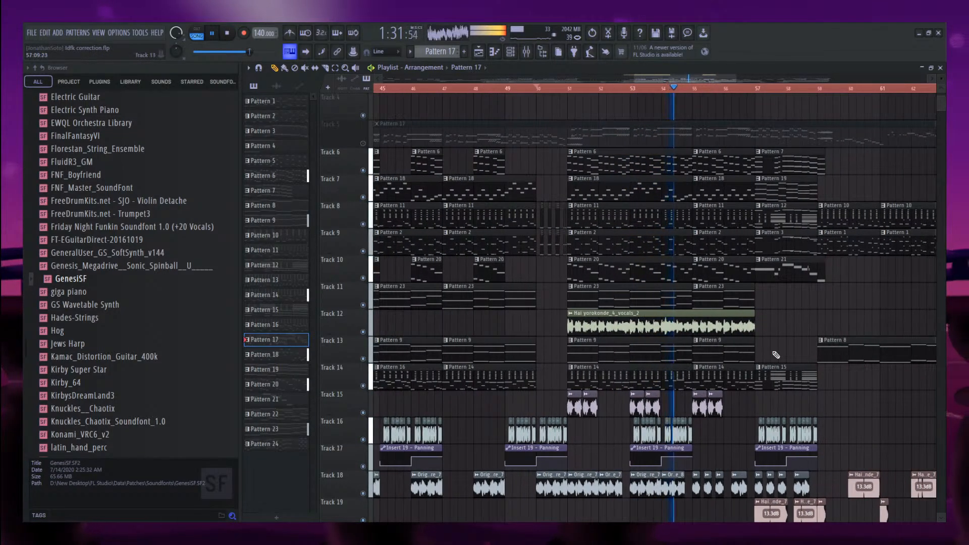
{"action": "key", "text": "space"}
{"action": "scroll", "coordinate": [747, 361], "scroll_direction": "down", "scroll_amount": 1}
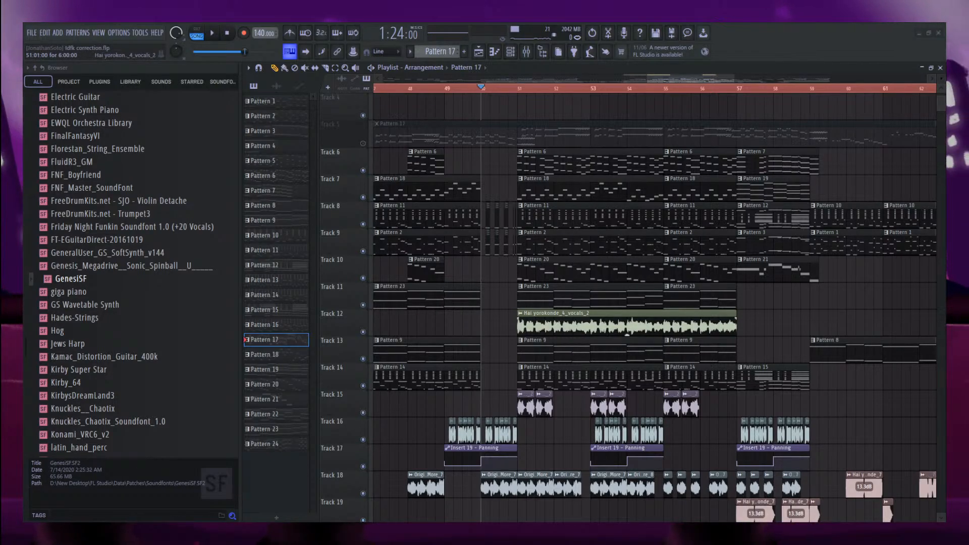
Select the Hai yorokonde_4_vocals_2 clip on Track 12 and play from its start at bar 51.
{"action": "scroll", "coordinate": [445, 323], "scroll_direction": "down", "scroll_amount": 3}
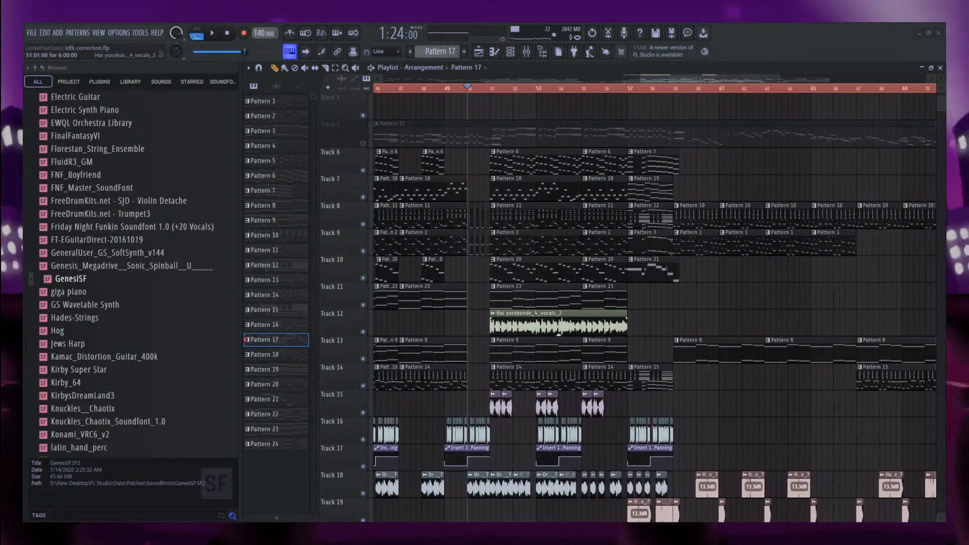
{"action": "scroll", "coordinate": [519, 323], "scroll_direction": "up", "scroll_amount": 2}
{"action": "left_click", "coordinate": [519, 324]}
{"action": "scroll", "coordinate": [482, 81], "scroll_direction": "left", "scroll_amount": 1}
{"action": "left_click", "coordinate": [497, 89]}
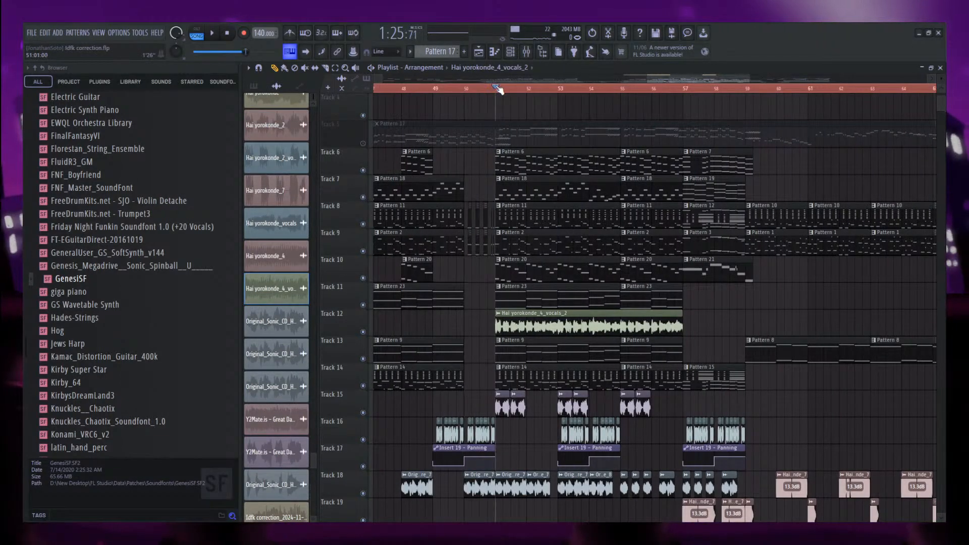
{"action": "key", "text": "space"}
{"action": "scroll", "coordinate": [487, 199], "scroll_direction": "up", "scroll_amount": 3}
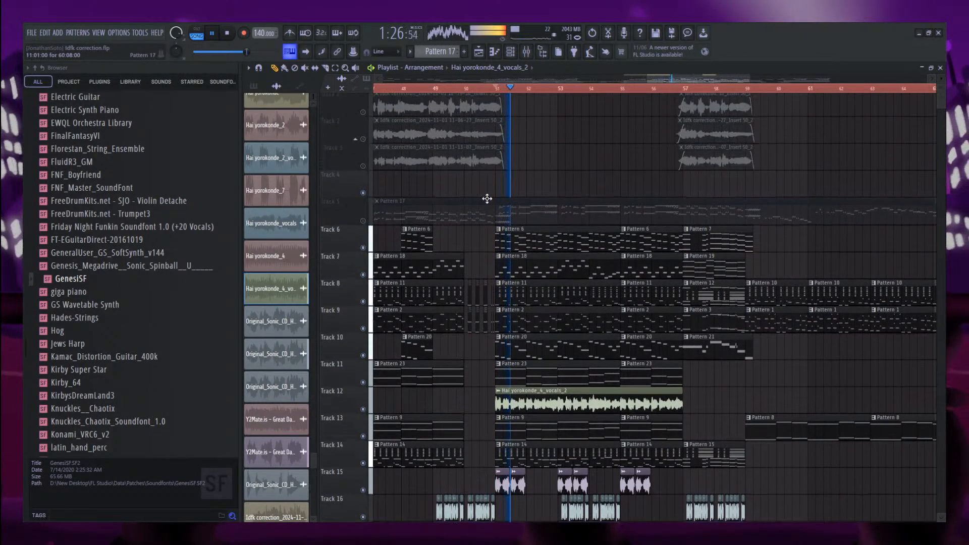
{"action": "scroll", "coordinate": [480, 151], "scroll_direction": "down", "scroll_amount": 4}
{"action": "scroll", "coordinate": [540, 269], "scroll_direction": "up", "scroll_amount": 4}
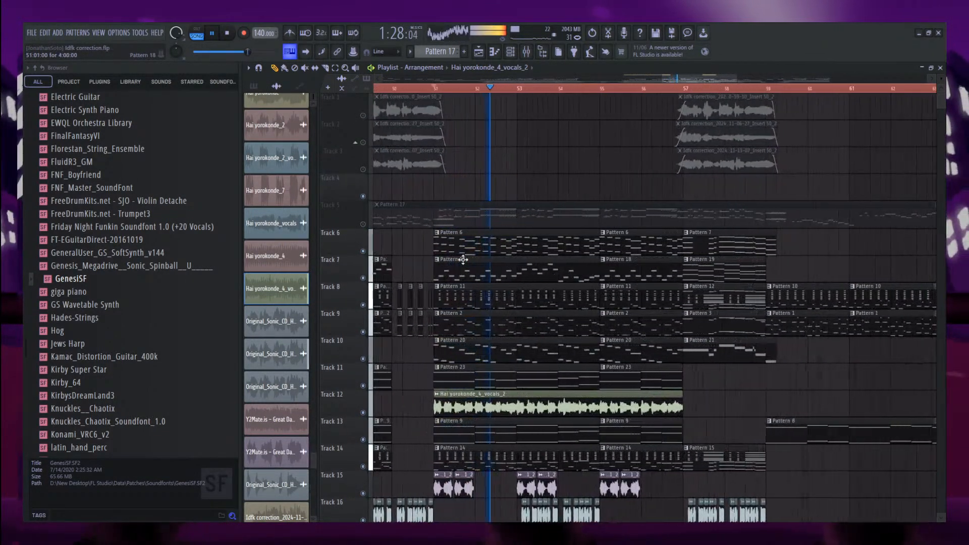
Mute Tracks 6 through 11 while the vocal sample section plays.
{"action": "left_click", "coordinate": [371, 243]}
{"action": "left_click", "coordinate": [363, 277]}
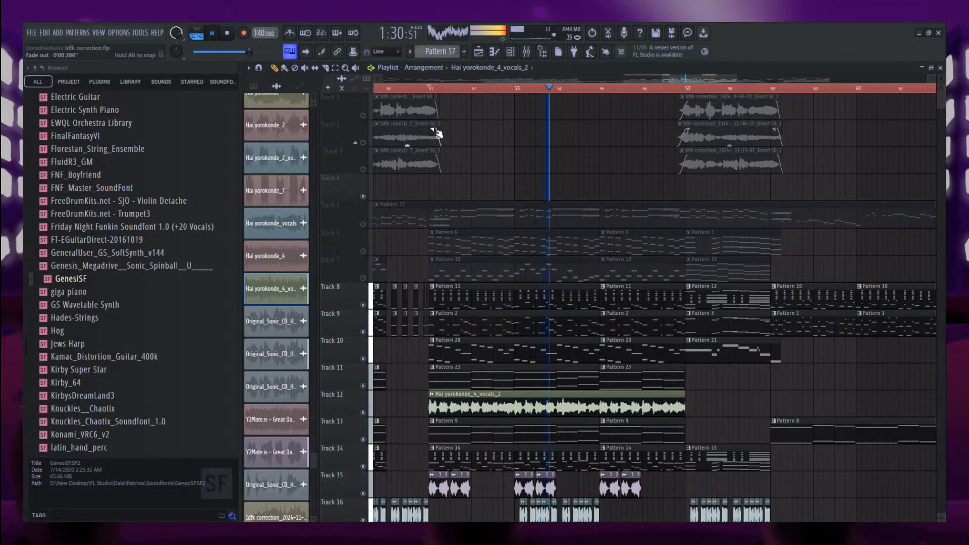
{"action": "left_click", "coordinate": [363, 304]}
{"action": "left_click", "coordinate": [363, 331]}
{"action": "left_click", "coordinate": [363, 359]}
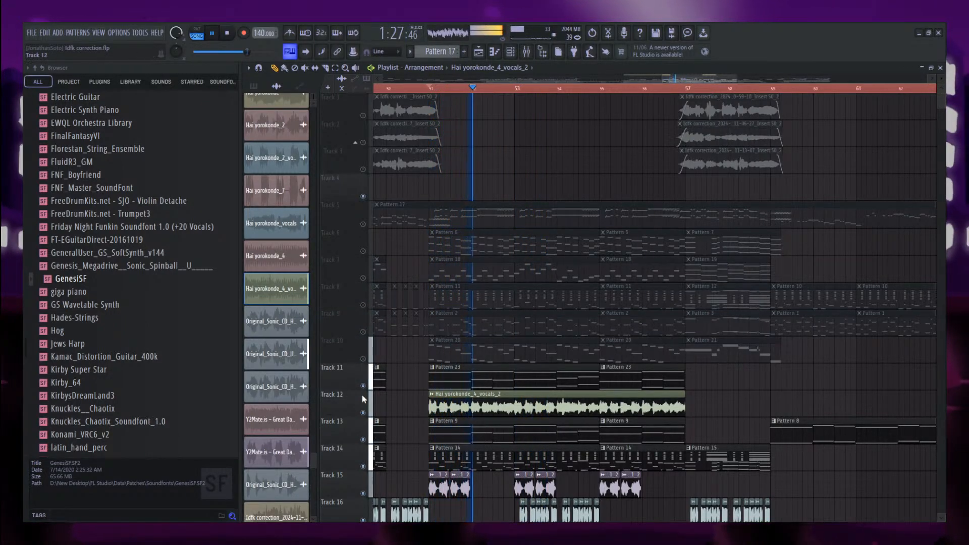
{"action": "left_click", "coordinate": [363, 386]}
Mute Tracks 13, 14, 15 and 18 as well, leaving the Track 12 vocal sample and the drum tracks playing.
{"action": "scroll", "coordinate": [361, 424], "scroll_direction": "down", "scroll_amount": 3}
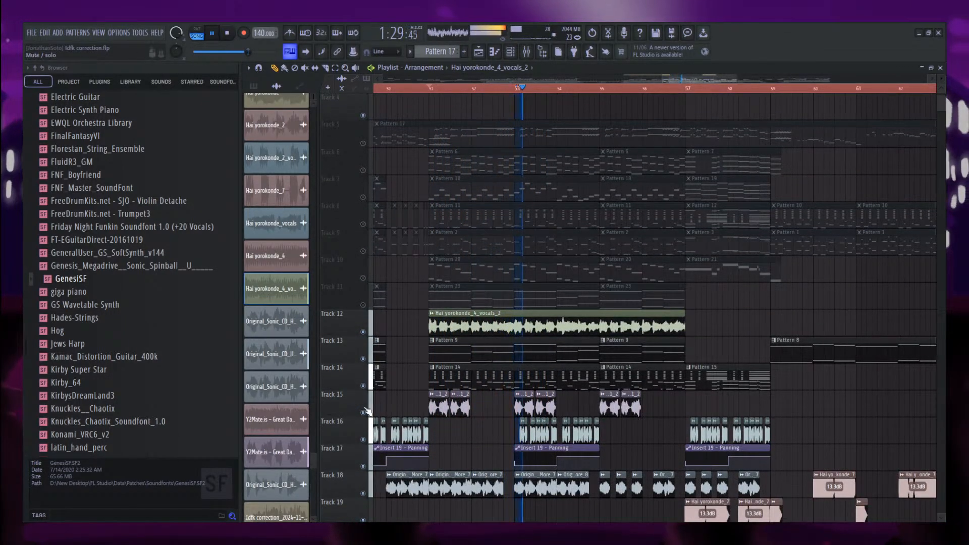
{"action": "left_click", "coordinate": [363, 385]}
{"action": "scroll", "coordinate": [361, 384], "scroll_direction": "down", "scroll_amount": 3}
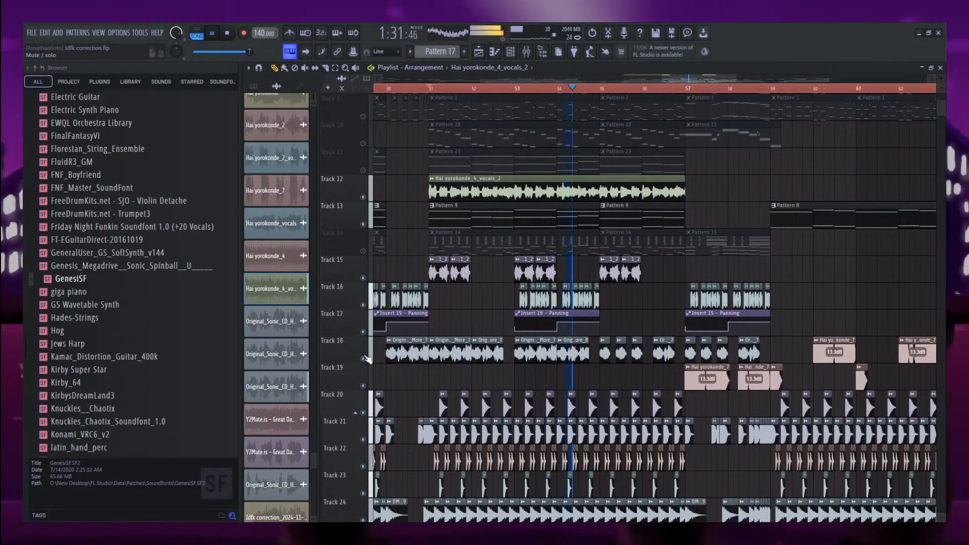
{"action": "left_click", "coordinate": [363, 418]}
{"action": "scroll", "coordinate": [360, 419], "scroll_direction": "down", "scroll_amount": 5}
{"action": "scroll", "coordinate": [366, 397], "scroll_direction": "up", "scroll_amount": 2}
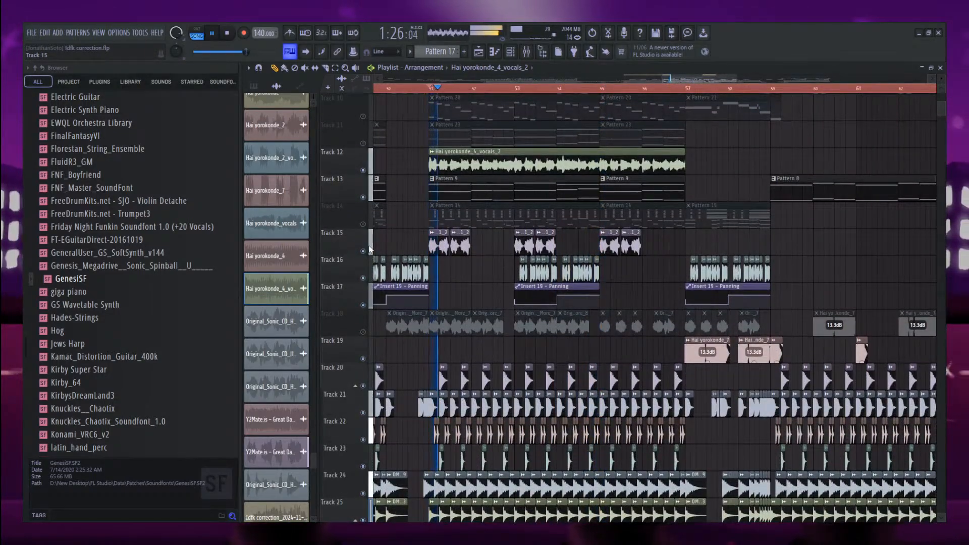
{"action": "left_click", "coordinate": [363, 251]}
{"action": "left_click", "coordinate": [363, 198]}
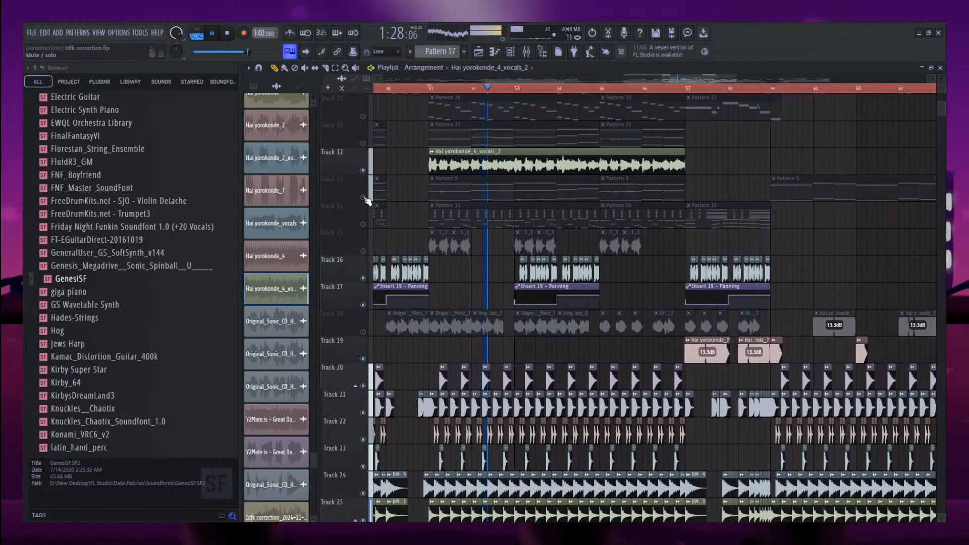
Solo Track 12 and play its vocal sample from bar 51.
{"action": "scroll", "coordinate": [363, 273], "scroll_direction": "up", "scroll_amount": 3}
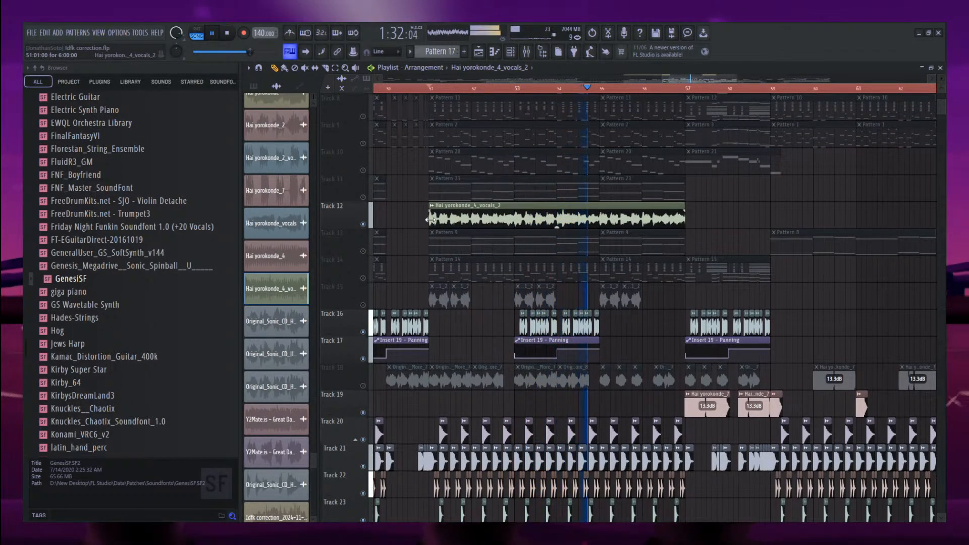
{"action": "right_click", "coordinate": [364, 225]}
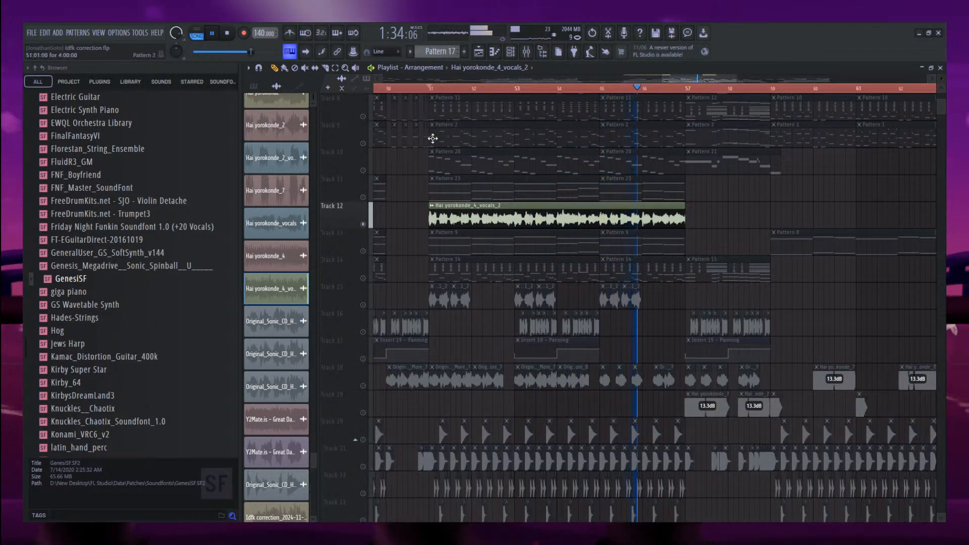
{"action": "left_click", "coordinate": [434, 90]}
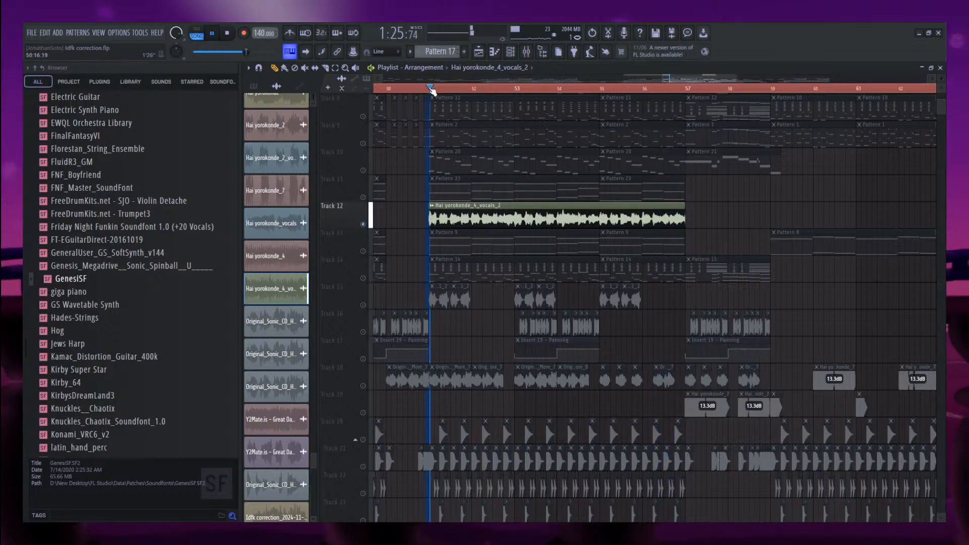
Open the Hai yorokonde_4_vocals_2 sample settings, stop playback and show its assigned mixer track, Insert 16.
{"action": "double_click", "coordinate": [486, 207]}
{"action": "key", "text": "space"}
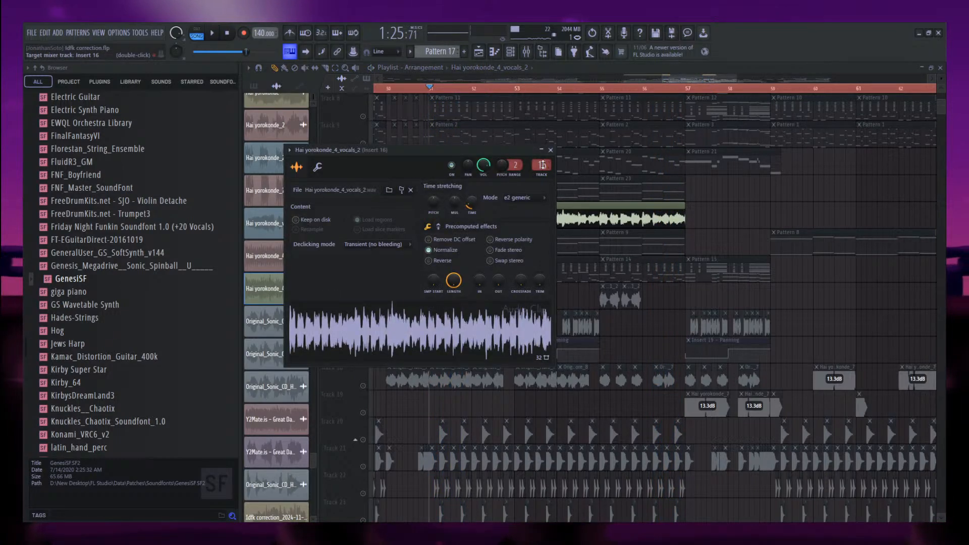
{"action": "double_click", "coordinate": [543, 165]}
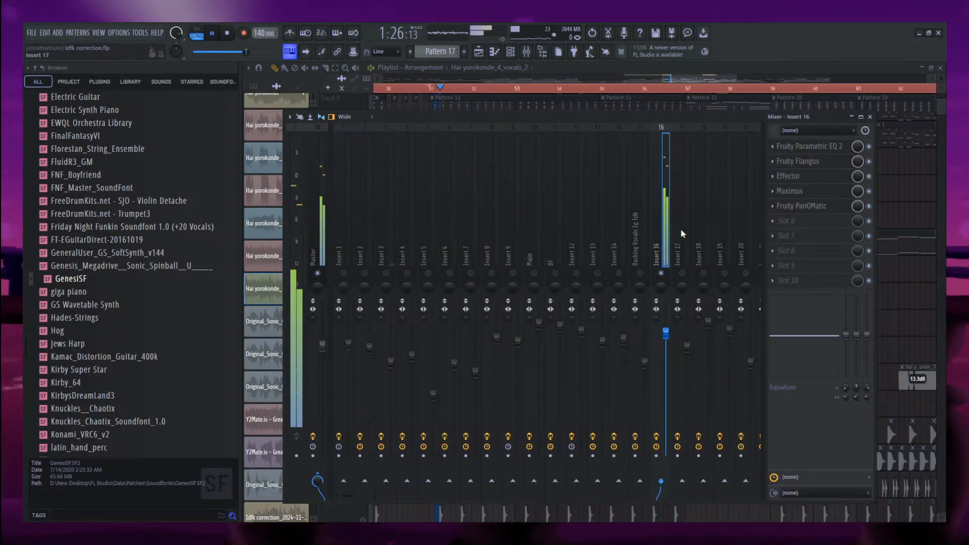
Check the Fruity Parametric EQ 2 and Fruity Flangus effects on Insert 16.
{"action": "left_click", "coordinate": [813, 147]}
{"action": "left_click", "coordinate": [814, 160]}
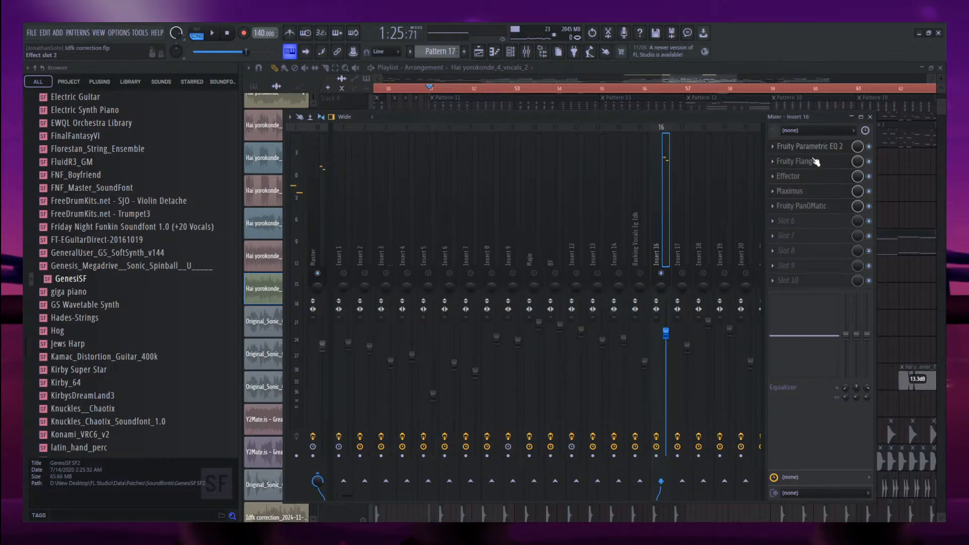
{"action": "left_click", "coordinate": [814, 159]}
Inspect the Effector's Trans effect settings on Insert 16 and play the vocal sample through it, then stop.
{"action": "left_click", "coordinate": [814, 176]}
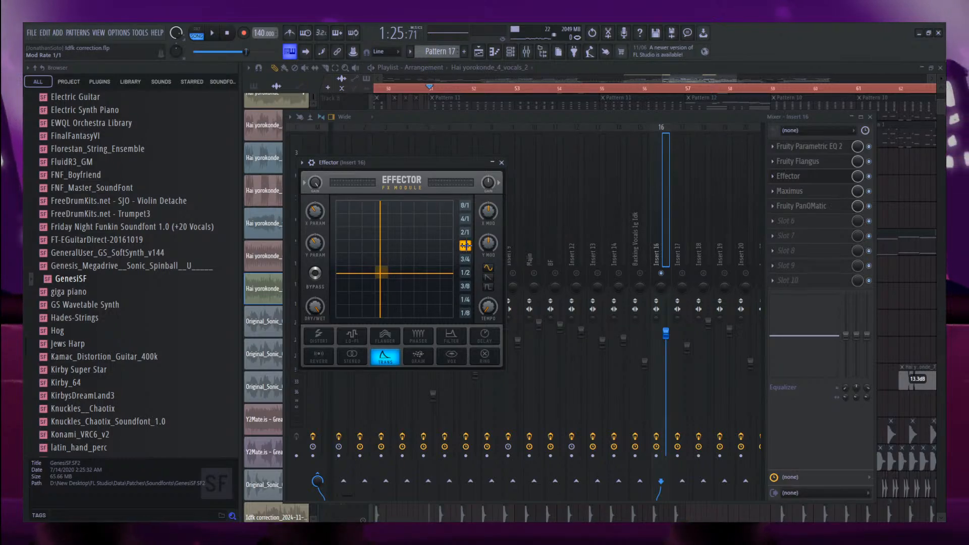
{"action": "left_click_drag", "start_coordinate": [430, 165], "coordinate": [453, 150]}
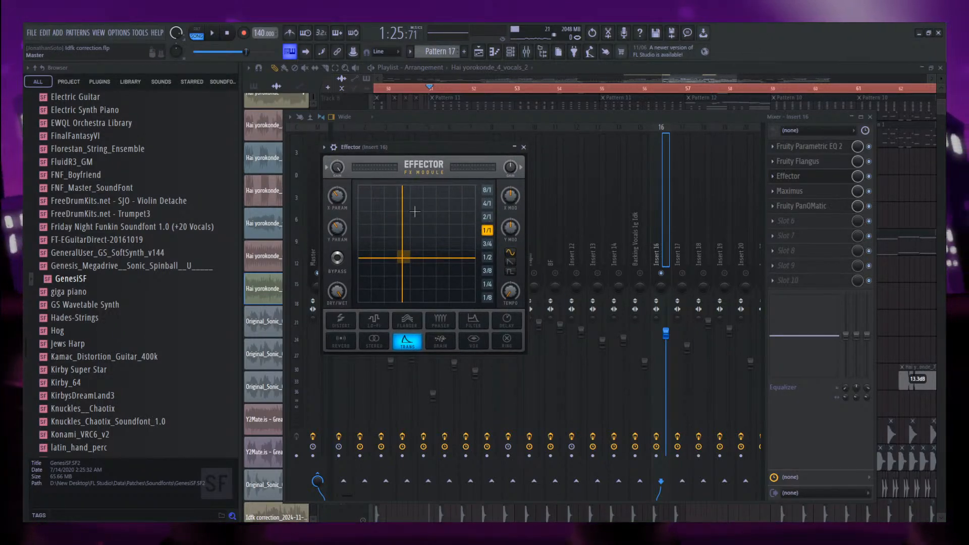
{"action": "key", "text": "space"}
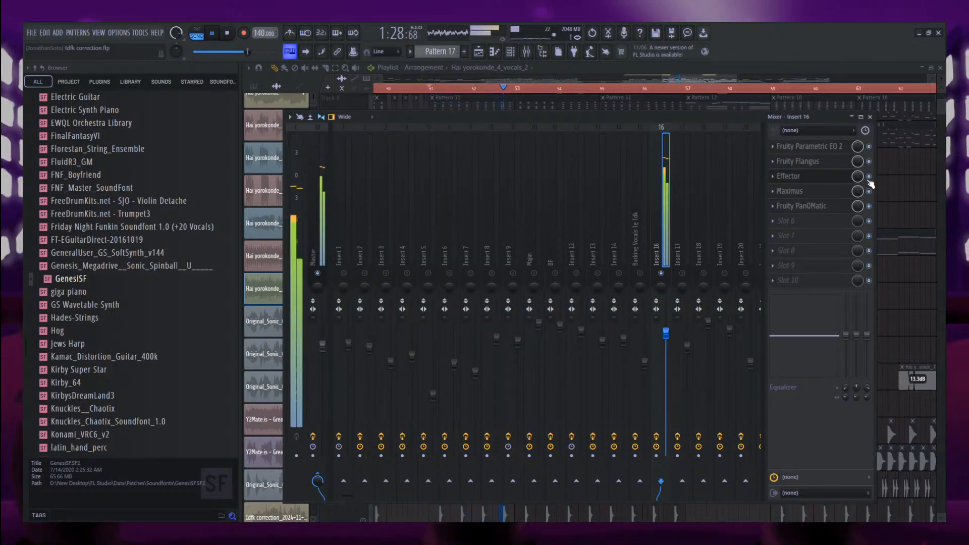
{"action": "key", "text": "space"}
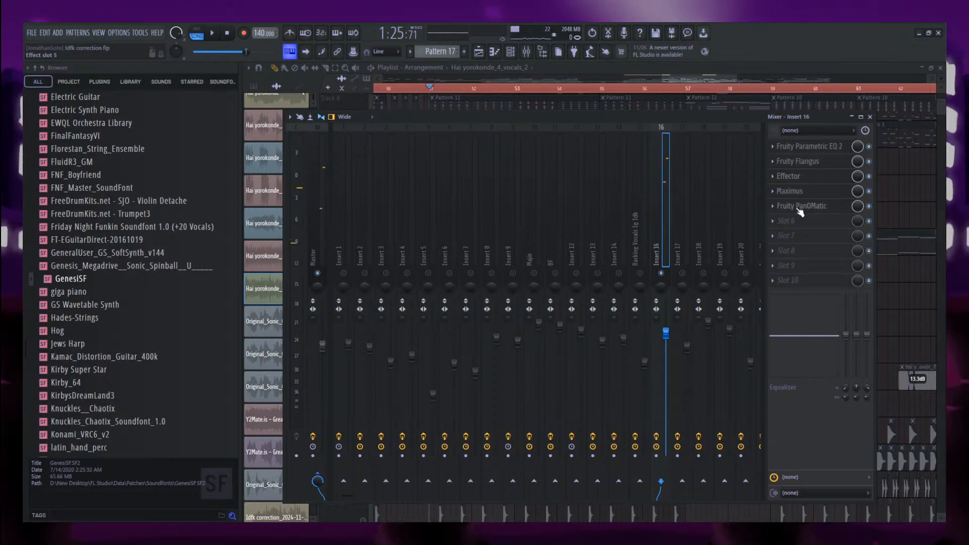
Inspect the Fruity PanOMatic settings on Insert 16 and revisit its Fruity Parametric EQ 2 and Effector.
{"action": "left_click", "coordinate": [801, 207]}
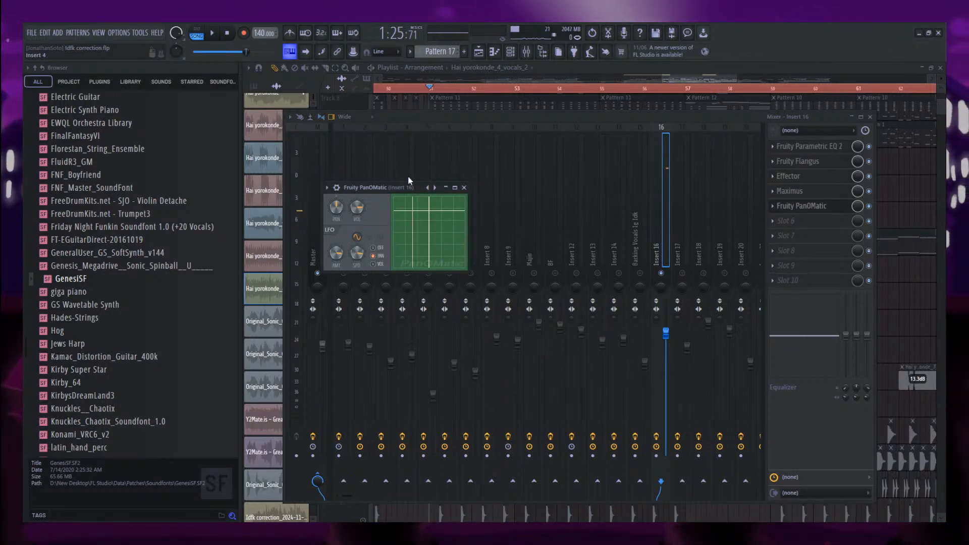
{"action": "left_click_drag", "start_coordinate": [382, 191], "coordinate": [467, 199]}
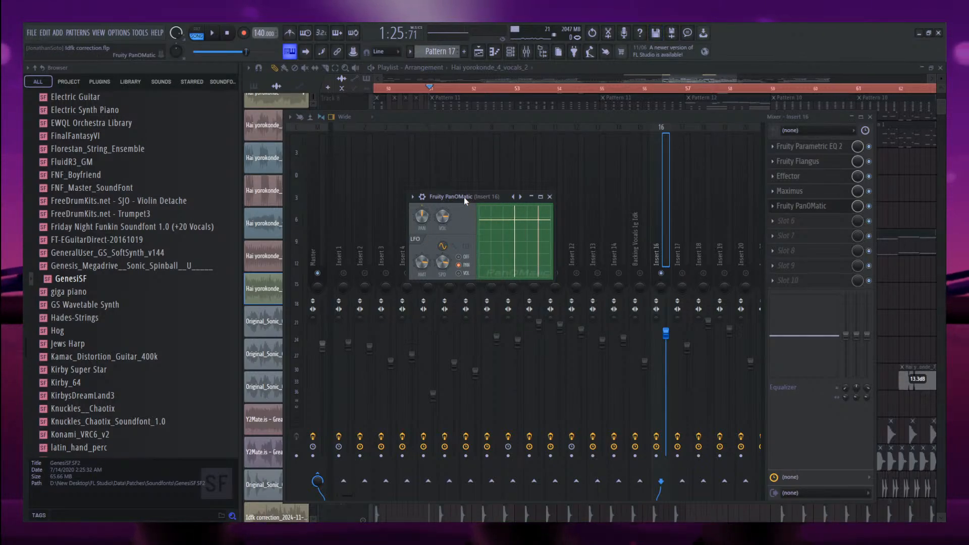
{"action": "left_click", "coordinate": [811, 147]}
{"action": "mouse_move", "coordinate": [508, 169]}
{"action": "left_mouse_down"}
{"action": "mouse_move", "coordinate": [529, 219]}
{"action": "mouse_move", "coordinate": [508, 161]}
{"action": "mouse_move", "coordinate": [523, 165]}
{"action": "left_mouse_up"}
{"action": "left_click", "coordinate": [817, 176]}
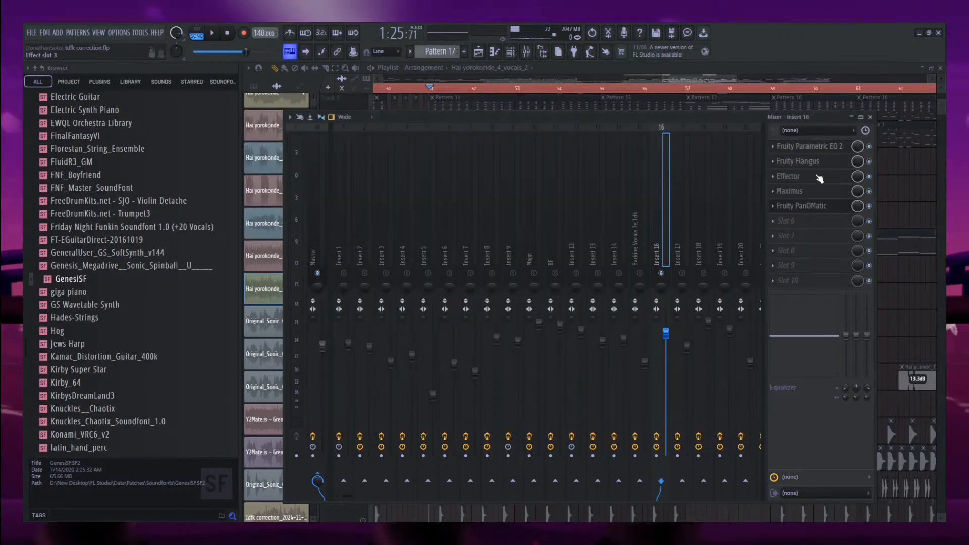
Reopen Fruity PanOMatic, play the vocal sample to watch its panning movement, and return to the playlist.
{"action": "left_click", "coordinate": [815, 204]}
{"action": "left_click_drag", "start_coordinate": [502, 196], "coordinate": [450, 196]}
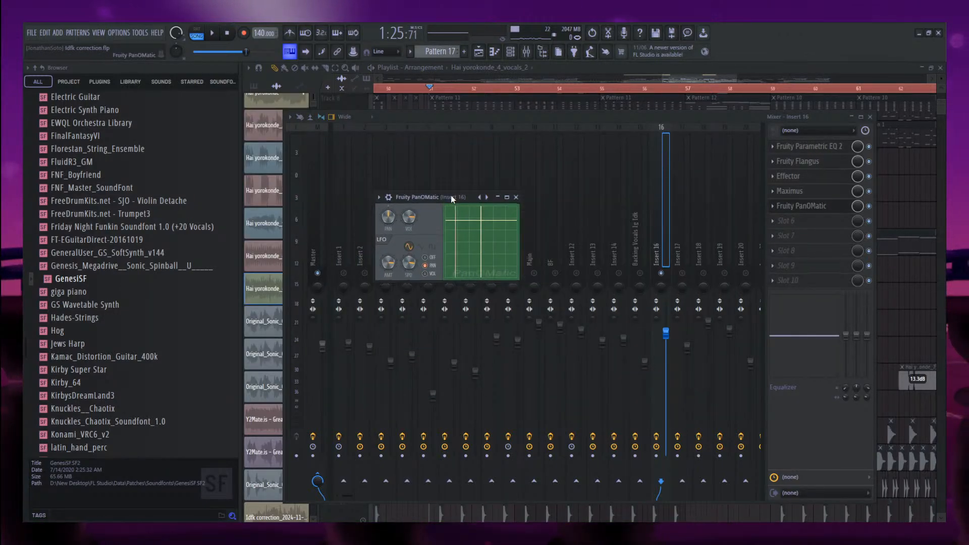
{"action": "key", "text": "space"}
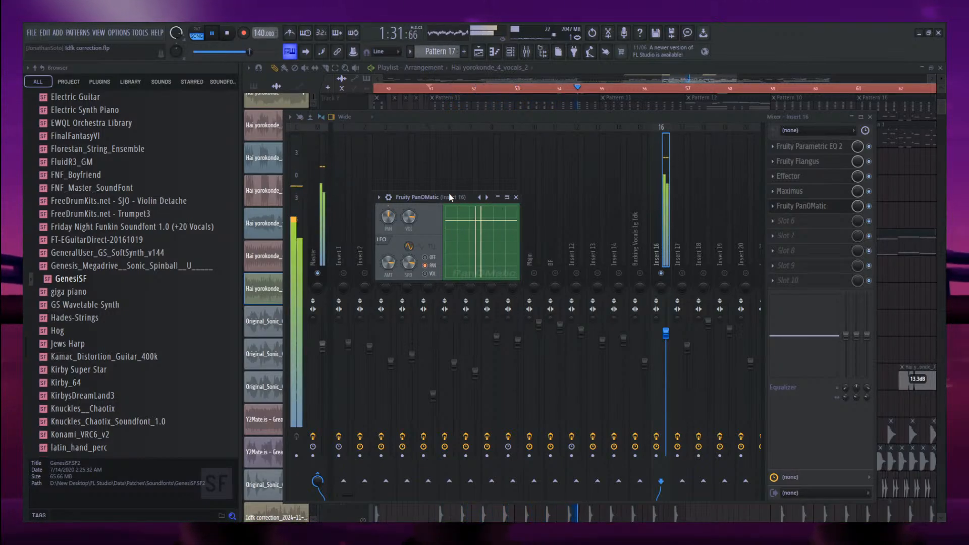
{"action": "left_click_drag", "start_coordinate": [637, 75], "coordinate": [687, 77]}
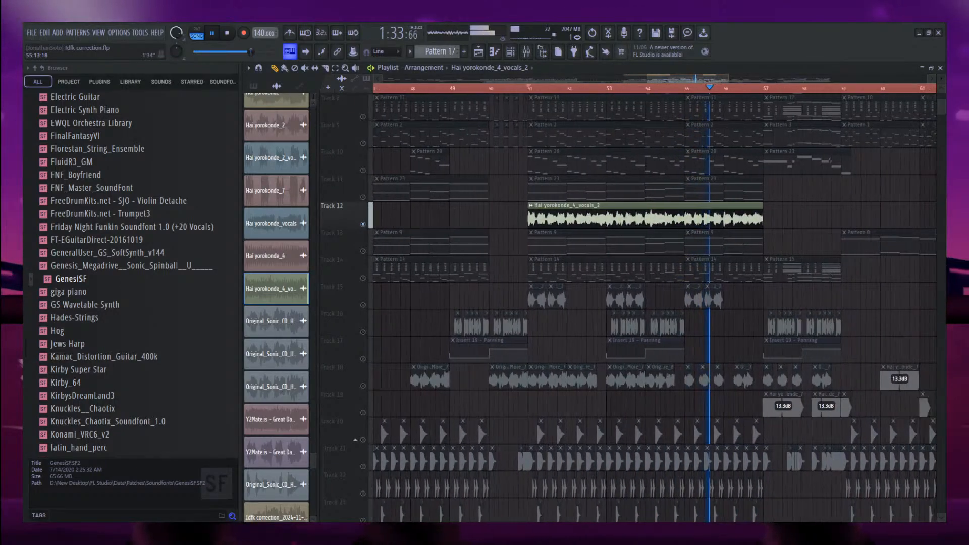
Unmute Track 19, replay the song from bar 51 and check Insert 16's levels in the mixer.
{"action": "left_click", "coordinate": [364, 405]}
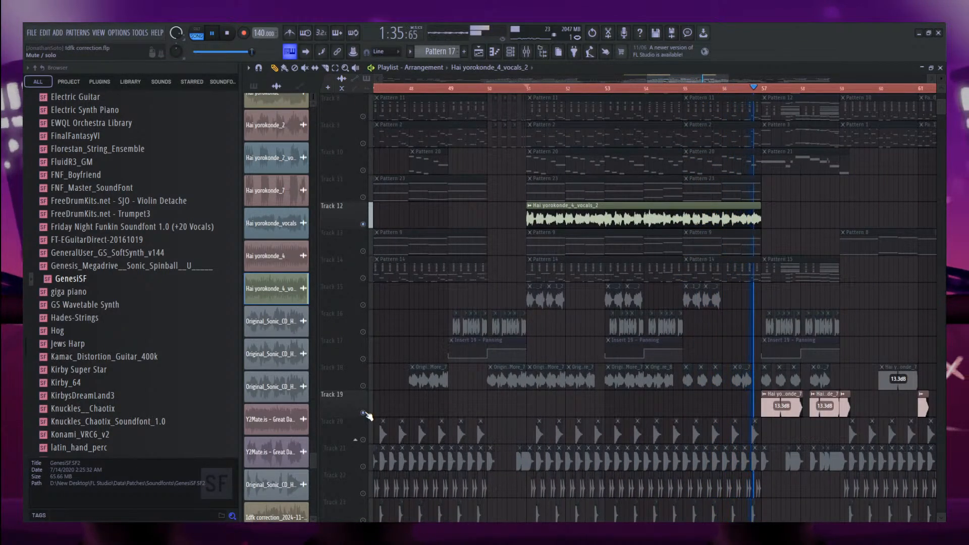
{"action": "left_click", "coordinate": [528, 88]}
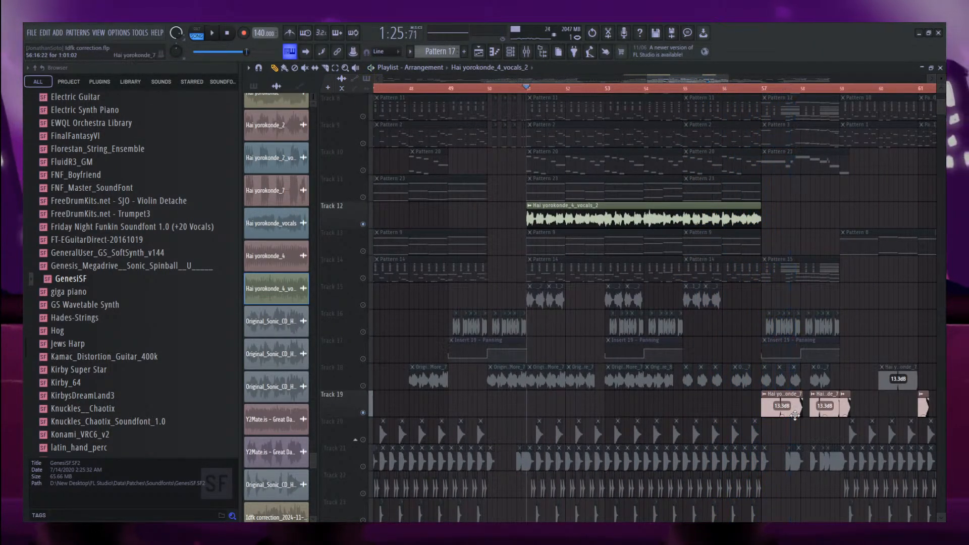
{"action": "left_click", "coordinate": [527, 51]}
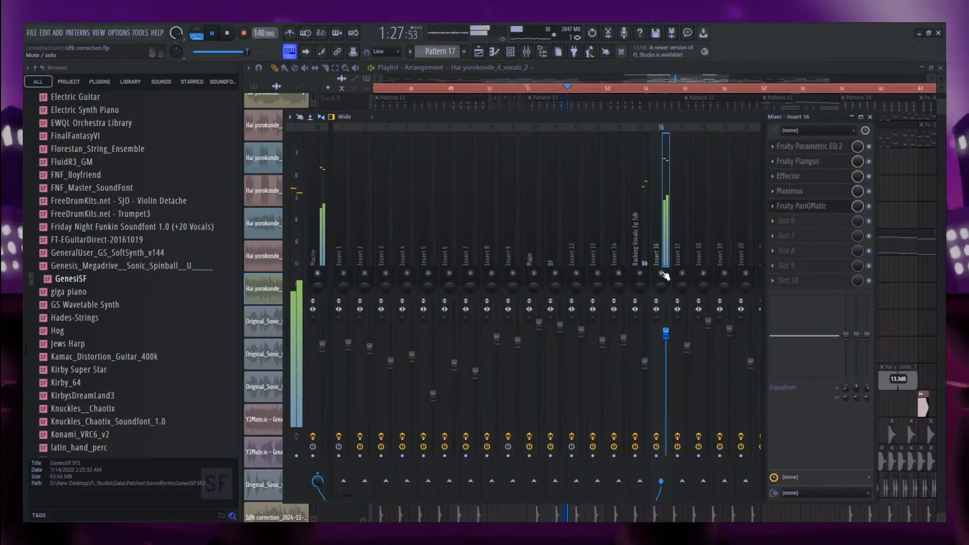
{"action": "left_click", "coordinate": [627, 72]}
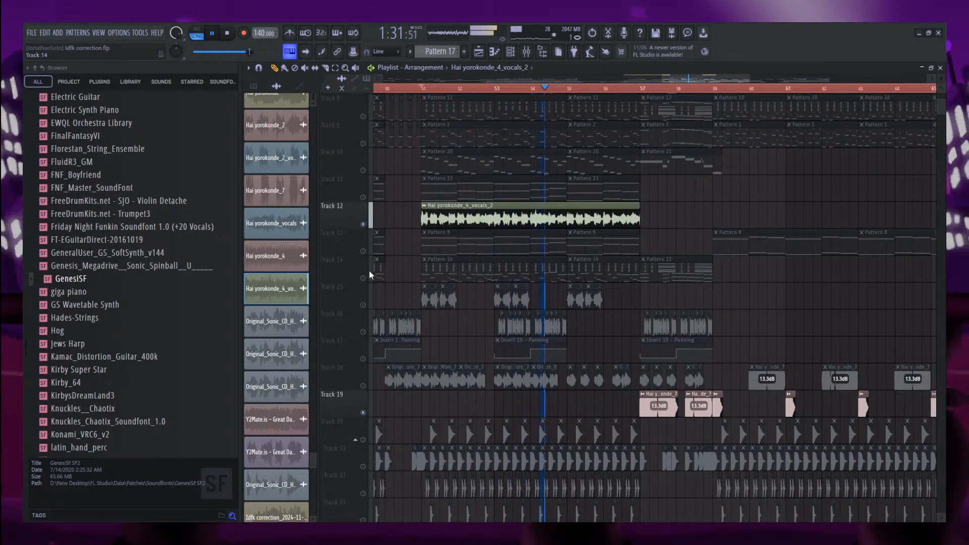
Unmute Tracks 20, 21, 17, 16 and 18 one after another during playback, and stop the song.
{"action": "left_click", "coordinate": [364, 440]}
{"action": "left_click", "coordinate": [364, 466]}
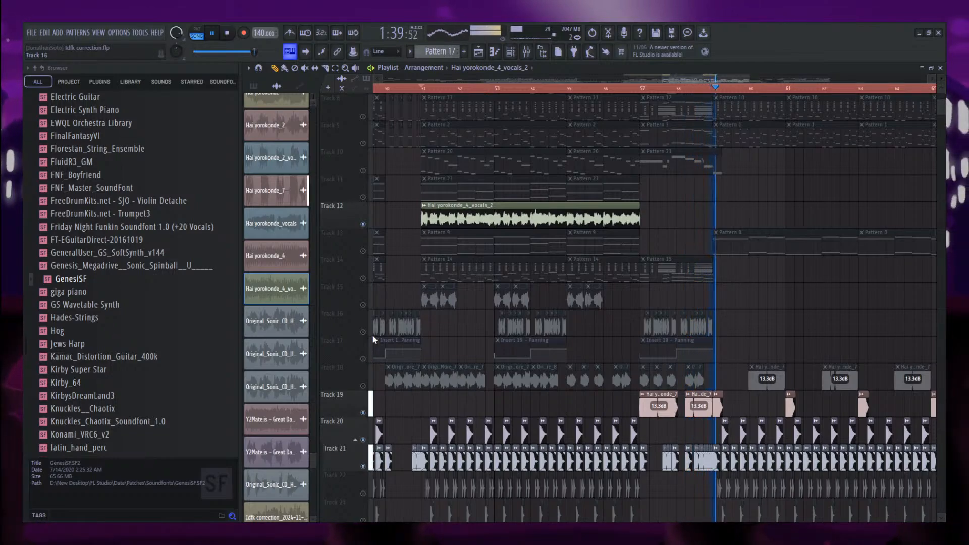
{"action": "left_click", "coordinate": [364, 359]}
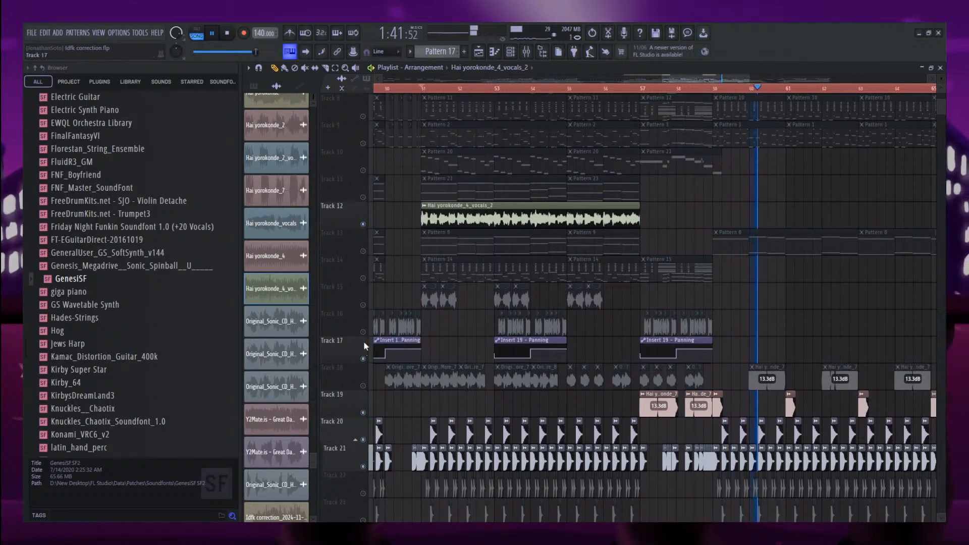
{"action": "left_click", "coordinate": [363, 332]}
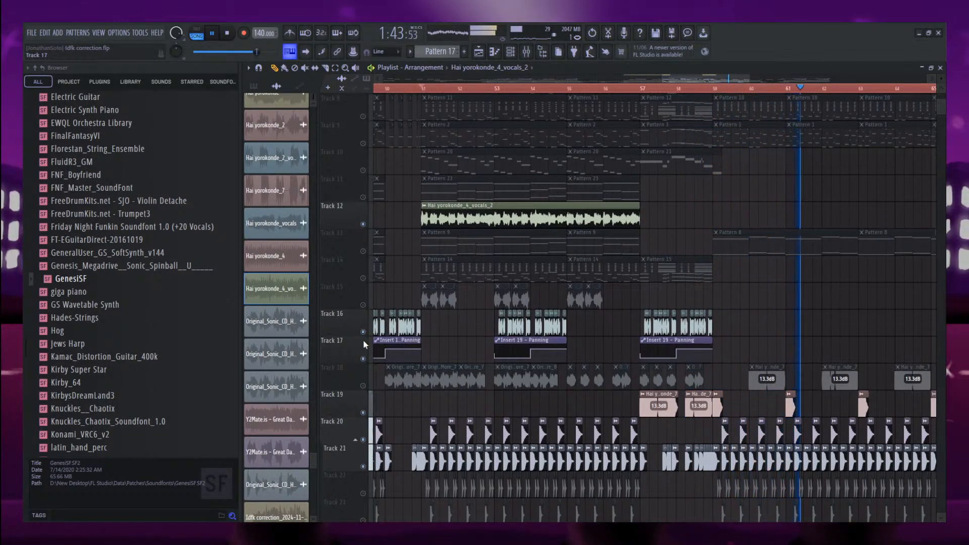
{"action": "left_click", "coordinate": [363, 386]}
{"action": "scroll", "coordinate": [382, 353], "scroll_direction": "down", "scroll_amount": 3}
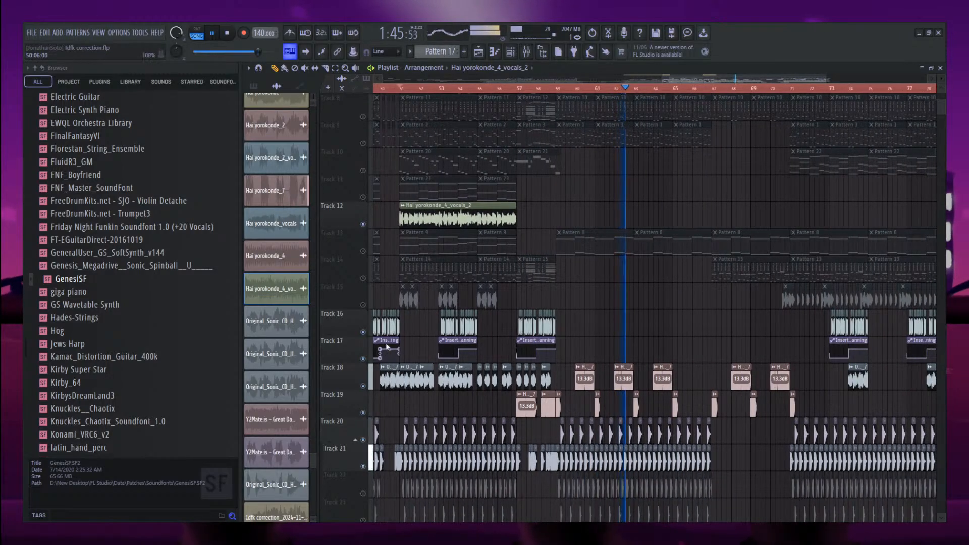
{"action": "key", "text": "space"}
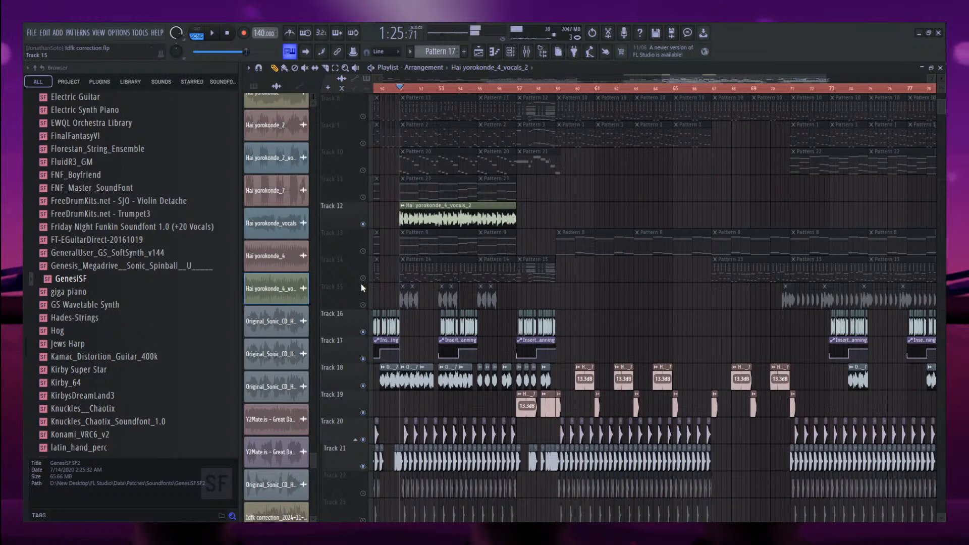
Enable the remaining muted tracks in the playlist, but keep Tracks 1, 2, 3 and 5 muted.
{"action": "scroll", "coordinate": [362, 177], "scroll_direction": "up", "scroll_amount": 6}
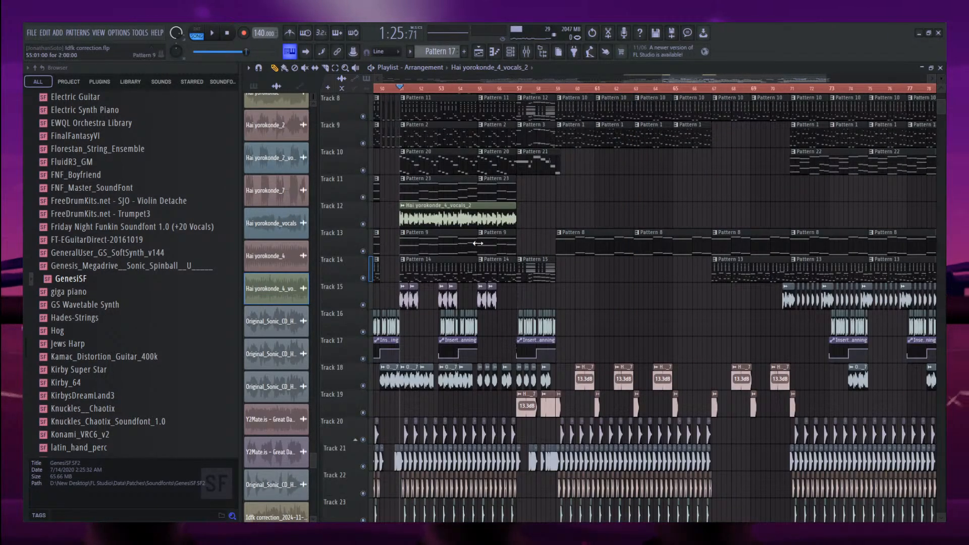
{"action": "left_click", "coordinate": [357, 144]}
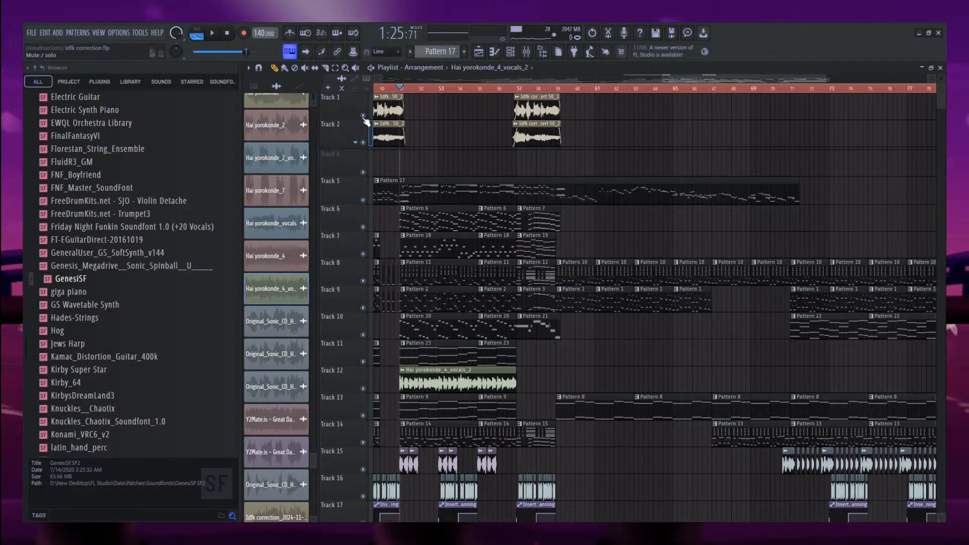
{"action": "left_click", "coordinate": [363, 115]}
{"action": "left_click", "coordinate": [363, 142]}
{"action": "left_click", "coordinate": [355, 143]}
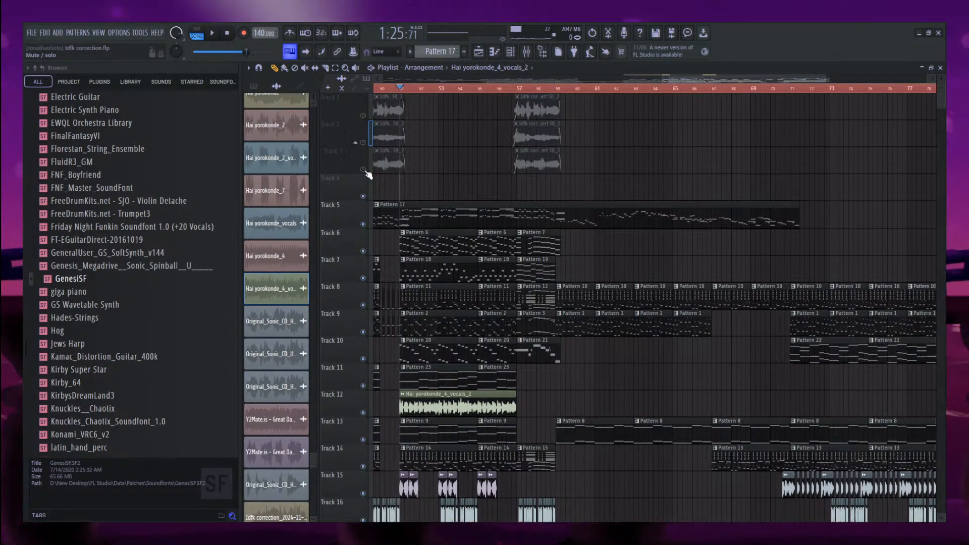
{"action": "left_click", "coordinate": [363, 224]}
Play the full arrangement from just before bar 57 through the Pattern 7 and Pattern 19 section, and stop.
{"action": "key", "text": "space"}
{"action": "left_click", "coordinate": [514, 89]}
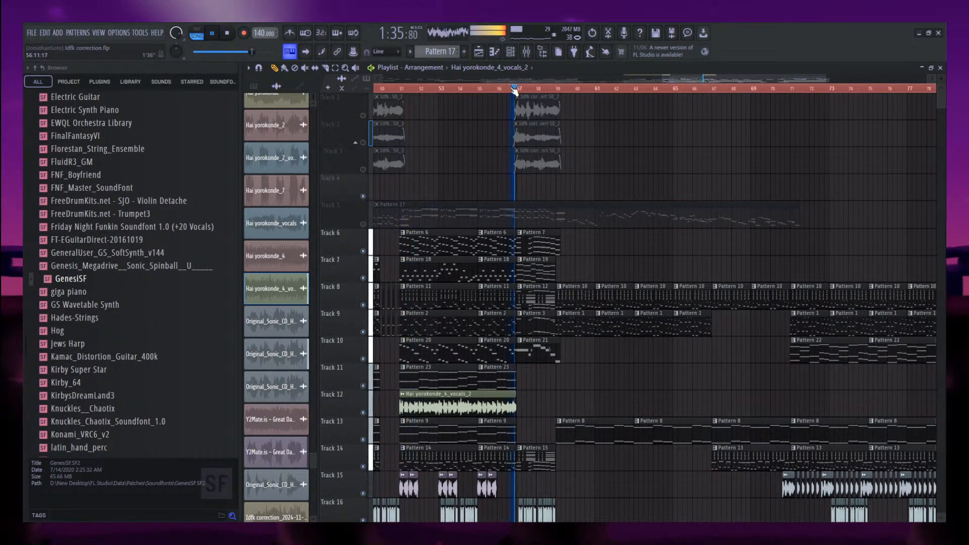
{"action": "scroll", "coordinate": [522, 201], "scroll_direction": "up", "scroll_amount": 3}
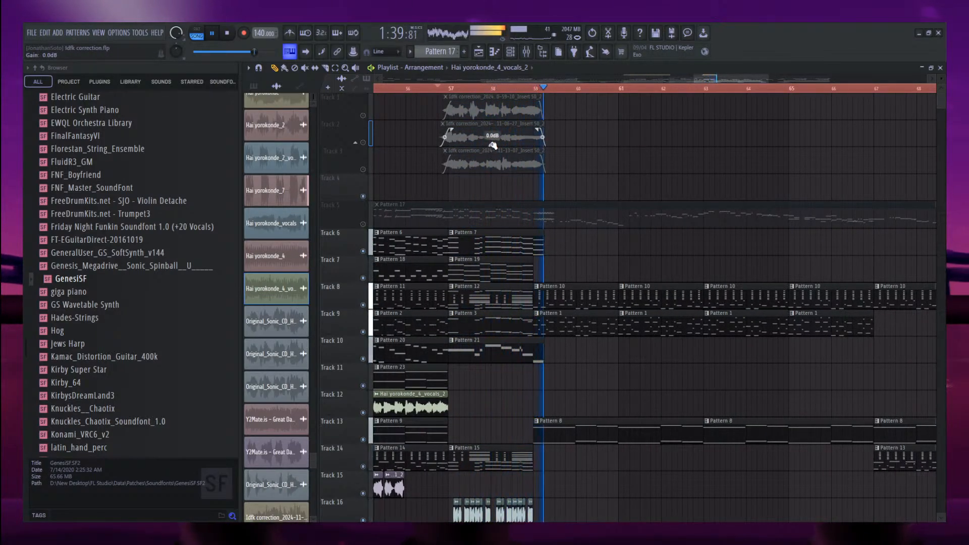
{"action": "key", "text": "space"}
Open Track 14's Pattern 15 in the piano roll and play it on its own in pattern mode.
{"action": "scroll", "coordinate": [497, 225], "scroll_direction": "down", "scroll_amount": 3}
{"action": "double_click", "coordinate": [493, 368]}
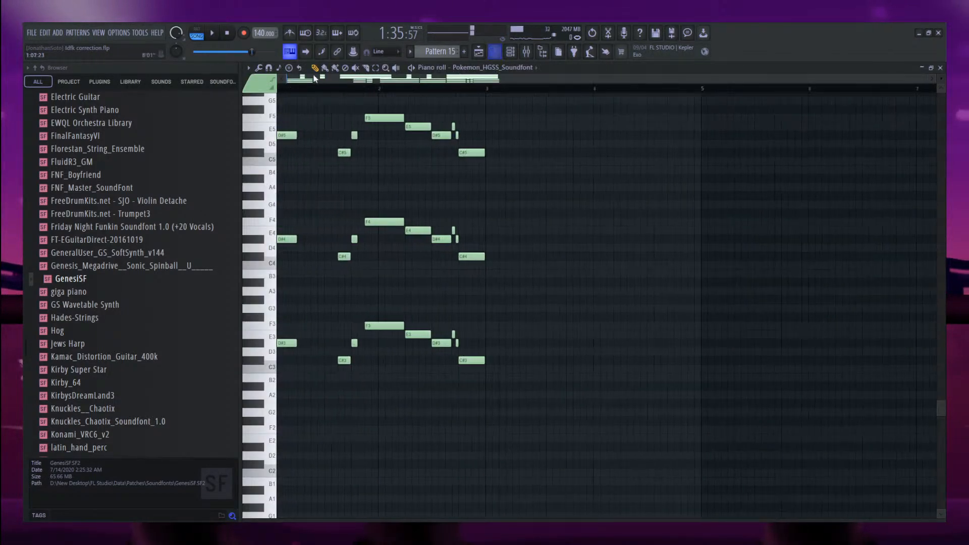
{"action": "key", "text": "l"}
{"action": "scroll", "coordinate": [407, 258], "scroll_direction": "up", "scroll_amount": 5}
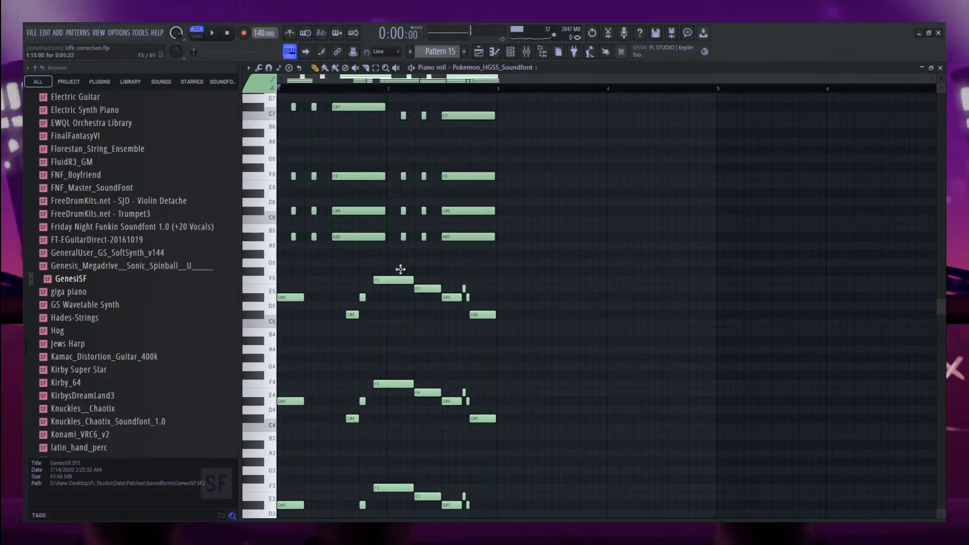
{"action": "scroll", "coordinate": [401, 269], "scroll_direction": "up", "scroll_amount": 1}
{"action": "key", "text": "space"}
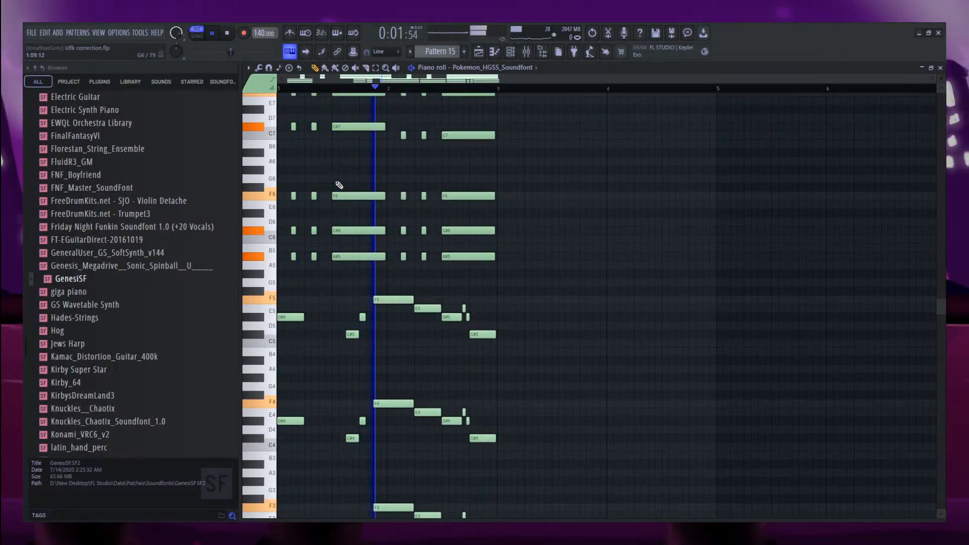
{"action": "key", "text": "space"}
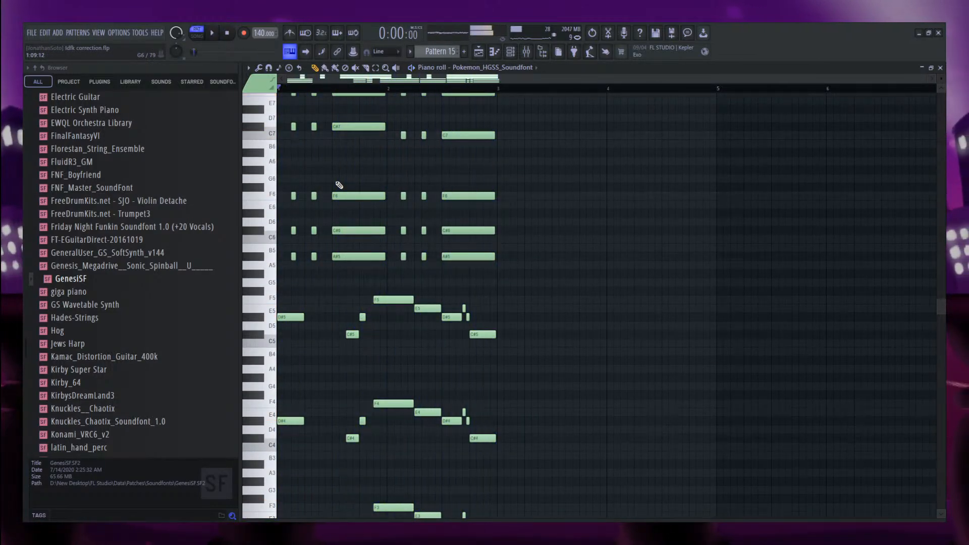
Replay Pattern 15 while examining its stacked chords and lower melody notes, stop, and return to the playlist.
{"action": "scroll", "coordinate": [339, 192], "scroll_direction": "up", "scroll_amount": 4}
{"action": "key", "text": "space"}
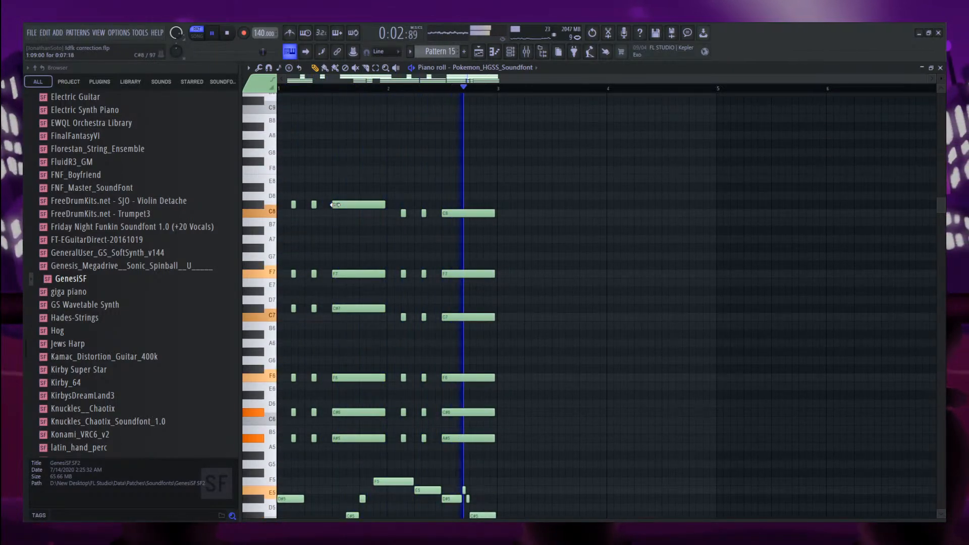
{"action": "scroll", "coordinate": [337, 206], "scroll_direction": "down", "scroll_amount": 4}
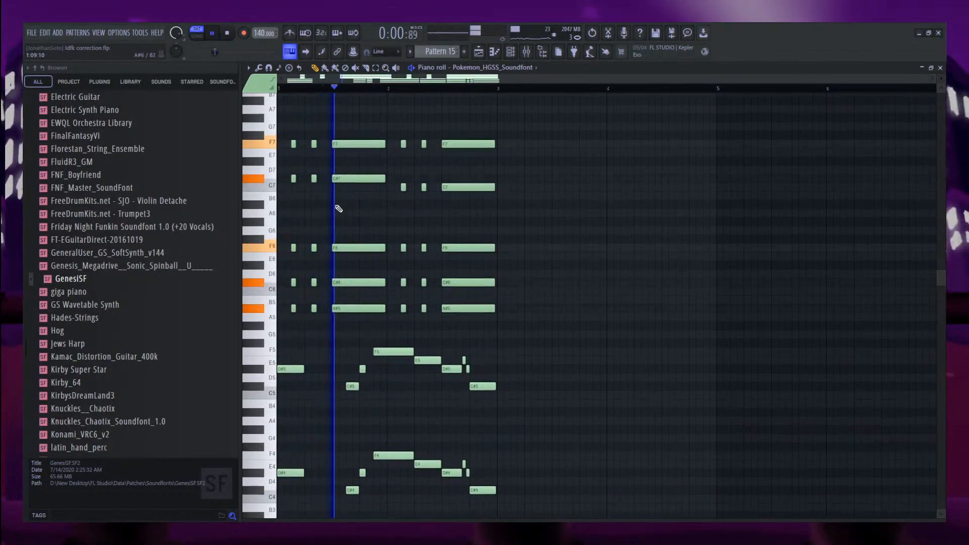
{"action": "scroll", "coordinate": [338, 209], "scroll_direction": "down", "scroll_amount": 2}
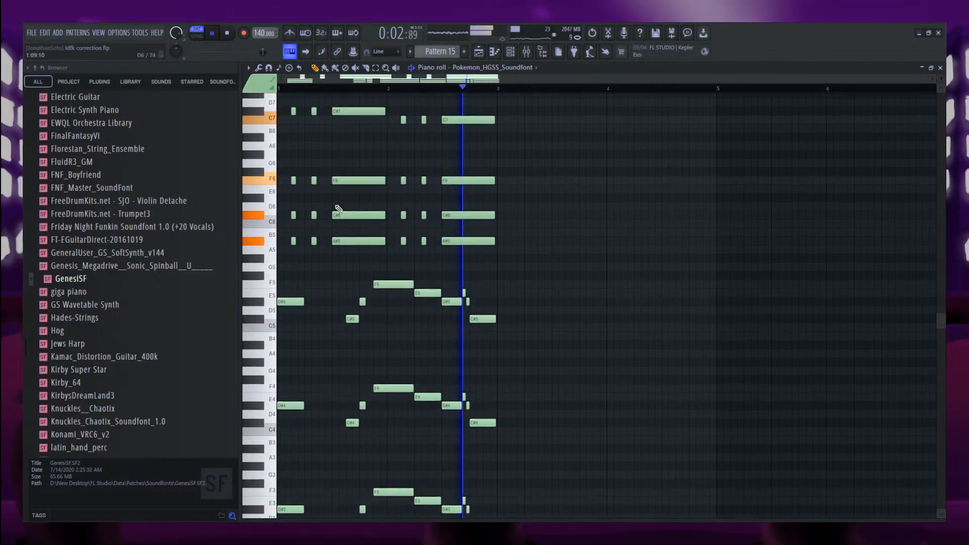
{"action": "key", "text": "space"}
{"action": "key", "text": "F5"}
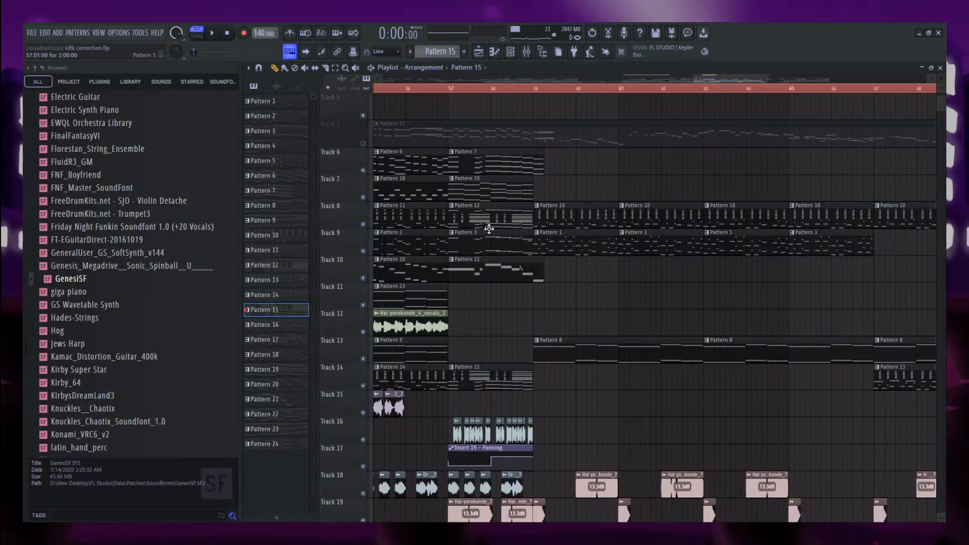
Play Pattern 12 in the piano roll, return to the playlist and audition Pattern 19.
{"action": "double_click", "coordinate": [489, 228]}
{"action": "key", "text": "space"}
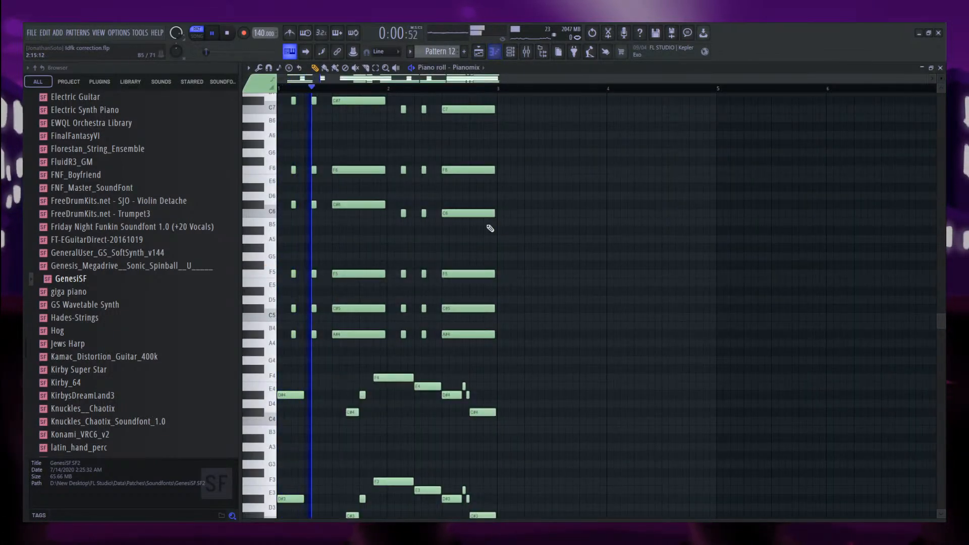
{"action": "left_click", "coordinate": [479, 51]}
{"action": "left_click", "coordinate": [479, 195]}
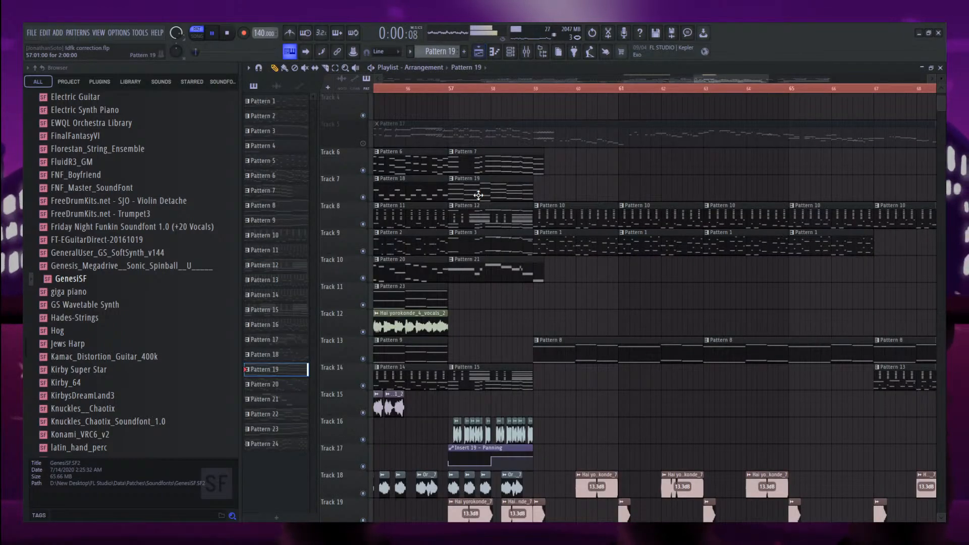
Audition Track 6's Pattern 7, examine its notes in the piano roll and return to the playlist.
{"action": "left_click", "coordinate": [483, 167]}
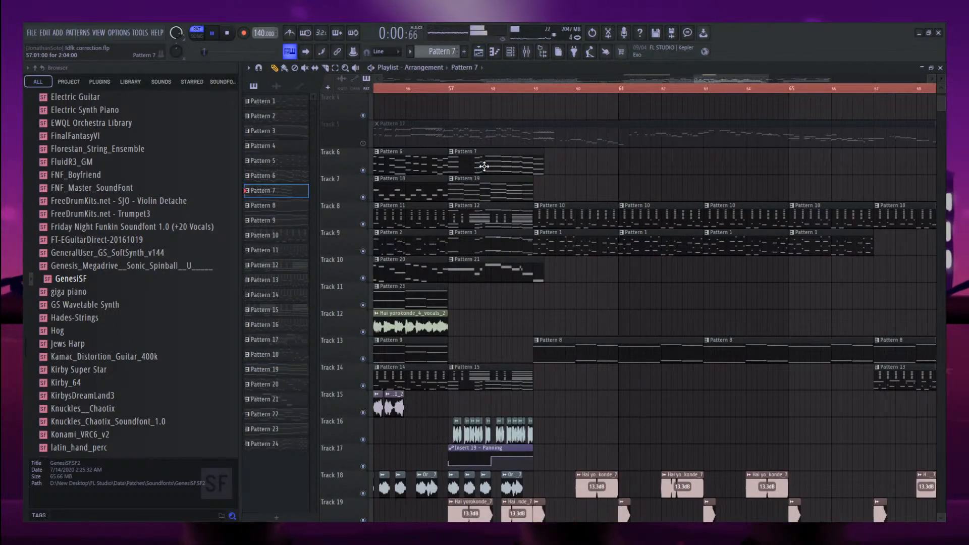
{"action": "double_click", "coordinate": [484, 167]}
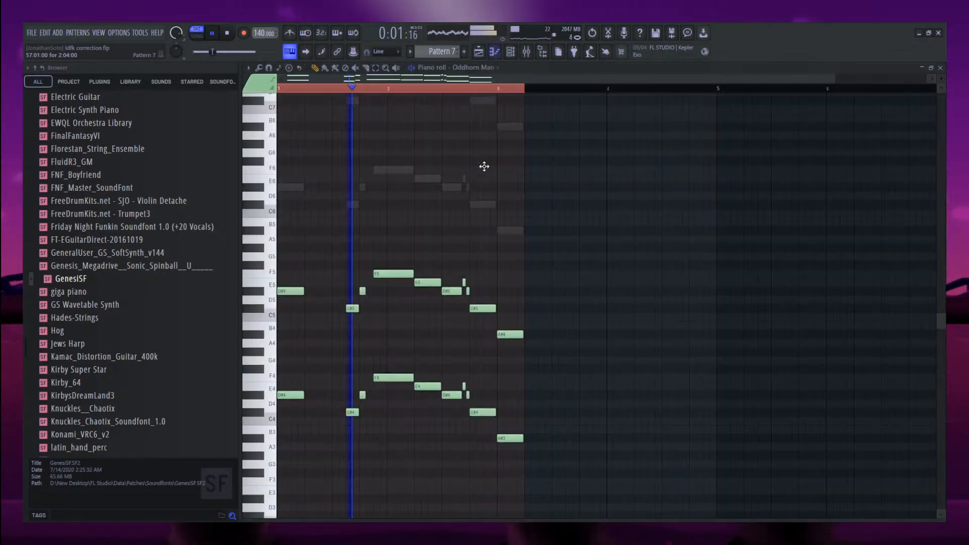
{"action": "left_click", "coordinate": [486, 53]}
Audition Patterns 12, 3 and 21 one after another from their playlist clips at bar 57.
{"action": "left_click", "coordinate": [492, 211]}
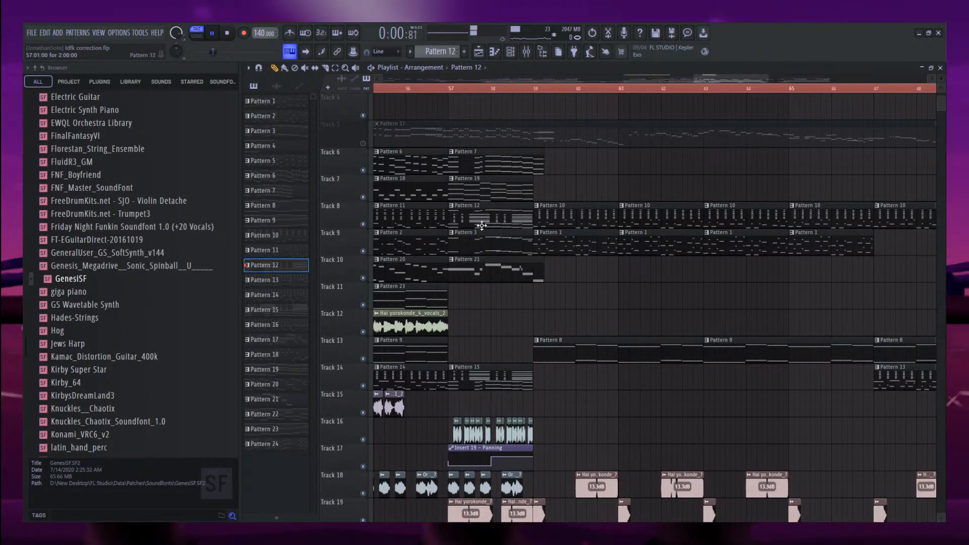
{"action": "left_click", "coordinate": [479, 251]}
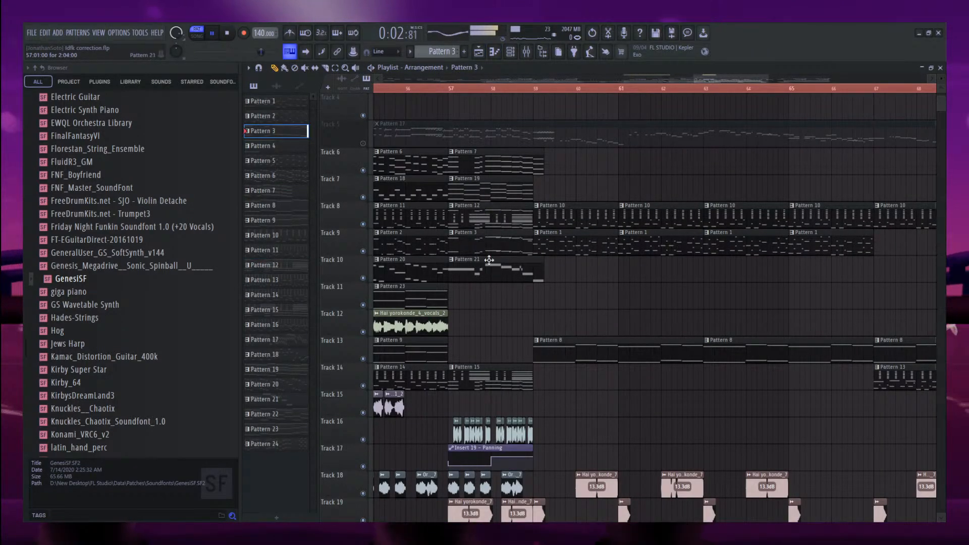
{"action": "left_click", "coordinate": [492, 263]}
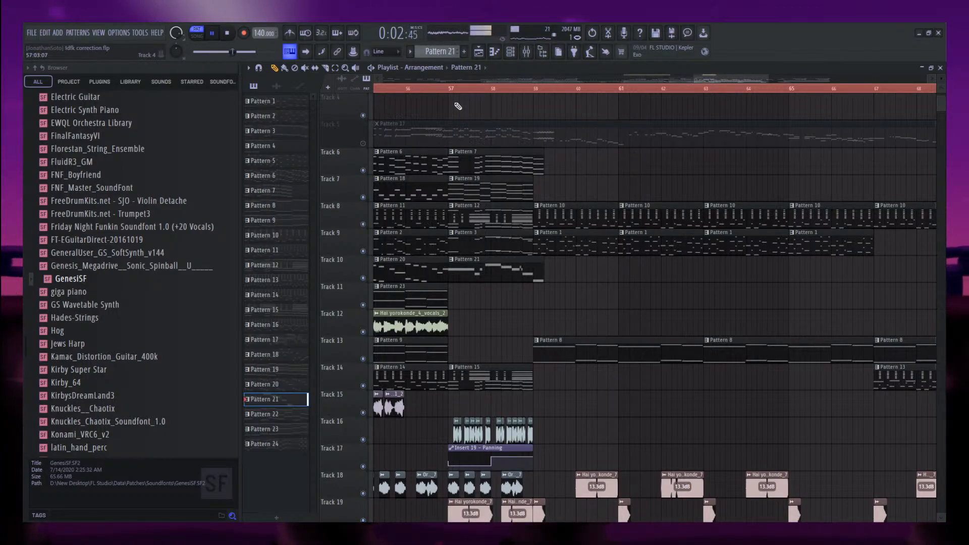
Play the song from bar 57 while following the final section's clips, stop, and view the wider arrangement.
{"action": "left_click", "coordinate": [453, 88]}
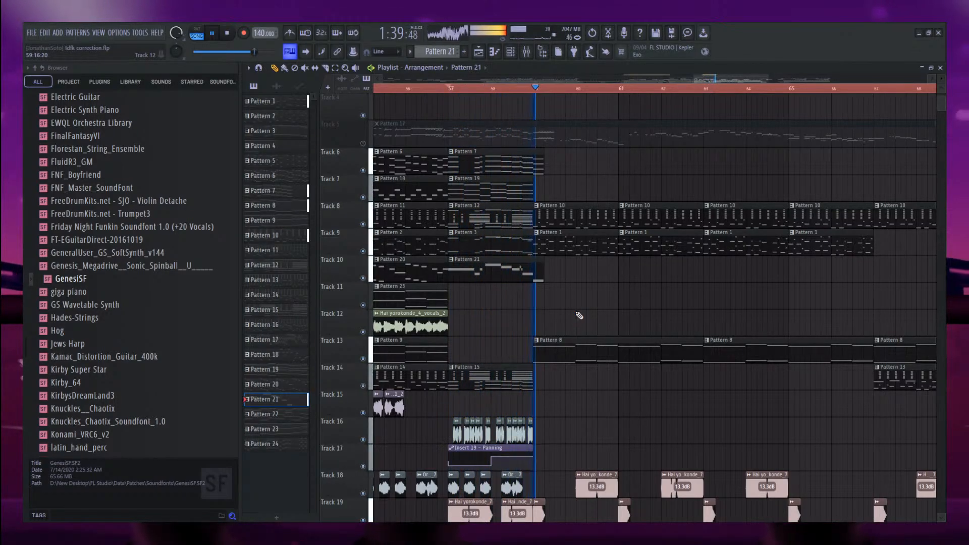
{"action": "scroll", "coordinate": [567, 302], "scroll_direction": "down", "scroll_amount": 1}
{"action": "scroll", "coordinate": [567, 302], "scroll_direction": "down", "scroll_amount": 2}
{"action": "scroll", "coordinate": [461, 262], "scroll_direction": "down", "scroll_amount": 3}
{"action": "scroll", "coordinate": [626, 292], "scroll_direction": "up", "scroll_amount": 2}
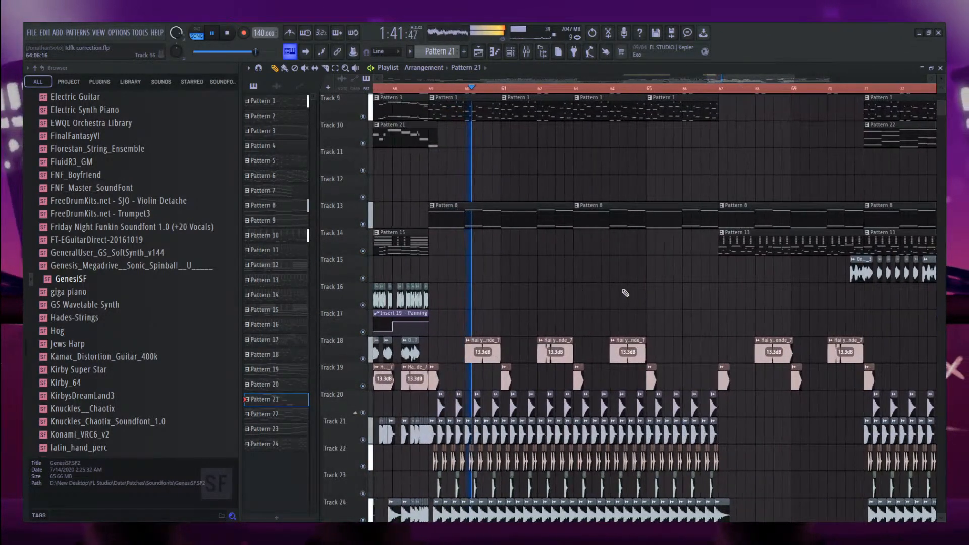
{"action": "scroll", "coordinate": [626, 293], "scroll_direction": "up", "scroll_amount": 1}
{"action": "scroll", "coordinate": [625, 293], "scroll_direction": "up", "scroll_amount": 1}
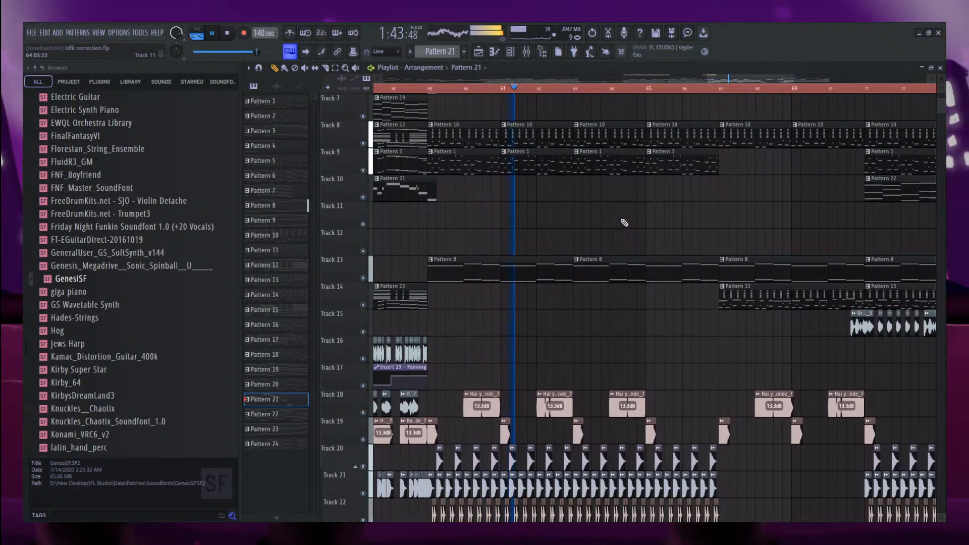
{"action": "scroll", "coordinate": [556, 238], "scroll_direction": "down", "scroll_amount": 1}
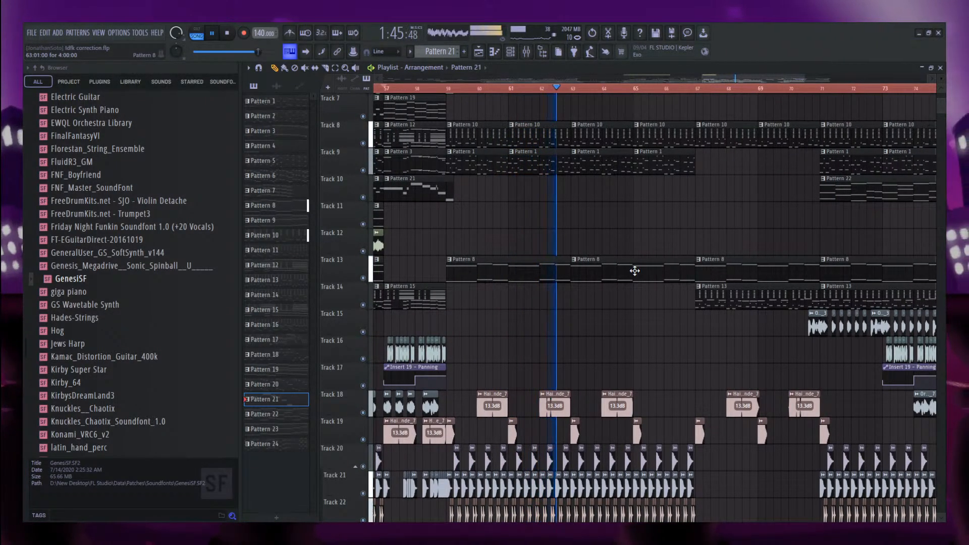
{"action": "scroll", "coordinate": [530, 230], "scroll_direction": "down", "scroll_amount": 1}
{"action": "scroll", "coordinate": [706, 352], "scroll_direction": "right", "scroll_amount": 3}
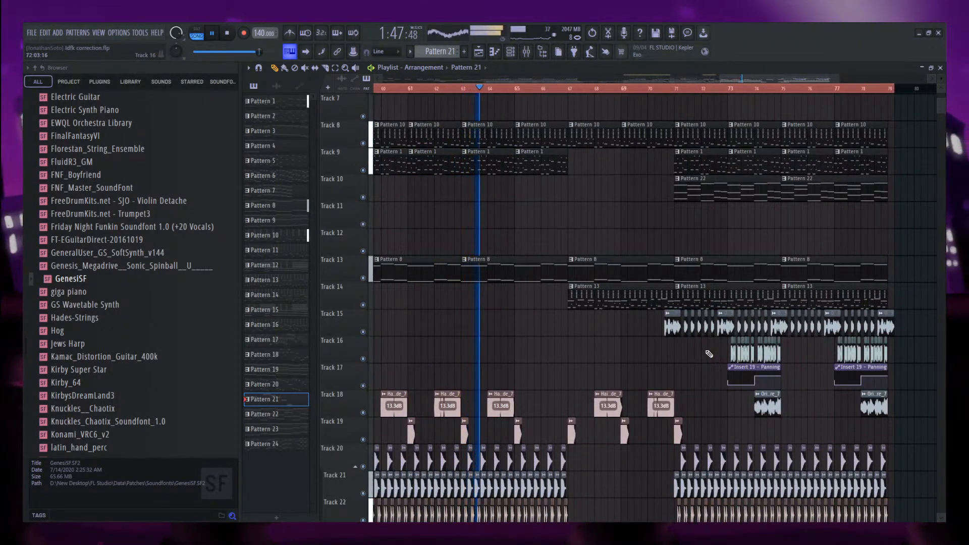
{"action": "key", "text": "space"}
{"action": "scroll", "coordinate": [493, 231], "scroll_direction": "down", "scroll_amount": 7}
{"action": "scroll", "coordinate": [537, 251], "scroll_direction": "up", "scroll_amount": 3}
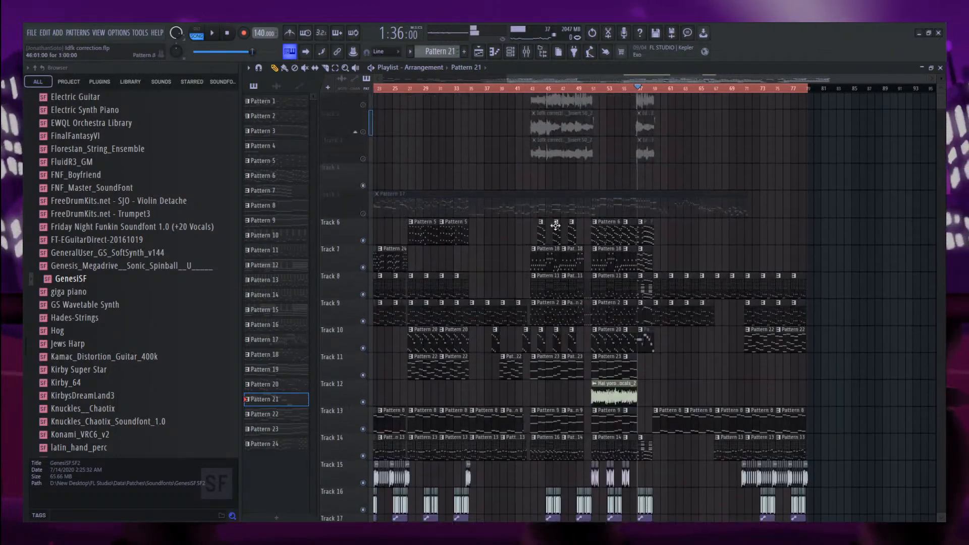
Audition Track 9's Pattern 1 in the Mainbass piano roll, stop playback and return to the playlist.
{"action": "scroll", "coordinate": [537, 250], "scroll_direction": "up", "scroll_amount": 3}
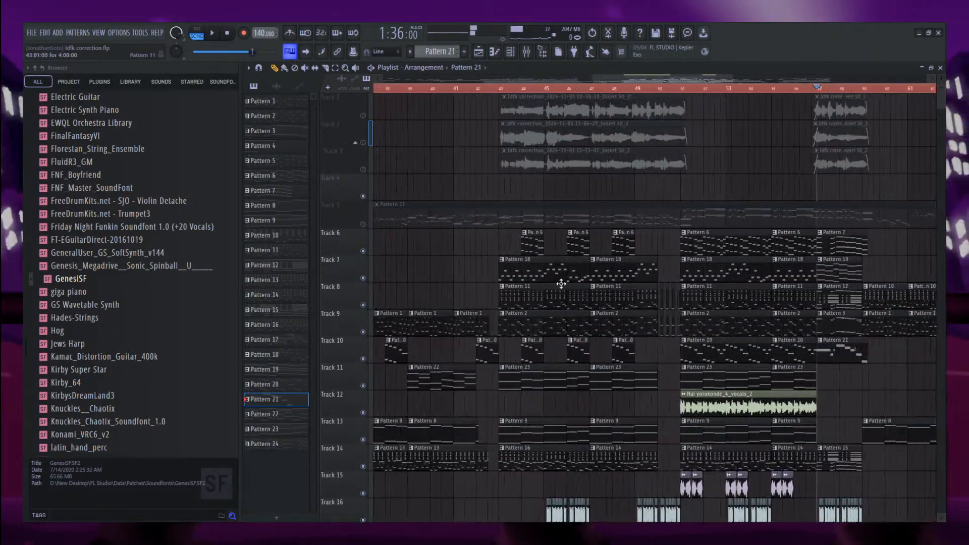
{"action": "double_click", "coordinate": [418, 318]}
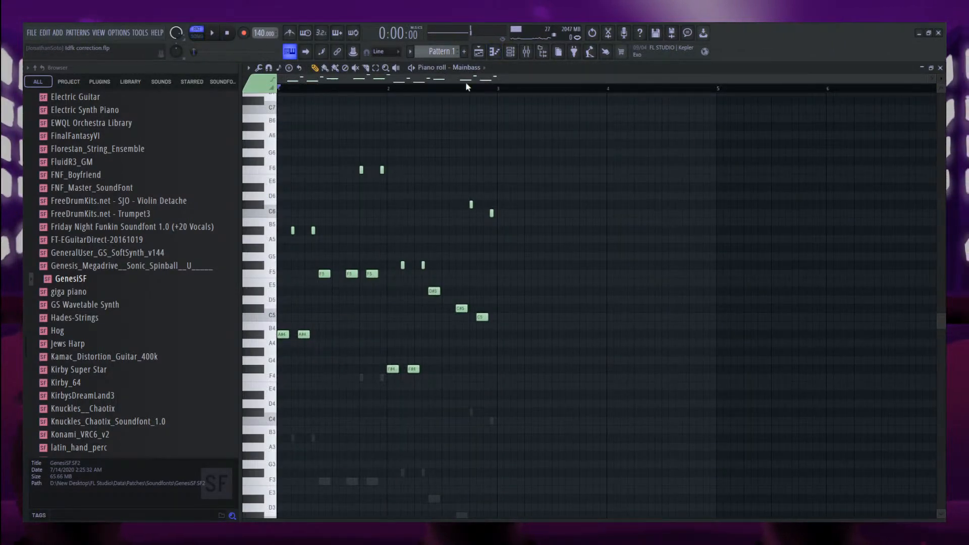
{"action": "key", "text": "space"}
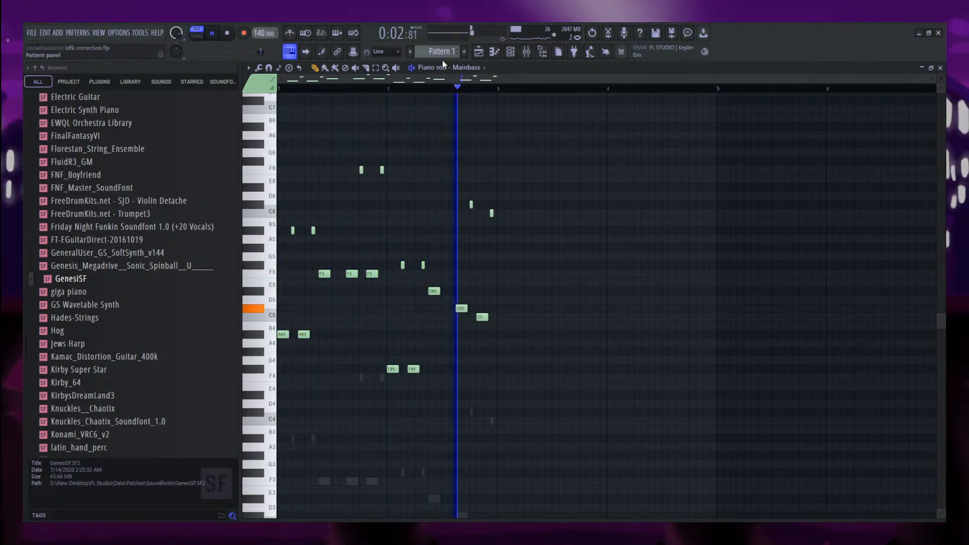
{"action": "key", "text": "space"}
{"action": "left_click", "coordinate": [479, 52]}
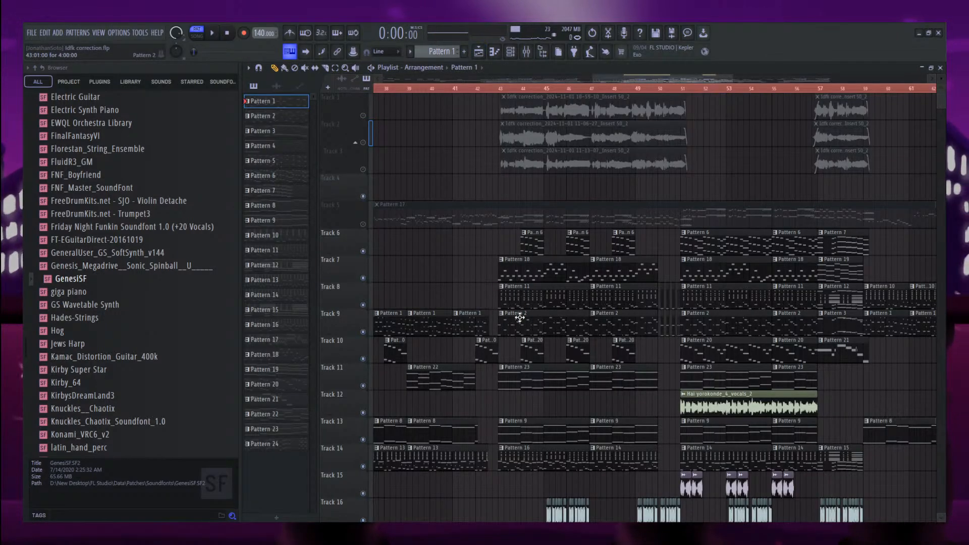
Play Track 9's Pattern 2 clip at bar 43 in the piano roll and return to the playlist.
{"action": "double_click", "coordinate": [520, 317]}
{"action": "key", "text": "space"}
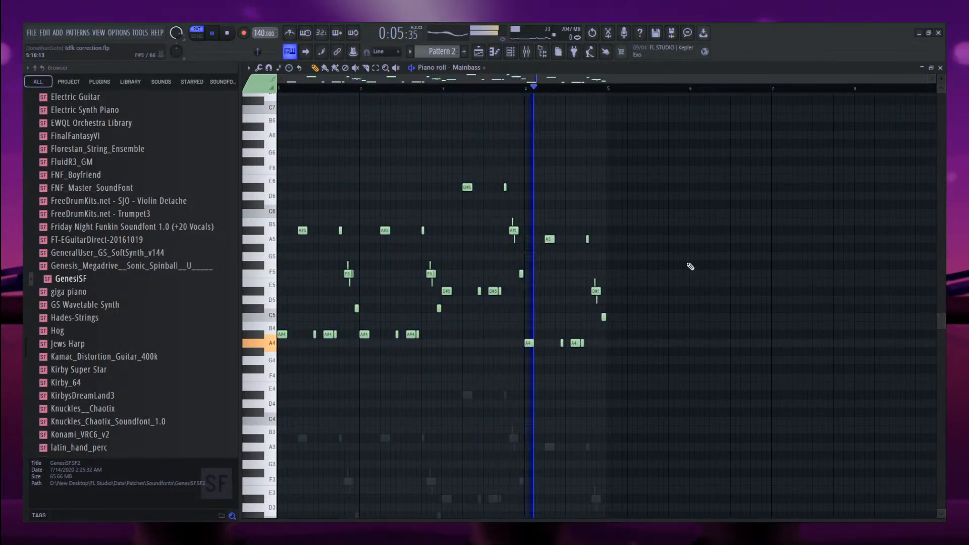
{"action": "key", "text": "space"}
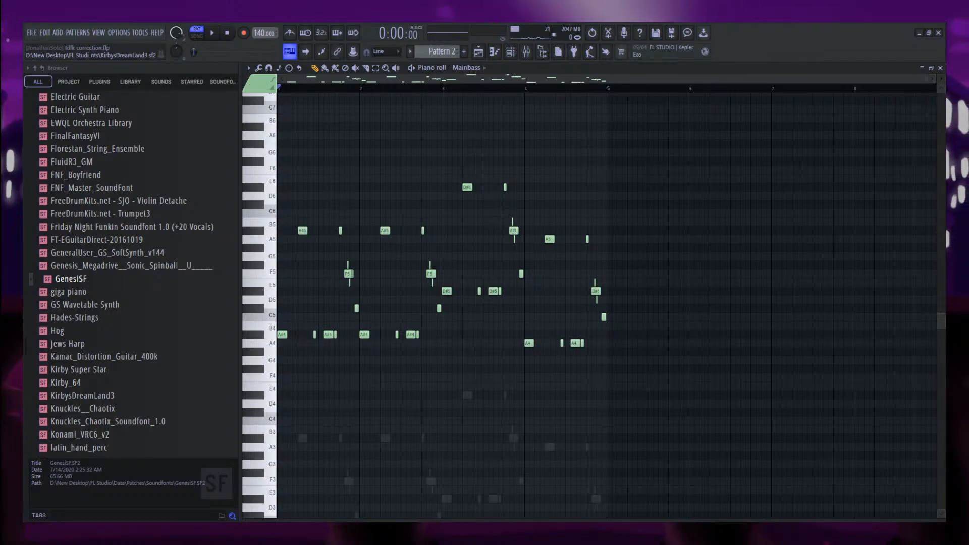
{"action": "left_click", "coordinate": [480, 52]}
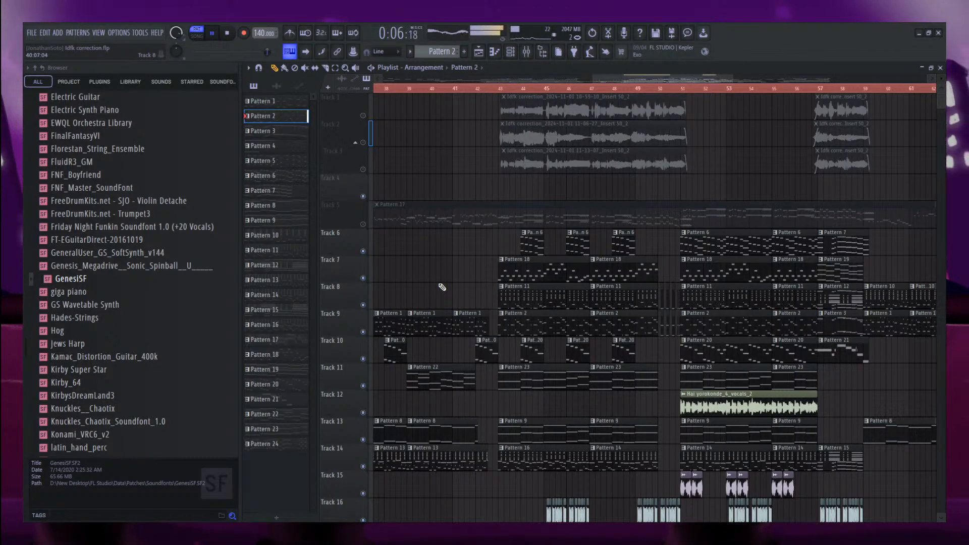
Reopen Pattern 2's Mainbass notes in the piano roll, listen through the bass line and stop playback.
{"action": "left_click", "coordinate": [498, 51]}
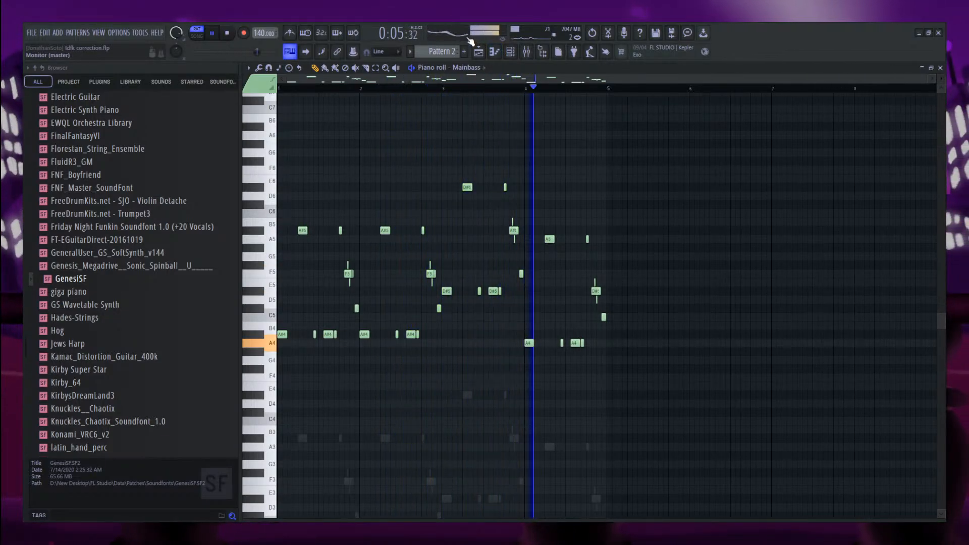
{"action": "left_click", "coordinate": [467, 68]}
{"action": "left_click", "coordinate": [450, 78]}
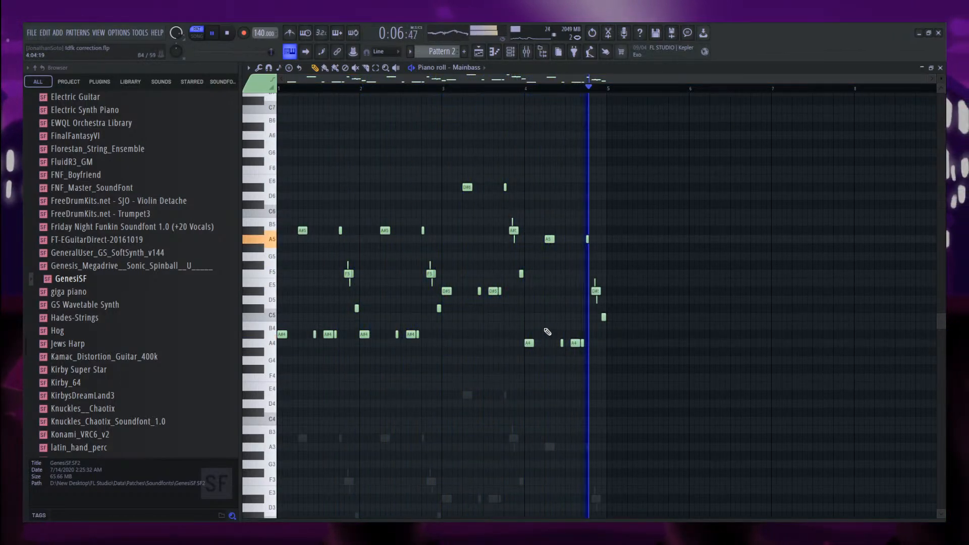
{"action": "key", "text": "space"}
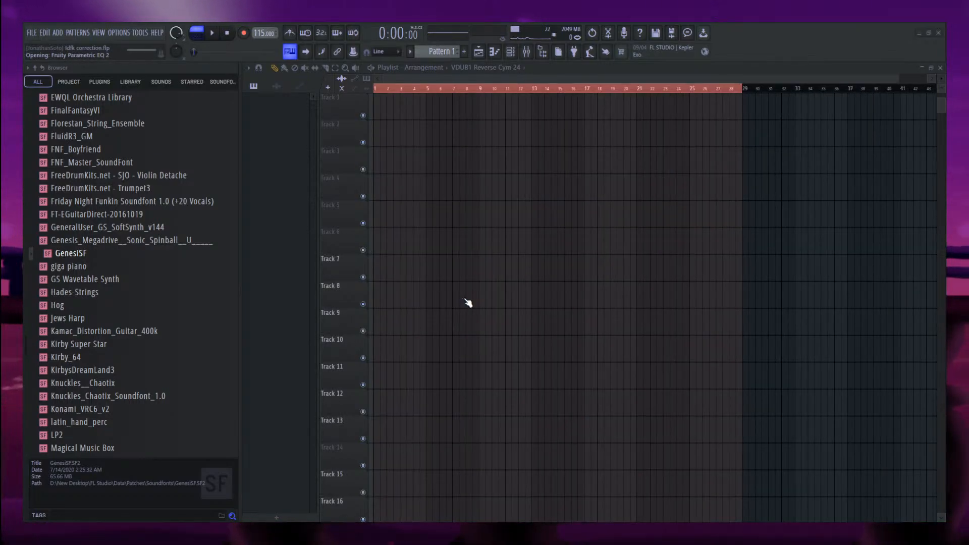
Play the Majin - FOREVER project from bar 1, follow its tracks across the arrangement and stop.
{"action": "left_click", "coordinate": [902, 315]}
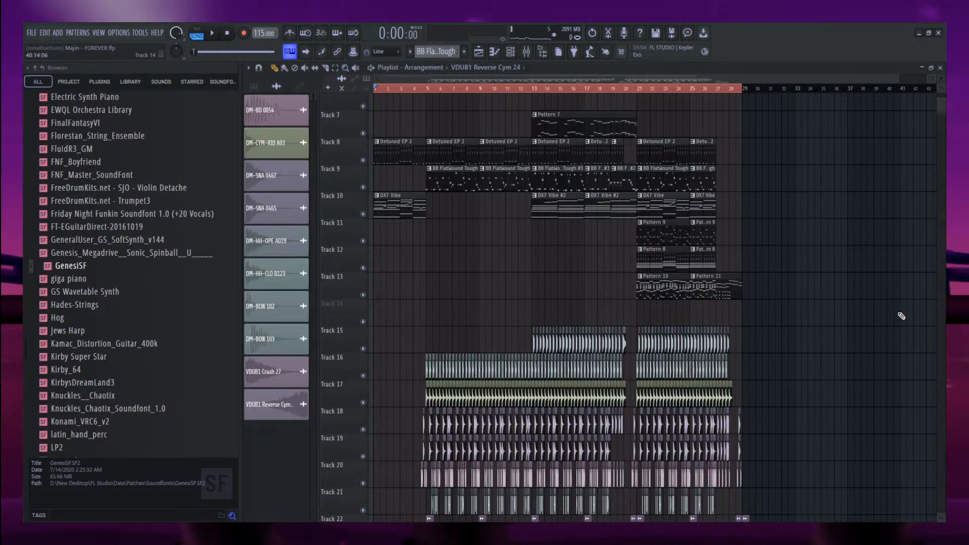
{"action": "key", "text": "space"}
{"action": "scroll", "coordinate": [452, 256], "scroll_direction": "up", "scroll_amount": 5}
{"action": "scroll", "coordinate": [354, 259], "scroll_direction": "up", "scroll_amount": 1}
{"action": "scroll", "coordinate": [347, 261], "scroll_direction": "up", "scroll_amount": 2}
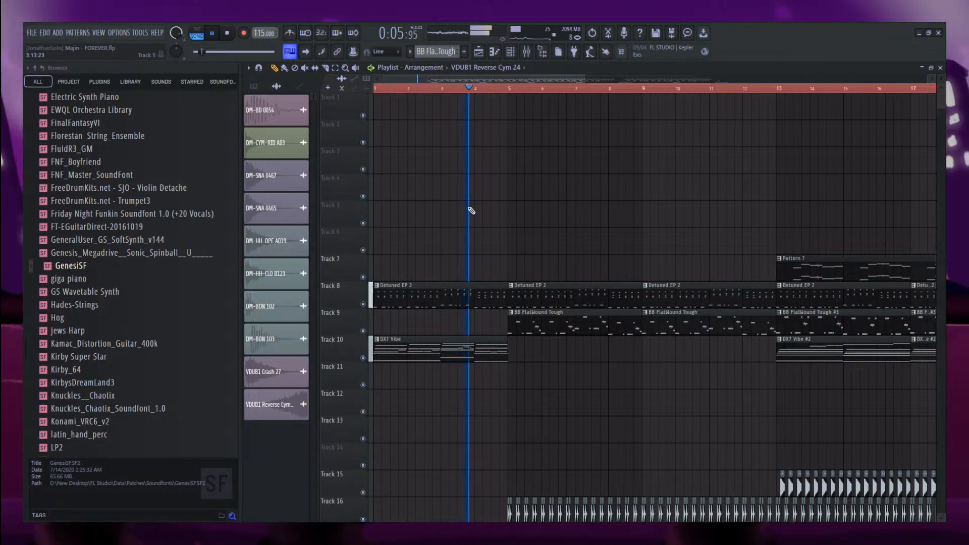
{"action": "scroll", "coordinate": [471, 210], "scroll_direction": "down", "scroll_amount": 4}
{"action": "scroll", "coordinate": [481, 287], "scroll_direction": "down", "scroll_amount": 3}
{"action": "scroll", "coordinate": [481, 288], "scroll_direction": "up", "scroll_amount": 5}
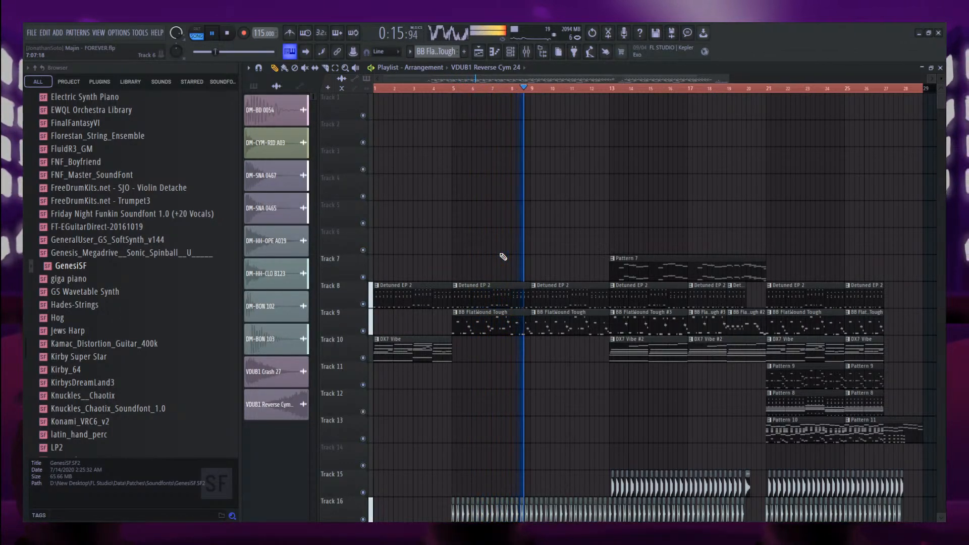
{"action": "key", "text": "space"}
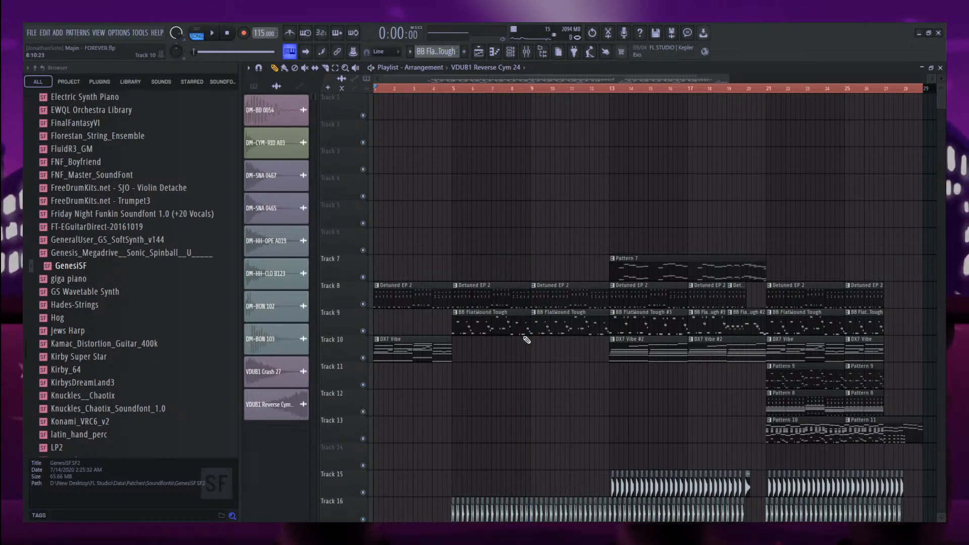
Audition the BB FlatWound Tough pattern in the piano roll, check its channels in the channel rack and return to the playlist.
{"action": "double_click", "coordinate": [490, 329]}
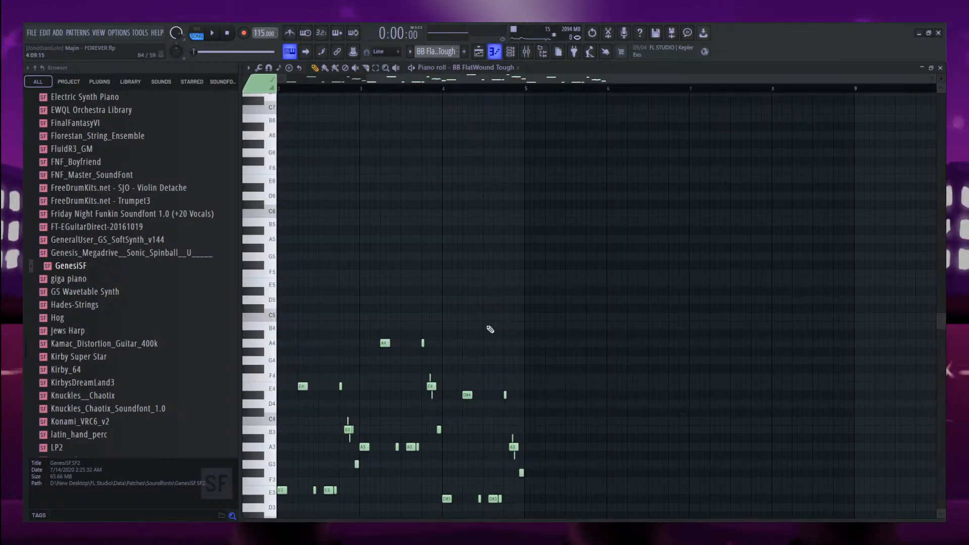
{"action": "key", "text": "space"}
{"action": "scroll", "coordinate": [426, 259], "scroll_direction": "down", "scroll_amount": 3}
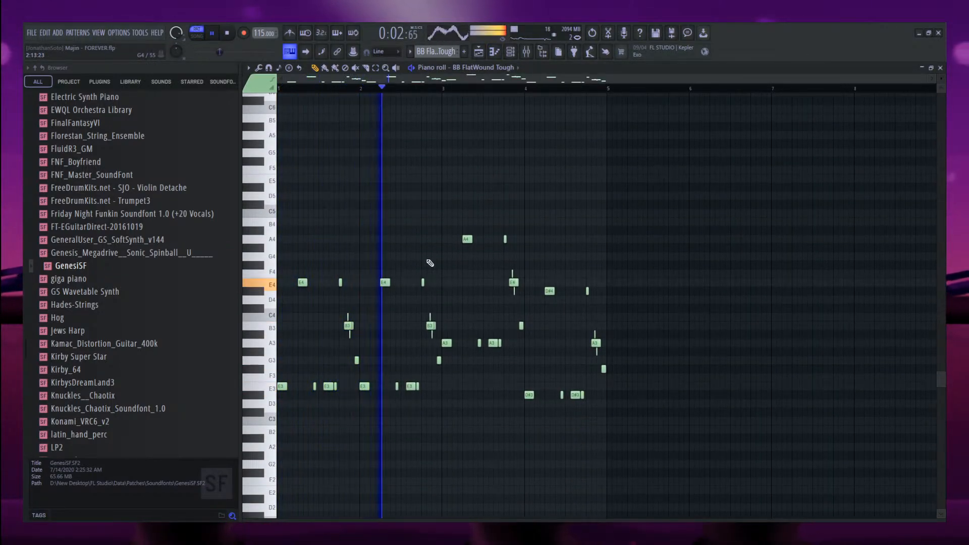
{"action": "scroll", "coordinate": [430, 263], "scroll_direction": "down", "scroll_amount": 2}
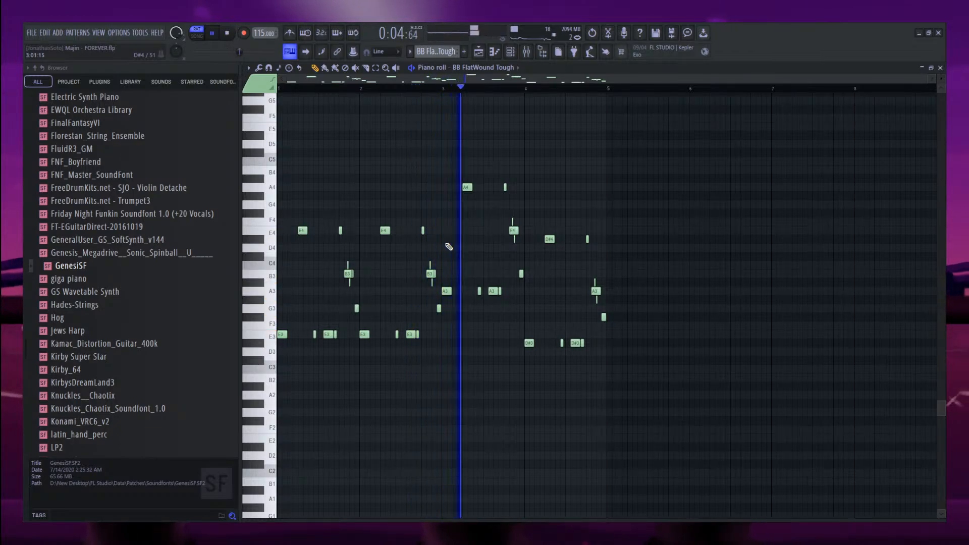
{"action": "left_click", "coordinate": [510, 51]}
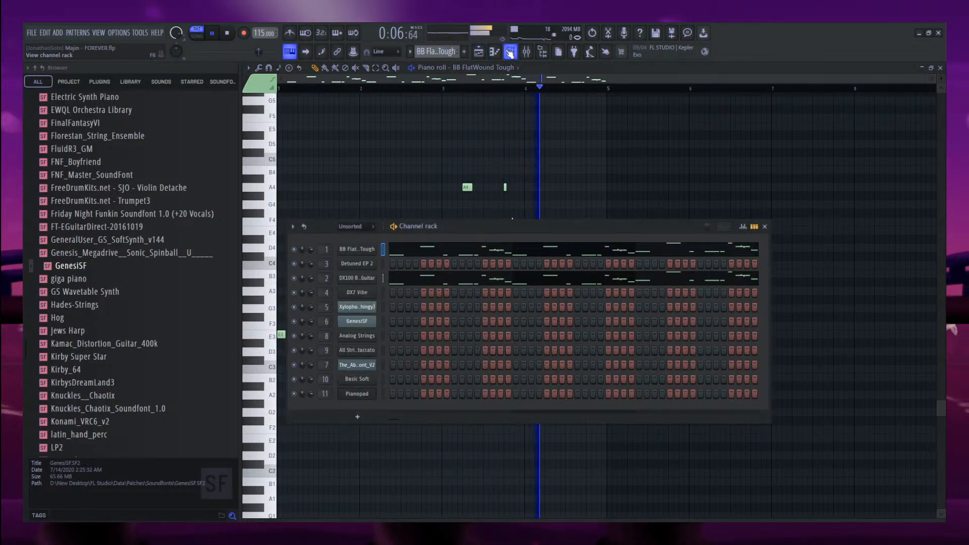
{"action": "left_click", "coordinate": [495, 52]}
{"action": "key", "text": "space"}
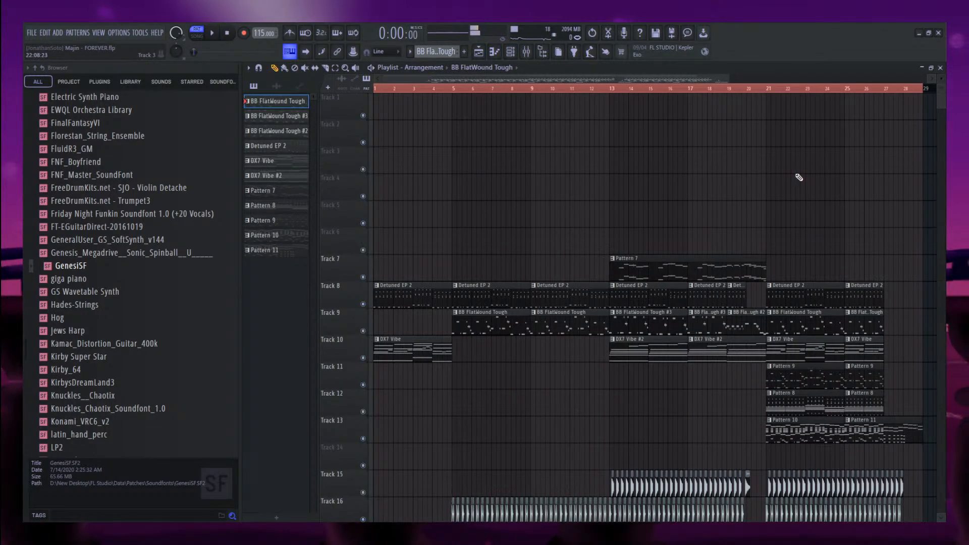
Look over the arrangement, play the song from bar 13 into the section starting at bar 21, and stop.
{"action": "scroll", "coordinate": [799, 177], "scroll_direction": "up", "scroll_amount": 2}
{"action": "scroll", "coordinate": [579, 260], "scroll_direction": "down", "scroll_amount": 1}
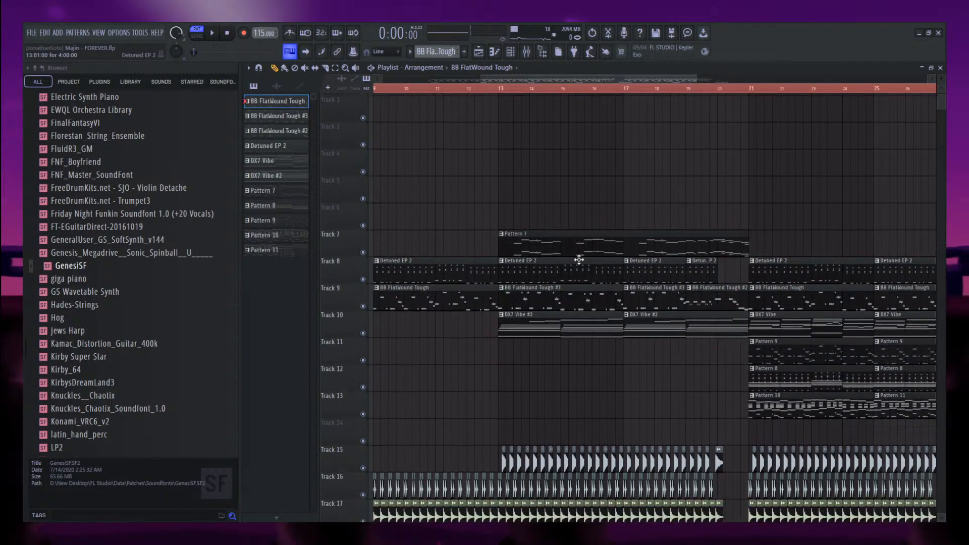
{"action": "scroll", "coordinate": [558, 255], "scroll_direction": "down", "scroll_amount": 3}
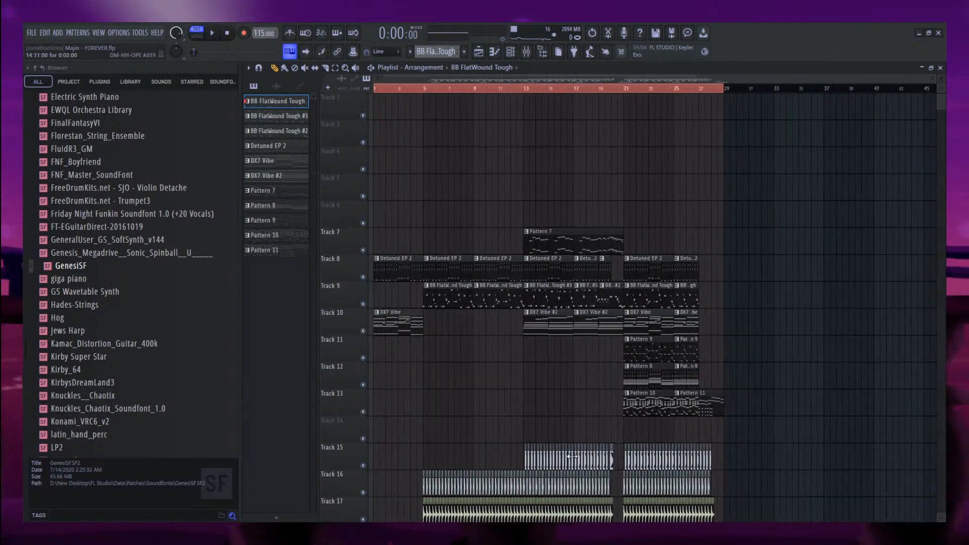
{"action": "scroll", "coordinate": [572, 456], "scroll_direction": "down", "scroll_amount": 2}
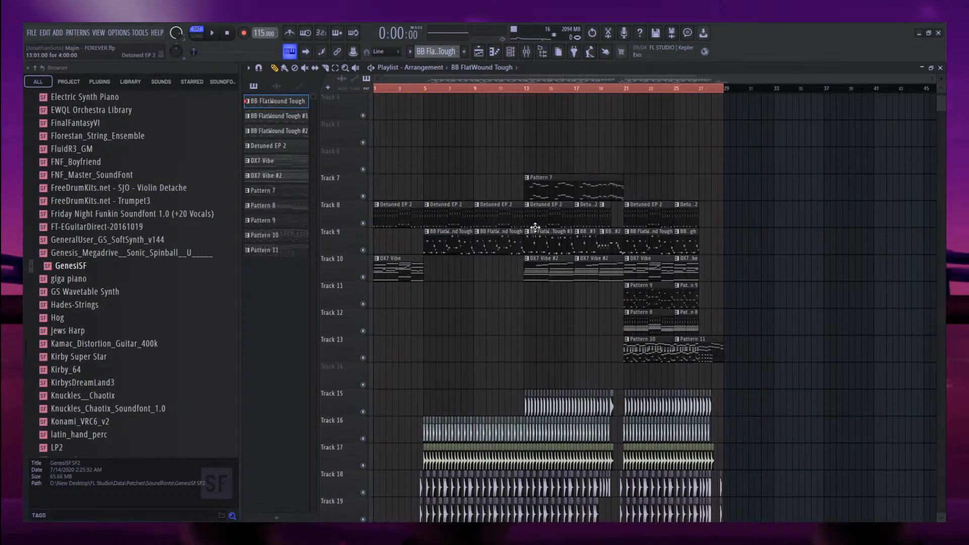
{"action": "scroll", "coordinate": [638, 266], "scroll_direction": "up", "scroll_amount": 3}
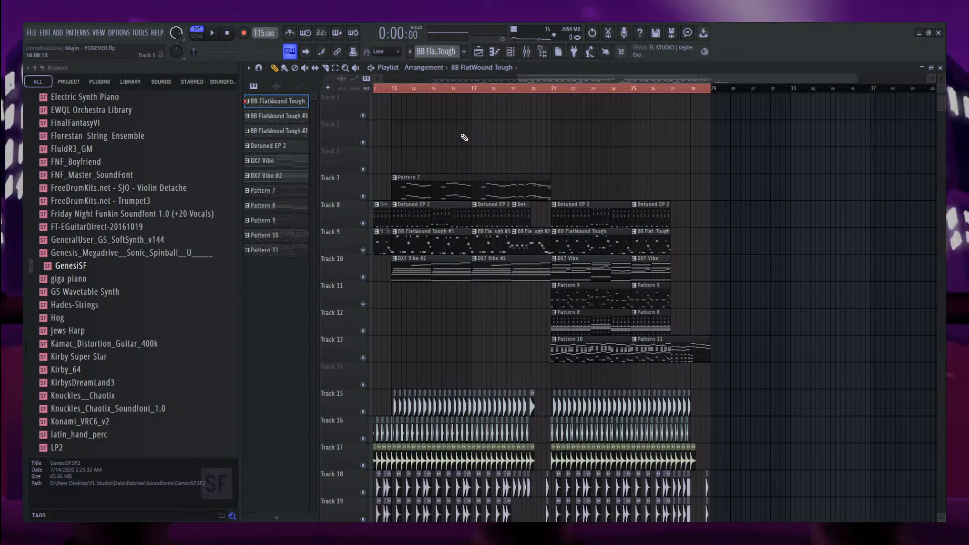
{"action": "key", "text": "space"}
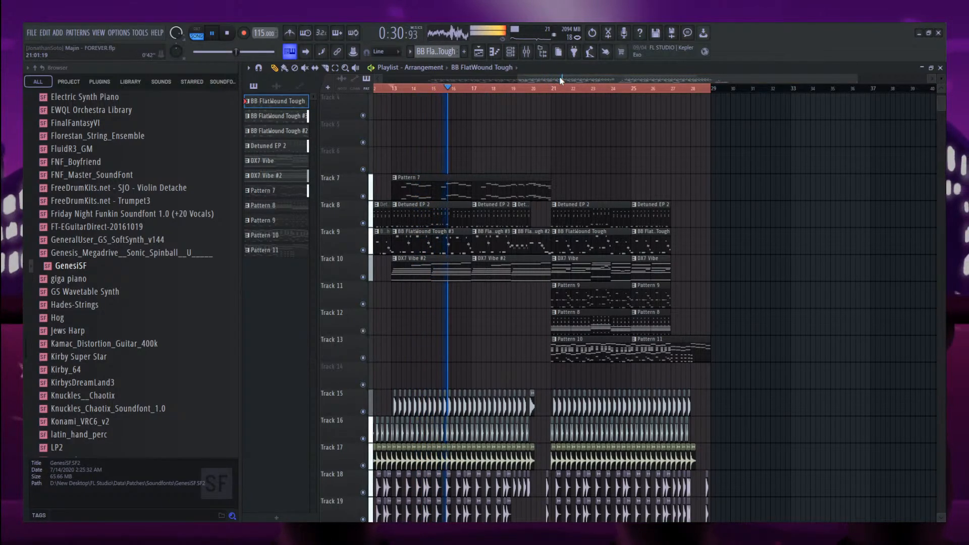
{"action": "mouse_move", "coordinate": [561, 80]}
{"action": "left_mouse_down"}
{"action": "mouse_move", "coordinate": [507, 80]}
{"action": "mouse_move", "coordinate": [575, 80]}
{"action": "left_mouse_up"}
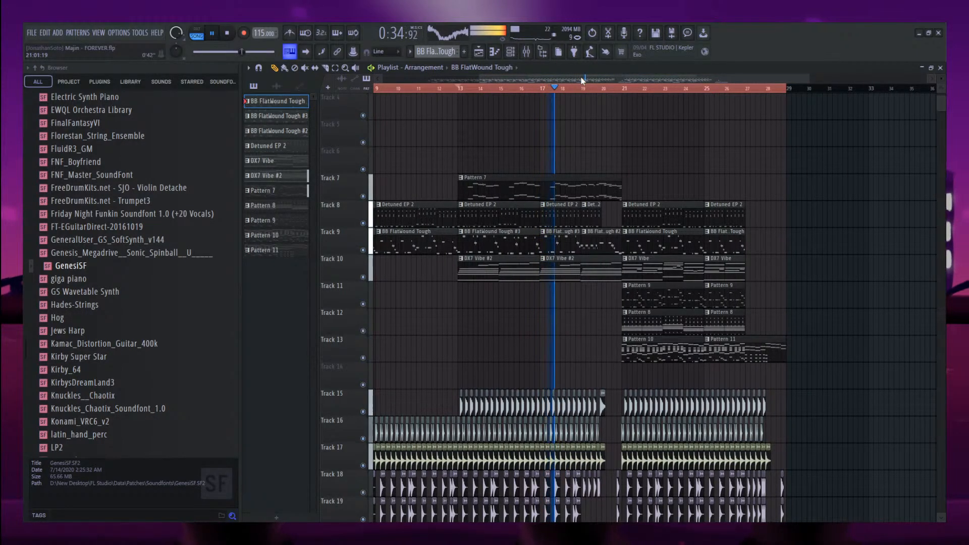
{"action": "scroll", "coordinate": [633, 245], "scroll_direction": "up", "scroll_amount": 3}
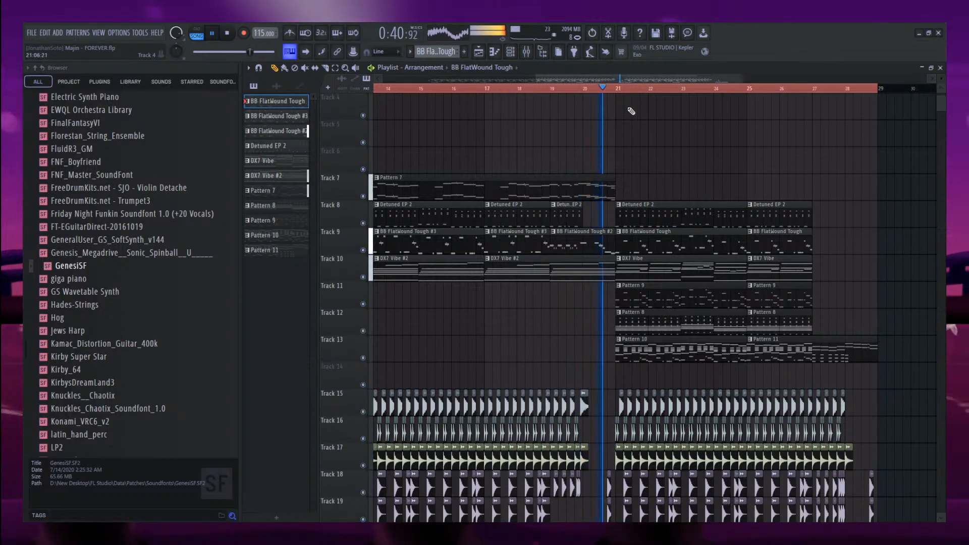
{"action": "scroll", "coordinate": [426, 179], "scroll_direction": "down", "scroll_amount": 3}
{"action": "scroll", "coordinate": [715, 234], "scroll_direction": "up", "scroll_amount": 2}
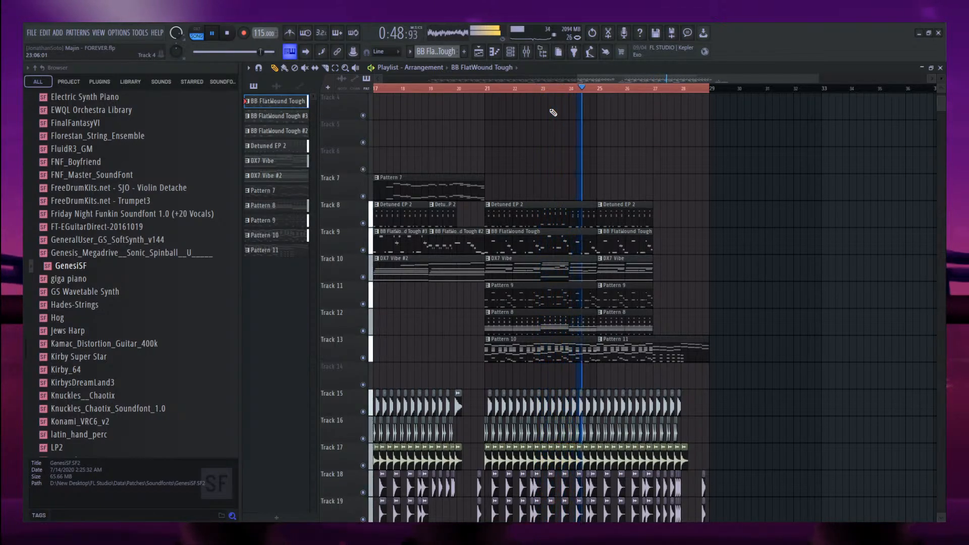
{"action": "key", "text": "space"}
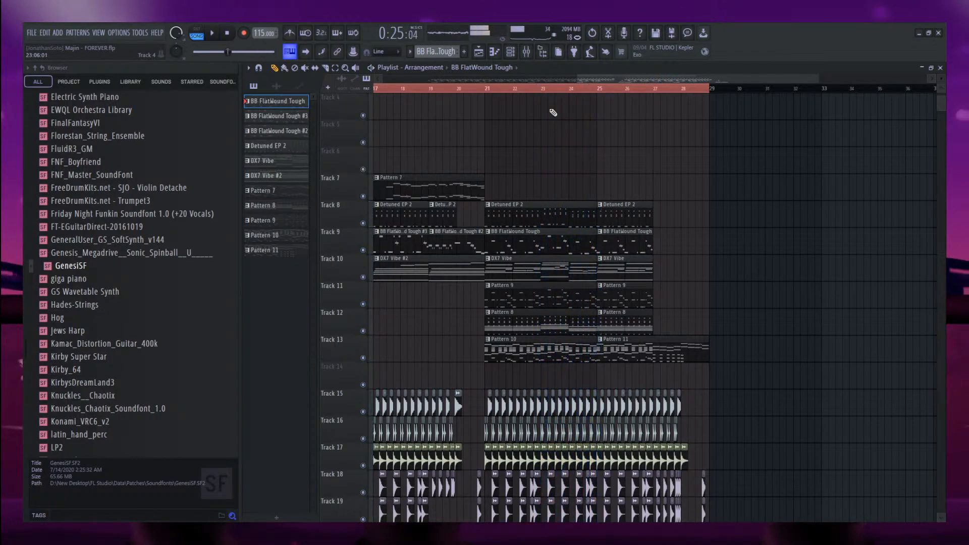
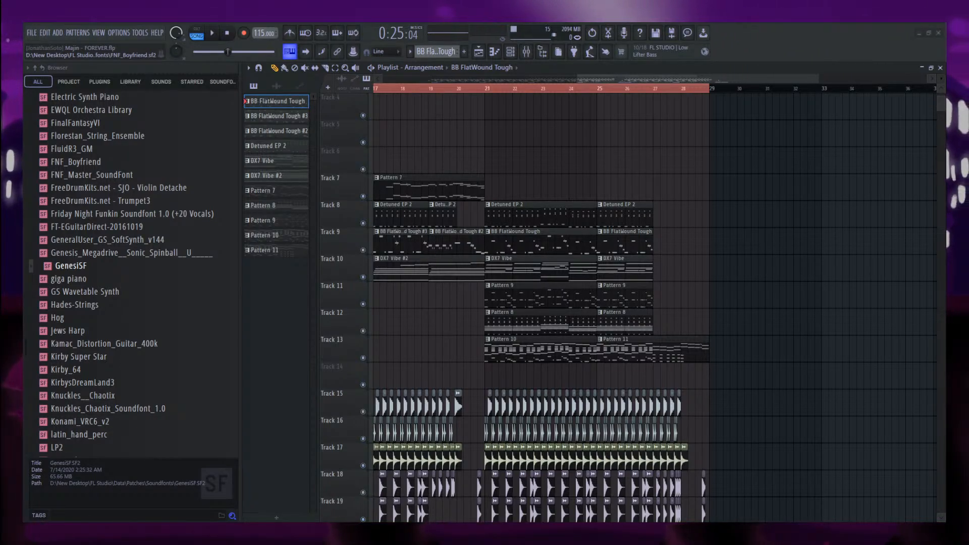
Resume playback at bar 13, restart it from bar 5, stop and save the project.
{"action": "key", "text": "space"}
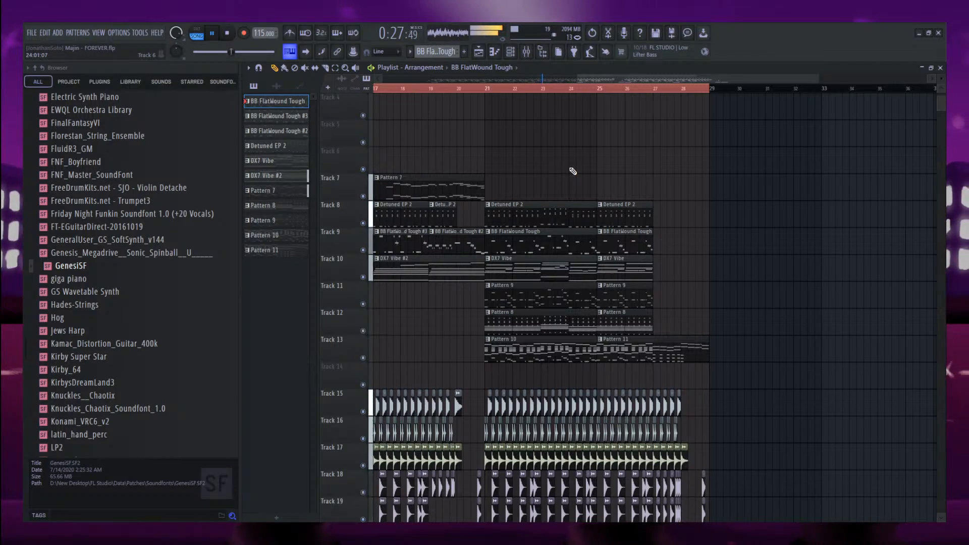
{"action": "scroll", "coordinate": [571, 169], "scroll_direction": "down", "scroll_amount": 3}
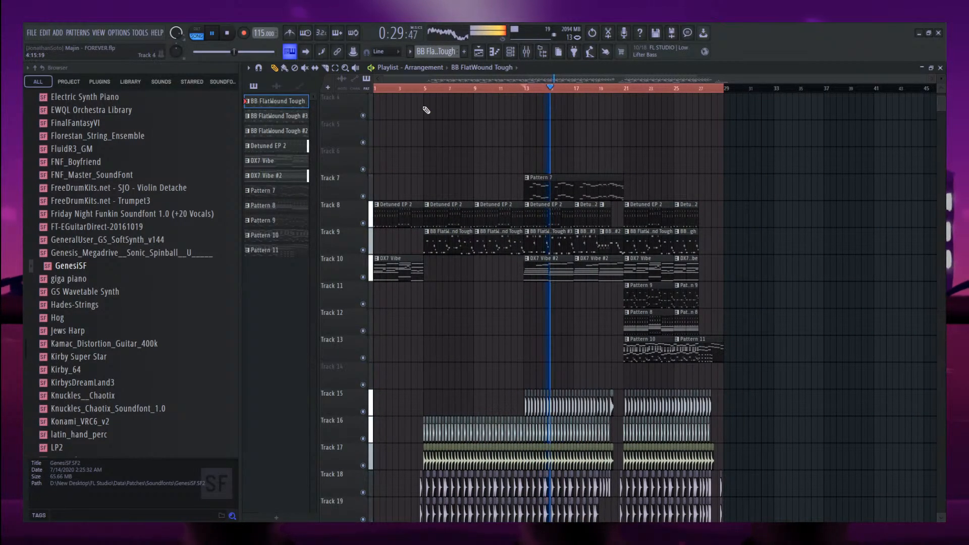
{"action": "left_click", "coordinate": [426, 90]}
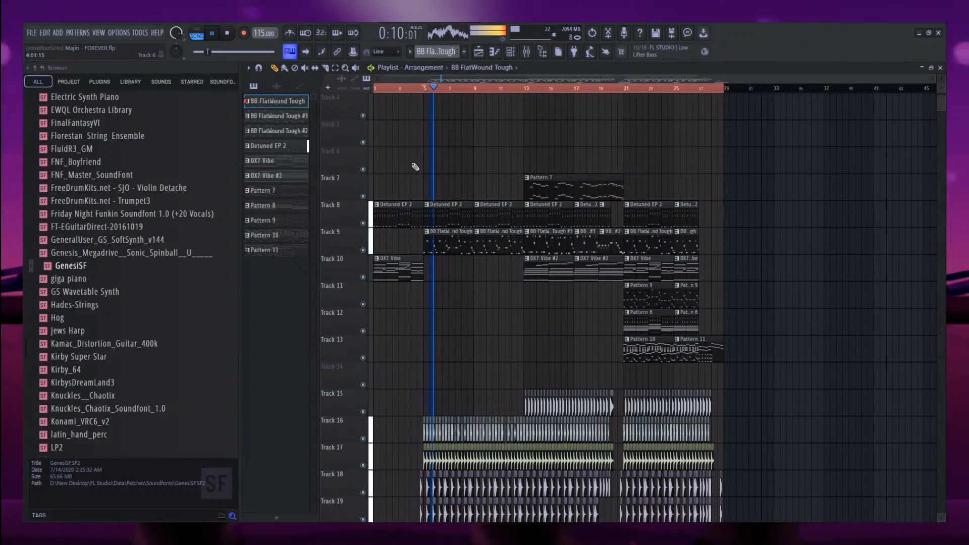
{"action": "scroll", "coordinate": [475, 154], "scroll_direction": "up", "scroll_amount": 3}
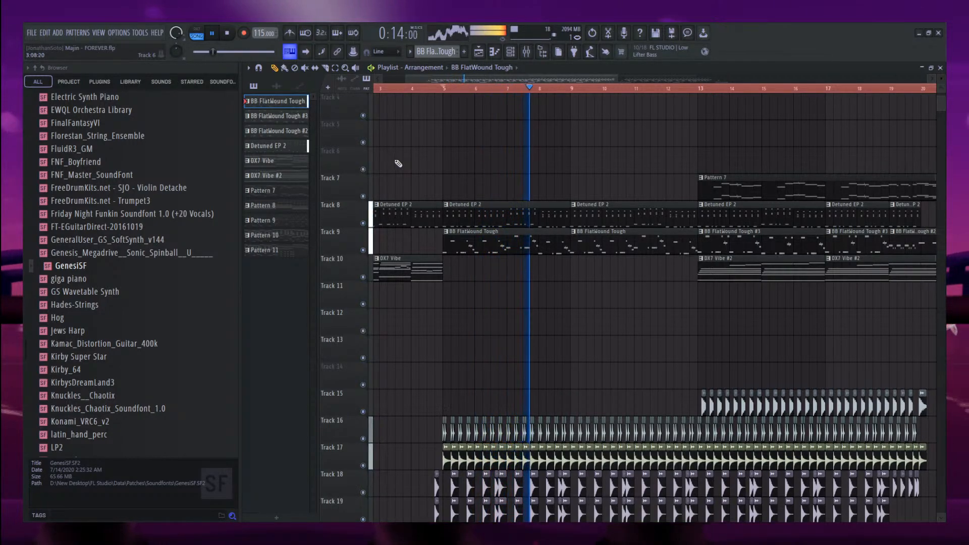
{"action": "key", "text": "space"}
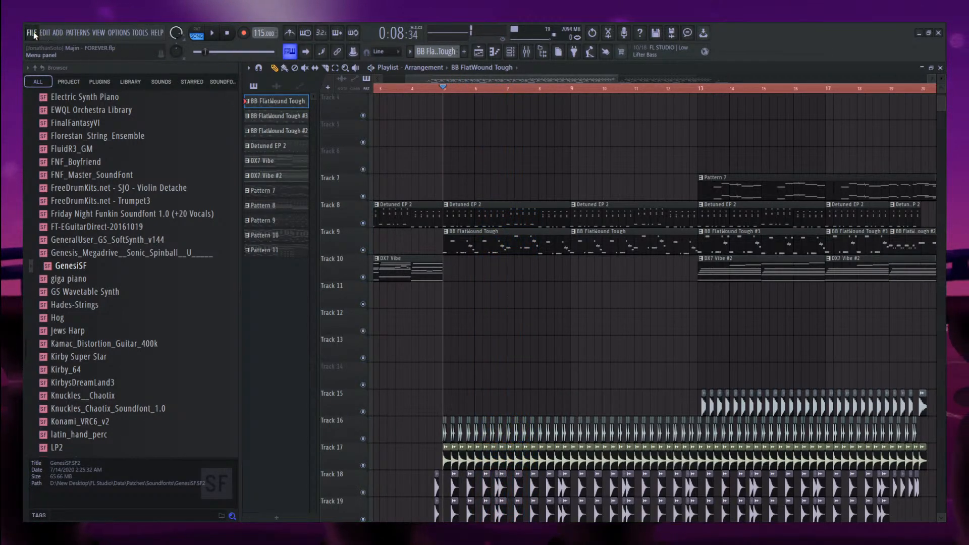
{"action": "key", "text": "ctrl+s"}
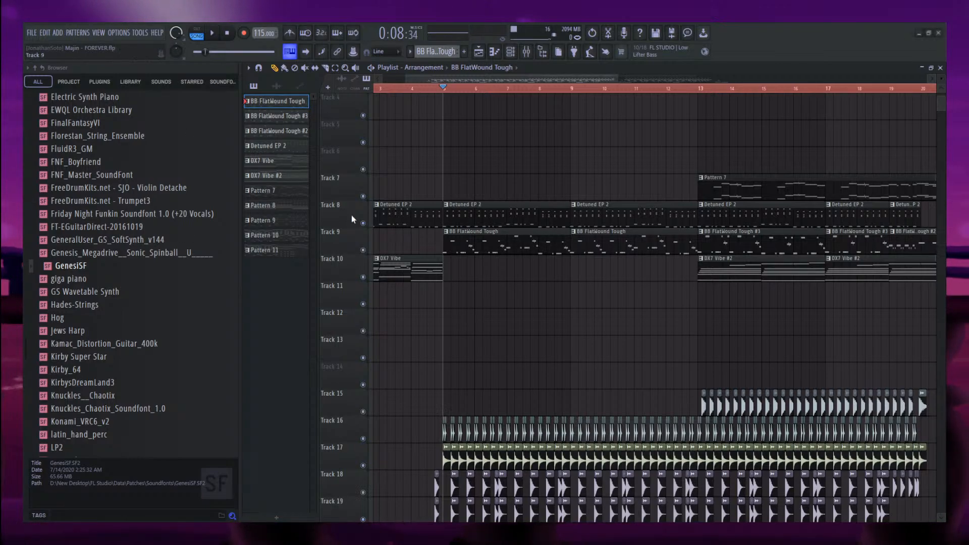
Start a new empty project and add a Kepler Exo synthesizer channel.
{"action": "key", "text": "ctrl+n"}
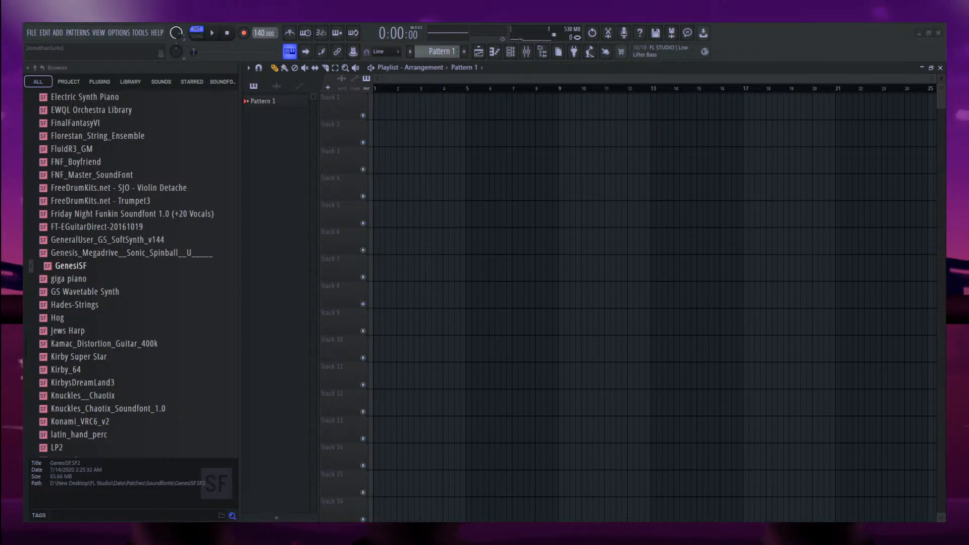
{"action": "left_click", "coordinate": [511, 51]}
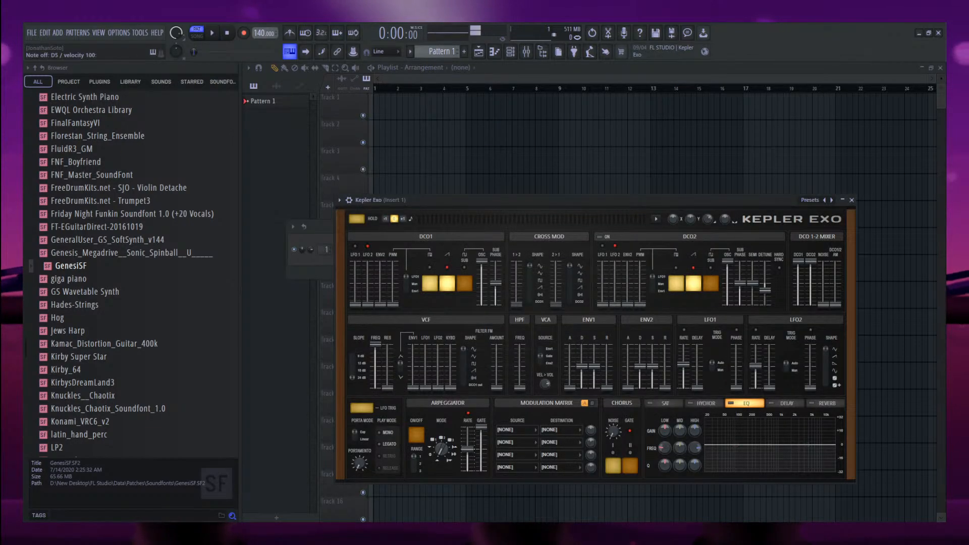
{"action": "left_click_drag", "start_coordinate": [615, 202], "coordinate": [596, 202]}
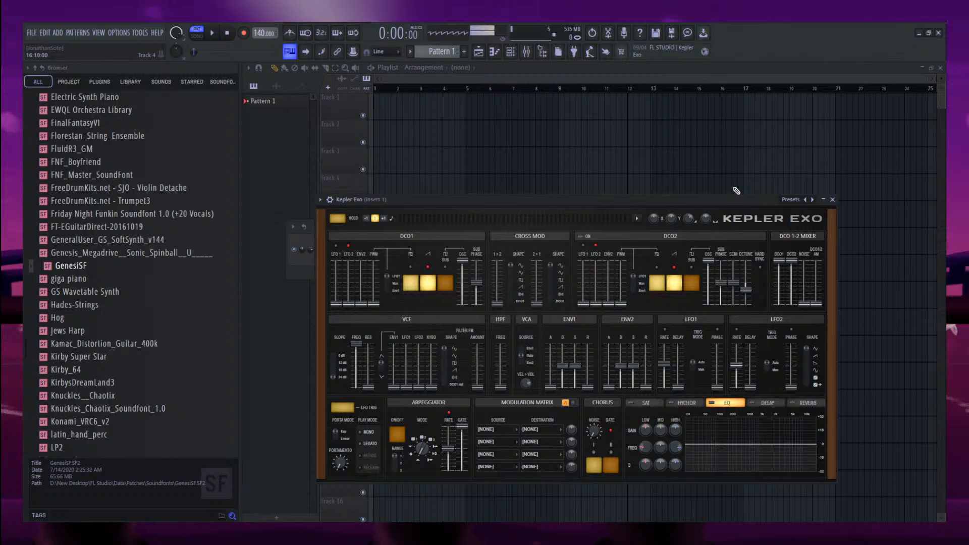
Audition the Kepler Exo presets, including Dual J106, HighStrings, Velosync and Sweep Drone, and settle on Monosyncker.
{"action": "left_click", "coordinate": [809, 200]}
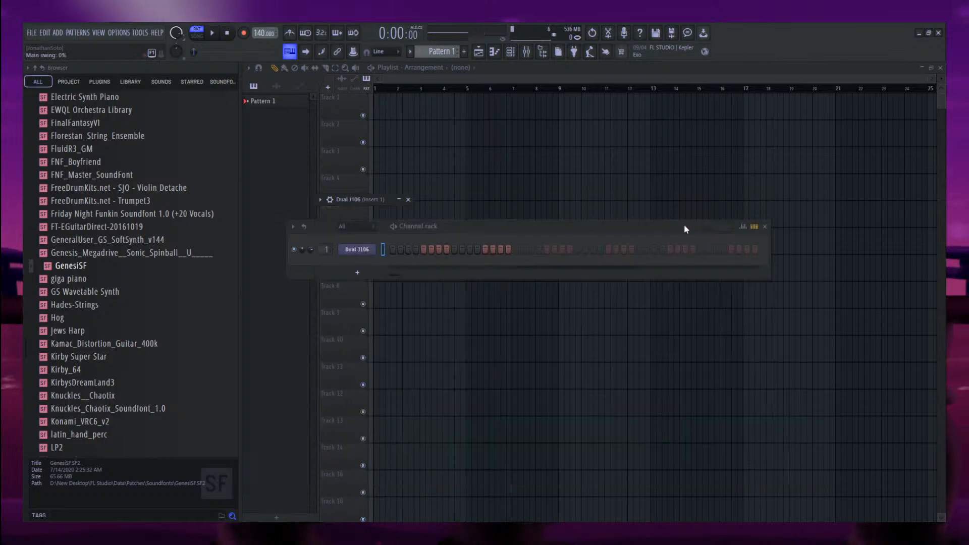
{"action": "left_click", "coordinate": [362, 249]}
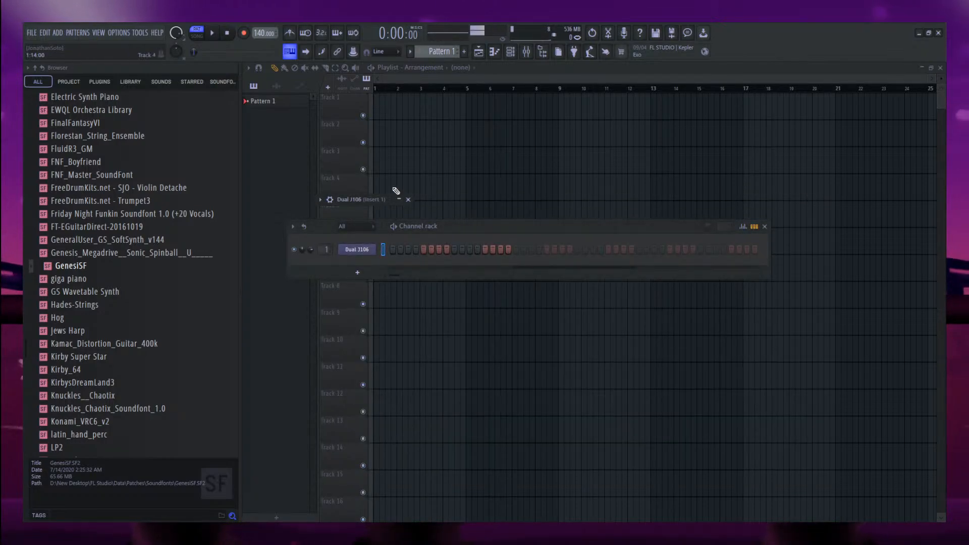
{"action": "left_click", "coordinate": [397, 199]}
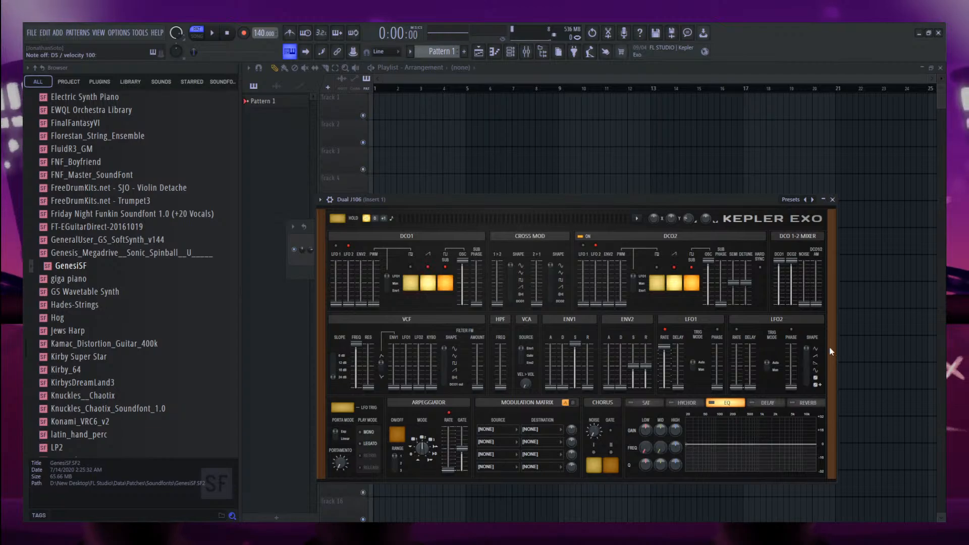
{"action": "left_click", "coordinate": [813, 200]}
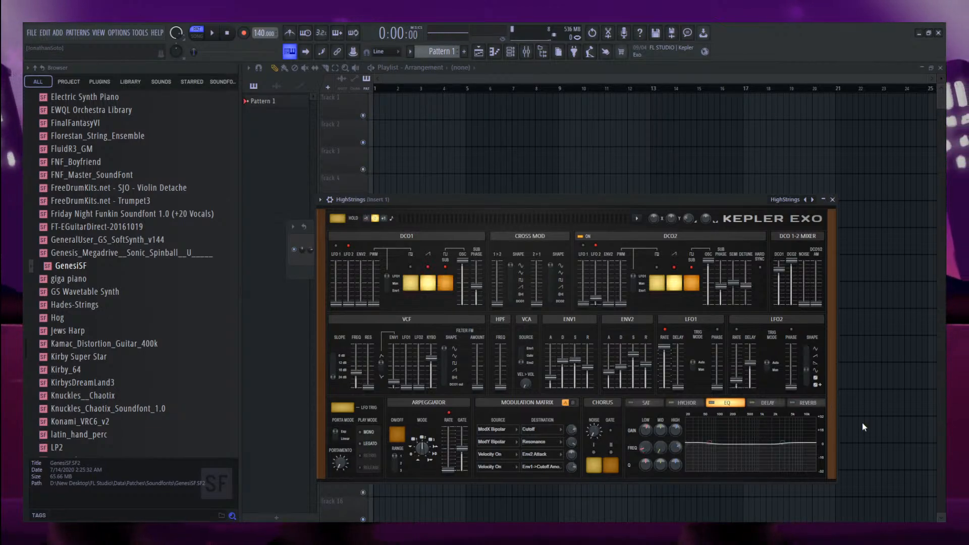
{"action": "left_click", "coordinate": [812, 200]}
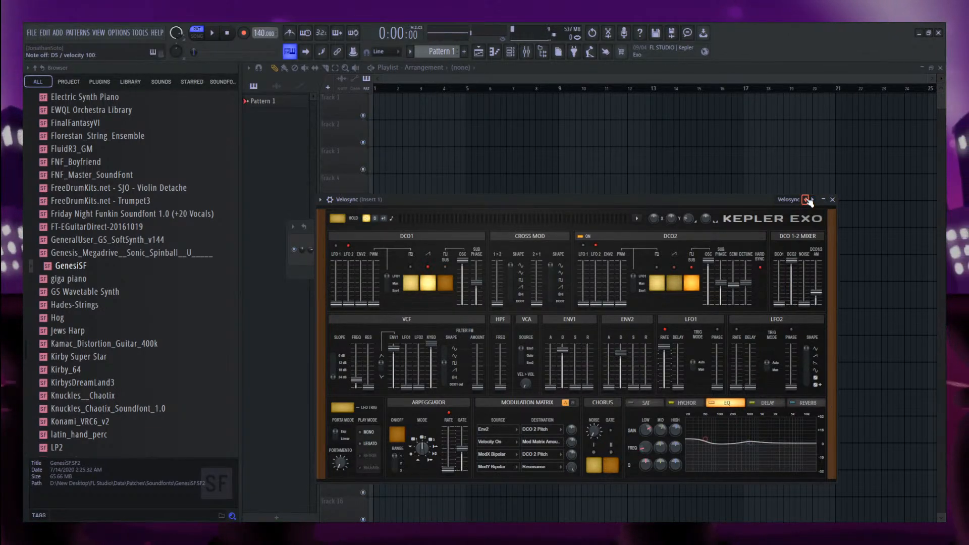
{"action": "left_click", "coordinate": [808, 200]}
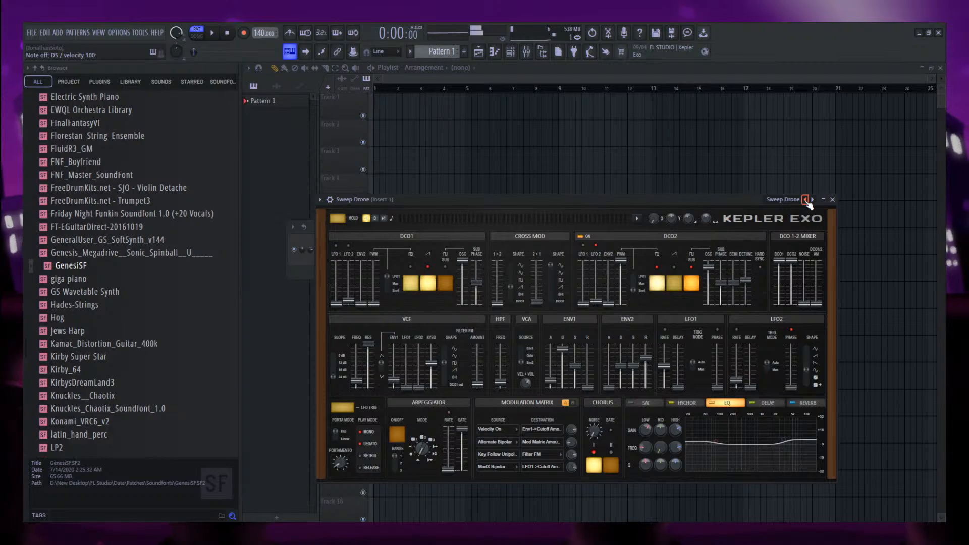
{"action": "left_click", "coordinate": [808, 201]}
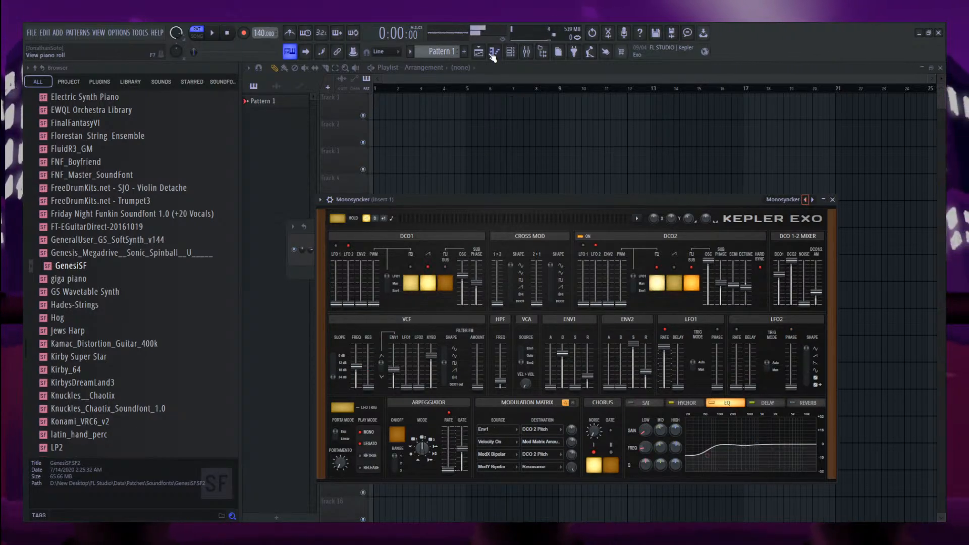
Place a two-step D6 note at the start of the Monosyncker channel's piano roll.
{"action": "left_click", "coordinate": [494, 52]}
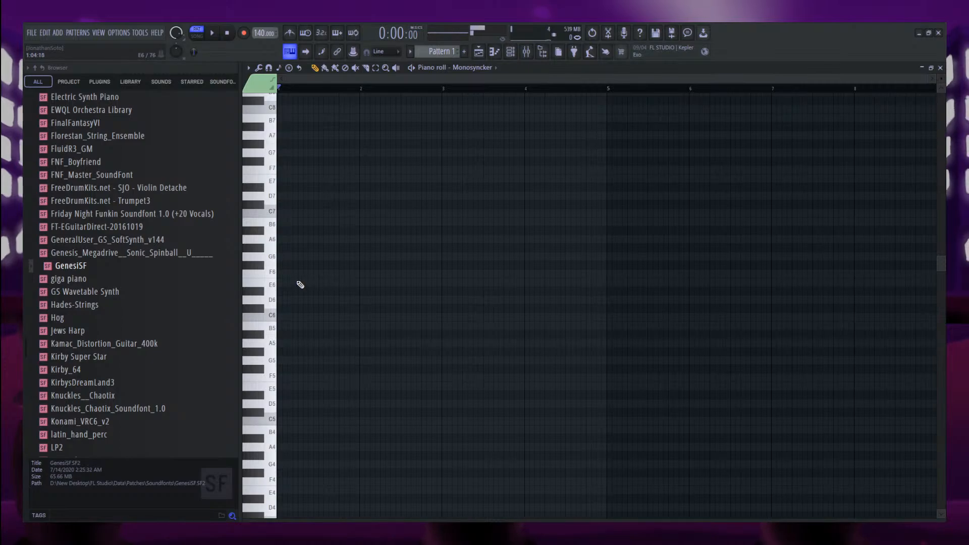
{"action": "scroll", "coordinate": [270, 305], "scroll_direction": "up", "scroll_amount": 4}
Add a FLEX channel and load the Orchestra Hit 1 preset from its General Midi Library pack.
{"action": "left_click", "coordinate": [510, 52]}
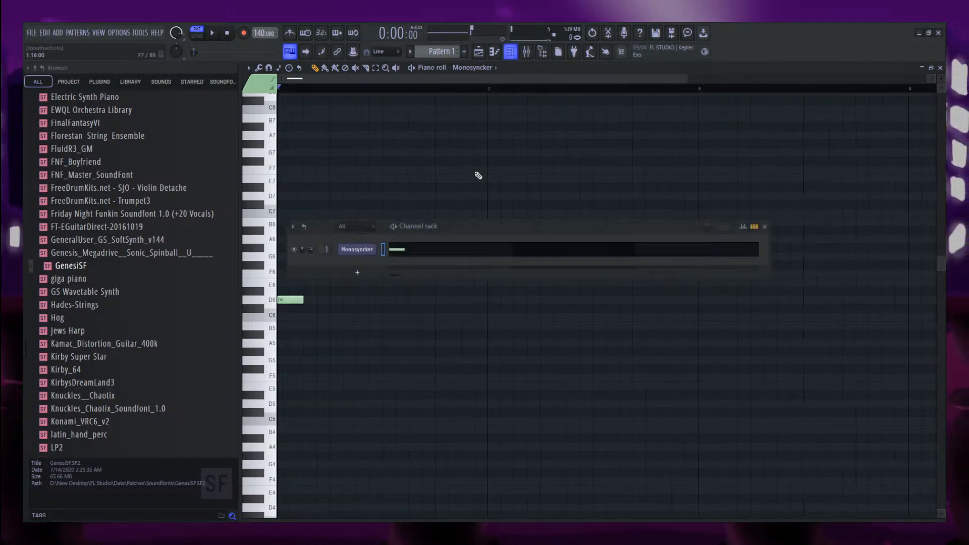
{"action": "left_click", "coordinate": [362, 272]}
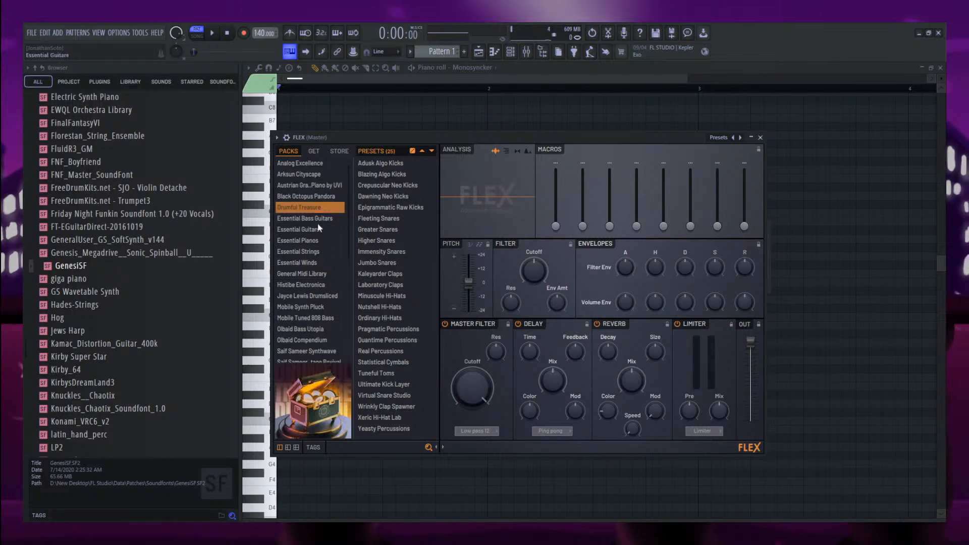
{"action": "left_click", "coordinate": [303, 207]}
{"action": "left_click", "coordinate": [318, 273]}
{"action": "scroll", "coordinate": [382, 268], "scroll_direction": "down", "scroll_amount": 8}
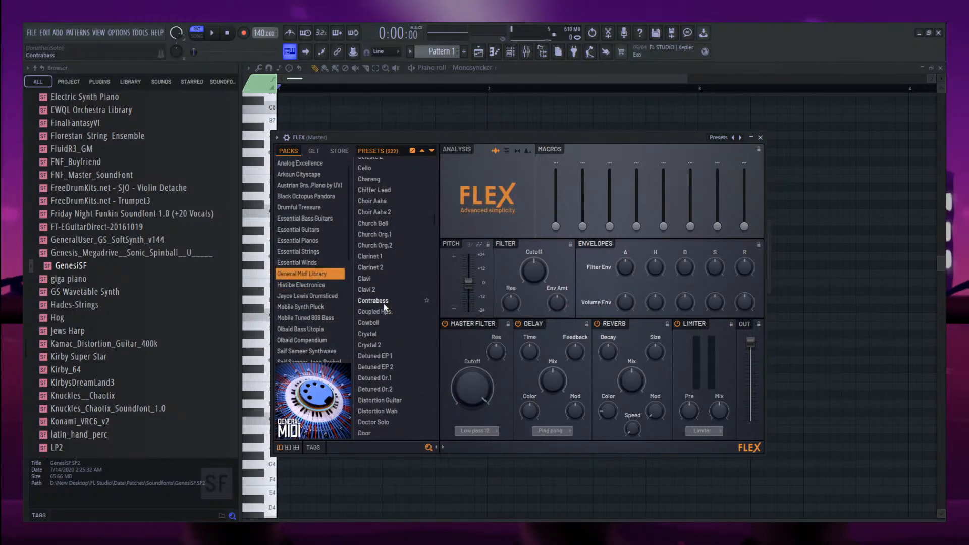
{"action": "scroll", "coordinate": [378, 292], "scroll_direction": "down", "scroll_amount": 10}
{"action": "left_click", "coordinate": [380, 273]}
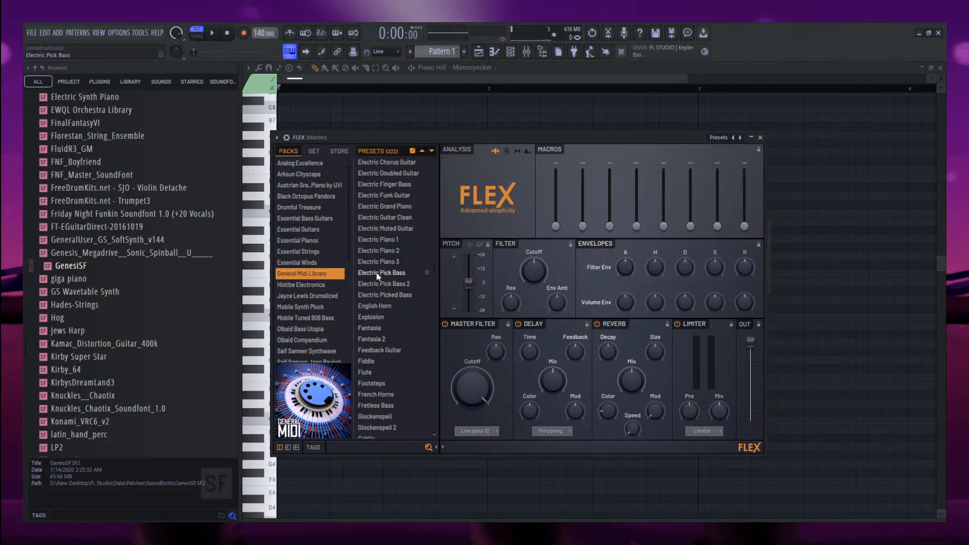
{"action": "scroll", "coordinate": [378, 275], "scroll_direction": "down", "scroll_amount": 10}
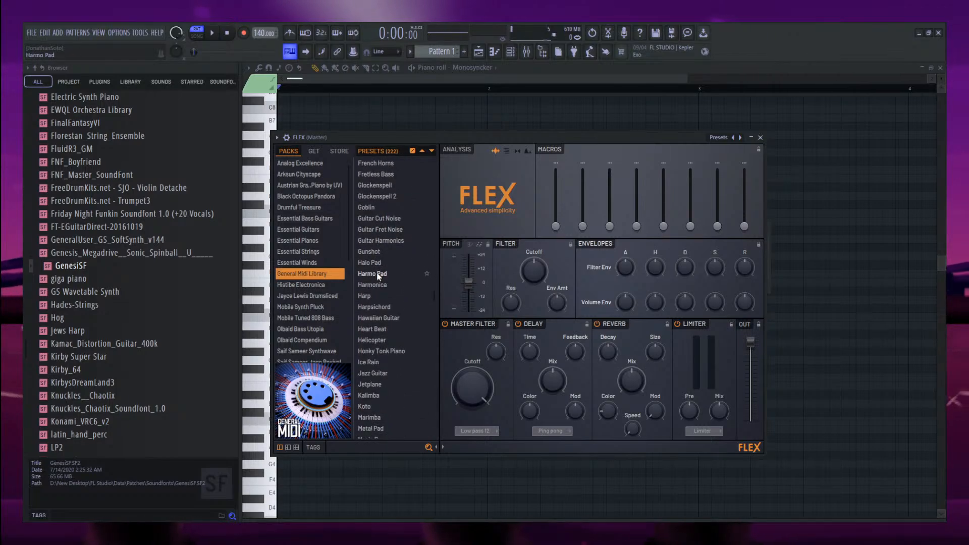
{"action": "left_click", "coordinate": [378, 274]}
{"action": "scroll", "coordinate": [378, 274], "scroll_direction": "down", "scroll_amount": 10}
{"action": "left_click", "coordinate": [378, 275]}
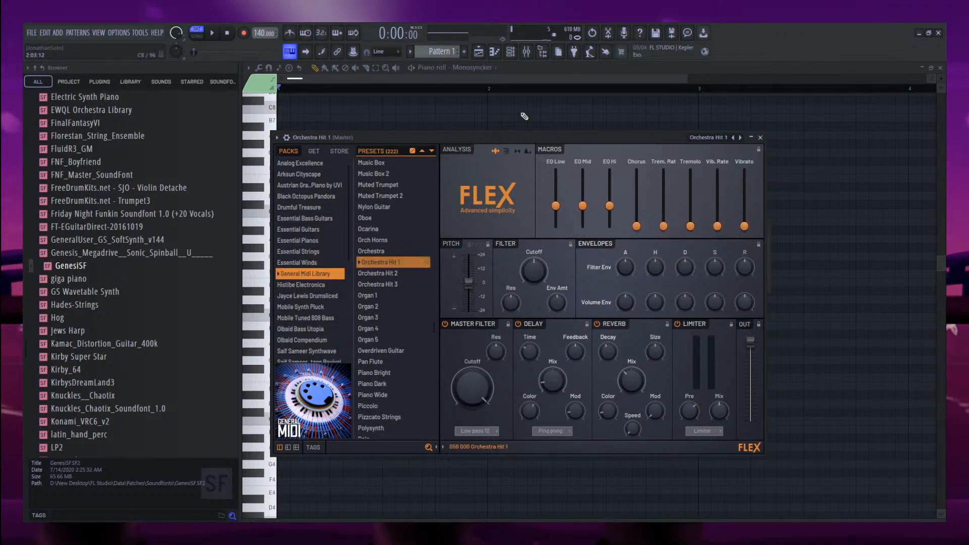
Place octave notes D6 and D5 at the start of the Orchestra Hit 1 piano roll and play the pattern.
{"action": "left_click", "coordinate": [500, 56]}
{"action": "left_click_drag", "start_coordinate": [286, 308], "coordinate": [286, 300]}
{"action": "left_click_drag", "start_coordinate": [293, 392], "coordinate": [293, 404]}
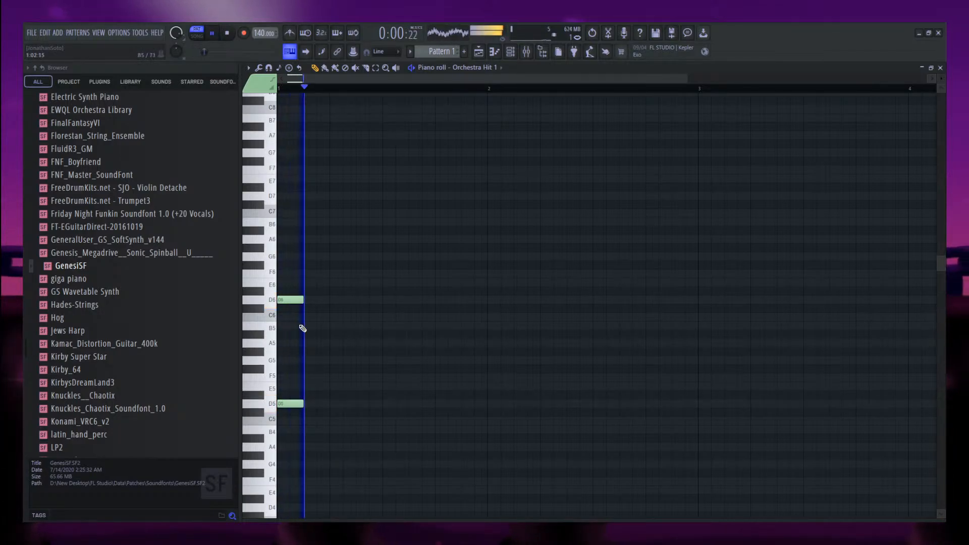
Switch the piano roll to Monosyncker and add an A5 note after the first D6, followed by a higher A6 note.
{"action": "left_click", "coordinate": [477, 68]}
{"action": "left_click", "coordinate": [482, 114]}
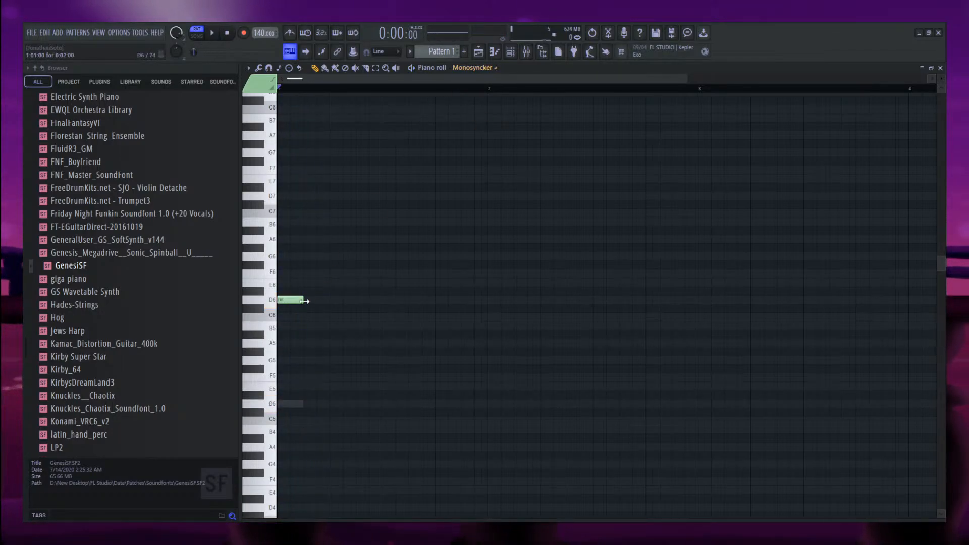
{"action": "left_click", "coordinate": [307, 343]}
{"action": "left_click", "coordinate": [339, 239]}
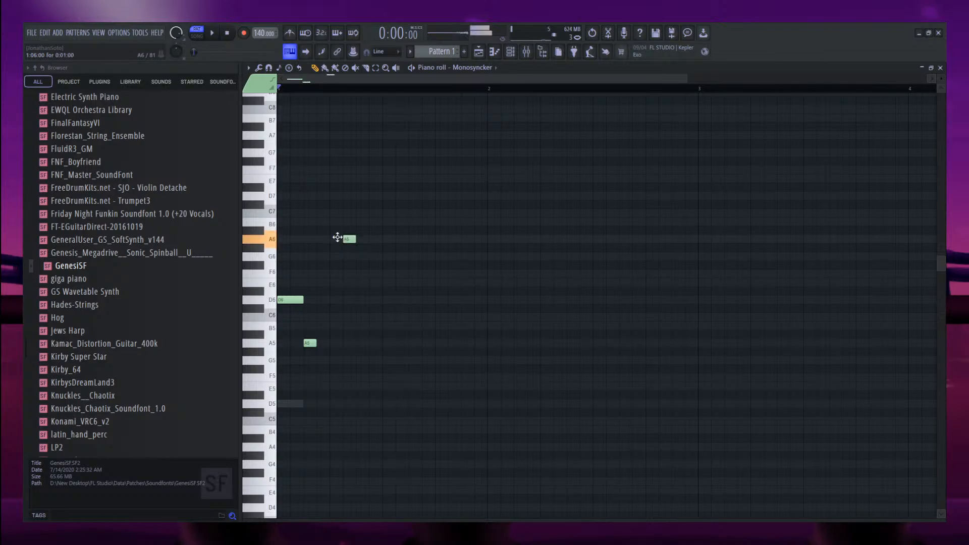
Ornament the start of the A6 note with a short slide note on G6 and a slide back to A6.
{"action": "left_click", "coordinate": [272, 89]}
{"action": "scroll", "coordinate": [350, 251], "scroll_direction": "up", "scroll_amount": 4}
{"action": "left_click", "coordinate": [294, 250]}
{"action": "scroll", "coordinate": [288, 254], "scroll_direction": "up", "scroll_amount": 3}
{"action": "left_click_drag", "start_coordinate": [302, 250], "coordinate": [303, 257]}
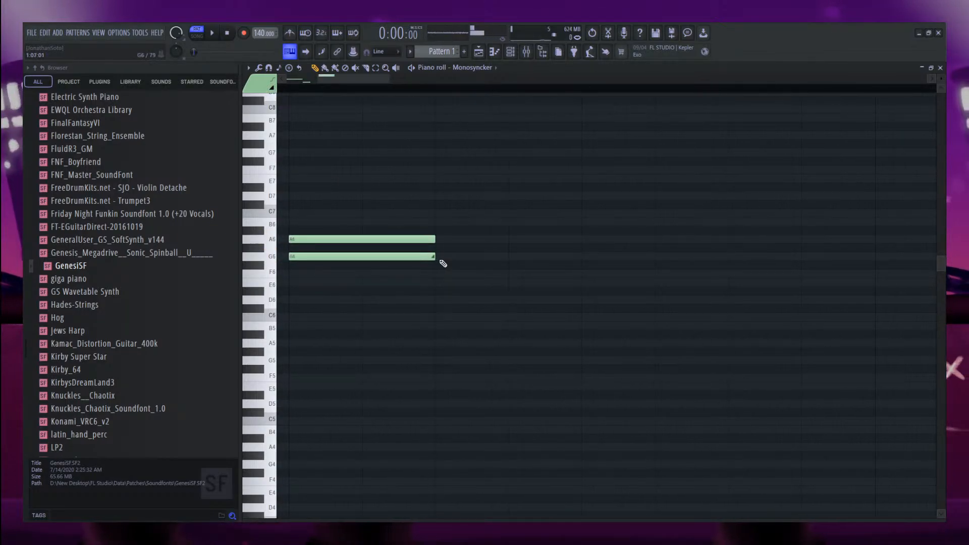
{"action": "left_click_drag", "start_coordinate": [443, 264], "coordinate": [304, 257]}
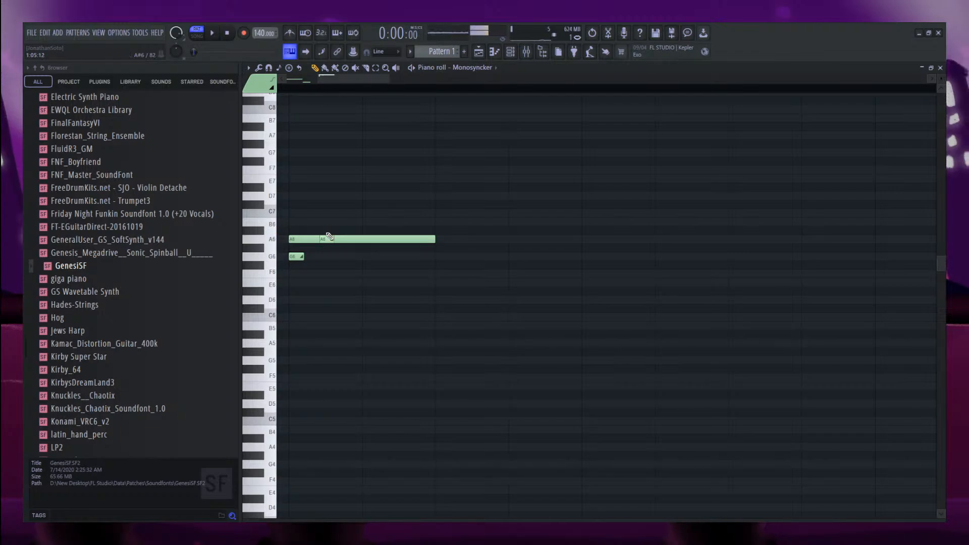
{"action": "scroll", "coordinate": [330, 236], "scroll_direction": "down", "scroll_amount": 5}
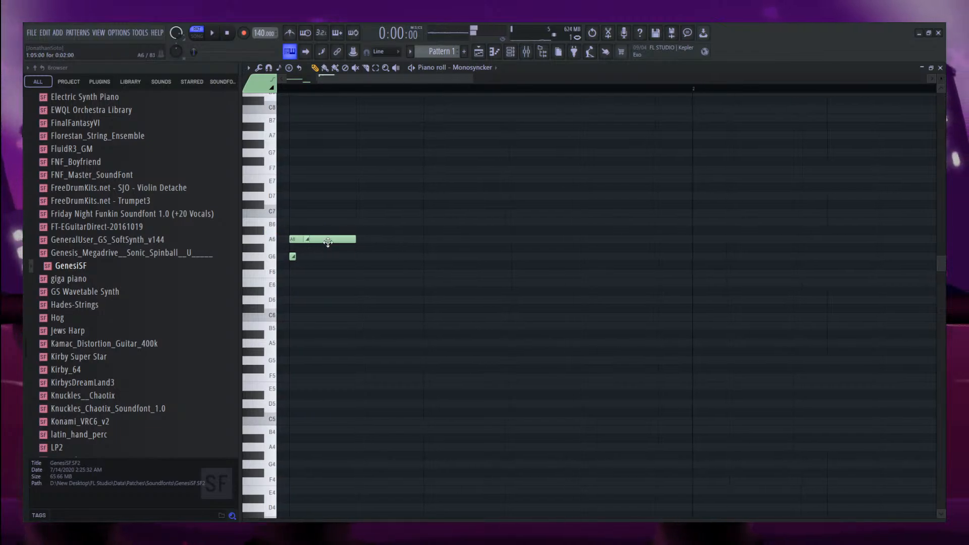
Complete the bar 1 melody with D6, G#6 ornamented from F#6, D6 and F6, and play it back.
{"action": "left_click", "coordinate": [361, 300]}
{"action": "left_click", "coordinate": [335, 239]}
{"action": "left_click_drag", "start_coordinate": [386, 253], "coordinate": [398, 252]}
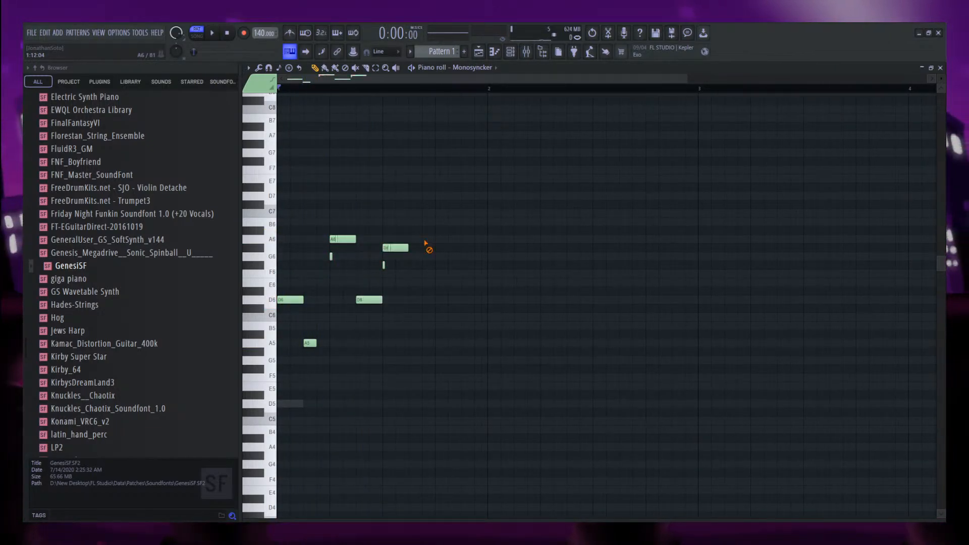
{"action": "left_click", "coordinate": [425, 257]}
{"action": "left_click", "coordinate": [466, 274]}
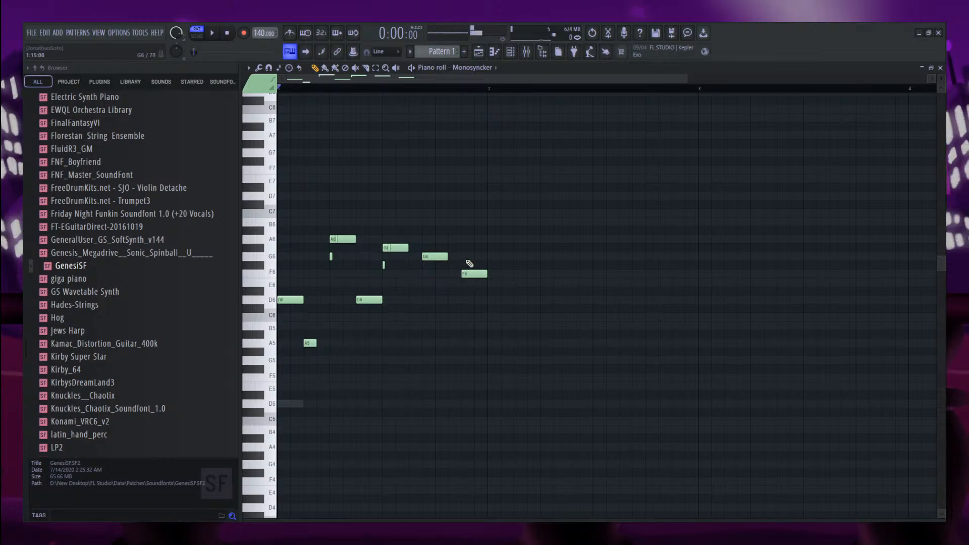
{"action": "right_click", "coordinate": [437, 255]}
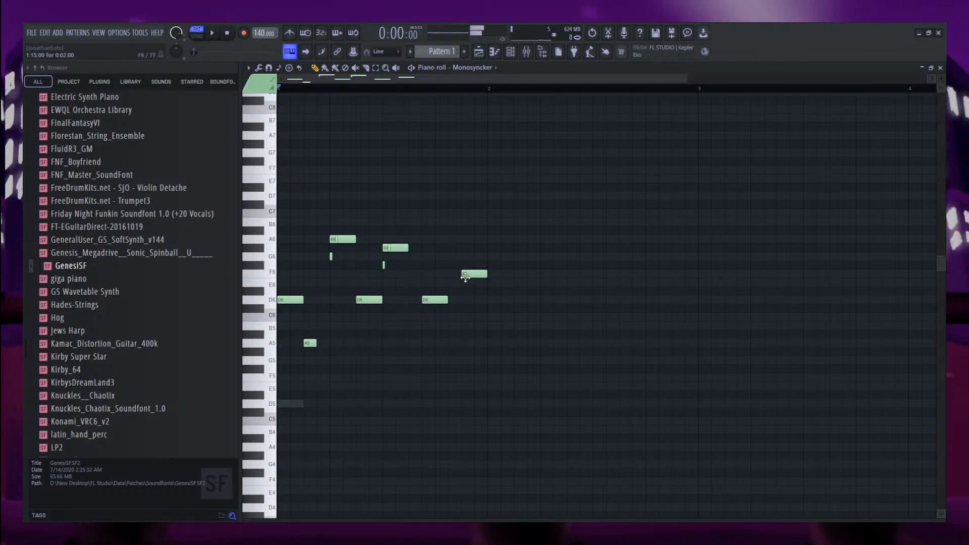
{"action": "left_click", "coordinate": [467, 275]}
{"action": "key", "text": "space"}
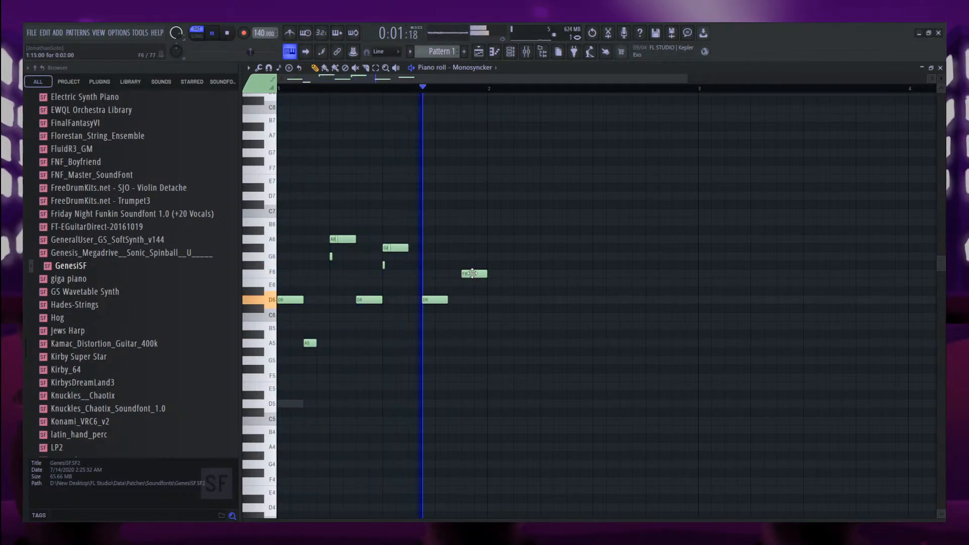
{"action": "key", "text": "space"}
Copy the Orchestra Hit 1 octave notes to the start of bar 2 on A#5 and A#4, and return to Monosyncker.
{"action": "right_click", "coordinate": [286, 406]}
{"action": "right_click", "coordinate": [287, 406]}
{"action": "left_click_drag", "start_coordinate": [345, 416], "coordinate": [284, 291]}
{"action": "left_click_drag", "start_coordinate": [289, 302], "coordinate": [499, 333]}
{"action": "right_click", "coordinate": [437, 301]}
{"action": "right_click", "coordinate": [437, 301]}
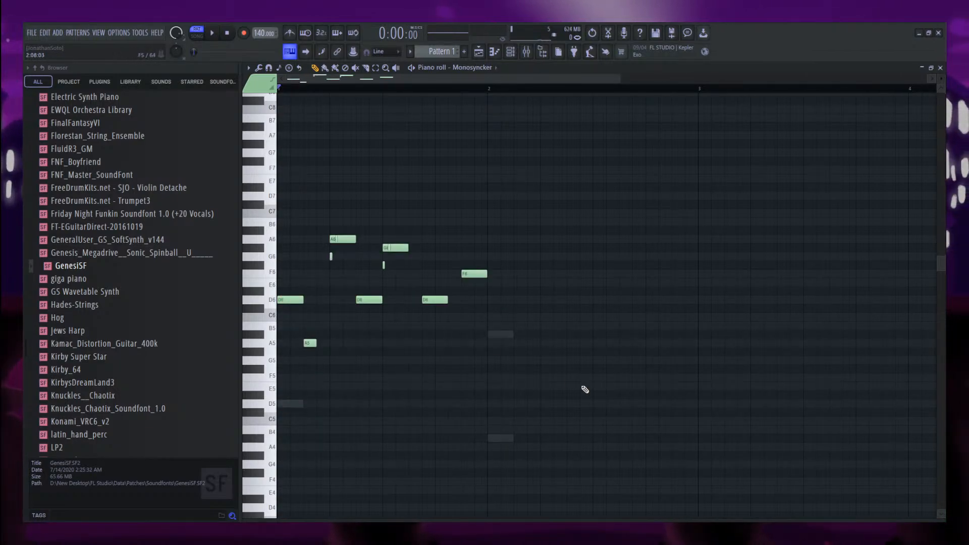
Duplicate the whole bar 1 Monosyncker melody into bar 2 and select its first D6 note.
{"action": "key", "text": "ctrl+a"}
{"action": "key", "text": "ctrl+b"}
{"action": "left_click", "coordinate": [507, 301]}
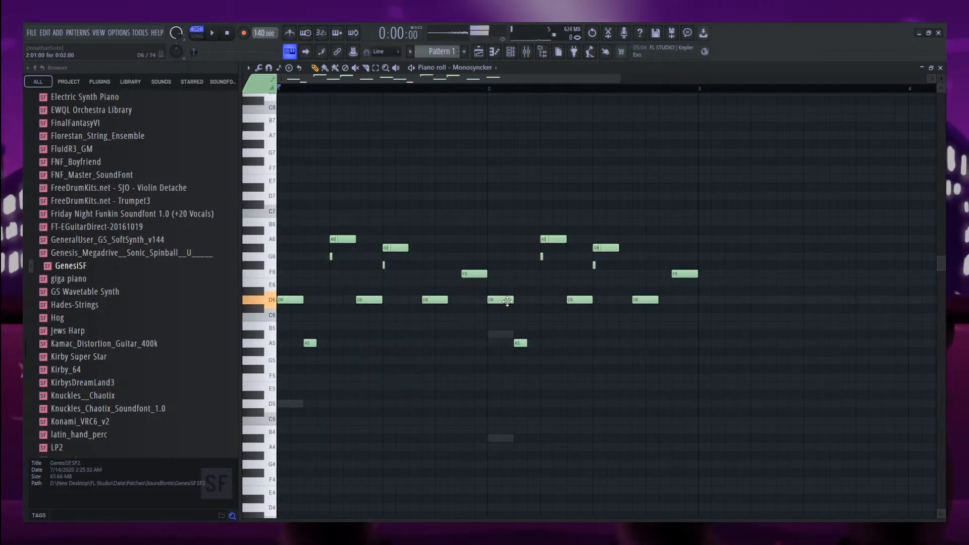
Repitch bar 2 of the Monosyncker melody: first note to A#5, the slid G#6 to C7, and the last two notes to A#6 and A6.
{"action": "left_click_drag", "start_coordinate": [507, 301], "coordinate": [506, 334]}
{"action": "key", "text": "space"}
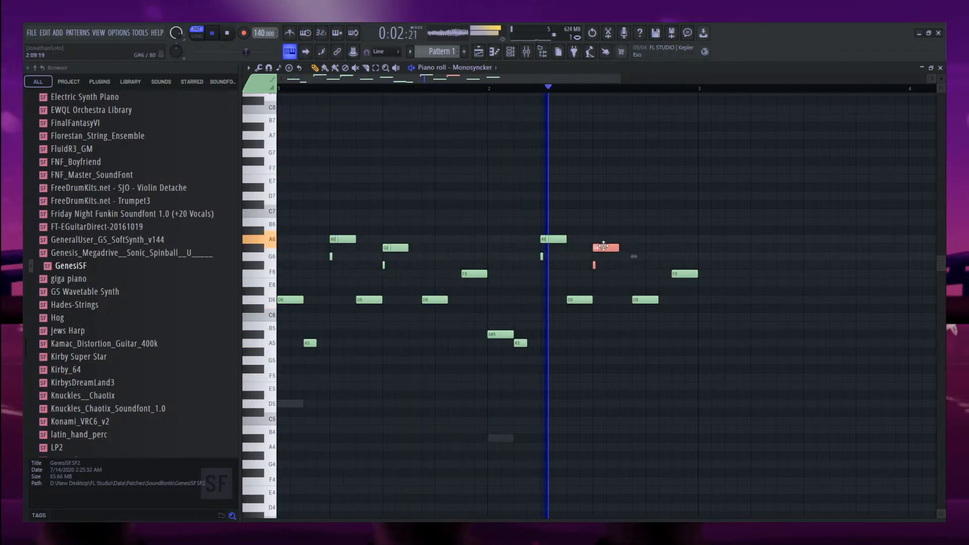
{"action": "left_click_drag", "start_coordinate": [595, 247], "coordinate": [595, 213]}
{"action": "key", "text": "space"}
{"action": "left_click_drag", "start_coordinate": [648, 301], "coordinate": [648, 231]}
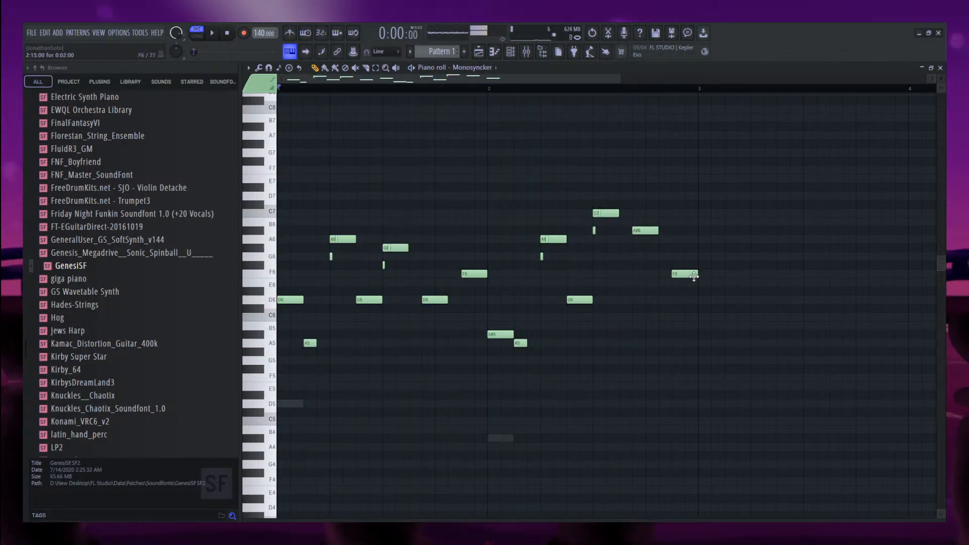
{"action": "left_click_drag", "start_coordinate": [685, 274], "coordinate": [685, 239]}
Lower the bar 2 orchestra hits to A4 and A5, and rework the Monosyncker opening of that bar to A5 followed by a short F6.
{"action": "right_click", "coordinate": [501, 439]}
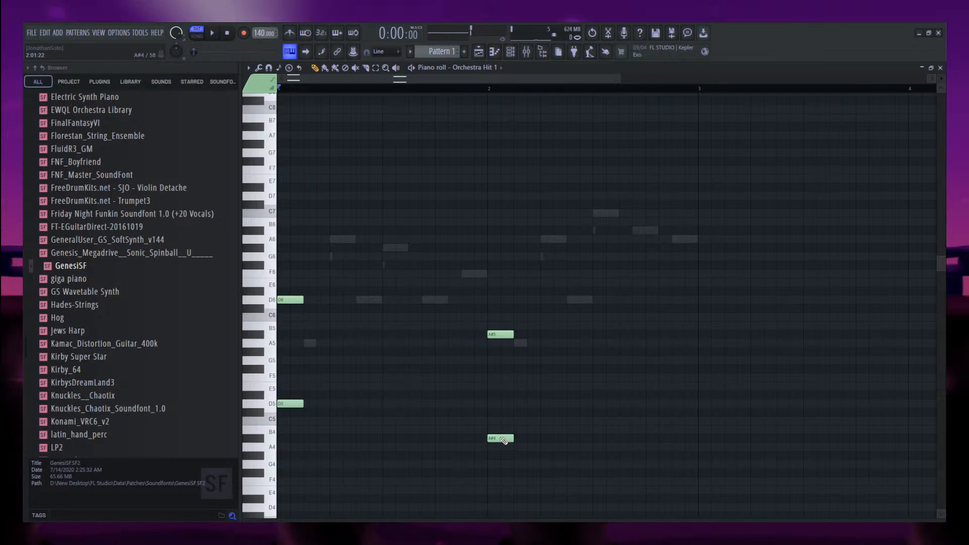
{"action": "left_click_drag", "start_coordinate": [559, 459], "coordinate": [522, 273]}
{"action": "left_click", "coordinate": [503, 330], "text": "ctrl"}
{"action": "right_click", "coordinate": [503, 333]}
{"action": "key", "text": "space"}
{"action": "scroll", "coordinate": [488, 211], "scroll_direction": "down", "scroll_amount": 1}
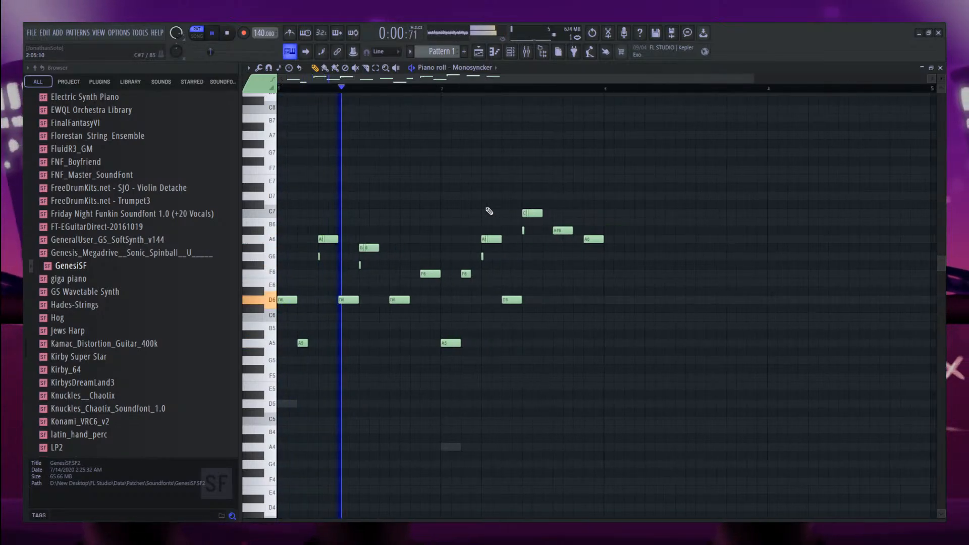
{"action": "scroll", "coordinate": [487, 211], "scroll_direction": "down", "scroll_amount": 1}
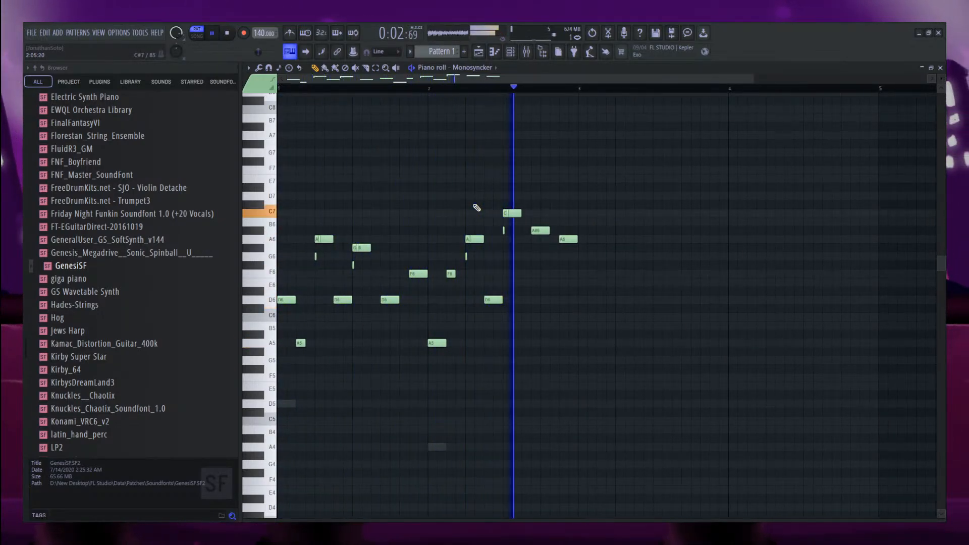
Place orchestra hit octave pairs at the start of bar 3 on C#5/C#6 and of bar 4 on G4/G5.
{"action": "key", "text": "space"}
{"action": "right_click", "coordinate": [438, 447]}
{"action": "left_click_drag", "start_coordinate": [543, 486], "coordinate": [740, 360]}
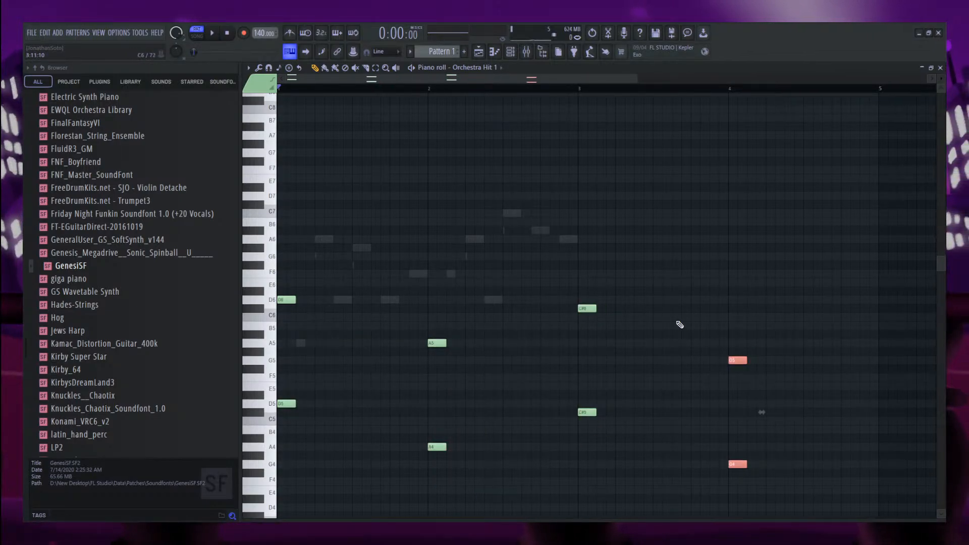
Duplicate the bar 2 Monosyncker melody into bar 3.
{"action": "double_click", "coordinate": [499, 301]}
{"action": "left_click_drag", "start_coordinate": [653, 386], "coordinate": [433, 197]}
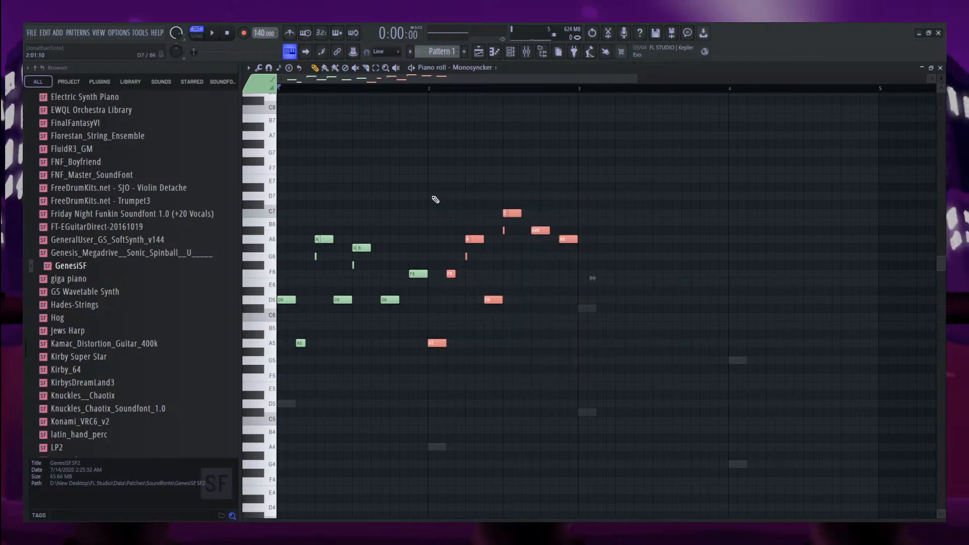
{"action": "key", "text": "space"}
{"action": "key", "text": "ctrl+b"}
Repitch bar 3 of the melody: first note to C#6, the slid C7 to G#6, and the last two notes to D6 and F6.
{"action": "left_click", "coordinate": [591, 350], "text": "ctrl"}
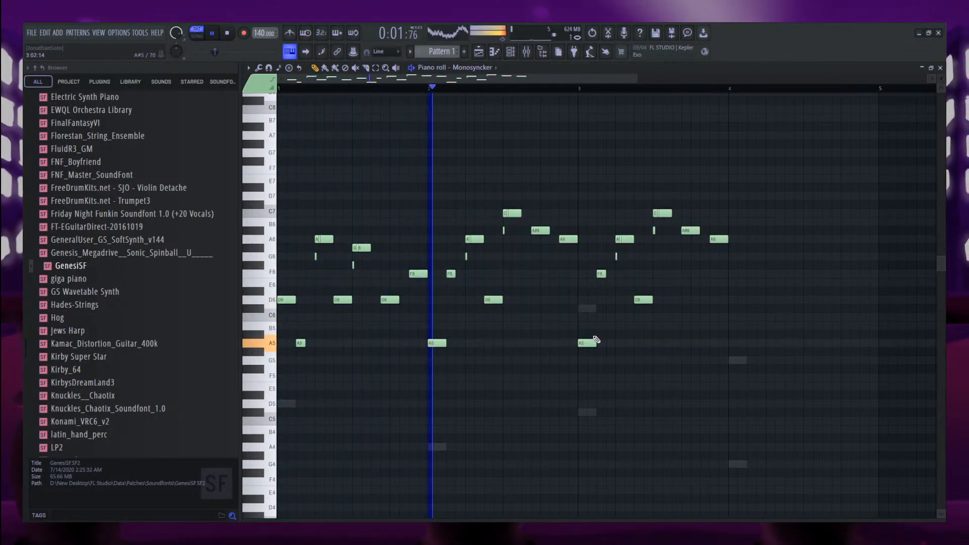
{"action": "left_click_drag", "start_coordinate": [589, 343], "coordinate": [588, 309]}
{"action": "left_click", "coordinate": [662, 213]}
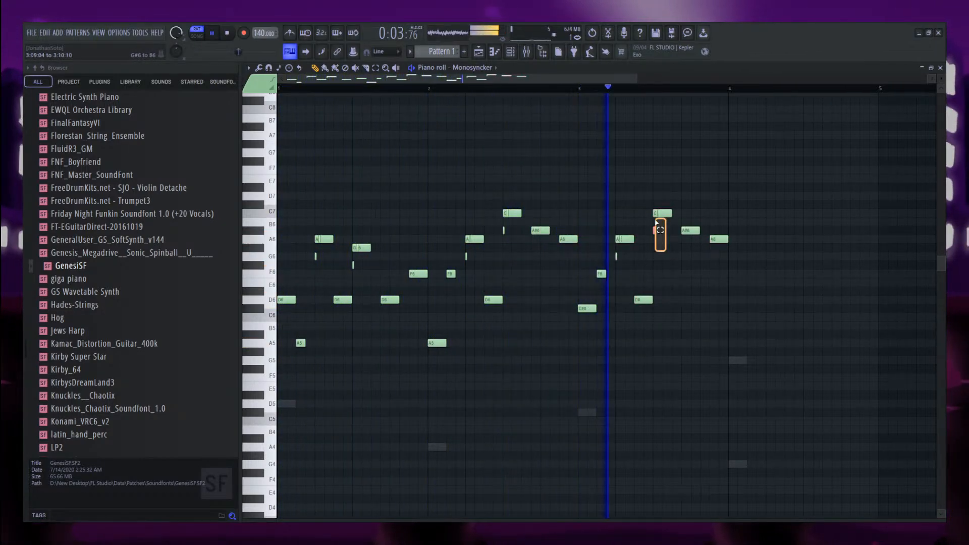
{"action": "key", "text": "space"}
{"action": "left_click_drag", "start_coordinate": [665, 255], "coordinate": [689, 304]}
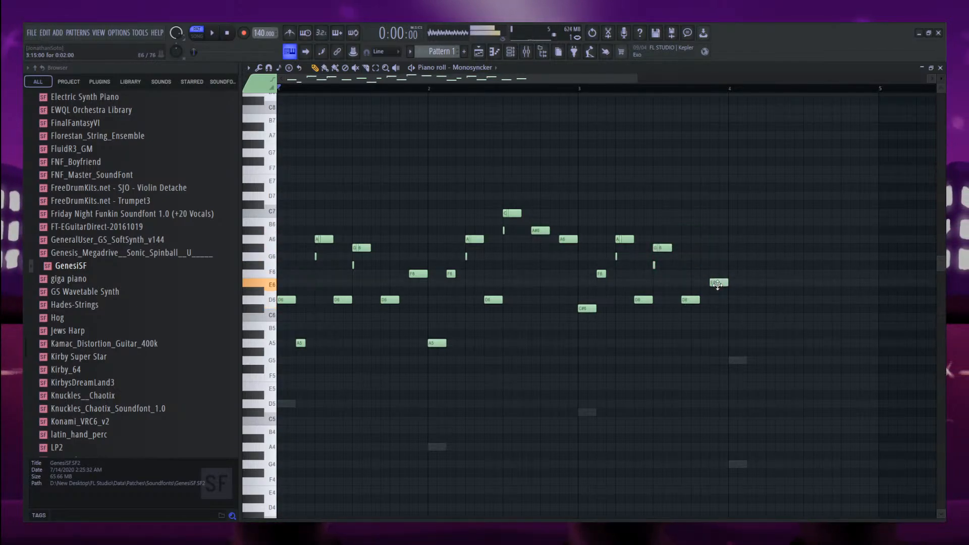
{"action": "left_click_drag", "start_coordinate": [716, 239], "coordinate": [717, 274]}
Copy the bar 2 melody phrase into bar 4, with its opening note on G5.
{"action": "key", "text": "space"}
{"action": "scroll", "coordinate": [654, 286], "scroll_direction": "down", "scroll_amount": 2}
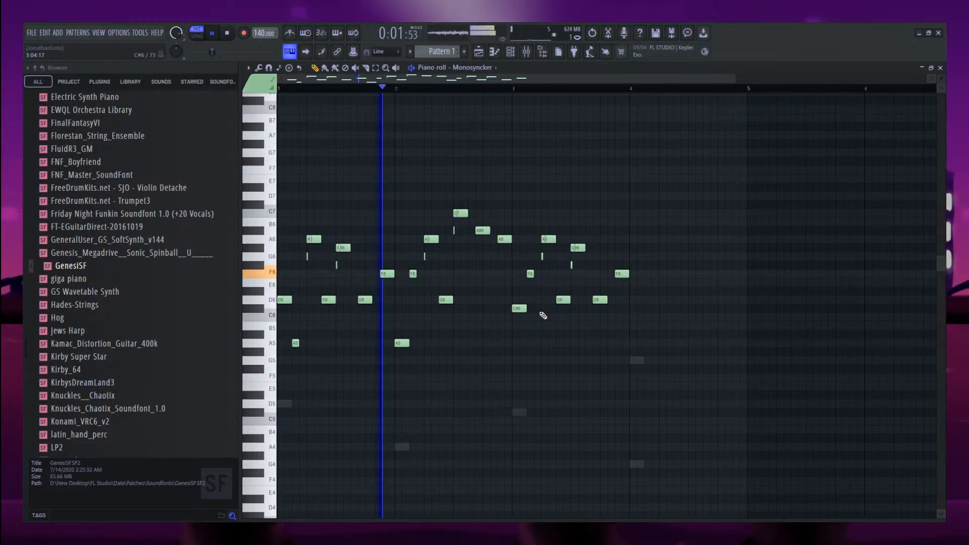
{"action": "left_click_drag", "start_coordinate": [500, 362], "coordinate": [395, 161]}
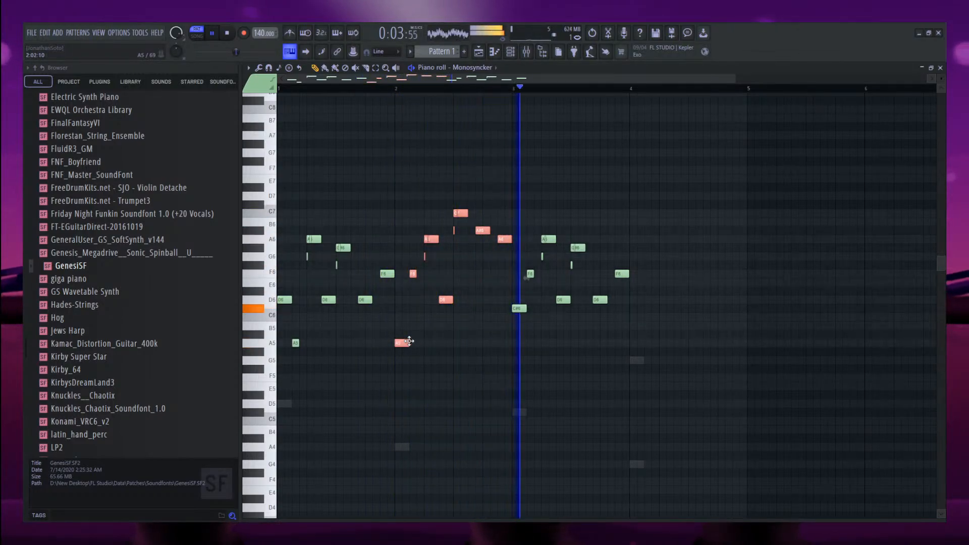
{"action": "left_click_drag", "start_coordinate": [404, 343], "coordinate": [640, 360]}
{"action": "key", "text": "ctrl+d"}
Delete the final C7, A#6 and A6 notes from bar 4 of the melody.
{"action": "key", "text": "space"}
{"action": "key", "text": "space"}
{"action": "right_click", "coordinate": [696, 213]}
{"action": "right_click", "coordinate": [718, 231]}
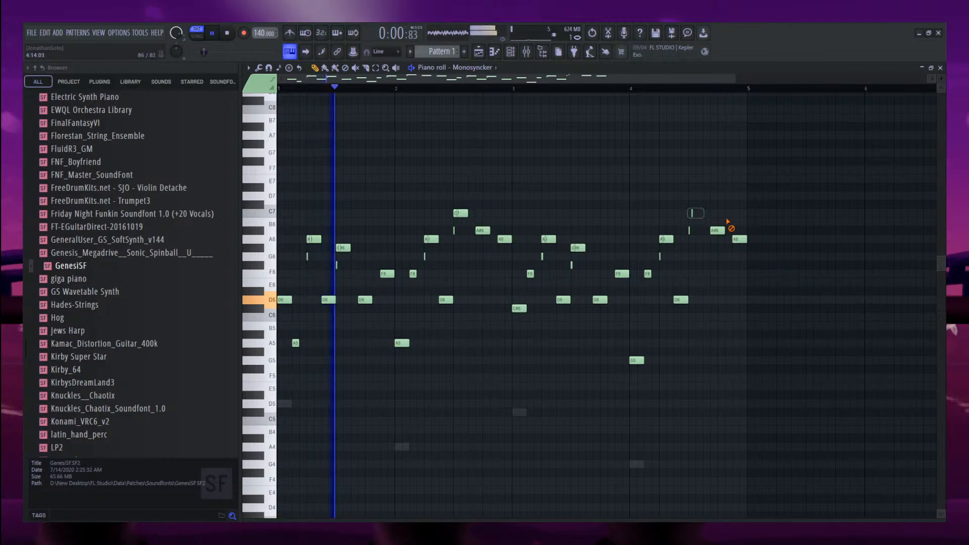
{"action": "right_click", "coordinate": [738, 239]}
Repeat the first half of bar 4's melody in its second half, with the opening note on A5.
{"action": "scroll", "coordinate": [737, 333], "scroll_direction": "up", "scroll_amount": 3}
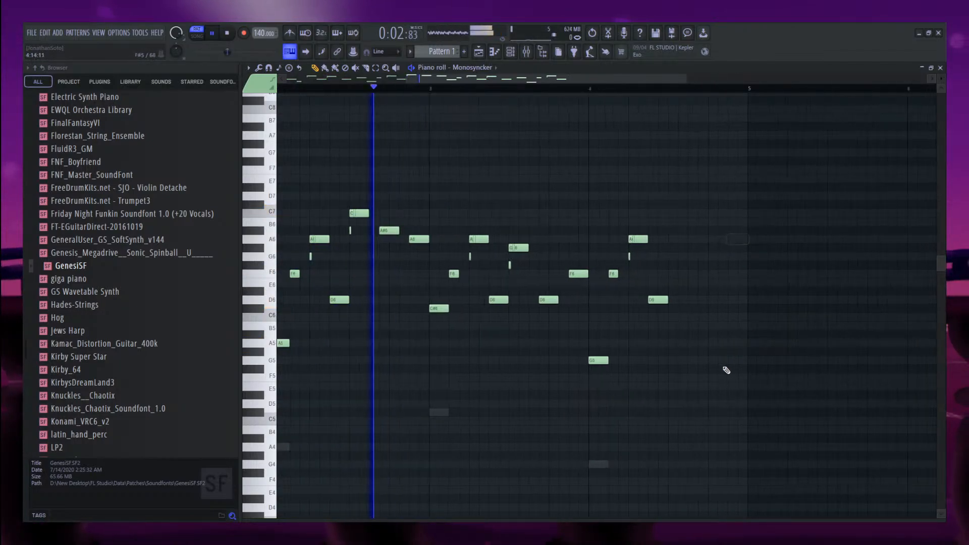
{"action": "left_click_drag", "start_coordinate": [727, 372], "coordinate": [572, 228]}
{"action": "mouse_move", "coordinate": [580, 362]}
{"action": "left_mouse_down"}
{"action": "mouse_move", "coordinate": [666, 371]}
{"action": "mouse_move", "coordinate": [665, 340]}
{"action": "left_mouse_up"}
{"action": "left_click", "coordinate": [683, 350], "text": "ctrl"}
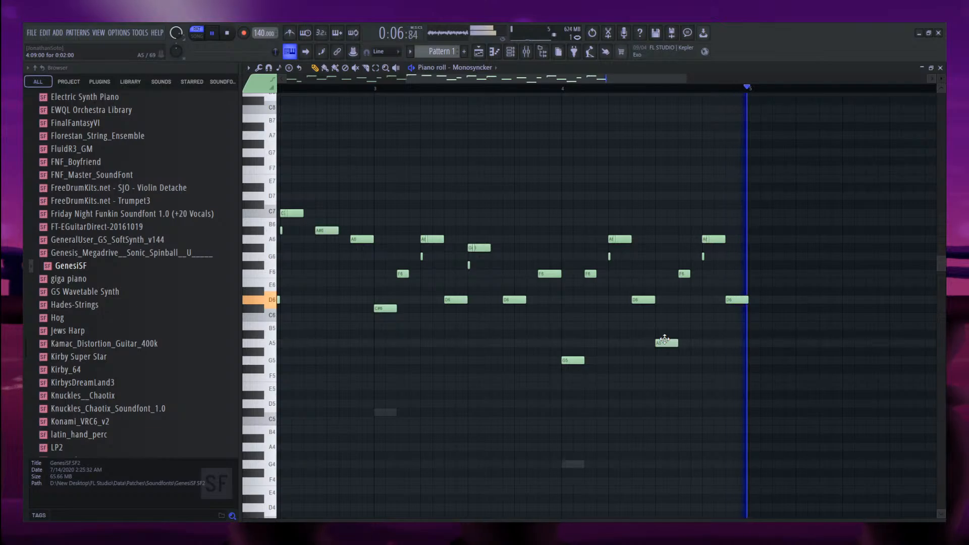
Add orchestra hits on A4 and A5 halfway through bar 4.
{"action": "double_click", "coordinate": [574, 465]}
{"action": "left_click", "coordinate": [657, 448]}
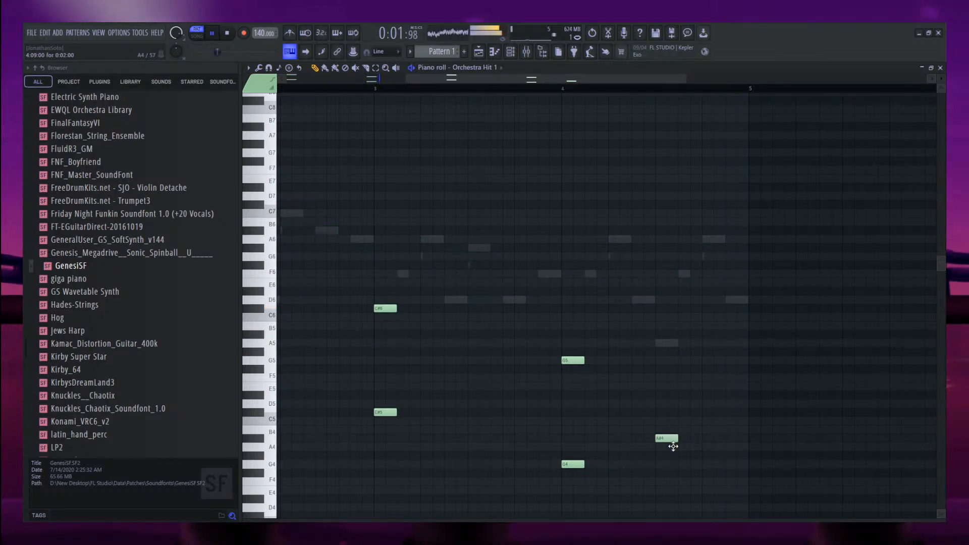
{"action": "left_click", "coordinate": [666, 342]}
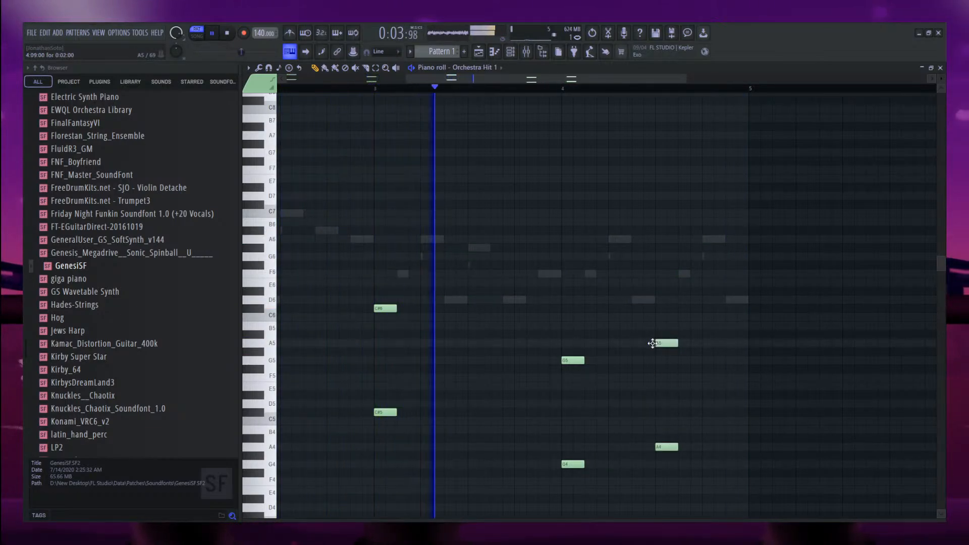
{"action": "scroll", "coordinate": [528, 253], "scroll_direction": "down", "scroll_amount": 3}
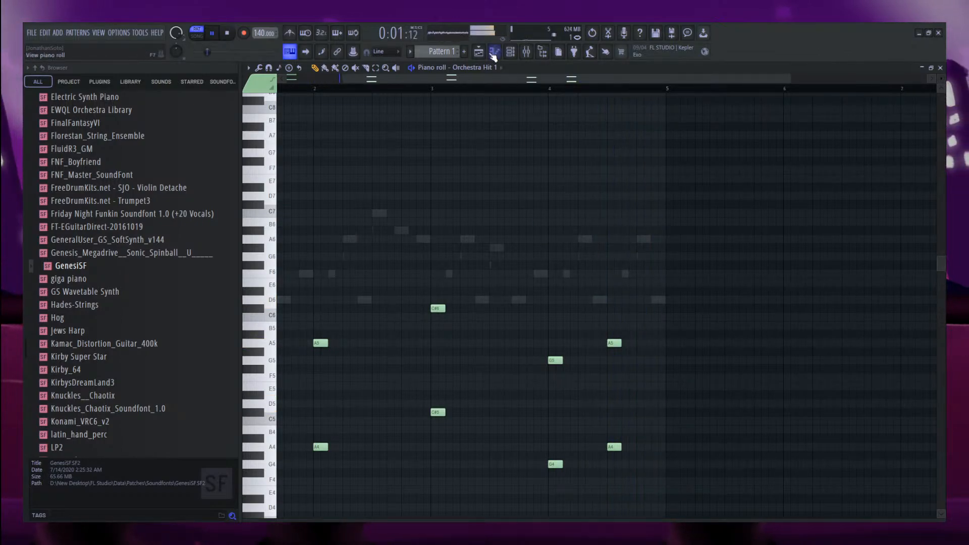
Add Fruity Reeverb 2 to the Orchestra Hit's mixer track, Insert 2, with the wet level at about 72%.
{"action": "left_click", "coordinate": [513, 53]}
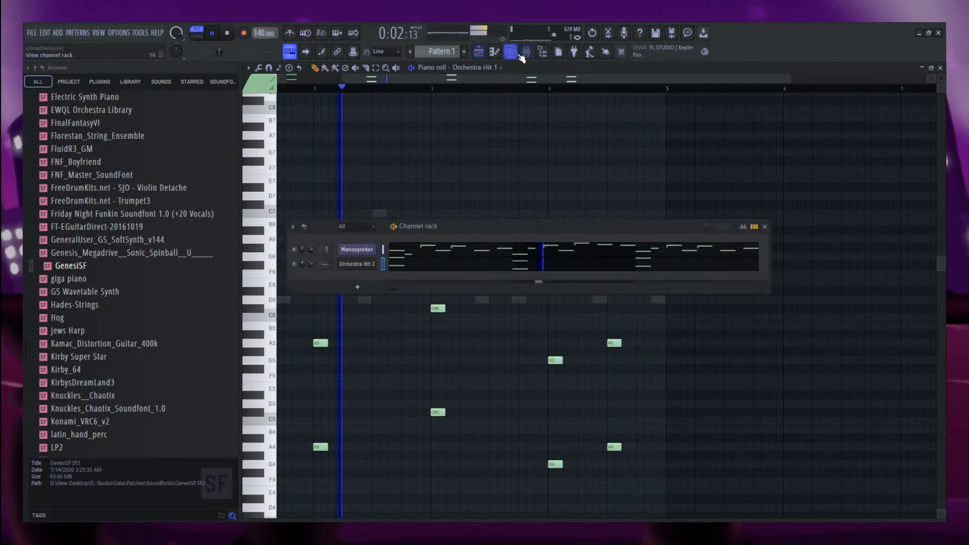
{"action": "double_click", "coordinate": [326, 263]}
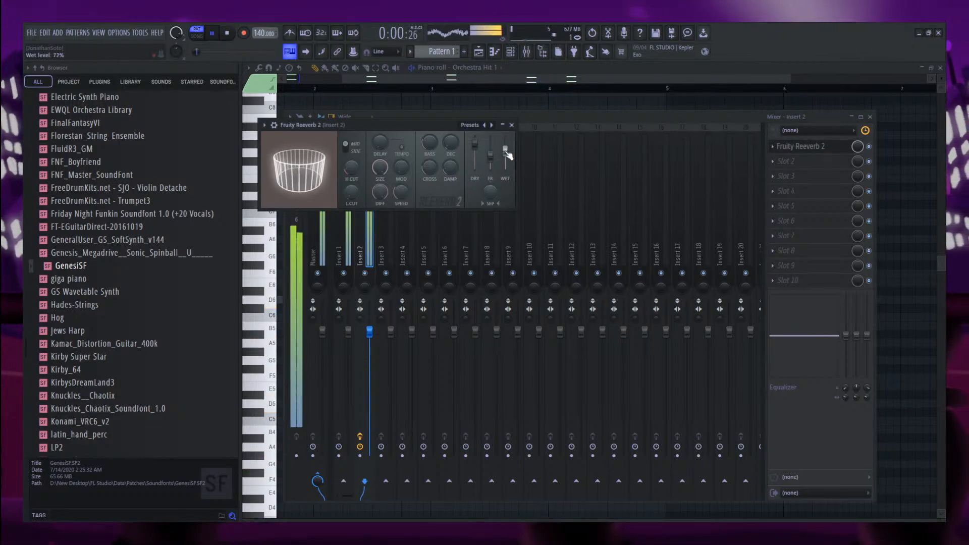
{"action": "left_click", "coordinate": [511, 125]}
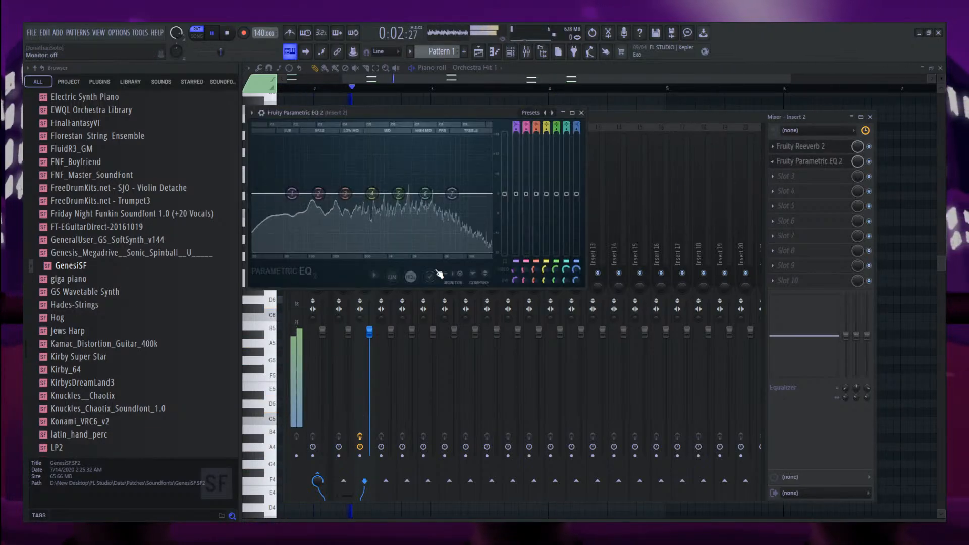
Add Fruity Parametric EQ 2 to Insert 2 and move it ahead of Fruity Reeverb 2.
{"action": "left_click", "coordinate": [824, 161]}
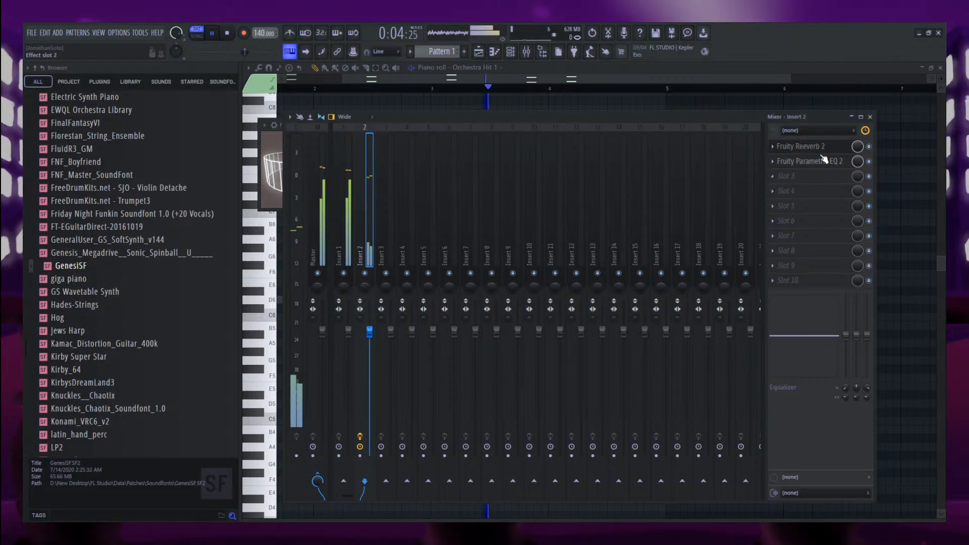
{"action": "left_click", "coordinate": [823, 148]}
{"action": "left_click", "coordinate": [823, 148]}
{"action": "scroll", "coordinate": [818, 165], "scroll_direction": "up", "scroll_amount": 1}
{"action": "key", "text": "space"}
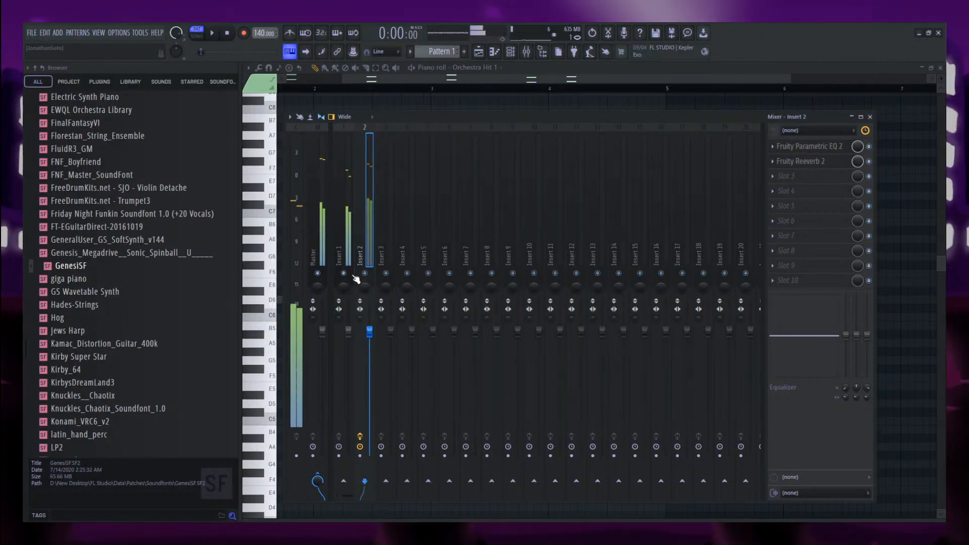
Add Fruity Parametric EQ 2 to Insert 1 and adjust its curve during playback.
{"action": "left_click", "coordinate": [342, 255]}
{"action": "key", "text": "space"}
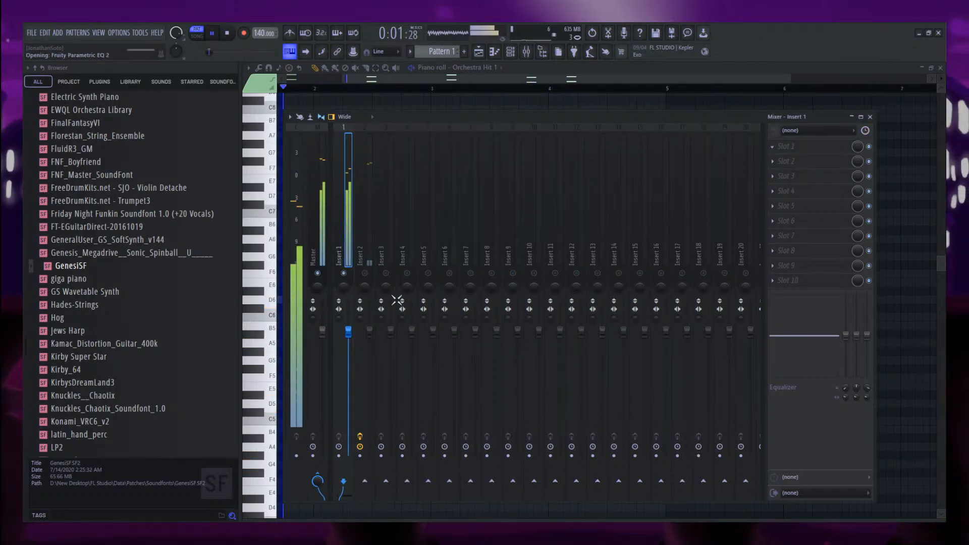
{"action": "mouse_move", "coordinate": [500, 268]}
{"action": "left_mouse_down"}
{"action": "mouse_move", "coordinate": [518, 247]}
{"action": "mouse_move", "coordinate": [499, 273]}
{"action": "mouse_move", "coordinate": [507, 273]}
{"action": "mouse_move", "coordinate": [475, 259]}
{"action": "mouse_move", "coordinate": [511, 258]}
{"action": "mouse_move", "coordinate": [481, 271]}
{"action": "left_mouse_up"}
Open the Monosyncker synth from the channel rack and examine its built-in effects.
{"action": "left_click", "coordinate": [528, 50]}
{"action": "left_click", "coordinate": [510, 51]}
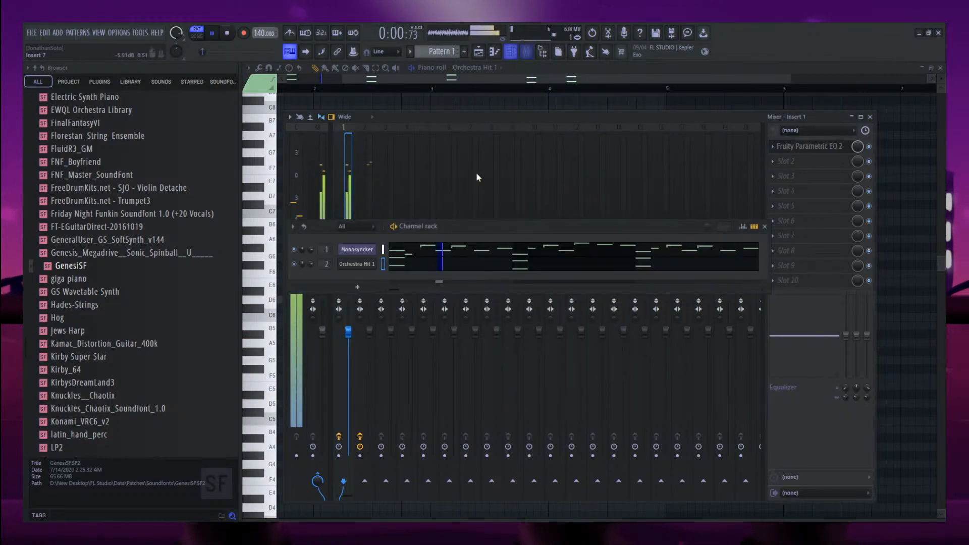
{"action": "left_click", "coordinate": [367, 250]}
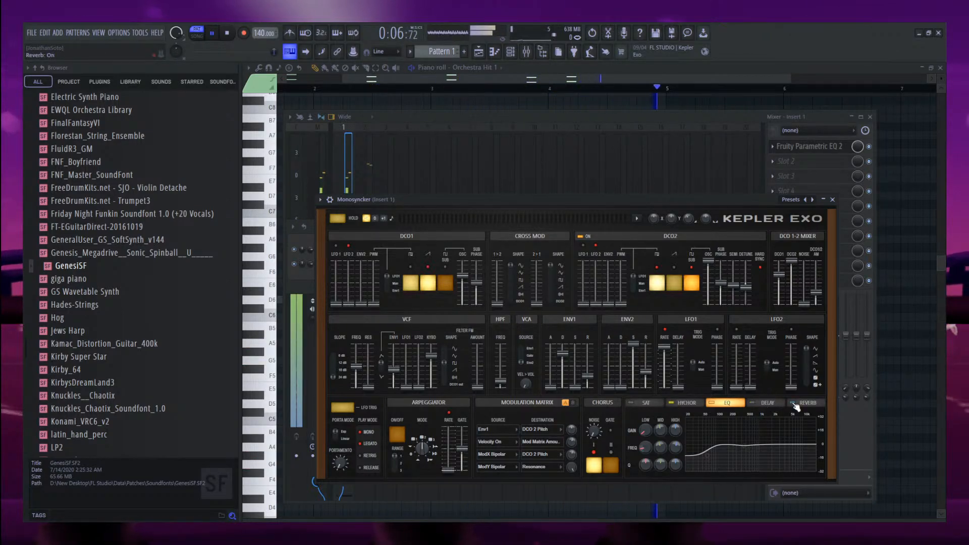
Add Fruity Delay 2 to Insert 1, set its feedback mode to Invert, and audition the delay.
{"action": "left_click", "coordinate": [337, 189]}
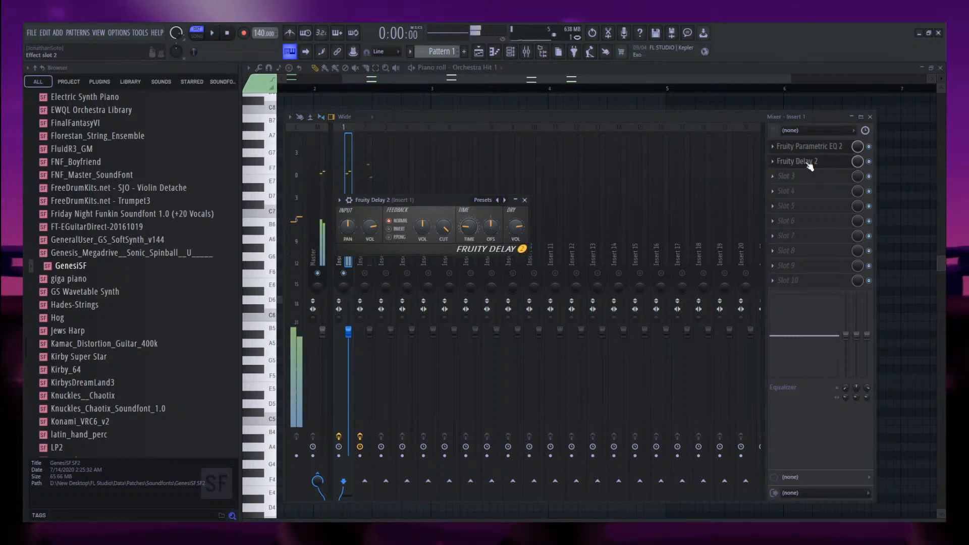
{"action": "key", "text": "space"}
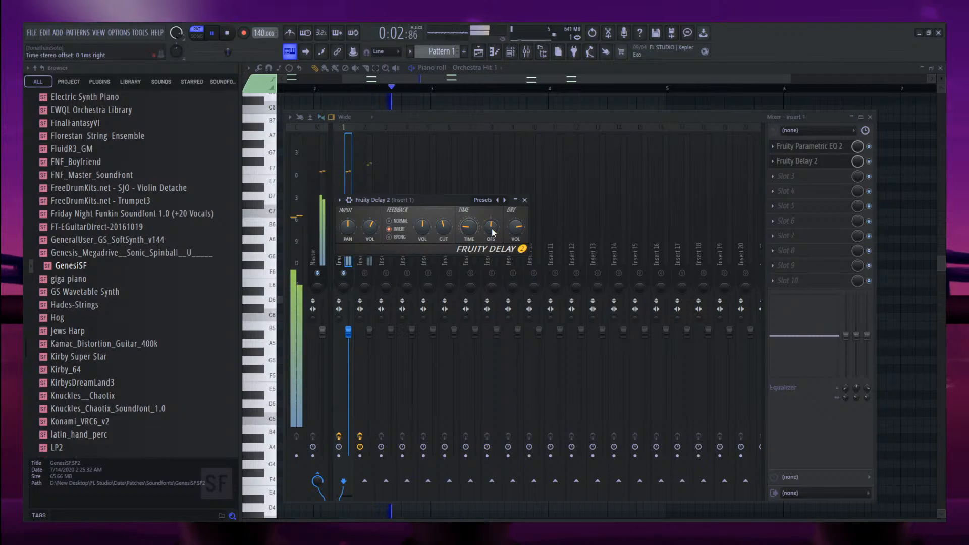
{"action": "left_click", "coordinate": [795, 162]}
Add a GenesiSF soundfont channel with the Dist. Guitar 1 patch, double the melody an octave lower, and route it to Insert 3.
{"action": "left_click", "coordinate": [511, 52]}
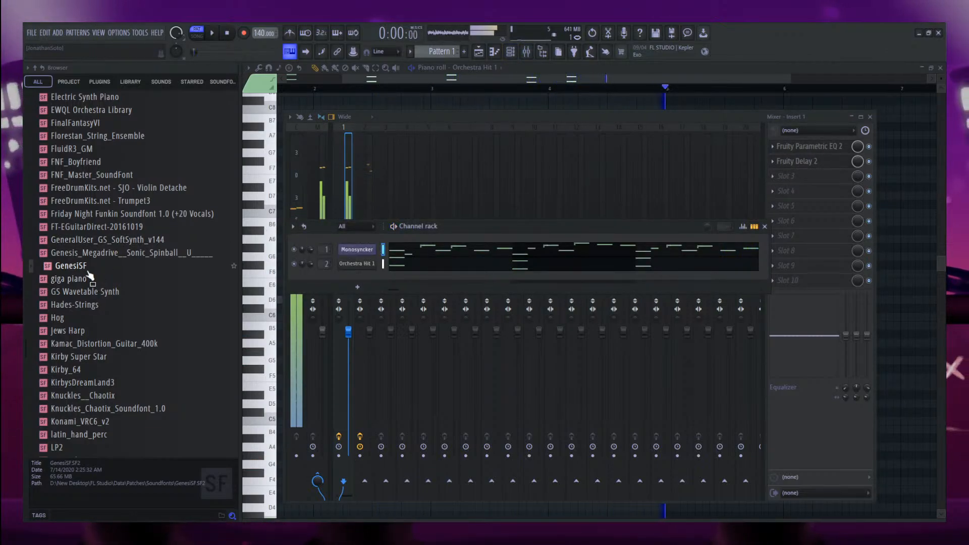
{"action": "key", "text": "space"}
{"action": "left_click_drag", "start_coordinate": [71, 265], "coordinate": [352, 264]}
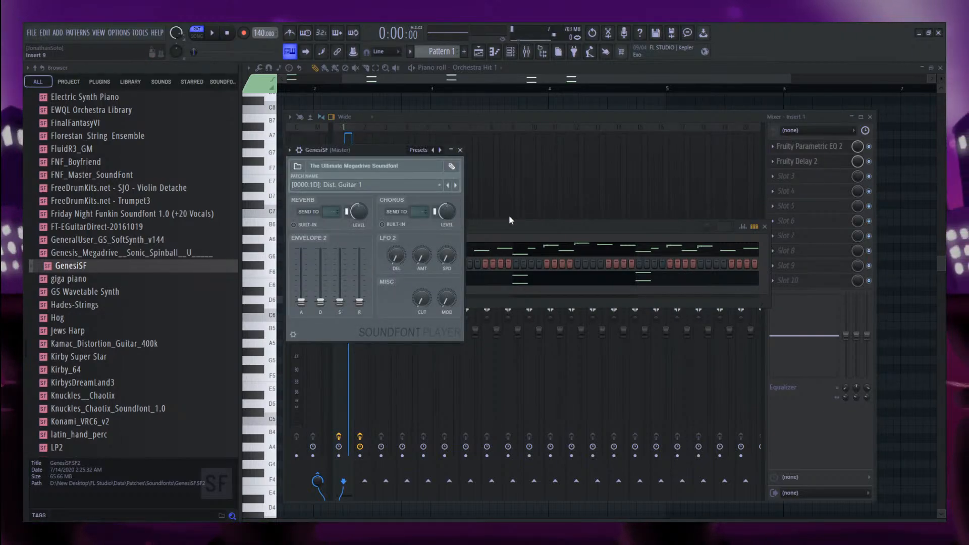
{"action": "left_click_drag", "start_coordinate": [505, 226], "coordinate": [503, 228]}
{"action": "key", "text": "space"}
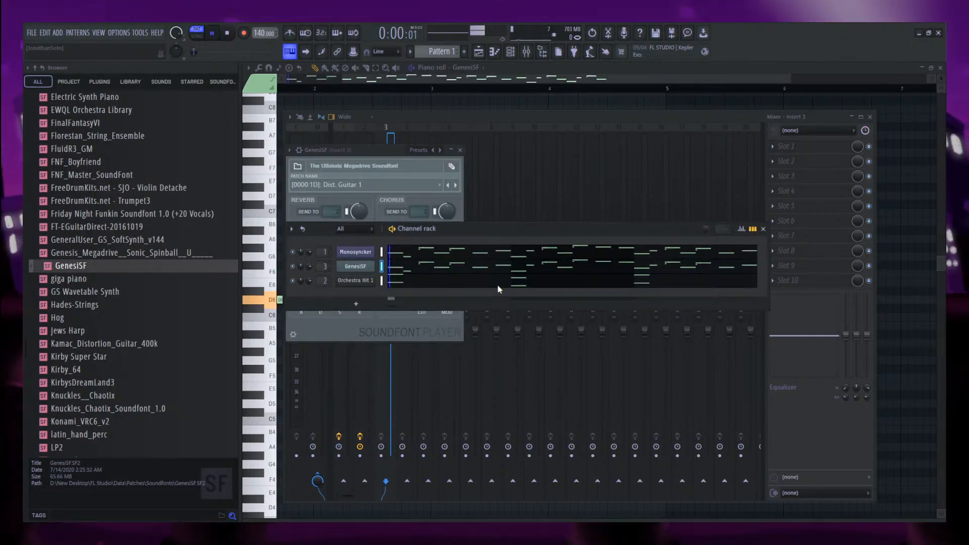
Solo Insert 3 in the mixer to hear the guitar alone, and return to the GenesiSF piano roll.
{"action": "left_click", "coordinate": [345, 232]}
{"action": "left_click", "coordinate": [389, 243]}
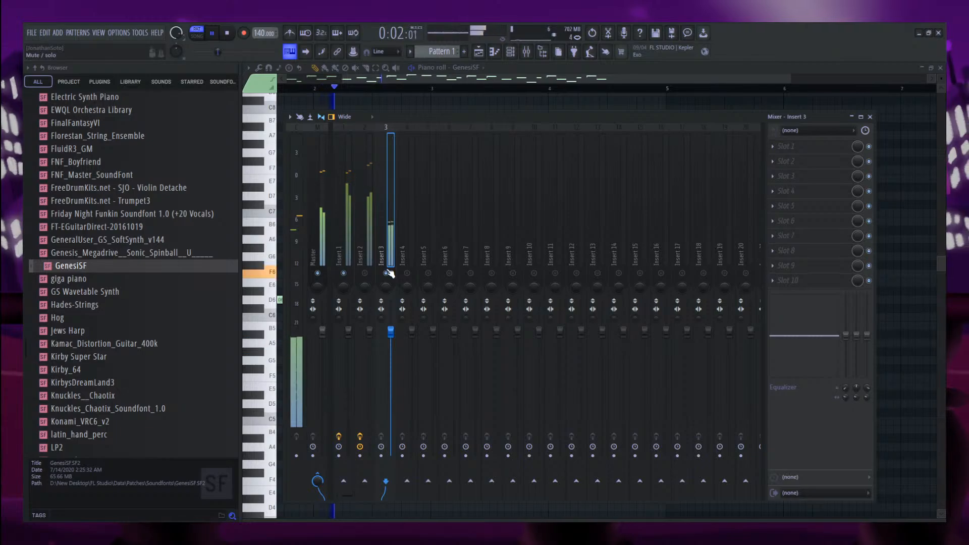
{"action": "left_click", "coordinate": [496, 51]}
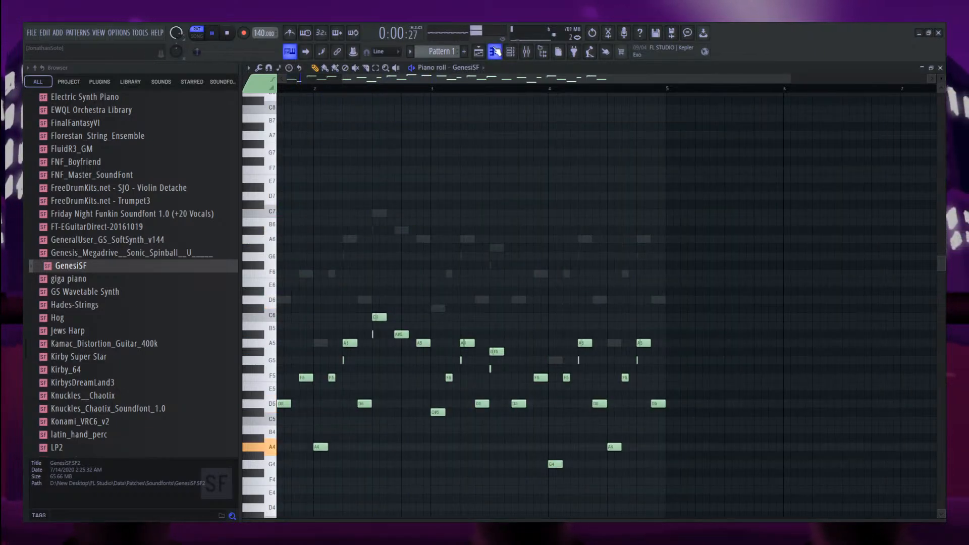
Open the GenesiSF soundfont player and raise its LFO 2 amount.
{"action": "left_click", "coordinate": [513, 52]}
{"action": "left_click", "coordinate": [355, 266]}
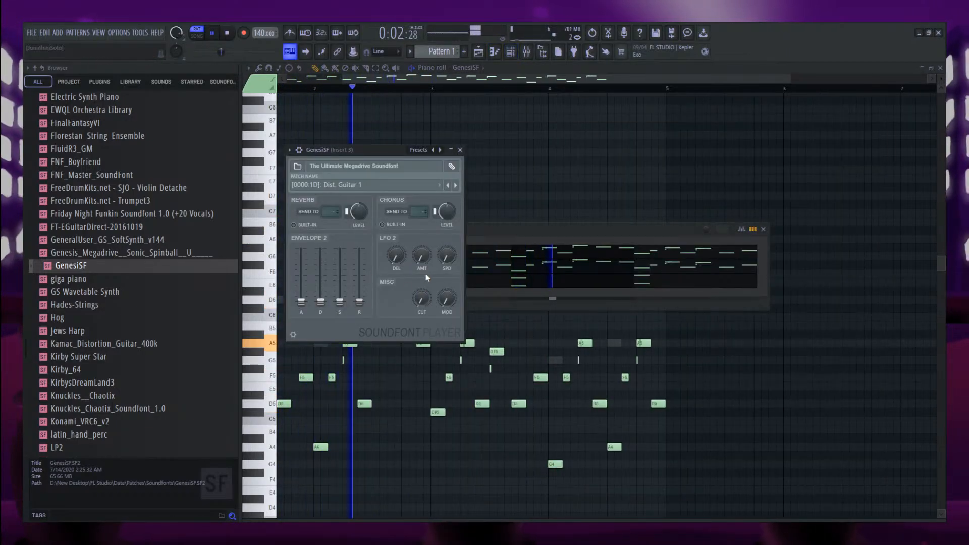
{"action": "left_click_drag", "start_coordinate": [422, 255], "coordinate": [422, 258]}
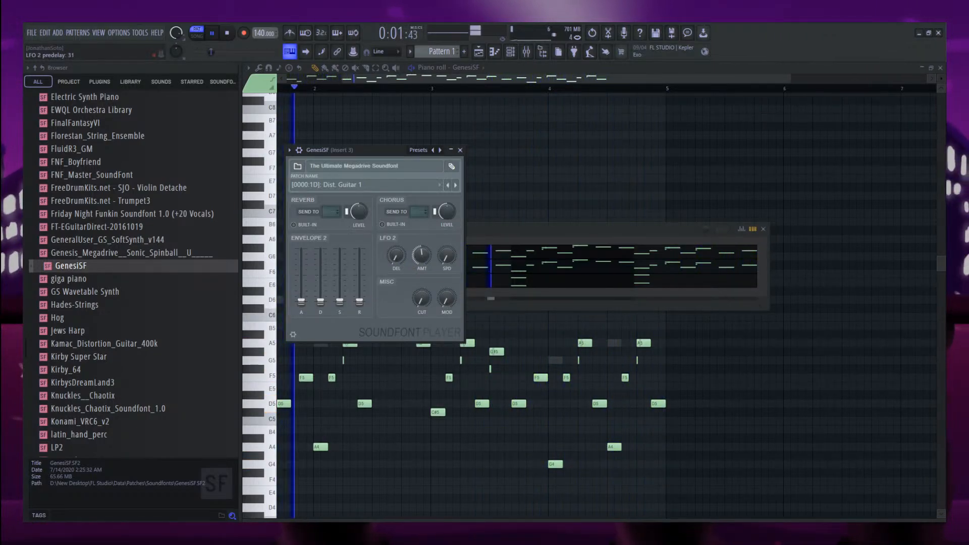
Move the GenesiSF guitar to mixer Insert 2 and add Fruity Flangus in its first effect slot.
{"action": "left_click", "coordinate": [477, 226]}
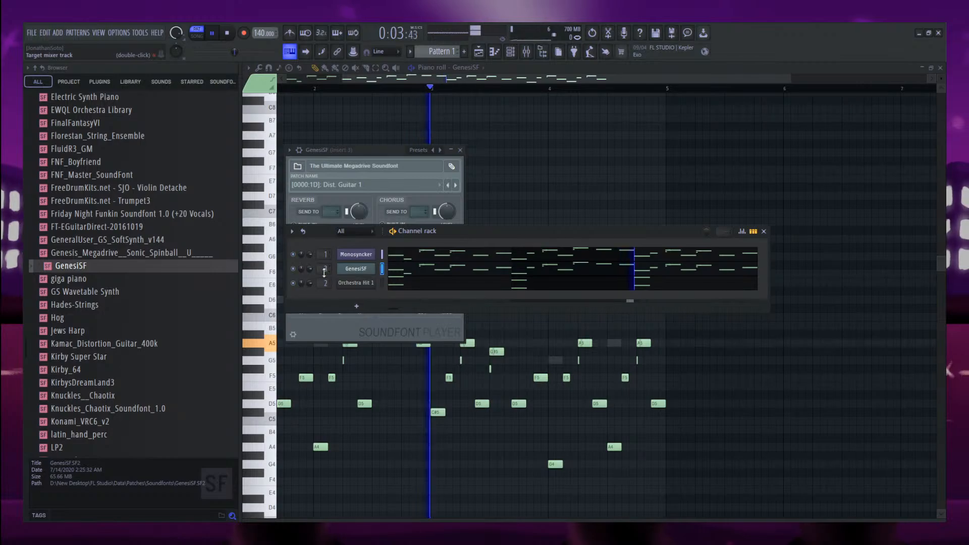
{"action": "key", "text": "F9"}
{"action": "scroll", "coordinate": [395, 290], "scroll_direction": "up", "scroll_amount": 1}
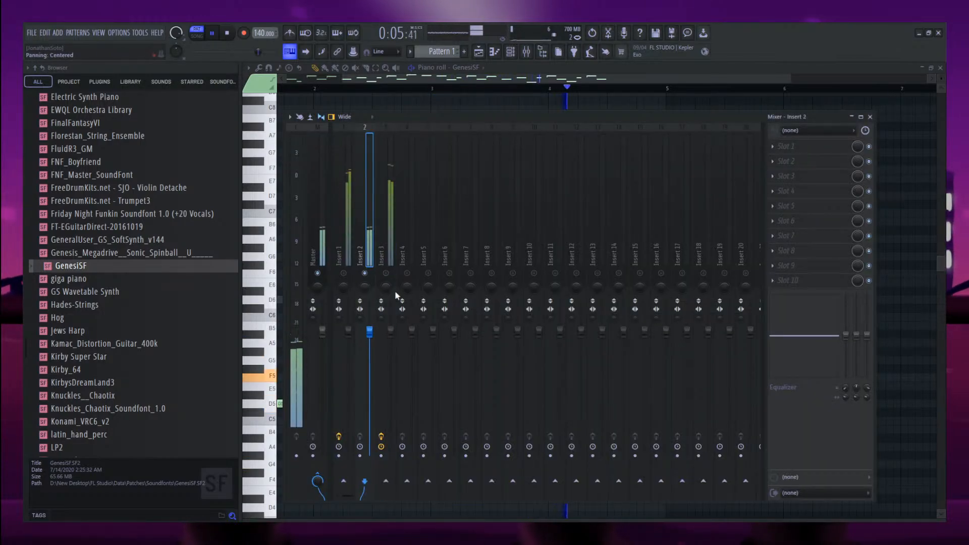
{"action": "left_click", "coordinate": [785, 147]}
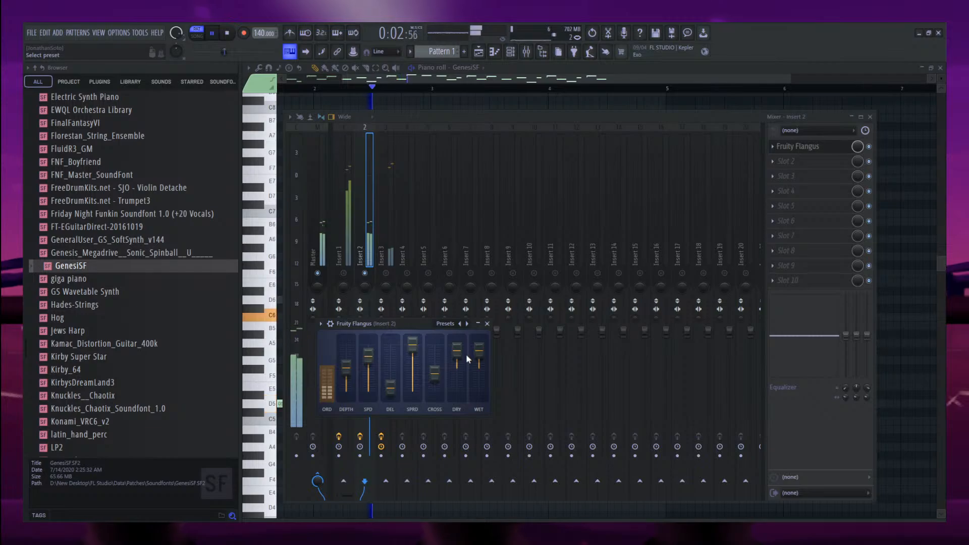
{"action": "left_click", "coordinate": [470, 345]}
Add Fruity Parametric EQ 2 in the second slot of Insert 2 and boost bands 5 and 6.
{"action": "left_click", "coordinate": [795, 161]}
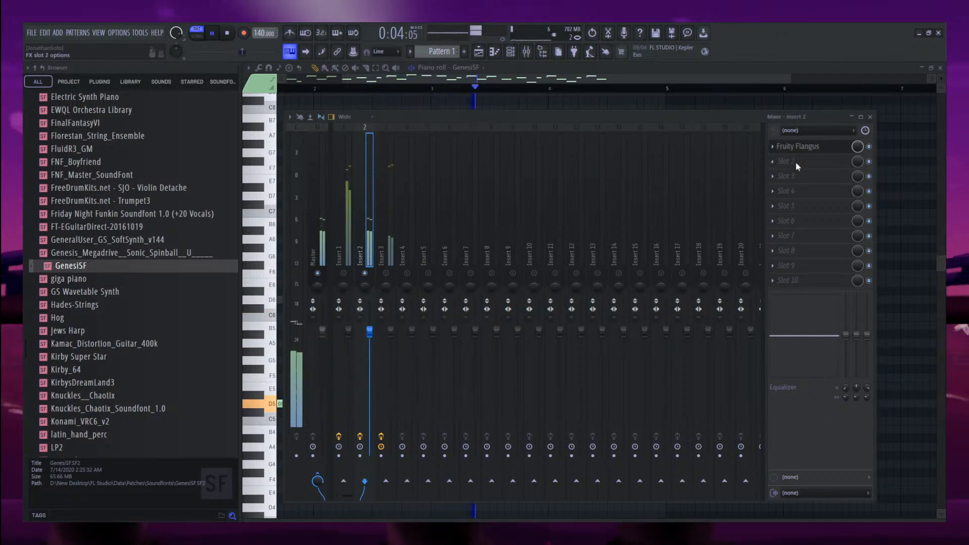
{"action": "left_click", "coordinate": [565, 221]}
{"action": "left_click_drag", "start_coordinate": [442, 197], "coordinate": [451, 195]}
{"action": "mouse_move", "coordinate": [411, 206]}
{"action": "left_mouse_down"}
{"action": "mouse_move", "coordinate": [410, 215]}
{"action": "mouse_move", "coordinate": [413, 203]}
{"action": "left_mouse_up"}
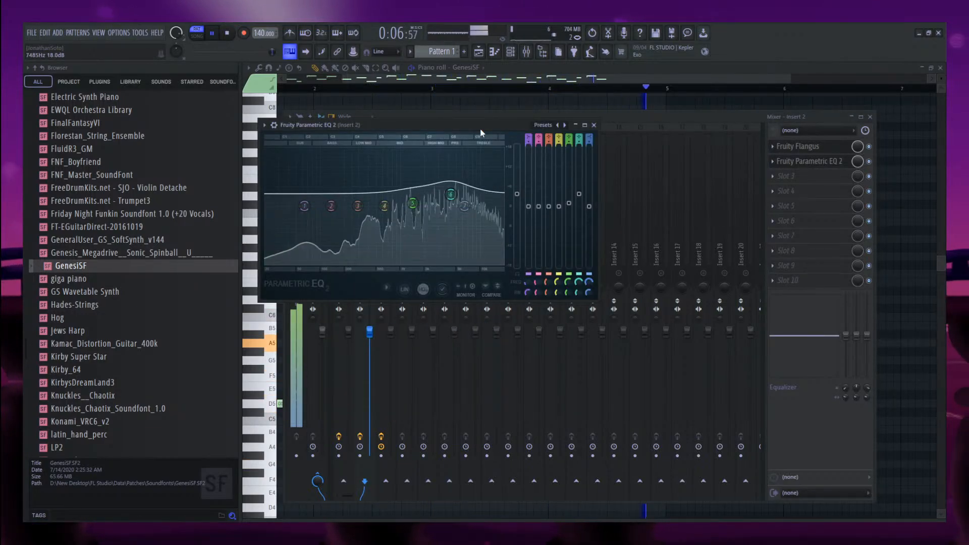
Add a vibrato of short E5, F#5, E5 and F5 slide notes over the guitar's F5 note at the end of bar 1.
{"action": "left_click", "coordinate": [512, 52]}
{"action": "left_click", "coordinate": [495, 52]}
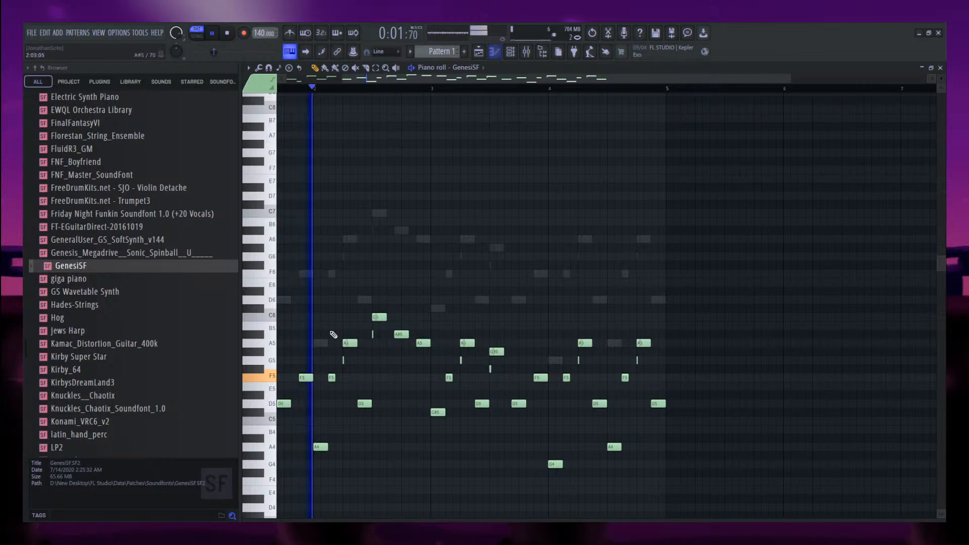
{"action": "key", "text": "space"}
{"action": "scroll", "coordinate": [323, 364], "scroll_direction": "down", "scroll_amount": 3}
{"action": "key", "text": "space"}
{"action": "scroll", "coordinate": [280, 359], "scroll_direction": "up", "scroll_amount": 3}
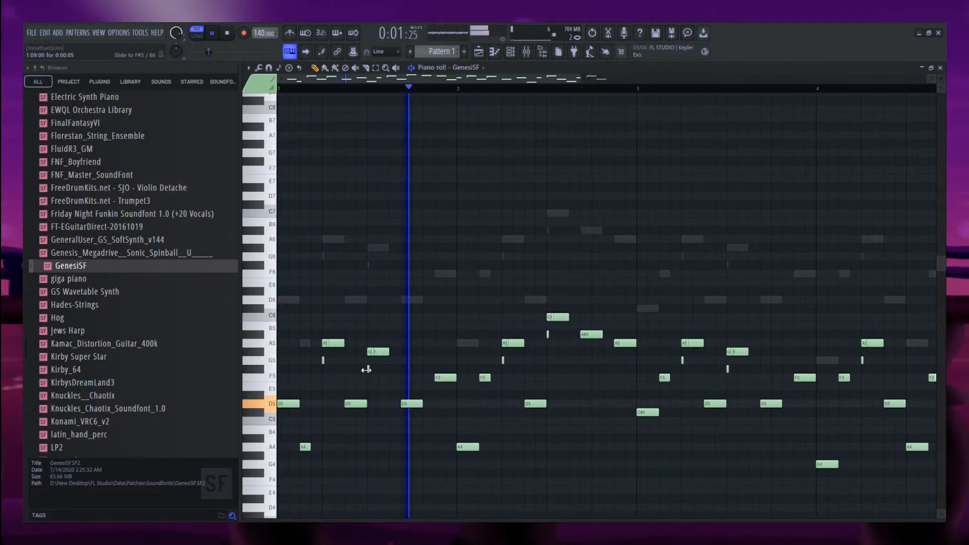
{"action": "key", "text": "space"}
{"action": "scroll", "coordinate": [449, 386], "scroll_direction": "up", "scroll_amount": 5}
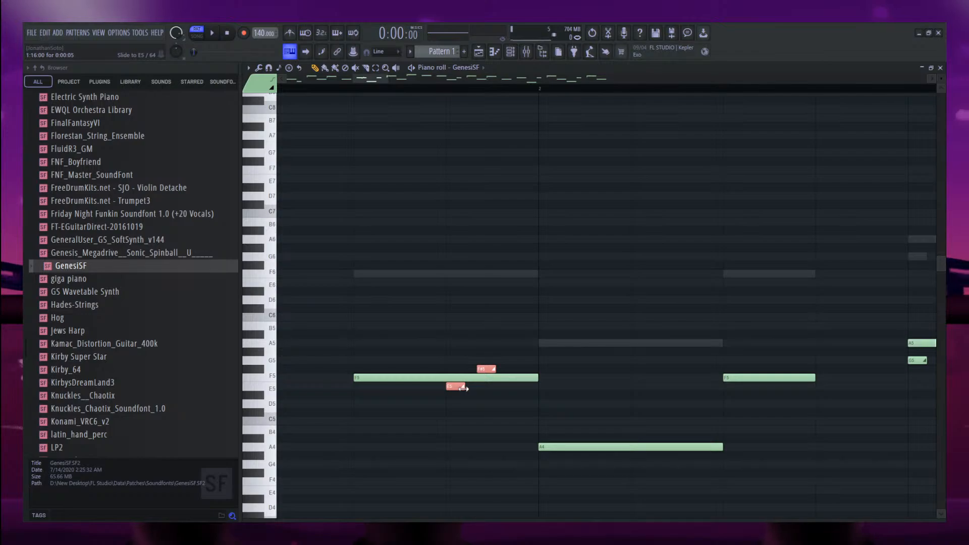
{"action": "key", "text": "ctrl+z"}
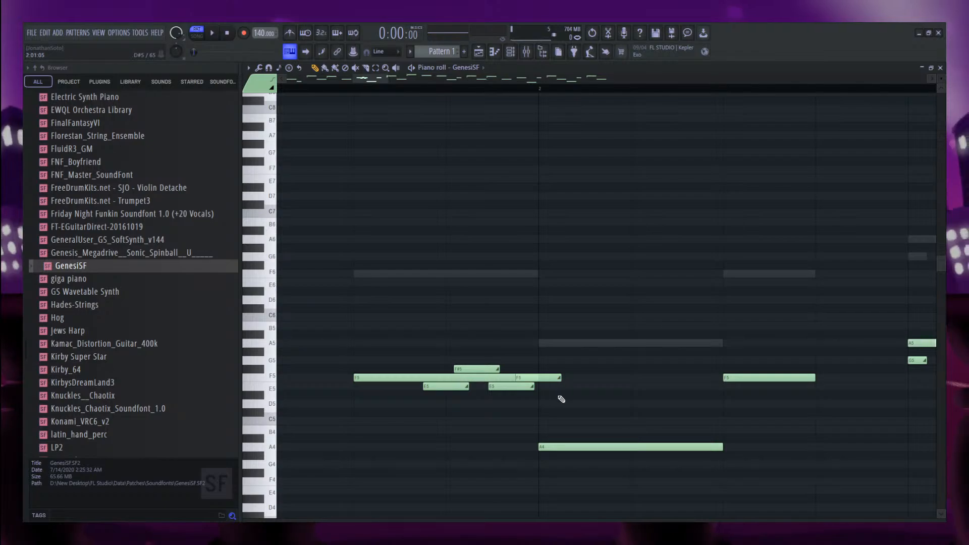
{"action": "left_click_drag", "start_coordinate": [562, 399], "coordinate": [466, 371], "text": "ctrl"}
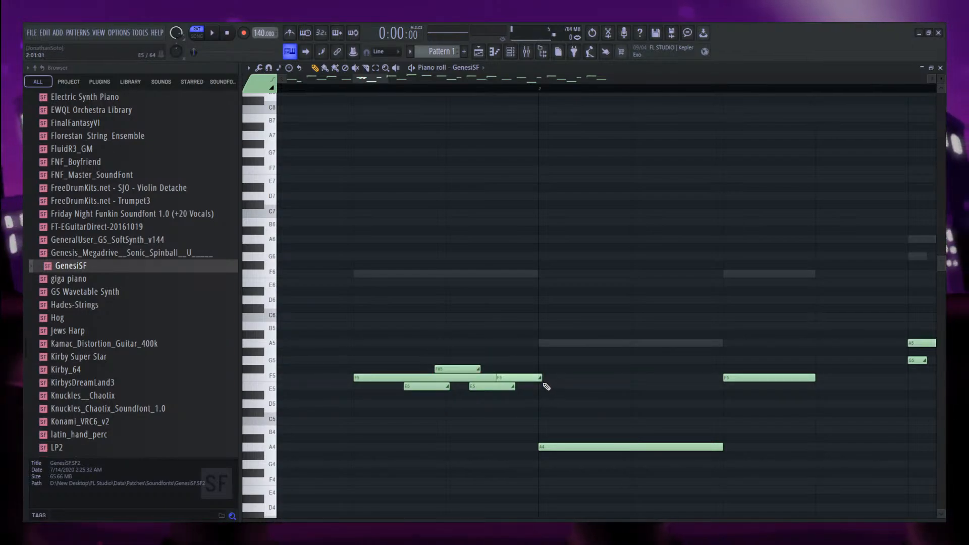
Copy the slide-note vibrato onto the guitar's A5 note ending bar 2, F5 note ending bar 3 and final D5 note.
{"action": "scroll", "coordinate": [443, 377], "scroll_direction": "down", "scroll_amount": 7}
{"action": "mouse_move", "coordinate": [466, 397]}
{"action": "left_mouse_down", "text": "ctrl"}
{"action": "mouse_move", "coordinate": [426, 361]}
{"action": "mouse_move", "coordinate": [656, 369]}
{"action": "mouse_move", "coordinate": [669, 345]}
{"action": "mouse_move", "coordinate": [669, 353]}
{"action": "left_mouse_up", "text": "ctrl"}
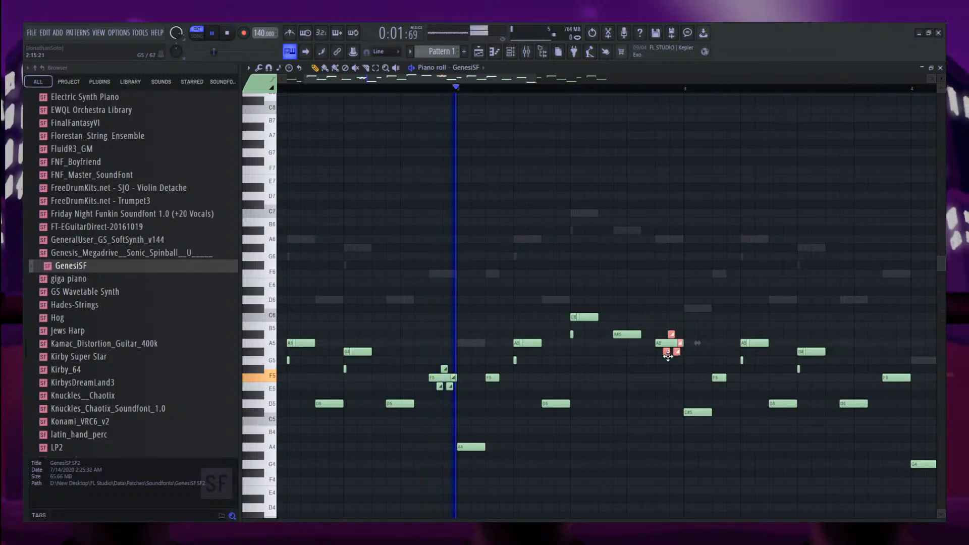
{"action": "scroll", "coordinate": [620, 359], "scroll_direction": "down", "scroll_amount": 3}
{"action": "scroll", "coordinate": [616, 356], "scroll_direction": "down", "scroll_amount": 1}
{"action": "mouse_move", "coordinate": [550, 353]}
{"action": "left_mouse_down", "text": "shift"}
{"action": "mouse_move", "coordinate": [672, 370]}
{"action": "mouse_move", "coordinate": [687, 388]}
{"action": "mouse_move", "coordinate": [833, 411]}
{"action": "mouse_move", "coordinate": [818, 398]}
{"action": "mouse_move", "coordinate": [872, 450]}
{"action": "left_mouse_up", "text": "shift"}
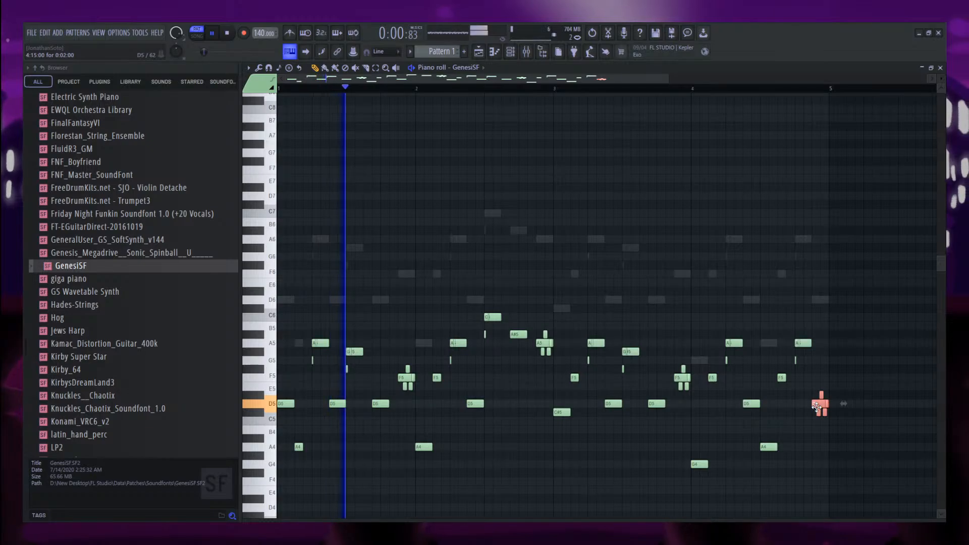
Lower the last note of bar 4 by a semitone, to C#5 in the guitar and C#6 in Monosyncker.
{"action": "left_click_drag", "start_coordinate": [817, 408], "coordinate": [818, 415]}
{"action": "right_click", "coordinate": [822, 301]}
{"action": "right_click", "coordinate": [821, 301]}
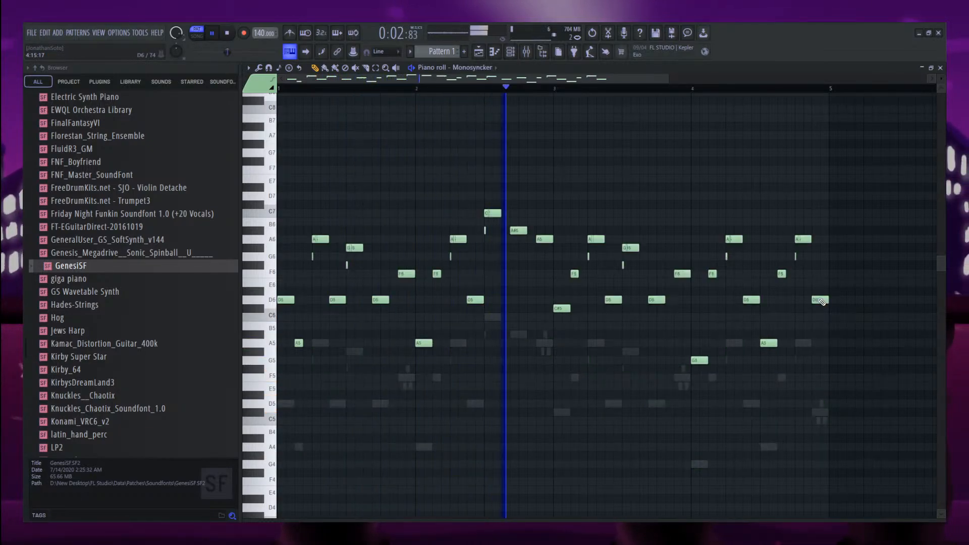
{"action": "mouse_move", "coordinate": [818, 301]}
{"action": "left_mouse_down"}
{"action": "mouse_move", "coordinate": [818, 318]}
{"action": "mouse_move", "coordinate": [819, 309]}
{"action": "left_mouse_up"}
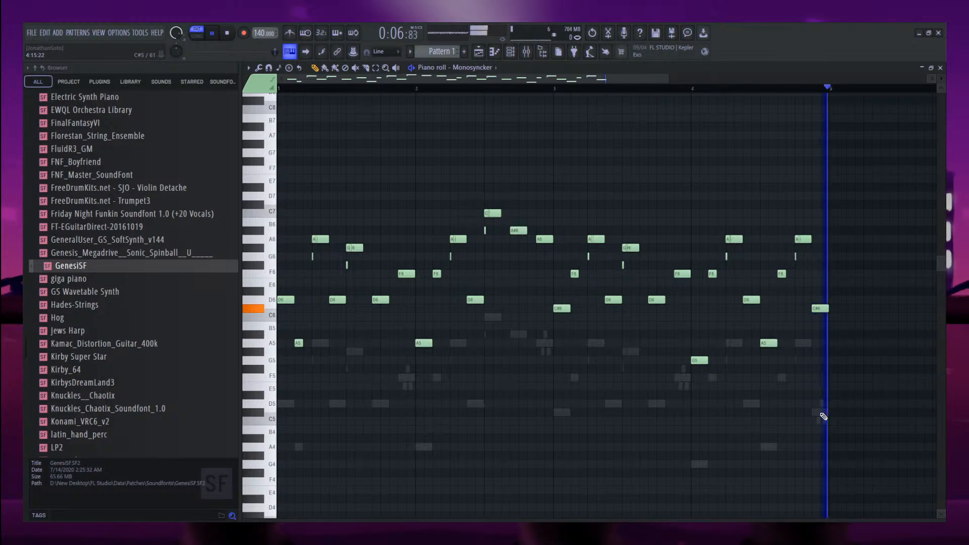
Unsolo Insert 2 in the mixer, play the full mix, and select Insert 3.
{"action": "left_click", "coordinate": [525, 52]}
{"action": "key", "text": "space"}
{"action": "right_click", "coordinate": [365, 274]}
{"action": "key", "text": "space"}
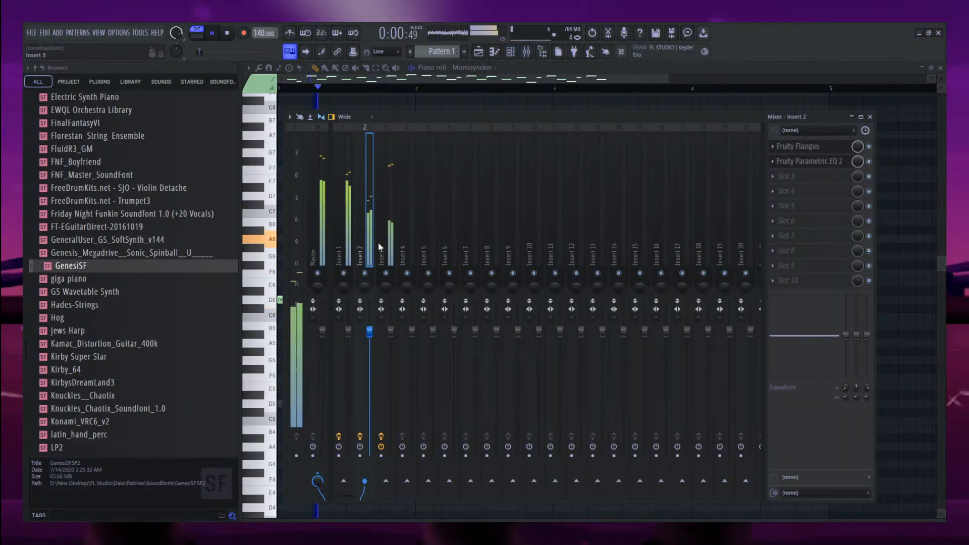
{"action": "left_click", "coordinate": [348, 332]}
{"action": "left_click", "coordinate": [392, 217]}
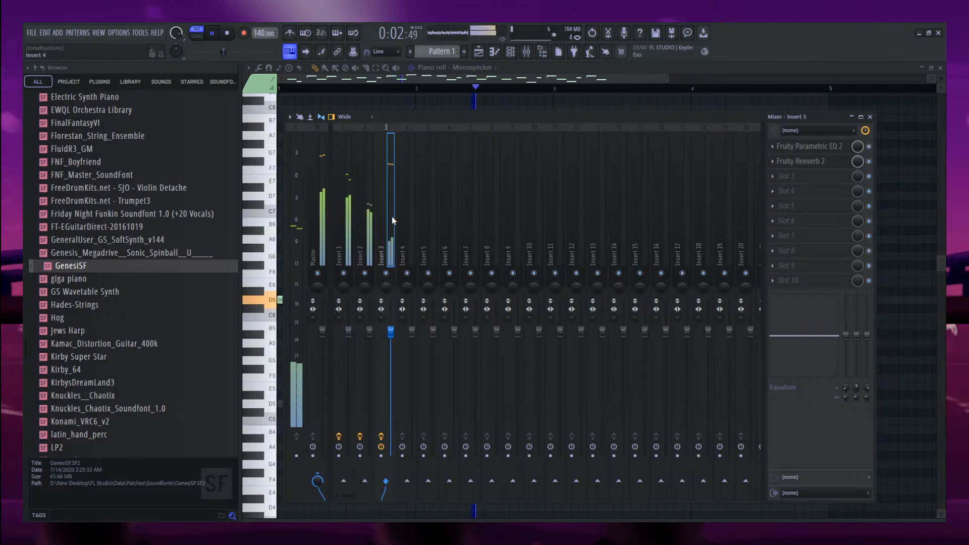
Move all Orchestra Hit 1 notes from Pattern 1 into Pattern 2.
{"action": "left_click", "coordinate": [471, 74]}
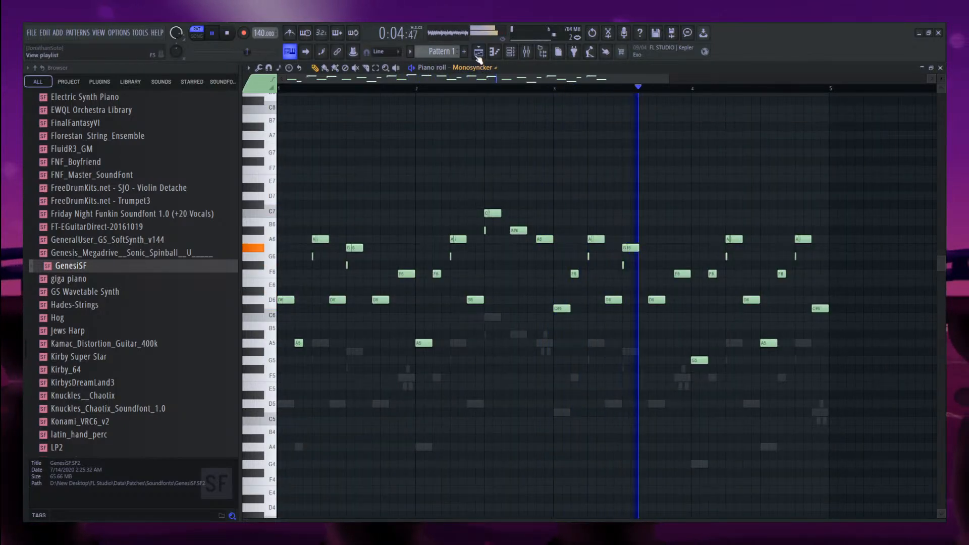
{"action": "key", "text": "Down"}
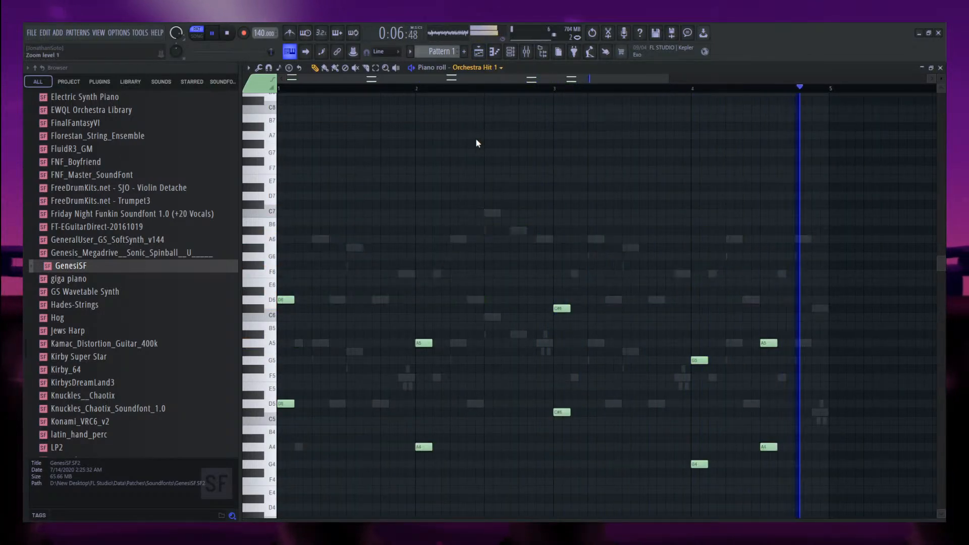
{"action": "key", "text": "ctrl+a"}
{"action": "key", "text": "ctrl+x"}
{"action": "scroll", "coordinate": [440, 51], "scroll_direction": "up", "scroll_amount": 1}
{"action": "key", "text": "ctrl+v"}
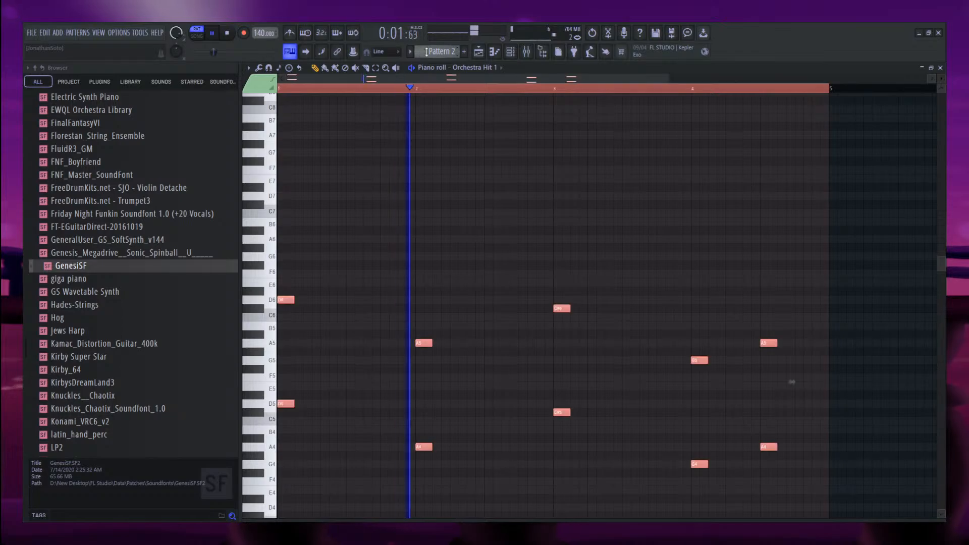
Audition Pattern 2 and double the length of all Orchestra Hit 1 notes.
{"action": "key", "text": "space"}
{"action": "key", "text": "space"}
{"action": "left_click", "coordinate": [510, 54]}
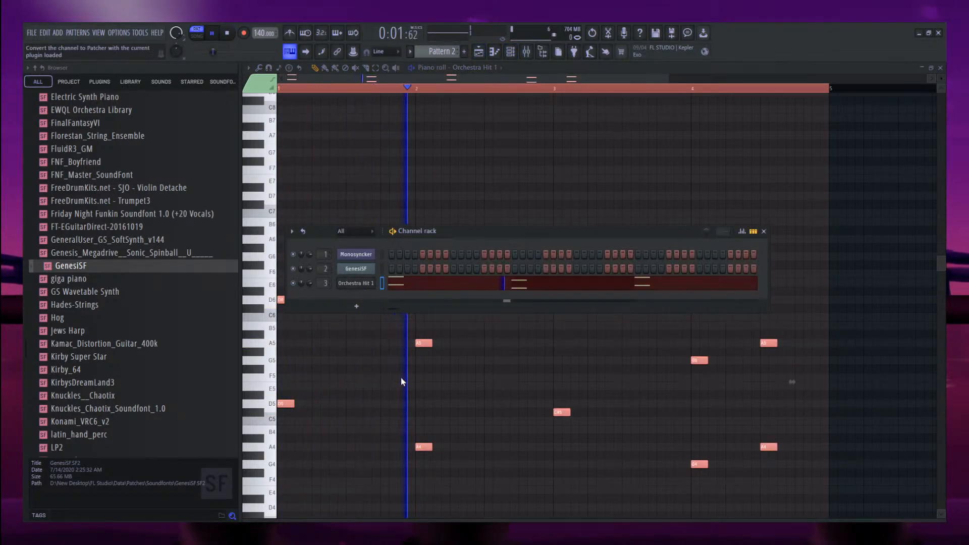
{"action": "right_click", "coordinate": [427, 139]}
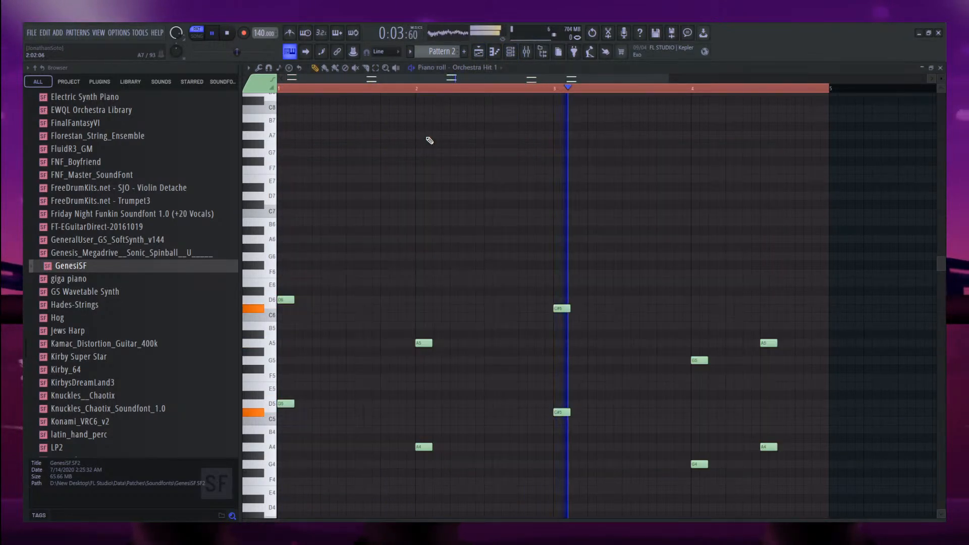
{"action": "key", "text": "ctrl+a"}
{"action": "left_click_drag", "start_coordinate": [431, 343], "coordinate": [449, 342]}
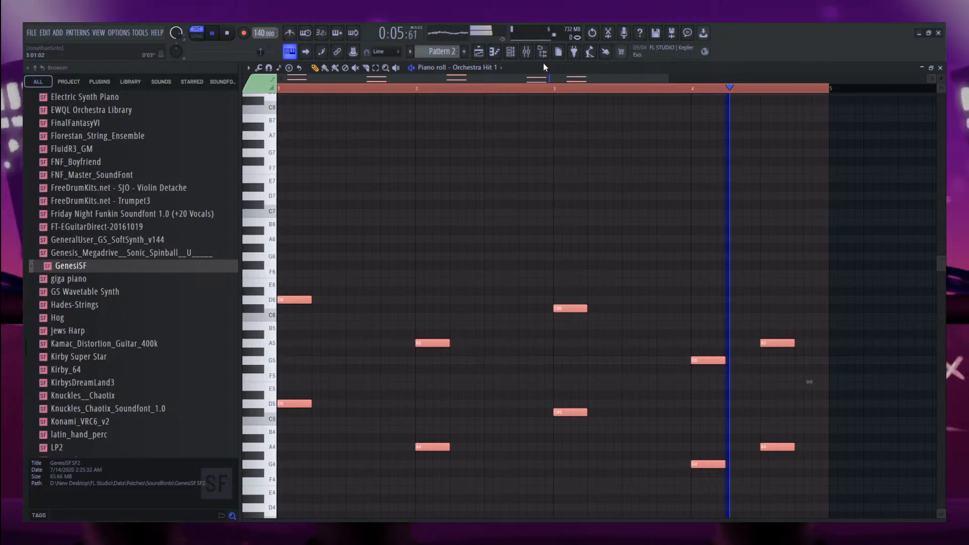
Clone the Orchestra Hit 1 channel onto Insert 4 and open the copy's FLEX instrument.
{"action": "left_click", "coordinate": [511, 52]}
{"action": "left_click_drag", "start_coordinate": [325, 297], "coordinate": [333, 314]}
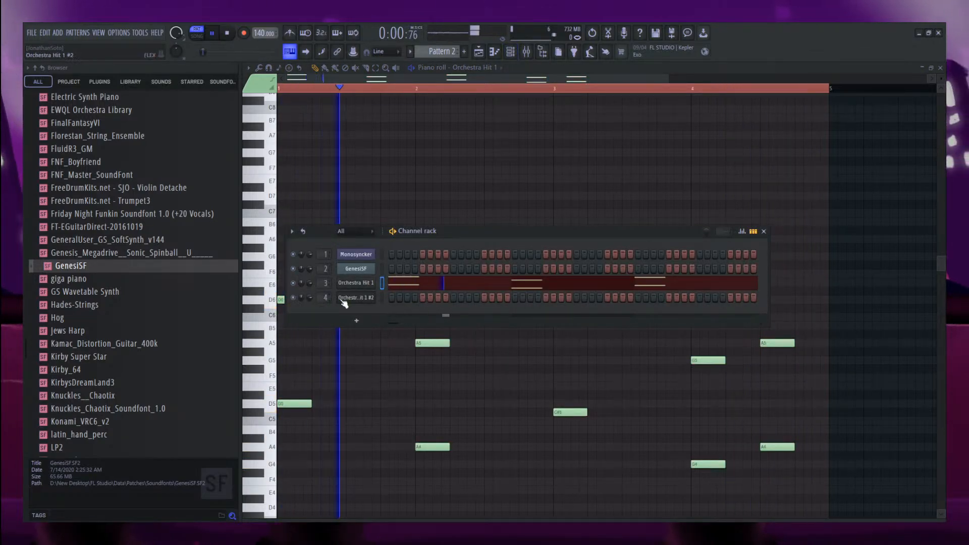
{"action": "key", "text": "space"}
{"action": "left_click", "coordinate": [359, 298]}
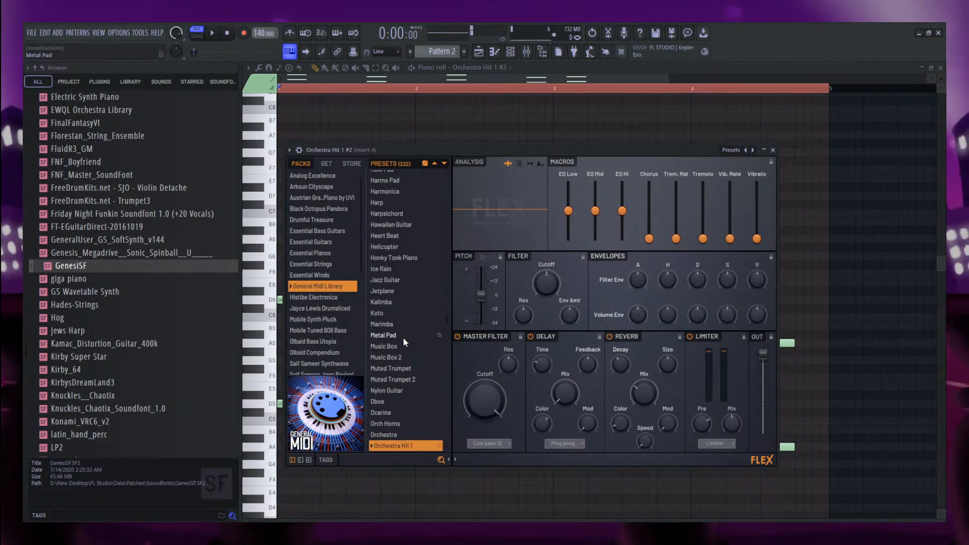
Audition the Orchestra preset on the cloned channel and switch it to Orchestra Hit 3 from the General Midi Library.
{"action": "left_click", "coordinate": [389, 430]}
{"action": "key", "text": "space"}
{"action": "scroll", "coordinate": [389, 429], "scroll_direction": "down", "scroll_amount": 3}
{"action": "key", "text": "space"}
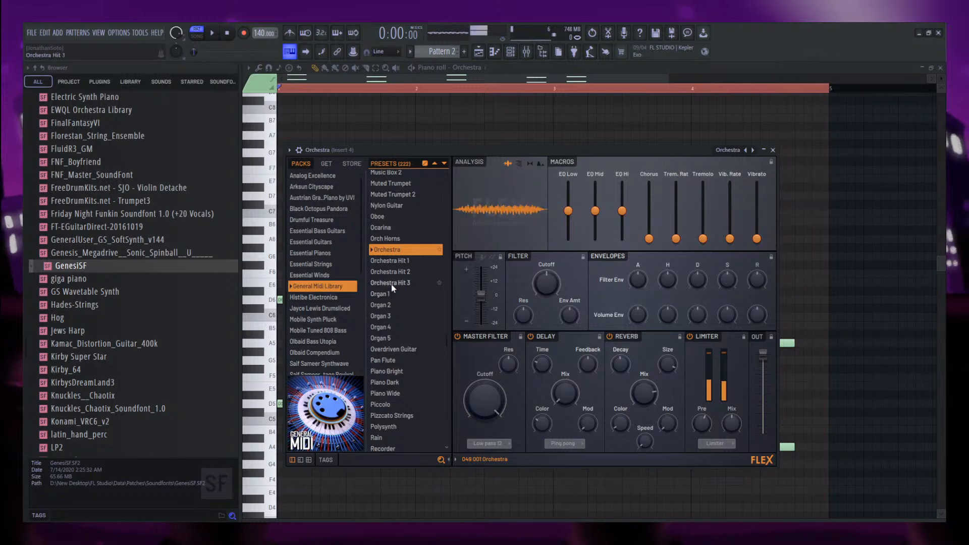
{"action": "left_click", "coordinate": [392, 283]}
{"action": "key", "text": "space"}
Lower Insert 4's volume and add Fruity Parametric EQ 2 to it, boosting band 3 and cutting the highs slightly.
{"action": "key", "text": "F6"}
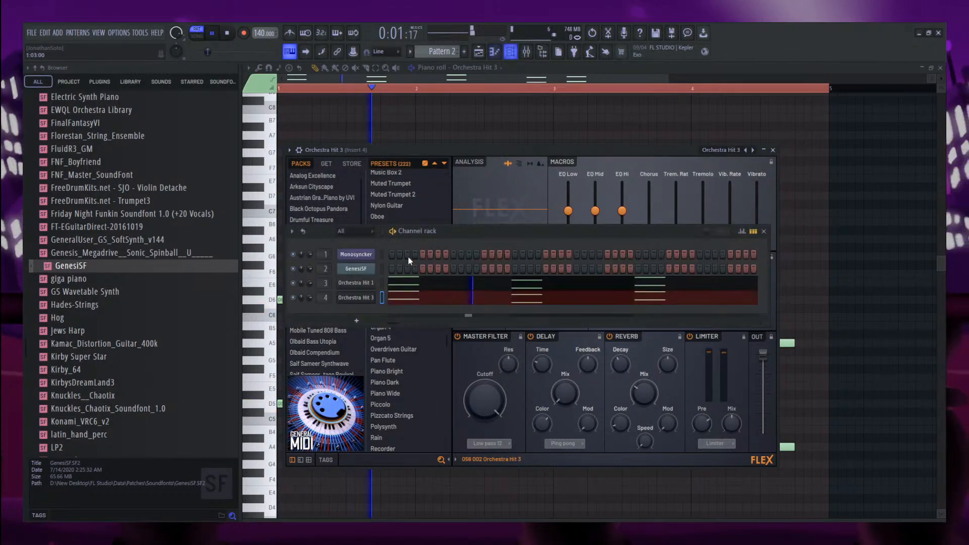
{"action": "double_click", "coordinate": [328, 298]}
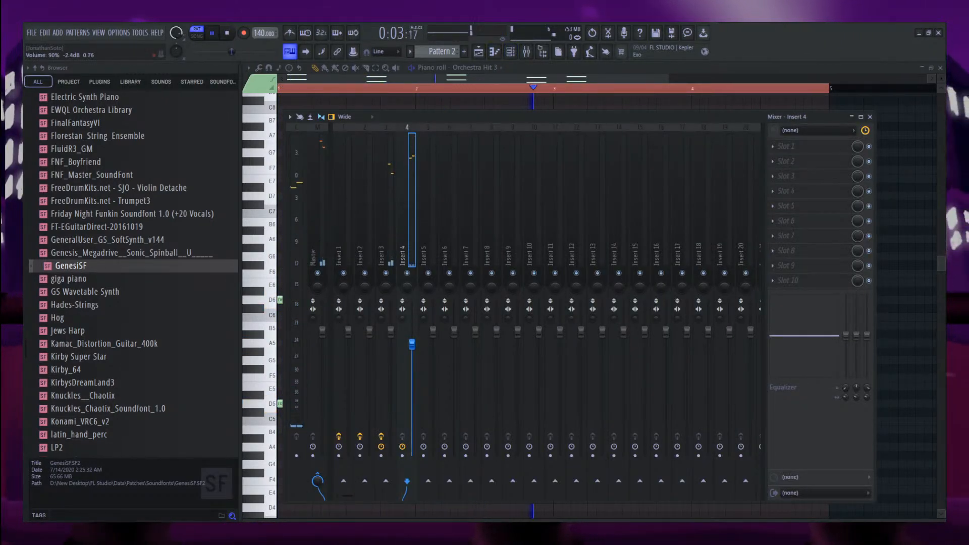
{"action": "left_click", "coordinate": [791, 147]}
{"action": "left_click", "coordinate": [548, 224]}
{"action": "left_click_drag", "start_coordinate": [407, 256], "coordinate": [405, 246]}
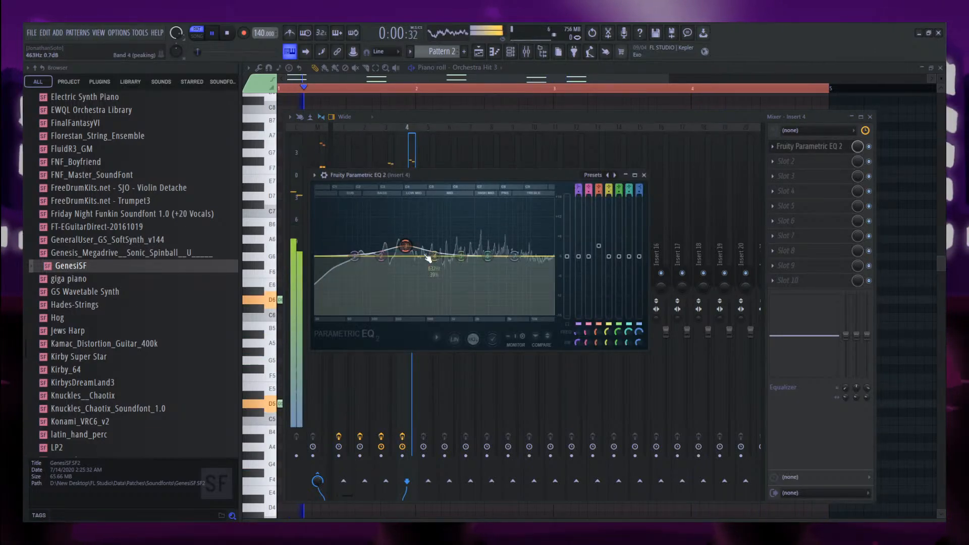
{"action": "left_click_drag", "start_coordinate": [491, 253], "coordinate": [485, 266]}
{"action": "left_click", "coordinate": [817, 149]}
Add Fruity Delay 2 in the second slot of Insert 4, adjust its input volume, and set the cutoff to 77%.
{"action": "left_click", "coordinate": [774, 161]}
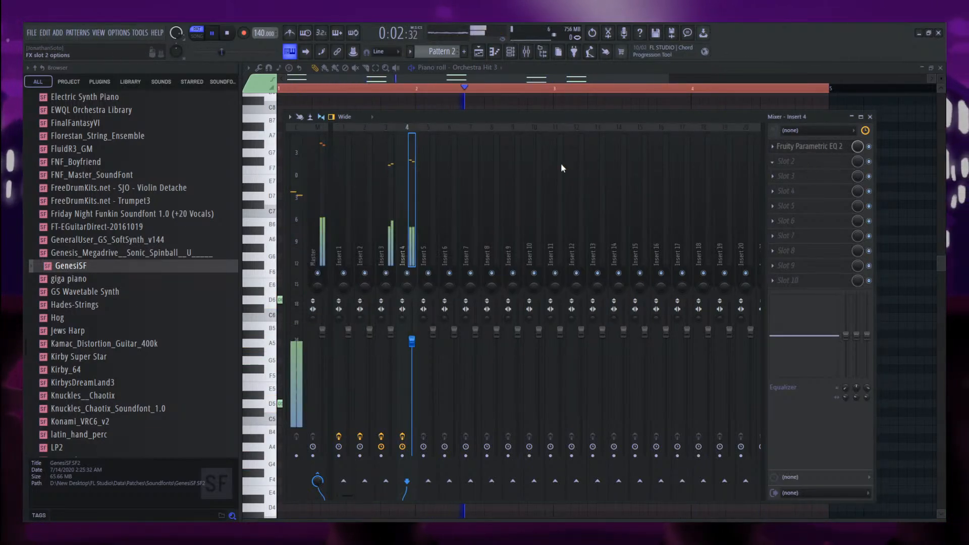
{"action": "left_click", "coordinate": [561, 154]}
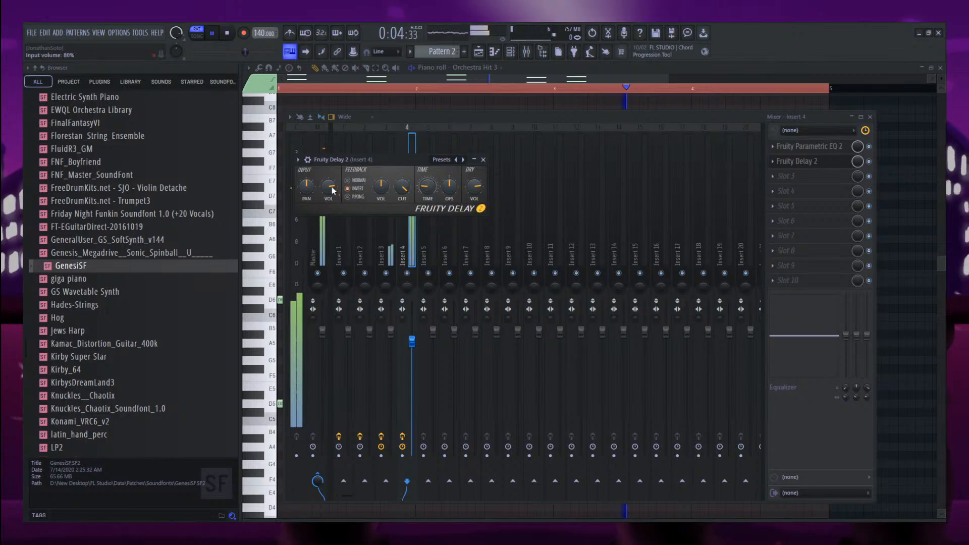
{"action": "left_click_drag", "start_coordinate": [328, 188], "coordinate": [329, 202]}
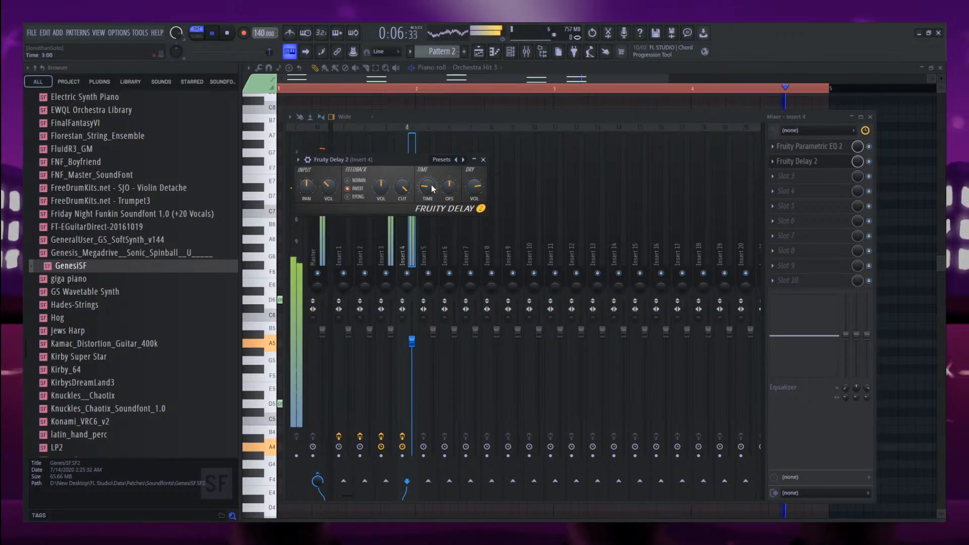
{"action": "left_click_drag", "start_coordinate": [403, 188], "coordinate": [403, 199]}
{"action": "left_click_drag", "start_coordinate": [332, 188], "coordinate": [332, 174]}
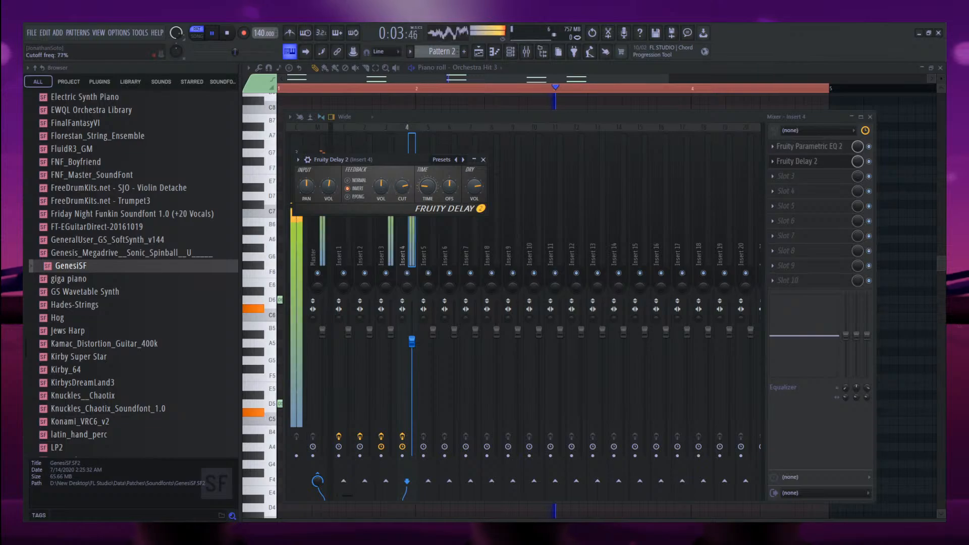
Select Insert 3 together with Insert 4 and lower its volume slightly.
{"action": "left_click", "coordinate": [388, 257], "text": "ctrl+shift"}
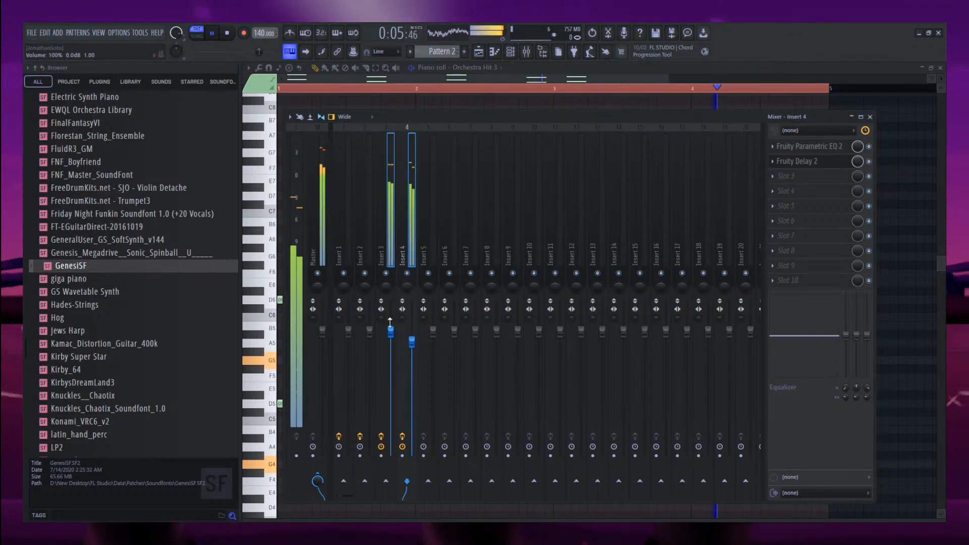
{"action": "left_click_drag", "start_coordinate": [390, 332], "coordinate": [391, 336]}
Place Pattern 2 on Track 7 and Pattern 1 on Track 5 at the start of the playlist.
{"action": "left_click", "coordinate": [479, 54]}
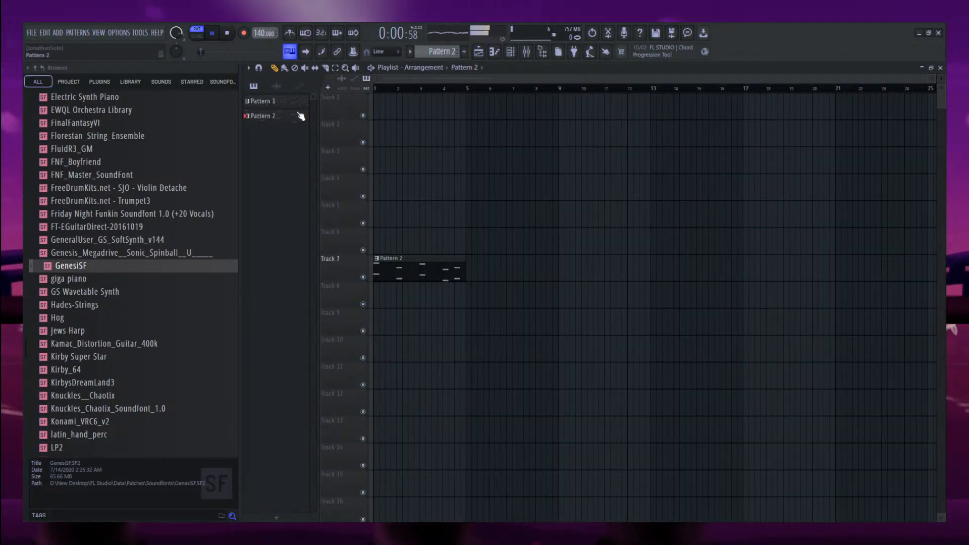
{"action": "left_click", "coordinate": [435, 215]}
{"action": "scroll", "coordinate": [114, 254], "scroll_direction": "up", "scroll_amount": 15}
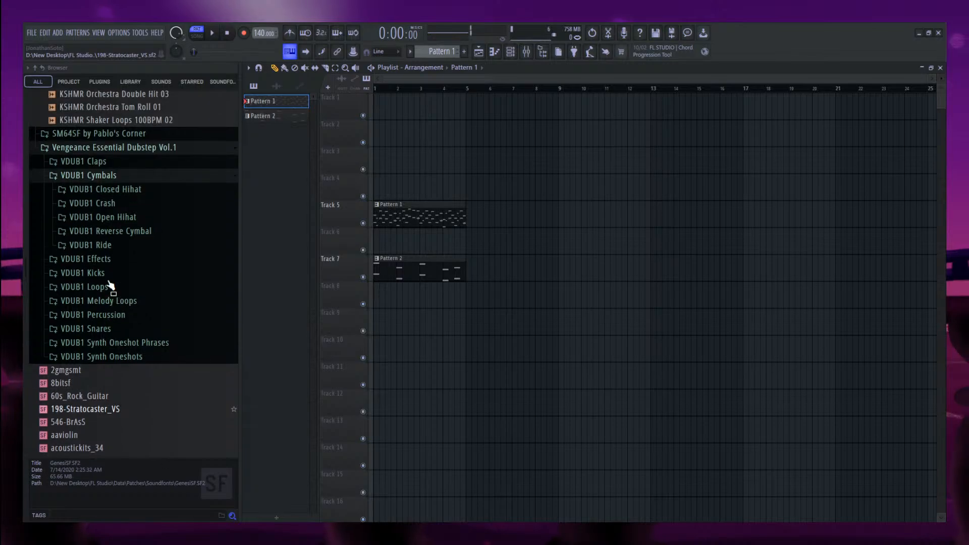
Audition samples in the VDUB1 Crash folder and place VDUB1 Crash 08 on Track 9 at the start of the playlist.
{"action": "left_click", "coordinate": [101, 216]}
{"action": "left_click", "coordinate": [122, 359]}
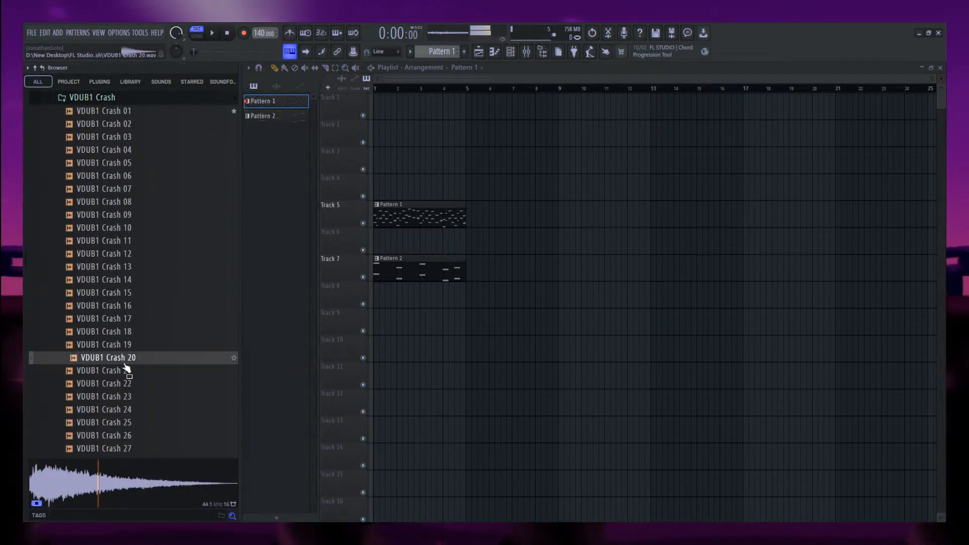
{"action": "left_click", "coordinate": [129, 384]}
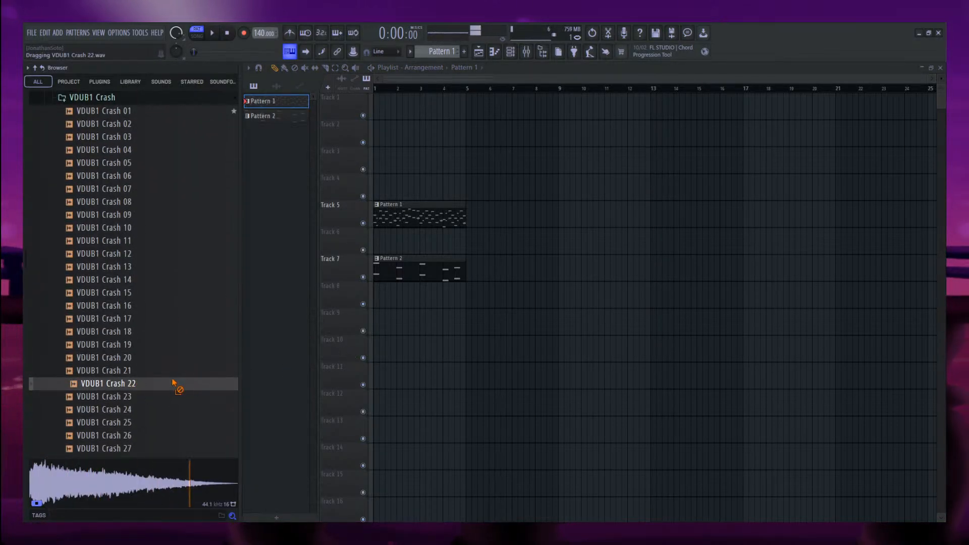
{"action": "left_click", "coordinate": [155, 371]}
{"action": "left_click", "coordinate": [140, 448]}
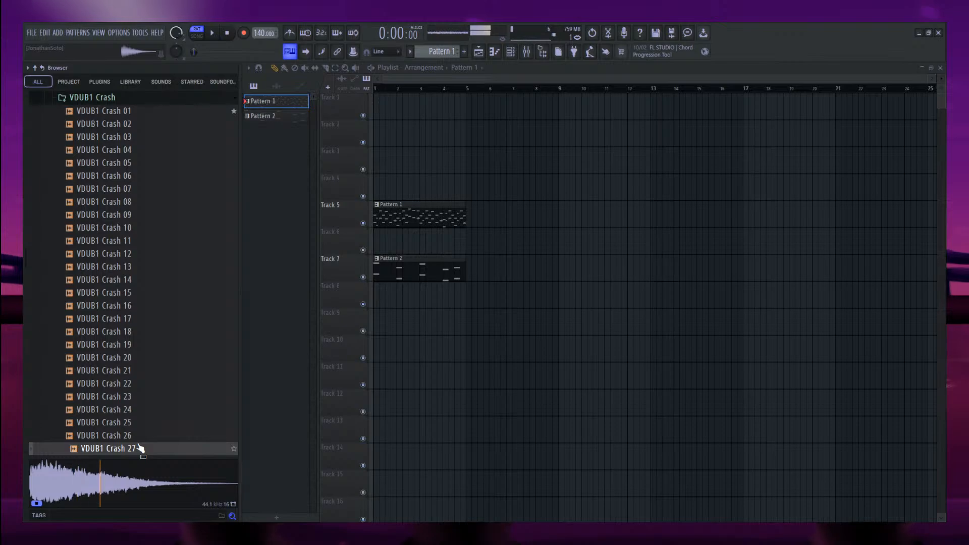
{"action": "left_click", "coordinate": [135, 228]}
{"action": "left_click", "coordinate": [136, 189]}
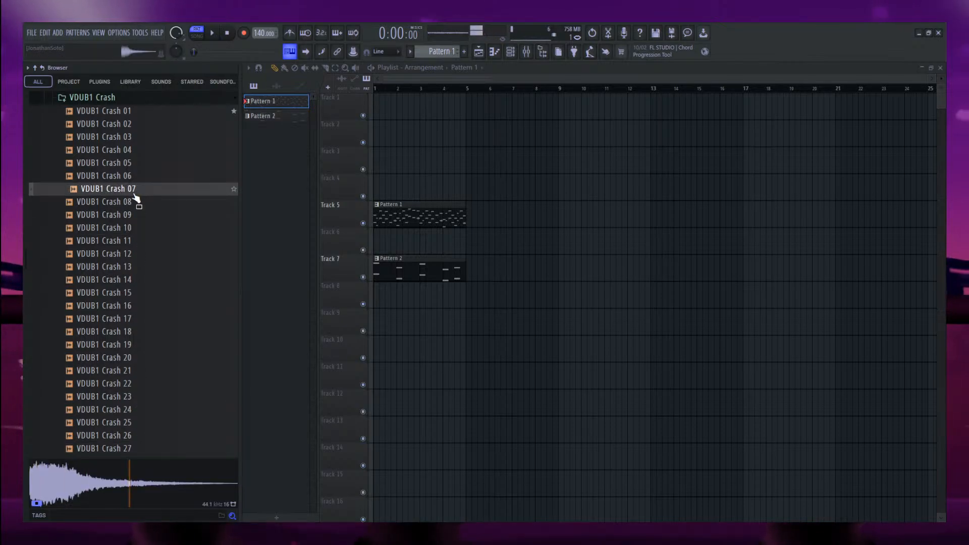
{"action": "left_click", "coordinate": [130, 202]}
{"action": "left_click_drag", "start_coordinate": [377, 306], "coordinate": [347, 319]}
Trim the VDUB1 Crash 08 clip on Track 9 to three beats and give it a full-length fade-out.
{"action": "scroll", "coordinate": [344, 316], "scroll_direction": "up", "scroll_amount": 5}
{"action": "left_click_drag", "start_coordinate": [720, 329], "coordinate": [376, 326]}
{"action": "scroll", "coordinate": [551, 331], "scroll_direction": "up", "scroll_amount": 5}
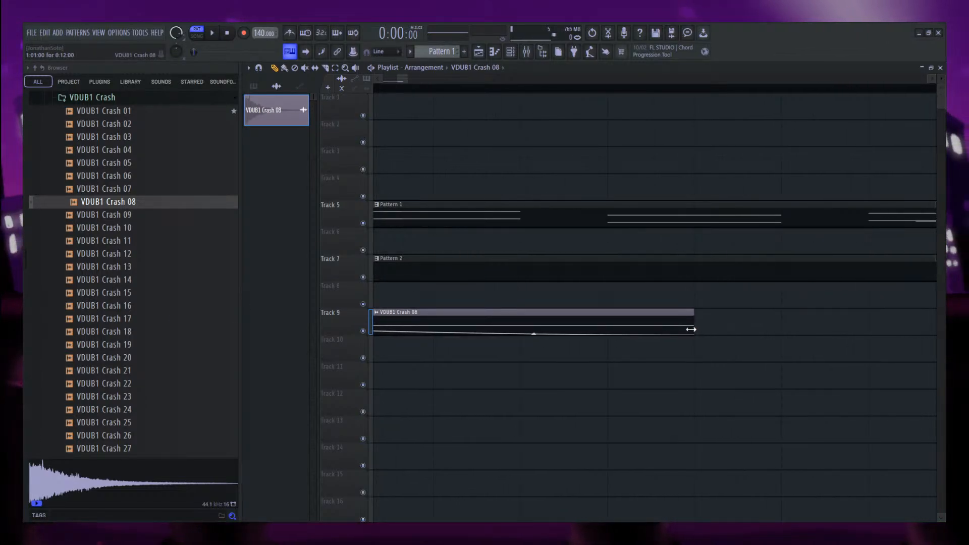
{"action": "scroll", "coordinate": [690, 329], "scroll_direction": "down", "scroll_amount": 5}
Place copies of the crash clip on Track 9 under each remaining Pattern 2 hit, in bars 2, 3 and 4.
{"action": "key", "text": "space"}
{"action": "left_click", "coordinate": [473, 323]}
{"action": "left_click", "coordinate": [573, 322]}
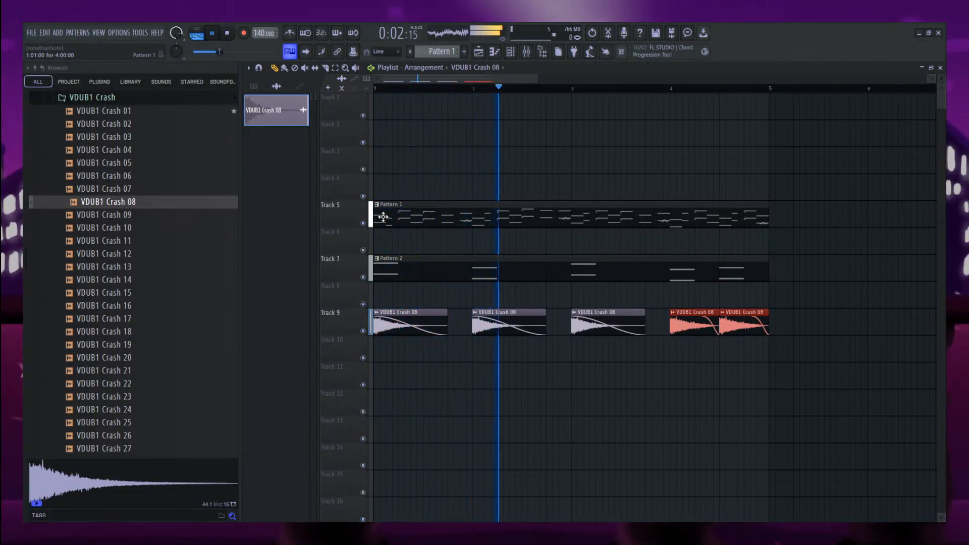
Select all clips in the first four bars of the playlist and duplicate them into bars 5 to 8.
{"action": "scroll", "coordinate": [399, 185], "scroll_direction": "down", "scroll_amount": 3}
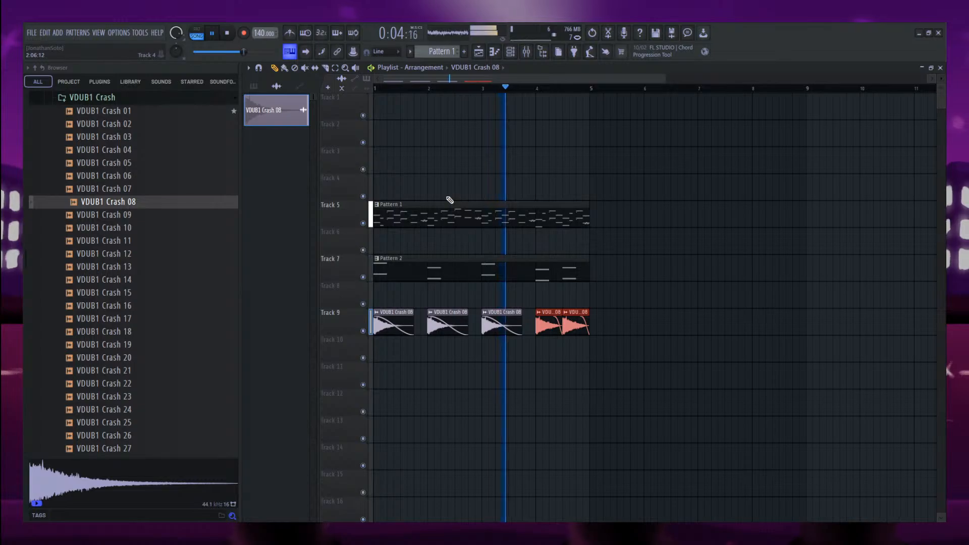
{"action": "left_click_drag", "start_coordinate": [701, 375], "coordinate": [604, 214]}
{"action": "key", "text": "space"}
{"action": "key", "text": "ctrl+d"}
Add a Kepler Exo channel to Pattern 2 and load its HighStrings preset.
{"action": "left_click", "coordinate": [422, 278]}
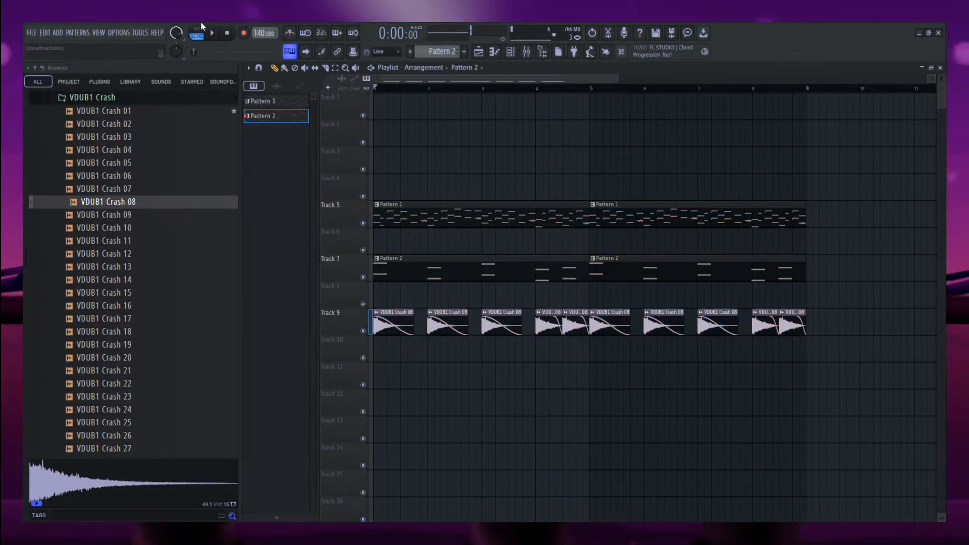
{"action": "left_click", "coordinate": [511, 52]}
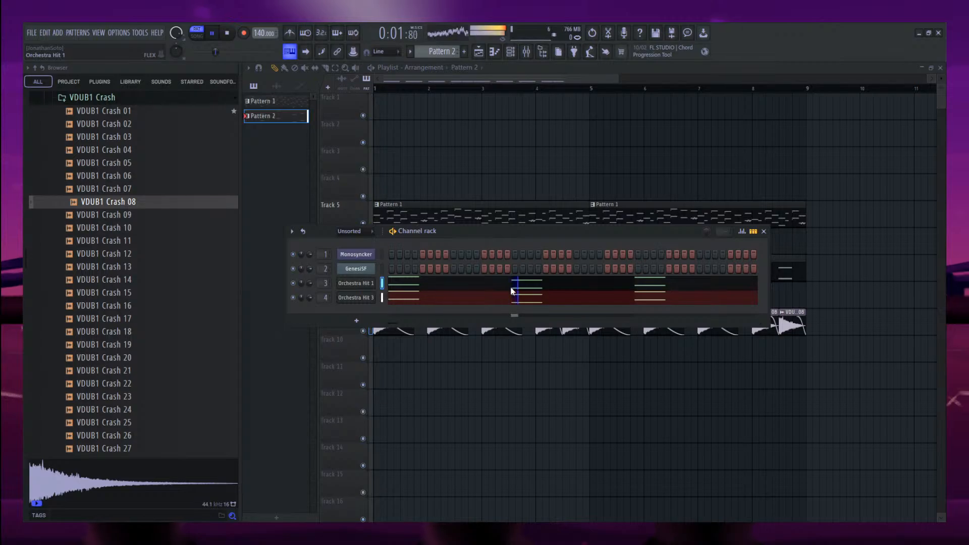
{"action": "left_click", "coordinate": [471, 241]}
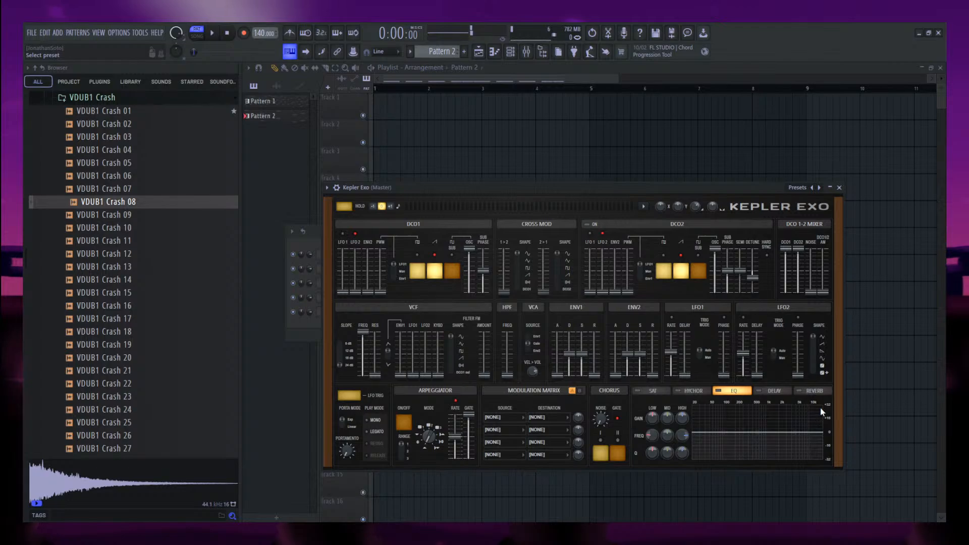
{"action": "left_click", "coordinate": [858, 409]}
Copy the orchestra hit notes into the HighStrings channel and play the pattern.
{"action": "left_click", "coordinate": [494, 51]}
{"action": "key", "text": "space"}
{"action": "left_click", "coordinate": [511, 51]}
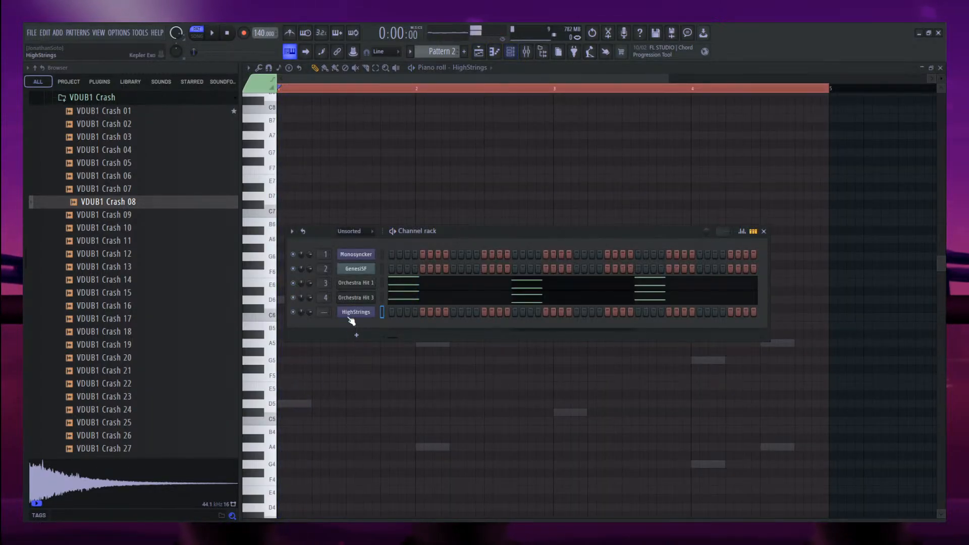
{"action": "key", "text": "space"}
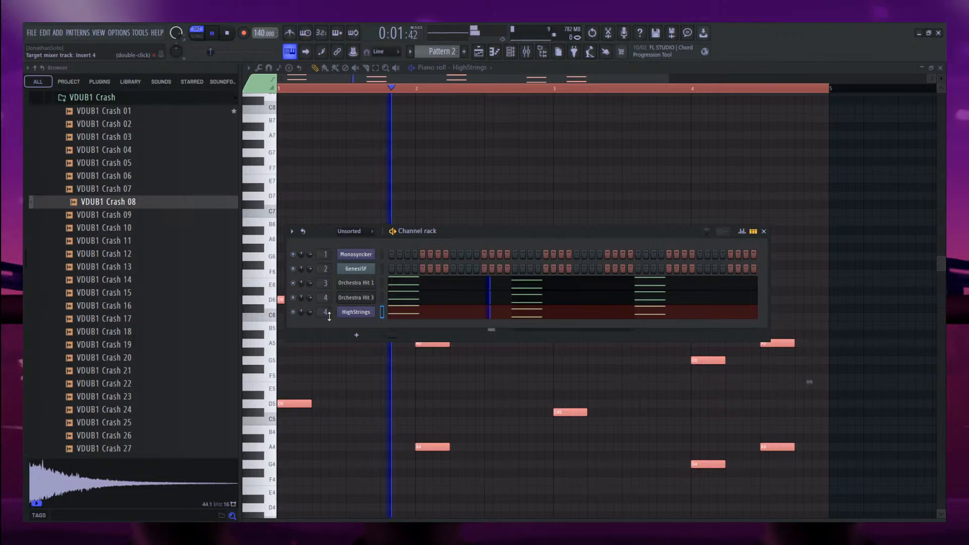
Route the HighStrings channel to mixer Insert 5 and check its level in the mixer.
{"action": "double_click", "coordinate": [329, 315]}
{"action": "left_click", "coordinate": [410, 194]}
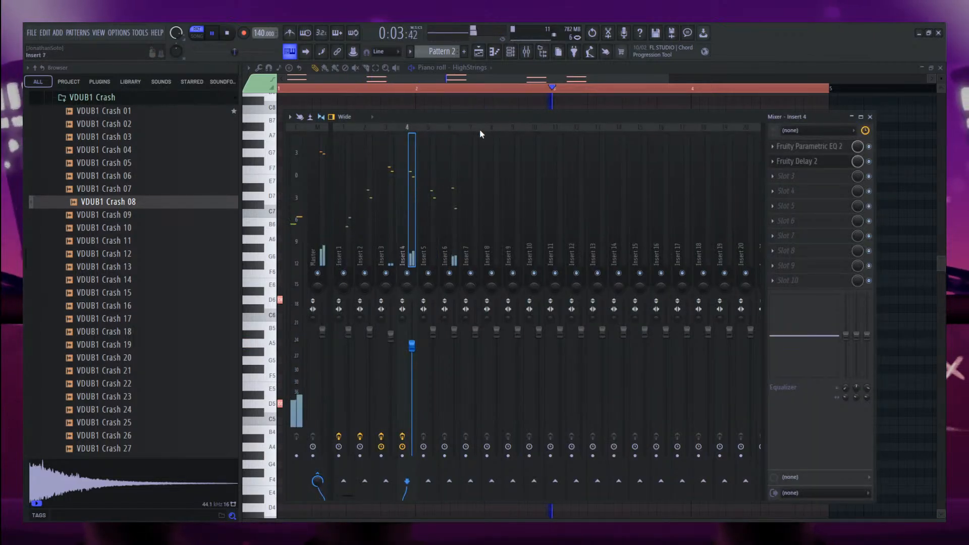
{"action": "left_click", "coordinate": [510, 51]}
{"action": "left_click", "coordinate": [326, 312]}
{"action": "left_click", "coordinate": [412, 199]}
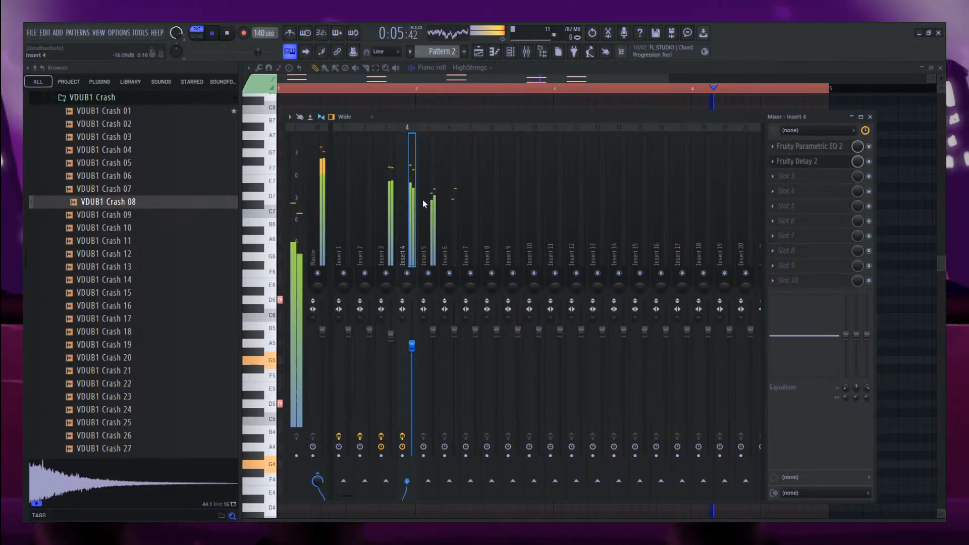
{"action": "left_click", "coordinate": [452, 240]}
Add a high note above each HighStrings chord: A6, G6, A#6, A6 and G6.
{"action": "left_click", "coordinate": [494, 52]}
{"action": "key", "text": "space"}
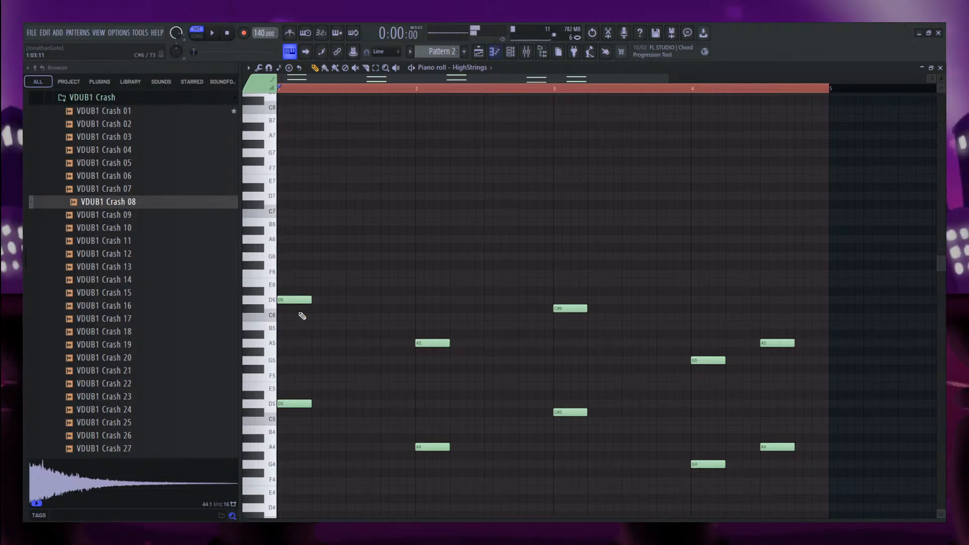
{"action": "key", "text": "space"}
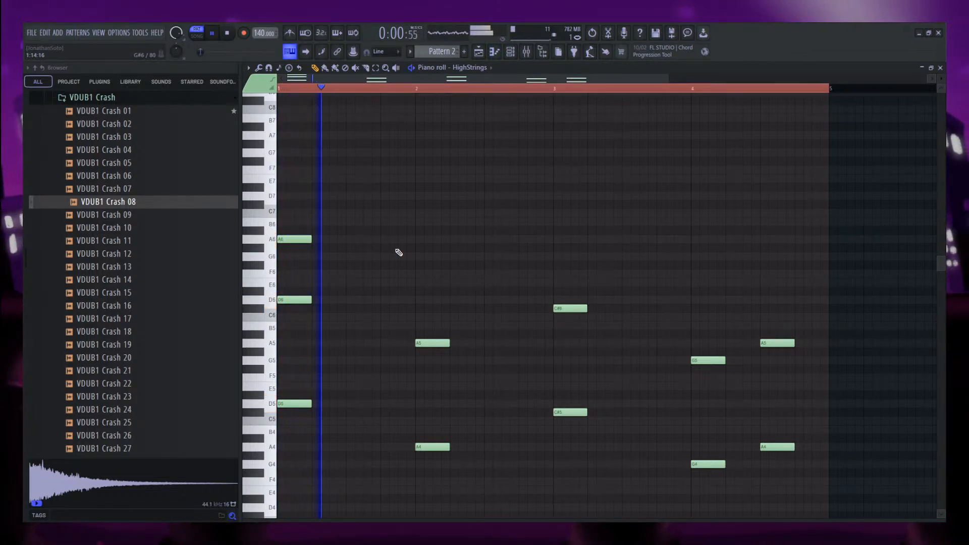
{"action": "left_click", "coordinate": [419, 256]}
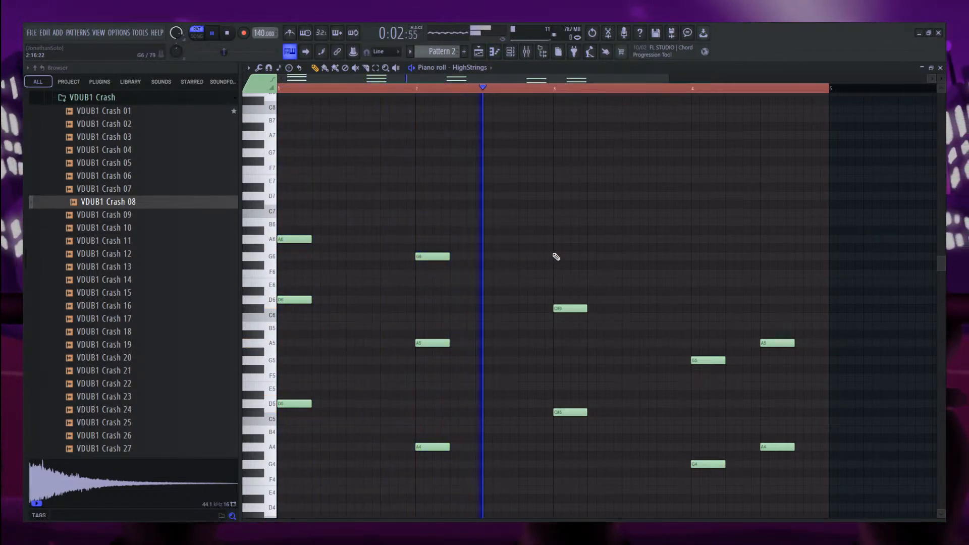
{"action": "left_click", "coordinate": [558, 231]}
{"action": "left_click", "coordinate": [707, 238]}
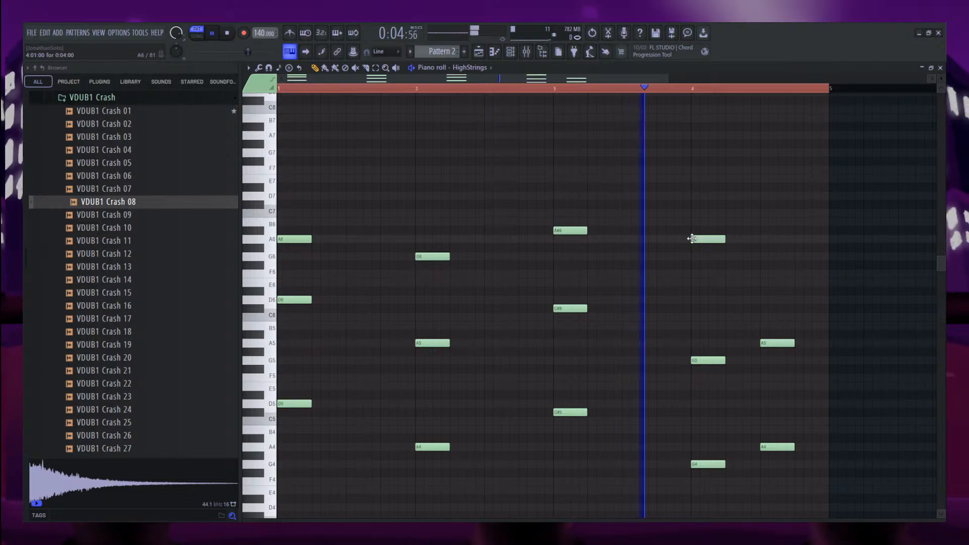
{"action": "left_click", "coordinate": [763, 257]}
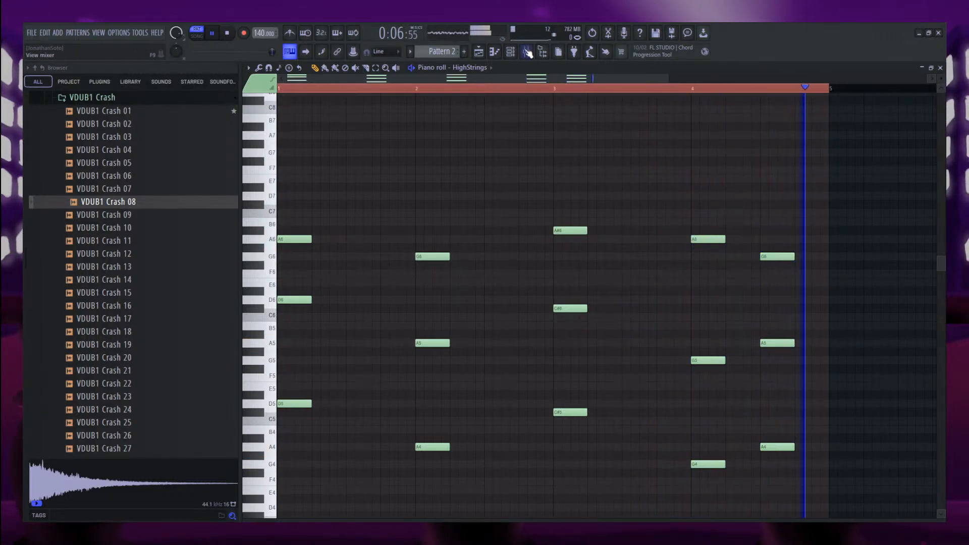
Add Fruity Parametric EQ 2 to Insert 5 and slightly boost bands 5 and 6.
{"action": "key", "text": "F9"}
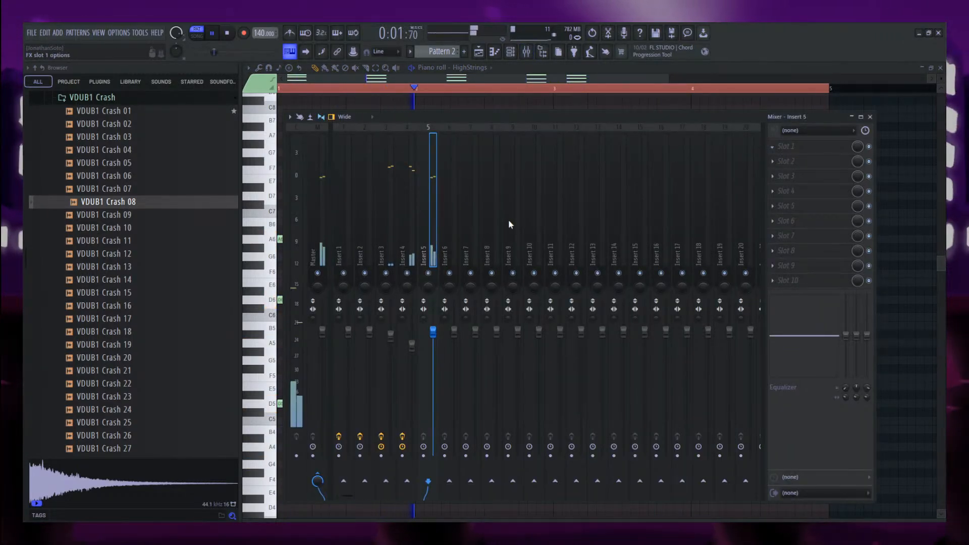
{"action": "left_click", "coordinate": [535, 221]}
{"action": "left_click_drag", "start_coordinate": [410, 206], "coordinate": [446, 200]}
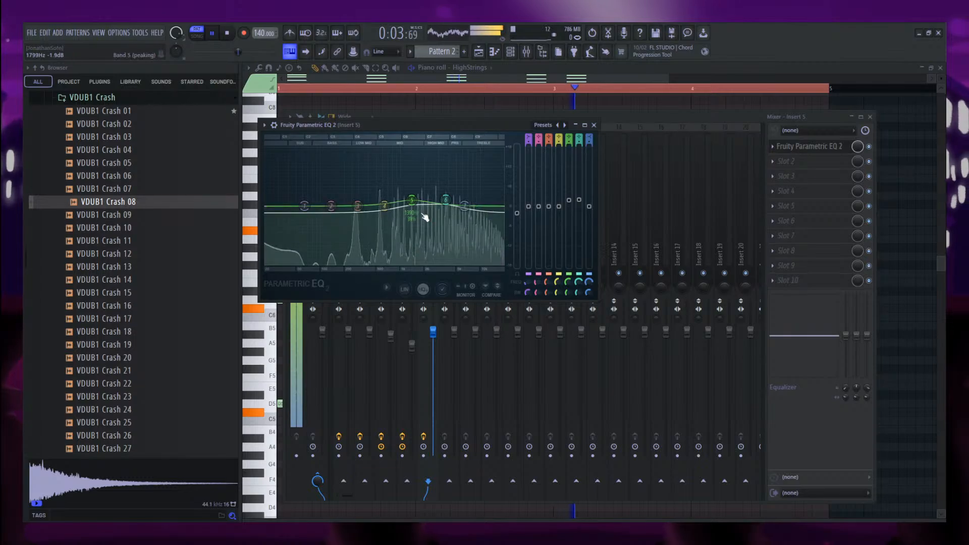
Return to the playlist, remove the stray Pattern 2 clip from Track 8, and play the arrangement in song mode.
{"action": "left_click", "coordinate": [479, 51]}
{"action": "left_click_drag", "start_coordinate": [495, 293], "coordinate": [400, 290]}
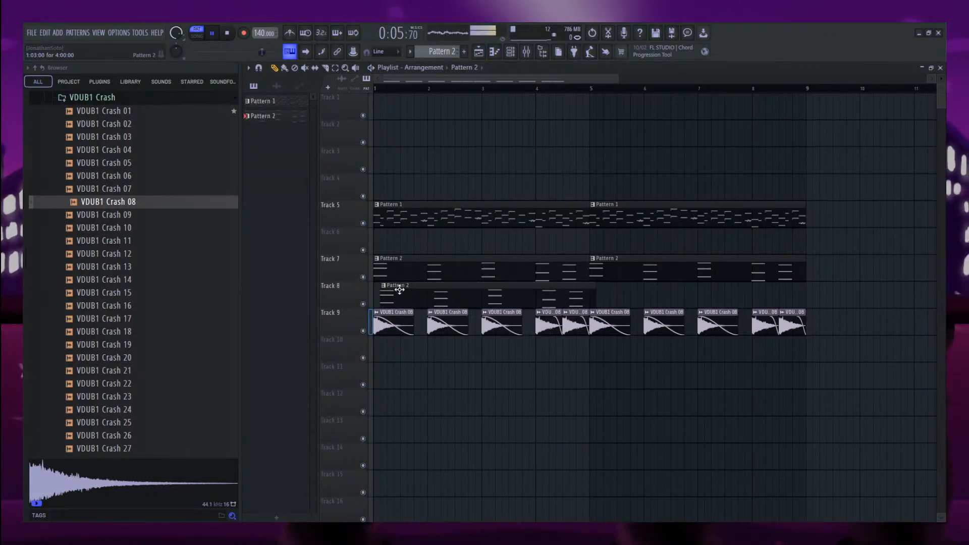
{"action": "right_click", "coordinate": [400, 289]}
{"action": "key", "text": "space"}
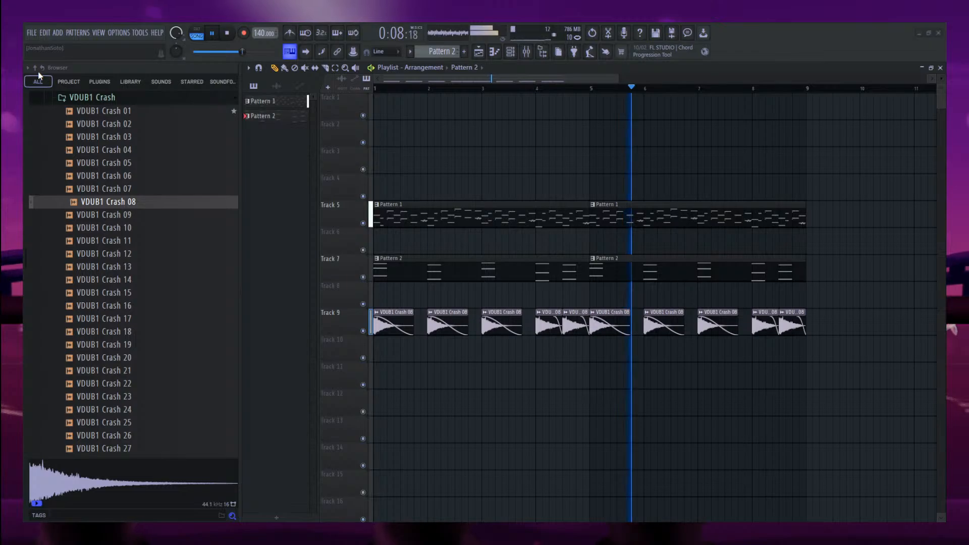
{"action": "key", "text": "space"}
{"action": "key", "text": "space"}
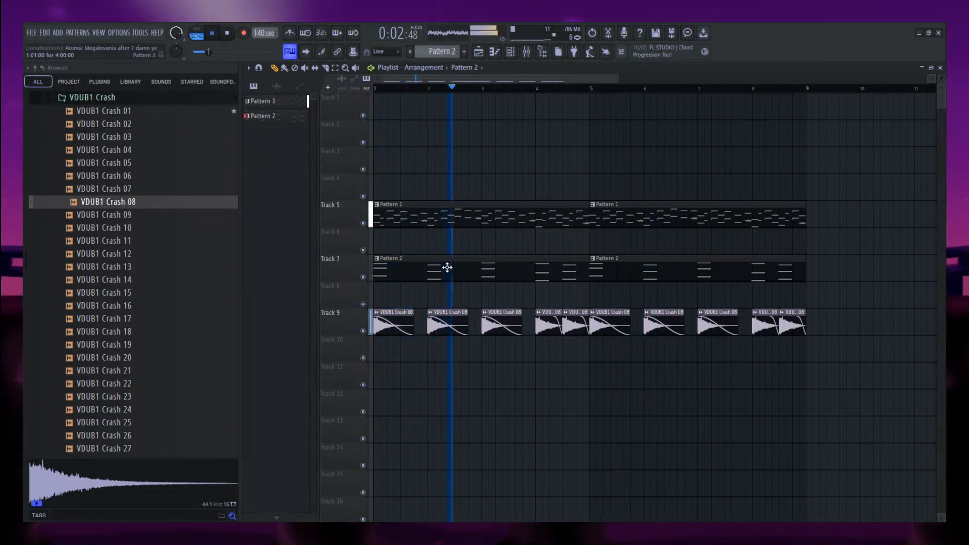
{"action": "scroll", "coordinate": [438, 262], "scroll_direction": "down", "scroll_amount": 2}
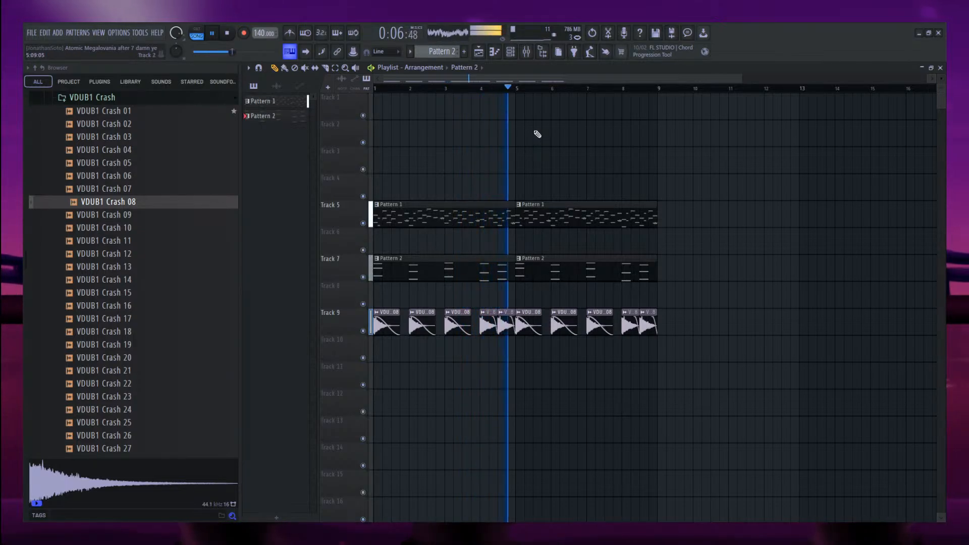
Audition samples in the VDUB1 Kicks folder and place VDUB1 Kick 016 on Track 10 in the middle of bar 4.
{"action": "scroll", "coordinate": [151, 222], "scroll_direction": "up", "scroll_amount": 4}
{"action": "left_click", "coordinate": [112, 252]}
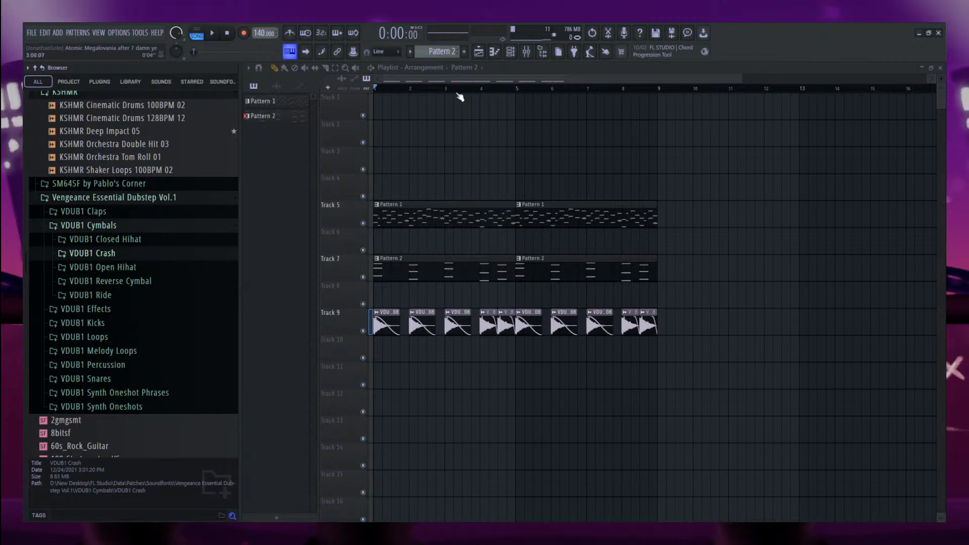
{"action": "left_click", "coordinate": [114, 322]}
{"action": "left_click", "coordinate": [121, 280]}
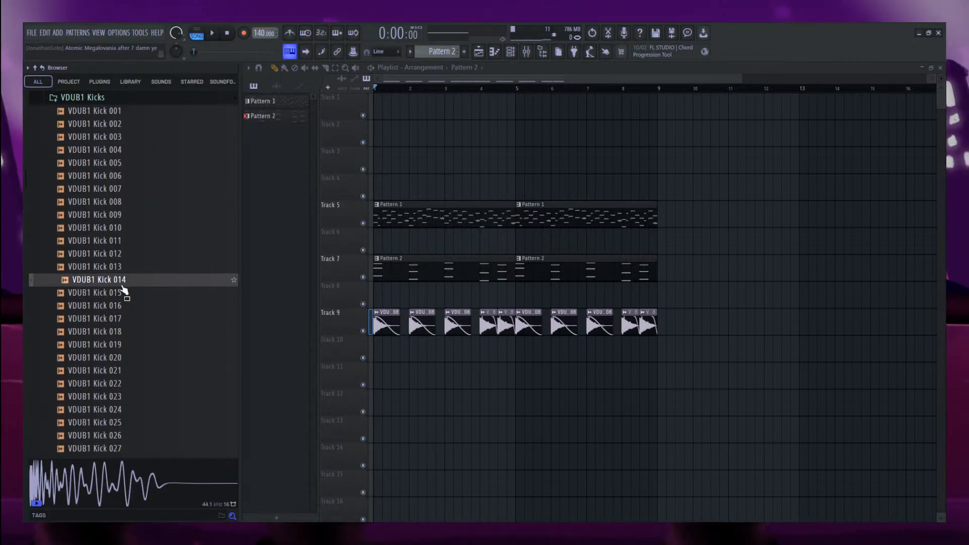
{"action": "left_click", "coordinate": [122, 293]}
{"action": "left_click_drag", "start_coordinate": [117, 309], "coordinate": [500, 347]}
Switch from the kicks to the VDUB1 Snares folder and audition snares 006 to 013.
{"action": "scroll", "coordinate": [96, 202], "scroll_direction": "up", "scroll_amount": 3}
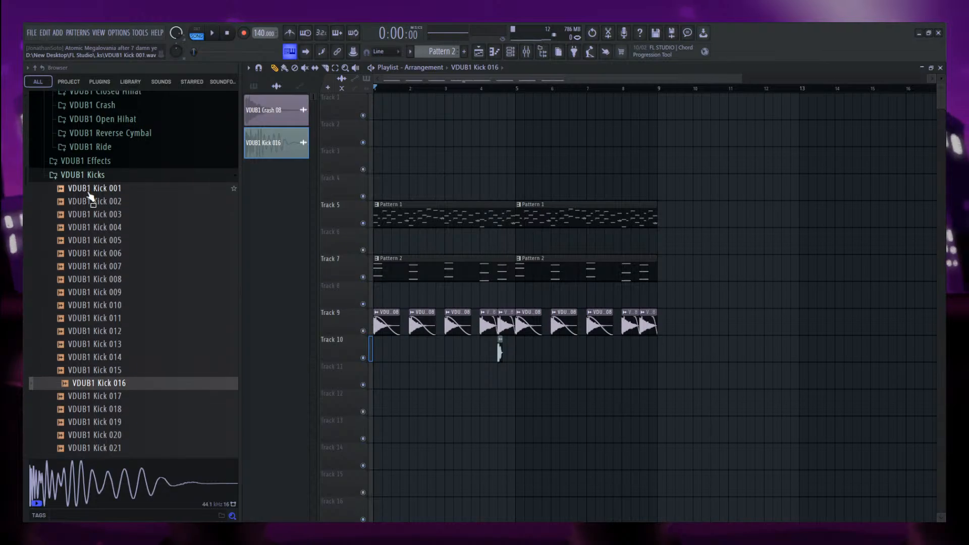
{"action": "left_click", "coordinate": [94, 180]}
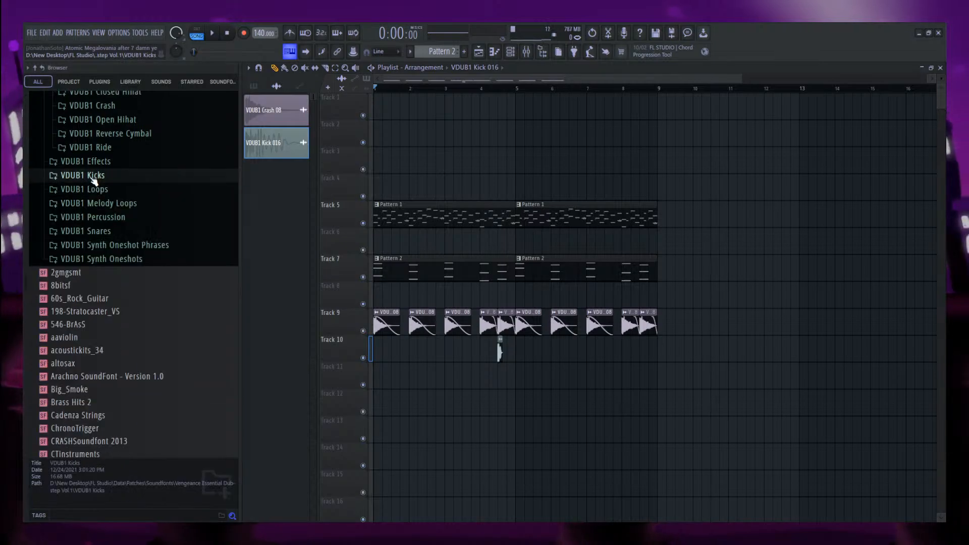
{"action": "left_click", "coordinate": [101, 231]}
{"action": "left_click", "coordinate": [112, 254]}
{"action": "left_click", "coordinate": [116, 266]}
{"action": "left_click", "coordinate": [120, 241]}
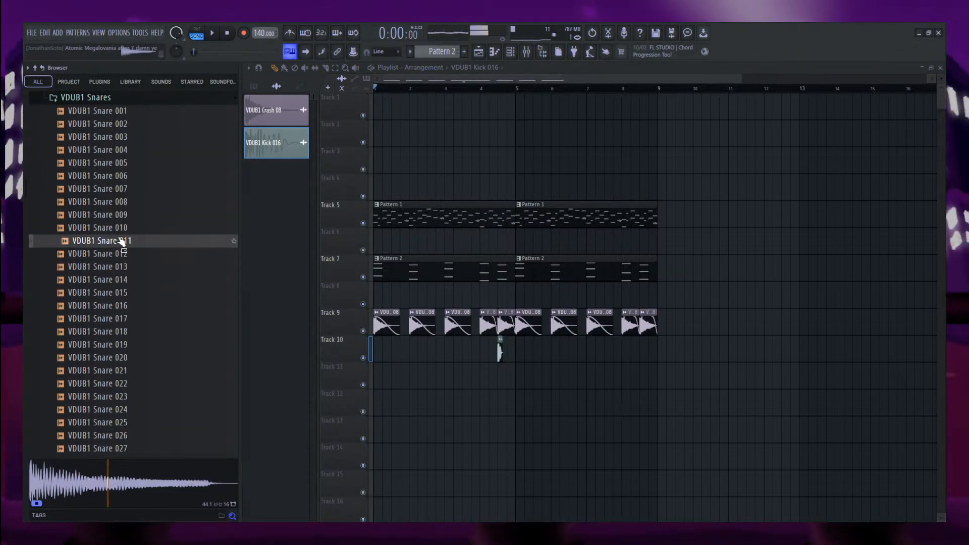
{"action": "left_click", "coordinate": [125, 229]}
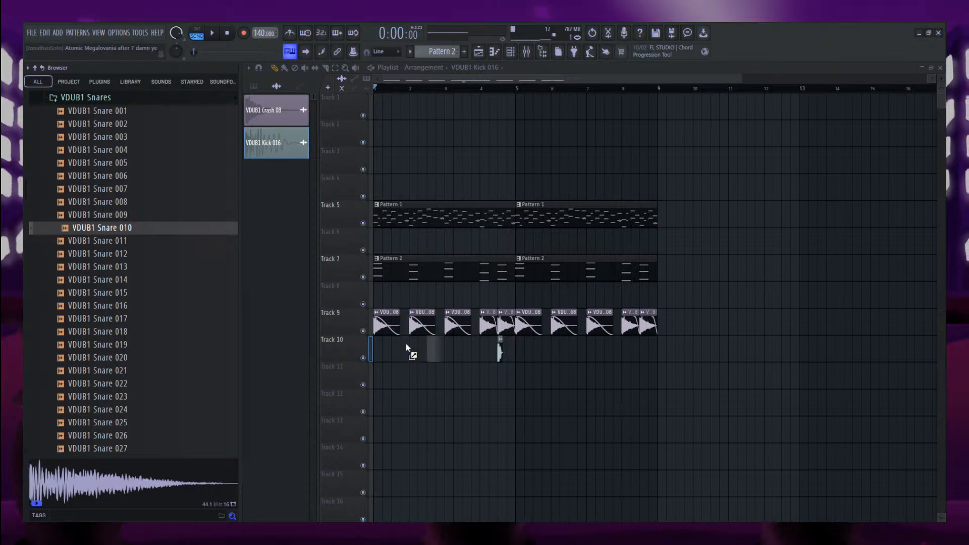
{"action": "left_click", "coordinate": [110, 217]}
{"action": "left_click", "coordinate": [117, 203]}
{"action": "left_click", "coordinate": [117, 179]}
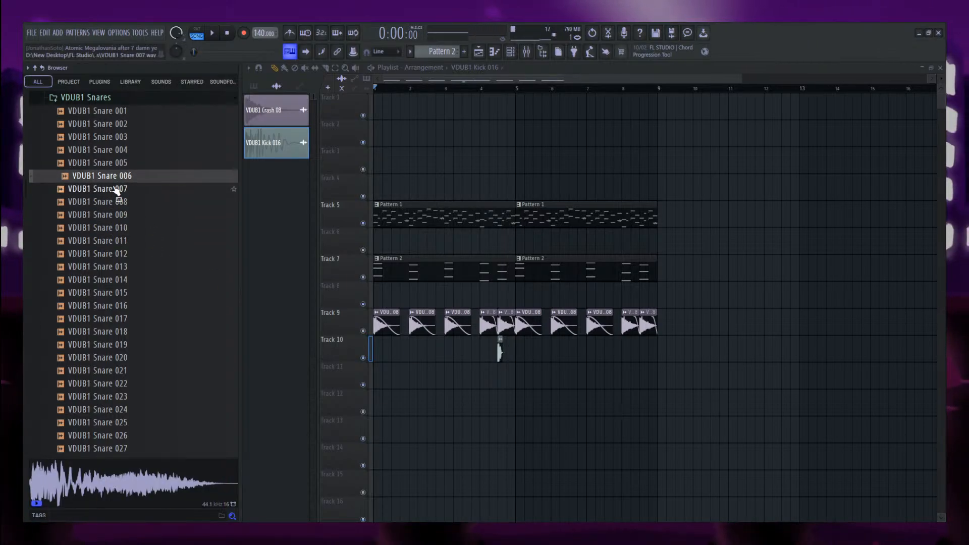
{"action": "left_click", "coordinate": [115, 189]}
{"action": "left_click", "coordinate": [109, 202]}
Audition samples farther down the VDUB1 Snares folder, from snare 043 through the 130s.
{"action": "scroll", "coordinate": [121, 252], "scroll_direction": "down", "scroll_amount": 8}
{"action": "left_click", "coordinate": [133, 349]}
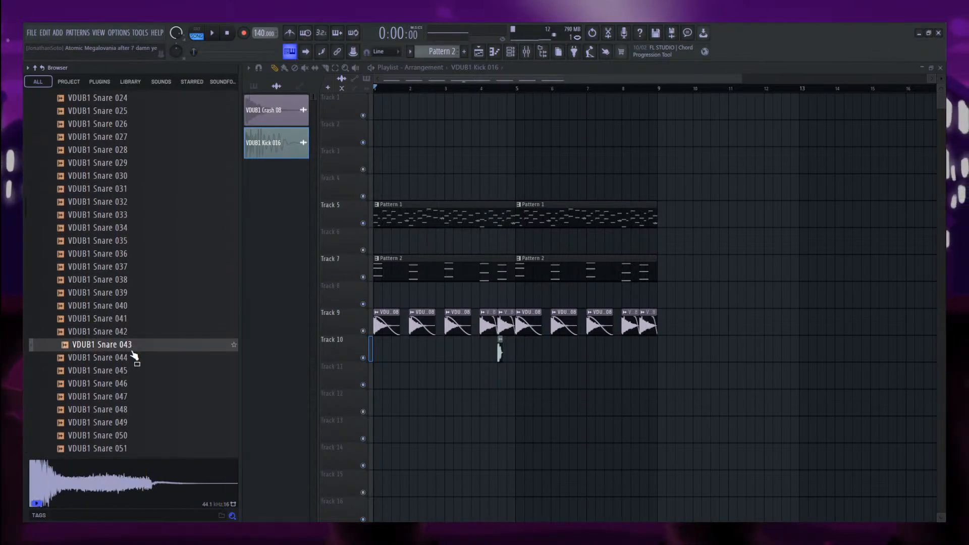
{"action": "left_click", "coordinate": [131, 357]}
{"action": "scroll", "coordinate": [124, 393], "scroll_direction": "down", "scroll_amount": 20}
{"action": "left_click", "coordinate": [127, 346]}
{"action": "left_click", "coordinate": [129, 334]}
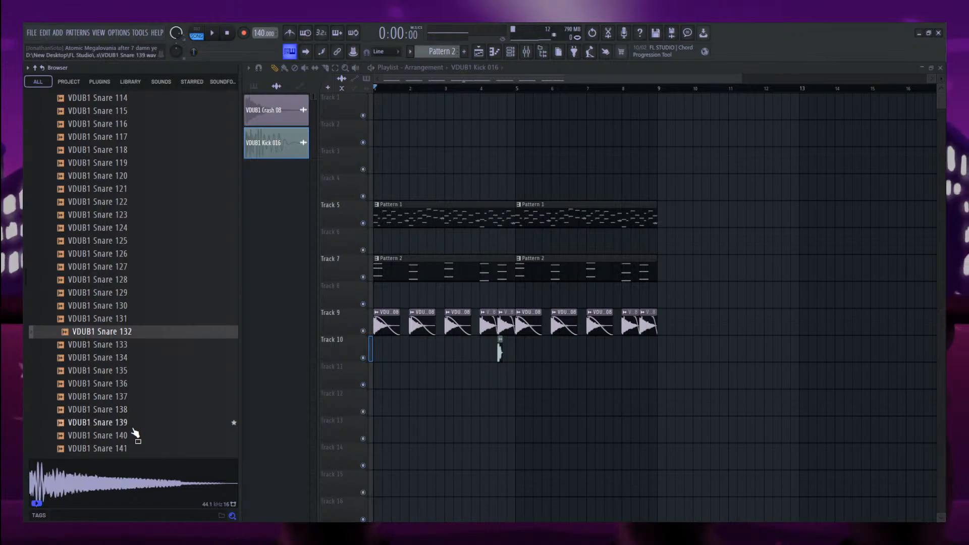
{"action": "left_click", "coordinate": [130, 410]}
{"action": "left_click", "coordinate": [134, 423]}
{"action": "left_click", "coordinate": [131, 371]}
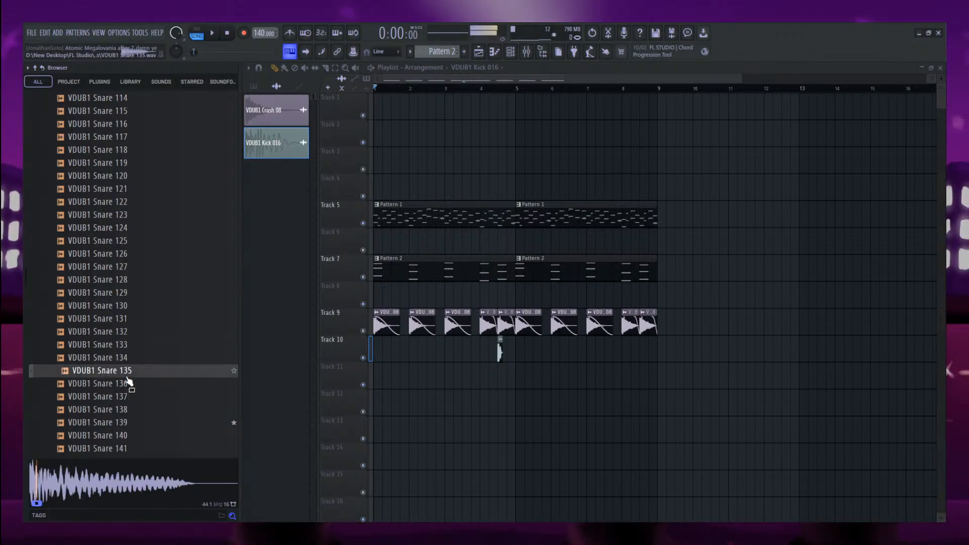
Audition VDUB1 Snares 152 to 164.
{"action": "scroll", "coordinate": [130, 370], "scroll_direction": "down", "scroll_amount": 6}
{"action": "left_click", "coordinate": [131, 358]}
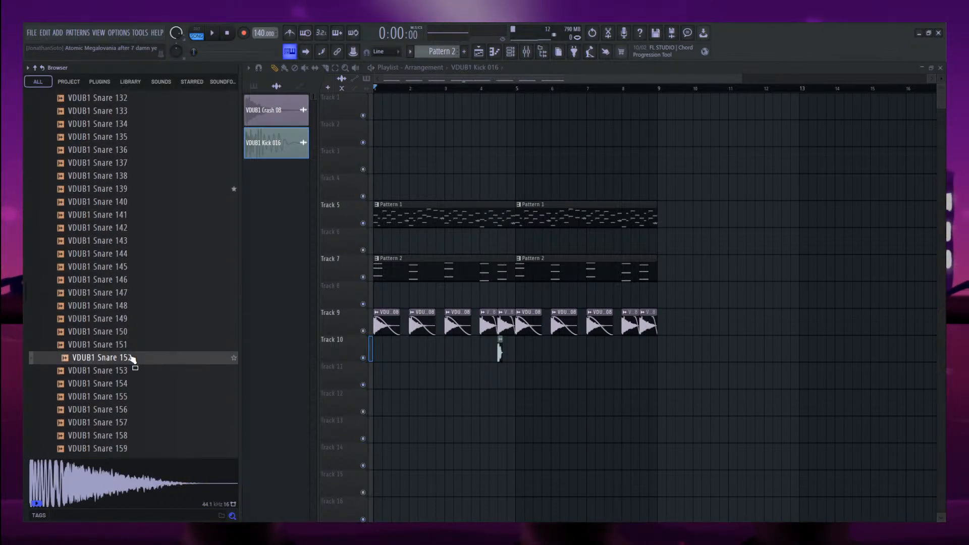
{"action": "left_click", "coordinate": [127, 371]}
{"action": "left_click", "coordinate": [122, 384]}
{"action": "left_click", "coordinate": [119, 397]}
{"action": "left_click", "coordinate": [117, 409]}
{"action": "left_click", "coordinate": [115, 423]}
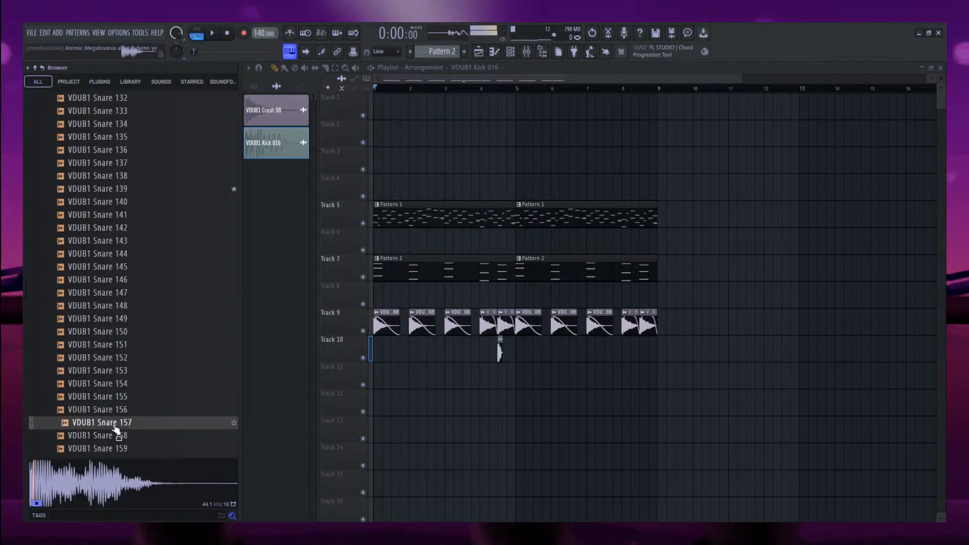
{"action": "scroll", "coordinate": [115, 427], "scroll_direction": "down", "scroll_amount": 4}
{"action": "left_click", "coordinate": [119, 280]}
{"action": "left_click", "coordinate": [122, 294]}
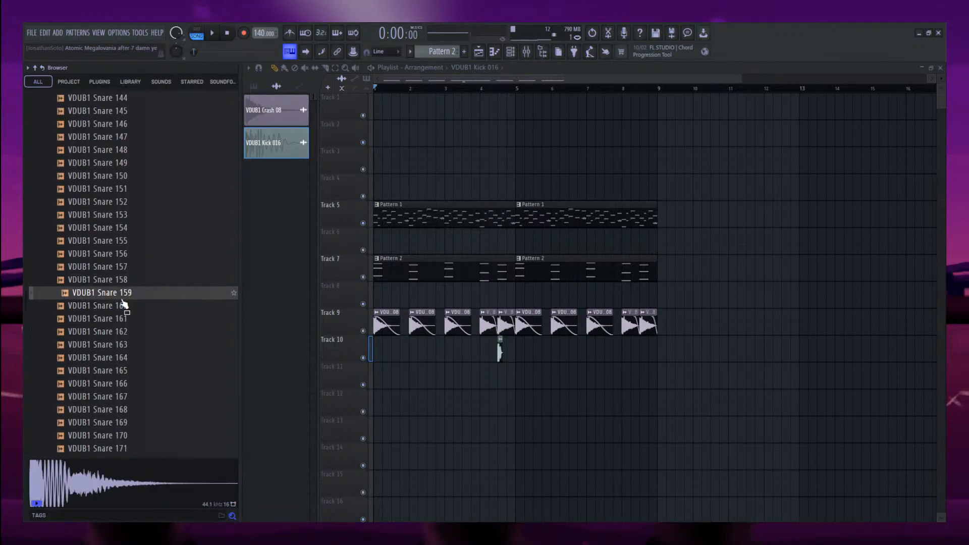
{"action": "left_click", "coordinate": [123, 305]}
{"action": "left_click", "coordinate": [121, 318]}
{"action": "left_click", "coordinate": [120, 331]}
{"action": "left_click", "coordinate": [119, 344]}
{"action": "left_click", "coordinate": [117, 358]}
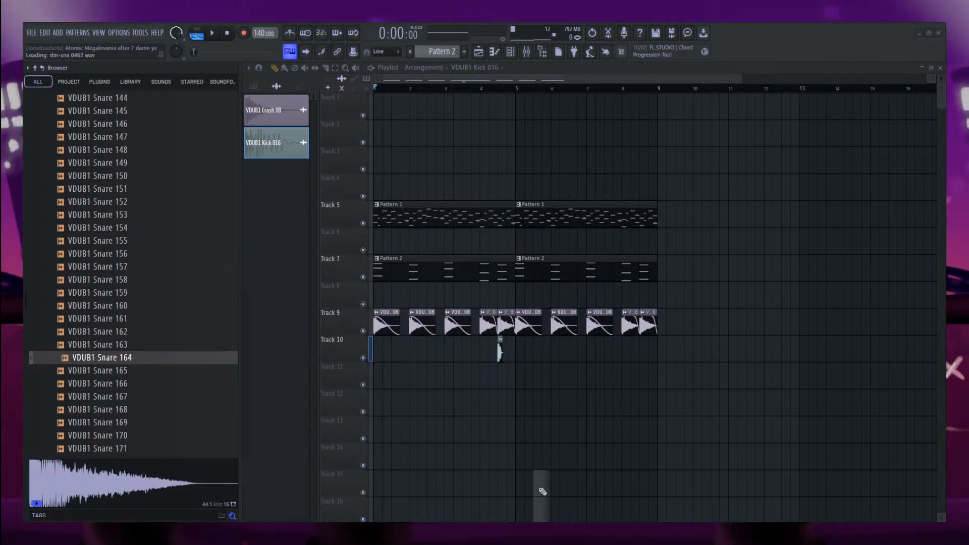
Position the DM-SNA 0465 and DM-SNA 0467 snares on Tracks 11 and 12 at step 11 of bar 4 and play the arrangement.
{"action": "key", "text": "space"}
{"action": "left_click_drag", "start_coordinate": [542, 483], "coordinate": [526, 382]}
{"action": "scroll", "coordinate": [501, 380], "scroll_direction": "up", "scroll_amount": 1}
{"action": "scroll", "coordinate": [505, 383], "scroll_direction": "up", "scroll_amount": 4}
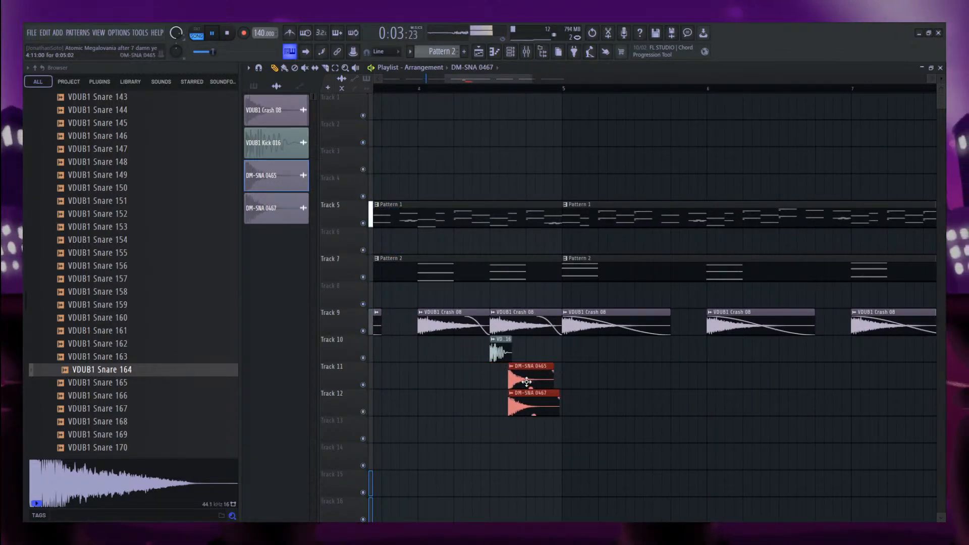
{"action": "scroll", "coordinate": [500, 349], "scroll_direction": "down", "scroll_amount": 3}
{"action": "scroll", "coordinate": [497, 350], "scroll_direction": "up", "scroll_amount": 3}
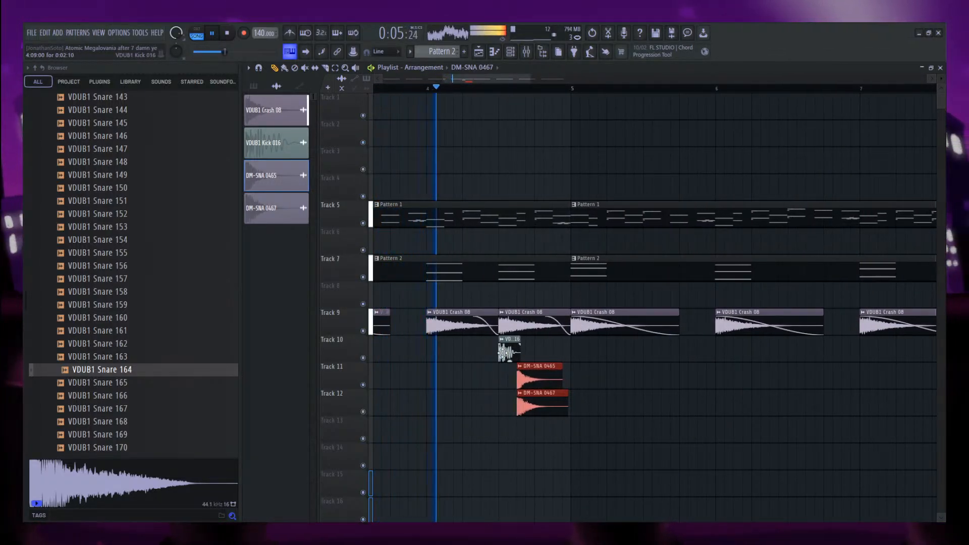
Shift the kick on Track 10 to step 11 of bar 4 and both snare clips to step 13.
{"action": "left_click_drag", "start_coordinate": [504, 352], "coordinate": [526, 352]}
{"action": "key", "text": "space"}
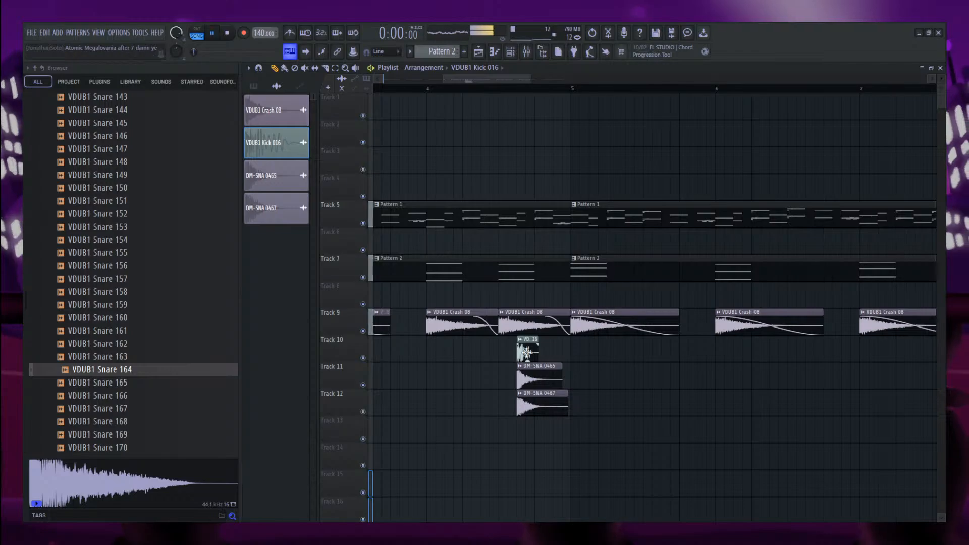
{"action": "left_click_drag", "start_coordinate": [583, 428], "coordinate": [544, 380]}
{"action": "left_click_drag", "start_coordinate": [540, 379], "coordinate": [559, 379]}
Slice both snare clips on Tracks 11 and 12 at step 15 of bar 4 and delete their tails.
{"action": "scroll", "coordinate": [582, 352], "scroll_direction": "up", "scroll_amount": 3}
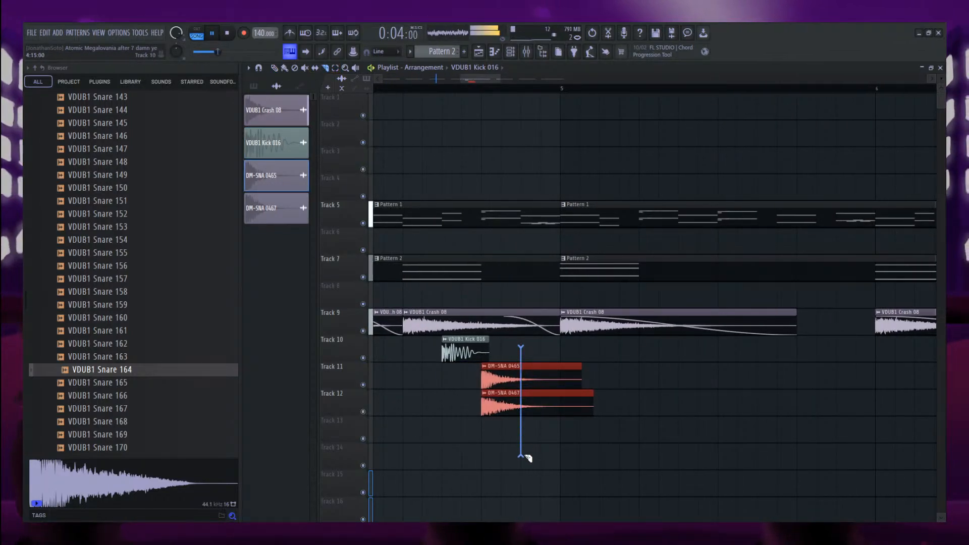
{"action": "left_click_drag", "start_coordinate": [527, 459], "coordinate": [513, 398]}
{"action": "right_click", "coordinate": [565, 375]}
{"action": "right_click", "coordinate": [559, 402]}
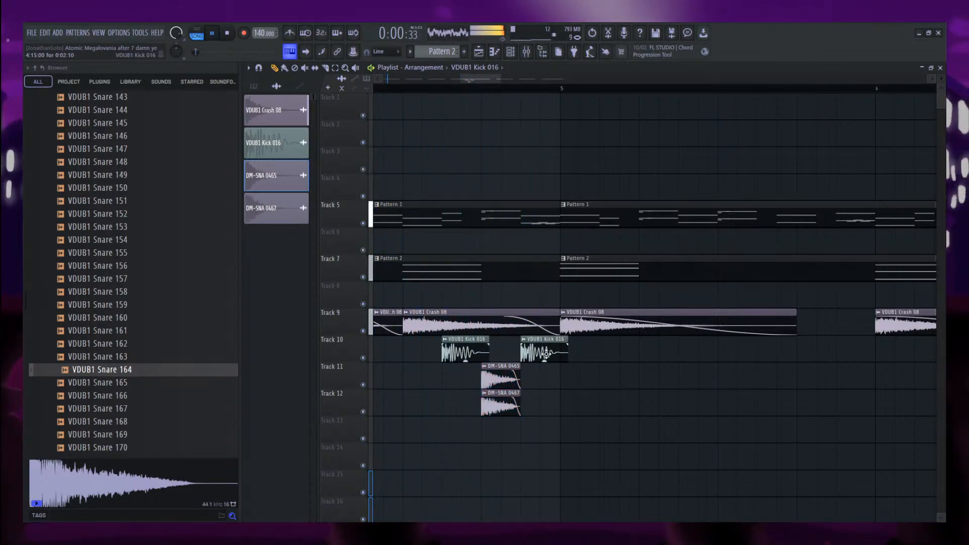
Add short VDUB1 Kick 016 clips on steps 15 and 16 of bar 4, and repeat kicks on every beat from bar 5 on.
{"action": "left_click_drag", "start_coordinate": [566, 358], "coordinate": [519, 352]}
{"action": "scroll", "coordinate": [517, 352], "scroll_direction": "up", "scroll_amount": 4}
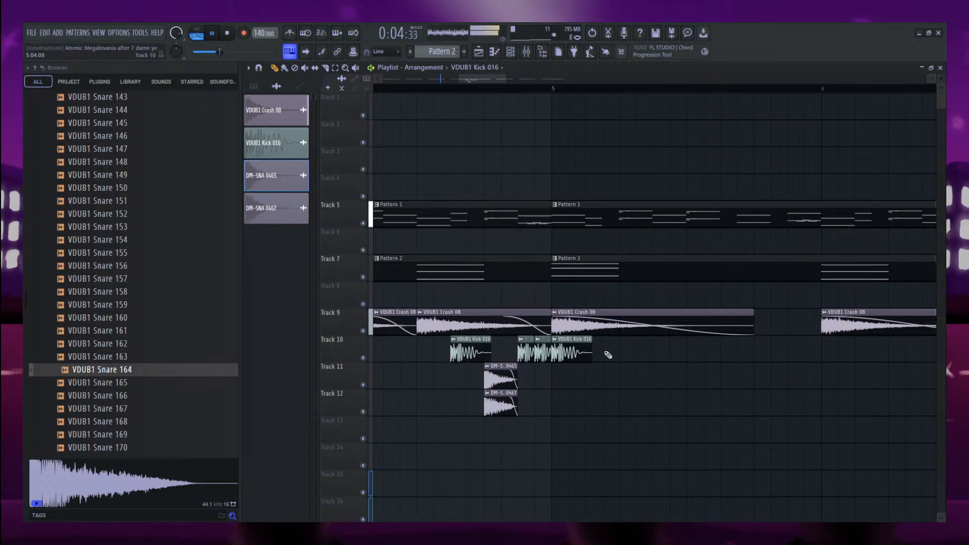
{"action": "left_click_drag", "start_coordinate": [671, 353], "coordinate": [712, 352]}
{"action": "left_click_drag", "start_coordinate": [865, 353], "coordinate": [838, 354]}
{"action": "scroll", "coordinate": [848, 352], "scroll_direction": "down", "scroll_amount": 4}
{"action": "scroll", "coordinate": [872, 372], "scroll_direction": "up", "scroll_amount": 3}
Copy the short kick pair from the end of bar 4 to the end of bar 6 on Track 11 during playback.
{"action": "left_click_drag", "start_coordinate": [382, 354], "coordinate": [392, 354]}
{"action": "key", "text": "space"}
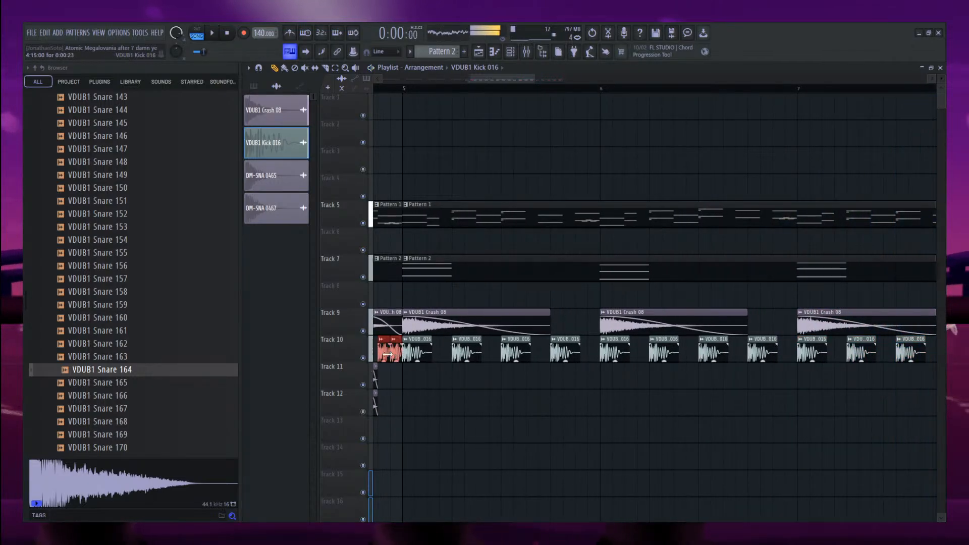
{"action": "left_click_drag", "start_coordinate": [748, 361], "coordinate": [786, 376]}
{"action": "scroll", "coordinate": [783, 366], "scroll_direction": "up", "scroll_amount": 3}
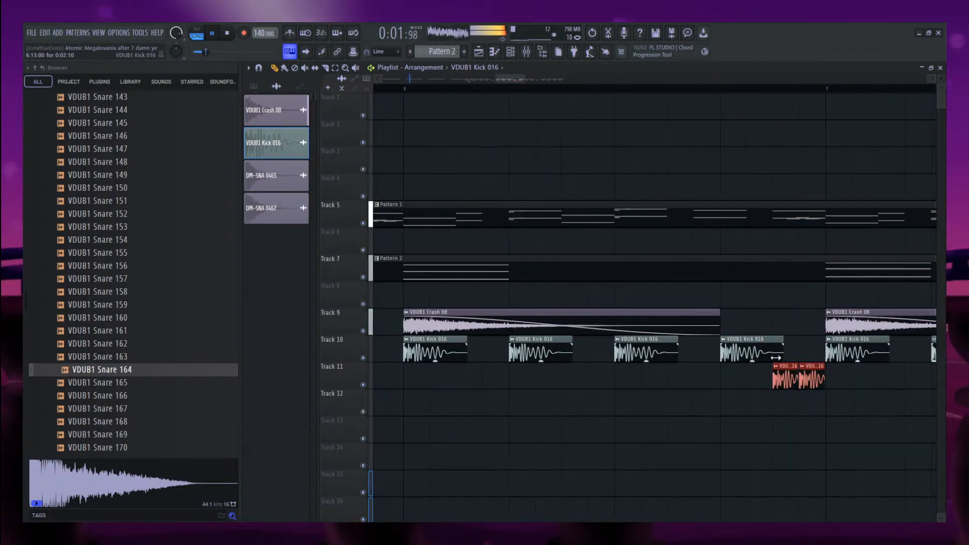
Select the kicks on the beats of bars 5 to 8 on Track 10 and trim them to two steps each.
{"action": "scroll", "coordinate": [780, 358], "scroll_direction": "down", "scroll_amount": 5}
{"action": "left_click_drag", "start_coordinate": [916, 360], "coordinate": [544, 355]}
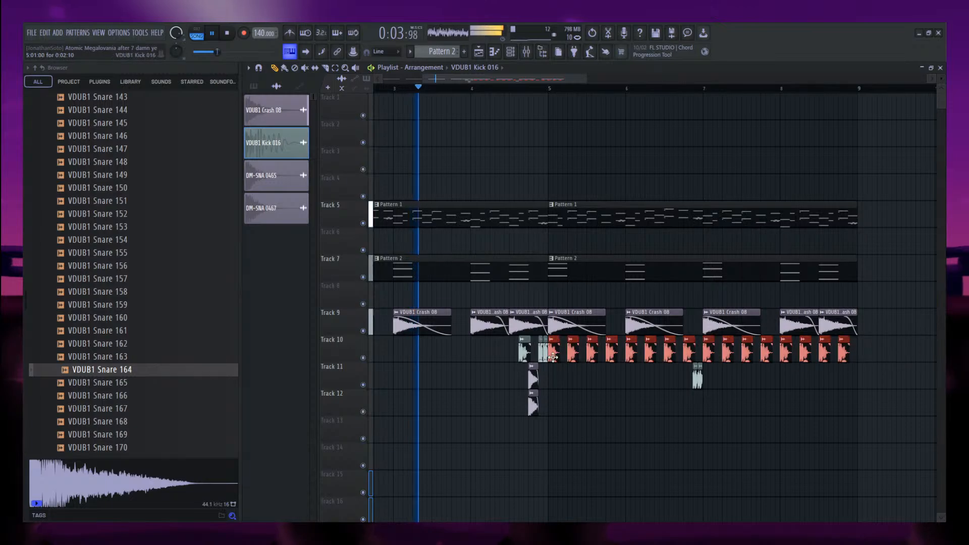
{"action": "scroll", "coordinate": [565, 357], "scroll_direction": "up", "scroll_amount": 5}
{"action": "scroll", "coordinate": [565, 358], "scroll_direction": "up", "scroll_amount": 1}
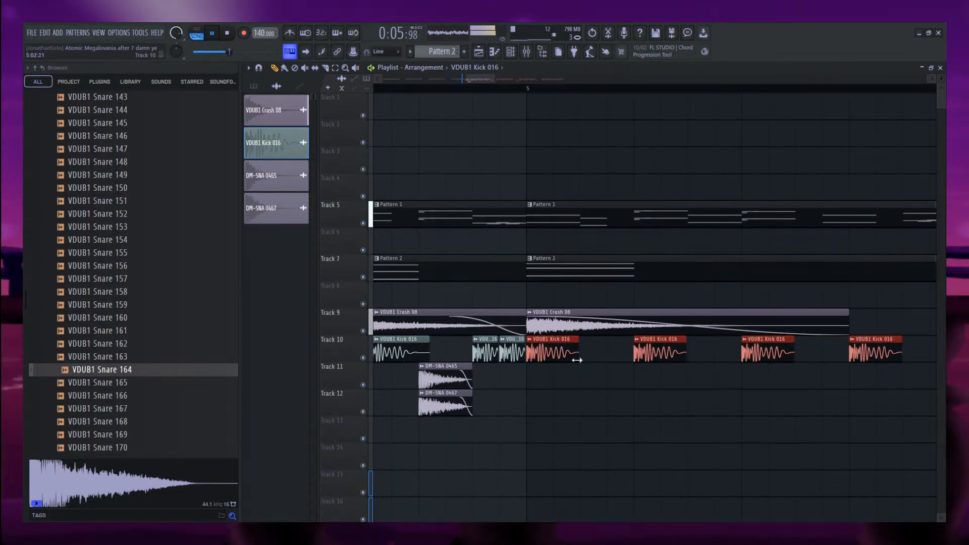
Move the short kick pair at the end of bar 6 to Track 10 and copy it to the end of bar 8.
{"action": "scroll", "coordinate": [577, 359], "scroll_direction": "down", "scroll_amount": 5}
{"action": "scroll", "coordinate": [662, 371], "scroll_direction": "up", "scroll_amount": 3}
{"action": "scroll", "coordinate": [535, 385], "scroll_direction": "down", "scroll_amount": 3}
{"action": "mouse_move", "coordinate": [640, 399]}
{"action": "left_mouse_down"}
{"action": "mouse_move", "coordinate": [565, 387]}
{"action": "mouse_move", "coordinate": [582, 381]}
{"action": "left_mouse_up"}
{"action": "left_click_drag", "start_coordinate": [831, 364], "coordinate": [507, 379]}
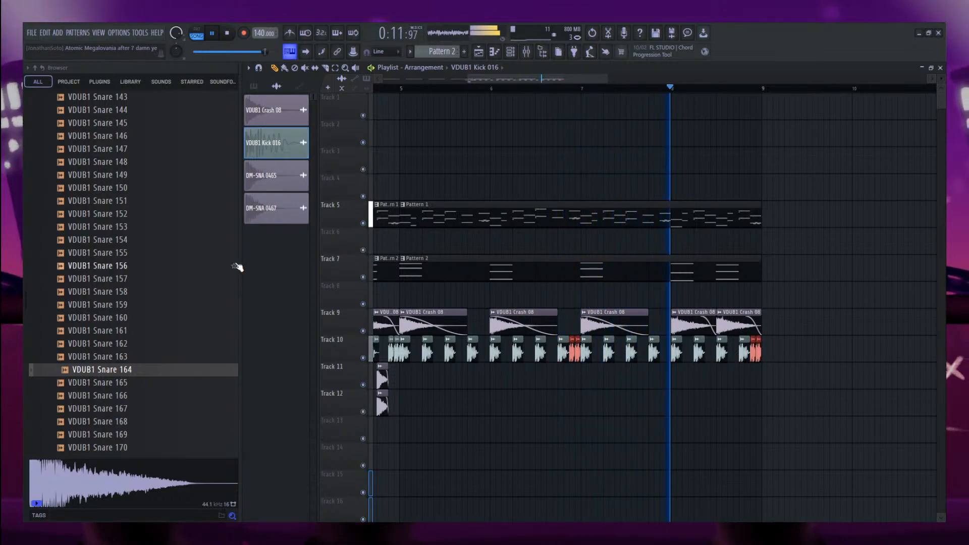
Add short VDUB1 Kick 016 clips on steps 13 and 14 of bar 8 to extend the closing kick roll on Track 10.
{"action": "scroll", "coordinate": [232, 270], "scroll_direction": "up", "scroll_amount": 2}
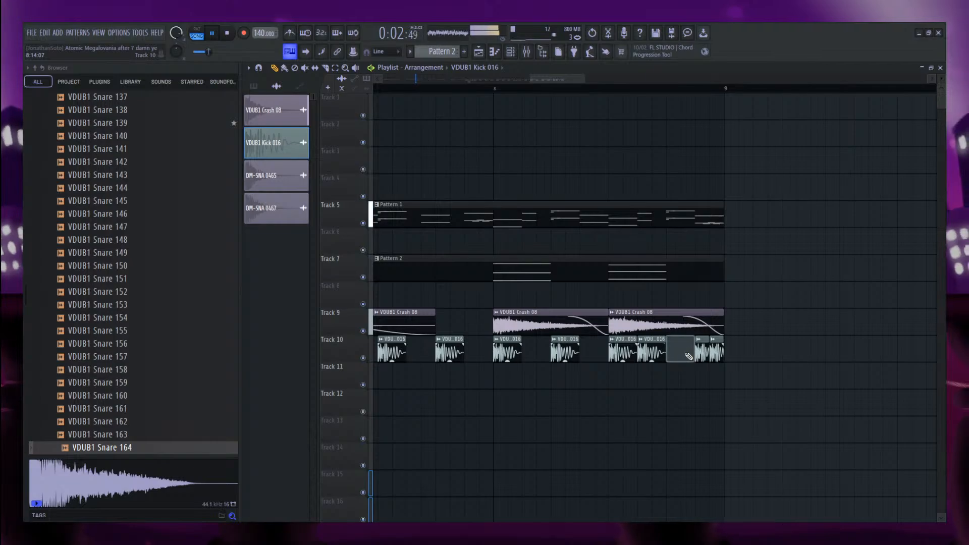
{"action": "double_click", "coordinate": [674, 355]}
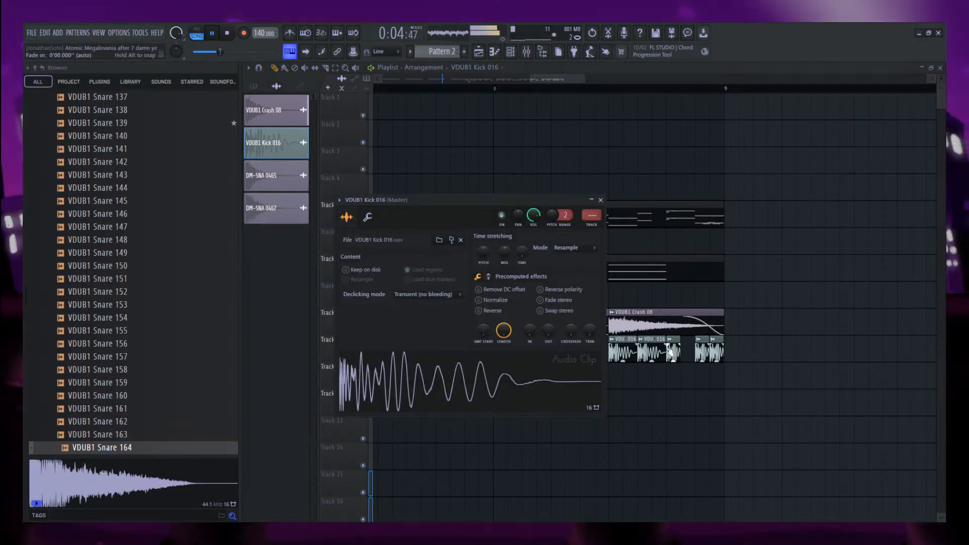
{"action": "left_click_drag", "start_coordinate": [671, 353], "coordinate": [686, 355]}
Switch from the snares to the VDUB1 Closed Hihat folder and audition hi-hats 014 and 015.
{"action": "scroll", "coordinate": [75, 221], "scroll_direction": "up", "scroll_amount": 20}
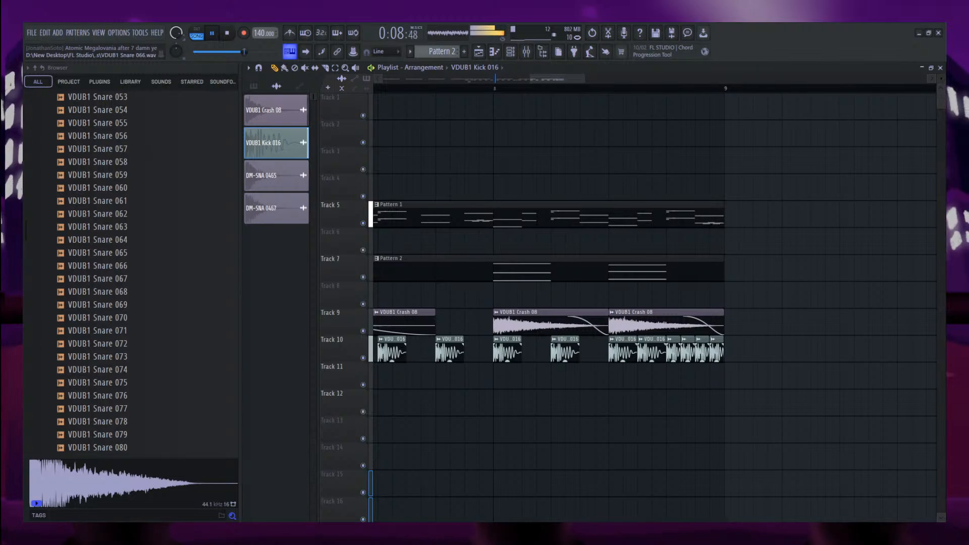
{"action": "scroll", "coordinate": [130, 325], "scroll_direction": "up", "scroll_amount": 20}
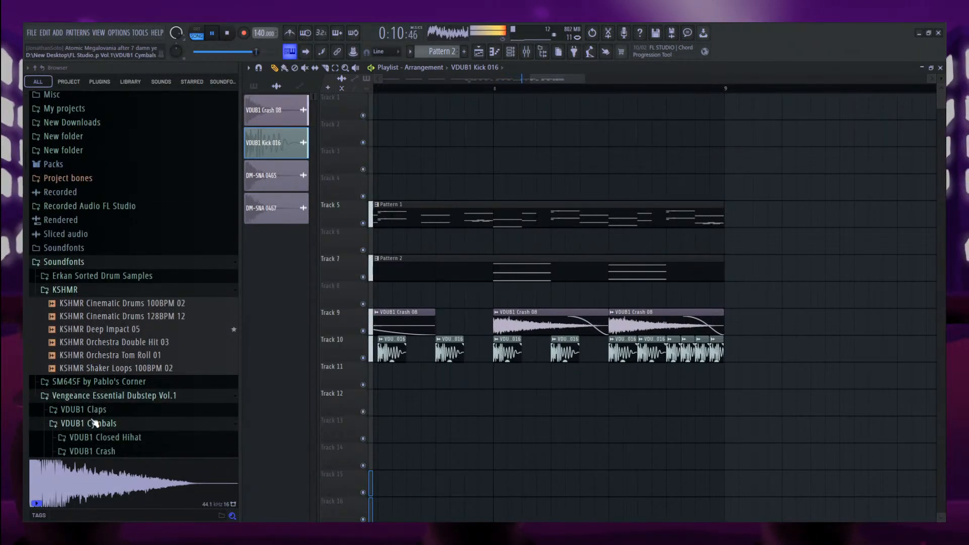
{"action": "scroll", "coordinate": [94, 423], "scroll_direction": "down", "scroll_amount": 5}
{"action": "left_click", "coordinate": [87, 300]}
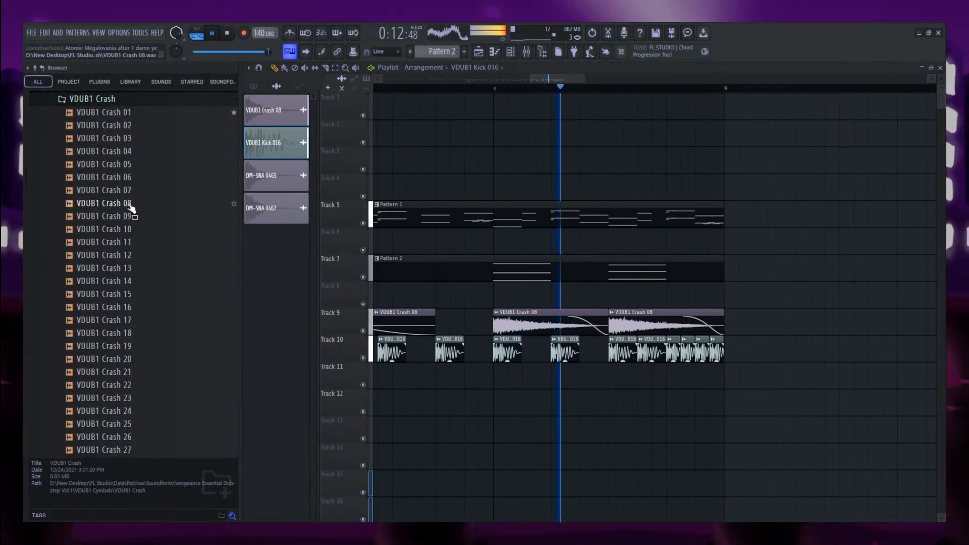
{"action": "scroll", "coordinate": [129, 124], "scroll_direction": "up", "scroll_amount": 4}
{"action": "left_click", "coordinate": [123, 238]}
{"action": "key", "text": "space"}
{"action": "left_click", "coordinate": [127, 283]}
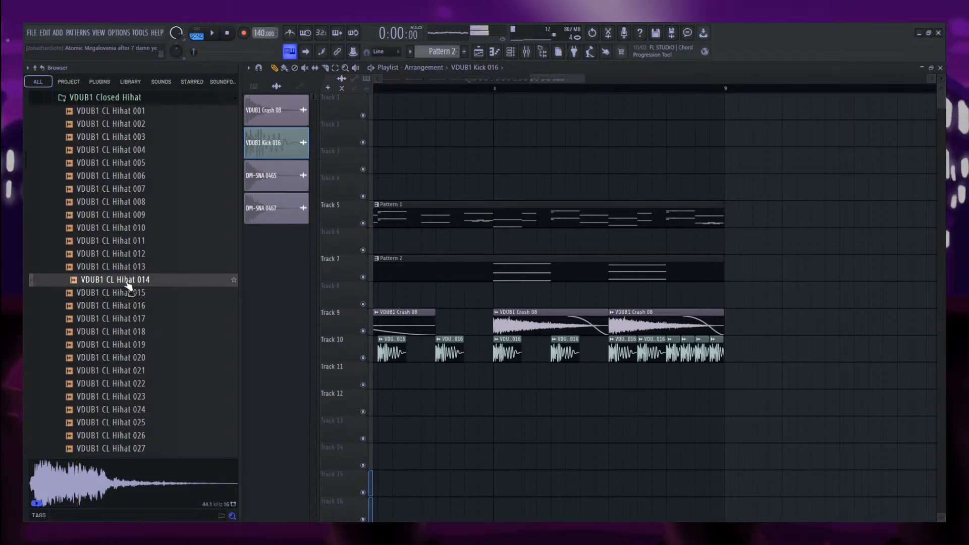
{"action": "left_click", "coordinate": [128, 292]}
Place VDUB1 CL Hihat 014 on Track 12 at steps 3 and 4 of bar 5.
{"action": "left_click_drag", "start_coordinate": [148, 282], "coordinate": [467, 391]}
{"action": "scroll", "coordinate": [493, 414], "scroll_direction": "down", "scroll_amount": 3}
{"action": "key", "text": "space"}
{"action": "scroll", "coordinate": [467, 391], "scroll_direction": "up", "scroll_amount": 5}
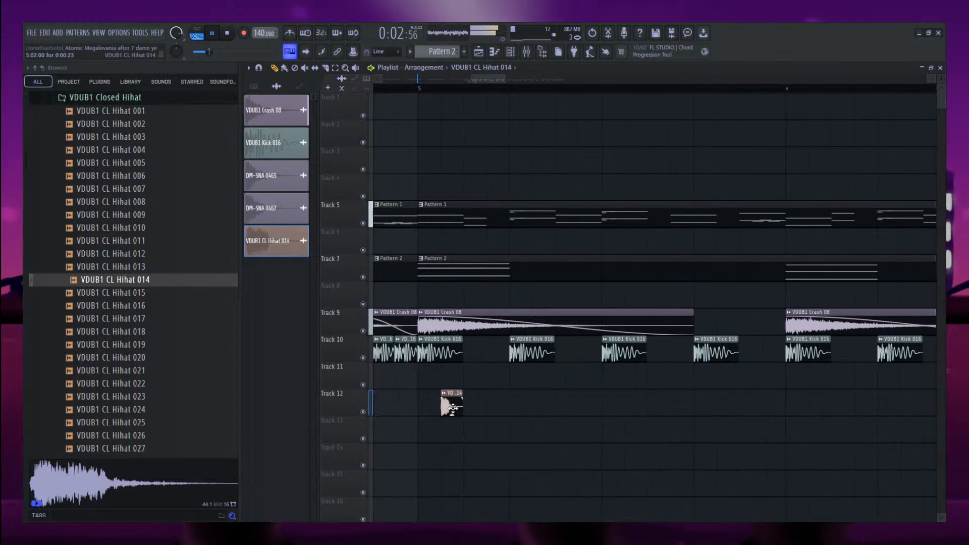
{"action": "left_click", "coordinate": [490, 405]}
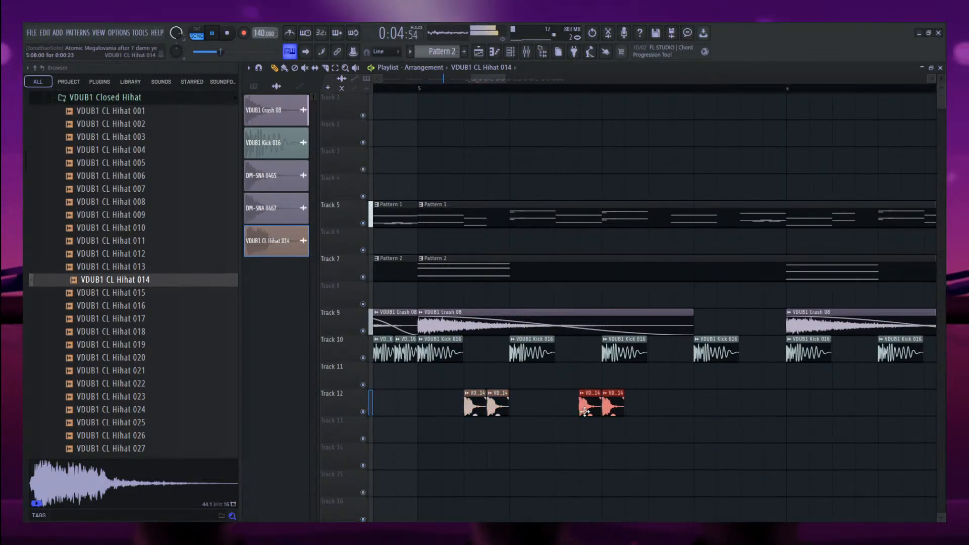
Duplicate the hi-hat pair along Track 12 so it follows every kick beat through bar 8.
{"action": "mouse_move", "coordinate": [641, 396]}
{"action": "left_mouse_down"}
{"action": "mouse_move", "coordinate": [461, 400]}
{"action": "mouse_move", "coordinate": [681, 402]}
{"action": "mouse_move", "coordinate": [659, 404]}
{"action": "left_mouse_up"}
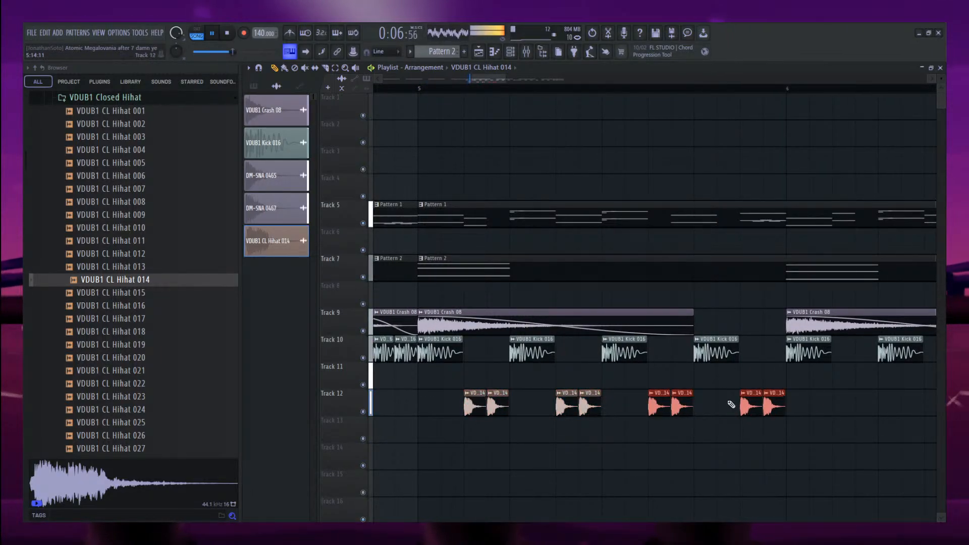
{"action": "mouse_move", "coordinate": [810, 404]}
{"action": "left_mouse_down"}
{"action": "mouse_move", "coordinate": [462, 400]}
{"action": "mouse_move", "coordinate": [845, 406]}
{"action": "mouse_move", "coordinate": [414, 408]}
{"action": "mouse_move", "coordinate": [726, 409]}
{"action": "mouse_move", "coordinate": [708, 408]}
{"action": "left_mouse_up"}
{"action": "scroll", "coordinate": [619, 395], "scroll_direction": "down", "scroll_amount": 5}
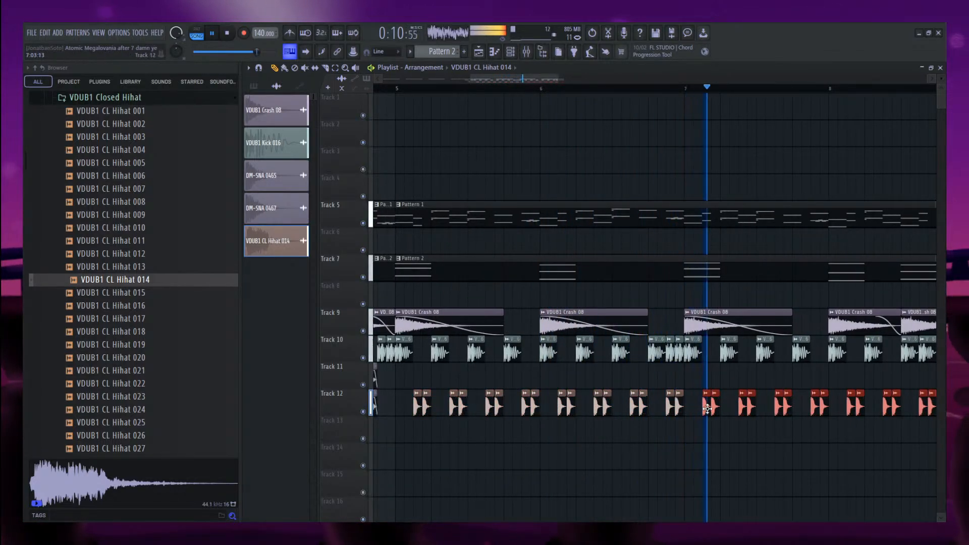
Lower the VDUB1 CL Hihat 014 channel volume to about 60% and stop playback.
{"action": "double_click", "coordinate": [708, 409]}
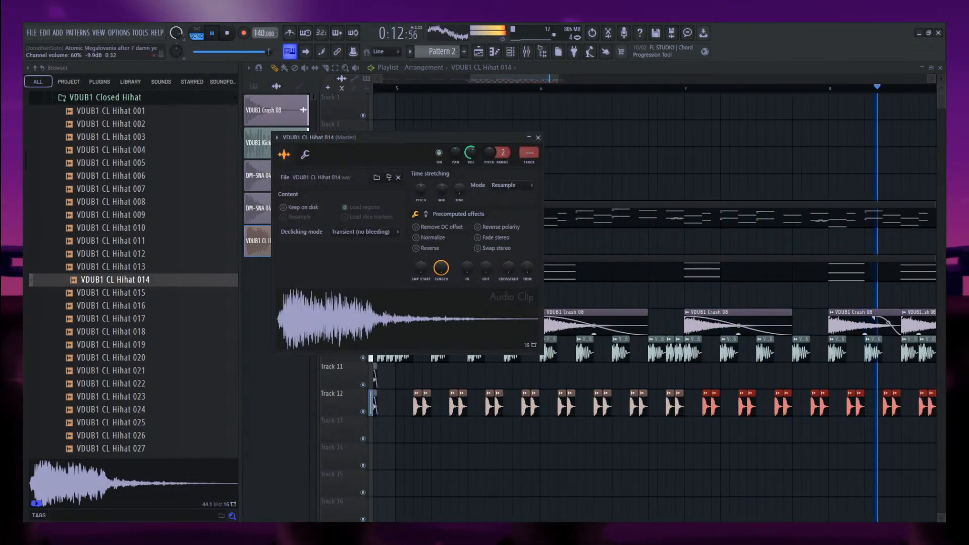
{"action": "left_click", "coordinate": [538, 138]}
{"action": "left_click", "coordinate": [585, 154], "text": "ctrl"}
{"action": "scroll", "coordinate": [569, 170], "scroll_direction": "down", "scroll_amount": 5}
{"action": "key", "text": "space"}
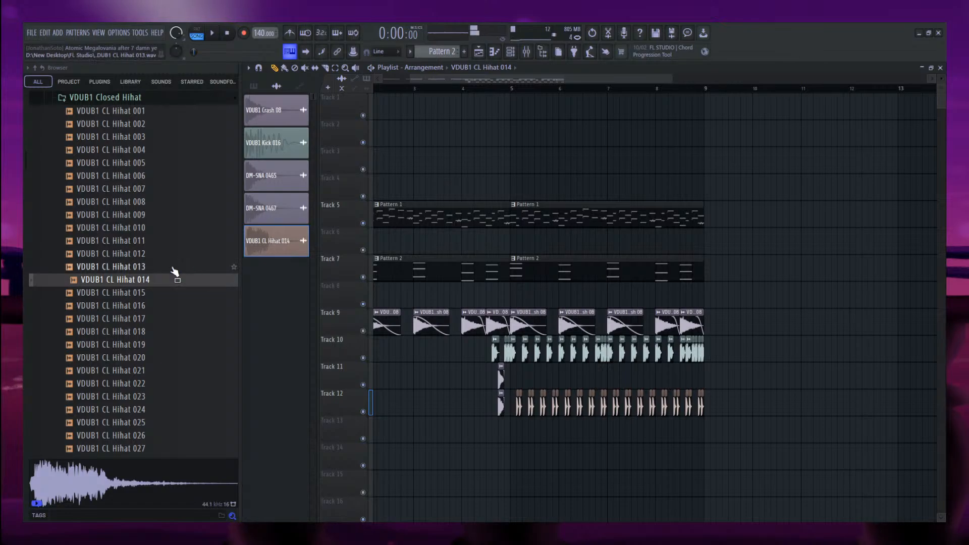
Open the VDUB1 Reverse Cymbal folder and place VDUB1 Reverse Cym 21 on Track 13, ending at bar 9.
{"action": "scroll", "coordinate": [174, 272], "scroll_direction": "up", "scroll_amount": 4}
{"action": "left_click", "coordinate": [101, 256]}
{"action": "left_click", "coordinate": [103, 267]}
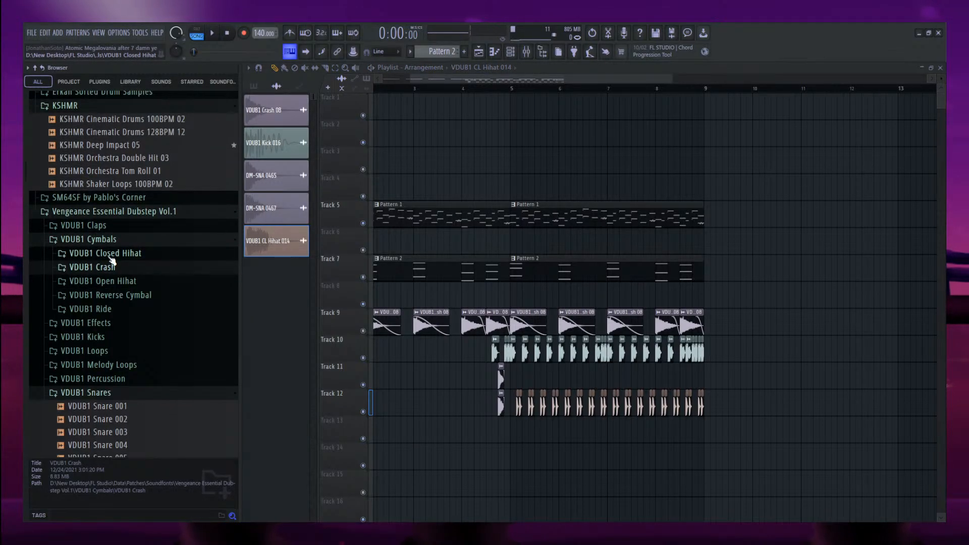
{"action": "left_click", "coordinate": [116, 296]}
{"action": "left_click_drag", "start_coordinate": [152, 372], "coordinate": [691, 432]}
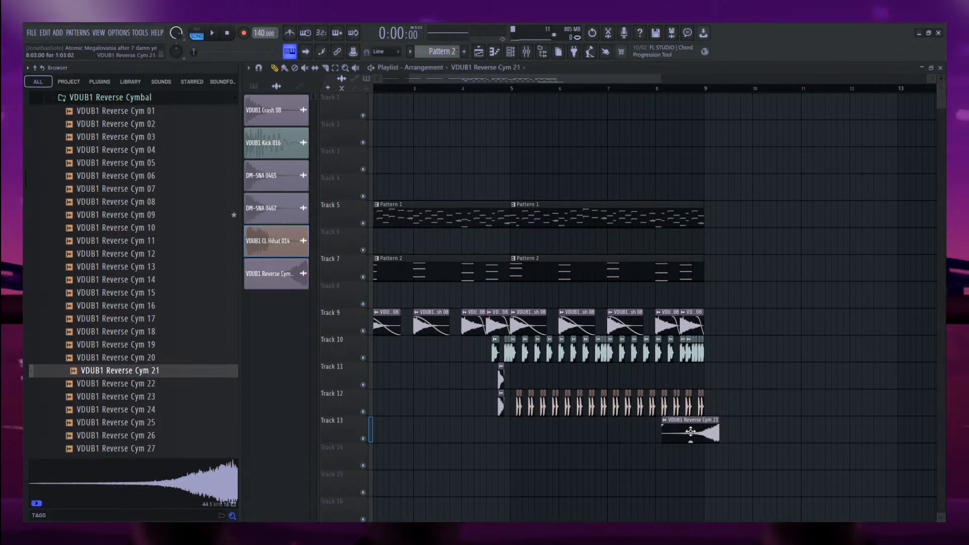
{"action": "scroll", "coordinate": [696, 434], "scroll_direction": "up", "scroll_amount": 5}
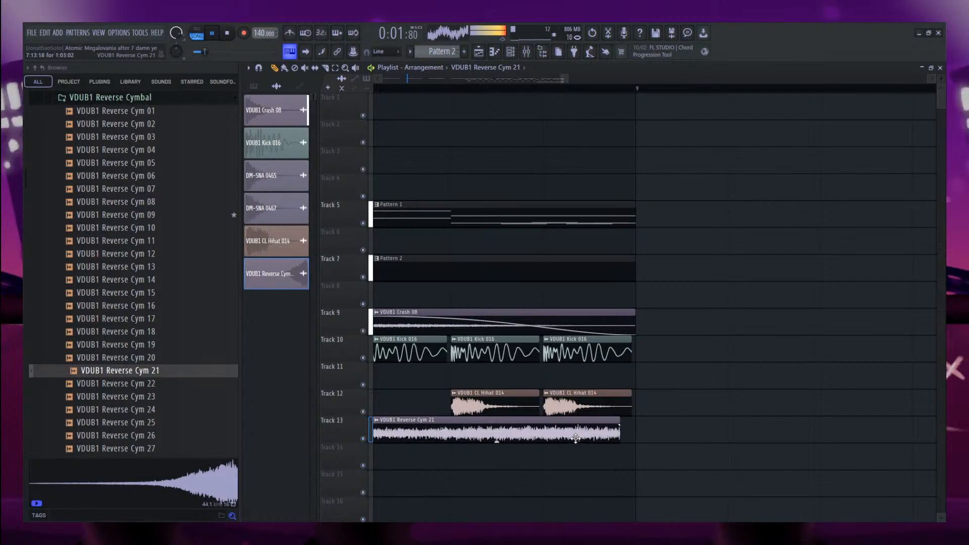
{"action": "scroll", "coordinate": [590, 439], "scroll_direction": "down", "scroll_amount": 3}
Add VDUB1 Reverse Cym 23 on Track 14 and align its end with the start of bar 9.
{"action": "left_click_drag", "start_coordinate": [151, 397], "coordinate": [406, 482]}
{"action": "scroll", "coordinate": [630, 470], "scroll_direction": "up", "scroll_amount": 4}
{"action": "left_click_drag", "start_coordinate": [533, 462], "coordinate": [516, 452]}
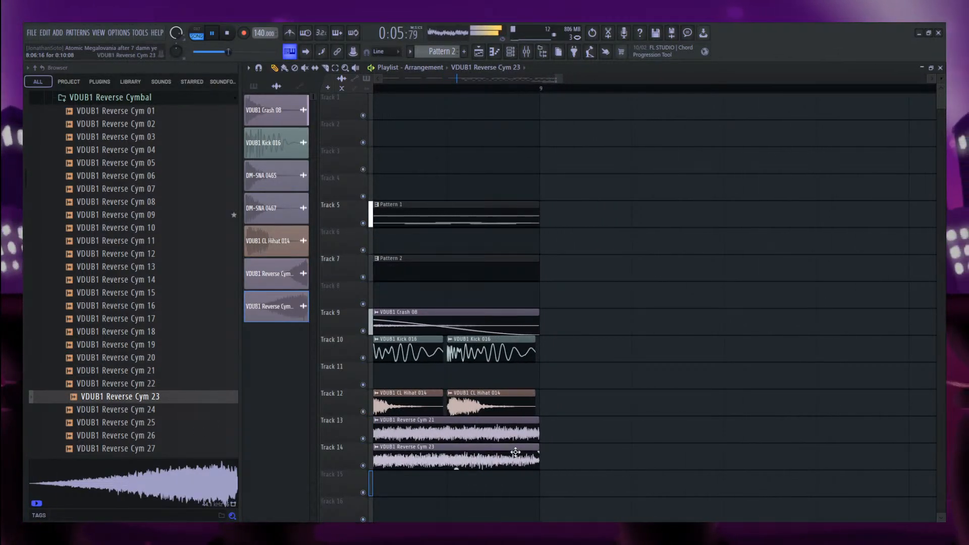
Move all the drum and cymbal clips on Tracks 9 to 14 down one track and collapse the VDUB1 Reverse Cymbal folder.
{"action": "scroll", "coordinate": [561, 448], "scroll_direction": "down", "scroll_amount": 7}
{"action": "scroll", "coordinate": [624, 442], "scroll_direction": "down", "scroll_amount": 4}
{"action": "left_click_drag", "start_coordinate": [704, 490], "coordinate": [193, 316]}
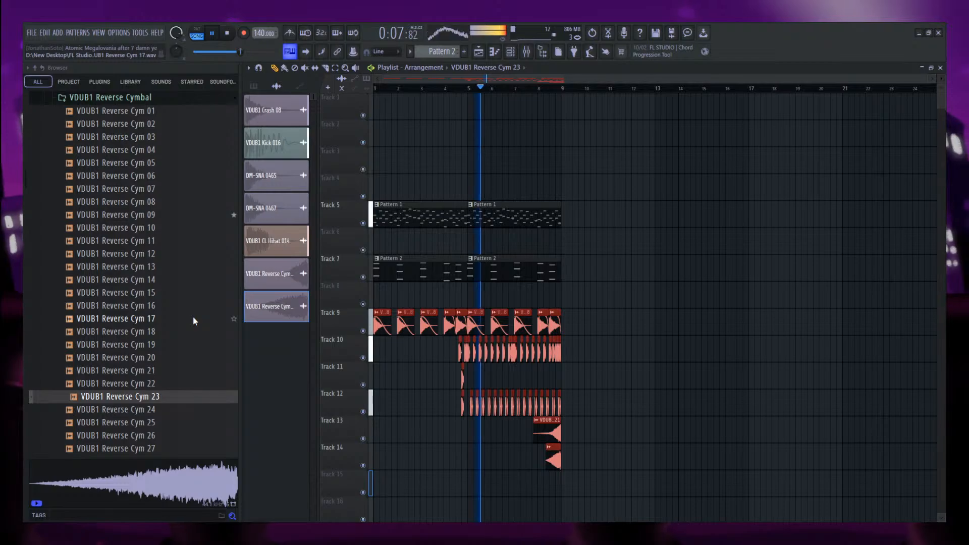
{"action": "key", "text": "shift+Down"}
{"action": "scroll", "coordinate": [427, 419], "scroll_direction": "up", "scroll_amount": 2}
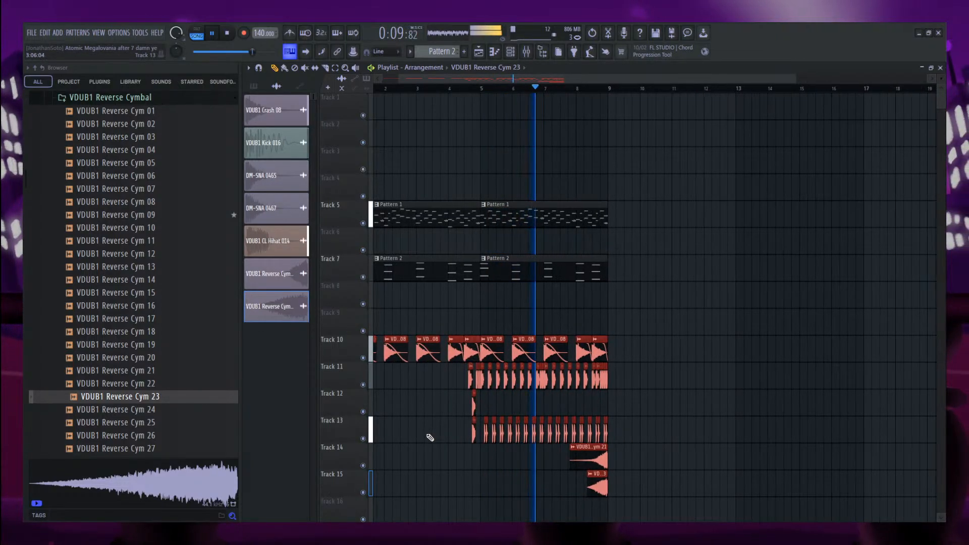
{"action": "left_click", "coordinate": [431, 438], "text": "ctrl"}
{"action": "scroll", "coordinate": [139, 290], "scroll_direction": "up", "scroll_amount": 6}
{"action": "left_click", "coordinate": [99, 410]}
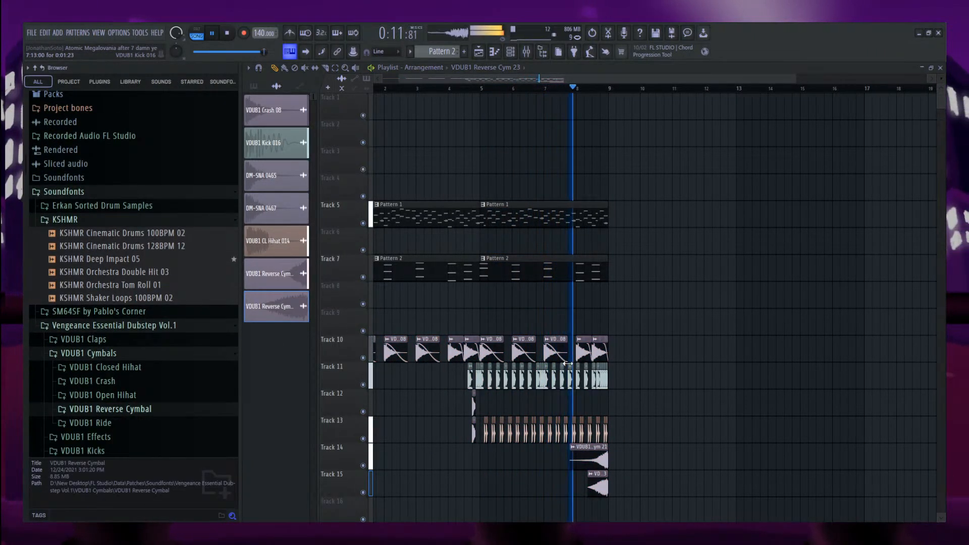
Copy a VDUB1 Crash 08 clip on Track 10 to the middle of bar 9 and play the section leading into it.
{"action": "scroll", "coordinate": [569, 429], "scroll_direction": "up", "scroll_amount": 2}
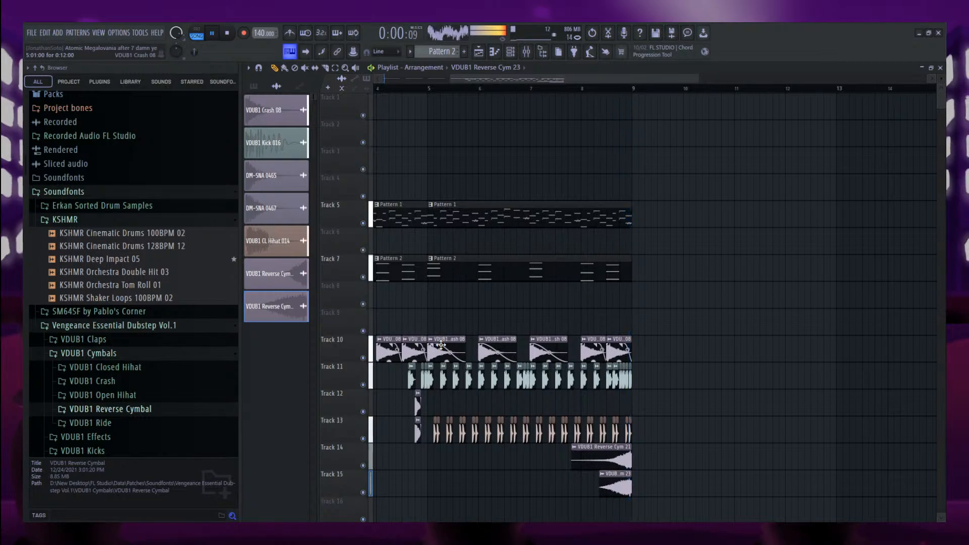
{"action": "left_click_drag", "start_coordinate": [579, 343], "coordinate": [654, 344]}
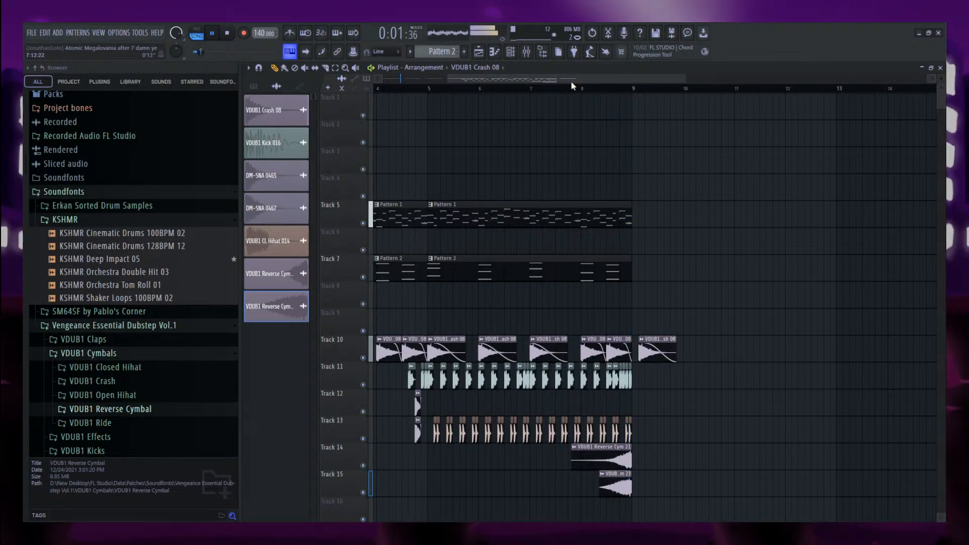
{"action": "left_click_drag", "start_coordinate": [571, 81], "coordinate": [576, 82]}
{"action": "left_click", "coordinate": [558, 87]}
{"action": "scroll", "coordinate": [673, 347], "scroll_direction": "up", "scroll_amount": 4}
{"action": "left_click_drag", "start_coordinate": [610, 346], "coordinate": [646, 344]}
{"action": "key", "text": "space"}
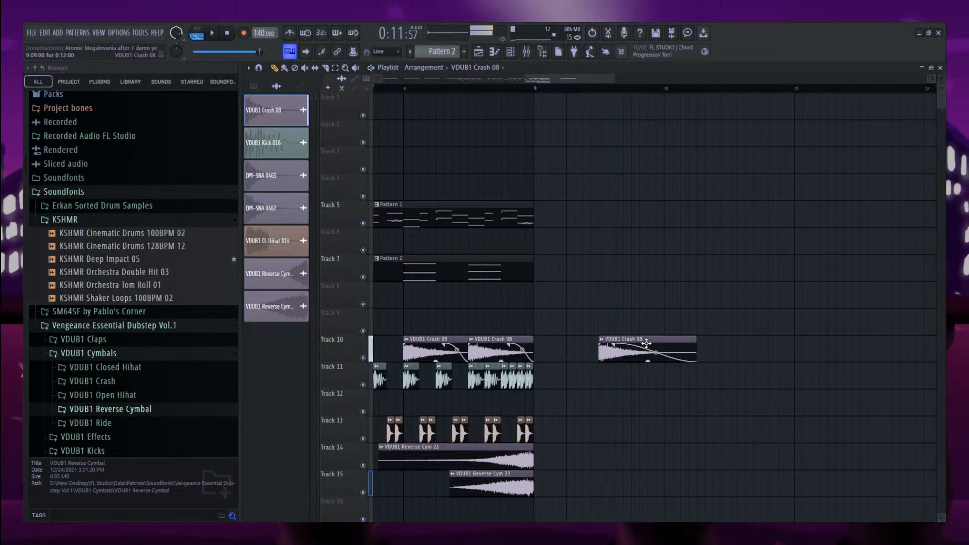
{"action": "key", "text": "space"}
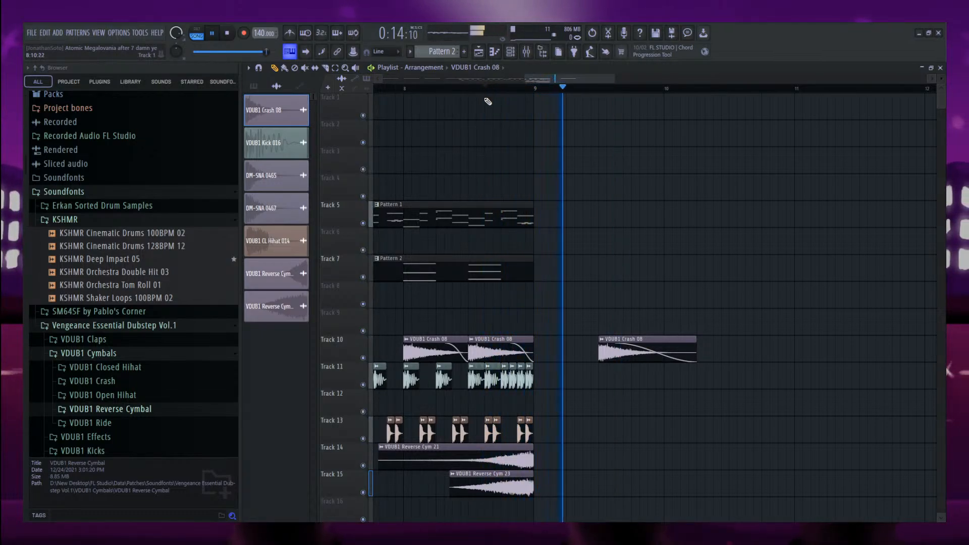
Clone Pattern 2 as Pattern 3, place it on Track 7 at bar 9 and open it in the piano roll.
{"action": "scroll", "coordinate": [675, 346], "scroll_direction": "down", "scroll_amount": 3}
{"action": "left_click", "coordinate": [495, 266]}
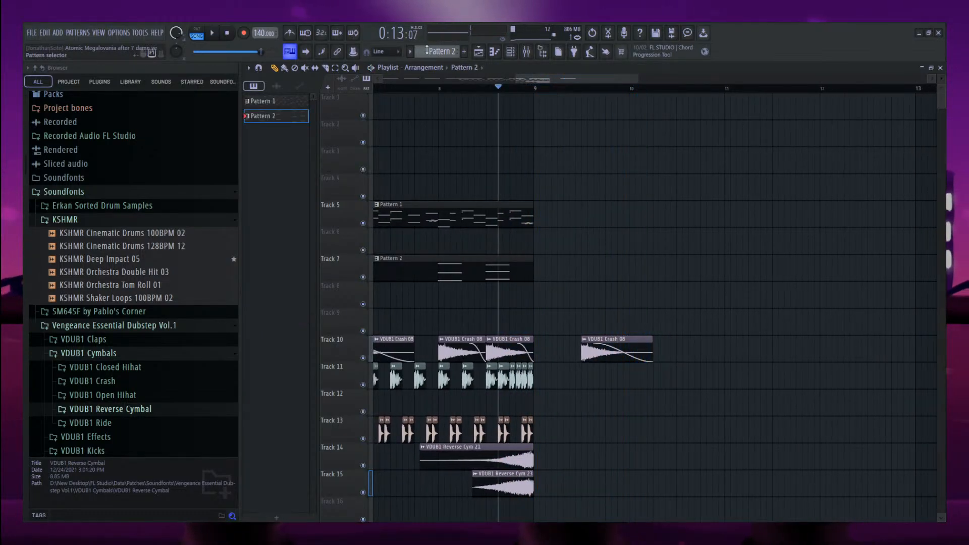
{"action": "left_click", "coordinate": [506, 169]}
{"action": "mouse_move", "coordinate": [536, 243]}
{"action": "left_mouse_down"}
{"action": "mouse_move", "coordinate": [530, 281]}
{"action": "mouse_move", "coordinate": [557, 277]}
{"action": "left_mouse_up"}
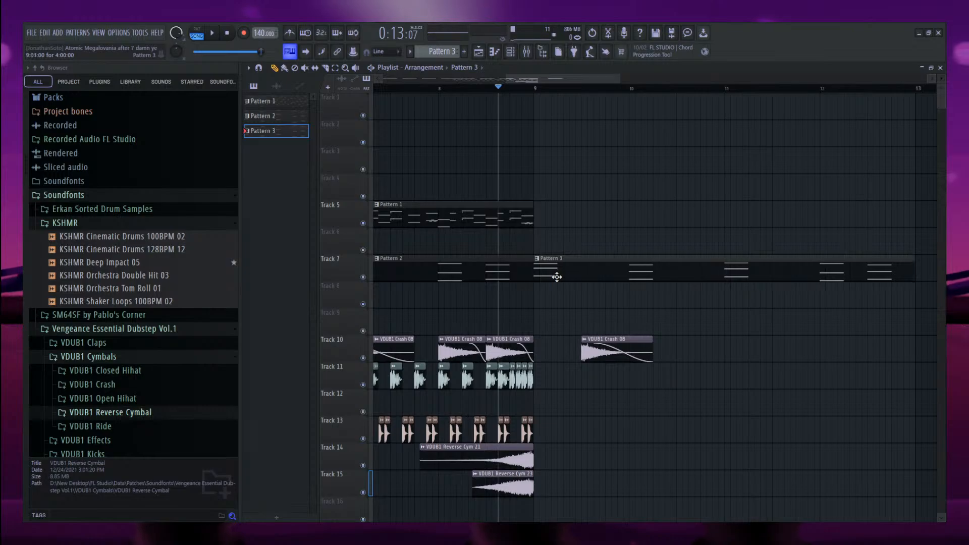
{"action": "double_click", "coordinate": [557, 277]}
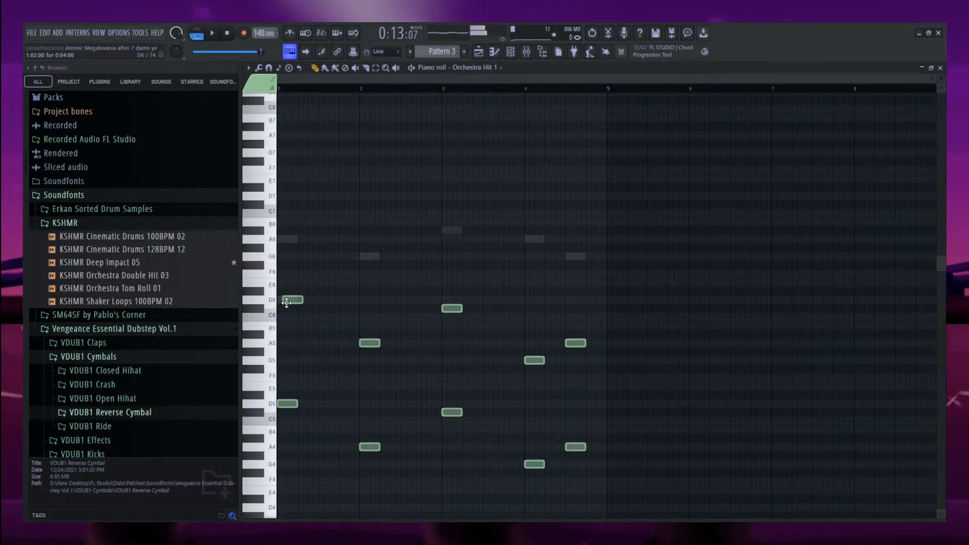
Clear the copied Orchestra Hit and HighStrings notes from Pattern 3, leaving one short note in Orchestra Hit 3.
{"action": "right_click", "coordinate": [288, 242]}
{"action": "key", "text": "Delete"}
{"action": "left_click_drag", "start_coordinate": [289, 242], "coordinate": [273, 242]}
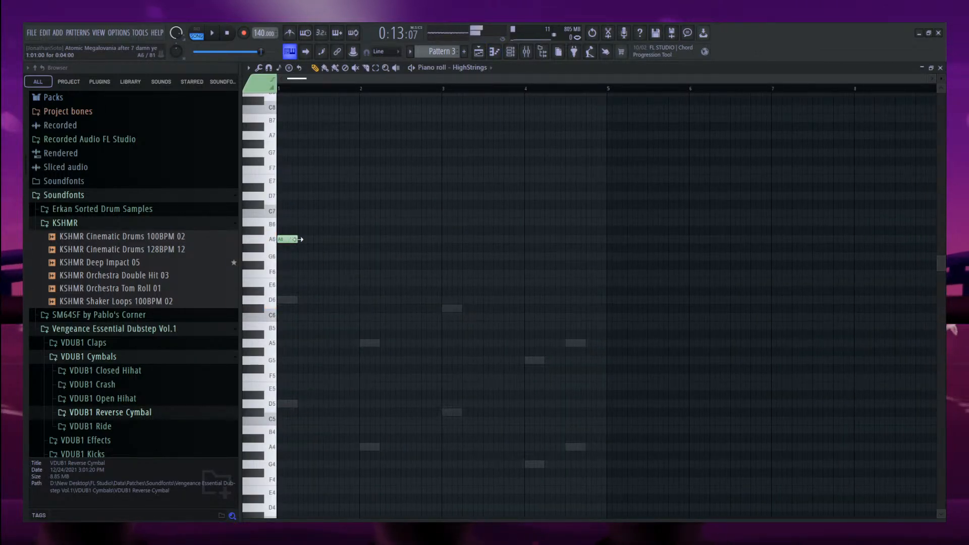
{"action": "key", "text": "space"}
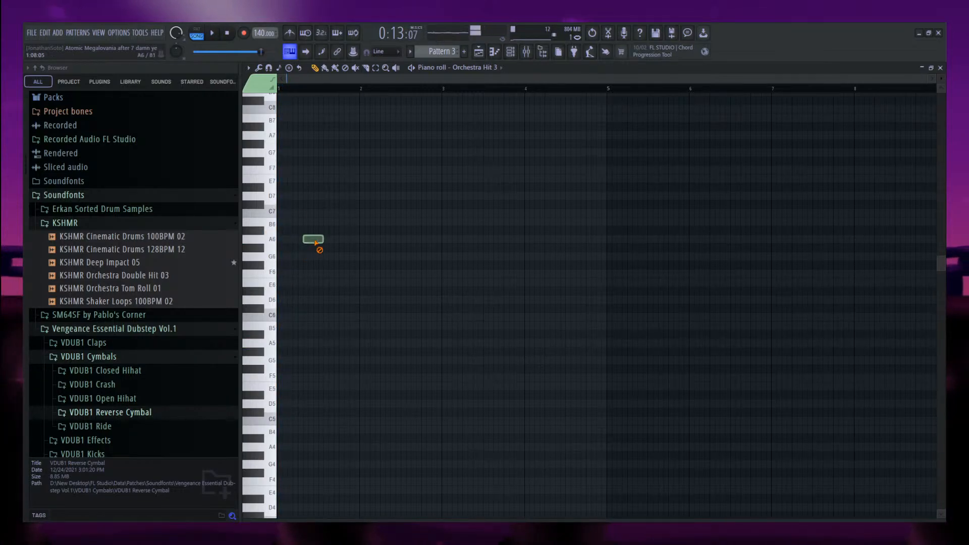
Build consecutive three-step A#6 and A6 notes in Orchestra Hit 3, starting on the third step of bar 1.
{"action": "left_click_drag", "start_coordinate": [310, 231], "coordinate": [303, 232]}
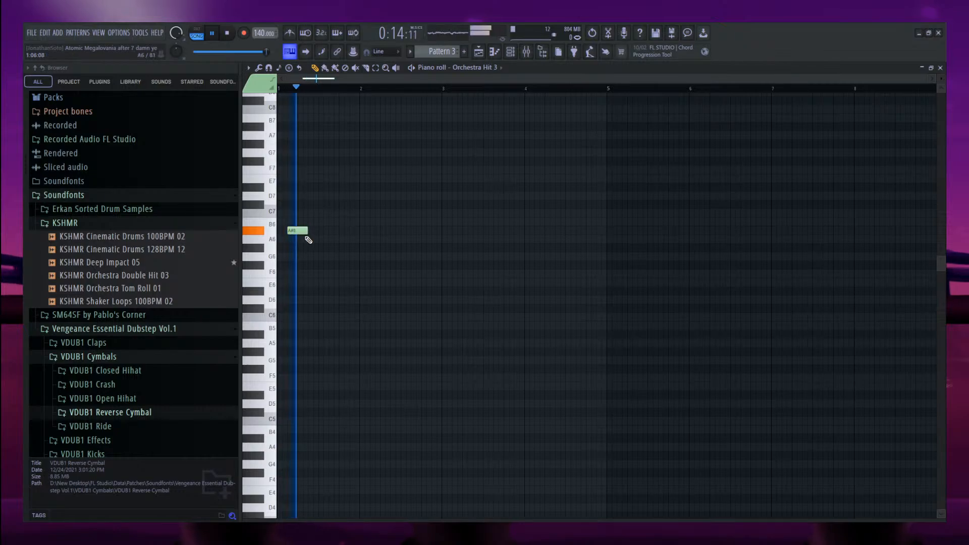
{"action": "left_click", "coordinate": [309, 239]}
{"action": "left_click_drag", "start_coordinate": [298, 231], "coordinate": [337, 233]}
{"action": "scroll", "coordinate": [281, 238], "scroll_direction": "up", "scroll_amount": 5}
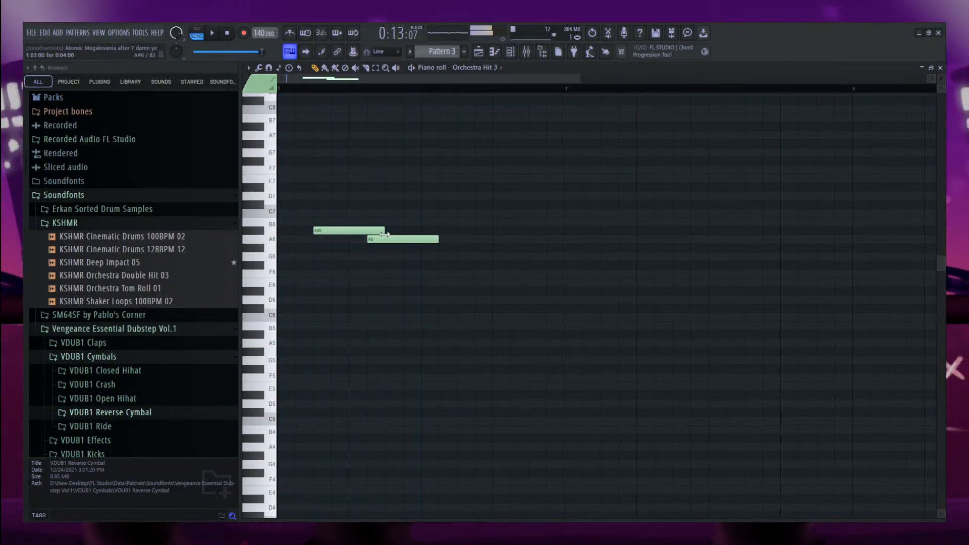
{"action": "left_click_drag", "start_coordinate": [486, 276], "coordinate": [314, 223]}
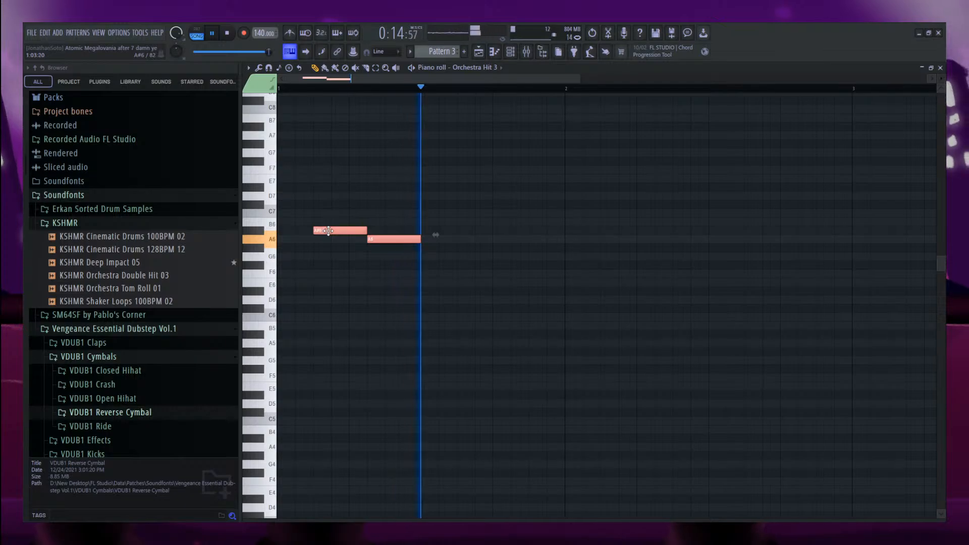
{"action": "key", "text": "space"}
Duplicate the A#6 and A6 notes one octave lower and paste all four notes into Orchestra Hit 1 and HighStrings.
{"action": "left_click_drag", "start_coordinate": [464, 405], "coordinate": [324, 200]}
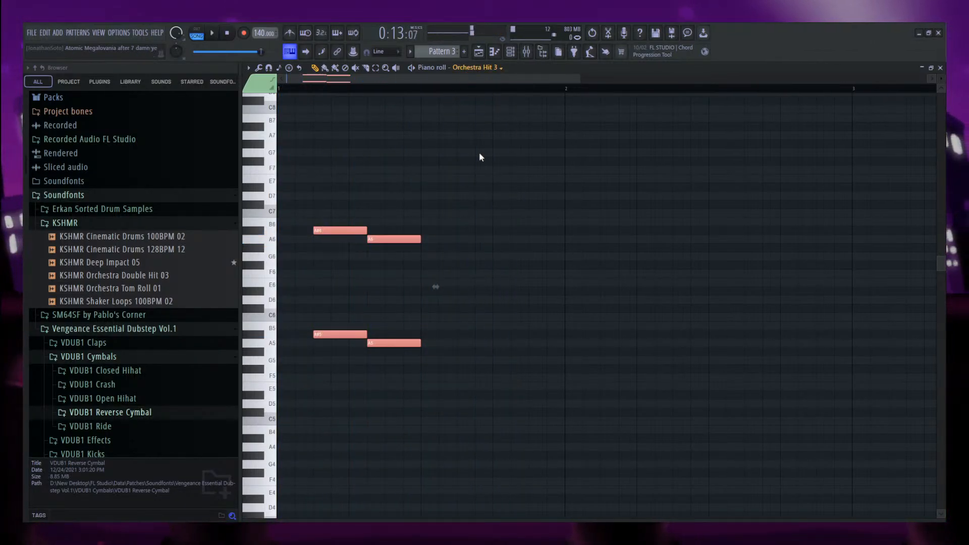
{"action": "left_click", "coordinate": [473, 199]}
{"action": "key", "text": "ctrl+v"}
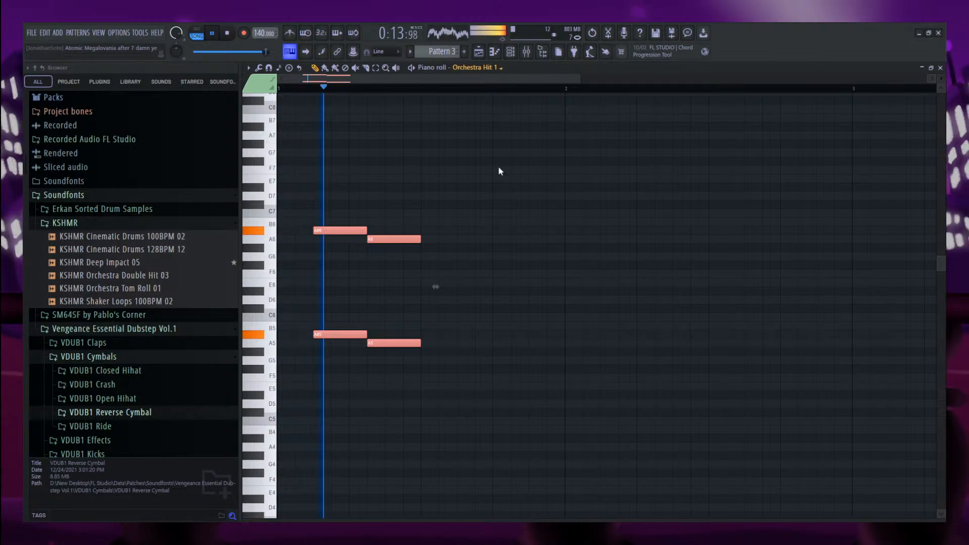
{"action": "left_click", "coordinate": [491, 223]}
{"action": "key", "text": "ctrl+v"}
{"action": "key", "text": "space"}
Raise the upper HighStrings note pair one octave to A#7 and A7, audition it and return to the playlist.
{"action": "left_click_drag", "start_coordinate": [481, 283], "coordinate": [325, 207]}
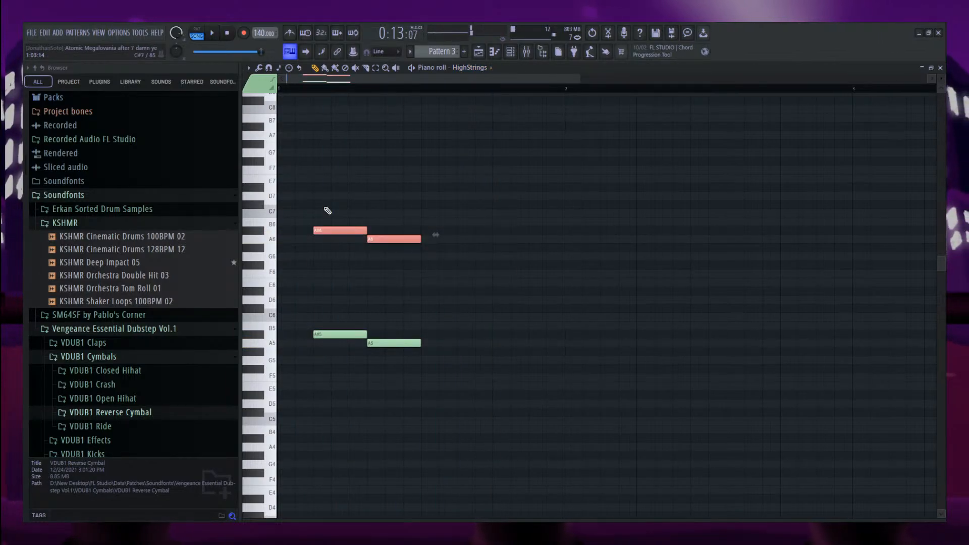
{"action": "key", "text": "ctrl+Up"}
{"action": "key", "text": "space"}
{"action": "key", "text": "space"}
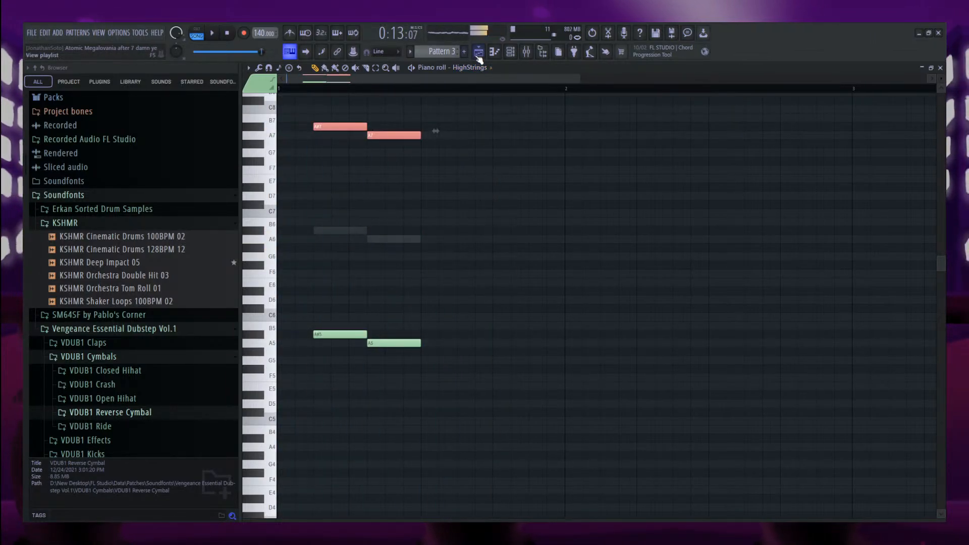
{"action": "key", "text": "F5"}
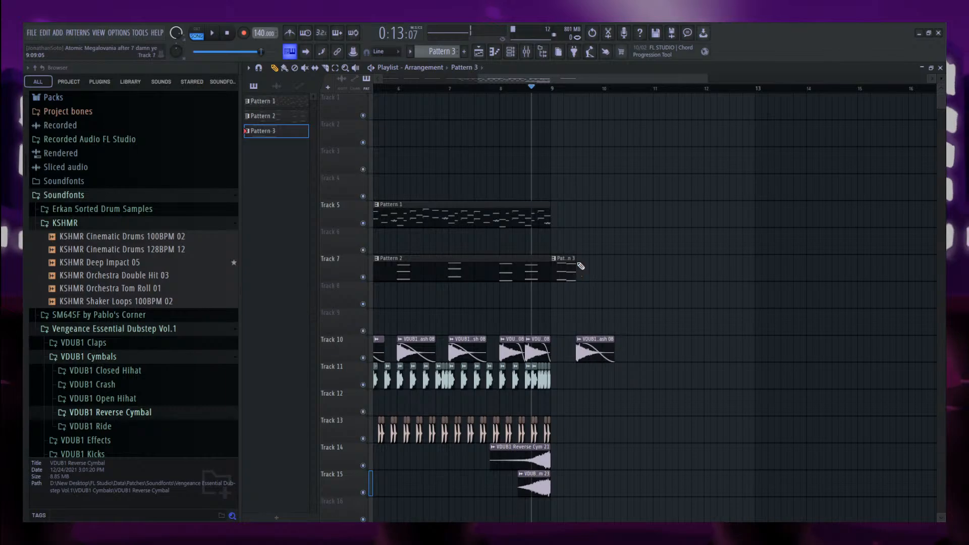
Copy the two Pattern 1 clips on Track 5 so the copies start at bar 9.
{"action": "scroll", "coordinate": [581, 266], "scroll_direction": "down", "scroll_amount": 3}
{"action": "left_click", "coordinate": [481, 89]}
{"action": "left_click_drag", "start_coordinate": [429, 242], "coordinate": [524, 174]}
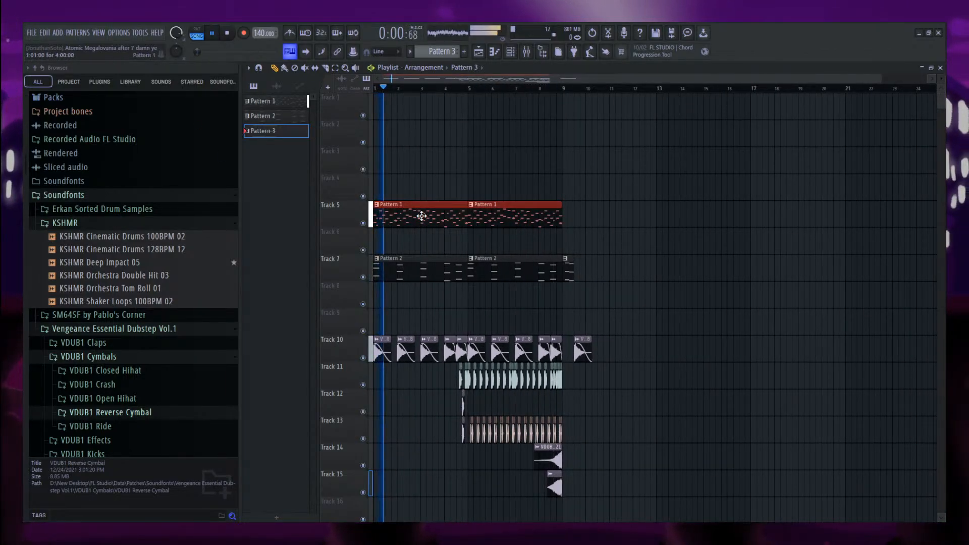
{"action": "left_click_drag", "start_coordinate": [423, 215], "coordinate": [610, 218]}
{"action": "scroll", "coordinate": [461, 397], "scroll_direction": "up", "scroll_amount": 2}
{"action": "scroll", "coordinate": [462, 397], "scroll_direction": "up", "scroll_amount": 2}
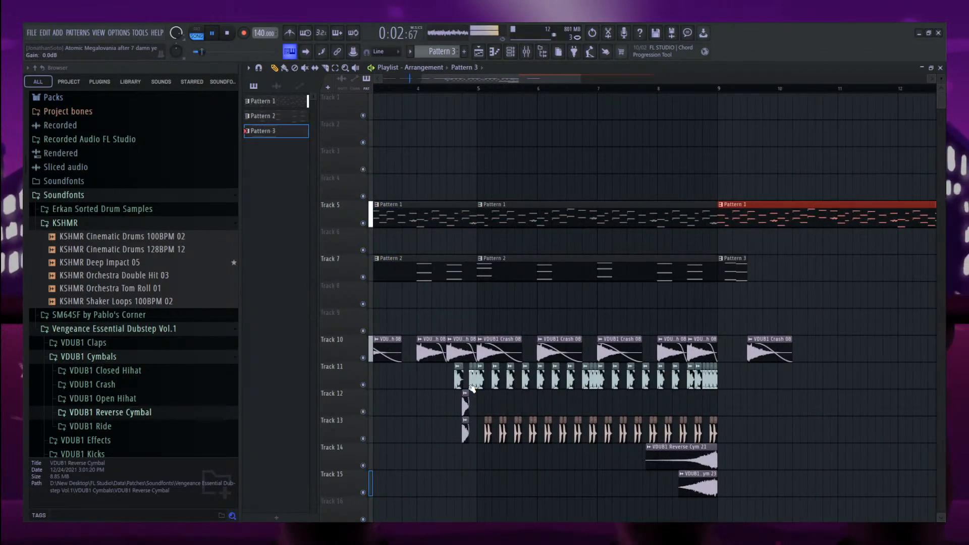
Show the Audio channels in the channel rack and route the remaining drum and cymbal samples to mixer track 20.
{"action": "left_click", "coordinate": [512, 52]}
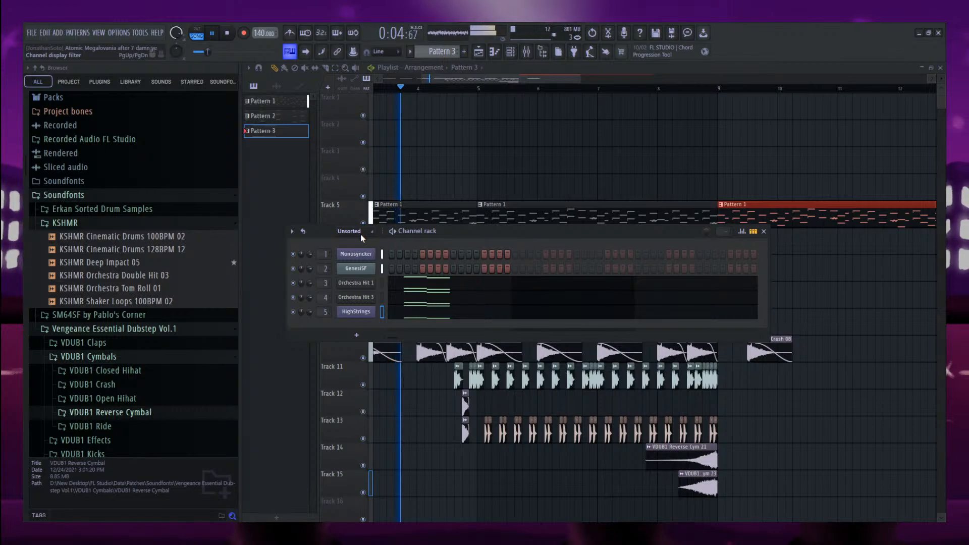
{"action": "left_click", "coordinate": [361, 235]}
{"action": "left_click", "coordinate": [354, 271]}
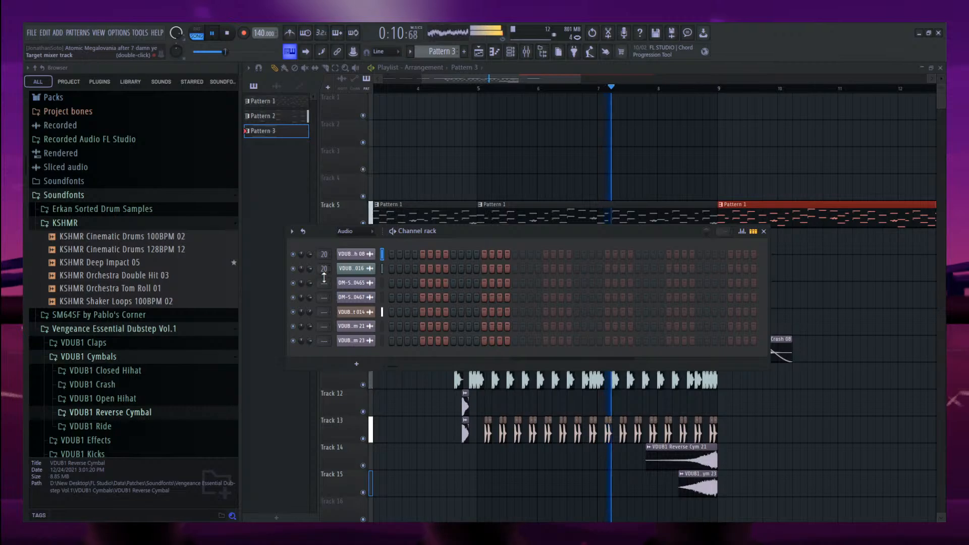
{"action": "double_click", "coordinate": [325, 312]}
{"action": "double_click", "coordinate": [325, 327]}
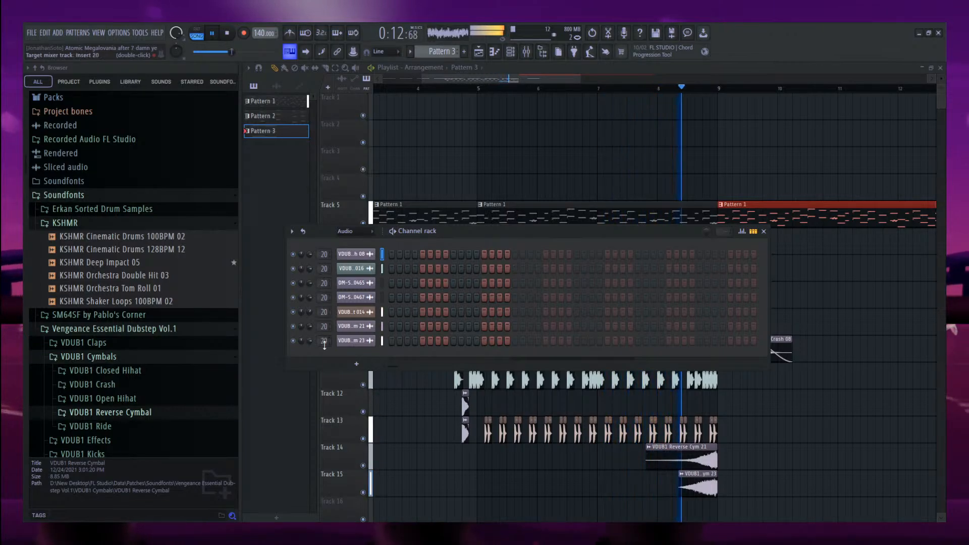
{"action": "double_click", "coordinate": [324, 341]}
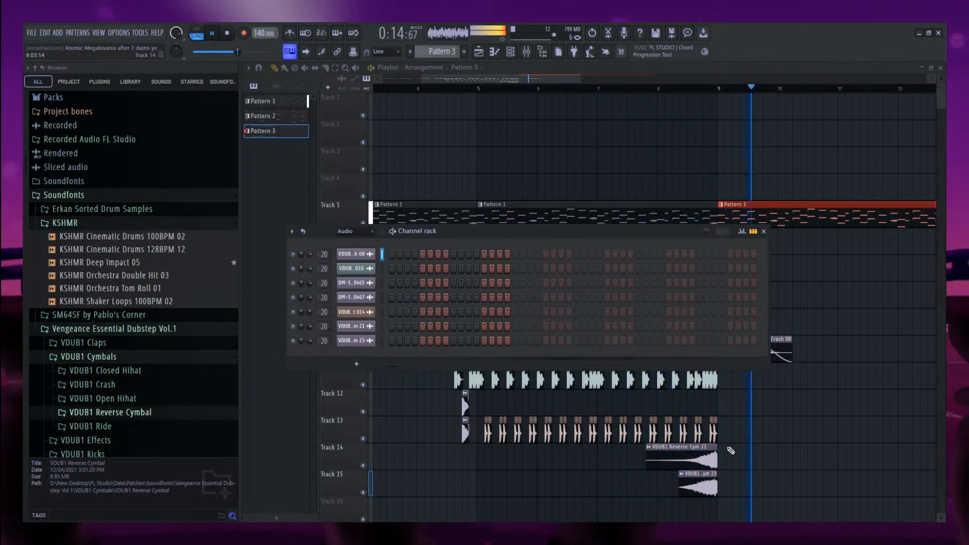
{"action": "left_click", "coordinate": [764, 231]}
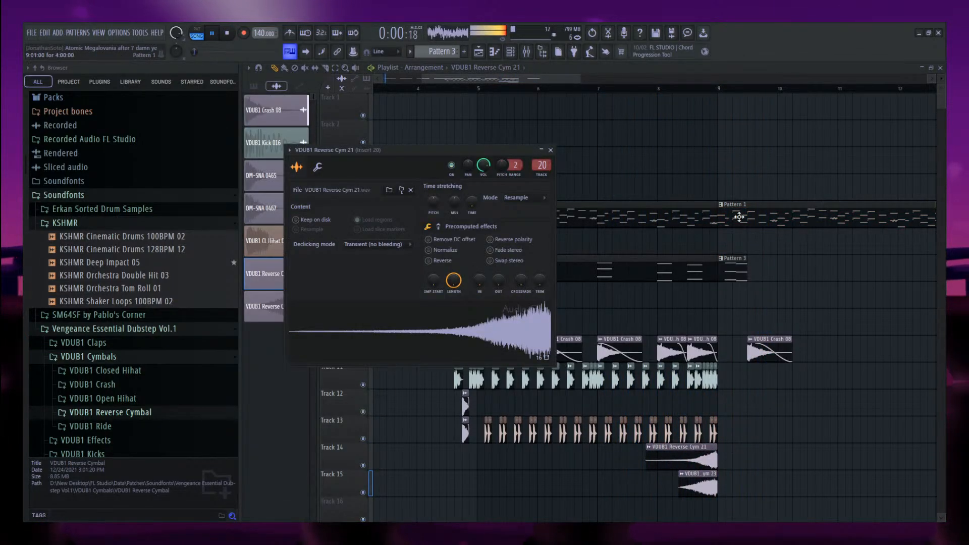
Move the copied Pattern 1 clips half a bar later and lower the VDUB1 Reverse Cym 21 and 23 volumes, the latter to about 54%.
{"action": "left_click_drag", "start_coordinate": [739, 217], "coordinate": [767, 216]}
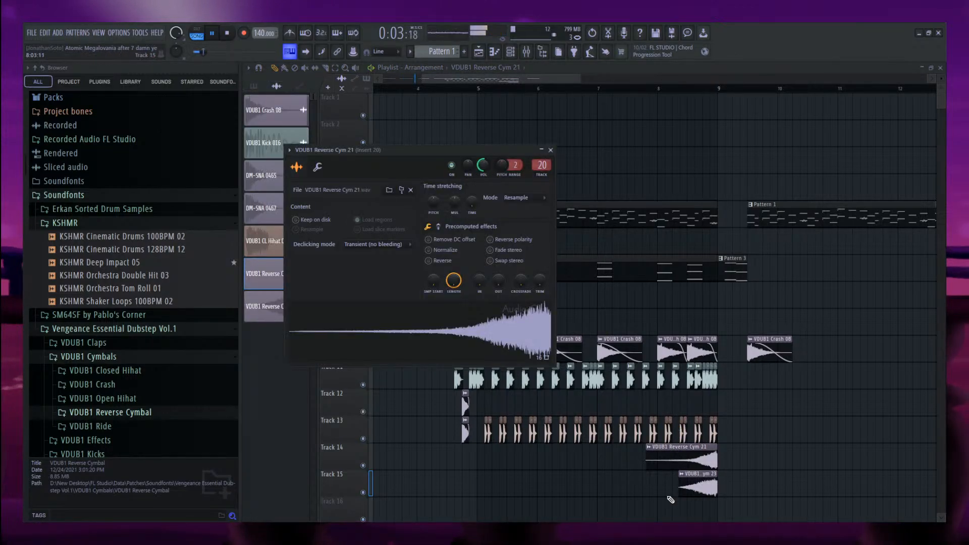
{"action": "double_click", "coordinate": [700, 488]}
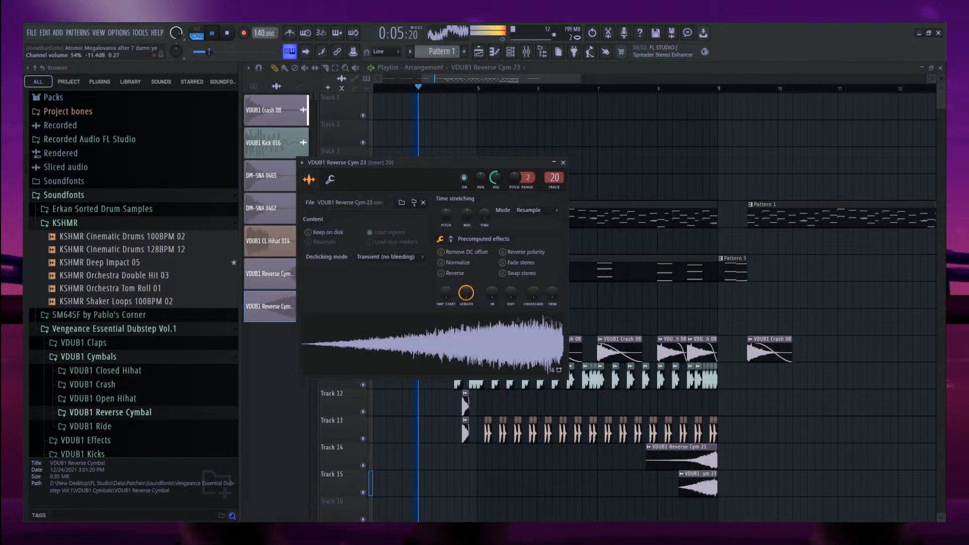
In Pattern 3, add the two-note figure to Monosyncker at A#6 and A6 and to GenesiSF at A#7 and A7, then reopen the playlist.
{"action": "double_click", "coordinate": [731, 274]}
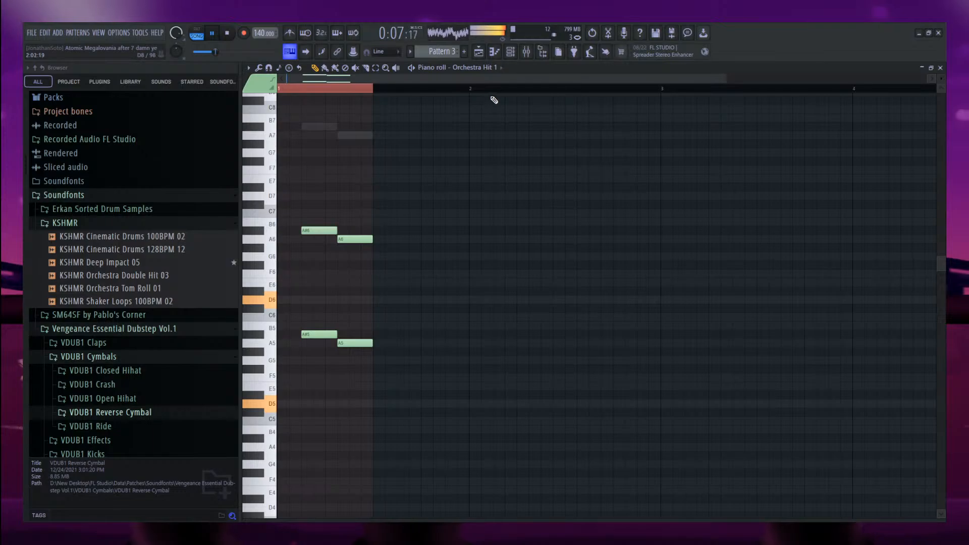
{"action": "left_click", "coordinate": [499, 193]}
{"action": "scroll", "coordinate": [371, 229], "scroll_direction": "up", "scroll_amount": 3}
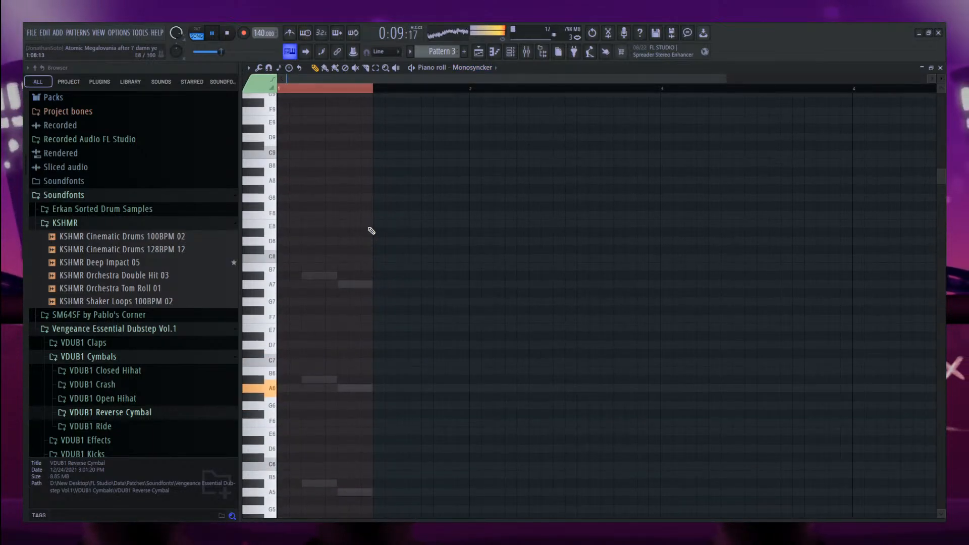
{"action": "scroll", "coordinate": [318, 344], "scroll_direction": "down", "scroll_amount": 2}
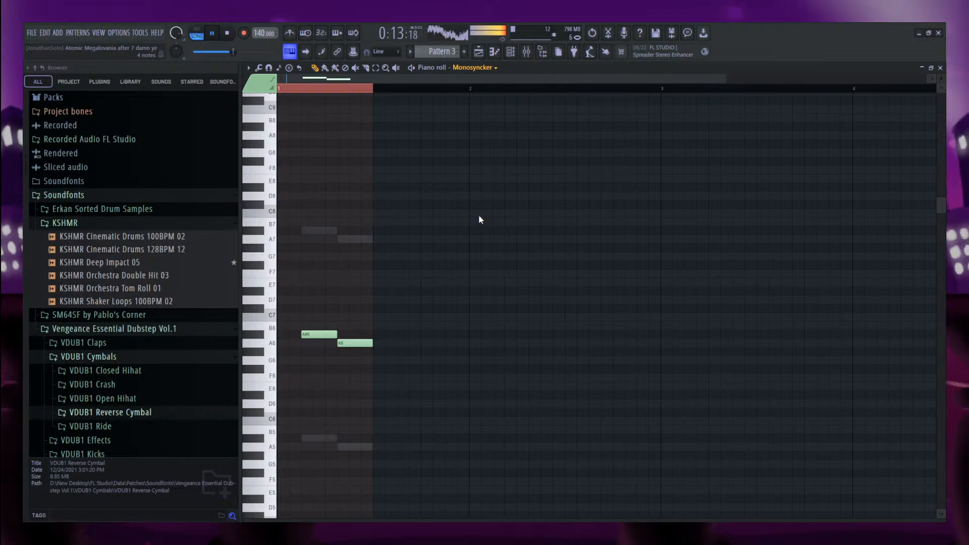
{"action": "key", "text": "Up"}
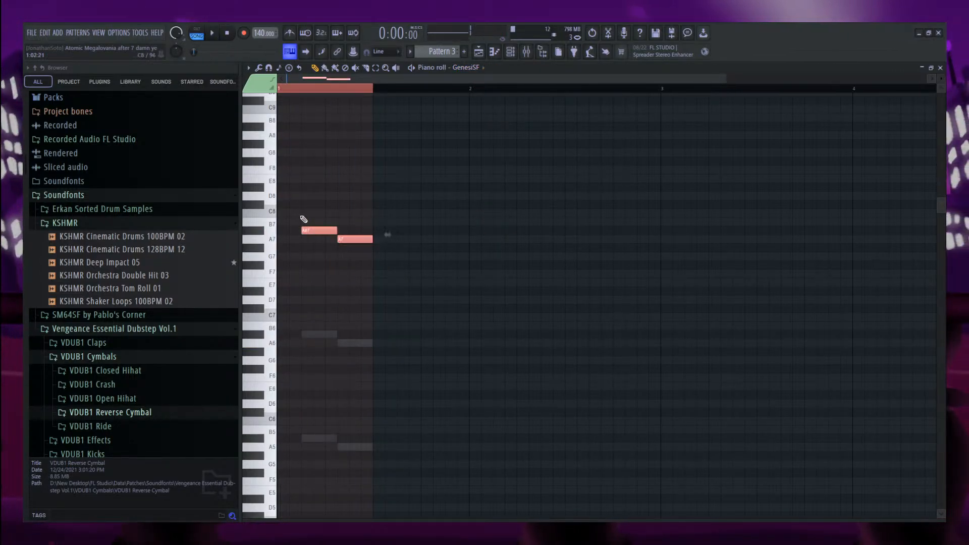
{"action": "key", "text": "F5"}
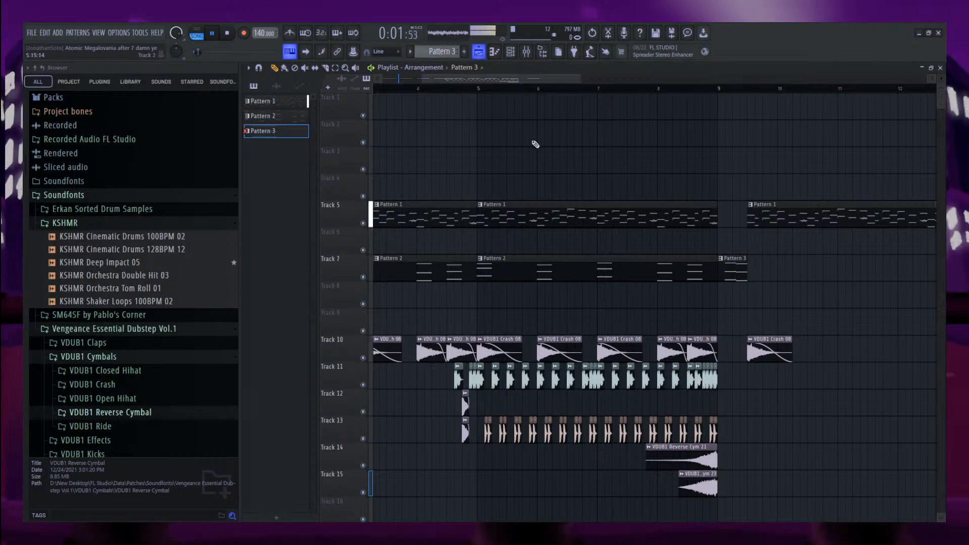
{"action": "right_click", "coordinate": [600, 194]}
{"action": "key", "text": "ctrl+z"}
{"action": "right_click", "coordinate": [585, 190]}
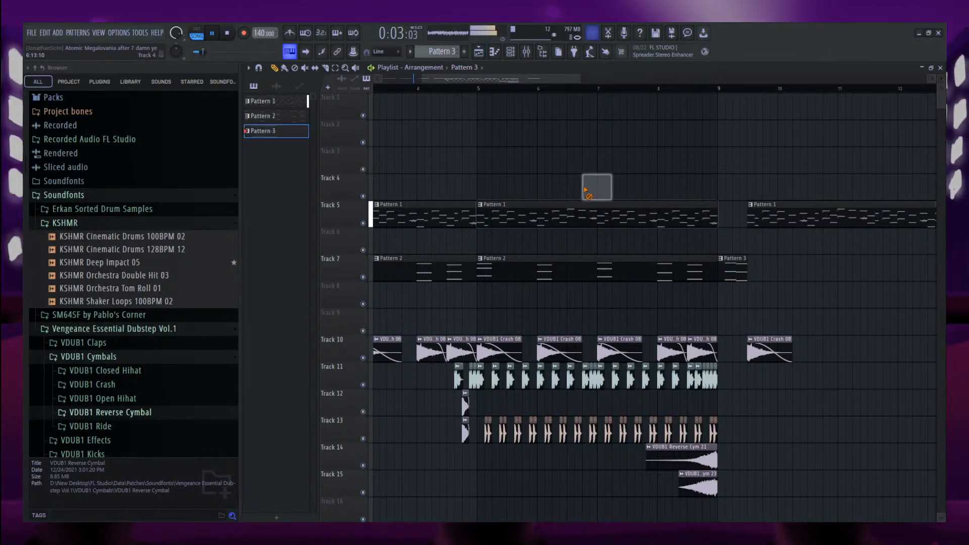
Move the VDUB1 Reverse Cym 23 clip on Track 15 half a bar later so it ends in the middle of bar 9.
{"action": "double_click", "coordinate": [735, 267]}
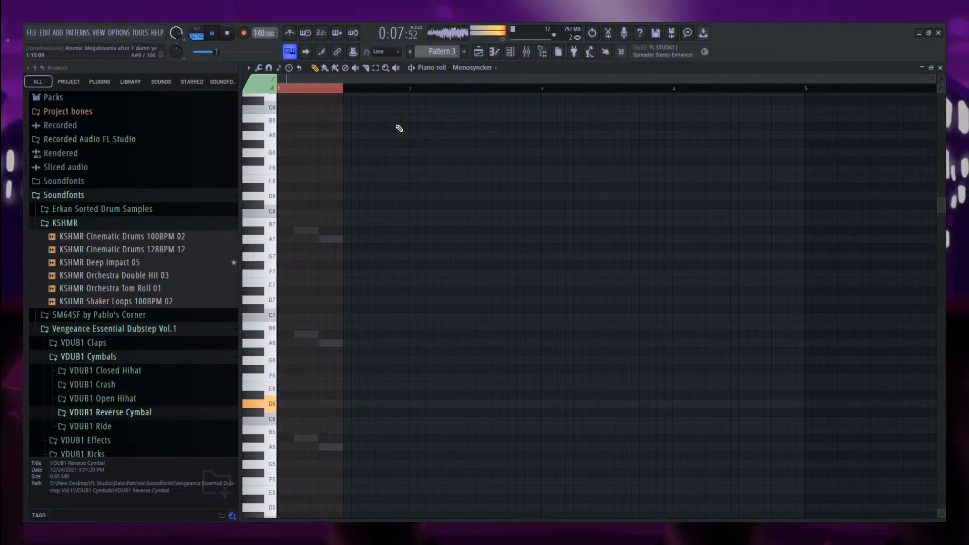
{"action": "left_click", "coordinate": [480, 52]}
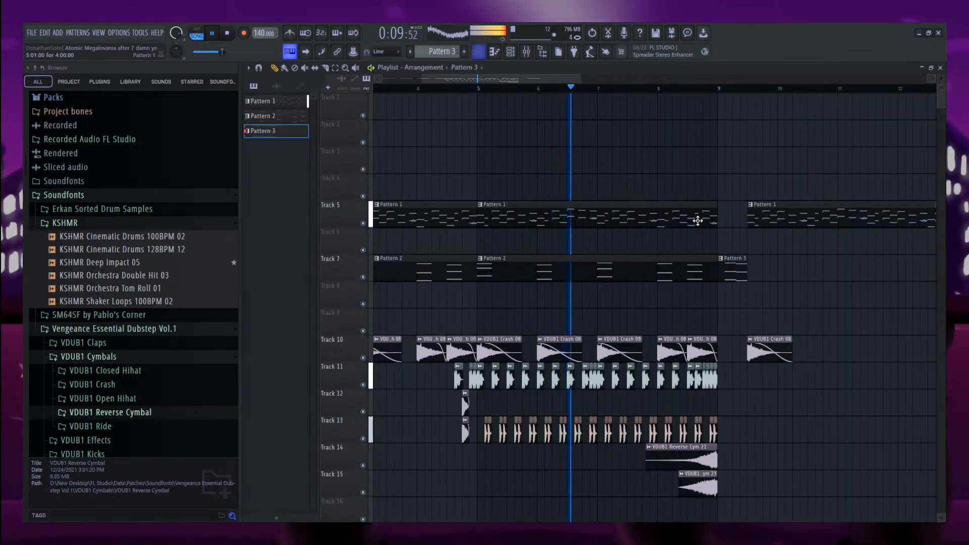
{"action": "left_click_drag", "start_coordinate": [707, 488], "coordinate": [726, 489]}
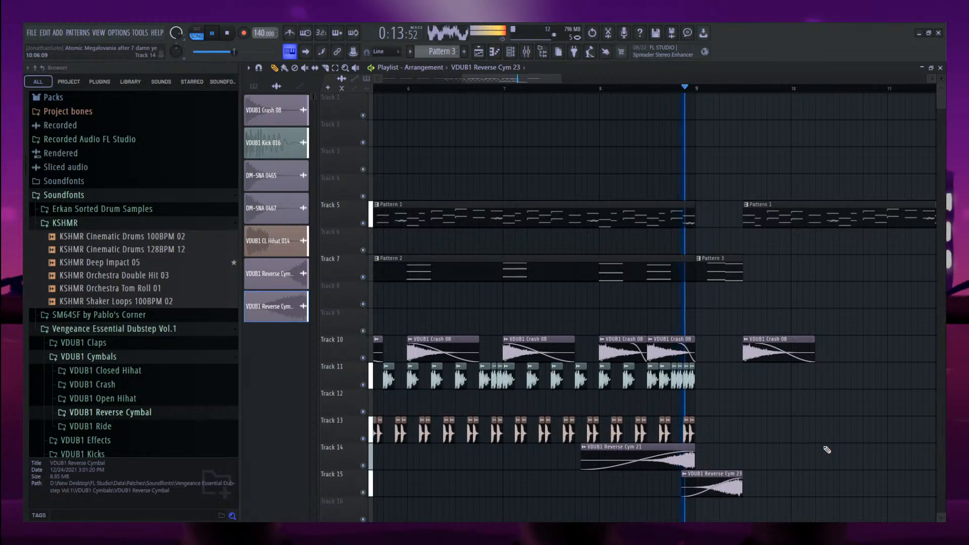
{"action": "scroll", "coordinate": [506, 262], "scroll_direction": "down", "scroll_amount": 3}
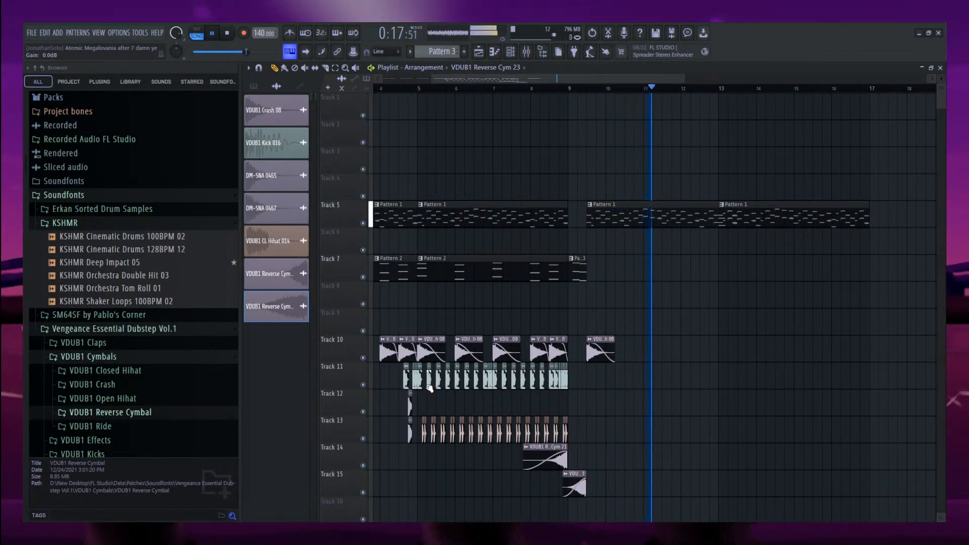
Fill Track 11 with VDUB1 Kick 016 clips on every beat from mid-bar 9 to mid-bar 13, and move the last Pattern 1 clip to mid-bar 13.
{"action": "scroll", "coordinate": [424, 392], "scroll_direction": "up", "scroll_amount": 2}
{"action": "left_click", "coordinate": [588, 380]}
{"action": "left_click", "coordinate": [653, 380]}
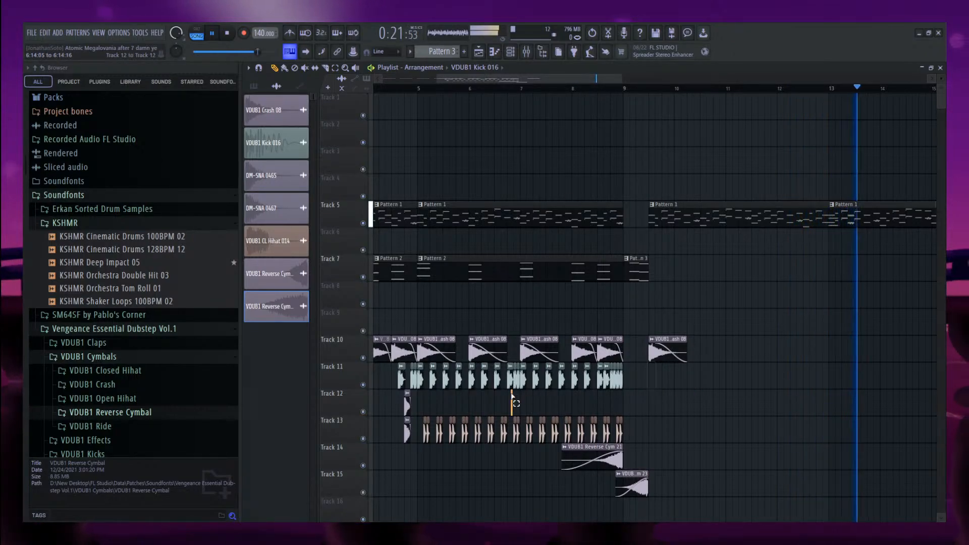
{"action": "left_click_drag", "start_coordinate": [512, 403], "coordinate": [419, 382]}
{"action": "key", "text": "space"}
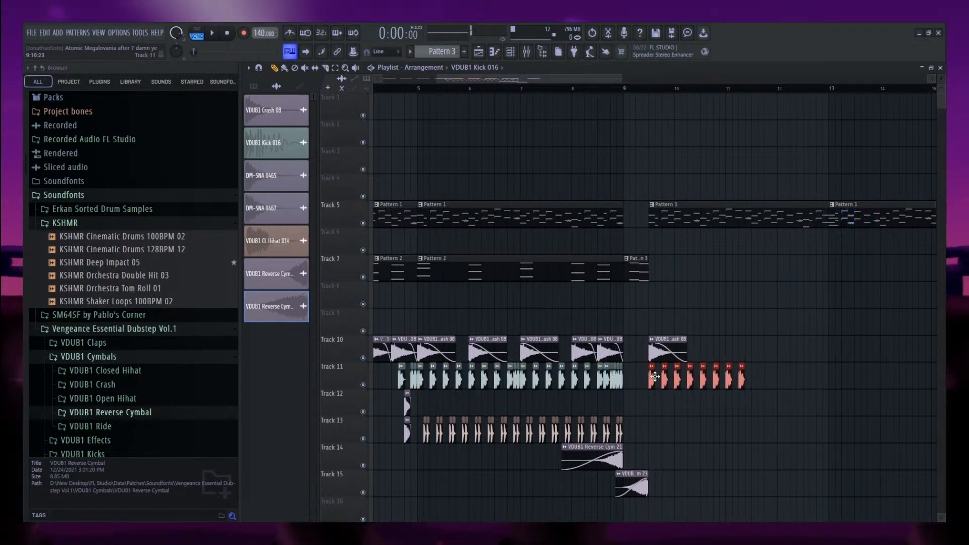
{"action": "left_click_drag", "start_coordinate": [858, 214], "coordinate": [884, 214]}
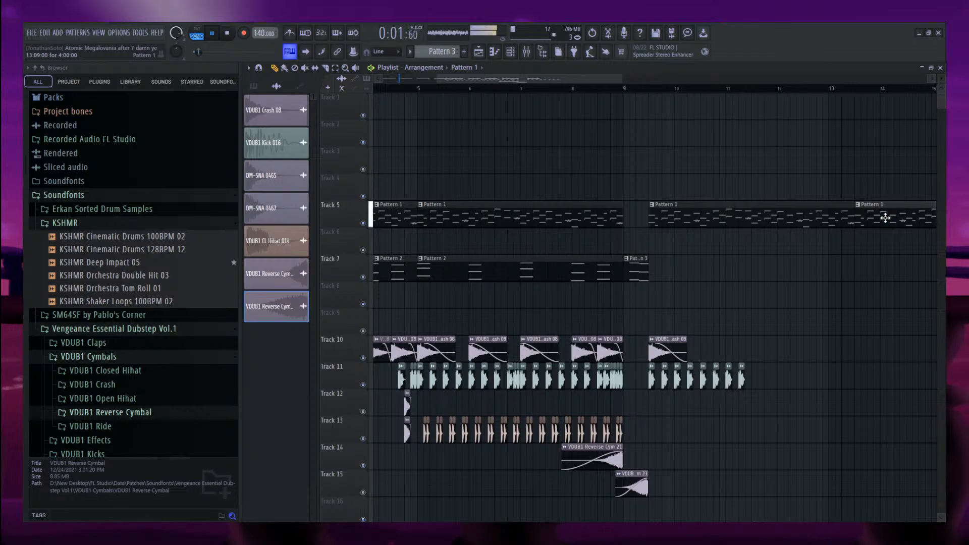
{"action": "left_click_drag", "start_coordinate": [800, 383], "coordinate": [755, 381]}
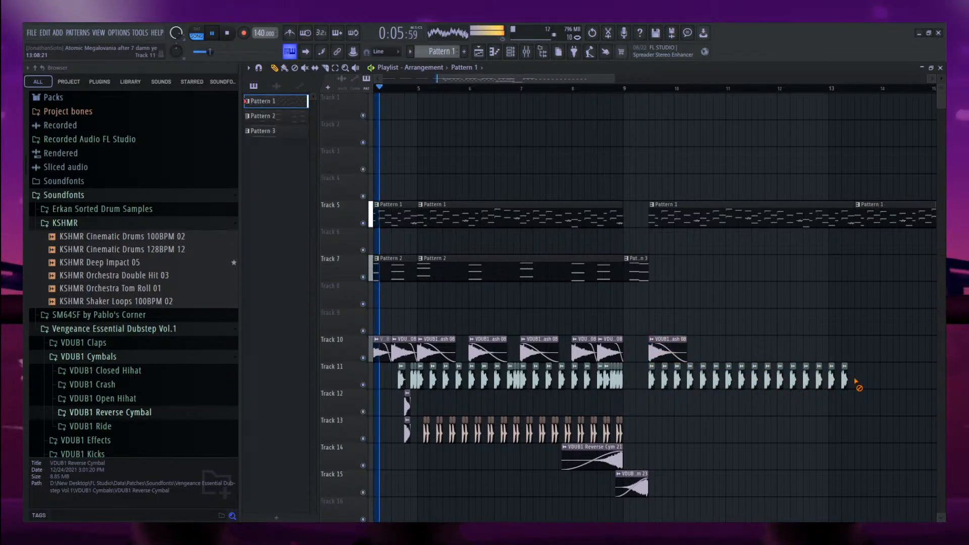
Copy the DM-SNA 0465 and 0467 snares onto Tracks 12 and 13 under every second new kick up to mid-bar 13.
{"action": "left_click_drag", "start_coordinate": [413, 450], "coordinate": [622, 407]}
{"action": "scroll", "coordinate": [661, 410], "scroll_direction": "up", "scroll_amount": 2}
{"action": "left_click_drag", "start_coordinate": [691, 433], "coordinate": [668, 403]}
{"action": "mouse_move", "coordinate": [765, 406]}
{"action": "left_mouse_down"}
{"action": "mouse_move", "coordinate": [539, 430]}
{"action": "mouse_move", "coordinate": [765, 406]}
{"action": "left_mouse_up"}
{"action": "scroll", "coordinate": [764, 406], "scroll_direction": "down", "scroll_amount": 2}
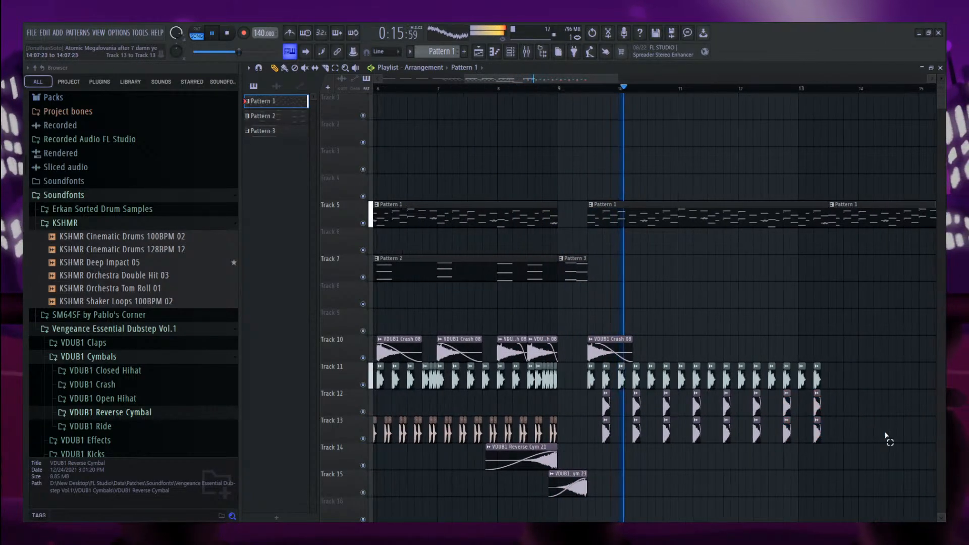
Duplicate the new kick and snare section so the copy runs from mid-bar 13 to mid-bar 17.
{"action": "left_click_drag", "start_coordinate": [887, 438], "coordinate": [833, 382]}
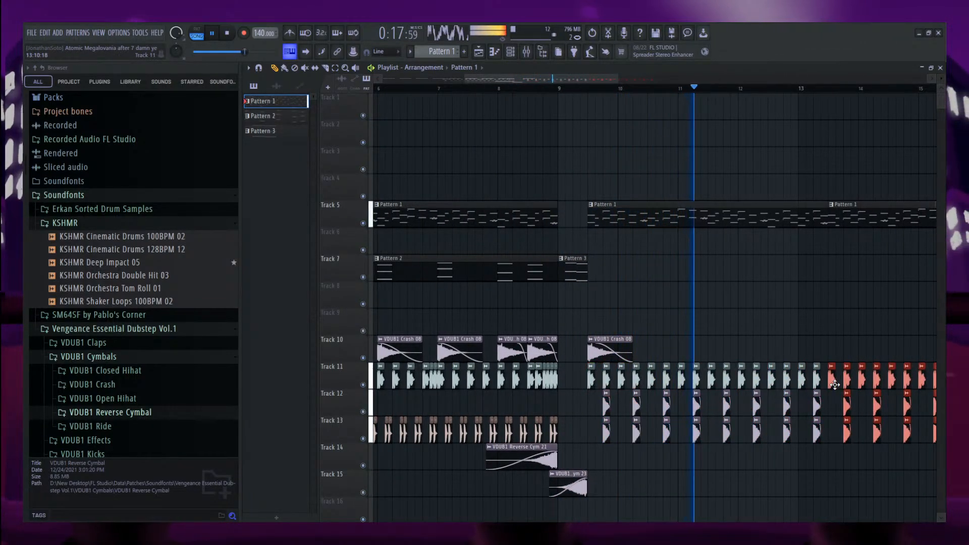
{"action": "scroll", "coordinate": [844, 367], "scroll_direction": "up", "scroll_amount": 4}
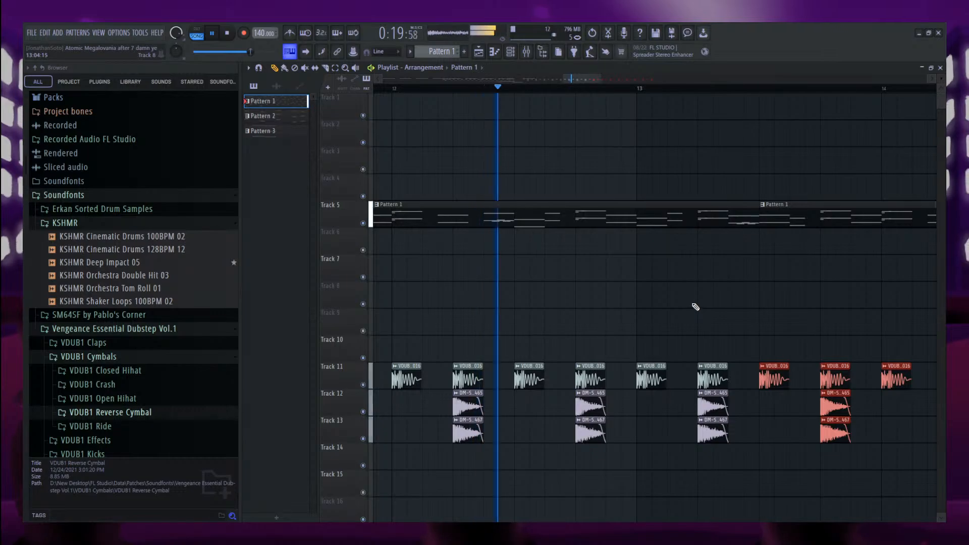
{"action": "scroll", "coordinate": [688, 298], "scroll_direction": "down", "scroll_amount": 5}
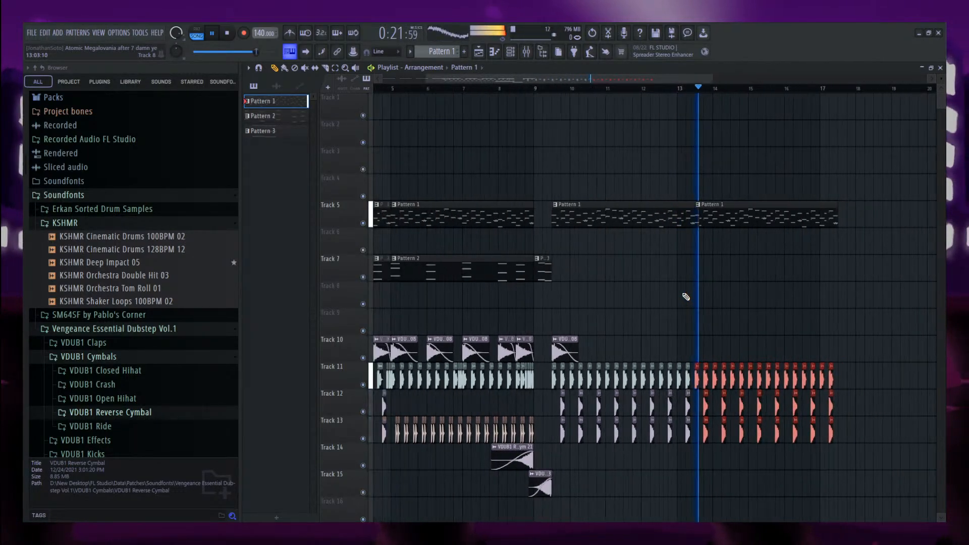
Copy the VDUB1 CL Hihat 014 run to Track 14 under the new drum section and duplicate it to cover the second half.
{"action": "scroll", "coordinate": [528, 325], "scroll_direction": "up", "scroll_amount": 1}
{"action": "left_click_drag", "start_coordinate": [576, 424], "coordinate": [747, 458]}
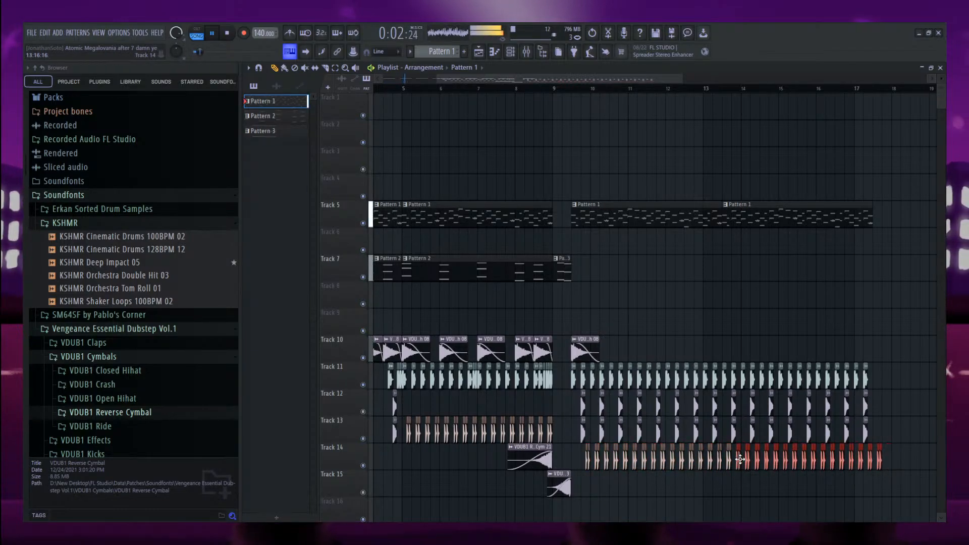
{"action": "key", "text": "ctrl+d"}
Remove the surplus hi-hats at the end of Track 14 and copy the last hi-hat pair so the run ends at mid-bar 17.
{"action": "right_click", "coordinate": [880, 459]}
{"action": "scroll", "coordinate": [876, 459], "scroll_direction": "up", "scroll_amount": 2}
{"action": "key", "text": "ctrl+a"}
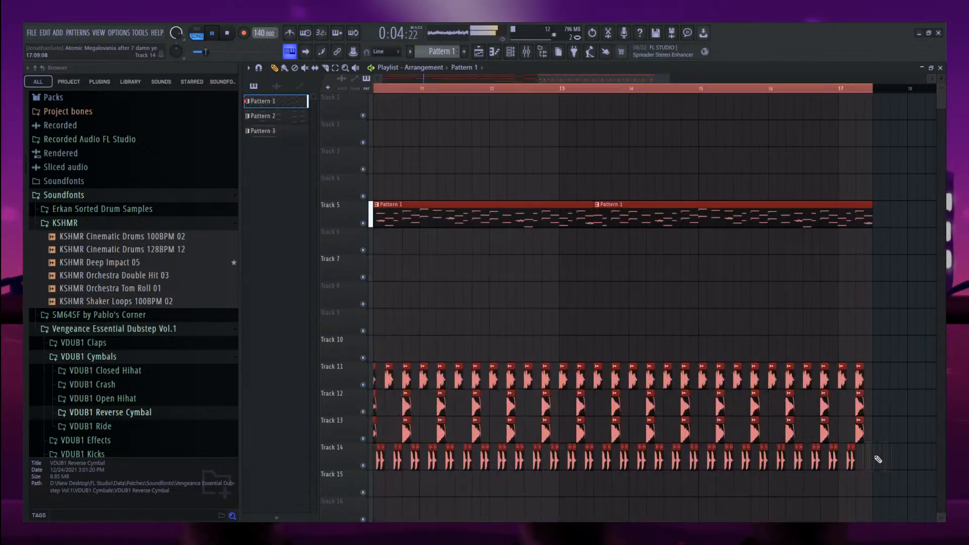
{"action": "left_click", "coordinate": [882, 450], "text": "ctrl"}
{"action": "scroll", "coordinate": [889, 439], "scroll_direction": "up", "scroll_amount": 3}
{"action": "left_click_drag", "start_coordinate": [848, 453], "coordinate": [799, 466]}
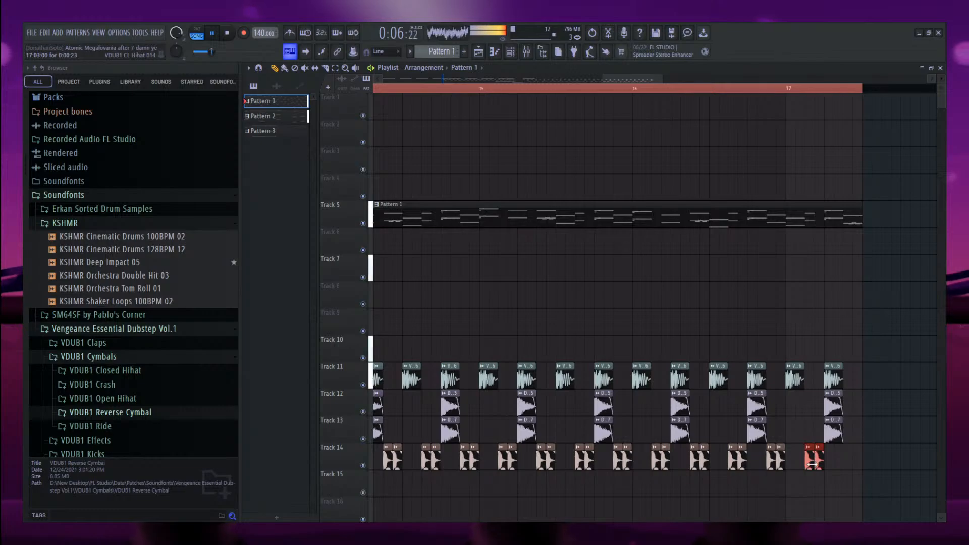
{"action": "scroll", "coordinate": [808, 456], "scroll_direction": "down", "scroll_amount": 4}
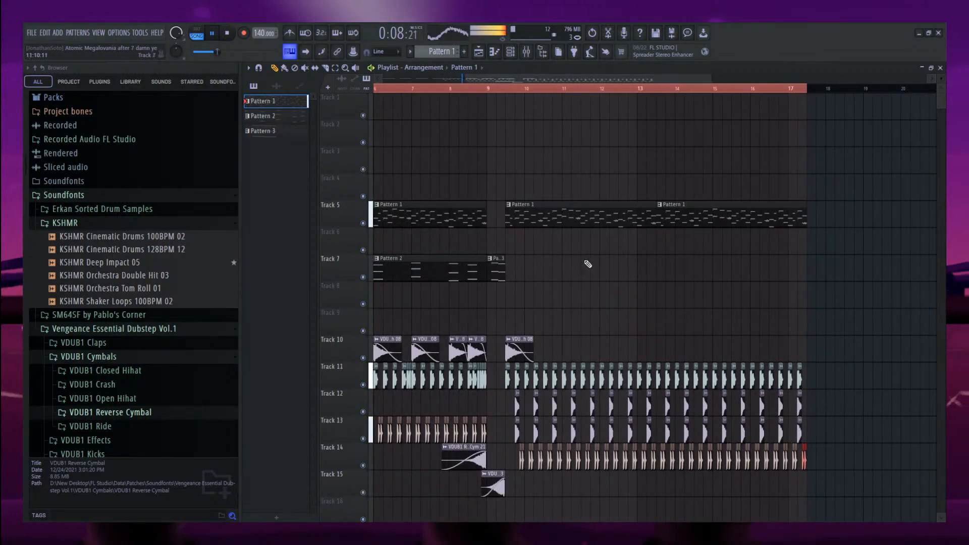
{"action": "scroll", "coordinate": [588, 263], "scroll_direction": "down", "scroll_amount": 4}
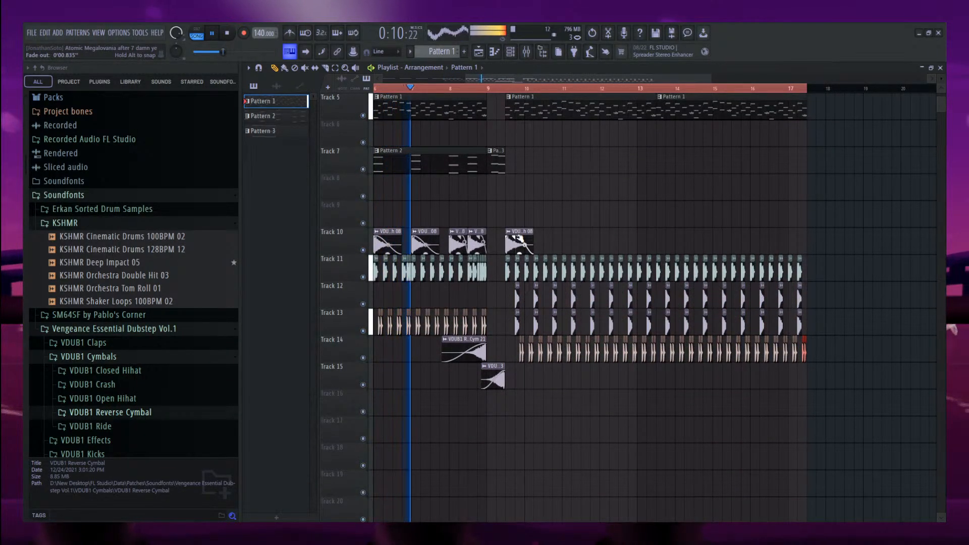
{"action": "left_click", "coordinate": [511, 247]}
{"action": "double_click", "coordinate": [511, 247]}
{"action": "key", "text": "Escape"}
{"action": "scroll", "coordinate": [565, 272], "scroll_direction": "up", "scroll_amount": 4}
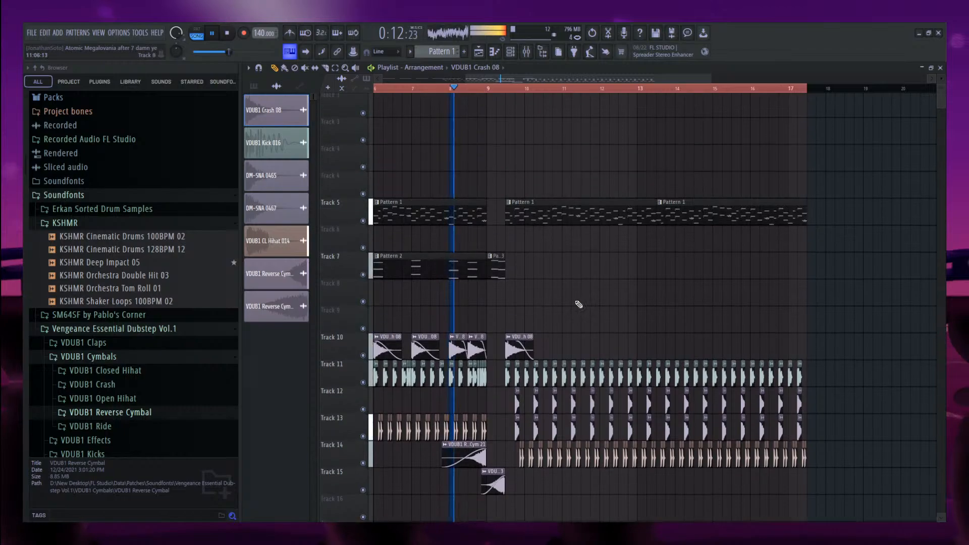
Clone Pattern 2 and place the clone on Track 7 starting in the middle of bar 9.
{"action": "scroll", "coordinate": [537, 290], "scroll_direction": "down", "scroll_amount": 2}
{"action": "left_click", "coordinate": [477, 262]}
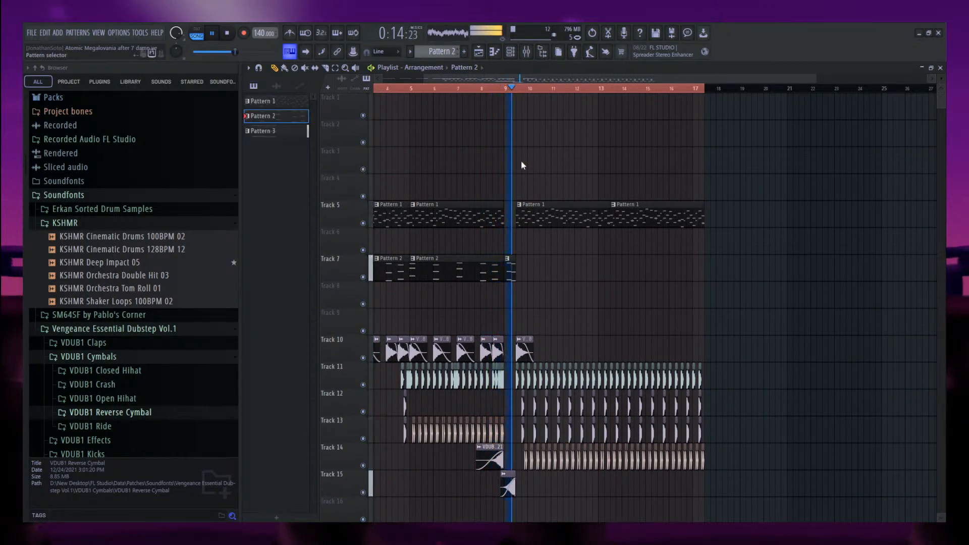
{"action": "left_click_drag", "start_coordinate": [516, 289], "coordinate": [514, 263]}
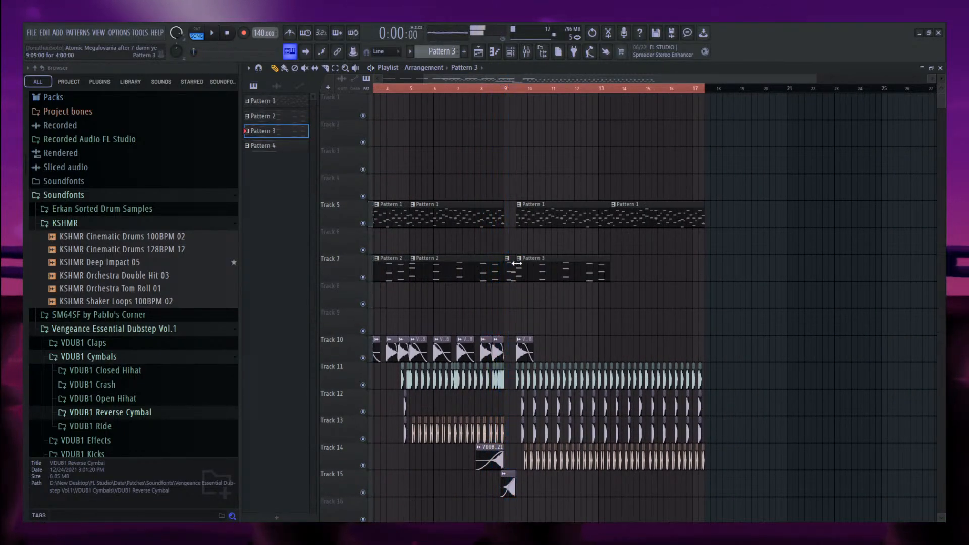
In the cloned pattern's HighStrings part, stretch the first three chords to one bar each and the last two to half a bar.
{"action": "double_click", "coordinate": [558, 274]}
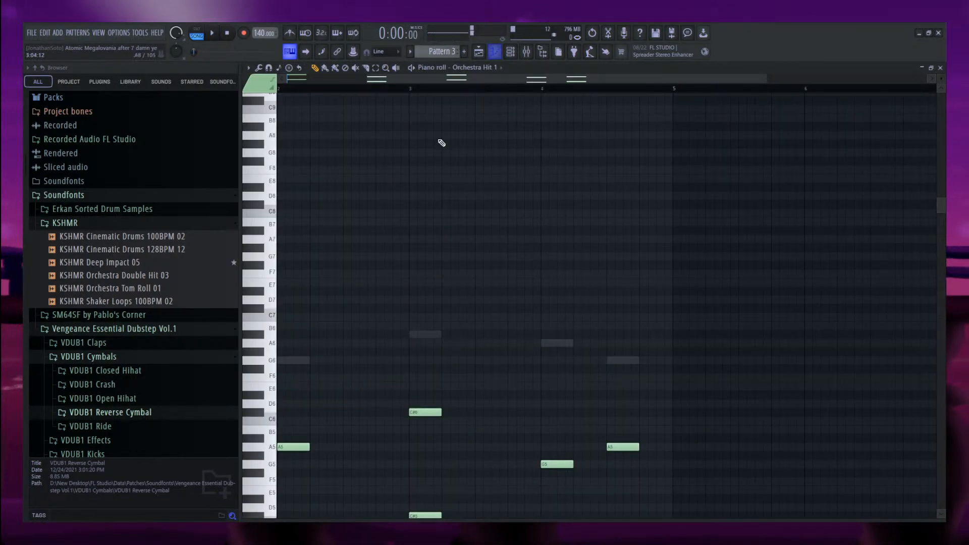
{"action": "left_click", "coordinate": [496, 226]}
{"action": "scroll", "coordinate": [401, 328], "scroll_direction": "down", "scroll_amount": 4}
{"action": "key", "text": "ctrl+a"}
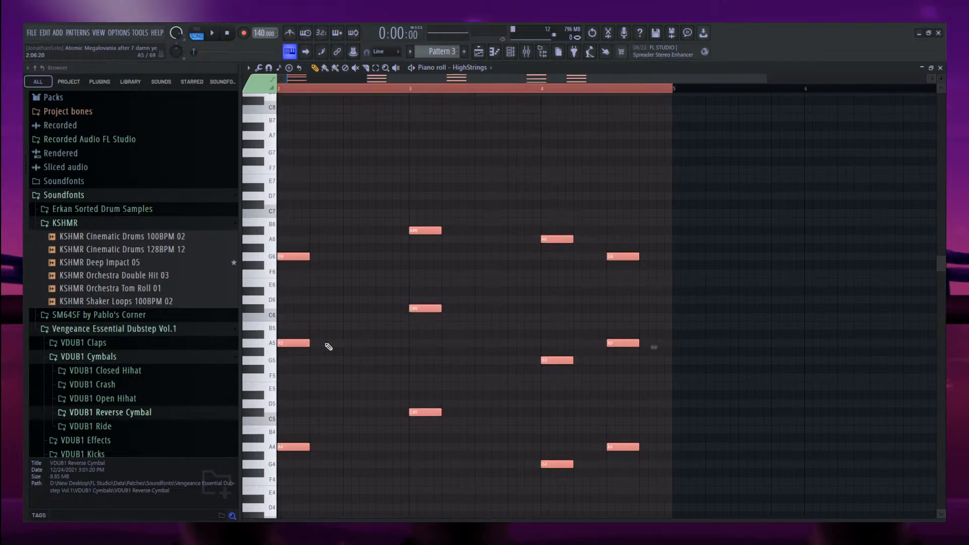
{"action": "left_click_drag", "start_coordinate": [306, 343], "coordinate": [406, 346]}
{"action": "left_click_drag", "start_coordinate": [554, 198], "coordinate": [820, 515]}
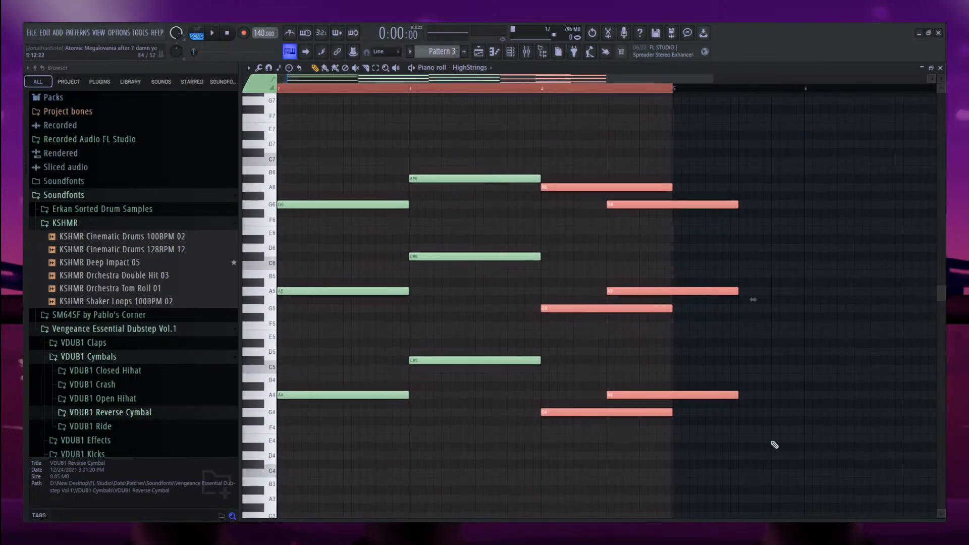
{"action": "left_click_drag", "start_coordinate": [739, 393], "coordinate": [674, 394]}
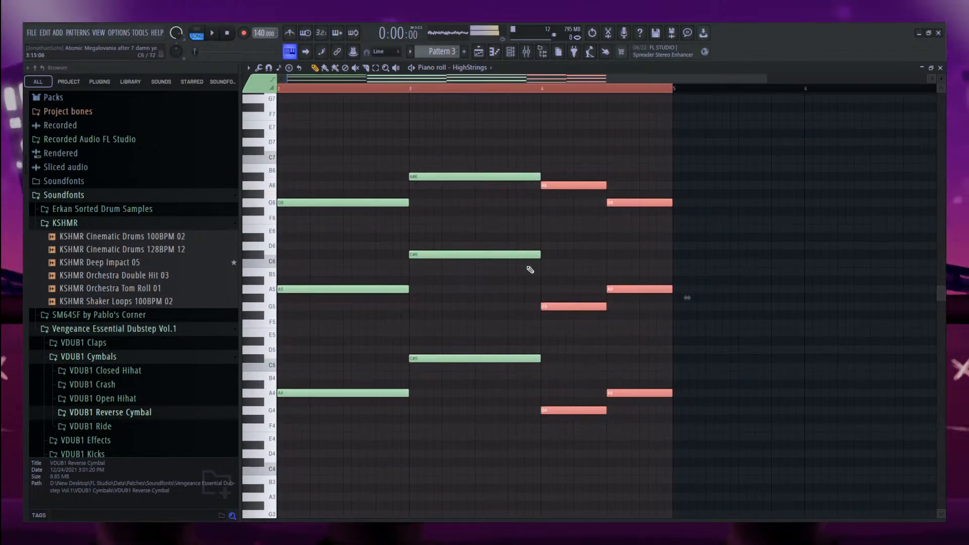
Switch playback to pattern mode, play the HighStrings part and add a one-bar A5 note to its first chord.
{"action": "left_click", "coordinate": [201, 35]}
{"action": "key", "text": "space"}
{"action": "scroll", "coordinate": [383, 268], "scroll_direction": "up", "scroll_amount": 3}
{"action": "left_click", "coordinate": [432, 230], "text": "ctrl"}
{"action": "scroll", "coordinate": [432, 229], "scroll_direction": "down", "scroll_amount": 2}
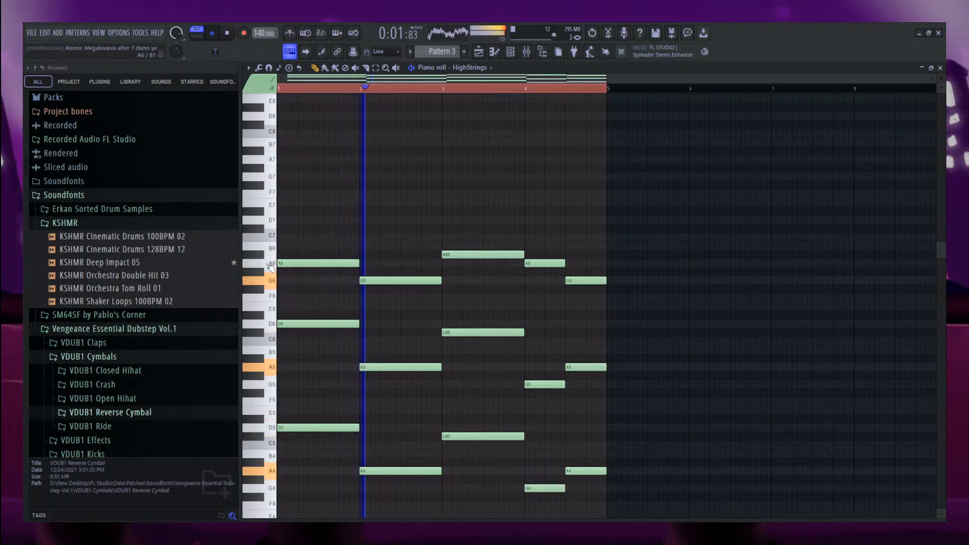
{"action": "scroll", "coordinate": [271, 266], "scroll_direction": "up", "scroll_amount": 1}
{"action": "left_click", "coordinate": [285, 376]}
{"action": "key", "text": "space"}
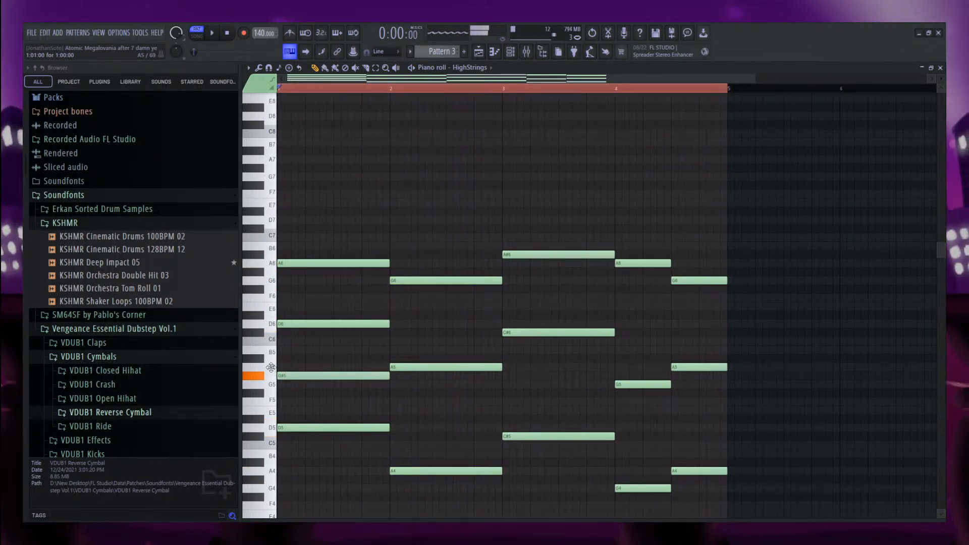
{"action": "left_click_drag", "start_coordinate": [271, 368], "coordinate": [274, 367]}
Add E5 to the second HighStrings chord, G5 to the third, D5 to the fourth and E5 to the last.
{"action": "left_click_drag", "start_coordinate": [396, 437], "coordinate": [394, 410]}
{"action": "key", "text": "space"}
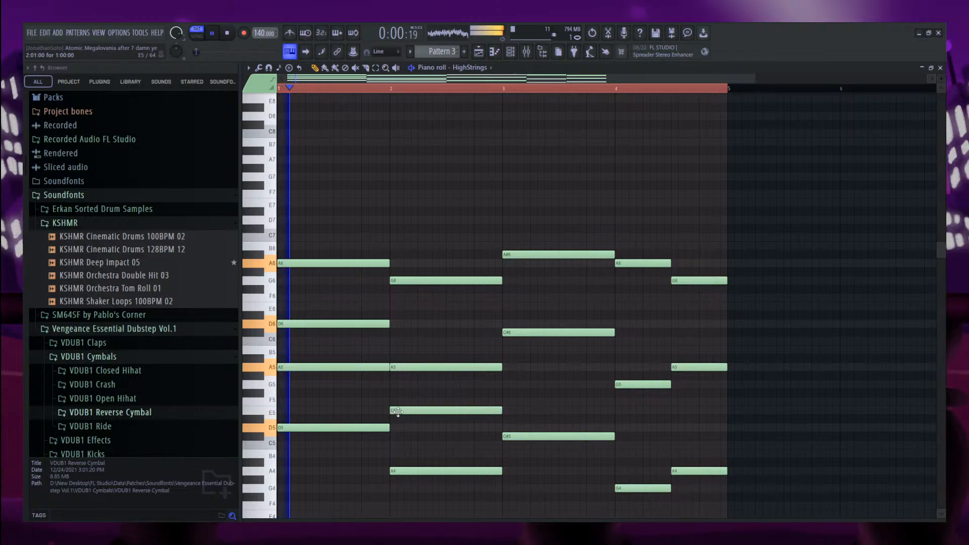
{"action": "mouse_move", "coordinate": [509, 392]}
{"action": "left_mouse_down"}
{"action": "mouse_move", "coordinate": [515, 367]}
{"action": "mouse_move", "coordinate": [515, 385]}
{"action": "left_mouse_up"}
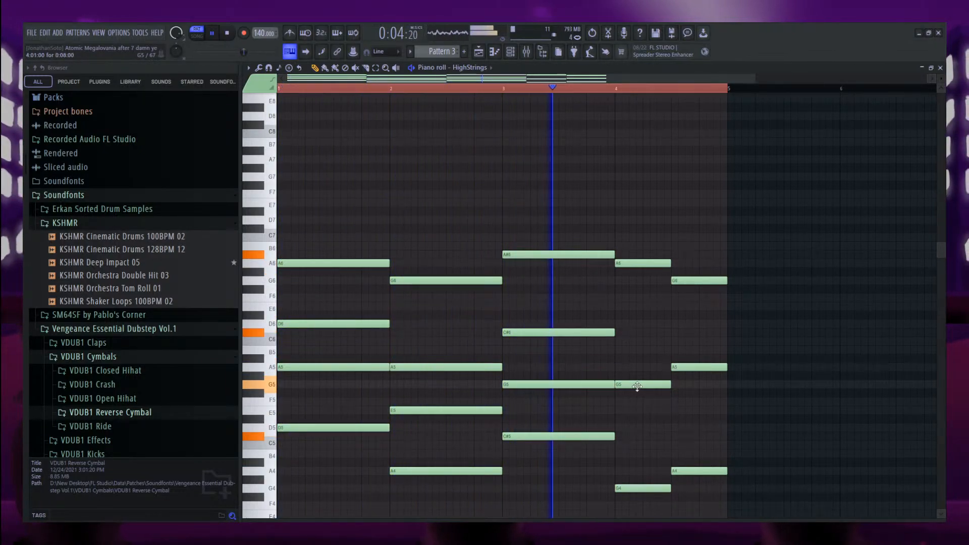
{"action": "left_click", "coordinate": [640, 447]}
{"action": "key", "text": "space"}
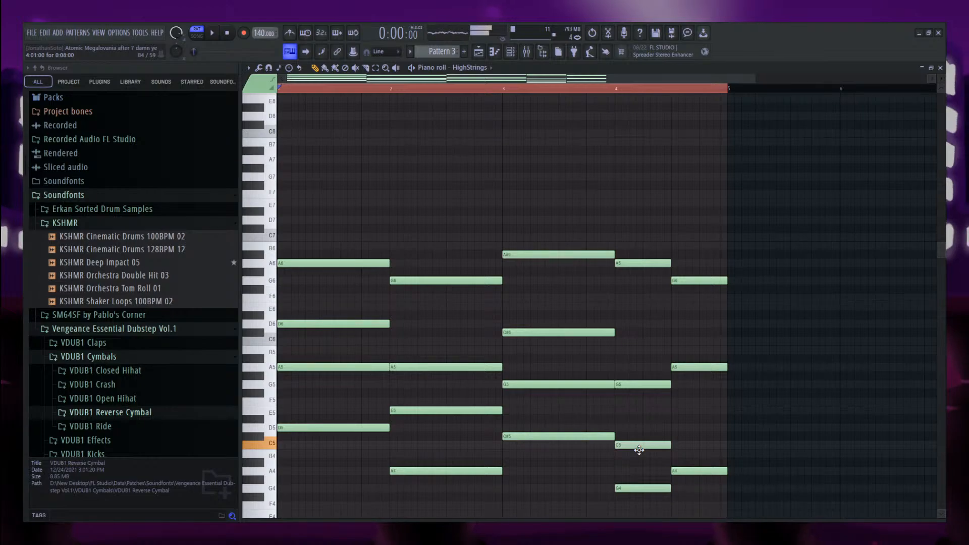
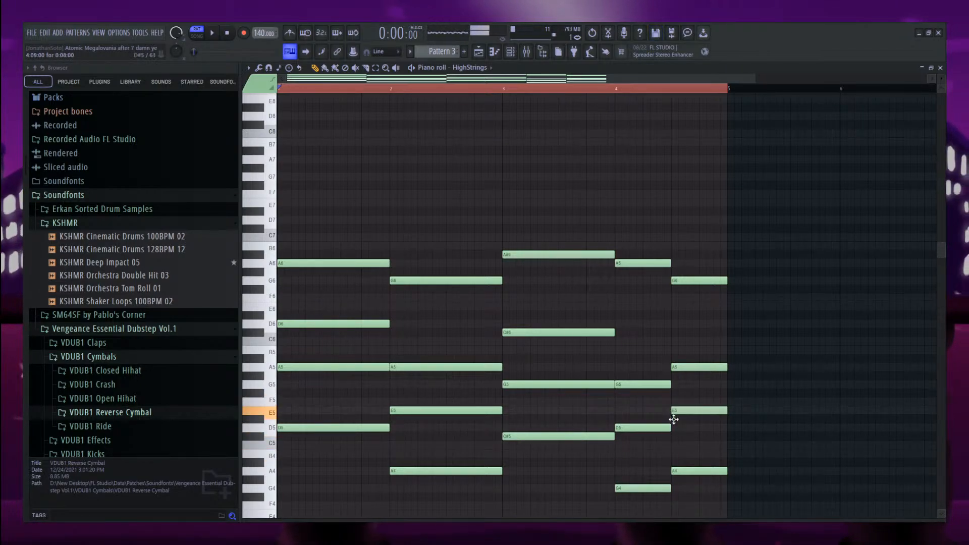
Play the chords again and add F5 to the first HighStrings chord, C#5 to the second and E5 to the third.
{"action": "key", "text": "space"}
{"action": "scroll", "coordinate": [555, 414], "scroll_direction": "down", "scroll_amount": 2}
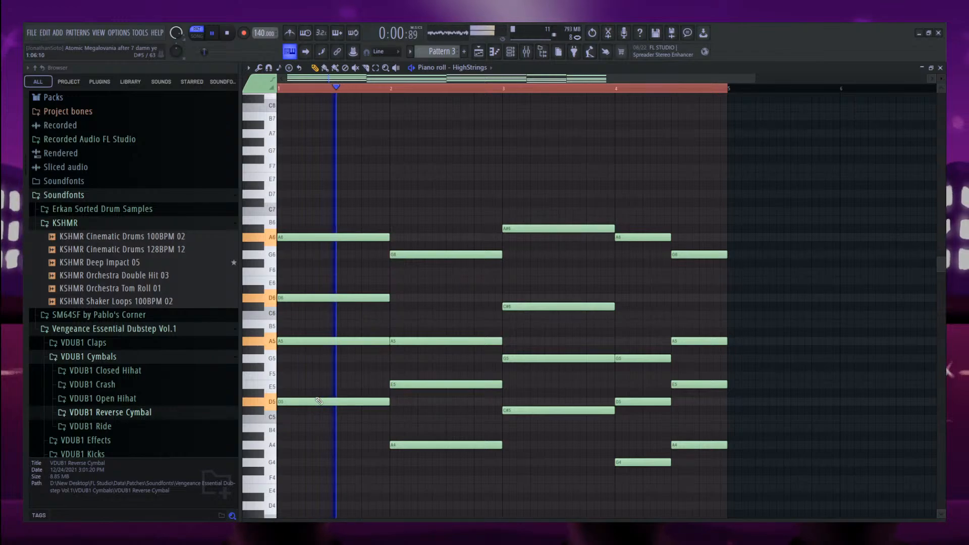
{"action": "left_click", "coordinate": [307, 375]}
{"action": "key", "text": "space"}
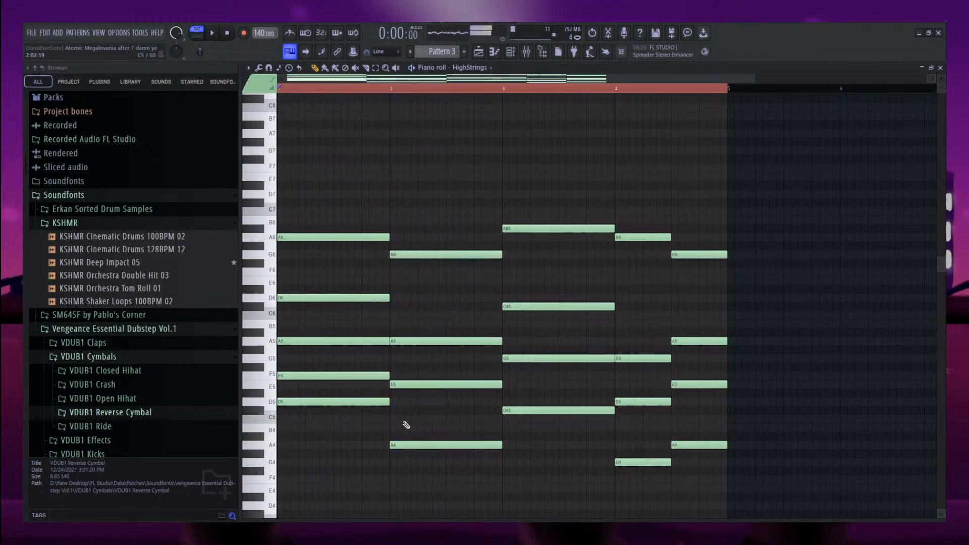
{"action": "left_click_drag", "start_coordinate": [394, 420], "coordinate": [393, 410]}
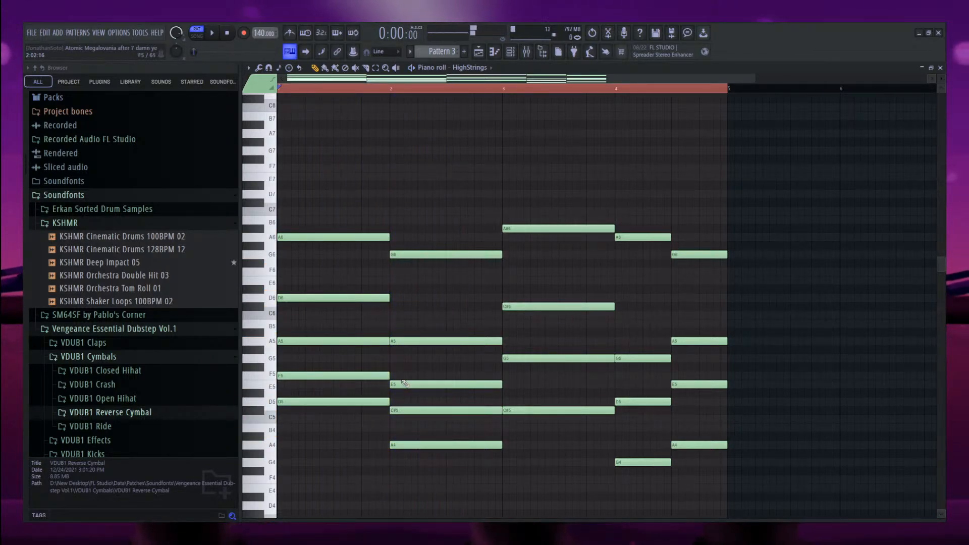
{"action": "key", "text": "space"}
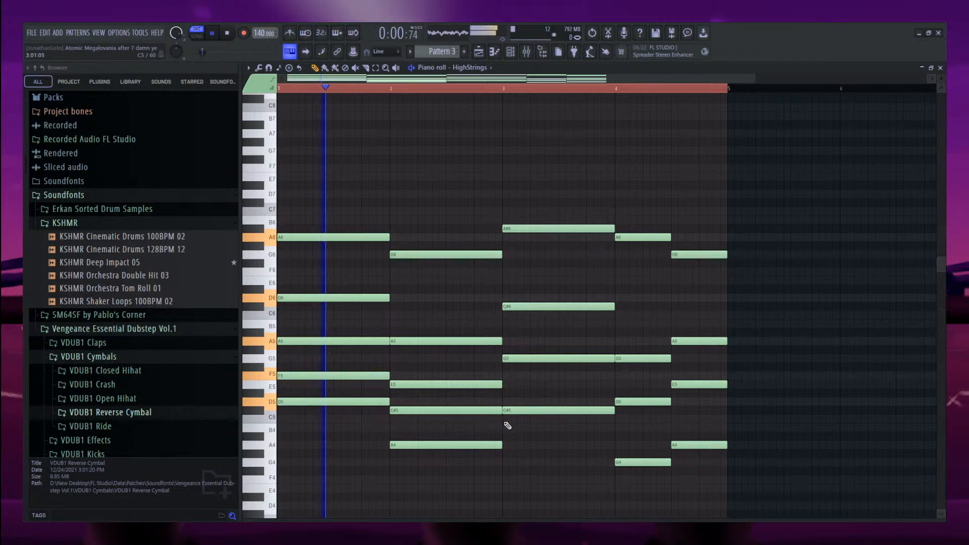
{"action": "left_click", "coordinate": [506, 385]}
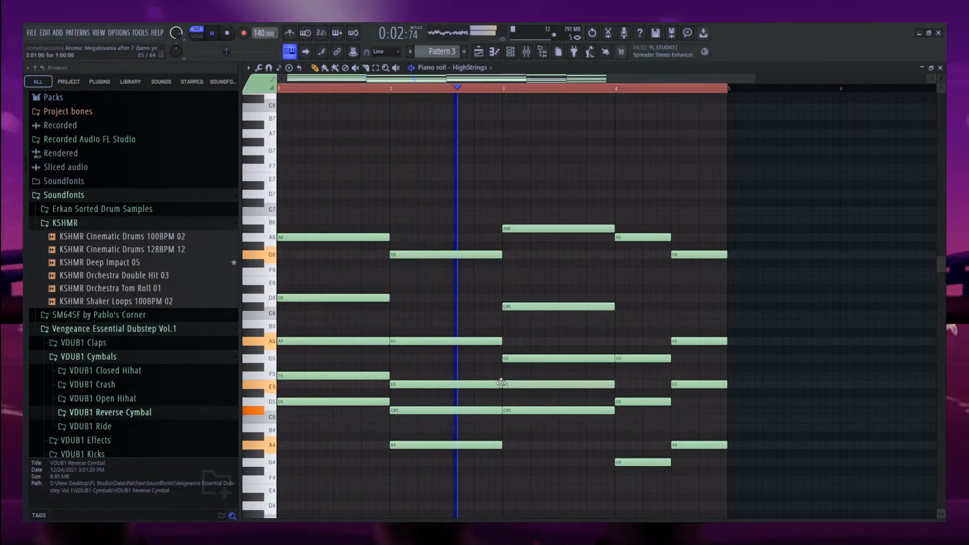
Add A#4 to the fourth HighStrings chord and C#5 to the last chord.
{"action": "left_click", "coordinate": [640, 436]}
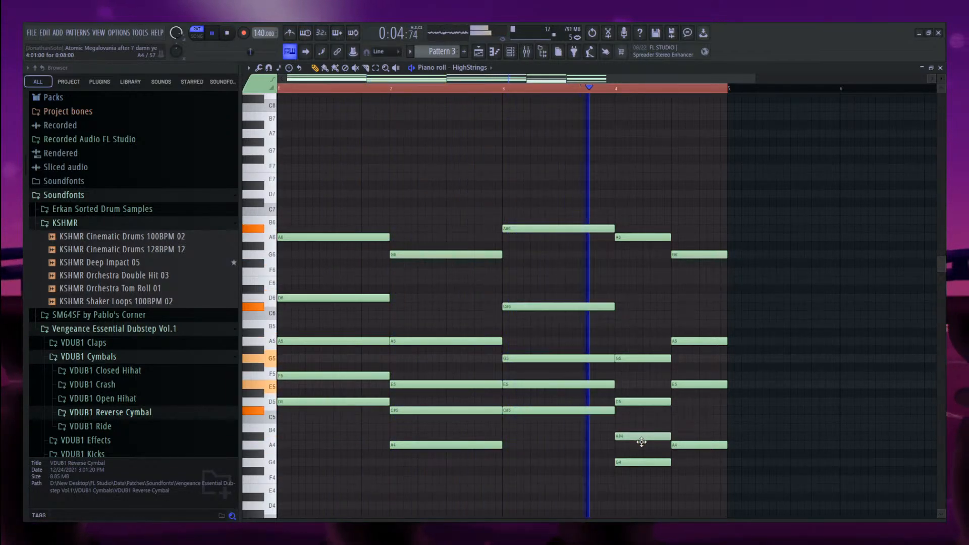
{"action": "left_click", "coordinate": [675, 410]}
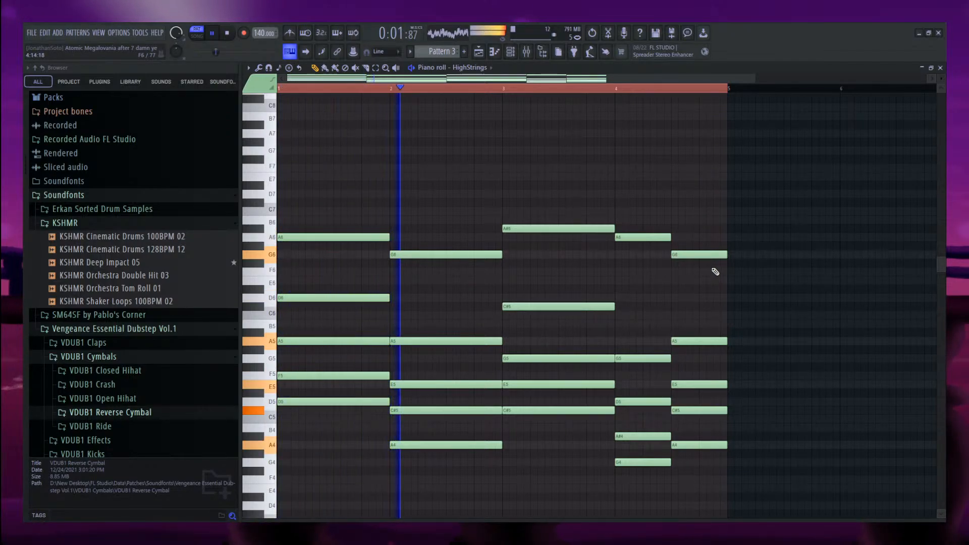
{"action": "left_click_drag", "start_coordinate": [716, 275], "coordinate": [295, 194]}
{"action": "left_click", "coordinate": [359, 261], "text": "ctrl"}
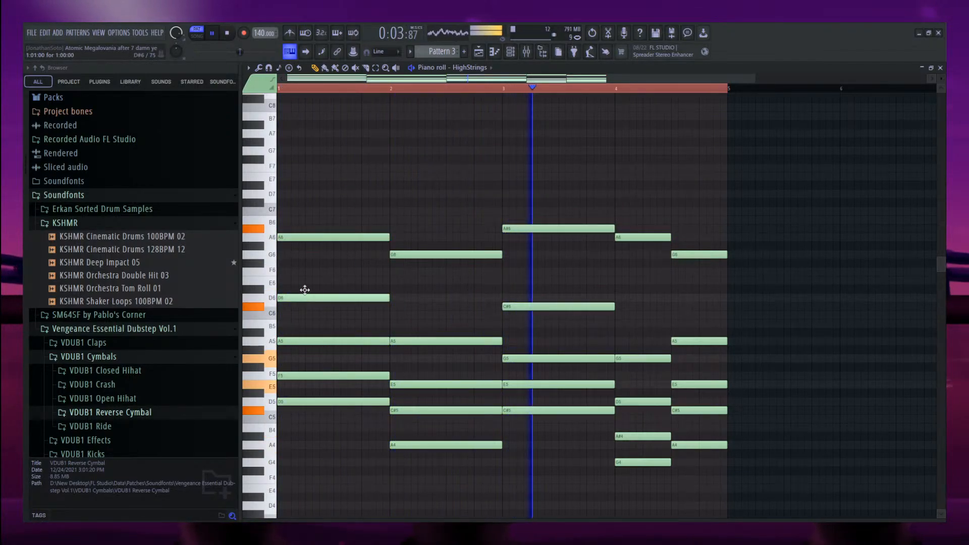
Add a top melody above the HighStrings chords: one-bar F7, E7 and D7, and a half-bar G7 over the fourth chord.
{"action": "key", "text": "space"}
{"action": "left_click_drag", "start_coordinate": [305, 296], "coordinate": [289, 166]}
{"action": "key", "text": "space"}
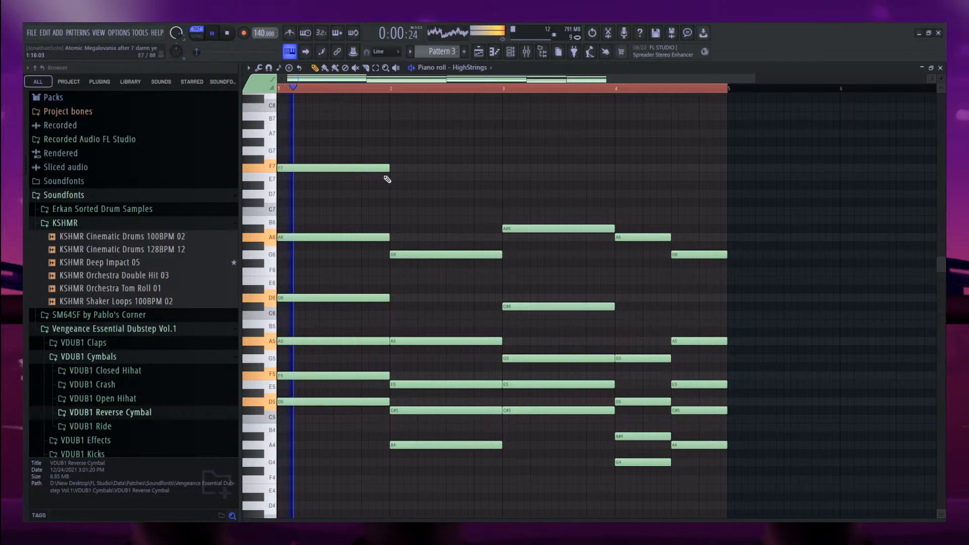
{"action": "left_click", "coordinate": [392, 177]}
{"action": "left_click", "coordinate": [530, 194]}
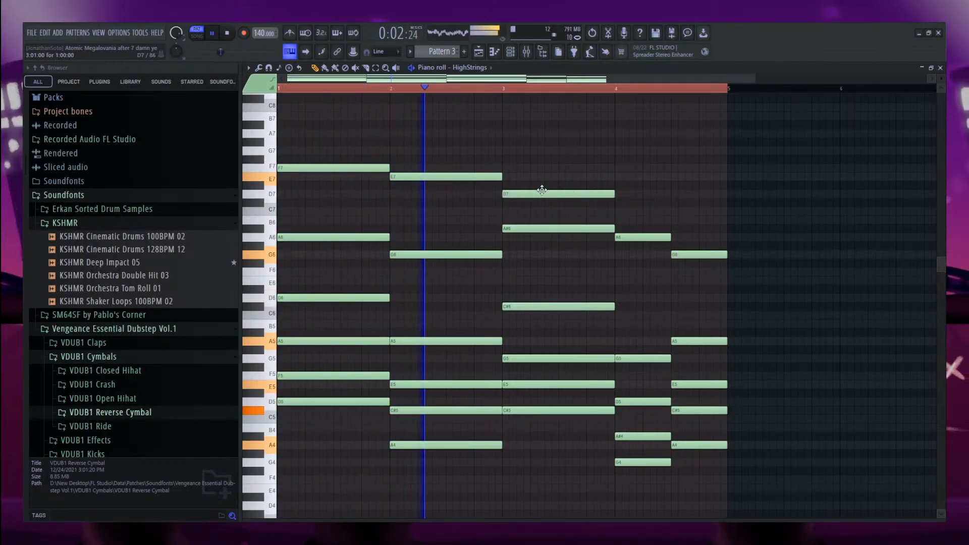
{"action": "left_click", "coordinate": [616, 151]}
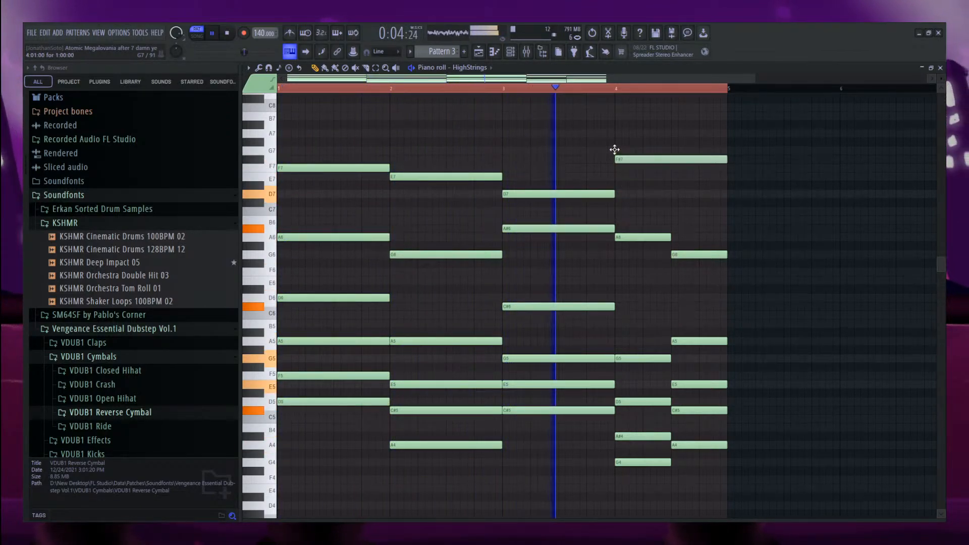
{"action": "left_click_drag", "start_coordinate": [725, 152], "coordinate": [672, 152]}
Add quarter-bar F7 and E7 melody notes over the last HighStrings chord and play the part.
{"action": "key", "text": "space"}
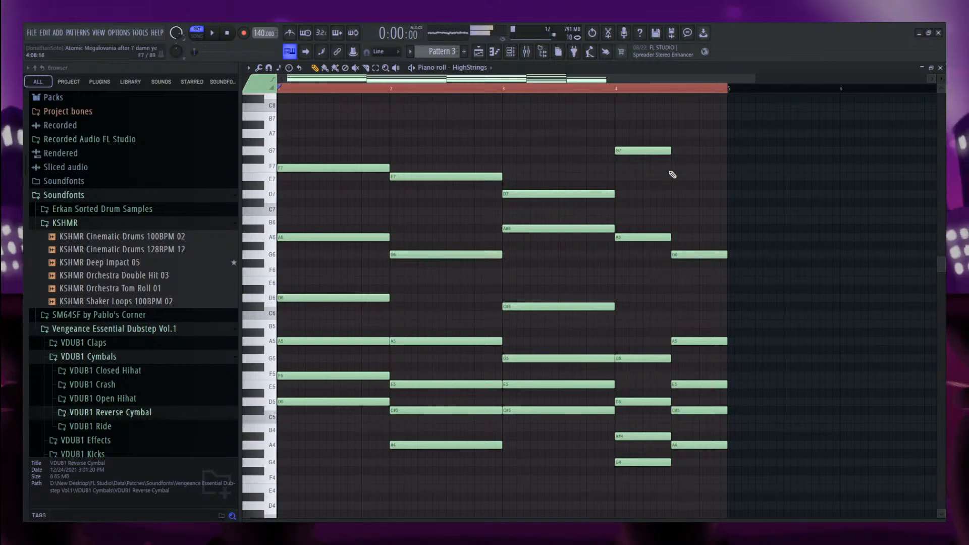
{"action": "left_click_drag", "start_coordinate": [723, 171], "coordinate": [699, 171]}
{"action": "key", "text": "space"}
{"action": "left_click", "coordinate": [702, 177]}
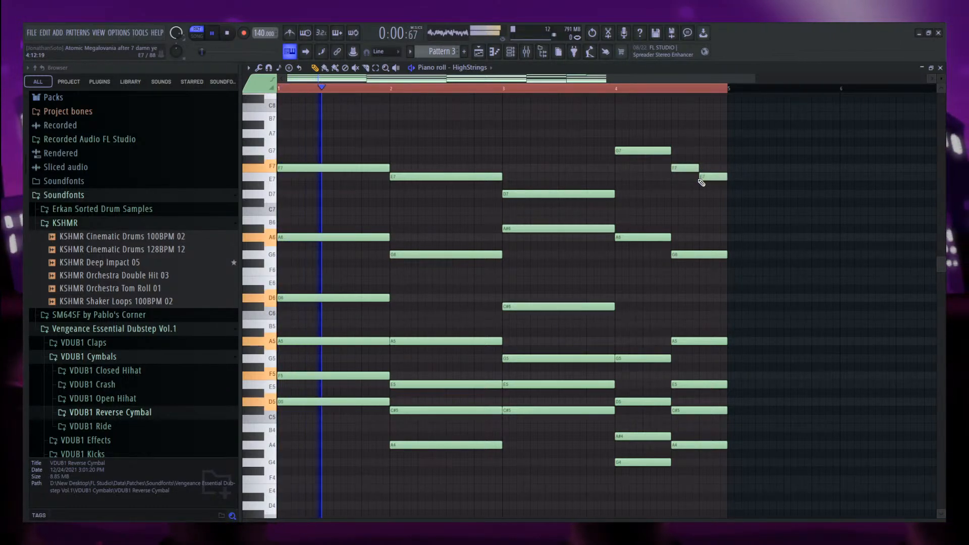
{"action": "scroll", "coordinate": [515, 216], "scroll_direction": "down", "scroll_amount": 1}
{"action": "scroll", "coordinate": [530, 202], "scroll_direction": "up", "scroll_amount": 3}
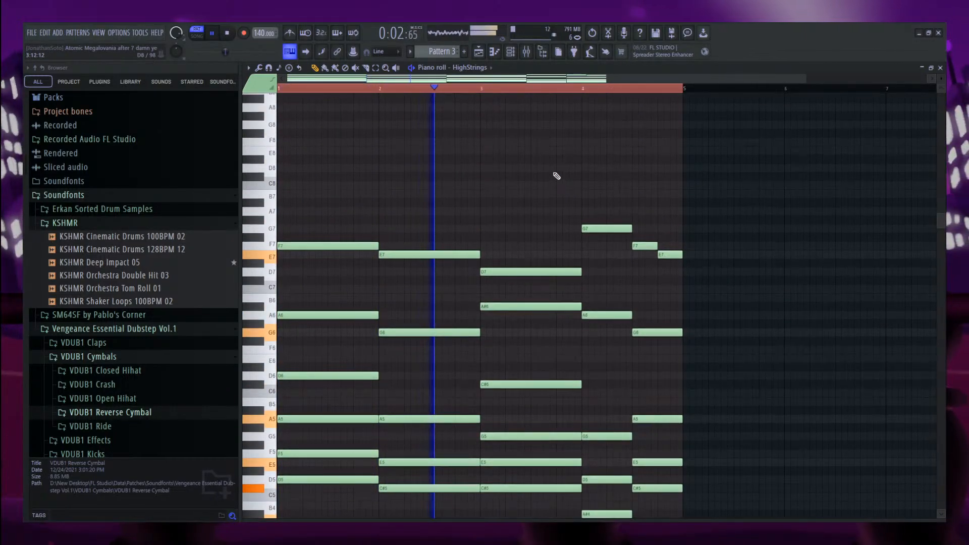
Lower the volume of the orchestra hits' mixer tracks Insert 3 and Insert 4 together, with Insert 3 at 95%.
{"action": "key", "text": "ctrl+a"}
{"action": "left_click", "coordinate": [512, 52]}
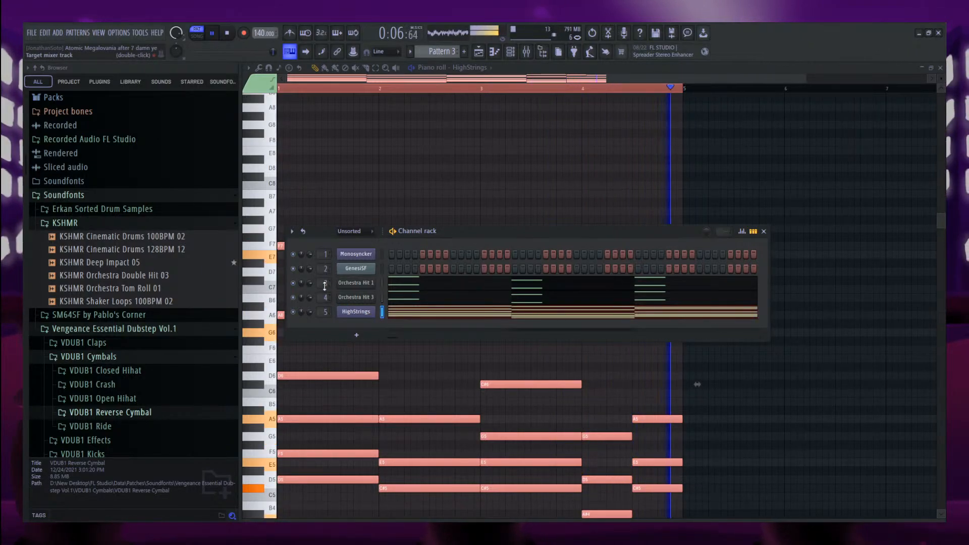
{"action": "double_click", "coordinate": [326, 283]}
{"action": "left_click", "coordinate": [352, 377]}
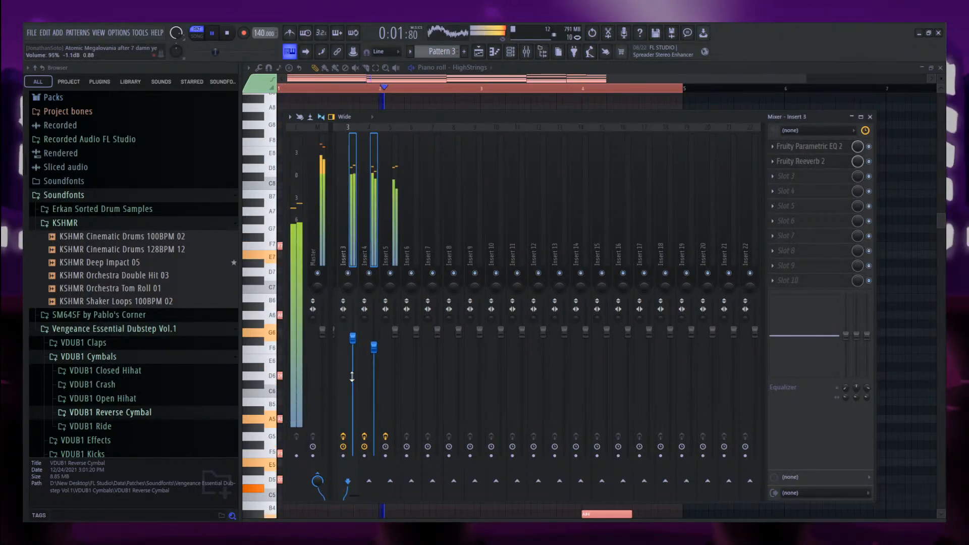
{"action": "left_click", "coordinate": [397, 228]}
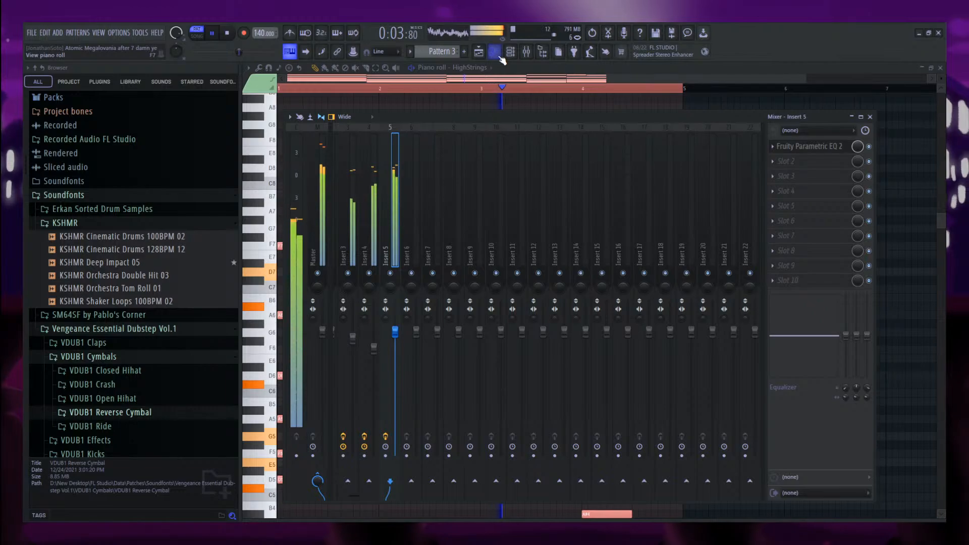
Route the audio clip channels to mixer track 20, the kick to 21, DM-SNA 0465 to 22 and DM-SNA 0467 to 23.
{"action": "left_click_drag", "start_coordinate": [525, 171], "coordinate": [608, 182]}
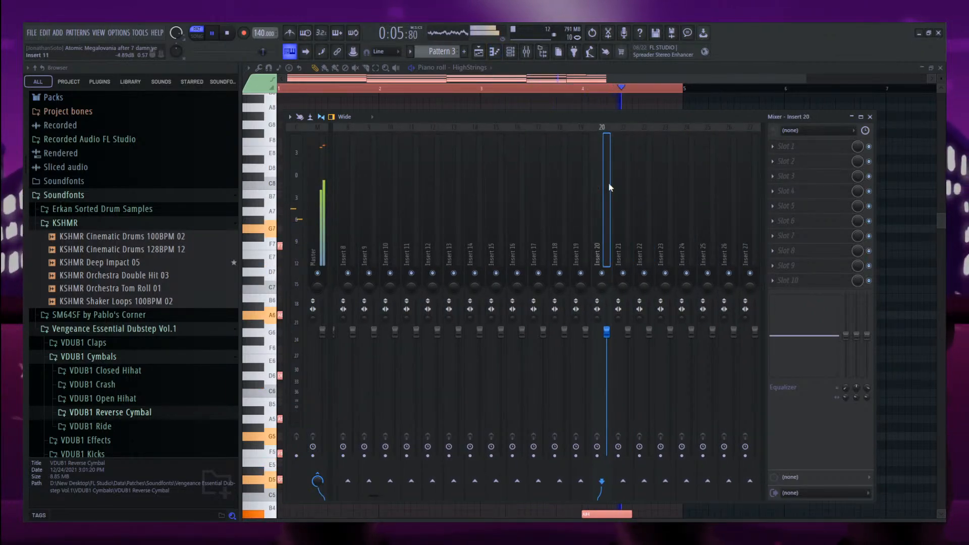
{"action": "key", "text": "F6"}
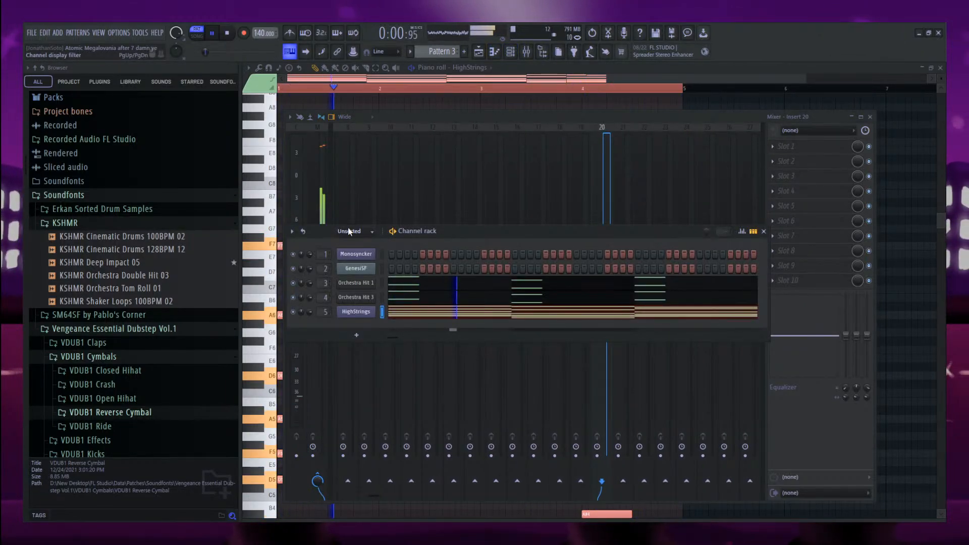
{"action": "key", "text": "Page_Up"}
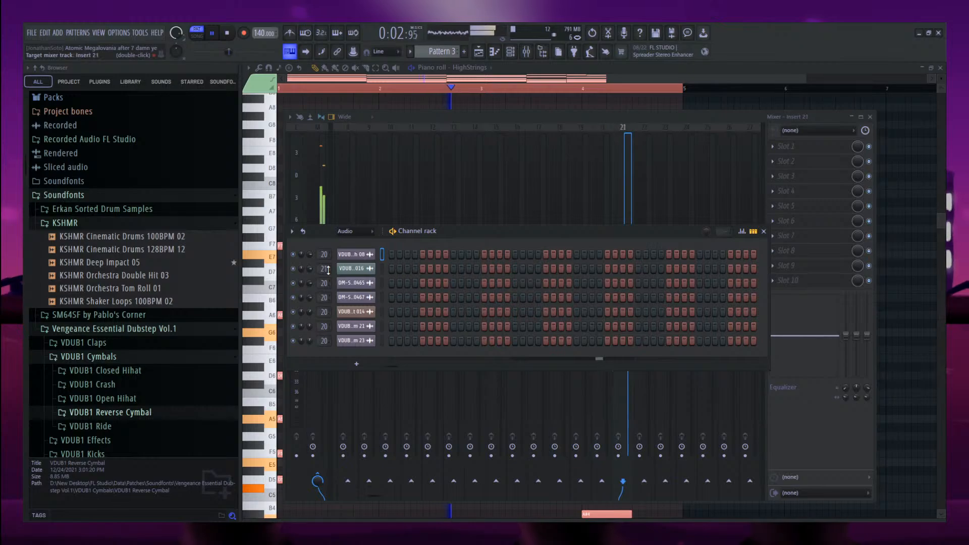
{"action": "scroll", "coordinate": [329, 280], "scroll_direction": "up", "scroll_amount": 2}
{"action": "scroll", "coordinate": [329, 297], "scroll_direction": "up", "scroll_amount": 1}
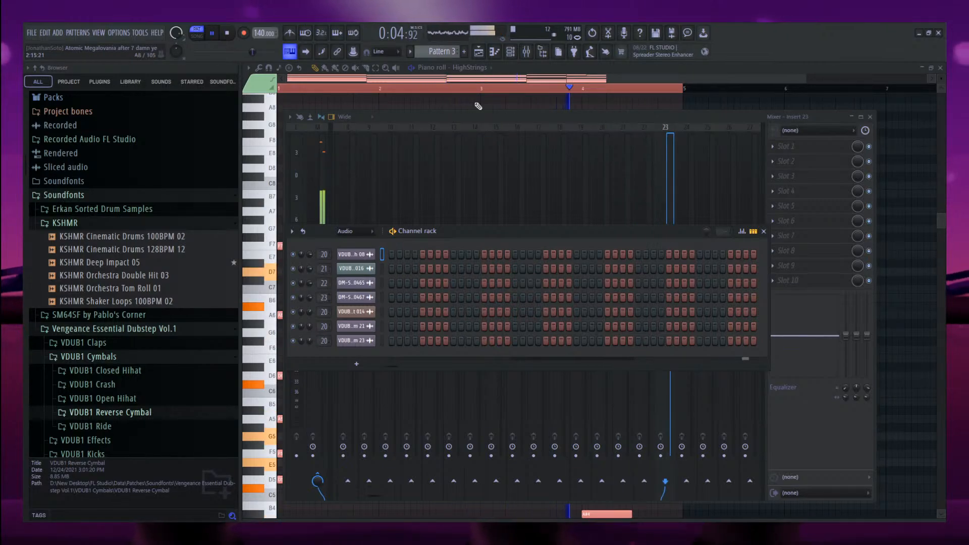
Check the DM-SNA 0465 clip's settings and its target mixer track, and return to the playlist.
{"action": "left_click", "coordinate": [479, 51]}
{"action": "scroll", "coordinate": [398, 424], "scroll_direction": "up", "scroll_amount": 6}
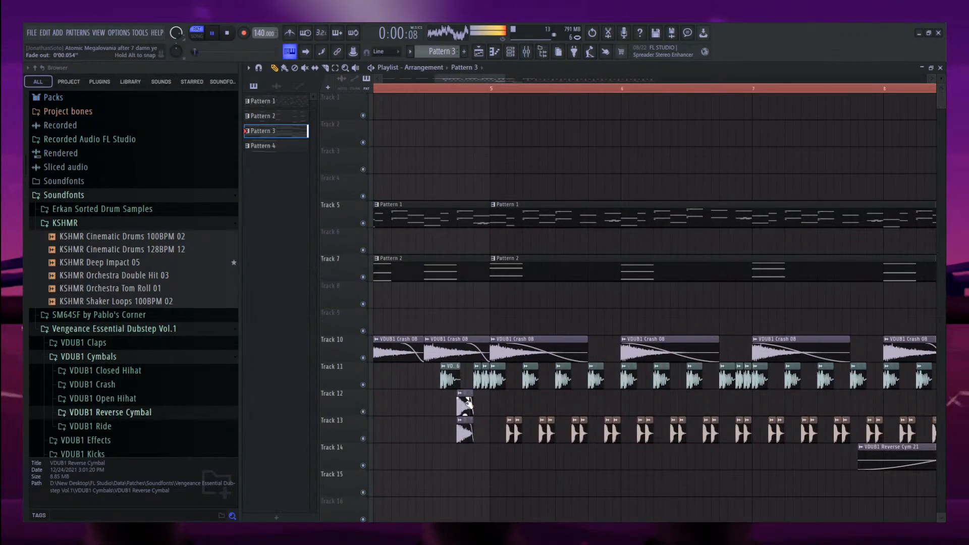
{"action": "double_click", "coordinate": [463, 406]}
{"action": "double_click", "coordinate": [502, 130]}
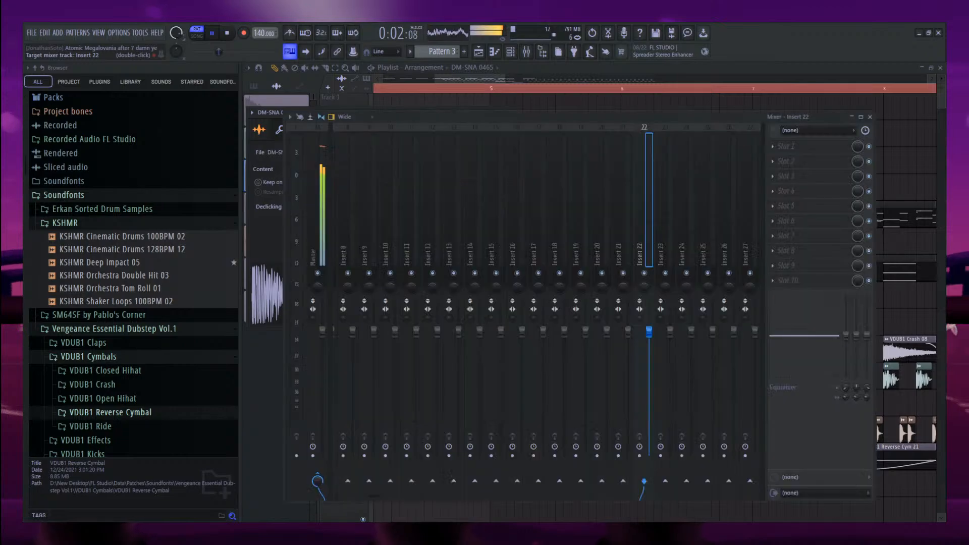
{"action": "key", "text": "F6"}
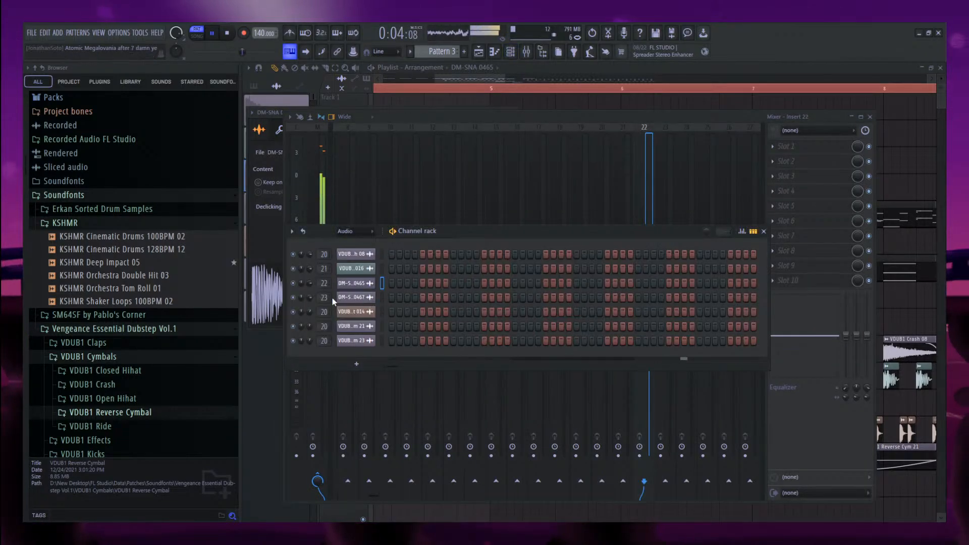
{"action": "key", "text": "F12"}
{"action": "key", "text": "ctrl+d"}
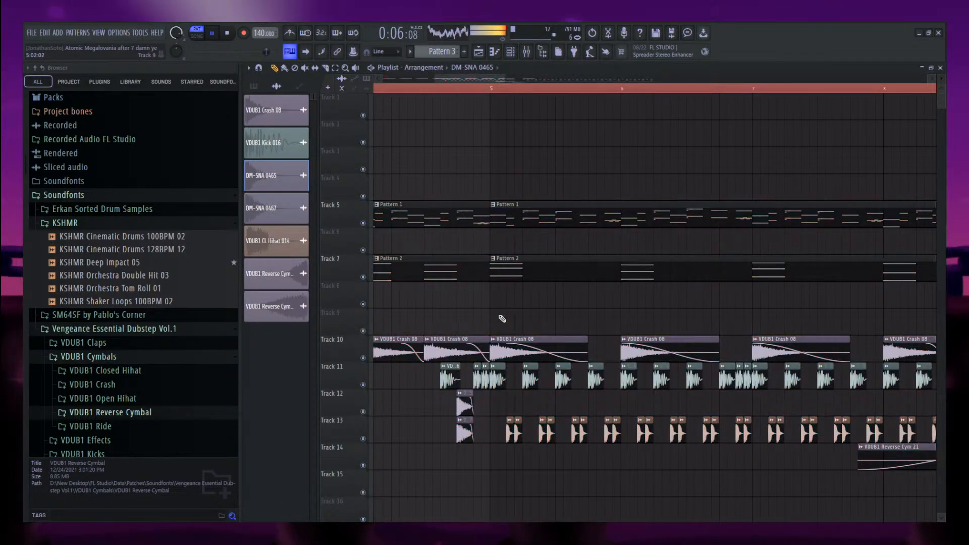
Solo the kick's Insert 21 during song playback and add Fruity Parametric EQ 2, boosting band 2 and slightly cutting band 3.
{"action": "key", "text": "F9"}
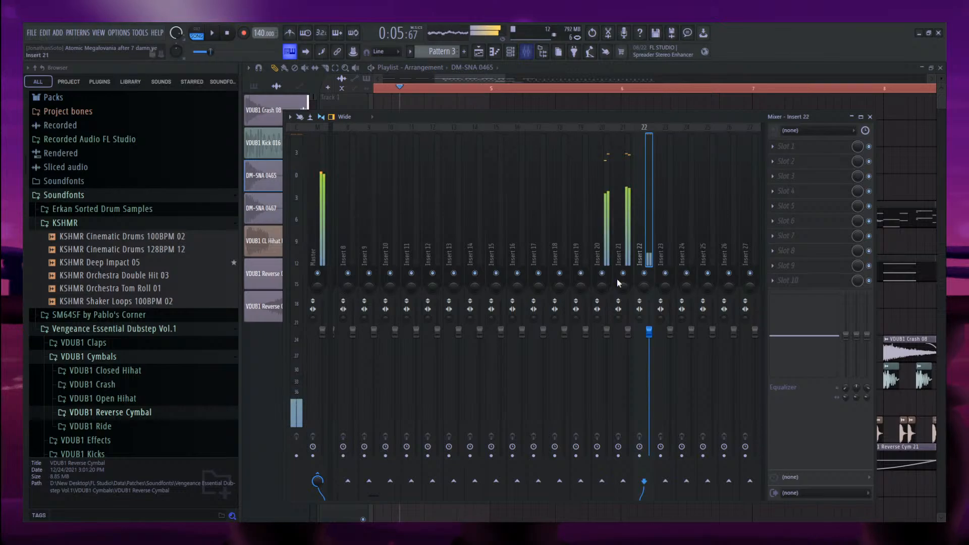
{"action": "left_click", "coordinate": [617, 280]}
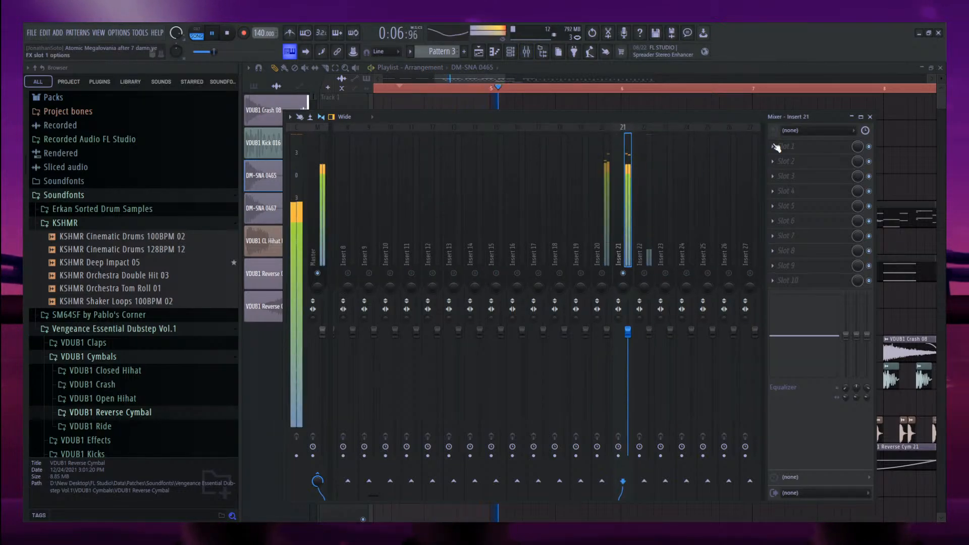
{"action": "left_click", "coordinate": [775, 146]}
{"action": "left_click", "coordinate": [559, 220]}
{"action": "left_click_drag", "start_coordinate": [368, 244], "coordinate": [365, 234]}
{"action": "left_click_drag", "start_coordinate": [395, 244], "coordinate": [395, 248]}
{"action": "left_click_drag", "start_coordinate": [466, 247], "coordinate": [466, 251]}
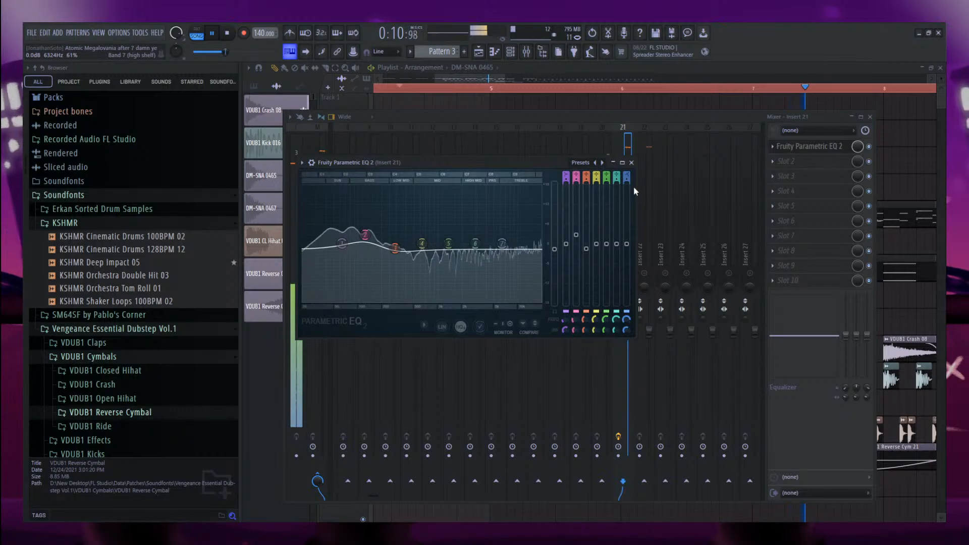
Add Fruity Reeverb 2 to the snare's Insert 22, lower its volume slightly and replay the song.
{"action": "left_click", "coordinate": [644, 247]}
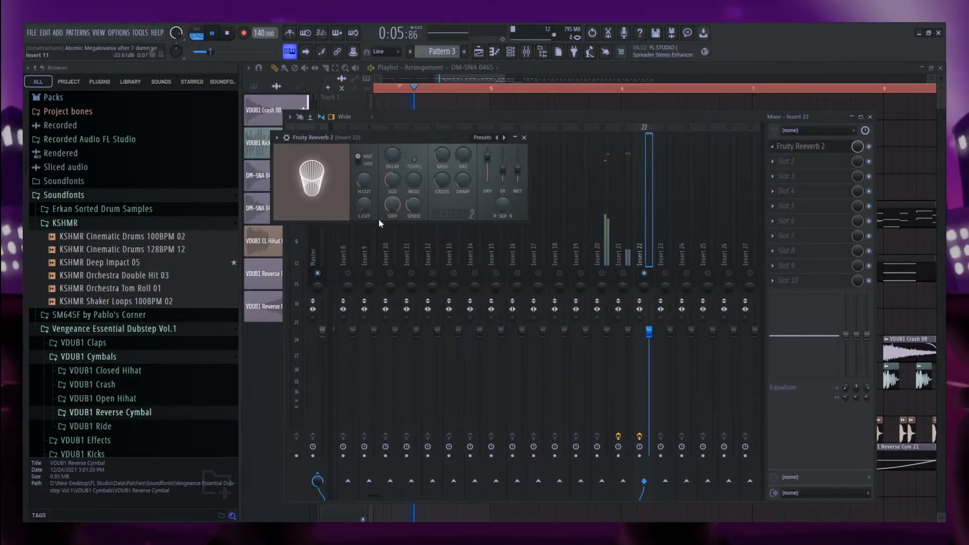
{"action": "left_click_drag", "start_coordinate": [648, 344], "coordinate": [649, 345]}
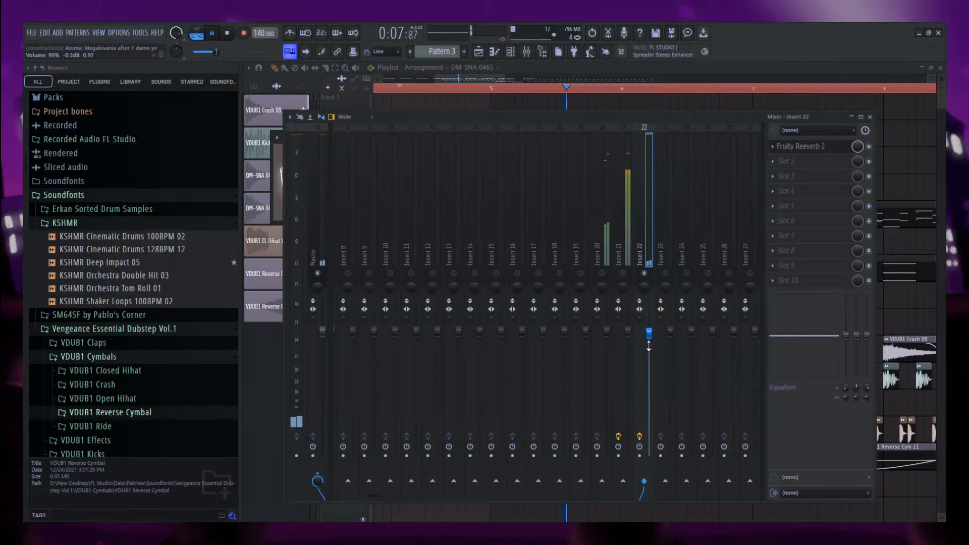
{"action": "left_click", "coordinate": [870, 117]}
{"action": "key", "text": "space"}
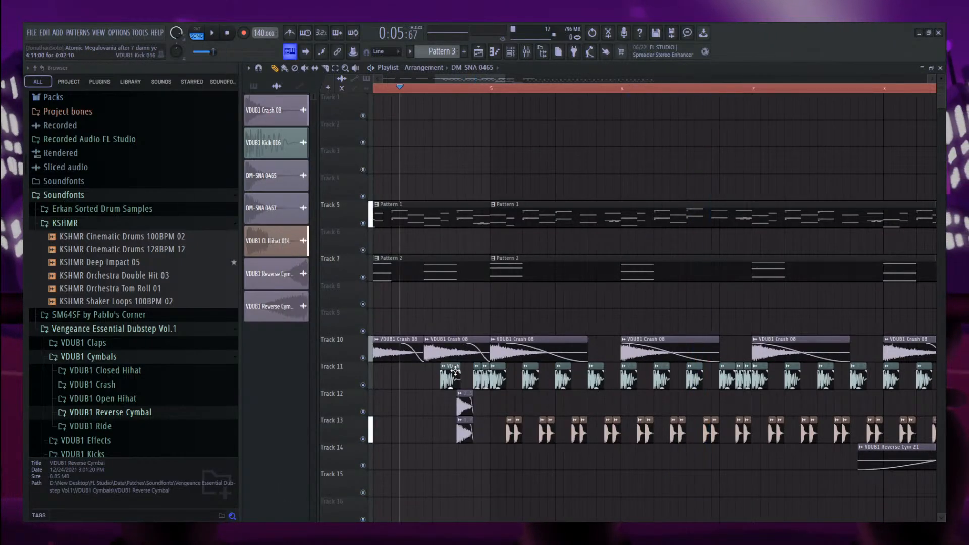
{"action": "left_click", "coordinate": [535, 54]}
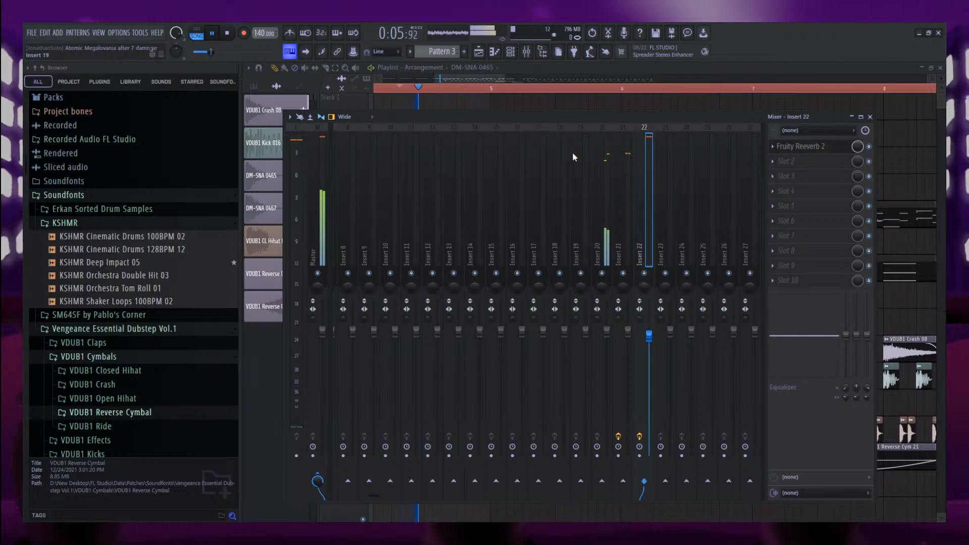
{"action": "key", "text": "F9"}
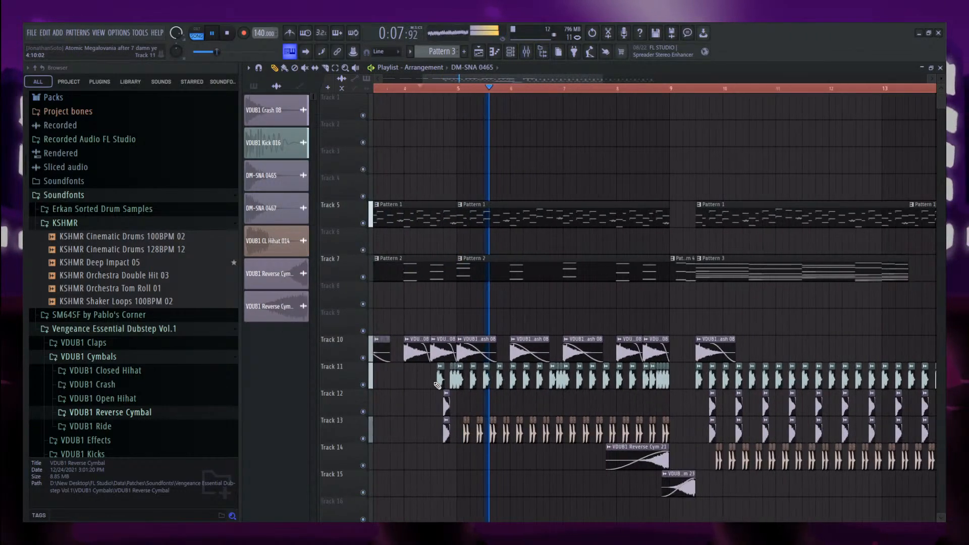
Add Fruity Parametric EQ 2 to Insert 20 and cut bands 6 and 7.
{"action": "left_click", "coordinate": [528, 52]}
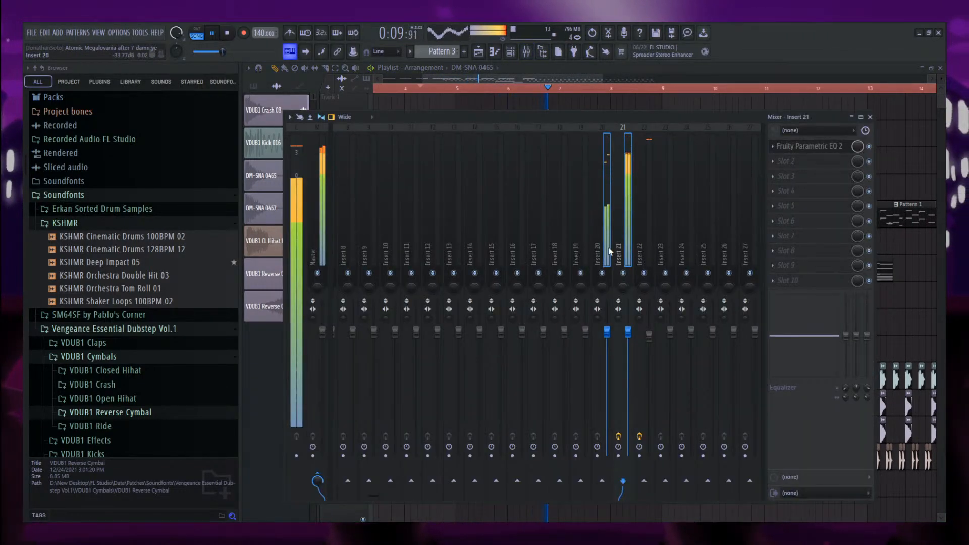
{"action": "left_click", "coordinate": [600, 258]}
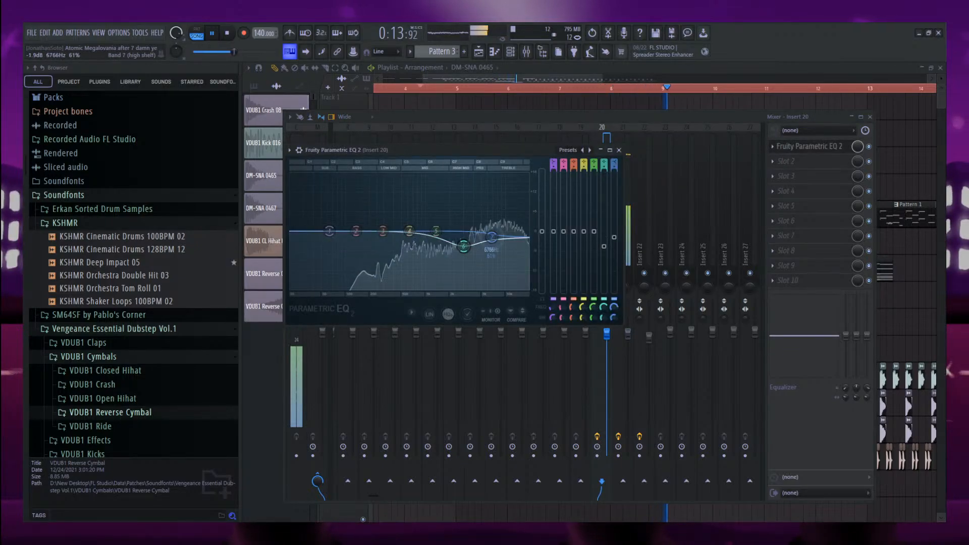
{"action": "left_click", "coordinate": [893, 300]}
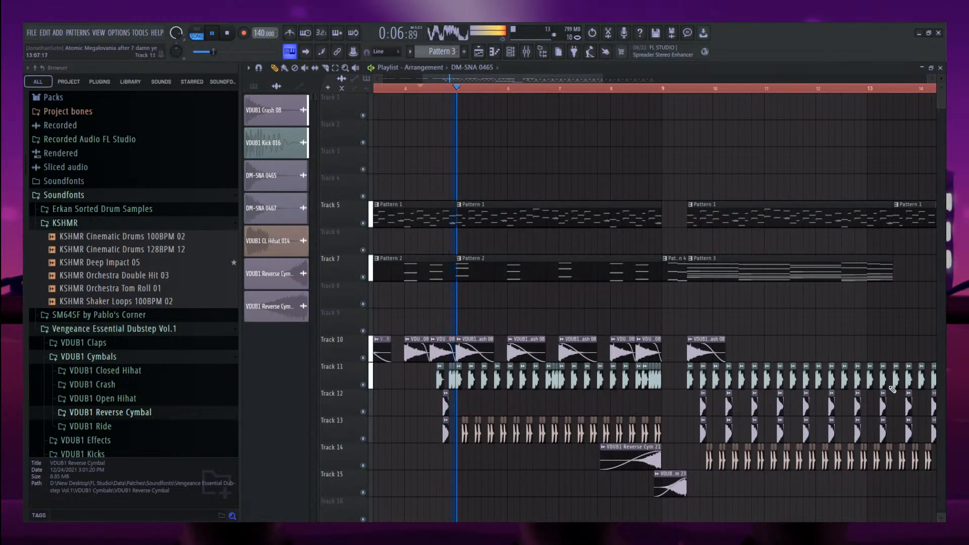
Place two VDUB1 Kick 016 clips on Track 11 in bar 9, aligned with the notes of Pattern 4.
{"action": "scroll", "coordinate": [531, 407], "scroll_direction": "up", "scroll_amount": 6}
{"action": "scroll", "coordinate": [407, 387], "scroll_direction": "up", "scroll_amount": 3}
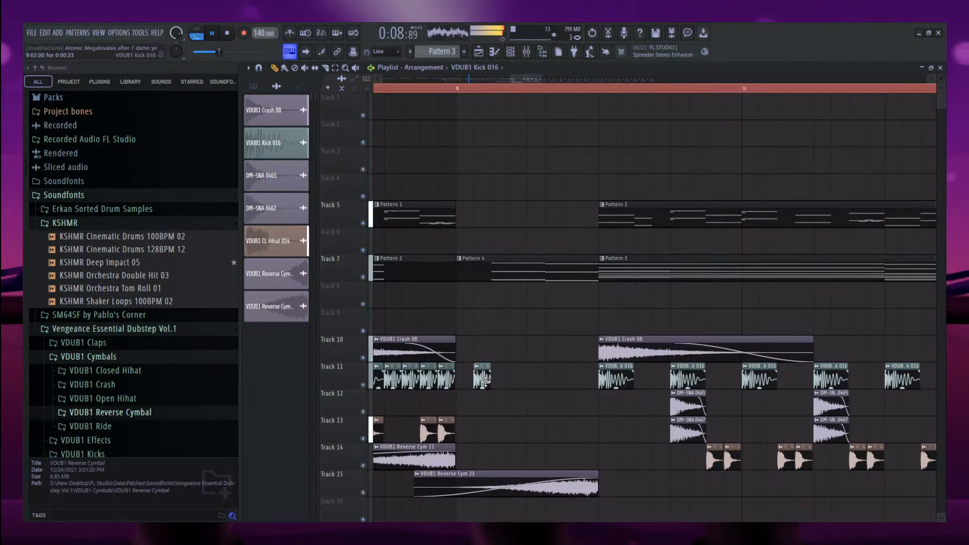
{"action": "left_click_drag", "start_coordinate": [569, 385], "coordinate": [526, 382]}
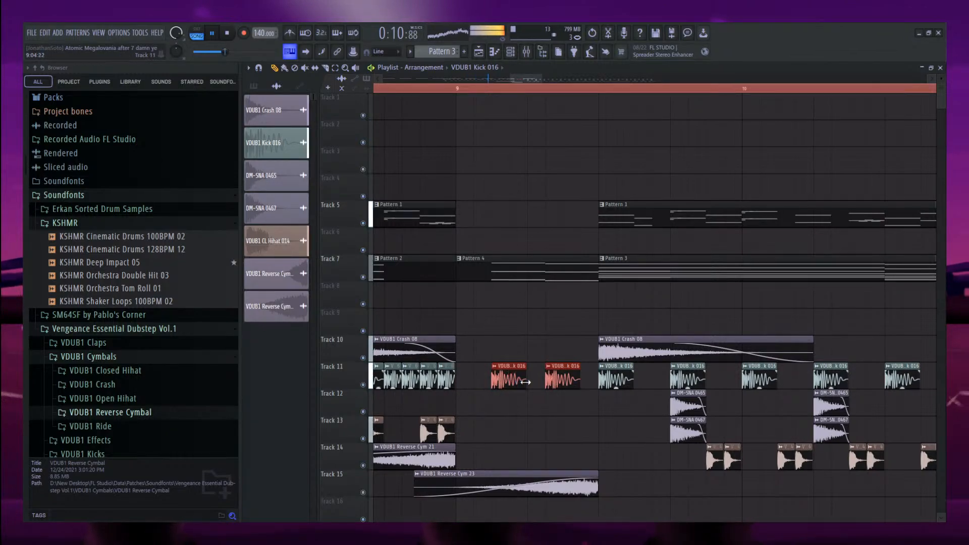
{"action": "scroll", "coordinate": [526, 382], "scroll_direction": "down", "scroll_amount": 4}
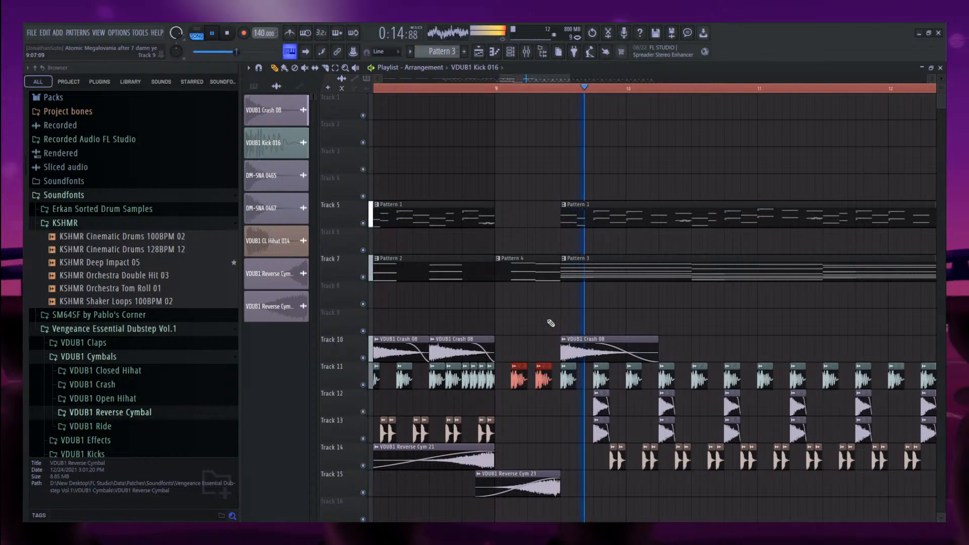
{"action": "scroll", "coordinate": [520, 329], "scroll_direction": "down", "scroll_amount": 4}
{"action": "scroll", "coordinate": [520, 328], "scroll_direction": "down", "scroll_amount": 3}
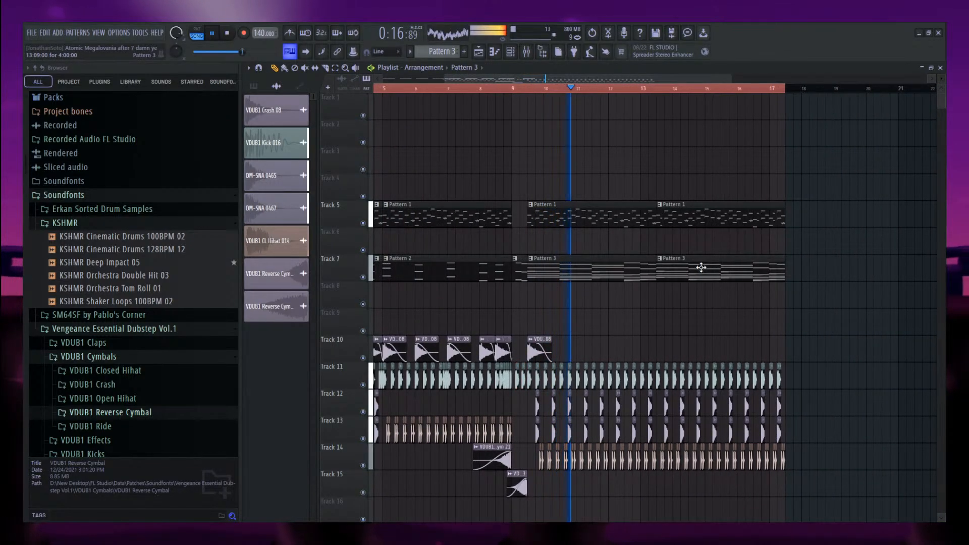
Add Effector to the HighStrings' Insert 5, enabled in Trans mode at 1/1 speed with the X parameter at about 35.8.
{"action": "left_click", "coordinate": [526, 51]}
{"action": "key", "text": "F9"}
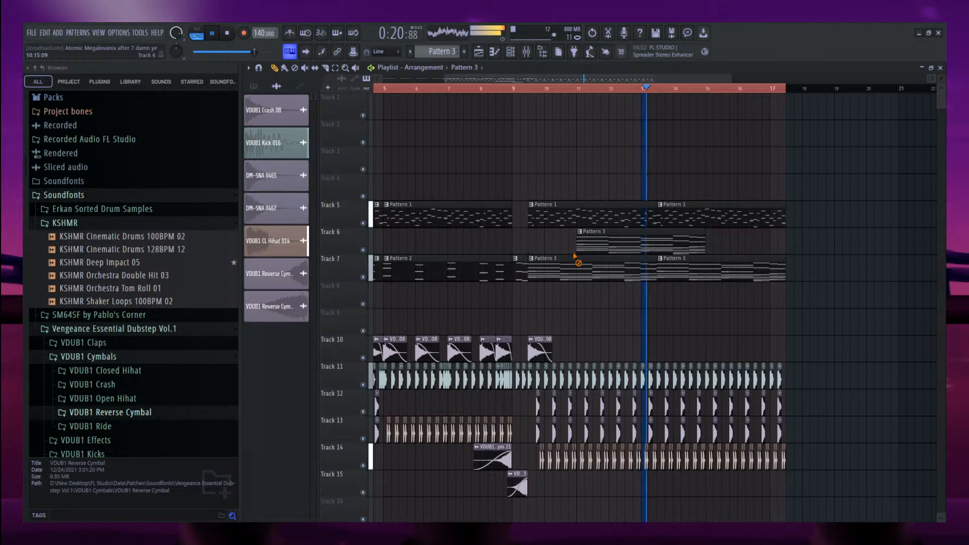
{"action": "double_click", "coordinate": [570, 260]}
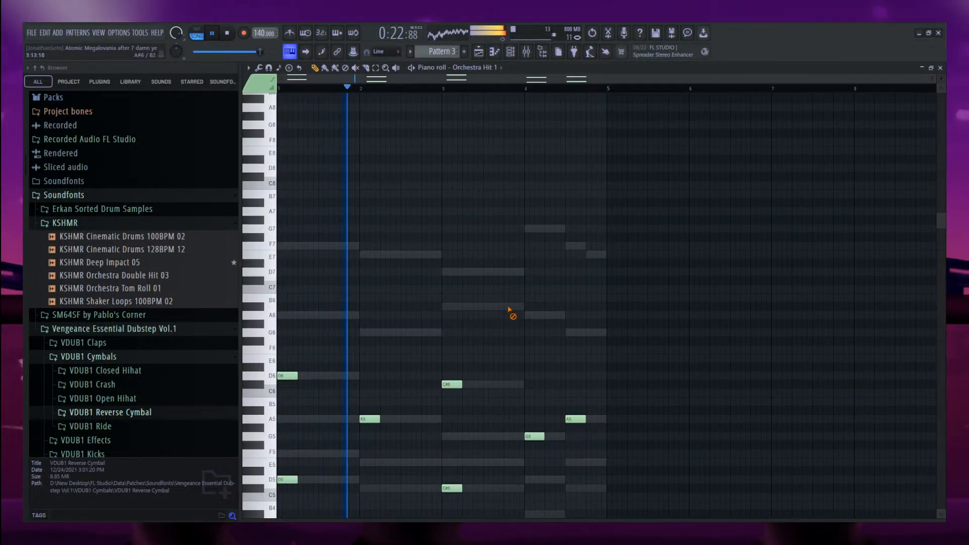
{"action": "key", "text": "ctrl+a"}
{"action": "scroll", "coordinate": [455, 325], "scroll_direction": "up", "scroll_amount": 2}
{"action": "key", "text": "F6"}
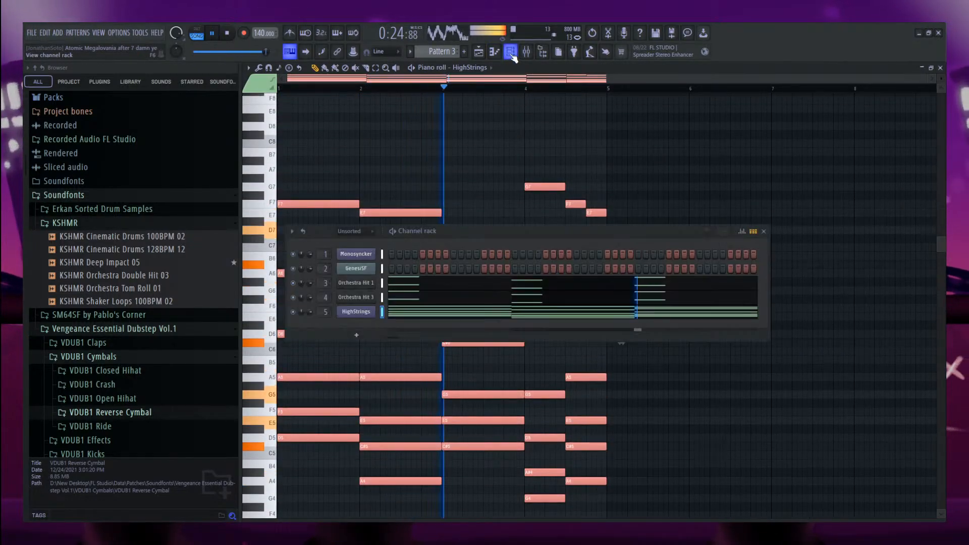
{"action": "key", "text": "F9"}
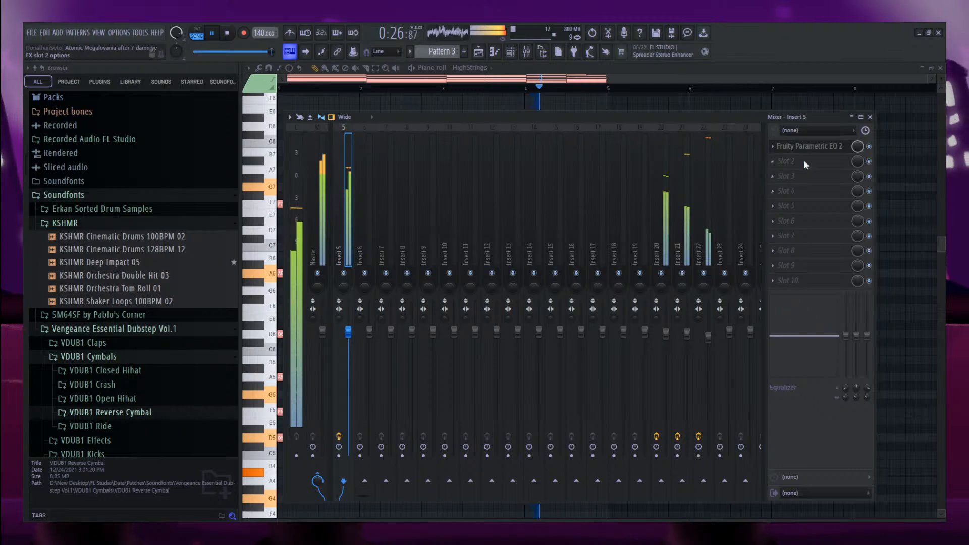
{"action": "left_click", "coordinate": [542, 89]}
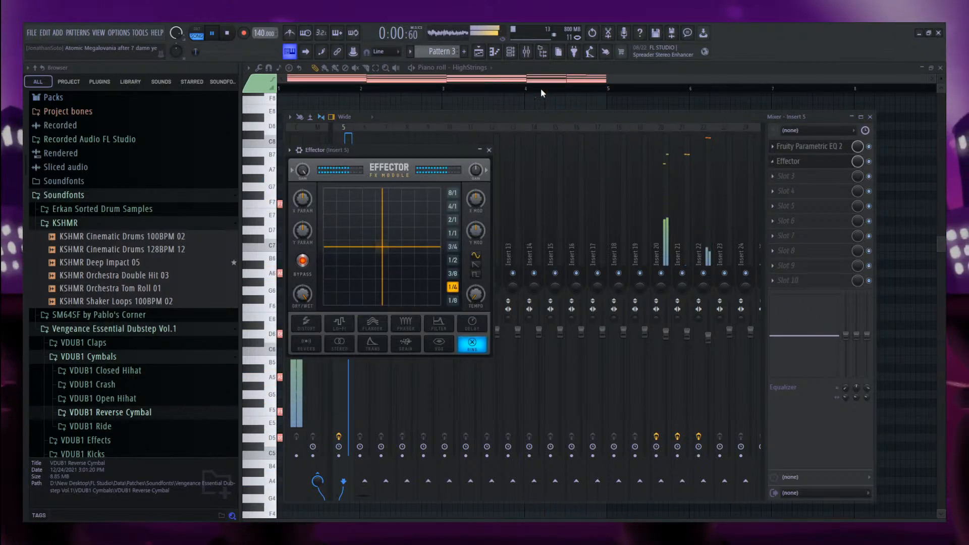
{"action": "left_click", "coordinate": [303, 261]}
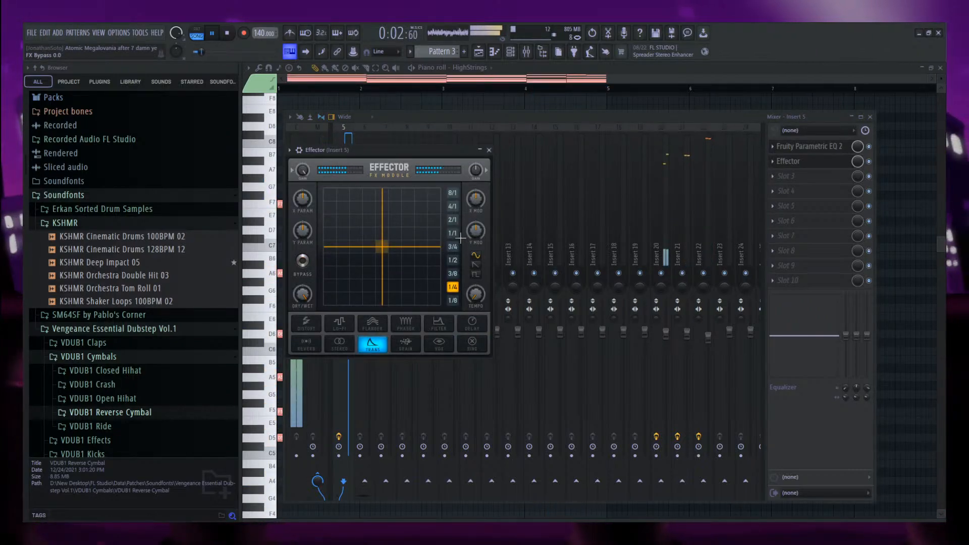
{"action": "left_click_drag", "start_coordinate": [374, 266], "coordinate": [365, 263]}
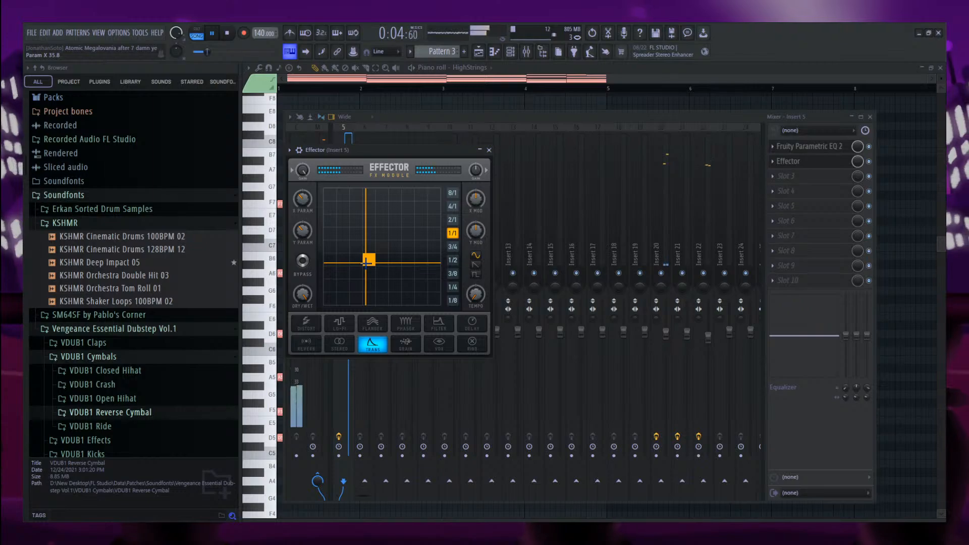
Automate Effector's mix level on Track 1, holding it at minimum until Pattern 3 starts after bar 9, with an instant jump to full.
{"action": "left_click", "coordinate": [855, 161]}
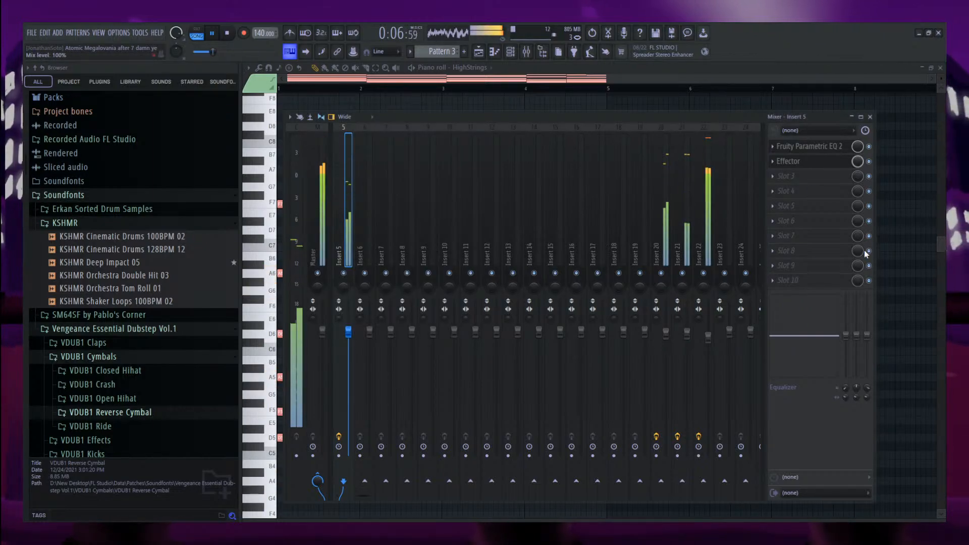
{"action": "left_click", "coordinate": [478, 51]}
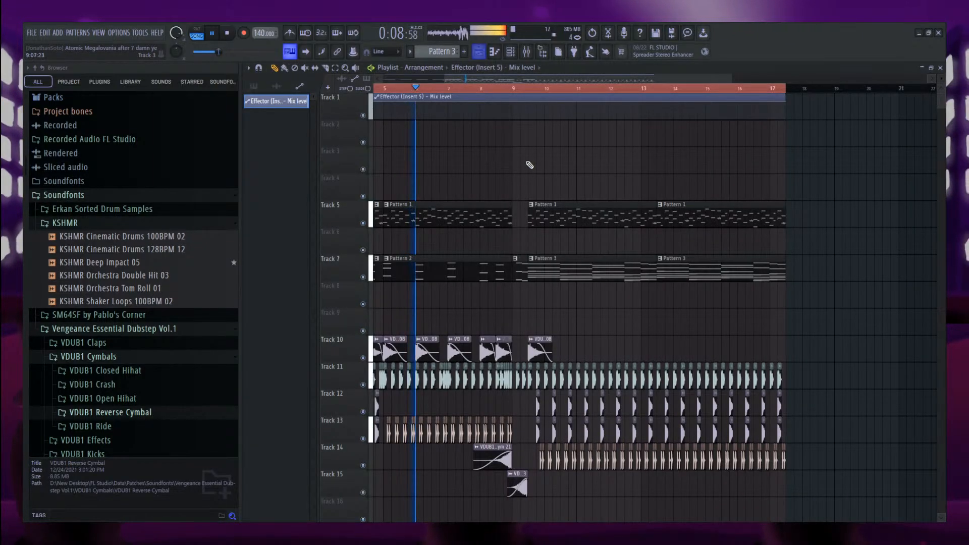
{"action": "scroll", "coordinate": [527, 119], "scroll_direction": "up", "scroll_amount": 2}
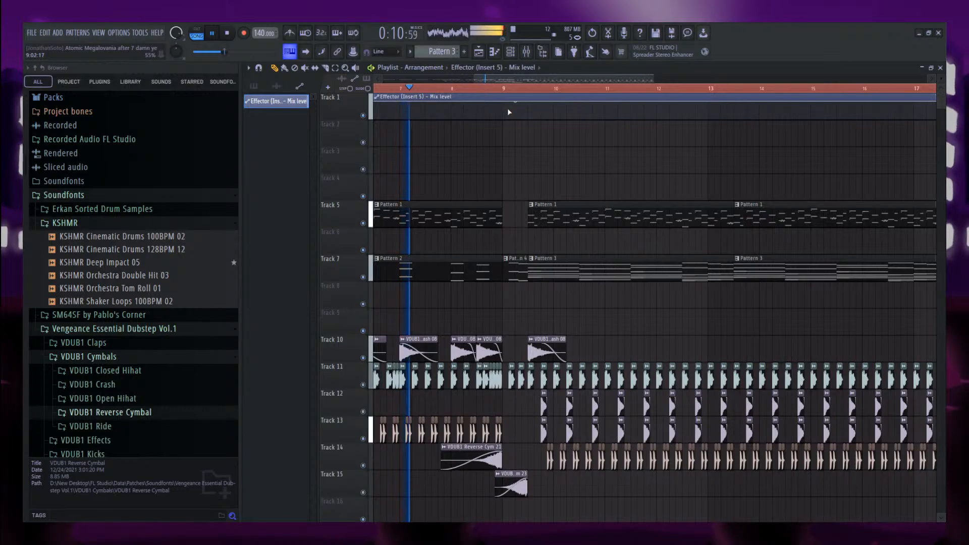
{"action": "right_click", "coordinate": [509, 116]}
{"action": "right_click", "coordinate": [528, 104]}
{"action": "scroll", "coordinate": [533, 127], "scroll_direction": "down", "scroll_amount": 3}
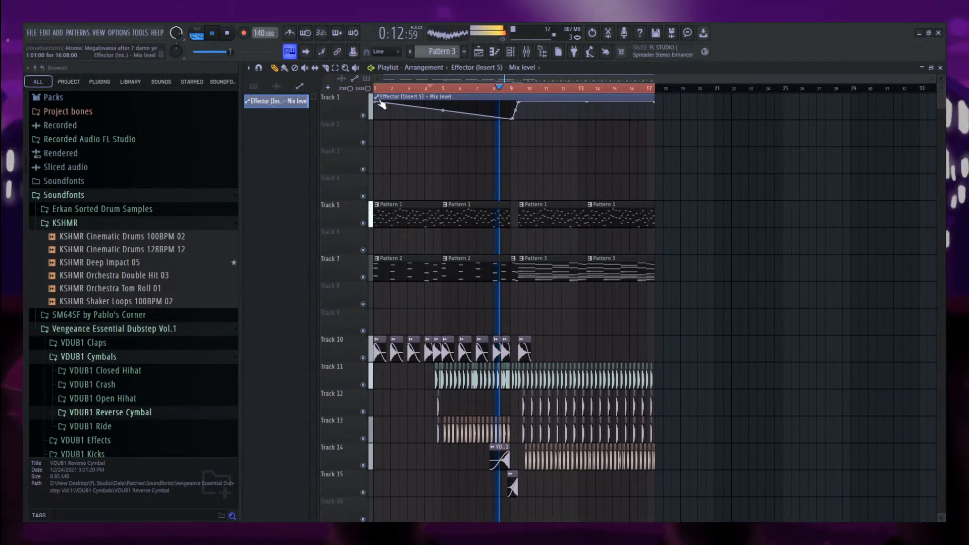
{"action": "scroll", "coordinate": [520, 121], "scroll_direction": "up", "scroll_amount": 3}
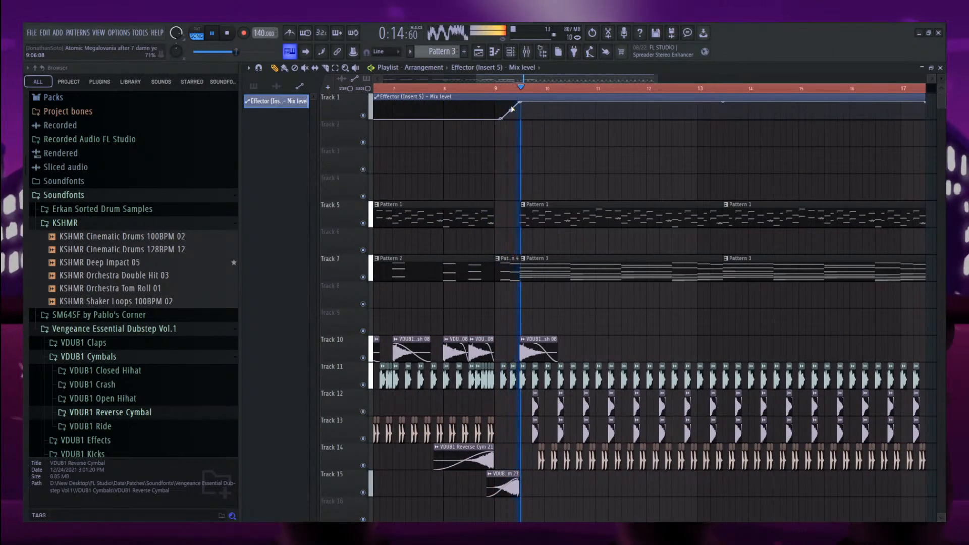
{"action": "left_click_drag", "start_coordinate": [502, 119], "coordinate": [525, 127]}
{"action": "scroll", "coordinate": [519, 126], "scroll_direction": "down", "scroll_amount": 3}
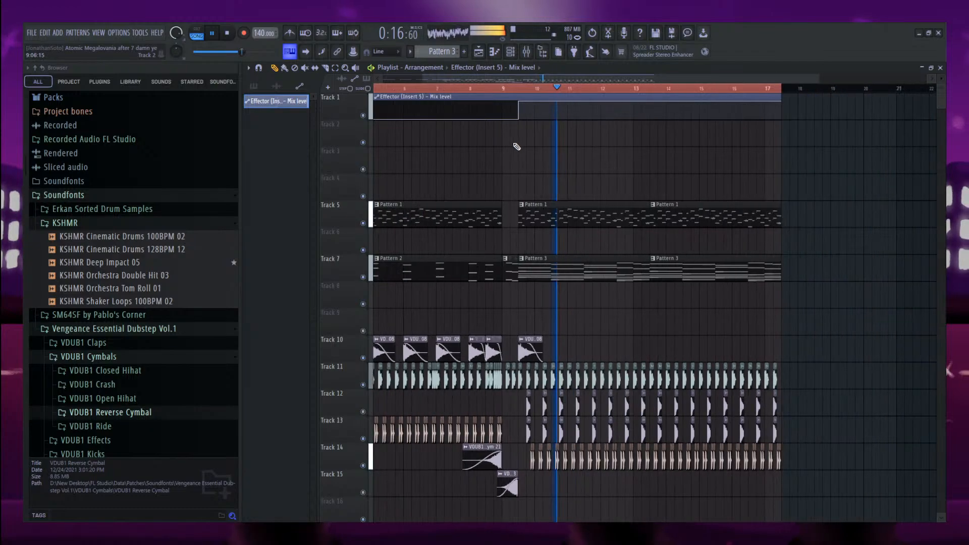
Copy all HighStrings notes from Pattern 3 into the HighStrings channel of a new Pattern 5.
{"action": "double_click", "coordinate": [560, 275]}
{"action": "right_click", "coordinate": [506, 266]}
{"action": "key", "text": "ctrl+a"}
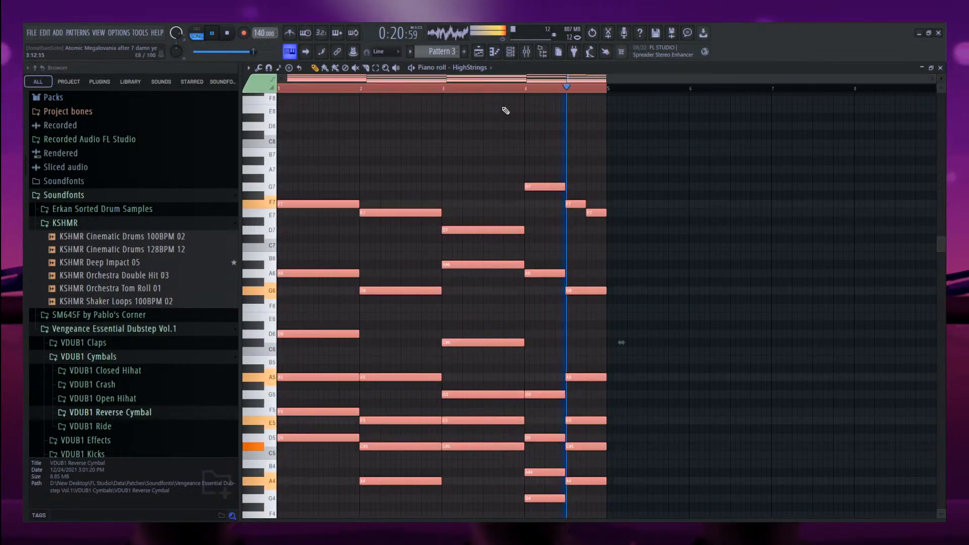
{"action": "scroll", "coordinate": [447, 52], "scroll_direction": "down", "scroll_amount": 1}
{"action": "left_click", "coordinate": [514, 53]}
{"action": "scroll", "coordinate": [448, 52], "scroll_direction": "down", "scroll_amount": 1}
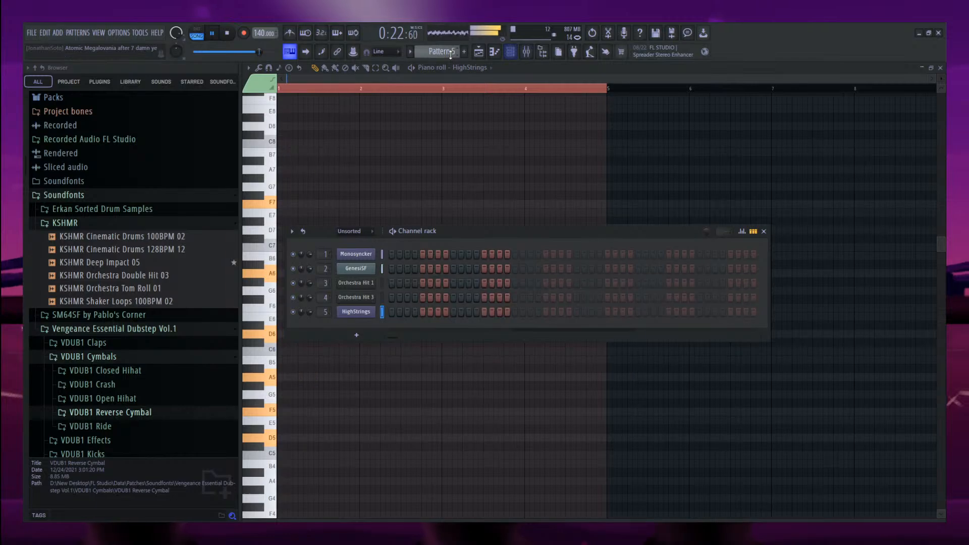
{"action": "right_click", "coordinate": [467, 163]}
{"action": "left_click", "coordinate": [197, 33]}
{"action": "key", "text": "ctrl+v"}
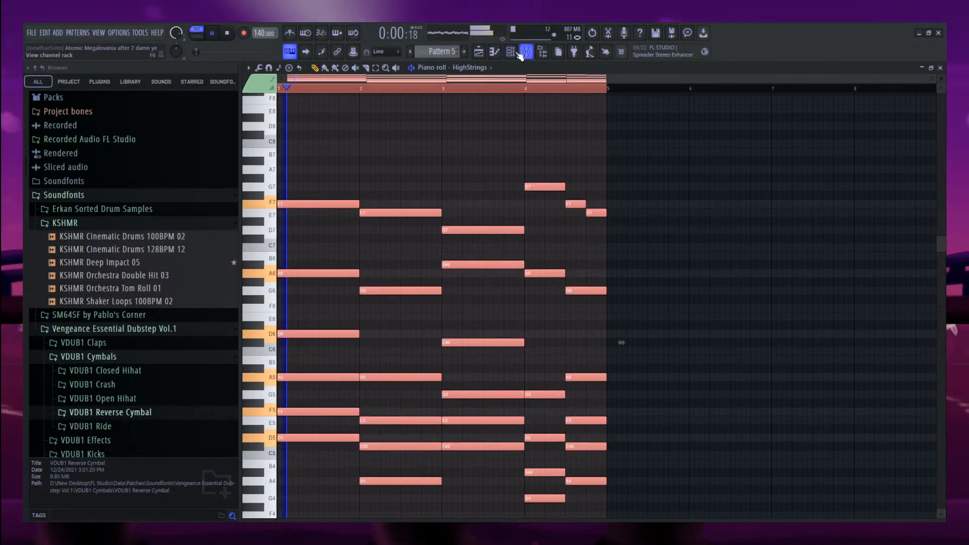
Add a Harmor channel and move Pattern 5's HighStrings notes into its piano roll.
{"action": "left_click", "coordinate": [526, 53]}
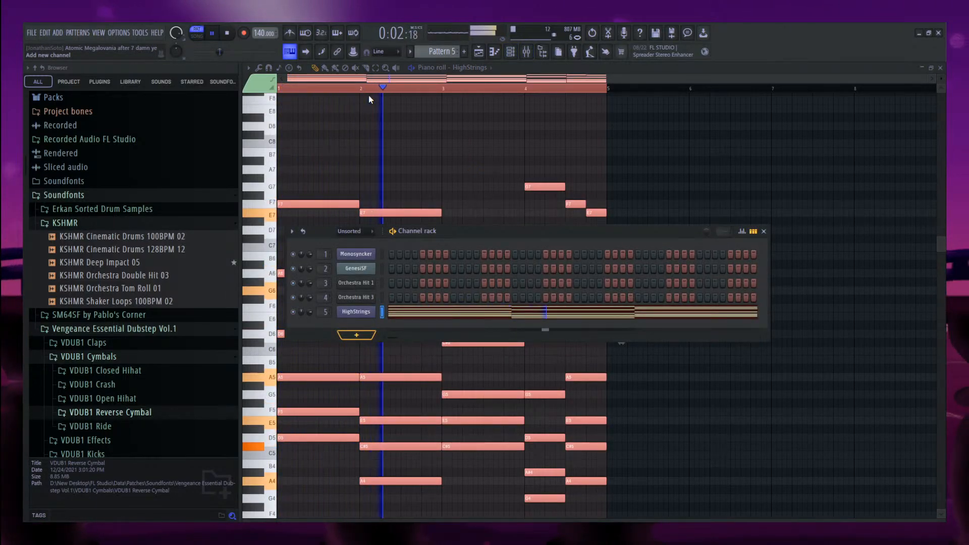
{"action": "left_click", "coordinate": [371, 196]}
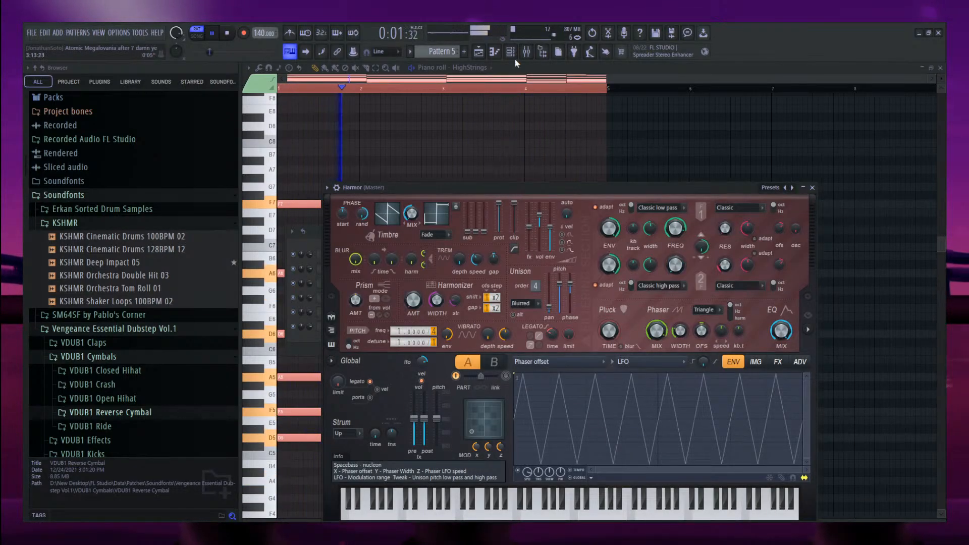
{"action": "left_click", "coordinate": [497, 51]}
{"action": "key", "text": "ctrl+v"}
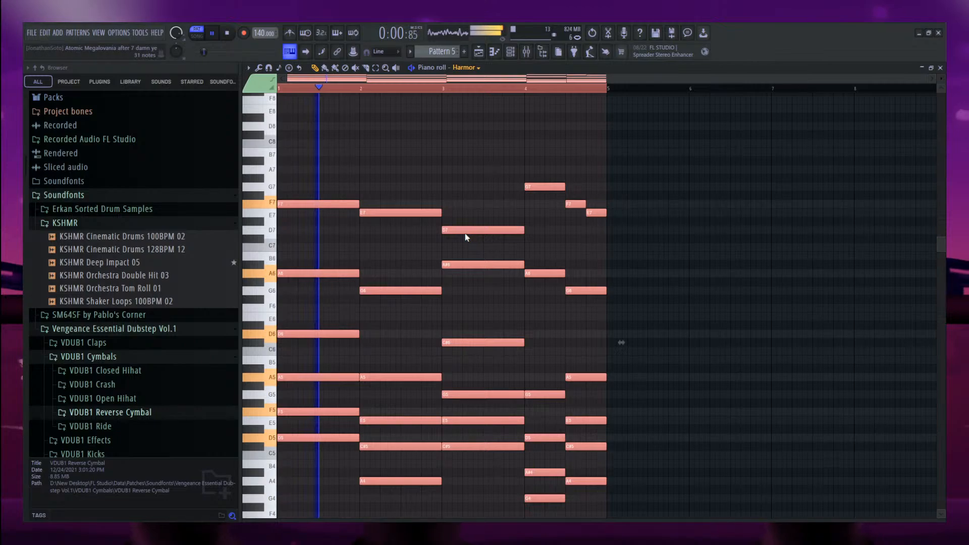
{"action": "scroll", "coordinate": [514, 67], "scroll_direction": "up", "scroll_amount": 2}
Load the chord4 preset in Harmor and replay Pattern 5.
{"action": "left_click", "coordinate": [511, 52]}
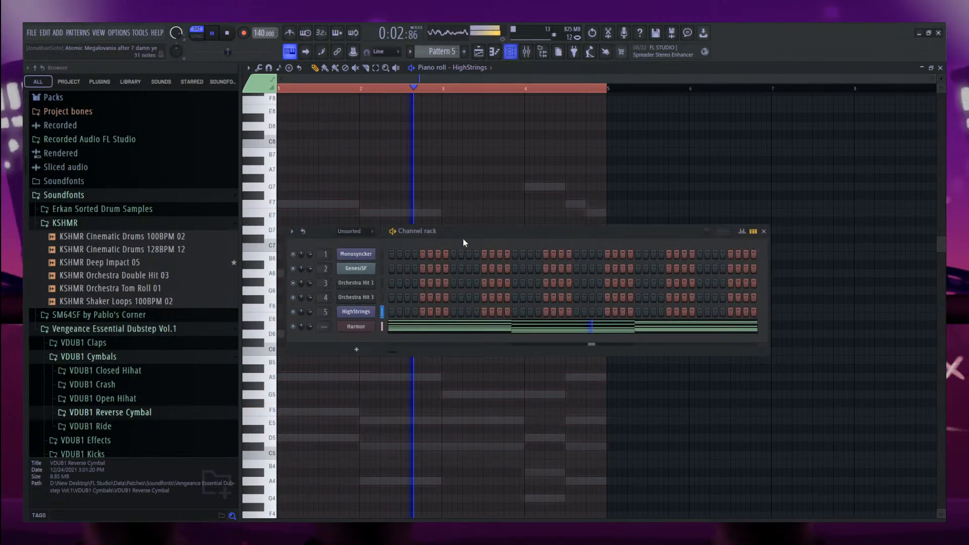
{"action": "left_click", "coordinate": [371, 329]}
{"action": "double_click", "coordinate": [757, 191]}
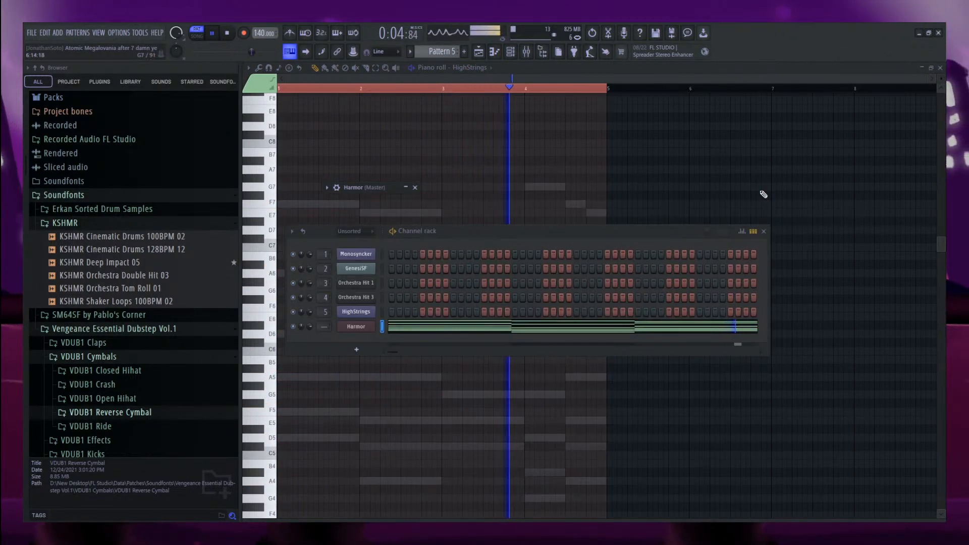
{"action": "double_click", "coordinate": [358, 189]}
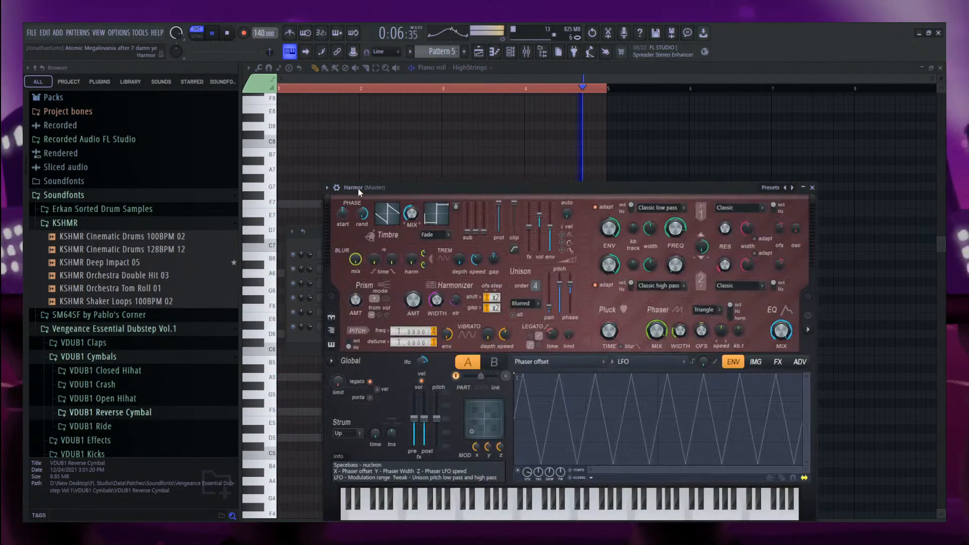
{"action": "left_click", "coordinate": [327, 188]}
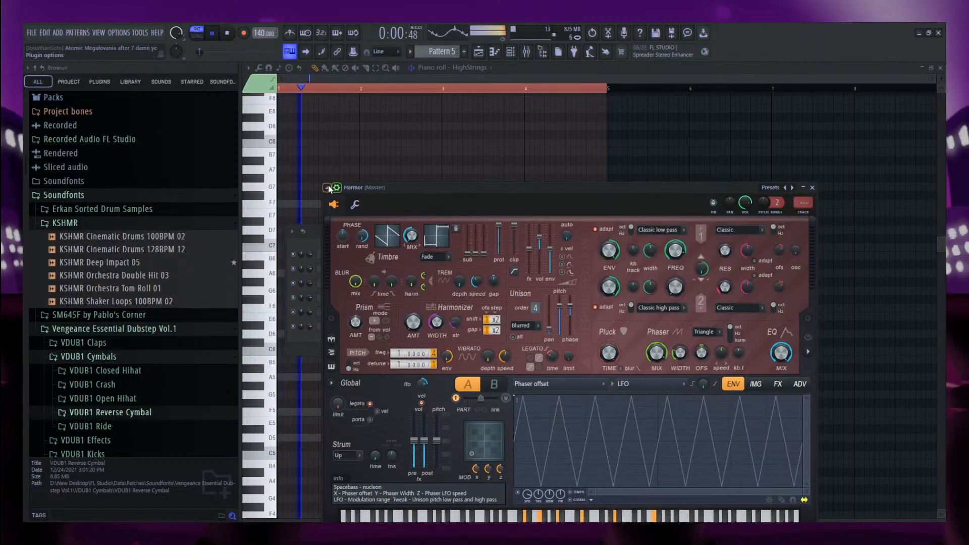
{"action": "left_click", "coordinate": [460, 61]}
{"action": "key", "text": "space"}
{"action": "key", "text": "space"}
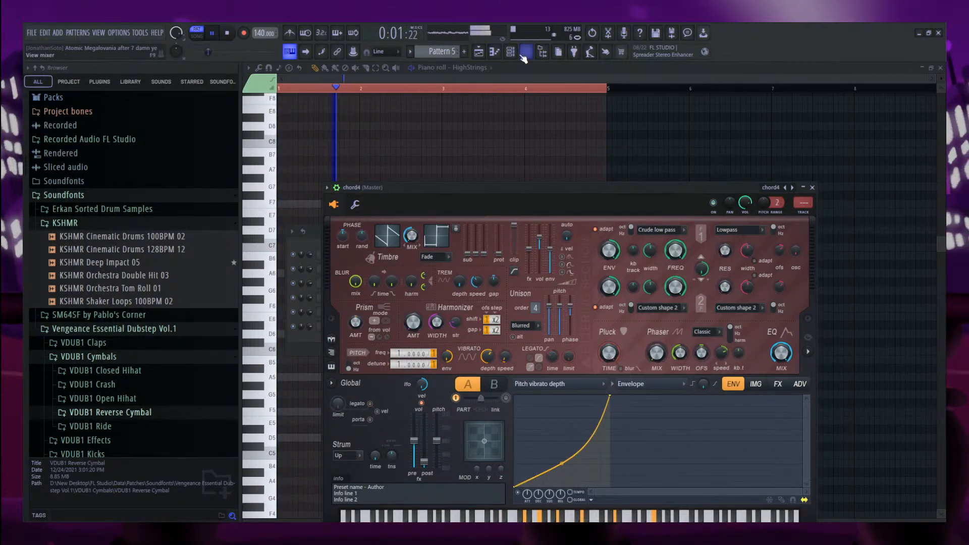
Route the chord4 channel to Insert 6 and add Fruity Parametric EQ 2 there with band 6 raised.
{"action": "left_click", "coordinate": [511, 51]}
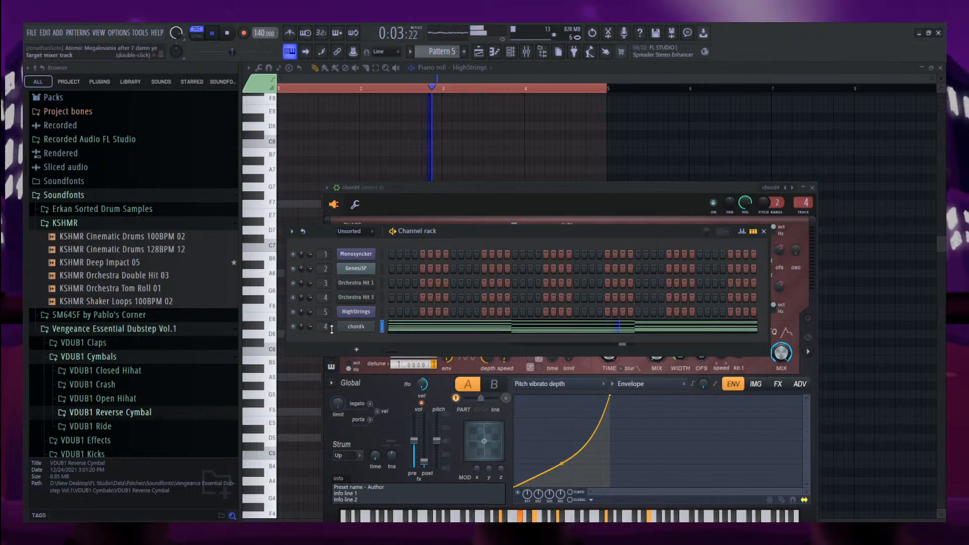
{"action": "double_click", "coordinate": [326, 327]}
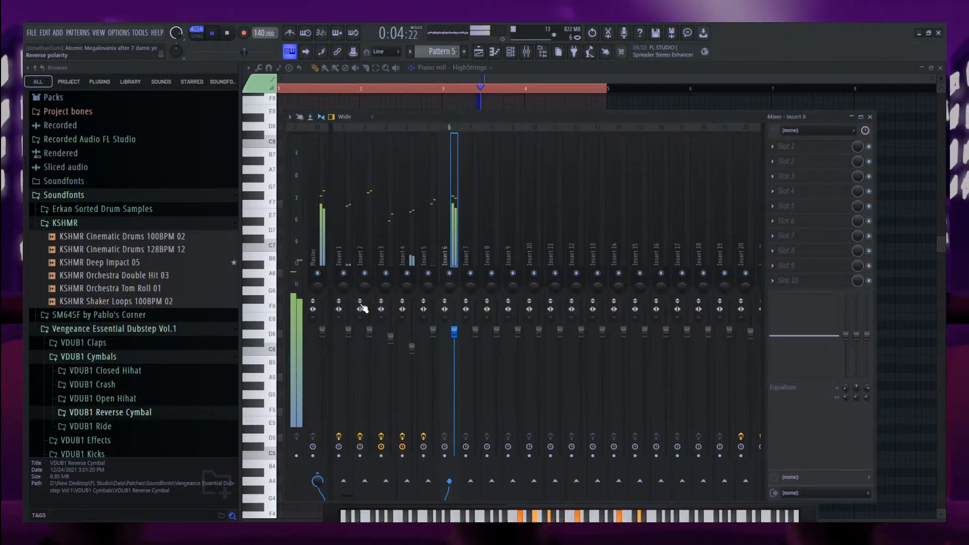
{"action": "left_click", "coordinate": [565, 224]}
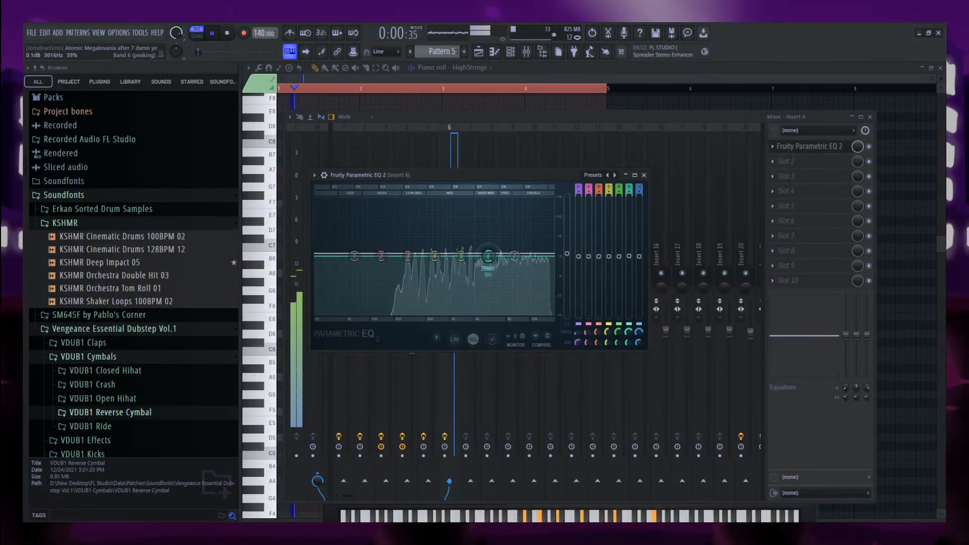
{"action": "left_click_drag", "start_coordinate": [488, 256], "coordinate": [508, 235]}
{"action": "left_click", "coordinate": [803, 149]}
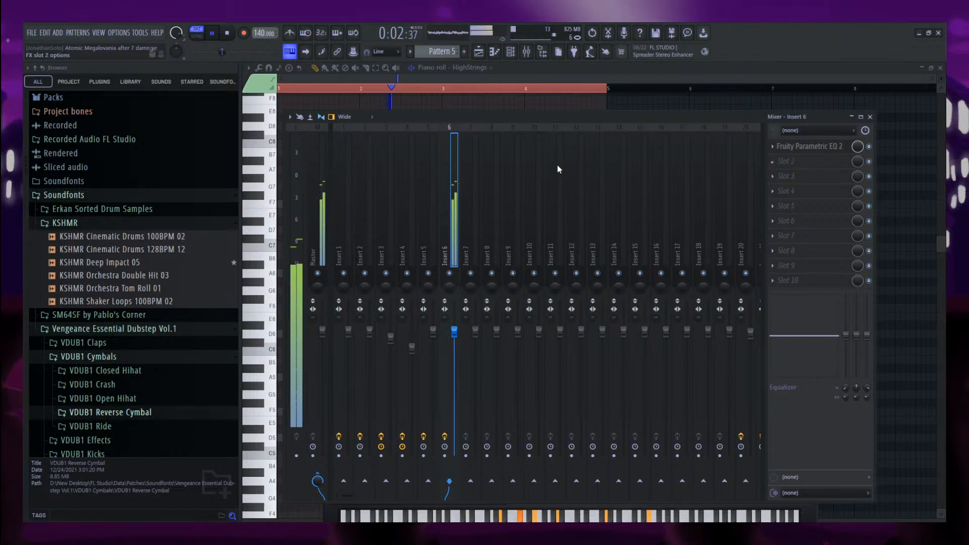
Add Fruity Flangus to slot 2 of Insert 6 with the Deep chorus preset.
{"action": "left_click", "coordinate": [554, 186]}
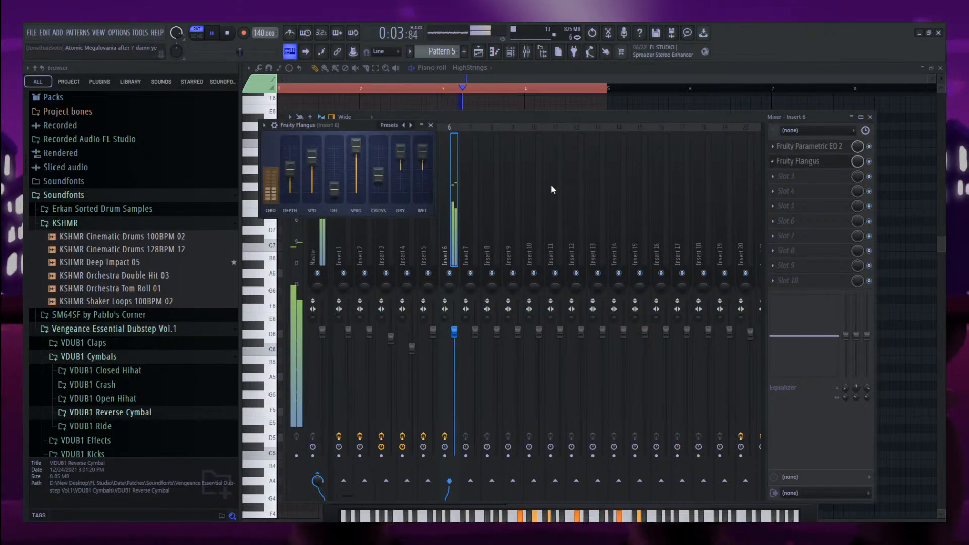
{"action": "left_click", "coordinate": [400, 148]}
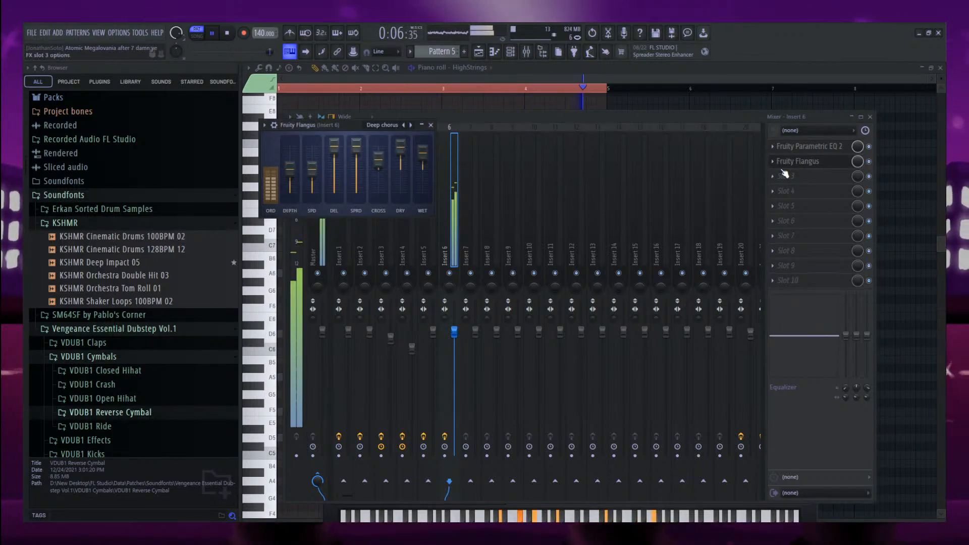
{"action": "left_click", "coordinate": [784, 172]}
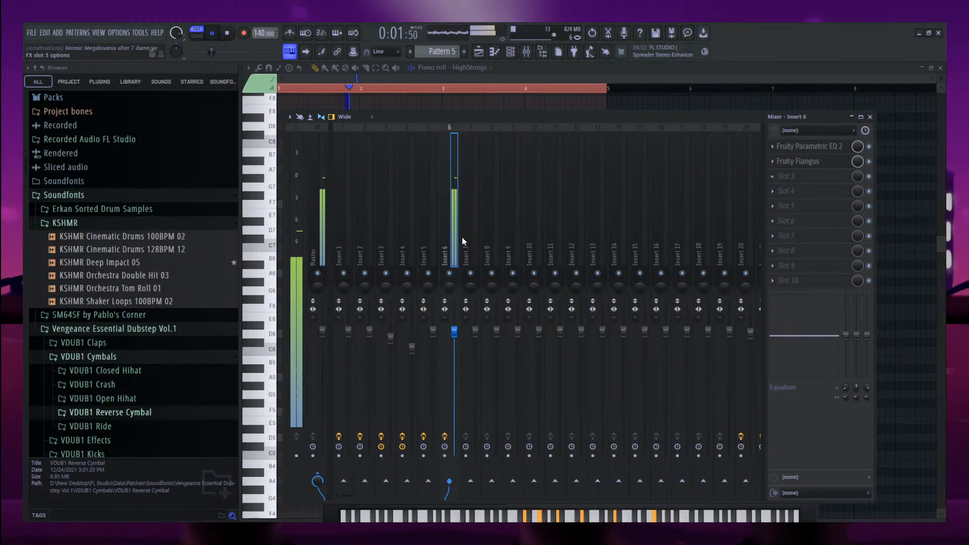
Clone the chord4 channel and load the chord3 preset in the copy, auditioning Big swell first.
{"action": "key", "text": "F6"}
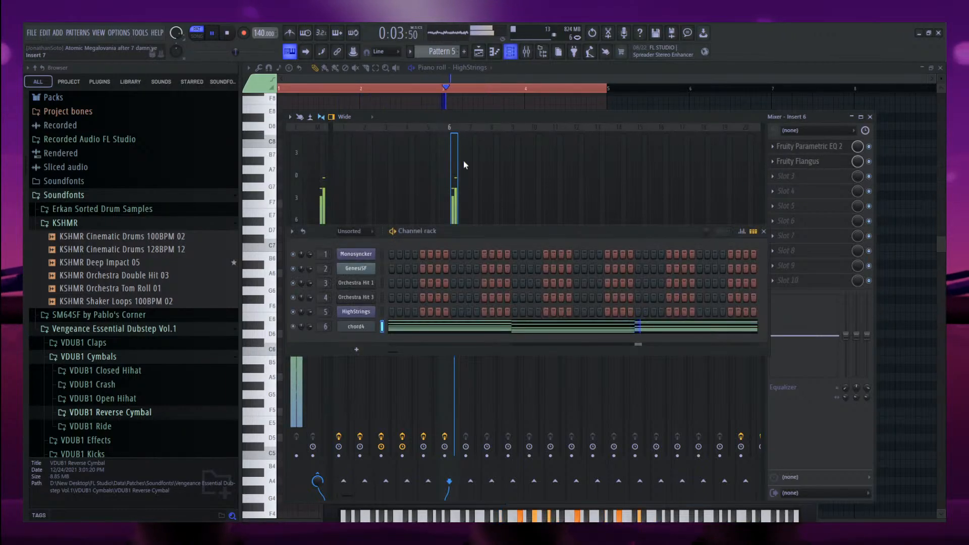
{"action": "key", "text": "alt+c"}
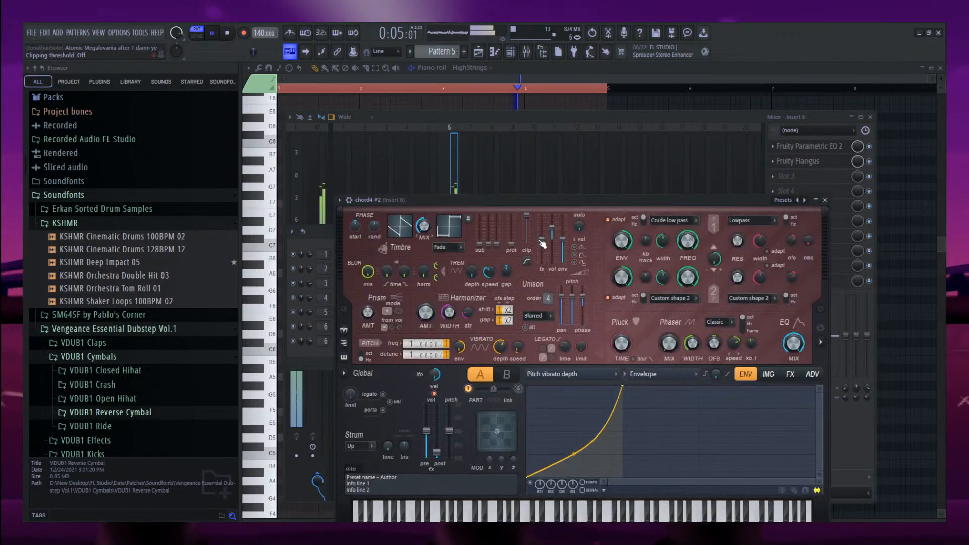
{"action": "left_click", "coordinate": [782, 201]}
{"action": "left_click", "coordinate": [668, 119]}
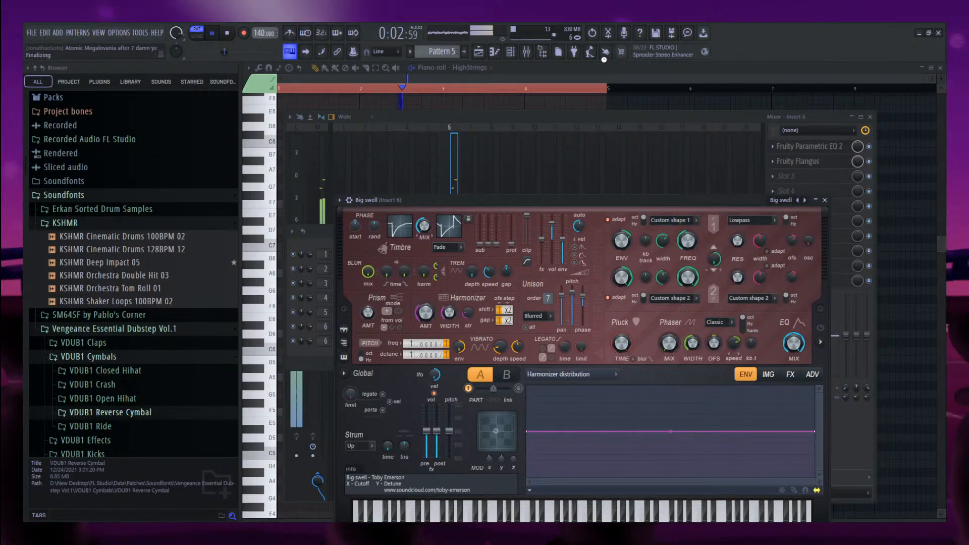
{"action": "left_click", "coordinate": [311, 355]}
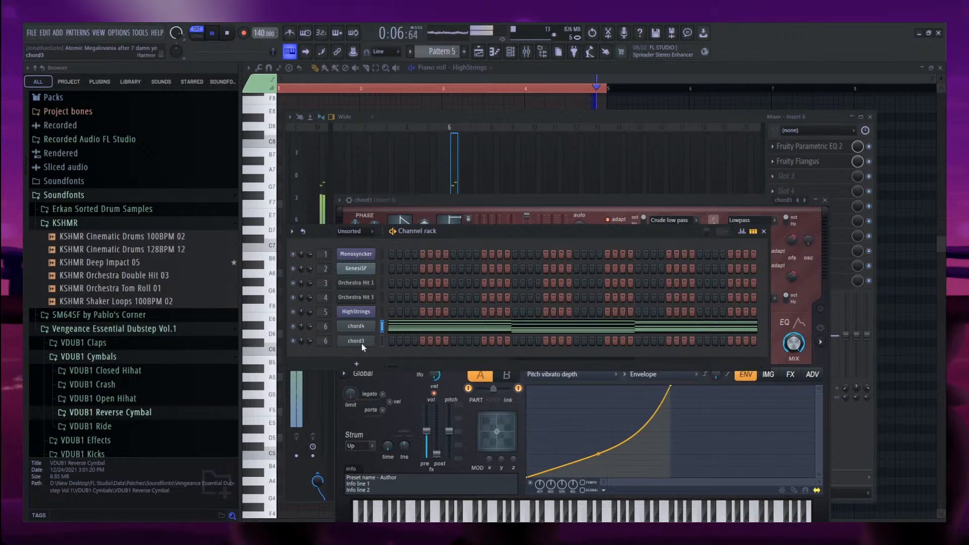
Paste the chord notes into the chord3 channel, replay Pattern 5, and route chord3 to Insert 6.
{"action": "left_click", "coordinate": [382, 341]}
{"action": "key", "text": "ctrl+v"}
{"action": "key", "text": "space"}
{"action": "key", "text": "space"}
{"action": "scroll", "coordinate": [329, 343], "scroll_direction": "up", "scroll_amount": 1}
{"action": "key", "text": "space"}
{"action": "key", "text": "space"}
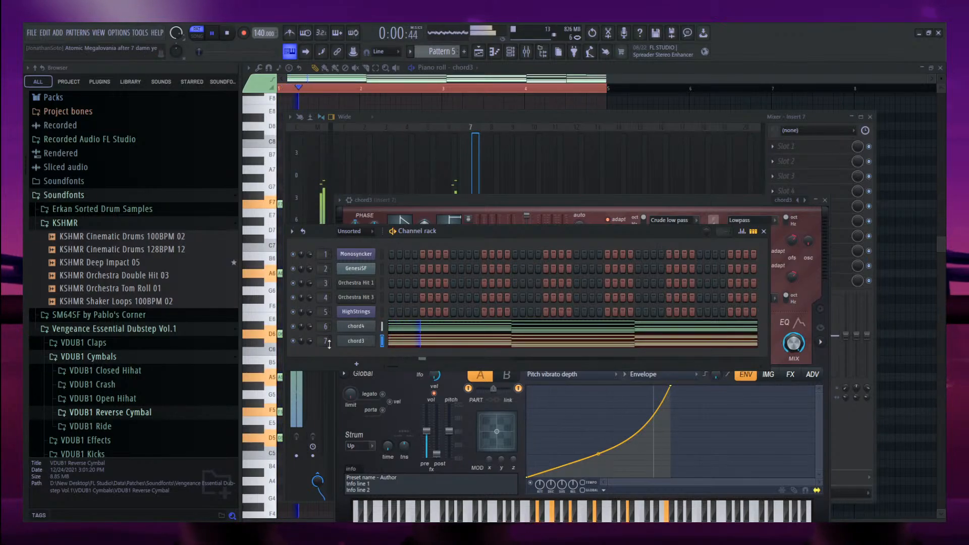
{"action": "double_click", "coordinate": [330, 343]}
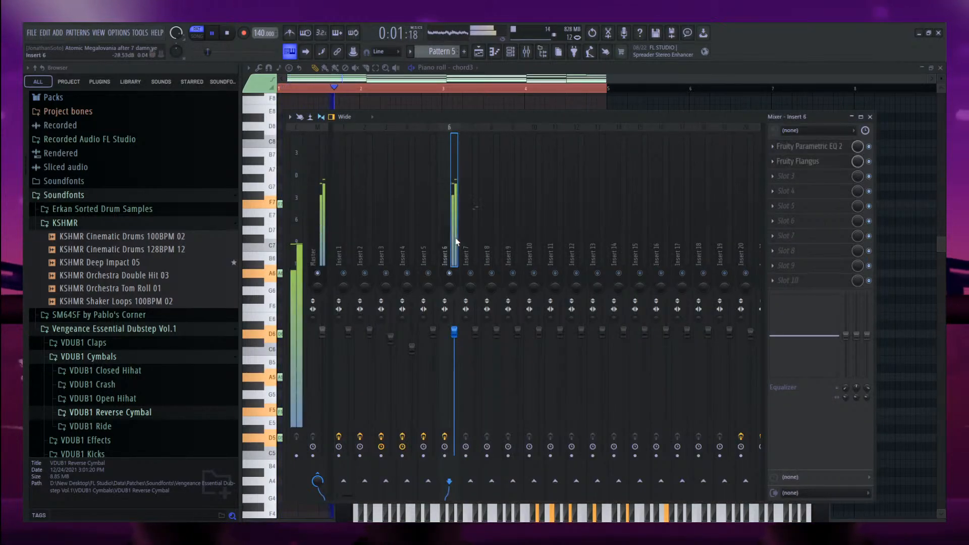
Add Effector to slot 3 of Insert 6 in Trans mode, set its rate to 1/1 and shift the pad slightly down-left of centre.
{"action": "left_click", "coordinate": [526, 52]}
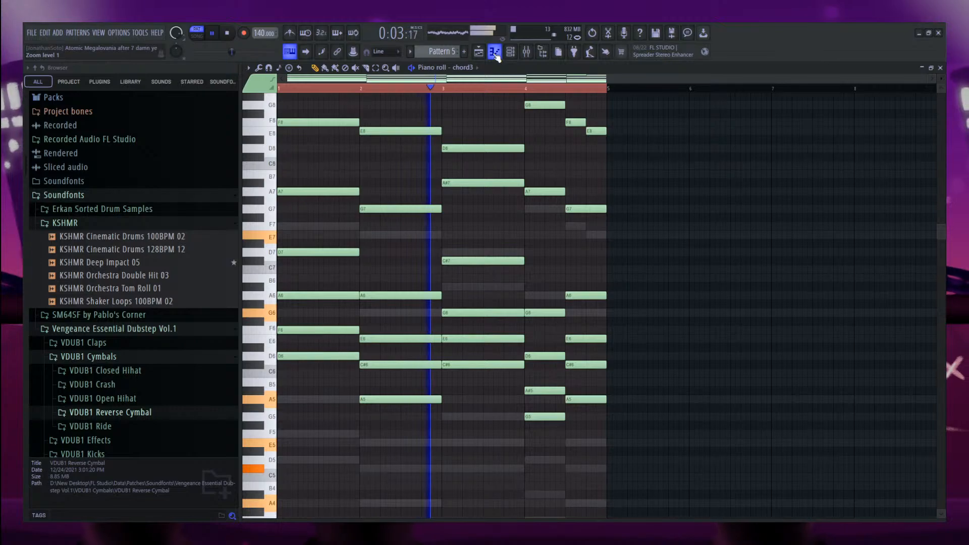
{"action": "left_click", "coordinate": [526, 53]}
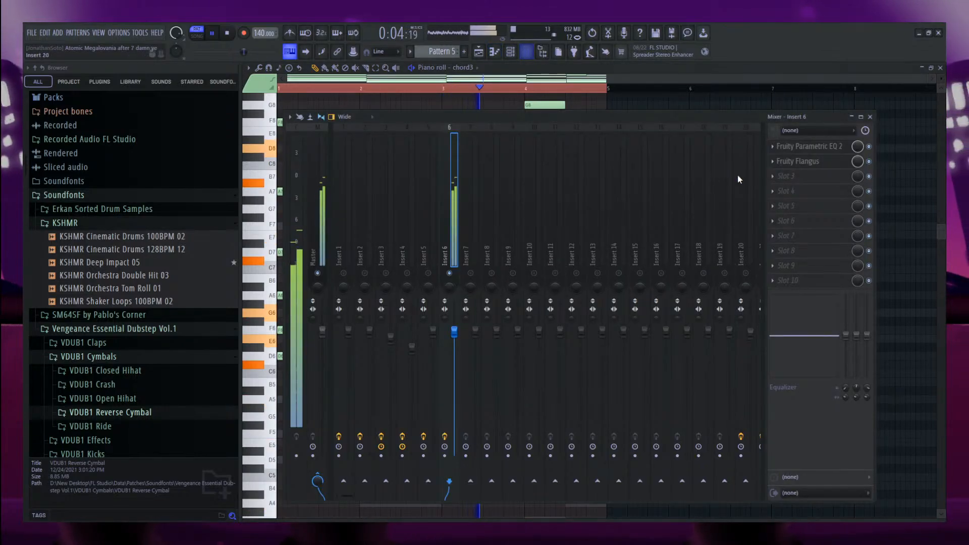
{"action": "left_click", "coordinate": [568, 92]}
{"action": "left_click", "coordinate": [464, 374]}
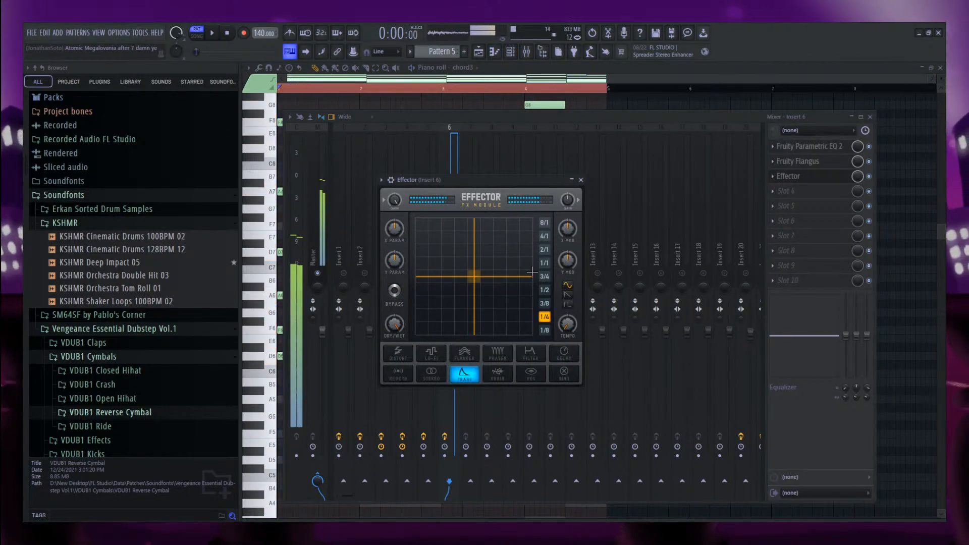
{"action": "left_click", "coordinate": [461, 290]}
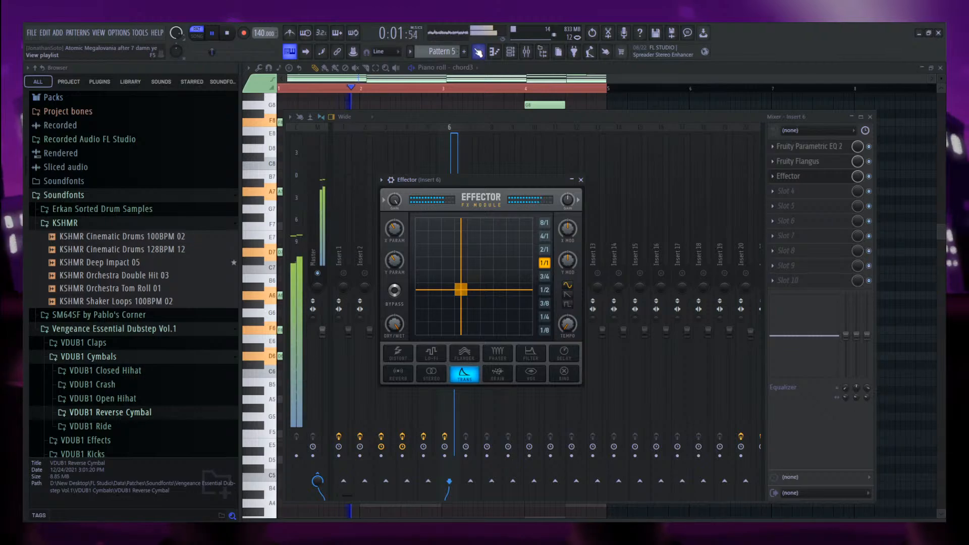
Place two consecutive Pattern 5 clips on Track 8, aligned beneath the Pattern 3 clips.
{"action": "left_click", "coordinate": [479, 52]}
{"action": "left_click_drag", "start_coordinate": [523, 297], "coordinate": [519, 297]}
{"action": "left_click", "coordinate": [600, 295]}
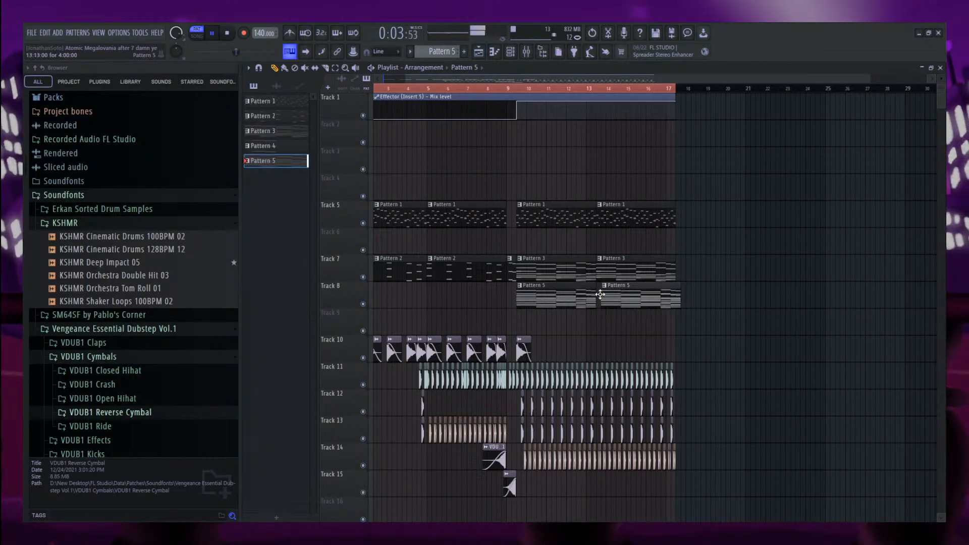
Shorten the A6 note in bar 1 of Pattern 1's Monosyncker melody and add a G6 note right after it.
{"action": "left_click", "coordinate": [515, 54]}
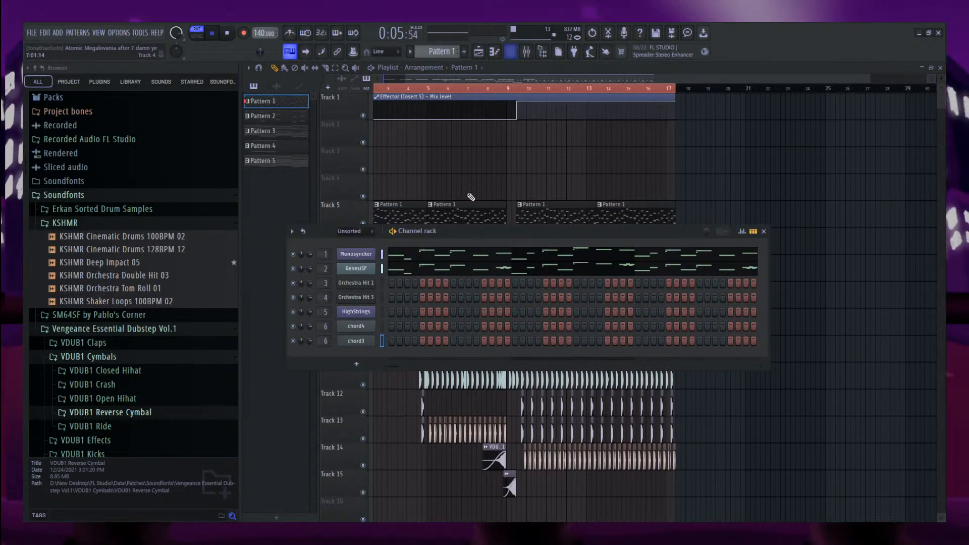
{"action": "left_click", "coordinate": [524, 56]}
{"action": "key", "text": "space"}
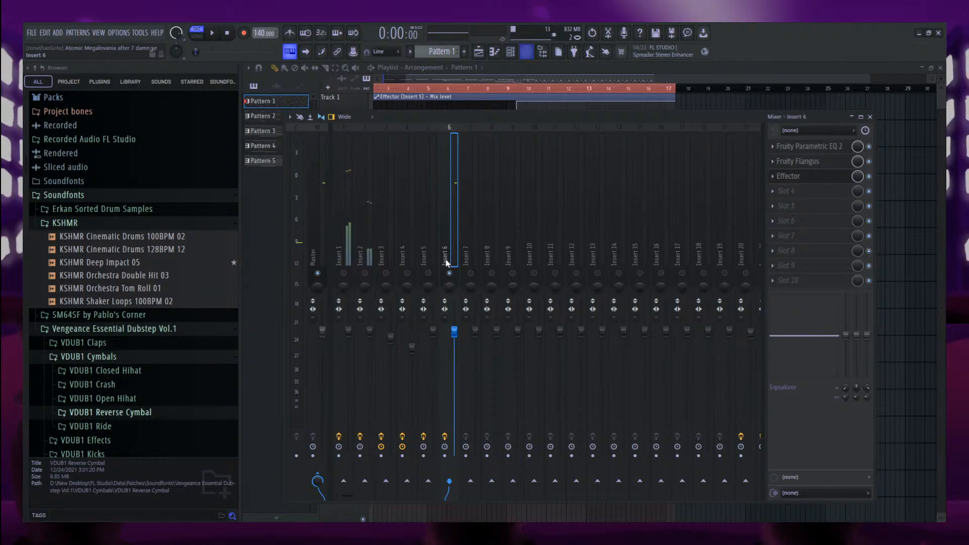
{"action": "key", "text": "space"}
{"action": "left_click", "coordinate": [514, 52]}
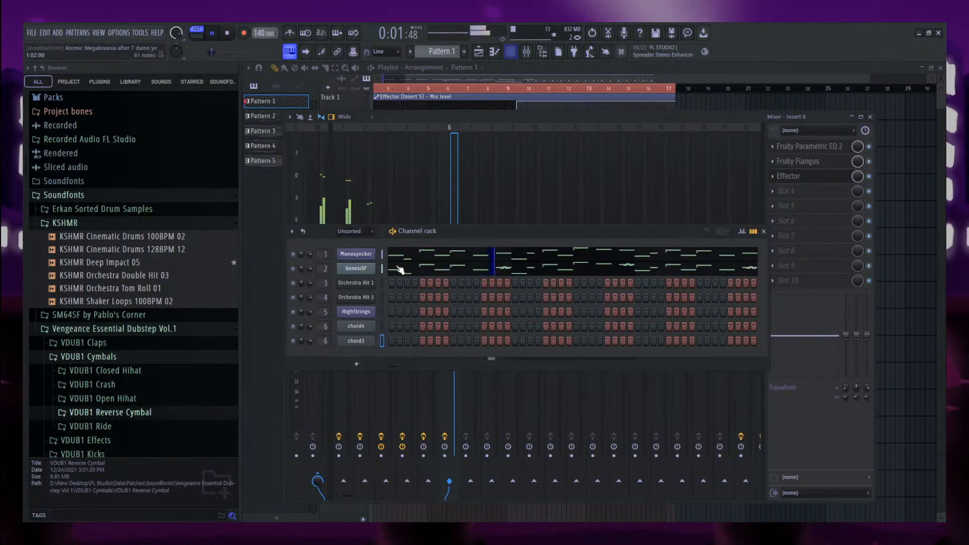
{"action": "left_click", "coordinate": [496, 54]}
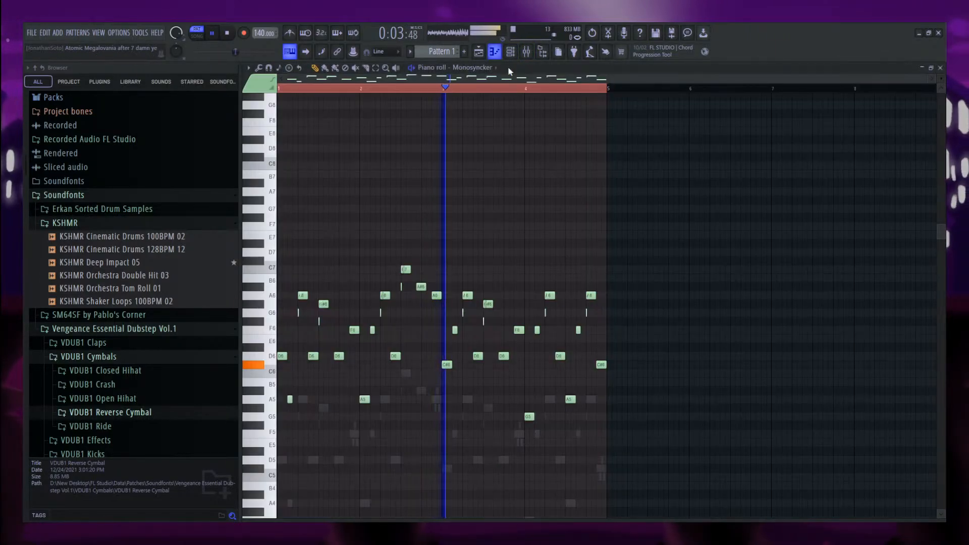
{"action": "key", "text": "space"}
{"action": "scroll", "coordinate": [299, 243], "scroll_direction": "up", "scroll_amount": 4}
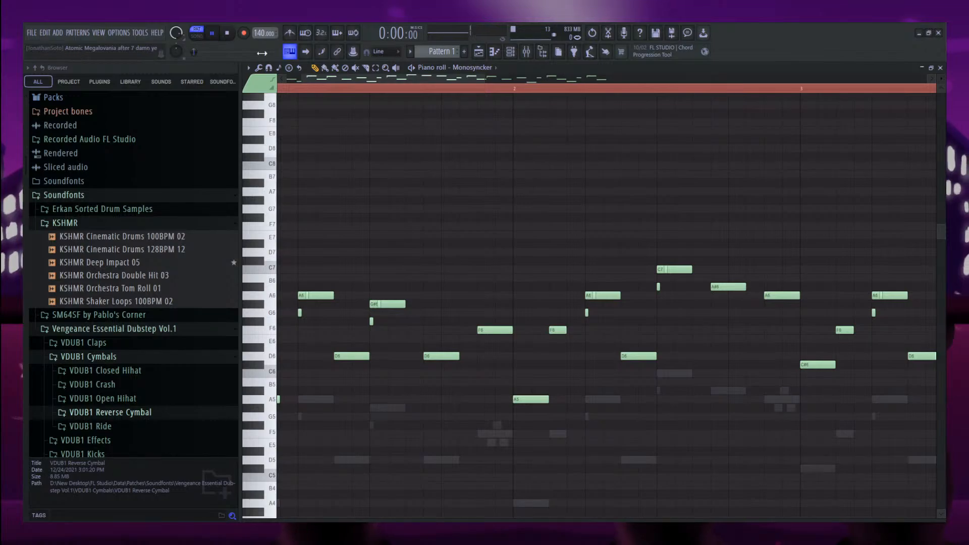
{"action": "scroll", "coordinate": [378, 280], "scroll_direction": "up", "scroll_amount": 3}
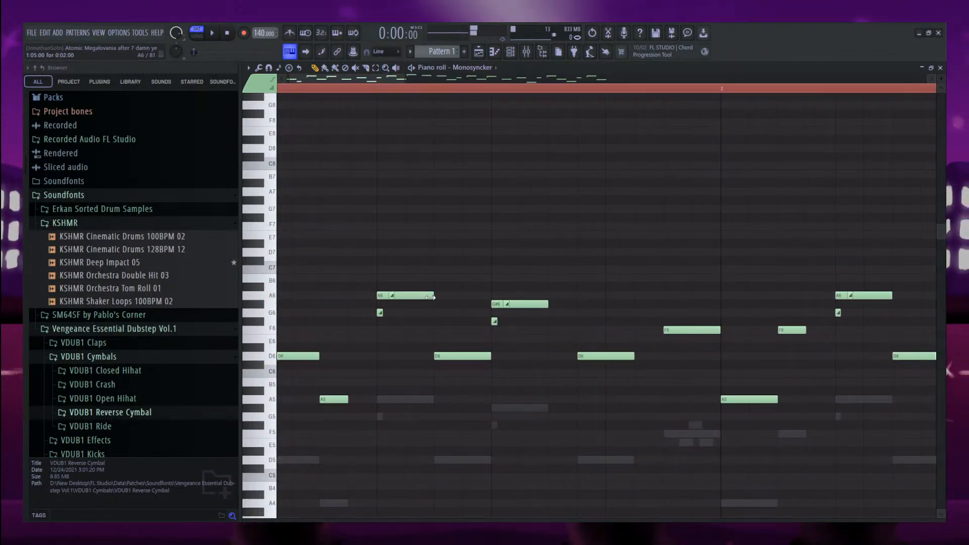
{"action": "key", "text": "space"}
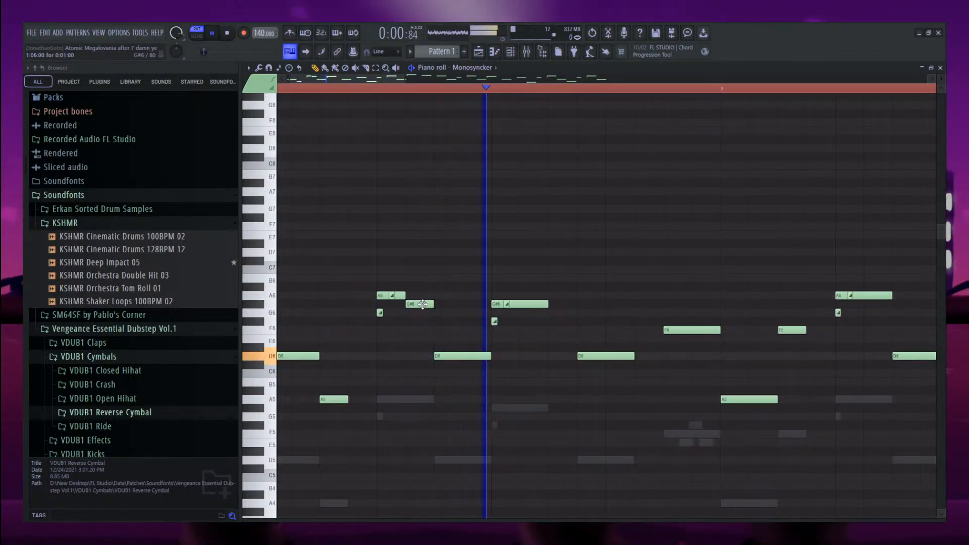
{"action": "key", "text": "space"}
{"action": "right_click", "coordinate": [412, 305]}
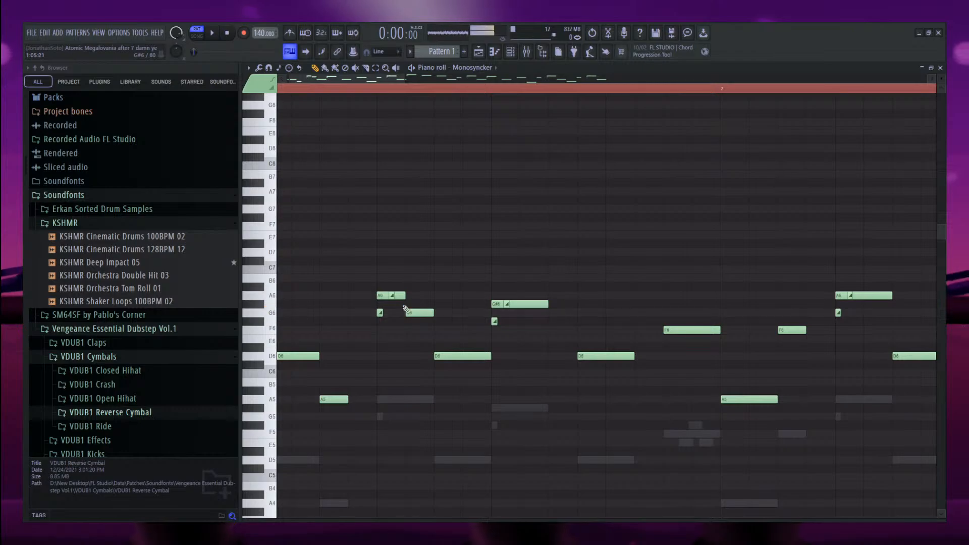
Shorten the matching A5 note in bar 1 of GenesiSF and add a G5 note right after it.
{"action": "key", "text": "space"}
{"action": "right_click", "coordinate": [420, 400]}
{"action": "key", "text": "space"}
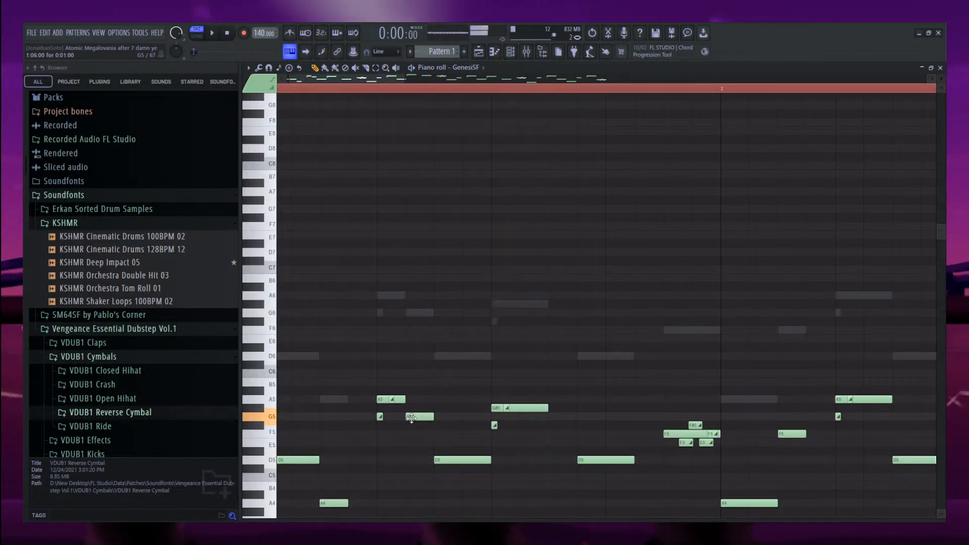
{"action": "key", "text": "space"}
Shorten the bar 2 A notes after the F in GenesiSF and Monosyncker, adding a G note after each.
{"action": "scroll", "coordinate": [373, 373], "scroll_direction": "down", "scroll_amount": 3}
{"action": "scroll", "coordinate": [379, 348], "scroll_direction": "down", "scroll_amount": 3}
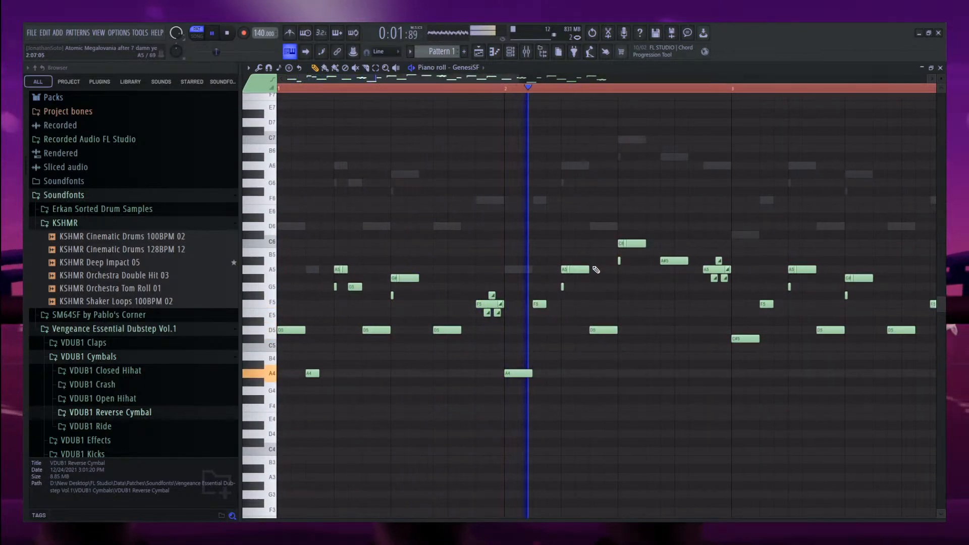
{"action": "key", "text": "space"}
{"action": "left_click_drag", "start_coordinate": [589, 269], "coordinate": [578, 271]}
{"action": "key", "text": "space"}
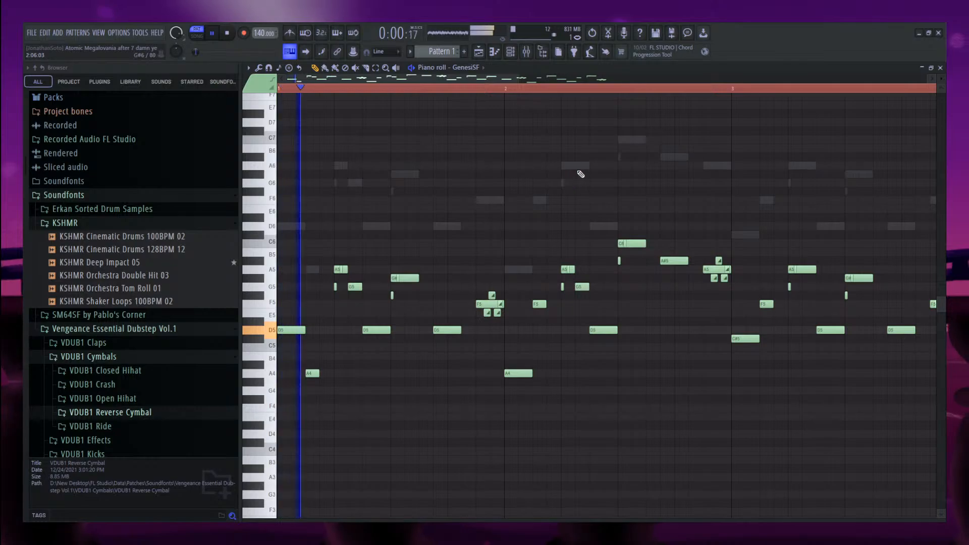
{"action": "double_click", "coordinate": [581, 167]}
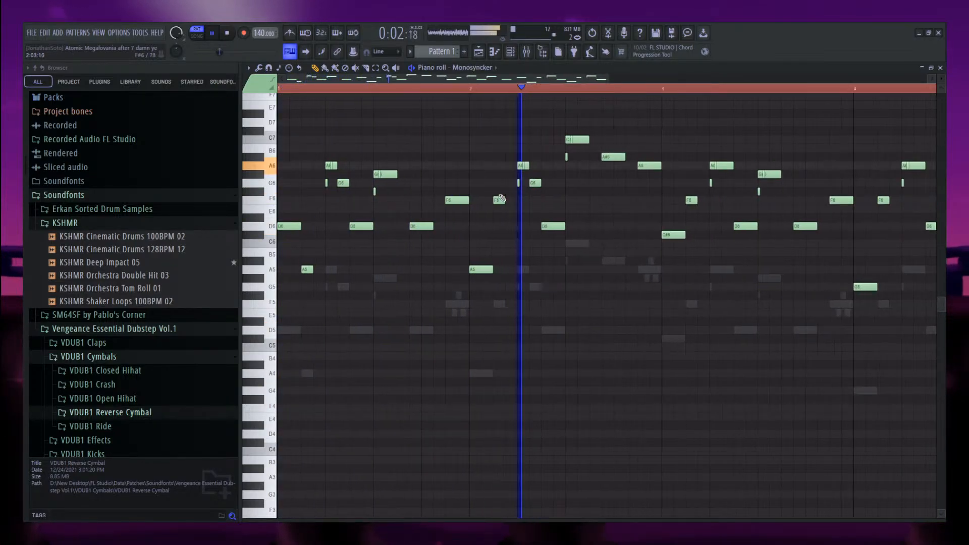
Shorten the bar 3 A notes in Monosyncker and GenesiSF and follow each with a G note.
{"action": "left_click_drag", "start_coordinate": [604, 168], "coordinate": [585, 167]}
{"action": "key", "text": "space"}
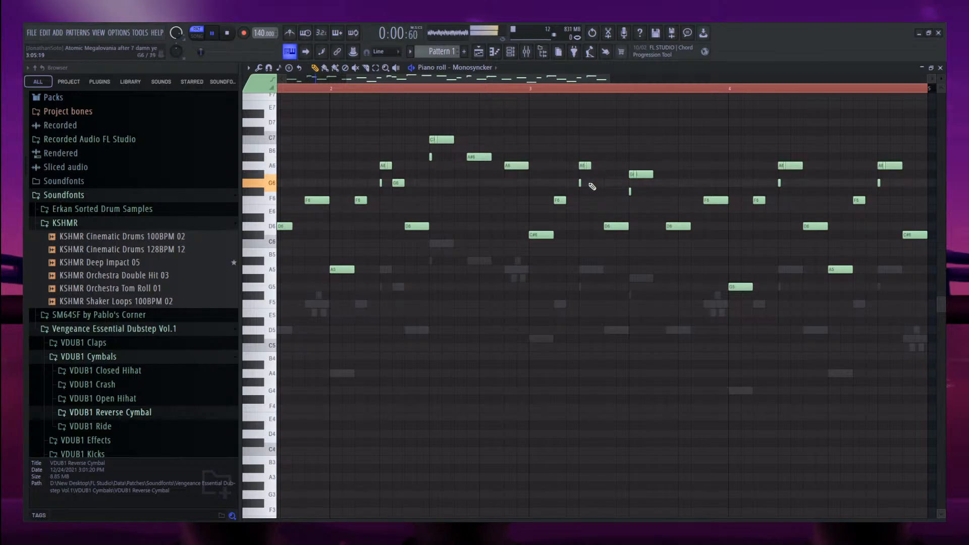
{"action": "key", "text": "space"}
{"action": "double_click", "coordinate": [587, 269]}
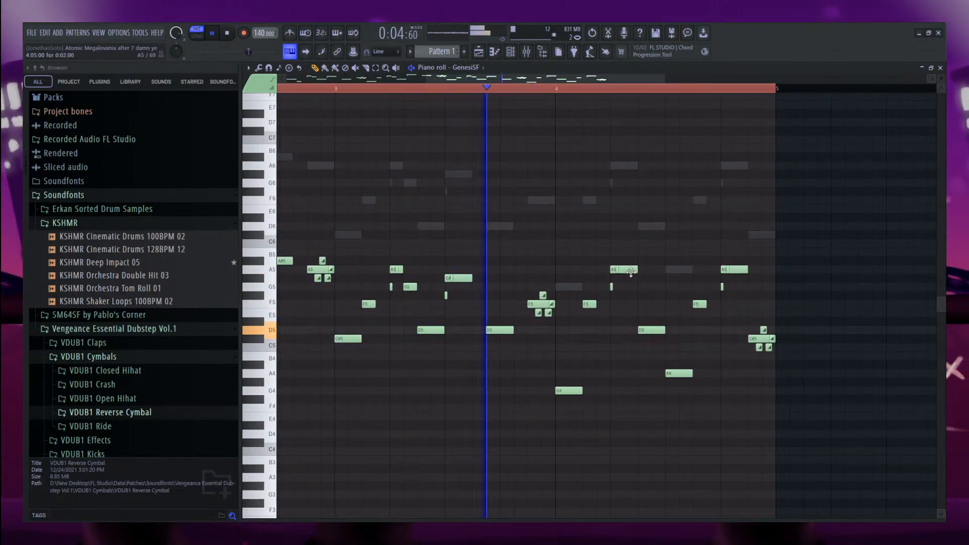
Shorten both high A notes in bar 4 of Monosyncker and GenesiSF, adding a G note after each.
{"action": "double_click", "coordinate": [625, 182]}
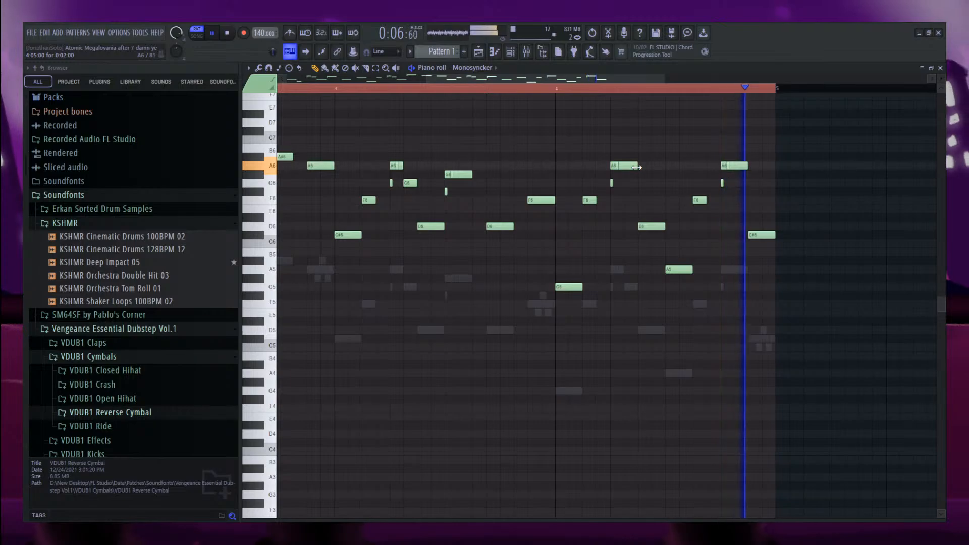
{"action": "scroll", "coordinate": [524, 170], "scroll_direction": "down", "scroll_amount": 3}
{"action": "scroll", "coordinate": [573, 198], "scroll_direction": "up", "scroll_amount": 5}
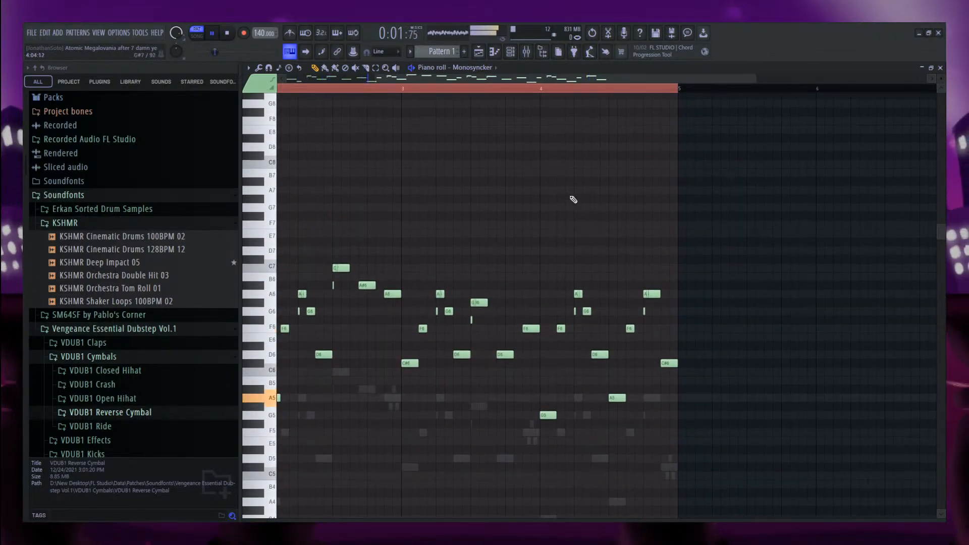
{"action": "scroll", "coordinate": [564, 199], "scroll_direction": "down", "scroll_amount": 3}
{"action": "scroll", "coordinate": [562, 198], "scroll_direction": "up", "scroll_amount": 3}
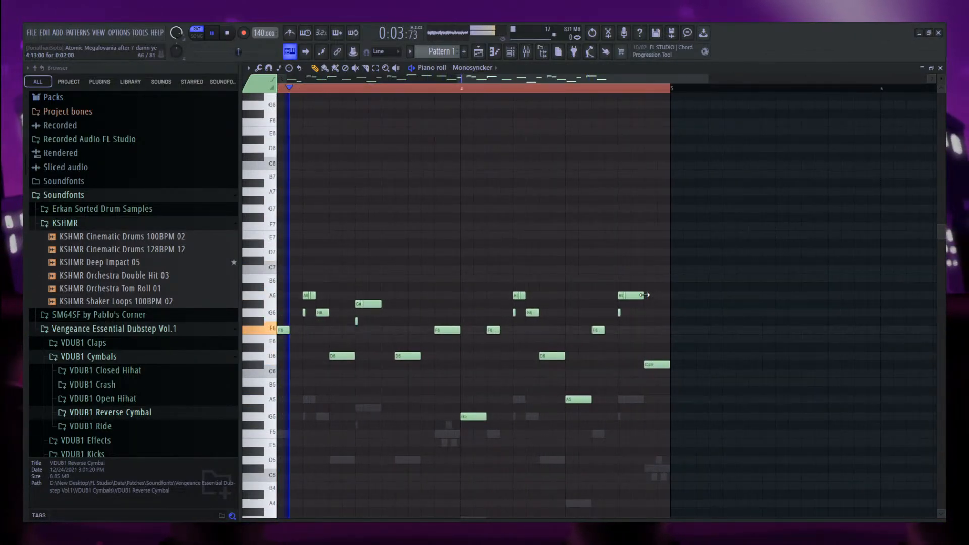
{"action": "double_click", "coordinate": [635, 399]}
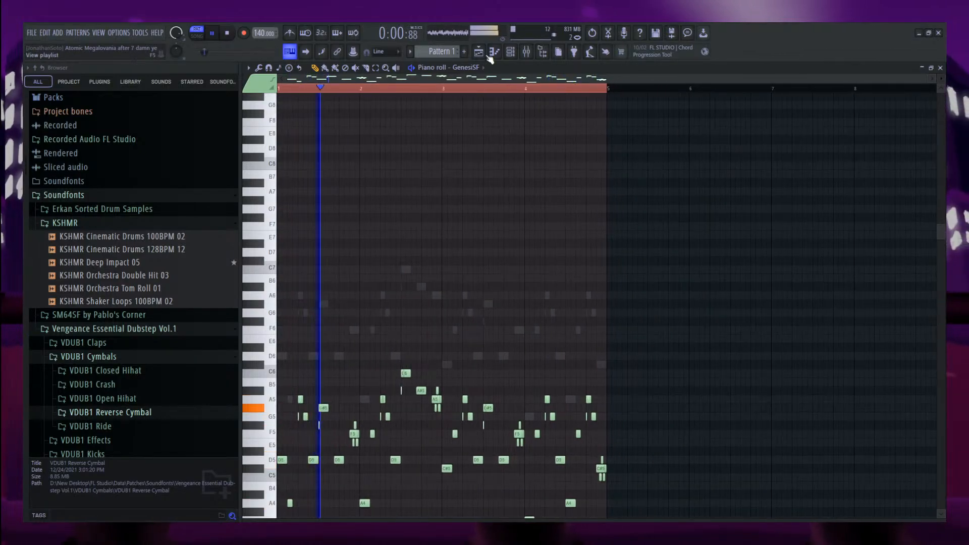
Return to the playlist, play back Pattern 1, and save the project.
{"action": "left_click", "coordinate": [479, 52]}
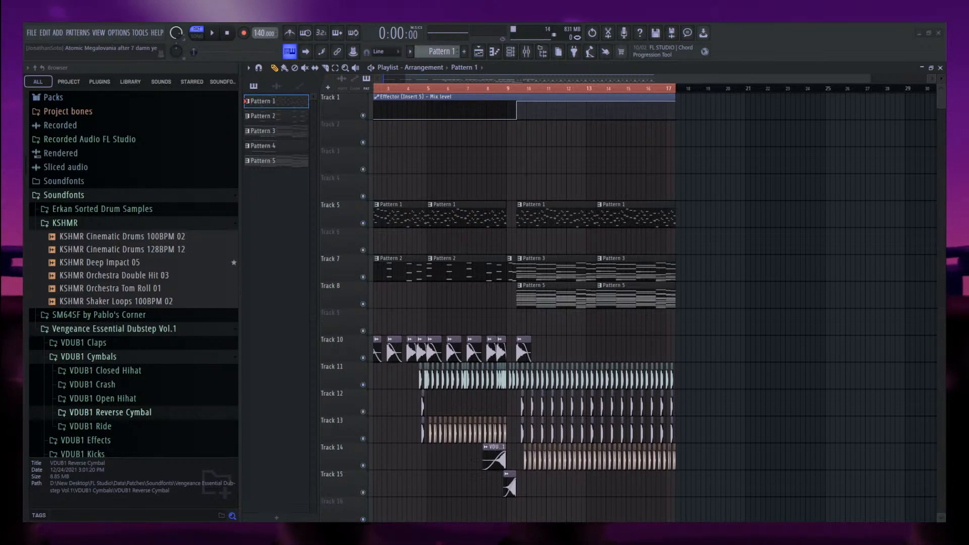
{"action": "key", "text": "space"}
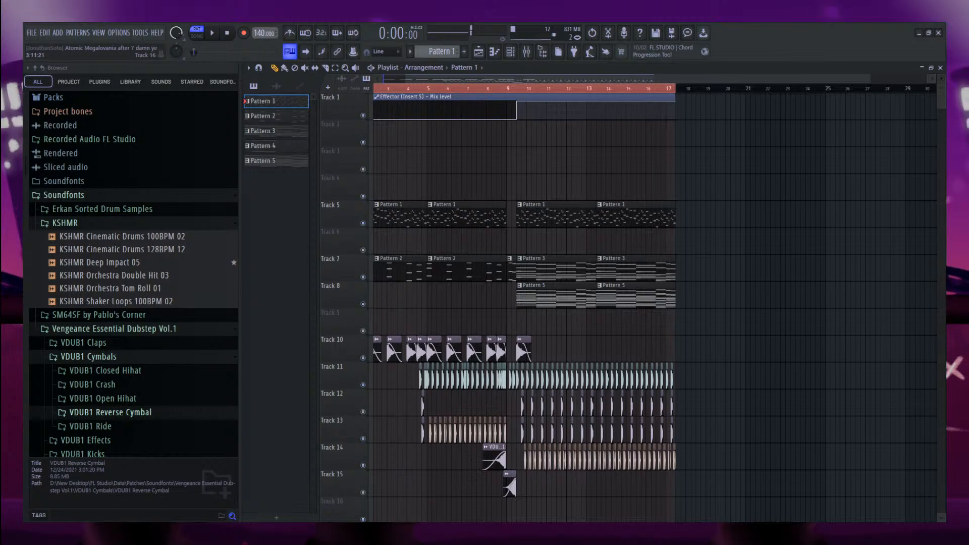
{"action": "key", "text": "space"}
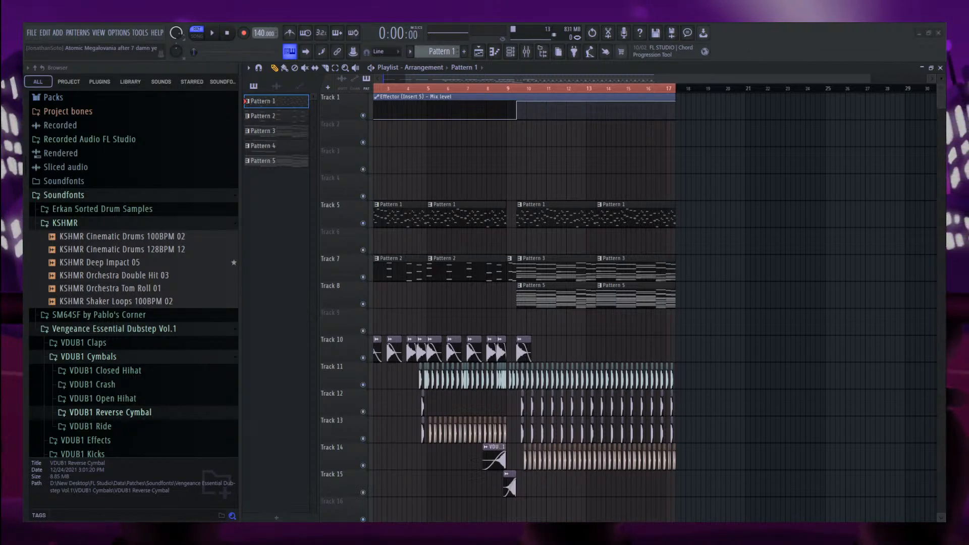
{"action": "key", "text": "ctrl+s"}
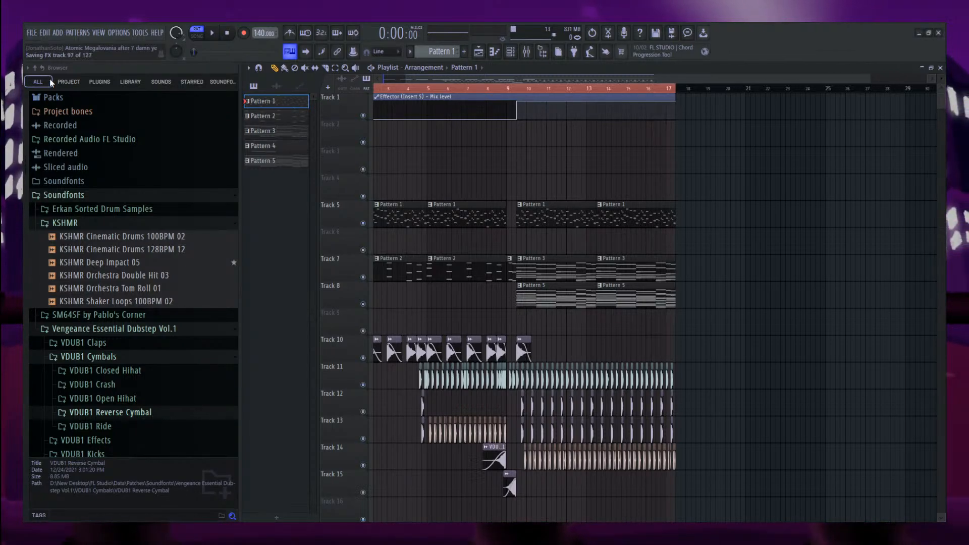
Play the song arrangement from around bar 9 to hear the layered chords and melody.
{"action": "key", "text": "space"}
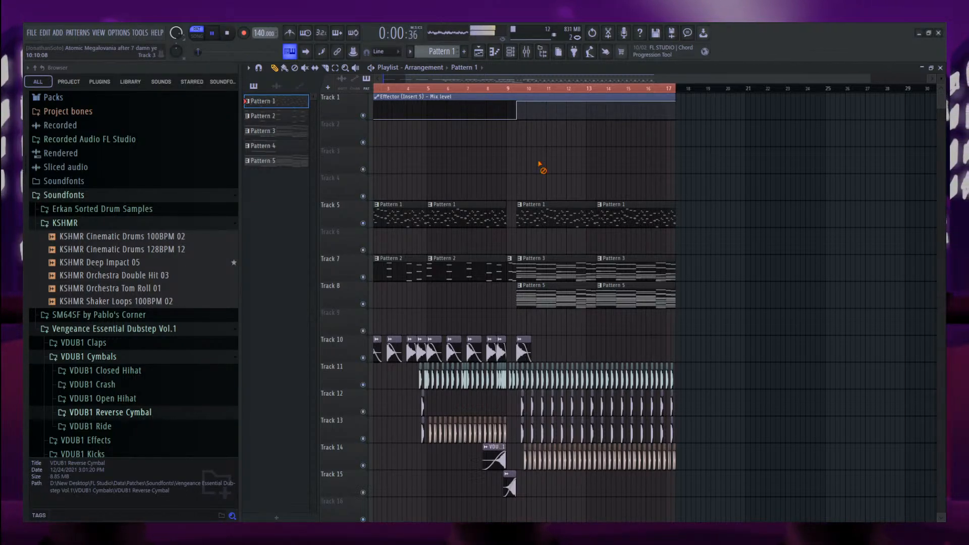
{"action": "left_click", "coordinate": [509, 90]}
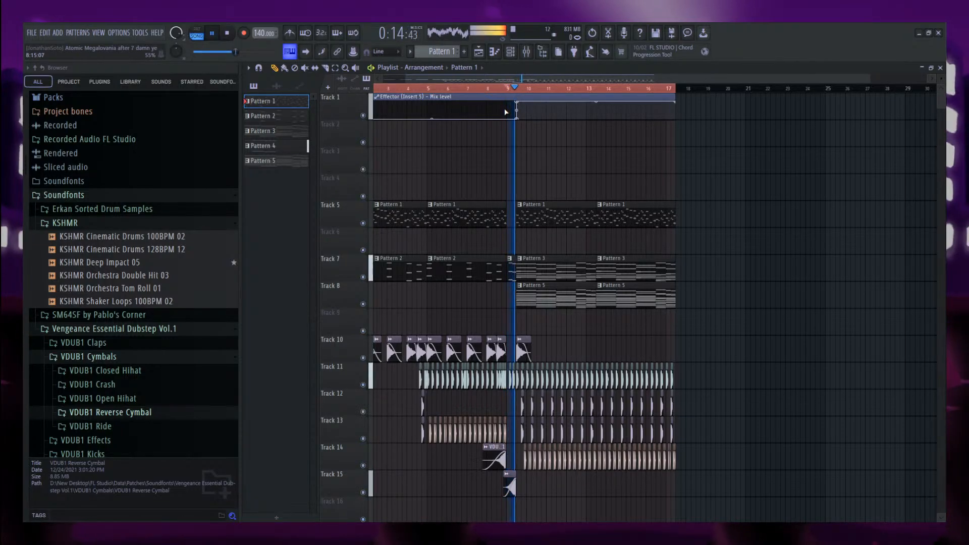
{"action": "scroll", "coordinate": [534, 302], "scroll_direction": "up", "scroll_amount": 2}
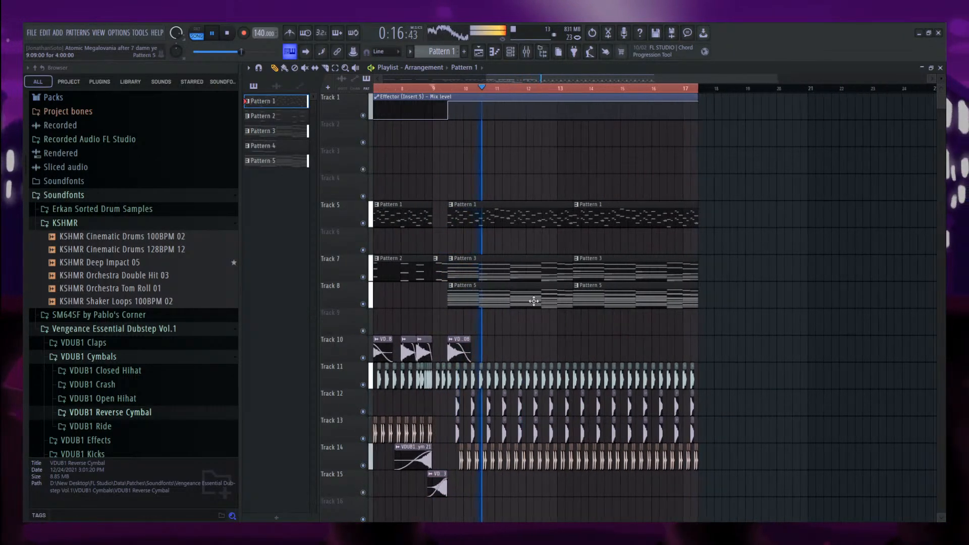
Switch from song to pattern playback, add an Aesthetica channel to Pattern 1, and open its piano roll.
{"action": "double_click", "coordinate": [468, 222]}
{"action": "left_click", "coordinate": [196, 36]}
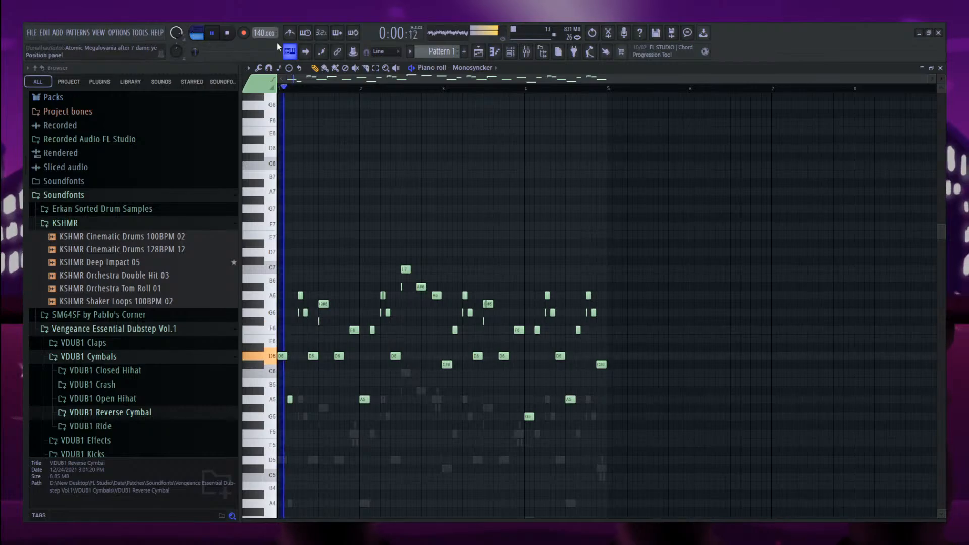
{"action": "key", "text": "F6"}
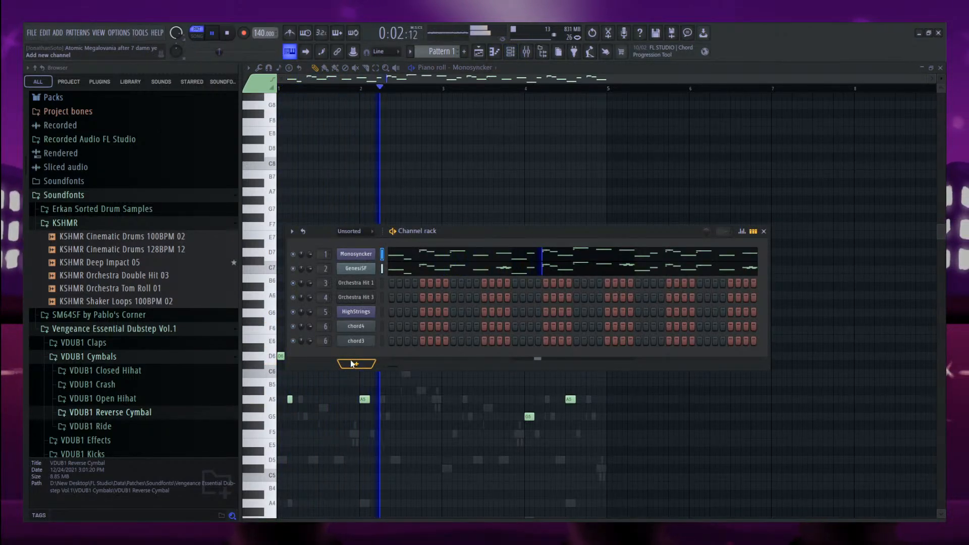
{"action": "left_click", "coordinate": [354, 364]}
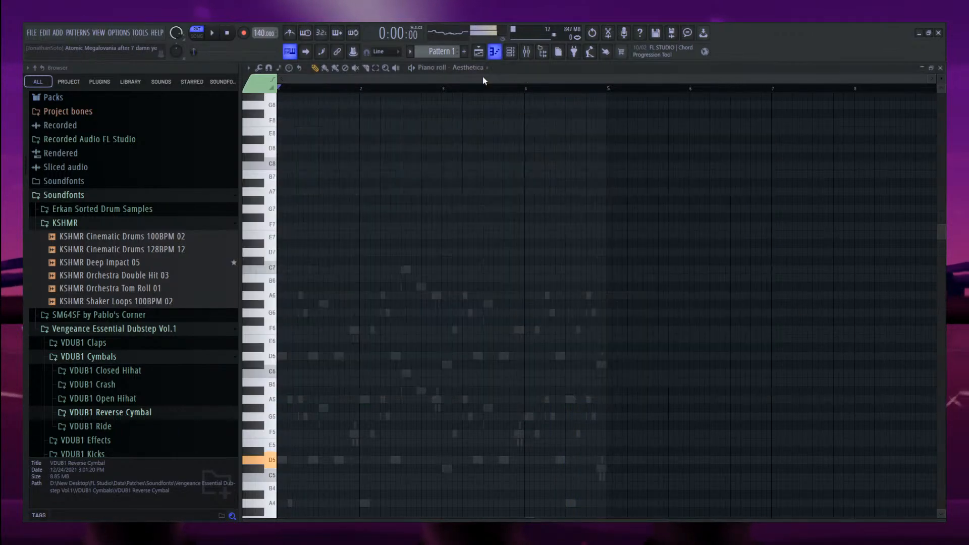
Enter a rhythm of five short D5 notes across bar 1 of the Aesthetica piano roll.
{"action": "scroll", "coordinate": [312, 350], "scroll_direction": "down", "scroll_amount": 4}
{"action": "left_click", "coordinate": [281, 332]}
{"action": "scroll", "coordinate": [284, 331], "scroll_direction": "up", "scroll_amount": 4}
{"action": "key", "text": "space"}
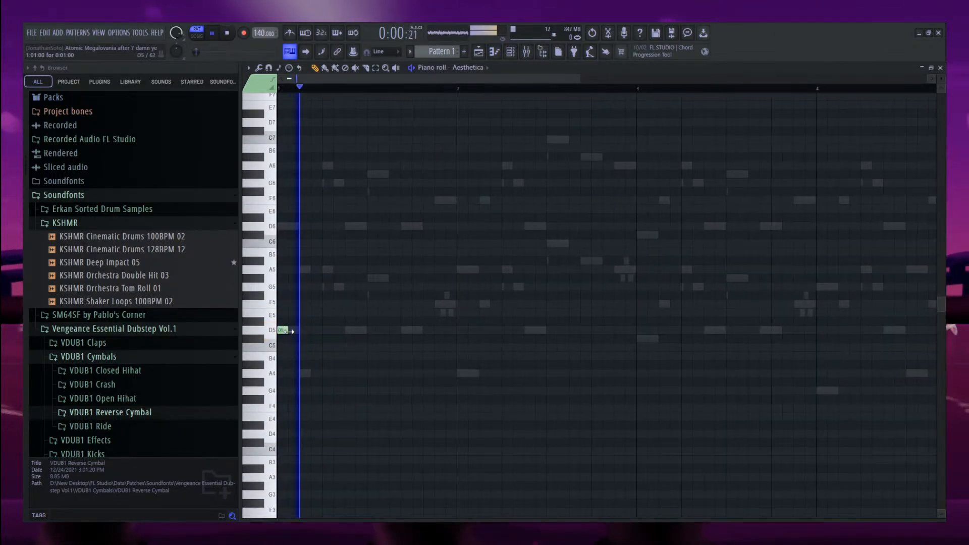
{"action": "left_click_drag", "start_coordinate": [290, 331], "coordinate": [299, 331]}
{"action": "left_click", "coordinate": [328, 330]}
{"action": "left_click", "coordinate": [374, 330]}
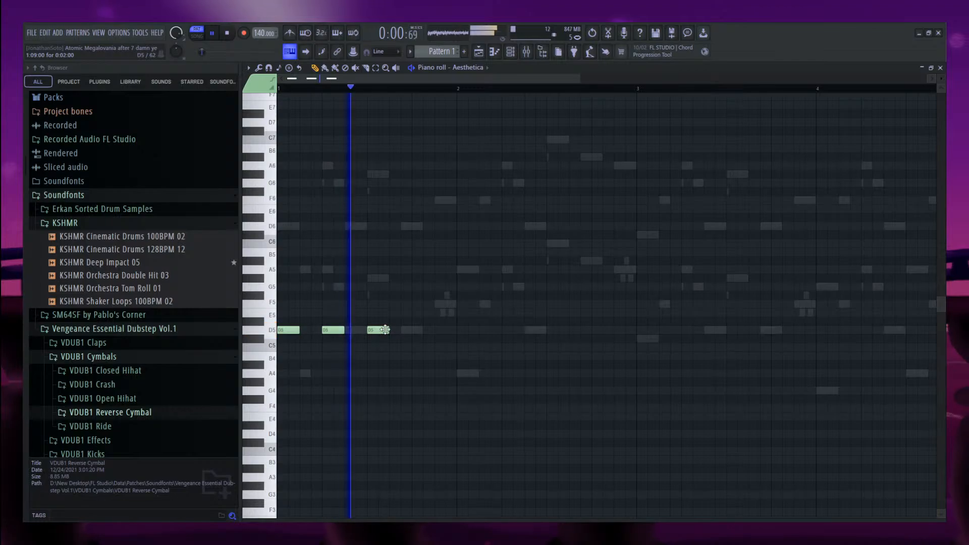
{"action": "left_click", "coordinate": [408, 330]}
{"action": "left_click", "coordinate": [441, 330]}
Transfer the five D5 notes to Aesthetica's piano roll in Pattern 5 and start playback.
{"action": "key", "text": "space"}
{"action": "left_click_drag", "start_coordinate": [495, 337], "coordinate": [212, 324]}
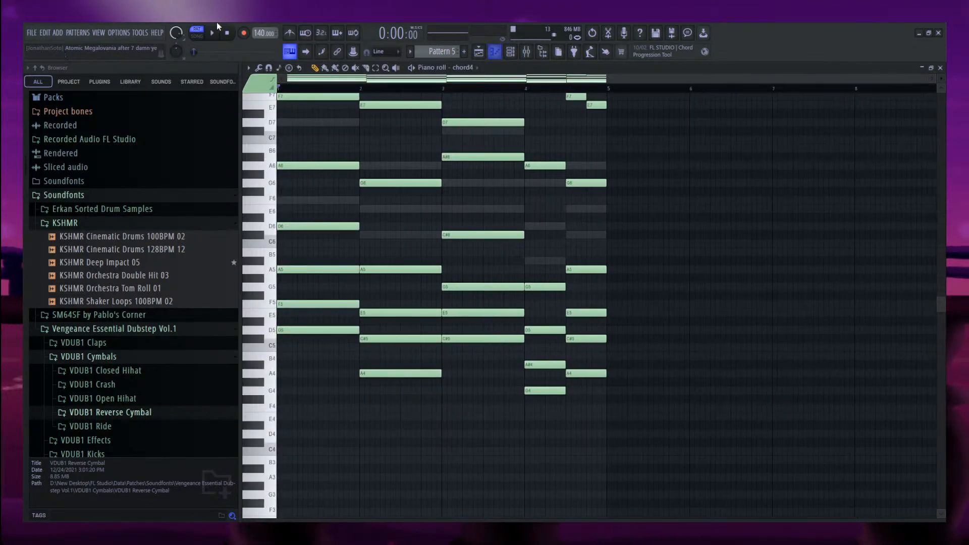
{"action": "left_click", "coordinate": [213, 32]}
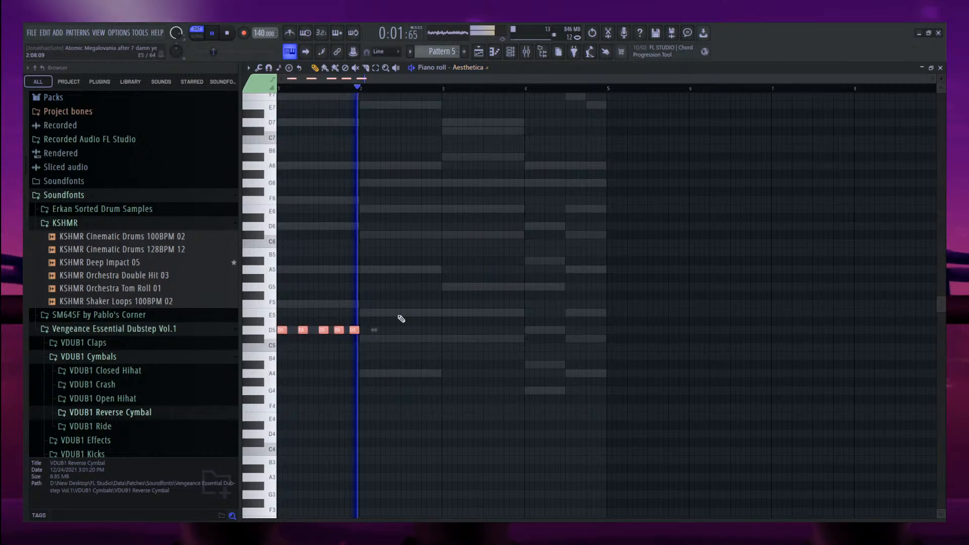
Duplicate the five-note rhythm into bars 2 to 4 on A4, C#5 and G4, raising the last three notes to A4.
{"action": "scroll", "coordinate": [288, 333], "scroll_direction": "up", "scroll_amount": 2}
{"action": "mouse_move", "coordinate": [280, 333]}
{"action": "left_mouse_down"}
{"action": "mouse_move", "coordinate": [392, 377]}
{"action": "mouse_move", "coordinate": [505, 338]}
{"action": "left_mouse_up"}
{"action": "left_click_drag", "start_coordinate": [645, 386], "coordinate": [617, 395]}
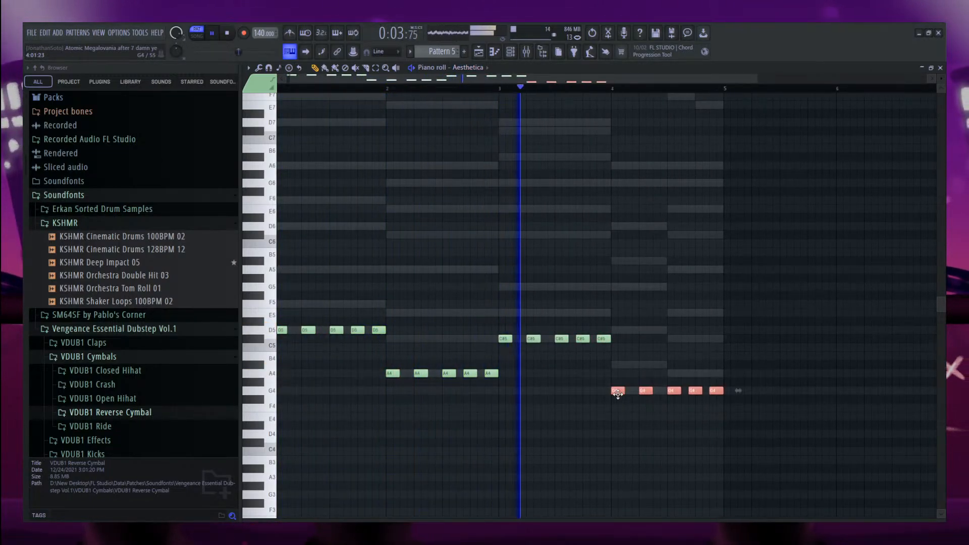
{"action": "left_click_drag", "start_coordinate": [783, 403], "coordinate": [673, 389]}
{"action": "mouse_move", "coordinate": [674, 391]}
{"action": "left_mouse_down"}
{"action": "mouse_move", "coordinate": [675, 365]}
{"action": "mouse_move", "coordinate": [668, 375]}
{"action": "left_mouse_up"}
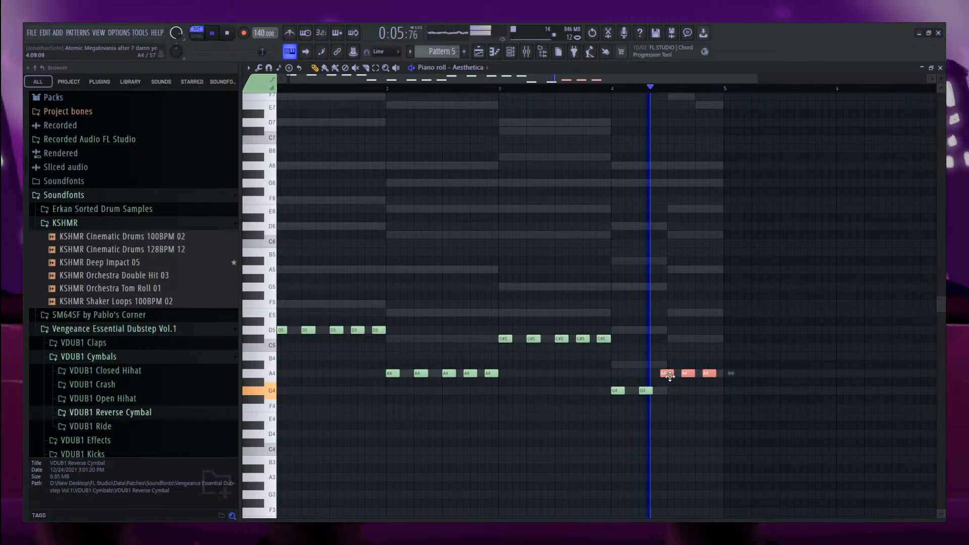
Cut all Aesthetica notes from Pattern 5 and paste them into Pattern 6.
{"action": "scroll", "coordinate": [766, 357], "scroll_direction": "down", "scroll_amount": 3}
{"action": "key", "text": "ctrl+a"}
{"action": "key", "text": "ctrl+x"}
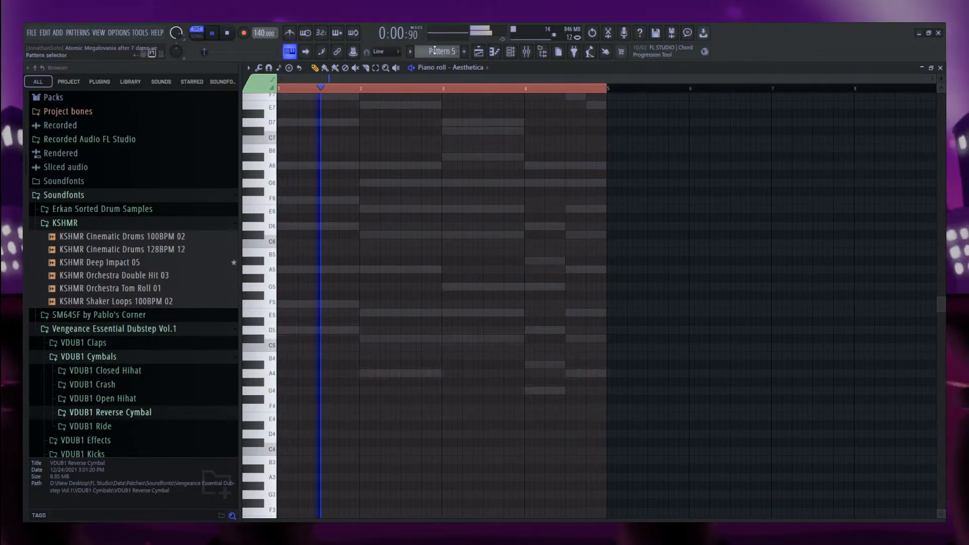
{"action": "scroll", "coordinate": [444, 51], "scroll_direction": "down", "scroll_amount": 1}
{"action": "key", "text": "ctrl+v"}
Route Aesthetica to Insert 7 and add Fruity Parametric EQ 2 with a boost in the low bands.
{"action": "left_click", "coordinate": [510, 51]}
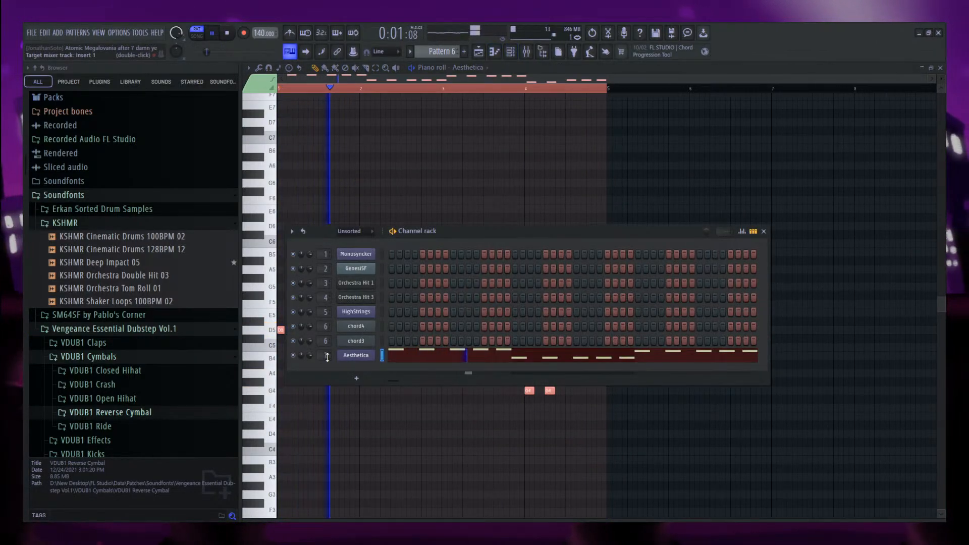
{"action": "key", "text": "F9"}
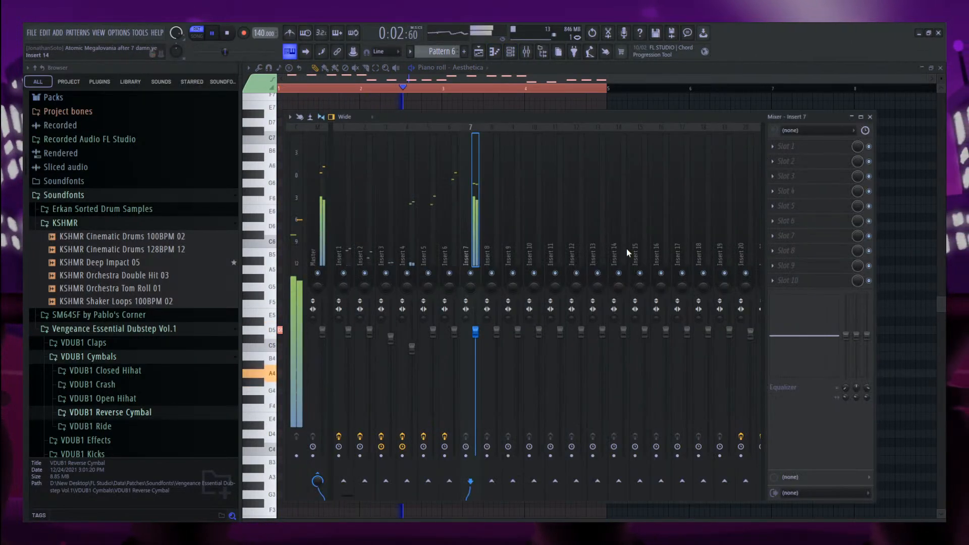
{"action": "left_click", "coordinate": [804, 148]}
{"action": "left_click", "coordinate": [596, 220]}
{"action": "left_click_drag", "start_coordinate": [381, 256], "coordinate": [380, 237]}
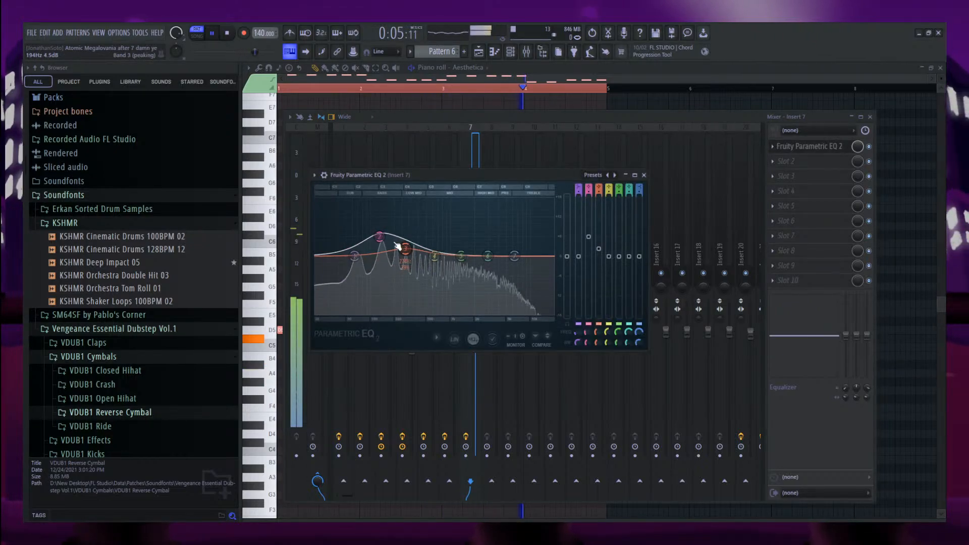
Add a Kepler Exo channel with the Voltabass preset on Insert 8 and paste the Aesthetica notes into it.
{"action": "key", "text": "F6"}
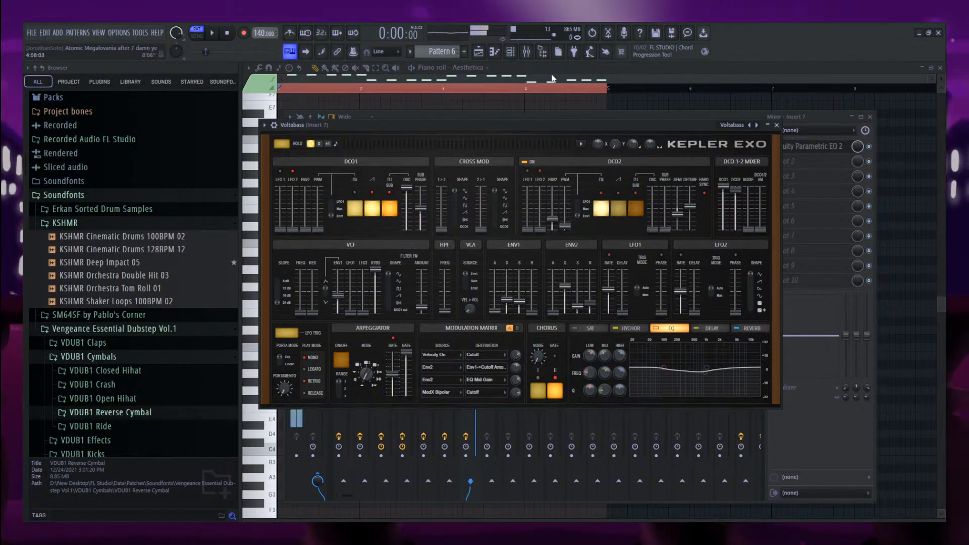
{"action": "left_click", "coordinate": [498, 52]}
{"action": "key", "text": "space"}
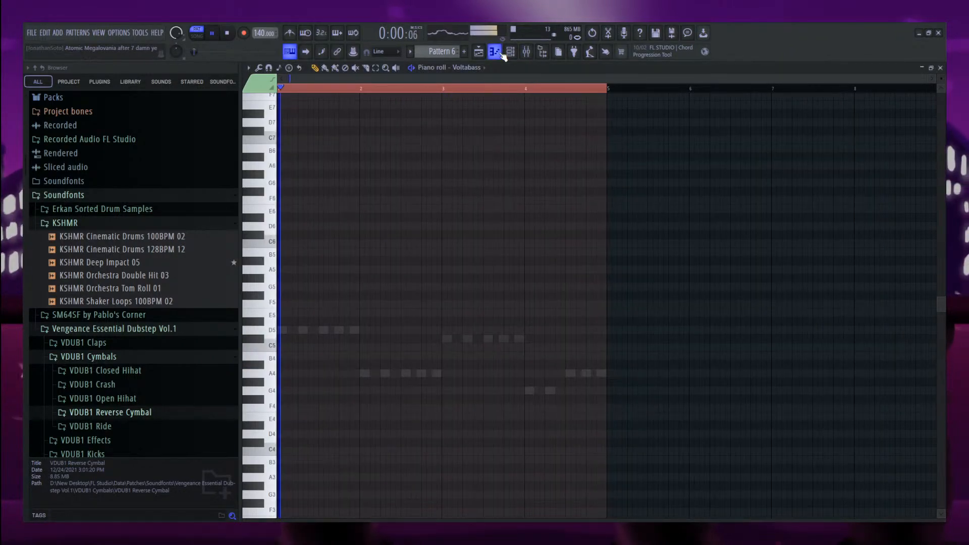
{"action": "left_click", "coordinate": [494, 52]}
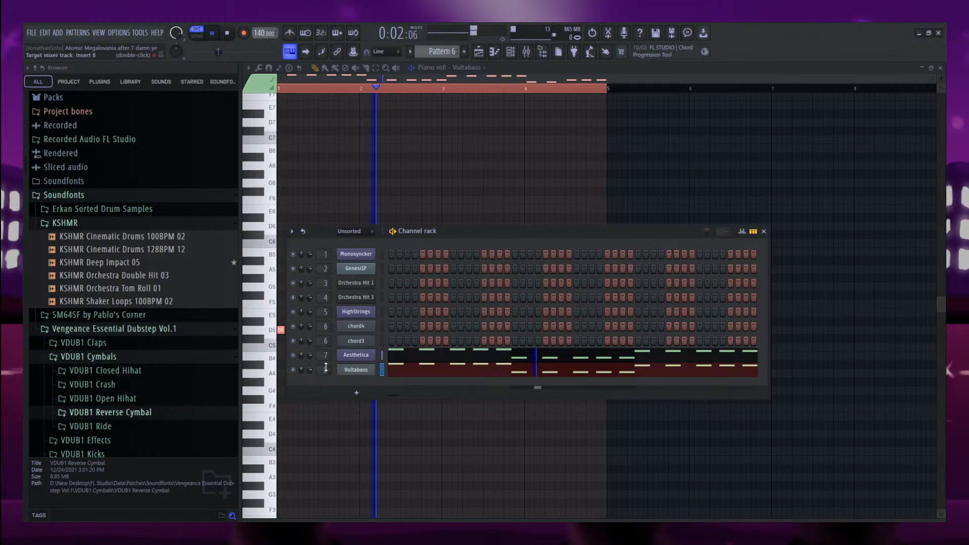
{"action": "key", "text": "F9"}
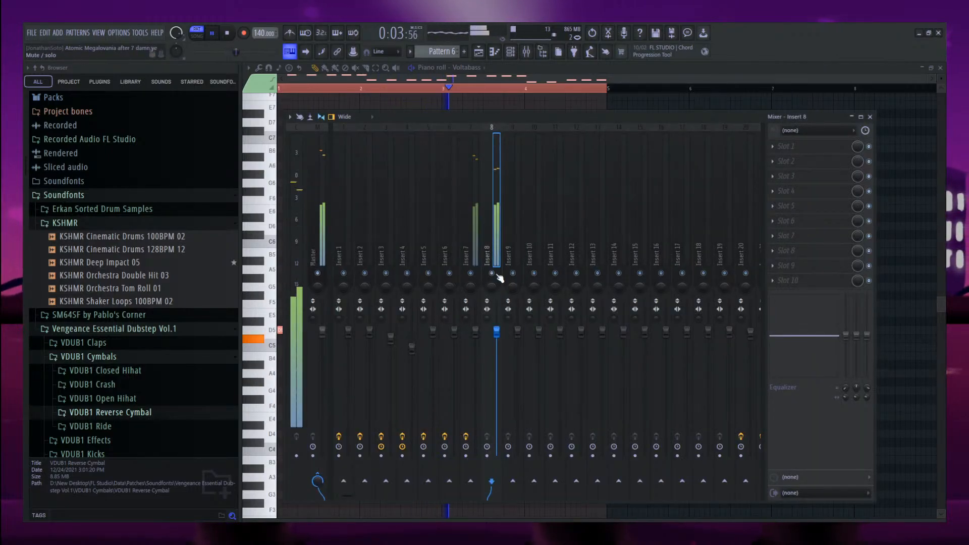
Add Fruity Parametric EQ 2 to Insert 8, boosting bands 2 and 3 and slightly cutting band 6.
{"action": "left_click", "coordinate": [774, 146]}
{"action": "left_click", "coordinate": [575, 221]}
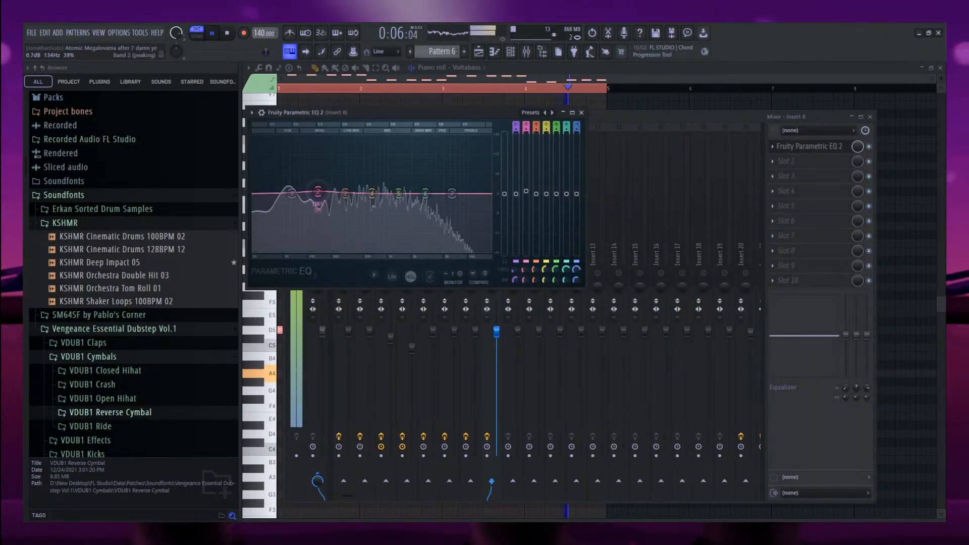
{"action": "left_click_drag", "start_coordinate": [345, 193], "coordinate": [324, 183]}
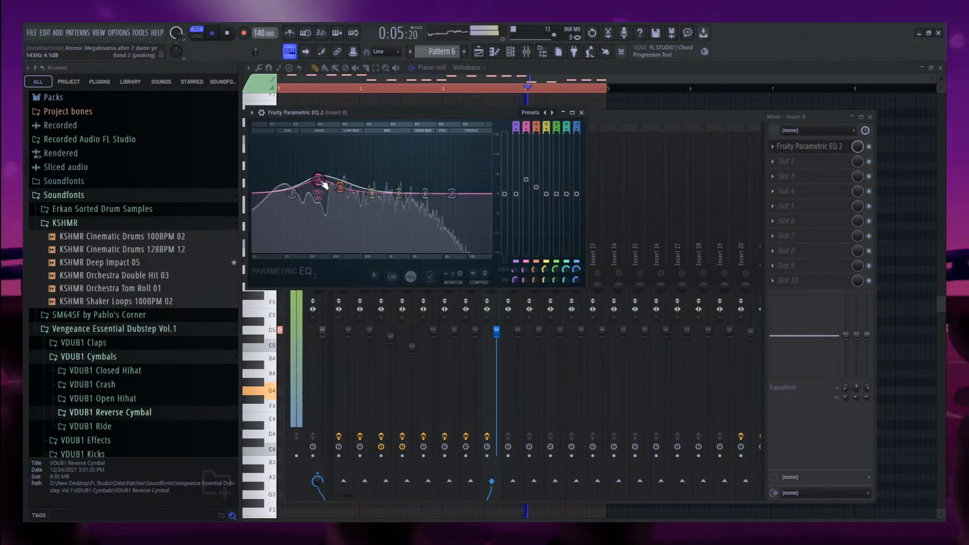
{"action": "left_click_drag", "start_coordinate": [427, 195], "coordinate": [426, 200]}
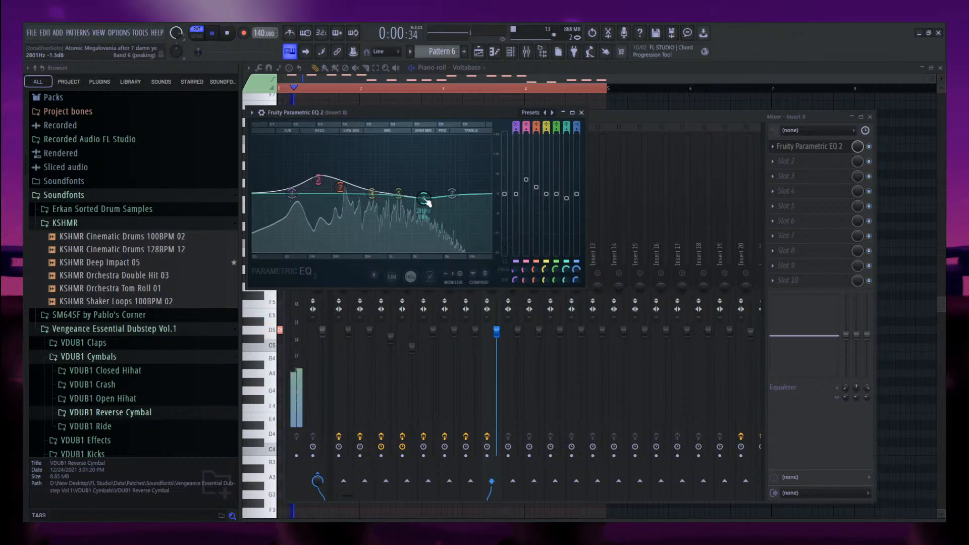
Solo Insert 8, add and adjust an effect in its second slot, and select Insert 7.
{"action": "left_click", "coordinate": [492, 332]}
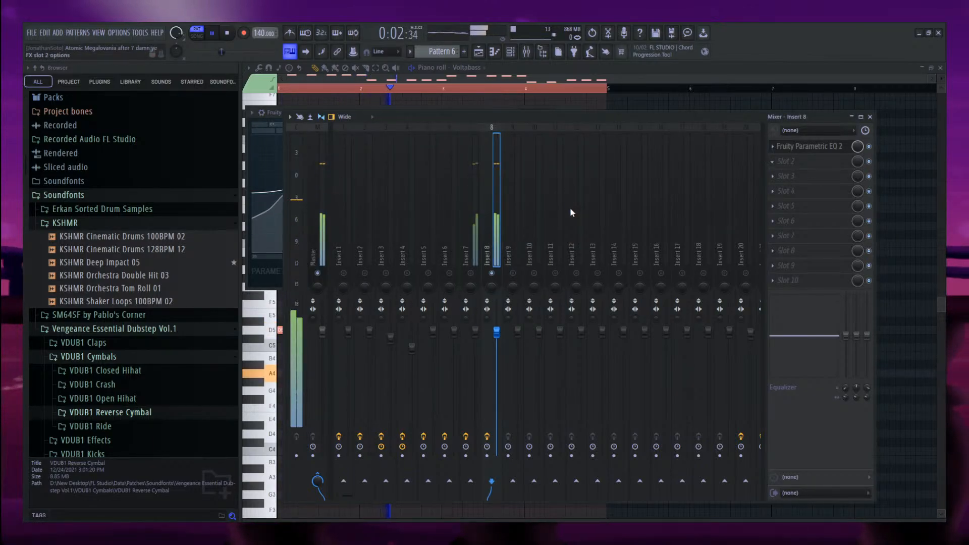
{"action": "left_click", "coordinate": [552, 238]}
{"action": "left_click_drag", "start_coordinate": [370, 217], "coordinate": [373, 208]}
{"action": "left_click", "coordinate": [476, 169]}
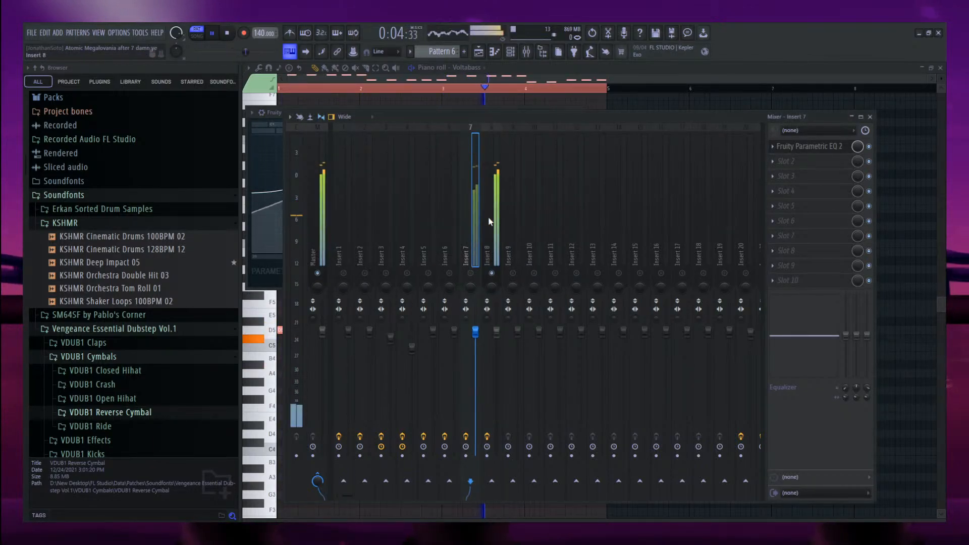
Try Fruity Flanger in the third effect slot of Insert 7.
{"action": "left_click", "coordinate": [781, 178]}
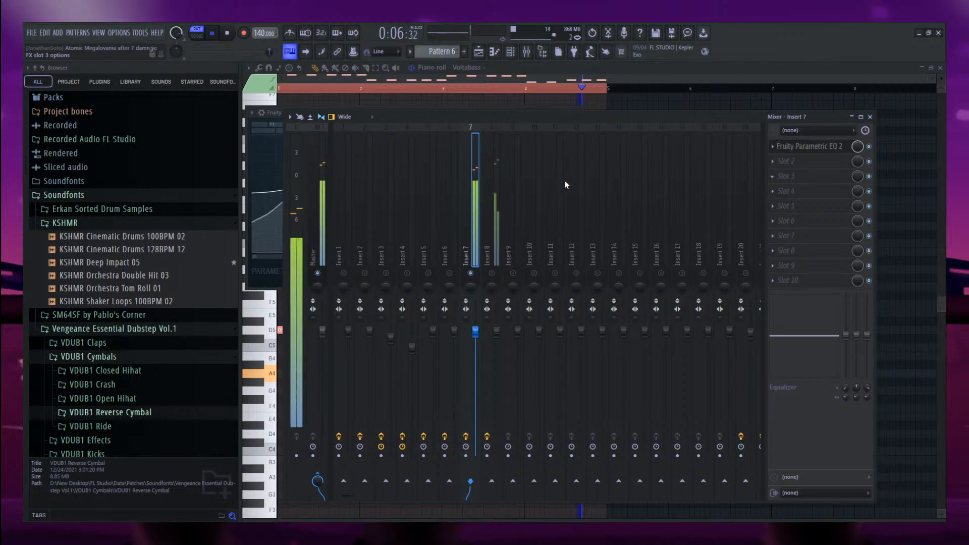
{"action": "left_click", "coordinate": [564, 181]}
{"action": "left_click", "coordinate": [794, 166]}
Put Fruity Flangus in the second effect slot of Insert 7, switch to its next preset, and unsolo the track.
{"action": "left_click", "coordinate": [774, 178]}
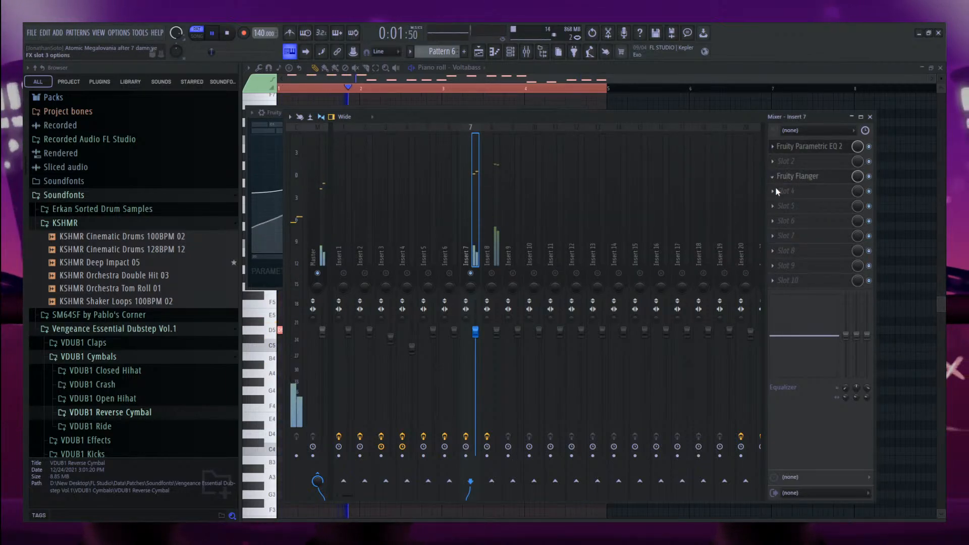
{"action": "left_click", "coordinate": [559, 183]}
{"action": "left_click_drag", "start_coordinate": [774, 182], "coordinate": [788, 162]}
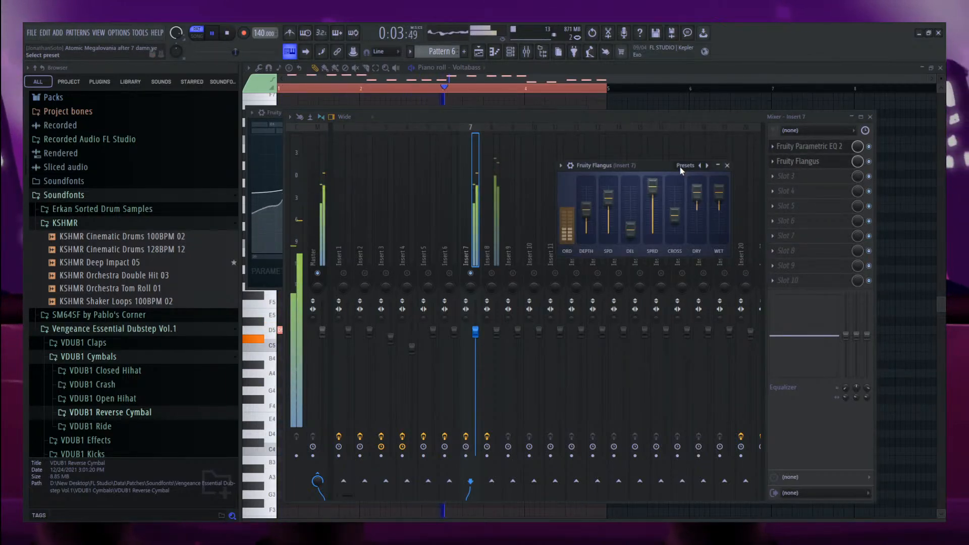
{"action": "left_click", "coordinate": [707, 165]}
{"action": "right_click", "coordinate": [470, 274]}
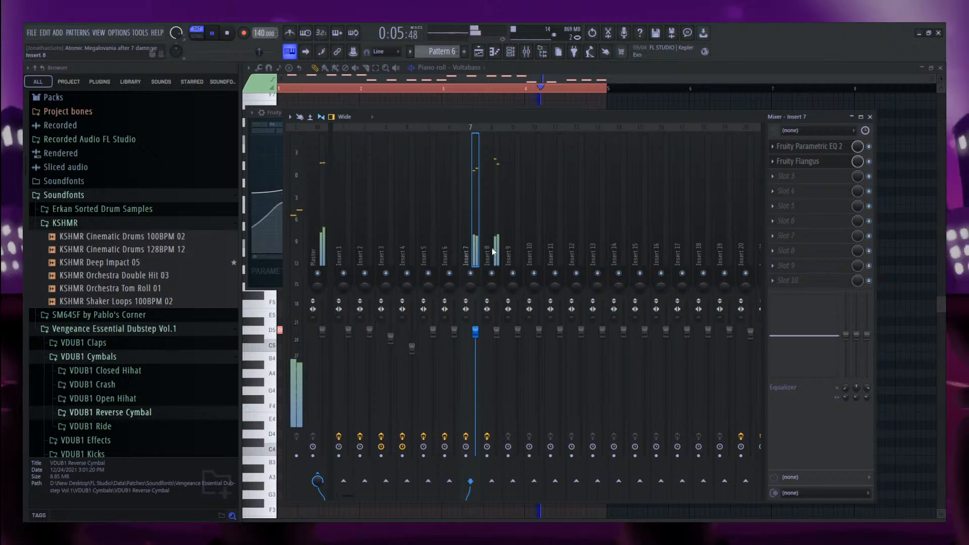
Place two Pattern 6 clips on Track 9 beneath the Pattern 5 clips and play the song arrangement.
{"action": "left_click", "coordinate": [482, 52]}
{"action": "left_click", "coordinate": [514, 52]}
{"action": "right_click", "coordinate": [480, 148]}
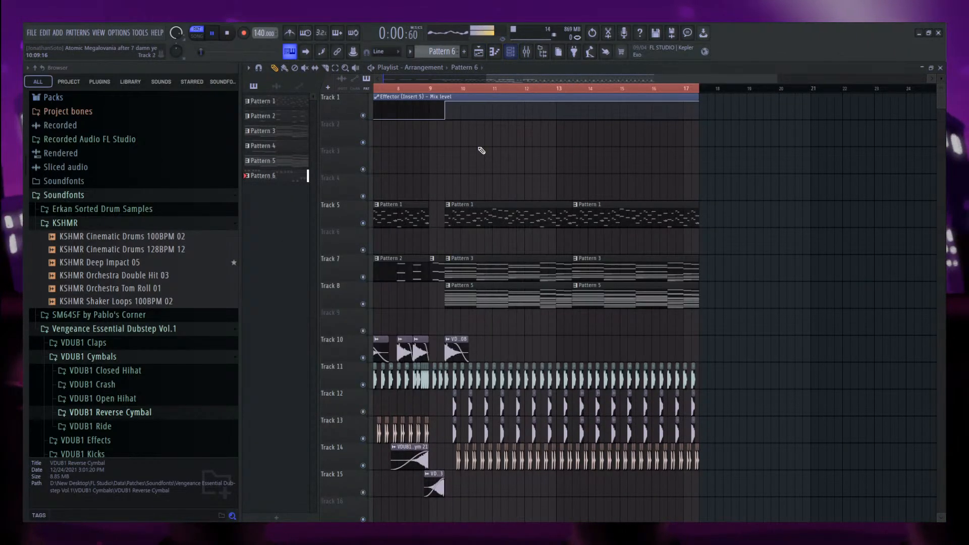
{"action": "left_click", "coordinate": [402, 91]}
{"action": "left_click", "coordinate": [449, 324]}
{"action": "left_click", "coordinate": [575, 324]}
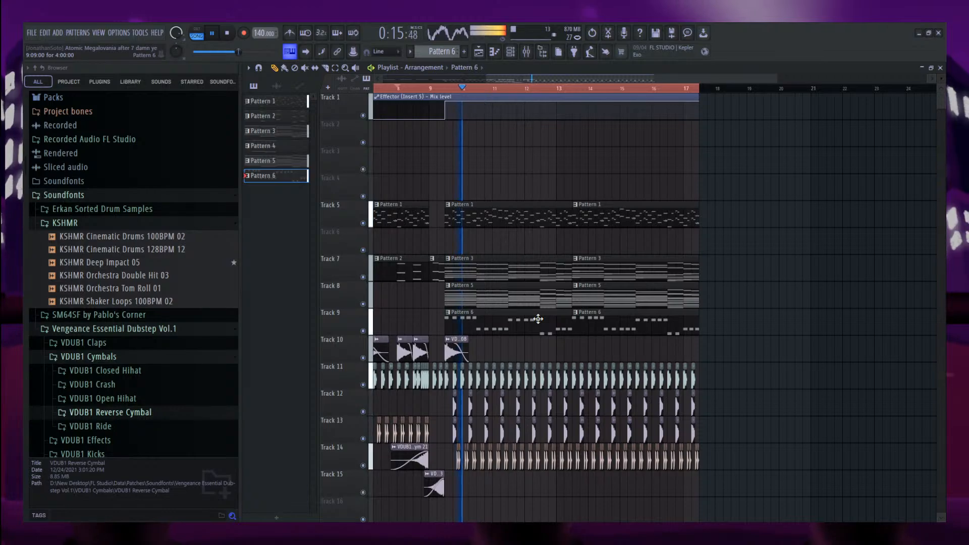
Add a FLEX channel and load the Golden Eden Fingered preset from the Essential Bass Guitars pack.
{"action": "left_click", "coordinate": [510, 52]}
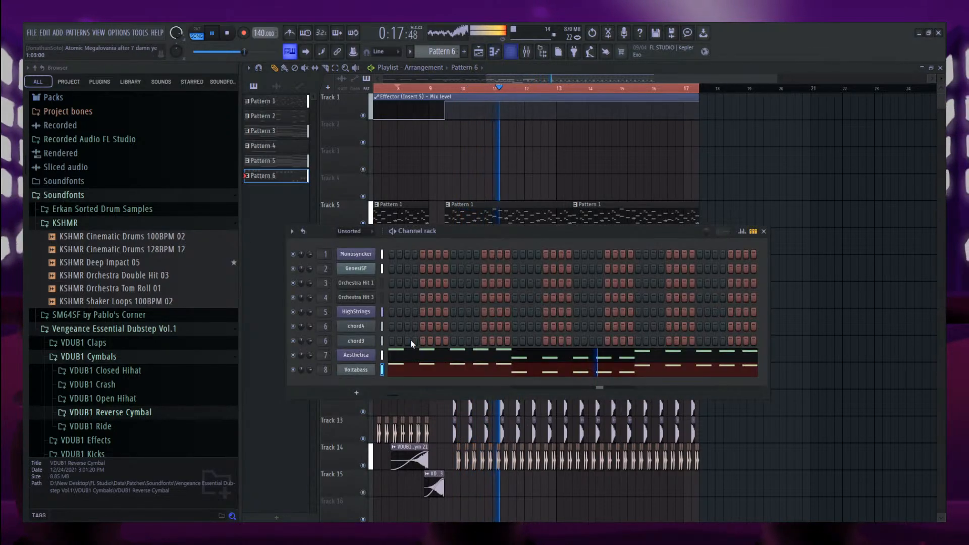
{"action": "left_click", "coordinate": [357, 393]}
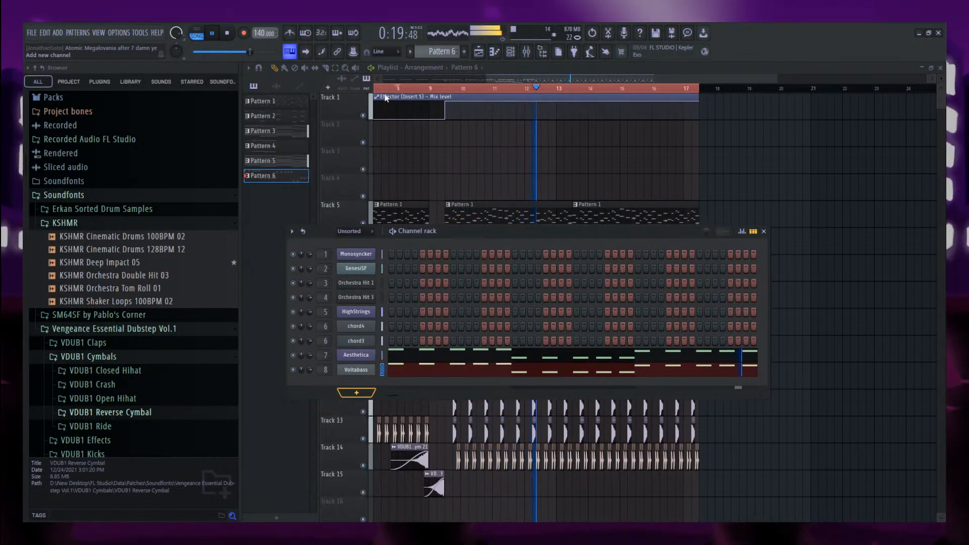
{"action": "left_click", "coordinate": [384, 97]}
{"action": "left_click", "coordinate": [315, 219]}
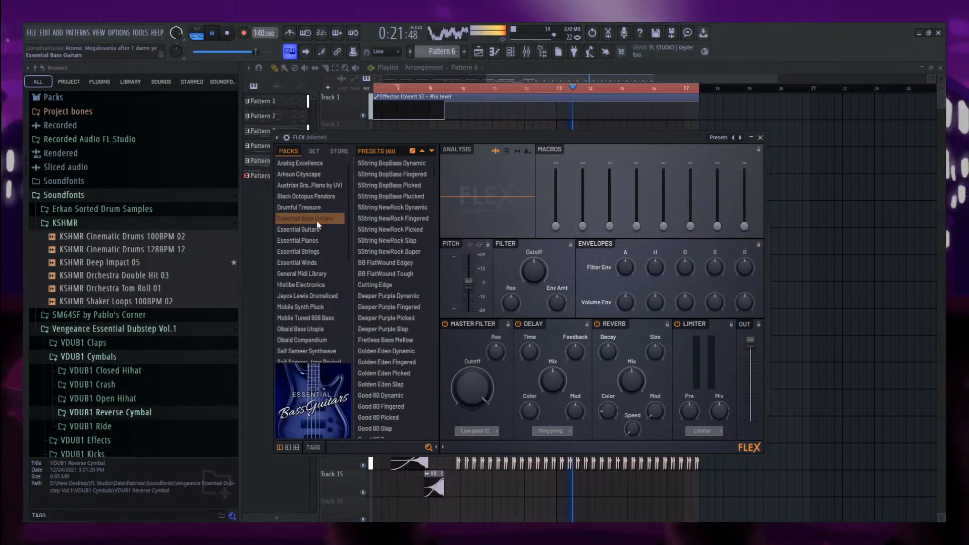
{"action": "left_click", "coordinate": [389, 361]}
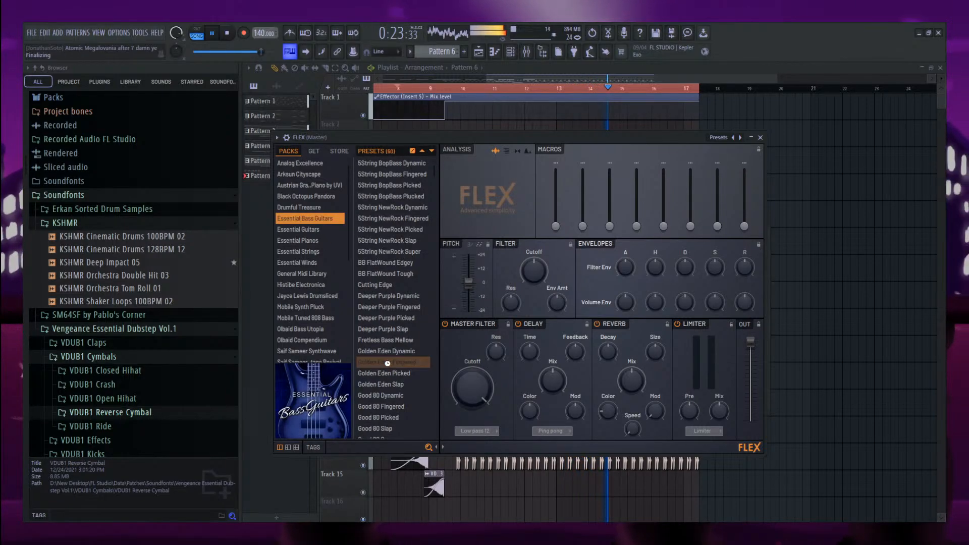
Paste the bass notes into the Golden Eden Fingered channel in Pattern 6 and route it to Insert 9.
{"action": "left_click", "coordinate": [495, 52]}
{"action": "left_click", "coordinate": [510, 51]}
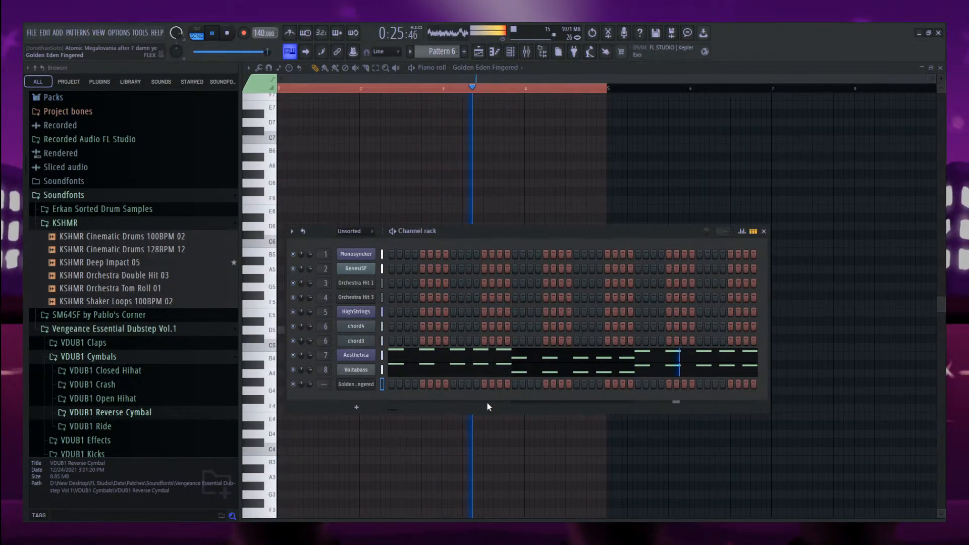
{"action": "key", "text": "ctrl+v"}
{"action": "scroll", "coordinate": [330, 385], "scroll_direction": "up", "scroll_amount": 7}
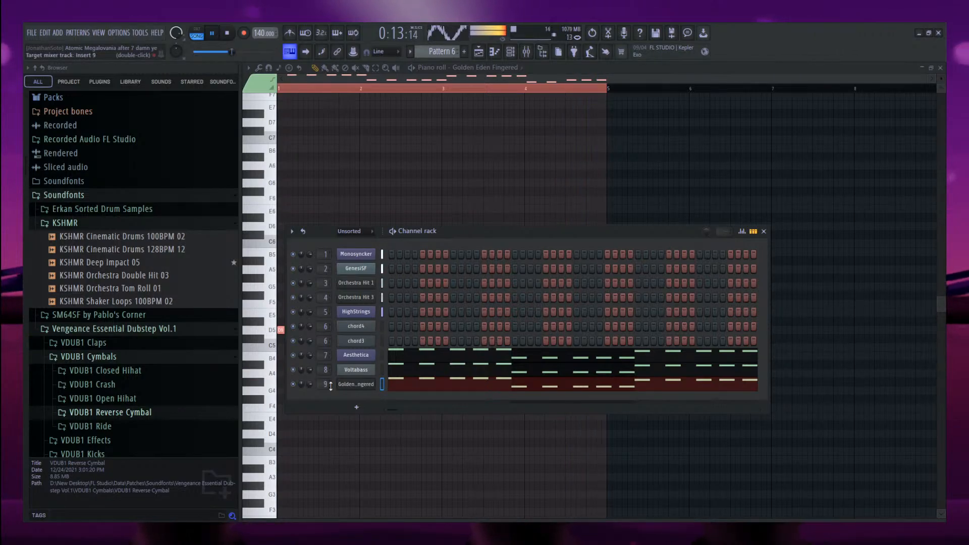
{"action": "double_click", "coordinate": [331, 385]}
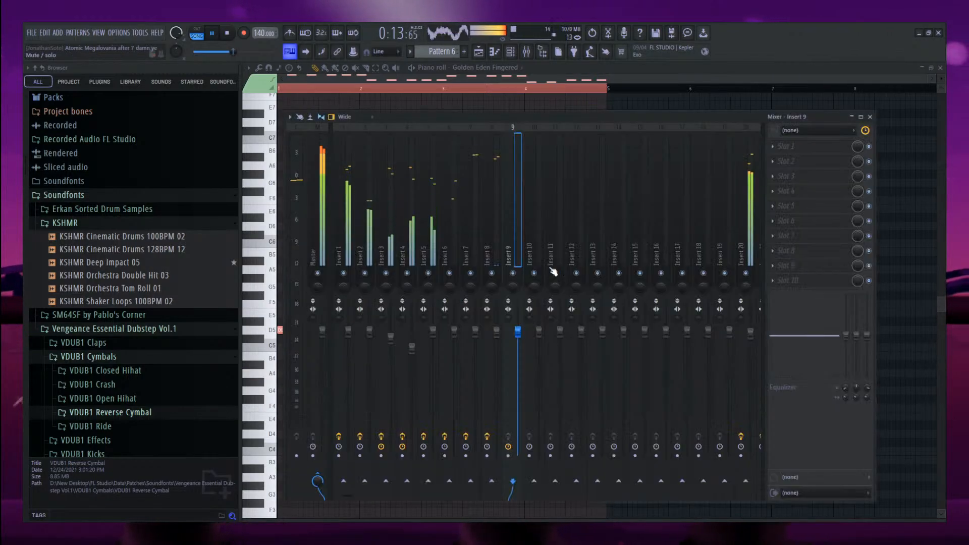
Lower the Golden Eden Fingered notes one octave and boost the lows on Insert 9 with Fruity Parametric EQ 2.
{"action": "left_click", "coordinate": [511, 53]}
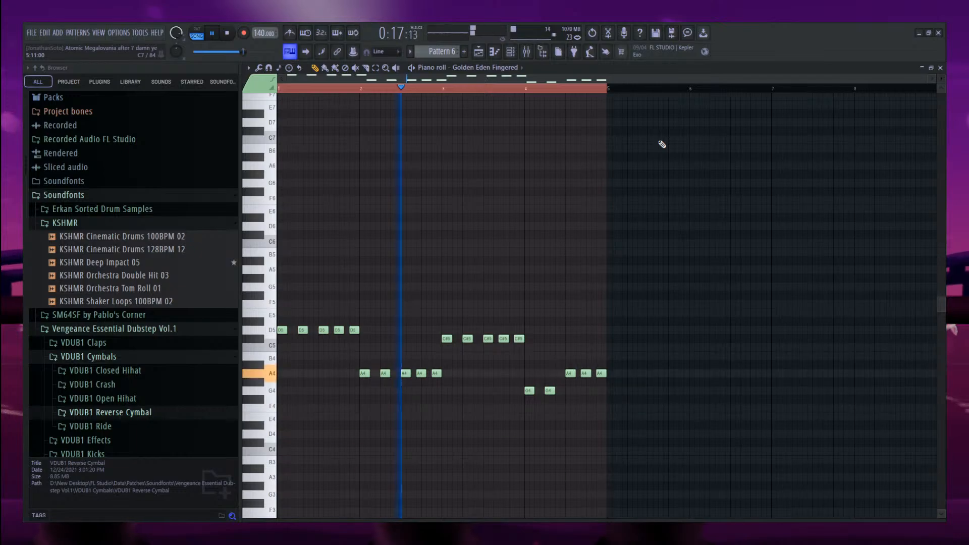
{"action": "key", "text": "F9"}
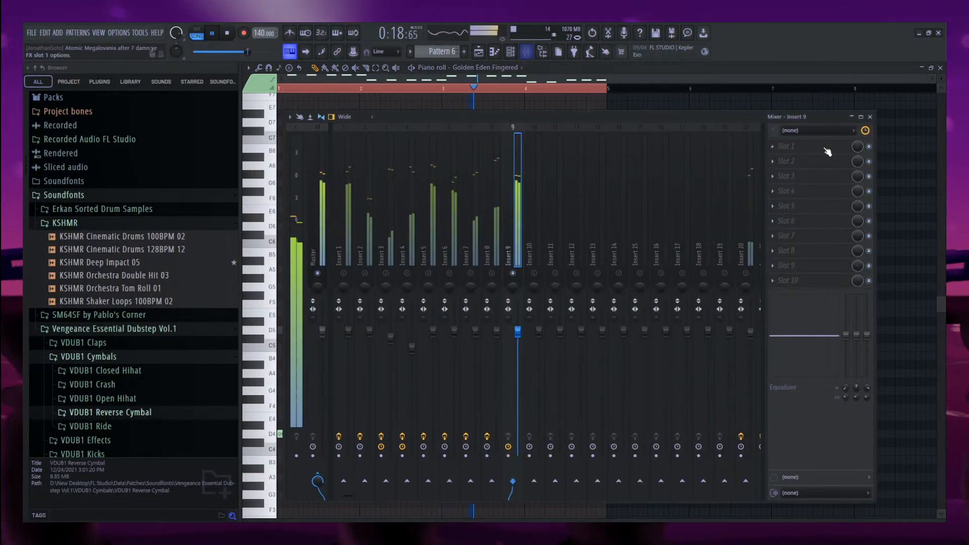
{"action": "left_click", "coordinate": [565, 222]}
{"action": "left_click_drag", "start_coordinate": [343, 219], "coordinate": [340, 206]}
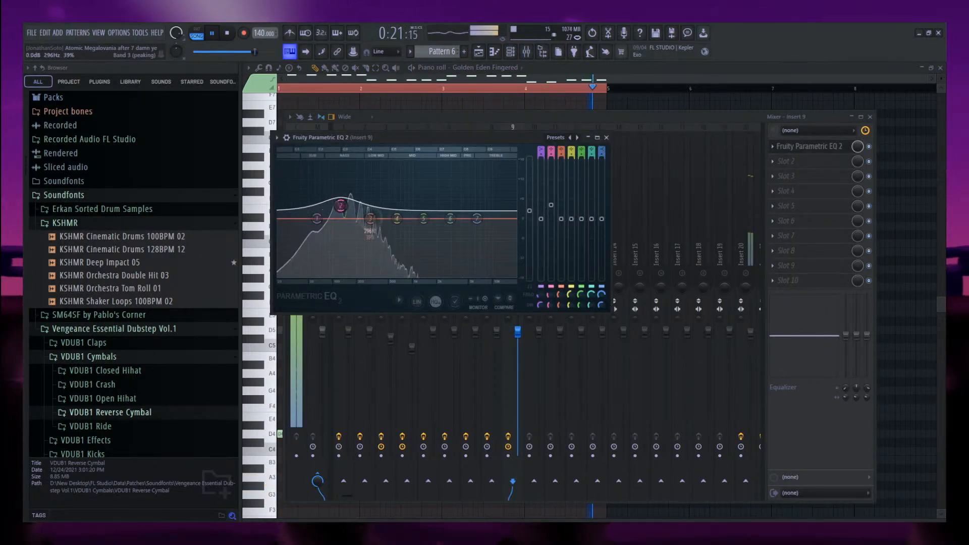
Lower the Insert 9 volume to about 76%, return to the full arrangement and stop playback.
{"action": "left_click", "coordinate": [831, 148]}
{"action": "right_click", "coordinate": [513, 274]}
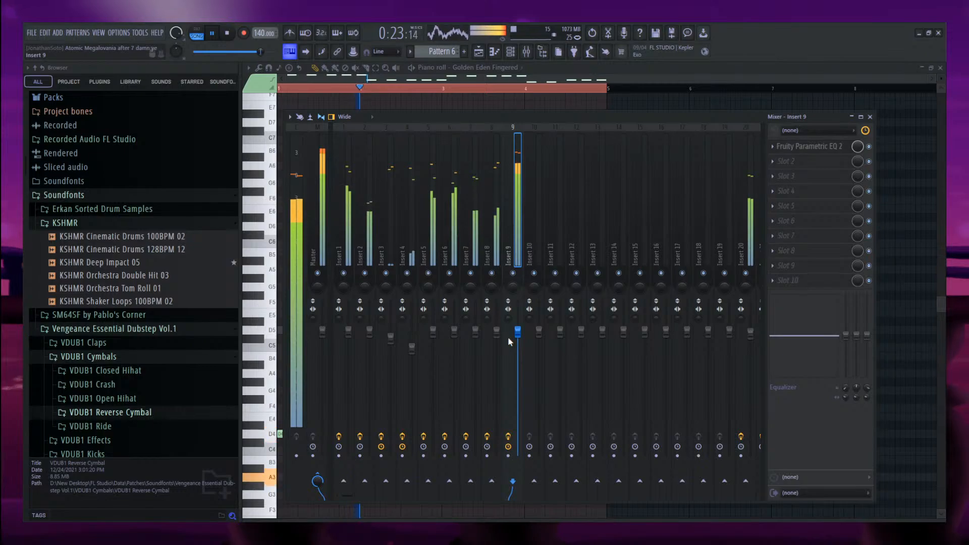
{"action": "left_click_drag", "start_coordinate": [517, 332], "coordinate": [518, 361]}
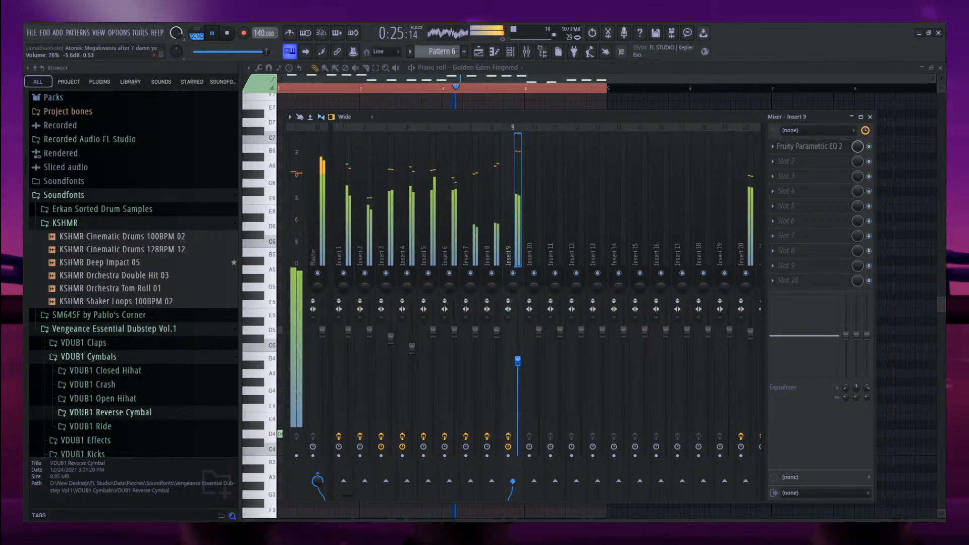
{"action": "left_click", "coordinate": [480, 51]}
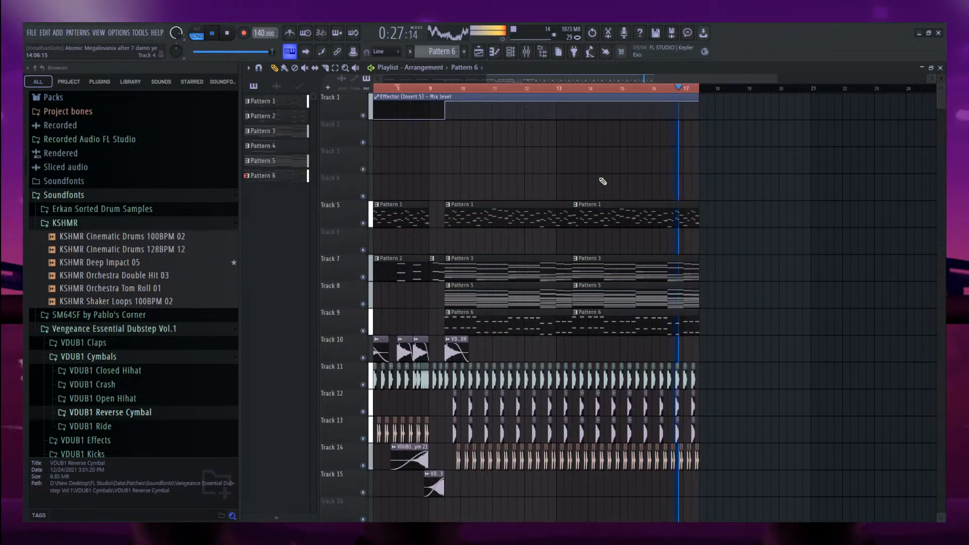
{"action": "scroll", "coordinate": [603, 181], "scroll_direction": "down", "scroll_amount": 2}
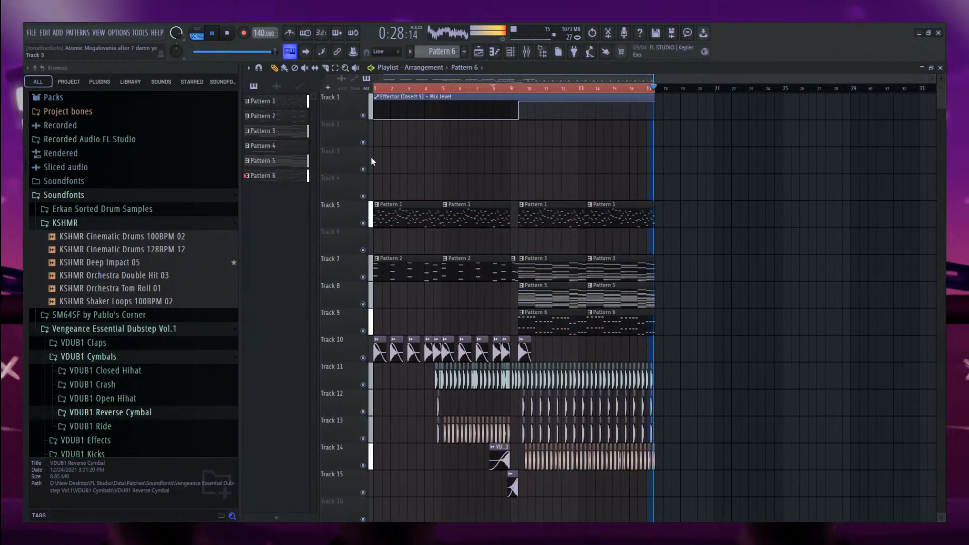
{"action": "key", "text": "space"}
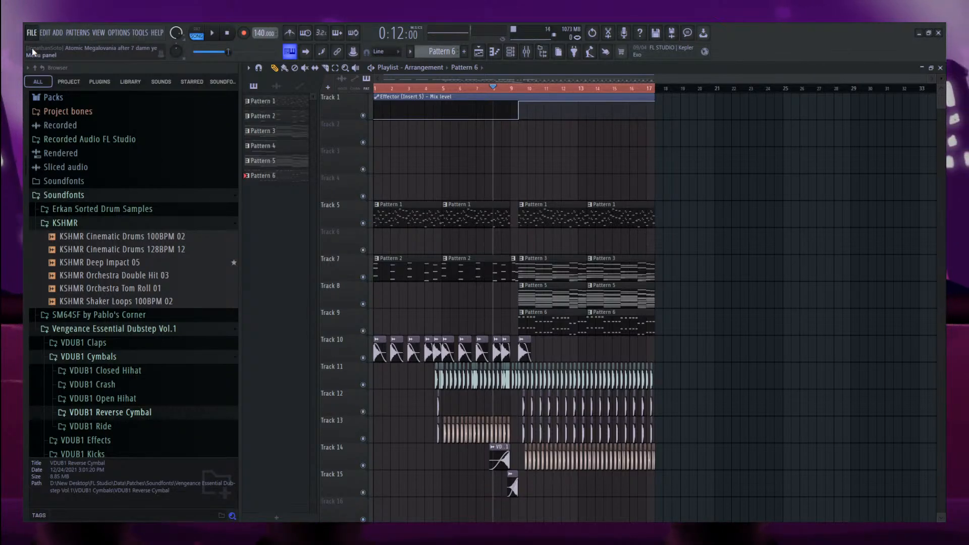
Open the "a pimp named slickback extended mix" project and play its arrangement with auto-scrolling switched on.
{"action": "key", "text": "ctrl+n"}
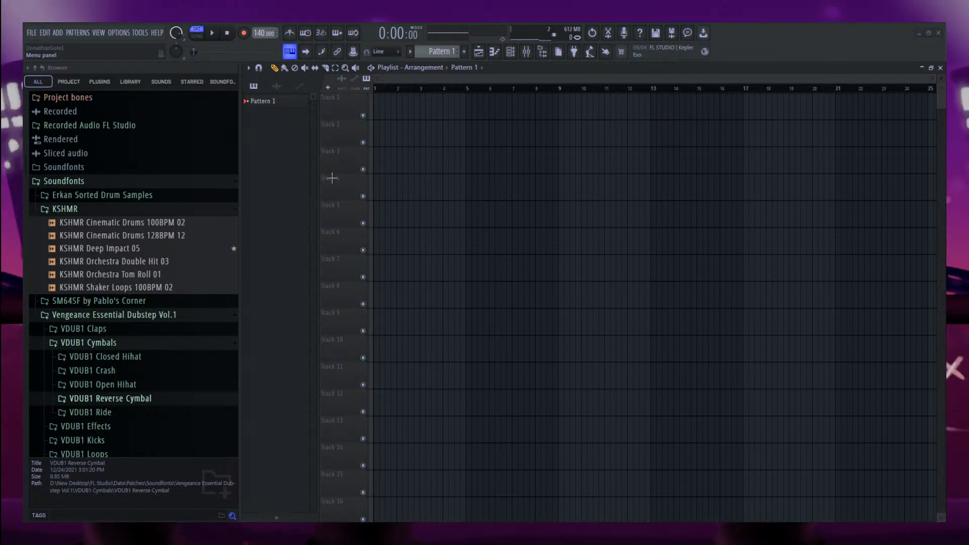
{"action": "double_click", "coordinate": [322, 161]}
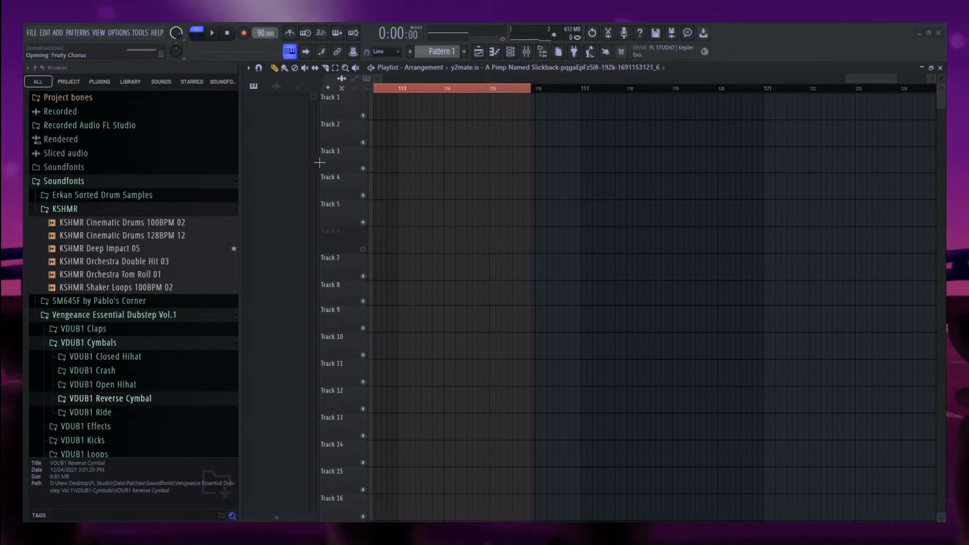
{"action": "key", "text": "space"}
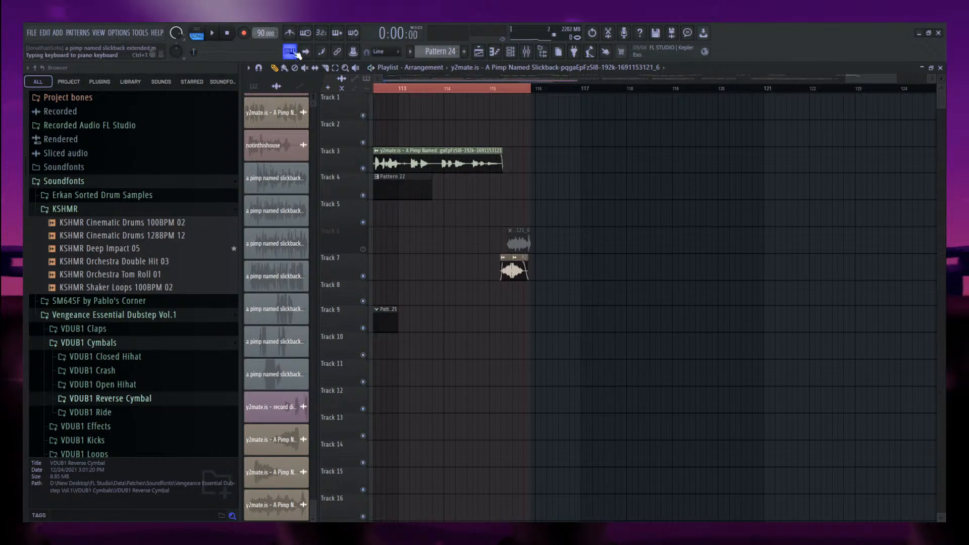
{"action": "left_click", "coordinate": [301, 51]}
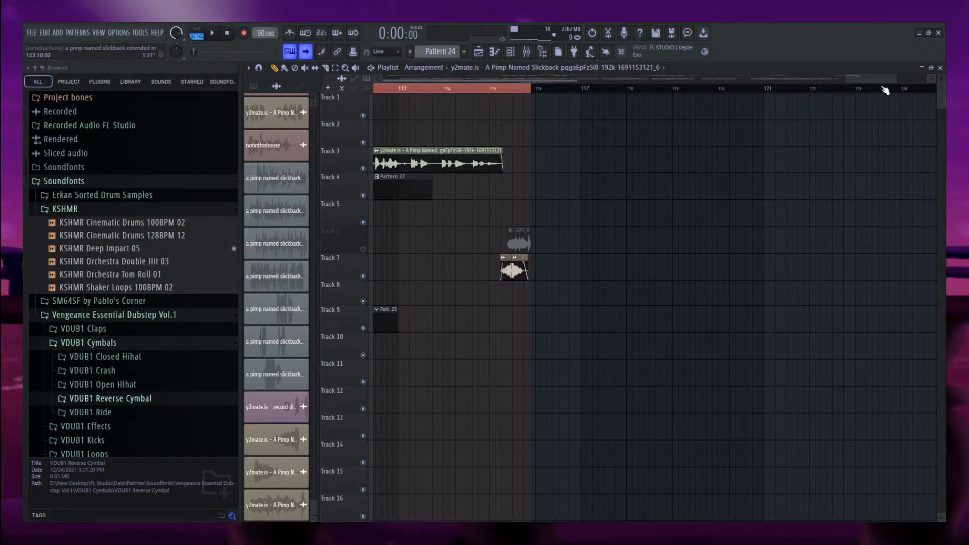
{"action": "key", "text": "space"}
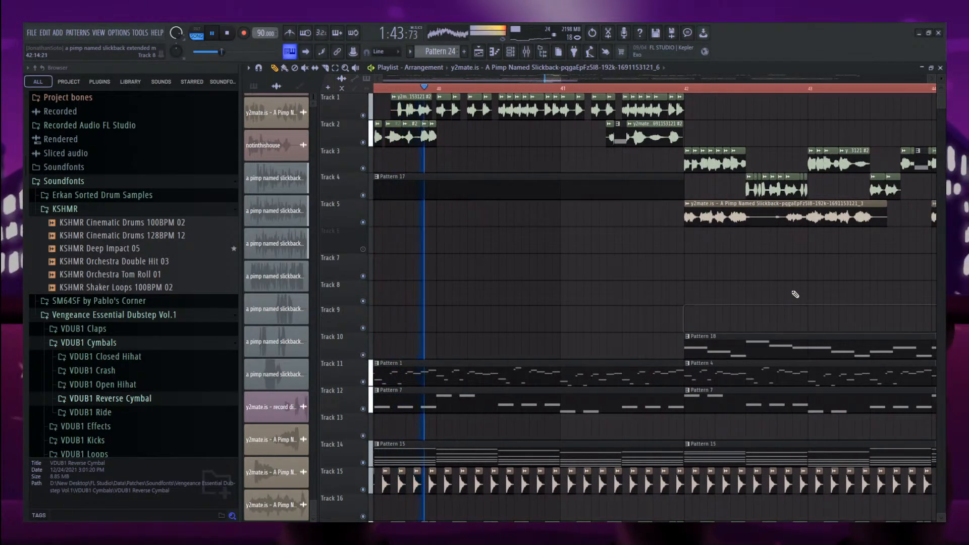
Examine the playing arrangement around bars 37 to 46, down to the recorded vocal clips on Tracks 27 to 30.
{"action": "scroll", "coordinate": [676, 289], "scroll_direction": "down", "scroll_amount": 2}
{"action": "scroll", "coordinate": [677, 288], "scroll_direction": "down", "scroll_amount": 3}
{"action": "scroll", "coordinate": [614, 309], "scroll_direction": "down", "scroll_amount": 3}
{"action": "scroll", "coordinate": [602, 325], "scroll_direction": "up", "scroll_amount": 5}
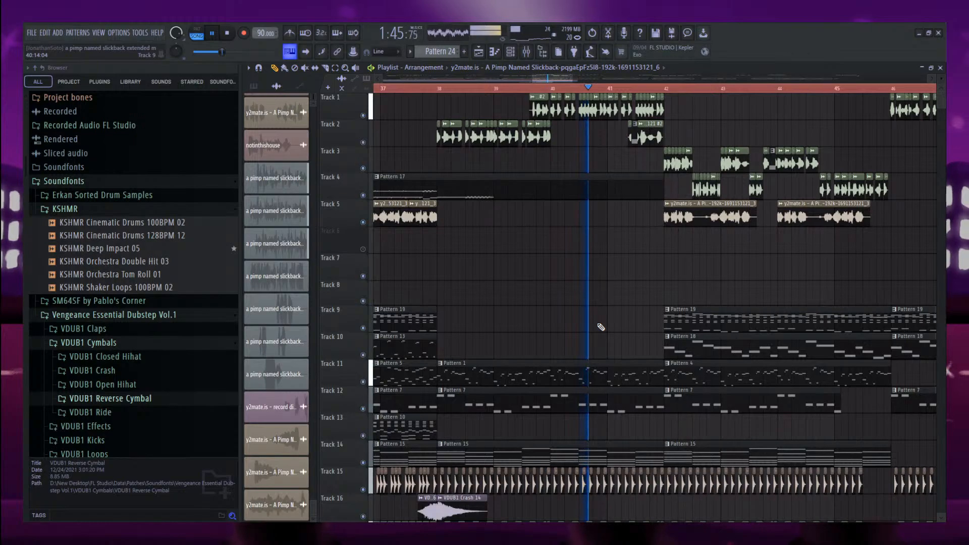
{"action": "scroll", "coordinate": [601, 327], "scroll_direction": "down", "scroll_amount": 8}
{"action": "scroll", "coordinate": [600, 327], "scroll_direction": "down", "scroll_amount": 10}
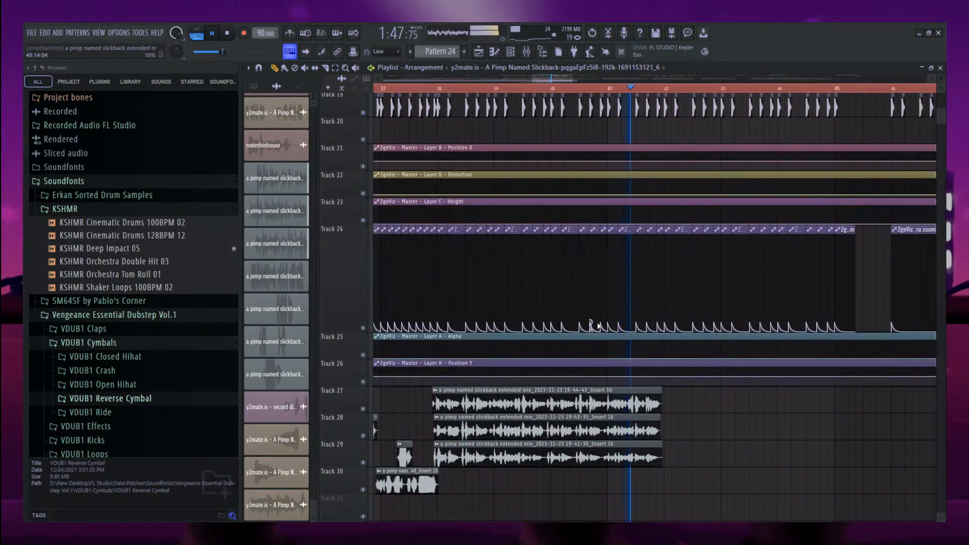
{"action": "left_click_drag", "start_coordinate": [626, 400], "coordinate": [659, 457]}
{"action": "key", "text": "space"}
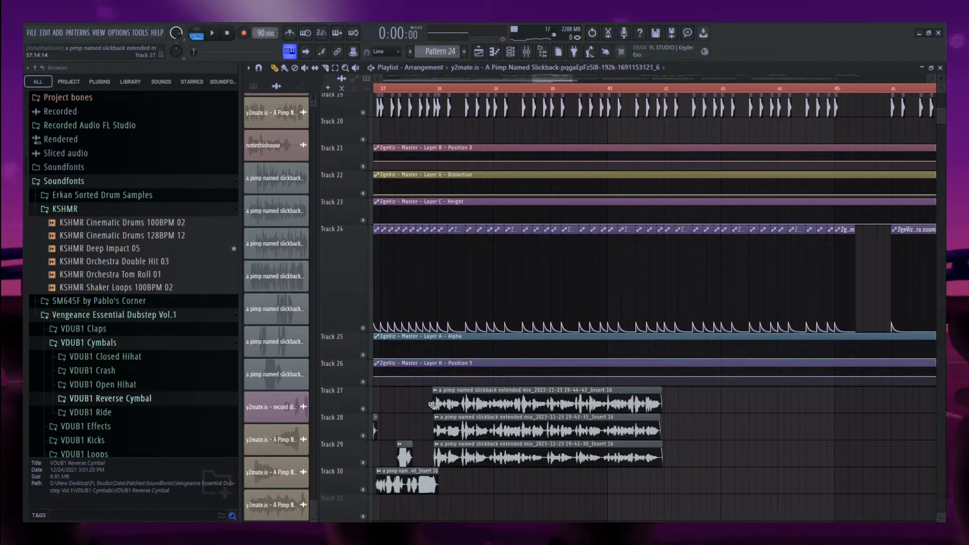
Mute Tracks 1, 2 and 3 and play the arrangement from just before bar 38.
{"action": "scroll", "coordinate": [412, 408], "scroll_direction": "up", "scroll_amount": 8}
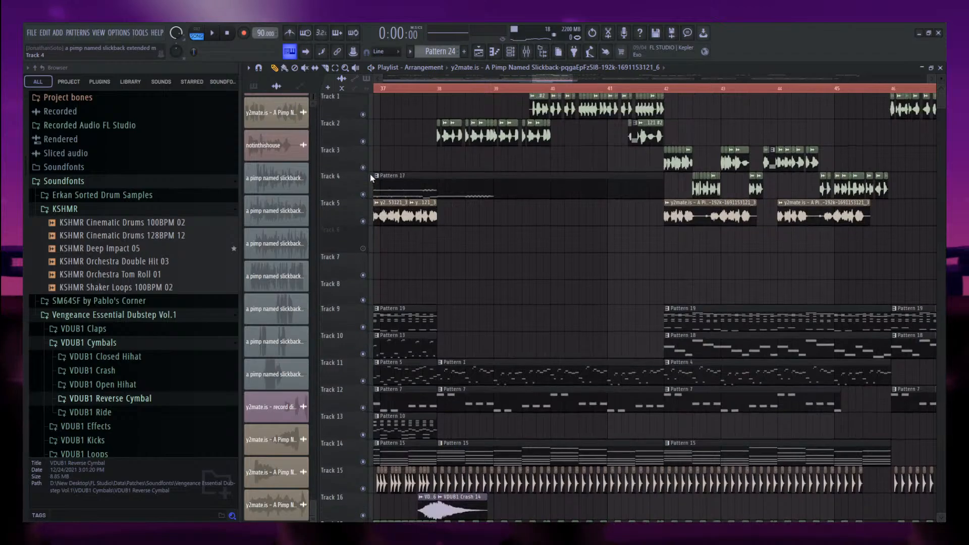
{"action": "left_click", "coordinate": [367, 171]}
{"action": "left_click", "coordinate": [365, 144]}
{"action": "left_click", "coordinate": [364, 116]}
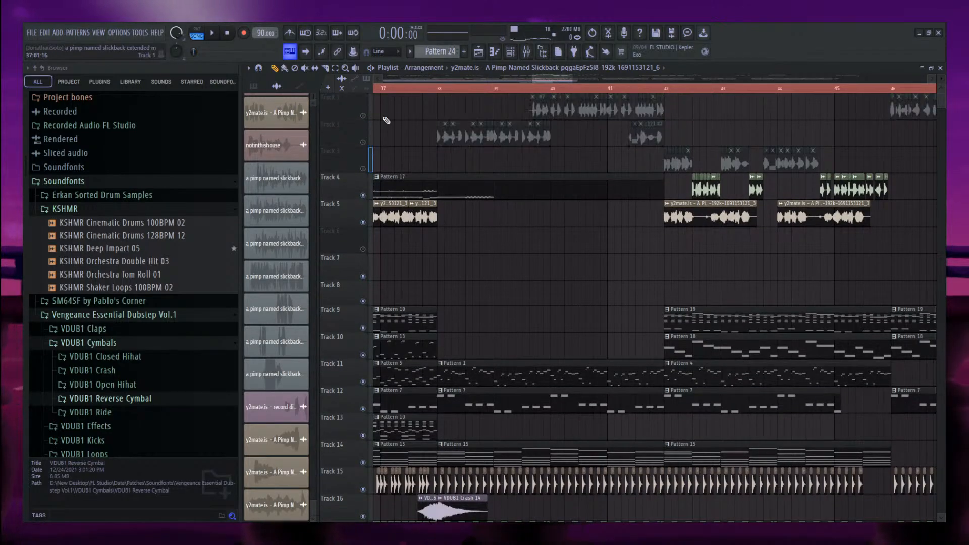
{"action": "key", "text": "space"}
{"action": "left_click", "coordinate": [429, 89]}
{"action": "scroll", "coordinate": [454, 262], "scroll_direction": "down", "scroll_amount": 6}
{"action": "scroll", "coordinate": [364, 123], "scroll_direction": "up", "scroll_amount": 5}
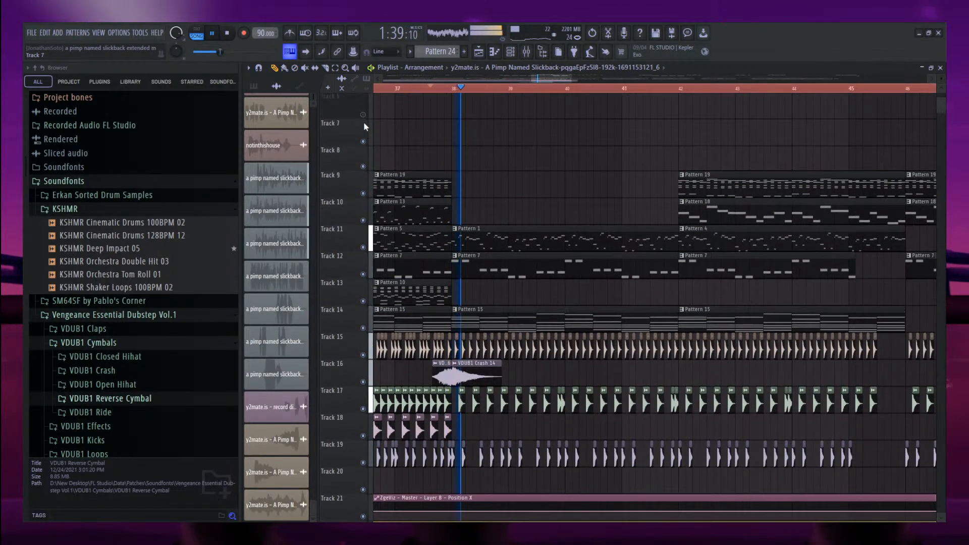
{"action": "scroll", "coordinate": [501, 441], "scroll_direction": "down", "scroll_amount": 6}
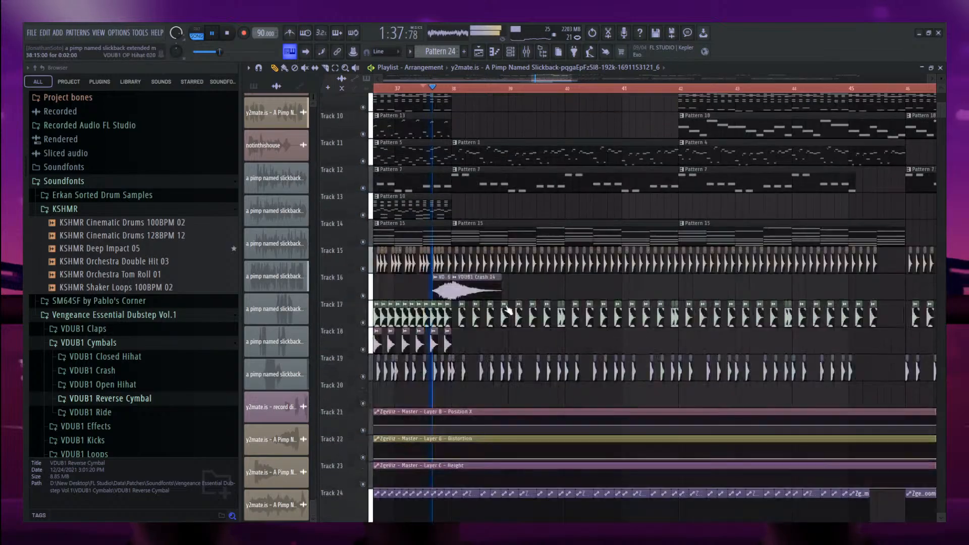
Open the mixer track of the Track 27 vocal clip, Insert 18, and set its volume to about 95%.
{"action": "scroll", "coordinate": [501, 441], "scroll_direction": "down", "scroll_amount": 1}
{"action": "double_click", "coordinate": [500, 392]}
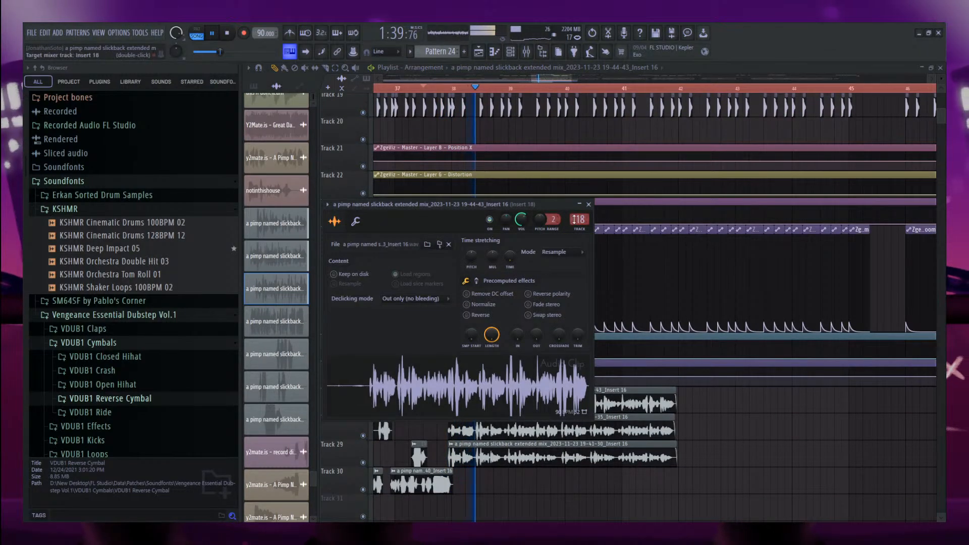
{"action": "double_click", "coordinate": [577, 218]}
{"action": "left_click_drag", "start_coordinate": [607, 398], "coordinate": [607, 346]}
{"action": "key", "text": "space"}
{"action": "key", "text": "space"}
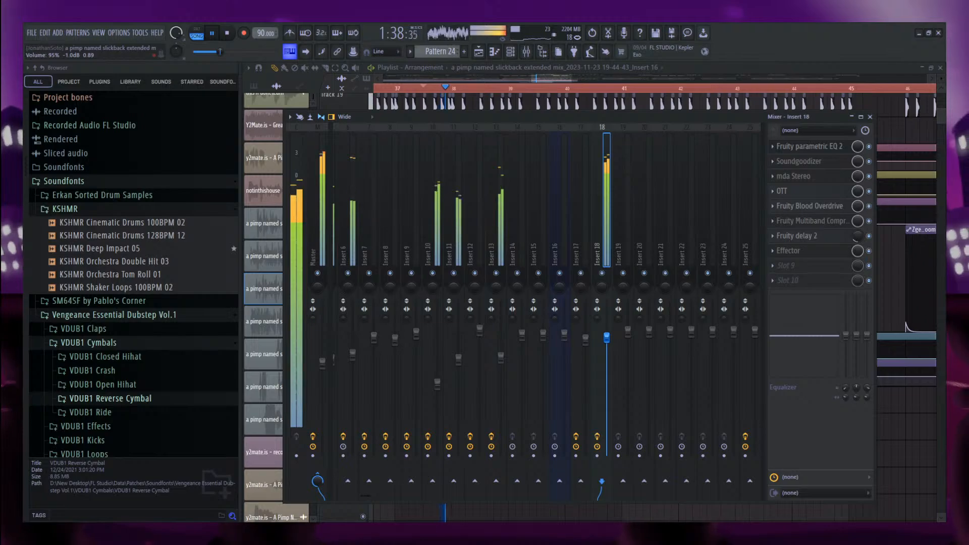
{"action": "key", "text": "space"}
Play the arrangement from just before bar 34, where the Track 30 vocals begin, with auto-scrolling on.
{"action": "right_click", "coordinate": [671, 519]}
{"action": "scroll", "coordinate": [666, 454], "scroll_direction": "down", "scroll_amount": 2}
{"action": "scroll", "coordinate": [665, 453], "scroll_direction": "down", "scroll_amount": 3}
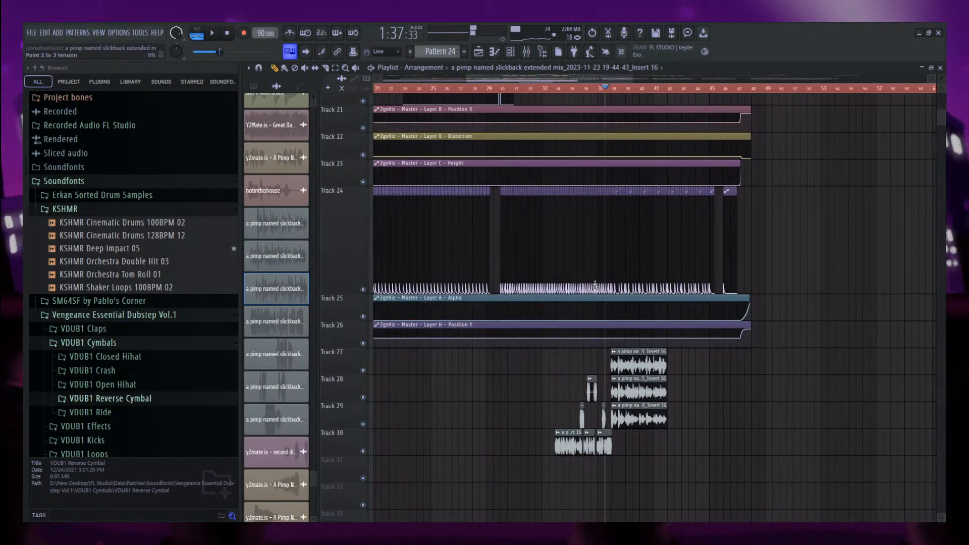
{"action": "scroll", "coordinate": [589, 273], "scroll_direction": "up", "scroll_amount": 2}
{"action": "left_click", "coordinate": [516, 88]}
{"action": "scroll", "coordinate": [581, 228], "scroll_direction": "up", "scroll_amount": 2}
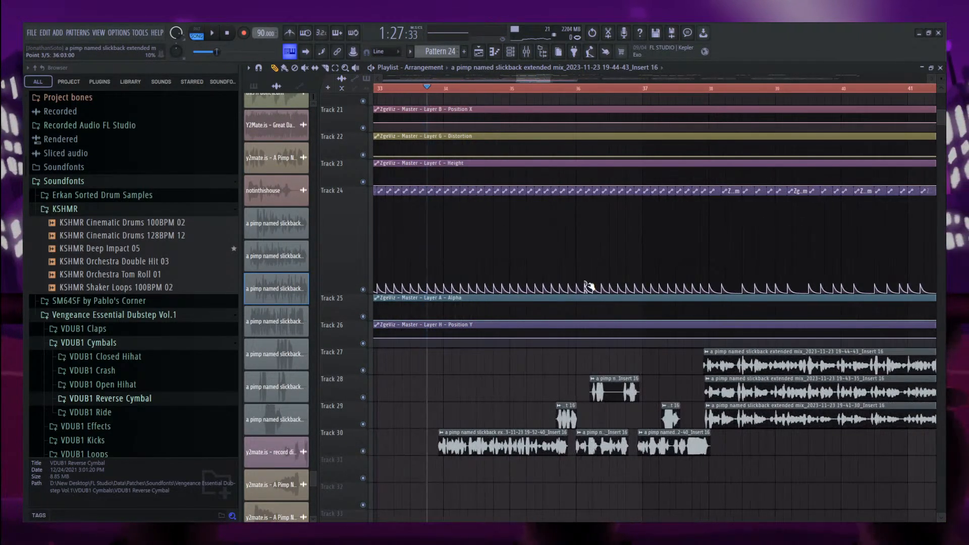
{"action": "key", "text": "space"}
{"action": "left_click", "coordinate": [309, 53]}
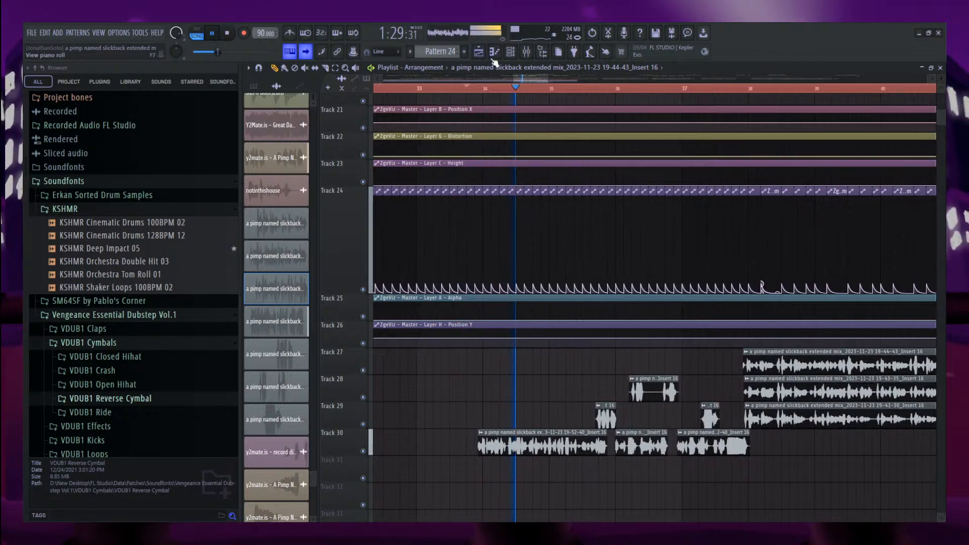
Open the Effector on Insert 18 and place its X/Y pad at about Y 27.6 while the vocals play.
{"action": "key", "text": "F9"}
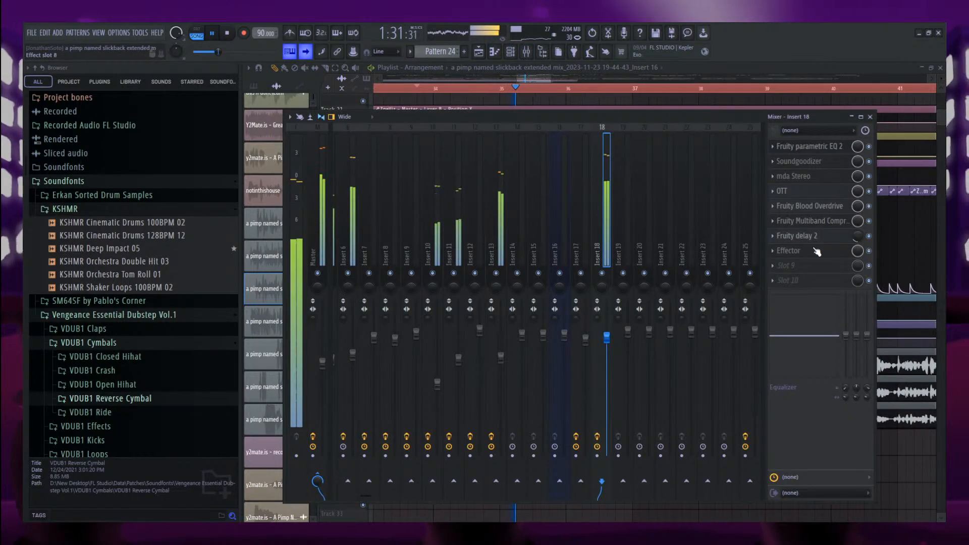
{"action": "left_click", "coordinate": [789, 250]}
{"action": "left_click", "coordinate": [384, 305]}
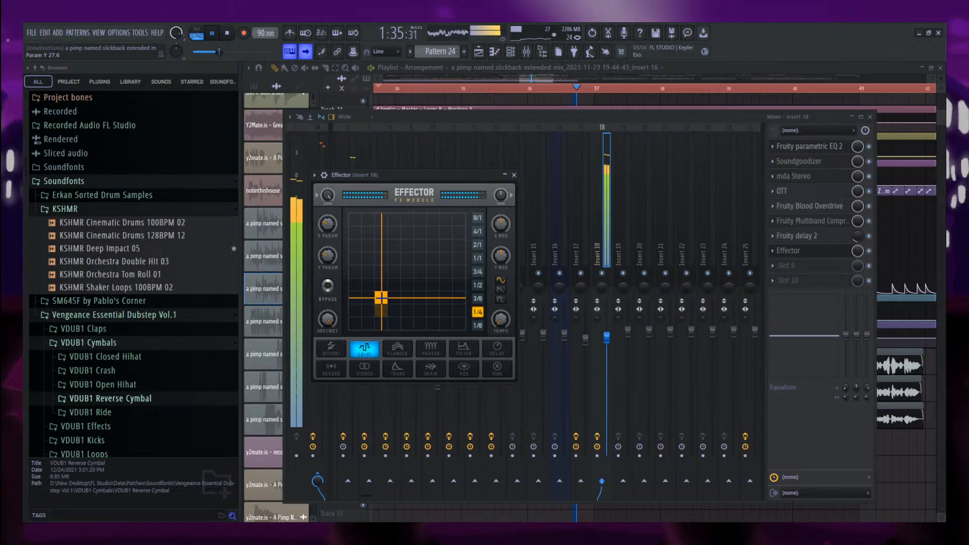
{"action": "left_click", "coordinate": [554, 80]}
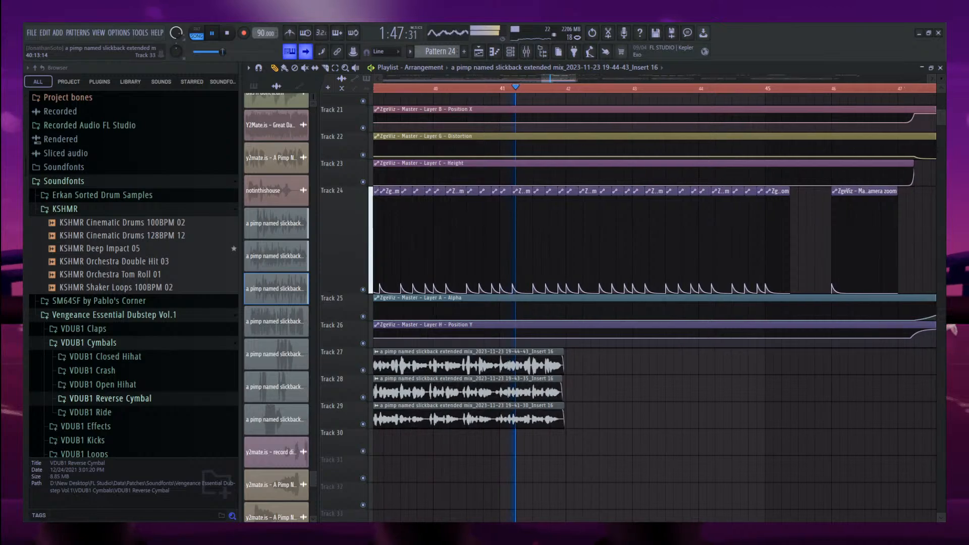
{"action": "key", "text": "space"}
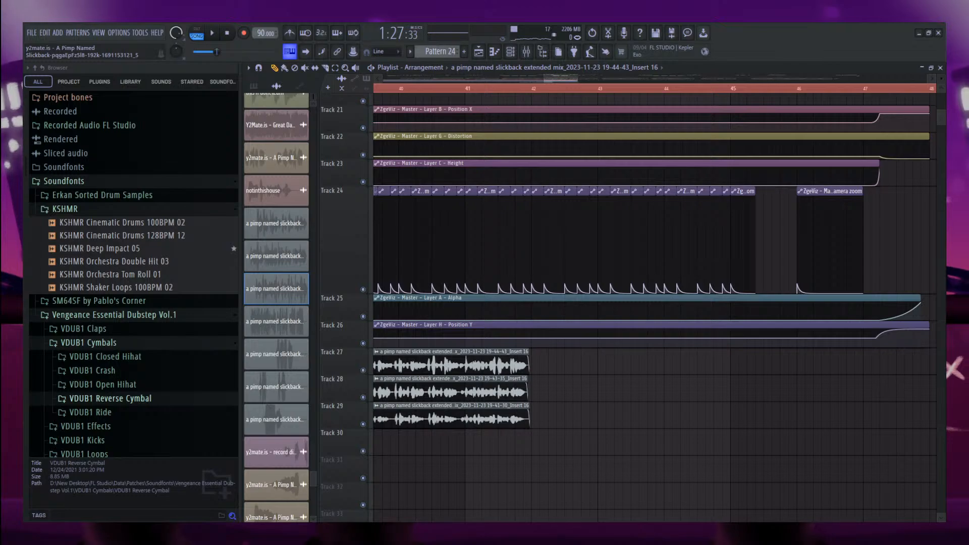
Solo the vocal recording on Track 27 in the playlist.
{"action": "scroll", "coordinate": [387, 378], "scroll_direction": "down", "scroll_amount": 5}
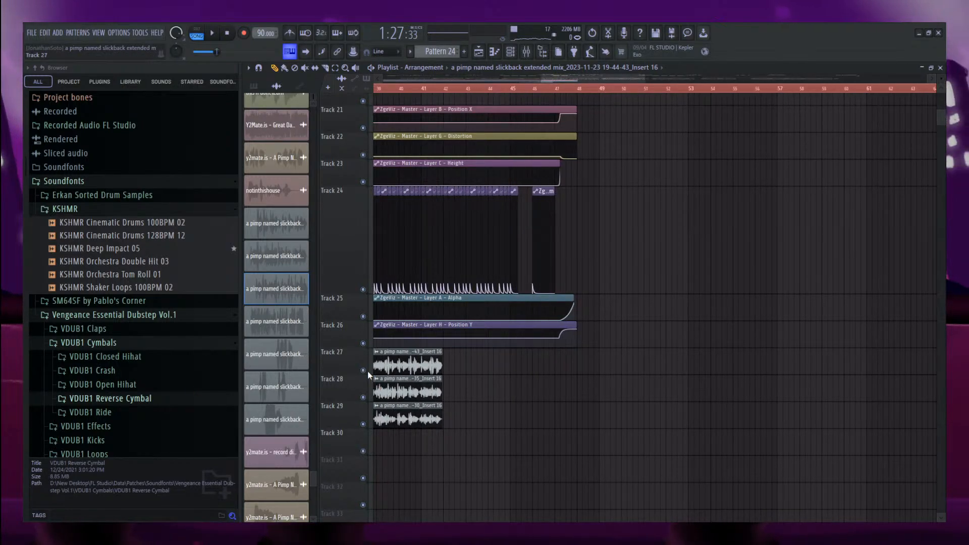
{"action": "scroll", "coordinate": [371, 373], "scroll_direction": "up", "scroll_amount": 2}
{"action": "right_click", "coordinate": [363, 370]}
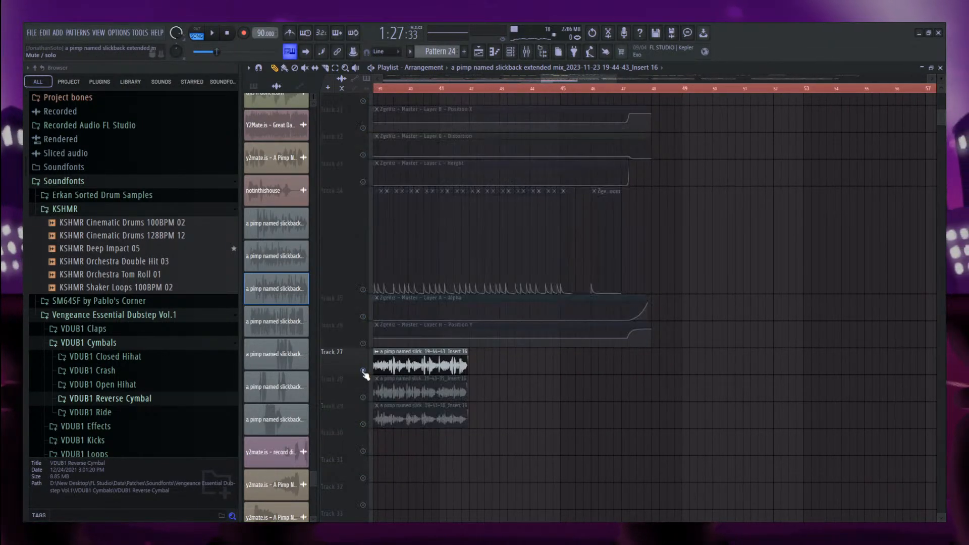
Unmute playlist tracks 28, 29 and 30 and play them together with the track 27 vocal take.
{"action": "left_click", "coordinate": [363, 397]}
{"action": "left_click", "coordinate": [363, 424]}
{"action": "key", "text": "space"}
{"action": "scroll", "coordinate": [599, 482], "scroll_direction": "down", "scroll_amount": 4}
{"action": "scroll", "coordinate": [486, 445], "scroll_direction": "up", "scroll_amount": 7}
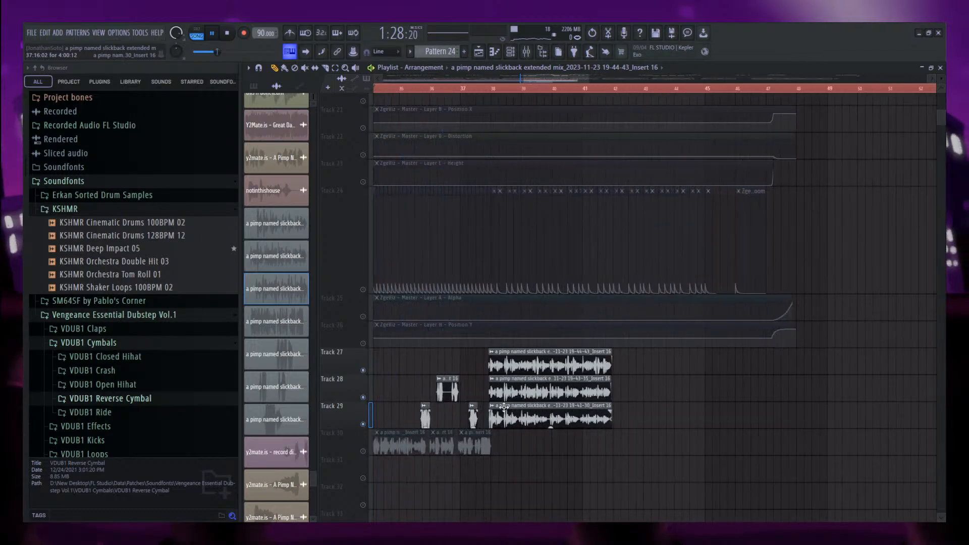
{"action": "left_click", "coordinate": [363, 452]}
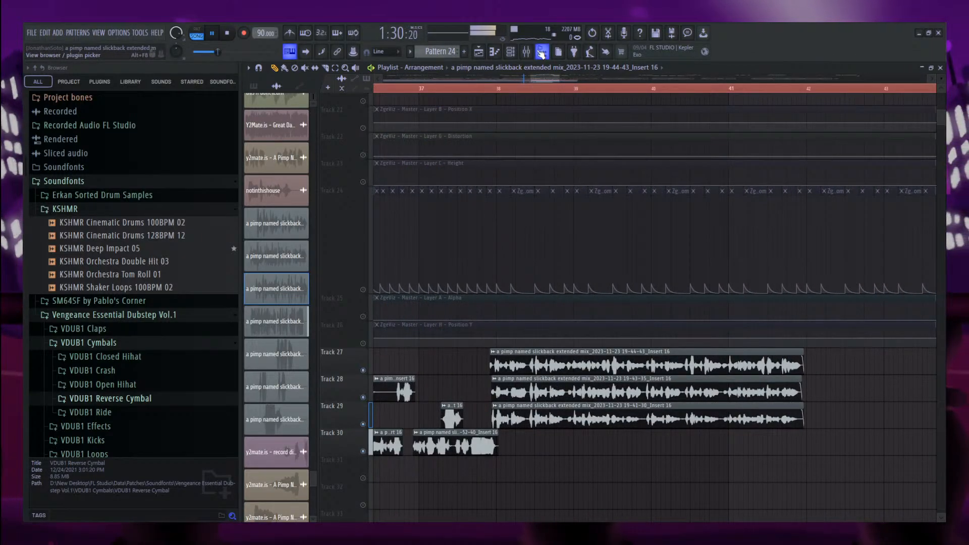
Unmute the ZgeViz automation on playlist tracks 21 to 26 and stop playback.
{"action": "left_click", "coordinate": [363, 344]}
{"action": "left_click", "coordinate": [363, 316]}
{"action": "scroll", "coordinate": [370, 316], "scroll_direction": "up", "scroll_amount": 5}
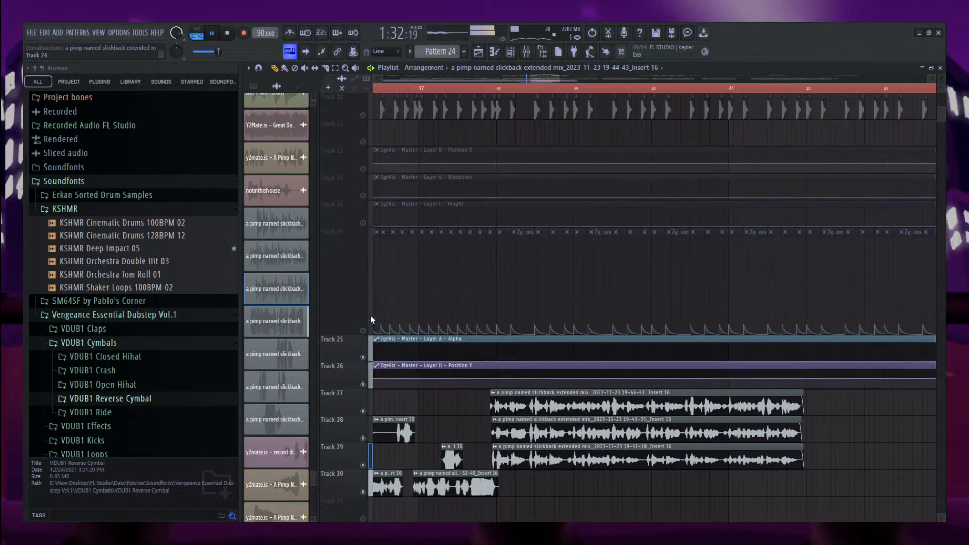
{"action": "scroll", "coordinate": [374, 314], "scroll_direction": "down", "scroll_amount": 3}
{"action": "key", "text": "space"}
{"action": "left_click", "coordinate": [363, 316]}
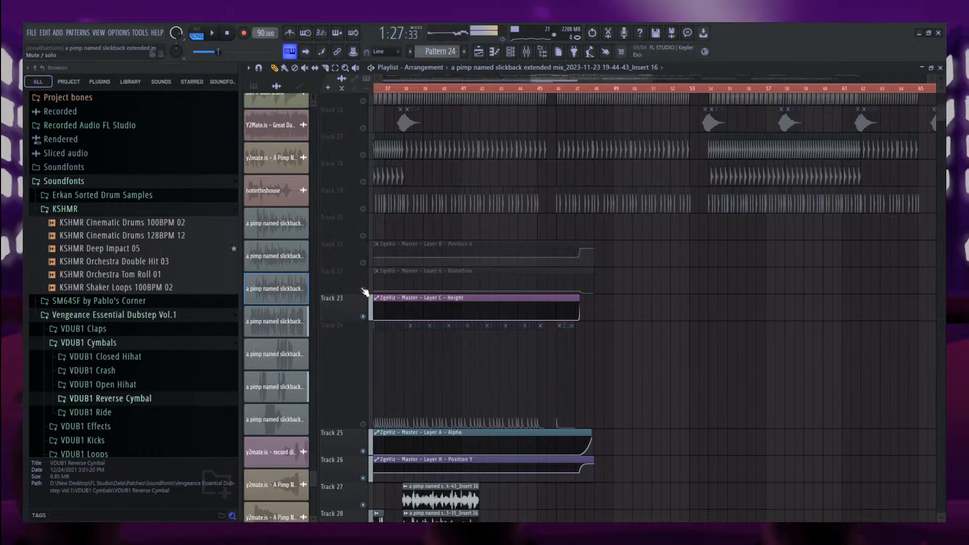
{"action": "left_click", "coordinate": [363, 263]}
{"action": "left_click", "coordinate": [363, 236]}
{"action": "left_click", "coordinate": [363, 424]}
Look over the muted pattern and drum tracks, the automation tracks and the empty tracks below the vocals.
{"action": "scroll", "coordinate": [485, 384], "scroll_direction": "up", "scroll_amount": 7}
{"action": "scroll", "coordinate": [444, 333], "scroll_direction": "down", "scroll_amount": 3}
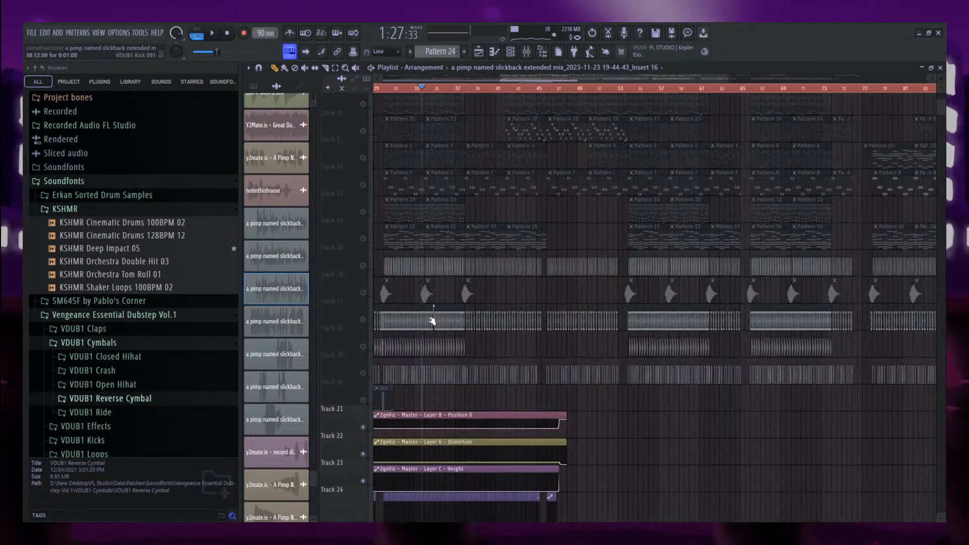
{"action": "scroll", "coordinate": [386, 299], "scroll_direction": "up", "scroll_amount": 6}
{"action": "scroll", "coordinate": [385, 296], "scroll_direction": "down", "scroll_amount": 7}
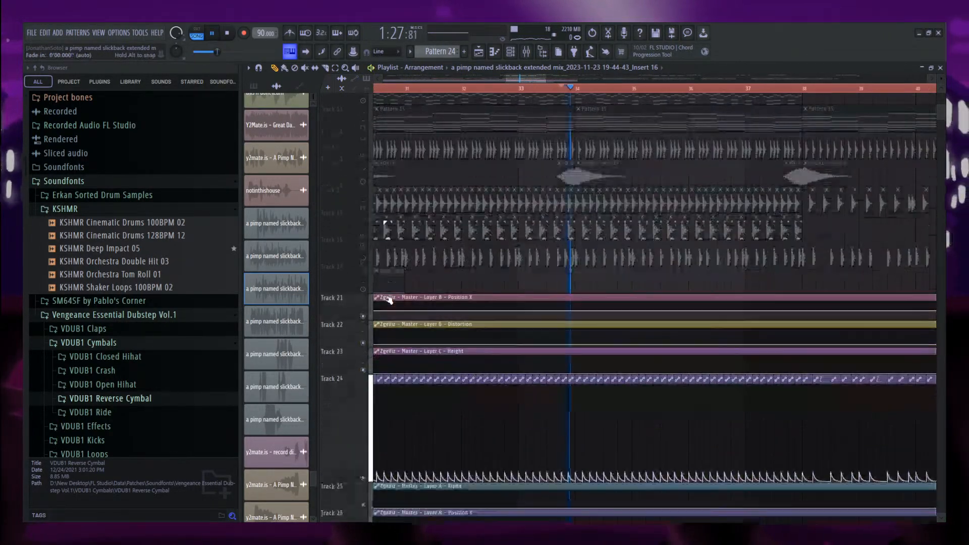
{"action": "scroll", "coordinate": [437, 333], "scroll_direction": "down", "scroll_amount": 2}
{"action": "scroll", "coordinate": [453, 353], "scroll_direction": "down", "scroll_amount": 6}
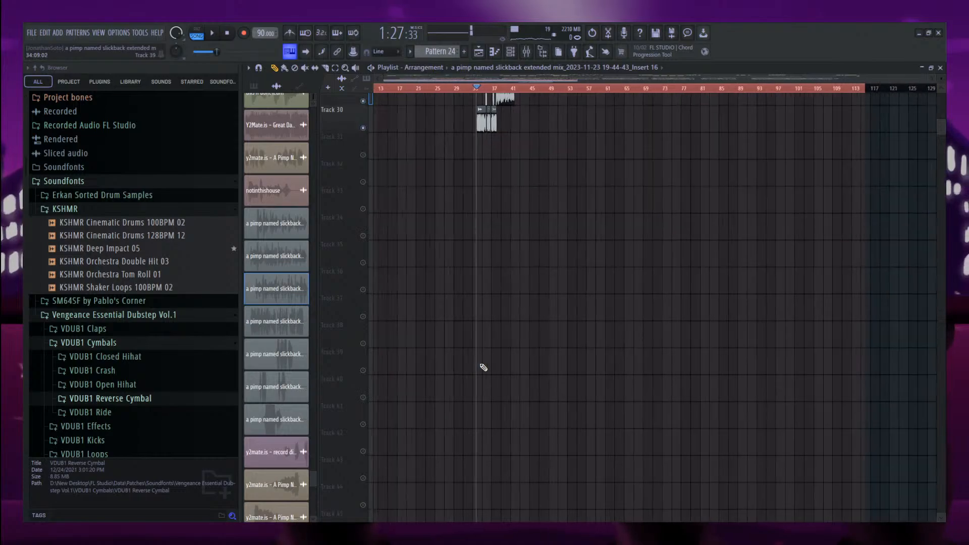
{"action": "scroll", "coordinate": [452, 368], "scroll_direction": "up", "scroll_amount": 3}
{"action": "scroll", "coordinate": [381, 365], "scroll_direction": "up", "scroll_amount": 5}
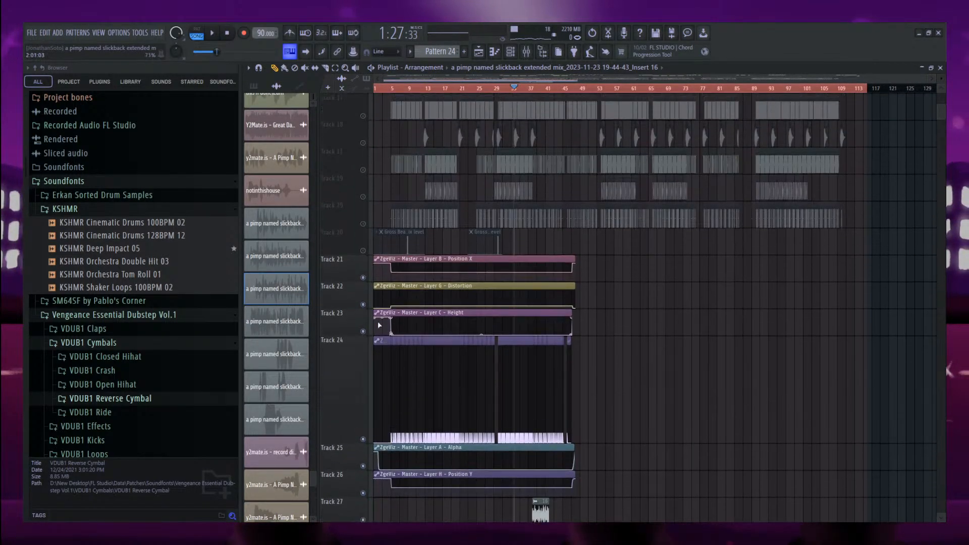
Play the vocal takes on tracks 27 to 30 from around bar 37.
{"action": "key", "text": "space"}
{"action": "scroll", "coordinate": [541, 374], "scroll_direction": "up", "scroll_amount": 6}
{"action": "scroll", "coordinate": [509, 392], "scroll_direction": "down", "scroll_amount": 3}
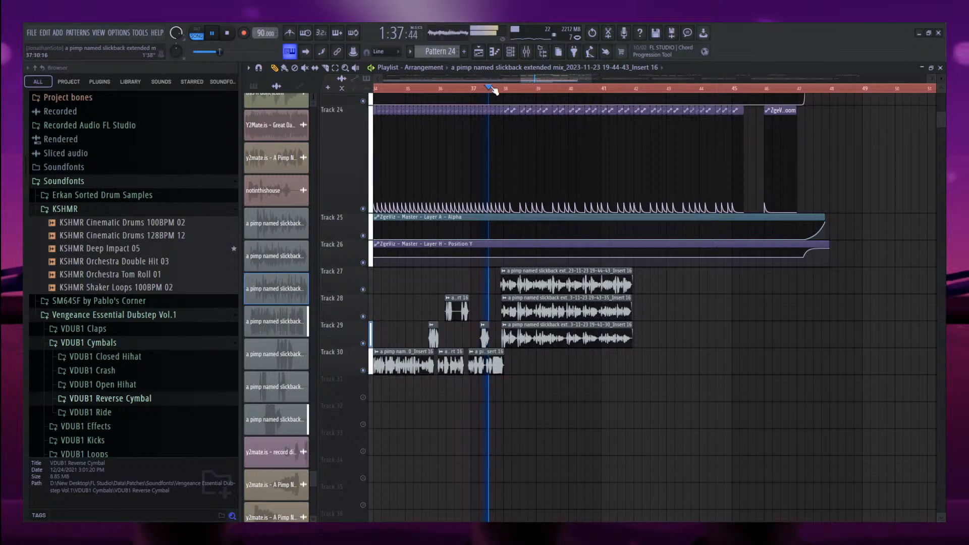
{"action": "left_click", "coordinate": [493, 90]}
{"action": "scroll", "coordinate": [512, 321], "scroll_direction": "up", "scroll_amount": 3}
{"action": "scroll", "coordinate": [512, 321], "scroll_direction": "up", "scroll_amount": 1}
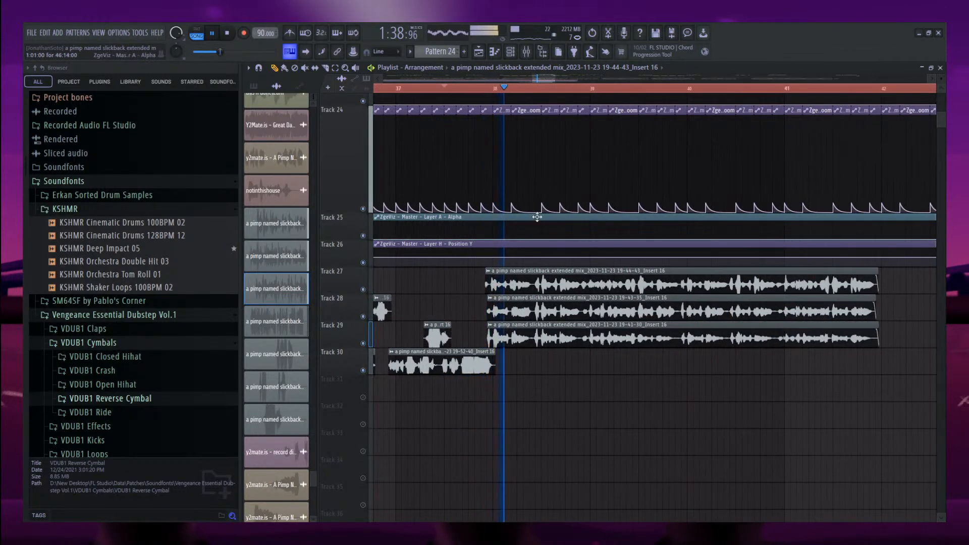
Turn on the Effector on mixer Insert 18 and check the settings of Fruity delay 2 and Effector.
{"action": "left_click", "coordinate": [527, 52]}
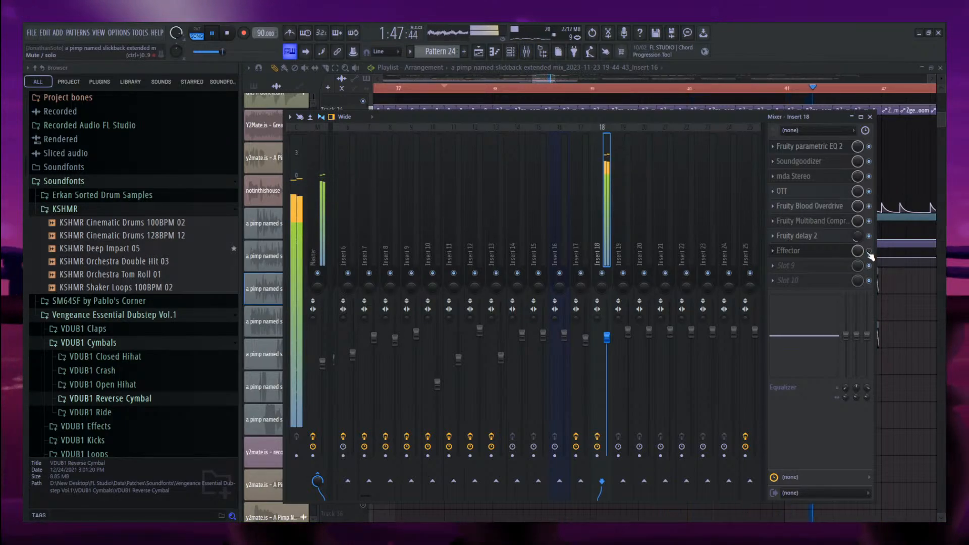
{"action": "left_click", "coordinate": [869, 251]}
{"action": "left_click", "coordinate": [791, 239]}
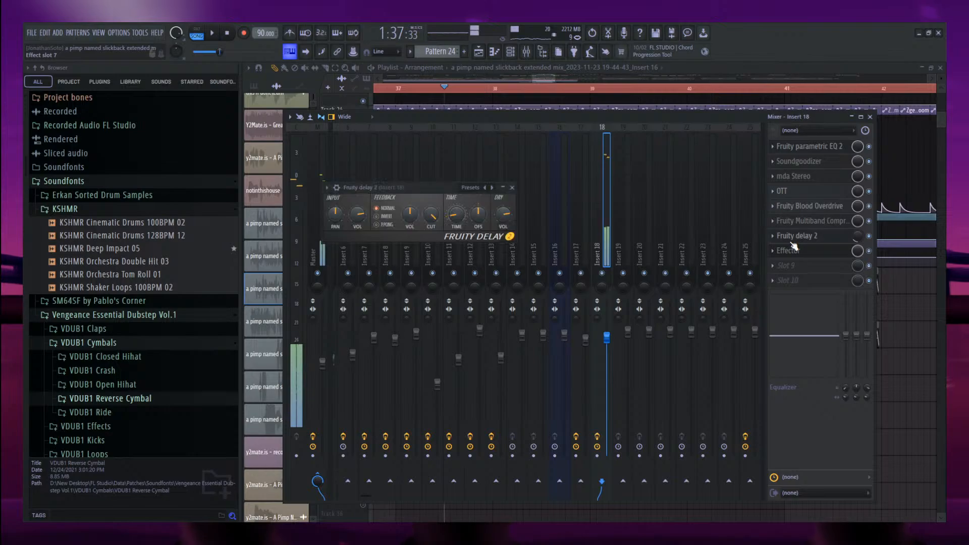
{"action": "left_click", "coordinate": [791, 239]}
{"action": "left_click", "coordinate": [777, 255]}
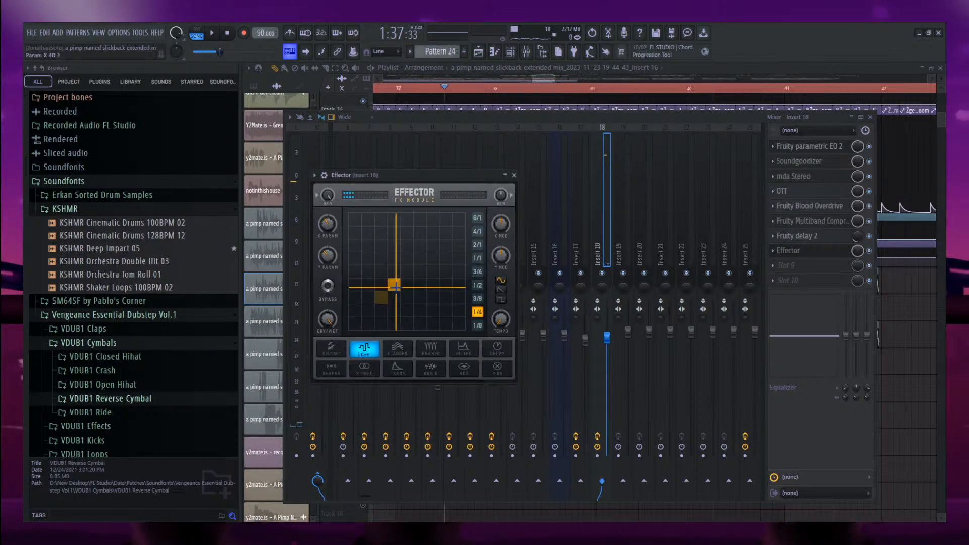
Lower the Insert 18 volume fader and play from bar 37 with all playlist tracks unmuted.
{"action": "left_click_drag", "start_coordinate": [607, 338], "coordinate": [607, 399]}
{"action": "key", "text": "space"}
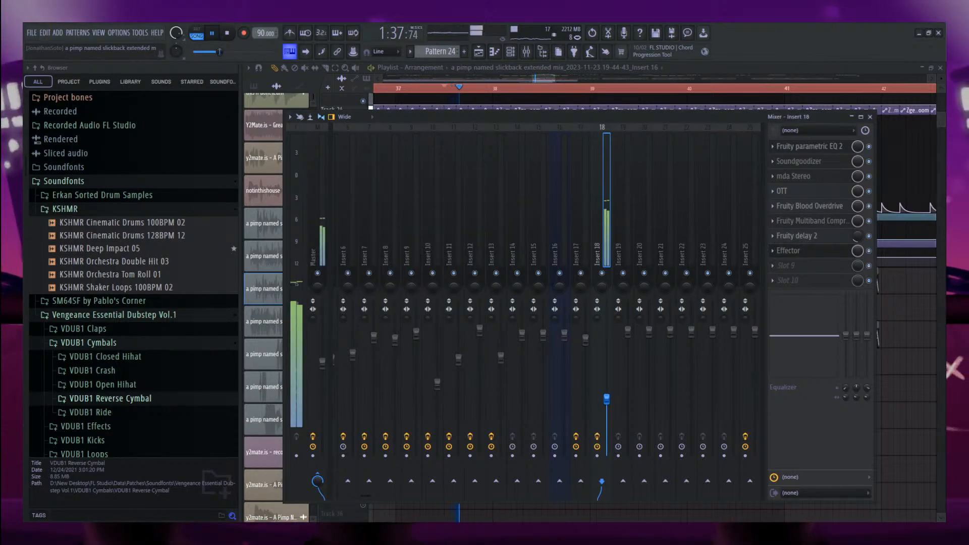
{"action": "right_click", "coordinate": [904, 379]}
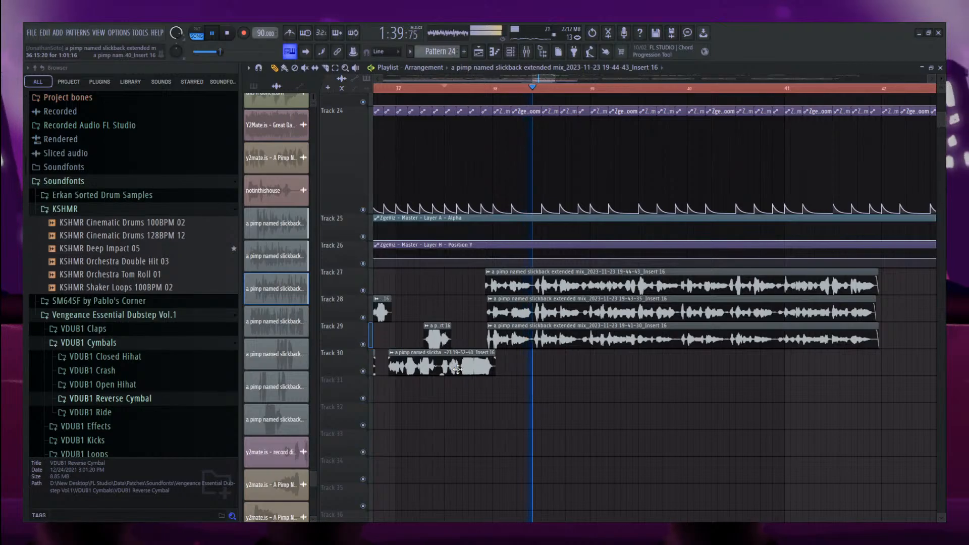
{"action": "scroll", "coordinate": [456, 303], "scroll_direction": "down", "scroll_amount": 4}
{"action": "scroll", "coordinate": [464, 252], "scroll_direction": "up", "scroll_amount": 5}
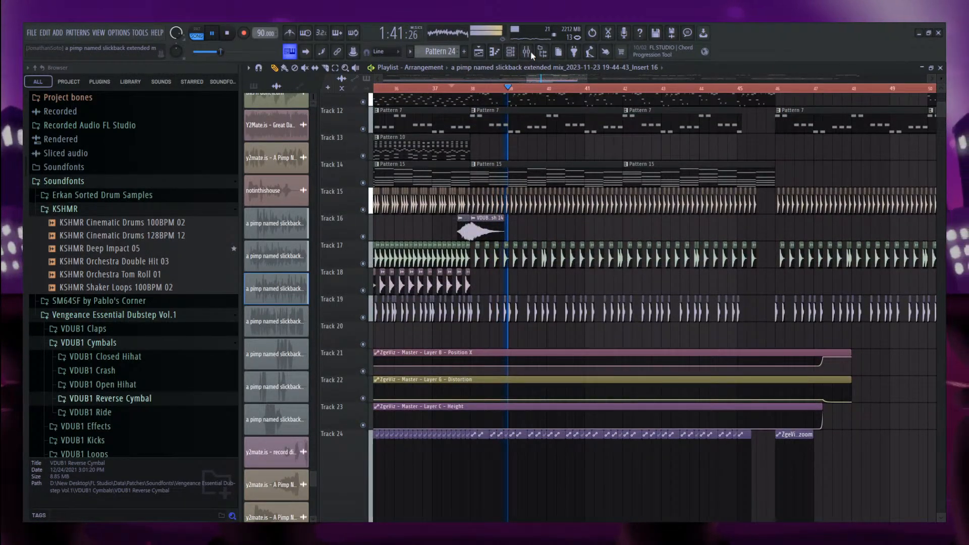
Check the Insert 18 level in the mixer and the playlist's sample and pattern tracks during playback.
{"action": "left_click", "coordinate": [527, 51]}
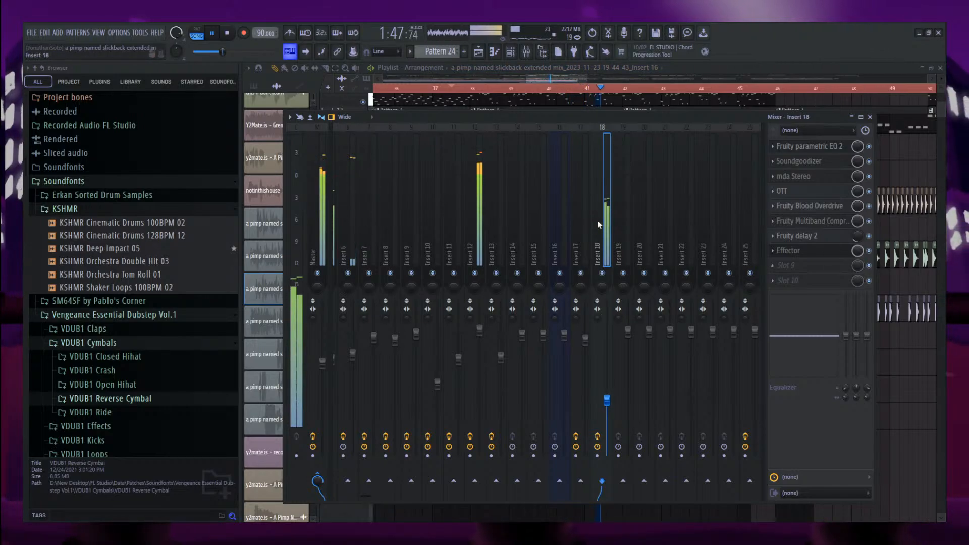
{"action": "left_click_drag", "start_coordinate": [580, 79], "coordinate": [592, 79]}
{"action": "scroll", "coordinate": [702, 248], "scroll_direction": "up", "scroll_amount": 8}
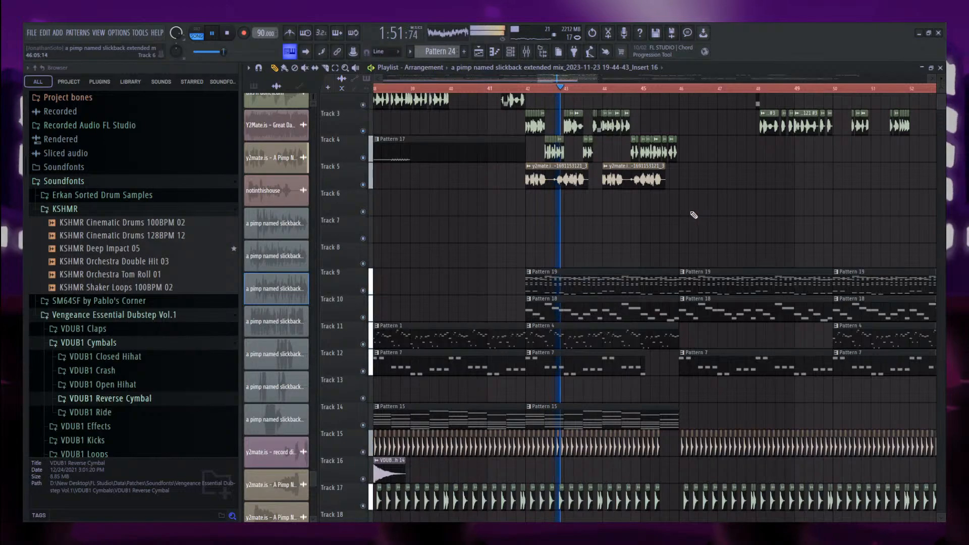
{"action": "left_click", "coordinate": [527, 52]}
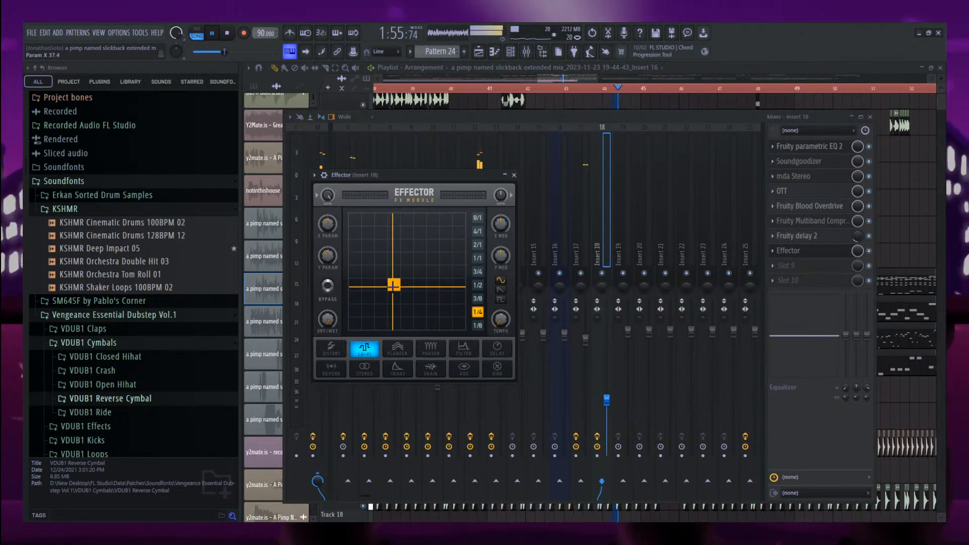
Turn on playlist auto-scrolling, listen through to the end of the arrangement and stop playback.
{"action": "left_click", "coordinate": [306, 51]}
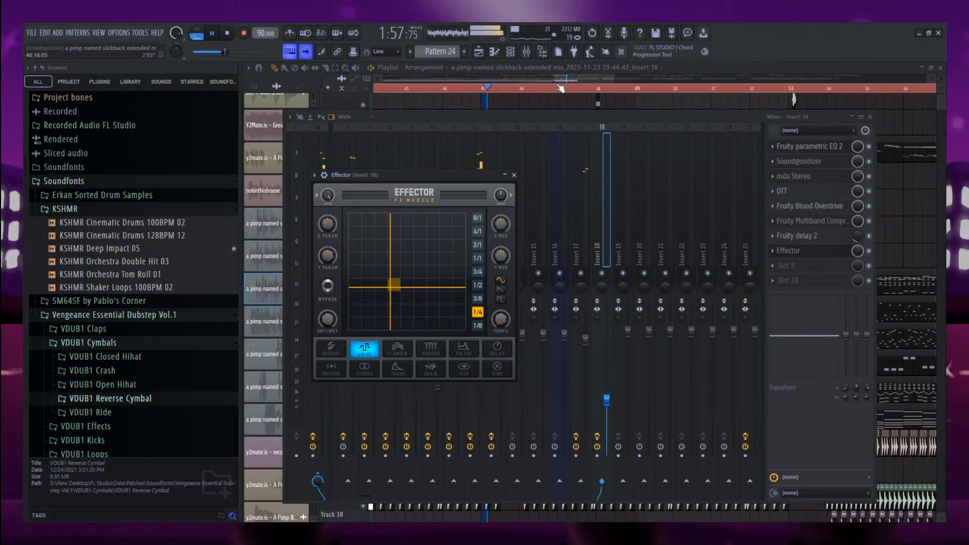
{"action": "left_click", "coordinate": [527, 52]}
{"action": "scroll", "coordinate": [504, 196], "scroll_direction": "up", "scroll_amount": 5}
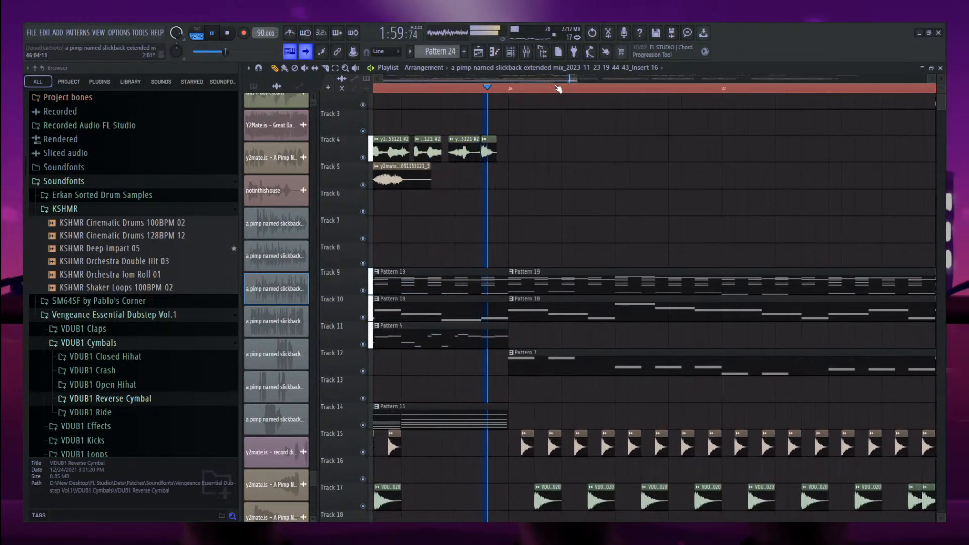
{"action": "left_click_drag", "start_coordinate": [579, 79], "coordinate": [584, 78]}
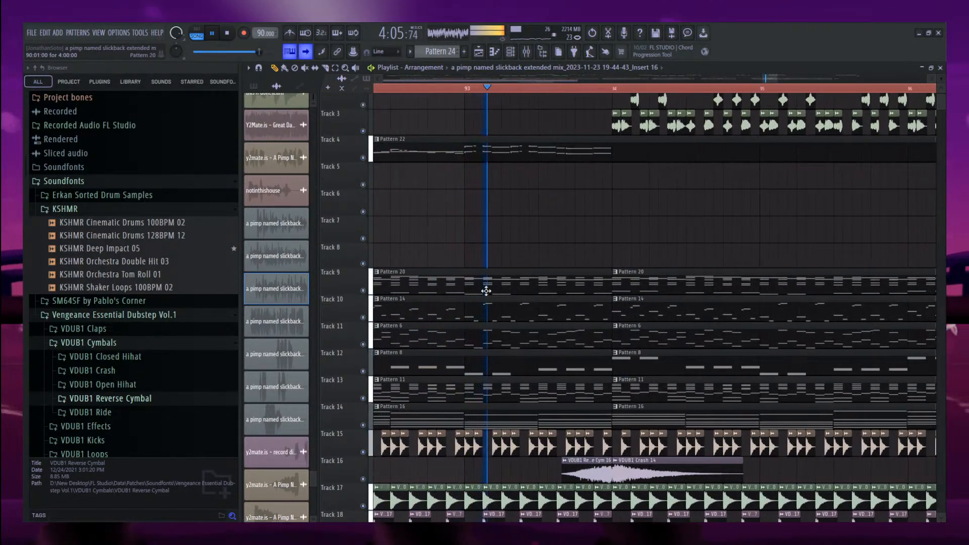
{"action": "scroll", "coordinate": [486, 290], "scroll_direction": "up", "scroll_amount": 2}
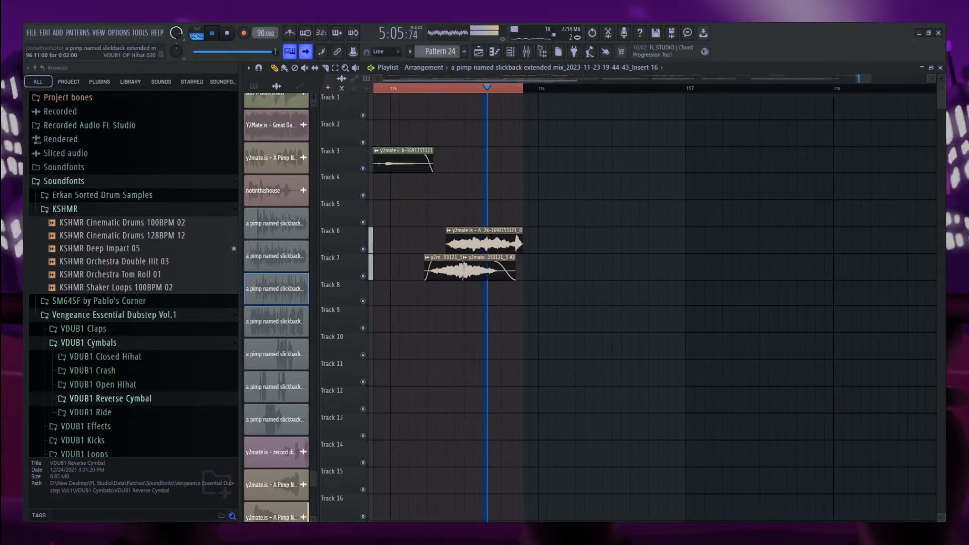
{"action": "key", "text": "space"}
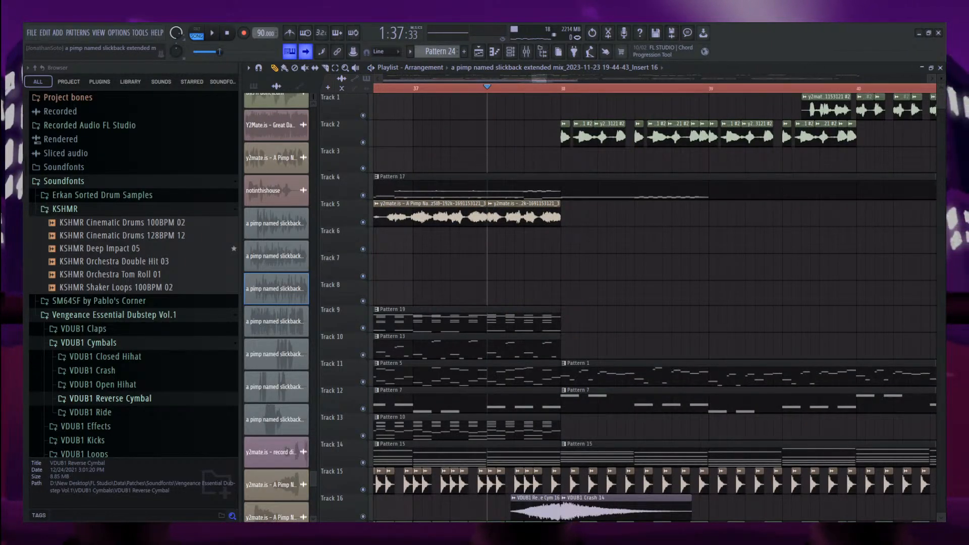
Play the closing clips around bar 115, mute track 6 and stop playback.
{"action": "scroll", "coordinate": [533, 336], "scroll_direction": "down", "scroll_amount": 10}
{"action": "scroll", "coordinate": [819, 271], "scroll_direction": "up", "scroll_amount": 2}
{"action": "scroll", "coordinate": [394, 249], "scroll_direction": "down", "scroll_amount": 3}
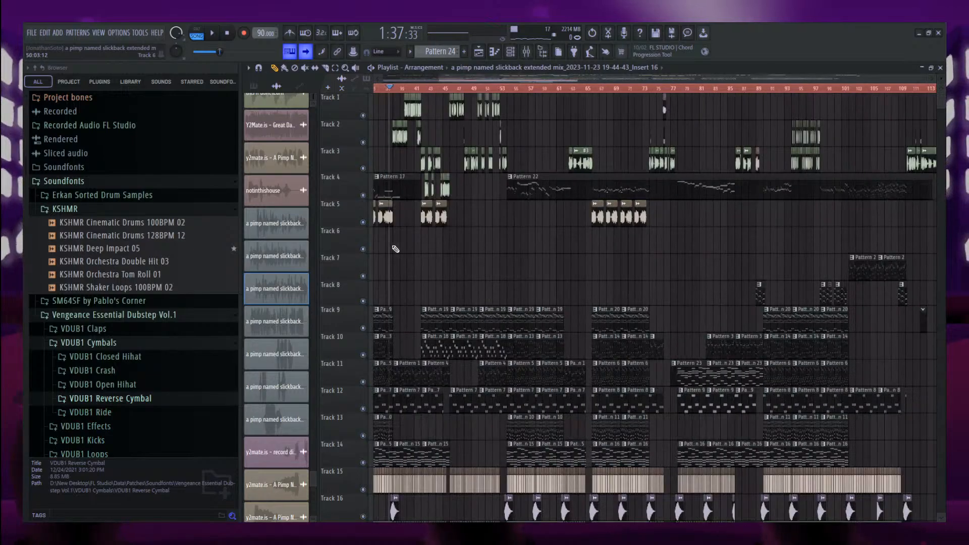
{"action": "scroll", "coordinate": [830, 211], "scroll_direction": "up", "scroll_amount": 2}
{"action": "scroll", "coordinate": [830, 211], "scroll_direction": "up", "scroll_amount": 5}
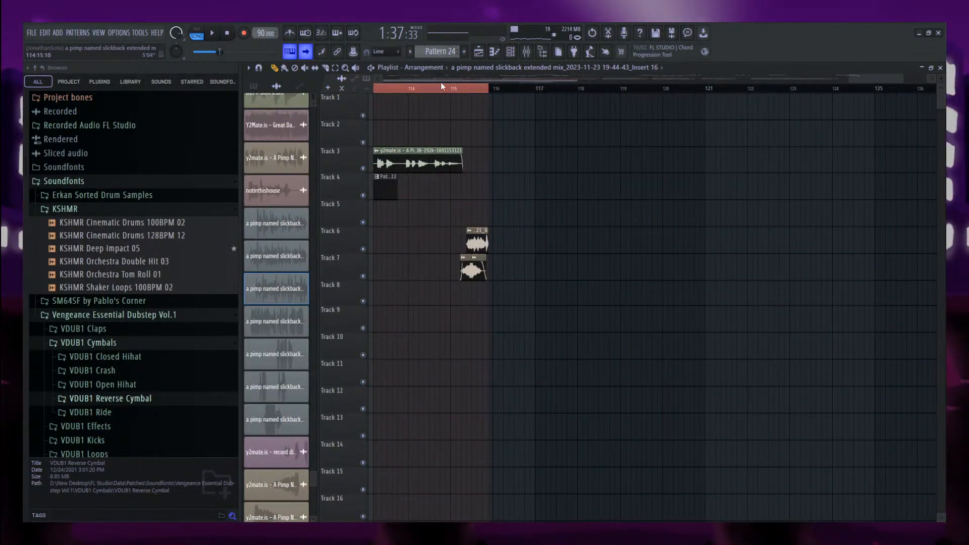
{"action": "left_click", "coordinate": [397, 93]}
{"action": "key", "text": "space"}
{"action": "left_click", "coordinate": [363, 249]}
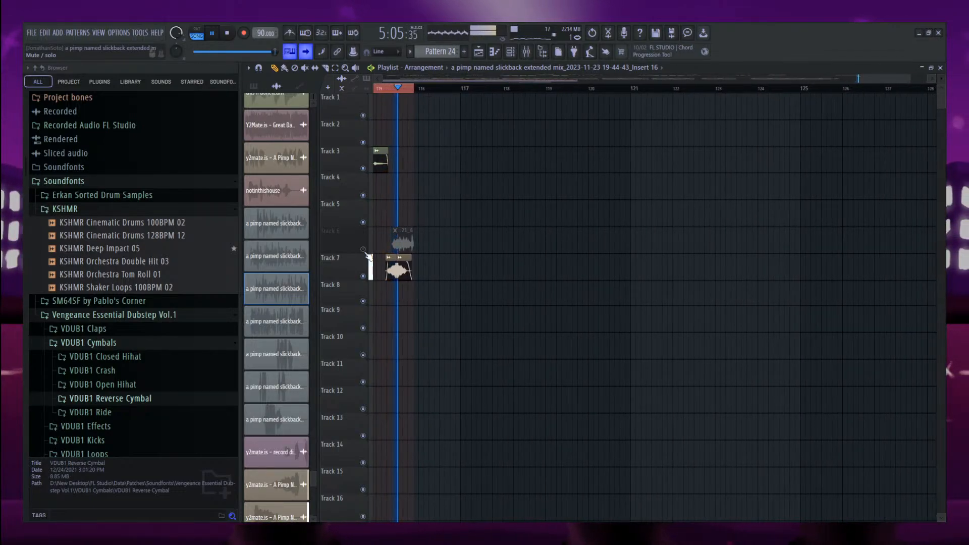
{"action": "key", "text": "space"}
Examine the clips in the arrangement's closing section, around bars 103 to 115, leaving nothing selected.
{"action": "scroll", "coordinate": [556, 244], "scroll_direction": "down", "scroll_amount": 4}
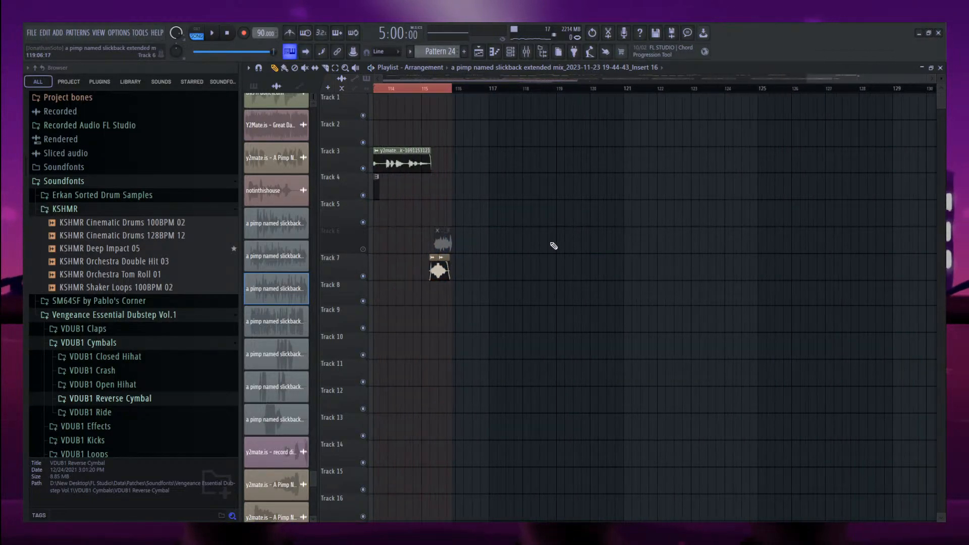
{"action": "key", "text": "ctrl+a"}
{"action": "key", "text": "ctrl+d"}
{"action": "scroll", "coordinate": [733, 251], "scroll_direction": "up", "scroll_amount": 3}
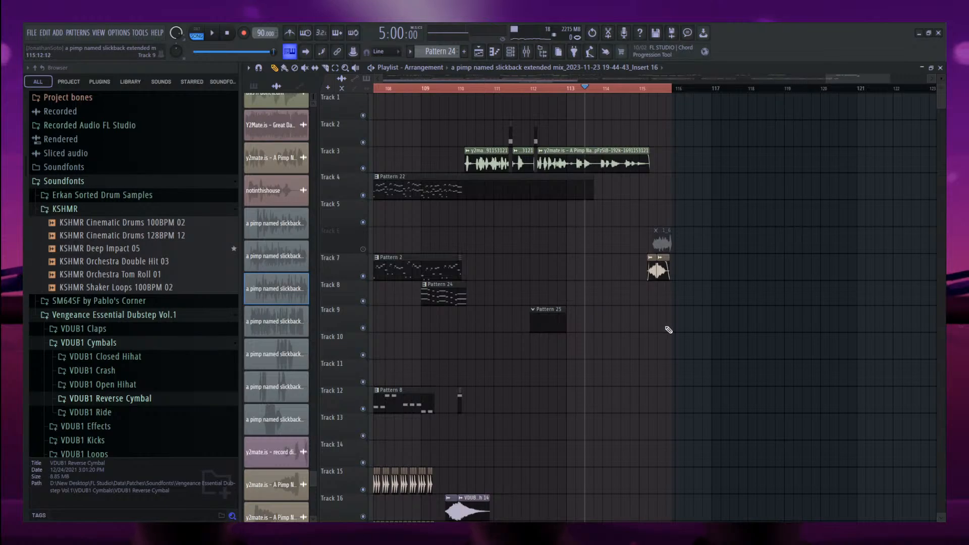
{"action": "scroll", "coordinate": [668, 330], "scroll_direction": "down", "scroll_amount": 2}
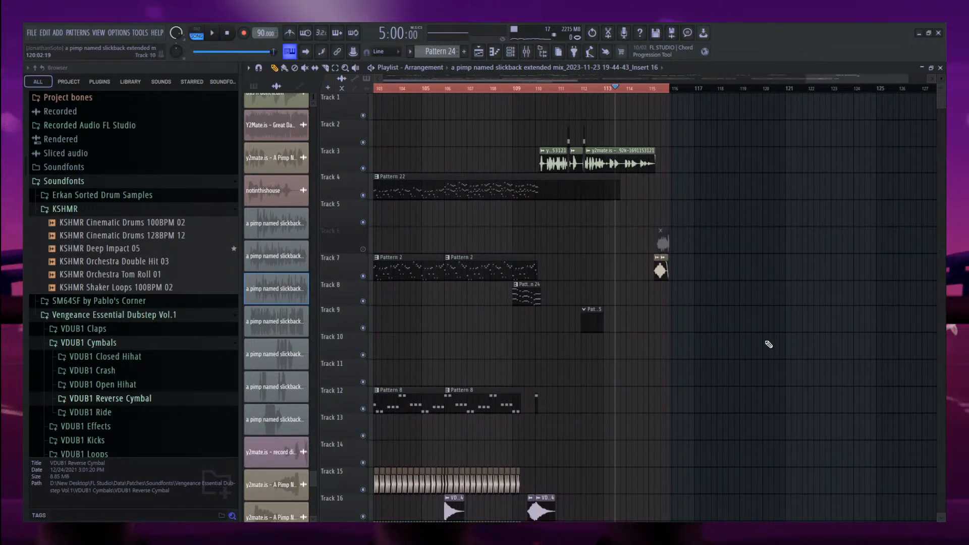
{"action": "scroll", "coordinate": [769, 345], "scroll_direction": "down", "scroll_amount": 5}
Play the song's opening briefly, stop it and look over playlist tracks 7 to 22.
{"action": "key", "text": "space"}
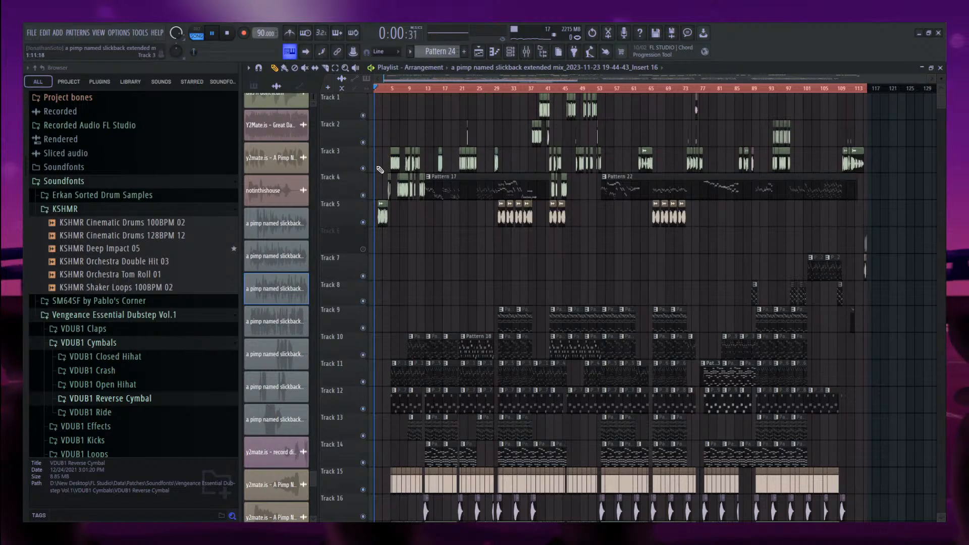
{"action": "key", "text": "space"}
{"action": "scroll", "coordinate": [371, 177], "scroll_direction": "up", "scroll_amount": 2}
{"action": "scroll", "coordinate": [401, 245], "scroll_direction": "down", "scroll_amount": 5}
{"action": "scroll", "coordinate": [580, 144], "scroll_direction": "down", "scroll_amount": 1}
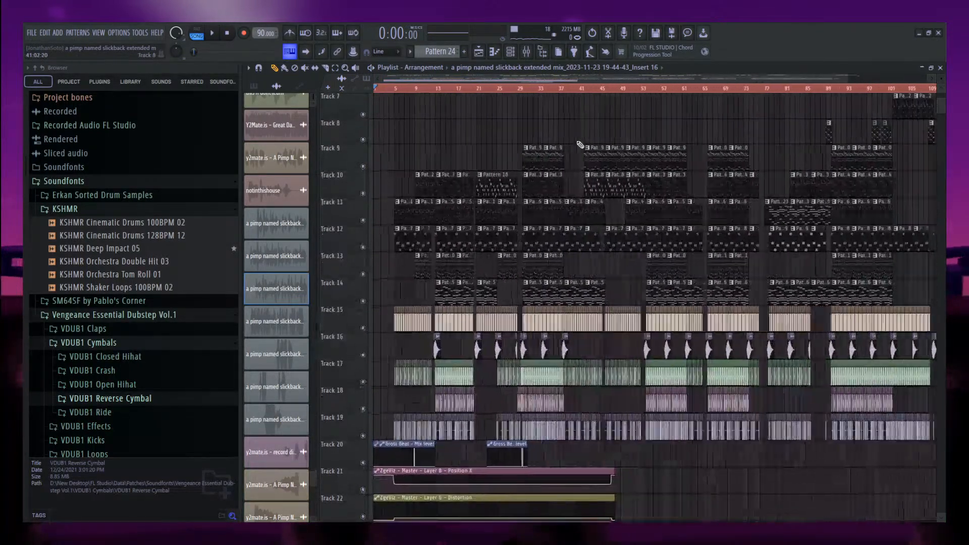
Play the mix from about bar 28 and inspect the closing section from bar 105 onward.
{"action": "left_click", "coordinate": [518, 92]}
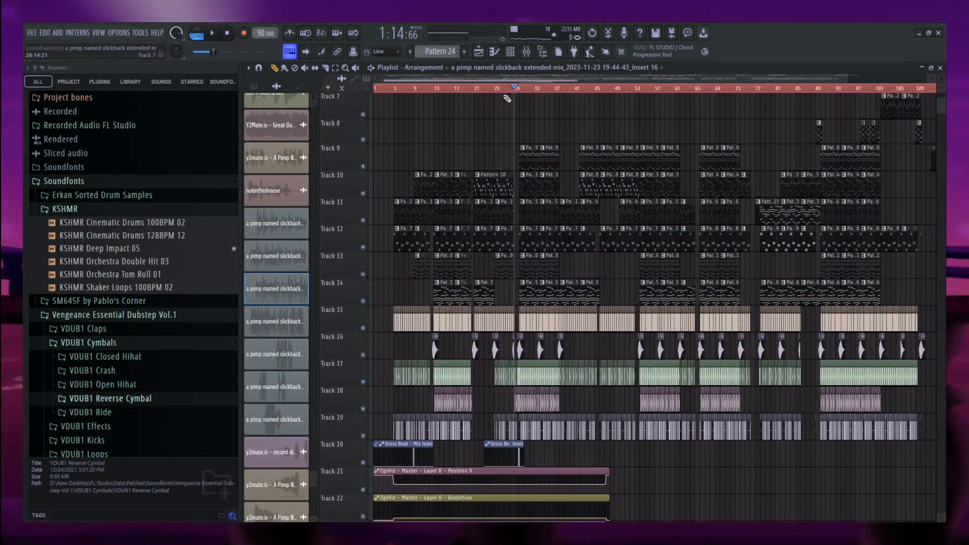
{"action": "key", "text": "space"}
{"action": "scroll", "coordinate": [558, 187], "scroll_direction": "down", "scroll_amount": 1}
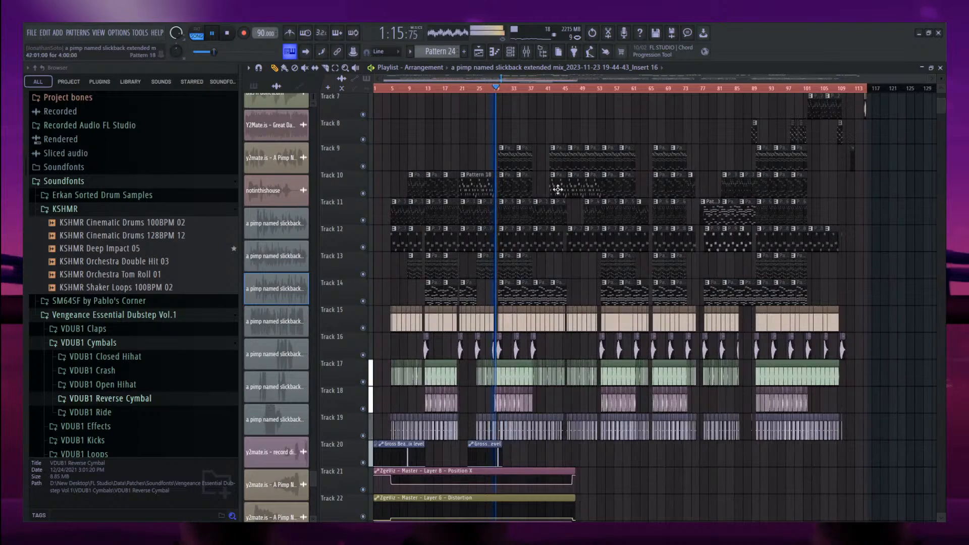
{"action": "scroll", "coordinate": [684, 280], "scroll_direction": "up", "scroll_amount": 3}
{"action": "scroll", "coordinate": [900, 216], "scroll_direction": "up", "scroll_amount": 6}
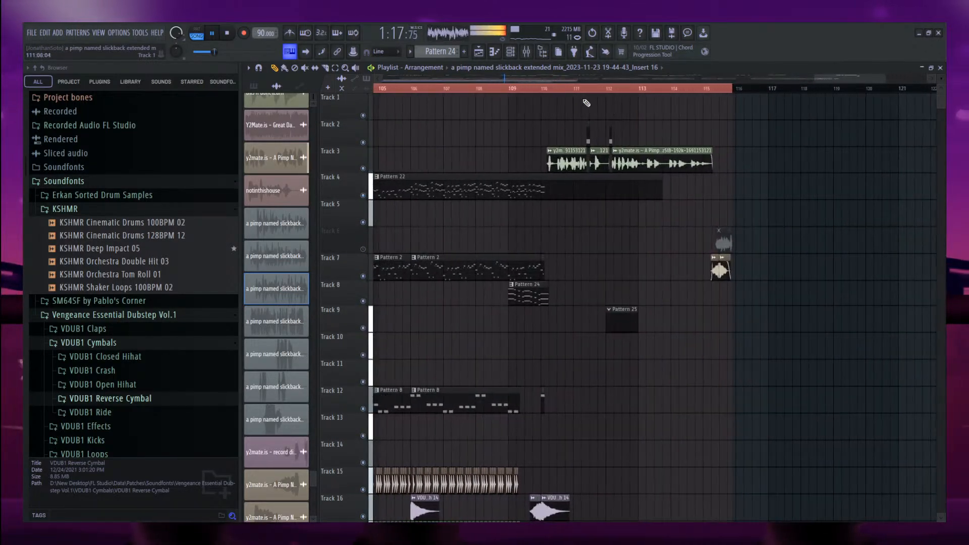
Play the mix briefly from its opening, around bar 42 and from about bar 4.
{"action": "key", "text": "space"}
{"action": "left_click", "coordinate": [545, 92]}
{"action": "mouse_move", "coordinate": [662, 96]}
{"action": "left_mouse_down"}
{"action": "mouse_move", "coordinate": [729, 102]}
{"action": "mouse_move", "coordinate": [670, 96]}
{"action": "left_mouse_up"}
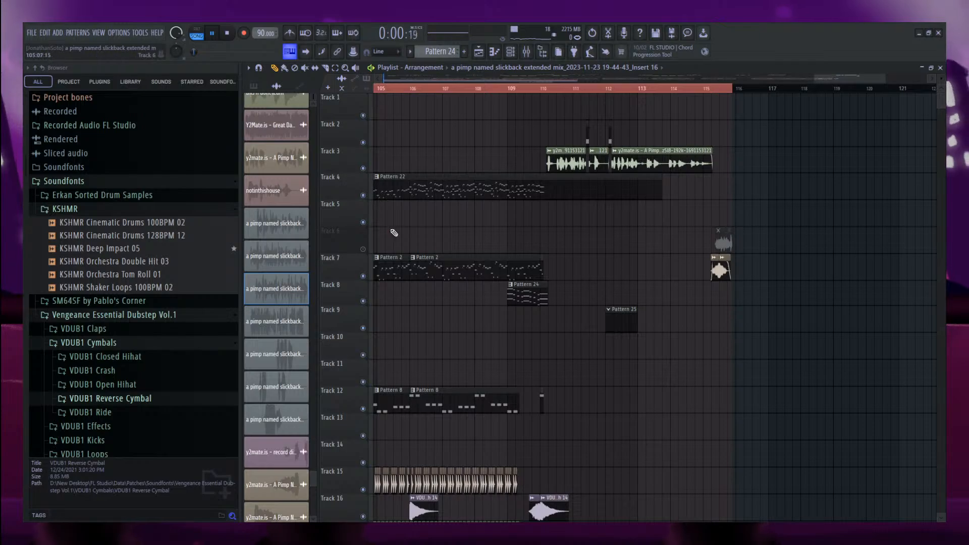
{"action": "scroll", "coordinate": [394, 232], "scroll_direction": "down", "scroll_amount": 5}
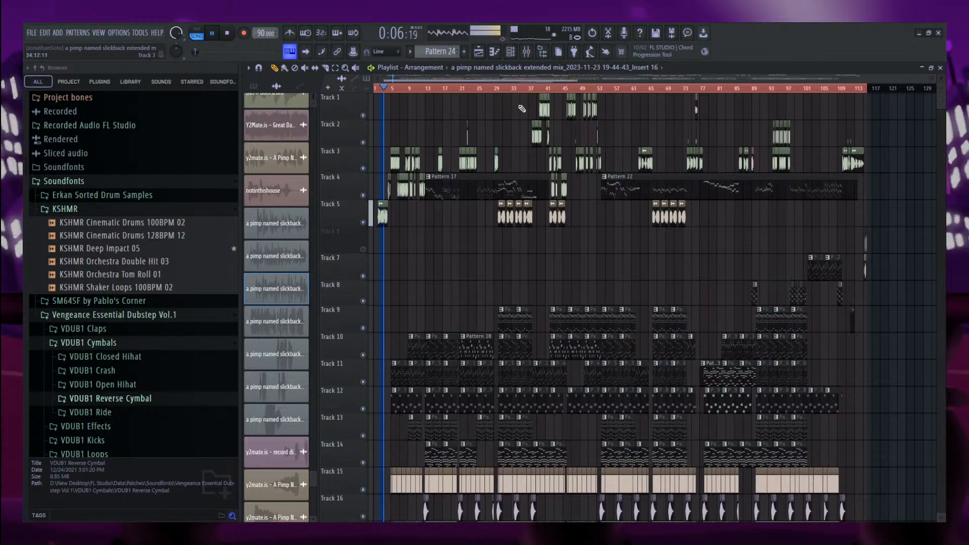
{"action": "left_click", "coordinate": [555, 94]}
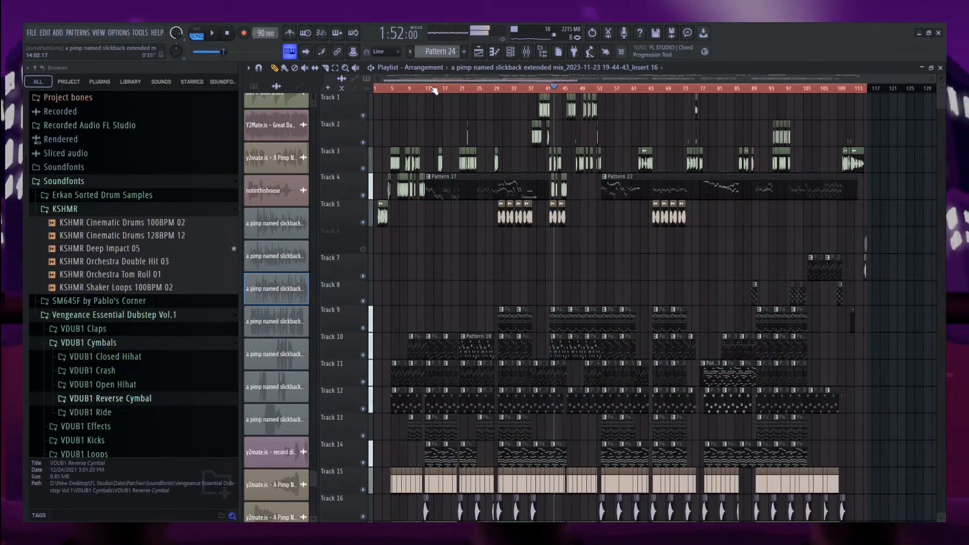
{"action": "left_click", "coordinate": [389, 89]}
{"action": "scroll", "coordinate": [434, 248], "scroll_direction": "up", "scroll_amount": 10}
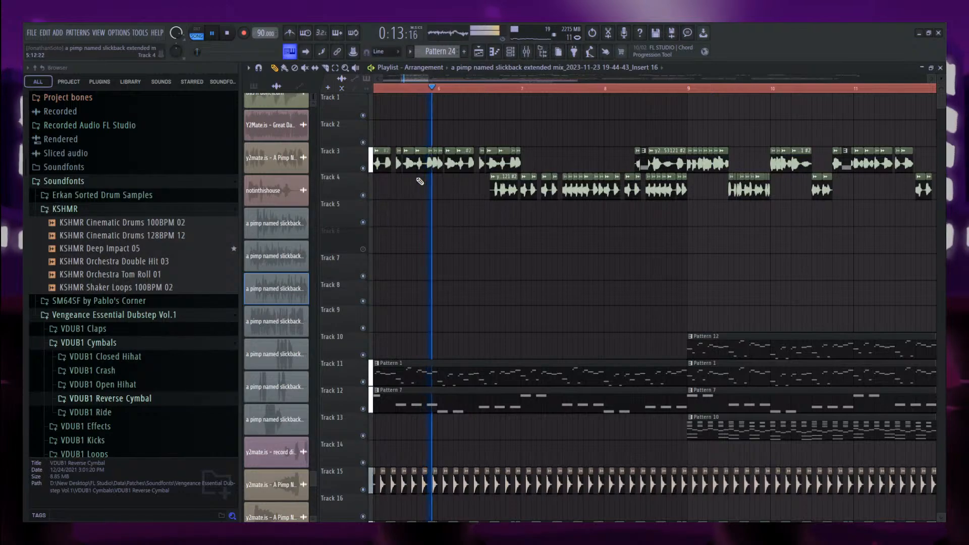
Follow playback with auto-scroll through about bars 6 to 10, then turn auto-scroll off.
{"action": "left_click_drag", "start_coordinate": [414, 80], "coordinate": [418, 80]}
{"action": "left_click", "coordinate": [306, 51]}
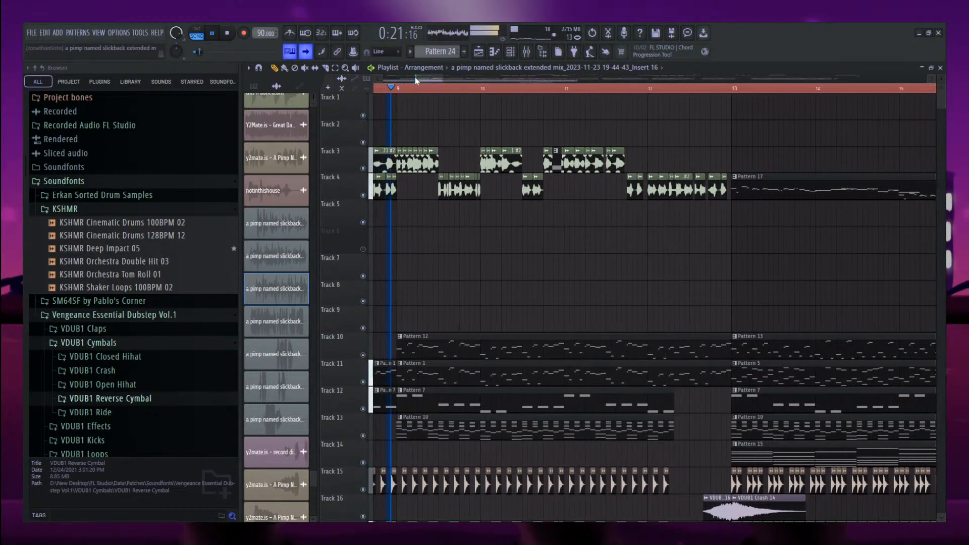
{"action": "left_click", "coordinate": [307, 51]}
{"action": "scroll", "coordinate": [447, 252], "scroll_direction": "down", "scroll_amount": 8}
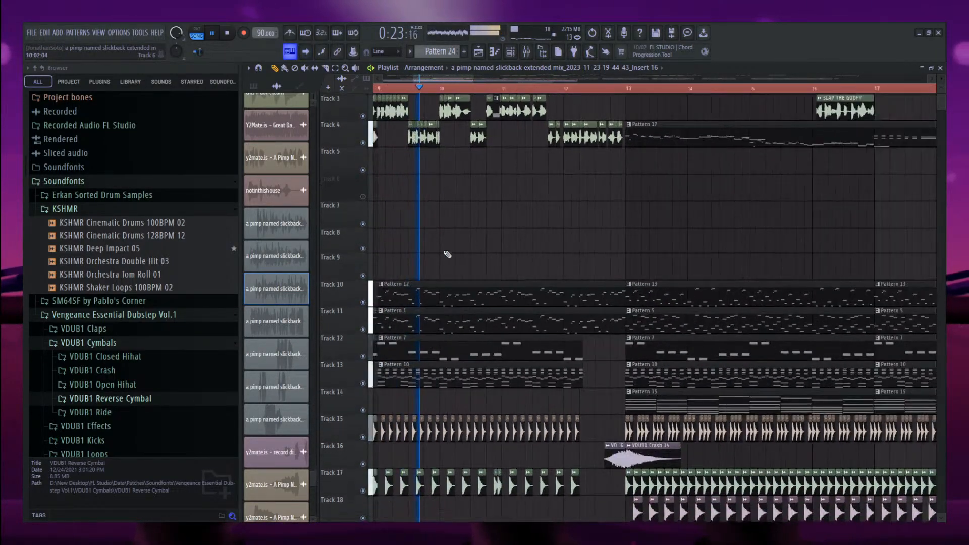
Mute playlist tracks 3 and 4.
{"action": "scroll", "coordinate": [447, 251], "scroll_direction": "up", "scroll_amount": 2}
{"action": "left_click", "coordinate": [363, 195]}
{"action": "left_click", "coordinate": [362, 168]}
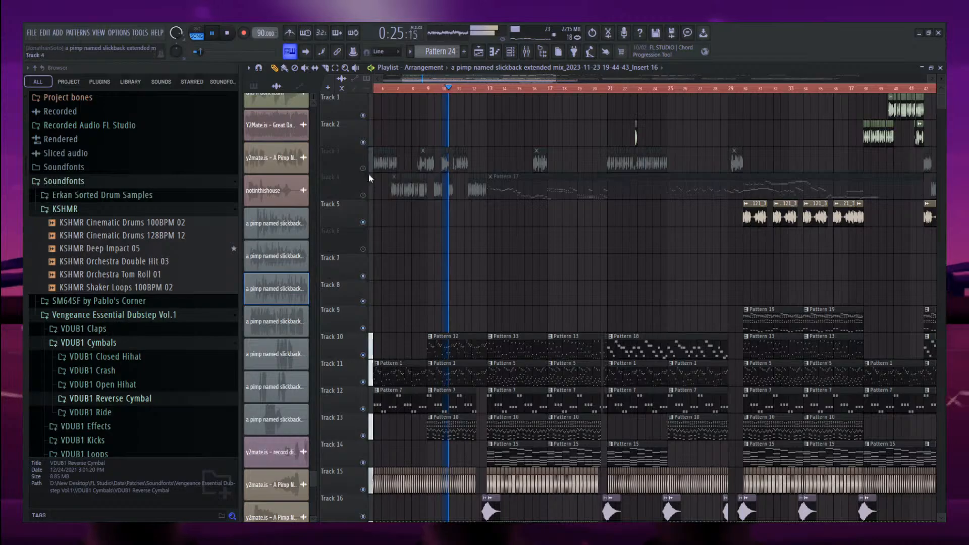
Replay the mix from about bar 5 with auto-scroll on and look over tracks 7 to 21.
{"action": "scroll", "coordinate": [398, 89], "scroll_direction": "down", "scroll_amount": 3}
{"action": "left_click", "coordinate": [396, 89]}
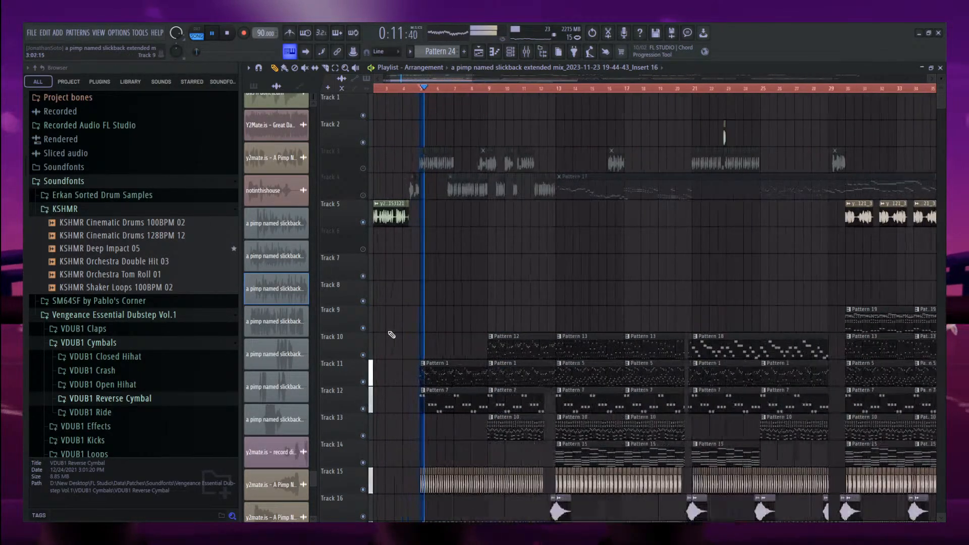
{"action": "scroll", "coordinate": [555, 338], "scroll_direction": "up", "scroll_amount": 5}
{"action": "scroll", "coordinate": [555, 338], "scroll_direction": "down", "scroll_amount": 5}
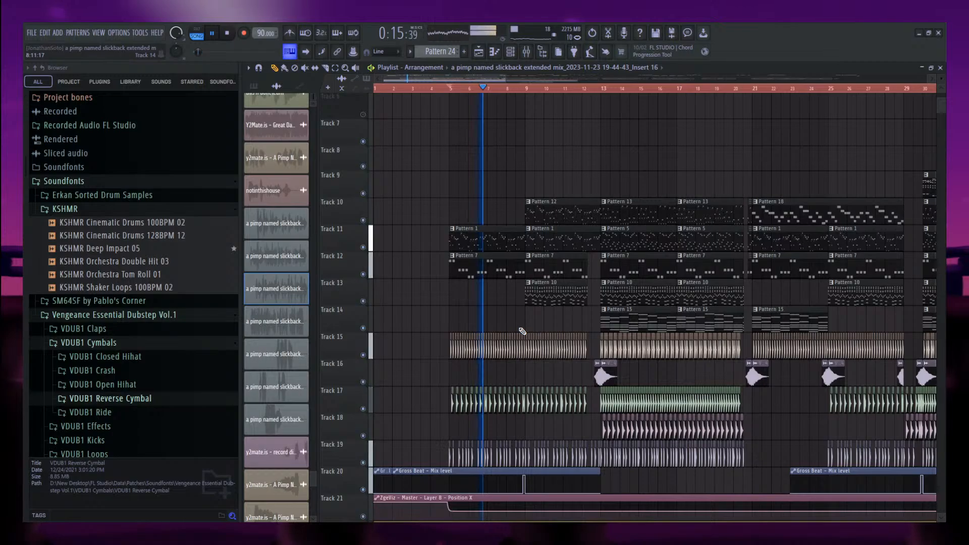
{"action": "scroll", "coordinate": [481, 294], "scroll_direction": "up", "scroll_amount": 3}
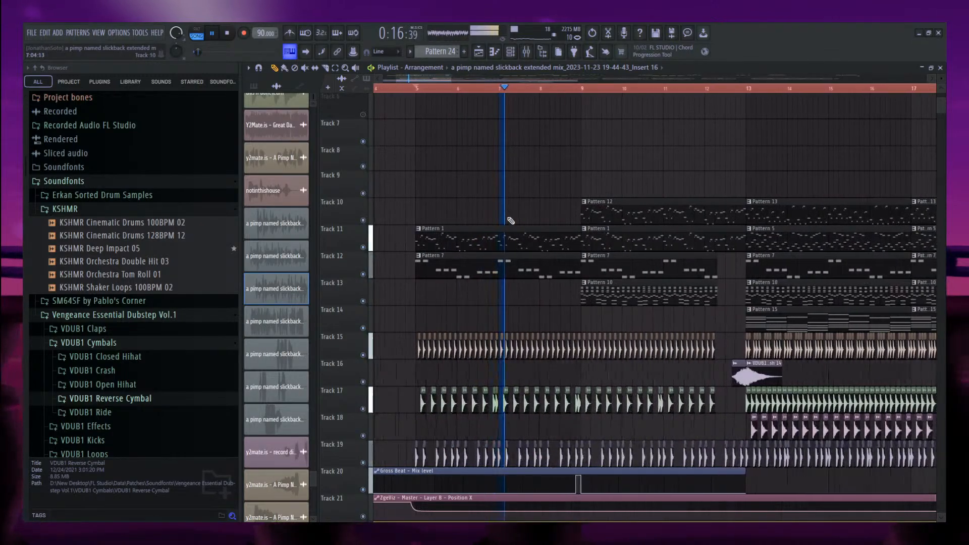
{"action": "left_click", "coordinate": [291, 52]}
{"action": "left_click", "coordinate": [305, 52]}
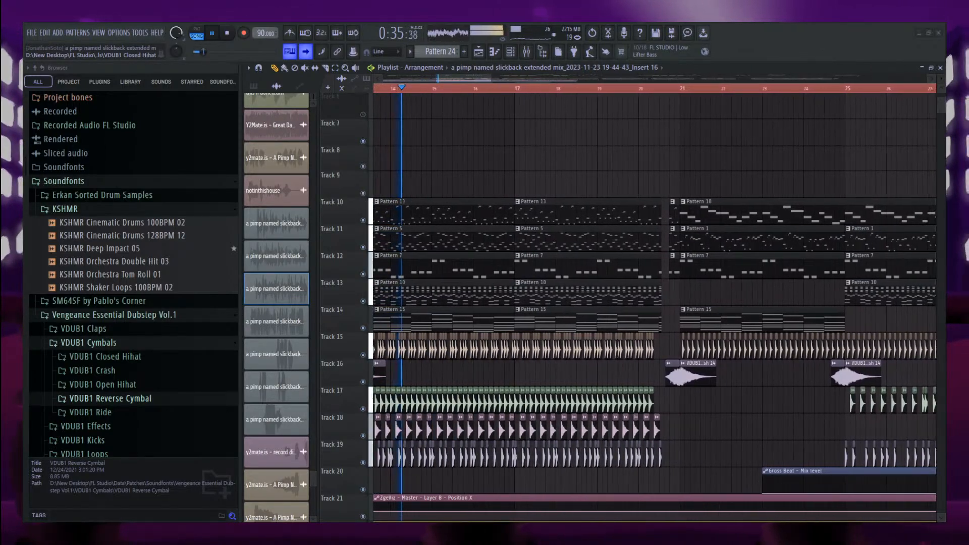
Open Pattern 13 and Pattern 5 in the piano roll and listen to each in pattern mode.
{"action": "double_click", "coordinate": [419, 205]}
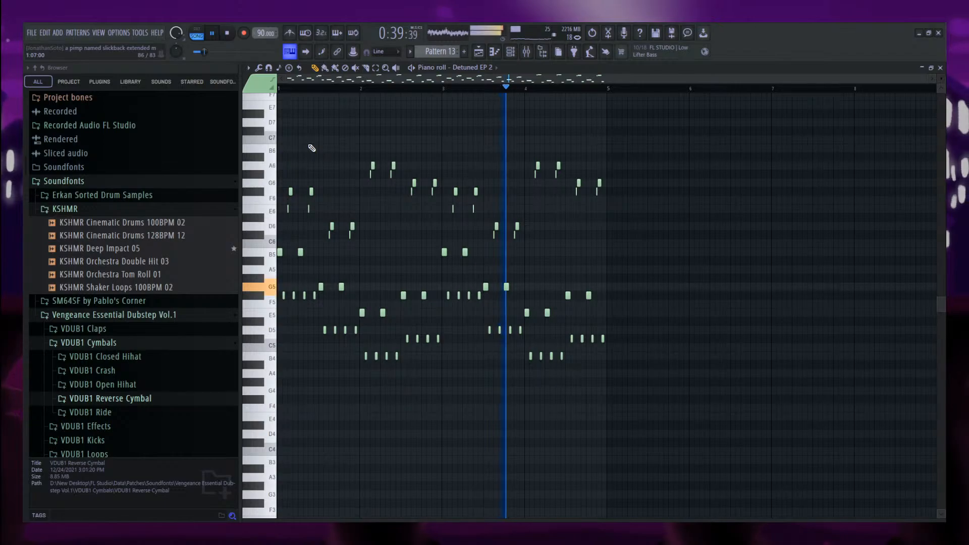
{"action": "key", "text": "l"}
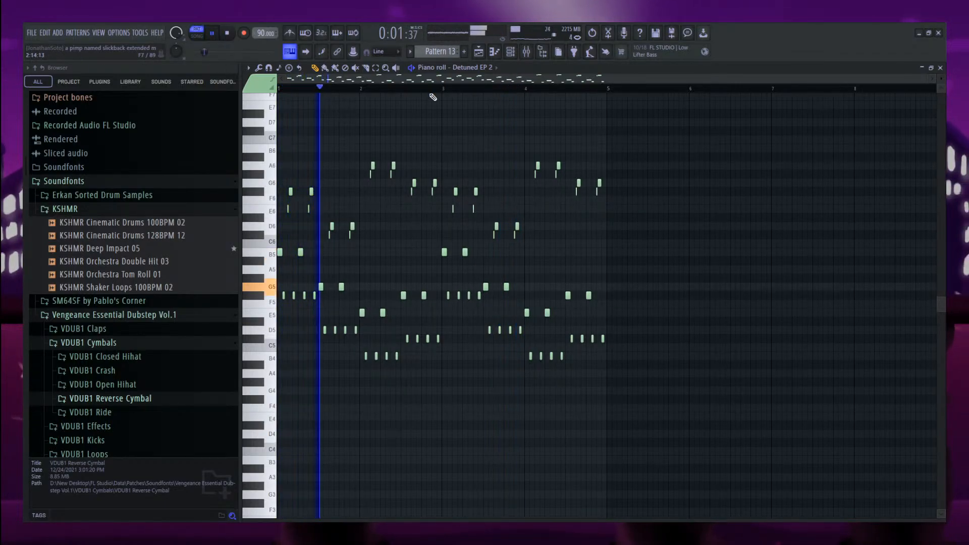
{"action": "key", "text": "F5"}
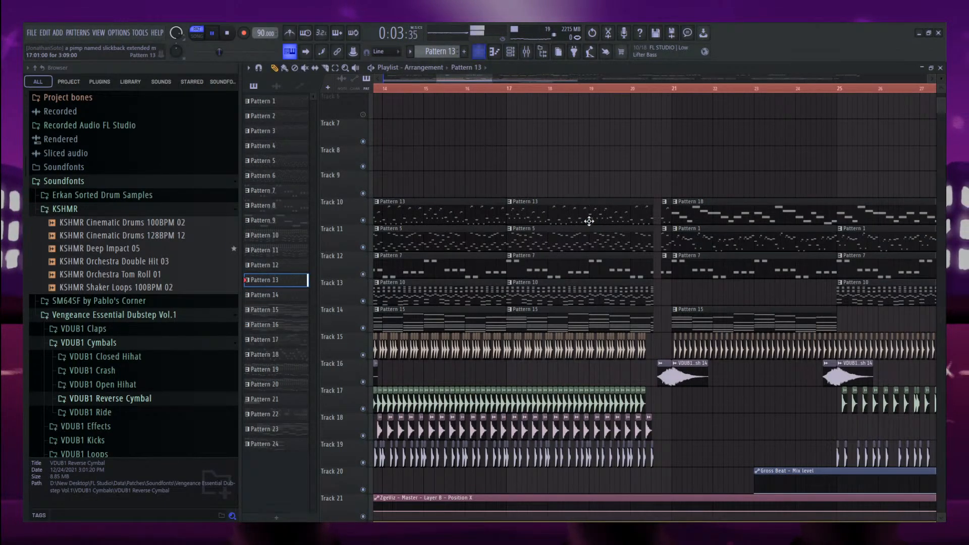
{"action": "double_click", "coordinate": [502, 248]}
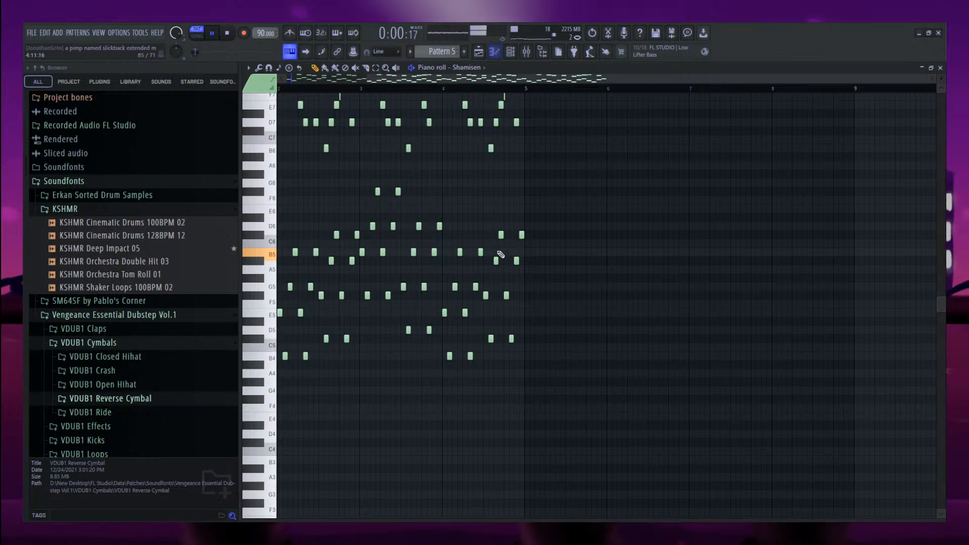
{"action": "scroll", "coordinate": [444, 307], "scroll_direction": "up", "scroll_amount": 3}
{"action": "scroll", "coordinate": [278, 258], "scroll_direction": "up", "scroll_amount": 3}
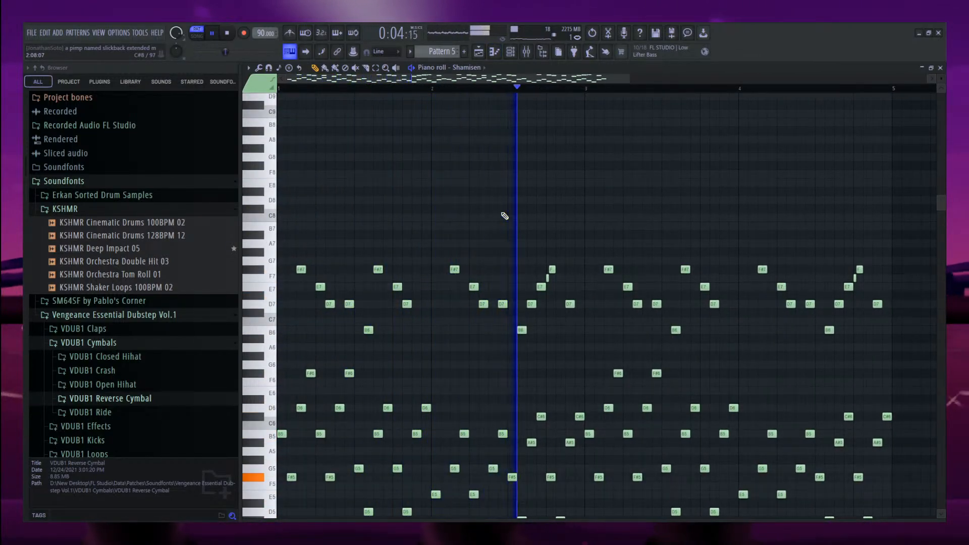
Return to the playlist and audition Patterns 10, 15 and 7 on their own.
{"action": "left_click", "coordinate": [478, 51]}
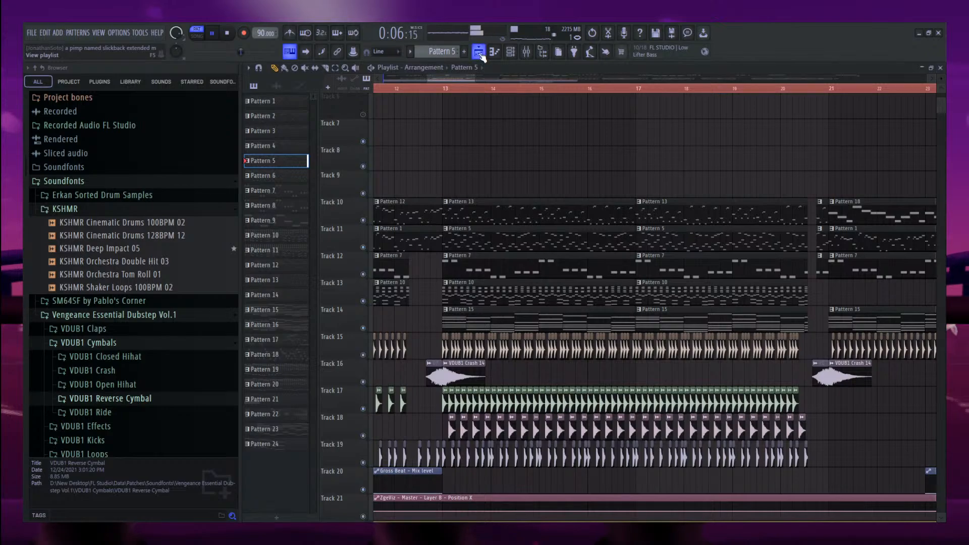
{"action": "left_click", "coordinate": [486, 287]}
{"action": "left_click", "coordinate": [471, 317]}
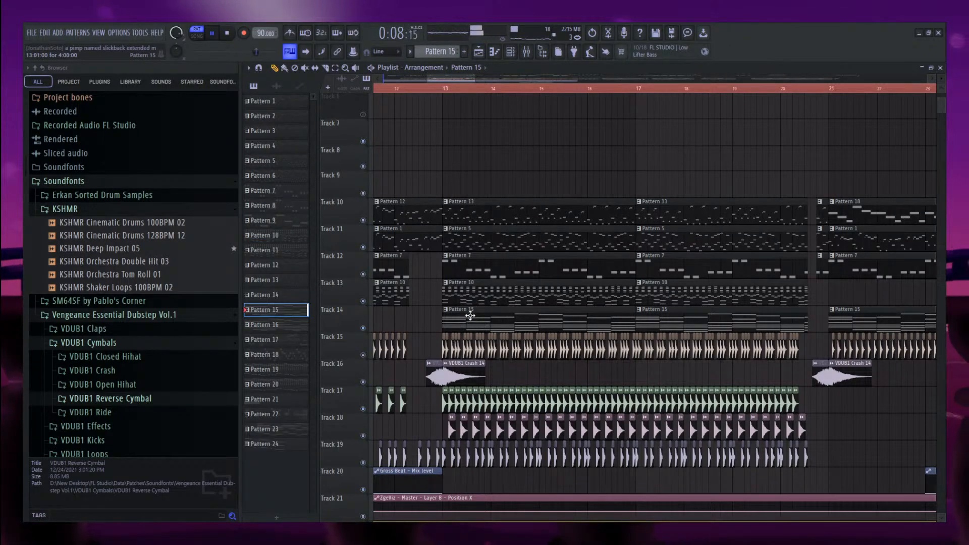
{"action": "left_click", "coordinate": [474, 271]}
{"action": "left_click", "coordinate": [477, 256]}
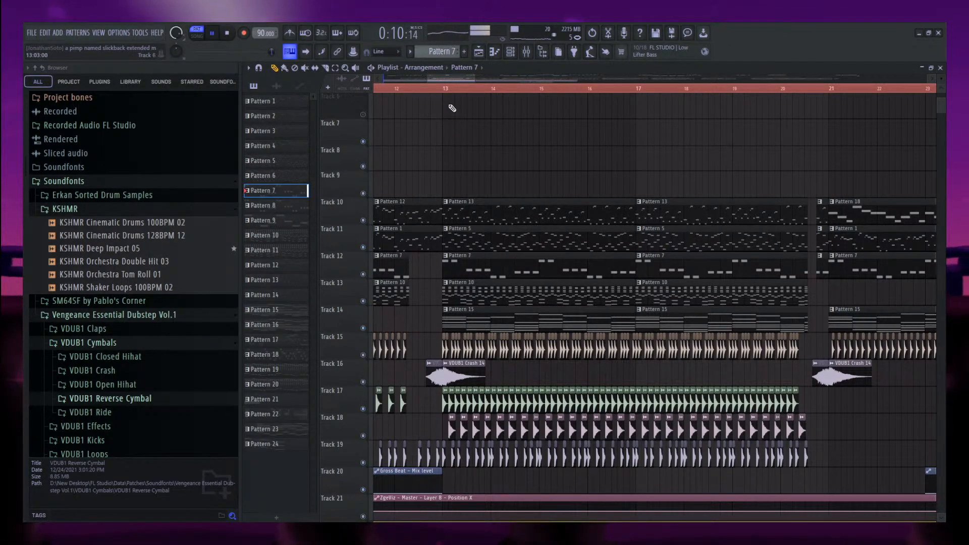
Play the full arrangement in song mode from bar 13, then stop playback.
{"action": "left_click", "coordinate": [447, 89]}
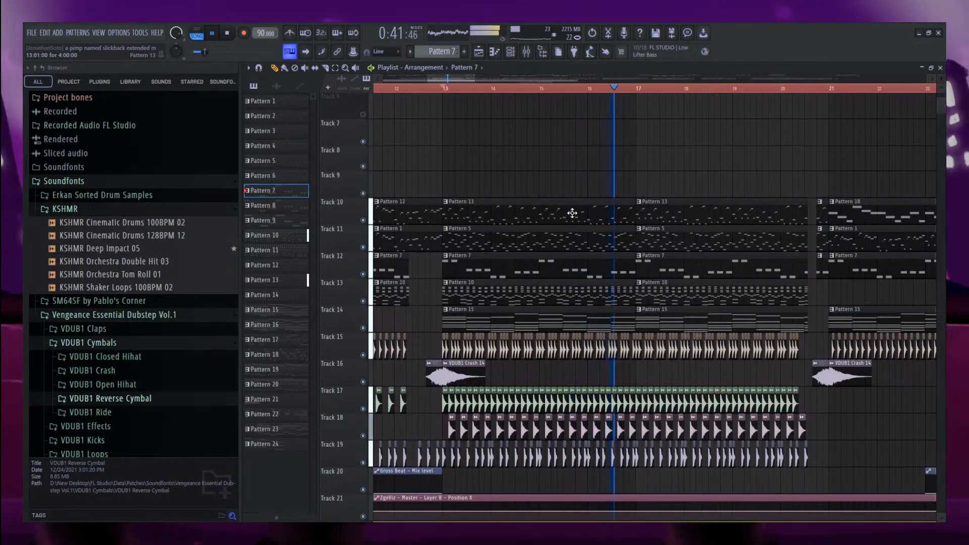
{"action": "key", "text": "space"}
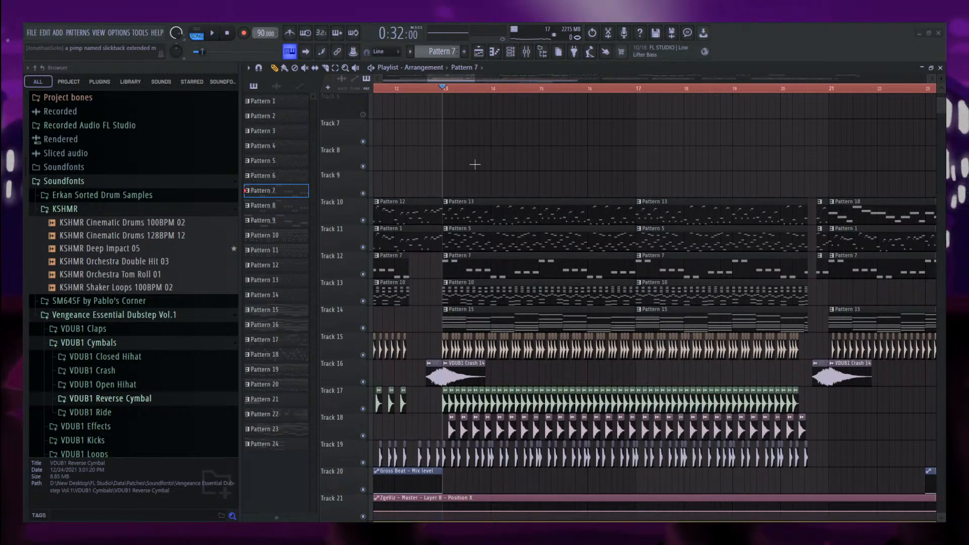
Load the Hotel California project, play it from the start with auto-scroll on, and stop it.
{"action": "left_click", "coordinate": [505, 330]}
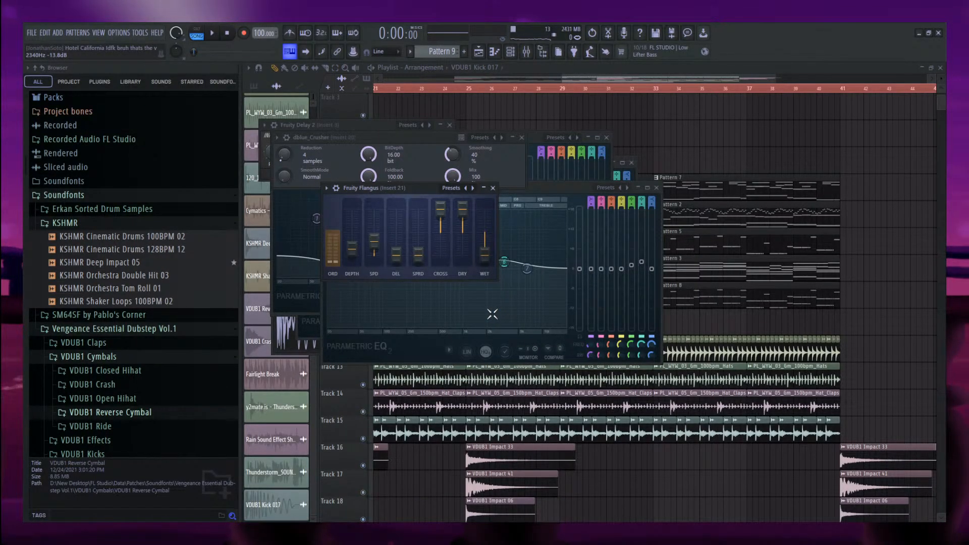
{"action": "key", "text": "space"}
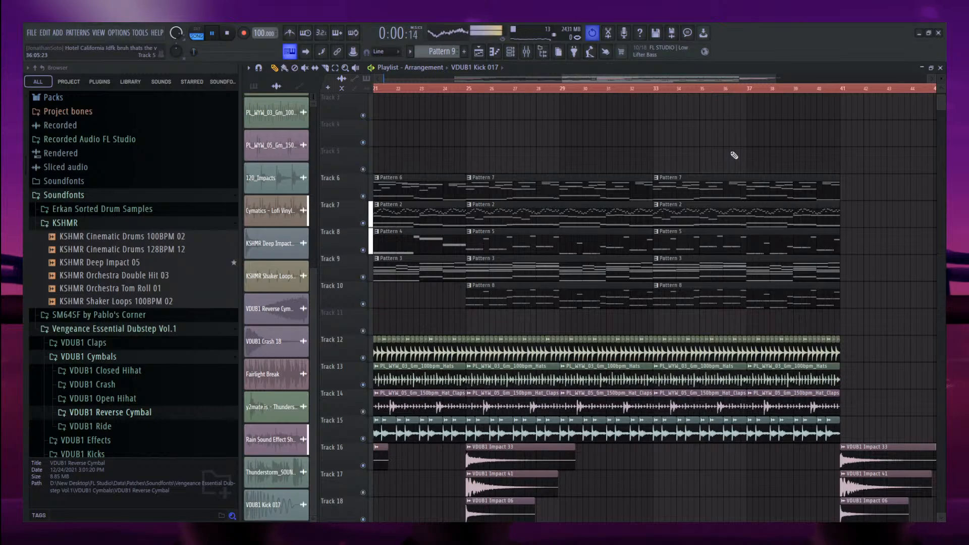
{"action": "scroll", "coordinate": [639, 126], "scroll_direction": "up", "scroll_amount": 3}
{"action": "left_click", "coordinate": [306, 52]}
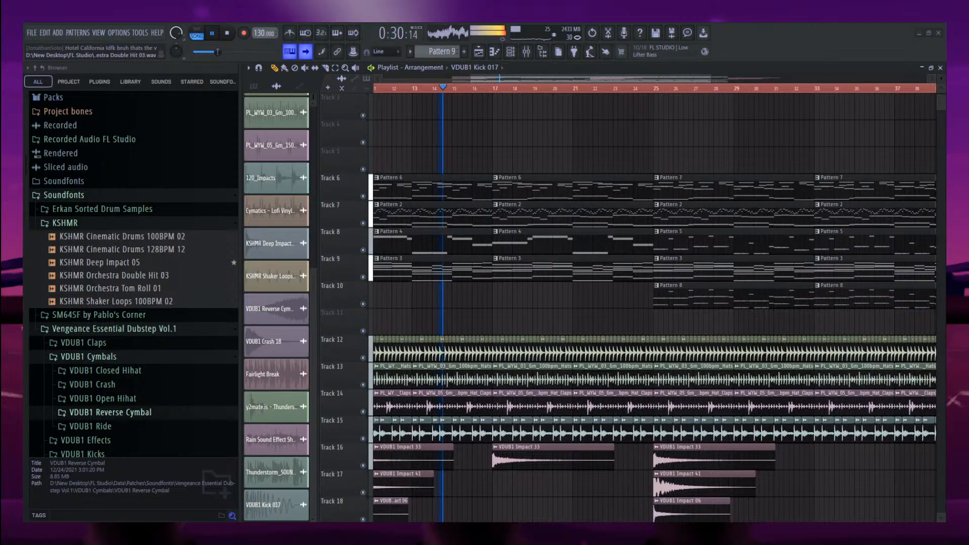
{"action": "left_click", "coordinate": [229, 33]}
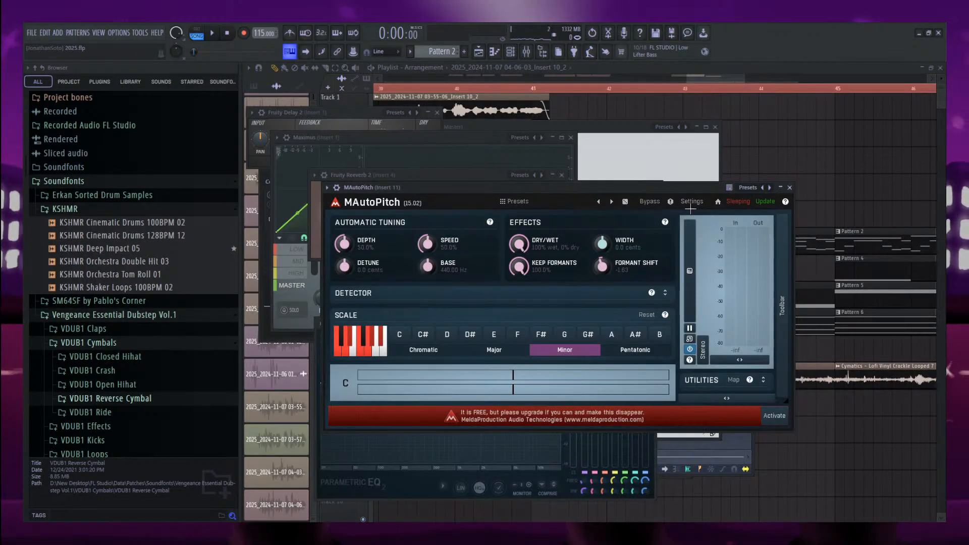
Play the 2025.flp project from the beginning with auto-scroll following the playhead.
{"action": "left_click", "coordinate": [864, 108]}
{"action": "key", "text": "space"}
{"action": "scroll", "coordinate": [560, 190], "scroll_direction": "down", "scroll_amount": 7}
{"action": "left_click", "coordinate": [306, 52]}
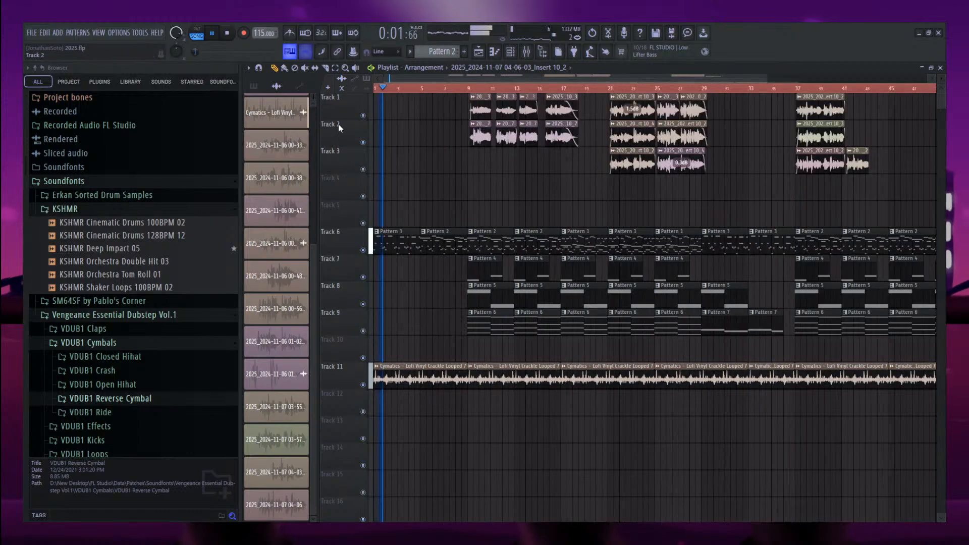
{"action": "scroll", "coordinate": [431, 189], "scroll_direction": "up", "scroll_amount": 8}
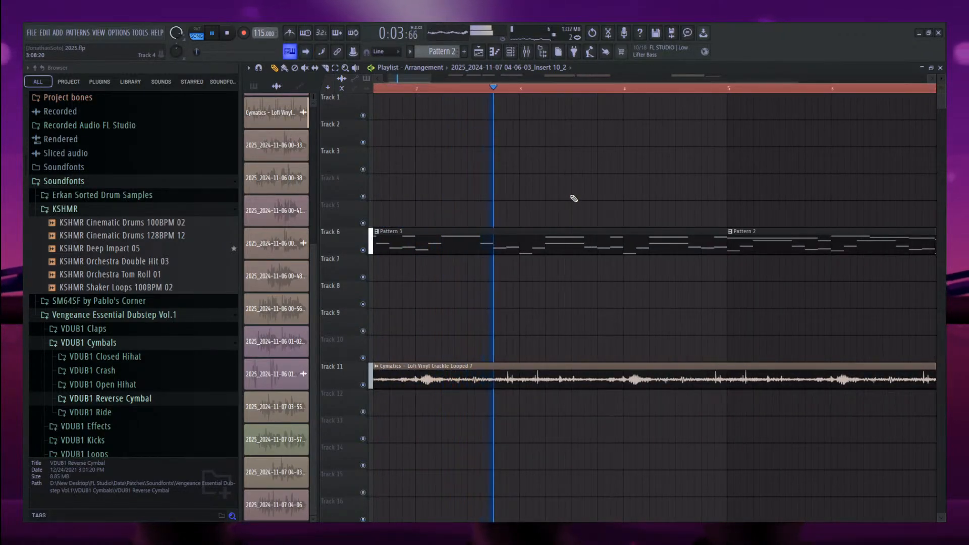
{"action": "left_click", "coordinate": [305, 51]}
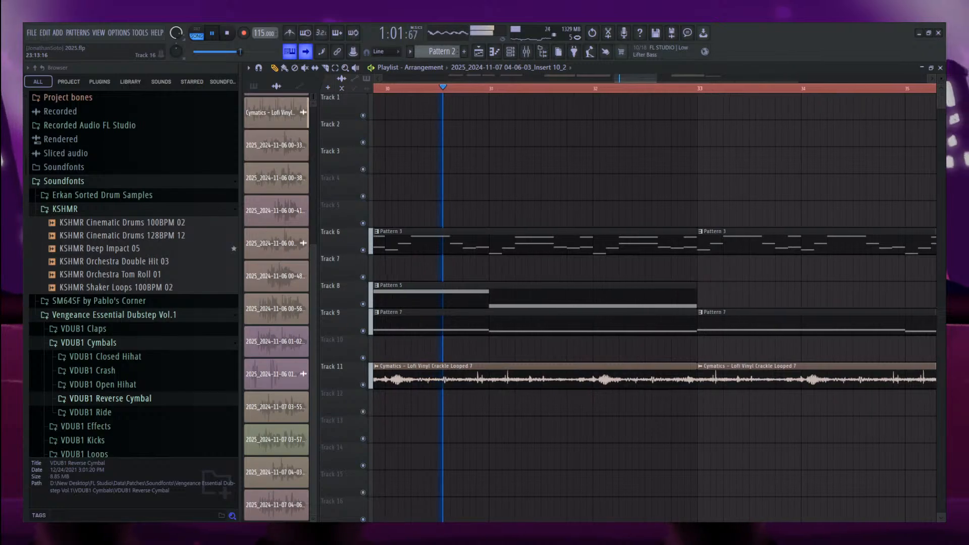
Follow the 2025.flp playback from about bar 30 to bar 45, view the whole arrangement and stop.
{"action": "scroll", "coordinate": [565, 455], "scroll_direction": "down", "scroll_amount": 3}
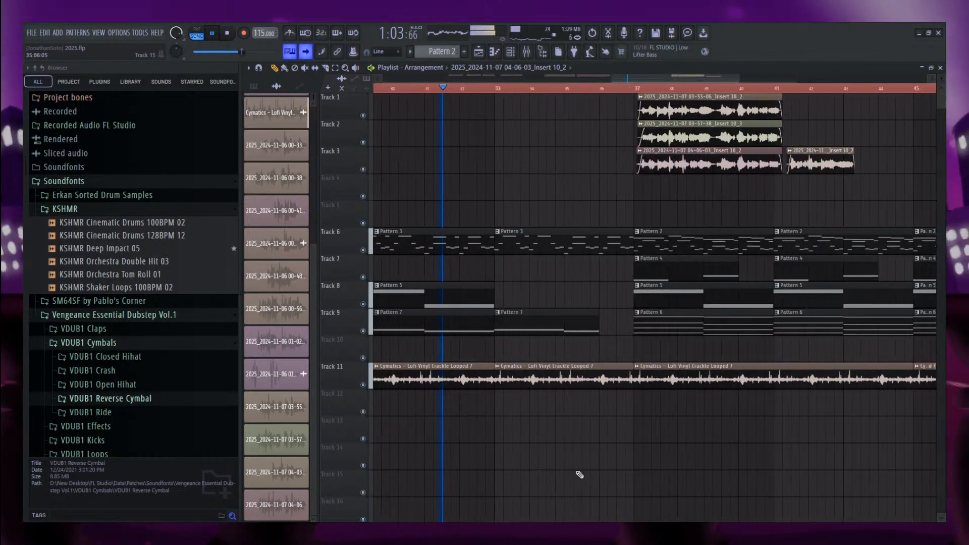
{"action": "scroll", "coordinate": [554, 216], "scroll_direction": "up", "scroll_amount": 3}
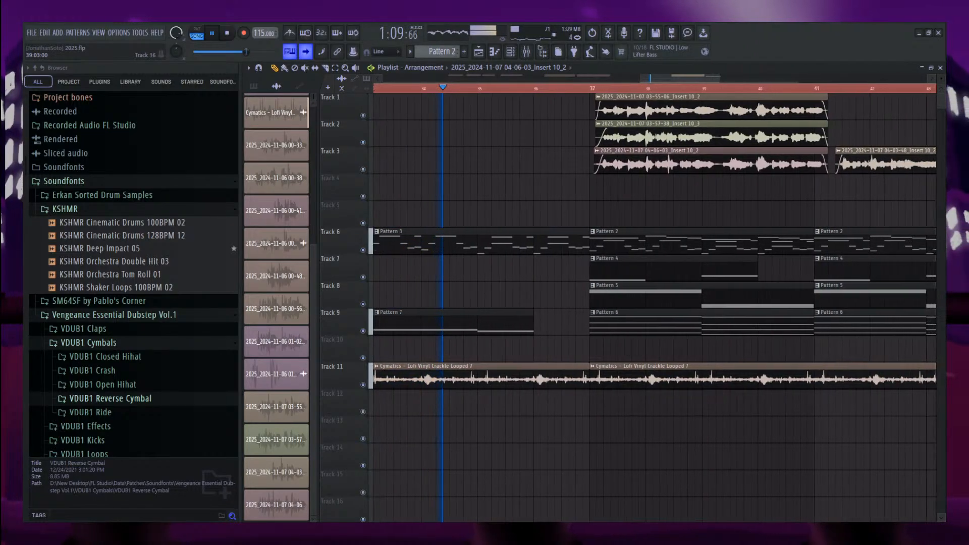
{"action": "scroll", "coordinate": [692, 469], "scroll_direction": "down", "scroll_amount": 1}
{"action": "scroll", "coordinate": [693, 469], "scroll_direction": "up", "scroll_amount": 1}
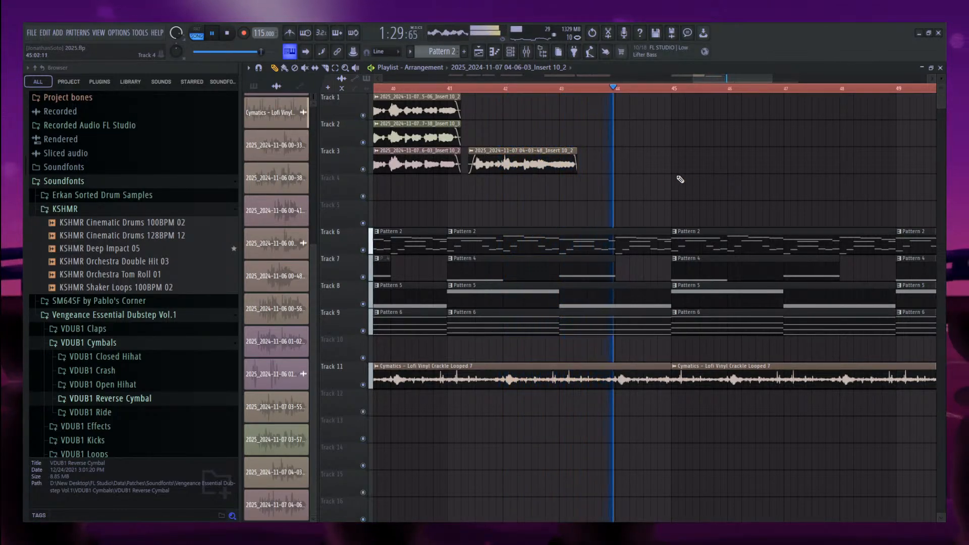
{"action": "scroll", "coordinate": [651, 177], "scroll_direction": "down", "scroll_amount": 2}
{"action": "scroll", "coordinate": [651, 177], "scroll_direction": "down", "scroll_amount": 6}
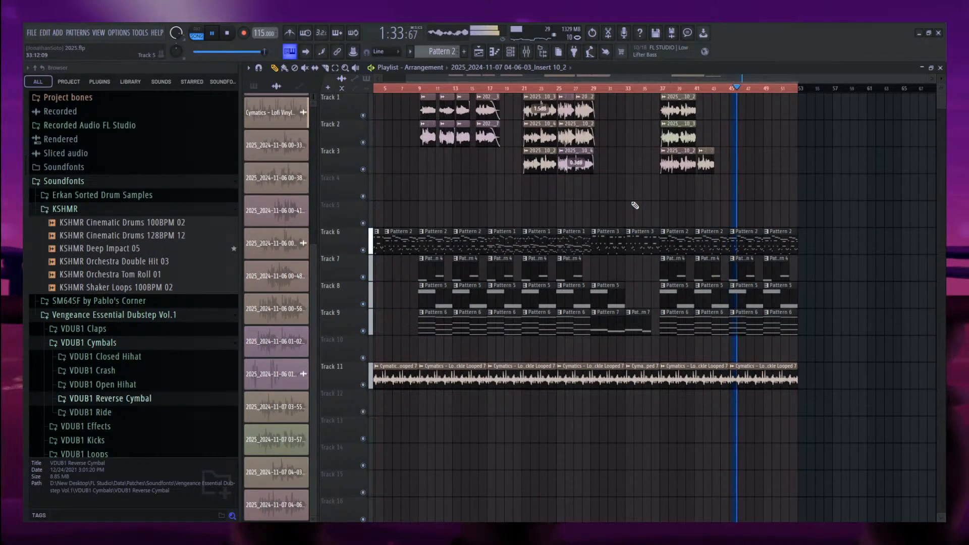
{"action": "key", "text": "space"}
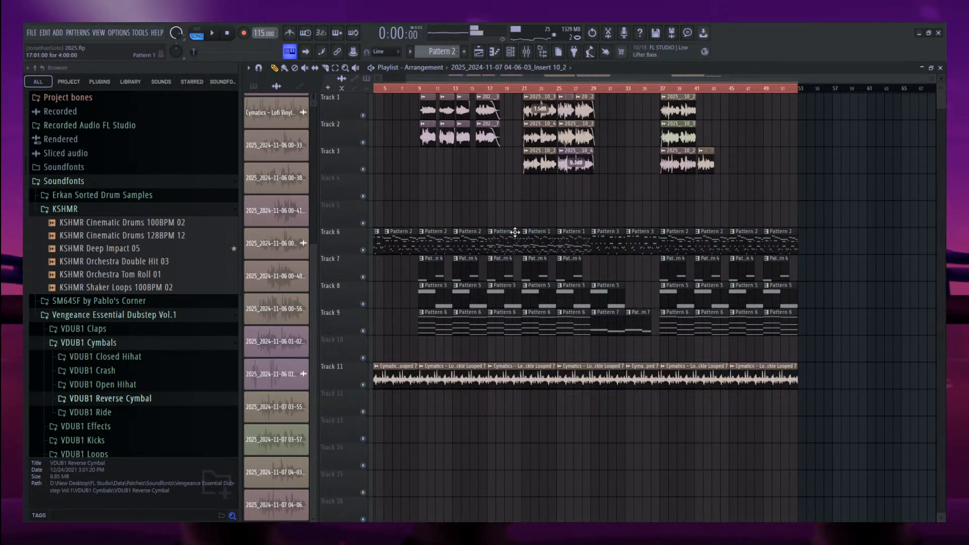
Play the stacked vocal clips on tracks 1 to 3 from about bar 21.
{"action": "scroll", "coordinate": [533, 96], "scroll_direction": "up", "scroll_amount": 3}
{"action": "scroll", "coordinate": [699, 232], "scroll_direction": "up", "scroll_amount": 3}
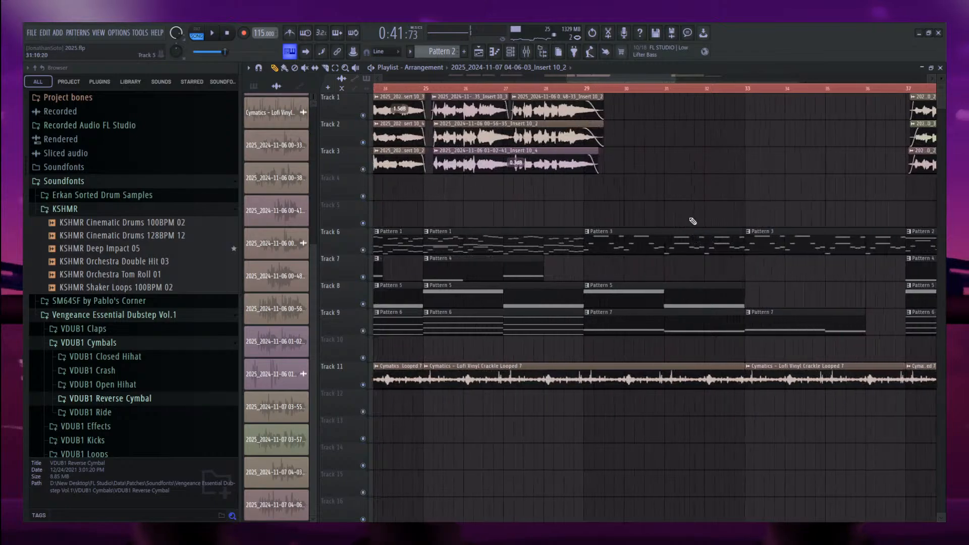
{"action": "key", "text": "space"}
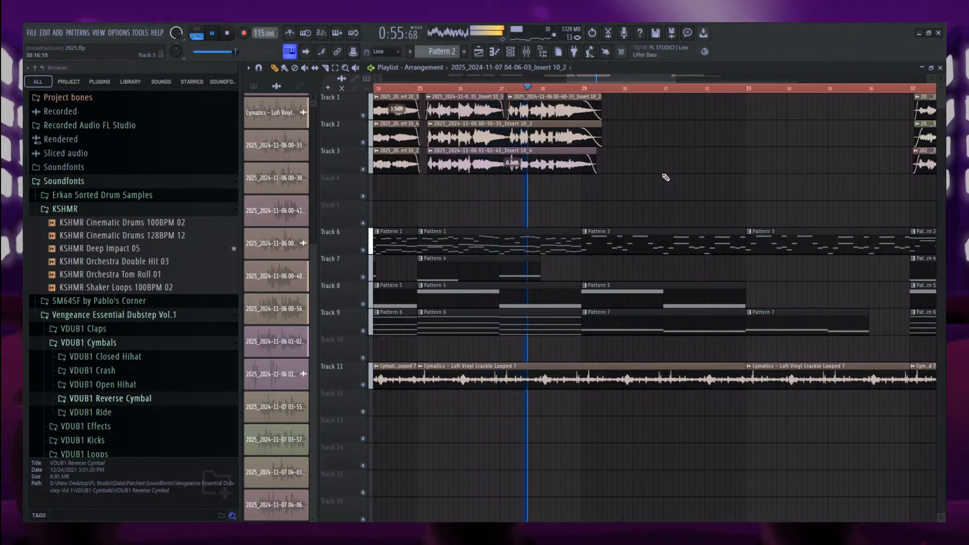
Mute tracks 6 to 9 and track 11, and play the vocals on tracks 1 to 3 alone from about bar 21.
{"action": "scroll", "coordinate": [665, 178], "scroll_direction": "down", "scroll_amount": 4}
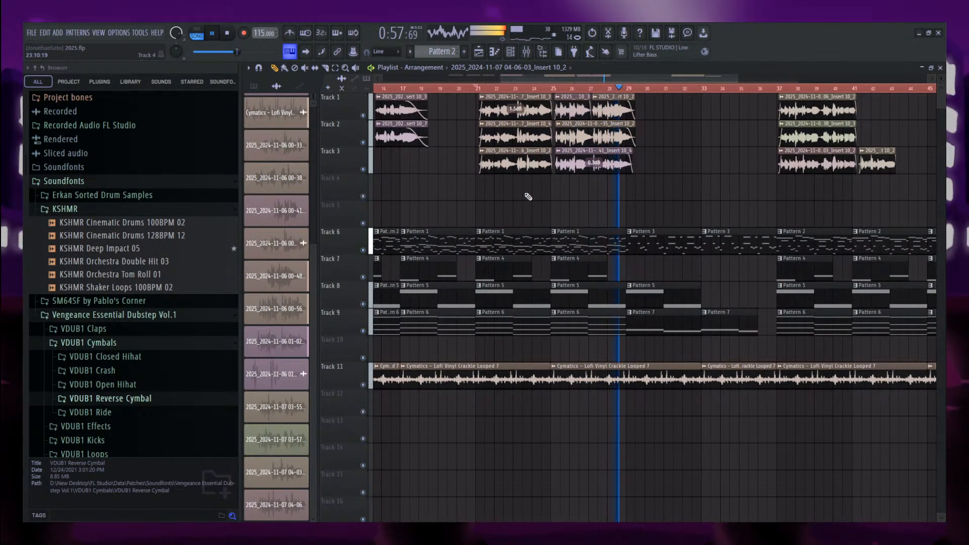
{"action": "key", "text": "space"}
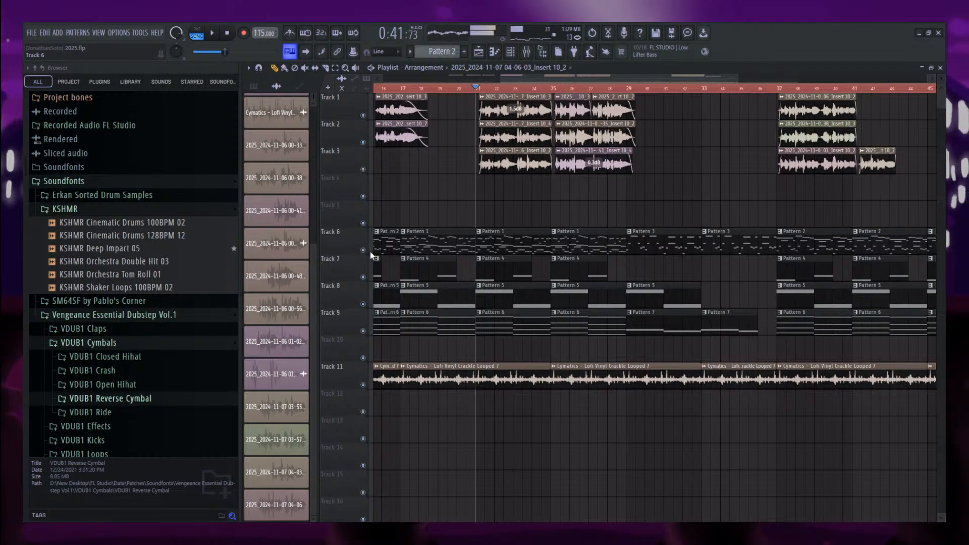
{"action": "left_click", "coordinate": [363, 250]}
{"action": "left_click", "coordinate": [363, 277]}
{"action": "left_click", "coordinate": [363, 331]}
{"action": "key", "text": "space"}
{"action": "left_click", "coordinate": [363, 304]}
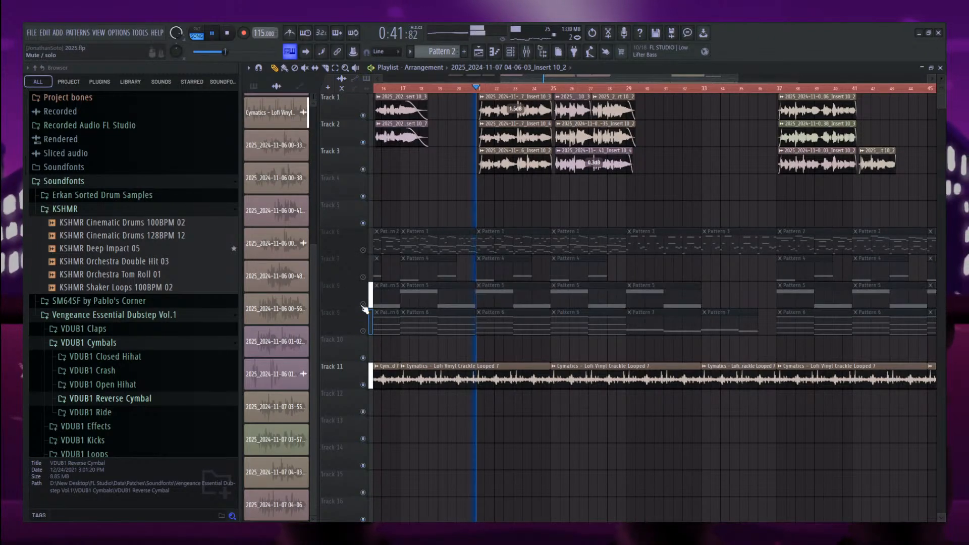
{"action": "scroll", "coordinate": [493, 351], "scroll_direction": "up", "scroll_amount": 3}
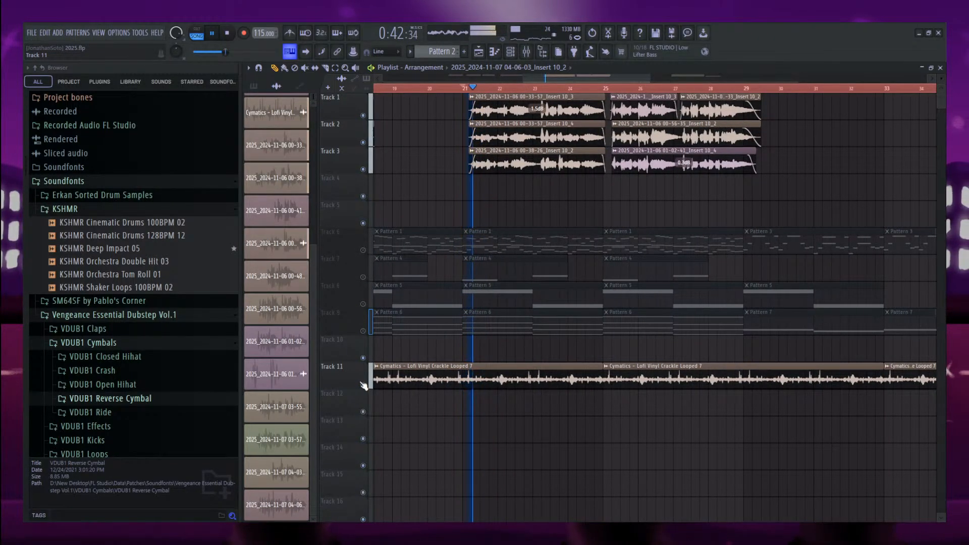
{"action": "left_click", "coordinate": [363, 385]}
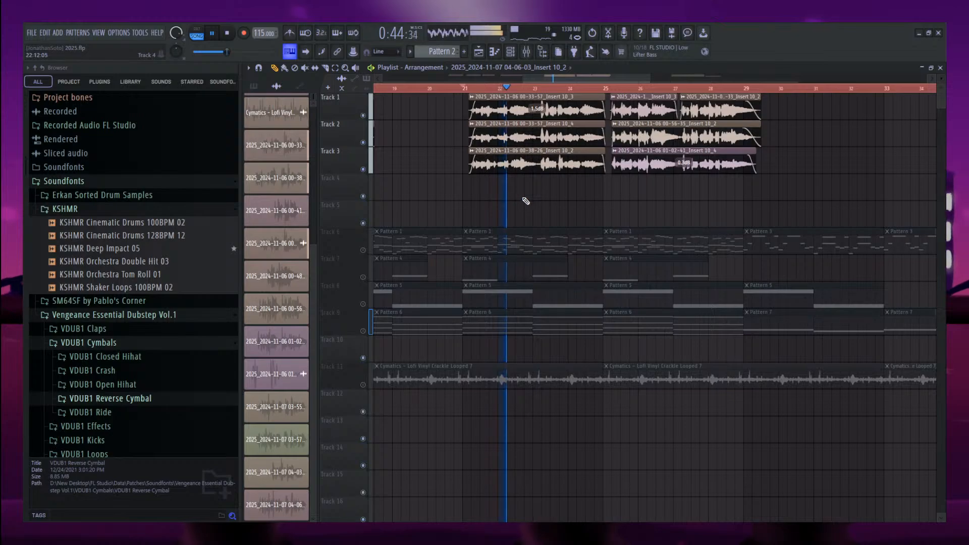
Play the vocals with all effects on mixer Inserts 11 and 12 bypassed, and again with the effects re-enabled.
{"action": "left_click", "coordinate": [525, 60]}
{"action": "left_click", "coordinate": [563, 206]}
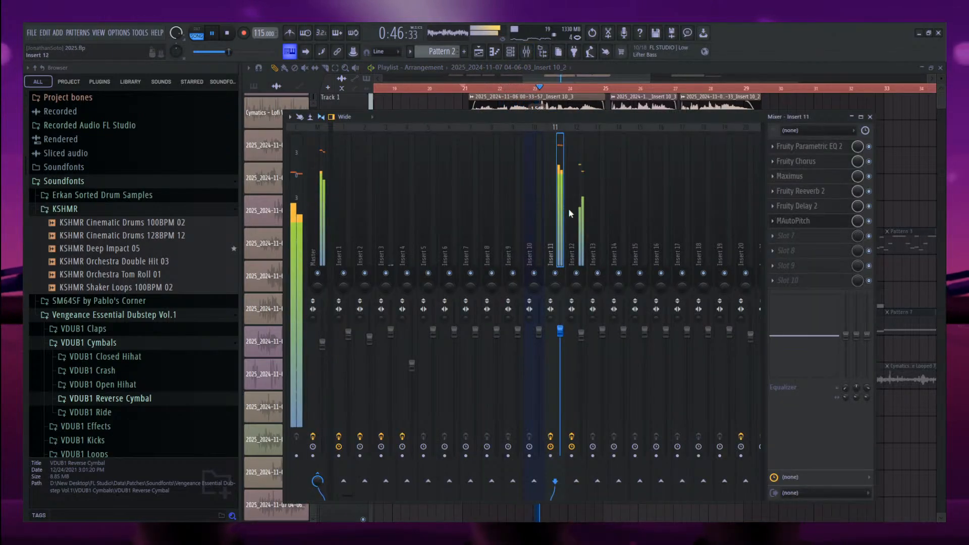
{"action": "key", "text": "space"}
{"action": "left_click", "coordinate": [869, 221]}
{"action": "left_click", "coordinate": [870, 206]}
{"action": "left_click", "coordinate": [869, 191]}
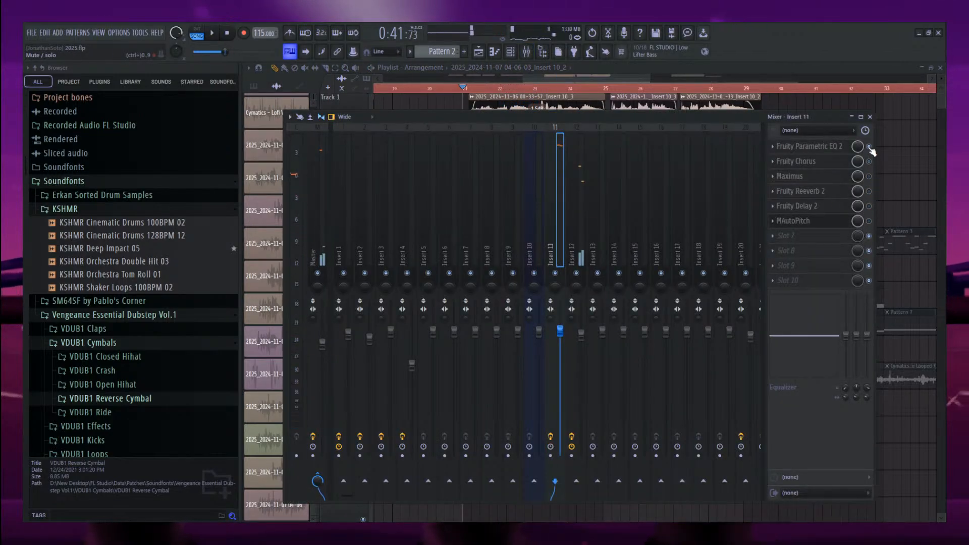
{"action": "left_click", "coordinate": [570, 217]}
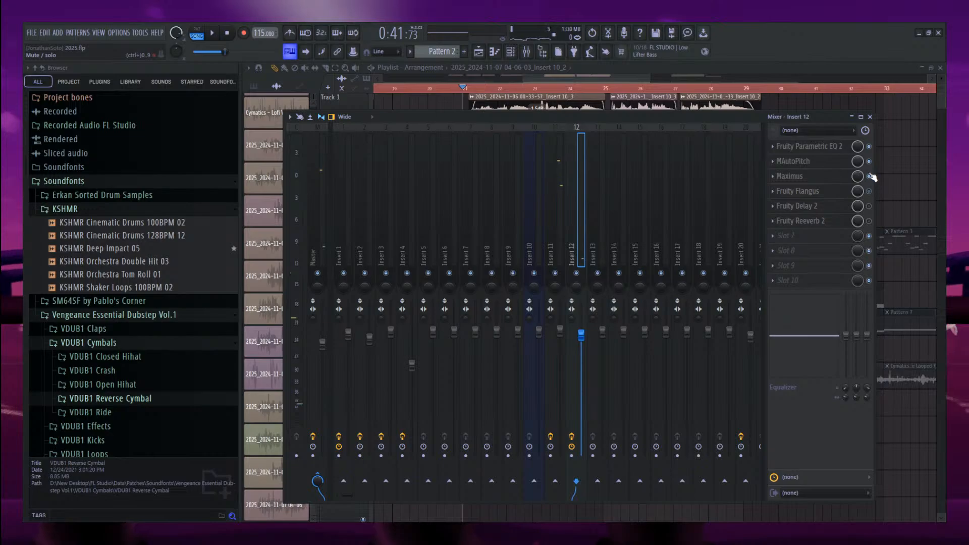
{"action": "key", "text": "space"}
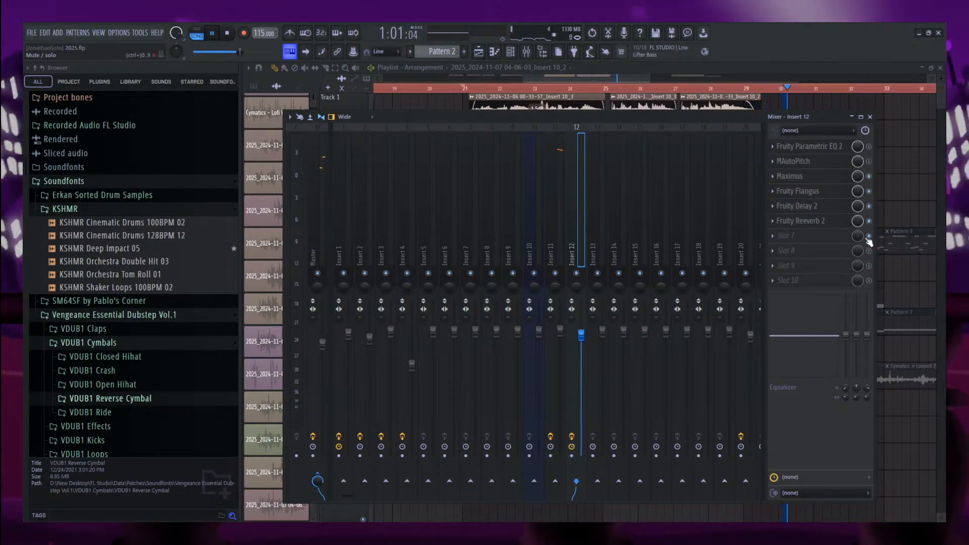
{"action": "left_click", "coordinate": [563, 233]}
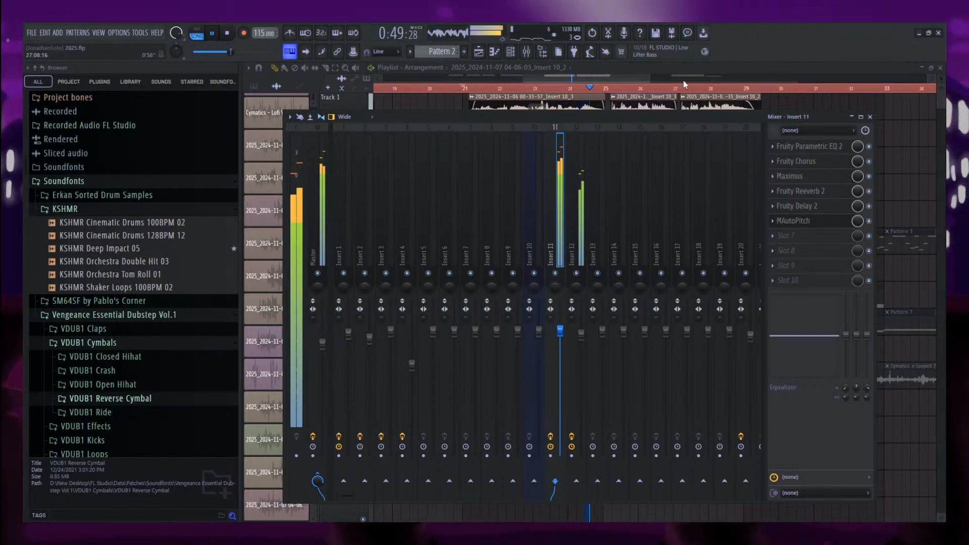
{"action": "left_click", "coordinate": [584, 78]}
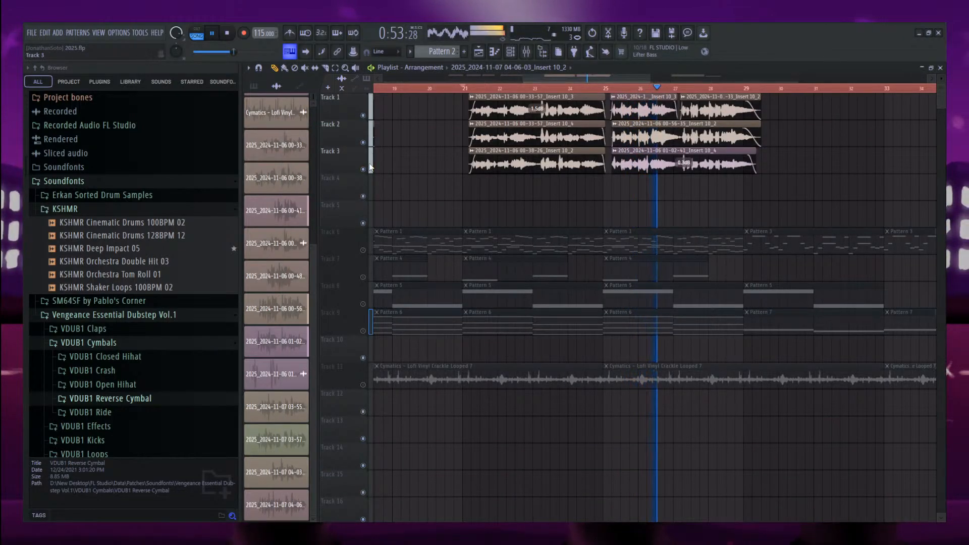
Unmute all the instrumental tracks, play the full arrangement on to about bar 37 and stop.
{"action": "right_click", "coordinate": [365, 142]}
{"action": "right_click", "coordinate": [365, 142]}
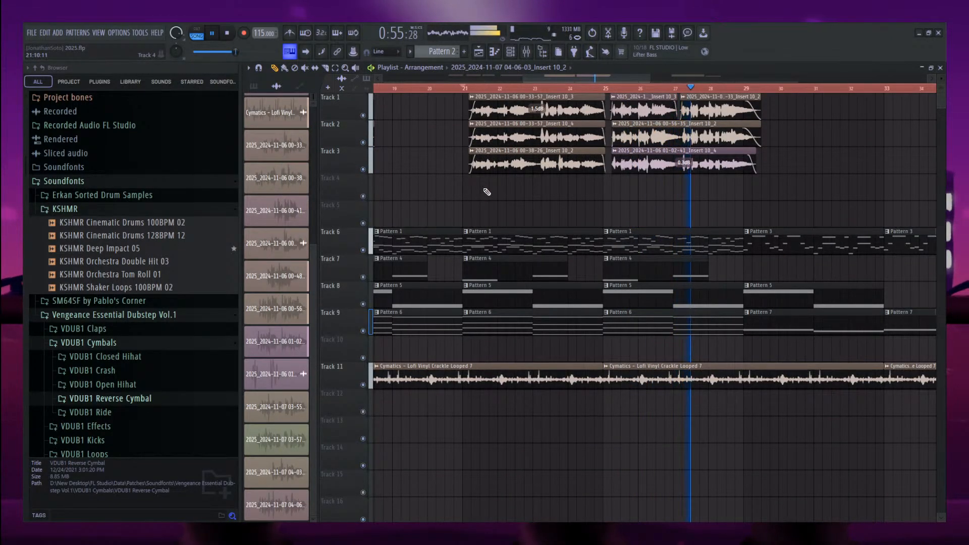
{"action": "scroll", "coordinate": [485, 191], "scroll_direction": "down", "scroll_amount": 4}
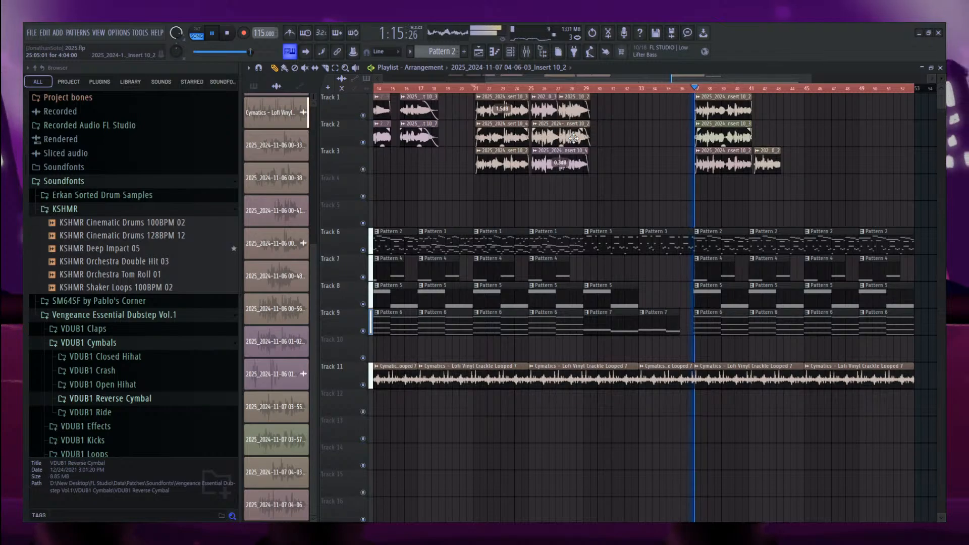
{"action": "key", "text": "space"}
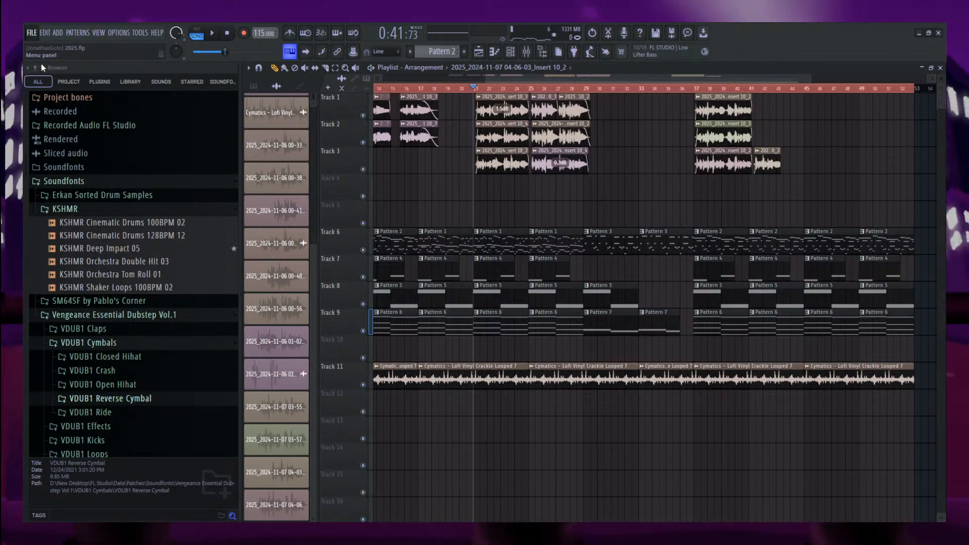
Open the "he only wants to stay guys.flp" project, play it briefly from the start and stop.
{"action": "key", "text": "ctrl+s"}
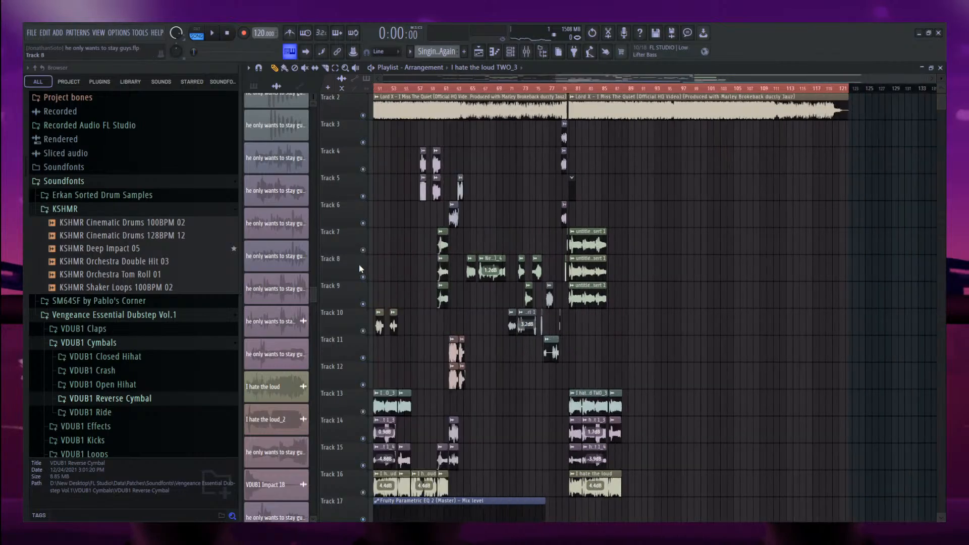
{"action": "key", "text": "space"}
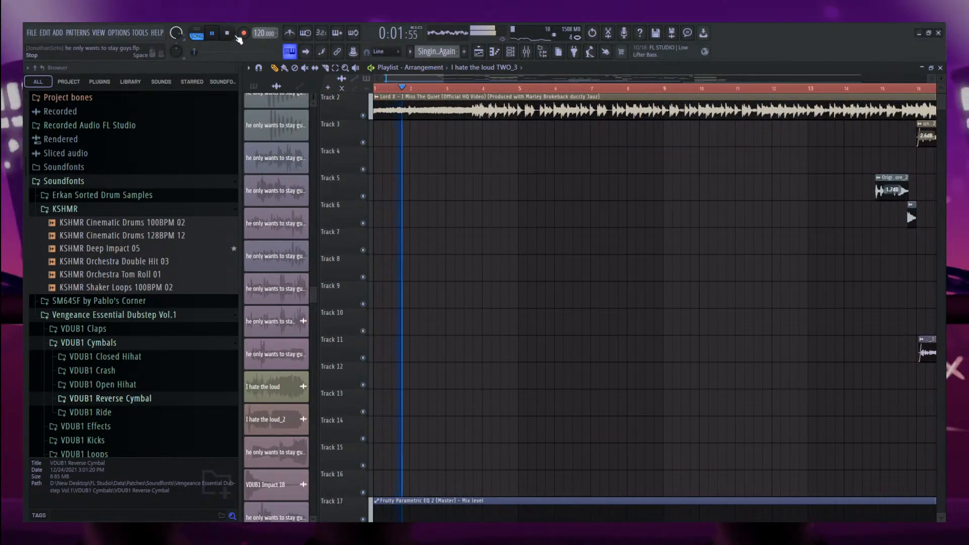
{"action": "left_click", "coordinate": [230, 35]}
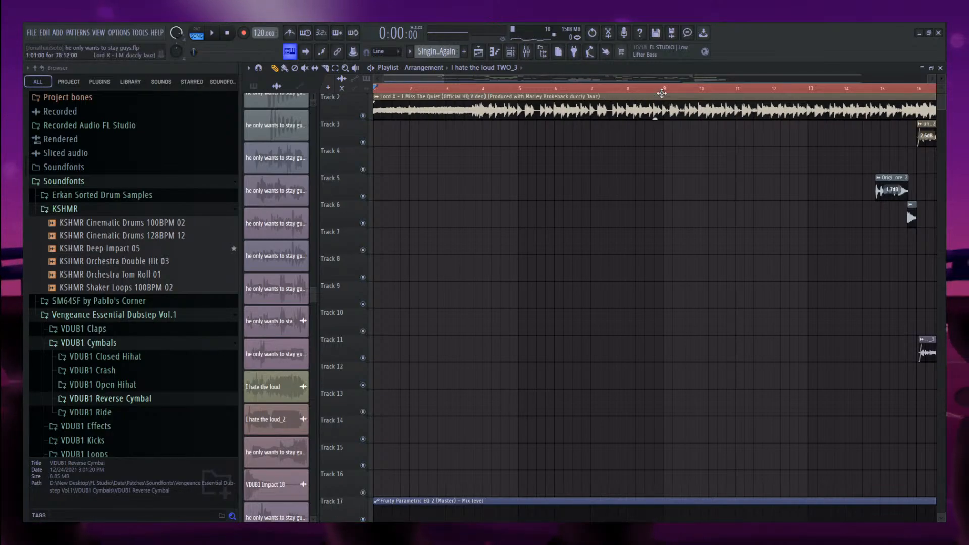
Play the song from bar 9 with auto-scroll on, following the vocal tracks to about bar 47.
{"action": "left_click", "coordinate": [665, 88]}
{"action": "key", "text": "space"}
{"action": "scroll", "coordinate": [733, 173], "scroll_direction": "up", "scroll_amount": 4}
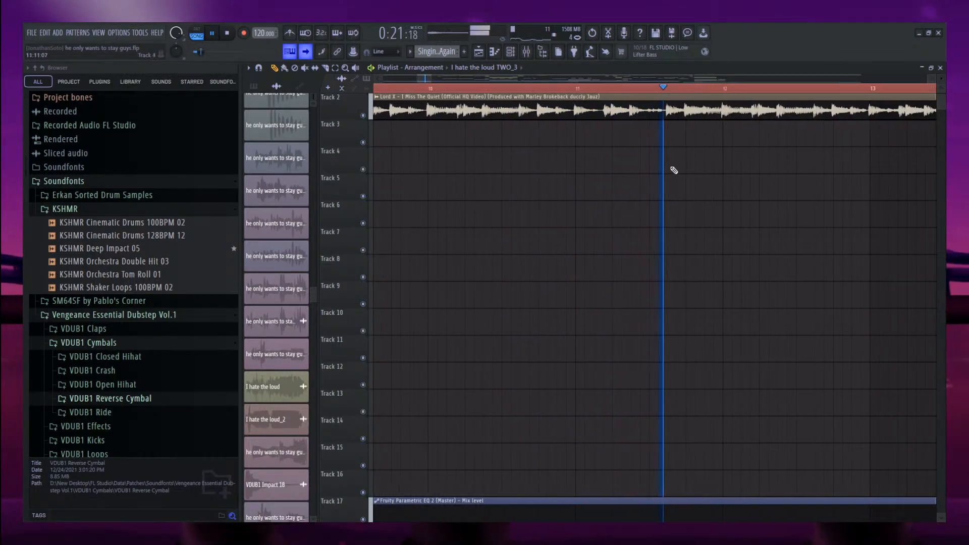
{"action": "scroll", "coordinate": [635, 214], "scroll_direction": "down", "scroll_amount": 3}
{"action": "scroll", "coordinate": [764, 239], "scroll_direction": "up", "scroll_amount": 1}
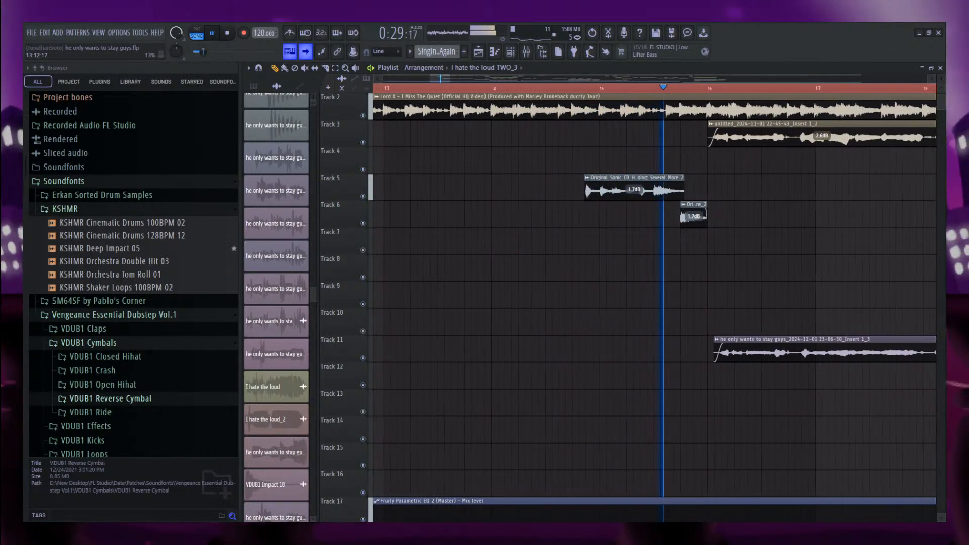
{"action": "scroll", "coordinate": [655, 451], "scroll_direction": "up", "scroll_amount": 1}
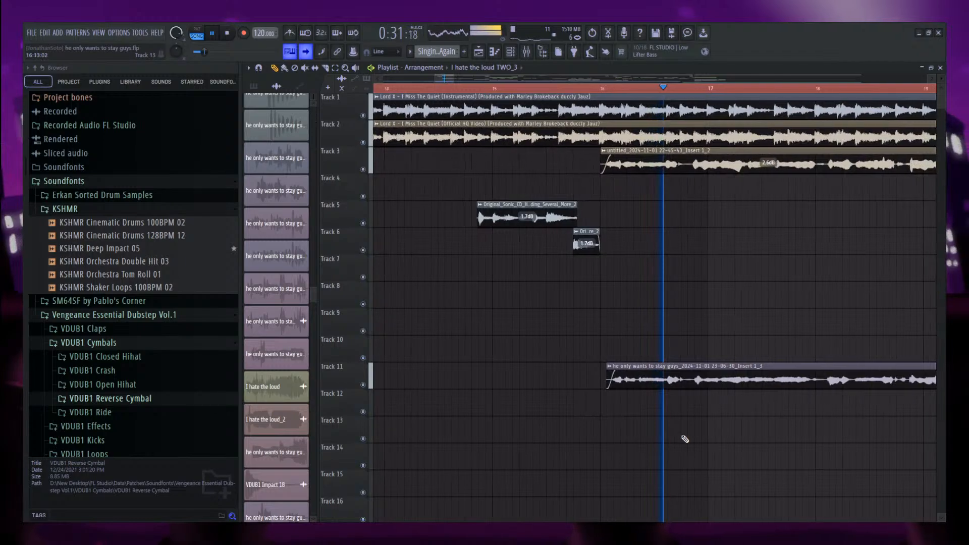
{"action": "scroll", "coordinate": [686, 438], "scroll_direction": "up", "scroll_amount": 2}
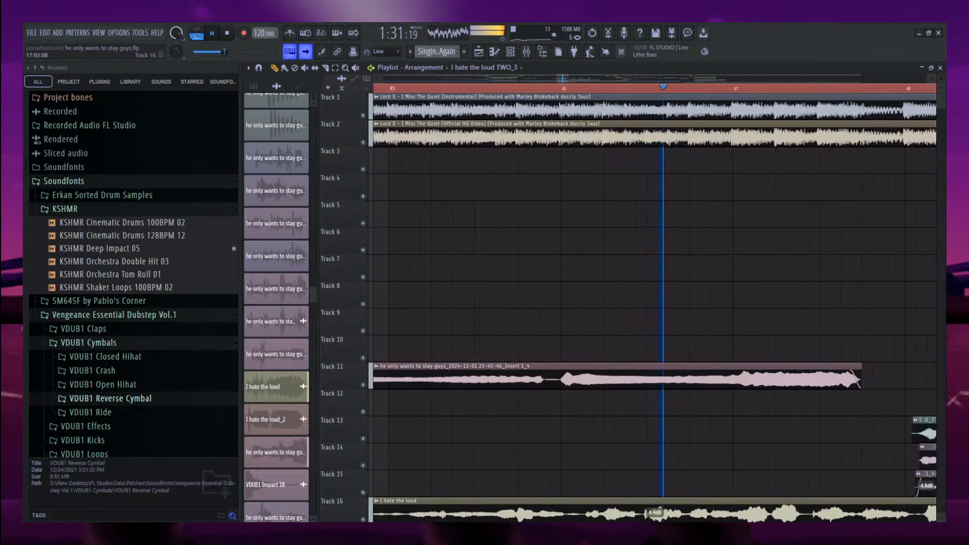
{"action": "scroll", "coordinate": [715, 287], "scroll_direction": "down", "scroll_amount": 2}
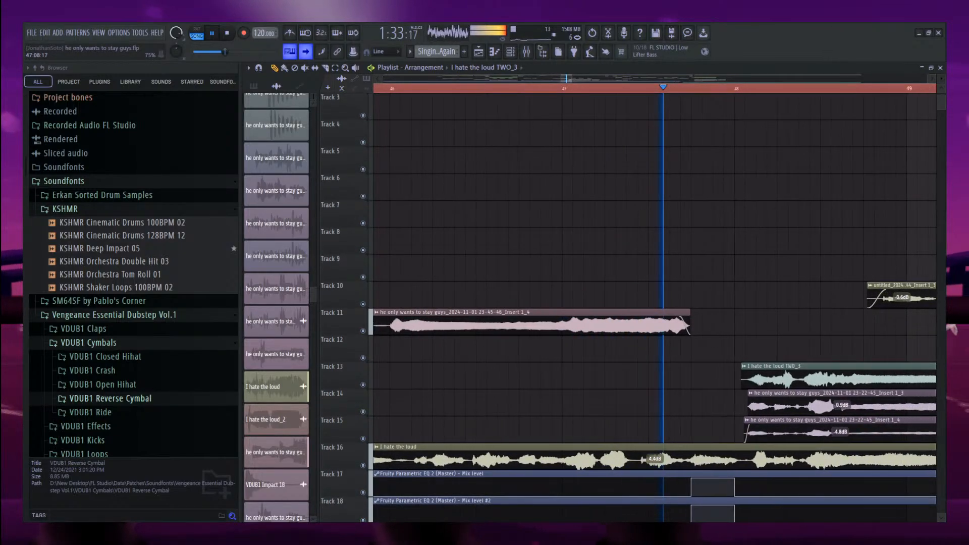
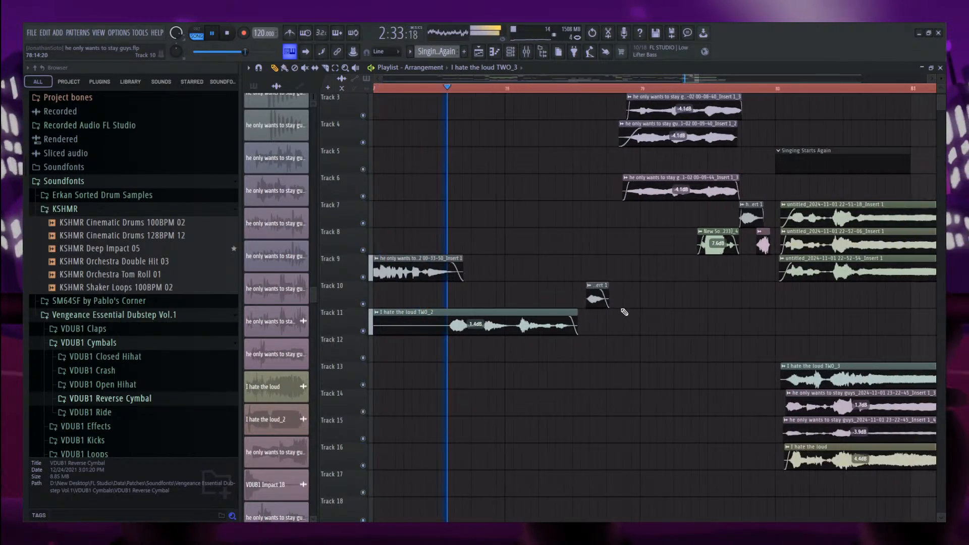
Follow the playback with auto-scroll off from about bar 77 to the last vocal clips near bar 88 and stop.
{"action": "scroll", "coordinate": [596, 303], "scroll_direction": "up", "scroll_amount": 2}
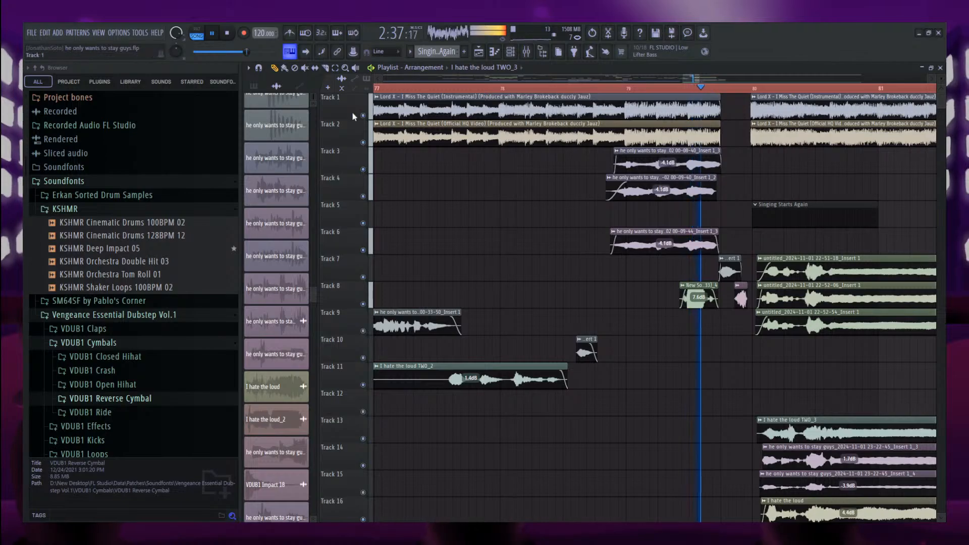
{"action": "scroll", "coordinate": [435, 241], "scroll_direction": "down", "scroll_amount": 3}
{"action": "scroll", "coordinate": [727, 276], "scroll_direction": "up", "scroll_amount": 2}
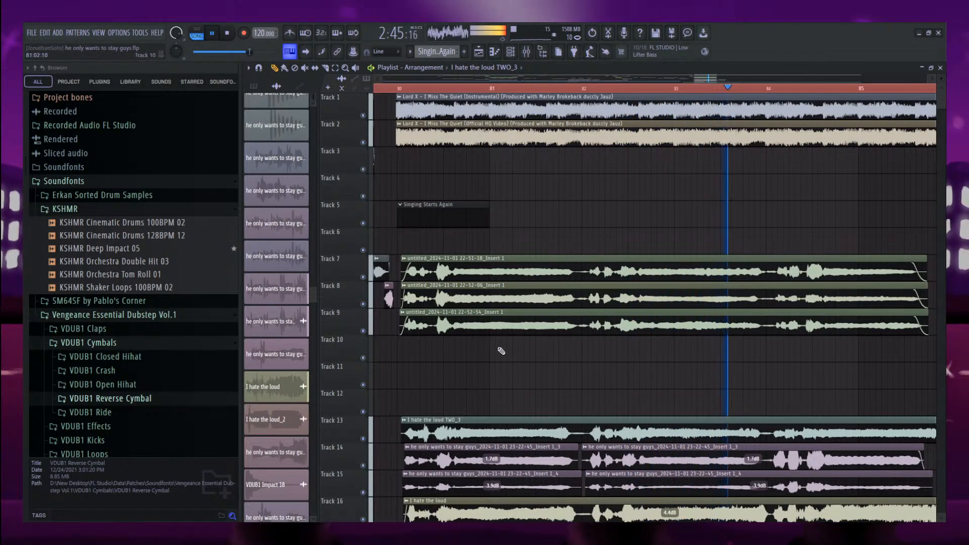
{"action": "scroll", "coordinate": [501, 351], "scroll_direction": "down", "scroll_amount": 3}
{"action": "scroll", "coordinate": [854, 370], "scroll_direction": "up", "scroll_amount": 2}
{"action": "scroll", "coordinate": [661, 305], "scroll_direction": "down", "scroll_amount": 1}
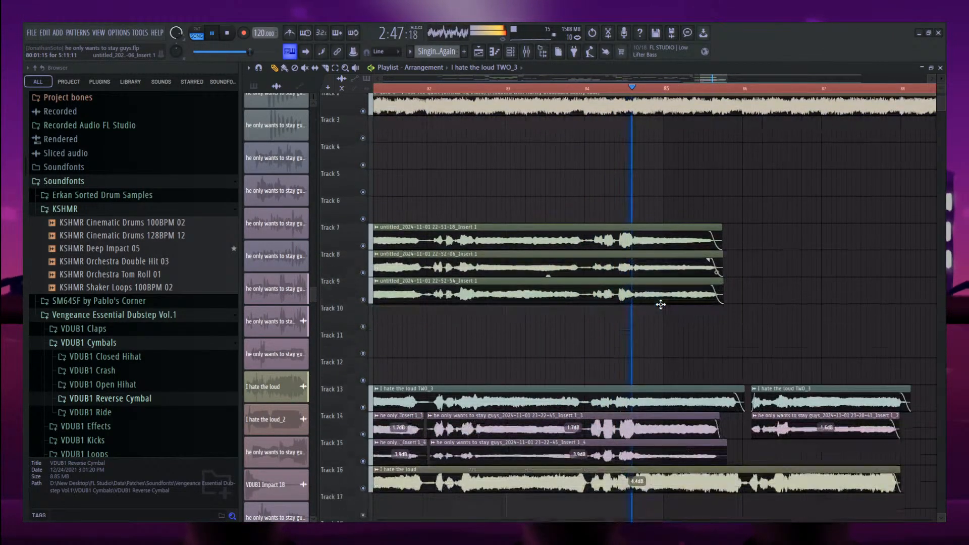
{"action": "scroll", "coordinate": [660, 304], "scroll_direction": "down", "scroll_amount": 2}
{"action": "scroll", "coordinate": [555, 312], "scroll_direction": "down", "scroll_amount": 3}
{"action": "scroll", "coordinate": [554, 312], "scroll_direction": "up", "scroll_amount": 3}
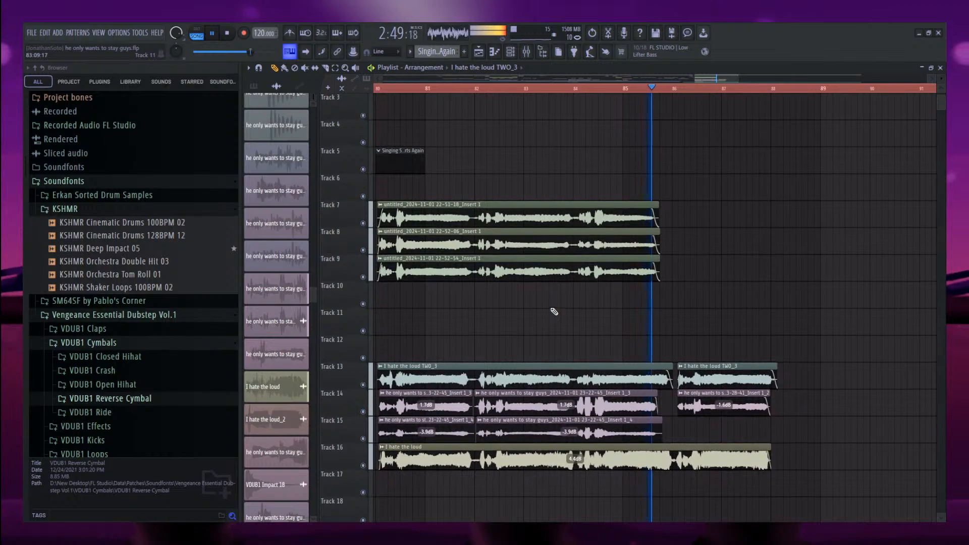
{"action": "scroll", "coordinate": [554, 312], "scroll_direction": "down", "scroll_amount": 2}
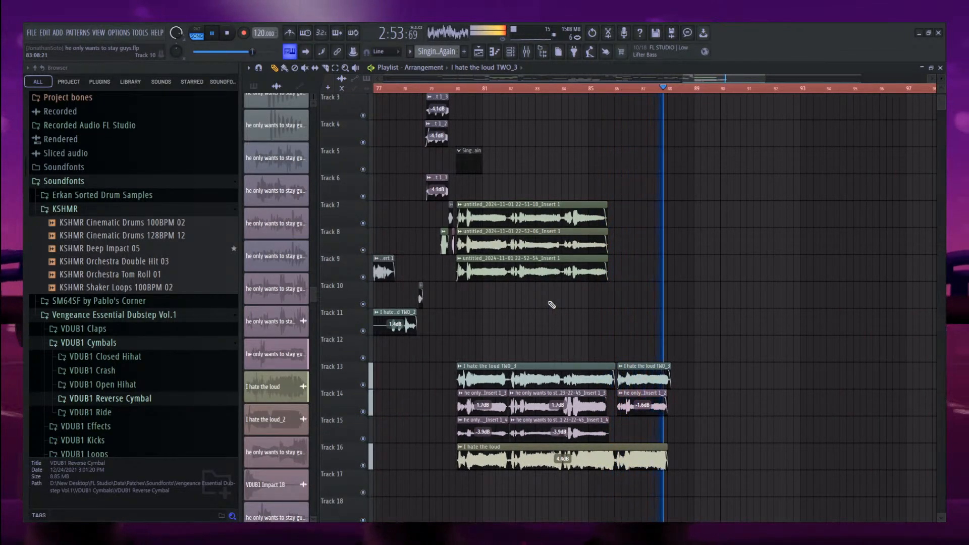
{"action": "key", "text": "space"}
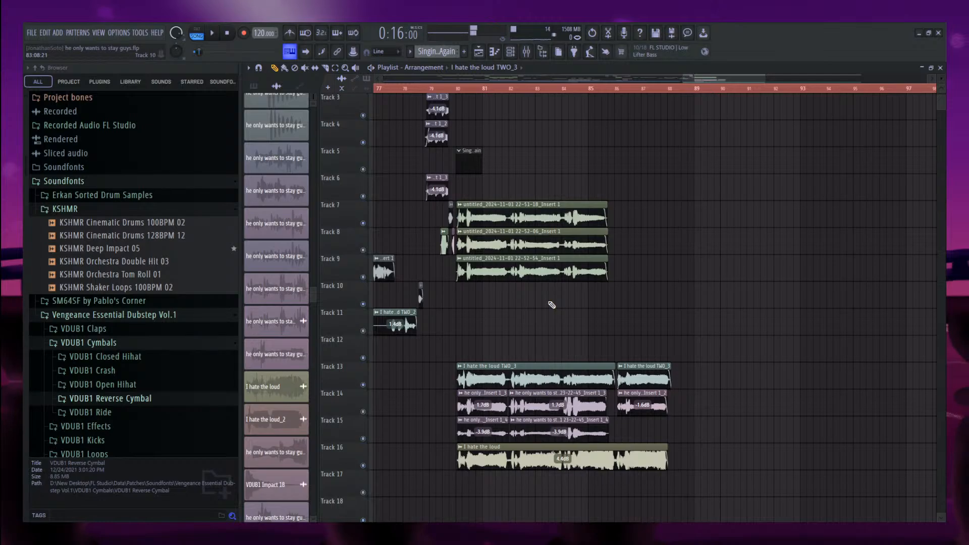
View the whole arrangement and play the layered vocal section from bar 27.
{"action": "scroll", "coordinate": [495, 326], "scroll_direction": "down", "scroll_amount": 7}
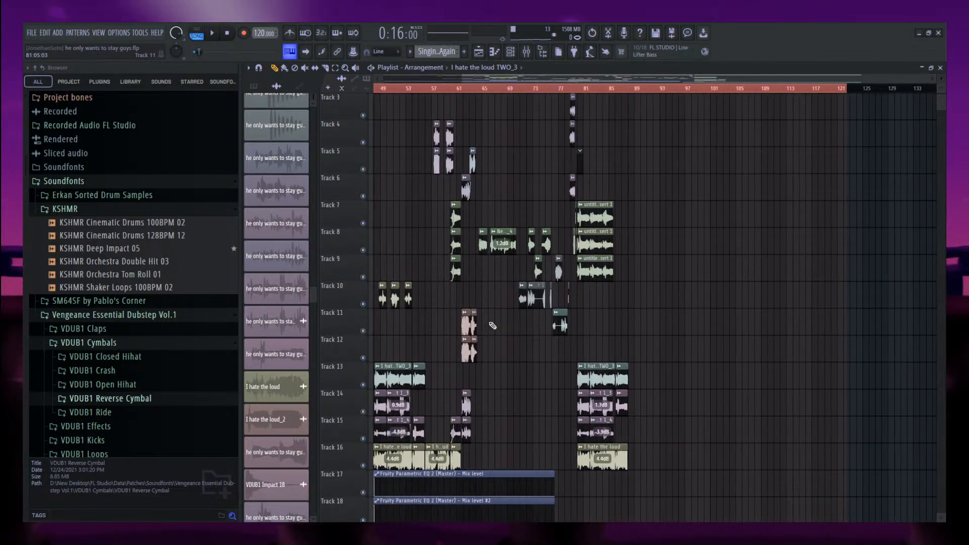
{"action": "scroll", "coordinate": [428, 292], "scroll_direction": "up", "scroll_amount": 7}
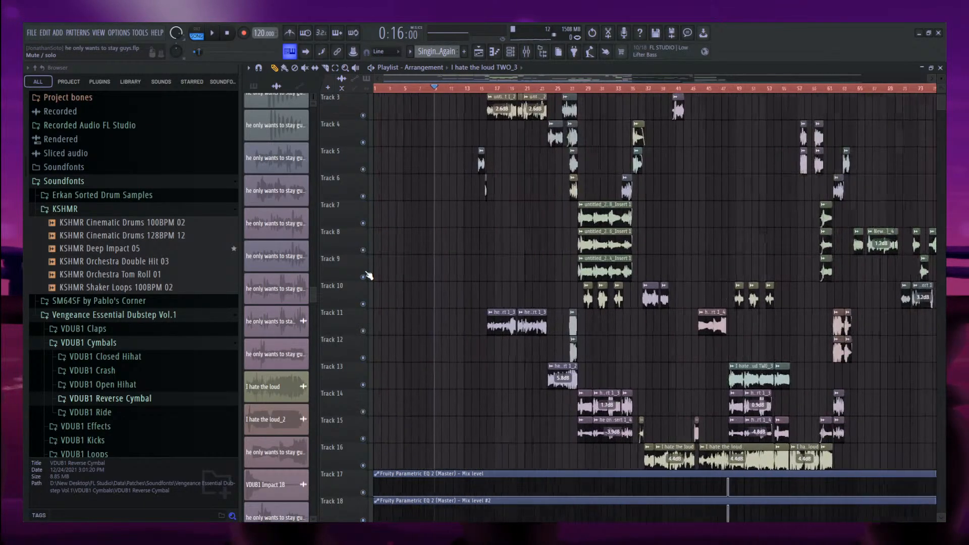
{"action": "scroll", "coordinate": [735, 225], "scroll_direction": "up", "scroll_amount": 2}
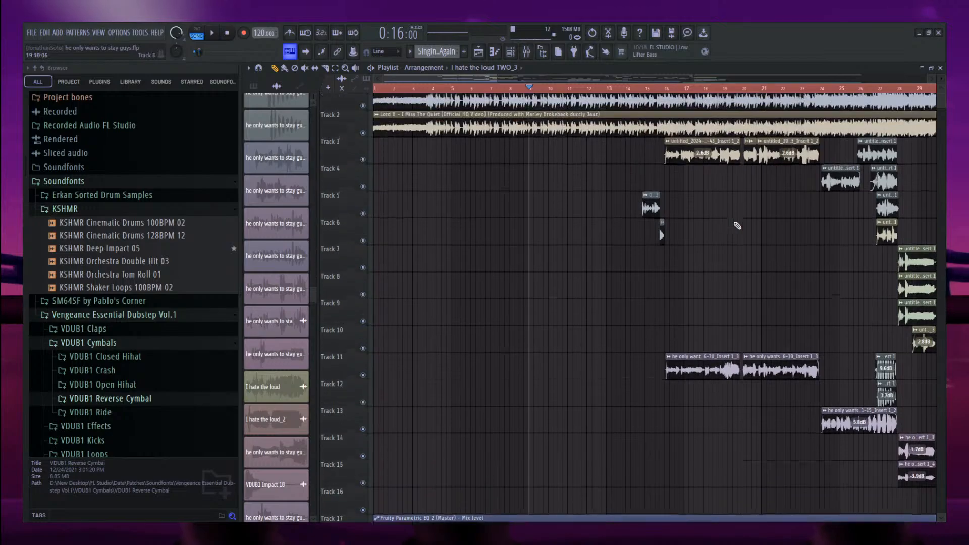
{"action": "scroll", "coordinate": [664, 218], "scroll_direction": "down", "scroll_amount": 3}
{"action": "scroll", "coordinate": [833, 208], "scroll_direction": "up", "scroll_amount": 4}
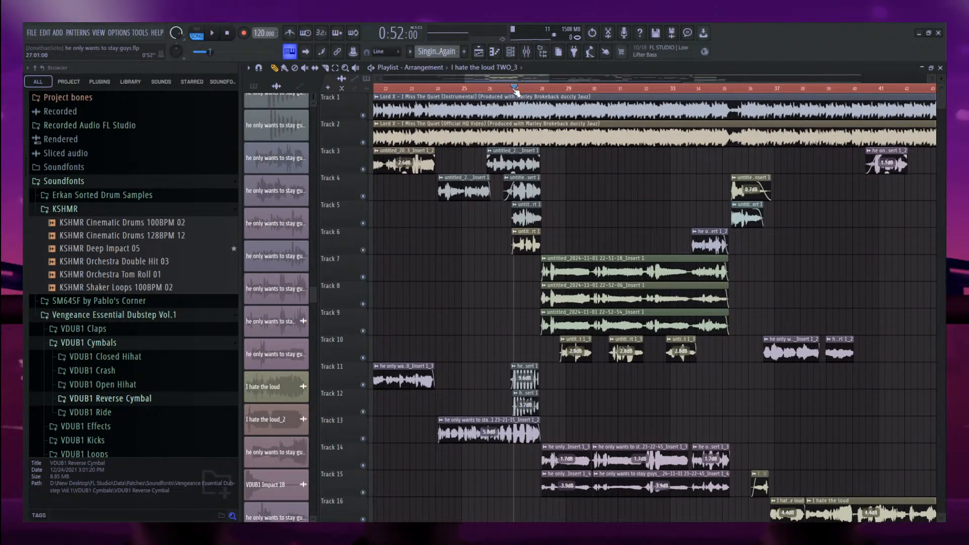
{"action": "key", "text": "space"}
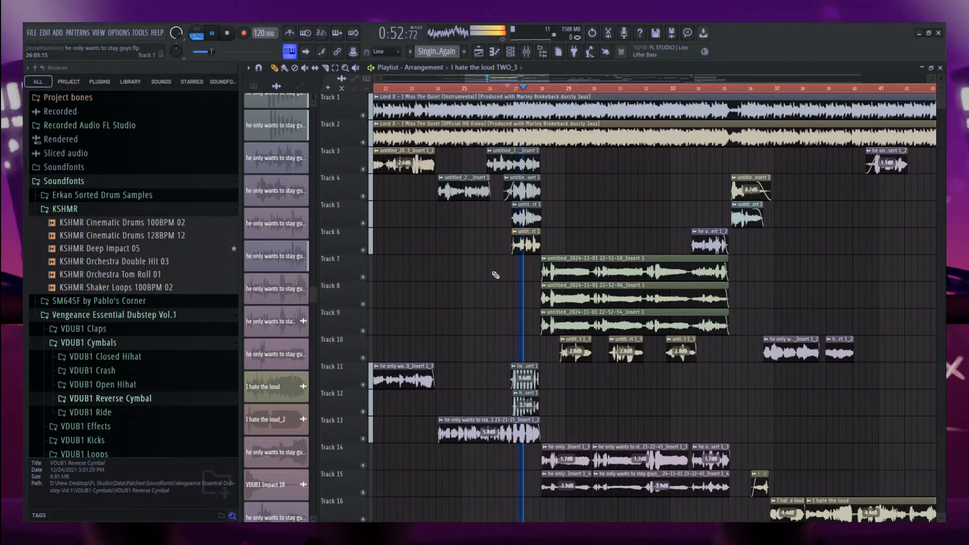
{"action": "scroll", "coordinate": [496, 276], "scroll_direction": "up", "scroll_amount": 3}
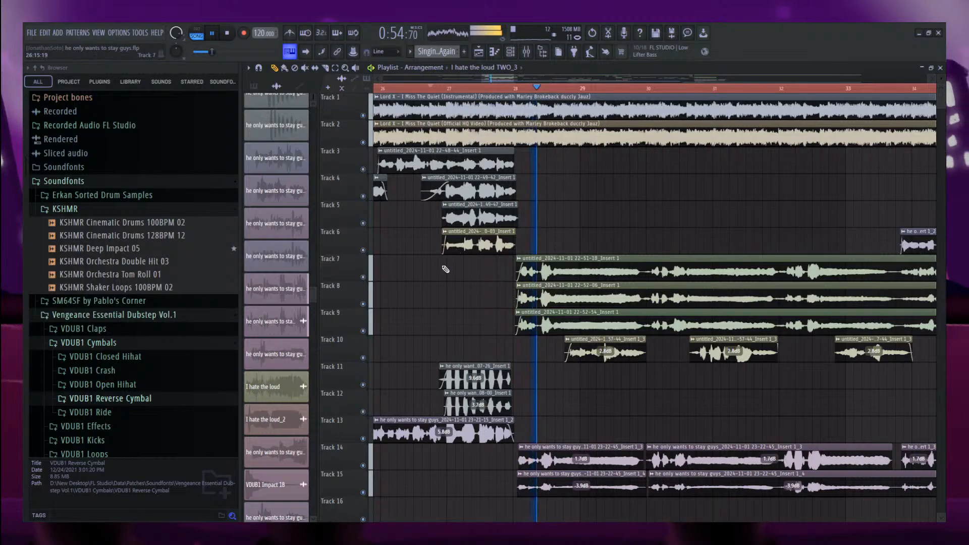
Follow the playback to the vocal clips around bar 35 and solo Track 5 to hear its clip, then end the solo.
{"action": "scroll", "coordinate": [445, 269], "scroll_direction": "down", "scroll_amount": 2}
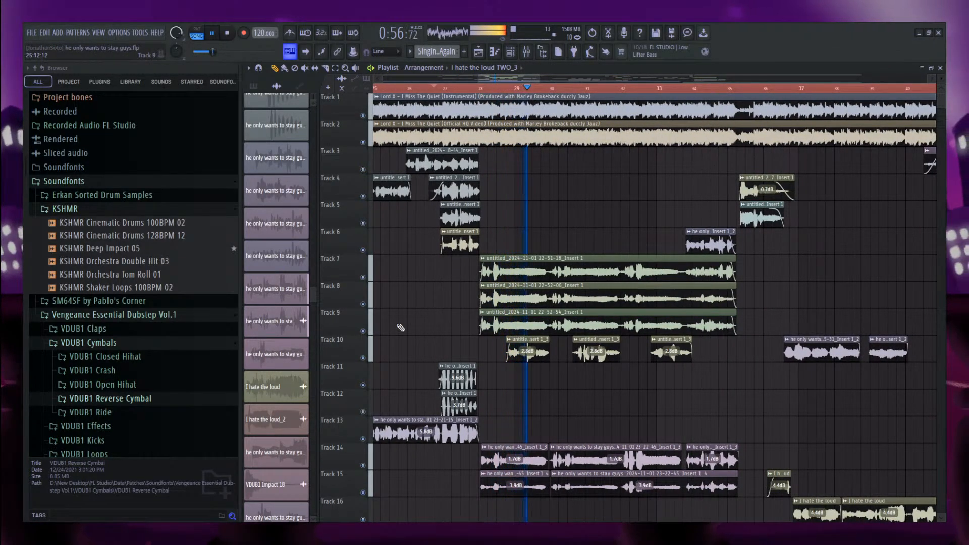
{"action": "scroll", "coordinate": [401, 327], "scroll_direction": "down", "scroll_amount": 4}
{"action": "scroll", "coordinate": [402, 328], "scroll_direction": "down", "scroll_amount": 4}
{"action": "scroll", "coordinate": [517, 341], "scroll_direction": "up", "scroll_amount": 4}
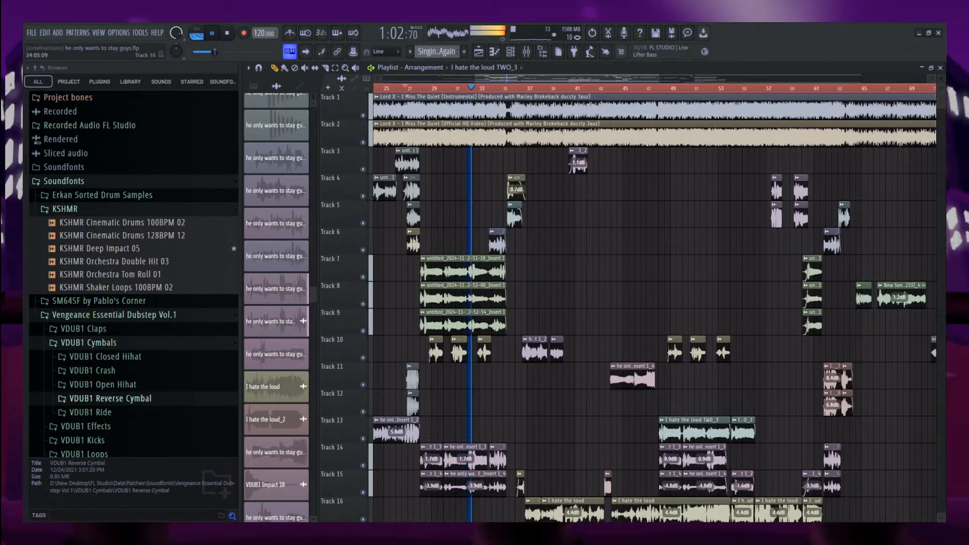
{"action": "scroll", "coordinate": [502, 242], "scroll_direction": "up", "scroll_amount": 4}
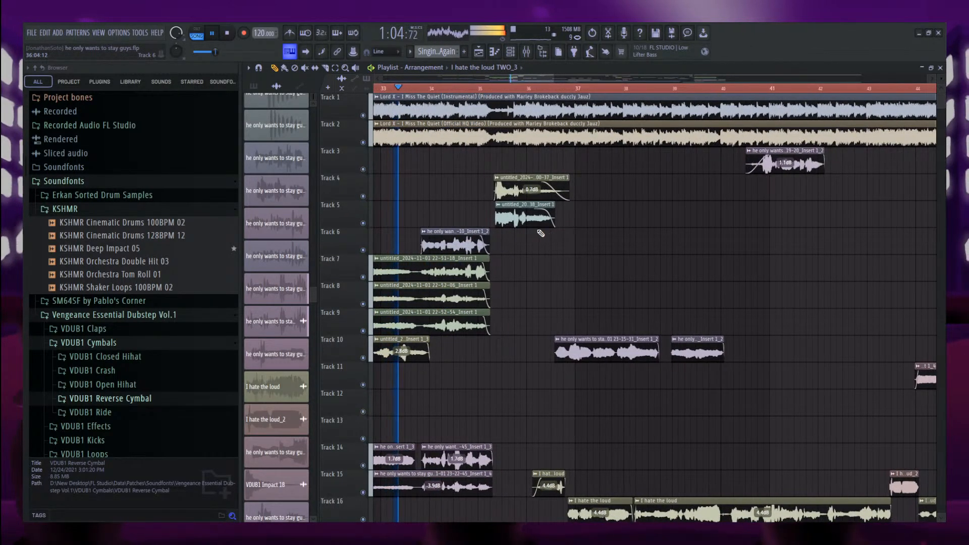
{"action": "double_click", "coordinate": [522, 218]}
{"action": "key", "text": "Escape"}
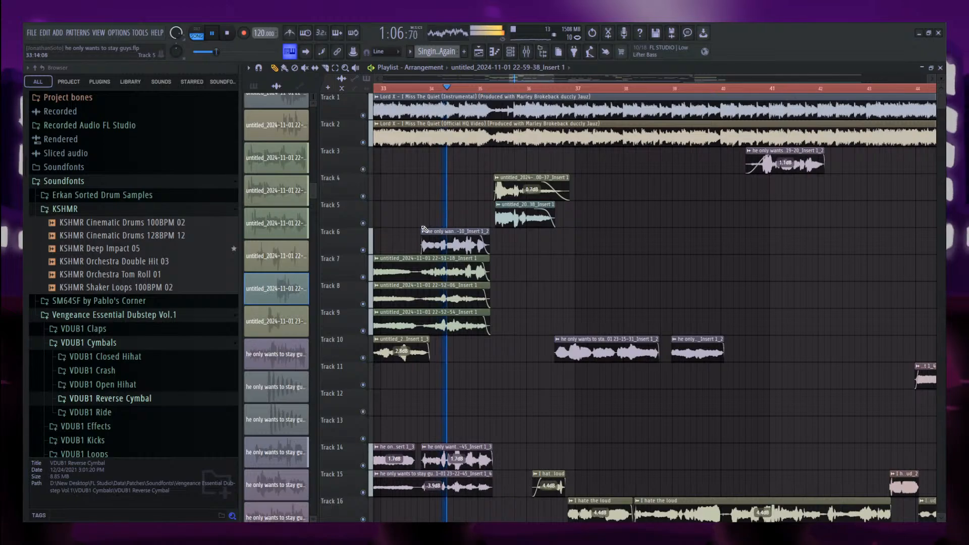
{"action": "right_click", "coordinate": [364, 223]}
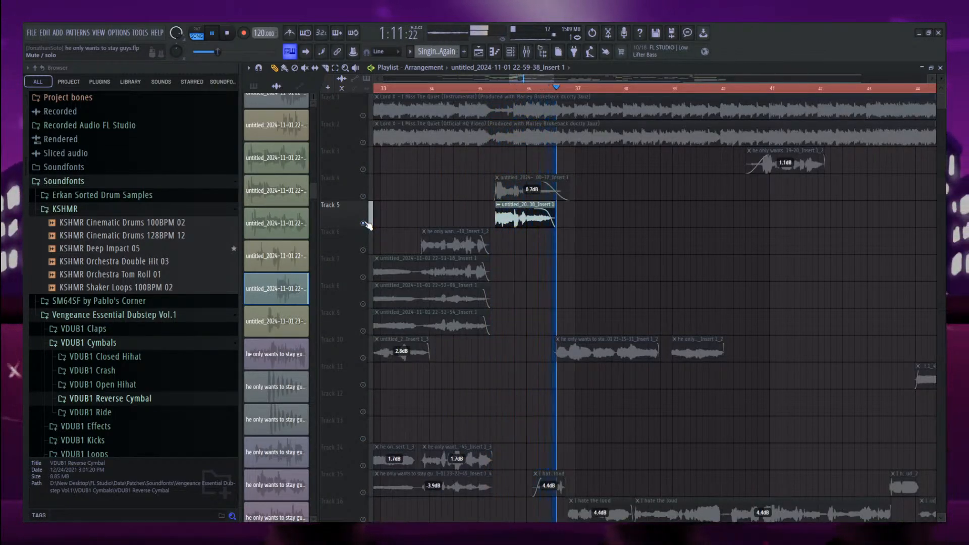
{"action": "right_click", "coordinate": [364, 223]}
Replay the layered vocals from about bar 28 with Tracks 1 and 2 muted, toggling the Track 1 instrumental on and off to compare.
{"action": "key", "text": "space"}
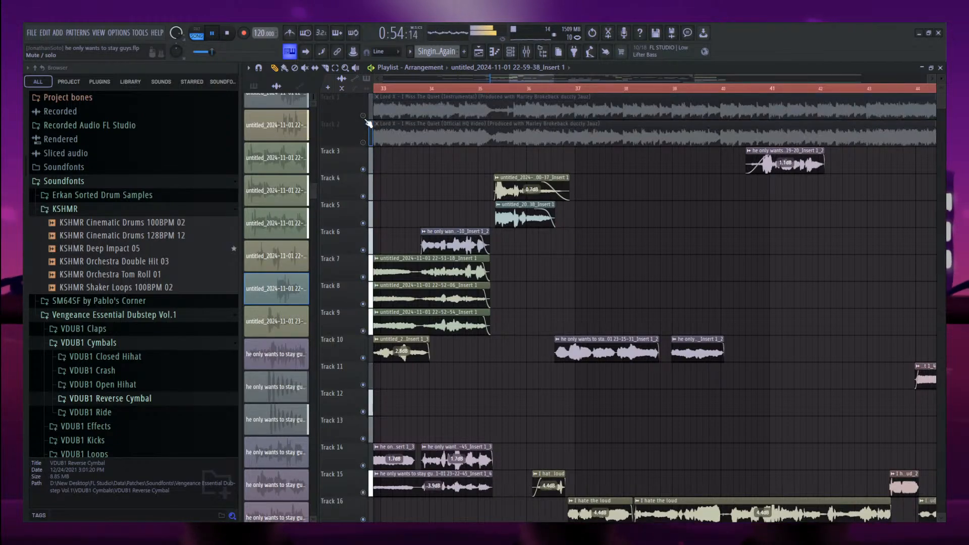
{"action": "scroll", "coordinate": [387, 349], "scroll_direction": "down", "scroll_amount": 3}
{"action": "scroll", "coordinate": [356, 175], "scroll_direction": "up", "scroll_amount": 3}
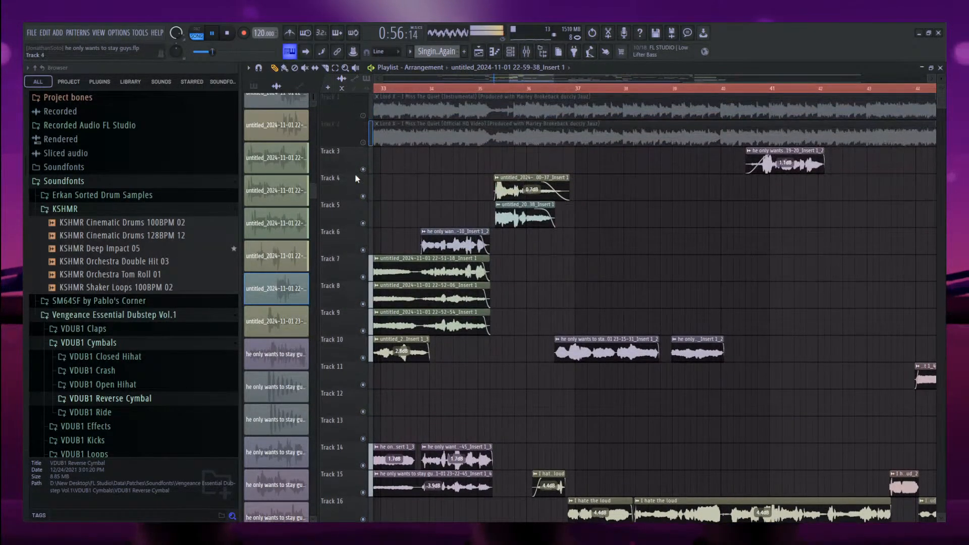
{"action": "left_click", "coordinate": [364, 116]}
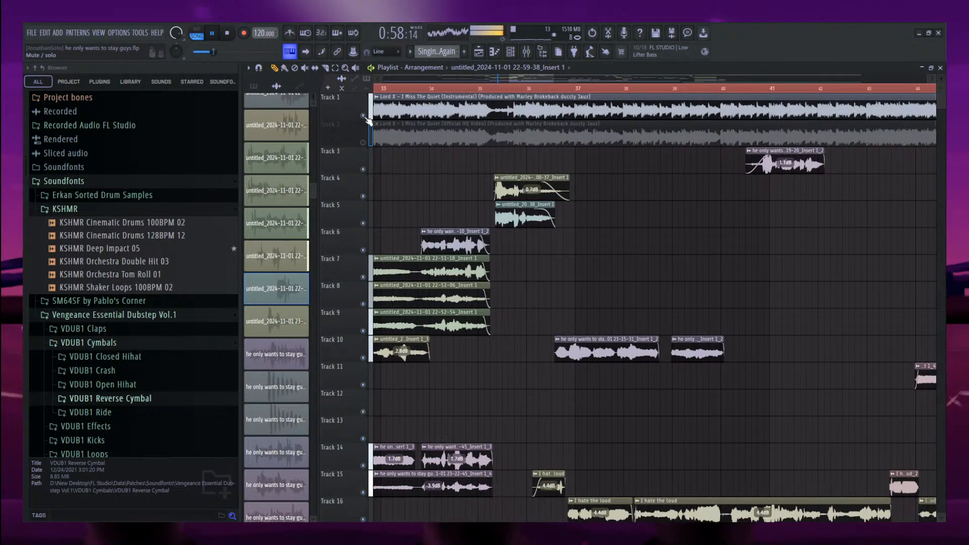
{"action": "left_click", "coordinate": [364, 116]}
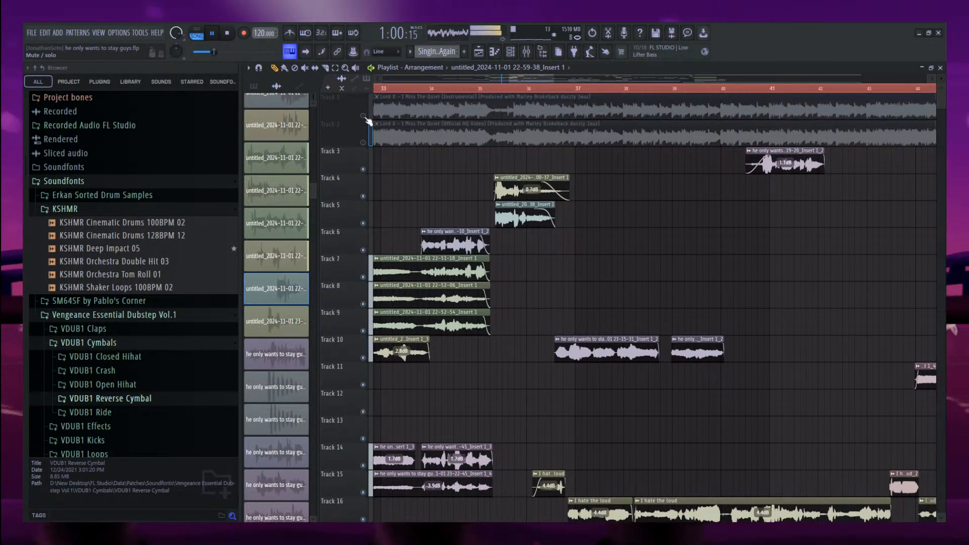
{"action": "left_click", "coordinate": [364, 116]}
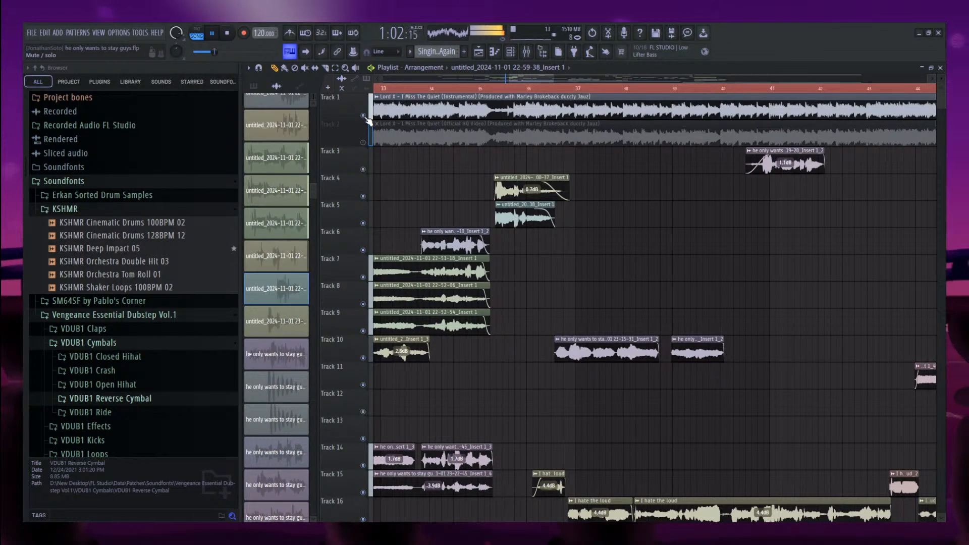
{"action": "left_click", "coordinate": [364, 116]}
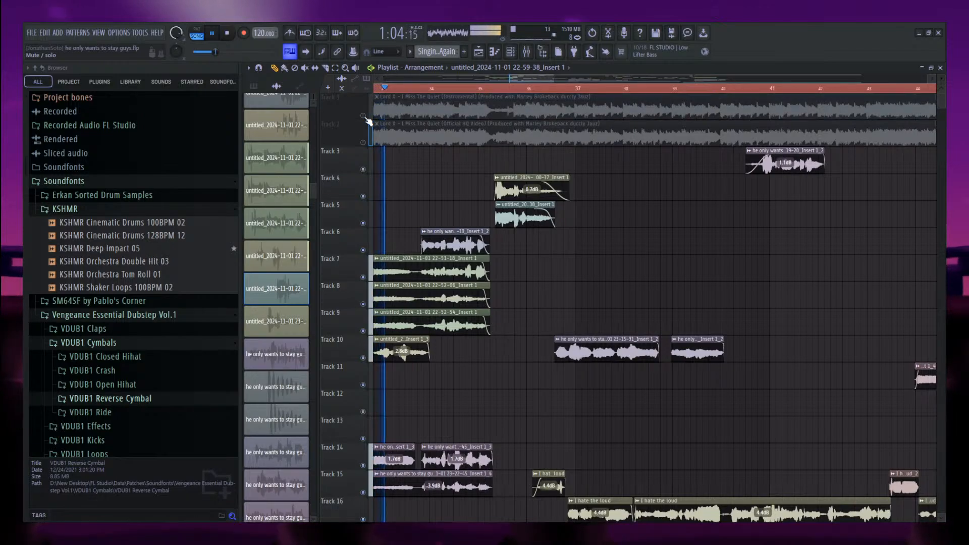
{"action": "left_click", "coordinate": [363, 116]}
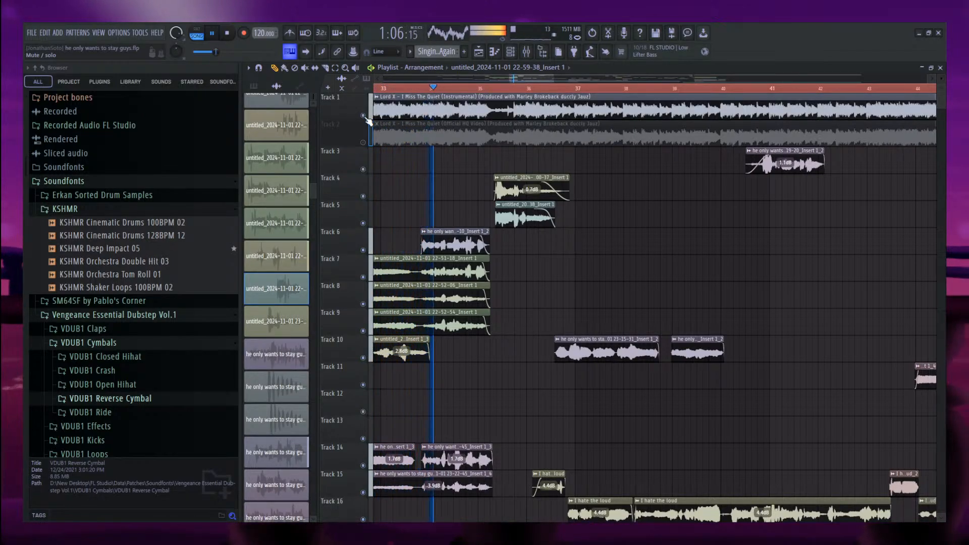
{"action": "left_click", "coordinate": [364, 115]}
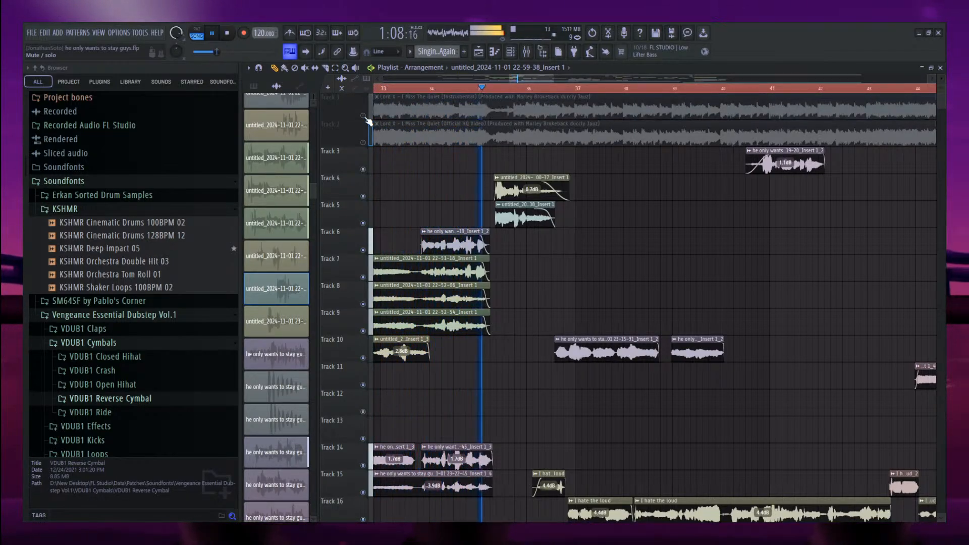
Mute Tracks 4 and 15 and replay the Track 5 vocal clip around bar 35.
{"action": "left_click", "coordinate": [363, 197]}
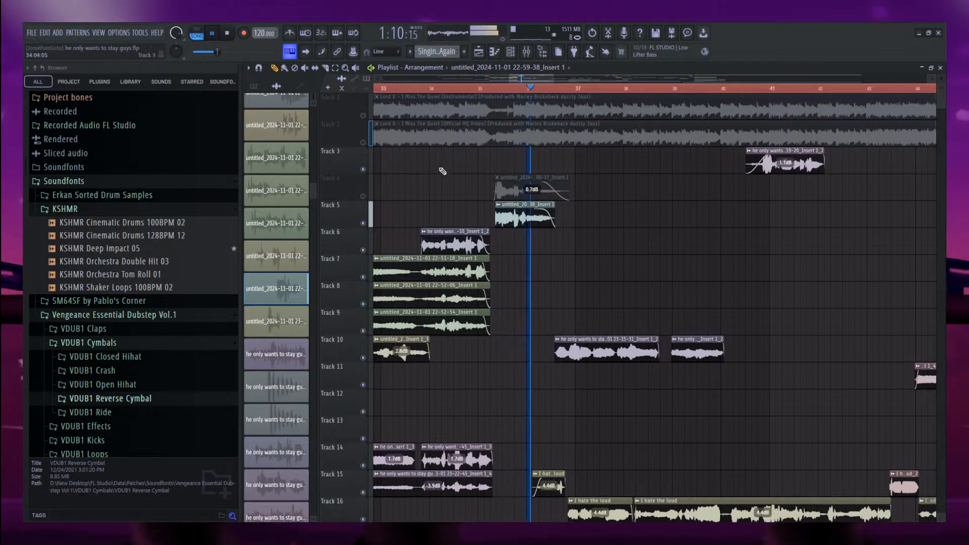
{"action": "scroll", "coordinate": [464, 176], "scroll_direction": "down", "scroll_amount": 4}
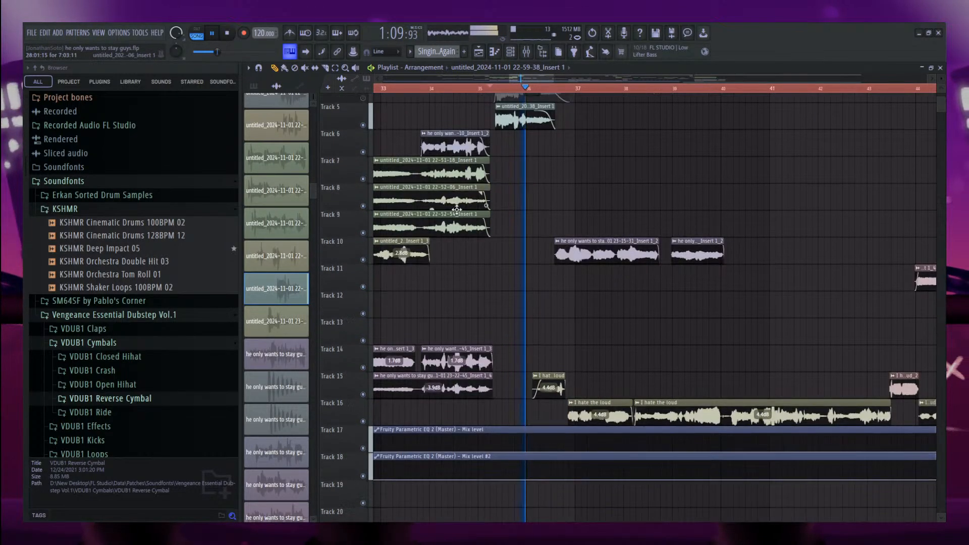
{"action": "left_click", "coordinate": [363, 384]}
{"action": "key", "text": "space"}
{"action": "key", "text": "space"}
{"action": "scroll", "coordinate": [493, 321], "scroll_direction": "up", "scroll_amount": 1}
{"action": "scroll", "coordinate": [492, 321], "scroll_direction": "up", "scroll_amount": 3}
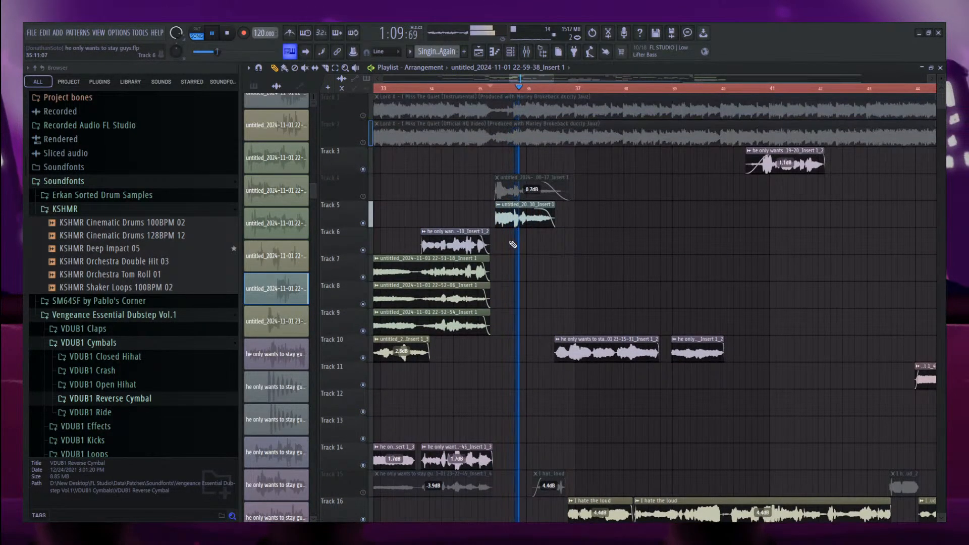
Load the Track 5 vocal clip near bar 35 into the NewTone pitch editor and play its opening notes.
{"action": "double_click", "coordinate": [512, 216]}
{"action": "key", "text": "space"}
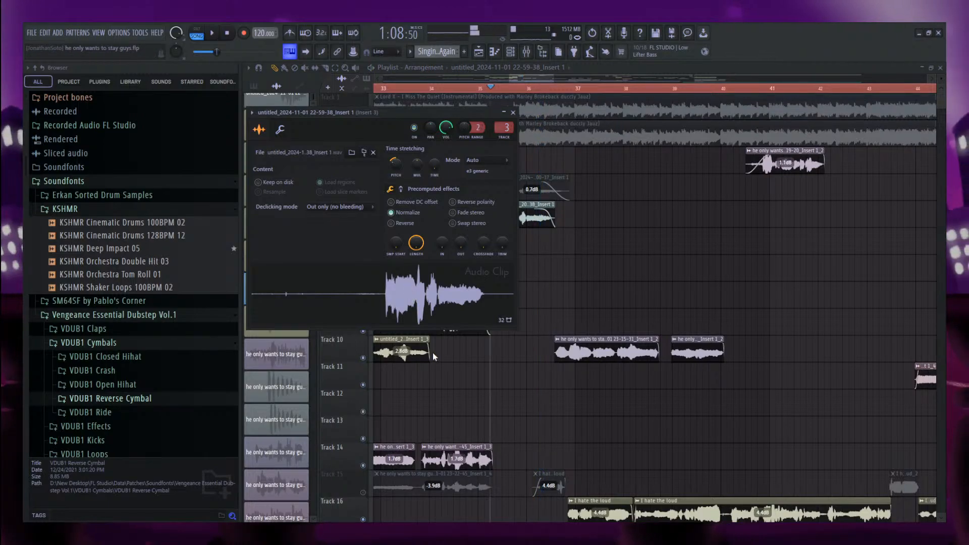
{"action": "key", "text": "ctrl+y"}
{"action": "scroll", "coordinate": [393, 369], "scroll_direction": "up", "scroll_amount": 2}
{"action": "left_click", "coordinate": [352, 367]}
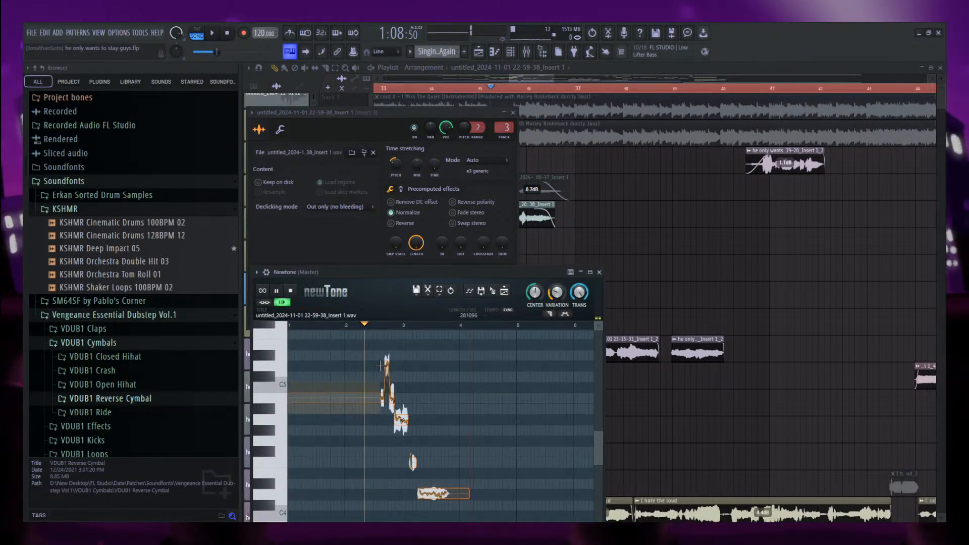
{"action": "key", "text": "space"}
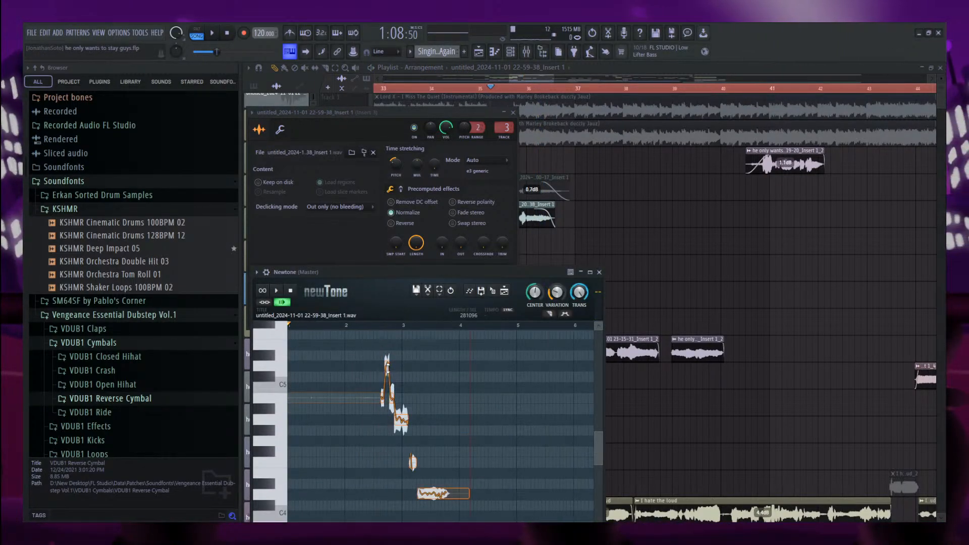
Lower the phrase's highest note one semitone from D5 to C#5 and listen to it.
{"action": "left_click_drag", "start_coordinate": [388, 372], "coordinate": [388, 383]}
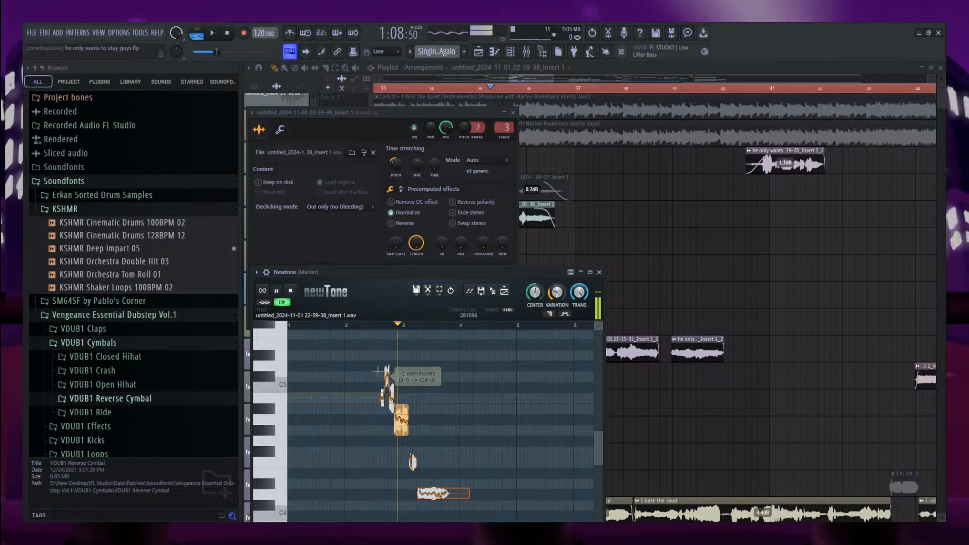
{"action": "scroll", "coordinate": [379, 373], "scroll_direction": "down", "scroll_amount": 2}
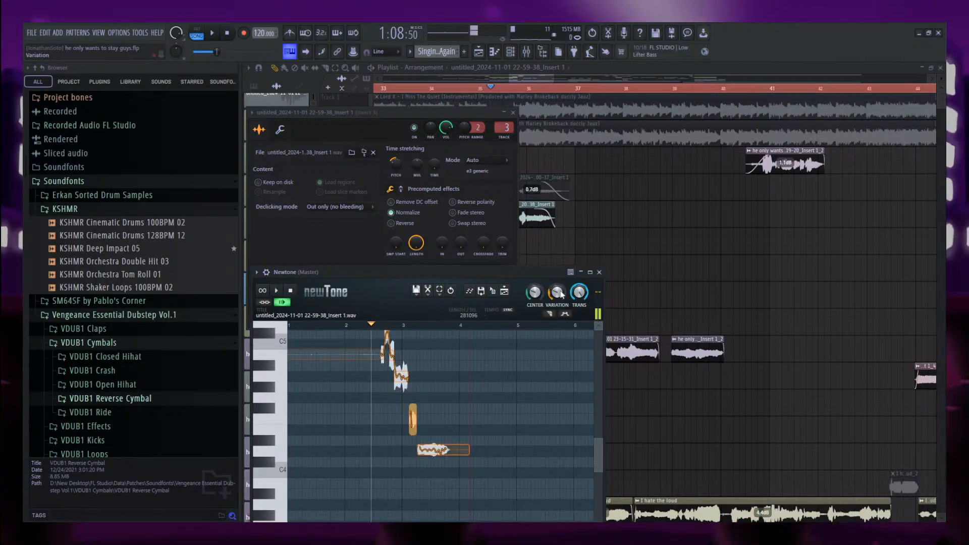
{"action": "scroll", "coordinate": [394, 379], "scroll_direction": "up", "scroll_amount": 3}
Split the A4 note, lower its second part one semitone to G#4 and replay the phrase.
{"action": "key", "text": "space"}
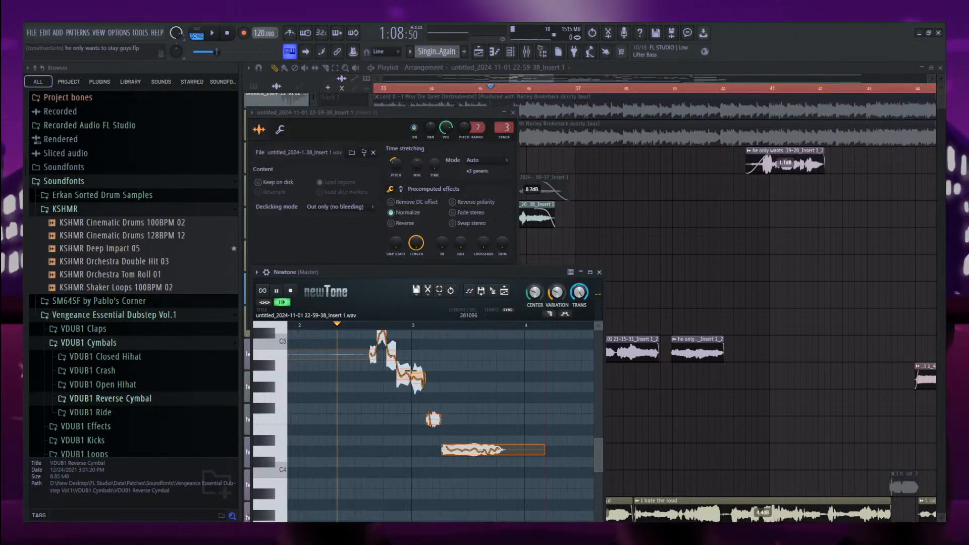
{"action": "left_click_drag", "start_coordinate": [410, 373], "coordinate": [419, 388]}
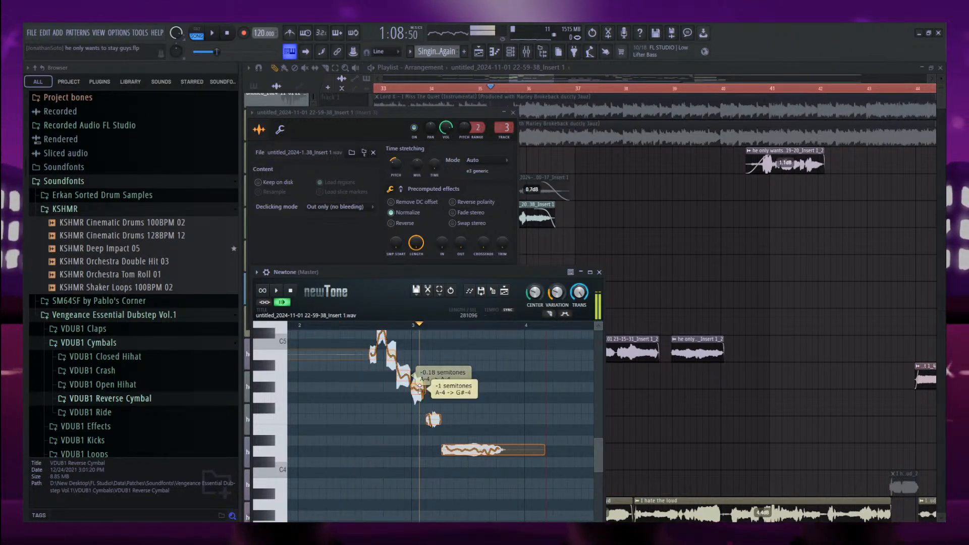
{"action": "key", "text": "space"}
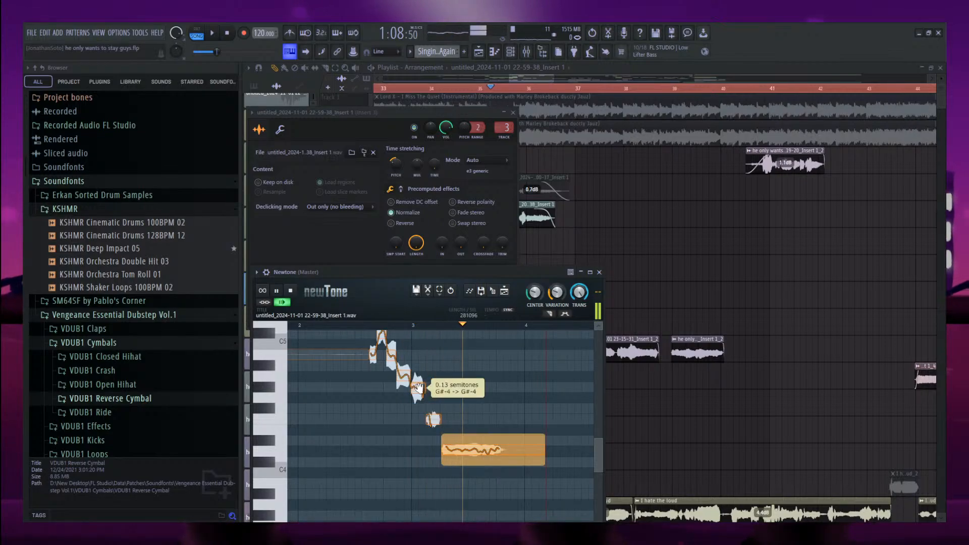
{"action": "key", "text": "space"}
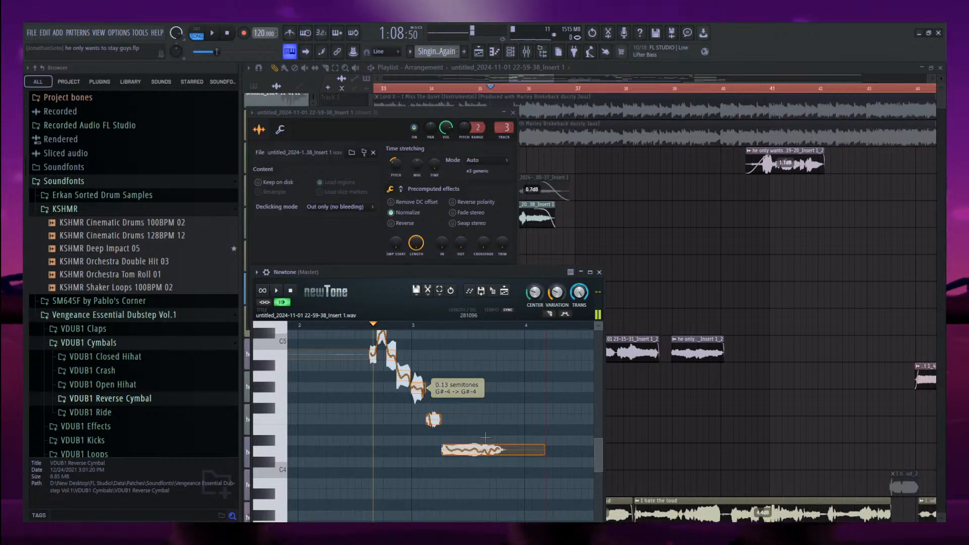
Lower the final long D4 note about one semitone in NewTone, moving the audio clip window aside, and replay the phrase.
{"action": "left_click", "coordinate": [509, 453]}
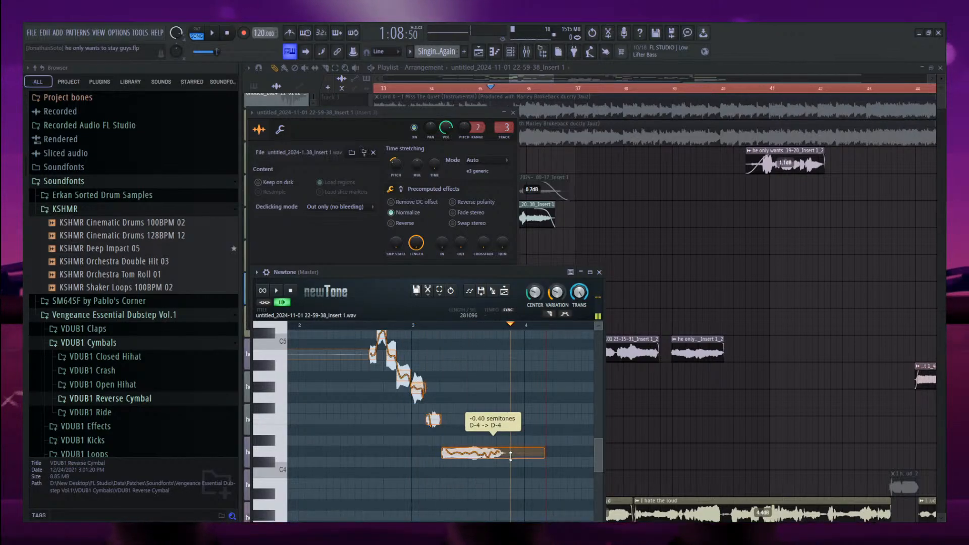
{"action": "left_click", "coordinate": [356, 326]}
{"action": "left_click_drag", "start_coordinate": [355, 117], "coordinate": [798, 159]}
{"action": "key", "text": "space"}
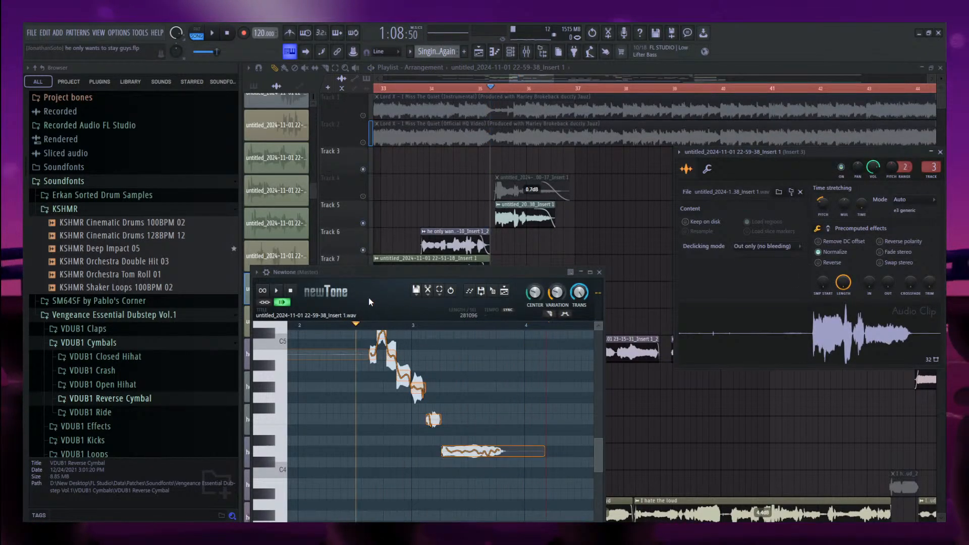
{"action": "key", "text": "space"}
{"action": "left_click_drag", "start_coordinate": [507, 450], "coordinate": [507, 461]}
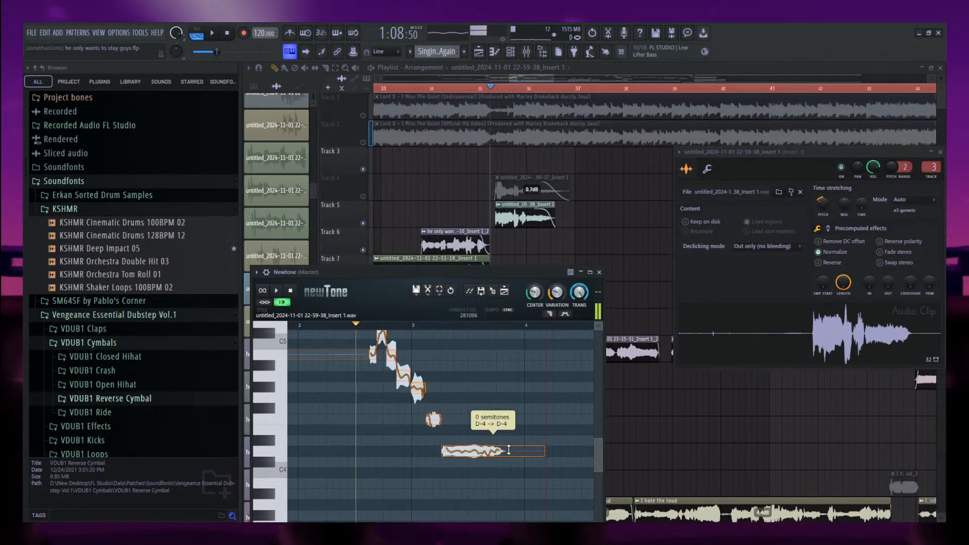
{"action": "key", "text": "space"}
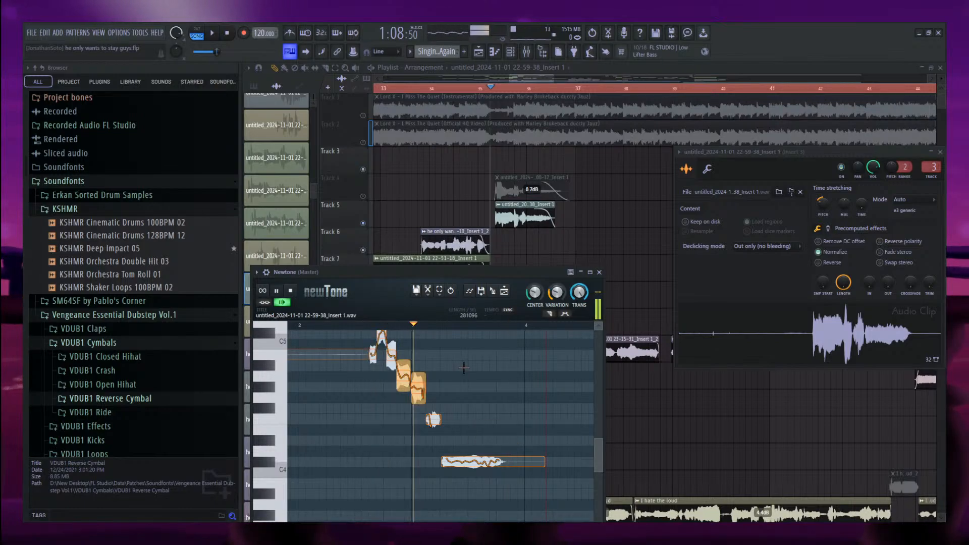
Put the retuned NewTone audio on Track 5 in place of the original clip and play it, unmuting Track 4.
{"action": "left_click", "coordinate": [504, 297]}
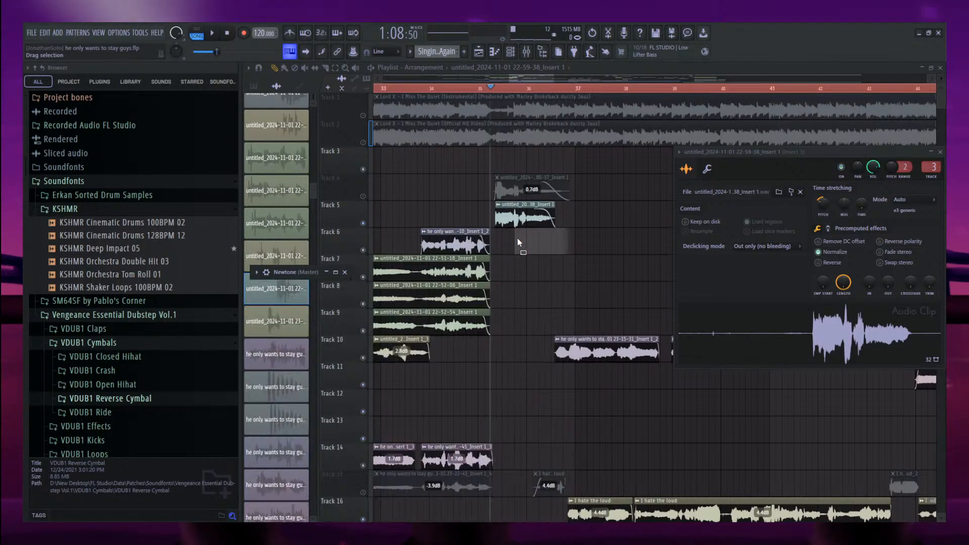
{"action": "key", "text": "space"}
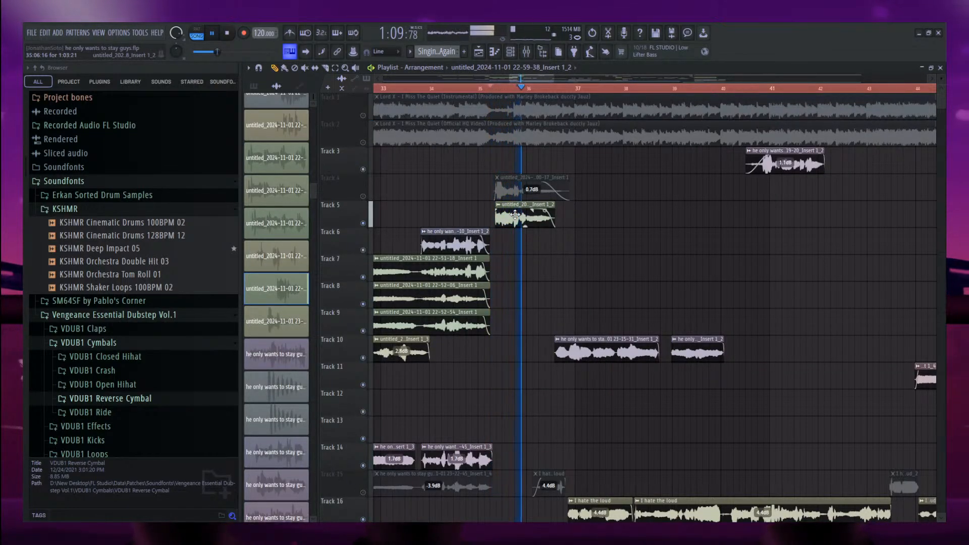
{"action": "left_click", "coordinate": [363, 196]}
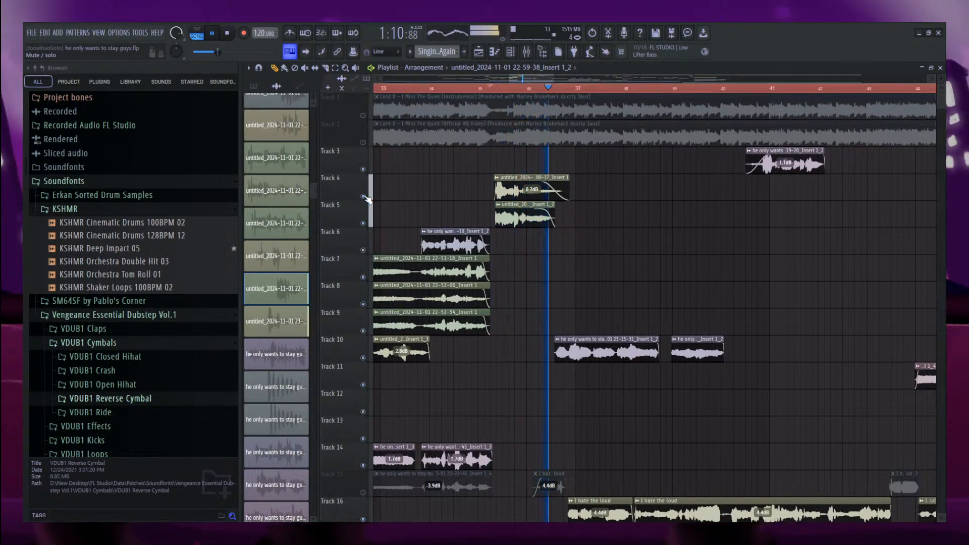
{"action": "key", "text": "space"}
Unmute the Track 1 instrumental, mute Track 4 and play the retuned Track 5 clip with the music.
{"action": "left_click", "coordinate": [363, 116]}
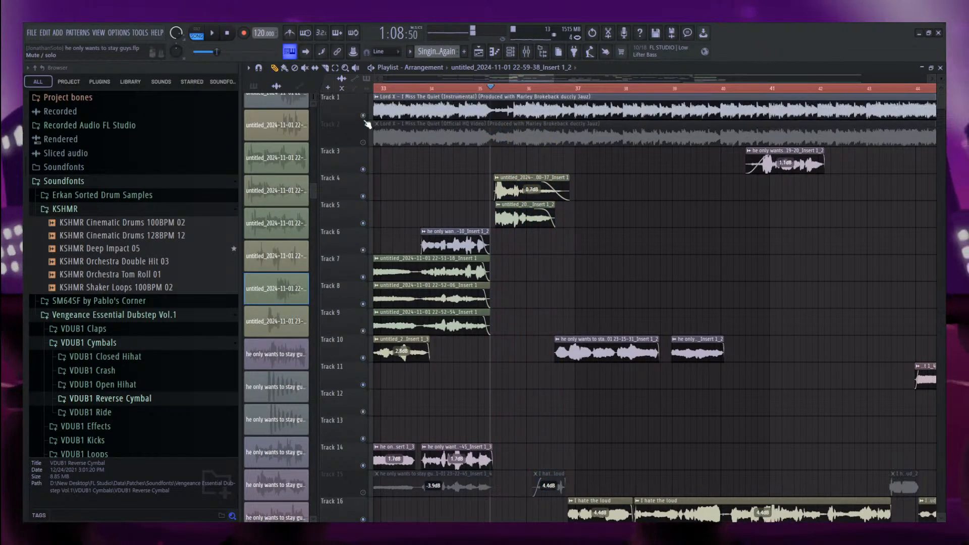
{"action": "key", "text": "space"}
{"action": "left_click", "coordinate": [363, 196]}
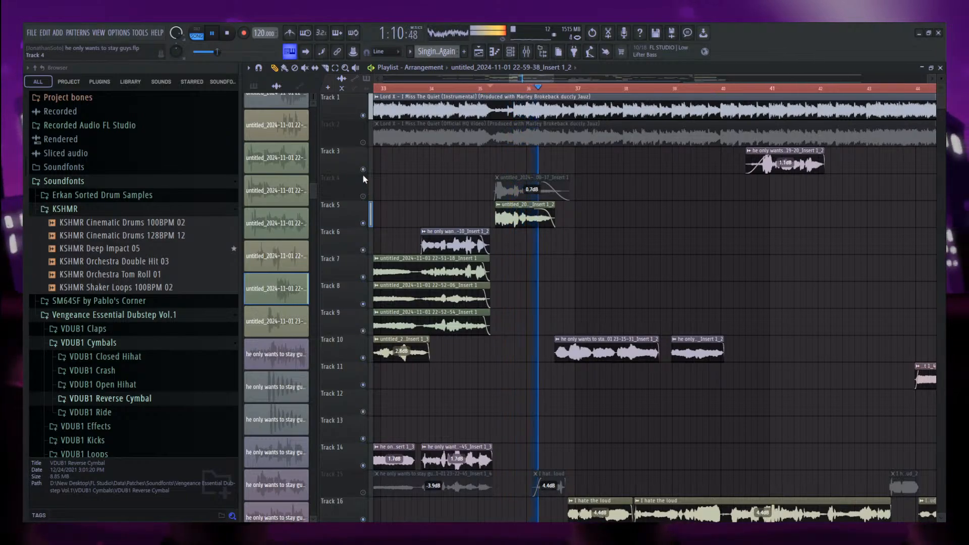
{"action": "key", "text": "space"}
{"action": "key", "text": "space"}
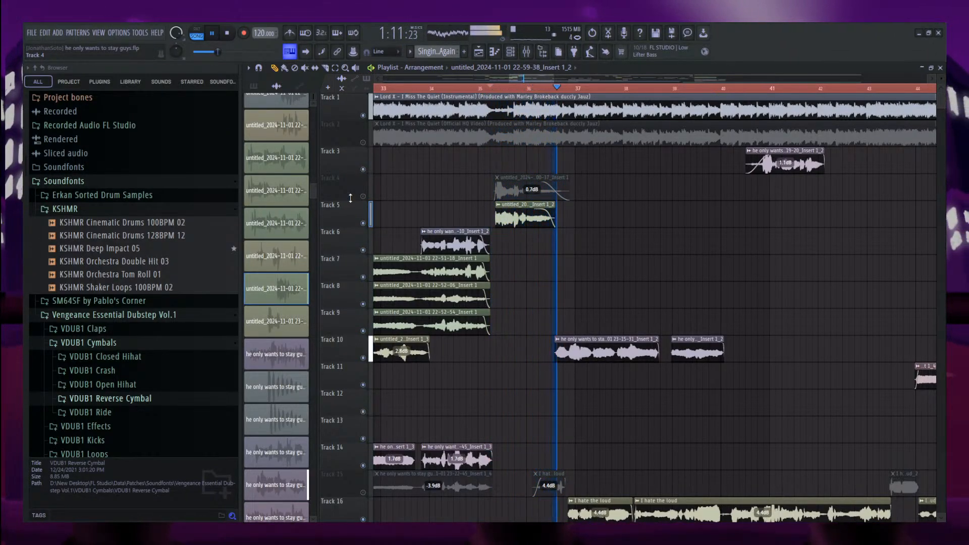
Replay the retuned Track 5 clip with the music and open the Track 4 clip in NewTone.
{"action": "key", "text": "space"}
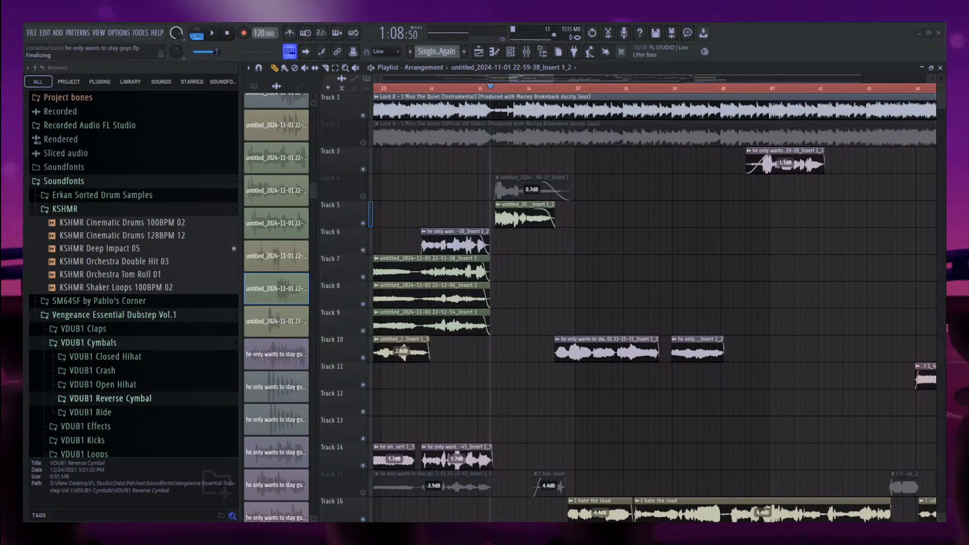
{"action": "key", "text": "space"}
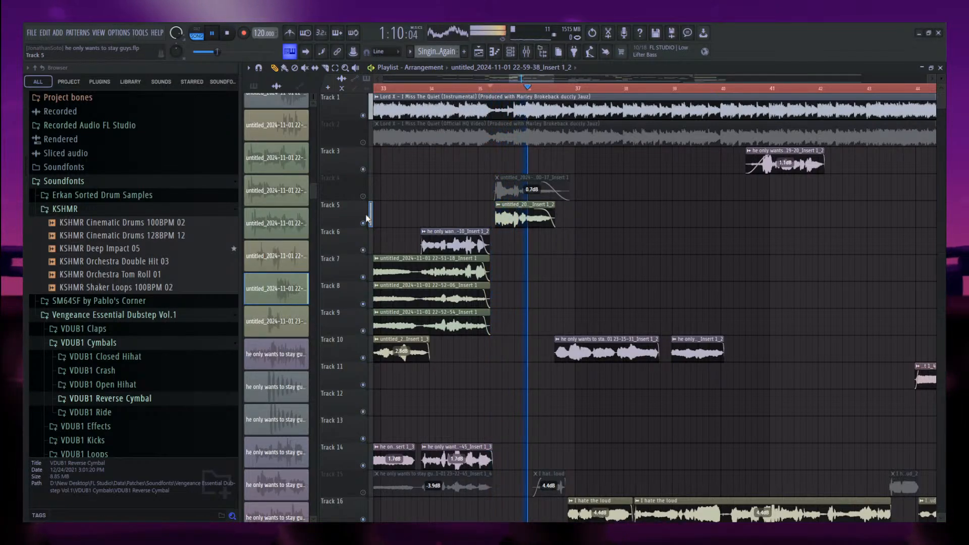
{"action": "double_click", "coordinate": [508, 191]}
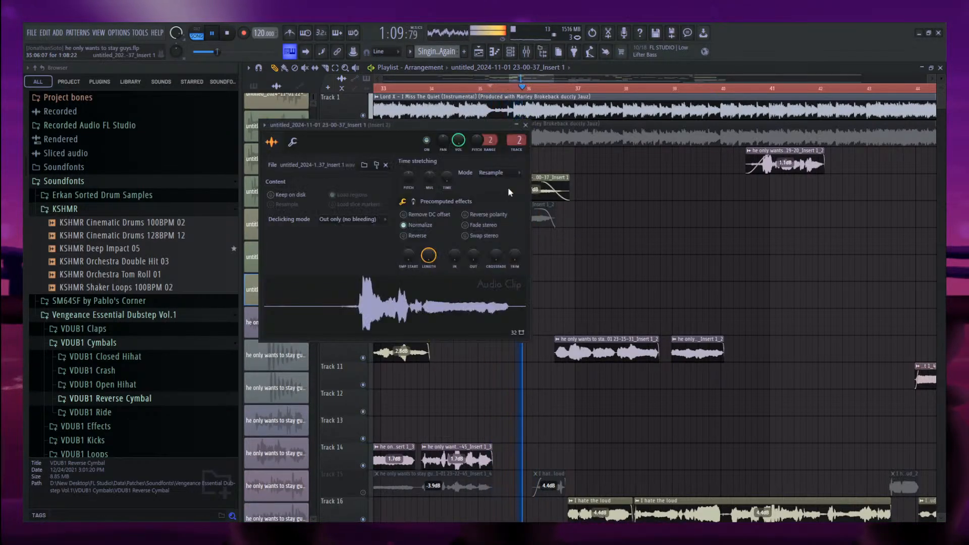
{"action": "right_click", "coordinate": [438, 313]}
{"action": "left_click", "coordinate": [459, 374]}
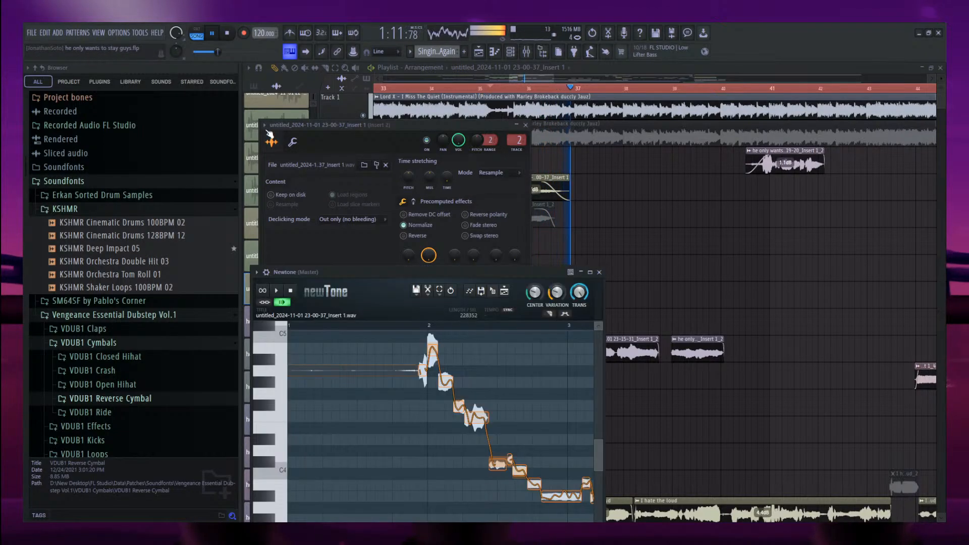
Try lowering the short high note near the end of the Track 4 phrase in NewTone and replay the phrase.
{"action": "left_click", "coordinate": [399, 345]}
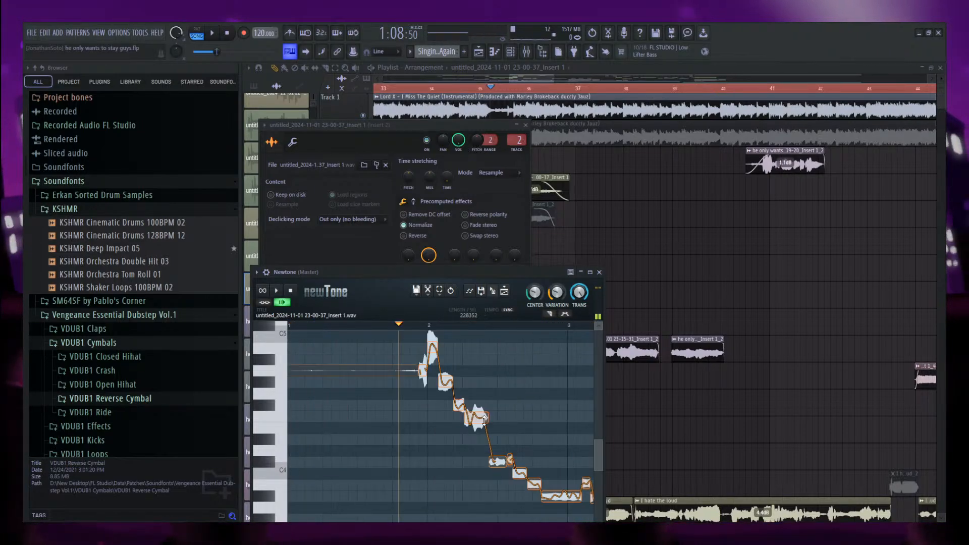
{"action": "scroll", "coordinate": [493, 426], "scroll_direction": "down", "scroll_amount": 2}
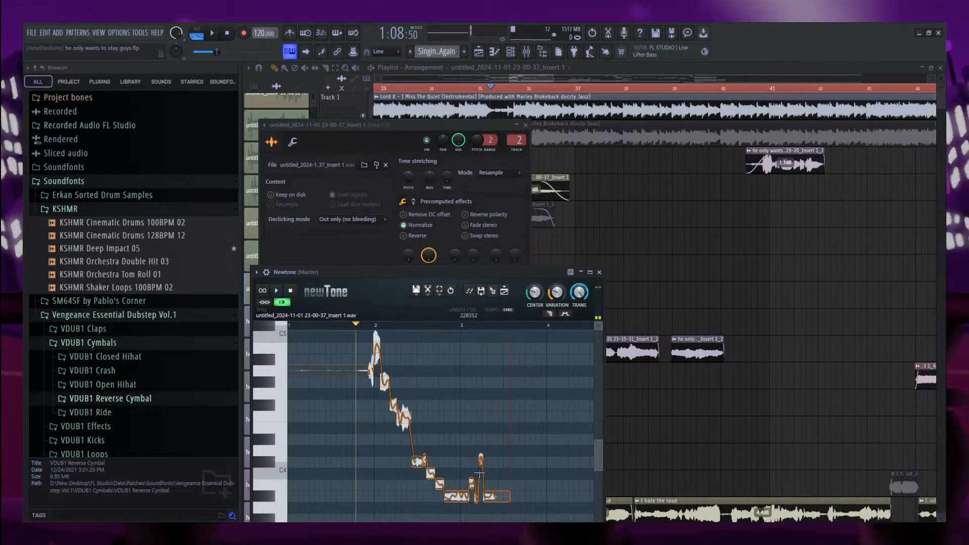
{"action": "left_click_drag", "start_coordinate": [480, 462], "coordinate": [479, 481]}
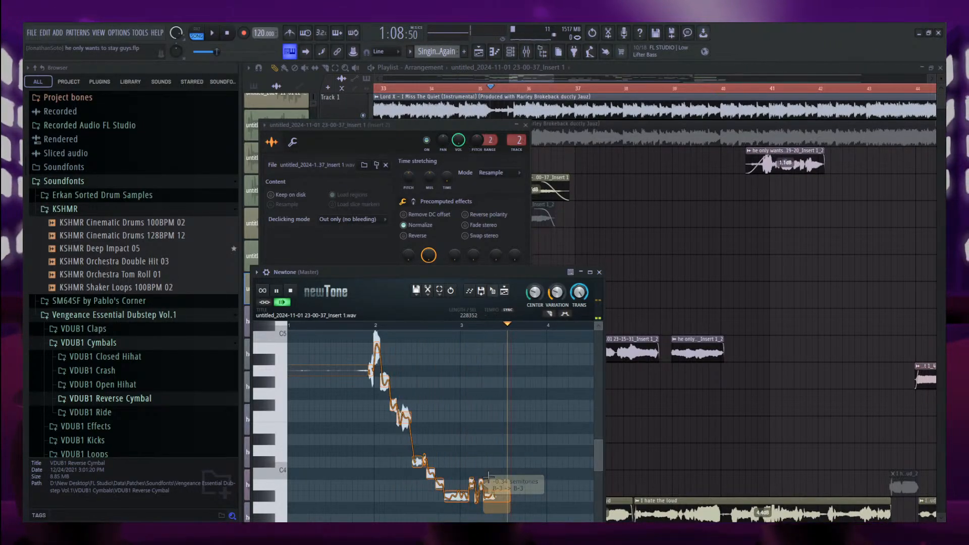
{"action": "key", "text": "space"}
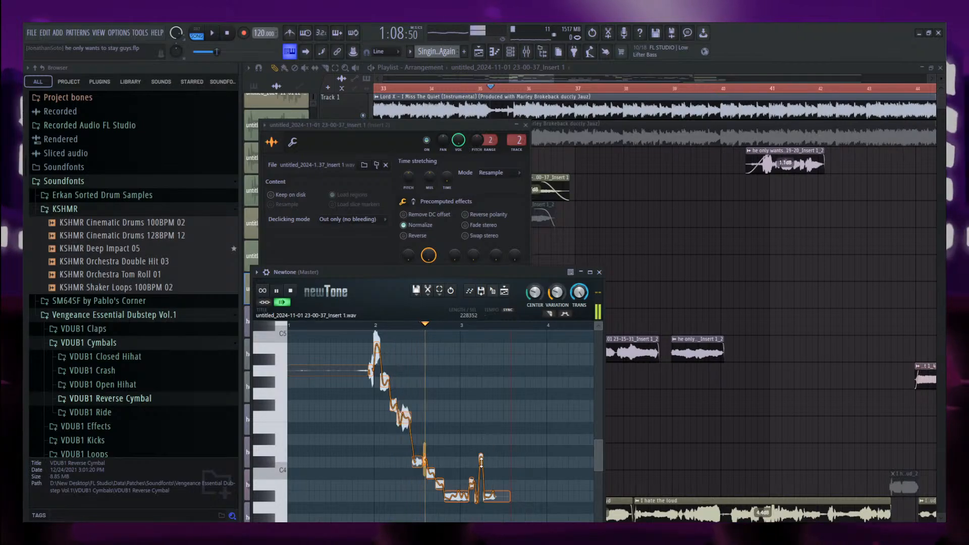
{"action": "key", "text": "space"}
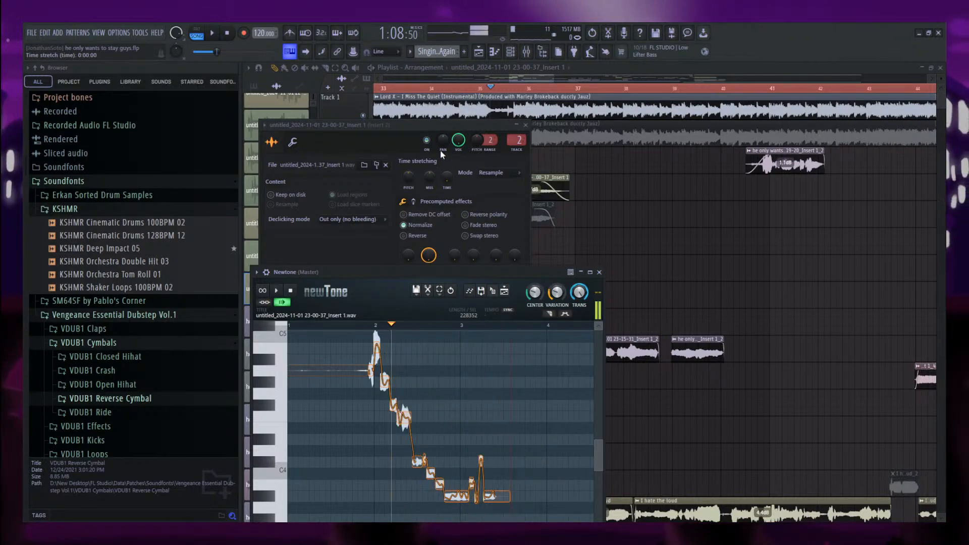
Put the NewTone audio on Track 4 in place of the original clip, moving the audio clip window aside, and play it.
{"action": "left_click_drag", "start_coordinate": [408, 125], "coordinate": [711, 118]}
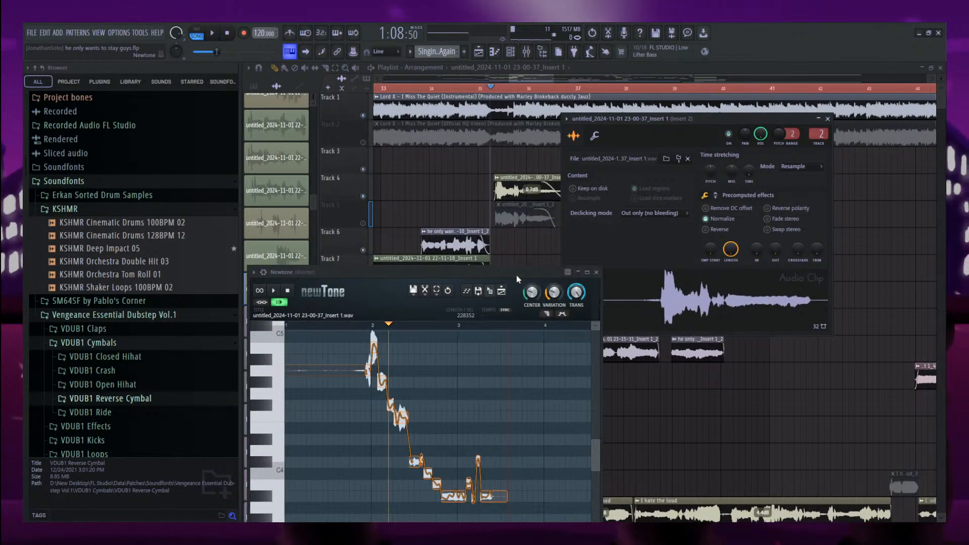
{"action": "left_click_drag", "start_coordinate": [516, 274], "coordinate": [515, 183]}
{"action": "key", "text": "space"}
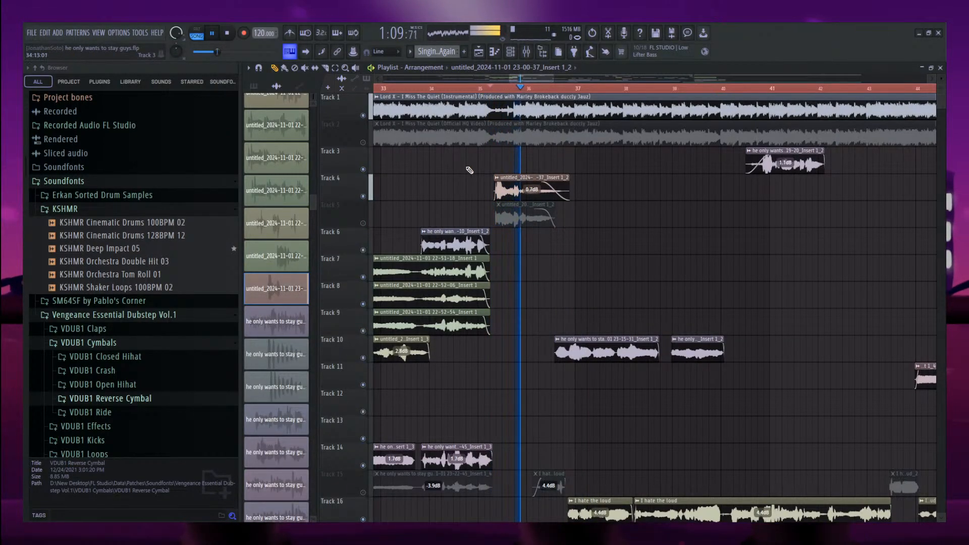
Unmute Track 5 and play it together with Track 4, muting Track 4 to compare.
{"action": "left_click", "coordinate": [363, 223]}
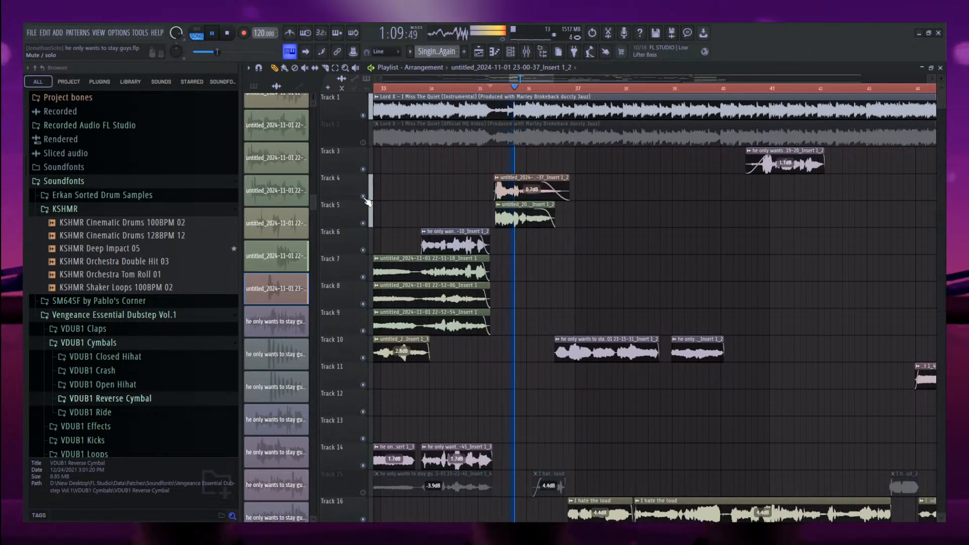
{"action": "key", "text": "space"}
{"action": "key", "text": "space"}
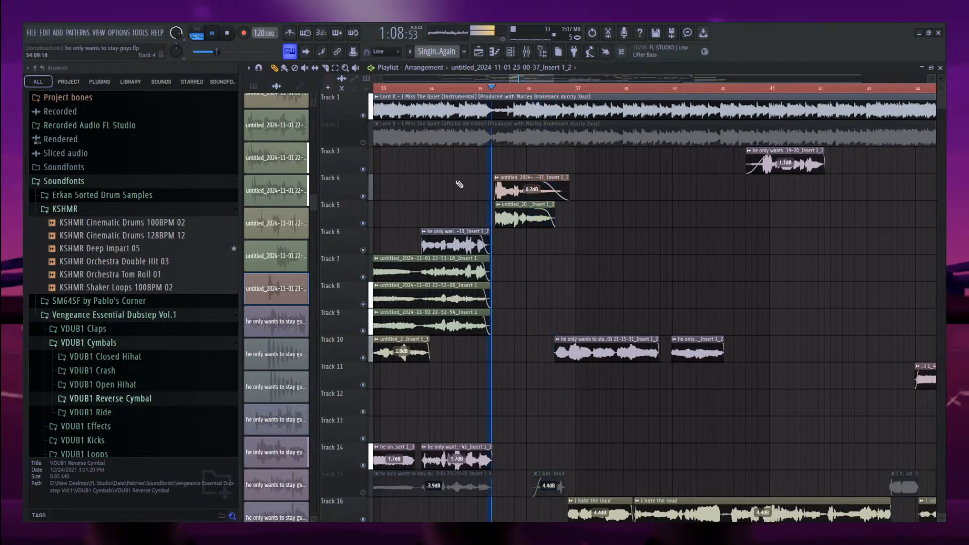
{"action": "left_click", "coordinate": [363, 197]}
{"action": "key", "text": "space"}
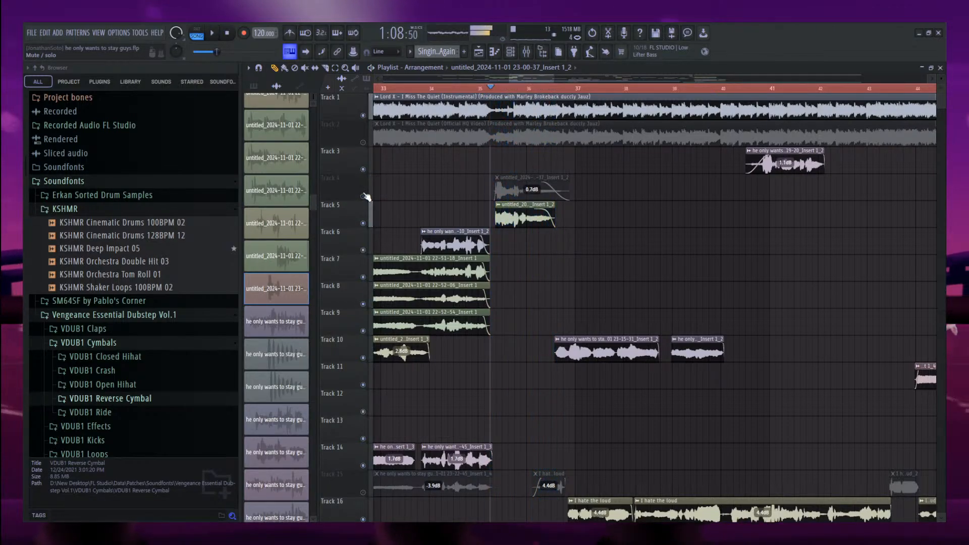
{"action": "key", "text": "space"}
{"action": "key", "text": "space"}
Open the Track 5 clip in NewTone and raise the short first note of its phrase by about two semitones.
{"action": "double_click", "coordinate": [523, 217]}
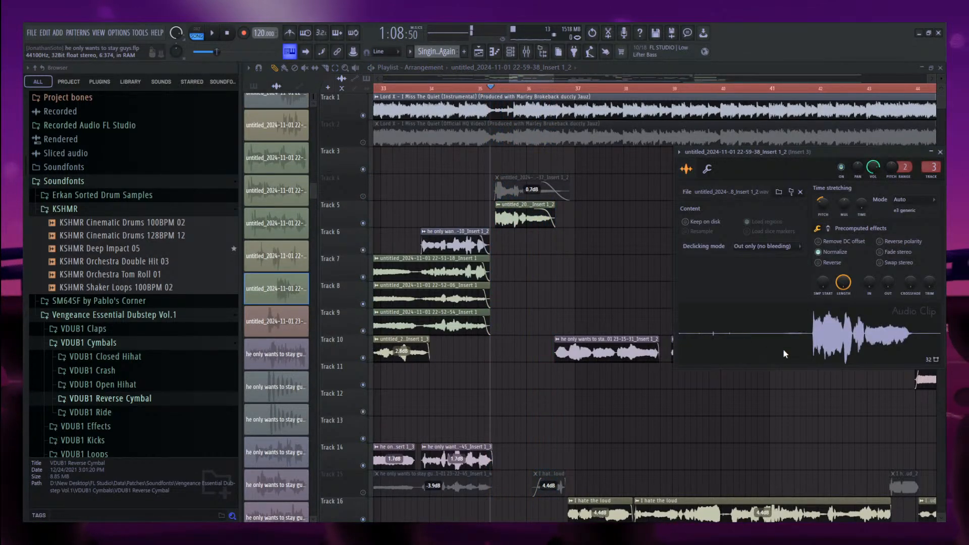
{"action": "key", "text": "ctrl+y"}
{"action": "left_click", "coordinate": [506, 376]}
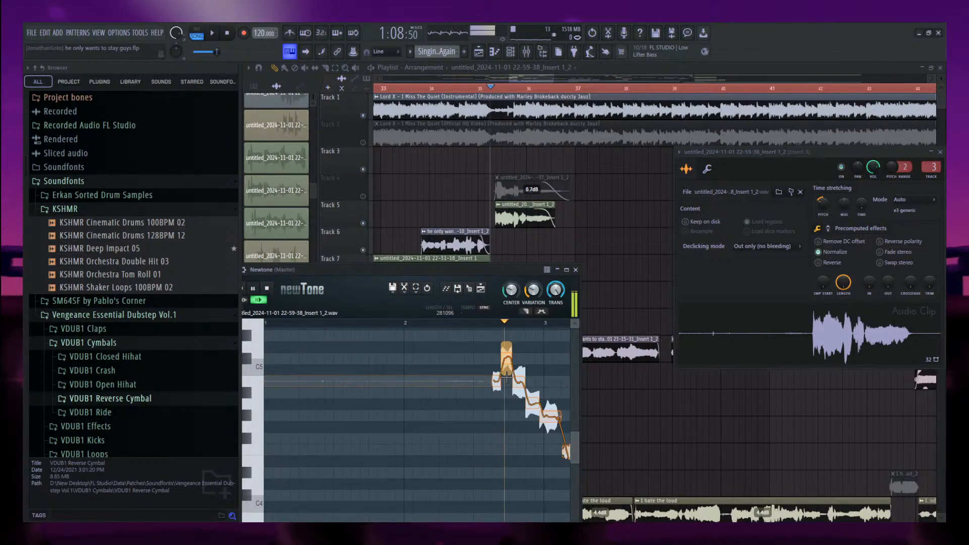
{"action": "left_click_drag", "start_coordinate": [496, 382], "coordinate": [497, 359]}
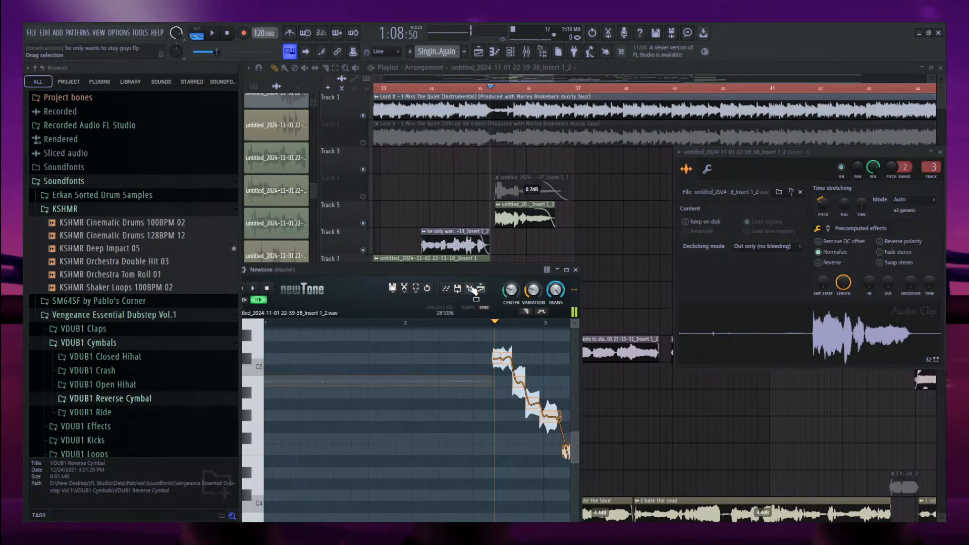
Replace the Track 5 clip with the newly retuned audio and play it with Track 4 unmuted.
{"action": "left_click_drag", "start_coordinate": [470, 289], "coordinate": [513, 220]}
{"action": "key", "text": "space"}
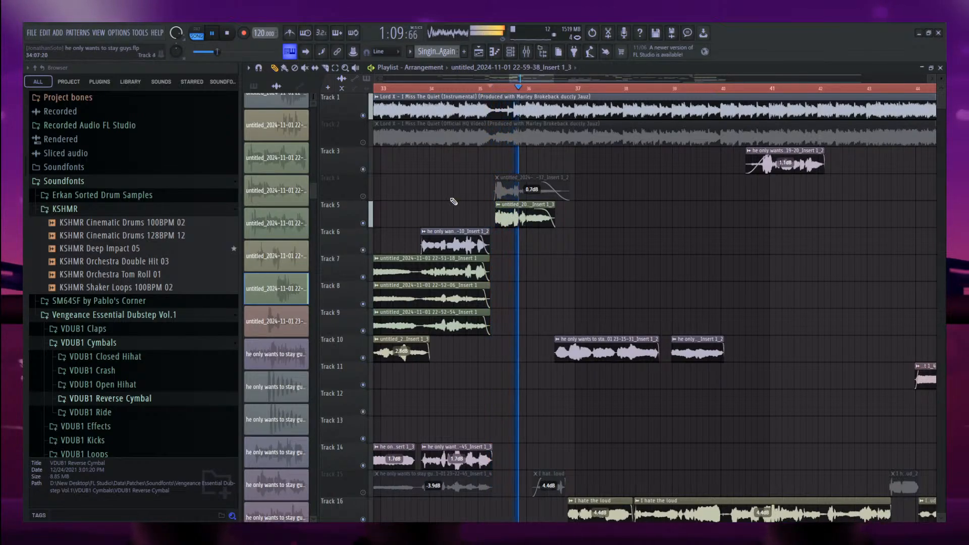
{"action": "left_click", "coordinate": [363, 196]}
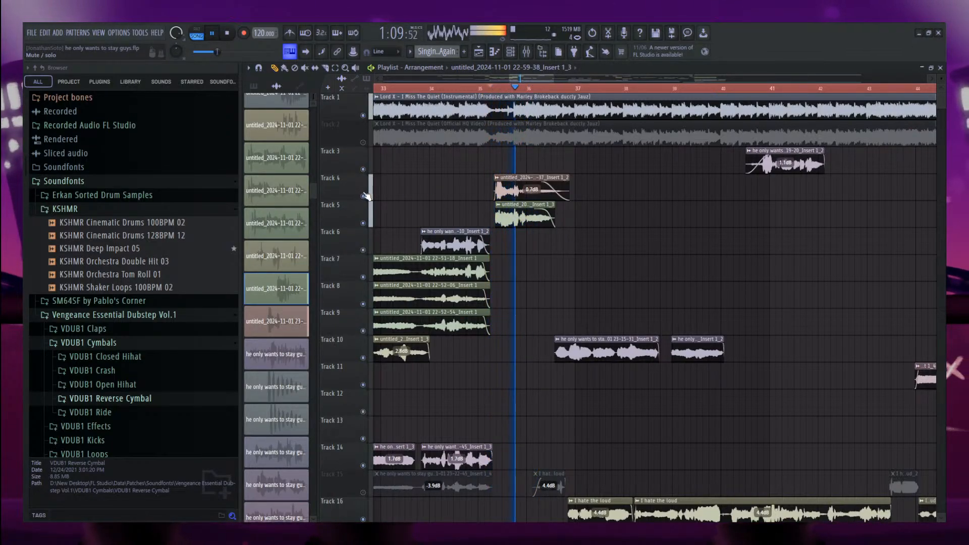
Move the short "I hate the loud" clip before bar 37 from muted Track 15 down to Track 16.
{"action": "scroll", "coordinate": [370, 363], "scroll_direction": "down", "scroll_amount": 3}
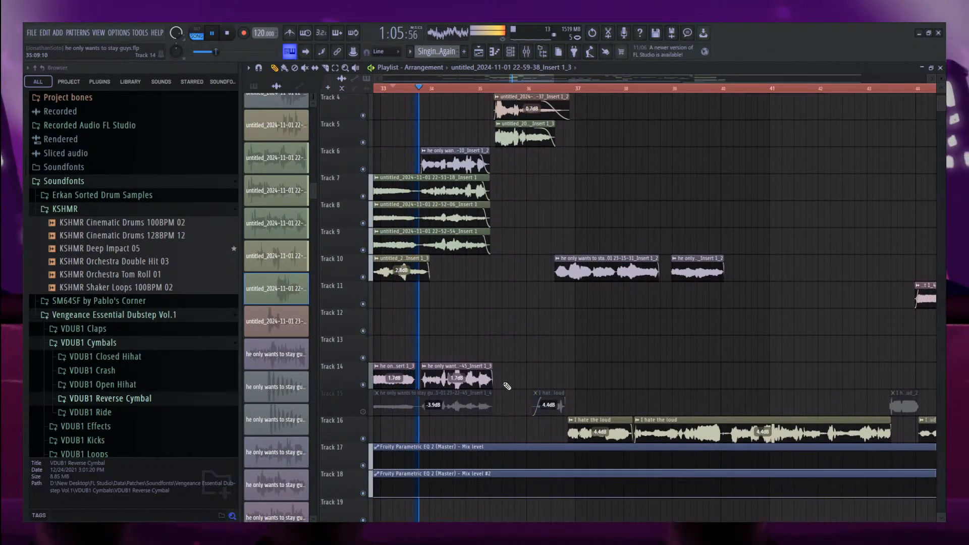
{"action": "left_click_drag", "start_coordinate": [541, 348], "coordinate": [550, 407]}
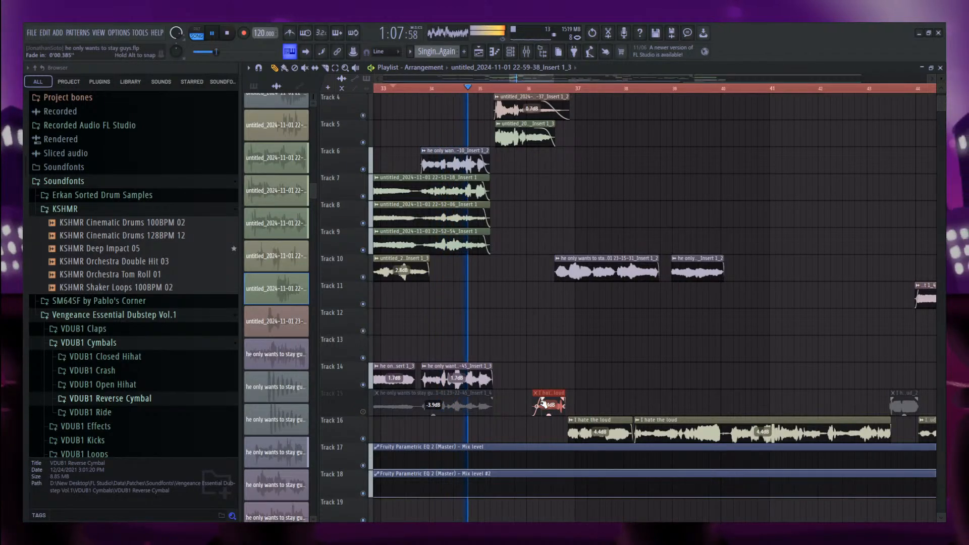
{"action": "key", "text": "shift+Down"}
{"action": "scroll", "coordinate": [520, 343], "scroll_direction": "up", "scroll_amount": 3}
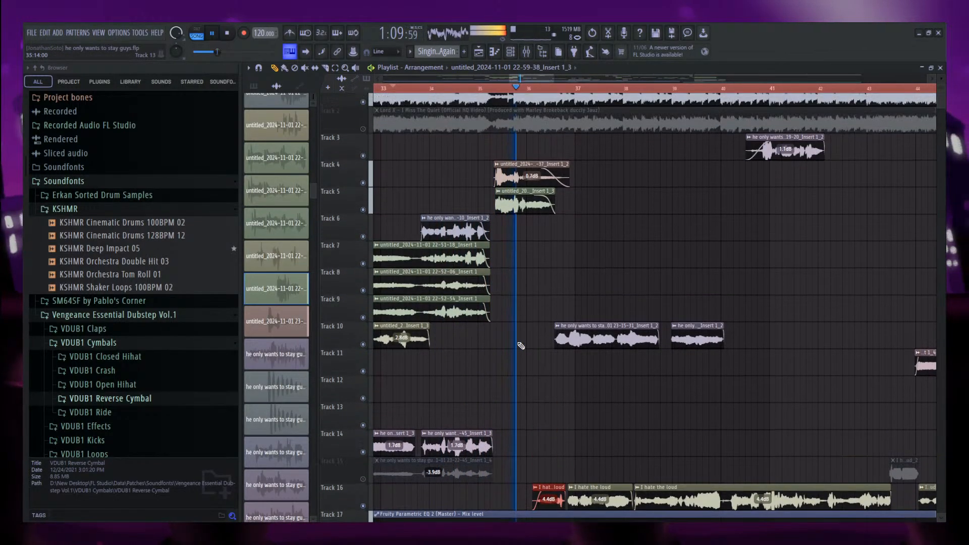
Add a fade-in to the Track 5 backing vocal and slightly trim the start of the Track 4 clip.
{"action": "mouse_move", "coordinate": [498, 207]}
{"action": "left_mouse_down"}
{"action": "mouse_move", "coordinate": [512, 212]}
{"action": "mouse_move", "coordinate": [502, 219]}
{"action": "left_mouse_up"}
{"action": "scroll", "coordinate": [528, 211], "scroll_direction": "up", "scroll_amount": 3}
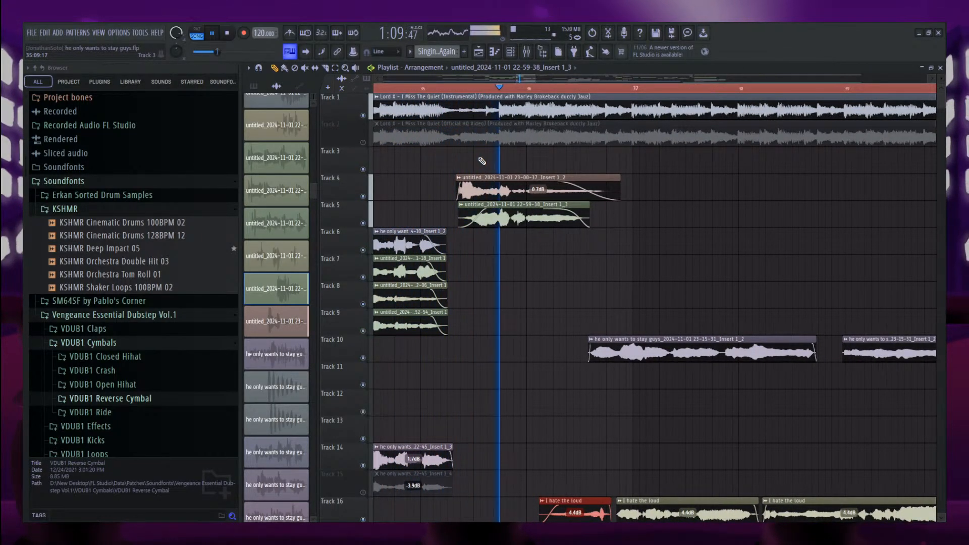
{"action": "scroll", "coordinate": [482, 161], "scroll_direction": "down", "scroll_amount": 5}
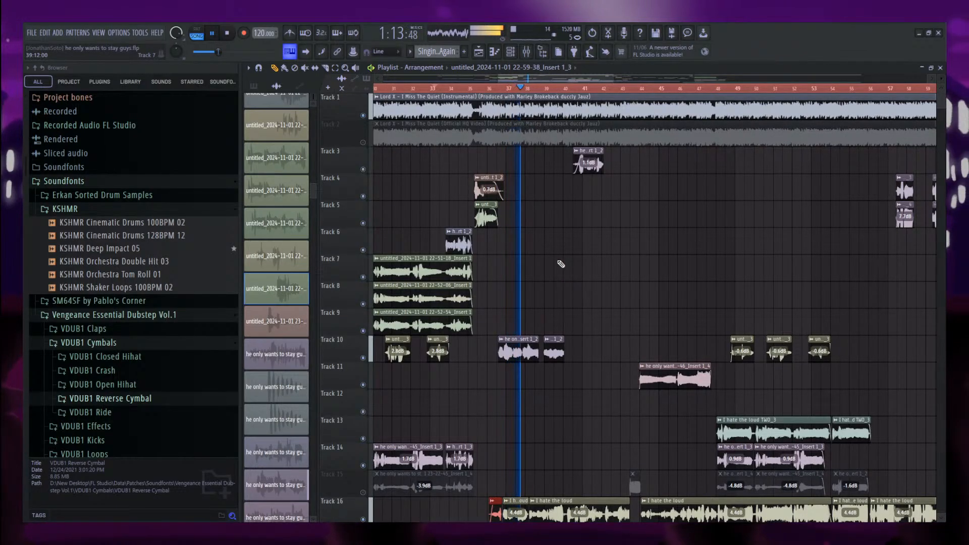
{"action": "scroll", "coordinate": [500, 192], "scroll_direction": "up", "scroll_amount": 6}
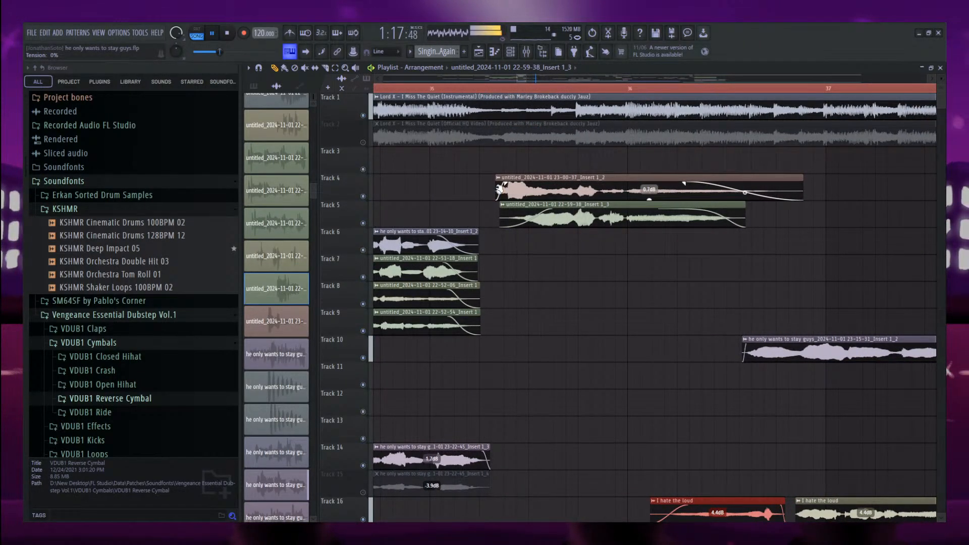
{"action": "left_click_drag", "start_coordinate": [499, 190], "coordinate": [497, 186]}
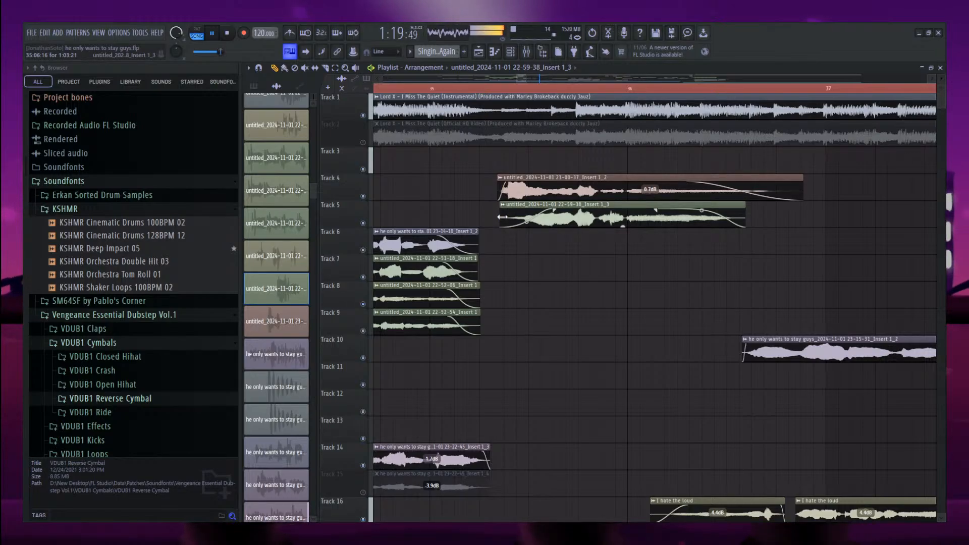
Unmute Track 15 and play the arrangement from around bar 42.
{"action": "scroll", "coordinate": [506, 217], "scroll_direction": "down", "scroll_amount": 6}
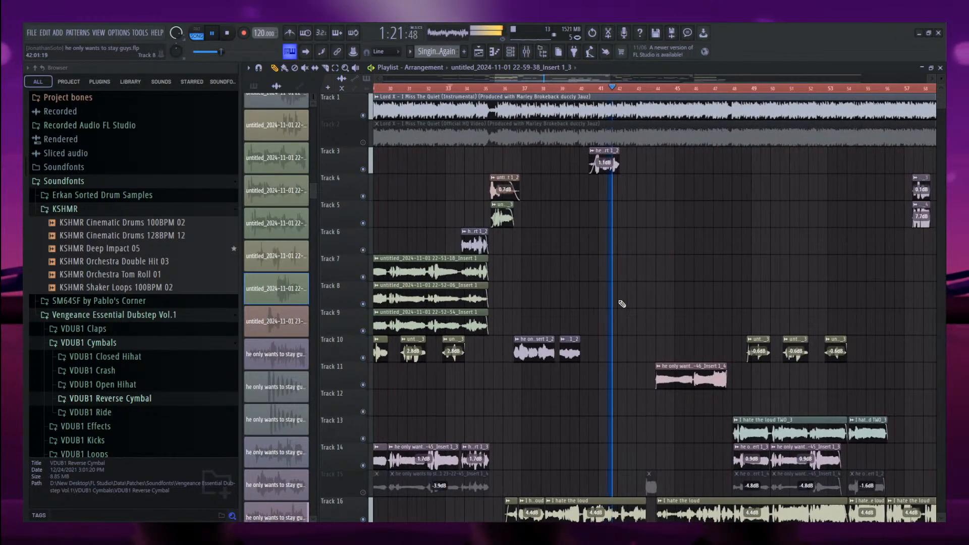
{"action": "left_click", "coordinate": [363, 493]}
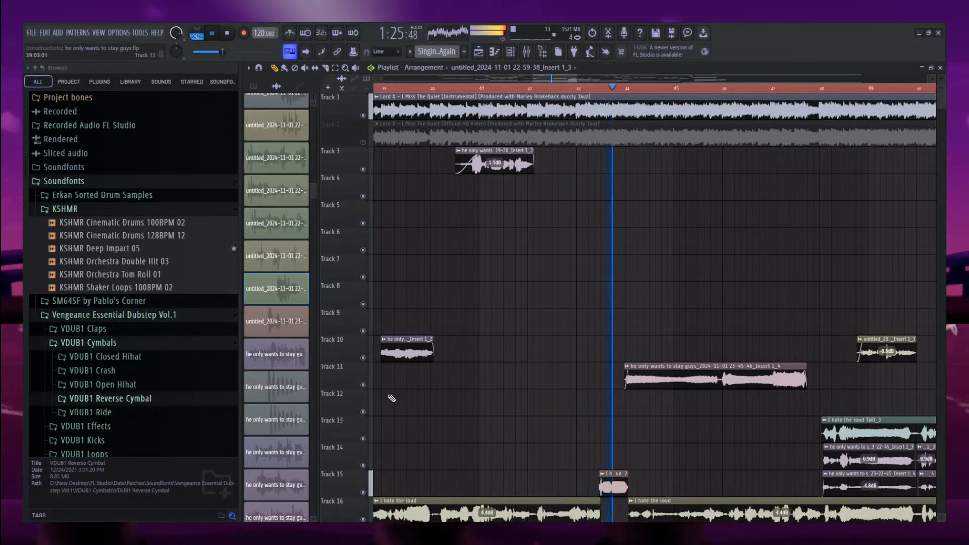
{"action": "left_click", "coordinate": [522, 89]}
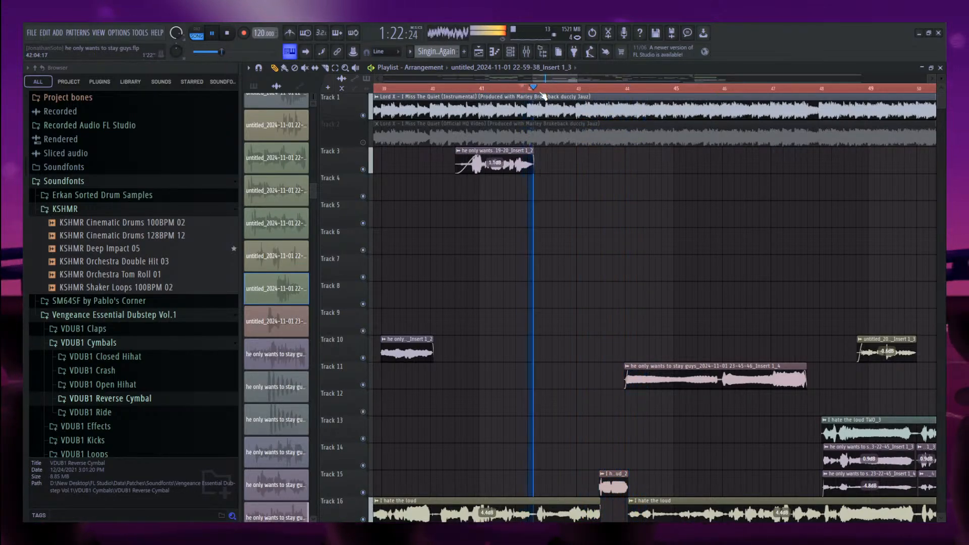
Arm Insert 1 in the mixer and record a new vocal take starting from around bar 42.
{"action": "left_click", "coordinate": [526, 51]}
{"action": "left_click", "coordinate": [560, 242]}
{"action": "left_click", "coordinate": [347, 255]}
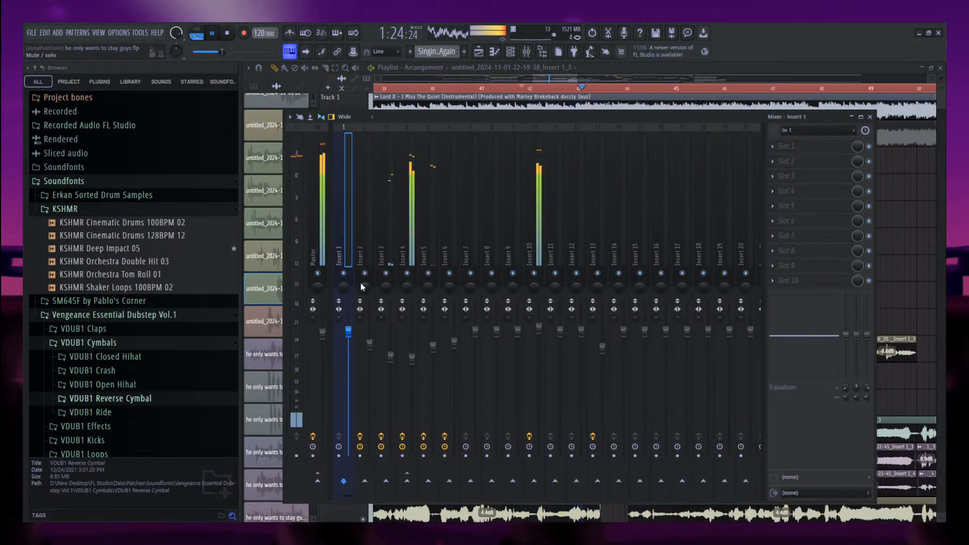
{"action": "left_click", "coordinate": [344, 455]}
{"action": "right_click", "coordinate": [888, 200]}
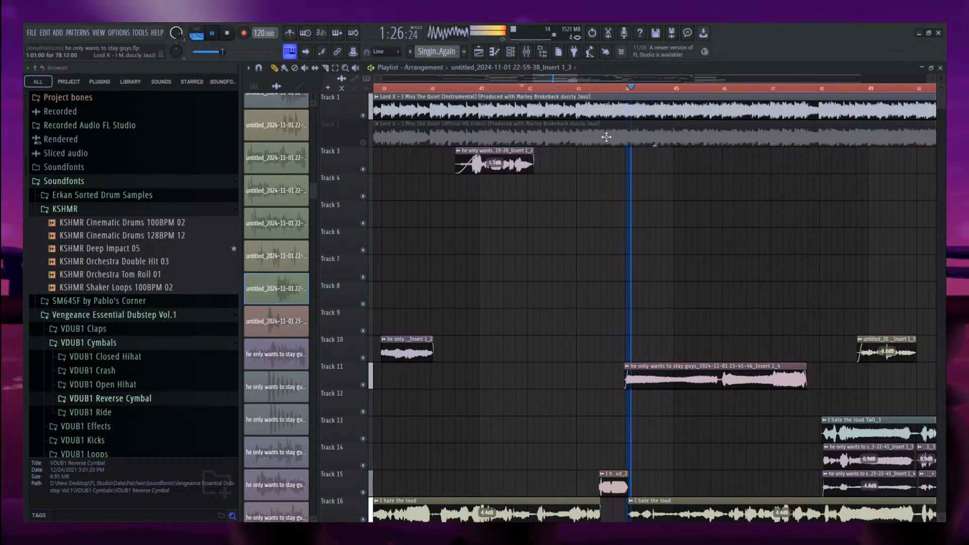
{"action": "left_click", "coordinate": [531, 88]}
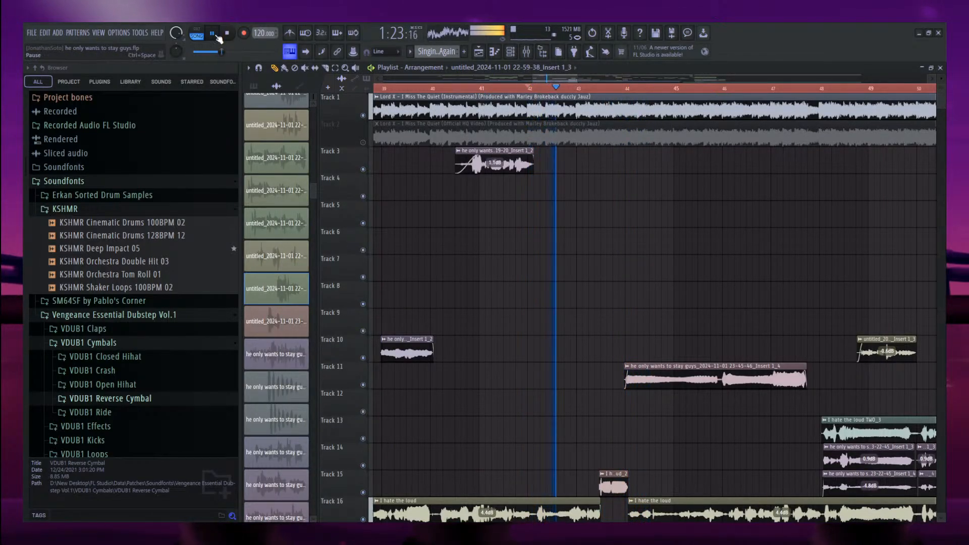
{"action": "left_click", "coordinate": [243, 34]}
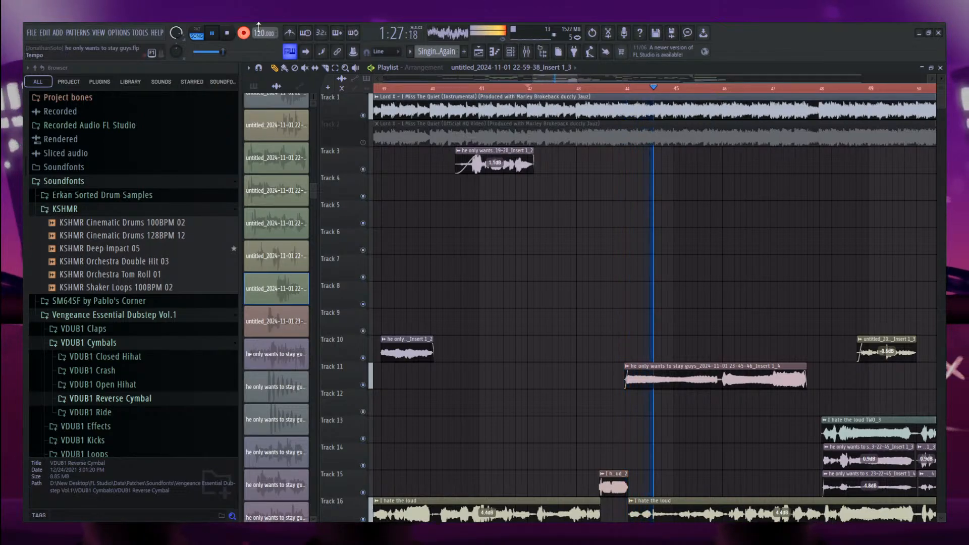
Check the Track 15 clip's settings and route the new vocal recording on Track 21 to mixer Insert 4.
{"action": "scroll", "coordinate": [416, 117], "scroll_direction": "down", "scroll_amount": 5}
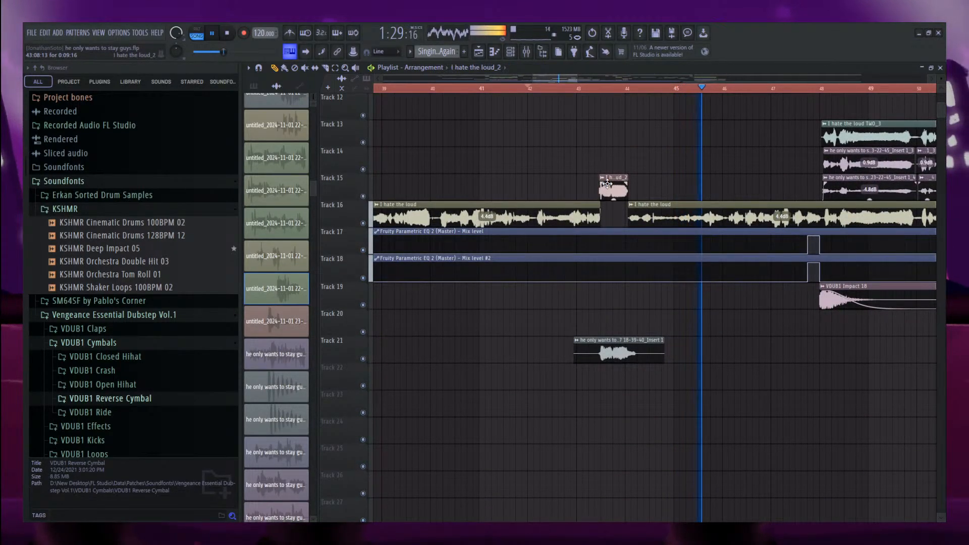
{"action": "double_click", "coordinate": [613, 189]}
{"action": "double_click", "coordinate": [622, 351]}
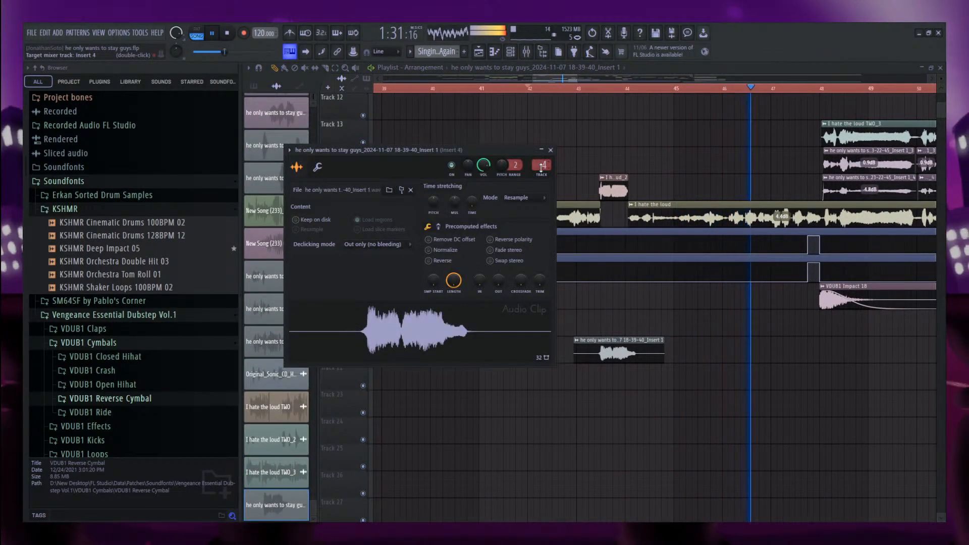
Trim the silence from both ends of the new Track 21 vocal clip and move it up to Track 14.
{"action": "left_click_drag", "start_coordinate": [575, 354], "coordinate": [598, 354]}
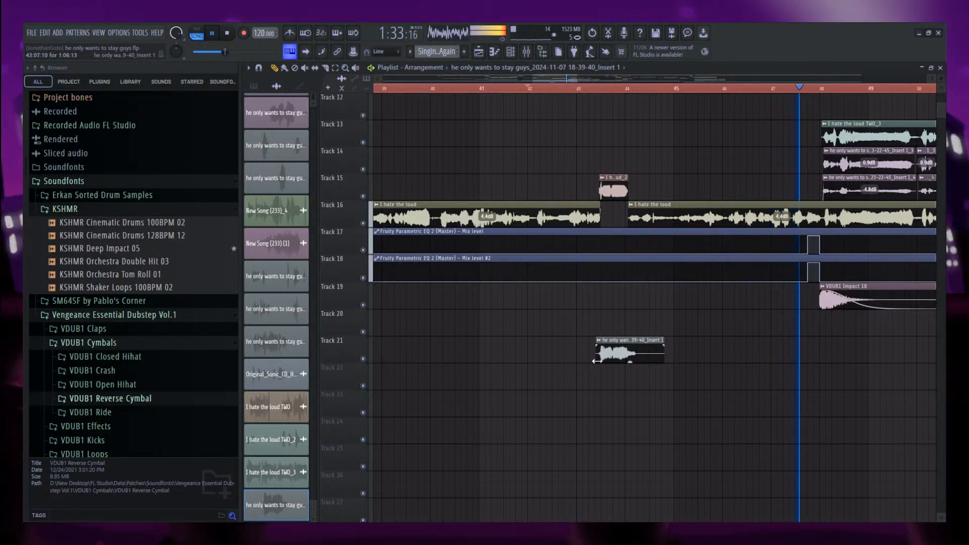
{"action": "left_click_drag", "start_coordinate": [661, 355], "coordinate": [637, 354]}
{"action": "left_click", "coordinate": [617, 348], "text": "ctrl"}
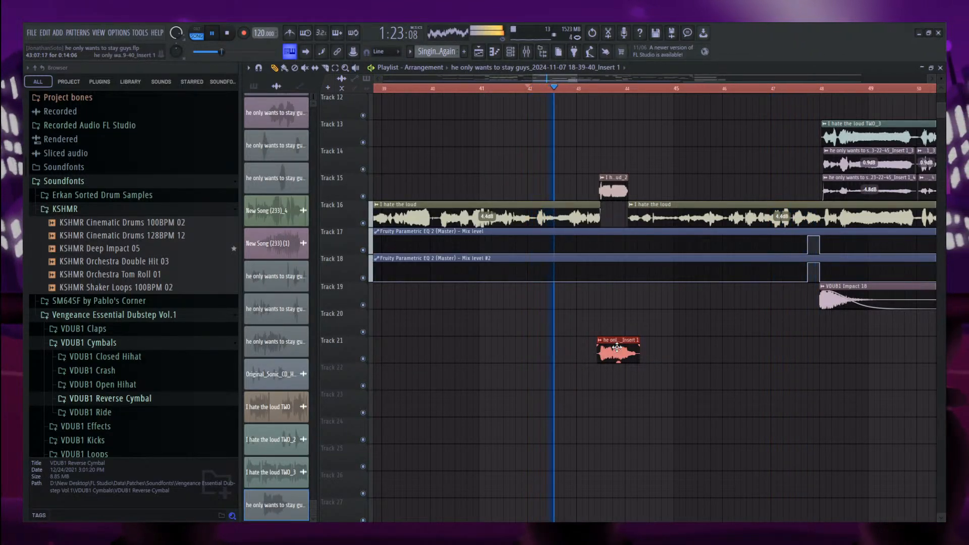
{"action": "key", "text": "shift+Up"}
{"action": "key", "text": "shift+Up"}
{"action": "key", "text": "shift+Up"}
{"action": "key", "text": "shift+Up"}
{"action": "key", "text": "shift+Up"}
{"action": "key", "text": "shift+Up"}
{"action": "key", "text": "shift+Up"}
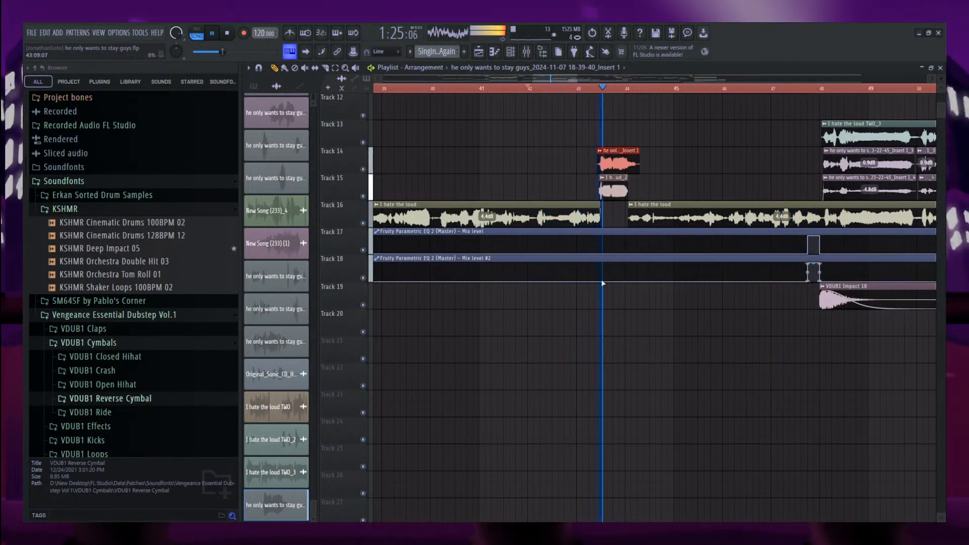
Fine-align the Track 14 vocal with the Track 15 clip and tidy its ends with a trim and short fades.
{"action": "scroll", "coordinate": [616, 164], "scroll_direction": "up", "scroll_amount": 8}
{"action": "scroll", "coordinate": [616, 164], "scroll_direction": "up", "scroll_amount": 3}
{"action": "left_click_drag", "start_coordinate": [636, 162], "coordinate": [604, 164]}
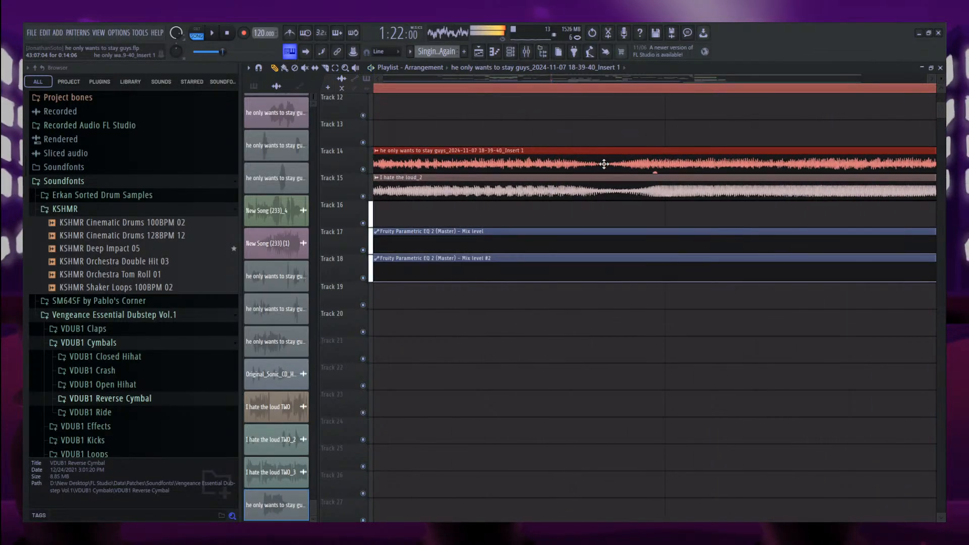
{"action": "scroll", "coordinate": [481, 174], "scroll_direction": "down", "scroll_amount": 6}
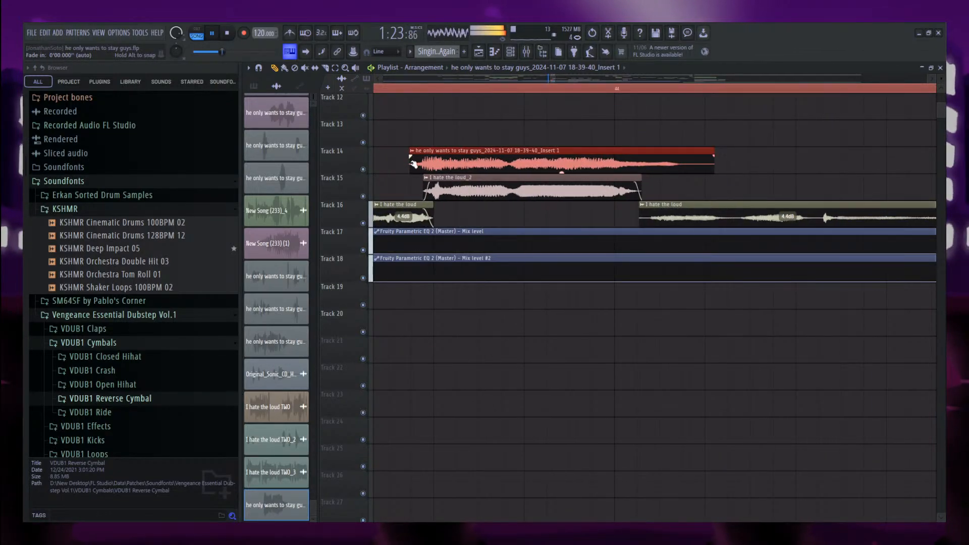
{"action": "left_click_drag", "start_coordinate": [712, 167], "coordinate": [684, 165]}
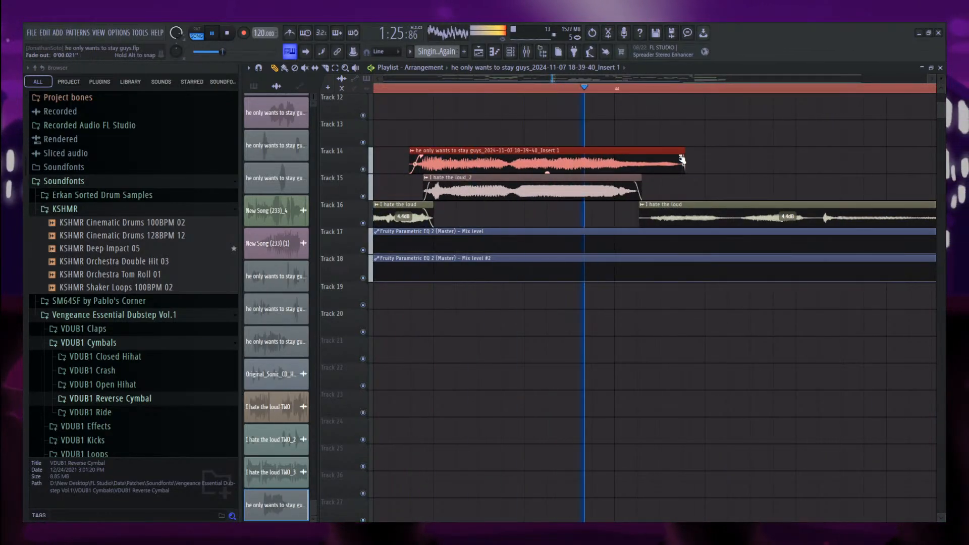
Record a new vocal take from bar 46, restarting the first attempt.
{"action": "scroll", "coordinate": [508, 142], "scroll_direction": "down", "scroll_amount": 8}
{"action": "scroll", "coordinate": [556, 222], "scroll_direction": "up", "scroll_amount": 4}
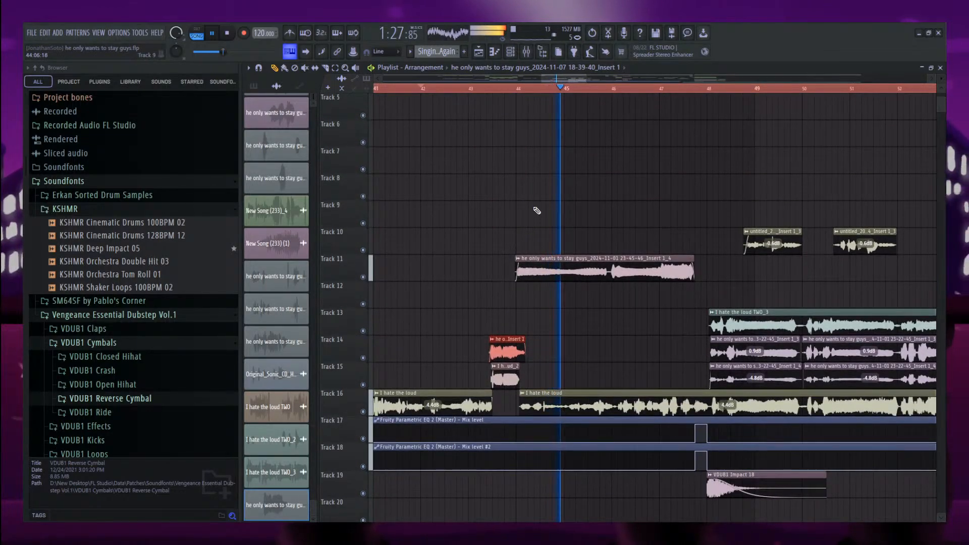
{"action": "scroll", "coordinate": [505, 212], "scroll_direction": "down", "scroll_amount": 3}
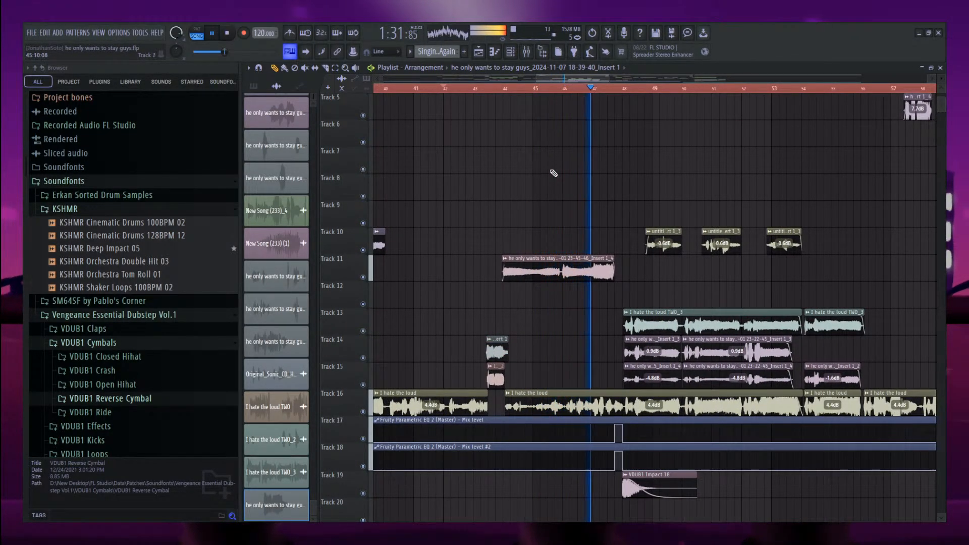
{"action": "left_click", "coordinate": [564, 90]}
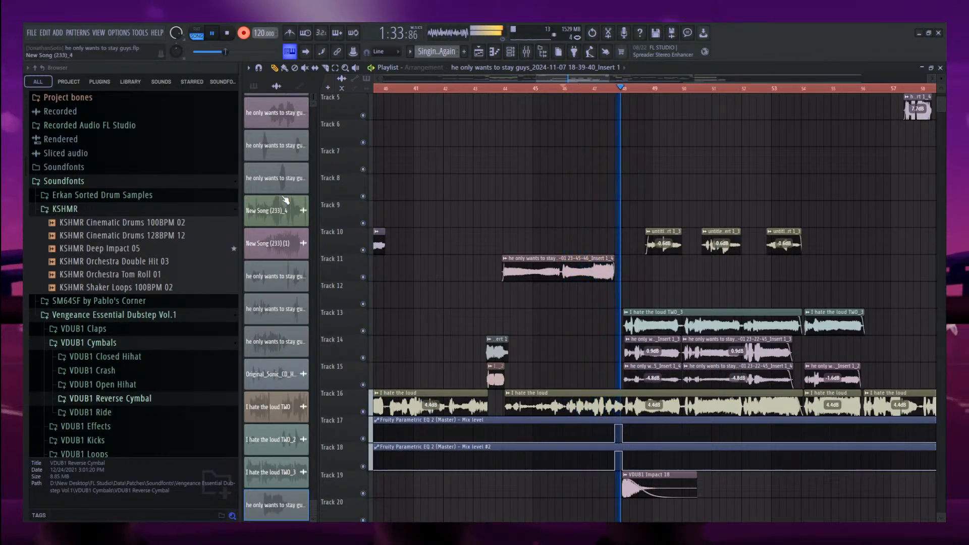
{"action": "key", "text": "space"}
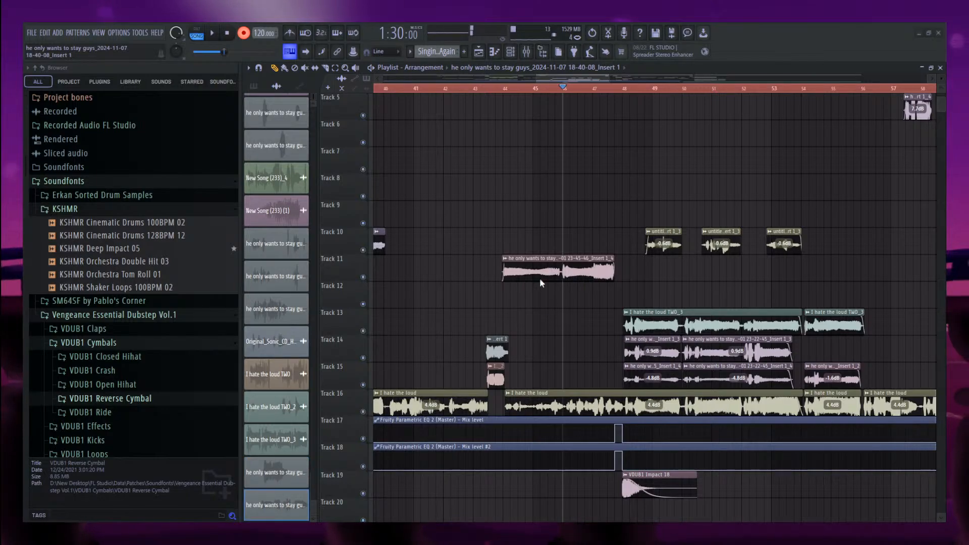
{"action": "key", "text": "space"}
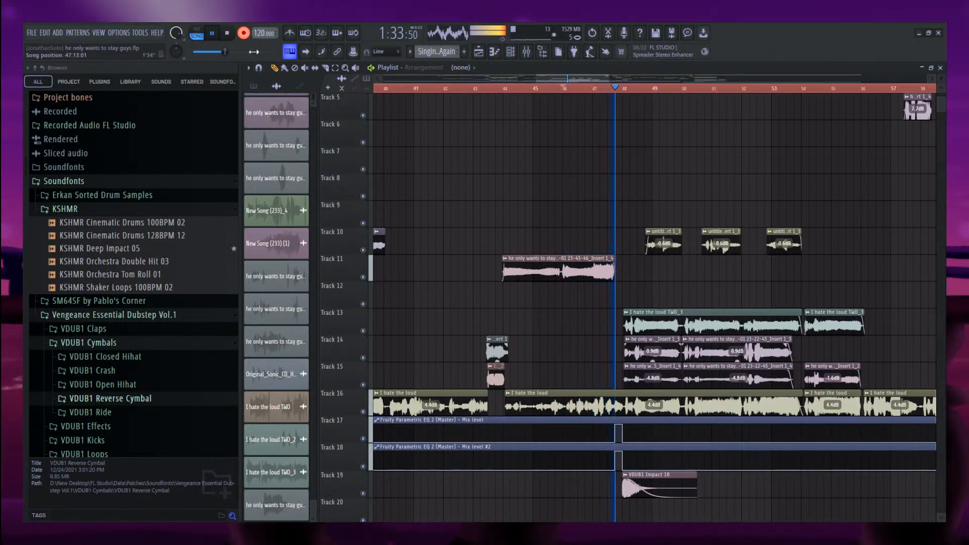
Check the Track 14 backing vocal's channel settings, then route the new Track 21 take to Insert 2 and normalize it.
{"action": "scroll", "coordinate": [612, 245], "scroll_direction": "up", "scroll_amount": 3}
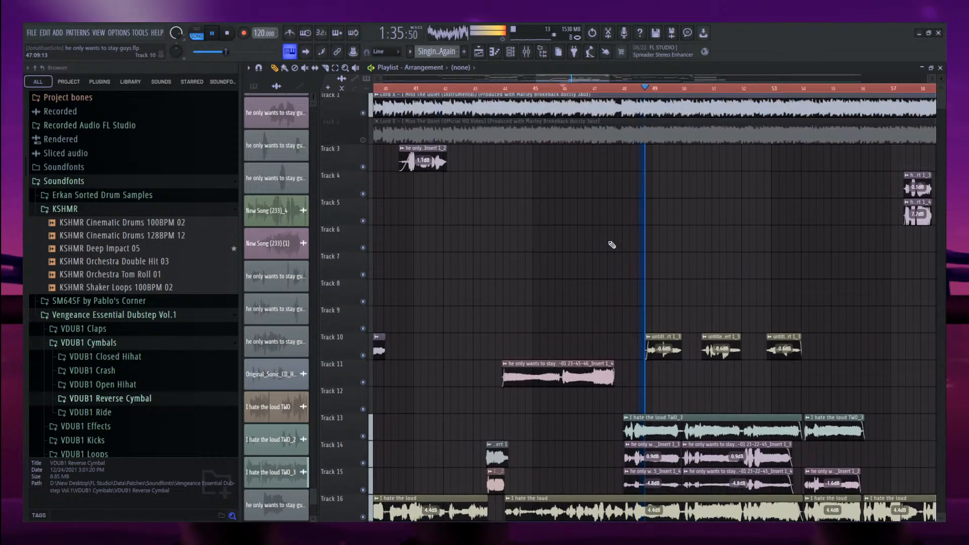
{"action": "scroll", "coordinate": [596, 235], "scroll_direction": "down", "scroll_amount": 3}
{"action": "scroll", "coordinate": [595, 236], "scroll_direction": "down", "scroll_amount": 4}
{"action": "double_click", "coordinate": [601, 380]}
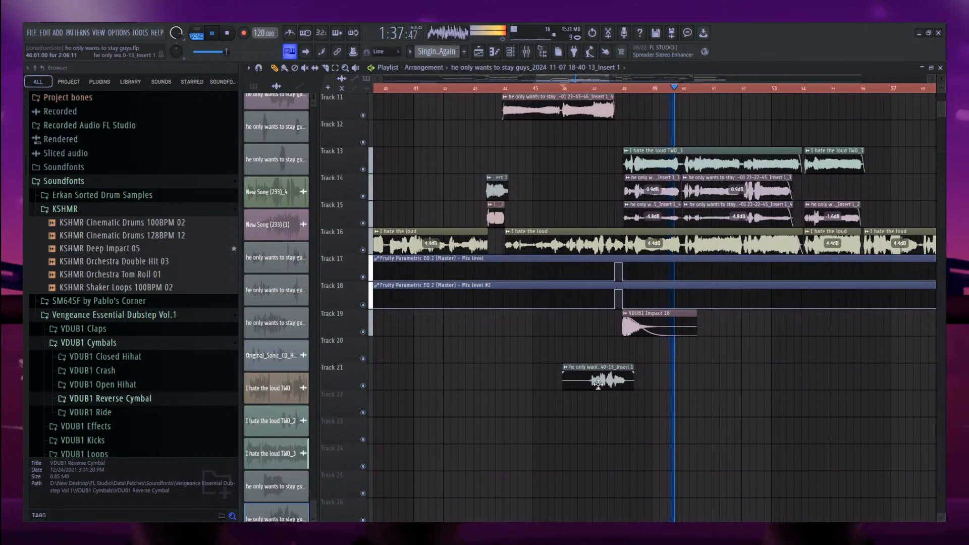
{"action": "double_click", "coordinate": [658, 196]}
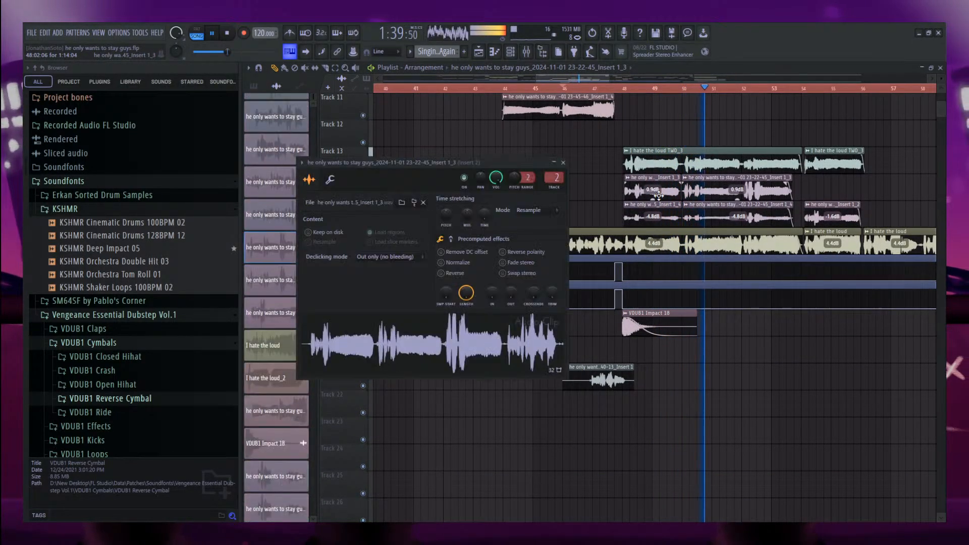
{"action": "double_click", "coordinate": [600, 382]}
{"action": "left_click", "coordinate": [470, 275]}
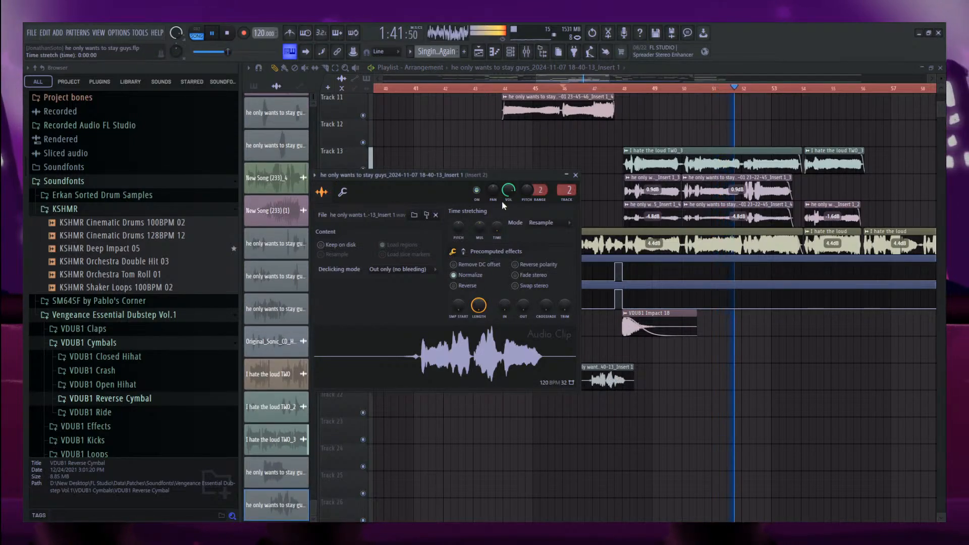
Trim the empty start and end of the new Track 21 vocal clip.
{"action": "key", "text": "space"}
{"action": "key", "text": "space"}
{"action": "left_click_drag", "start_coordinate": [663, 379], "coordinate": [589, 363]}
{"action": "scroll", "coordinate": [591, 365], "scroll_direction": "up", "scroll_amount": 4}
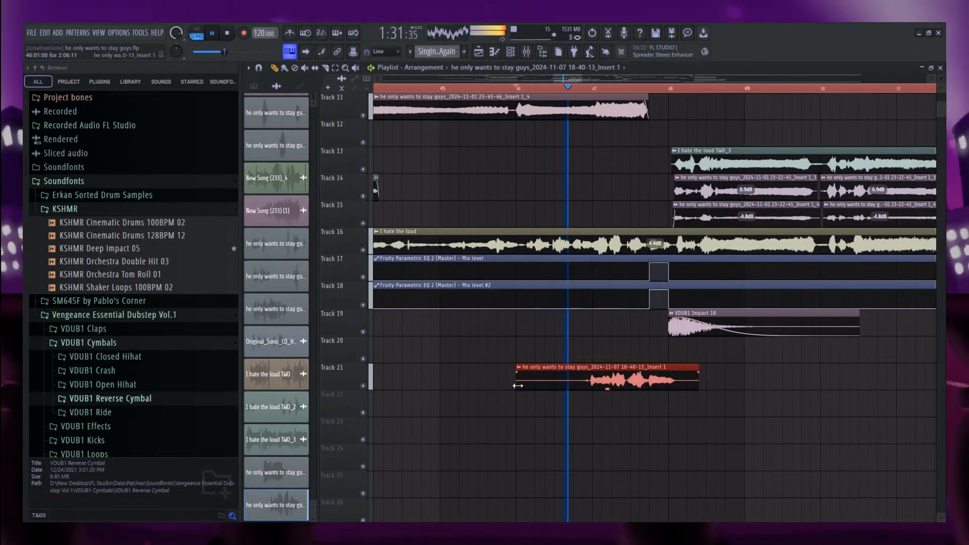
{"action": "left_click_drag", "start_coordinate": [517, 383], "coordinate": [582, 383]}
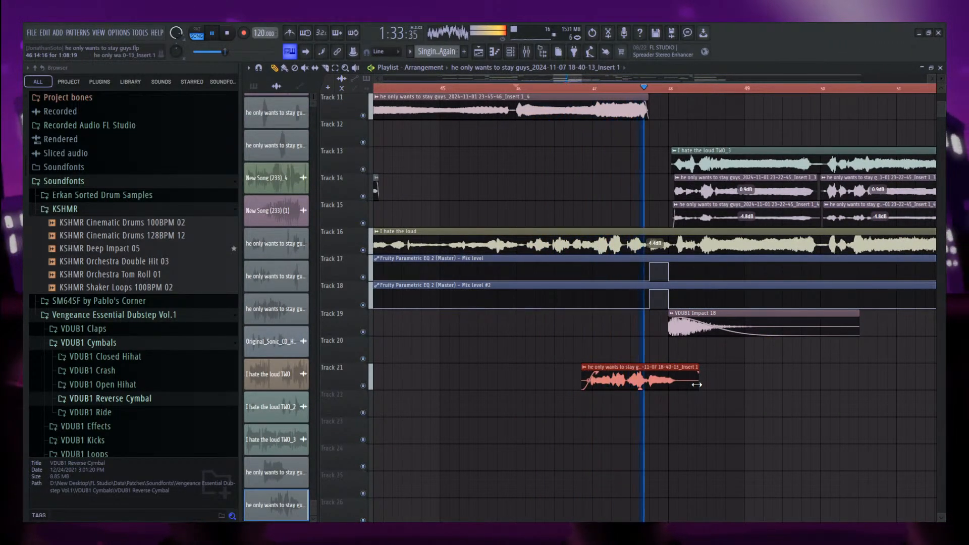
{"action": "left_click_drag", "start_coordinate": [697, 385], "coordinate": [668, 374]}
Nudge the Track 21 vocal to line up its waveform with the lead vocal on Track 16.
{"action": "scroll", "coordinate": [642, 365], "scroll_direction": "up", "scroll_amount": 6}
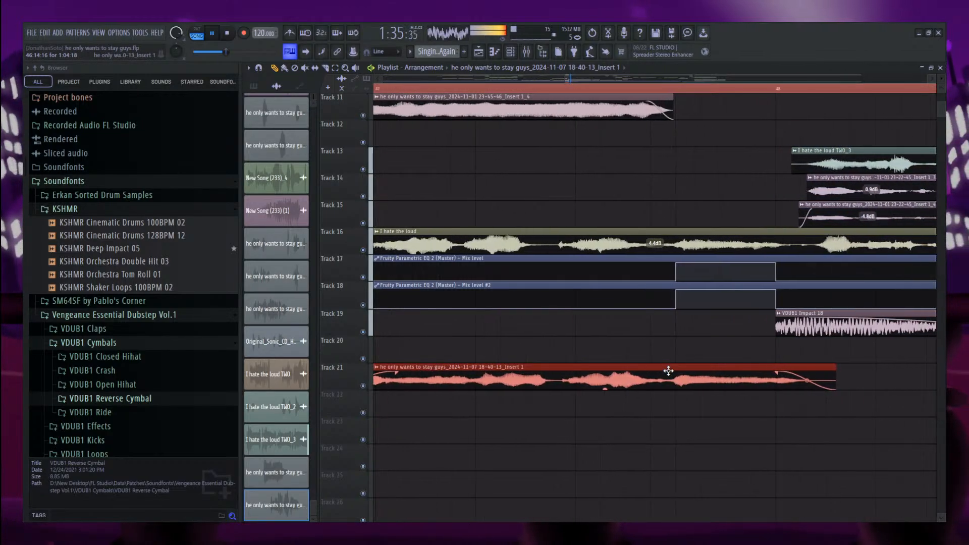
{"action": "scroll", "coordinate": [511, 369], "scroll_direction": "up", "scroll_amount": 5}
{"action": "scroll", "coordinate": [589, 379], "scroll_direction": "down", "scroll_amount": 7}
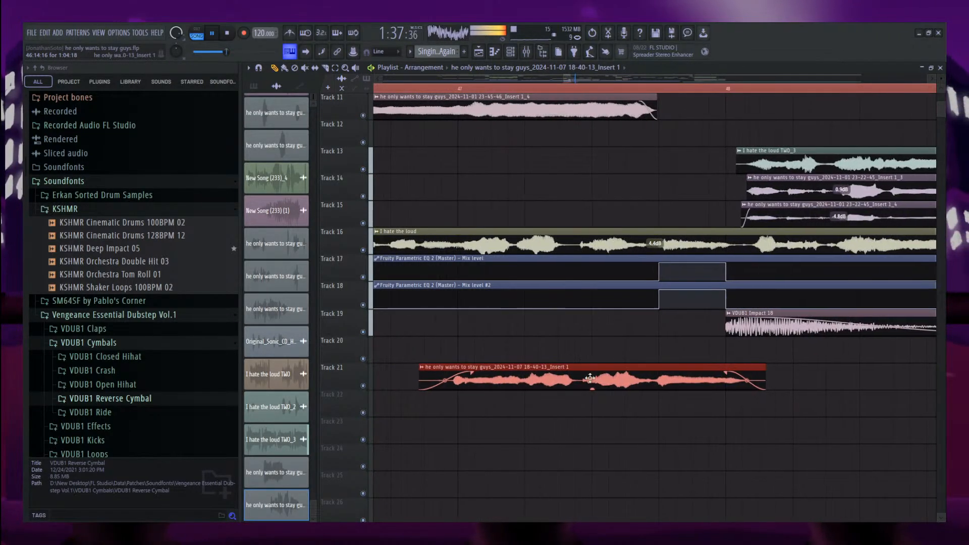
{"action": "scroll", "coordinate": [590, 378], "scroll_direction": "up", "scroll_amount": 6}
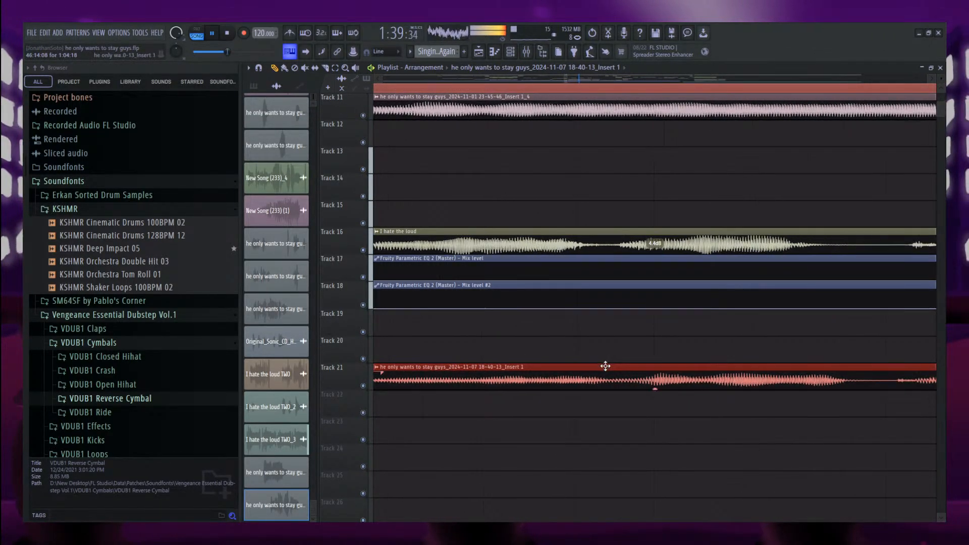
{"action": "scroll", "coordinate": [606, 366], "scroll_direction": "down", "scroll_amount": 3}
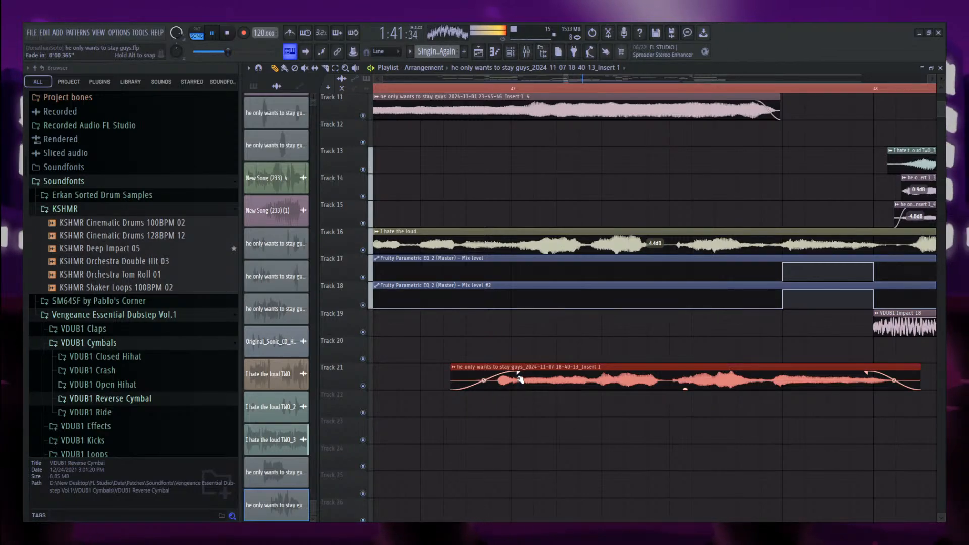
{"action": "scroll", "coordinate": [581, 376], "scroll_direction": "up", "scroll_amount": 3}
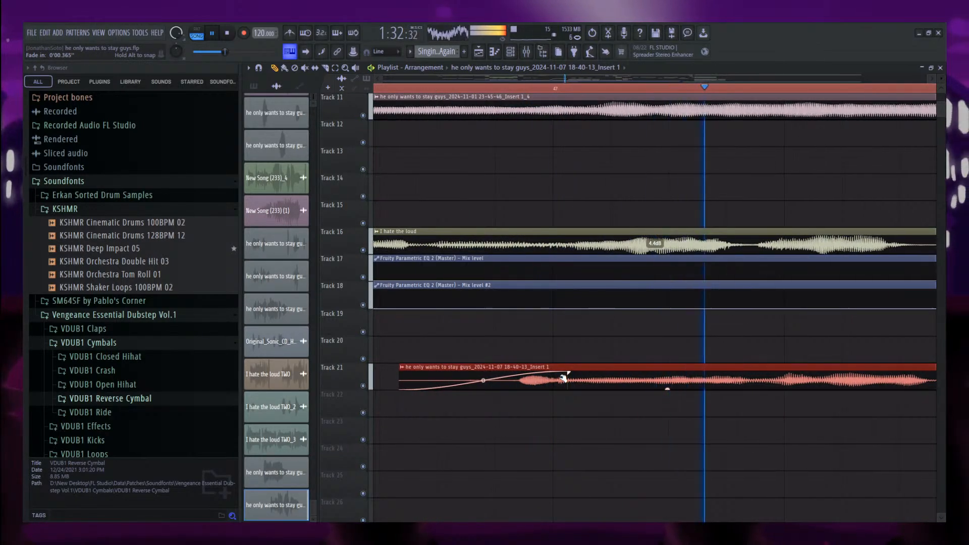
{"action": "left_click_drag", "start_coordinate": [582, 376], "coordinate": [596, 378]}
Mute Track 16 and play the section around bar 47 to check the timing of the Track 21 take.
{"action": "left_click", "coordinate": [363, 250]}
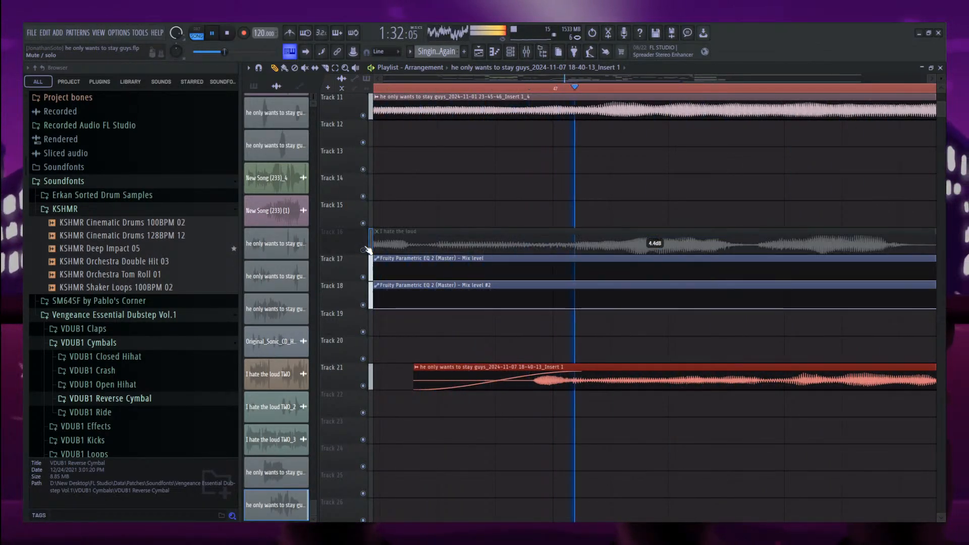
{"action": "scroll", "coordinate": [457, 360], "scroll_direction": "down", "scroll_amount": 2}
{"action": "scroll", "coordinate": [458, 360], "scroll_direction": "down", "scroll_amount": 1}
{"action": "scroll", "coordinate": [692, 374], "scroll_direction": "up", "scroll_amount": 2}
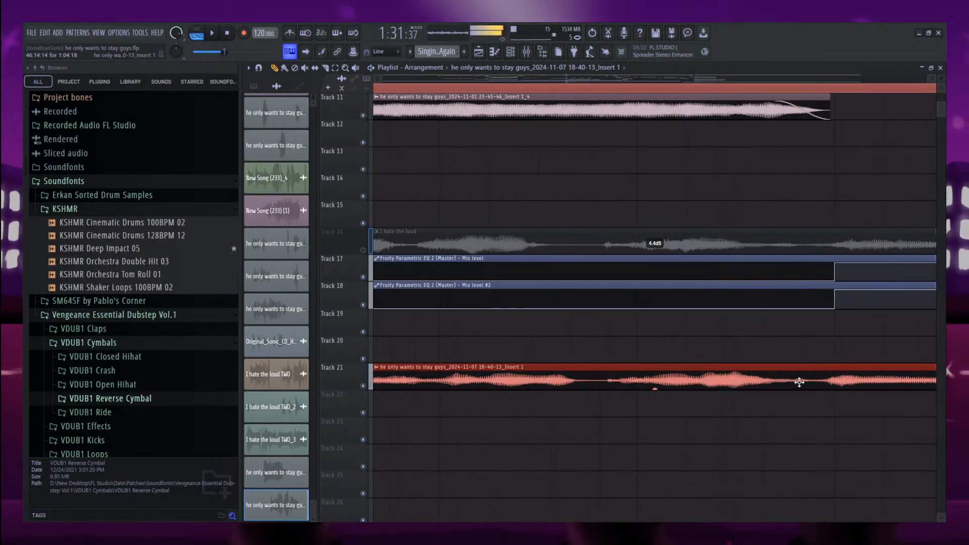
{"action": "scroll", "coordinate": [837, 384], "scroll_direction": "up", "scroll_amount": 2}
{"action": "scroll", "coordinate": [542, 369], "scroll_direction": "down", "scroll_amount": 3}
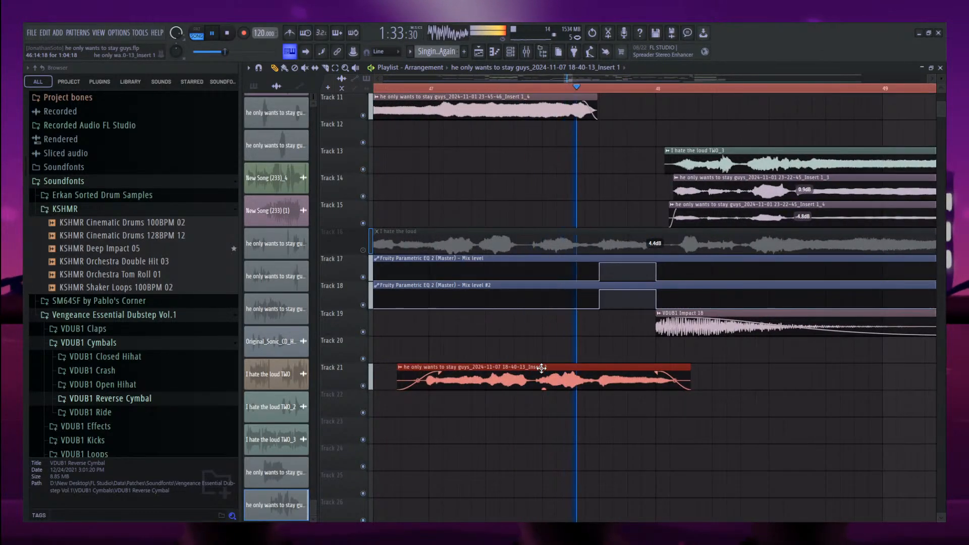
Load the Track 21 take into NewTone and play it there to check its pitch.
{"action": "double_click", "coordinate": [541, 367]}
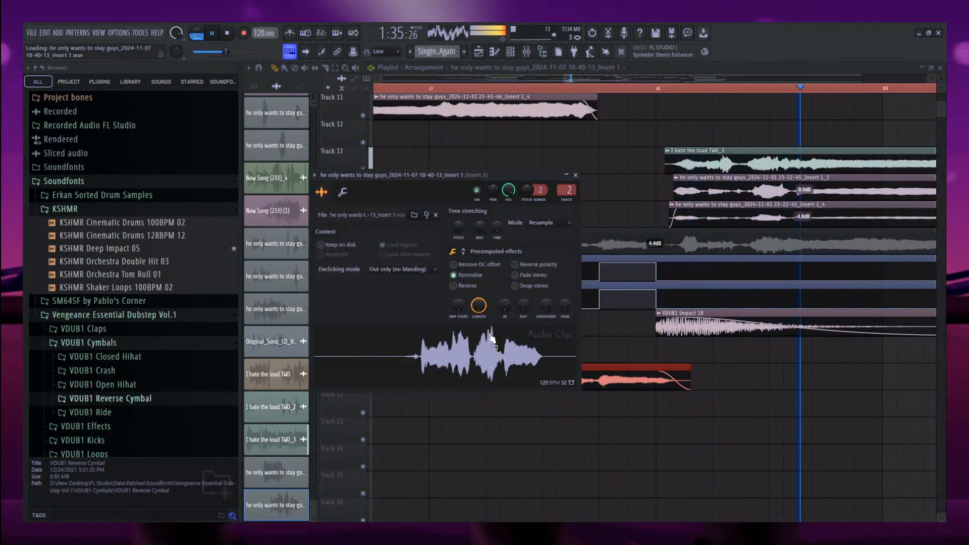
{"action": "left_click", "coordinate": [227, 35]}
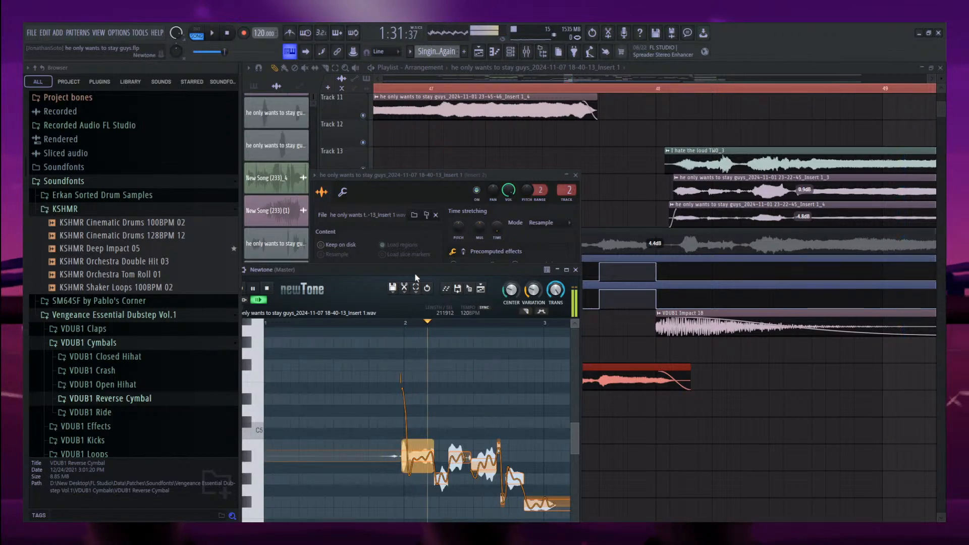
{"action": "left_click_drag", "start_coordinate": [414, 272], "coordinate": [414, 179]}
{"action": "key", "text": "space"}
{"action": "key", "text": "space"}
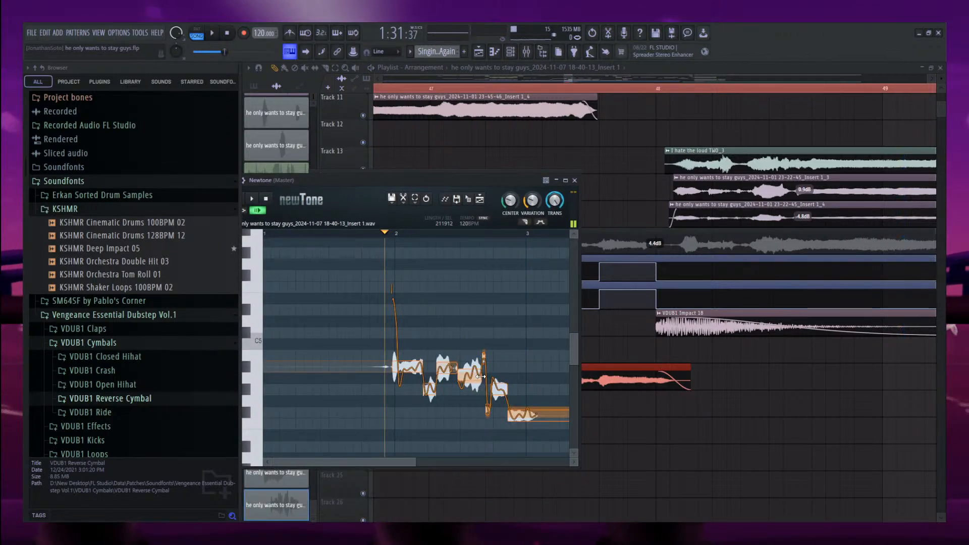
Raise the off-pitch note before beat 3 in NewTone and replace the Track 21 clip with the retuned audio.
{"action": "left_click_drag", "start_coordinate": [471, 375], "coordinate": [472, 379]}
{"action": "key", "text": "space"}
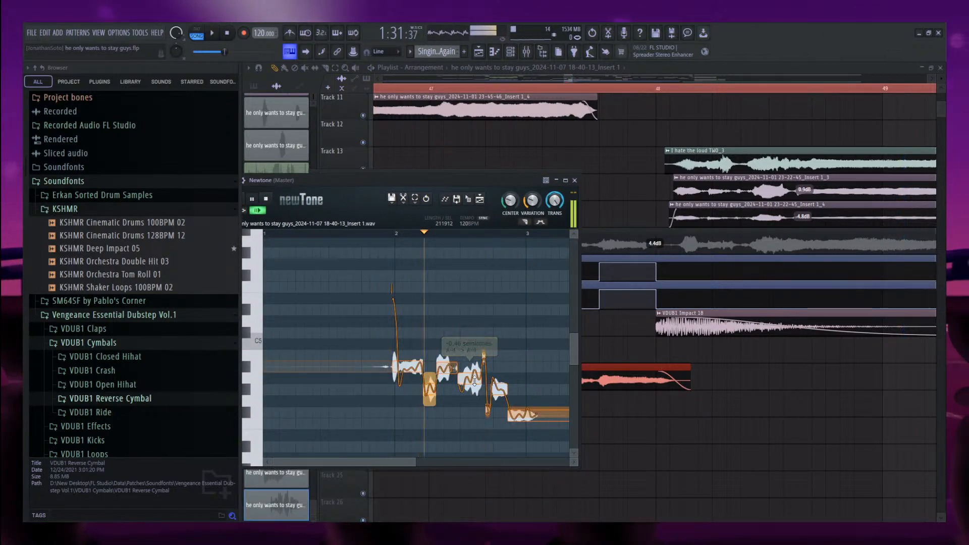
{"action": "left_click_drag", "start_coordinate": [475, 382], "coordinate": [469, 367]}
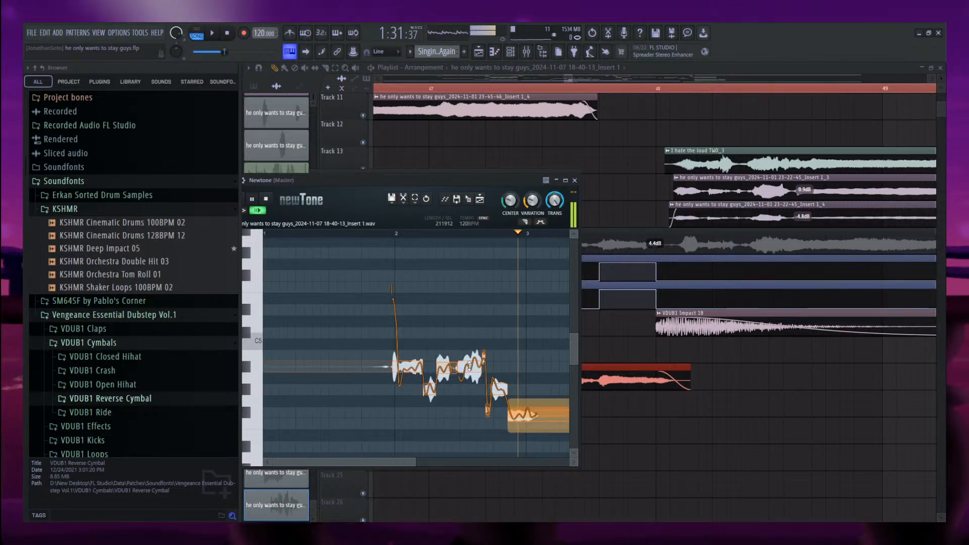
{"action": "key", "text": "space"}
{"action": "left_click_drag", "start_coordinate": [470, 202], "coordinate": [652, 373]}
{"action": "key", "text": "space"}
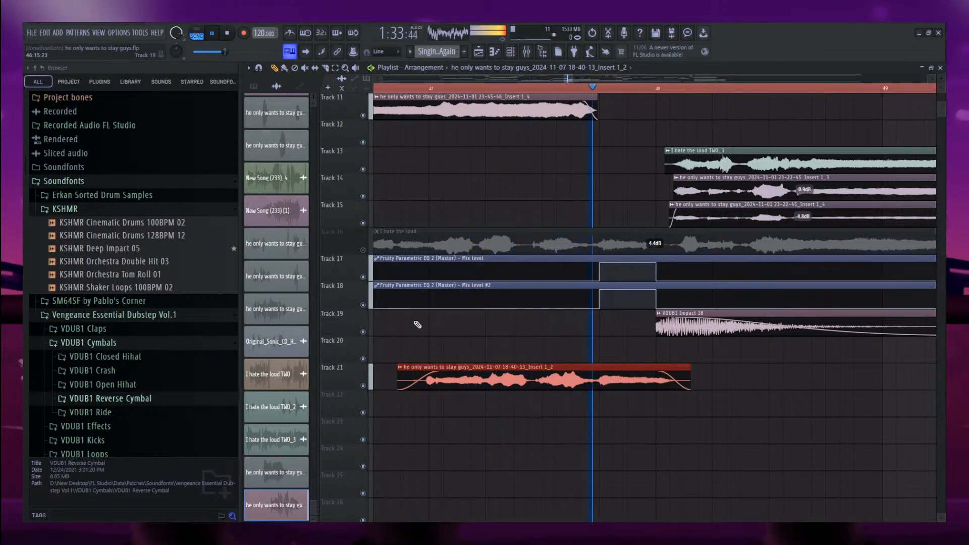
Unmute Track 16 and play the retuned Track 21 take together with the other vocals from around bar 47.
{"action": "key", "text": "space"}
{"action": "key", "text": "space"}
{"action": "left_click", "coordinate": [363, 250]}
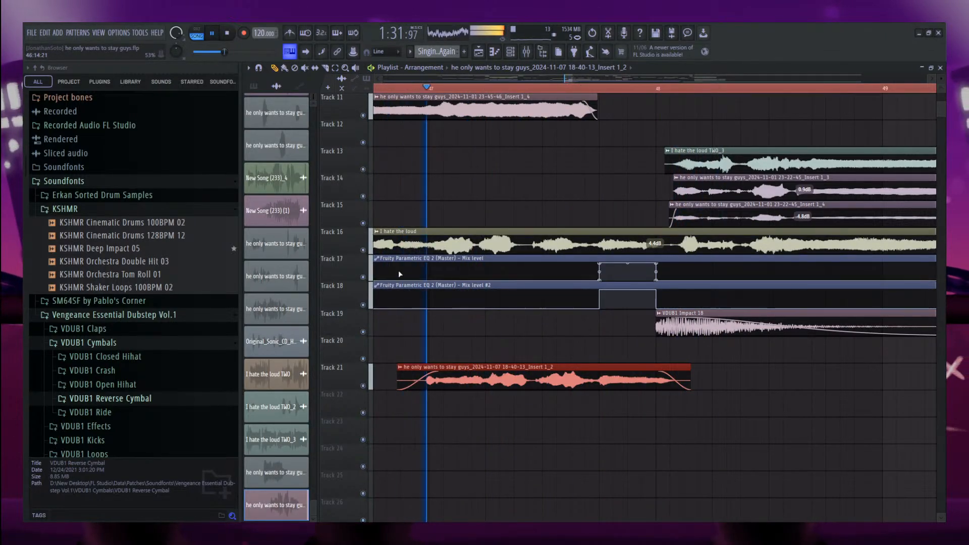
{"action": "left_click_drag", "start_coordinate": [780, 431], "coordinate": [608, 390]}
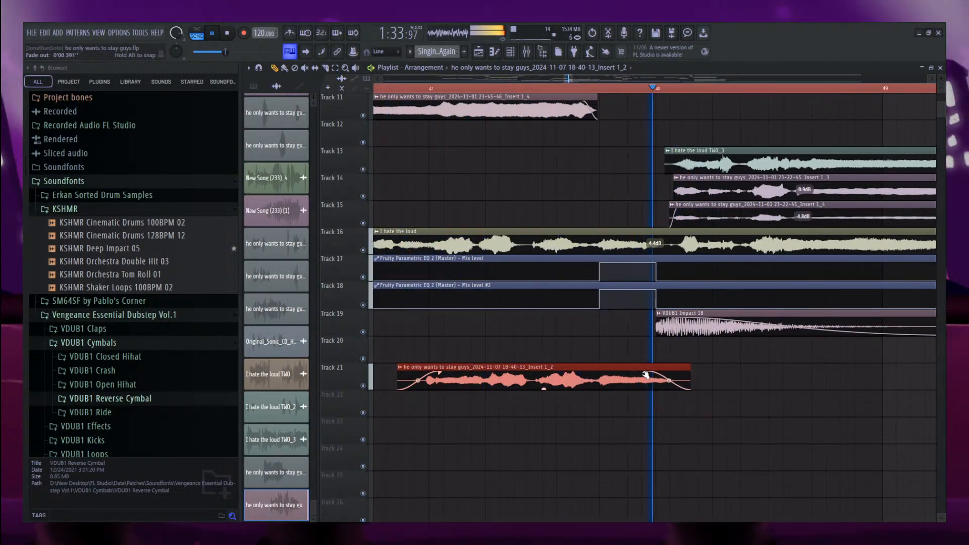
{"action": "scroll", "coordinate": [494, 348], "scroll_direction": "down", "scroll_amount": 5}
{"action": "scroll", "coordinate": [491, 346], "scroll_direction": "up", "scroll_amount": 3}
{"action": "scroll", "coordinate": [491, 347], "scroll_direction": "down", "scroll_amount": 3}
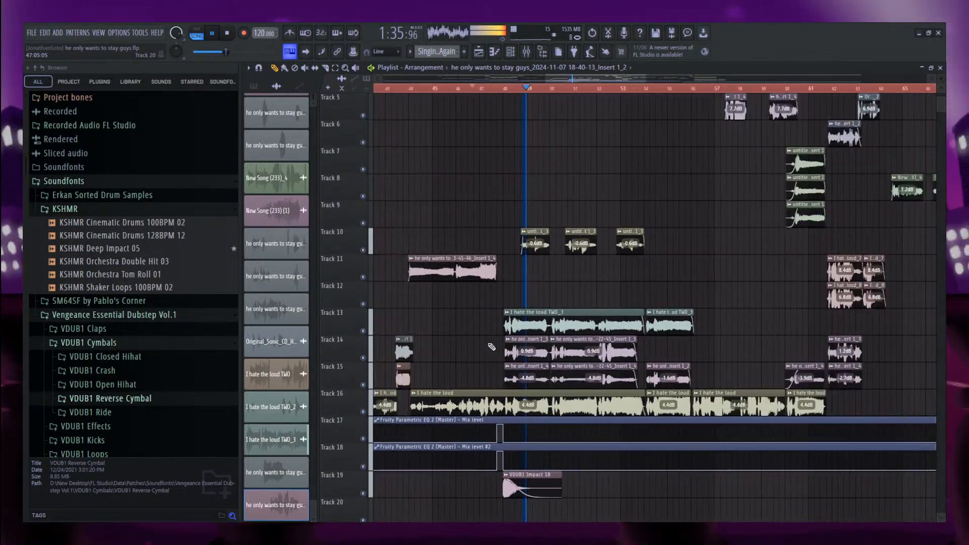
{"action": "scroll", "coordinate": [639, 321], "scroll_direction": "up", "scroll_amount": 3}
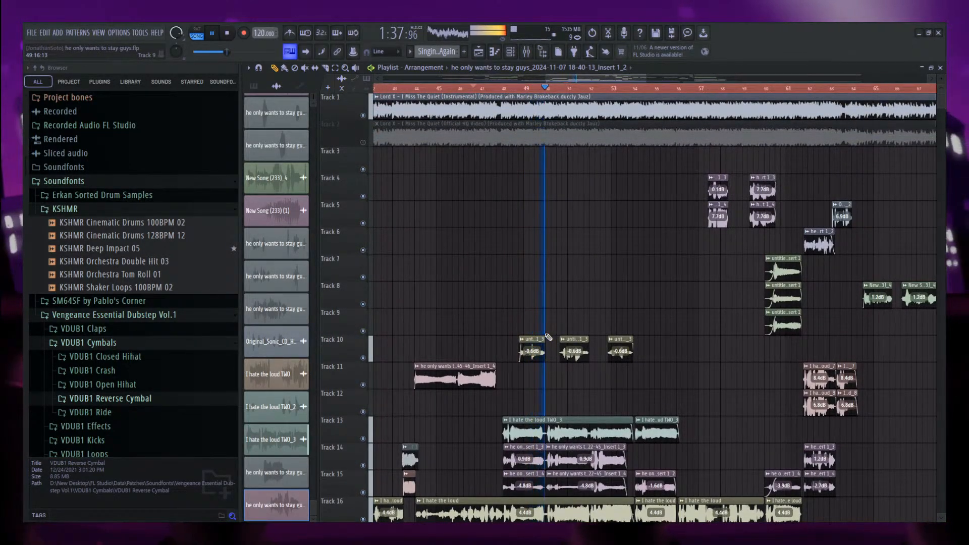
Play the vocals from about bar 50 to bar 56, checking the layered clips and the settings of the long Track 14 clip.
{"action": "scroll", "coordinate": [666, 383], "scroll_direction": "up", "scroll_amount": 3}
{"action": "scroll", "coordinate": [651, 374], "scroll_direction": "down", "scroll_amount": 4}
{"action": "scroll", "coordinate": [477, 232], "scroll_direction": "down", "scroll_amount": 3}
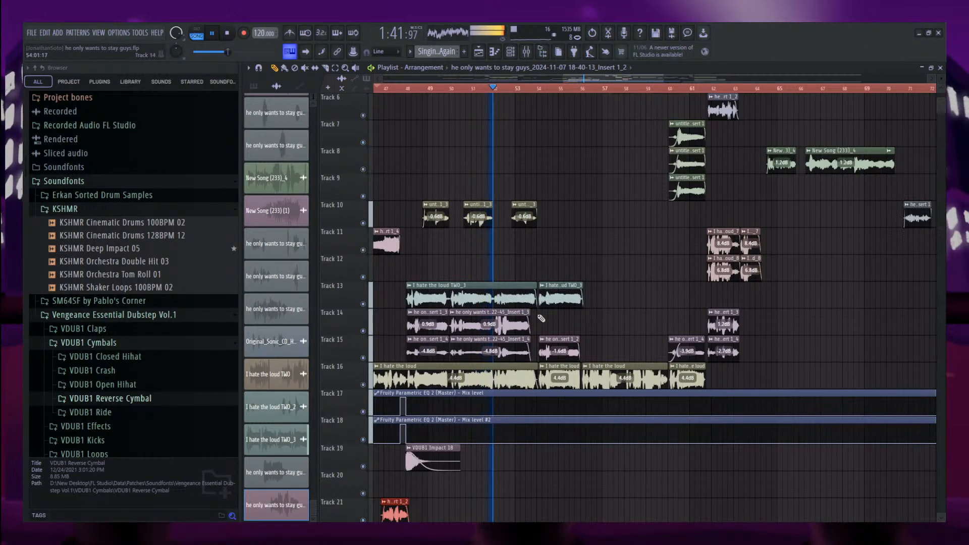
{"action": "double_click", "coordinate": [519, 321]}
{"action": "left_click", "coordinate": [564, 163]}
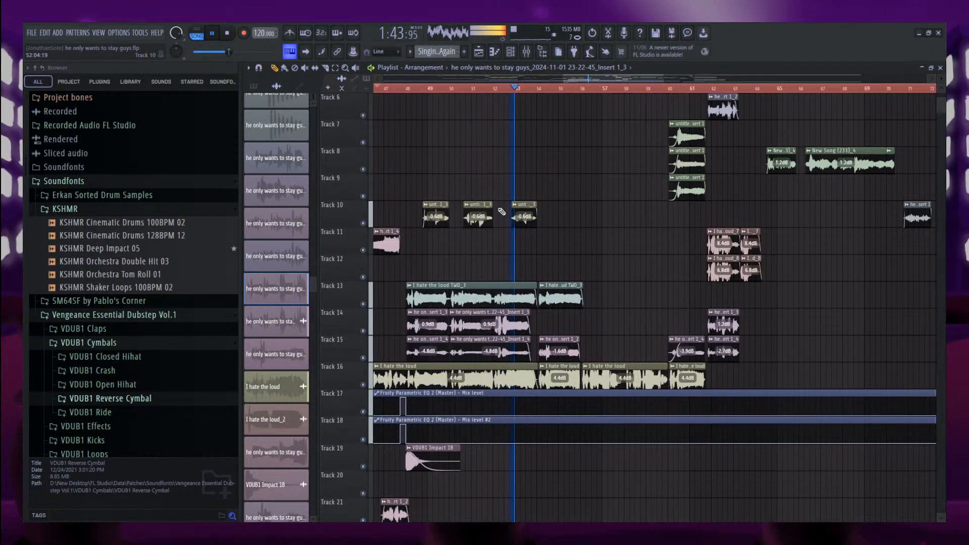
{"action": "scroll", "coordinate": [527, 298], "scroll_direction": "up", "scroll_amount": 5}
{"action": "scroll", "coordinate": [393, 320], "scroll_direction": "down", "scroll_amount": 3}
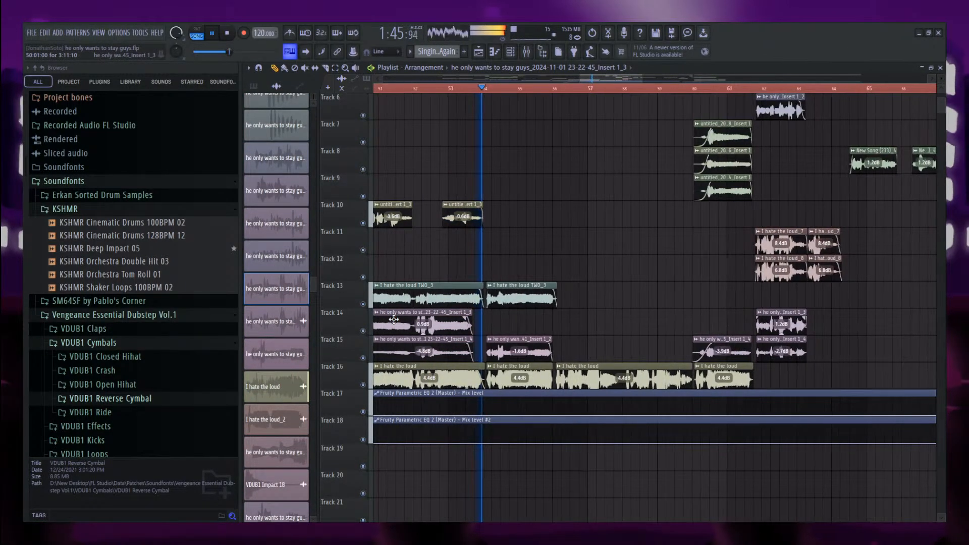
{"action": "scroll", "coordinate": [625, 346], "scroll_direction": "up", "scroll_amount": 3}
{"action": "scroll", "coordinate": [438, 325], "scroll_direction": "down", "scroll_amount": 4}
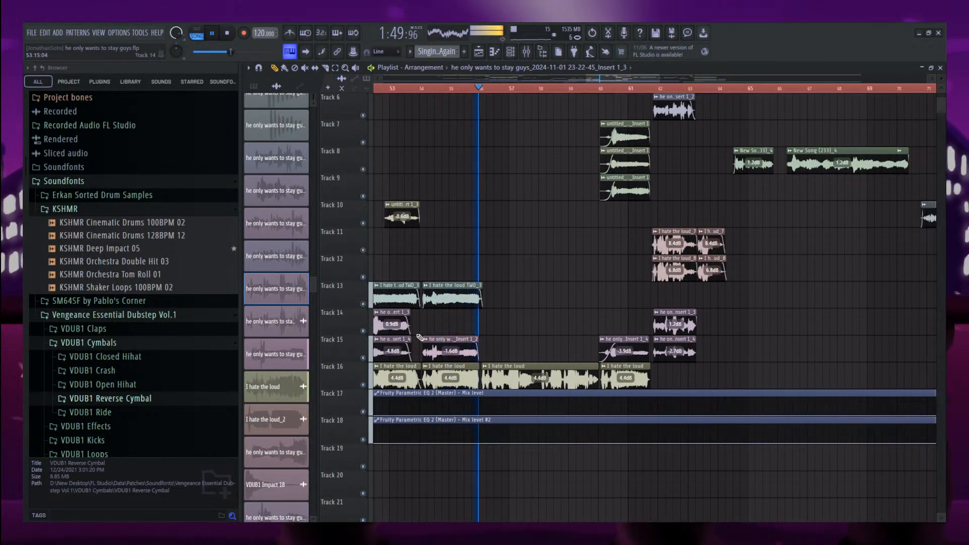
Try to record a backing vocal take on Track 21 from around bar 56.
{"action": "left_click", "coordinate": [244, 34]}
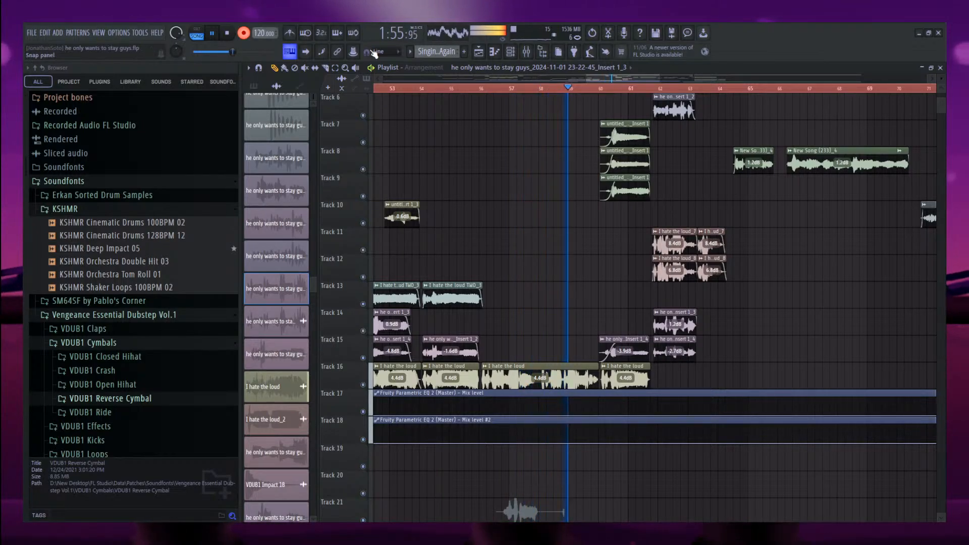
{"action": "key", "text": "space"}
{"action": "scroll", "coordinate": [288, 400], "scroll_direction": "down", "scroll_amount": 12}
{"action": "left_click", "coordinate": [284, 501]}
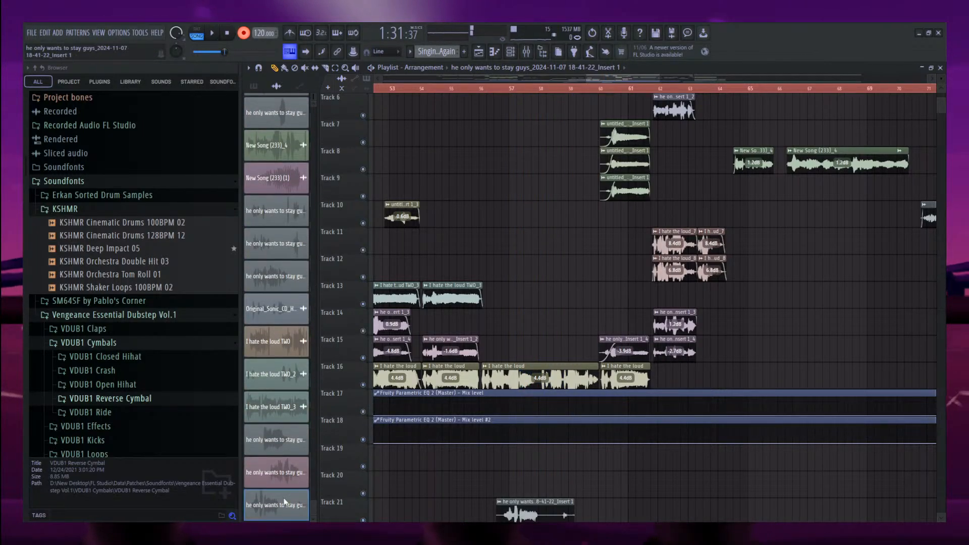
{"action": "key", "text": "ctrl+z"}
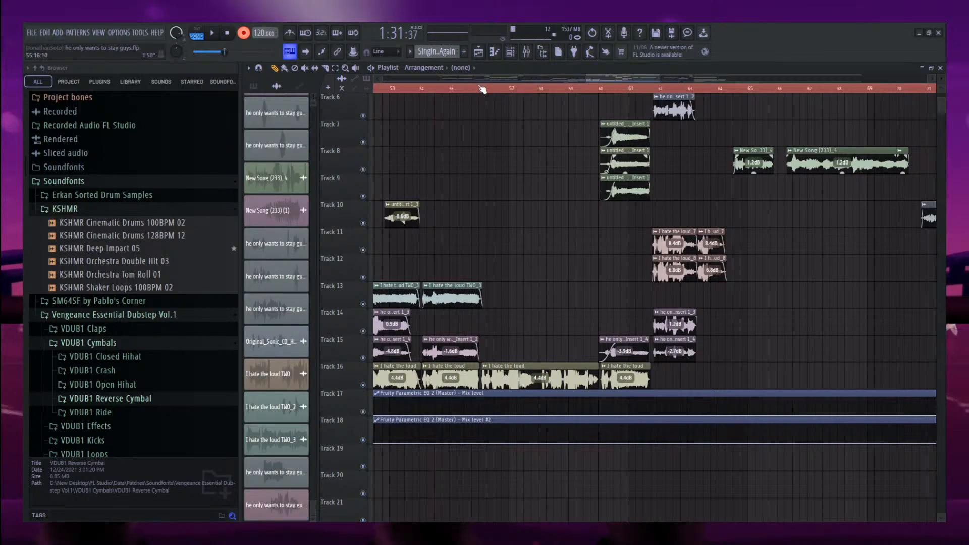
{"action": "key", "text": "space"}
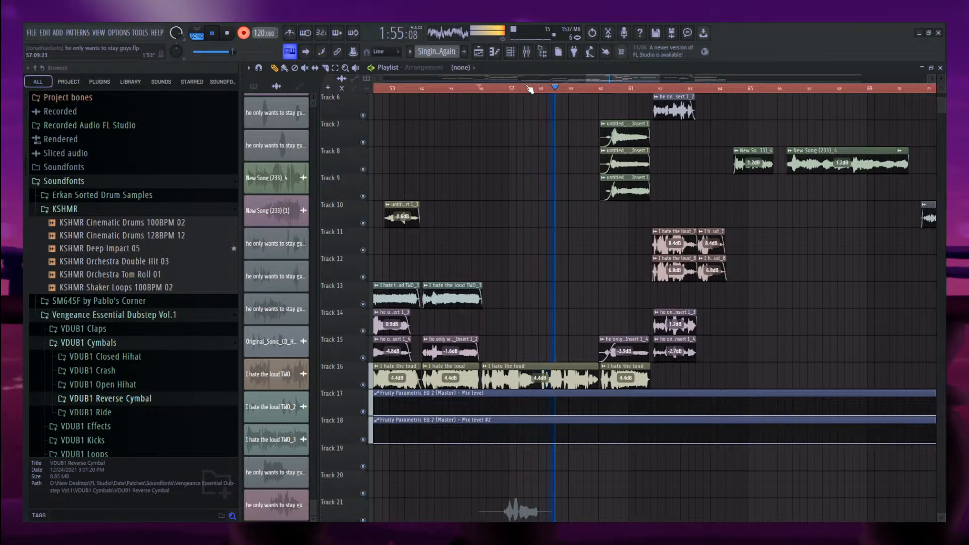
{"action": "key", "text": "space"}
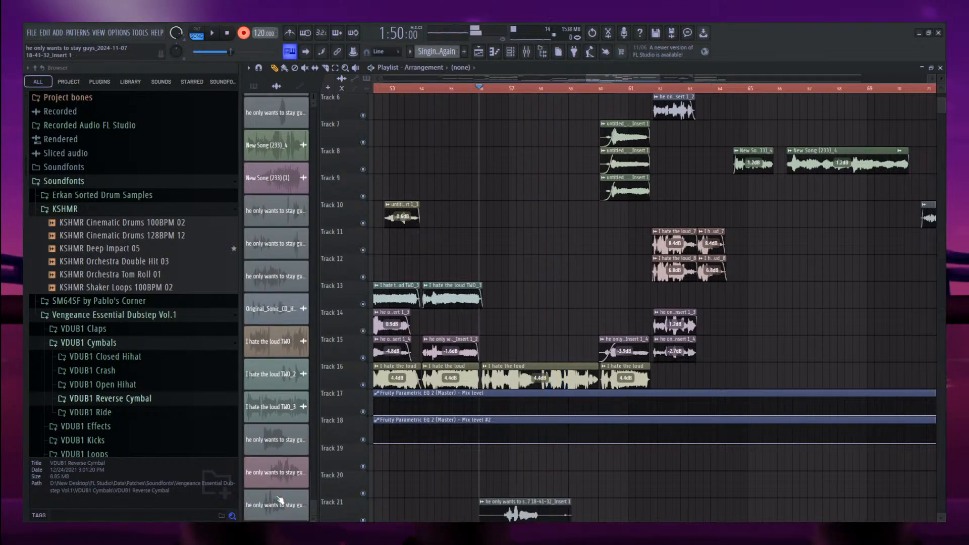
{"action": "key", "text": "ctrl+z"}
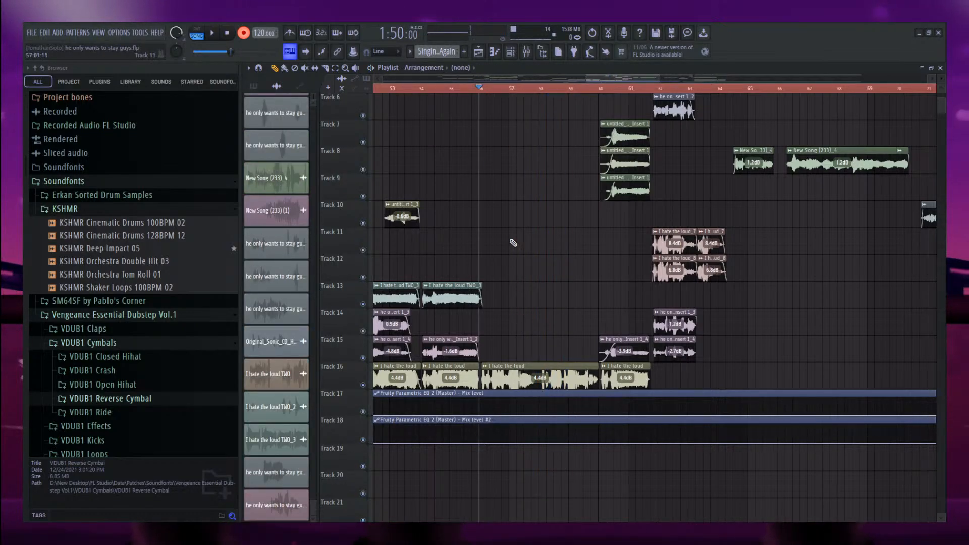
Record a two-phrase backing vocal take on Track 21 from bar 56 to about bar 60, and disarm recording.
{"action": "key", "text": "space"}
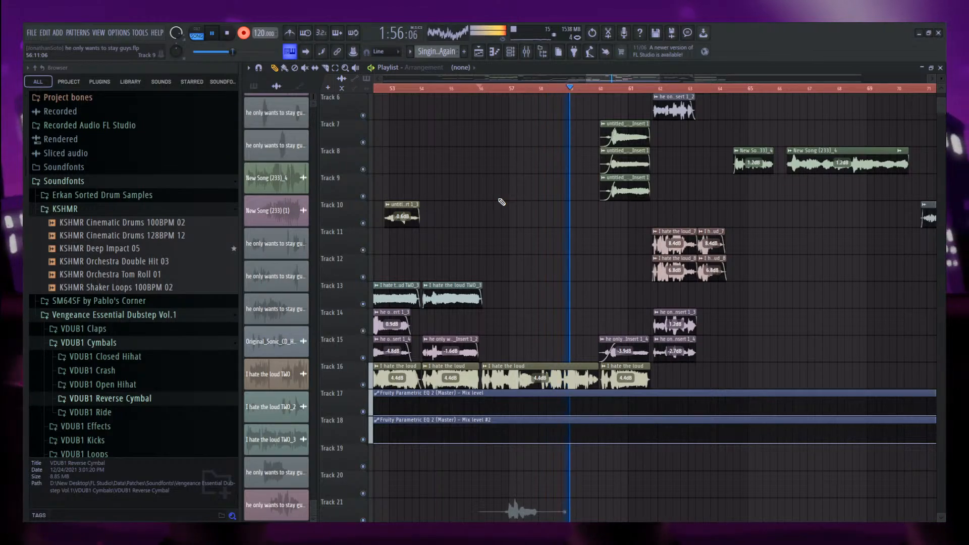
{"action": "left_click", "coordinate": [245, 37]}
{"action": "scroll", "coordinate": [586, 434], "scroll_direction": "down", "scroll_amount": 1}
Enable Normalize for the new Track 21 take and route it to mixer track 2.
{"action": "double_click", "coordinate": [557, 475]}
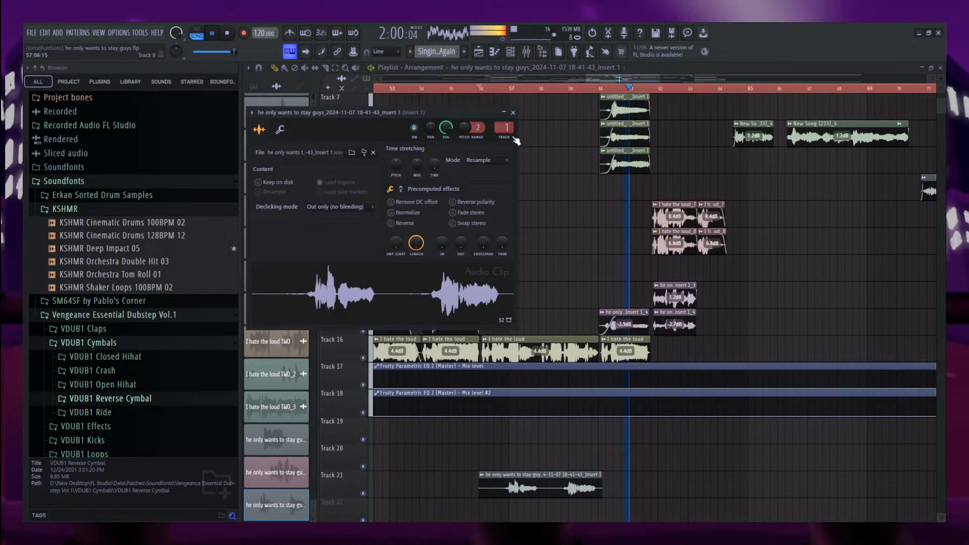
{"action": "left_click", "coordinate": [560, 496]}
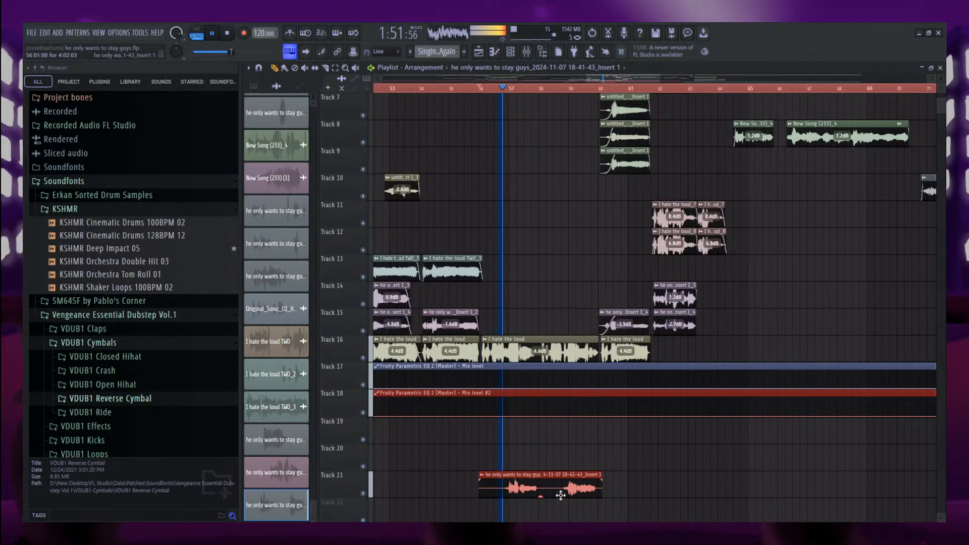
{"action": "left_click", "coordinate": [564, 458], "text": "ctrl"}
Trim the silent start of the Track 21 take to just before bar 57 and load the take into NewTone.
{"action": "scroll", "coordinate": [502, 452], "scroll_direction": "up", "scroll_amount": 4}
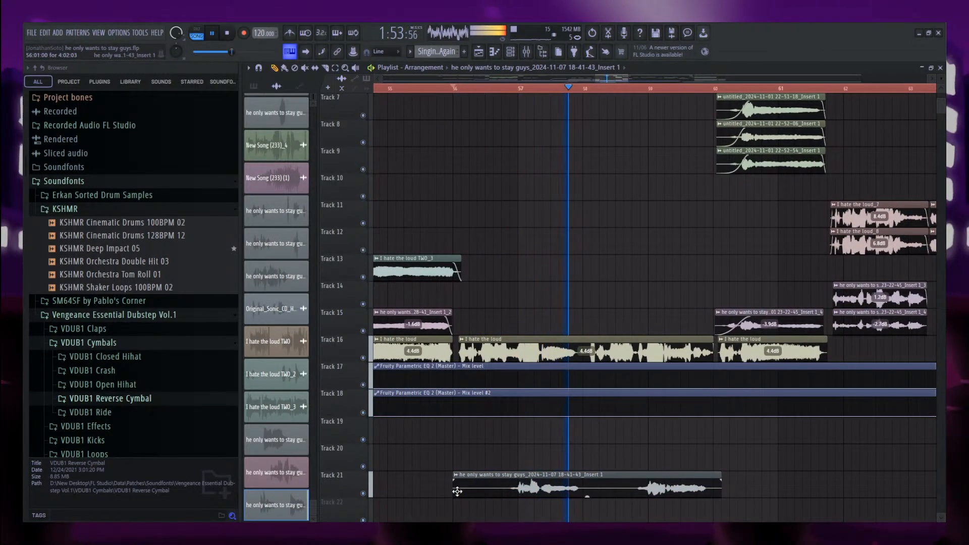
{"action": "left_click_drag", "start_coordinate": [456, 491], "coordinate": [511, 492]}
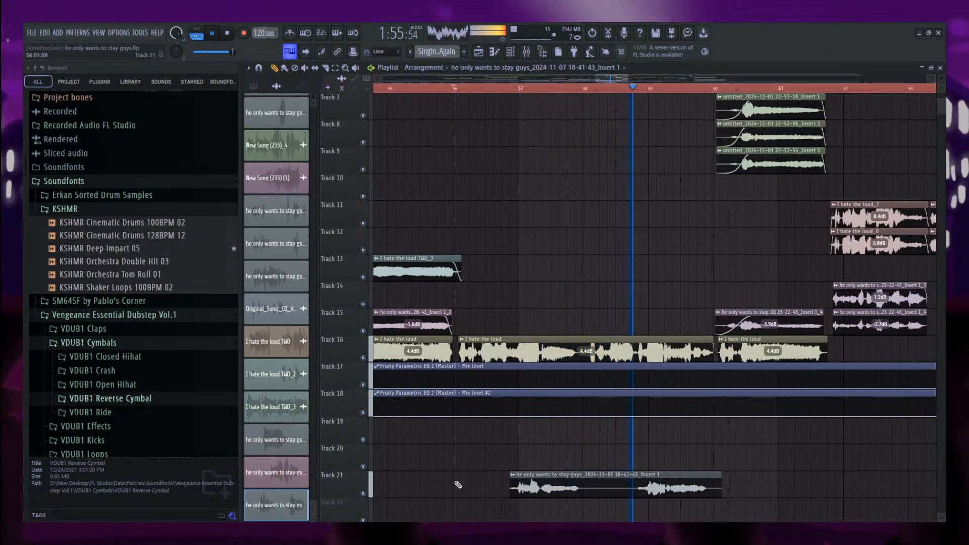
{"action": "double_click", "coordinate": [585, 479]}
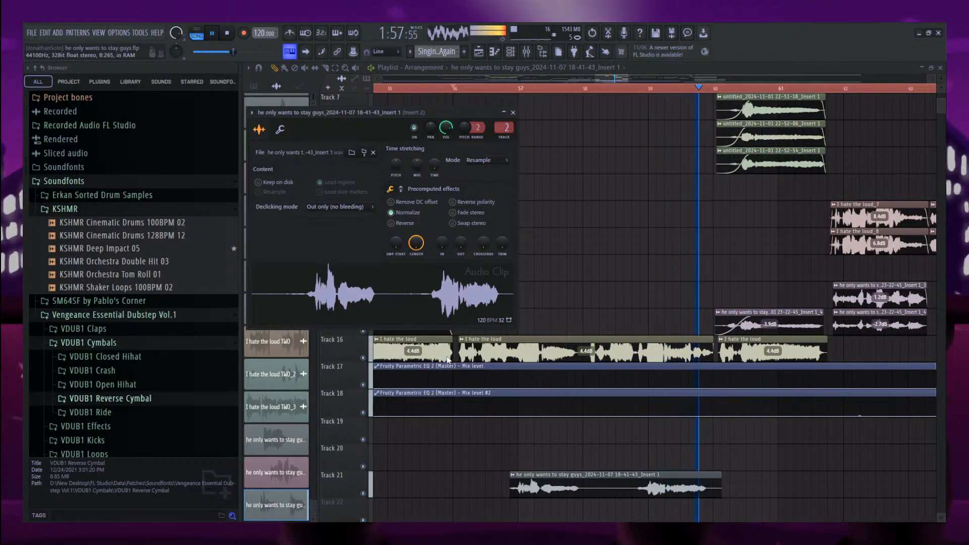
{"action": "key", "text": "ctrl+y"}
{"action": "left_click", "coordinate": [251, 199]}
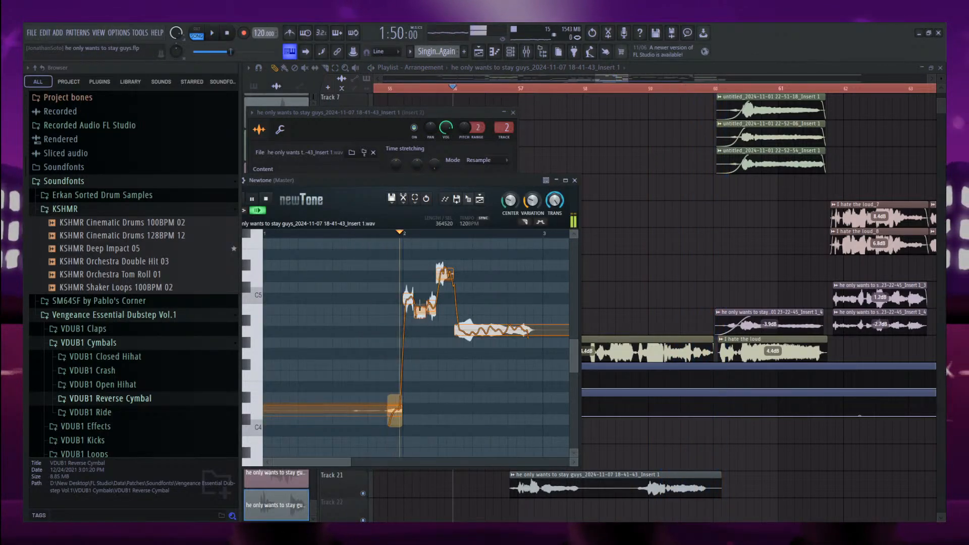
Retune the first phrase in NewTone: centre the B4 note, move the long A4 note to A#4, and raise the opening note at bar 2.
{"action": "left_click_drag", "start_coordinate": [420, 311], "coordinate": [420, 307]}
{"action": "left_click", "coordinate": [379, 299]}
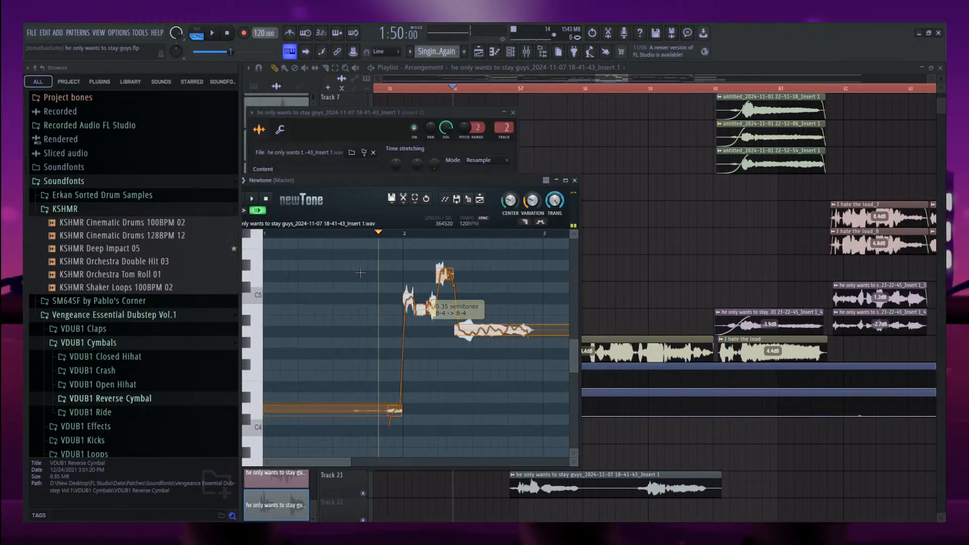
{"action": "left_click_drag", "start_coordinate": [470, 330], "coordinate": [471, 320]}
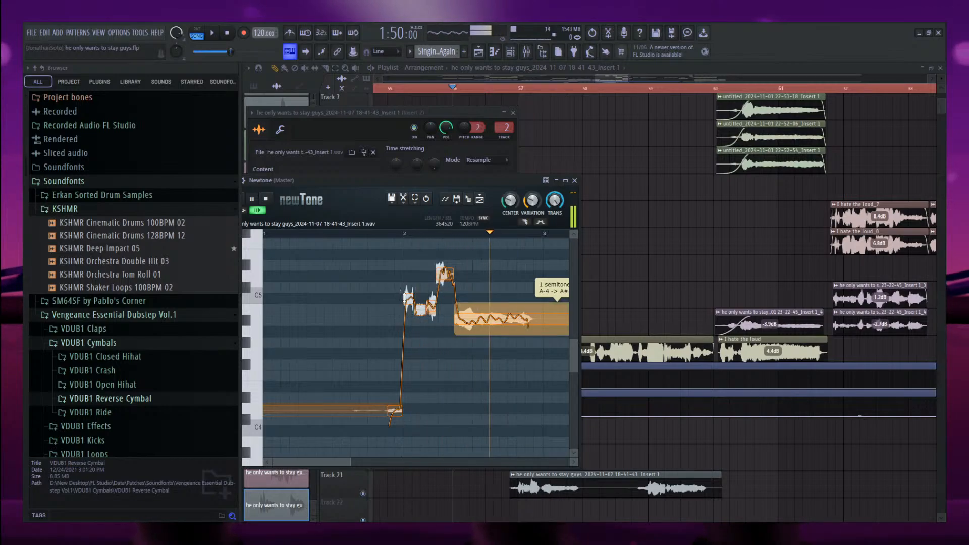
{"action": "left_click", "coordinate": [446, 278]}
{"action": "left_click_drag", "start_coordinate": [409, 310], "coordinate": [409, 286]}
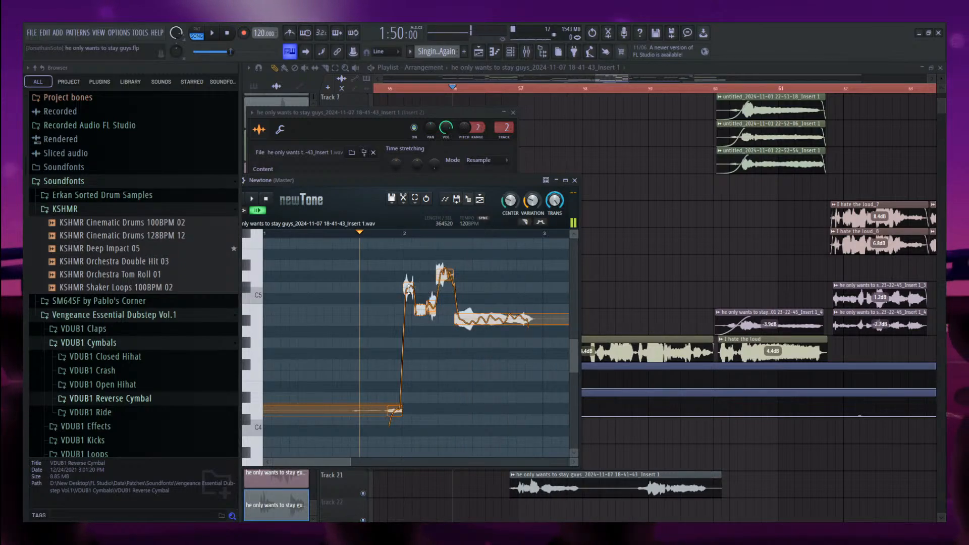
Centre the second phrase's notes after bar 4 on D#5, F#5 and F5, and lower the short note just before bar 4.
{"action": "scroll", "coordinate": [464, 311], "scroll_direction": "down", "scroll_amount": 4}
{"action": "scroll", "coordinate": [467, 334], "scroll_direction": "up", "scroll_amount": 2}
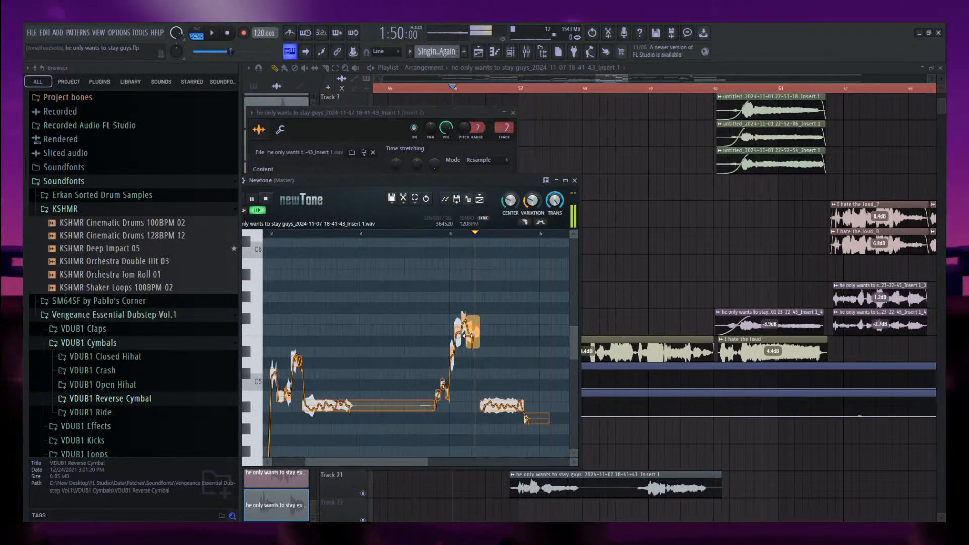
{"action": "scroll", "coordinate": [452, 345], "scroll_direction": "up", "scroll_amount": 4}
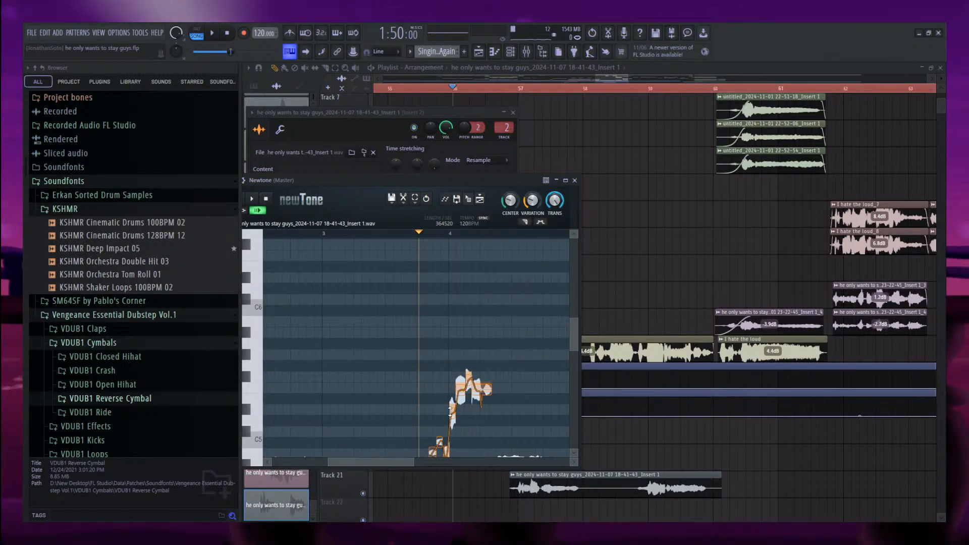
{"action": "left_click", "coordinate": [452, 411]}
{"action": "scroll", "coordinate": [368, 371], "scroll_direction": "down", "scroll_amount": 3}
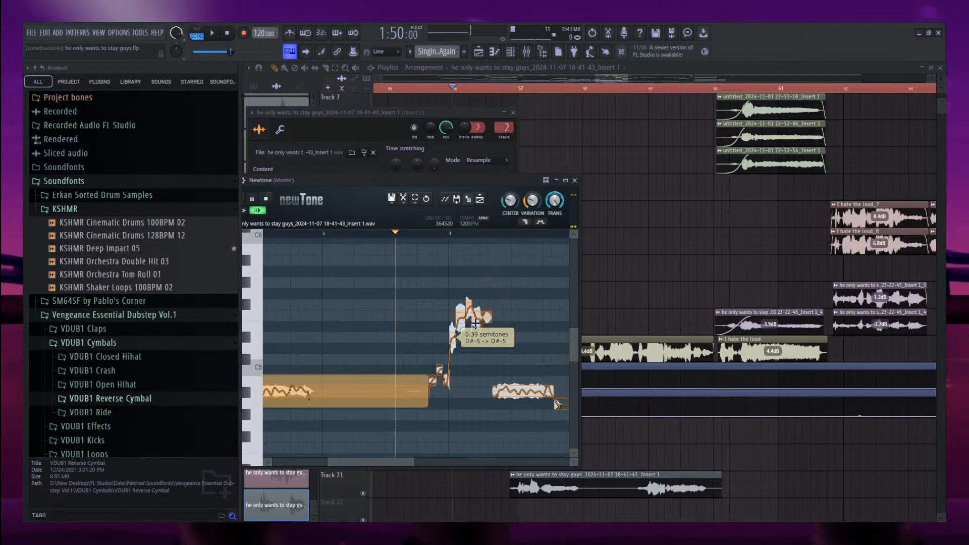
{"action": "left_click", "coordinate": [467, 309]}
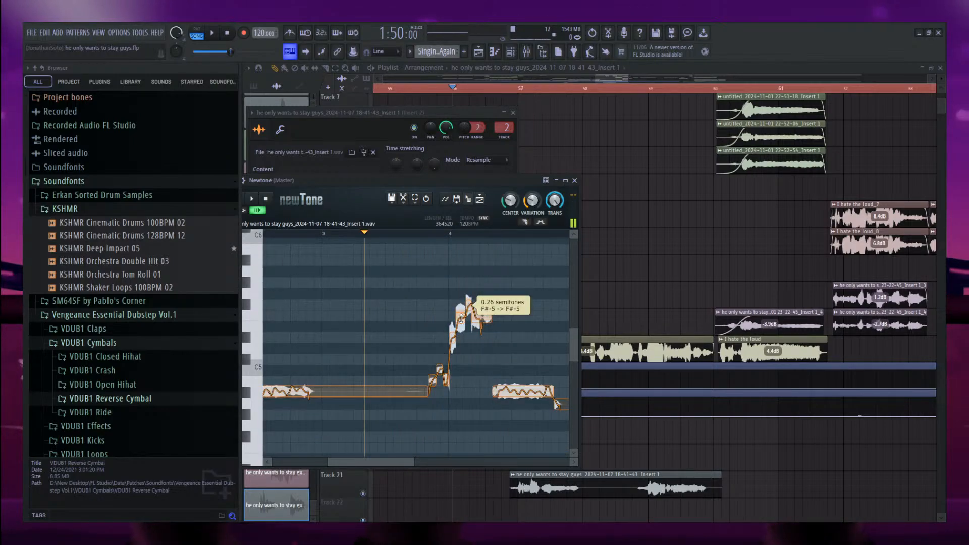
{"action": "left_click", "coordinate": [452, 339]}
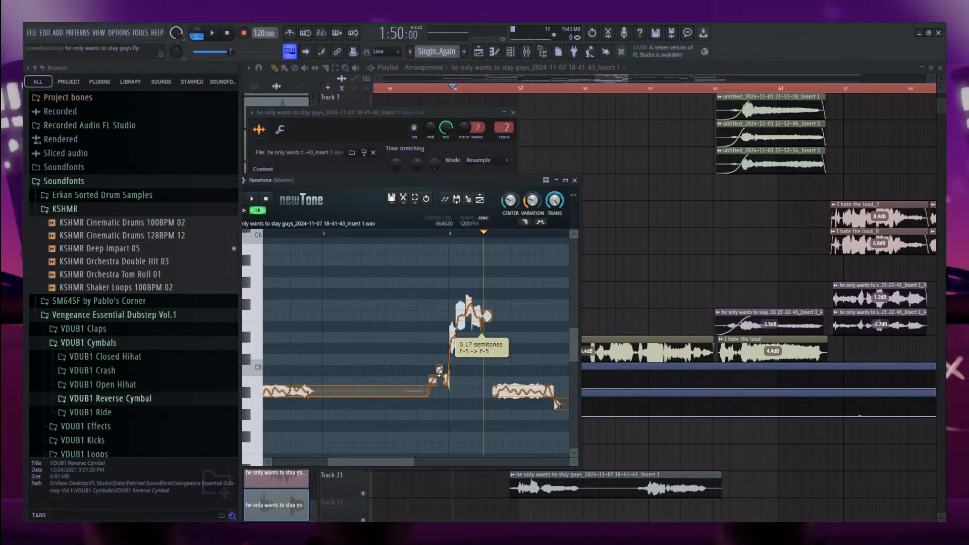
{"action": "left_click_drag", "start_coordinate": [439, 370], "coordinate": [440, 381]}
Cut the long A#4 note after bar 4 into slices, centre the raised slice on B4, and play it back.
{"action": "left_click", "coordinate": [539, 391]}
{"action": "scroll", "coordinate": [538, 390], "scroll_direction": "up", "scroll_amount": 3}
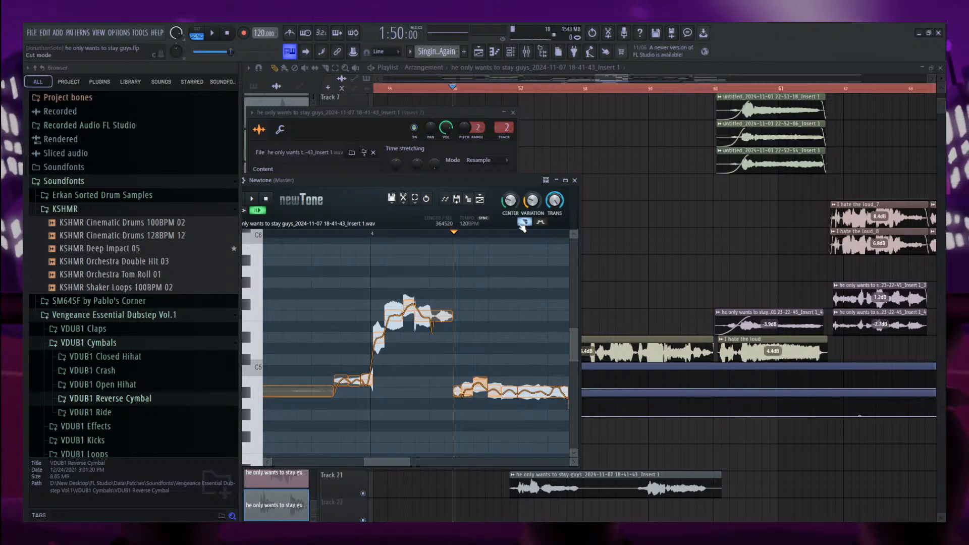
{"action": "left_click_drag", "start_coordinate": [482, 385], "coordinate": [482, 381]}
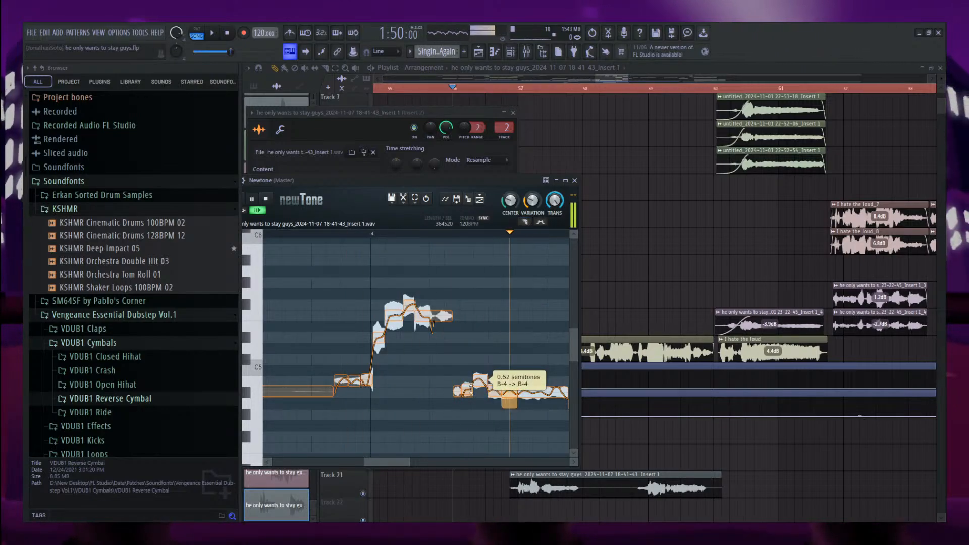
{"action": "key", "text": "space"}
{"action": "key", "text": "space"}
Try raising the B4 slice two semitones to C#5 and play the phrase.
{"action": "left_click_drag", "start_coordinate": [383, 391], "coordinate": [383, 390]}
{"action": "scroll", "coordinate": [384, 348], "scroll_direction": "up", "scroll_amount": 1}
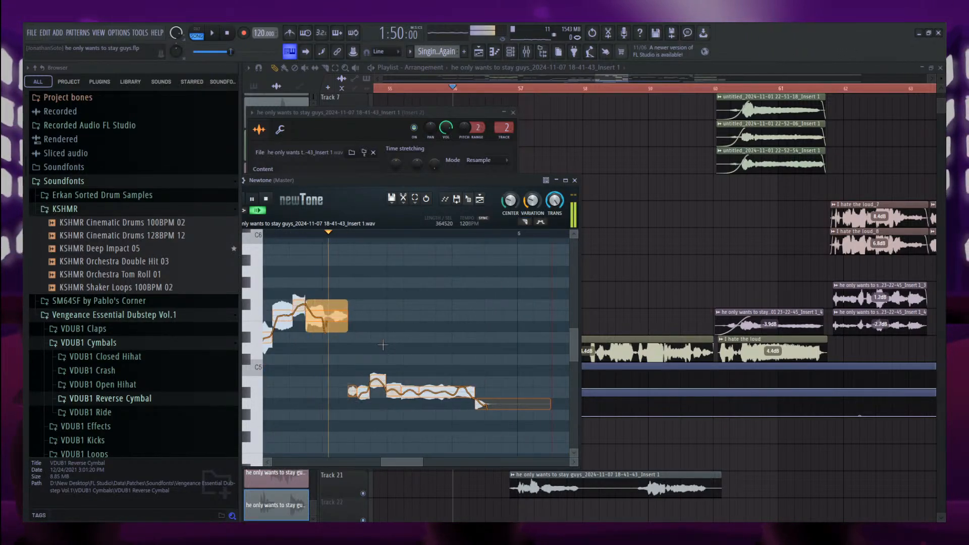
{"action": "key", "text": "space"}
{"action": "key", "text": "space"}
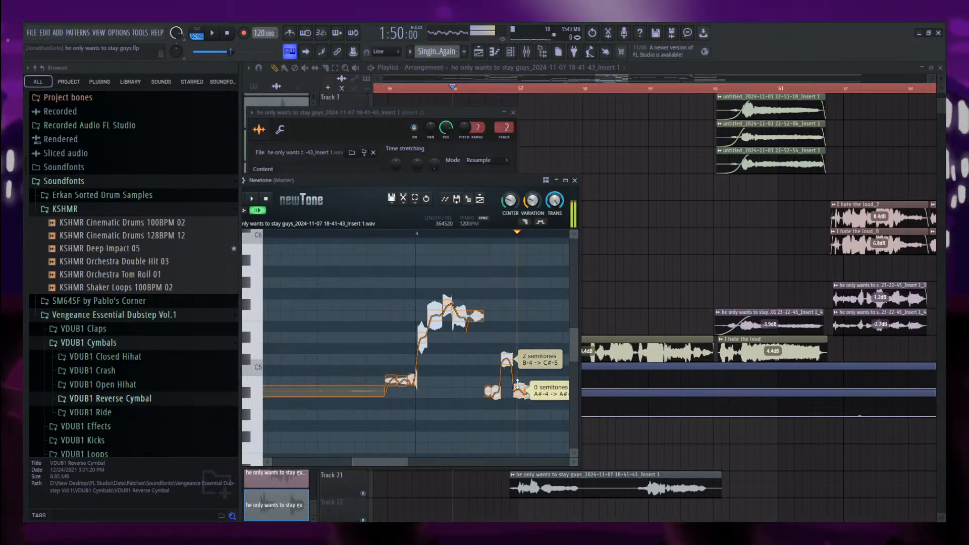
{"action": "key", "text": "space"}
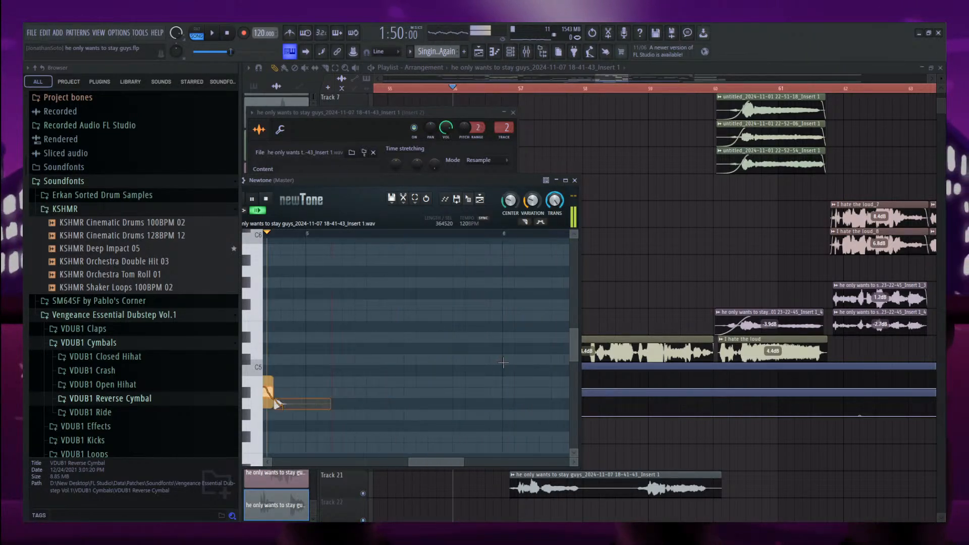
Lower the two closing notes of the second phrase to G#4 in NewTone and compare the preceding slice at G#4 and A#4.
{"action": "key", "text": "space"}
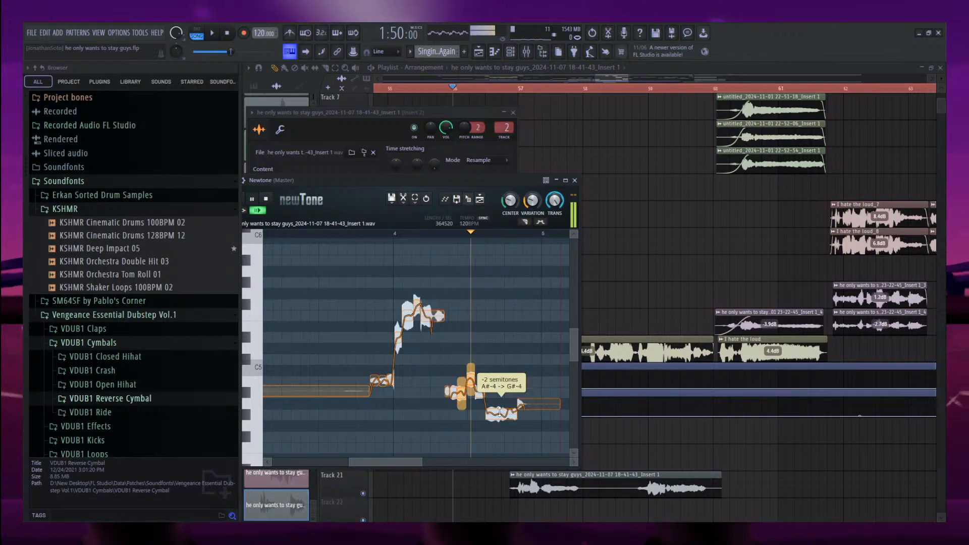
{"action": "key", "text": "space"}
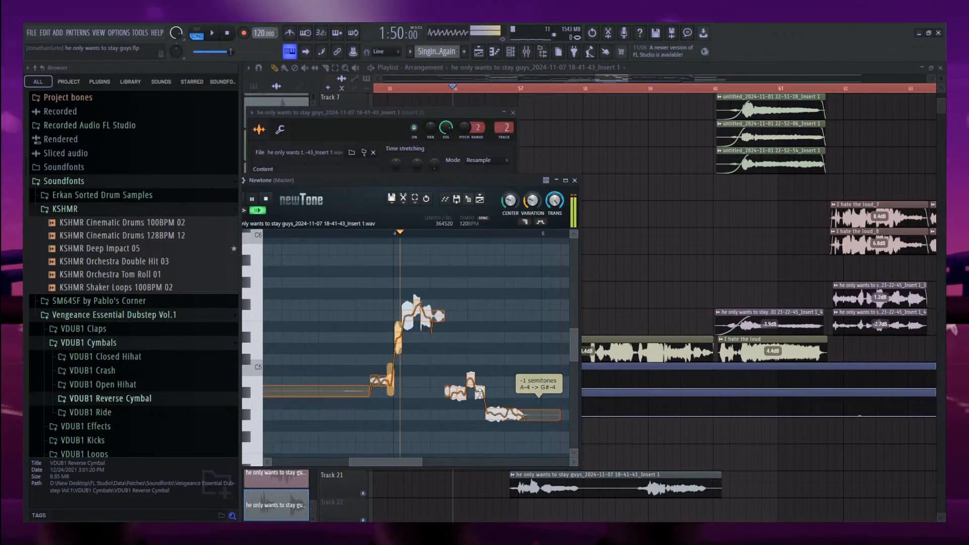
{"action": "left_click_drag", "start_coordinate": [481, 393], "coordinate": [482, 415]}
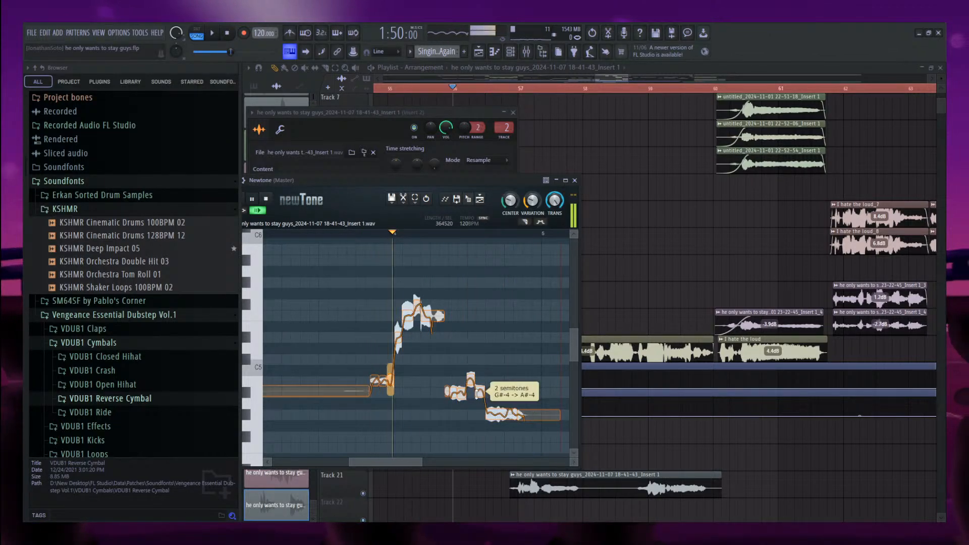
Play back the retuned second phrase in NewTone and check the notes after bar 4.
{"action": "scroll", "coordinate": [464, 393], "scroll_direction": "up", "scroll_amount": 5}
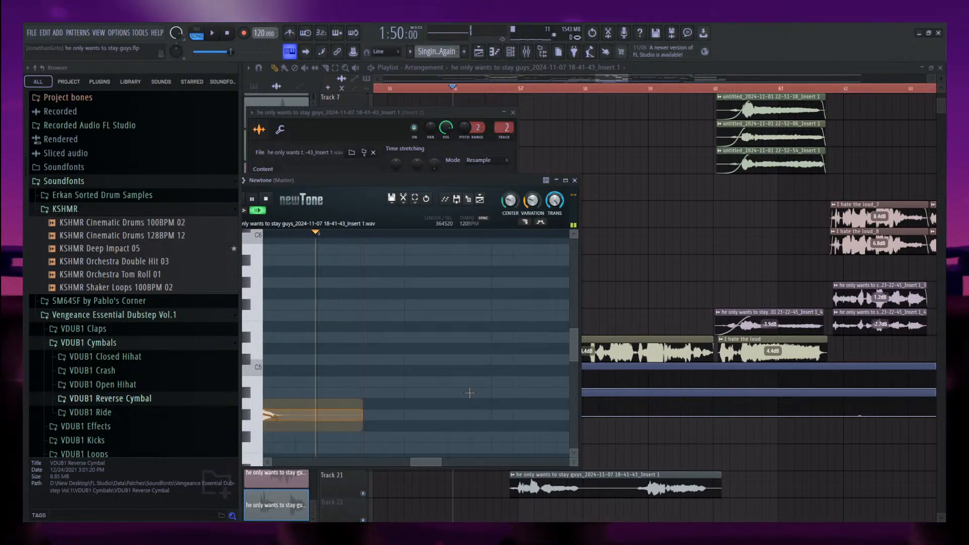
{"action": "key", "text": "space"}
{"action": "scroll", "coordinate": [470, 385], "scroll_direction": "down", "scroll_amount": 5}
{"action": "scroll", "coordinate": [525, 395], "scroll_direction": "up", "scroll_amount": 3}
{"action": "scroll", "coordinate": [539, 397], "scroll_direction": "right", "scroll_amount": 3}
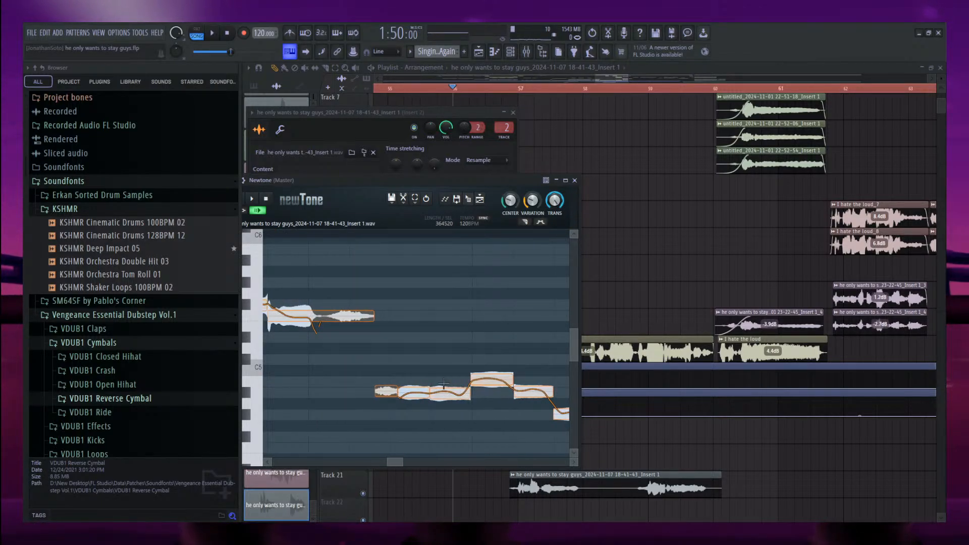
{"action": "key", "text": "space"}
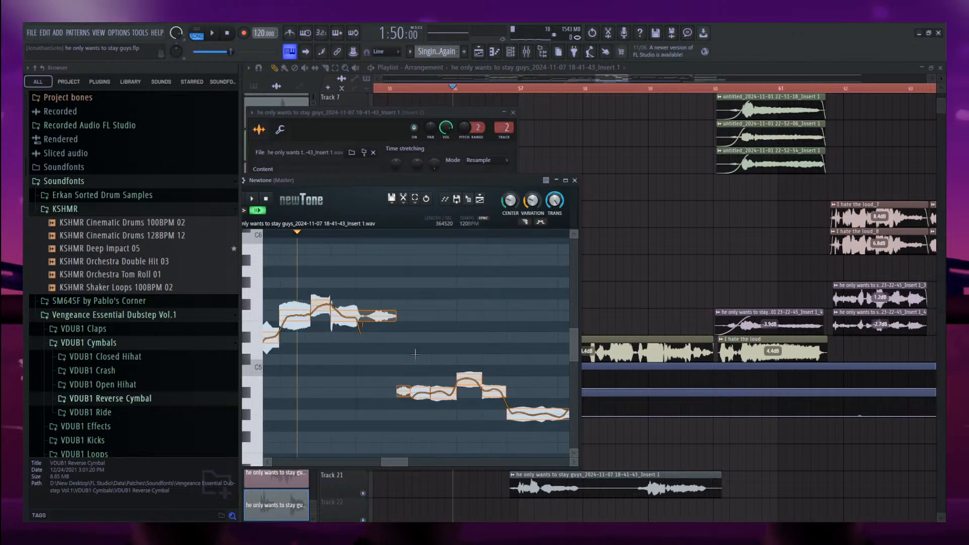
{"action": "key", "text": "space"}
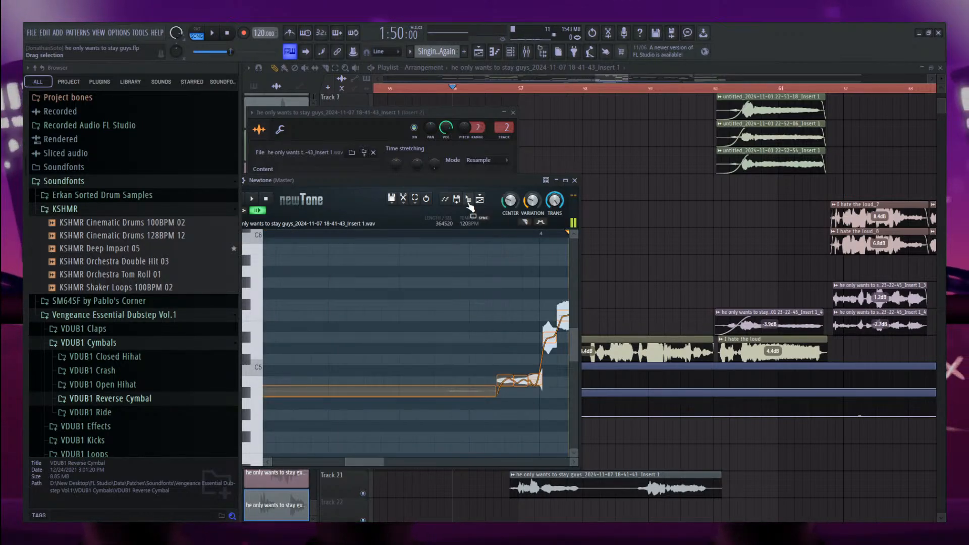
Send the retuned take from NewTone to Track 21 of the playlist, play it and close its clip settings.
{"action": "left_click_drag", "start_coordinate": [468, 199], "coordinate": [669, 492]}
{"action": "key", "text": "space"}
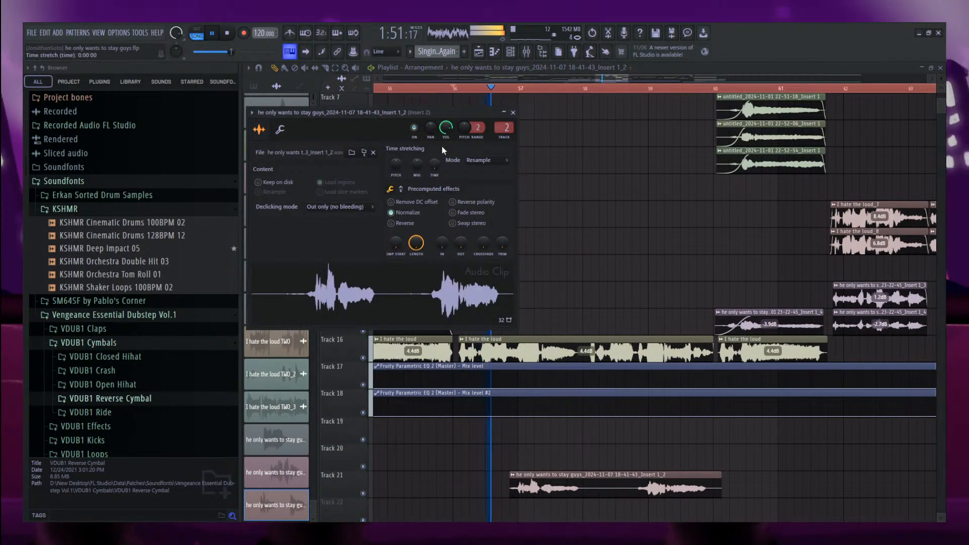
{"action": "left_click", "coordinate": [513, 112]}
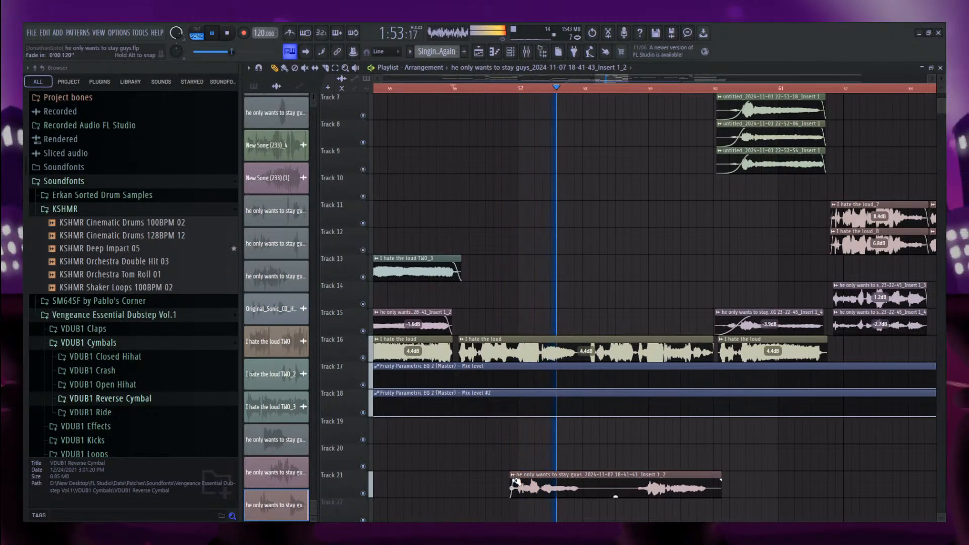
Trim the end of the retuned clip on Track 21 and move the clip up to Track 15 after bar 57.
{"action": "left_click_drag", "start_coordinate": [720, 490], "coordinate": [708, 492]}
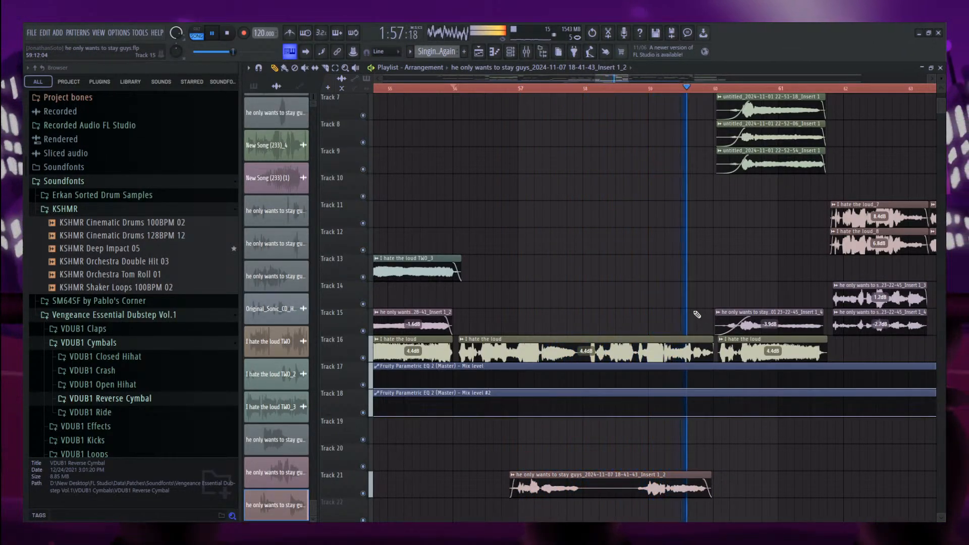
{"action": "scroll", "coordinate": [368, 428], "scroll_direction": "down", "scroll_amount": 2}
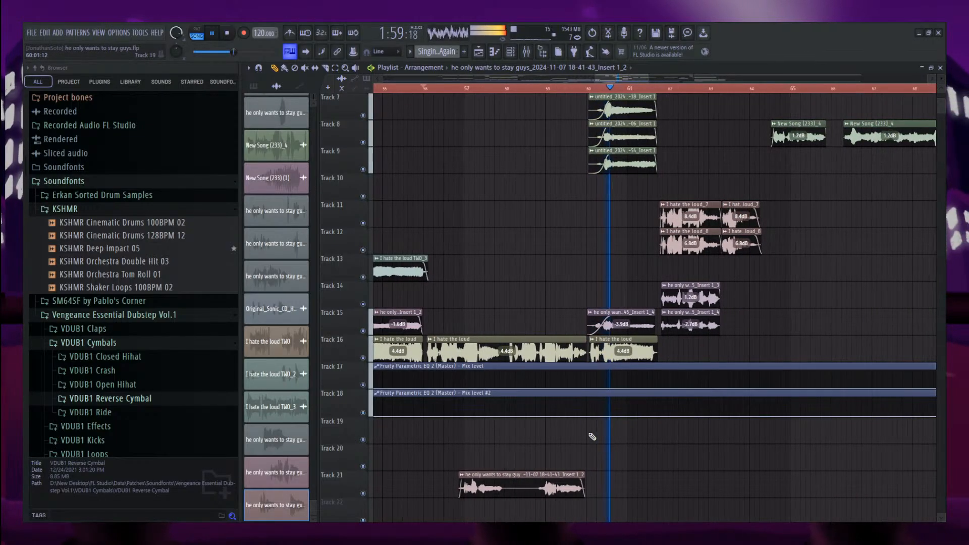
{"action": "left_click", "coordinate": [532, 486]}
{"action": "left_click_drag", "start_coordinate": [533, 486], "coordinate": [532, 323]}
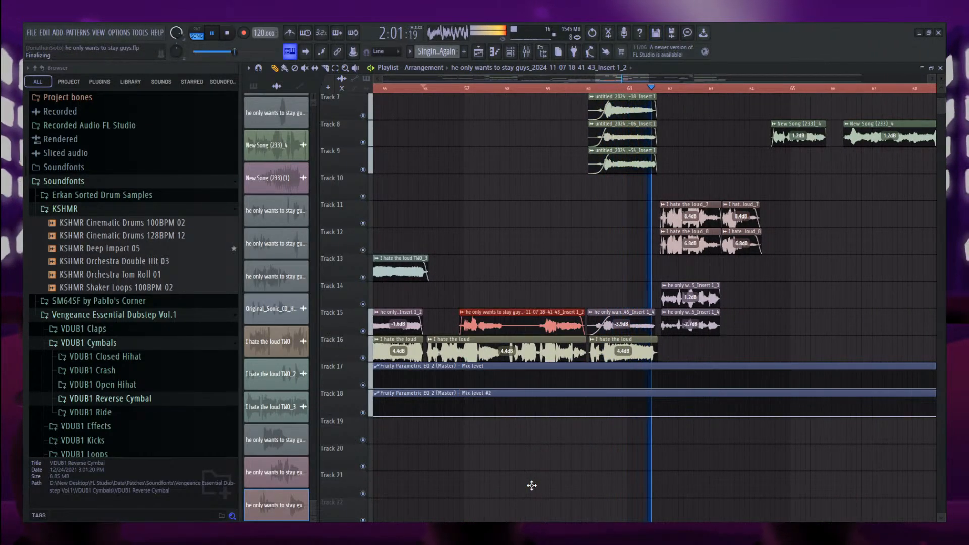
Listen on through bars 61 to 64 and look over the vocal clips in the following section.
{"action": "scroll", "coordinate": [623, 428], "scroll_direction": "up", "scroll_amount": 2}
{"action": "scroll", "coordinate": [628, 350], "scroll_direction": "up", "scroll_amount": 5}
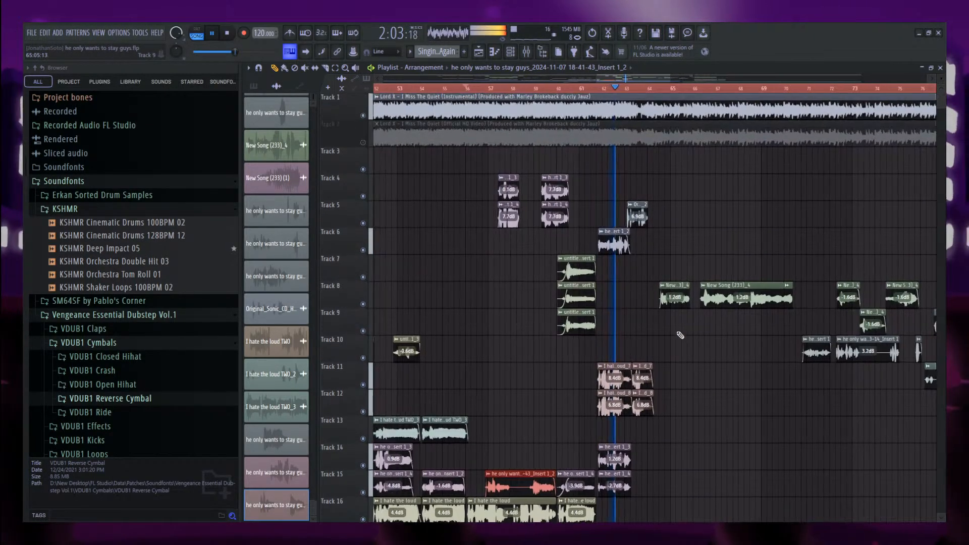
{"action": "scroll", "coordinate": [586, 328], "scroll_direction": "up", "scroll_amount": 3}
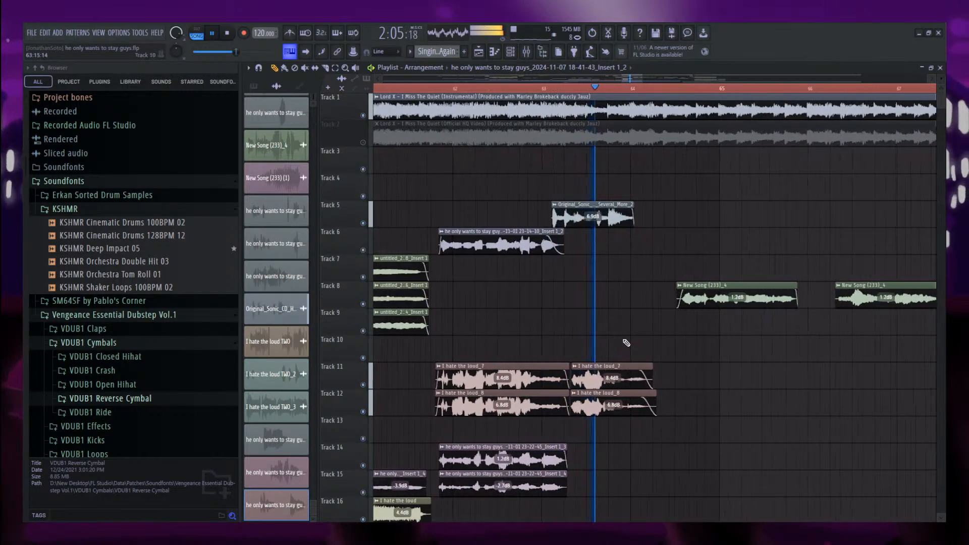
{"action": "scroll", "coordinate": [522, 298], "scroll_direction": "down", "scroll_amount": 4}
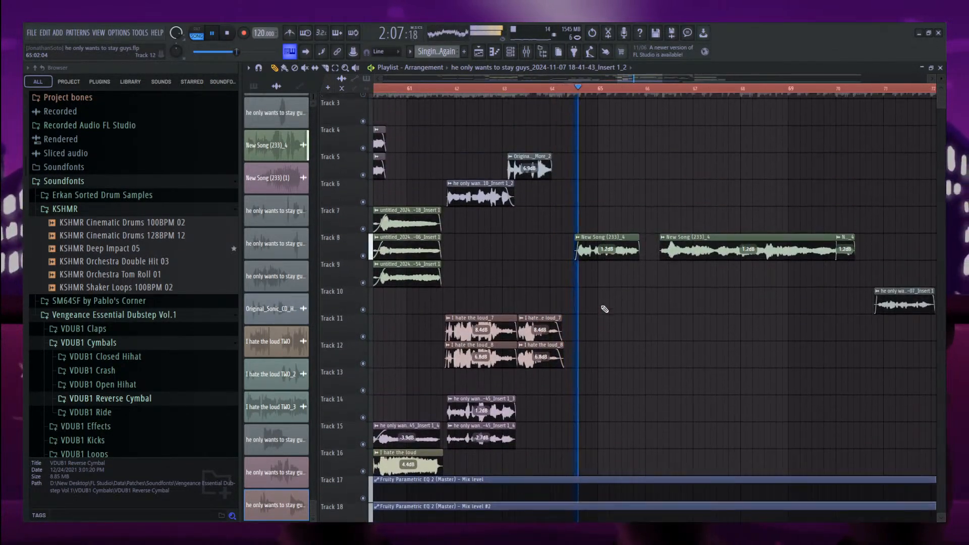
Record a new backing vocal take starting from just before bar 61 and close the take's clip settings.
{"action": "left_click", "coordinate": [429, 89]}
{"action": "scroll", "coordinate": [424, 111], "scroll_direction": "down", "scroll_amount": 2}
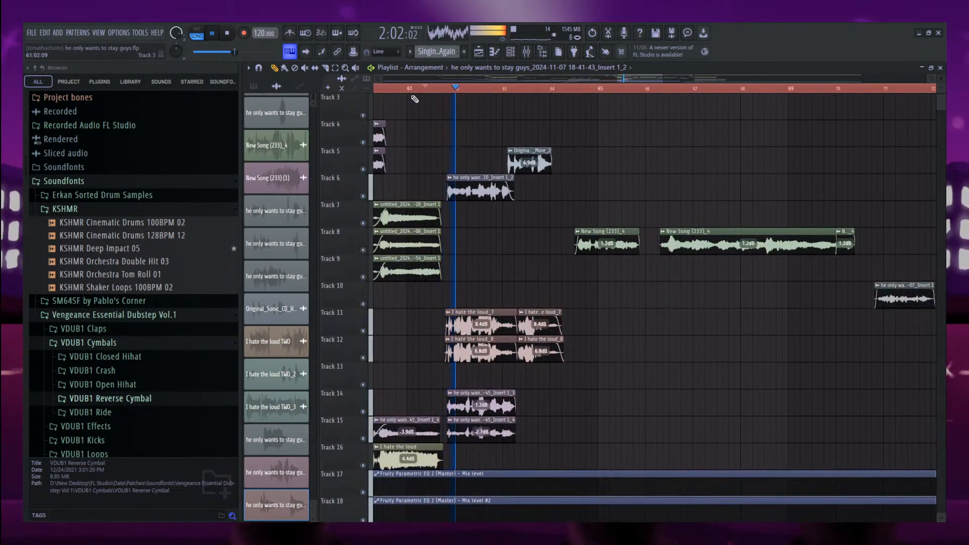
{"action": "left_click", "coordinate": [406, 89]}
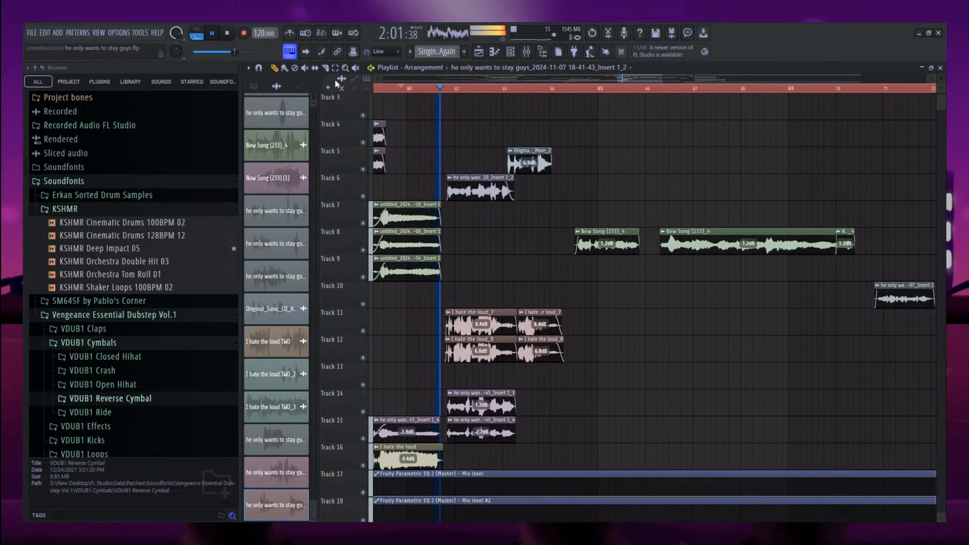
{"action": "key", "text": "space"}
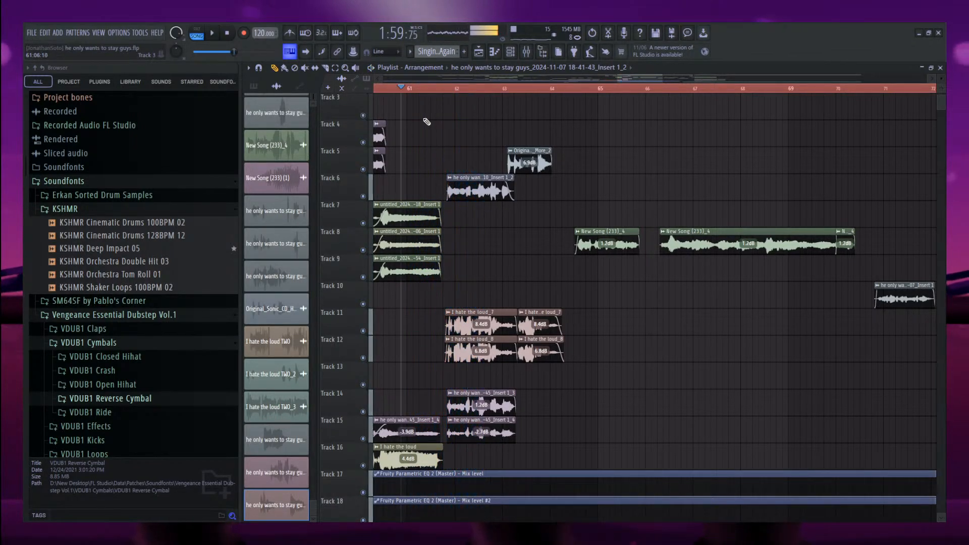
{"action": "key", "text": "space"}
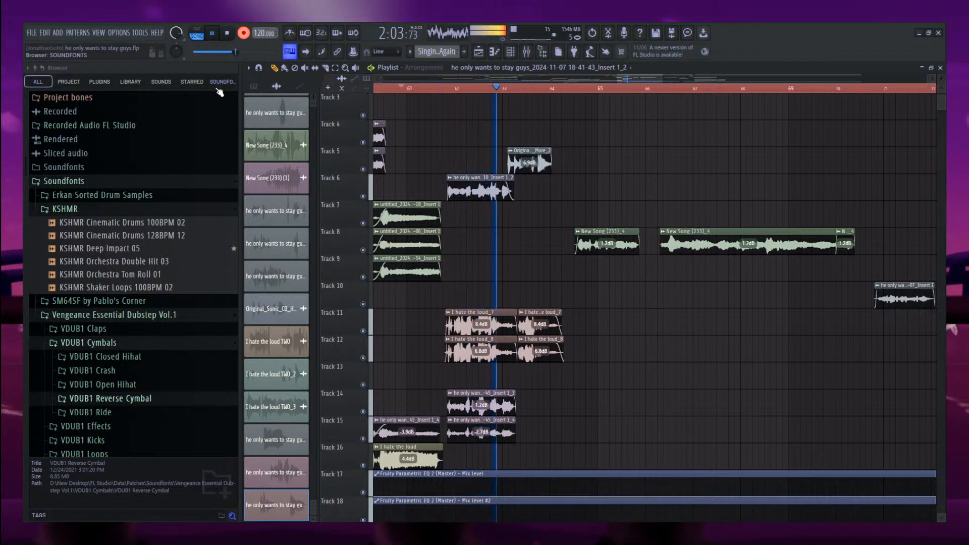
{"action": "left_click", "coordinate": [244, 34]}
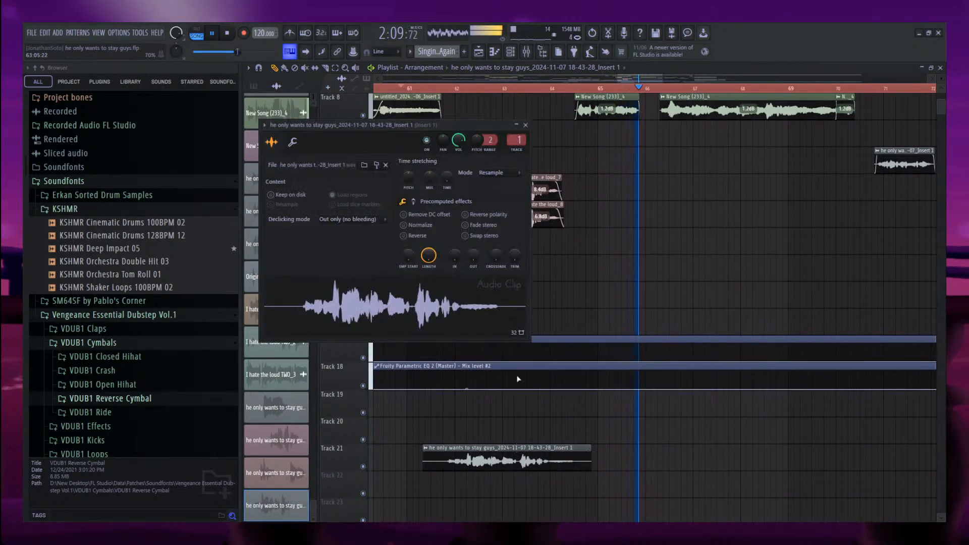
{"action": "left_click", "coordinate": [525, 125]}
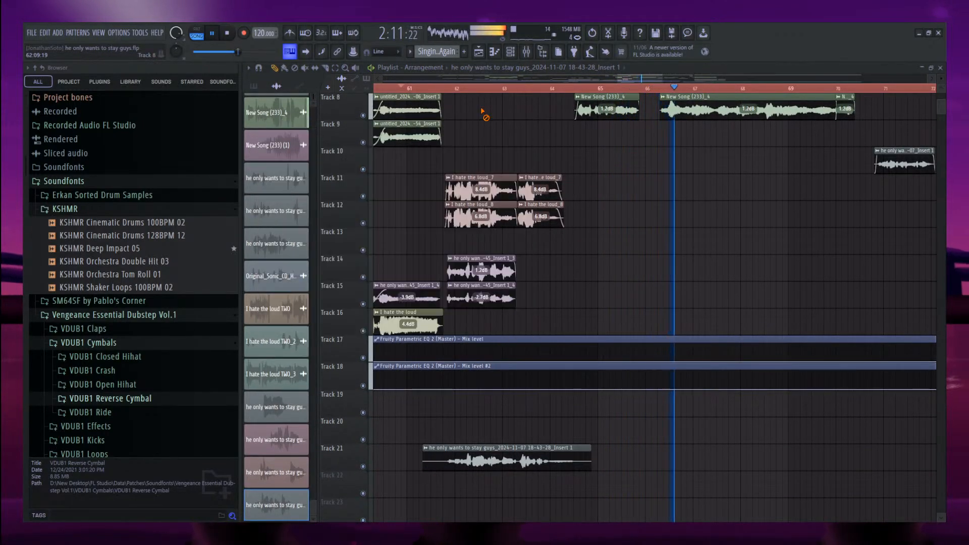
Replay the new Track 21 take, route it to mixer track 2 and open it in NewTone.
{"action": "left_click", "coordinate": [410, 89]}
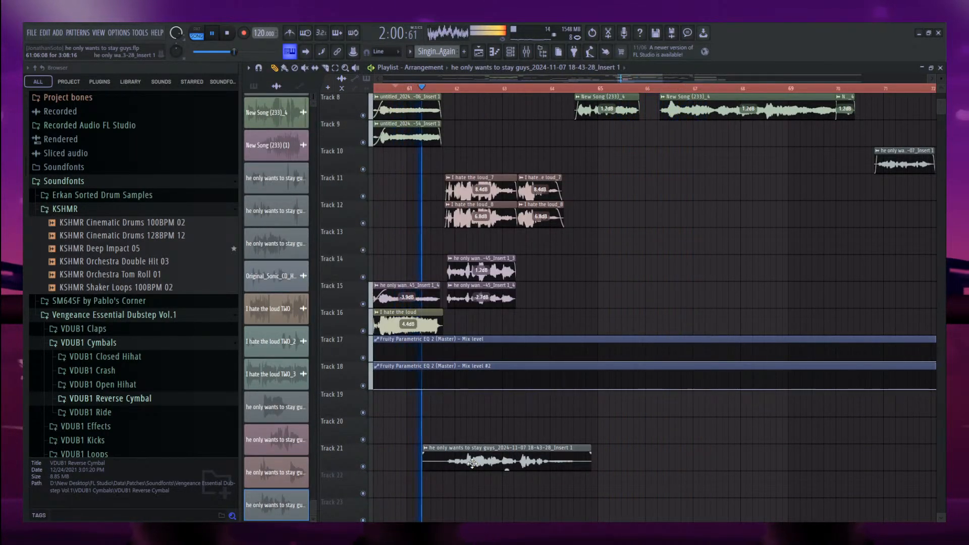
{"action": "double_click", "coordinate": [472, 464]}
{"action": "left_click", "coordinate": [352, 315]}
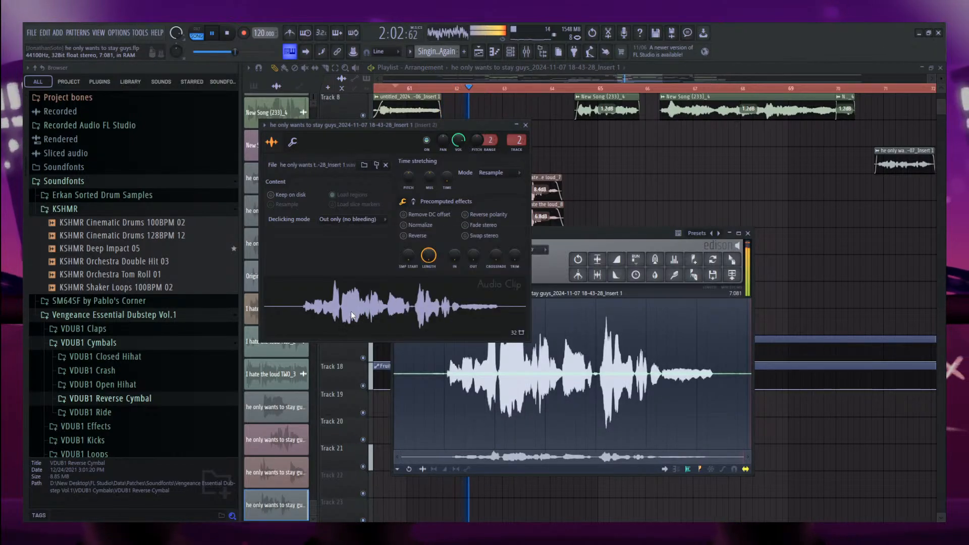
{"action": "left_click", "coordinate": [394, 376]}
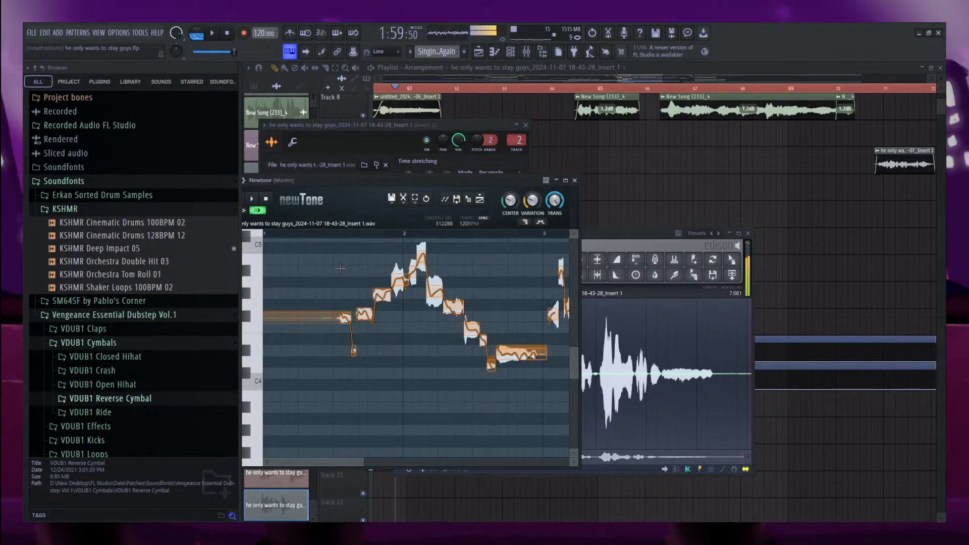
{"action": "key", "text": "space"}
Centre the note before bar 2 on F#4 and the long closing note of the first phrase on D#4.
{"action": "mouse_move", "coordinate": [362, 321]}
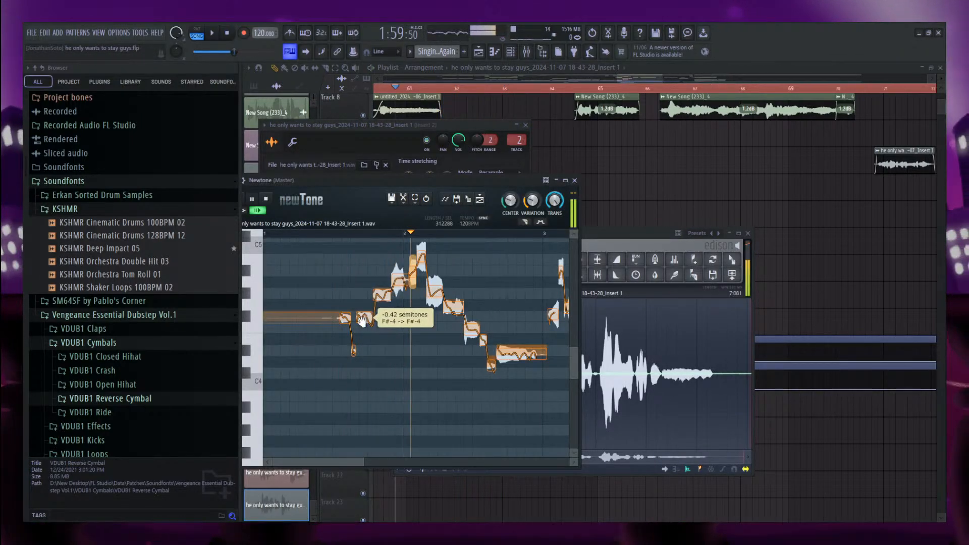
{"action": "scroll", "coordinate": [345, 321], "scroll_direction": "up", "scroll_amount": 1}
{"action": "scroll", "coordinate": [420, 357], "scroll_direction": "down", "scroll_amount": 1}
{"action": "key", "text": "space"}
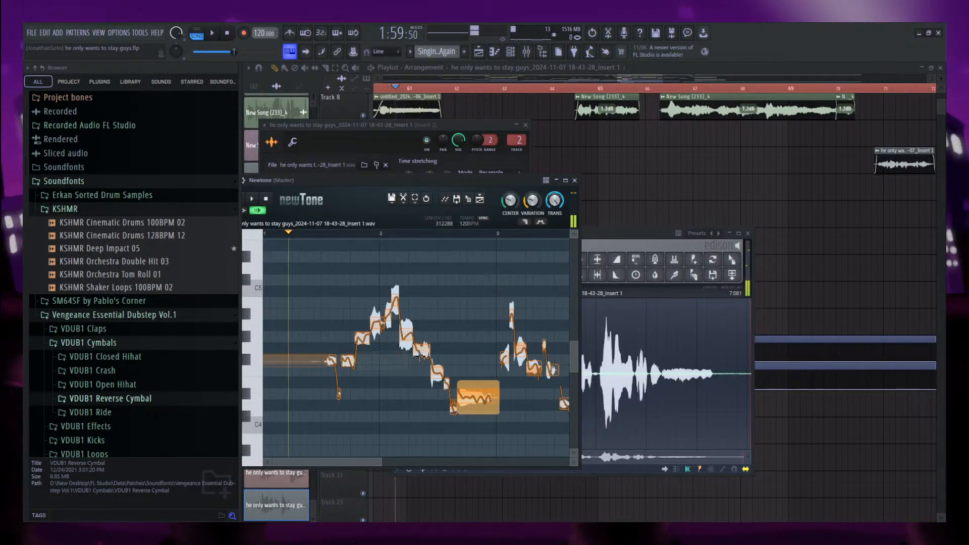
{"action": "left_click_drag", "start_coordinate": [487, 398], "coordinate": [478, 390]}
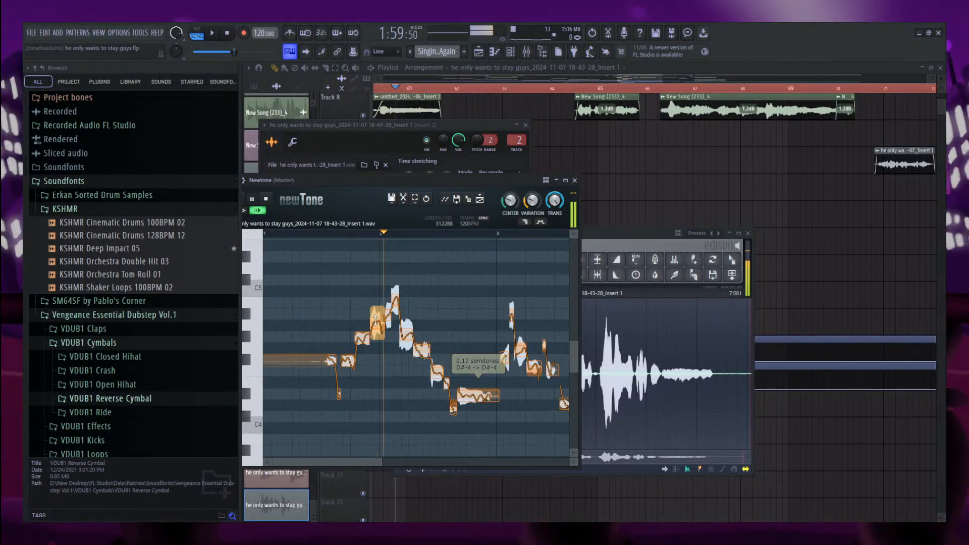
Lower the note at bar 2 one semitone to G#4, centre it and the preceding G#4 note, and play back.
{"action": "left_click_drag", "start_coordinate": [376, 322], "coordinate": [376, 334]}
{"action": "key", "text": "space"}
{"action": "double_click", "coordinate": [363, 337]}
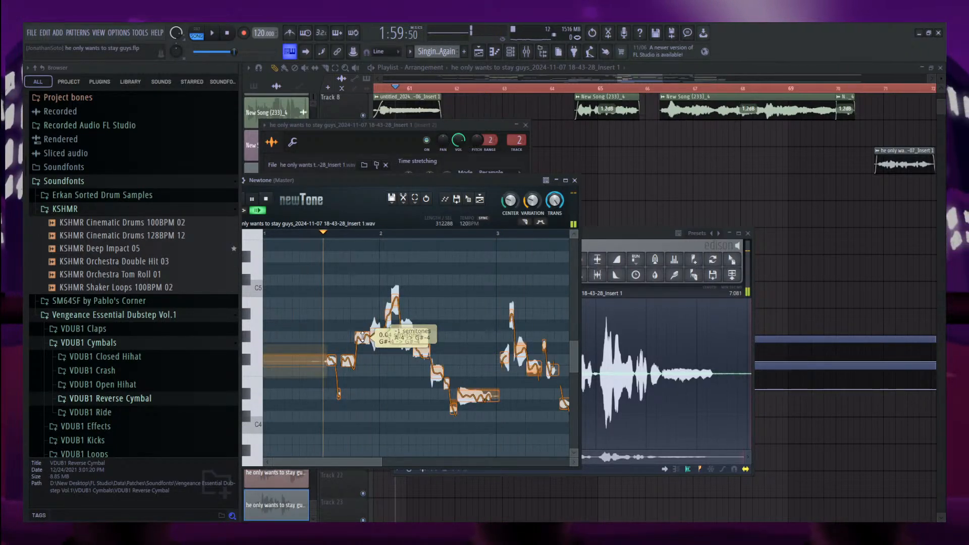
{"action": "double_click", "coordinate": [377, 335]}
{"action": "key", "text": "space"}
{"action": "key", "text": "space"}
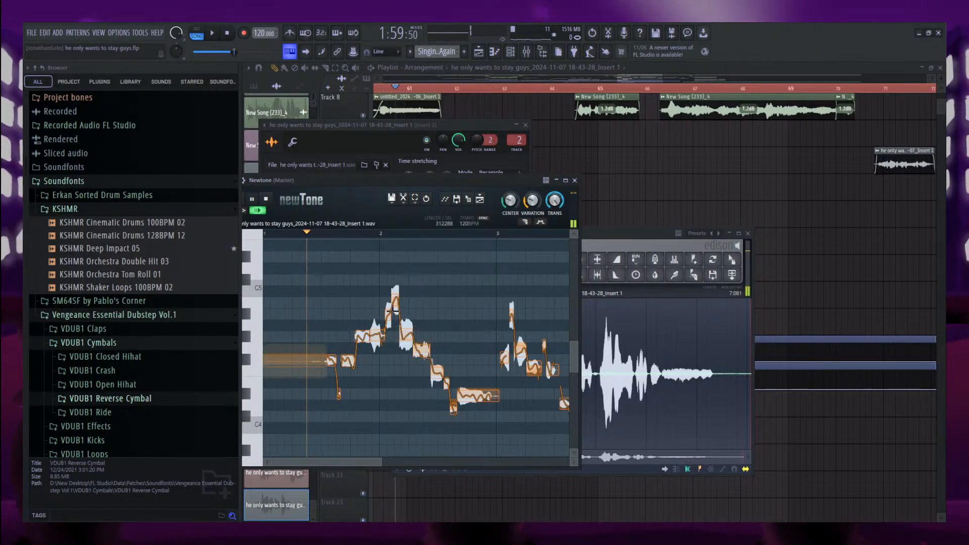
Raise the slice just after bar 2 to B4 and lower the first phrase's opening notes to D#4.
{"action": "left_click_drag", "start_coordinate": [387, 315], "coordinate": [387, 308]}
{"action": "key", "text": "space"}
{"action": "key", "text": "space"}
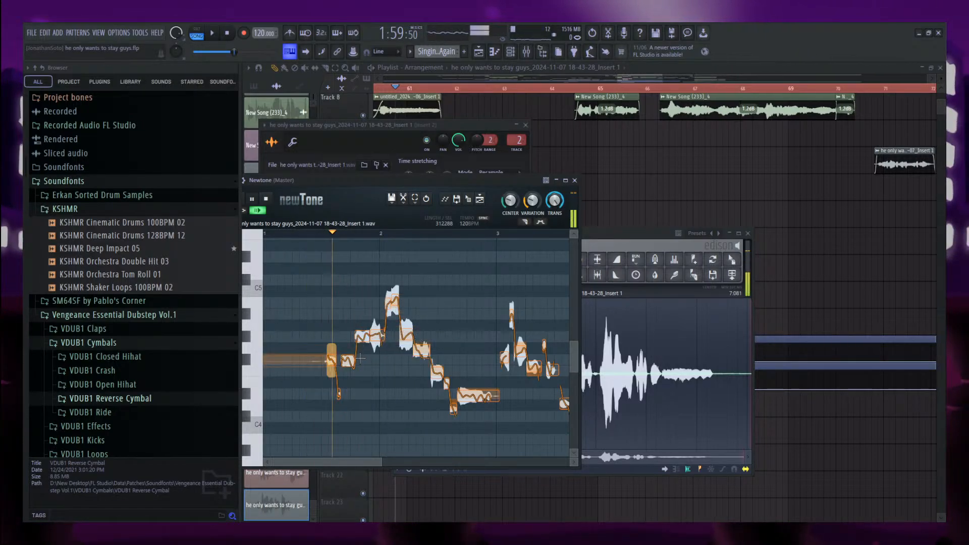
{"action": "left_click_drag", "start_coordinate": [351, 371], "coordinate": [348, 394]}
{"action": "key", "text": "space"}
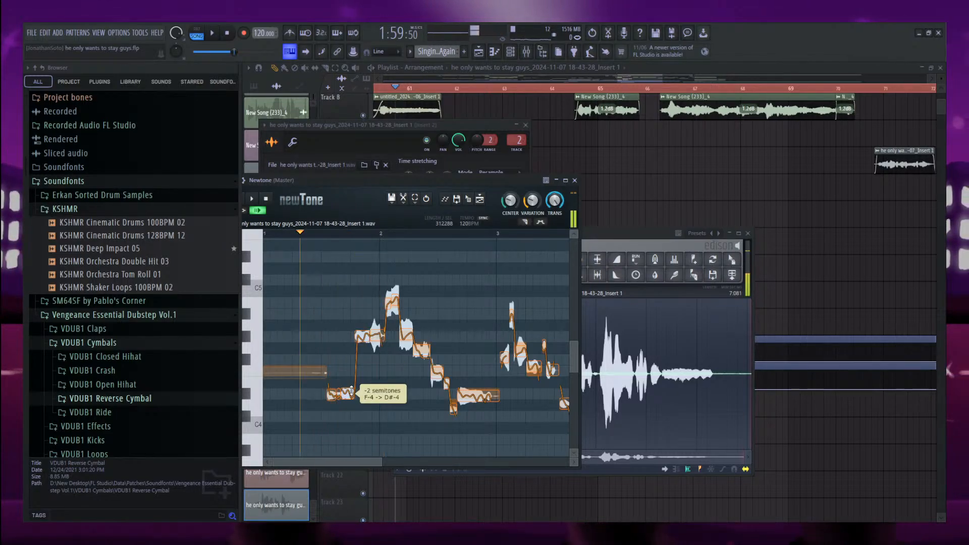
Lower the first phrase's peak to A#4, and the last note before bar 2 and the second note after the peak to F#4.
{"action": "left_click_drag", "start_coordinate": [363, 336], "coordinate": [358, 358]}
{"action": "left_click_drag", "start_coordinate": [423, 351], "coordinate": [422, 362]}
{"action": "key", "text": "space"}
{"action": "left_click_drag", "start_coordinate": [395, 308], "coordinate": [395, 312]}
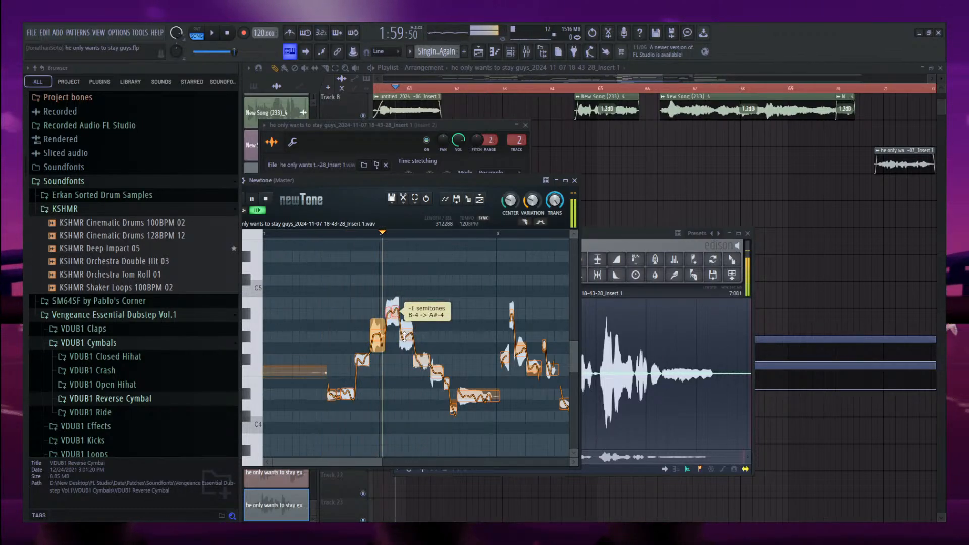
Lower the long closing note of the first phrase to D4 and play the take back.
{"action": "left_click_drag", "start_coordinate": [446, 385], "coordinate": [473, 404]}
{"action": "key", "text": "space"}
{"action": "scroll", "coordinate": [374, 353], "scroll_direction": "down", "scroll_amount": 1}
{"action": "left_click_drag", "start_coordinate": [284, 406], "coordinate": [284, 404]}
{"action": "key", "text": "space"}
{"action": "key", "text": "space"}
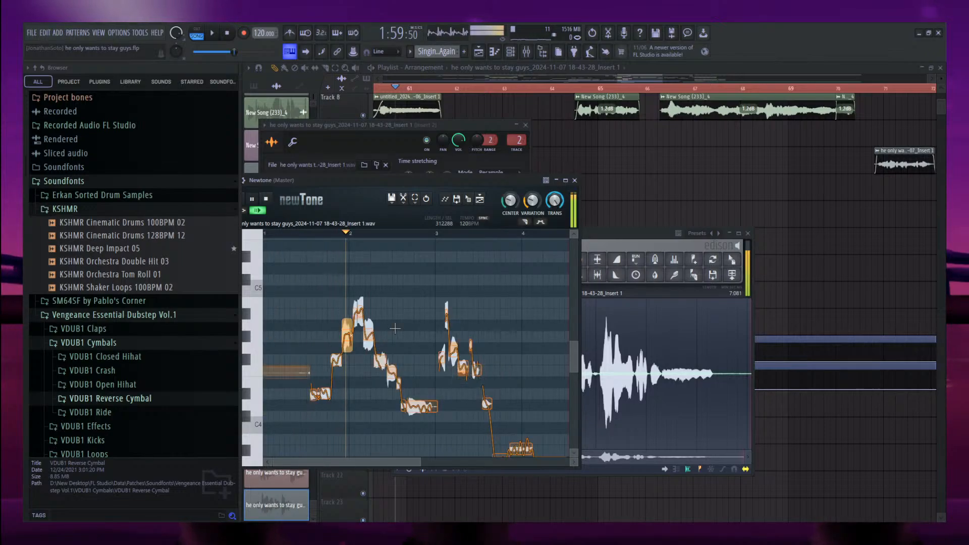
Centre the second phrase's low closing notes on A#3 and the note before them on D4.
{"action": "scroll", "coordinate": [394, 327], "scroll_direction": "down", "scroll_amount": 2}
{"action": "left_click_drag", "start_coordinate": [505, 414], "coordinate": [526, 407]}
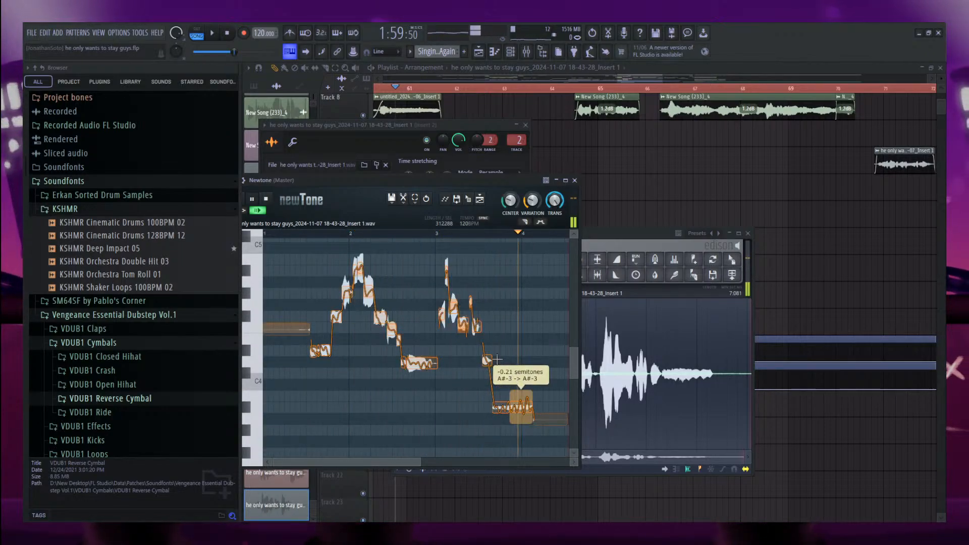
{"action": "left_click_drag", "start_coordinate": [487, 363], "coordinate": [486, 367]}
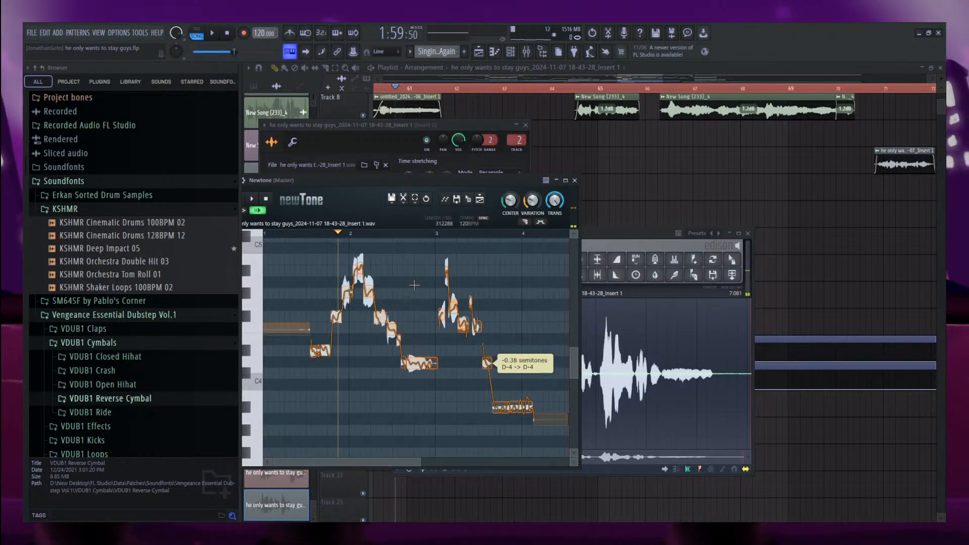
{"action": "key", "text": "space"}
Centre the second phrase's middle note on F4, and try its short peak after bar 3 at G#4 before setting it to A#4.
{"action": "left_click_drag", "start_coordinate": [463, 328], "coordinate": [463, 330]}
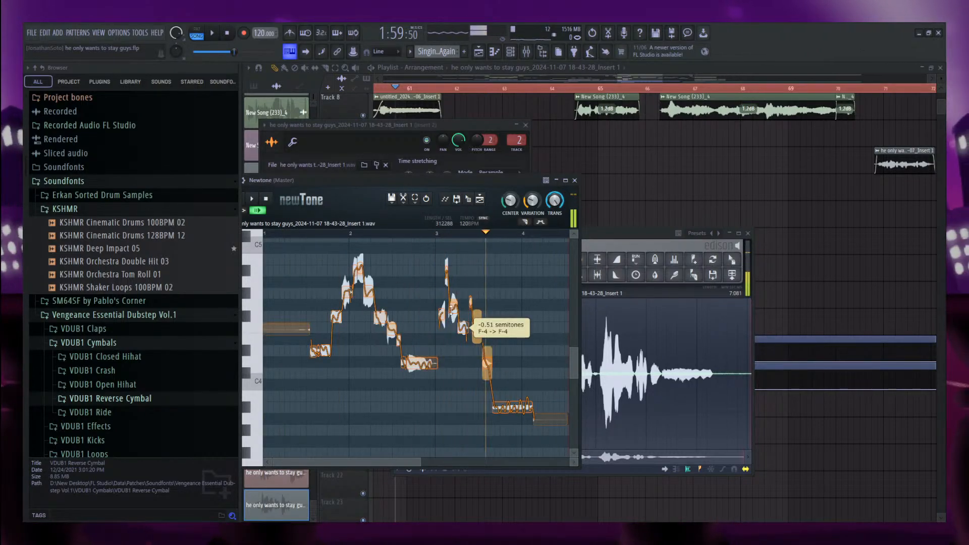
{"action": "key", "text": "space"}
{"action": "left_click_drag", "start_coordinate": [446, 269], "coordinate": [457, 316]}
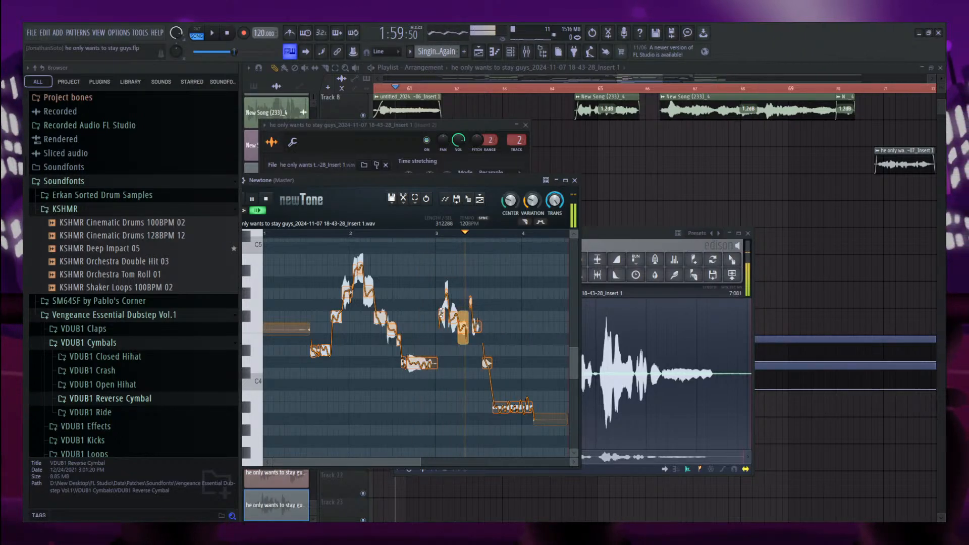
{"action": "left_click_drag", "start_coordinate": [447, 297], "coordinate": [445, 275]}
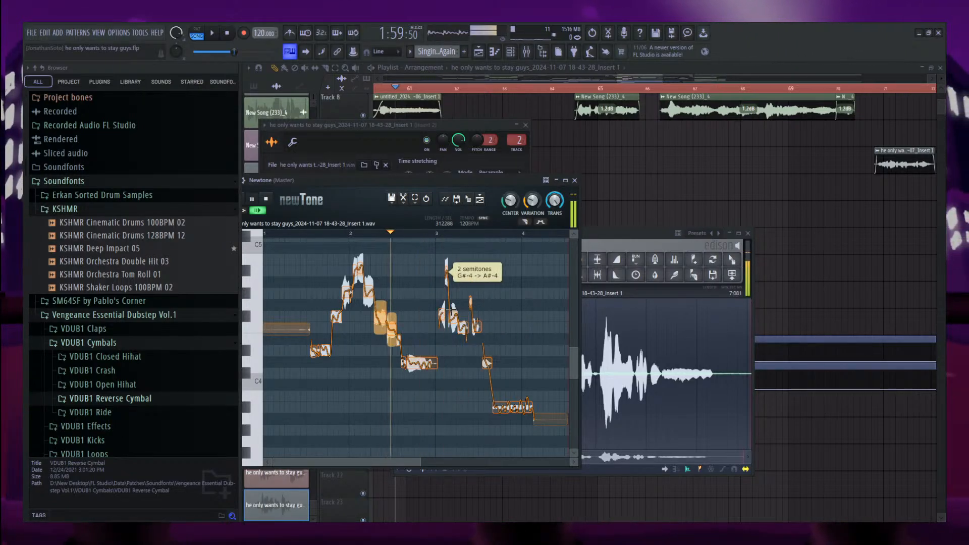
Raise the second phrase's opening note to G#4 and the note two after its peak to F#4, and play the take back.
{"action": "left_click_drag", "start_coordinate": [443, 314], "coordinate": [442, 292]}
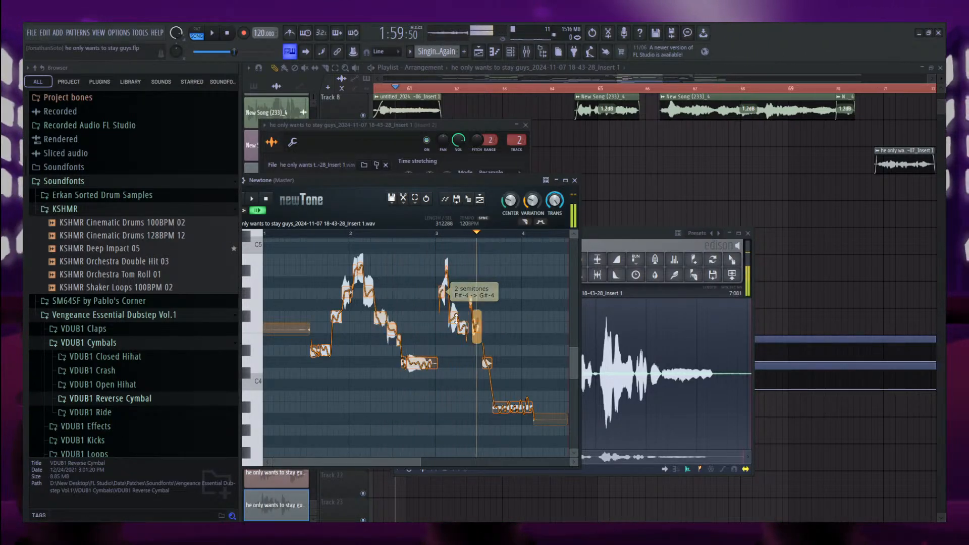
{"action": "key", "text": "space"}
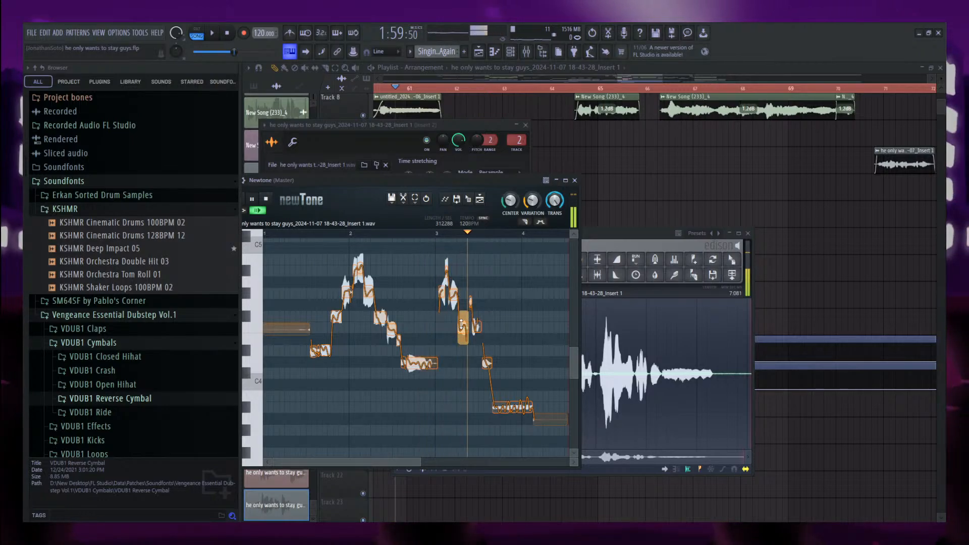
{"action": "left_click_drag", "start_coordinate": [463, 328], "coordinate": [465, 316]}
{"action": "left_click", "coordinate": [413, 324]}
{"action": "left_click", "coordinate": [392, 329]}
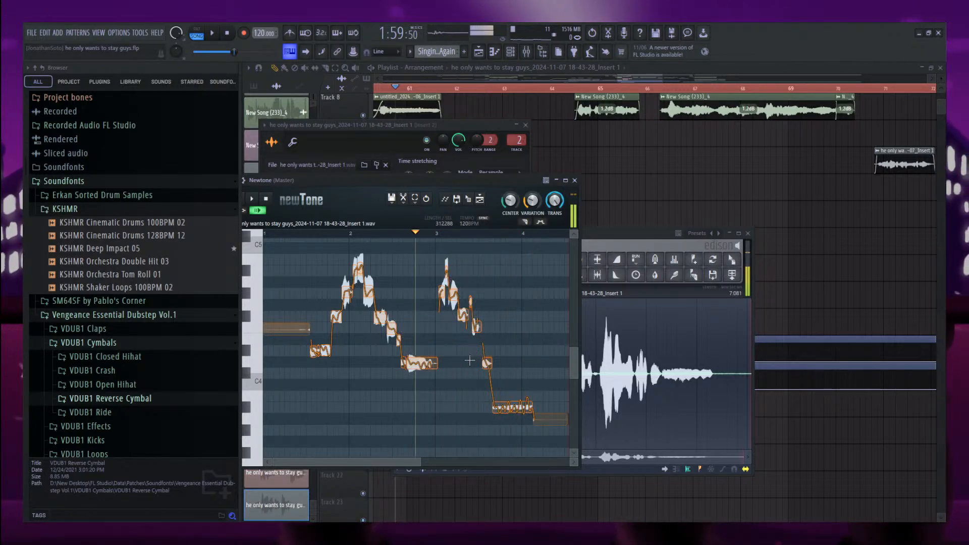
Send the retuned take from NewTone to Track 21 in place of the raw take, and trim its start to just before bar 62.
{"action": "scroll", "coordinate": [629, 211], "scroll_direction": "down", "scroll_amount": 5}
{"action": "scroll", "coordinate": [630, 212], "scroll_direction": "down", "scroll_amount": 4}
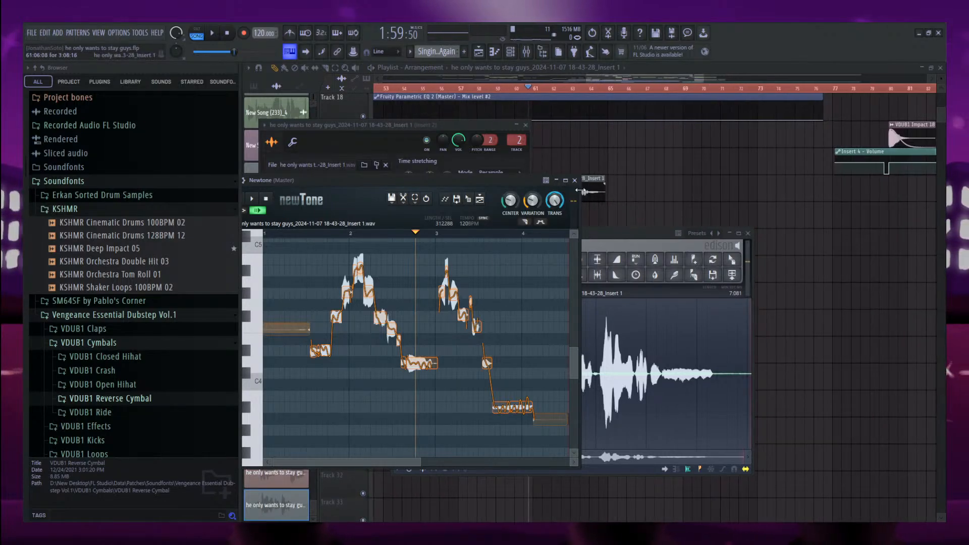
{"action": "scroll", "coordinate": [613, 202], "scroll_direction": "up", "scroll_amount": 2}
{"action": "scroll", "coordinate": [580, 161], "scroll_direction": "up", "scroll_amount": 4}
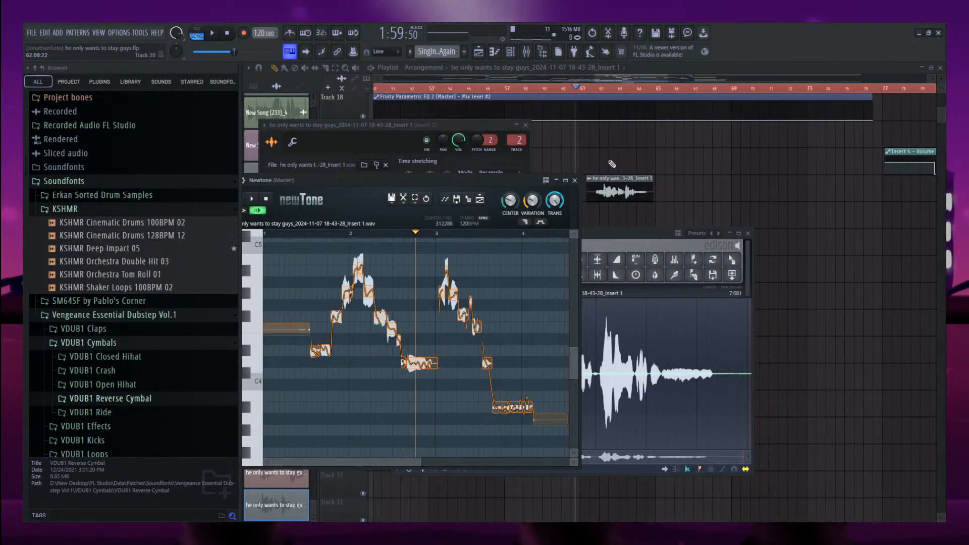
{"action": "left_click_drag", "start_coordinate": [510, 180], "coordinate": [498, 228]}
{"action": "left_click", "coordinate": [497, 246]}
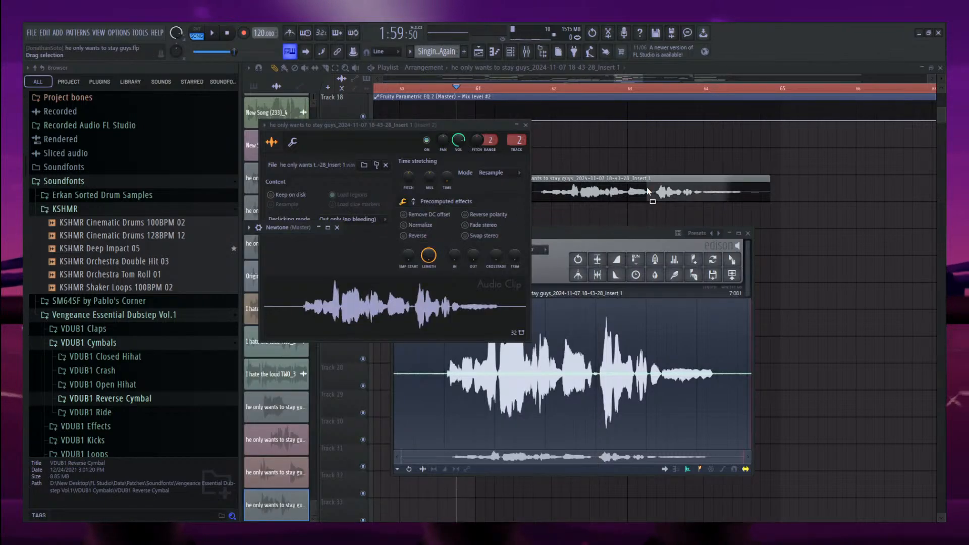
{"action": "left_click", "coordinate": [718, 194]}
{"action": "left_click_drag", "start_coordinate": [502, 194], "coordinate": [537, 195]}
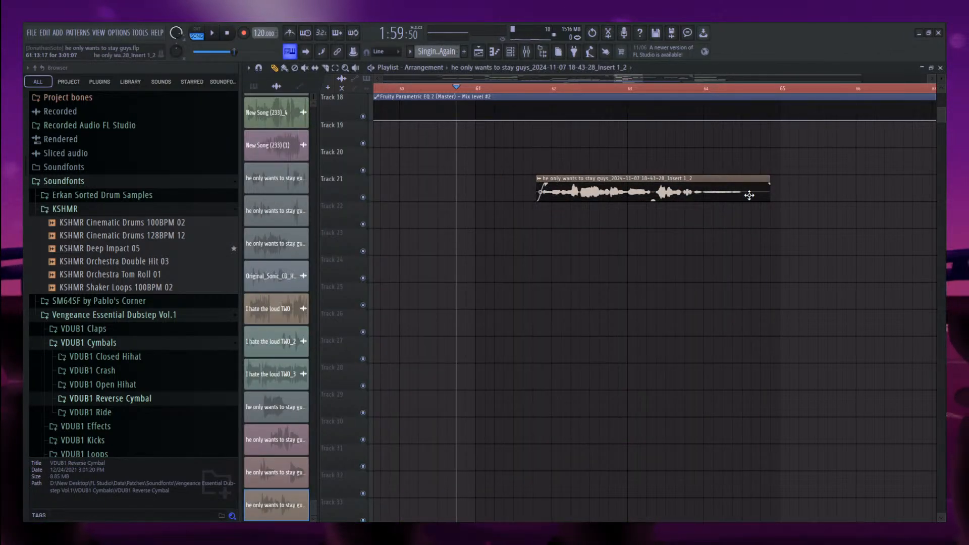
Shorten the retuned take's end to midway through bar 64 and normalize its audio clip.
{"action": "double_click", "coordinate": [646, 185]}
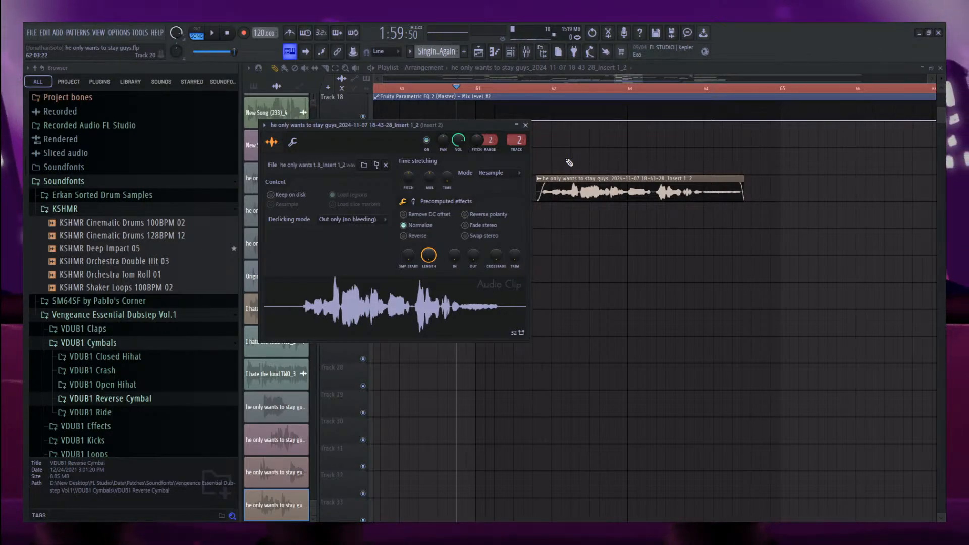
{"action": "key", "text": "Escape"}
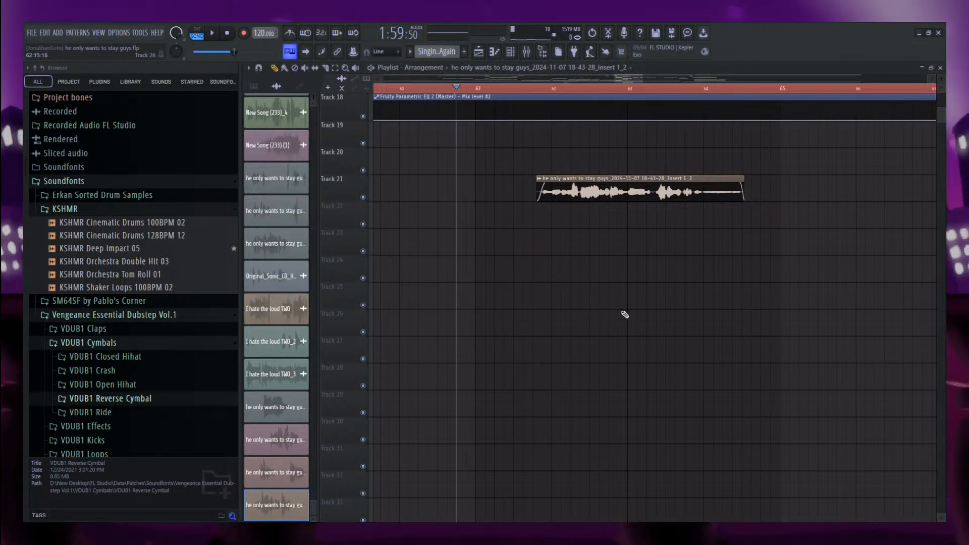
{"action": "scroll", "coordinate": [625, 316], "scroll_direction": "up", "scroll_amount": 4}
{"action": "scroll", "coordinate": [624, 316], "scroll_direction": "down", "scroll_amount": 1}
{"action": "double_click", "coordinate": [594, 347]}
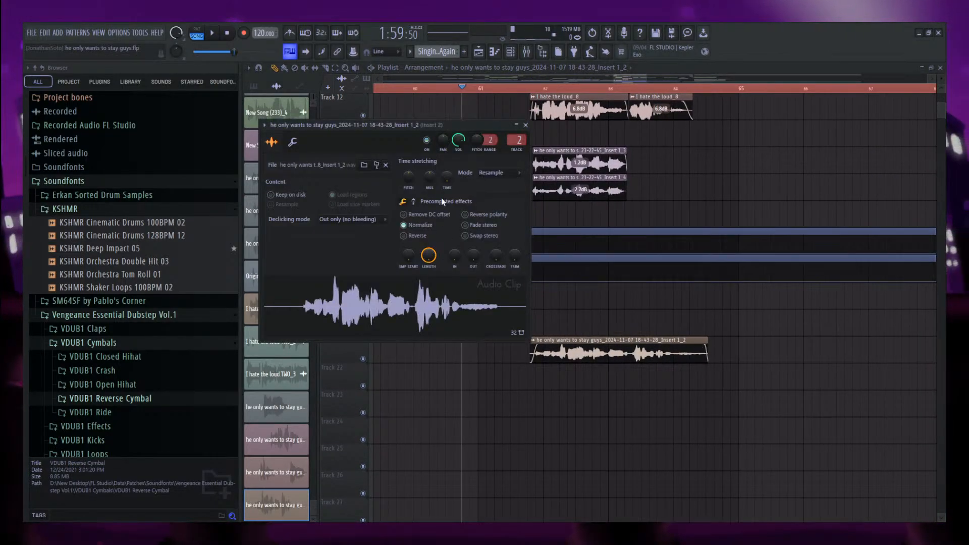
{"action": "key", "text": "space"}
{"action": "key", "text": "Escape"}
Move the retuned take from Track 21 up to Track 10, directly above the I hate the loud_7 clips.
{"action": "left_click_drag", "start_coordinate": [703, 332], "coordinate": [632, 370]}
{"action": "scroll", "coordinate": [634, 370], "scroll_direction": "up", "scroll_amount": 4}
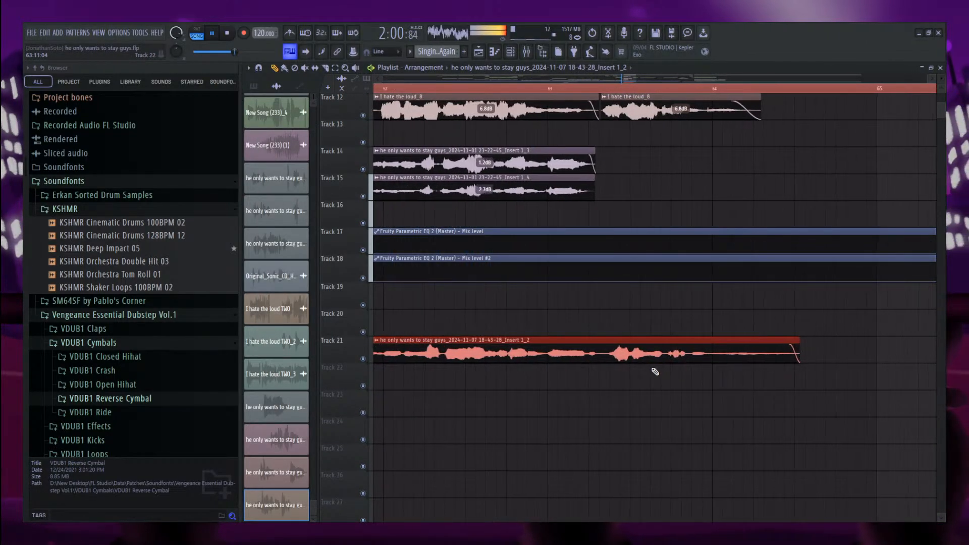
{"action": "scroll", "coordinate": [656, 374], "scroll_direction": "down", "scroll_amount": 4}
{"action": "scroll", "coordinate": [665, 386], "scroll_direction": "up", "scroll_amount": 1}
{"action": "scroll", "coordinate": [707, 403], "scroll_direction": "up", "scroll_amount": 4}
{"action": "key", "text": "shift+Up"}
{"action": "key", "text": "shift+Up"}
{"action": "key", "text": "shift+Up"}
{"action": "key", "text": "shift+Up"}
{"action": "key", "text": "shift+Up"}
{"action": "key", "text": "shift+Up"}
{"action": "key", "text": "shift+Up"}
{"action": "key", "text": "shift+Up"}
{"action": "key", "text": "shift+Up"}
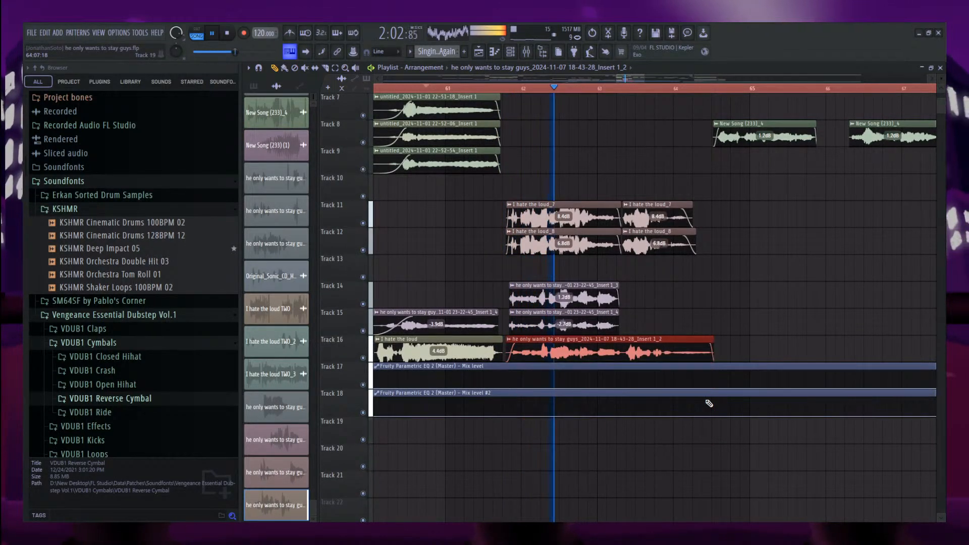
{"action": "key", "text": "shift+Up"}
{"action": "key", "text": "shift+Up"}
{"action": "scroll", "coordinate": [477, 322], "scroll_direction": "up", "scroll_amount": 4}
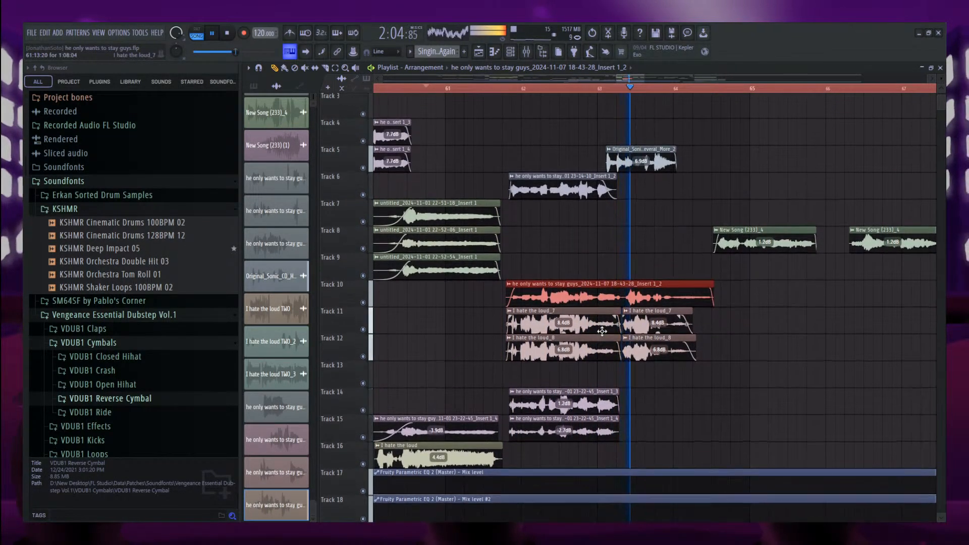
Audition the Track 10 take with Tracks 11, 12, 14 and 15 muted, and unmute those tracks.
{"action": "scroll", "coordinate": [685, 324], "scroll_direction": "up", "scroll_amount": 2}
{"action": "scroll", "coordinate": [590, 277], "scroll_direction": "up", "scroll_amount": 2}
{"action": "key", "text": "space"}
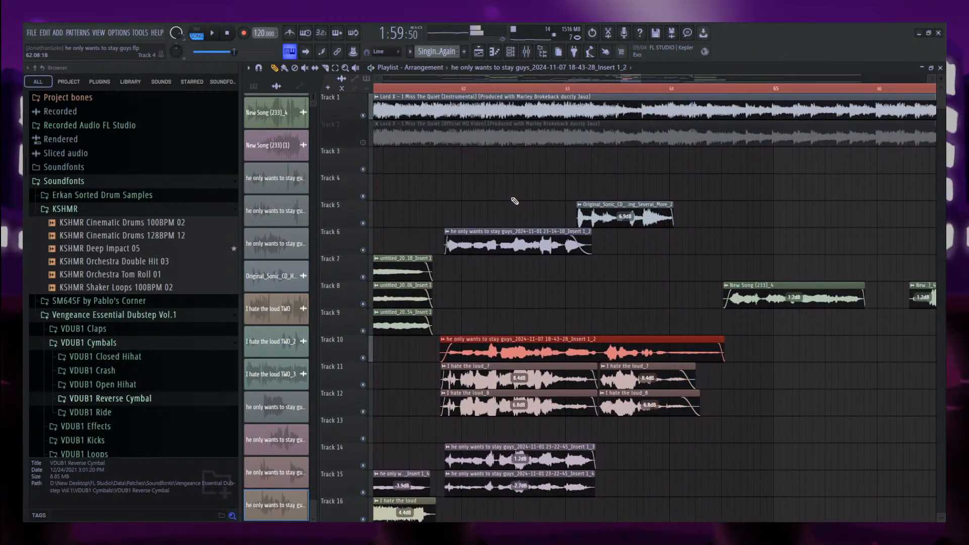
{"action": "left_click", "coordinate": [363, 384]}
{"action": "left_click", "coordinate": [363, 411]}
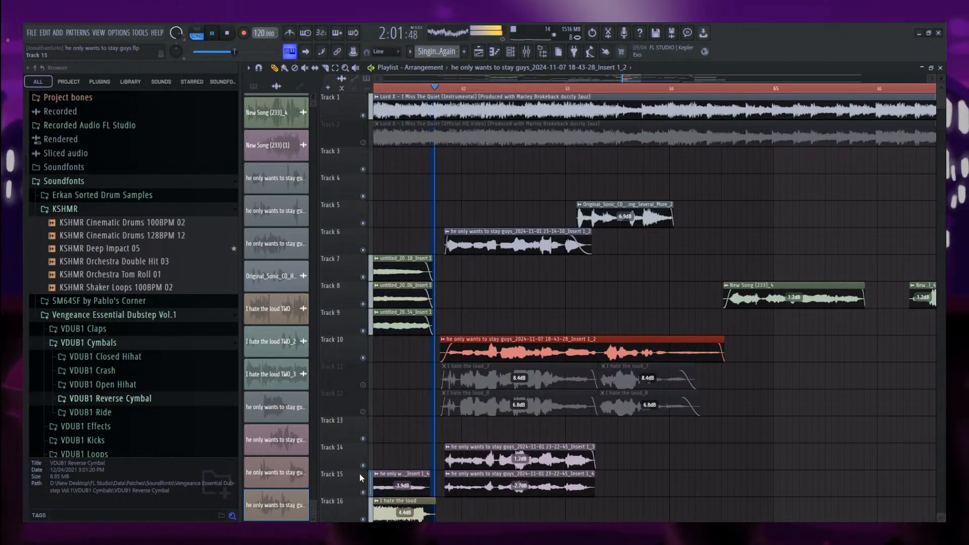
{"action": "left_click", "coordinate": [363, 466]}
{"action": "left_click", "coordinate": [363, 493]}
{"action": "double_click", "coordinate": [465, 339]}
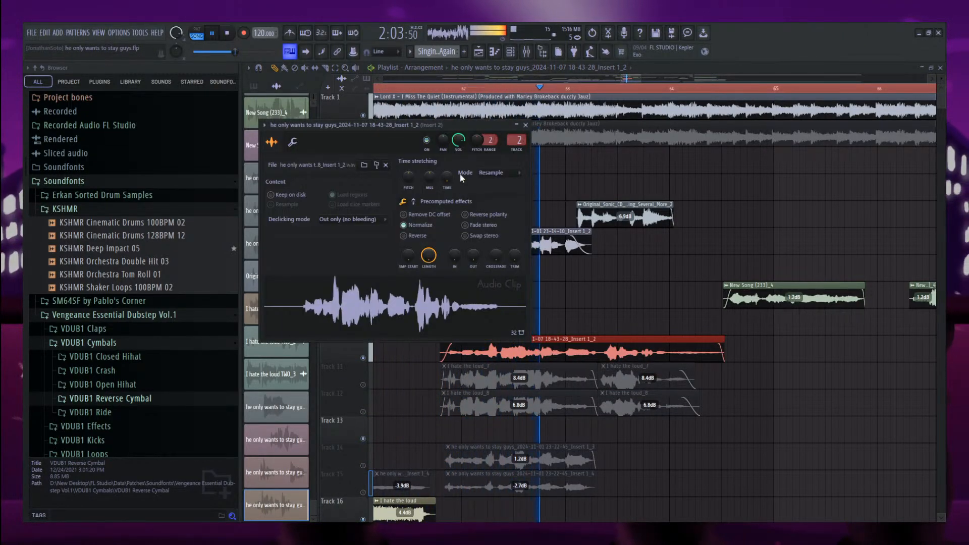
{"action": "key", "text": "Escape"}
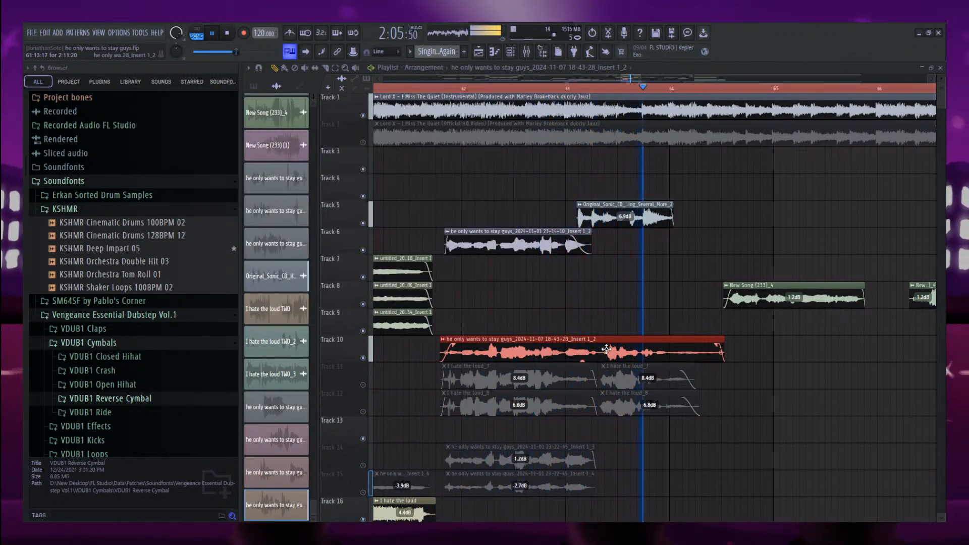
{"action": "key", "text": "space"}
{"action": "key", "text": "space"}
{"action": "left_click_drag", "start_coordinate": [363, 373], "coordinate": [374, 479]}
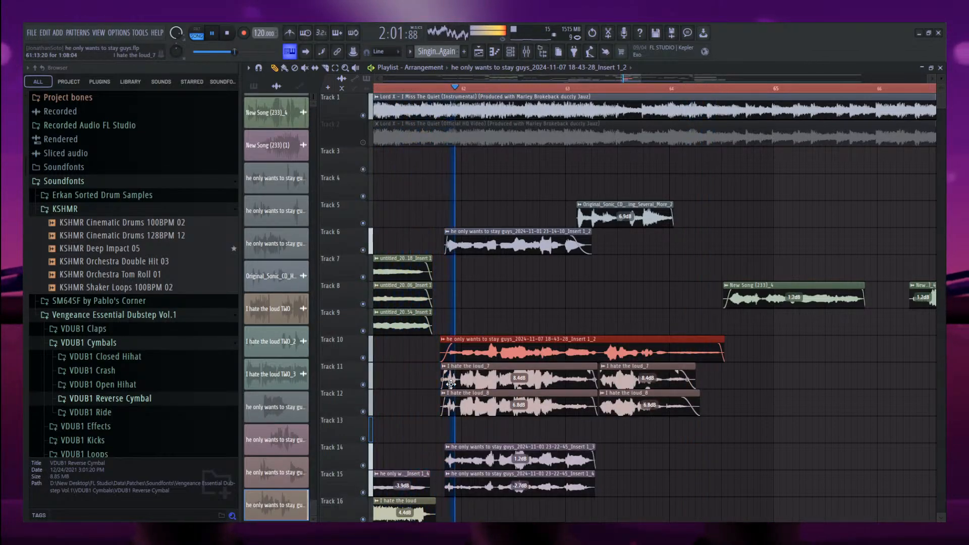
Set the playback start shortly after bar 61 and play the section with all the backing vocals.
{"action": "scroll", "coordinate": [412, 240], "scroll_direction": "down", "scroll_amount": 3}
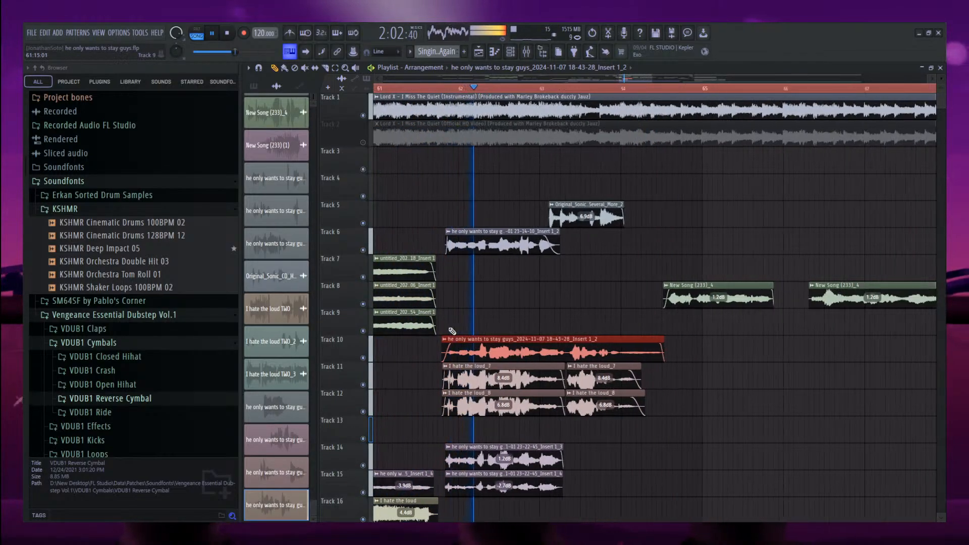
{"action": "left_click", "coordinate": [420, 89]}
{"action": "key", "text": "space"}
{"action": "key", "text": "space"}
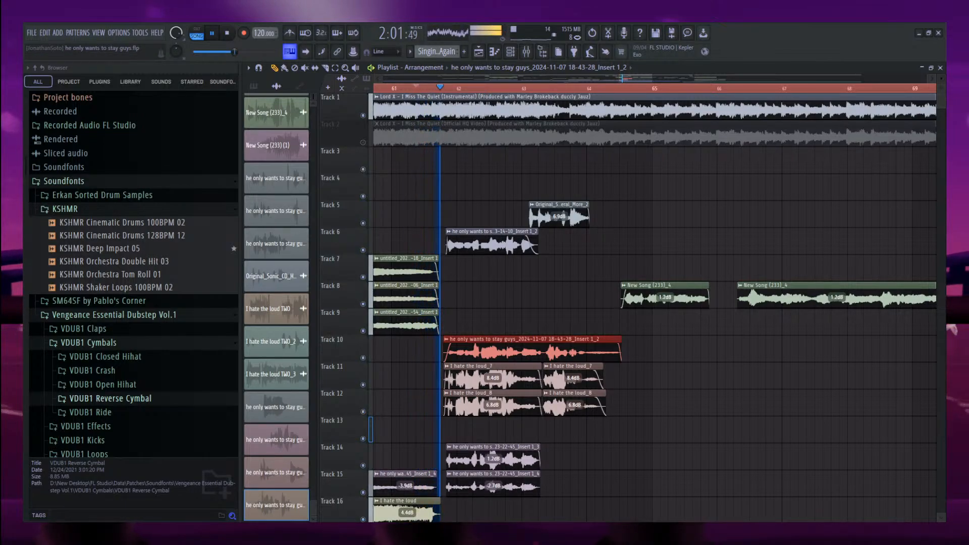
{"action": "key", "text": "space"}
{"action": "key", "text": "space"}
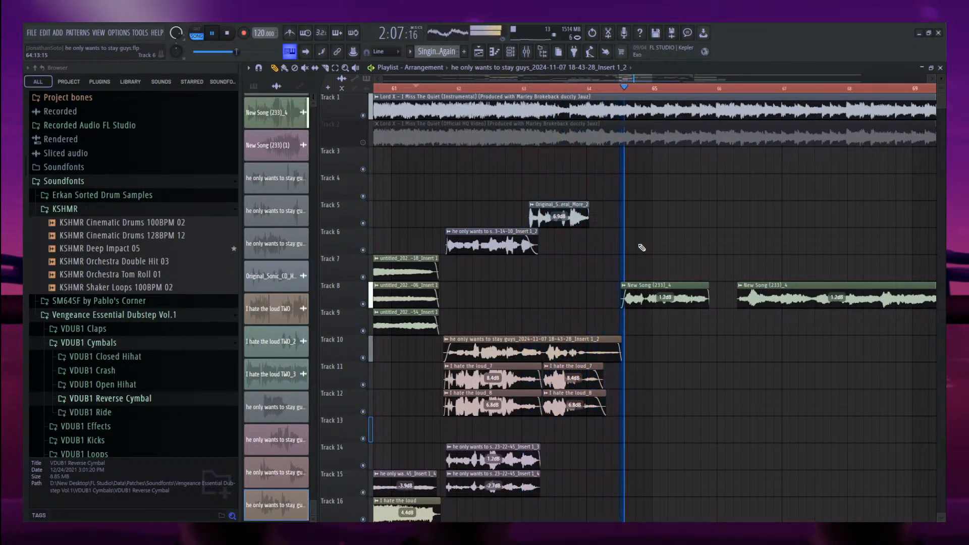
{"action": "key", "text": "space"}
{"action": "key", "text": "space"}
Enable recording and record repeated vocal takes from shortly after bar 61, deleting the rejected ones until one is kept.
{"action": "left_click", "coordinate": [244, 33]}
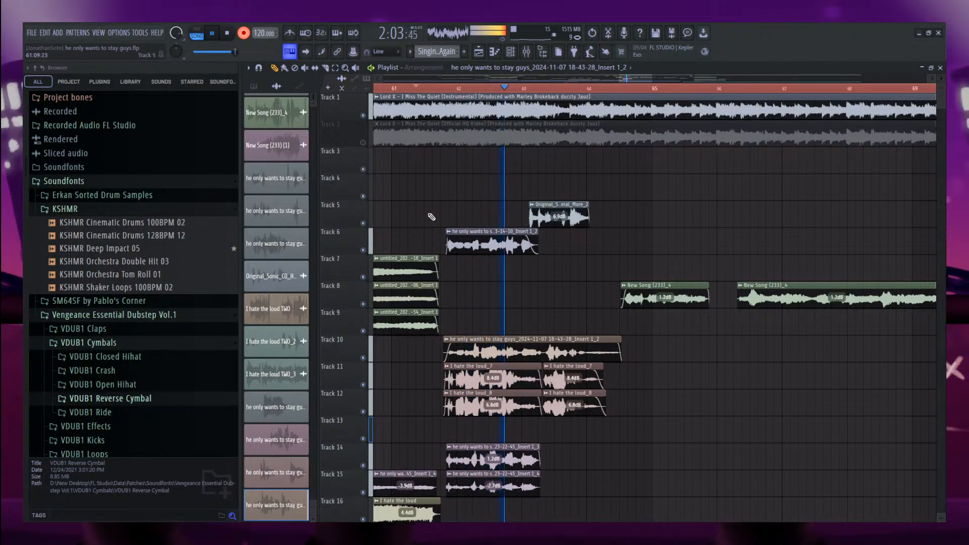
{"action": "key", "text": "space"}
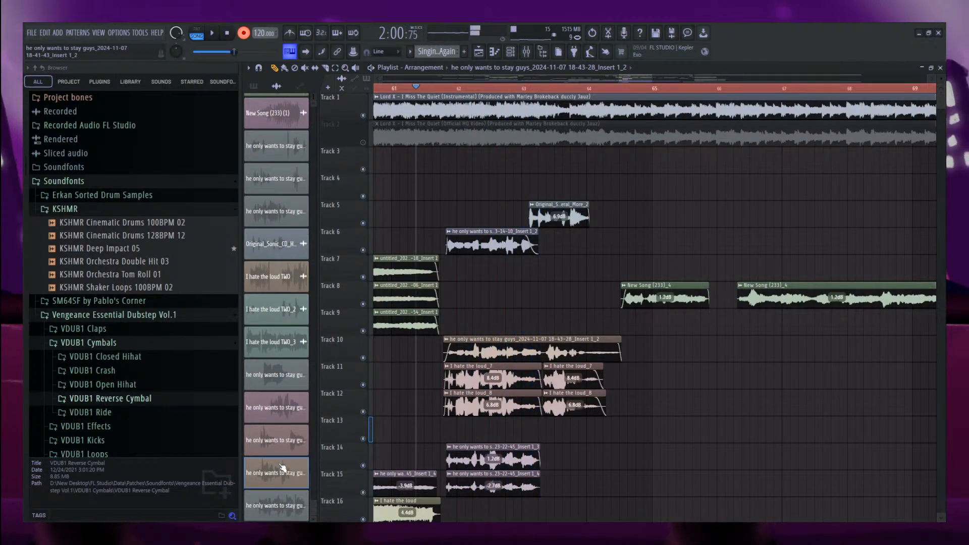
{"action": "key", "text": "space"}
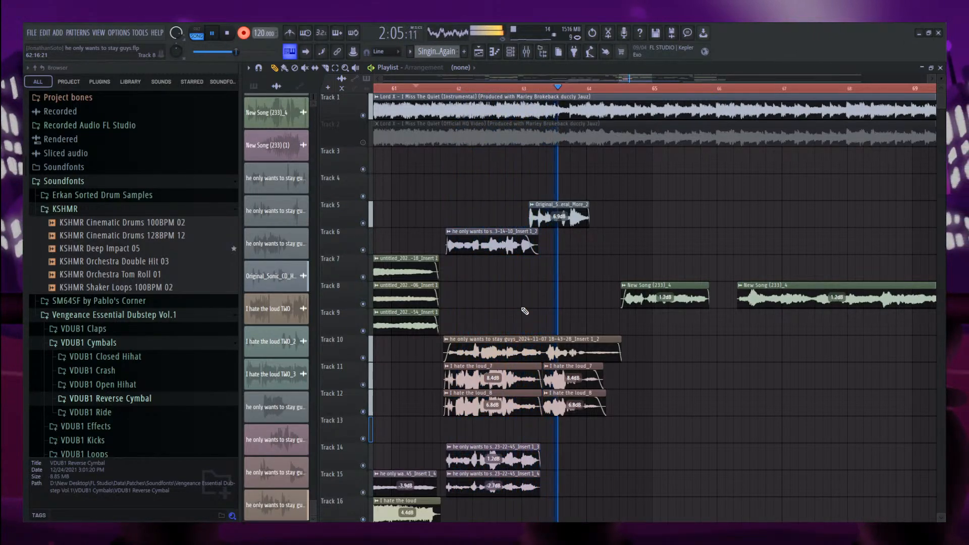
{"action": "key", "text": "space"}
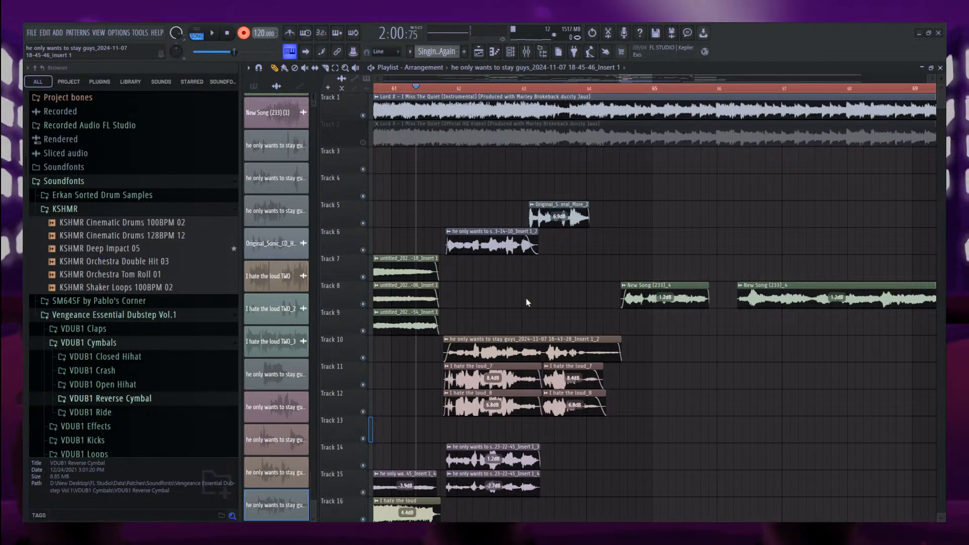
{"action": "key", "text": "space"}
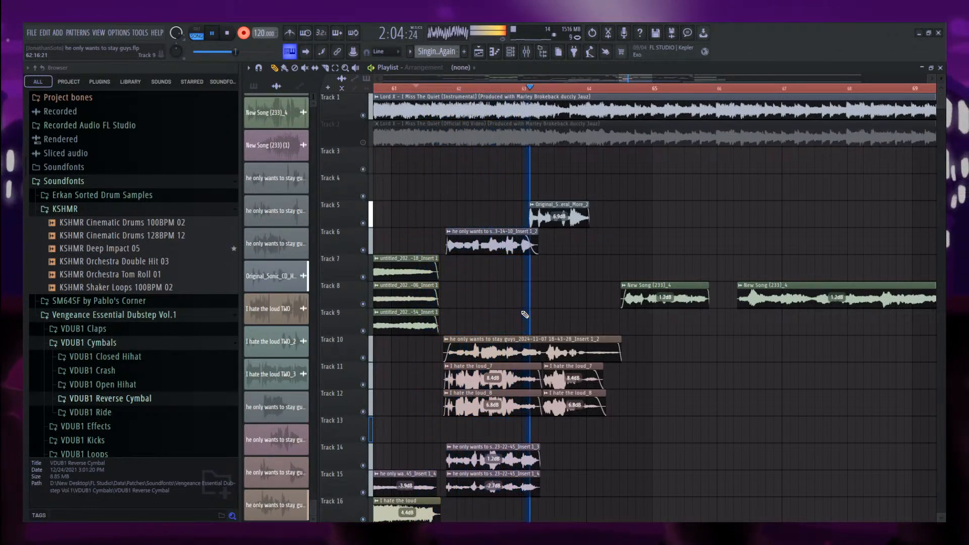
{"action": "key", "text": "space"}
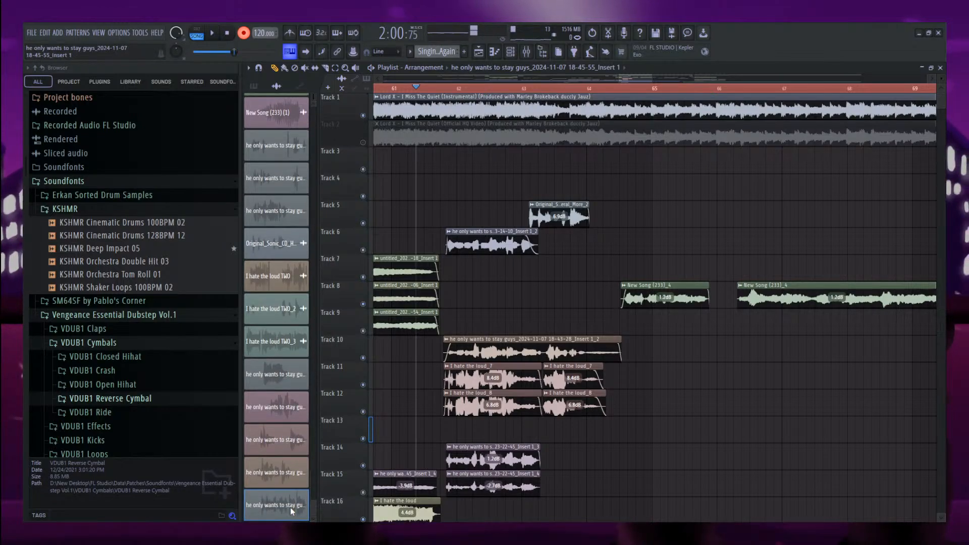
{"action": "key", "text": "space"}
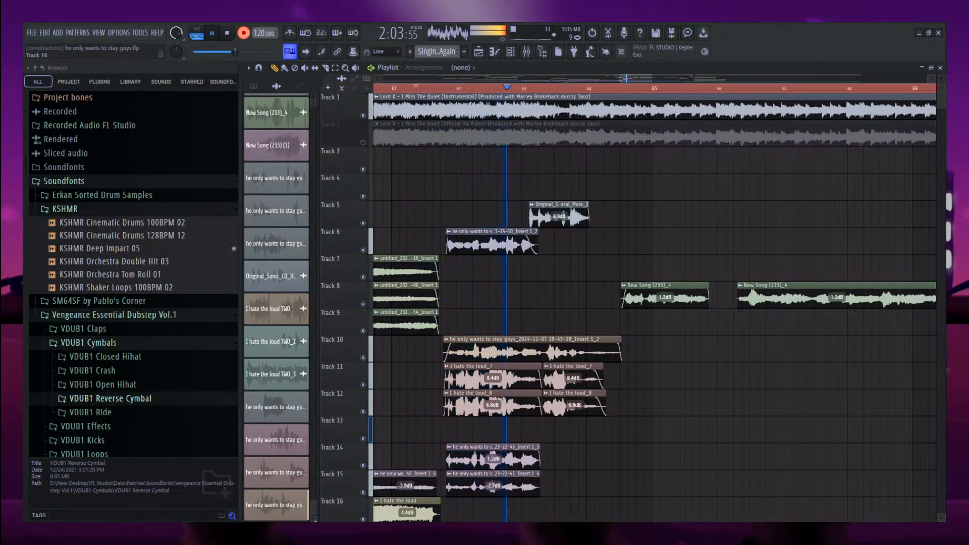
{"action": "key", "text": "space"}
{"action": "left_click", "coordinate": [297, 510]}
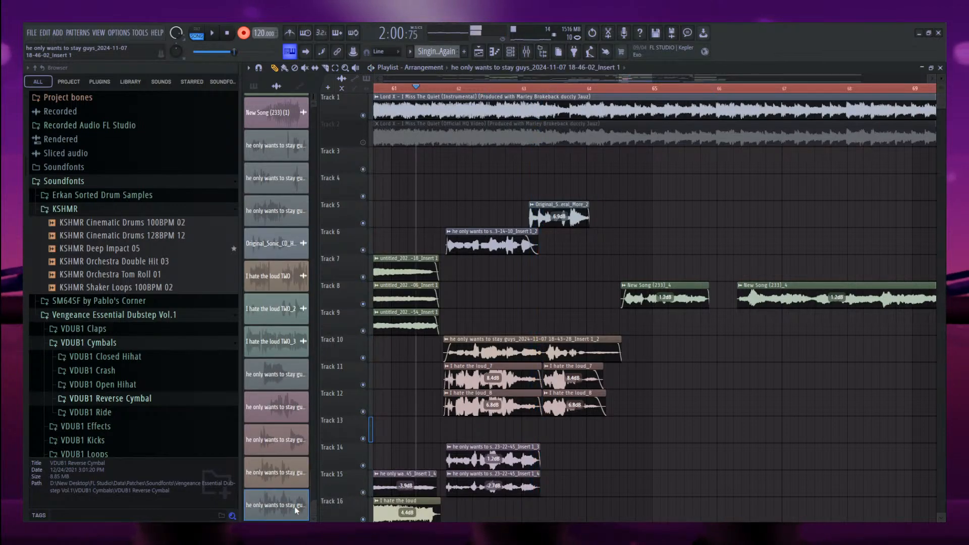
{"action": "key", "text": "space"}
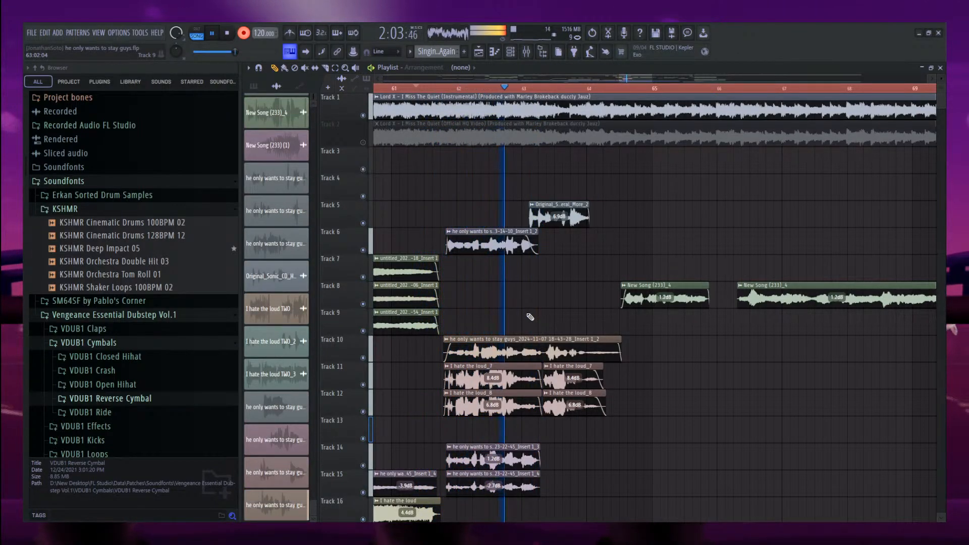
{"action": "key", "text": "space"}
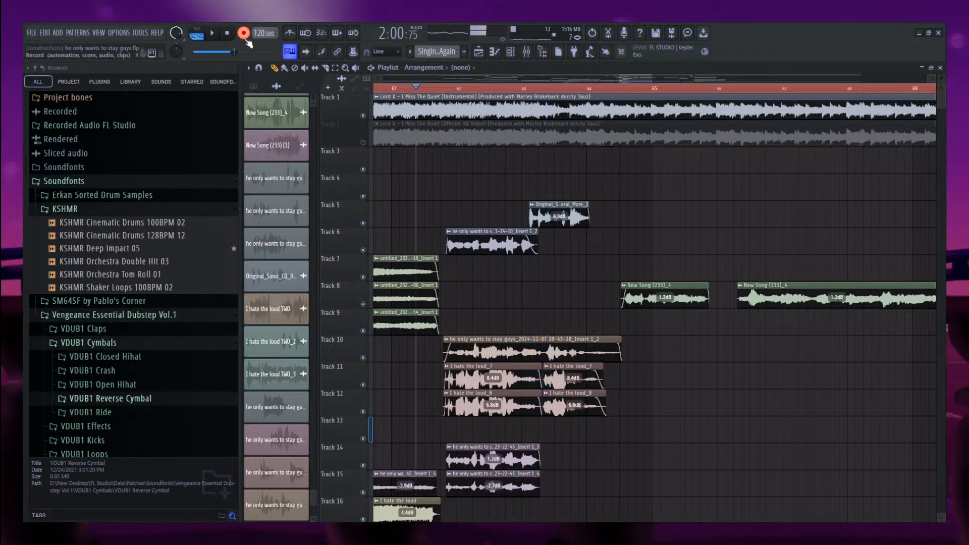
Check the new take's audio clip settings on Track 21 and trim its start to about three quarters through bar 61.
{"action": "scroll", "coordinate": [484, 323], "scroll_direction": "down", "scroll_amount": 6}
{"action": "double_click", "coordinate": [500, 480]}
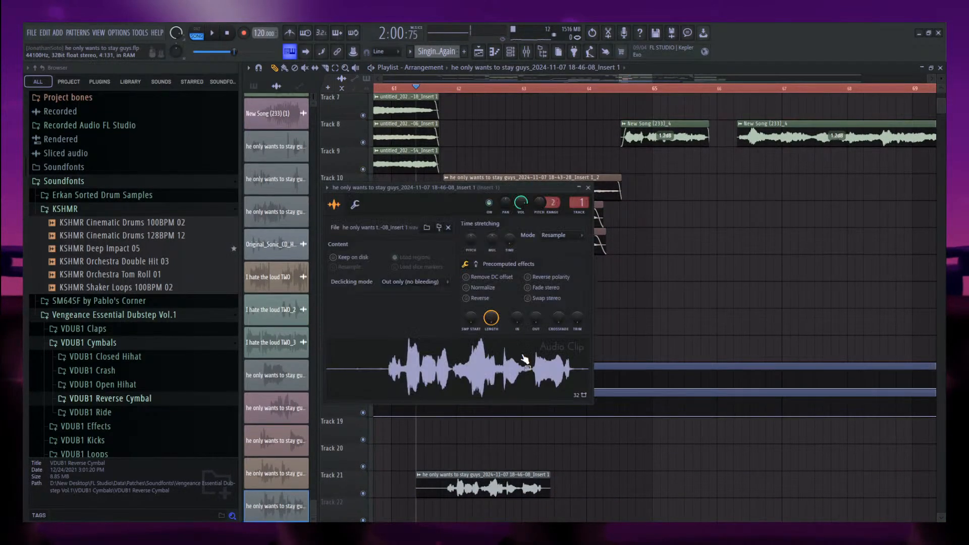
{"action": "key", "text": "space"}
{"action": "left_click", "coordinate": [588, 187]}
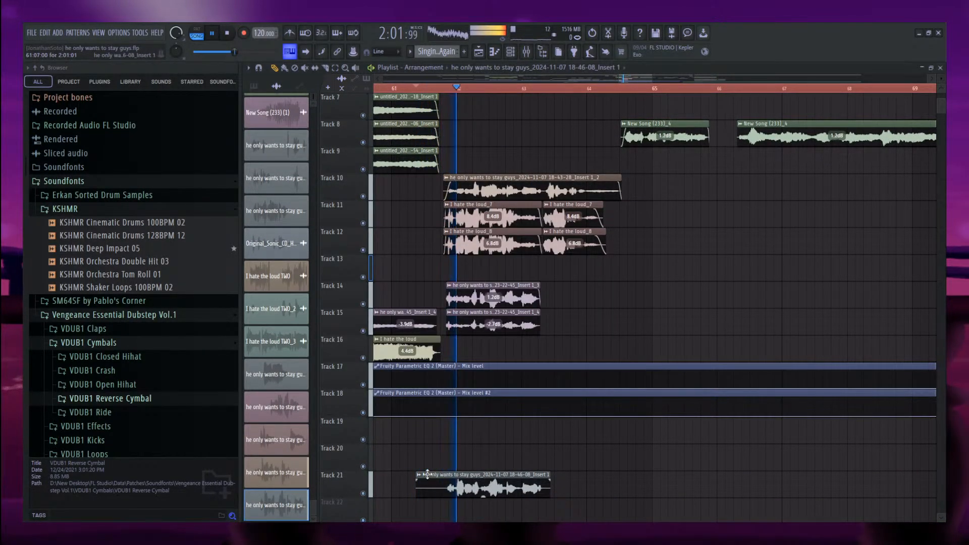
{"action": "left_click_drag", "start_coordinate": [416, 494], "coordinate": [442, 493]}
Move the new take from Track 21 up to Track 4 and play the section from shortly after bar 61.
{"action": "left_click", "coordinate": [522, 488], "text": "ctrl"}
{"action": "key", "text": "shift+Up"}
{"action": "key", "text": "shift+Up"}
{"action": "key", "text": "shift+Up"}
{"action": "key", "text": "shift+Up"}
{"action": "key", "text": "shift+Up"}
{"action": "key", "text": "shift+Up"}
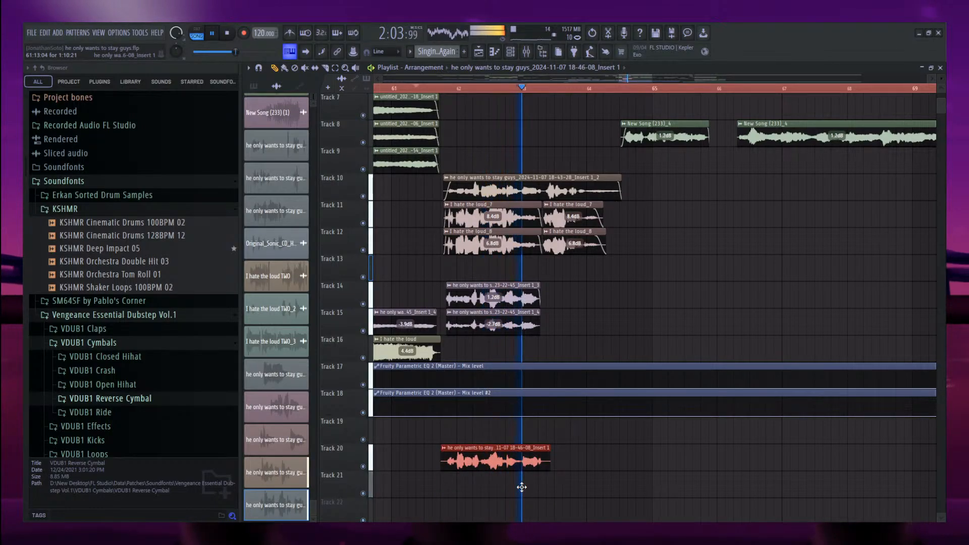
{"action": "key", "text": "shift+Up"}
{"action": "key", "text": "shift+Up"}
{"action": "key", "text": "shift+Up"}
{"action": "key", "text": "shift+Up"}
{"action": "key", "text": "shift+Up"}
{"action": "key", "text": "shift+Up"}
{"action": "key", "text": "shift+Up"}
{"action": "key", "text": "shift+Up"}
{"action": "key", "text": "shift+Up"}
{"action": "key", "text": "shift+Up"}
{"action": "key", "text": "shift+Up"}
{"action": "scroll", "coordinate": [522, 487], "scroll_direction": "up", "scroll_amount": 6}
{"action": "key", "text": "space"}
{"action": "key", "text": "space"}
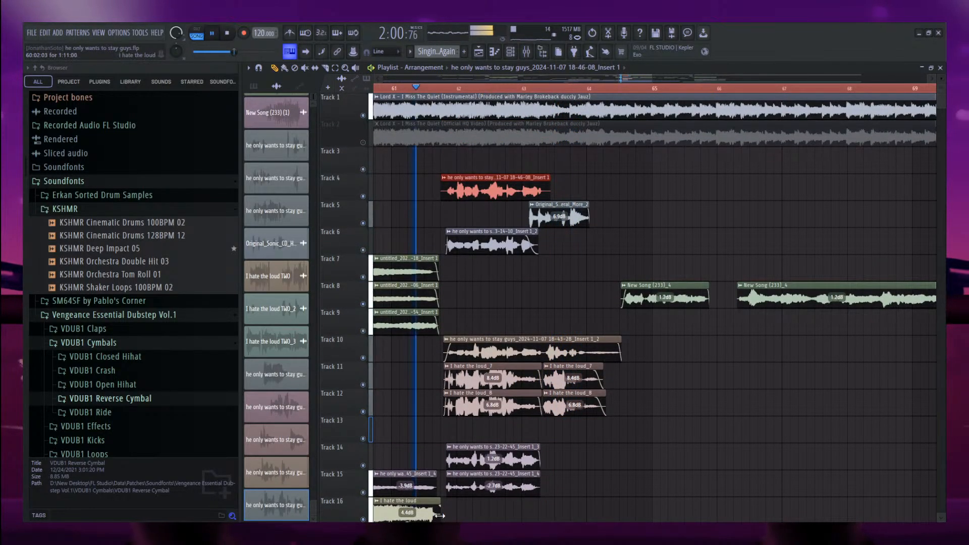
Route the new take on Track 4 to mixer insert 2 and play the section with the mixer showing.
{"action": "double_click", "coordinate": [471, 186]}
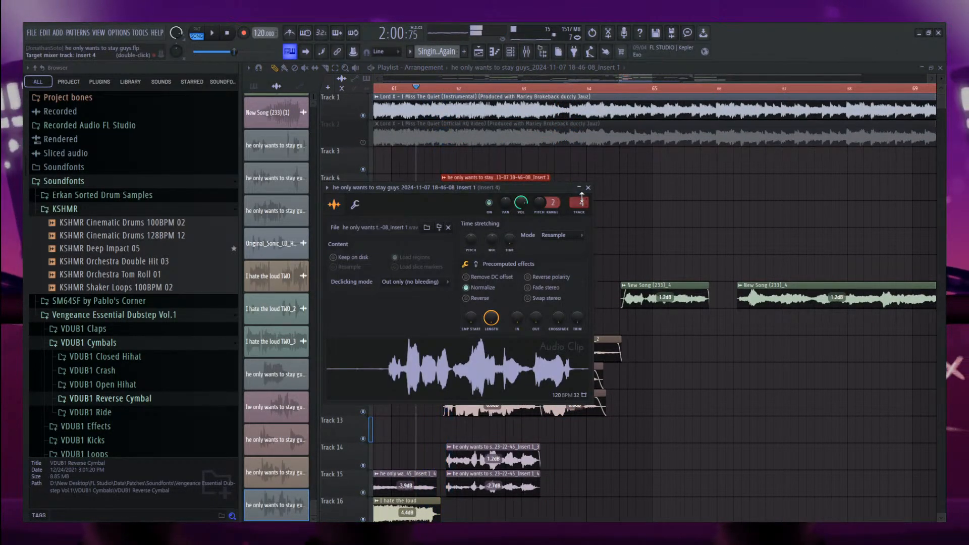
{"action": "key", "text": "space"}
{"action": "key", "text": "F9"}
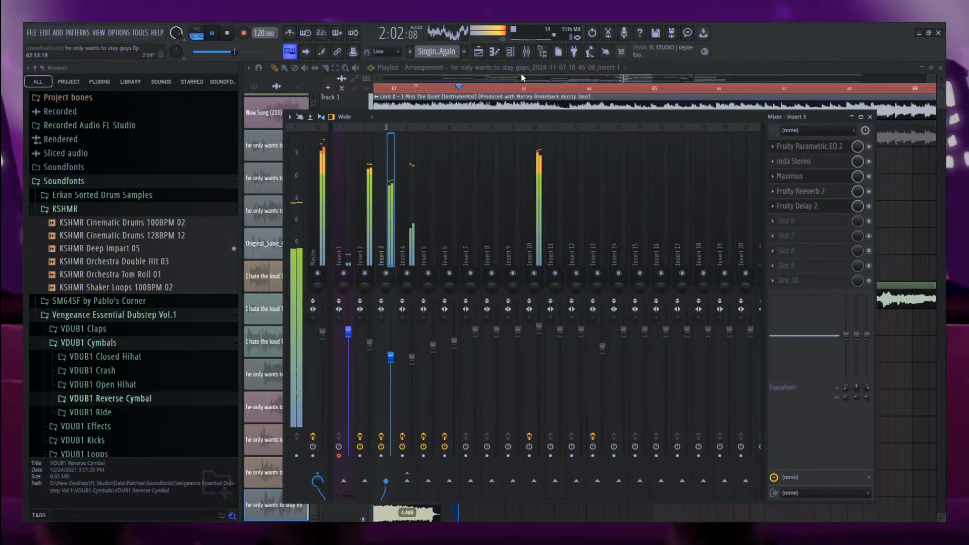
{"action": "left_click", "coordinate": [571, 81]}
{"action": "left_click", "coordinate": [508, 168]}
{"action": "right_click", "coordinate": [532, 171]}
{"action": "left_click", "coordinate": [533, 170]}
{"action": "right_click", "coordinate": [546, 181]}
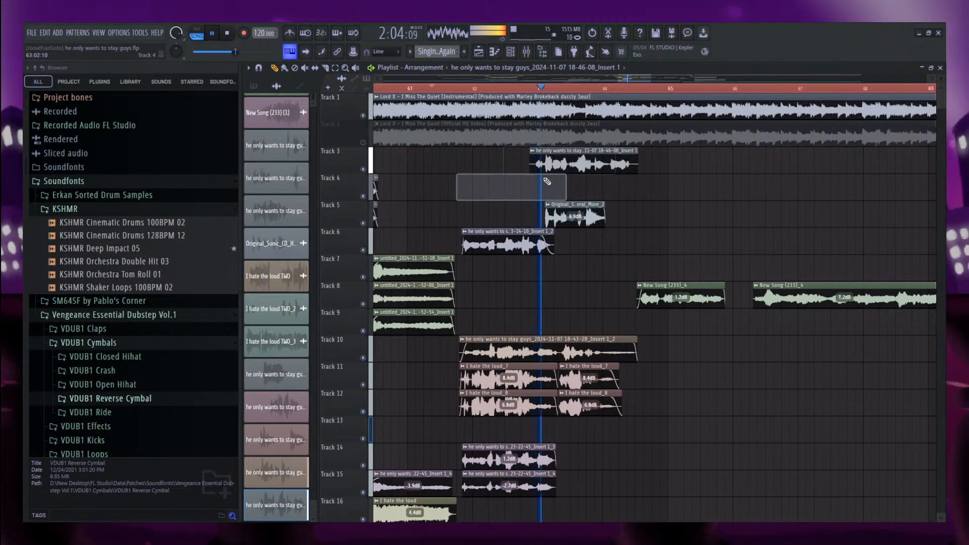
{"action": "key", "text": "ctrl+z"}
{"action": "right_click", "coordinate": [560, 165]}
Load the Track 4 take into NewTone, centre its opening notes and raise its two high C6 notes to C#6.
{"action": "key", "text": "space"}
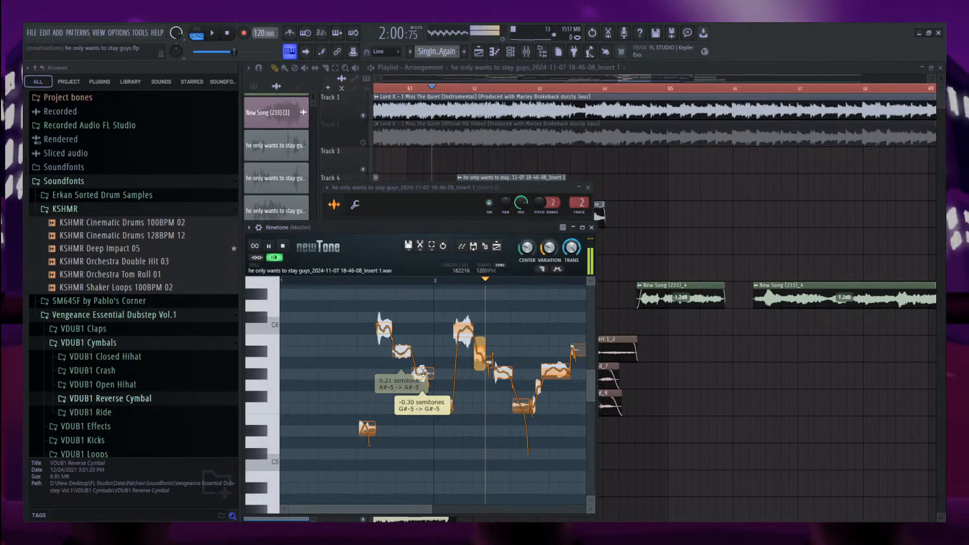
{"action": "key", "text": "space"}
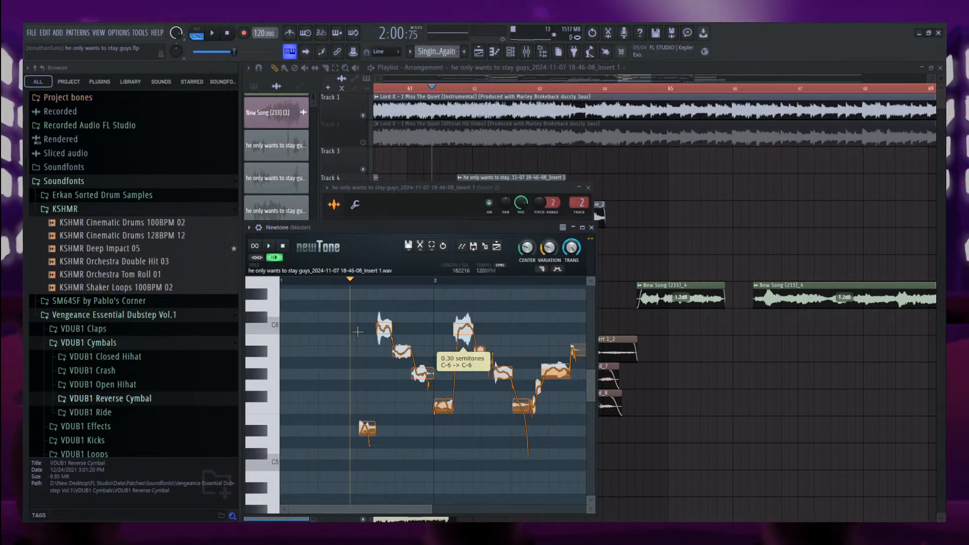
{"action": "key", "text": "space"}
{"action": "left_click_drag", "start_coordinate": [384, 328], "coordinate": [385, 316]}
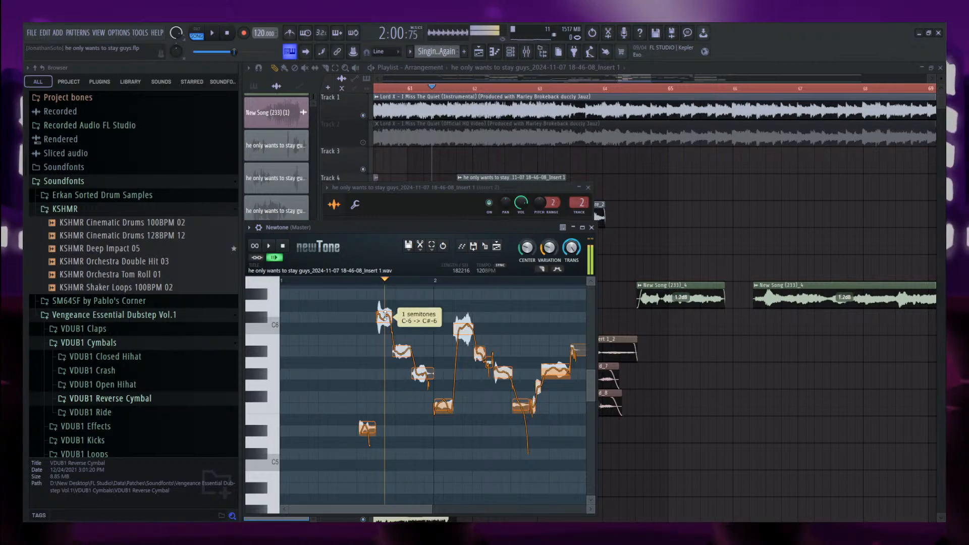
{"action": "left_click_drag", "start_coordinate": [470, 329], "coordinate": [470, 316]}
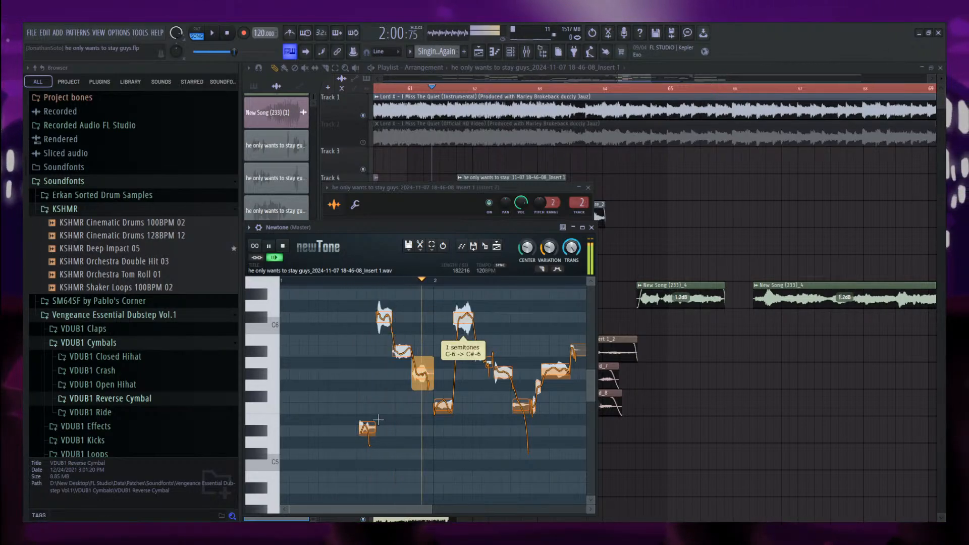
{"action": "scroll", "coordinate": [374, 428], "scroll_direction": "down", "scroll_amount": 1}
{"action": "key", "text": "space"}
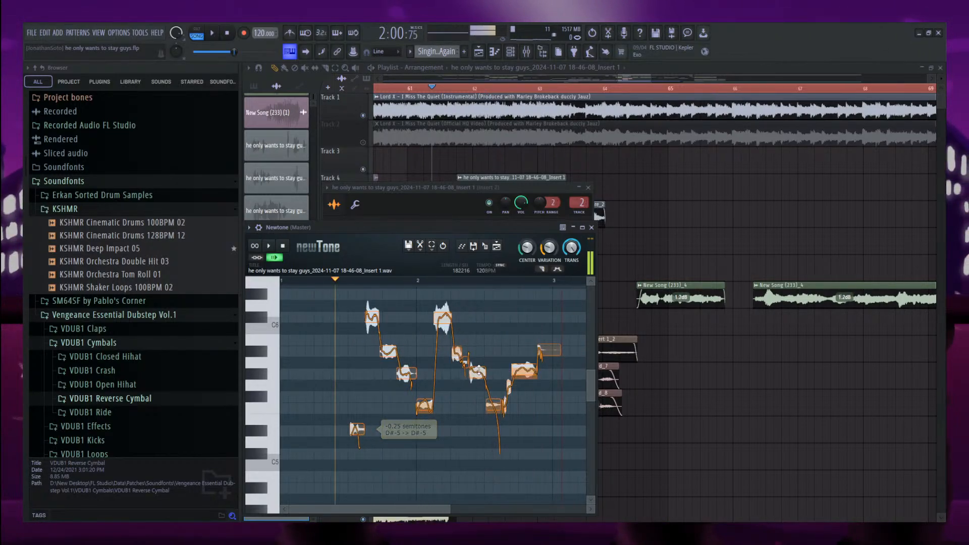
Centre the pitch of the low F5 note and the A#5 and G#5 notes after bar 2, auditioning the result.
{"action": "left_click_drag", "start_coordinate": [479, 371], "coordinate": [480, 376]}
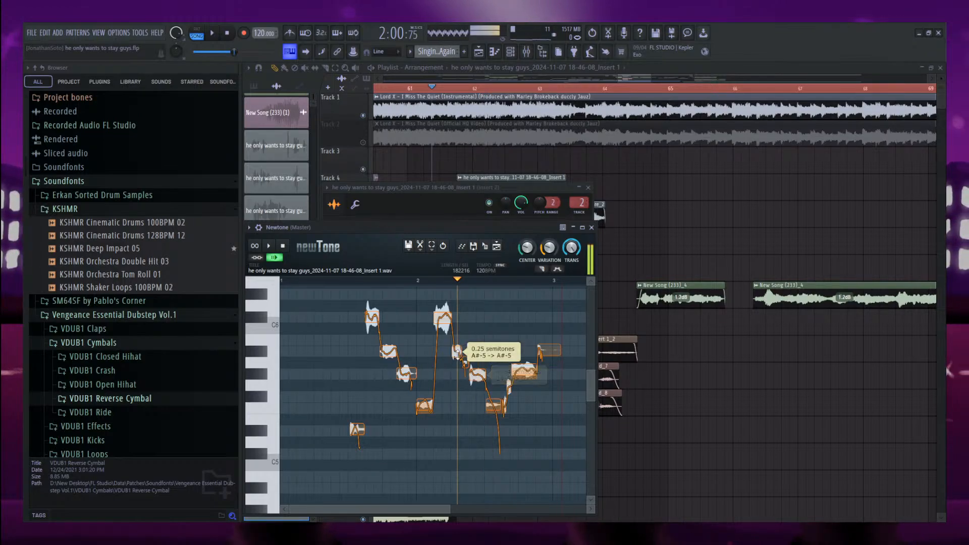
{"action": "key", "text": "space"}
{"action": "left_click", "coordinate": [424, 407]}
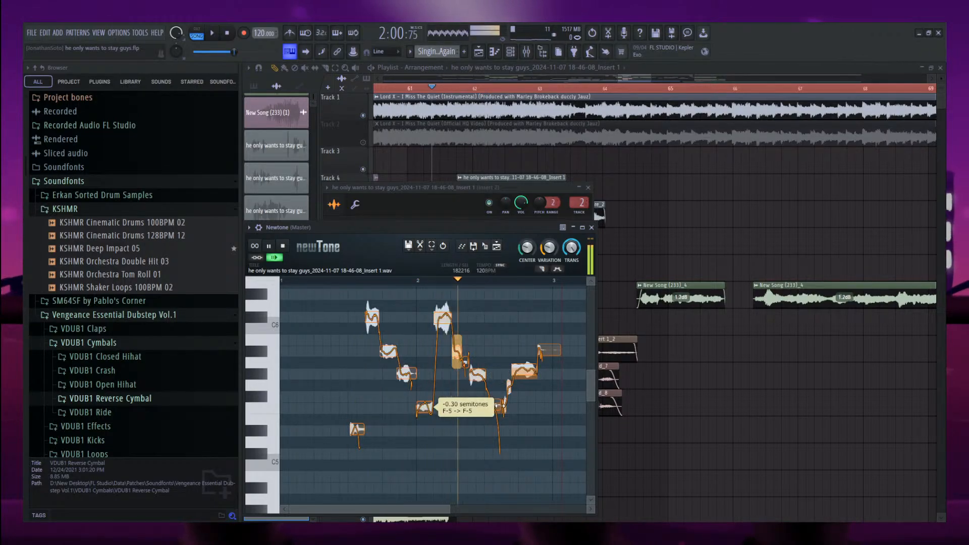
{"action": "key", "text": "space"}
{"action": "left_click", "coordinate": [532, 373]}
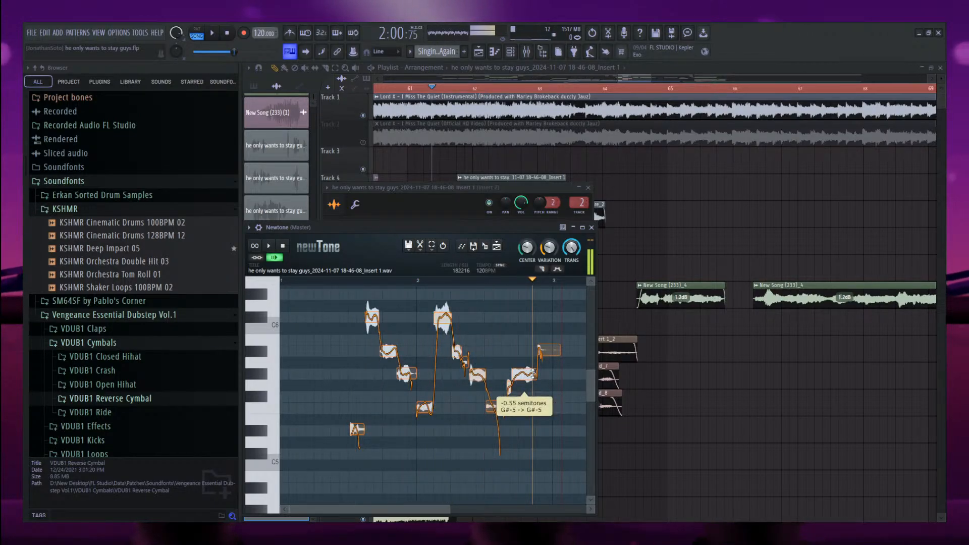
{"action": "key", "text": "space"}
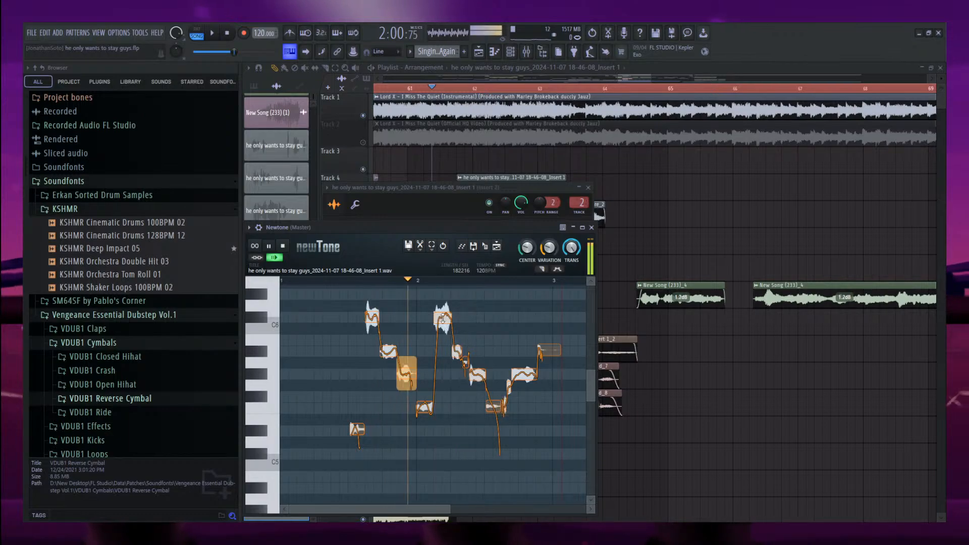
Raise the second high note from C#6 to D#6 and snap the short notes before bar 3 to pitch.
{"action": "left_click_drag", "start_coordinate": [443, 318], "coordinate": [443, 298]}
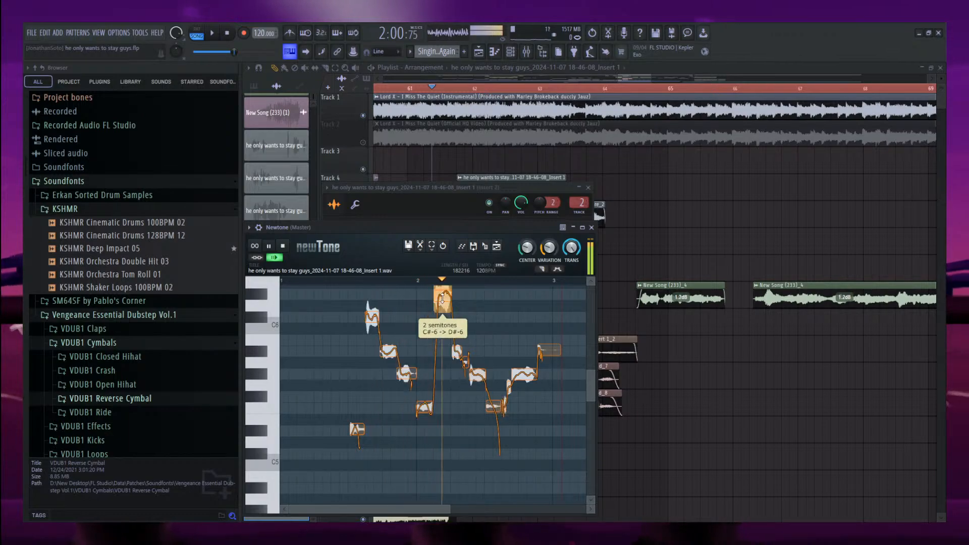
{"action": "key", "text": "space"}
{"action": "left_click", "coordinate": [508, 382]}
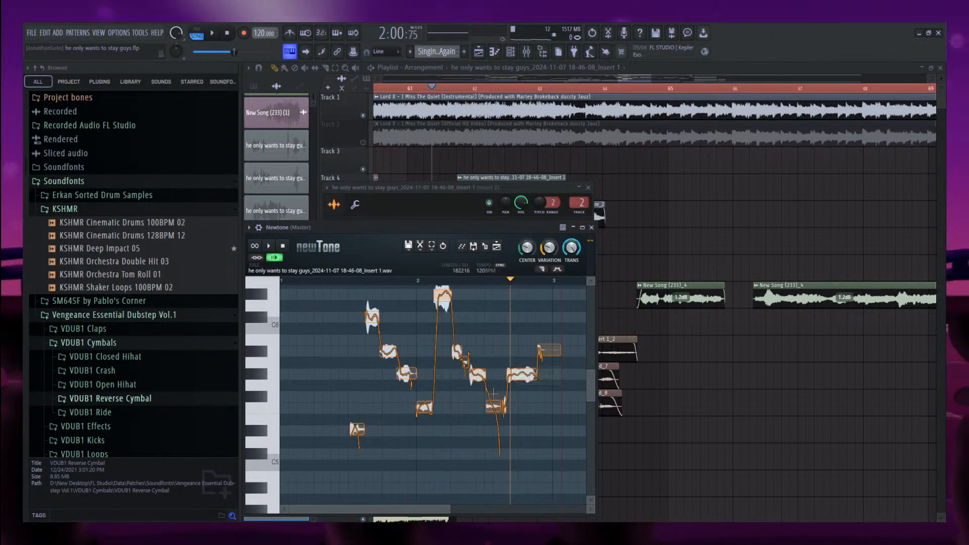
{"action": "left_click", "coordinate": [496, 404]}
Replace the original take on Track 4 with the retuned version from NewTone.
{"action": "left_click_drag", "start_coordinate": [481, 189], "coordinate": [682, 231]}
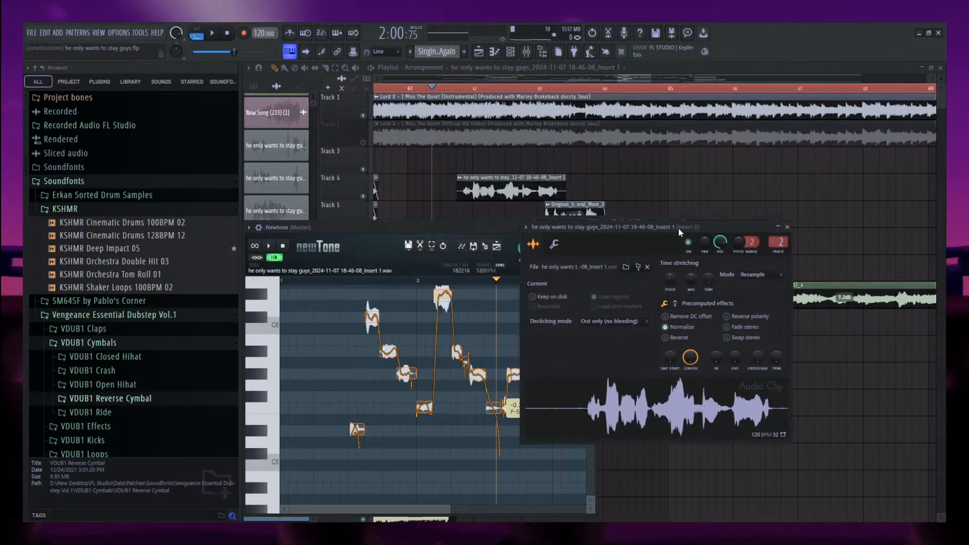
{"action": "left_click_drag", "start_coordinate": [490, 228], "coordinate": [481, 256]}
{"action": "left_click", "coordinate": [482, 273]}
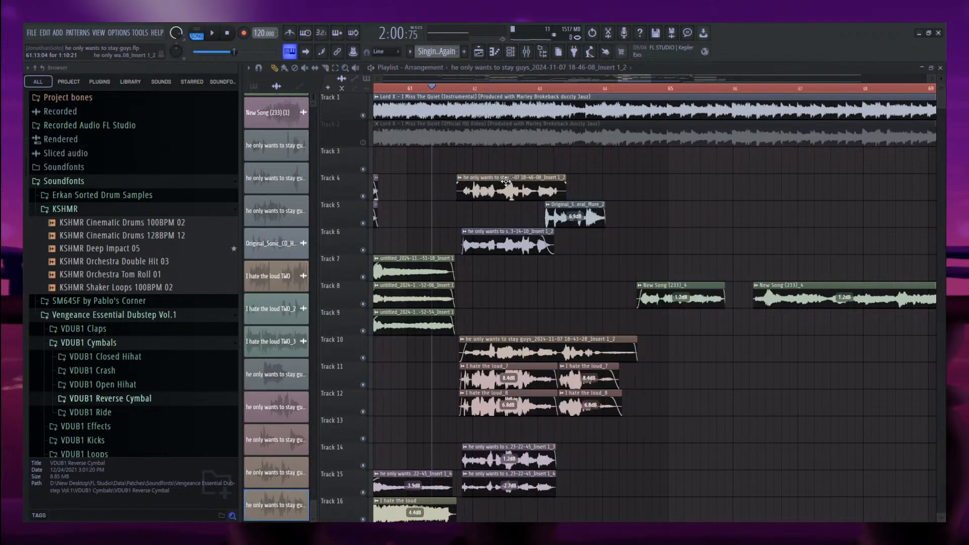
Play the section and add short fades to both ends of the retuned take on Track 4.
{"action": "key", "text": "space"}
{"action": "left_click_drag", "start_coordinate": [563, 189], "coordinate": [553, 189]}
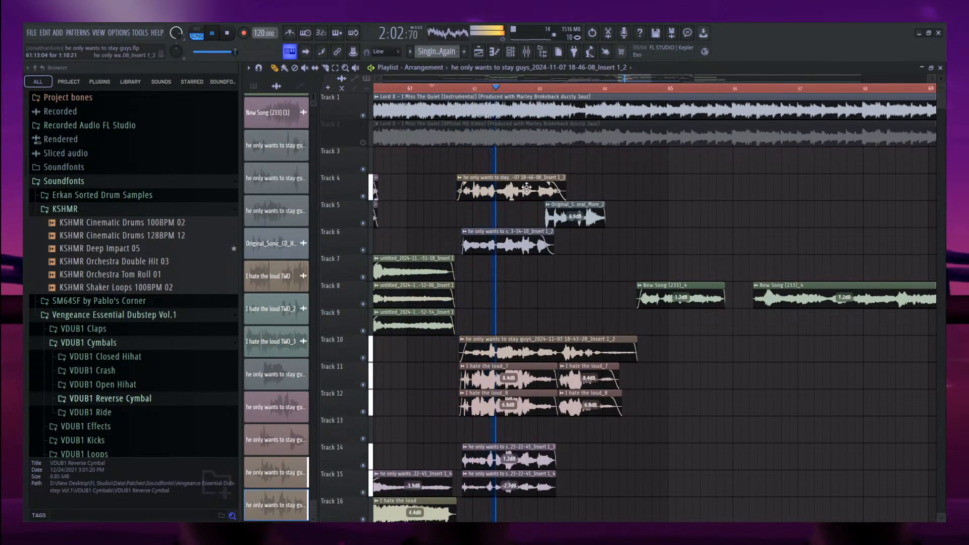
{"action": "double_click", "coordinate": [550, 190]}
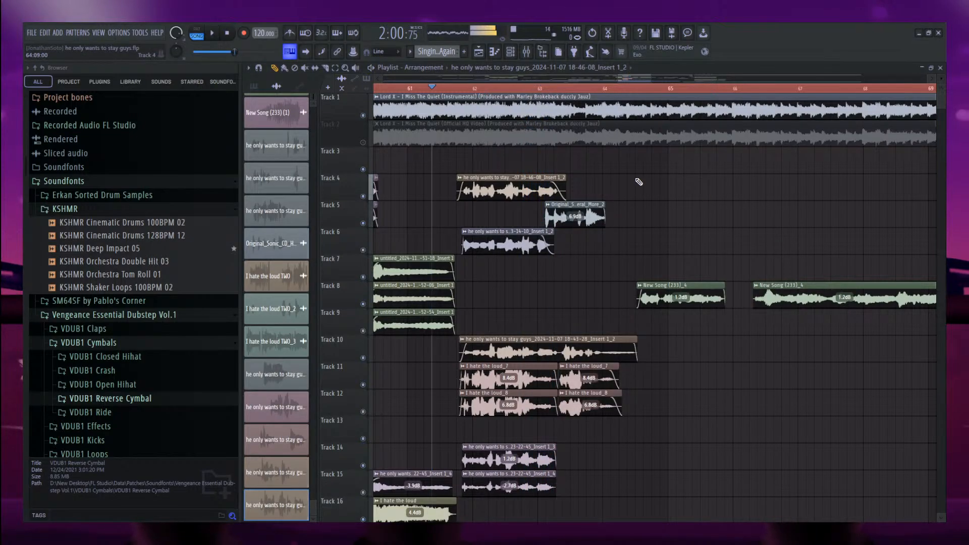
Replay the section from shortly after bar 61 to hear the faded Track 4 take with the other vocals.
{"action": "key", "text": "space"}
{"action": "scroll", "coordinate": [553, 205], "scroll_direction": "up", "scroll_amount": 3}
{"action": "scroll", "coordinate": [551, 207], "scroll_direction": "down", "scroll_amount": 2}
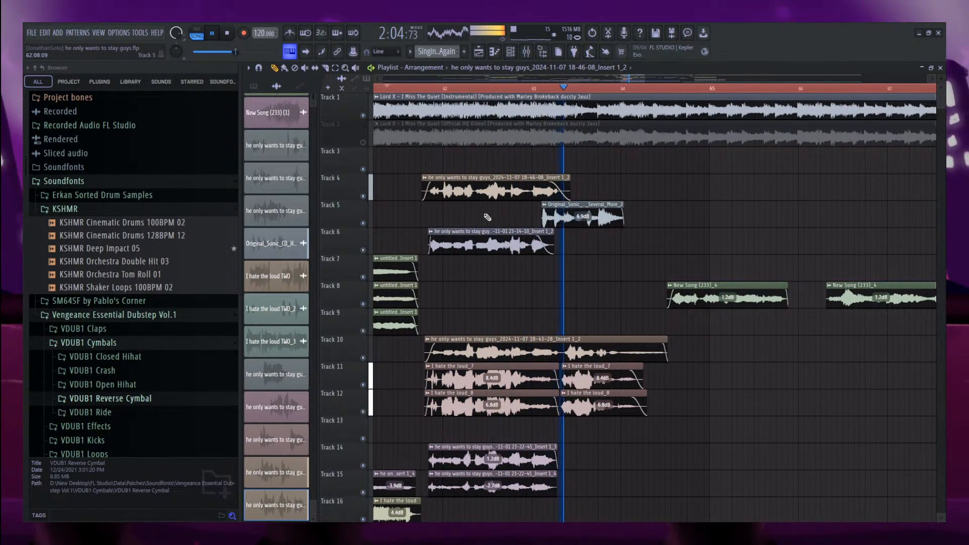
{"action": "key", "text": "space"}
{"action": "key", "text": "space"}
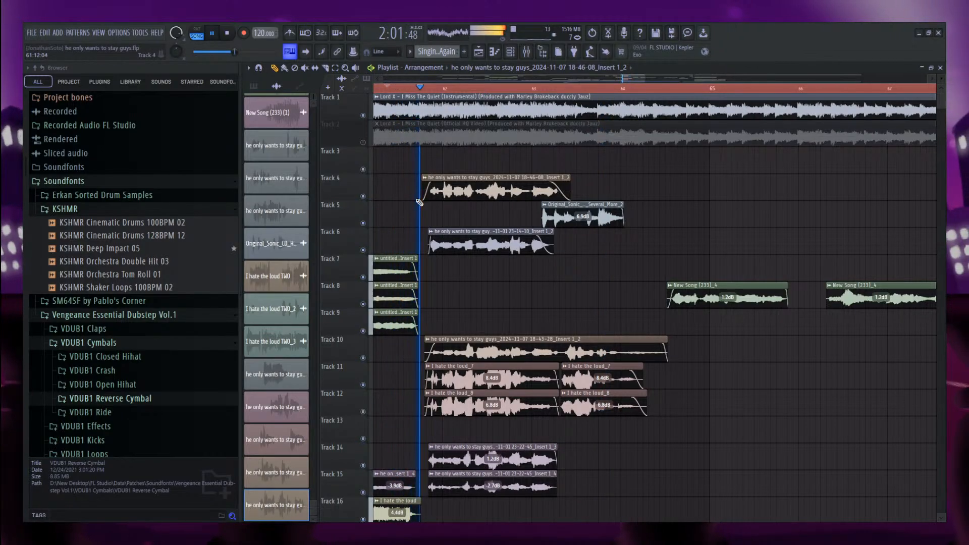
{"action": "scroll", "coordinate": [600, 297], "scroll_direction": "down", "scroll_amount": 1}
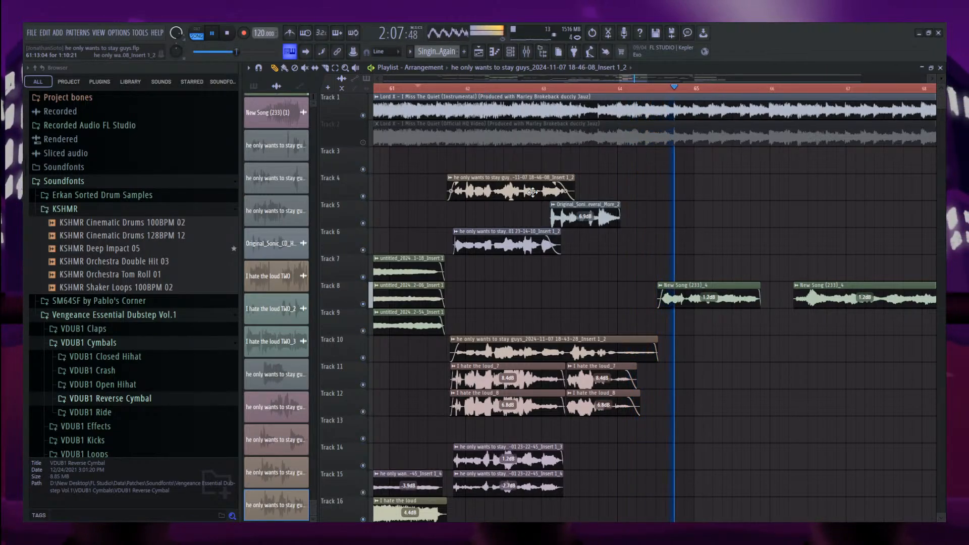
Set the playback start to bar 63, record a new vocal take from there and turn recording off.
{"action": "left_click", "coordinate": [532, 89]}
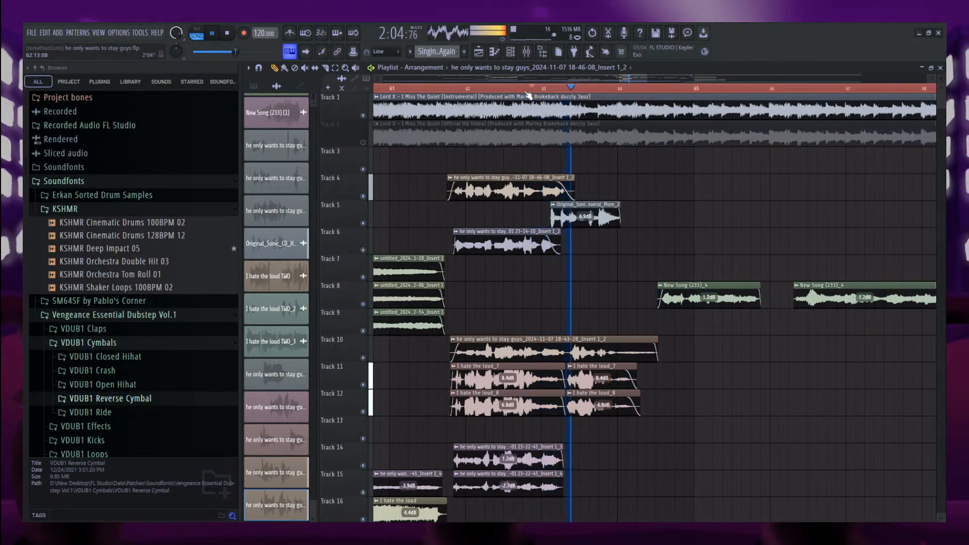
{"action": "left_click", "coordinate": [545, 90]}
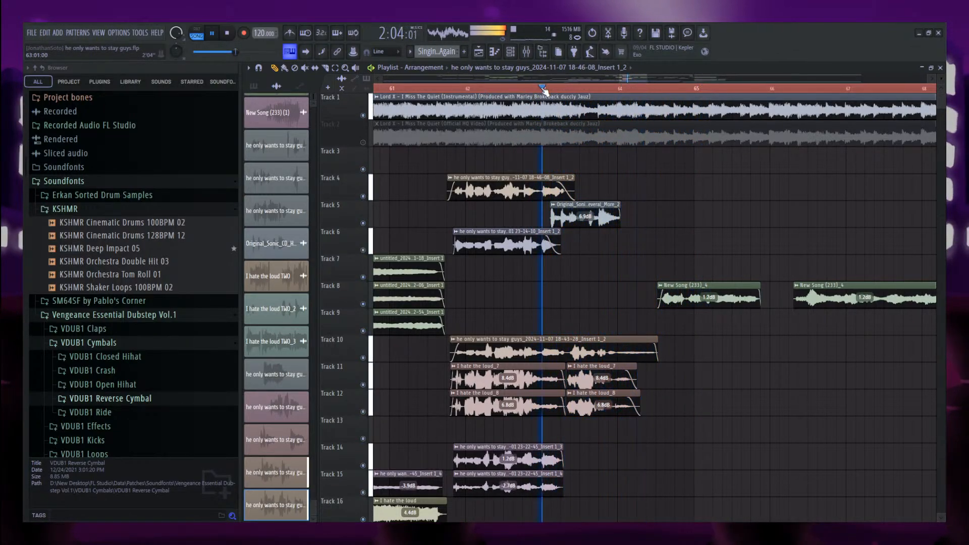
{"action": "left_click", "coordinate": [245, 35]}
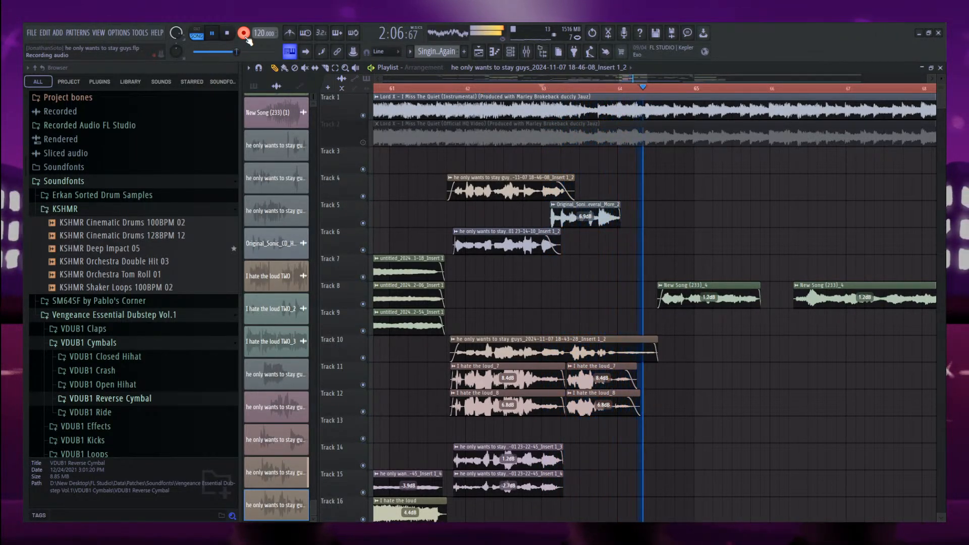
{"action": "left_click", "coordinate": [244, 33]}
{"action": "scroll", "coordinate": [603, 412], "scroll_direction": "down", "scroll_amount": 5}
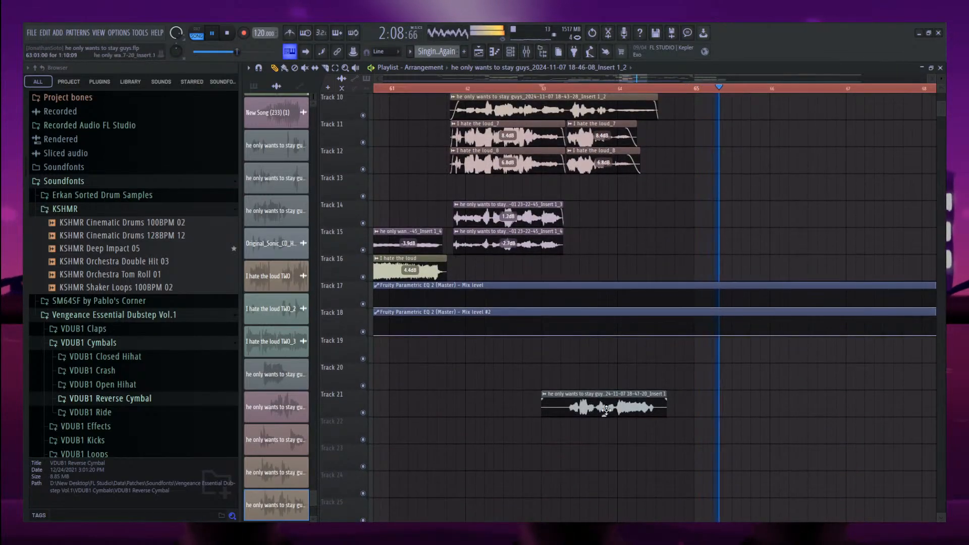
Load the new Track 21 take into NewTone, centre its notes and lower the D5 note to C#5.
{"action": "double_click", "coordinate": [603, 411]}
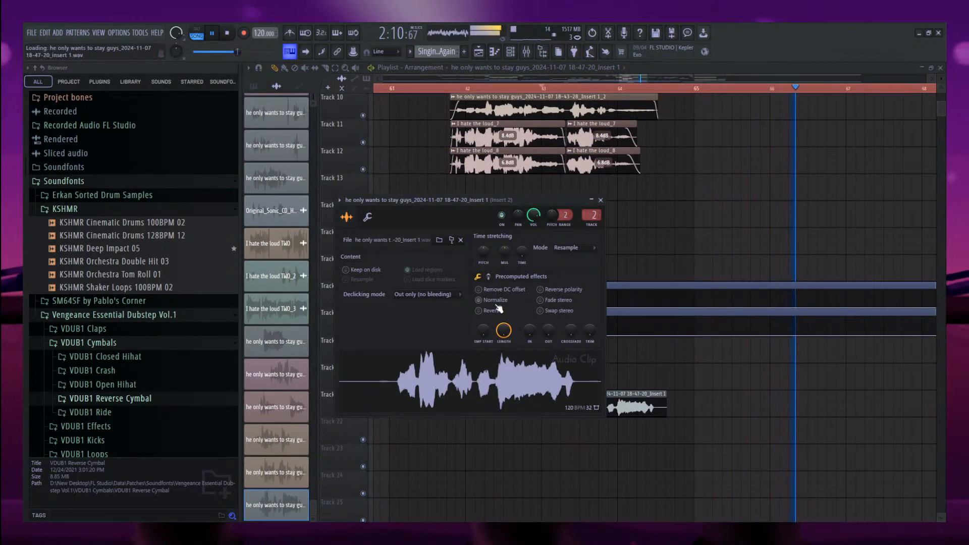
{"action": "key", "text": "ctrl+t"}
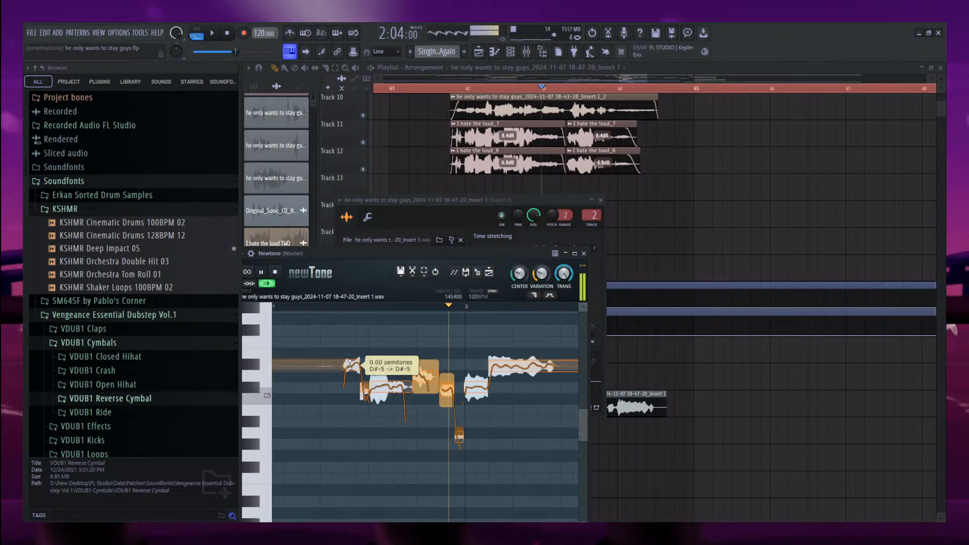
{"action": "key", "text": "space"}
{"action": "key", "text": "space"}
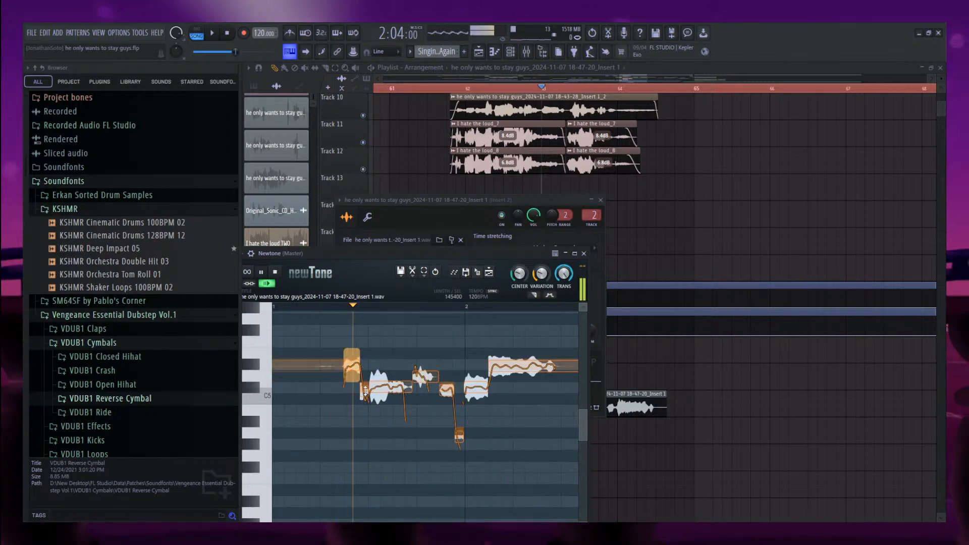
{"action": "key", "text": "space"}
{"action": "key", "text": "space"}
{"action": "left_click_drag", "start_coordinate": [428, 377], "coordinate": [428, 390]}
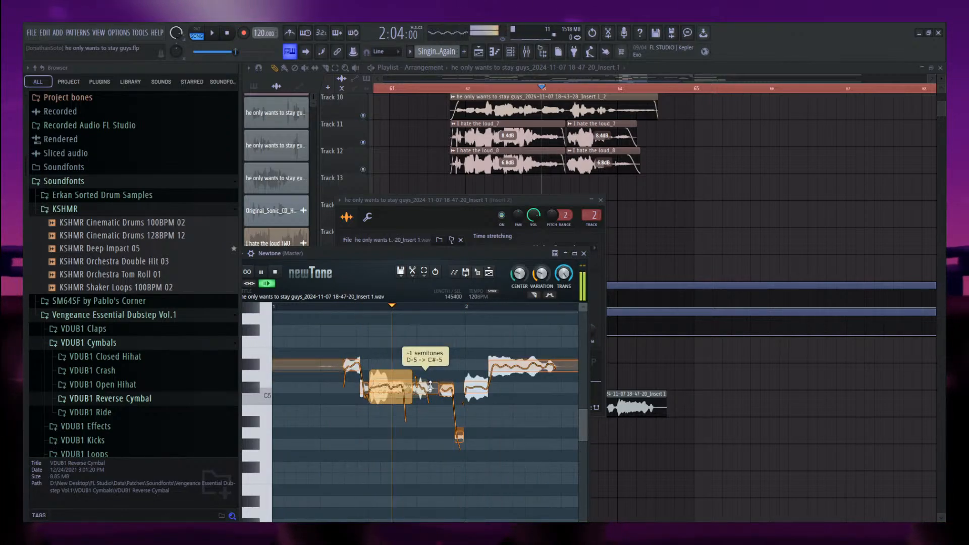
{"action": "key", "text": "space"}
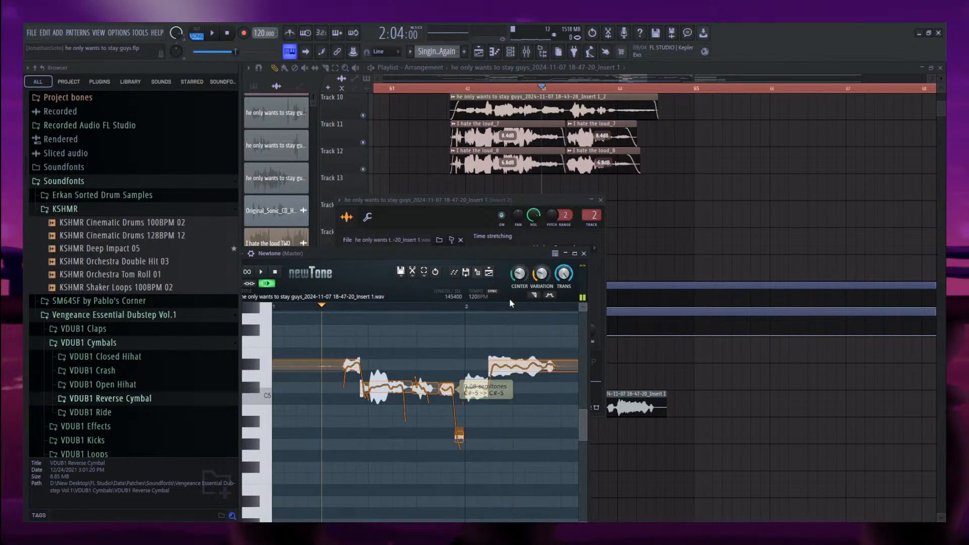
Replace the Track 21 take with its retuned version and trim its start to step 6 of bar 63.
{"action": "left_click_drag", "start_coordinate": [482, 278], "coordinate": [633, 411]}
{"action": "key", "text": "space"}
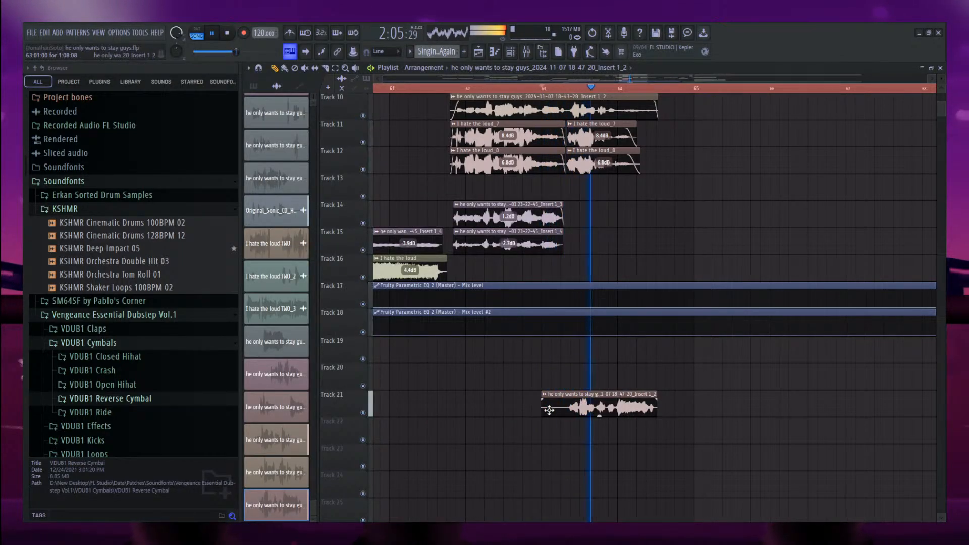
{"action": "left_click_drag", "start_coordinate": [542, 404], "coordinate": [565, 404]}
Normalize the retuned take on Track 21 and add a short fade-out at its end.
{"action": "double_click", "coordinate": [597, 405]}
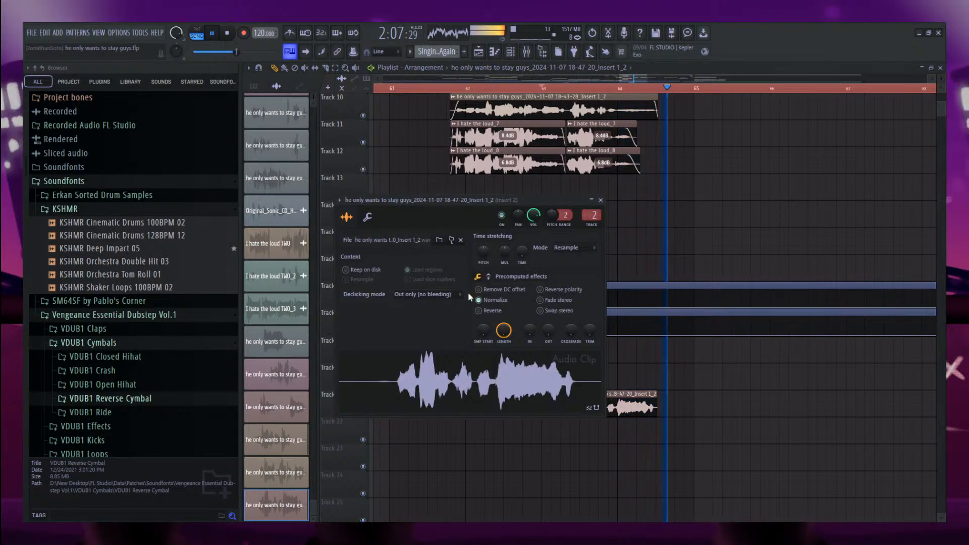
{"action": "left_click", "coordinate": [477, 300]}
{"action": "key", "text": "space"}
{"action": "key", "text": "space"}
{"action": "left_click_drag", "start_coordinate": [656, 401], "coordinate": [650, 403]}
Move the retuned take from Track 21 up to Track 13.
{"action": "left_click_drag", "start_coordinate": [743, 433], "coordinate": [645, 400]}
{"action": "key", "text": "shift+Up"}
{"action": "key", "text": "shift+Up"}
{"action": "key", "text": "shift+Up"}
{"action": "key", "text": "shift+Up"}
{"action": "key", "text": "shift+Up"}
{"action": "key", "text": "shift+Up"}
{"action": "key", "text": "shift+Up"}
{"action": "key", "text": "shift+Up"}
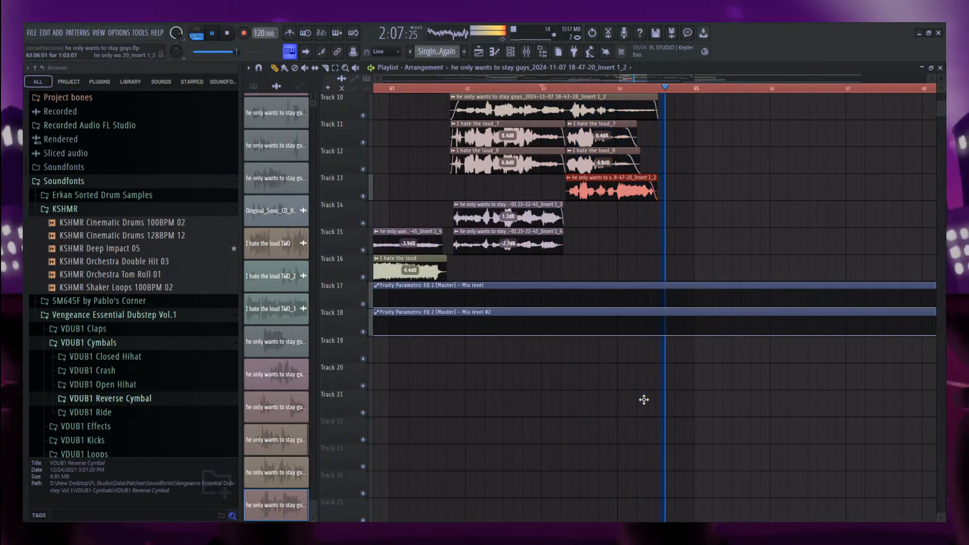
Raise the gain of the second I hate the loud clips to 9.9 dB on Track 11 and 8.3 dB on Track 12.
{"action": "scroll", "coordinate": [644, 399], "scroll_direction": "up", "scroll_amount": 5}
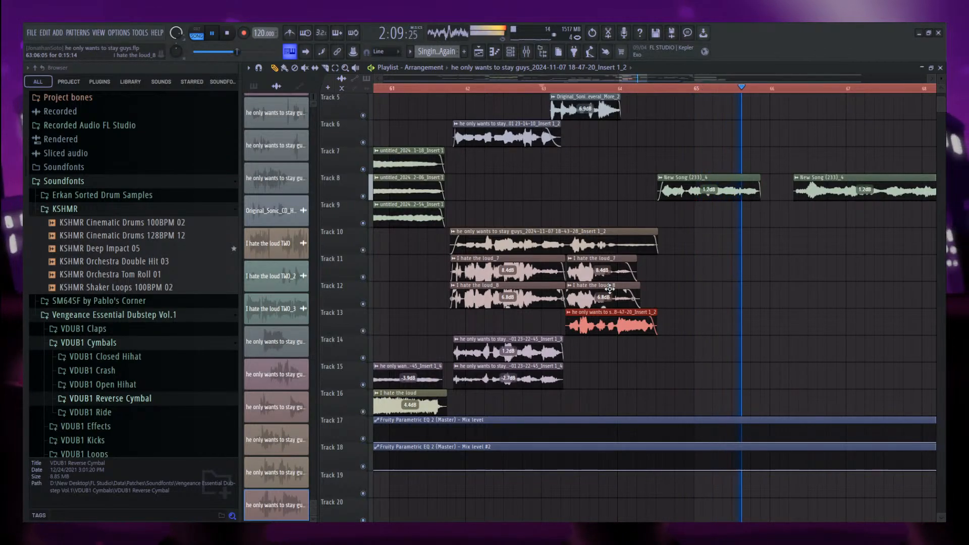
{"action": "left_click_drag", "start_coordinate": [611, 290], "coordinate": [603, 271]}
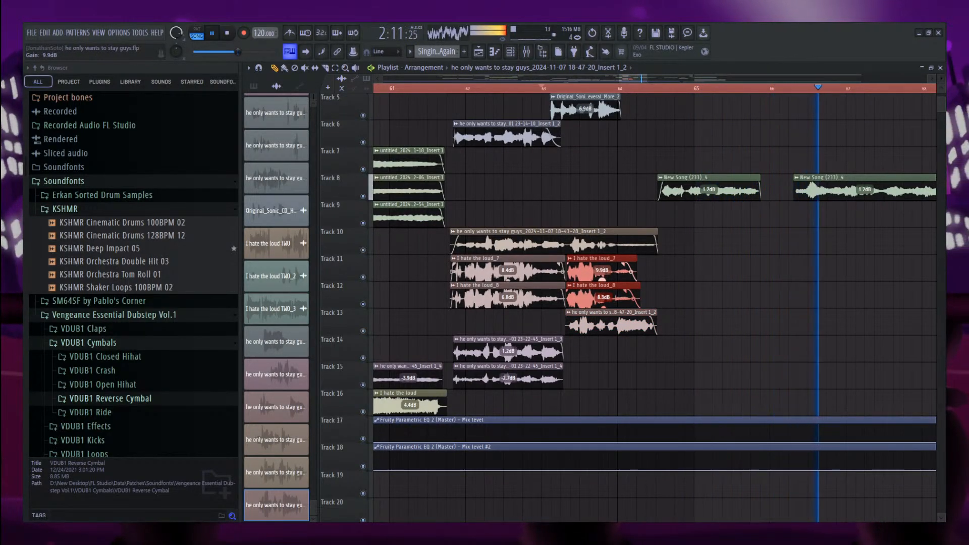
Deselect the clips, play back the arrangement from bar 63 and save the project.
{"action": "left_click", "coordinate": [676, 253], "text": "ctrl"}
{"action": "scroll", "coordinate": [601, 212], "scroll_direction": "down", "scroll_amount": 2}
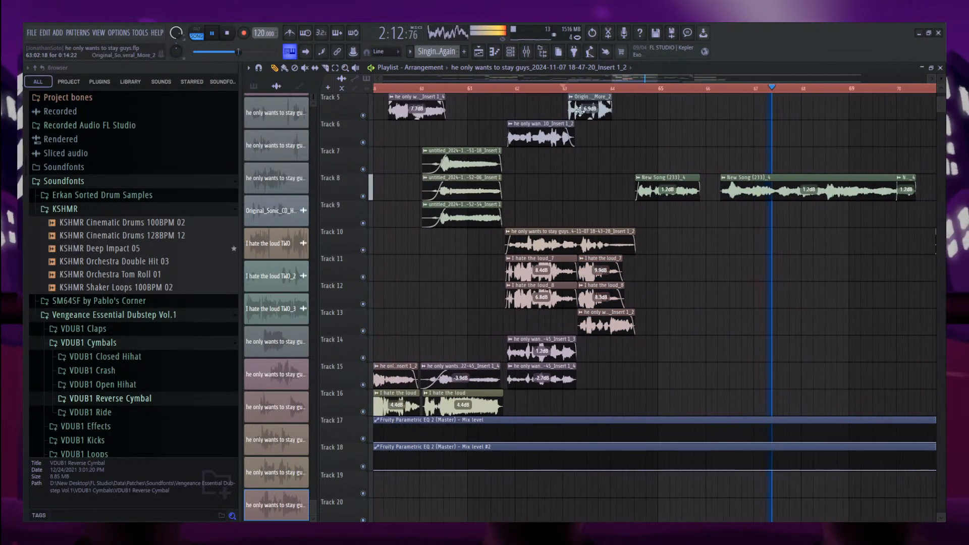
{"action": "left_click", "coordinate": [564, 89]}
{"action": "scroll", "coordinate": [623, 167], "scroll_direction": "up", "scroll_amount": 3}
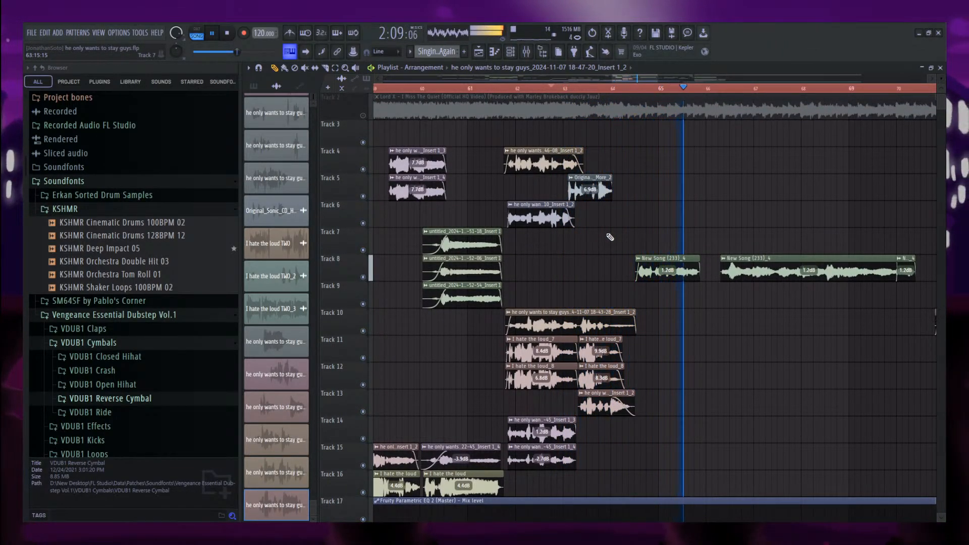
{"action": "scroll", "coordinate": [610, 237], "scroll_direction": "down", "scroll_amount": 3}
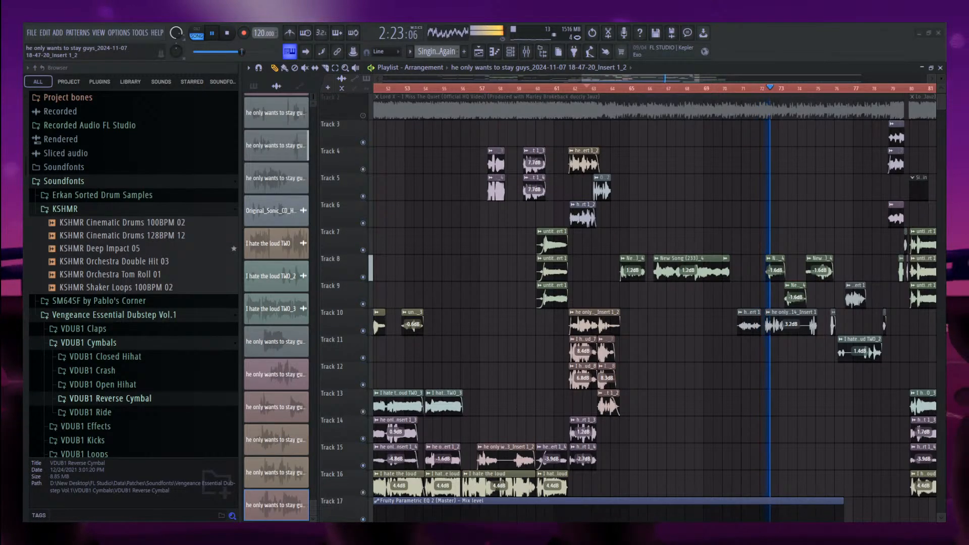
{"action": "key", "text": "ctrl+s"}
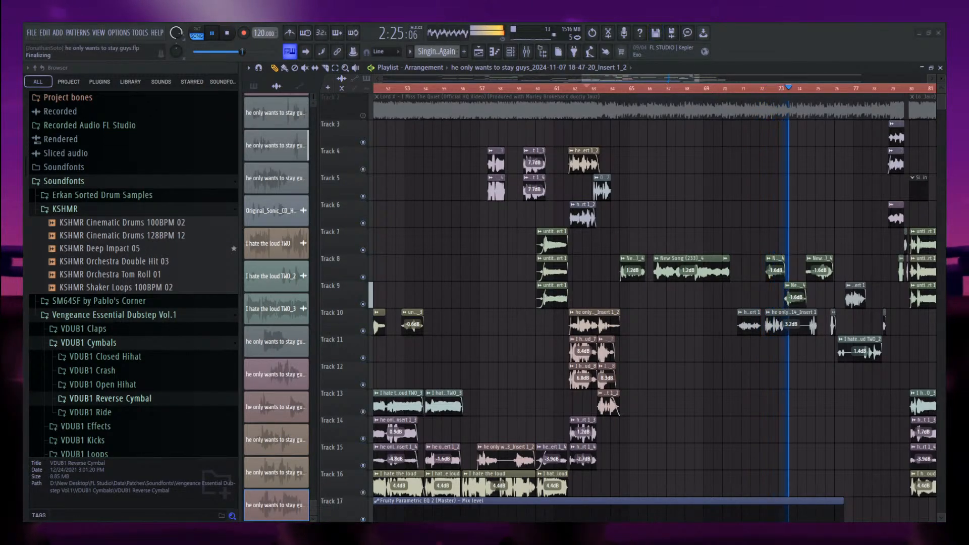
Raise the gain of the 00-33-14 take at bar 72 on Track 10 to 4.0 dB and check its mixer channel, Insert 2.
{"action": "scroll", "coordinate": [777, 330], "scroll_direction": "down", "scroll_amount": 2}
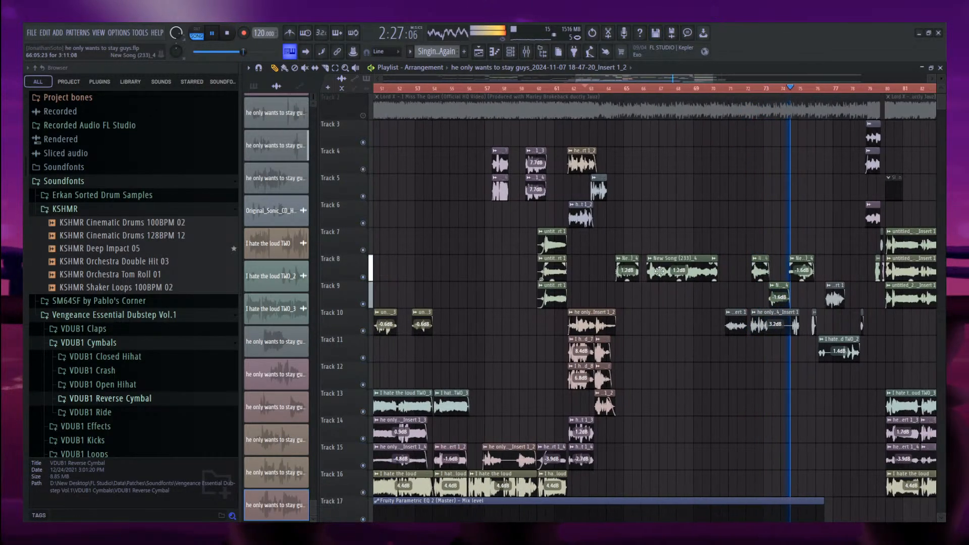
{"action": "double_click", "coordinate": [755, 329]}
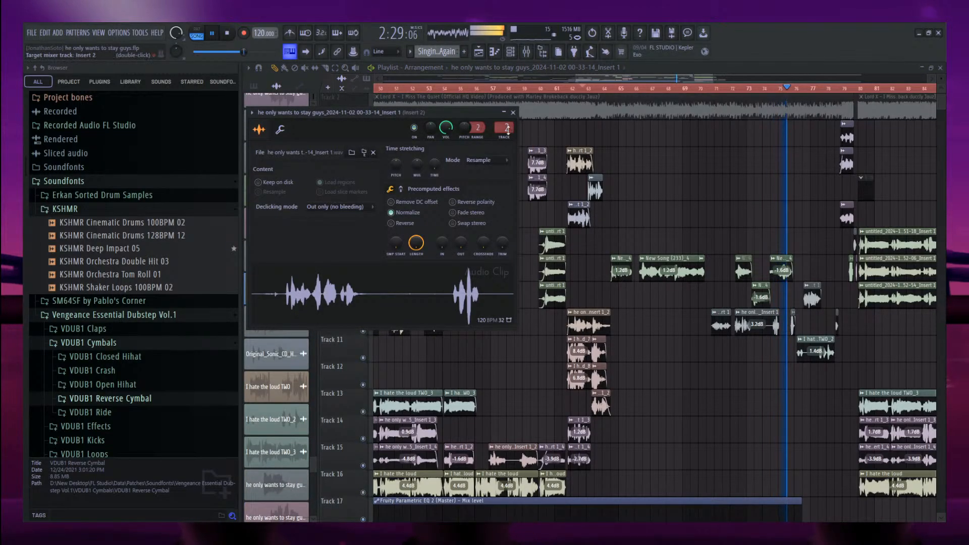
{"action": "scroll", "coordinate": [808, 325], "scroll_direction": "up", "scroll_amount": 2}
{"action": "double_click", "coordinate": [649, 331]}
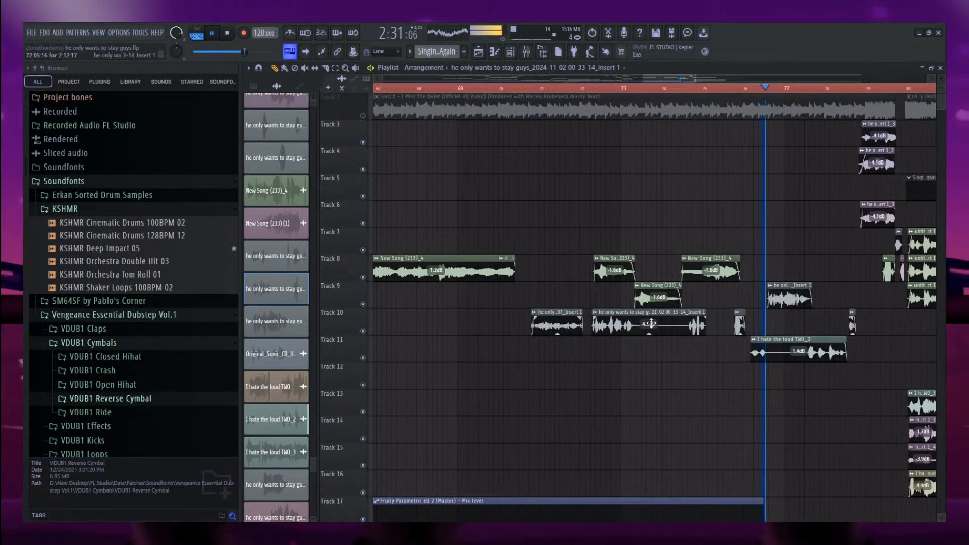
{"action": "double_click", "coordinate": [504, 128]}
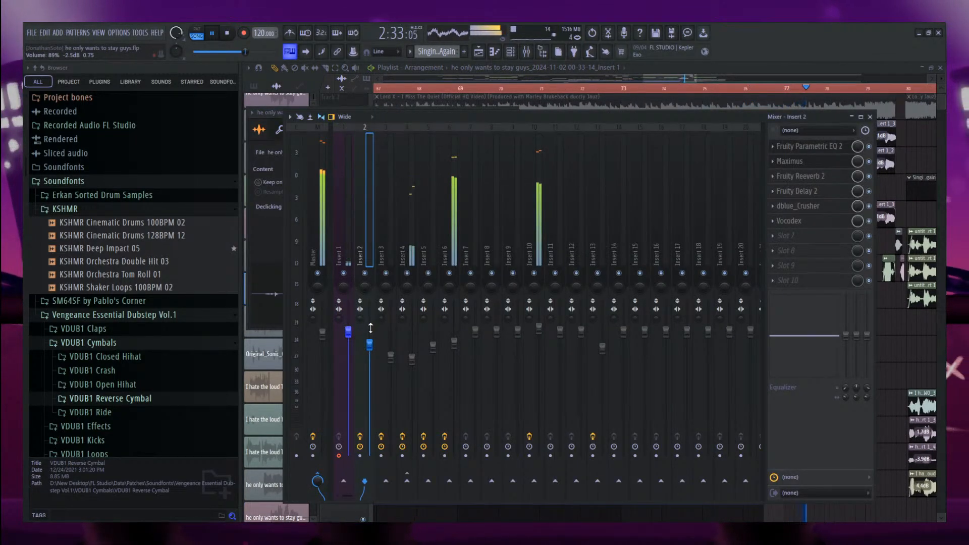
{"action": "left_click", "coordinate": [668, 81]}
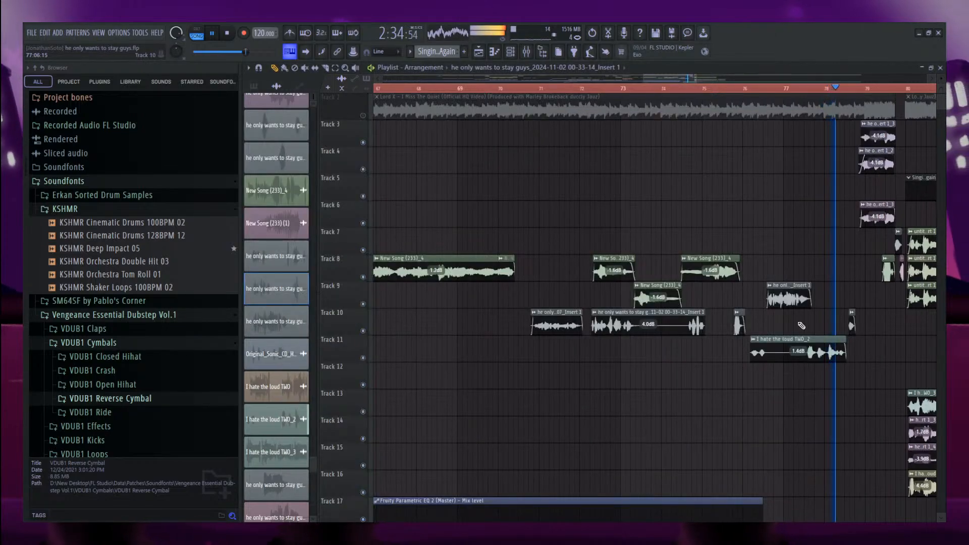
Inspect the audio clip settings of the Track 10 takes and play the section back from bar 71.
{"action": "double_click", "coordinate": [739, 326]}
{"action": "right_click", "coordinate": [761, 205]}
{"action": "double_click", "coordinate": [648, 327]}
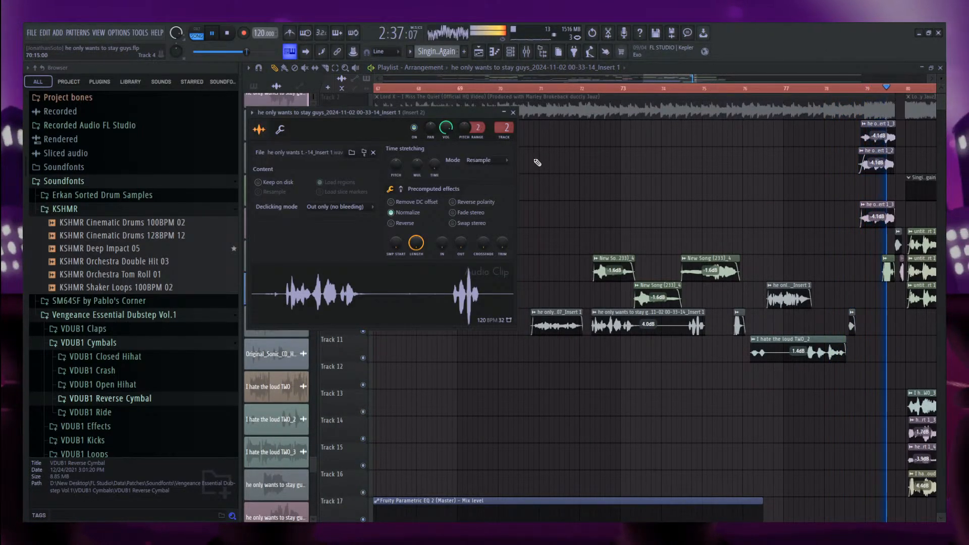
{"action": "left_click", "coordinate": [550, 89]}
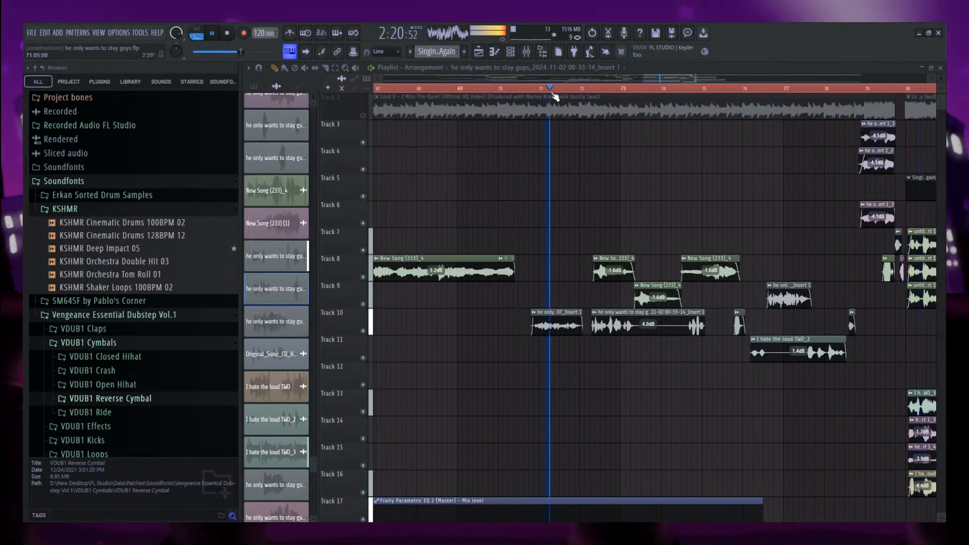
{"action": "double_click", "coordinate": [560, 314]}
{"action": "left_click", "coordinate": [596, 203]}
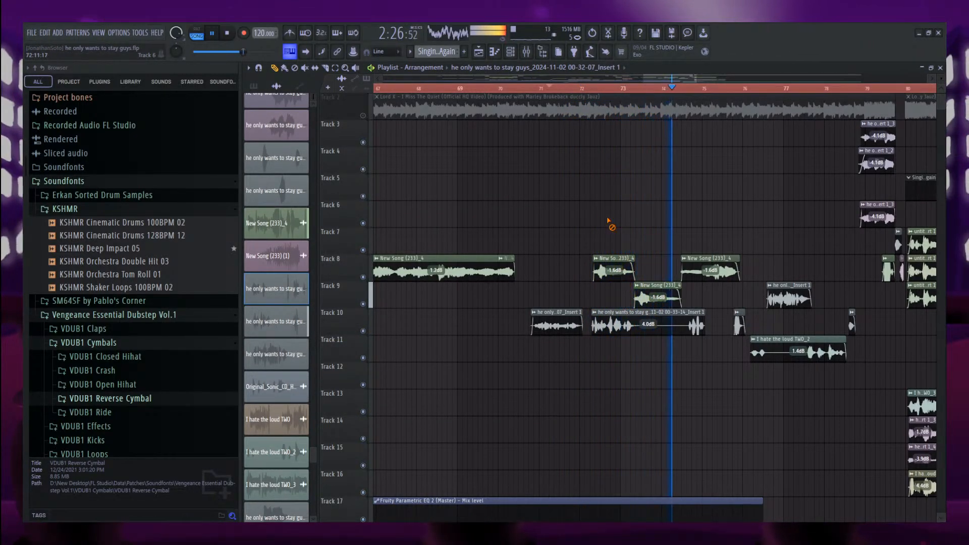
Audition the instrumental-only section after the last vocal clips, playing from about the middle of bar 97.
{"action": "scroll", "coordinate": [607, 219], "scroll_direction": "up", "scroll_amount": 3}
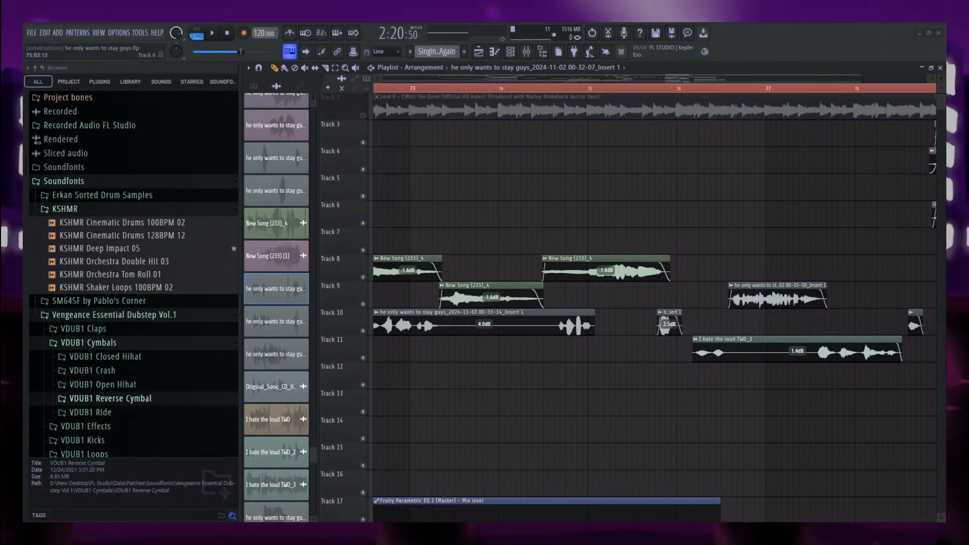
{"action": "scroll", "coordinate": [878, 204], "scroll_direction": "down", "scroll_amount": 10}
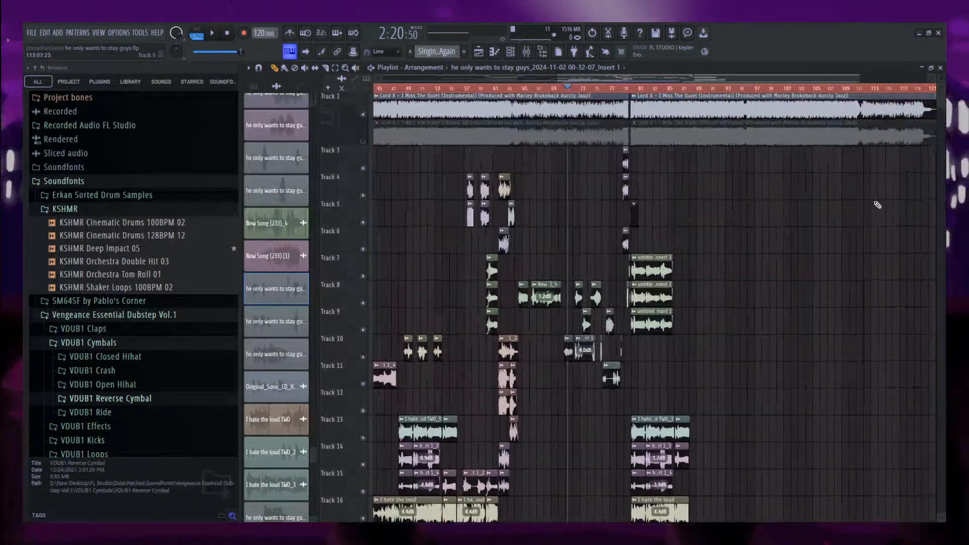
{"action": "scroll", "coordinate": [878, 205], "scroll_direction": "up", "scroll_amount": 4}
{"action": "left_click", "coordinate": [591, 89]}
{"action": "key", "text": "space"}
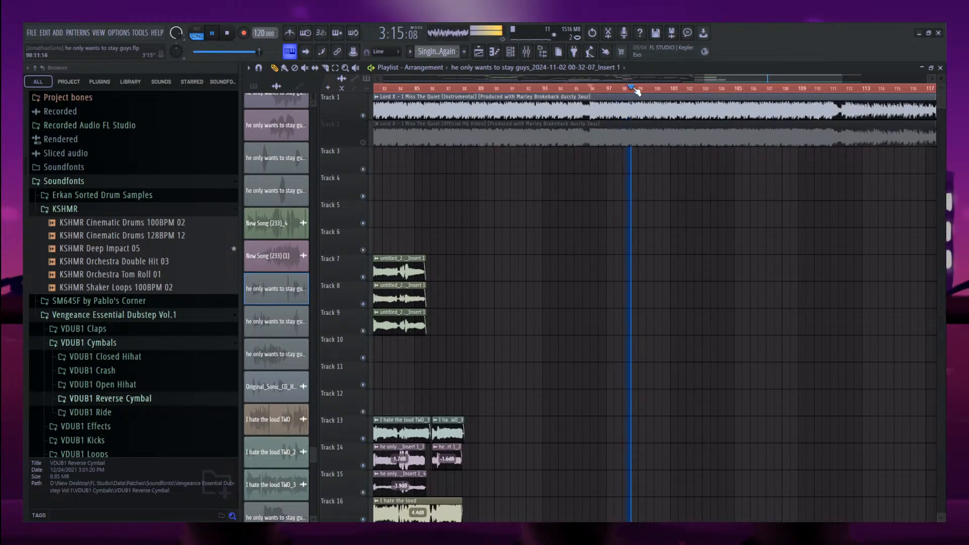
{"action": "scroll", "coordinate": [634, 90], "scroll_direction": "up", "scroll_amount": 3}
{"action": "key", "text": "space"}
{"action": "left_click", "coordinate": [601, 89]}
{"action": "key", "text": "space"}
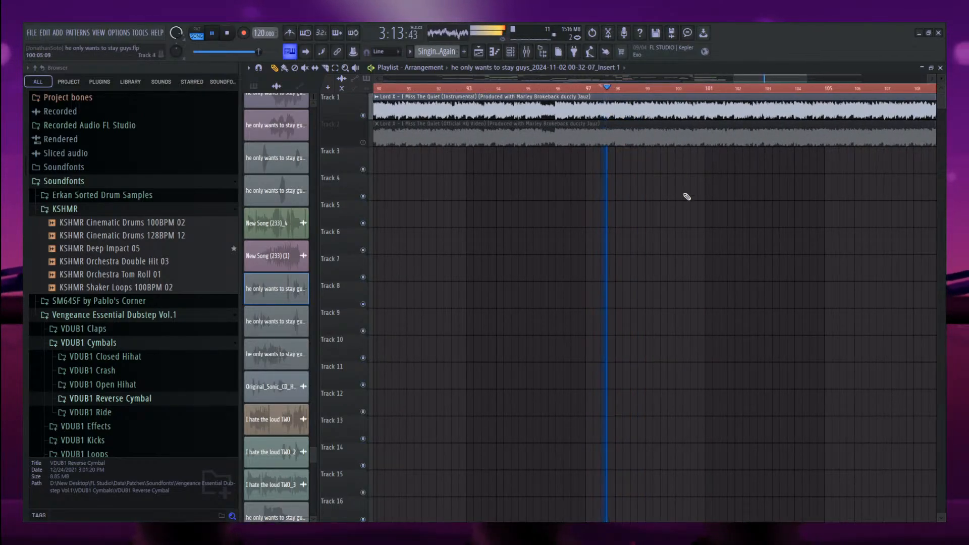
{"action": "scroll", "coordinate": [709, 217], "scroll_direction": "up", "scroll_amount": 2}
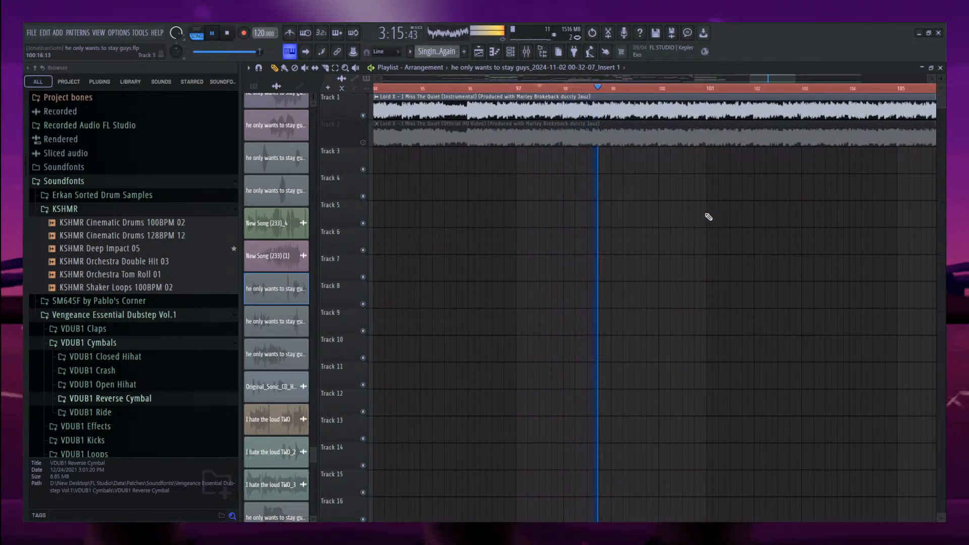
Replay the opening of the instrumental passage in bars 97 and 98 several times and stop playback.
{"action": "key", "text": "space"}
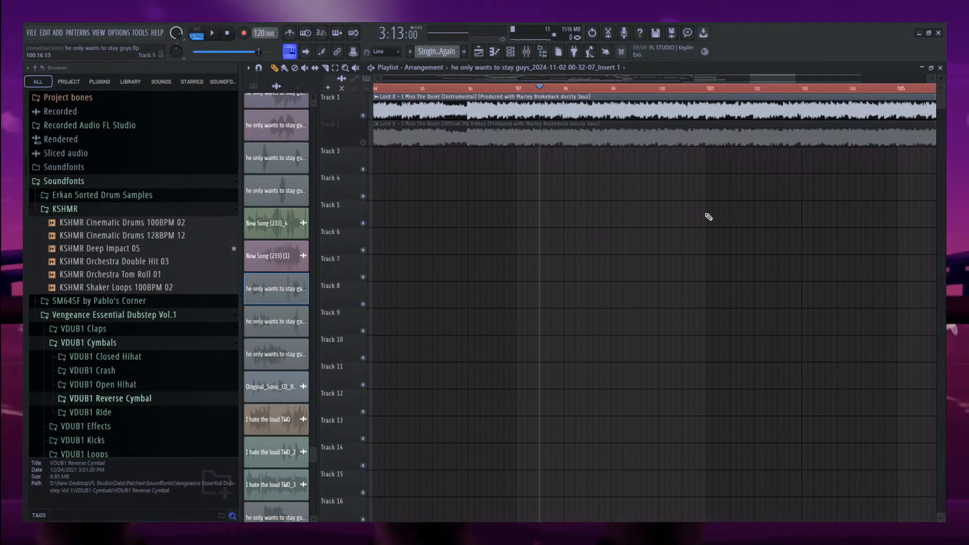
{"action": "key", "text": "space"}
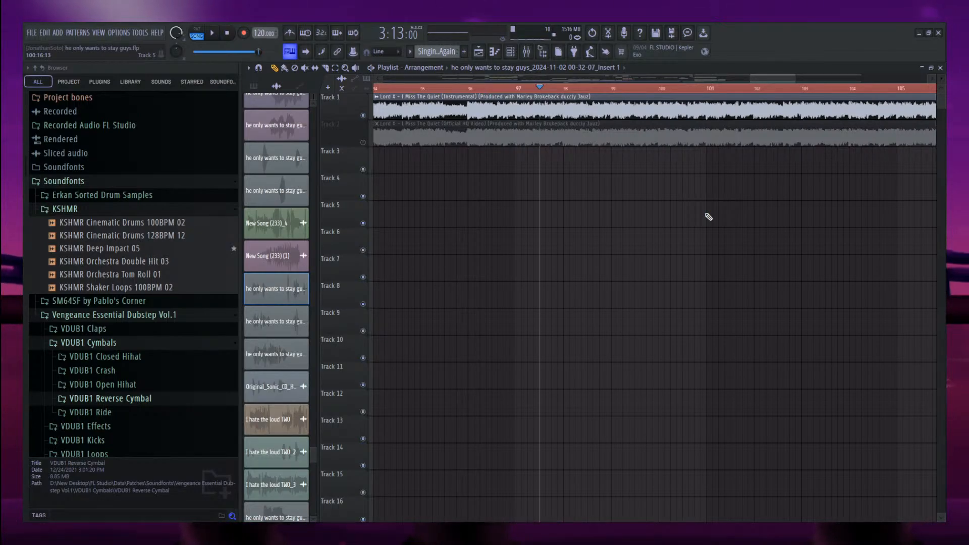
{"action": "key", "text": "space"}
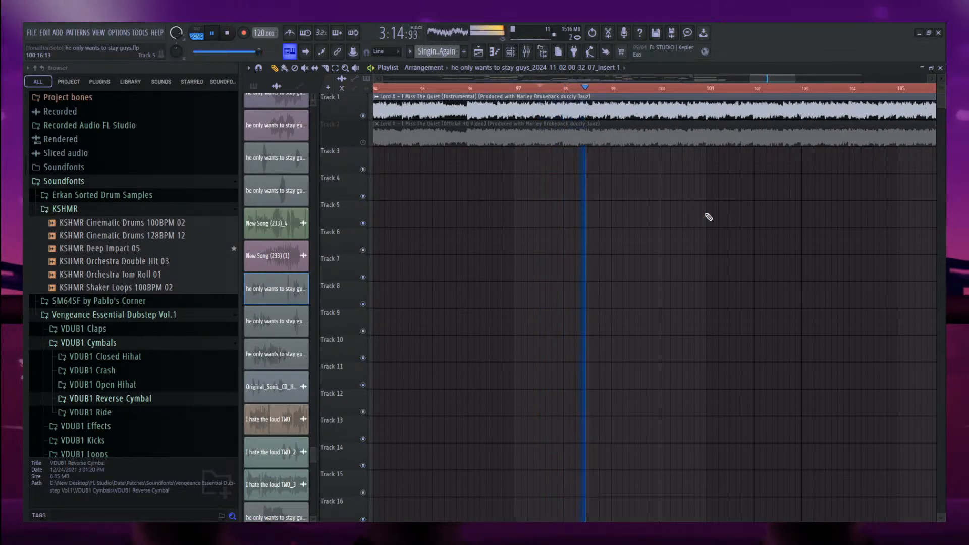
{"action": "key", "text": "space"}
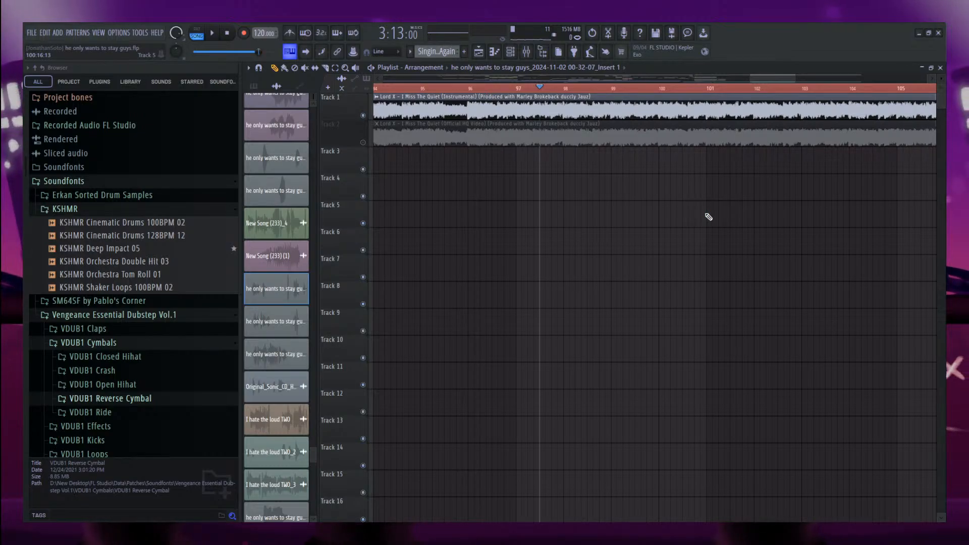
{"action": "key", "text": "space"}
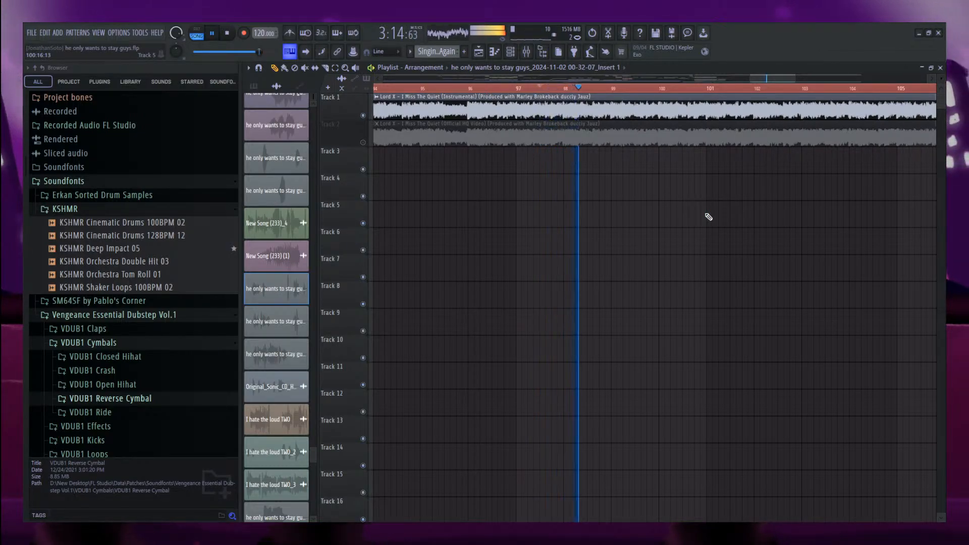
{"action": "key", "text": "space"}
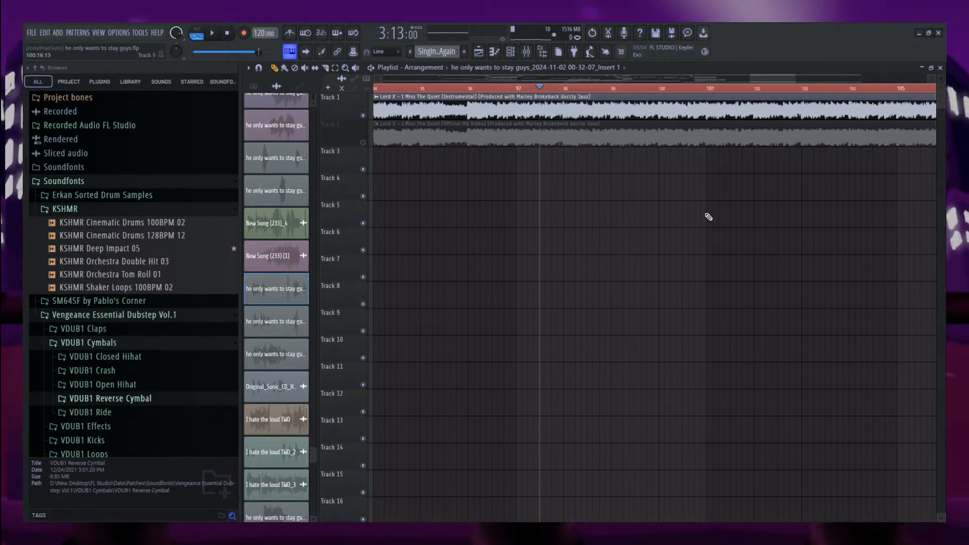
{"action": "key", "text": "space"}
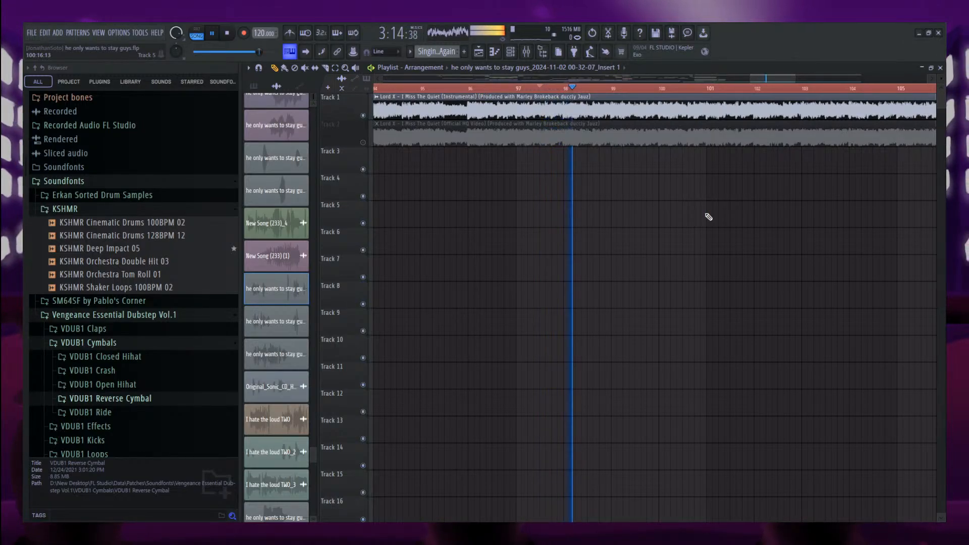
{"action": "key", "text": "space"}
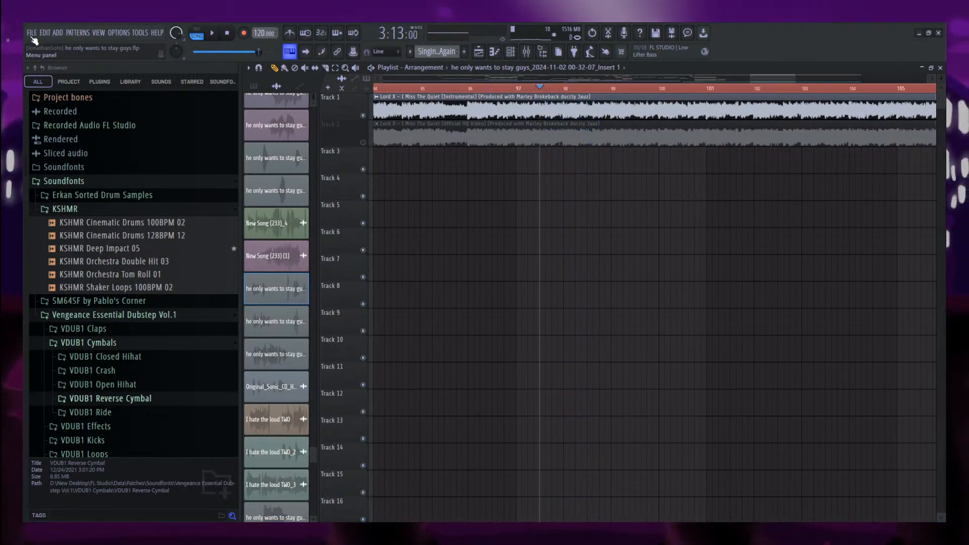
{"action": "key", "text": "ctrl+n"}
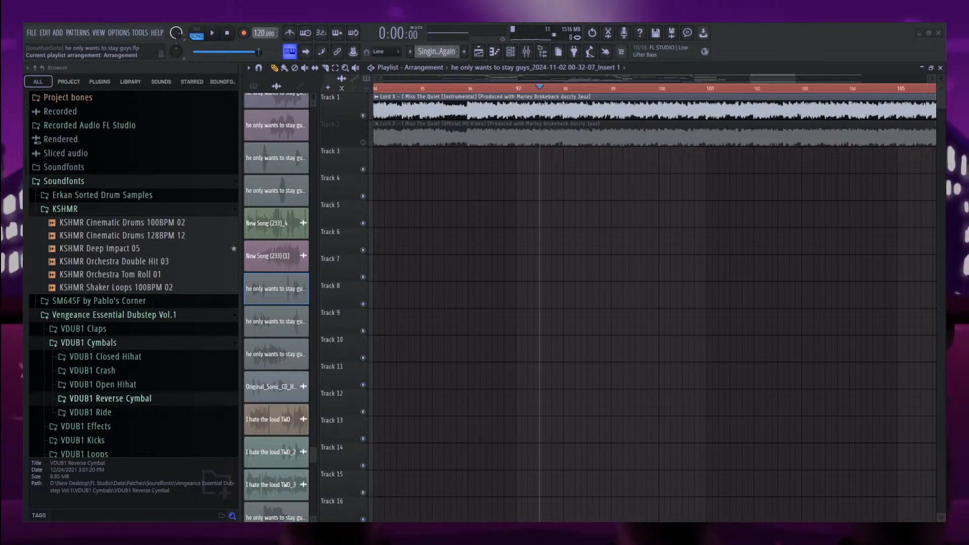